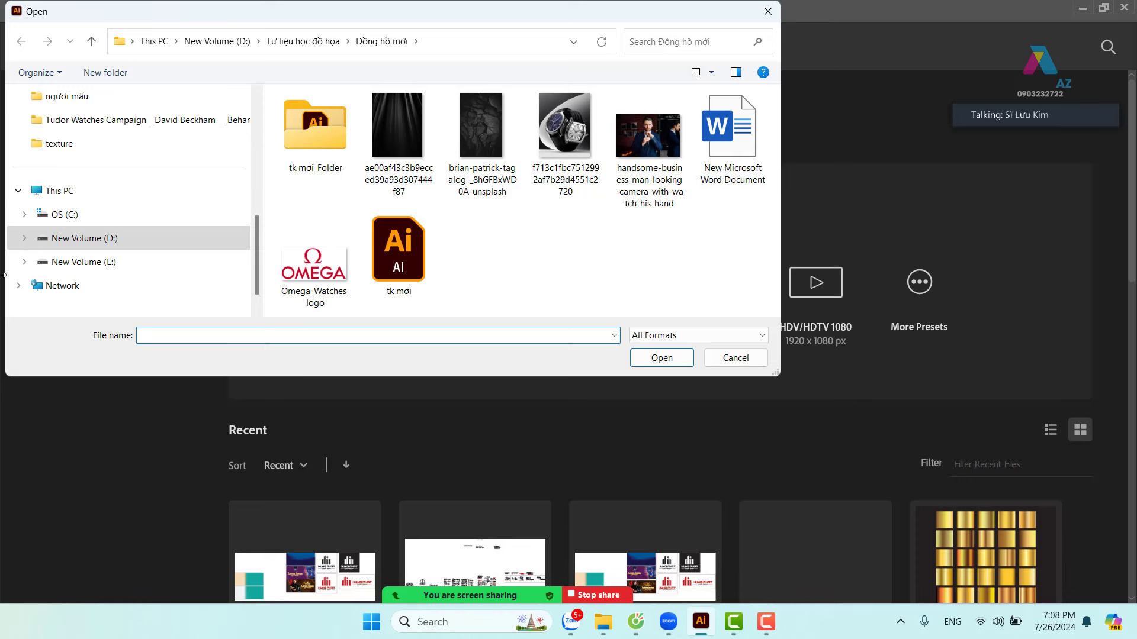
- Browse to the day hoc ai folder on New Volume (E:)
scroll(118, 240, "down", 1)
left_click(109, 238)
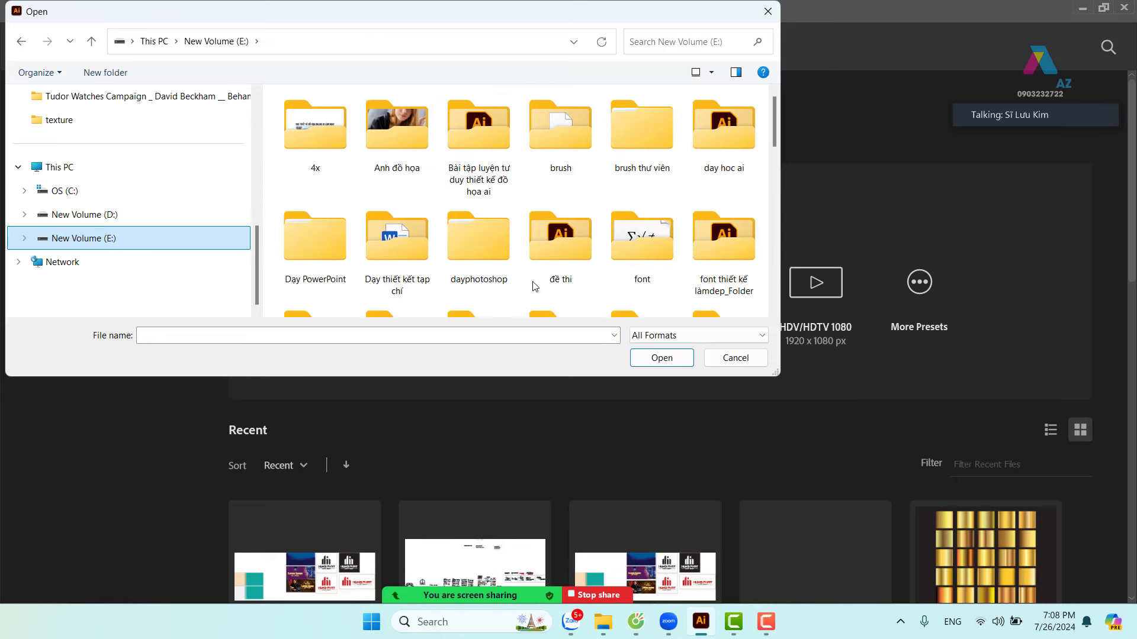
scroll(548, 272, "down", 2)
scroll(536, 278, "up", 2)
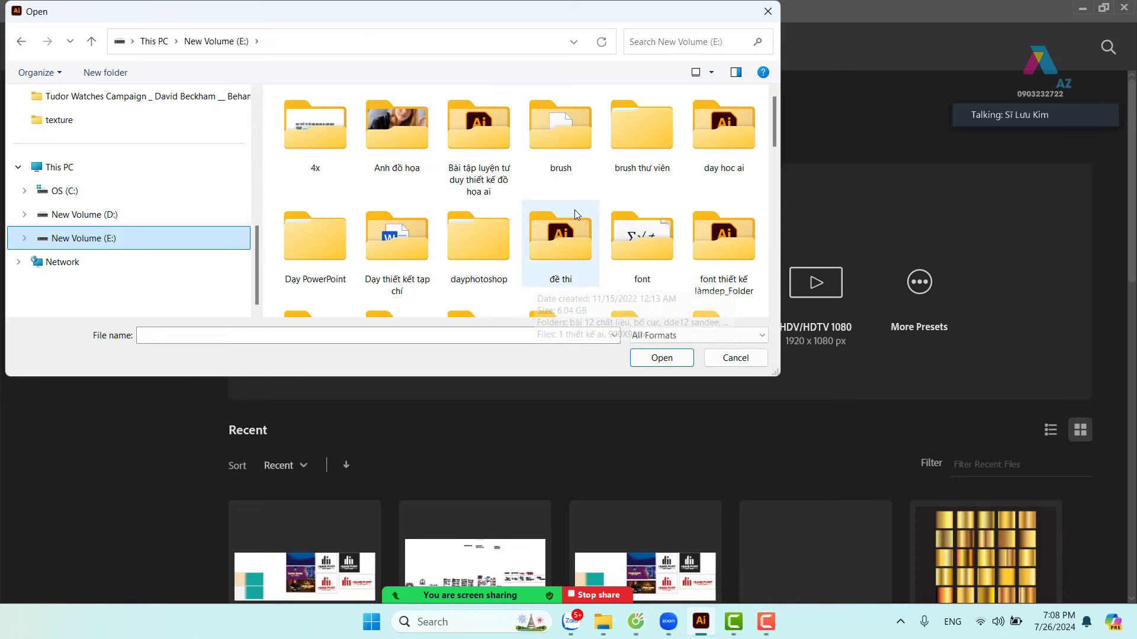
double_click(730, 139)
scroll(538, 202, "down", 2)
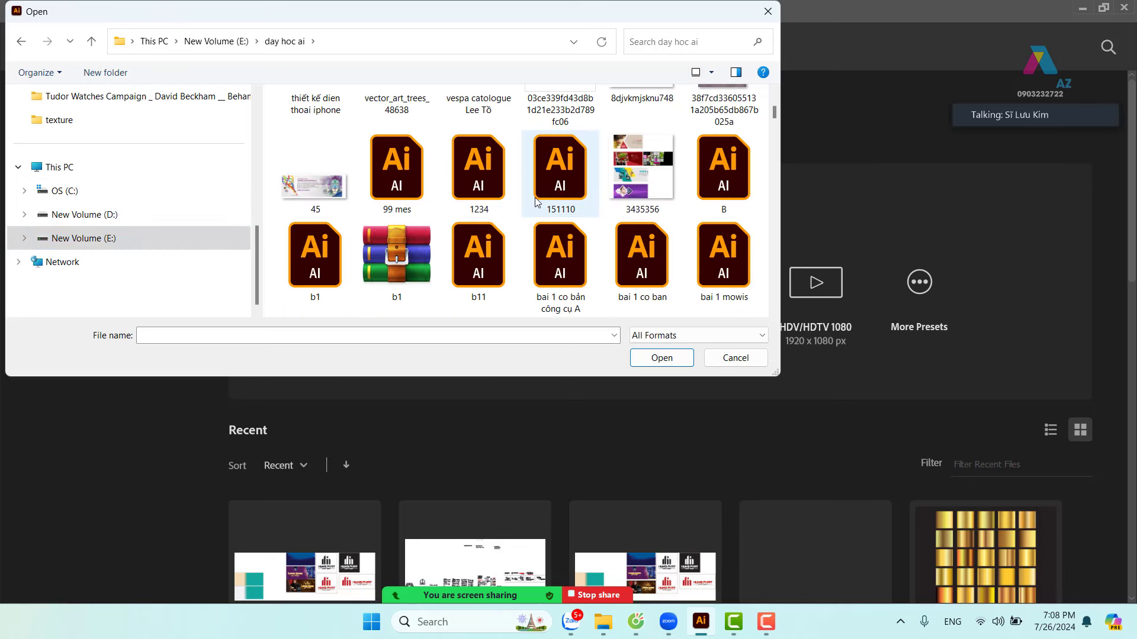
- Select and open the sample file bai 1 co bản công cụ A
left_click(412, 188)
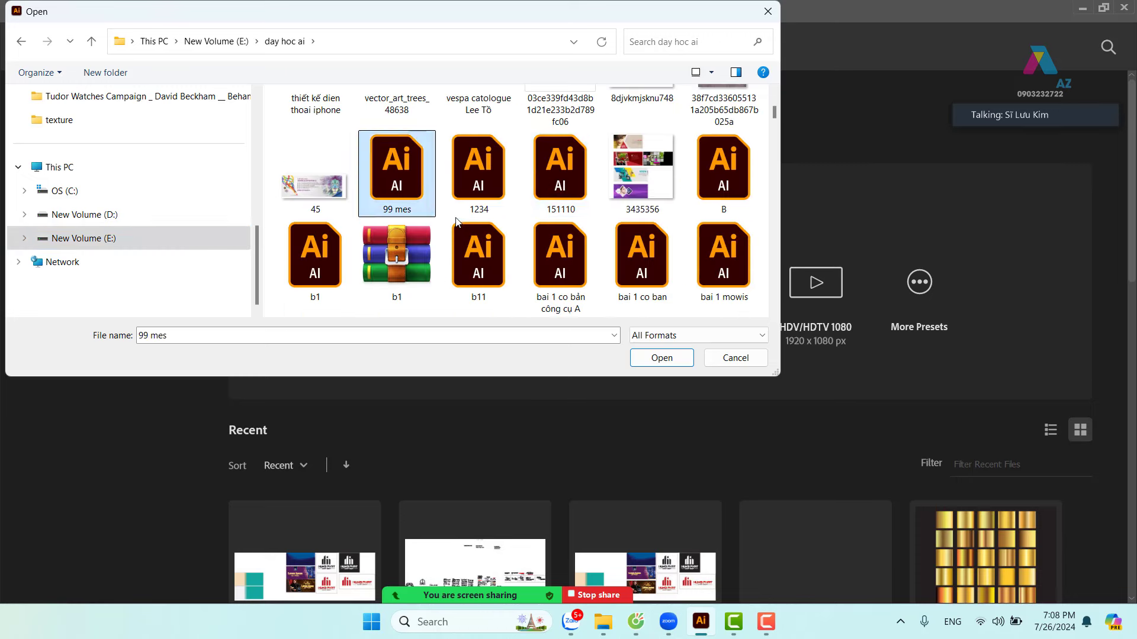
scroll(456, 219, "up", 3)
scroll(461, 225, "down", 1)
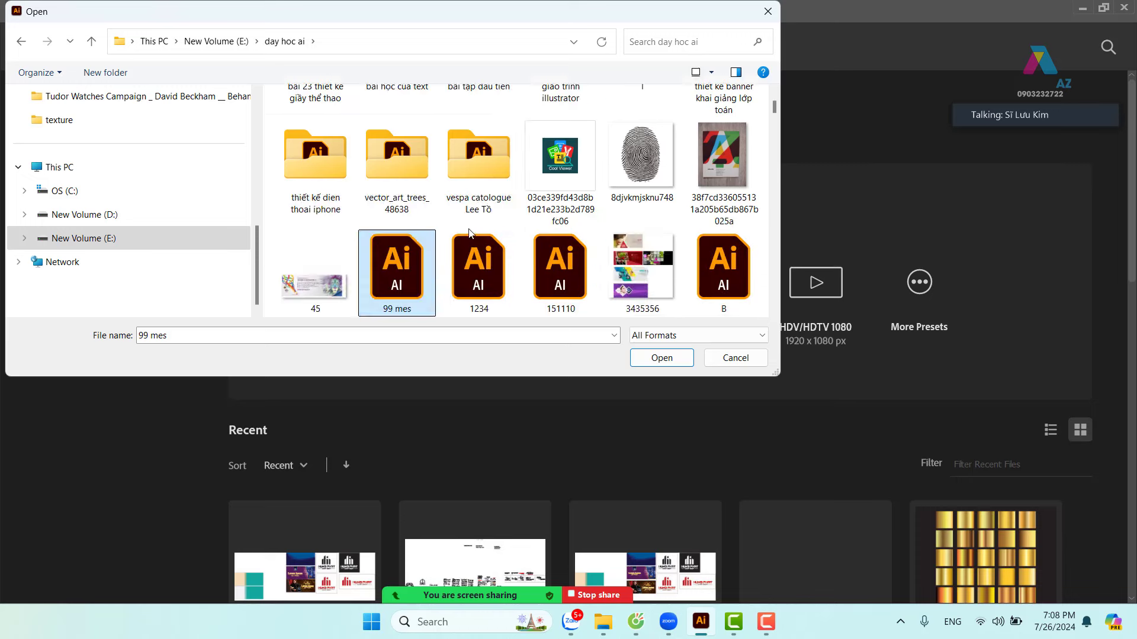
scroll(469, 232, "down", 2)
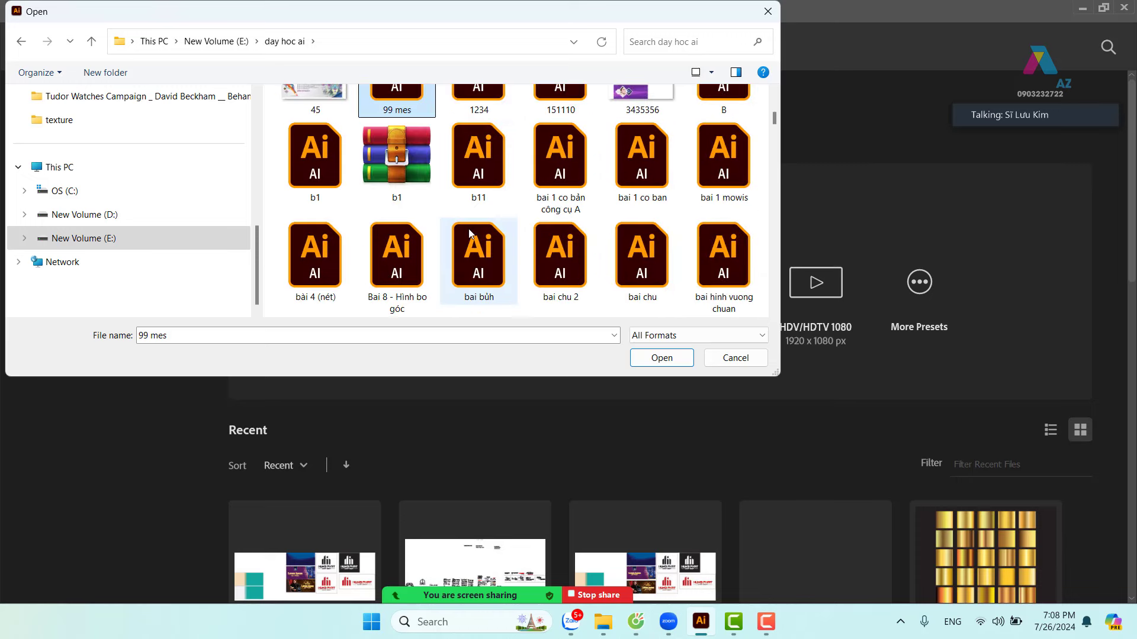
left_click(575, 172)
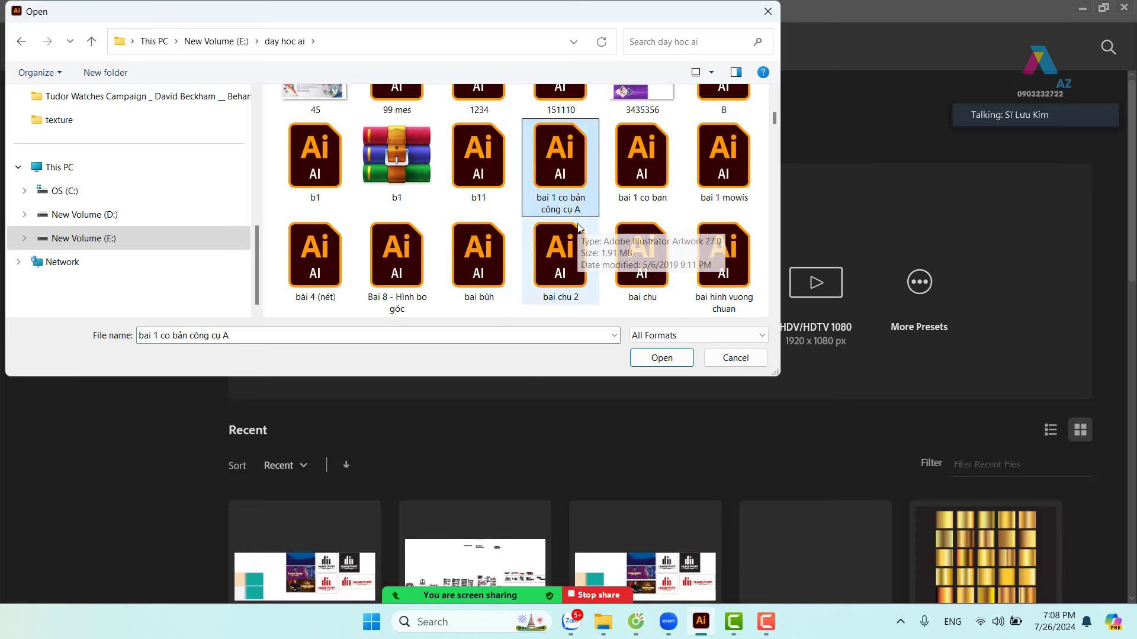
left_click(671, 365)
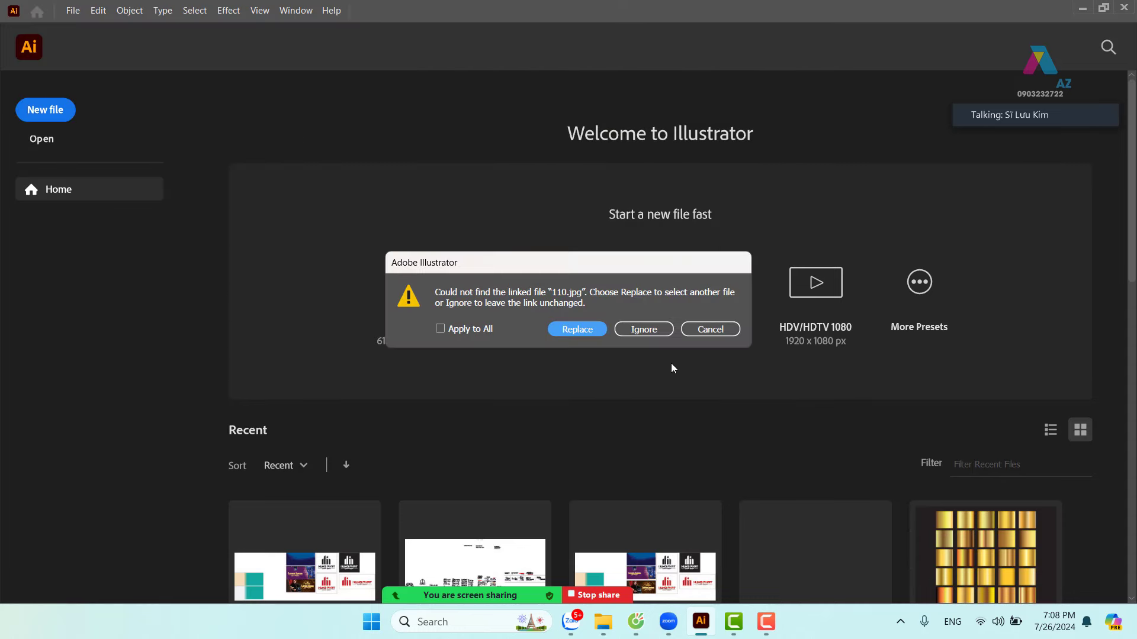
- Ignore the missing 110.jpg link for all files, pan over the banner artboards, then close the document
left_click(459, 333)
left_click(648, 332)
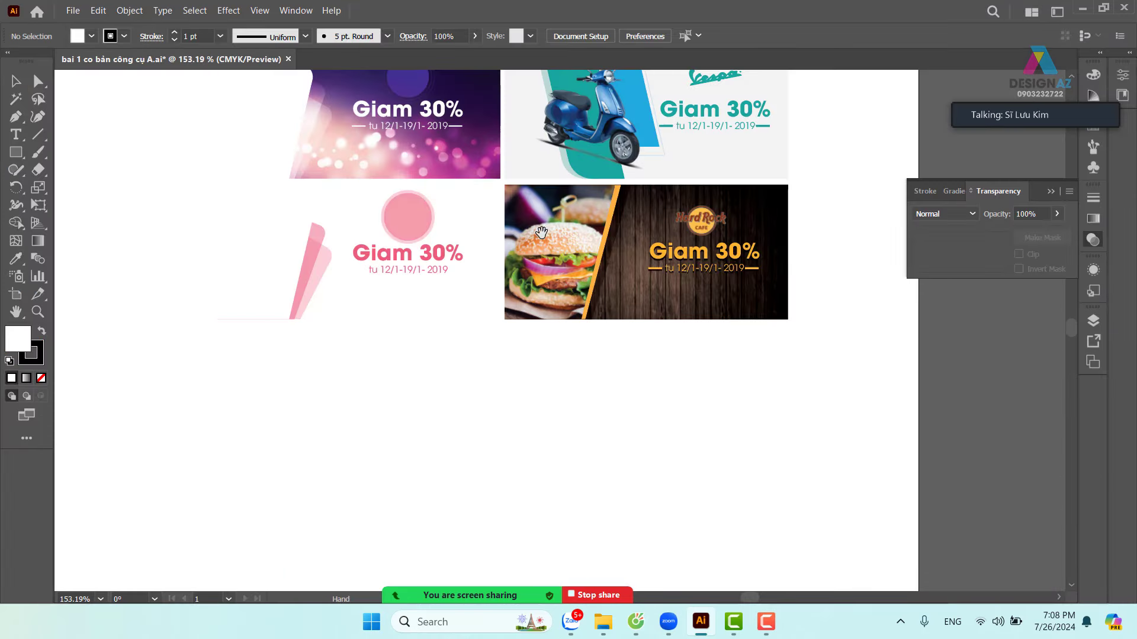
scroll(541, 231, "up", 5)
scroll(400, 293, "left", 5)
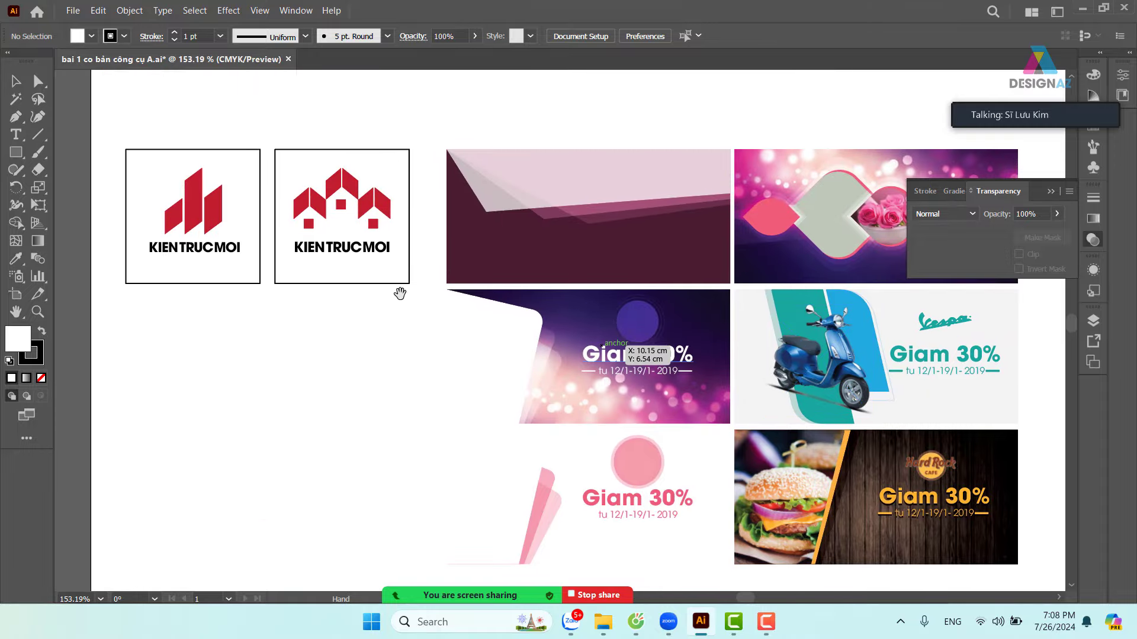
left_click_drag(400, 293, 251, 241)
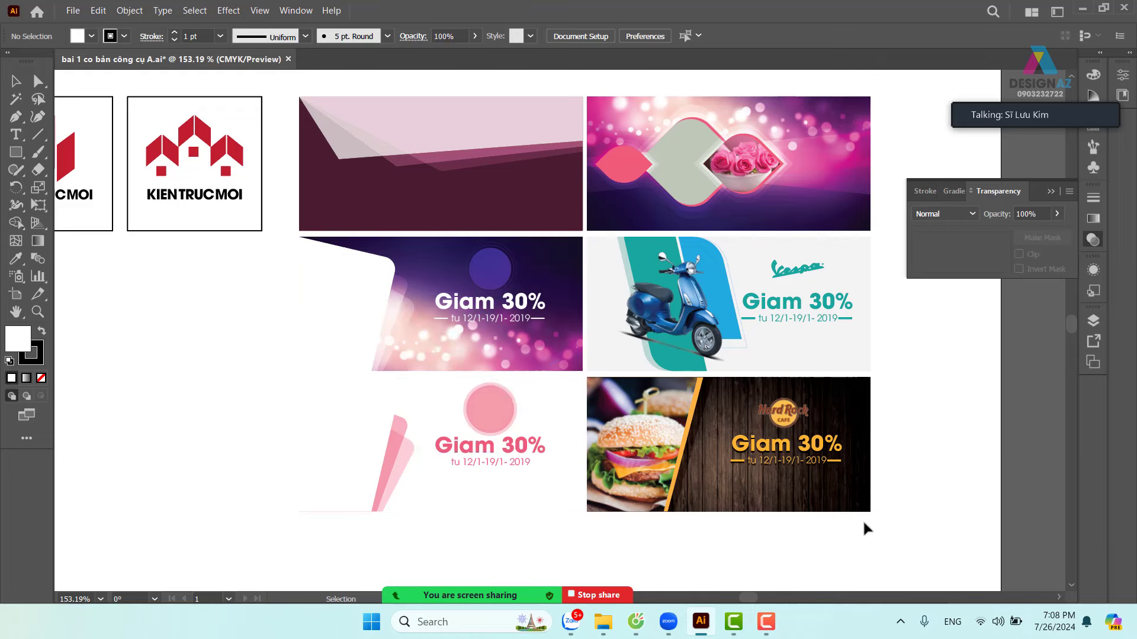
left_click(288, 60)
- Decline saving the closed sample, then bring up an enlarged Open dialog
left_click(643, 330)
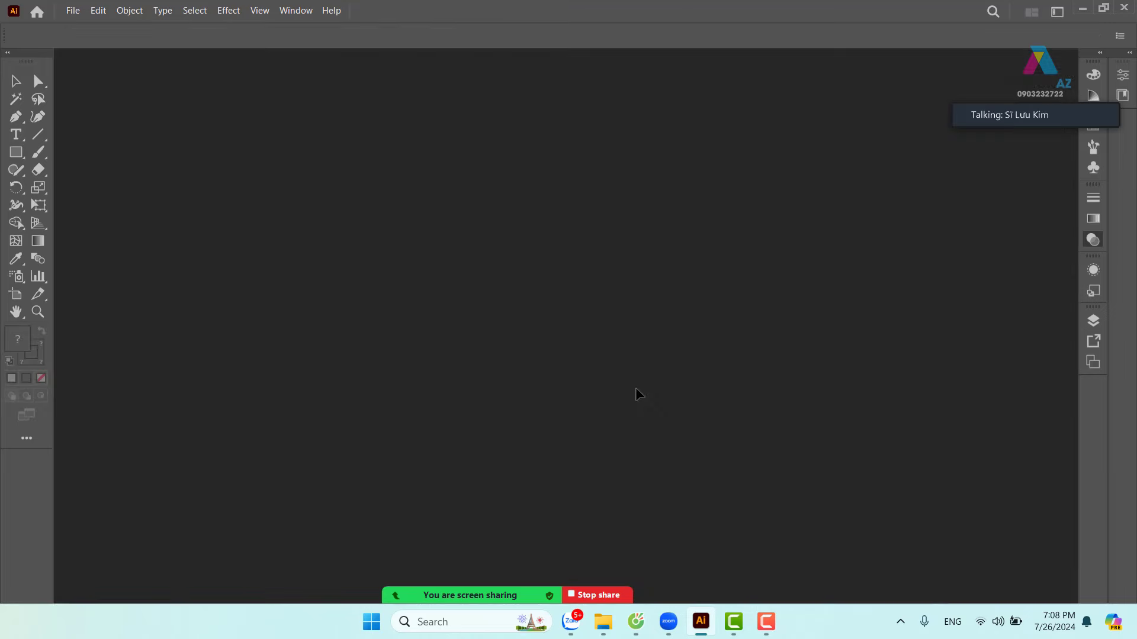
key("ctrl+o")
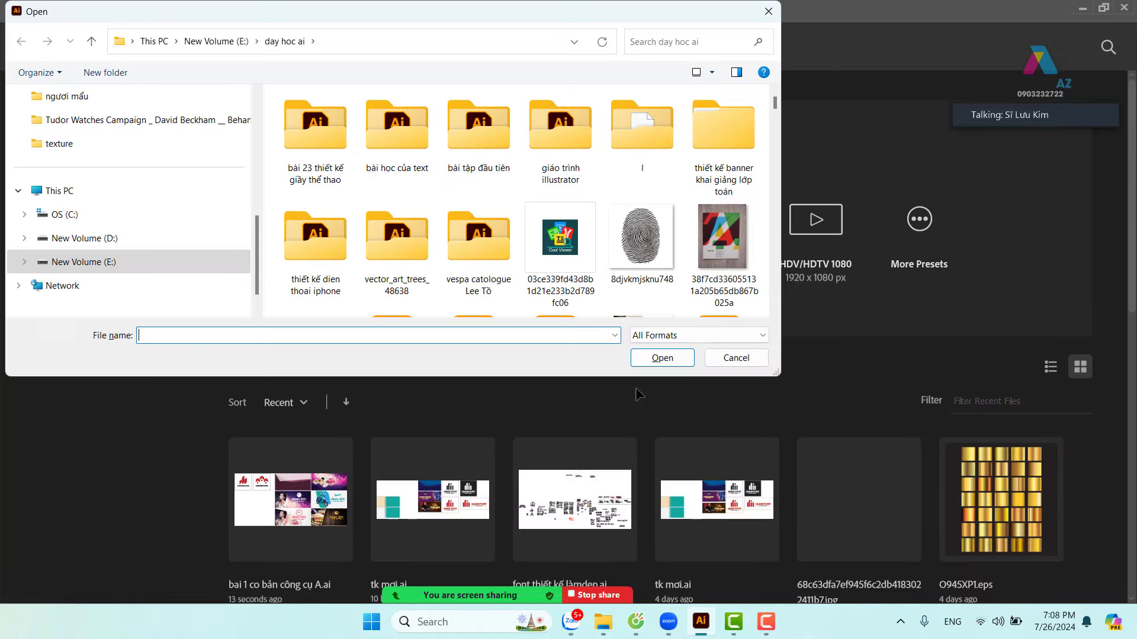
scroll(563, 165, "down", 3)
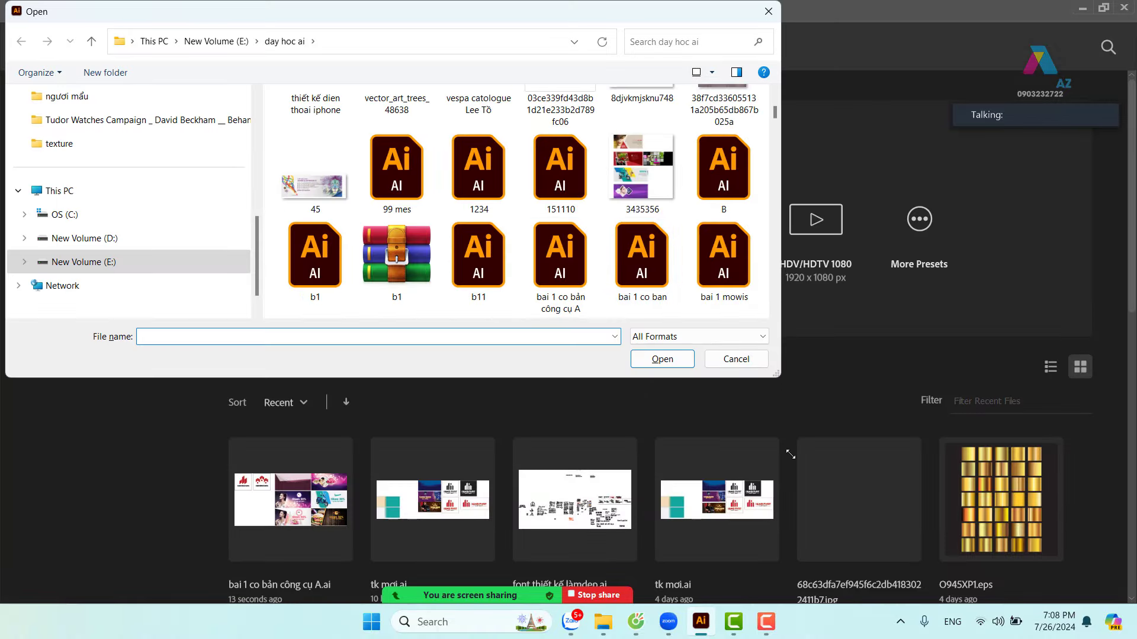
left_click_drag(790, 454, 822, 536)
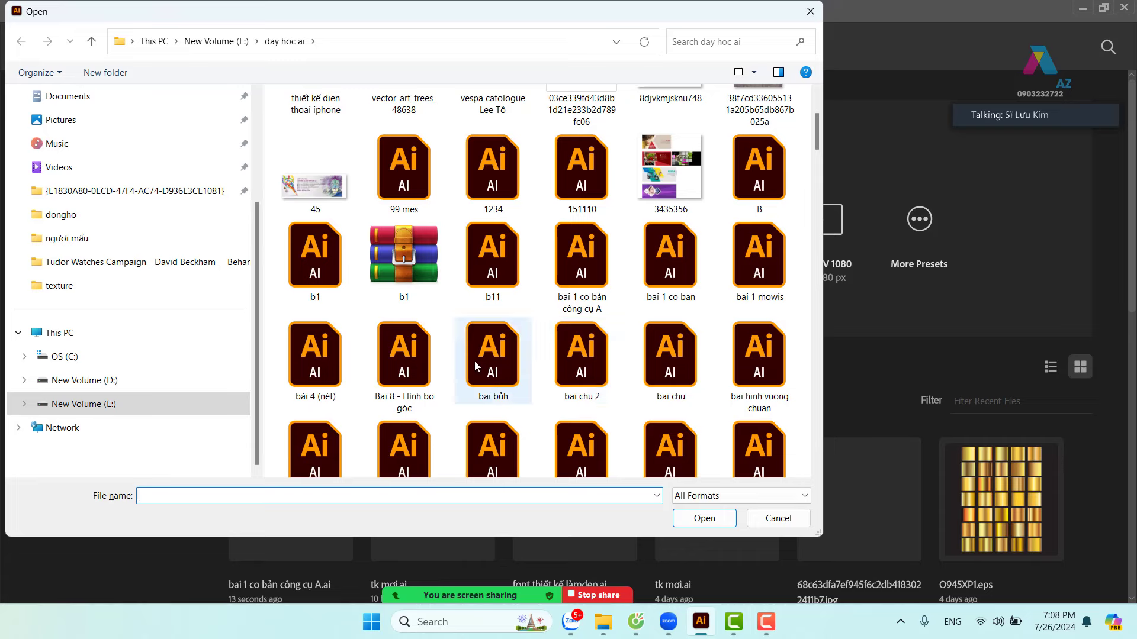
- Step through the day hoc ai files to b1 and open it
left_click(474, 366)
key("c")
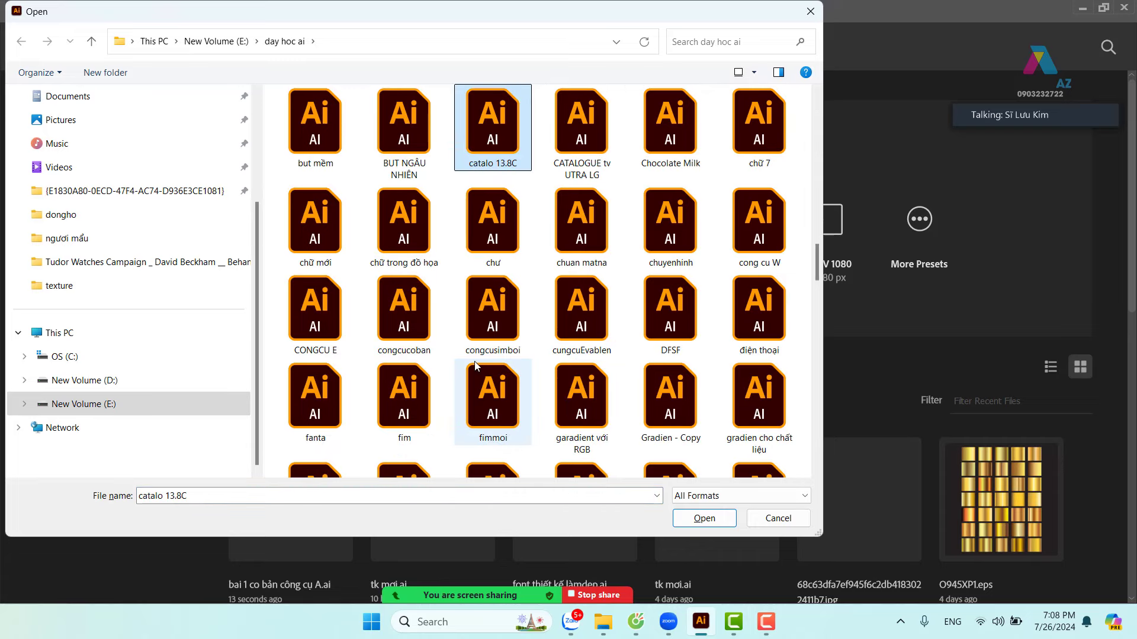
key("c")
key("c")
key("c")
key("c")
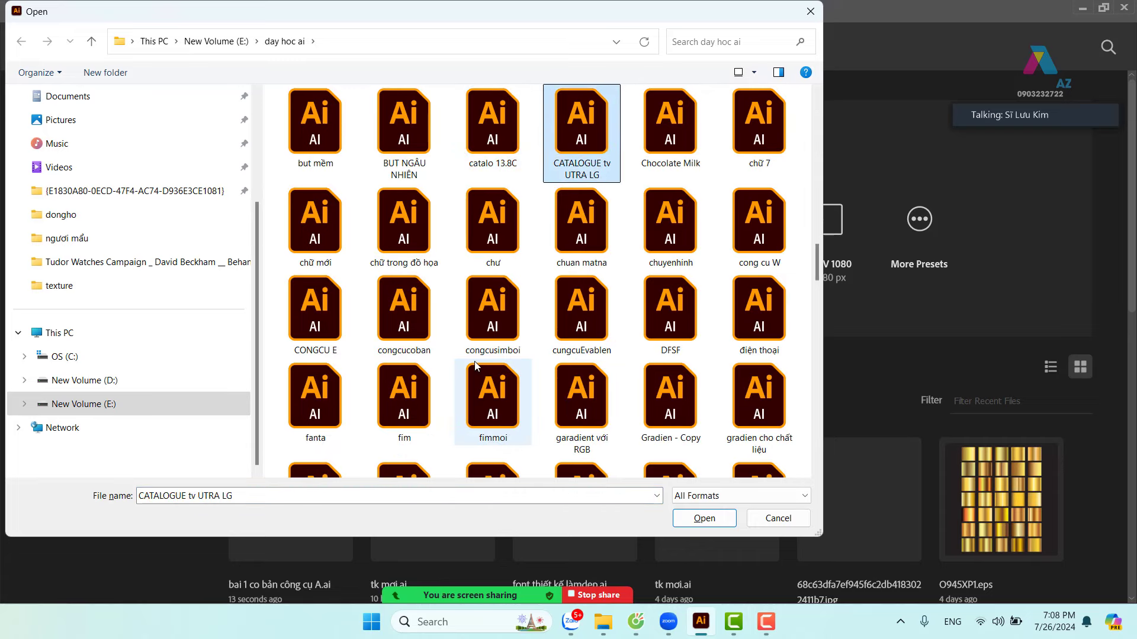
key("c")
key("c")
key("c")
key("c")
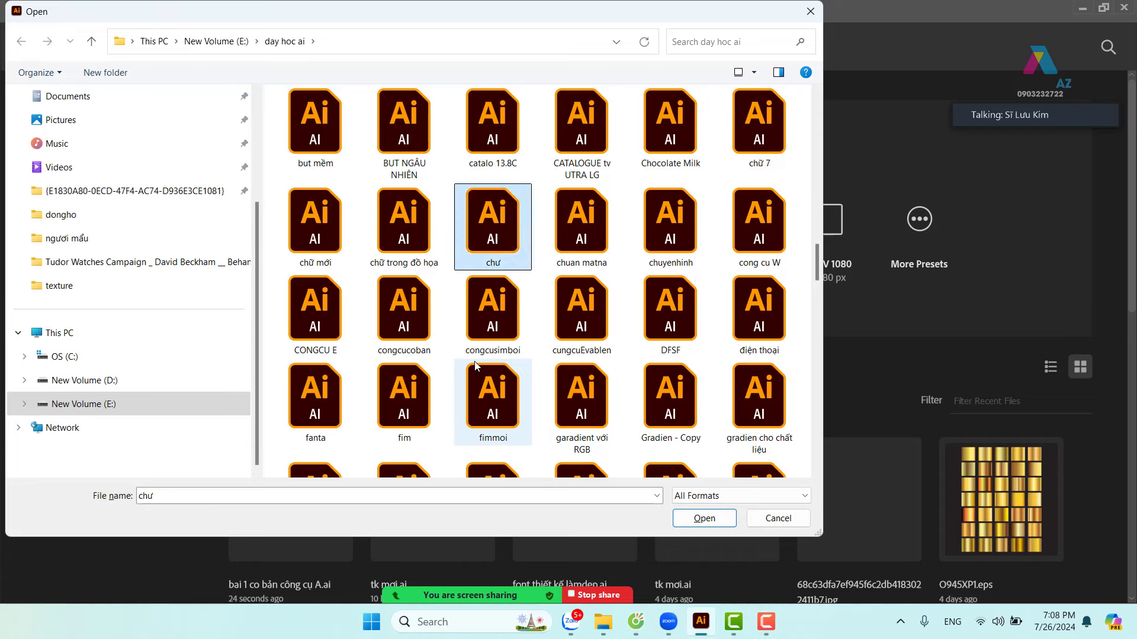
left_click(493, 130)
key("Home")
key("b")
key("b")
key("b")
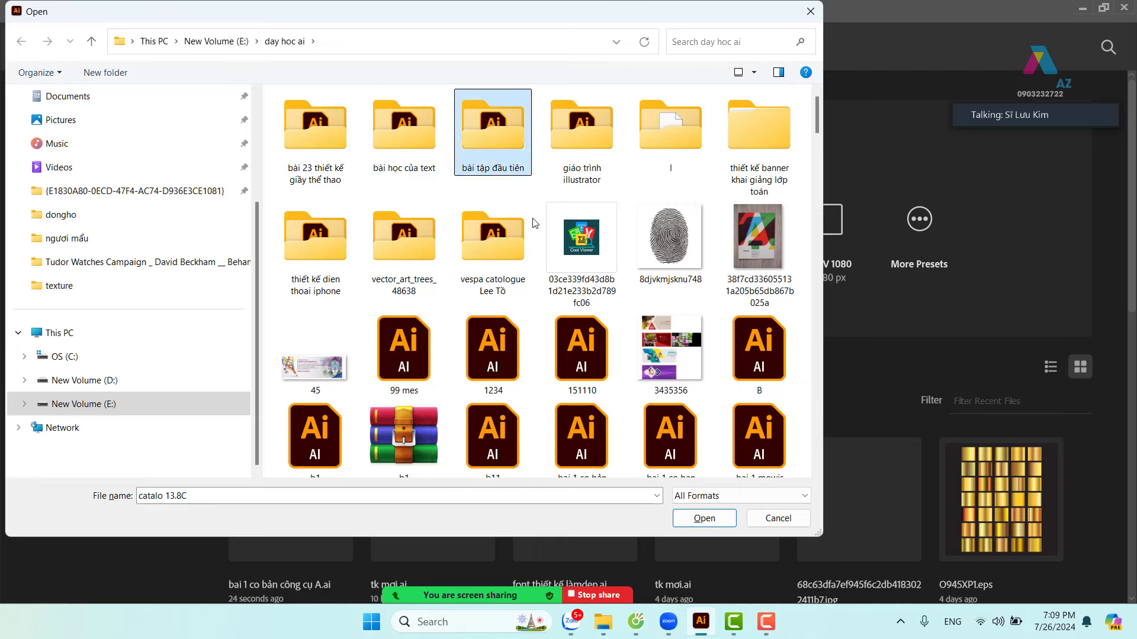
key("b")
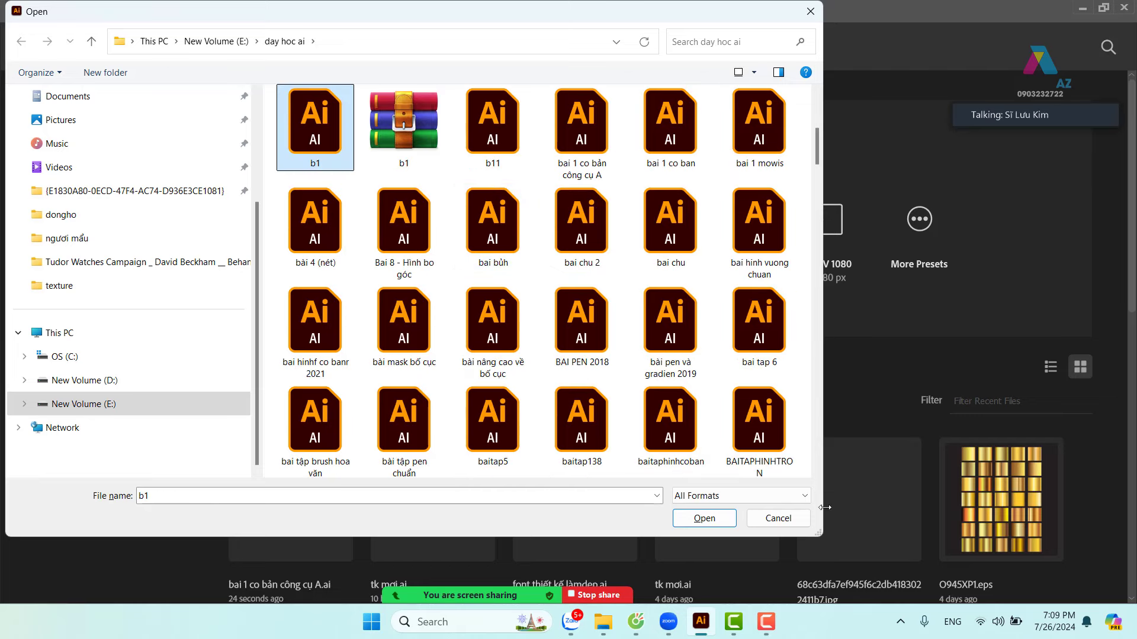
left_click(716, 521)
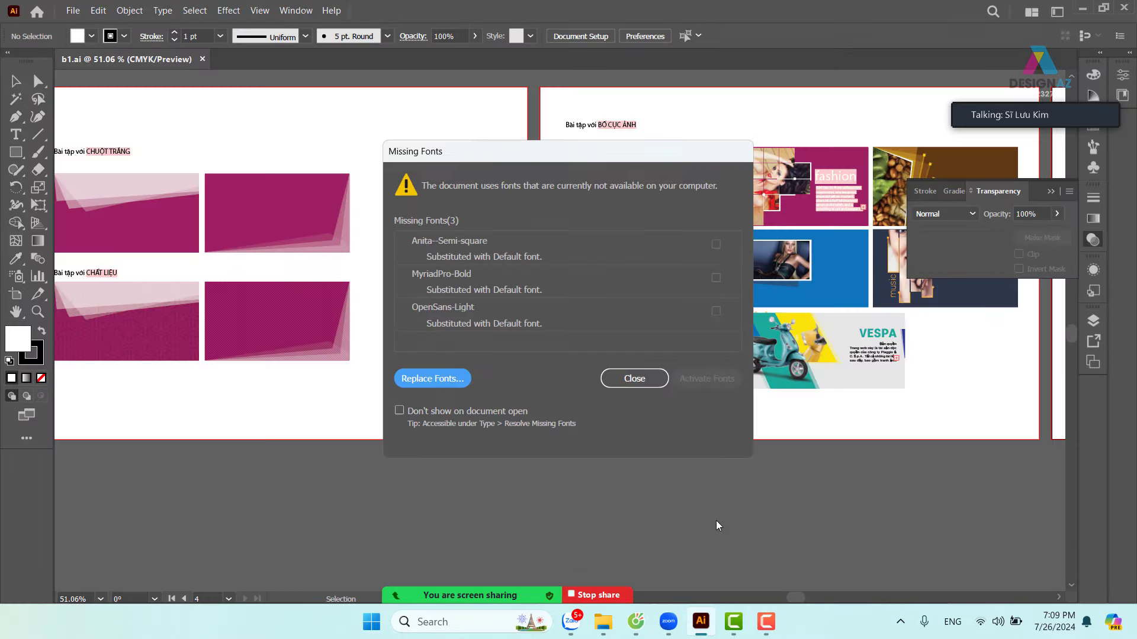
- Dismiss the Missing Fonts warning and pan across to the noithatmoi logo artboard
left_click(634, 379)
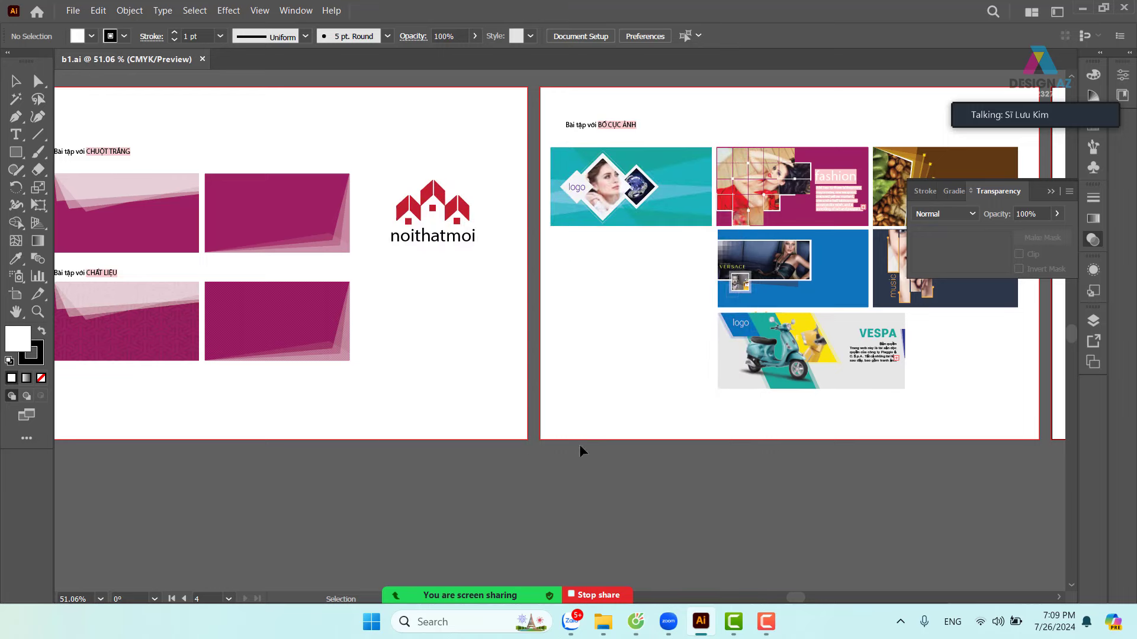
key("space")
left_click_drag(396, 363, 857, 413)
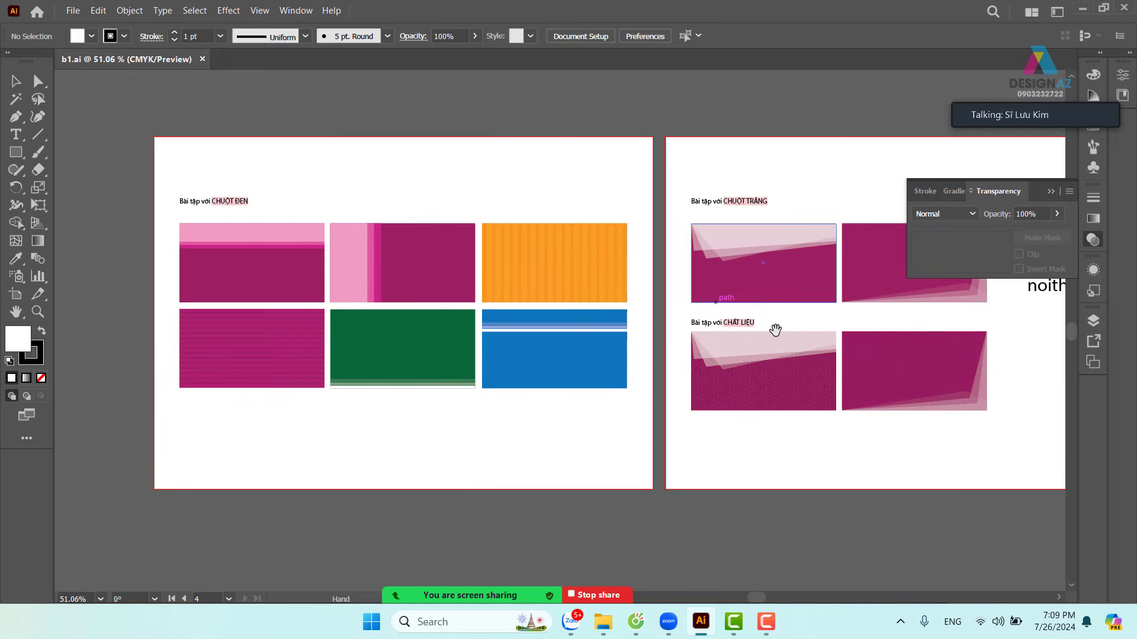
key("space")
left_click_drag(773, 330, 406, 333)
- Pan to the BỐ CỤC ẢNH artboard and zoom in on its heading
key("space")
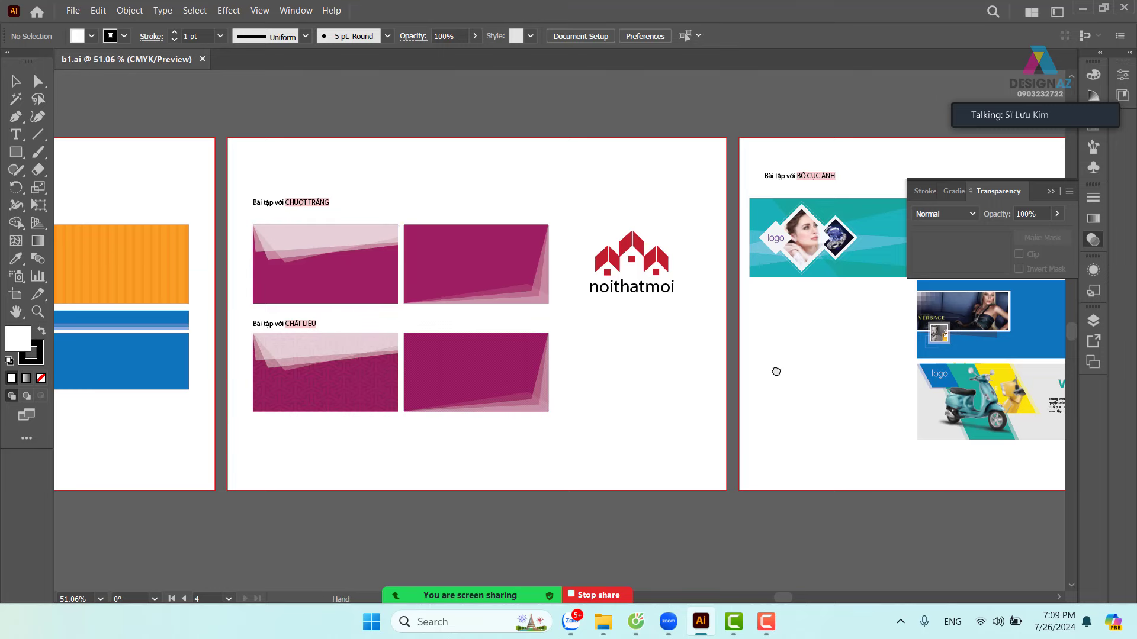
left_click_drag(774, 370, 285, 363)
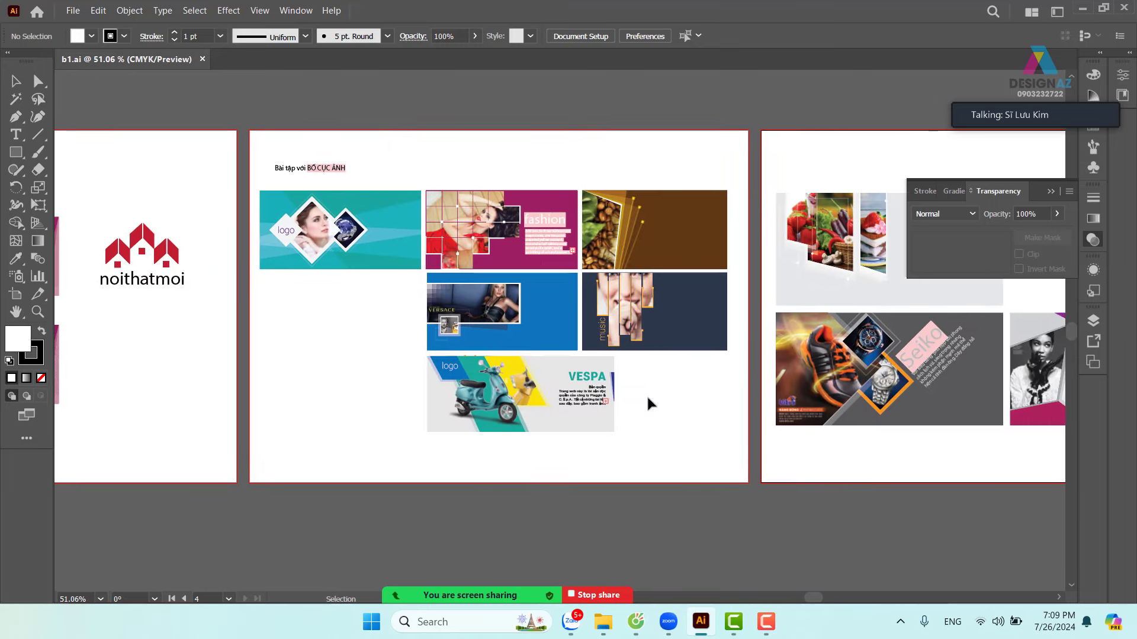
key("z")
left_click_drag(249, 170, 789, 423)
key("space")
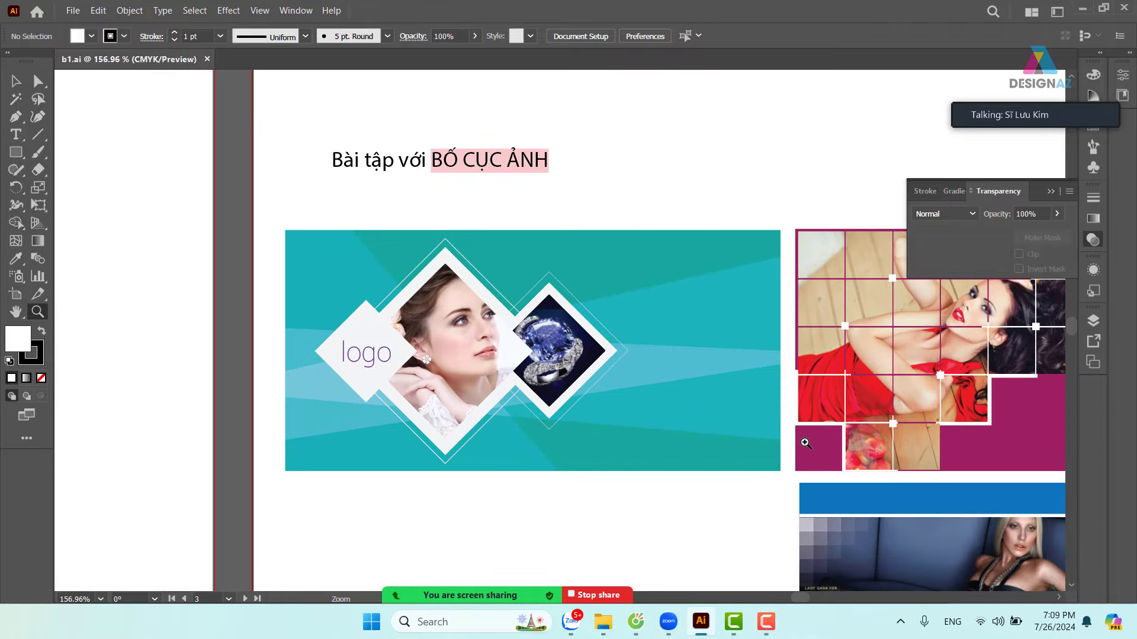
scroll(805, 443, "right", 10)
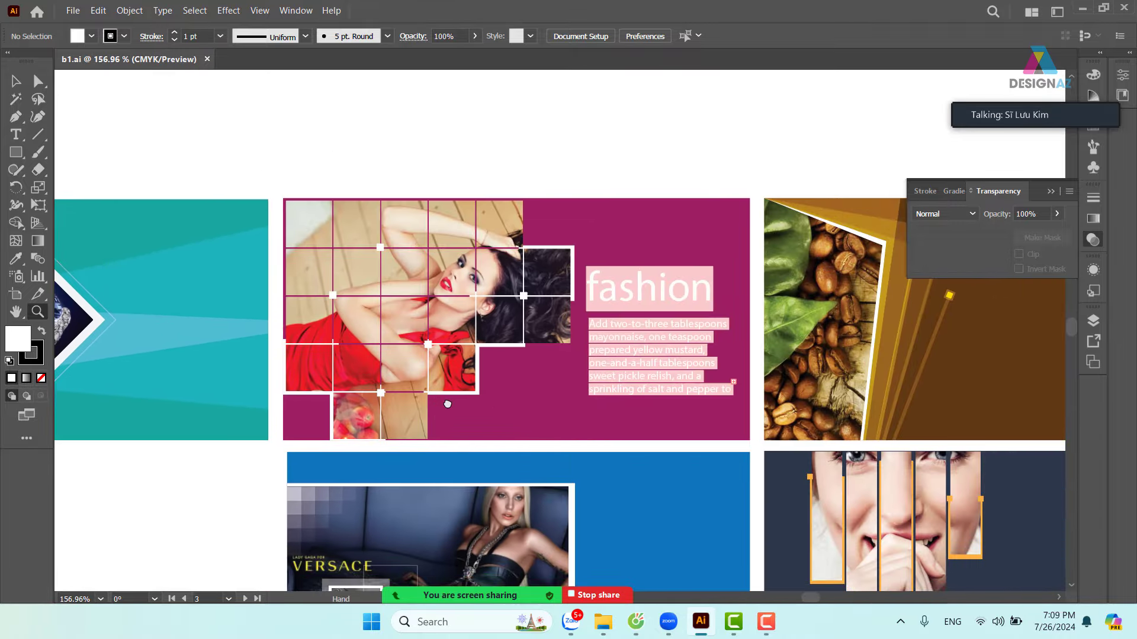
scroll(534, 413, "right", 7)
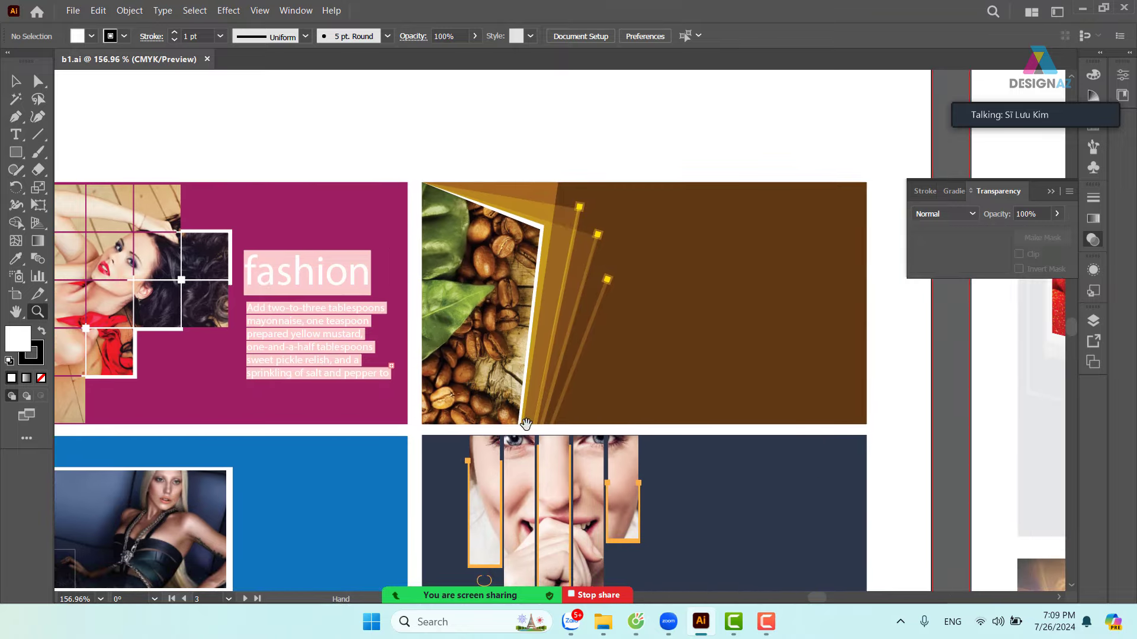
scroll(700, 446, "down", 2)
scroll(701, 446, "down", 2)
scroll(525, 375, "left", 5)
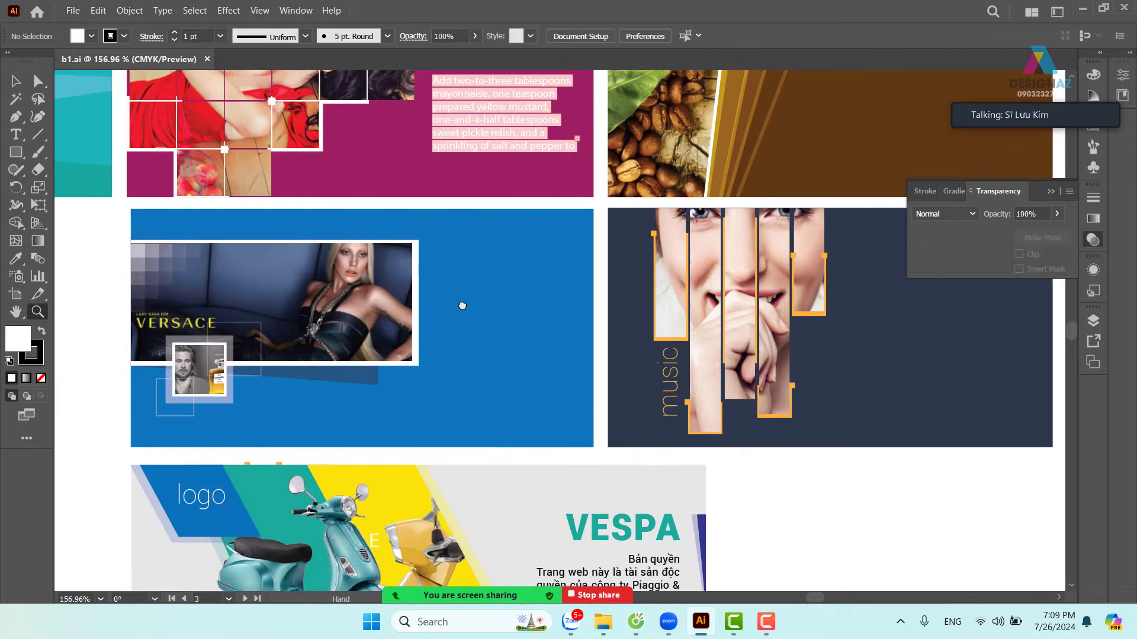
left_click_drag(563, 431, 533, 264)
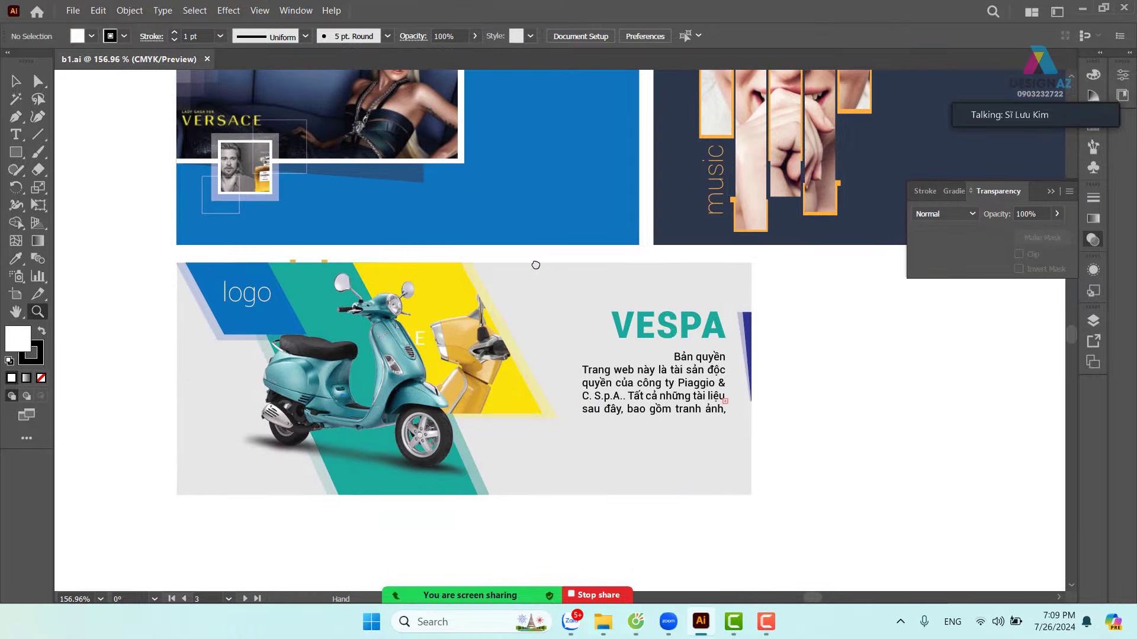
left_click_drag(789, 340, 365, 394)
left_click_drag(622, 379, 367, 379)
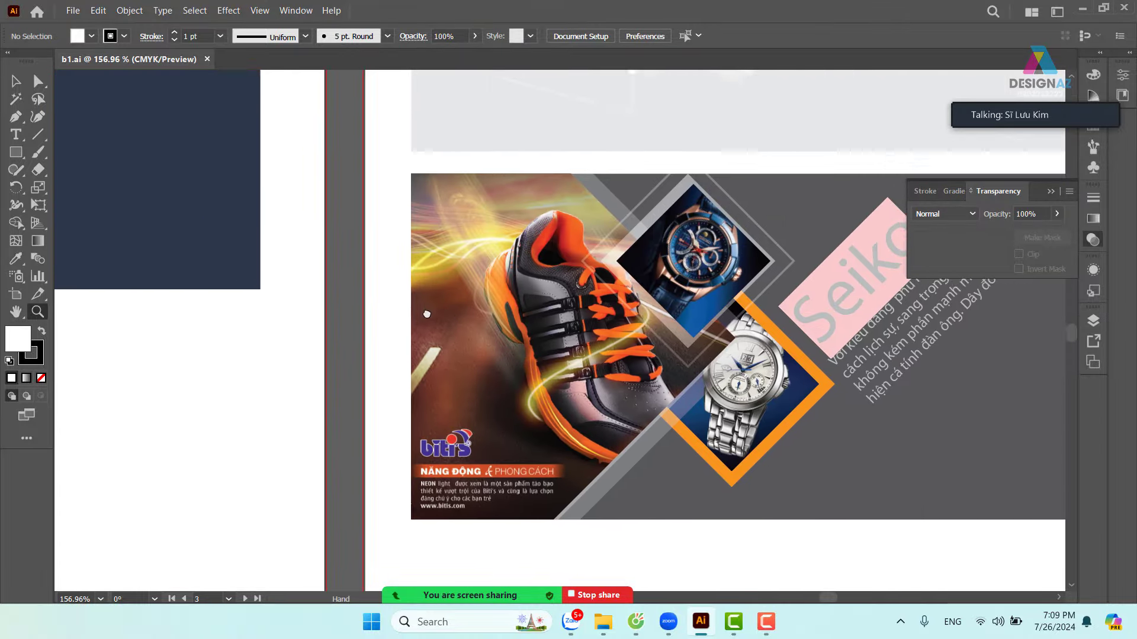
left_click_drag(444, 311, 296, 296)
left_click_drag(599, 295, 528, 442)
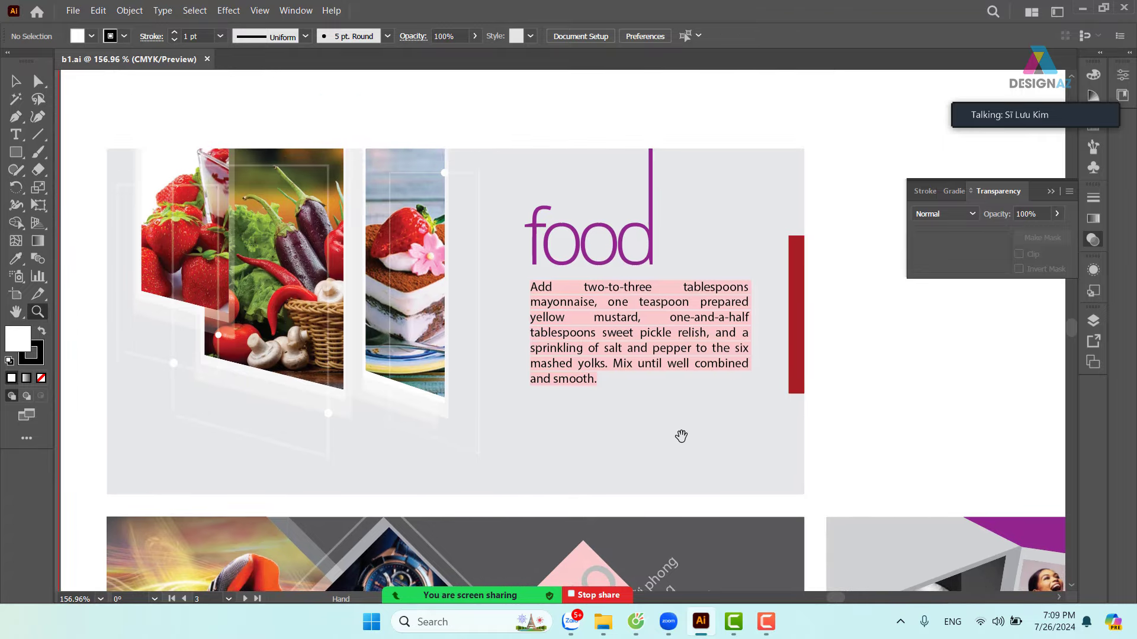
left_click_drag(776, 427, 611, 251)
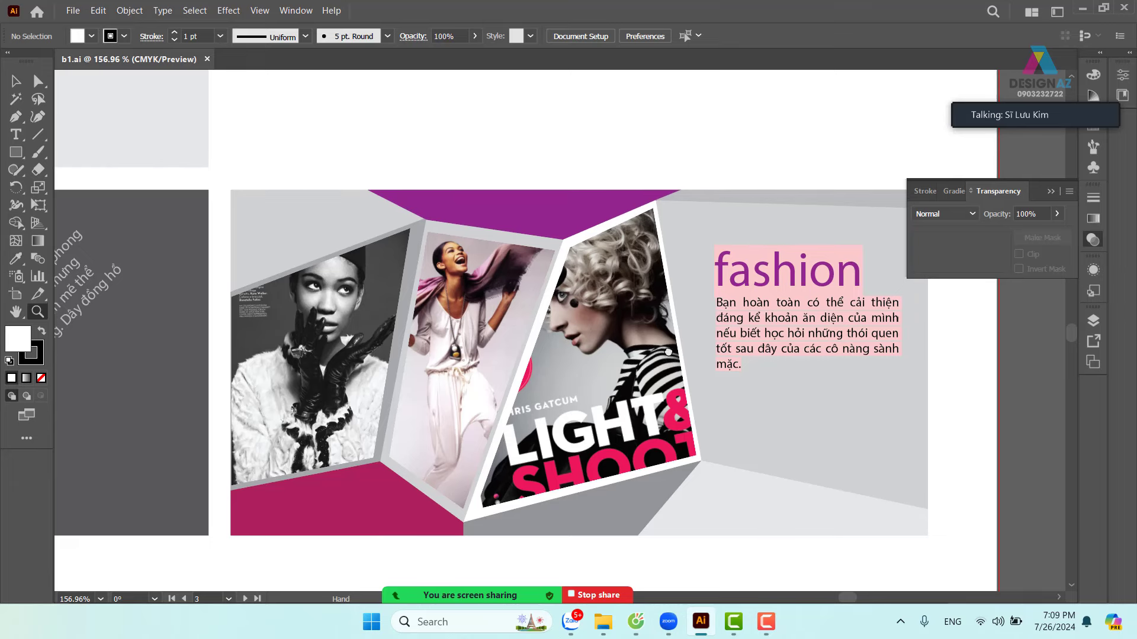
scroll(681, 402, "down", 1)
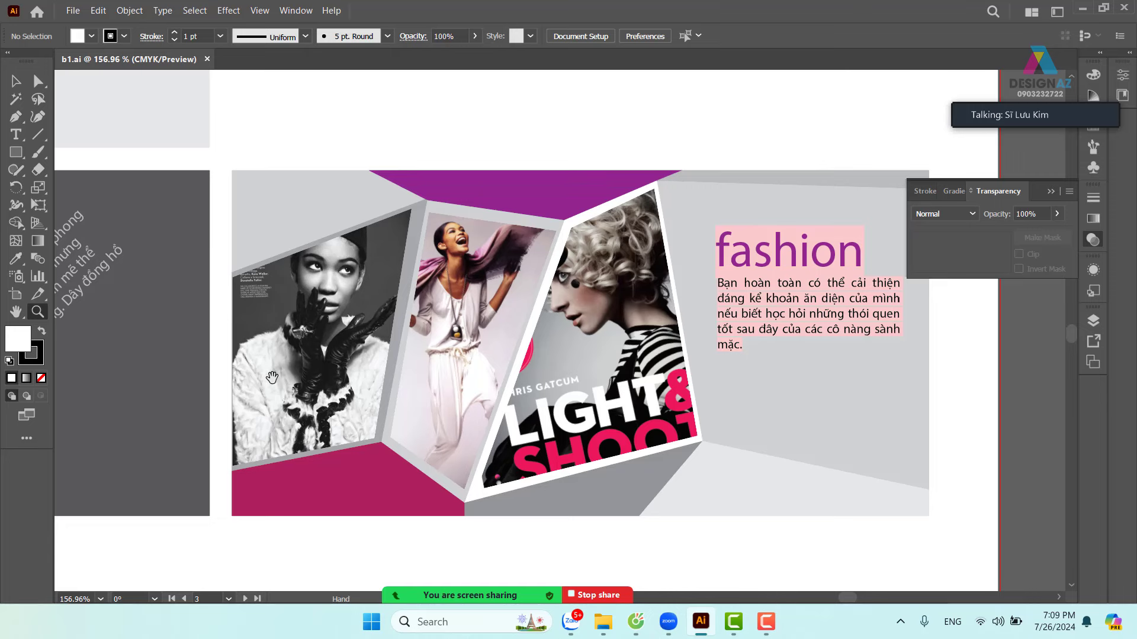
left_click_drag(272, 378, 929, 382)
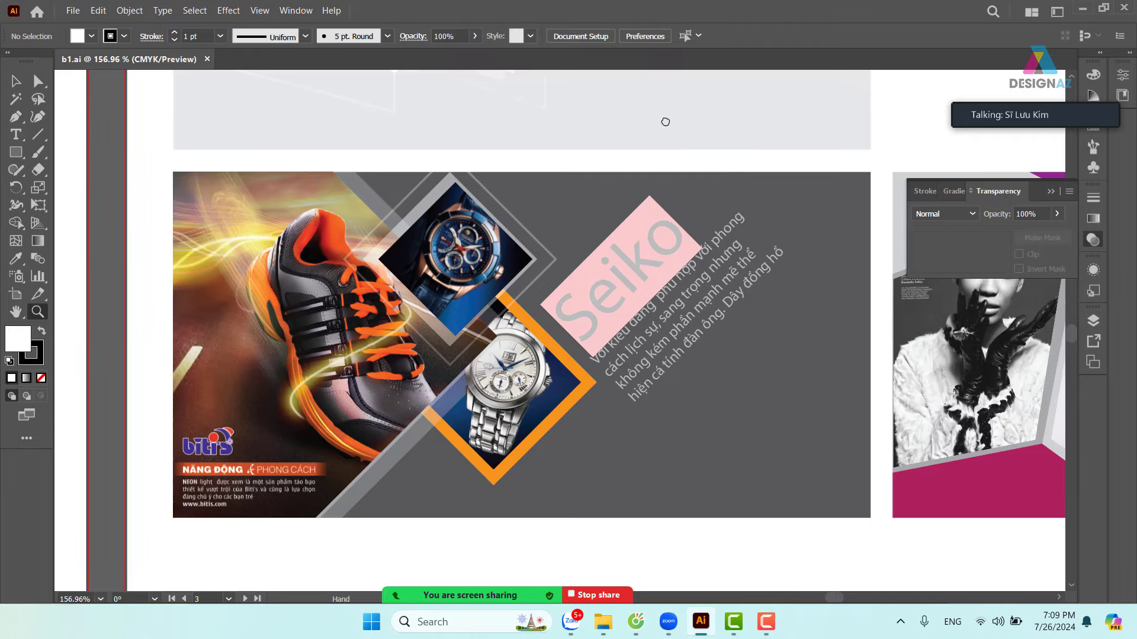
left_click_drag(665, 119, 660, 482)
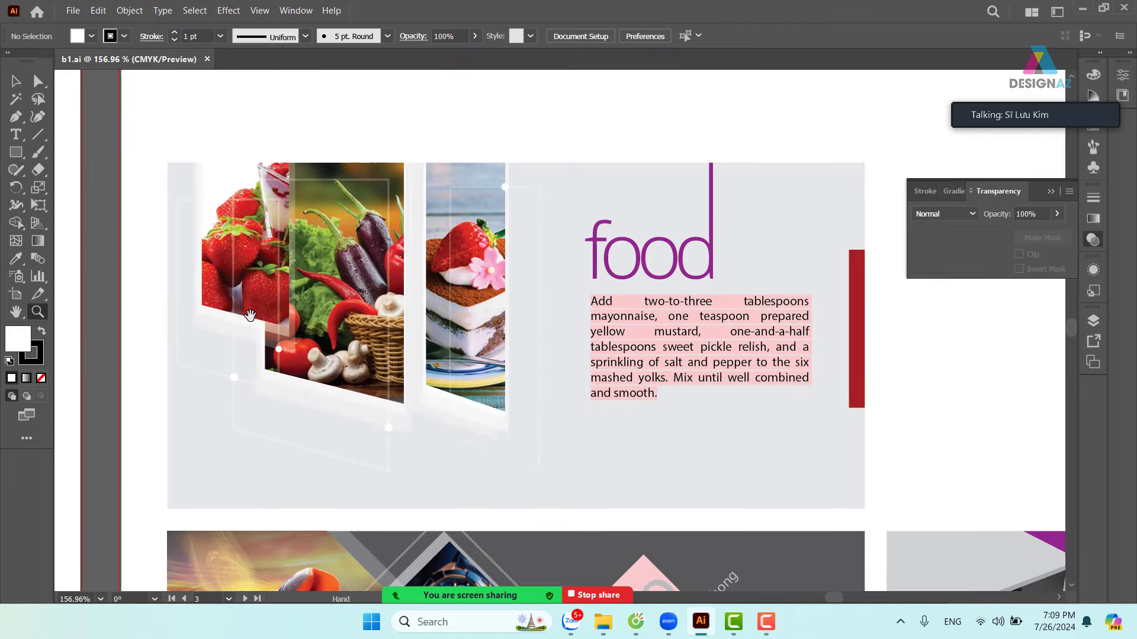
left_click_drag(171, 306, 869, 235)
left_click_drag(283, 321, 743, 310)
scroll(554, 406, "down", 5)
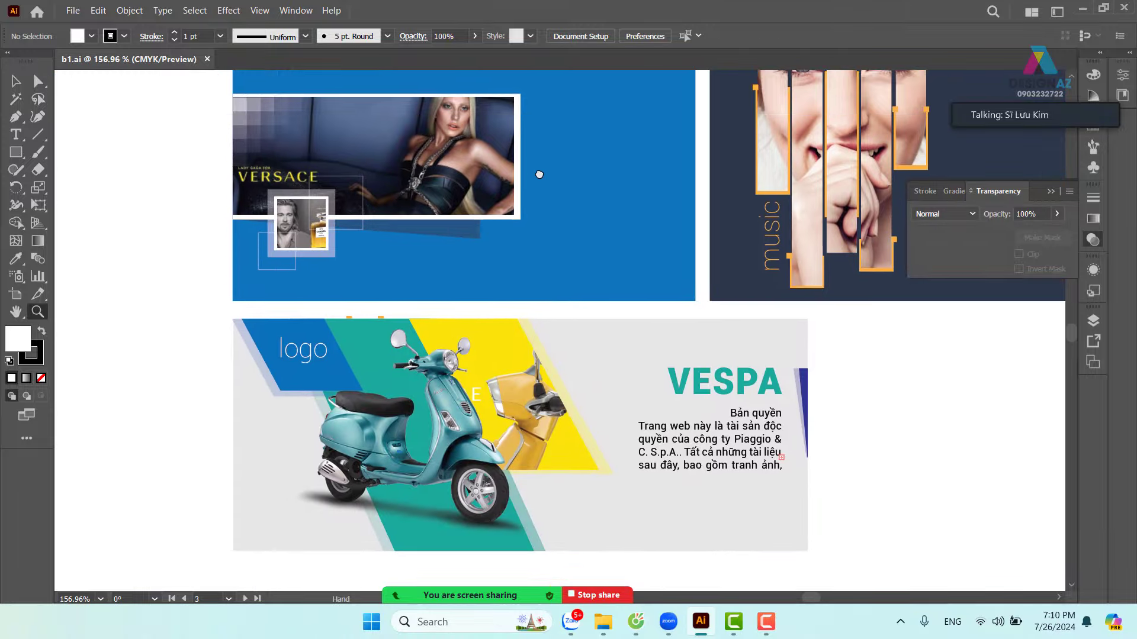
left_click_drag(183, 168, 651, 423)
left_click_drag(609, 363, 573, 468)
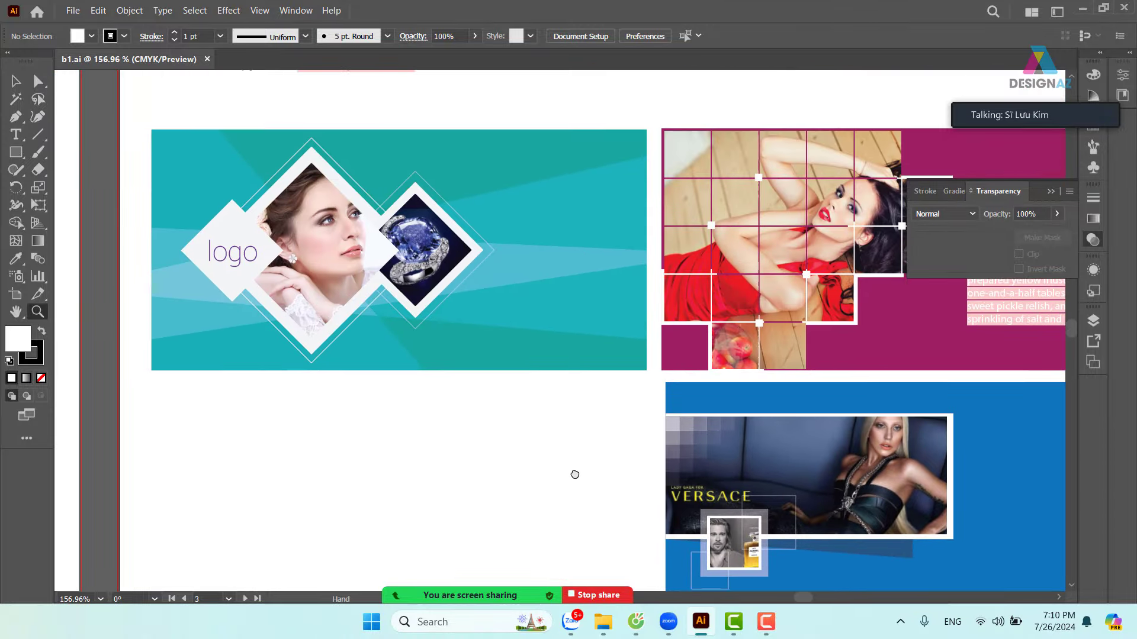
left_click_drag(267, 380, 761, 411)
left_click_drag(593, 400, 754, 378)
left_click_drag(522, 355, 535, 264)
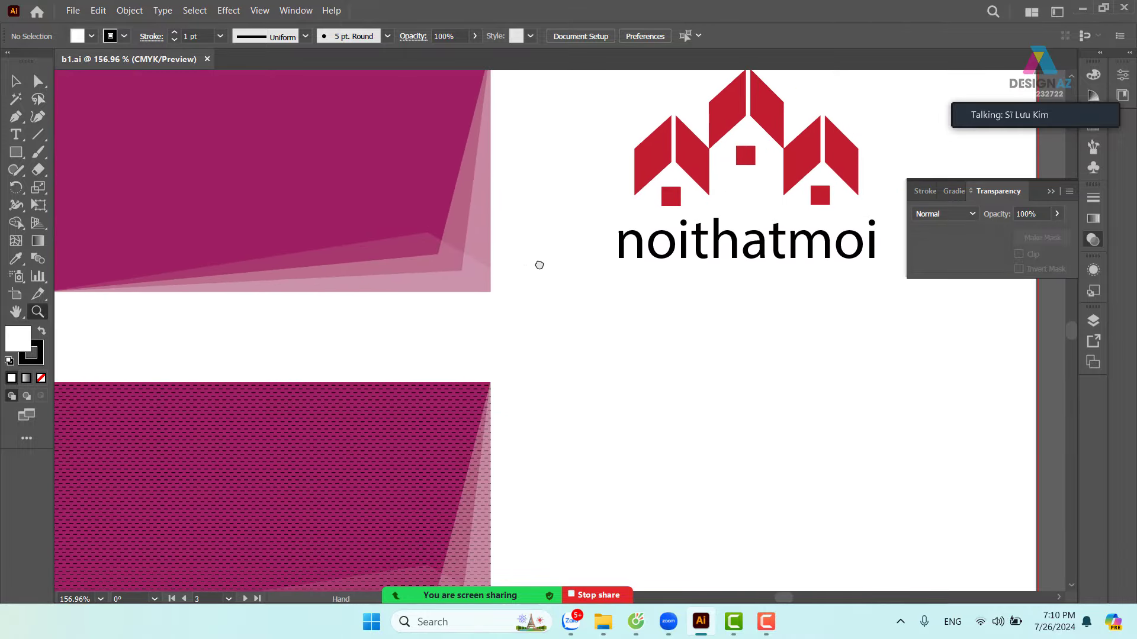
- Close b1.ai and create a new A4 21 × 29.7 cm CMYK document
left_click(210, 60)
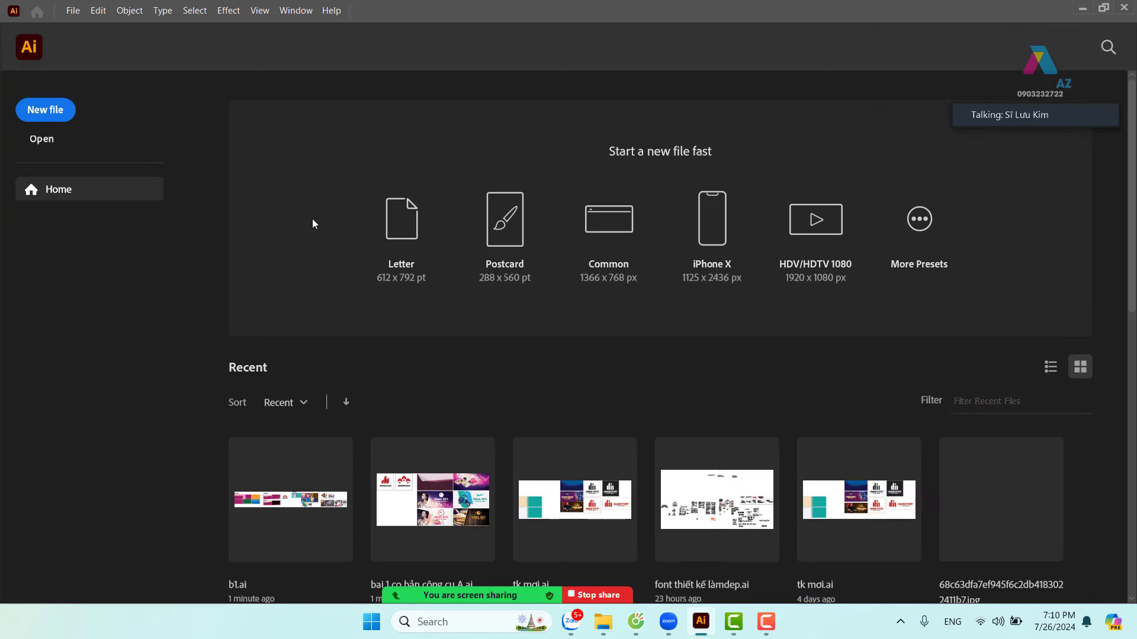
left_click(63, 114)
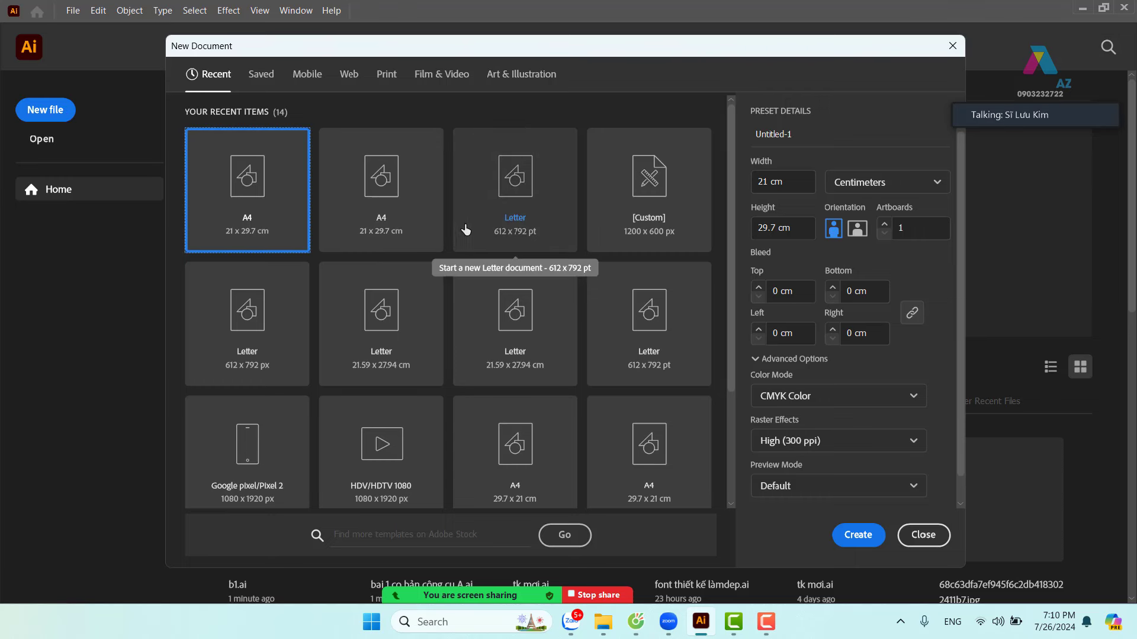
left_click(872, 533)
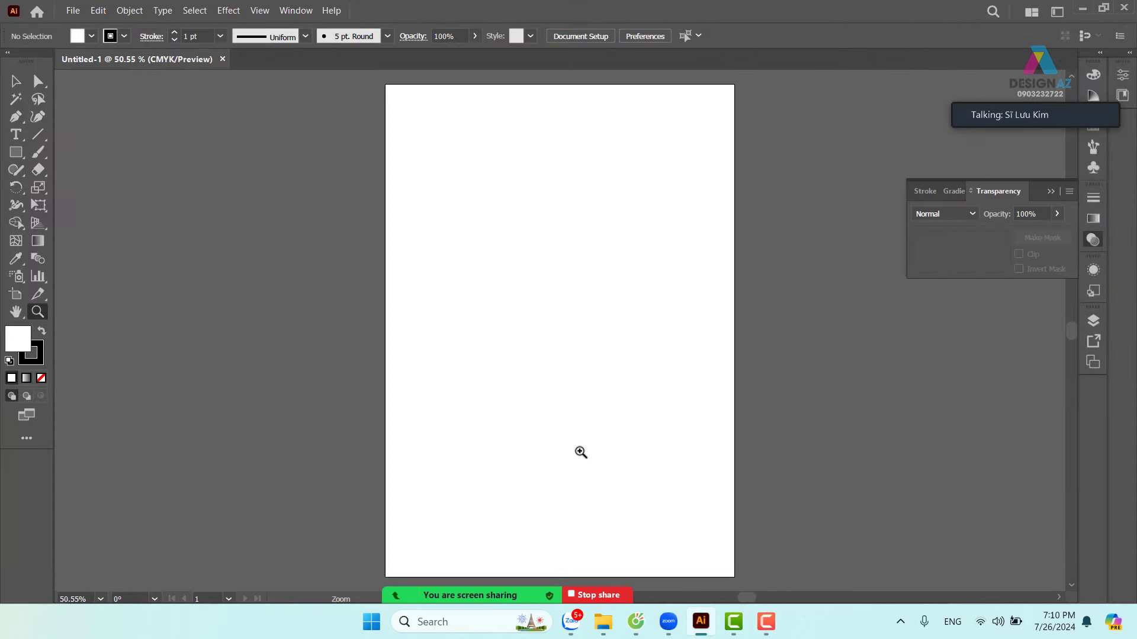
- Switch to the Selection tool (V) on the blank Untitled-1 artboard
left_click(15, 83)
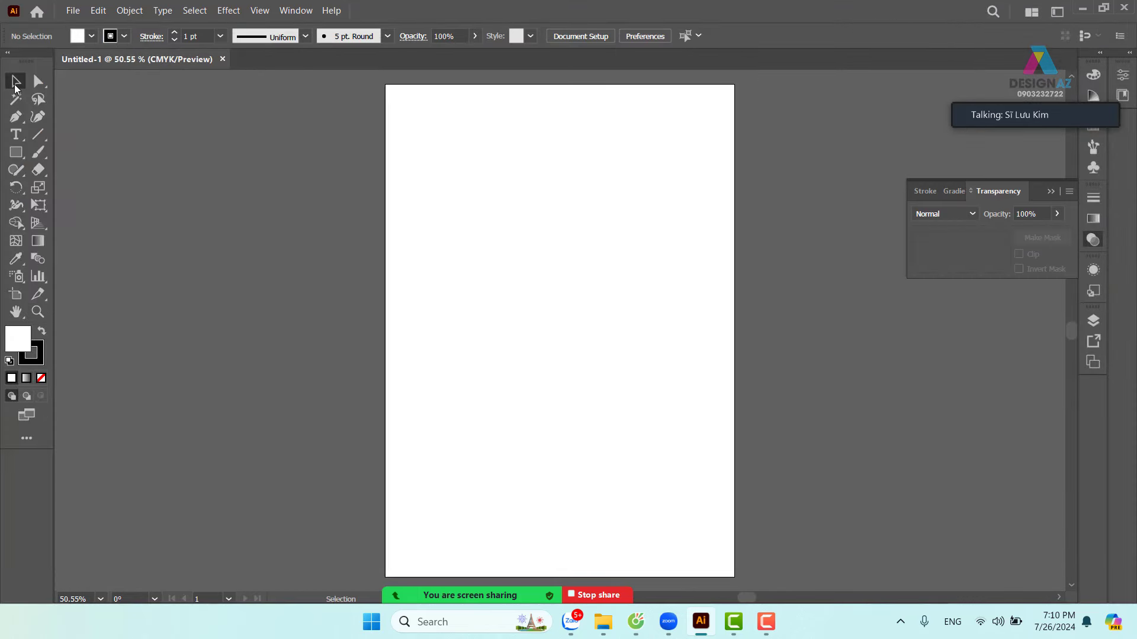
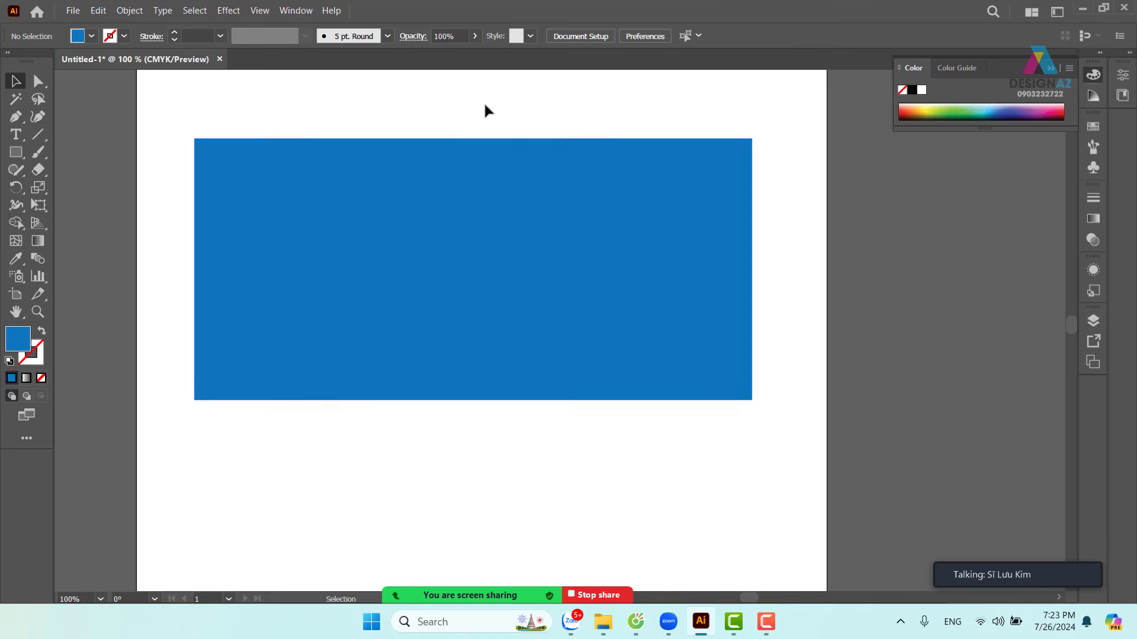
- Paste a copy of the blue rectangle in front and shrink it to a thin 0.53 cm strip across its top
left_click(504, 206)
left_click_drag(460, 233, 462, 288)
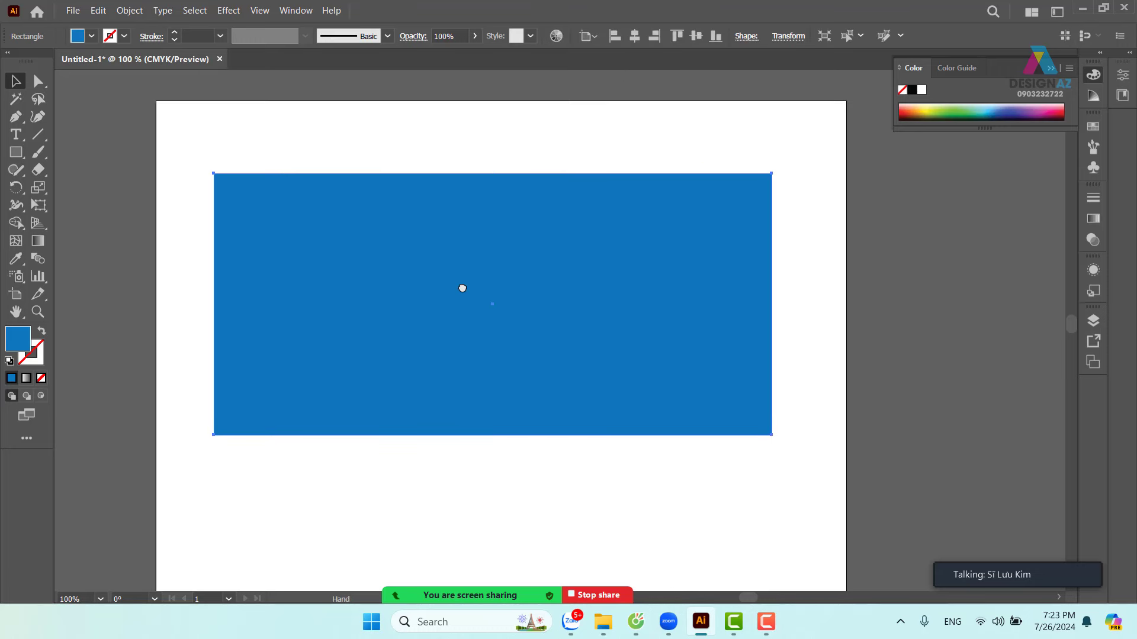
left_click(478, 133)
left_click(462, 228)
key("a")
key("v")
left_click_drag(492, 435, 514, 191)
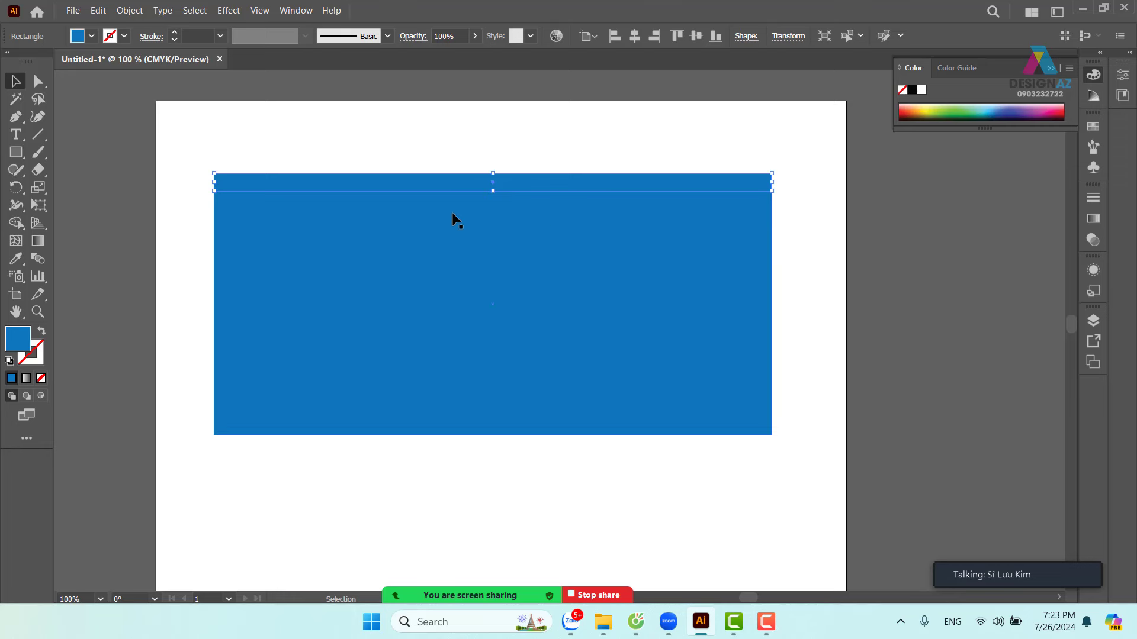
- Fill the thin top strip with a light-blue swatch
left_click(1094, 126)
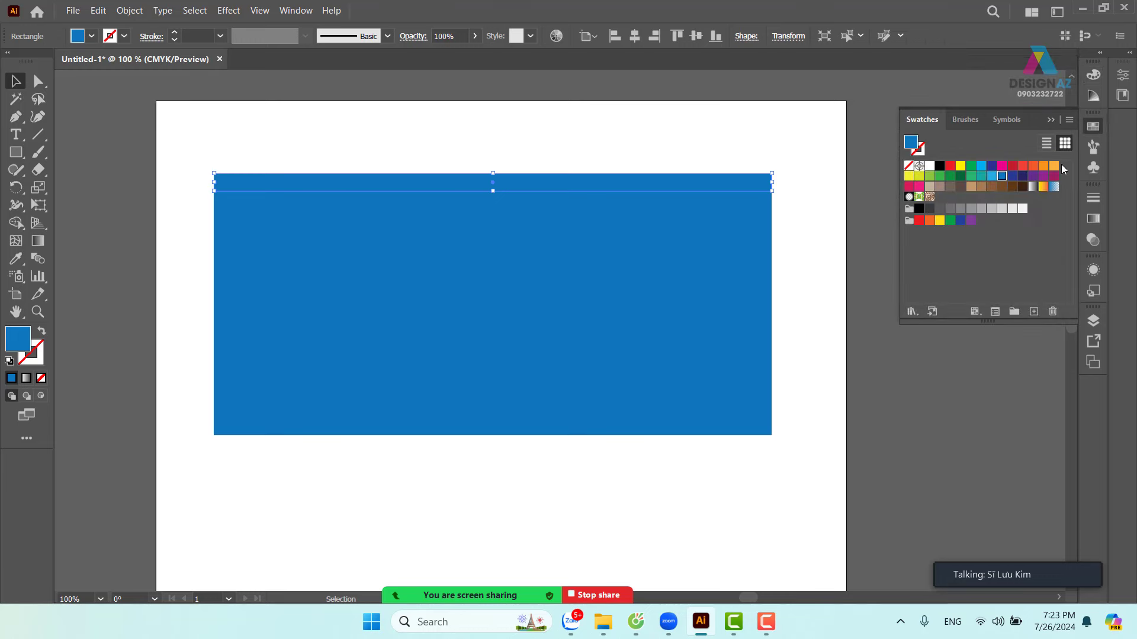
left_click(992, 176)
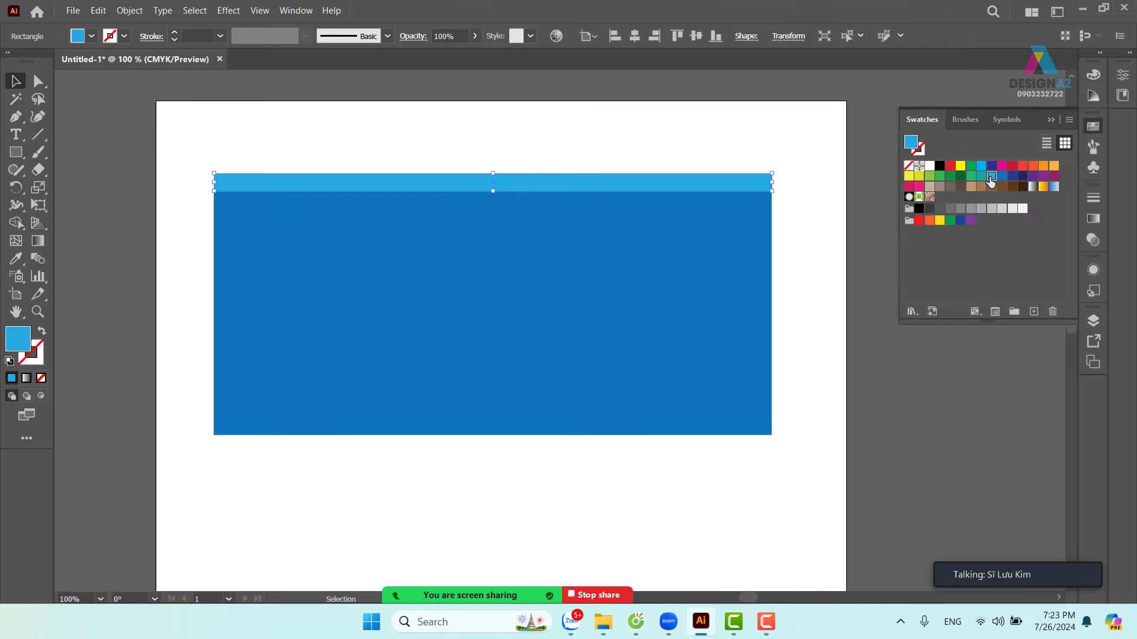
left_click(685, 143)
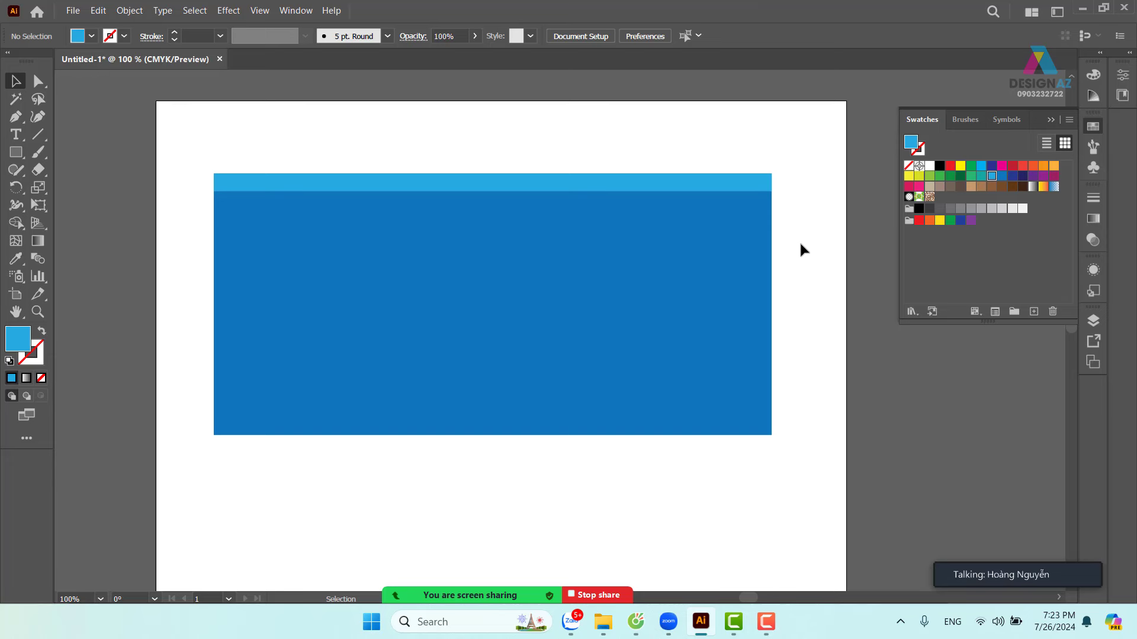
- Duplicate the light-blue strip straight down, 0.86 cm below the original
left_click(498, 188)
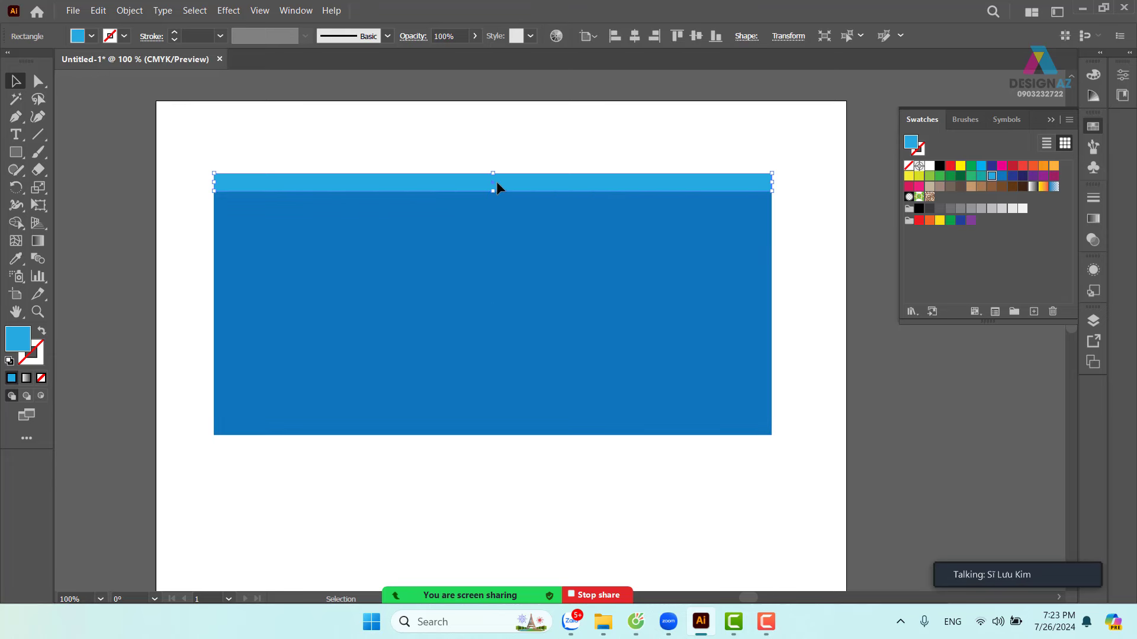
left_click_drag(496, 183, 502, 215)
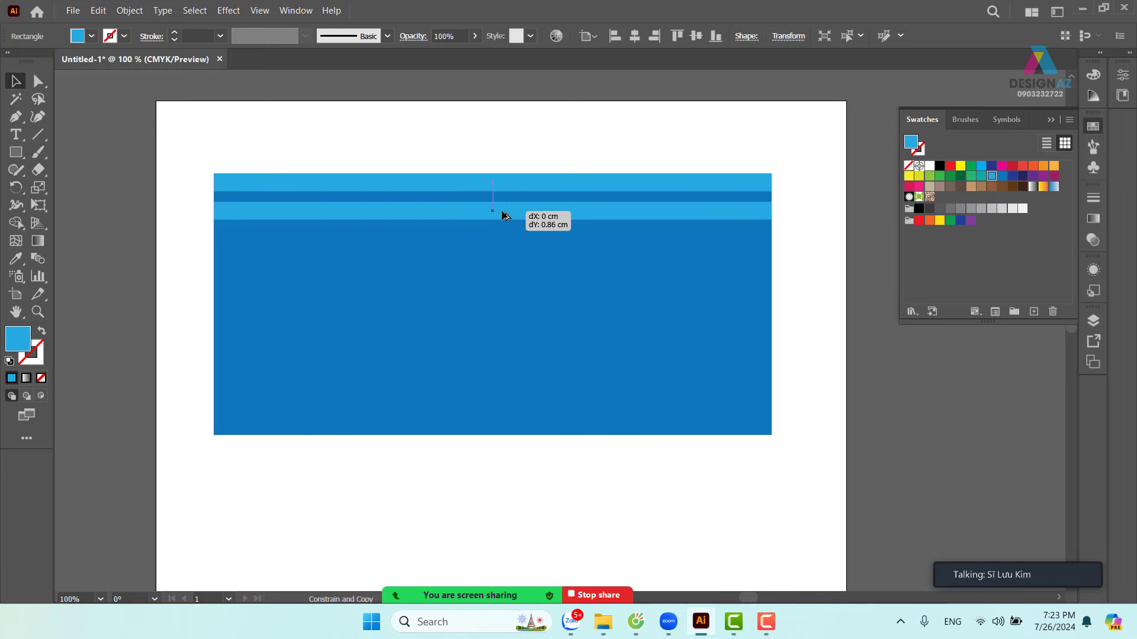
left_click_drag(502, 215, 502, 215)
key("alt+shift")
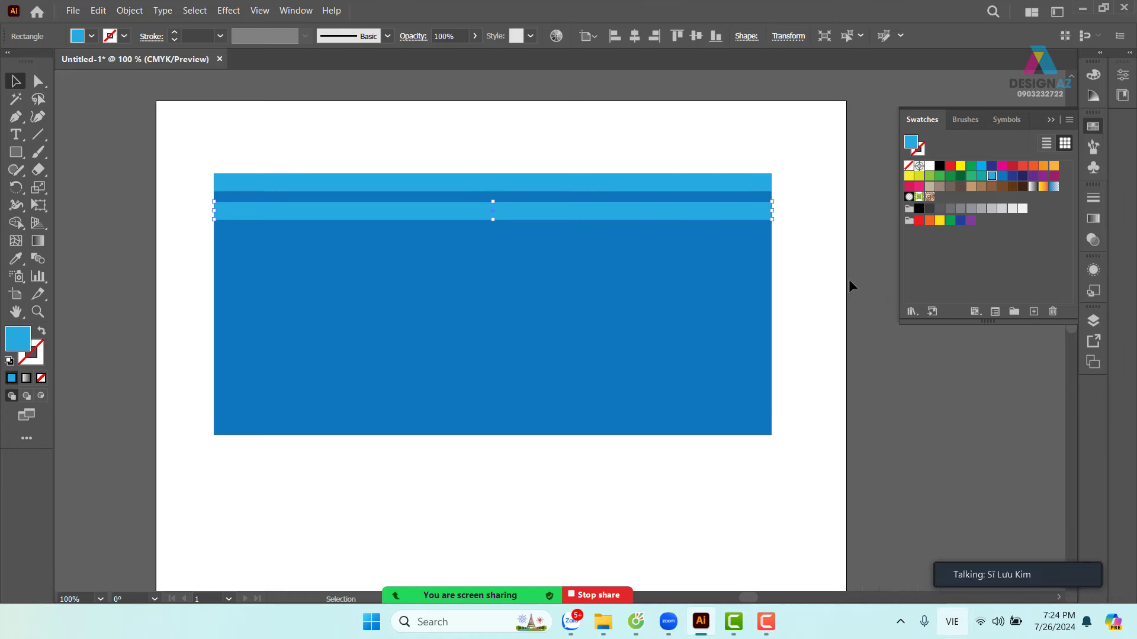
- Repeat Transform Again (Ctrl+D) on the lower strip so light-blue stripes reach the rectangle's bottom
left_click(830, 274)
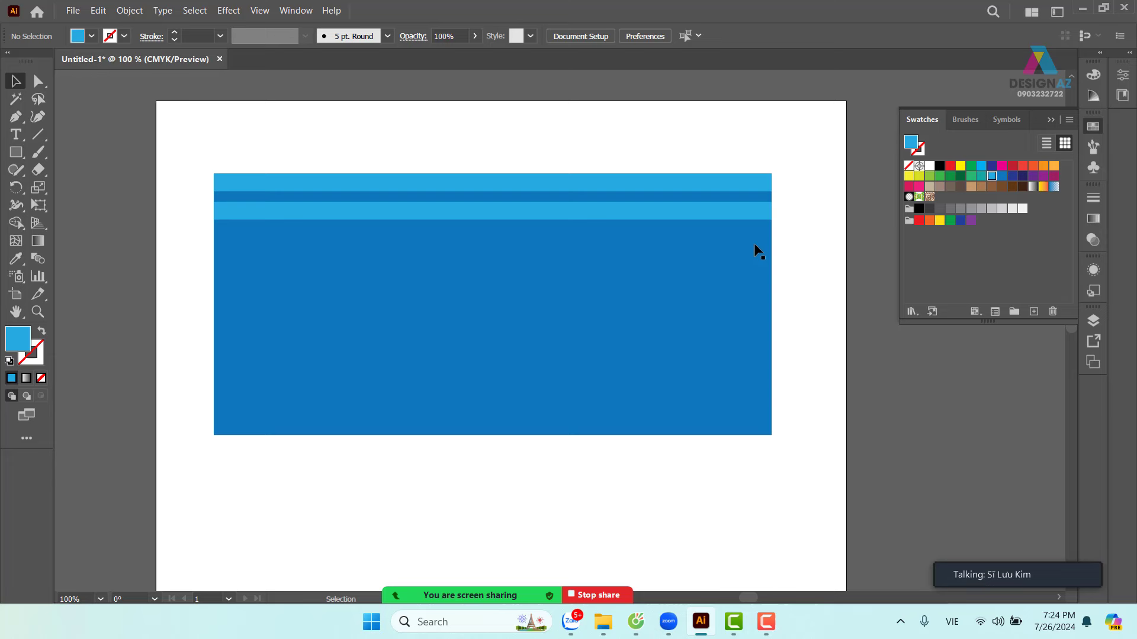
left_click(718, 218)
key("ctrl+d")
key("ctrl+d")
key("ctrl+d")
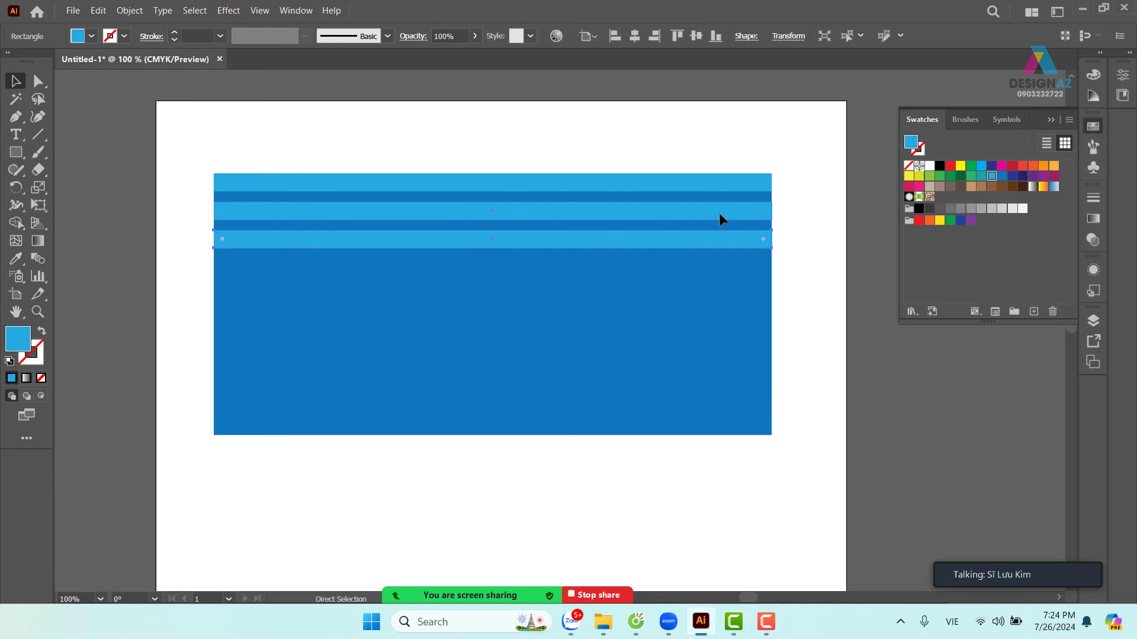
key("ctrl+d")
key("ctrl+d")
key("ctrl+d")
key("ctrl+d")
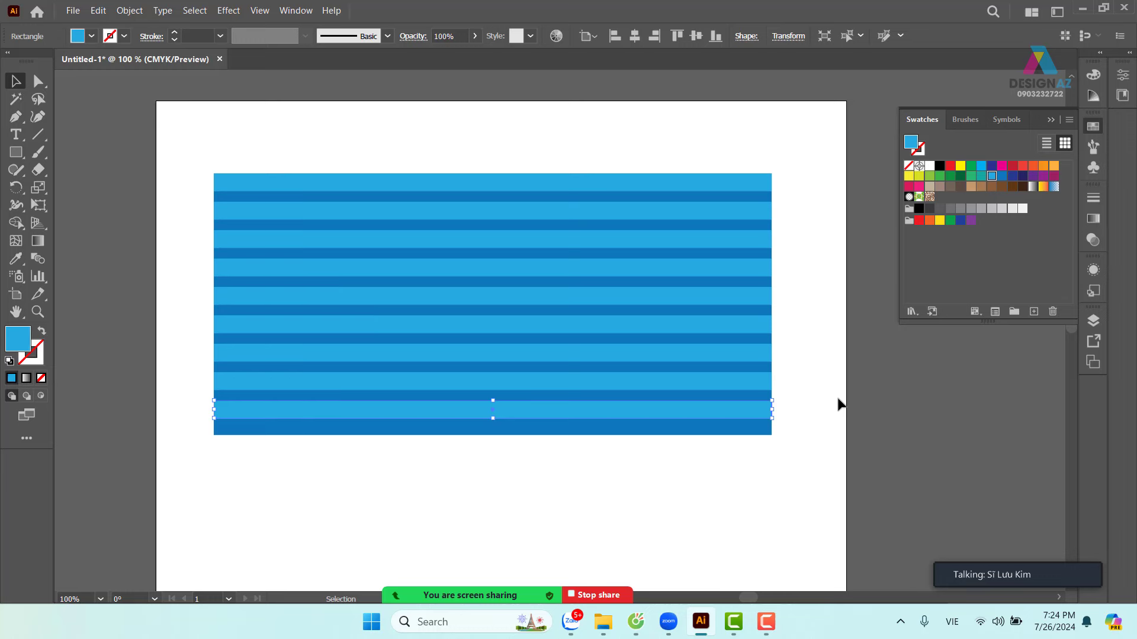
left_click(829, 320)
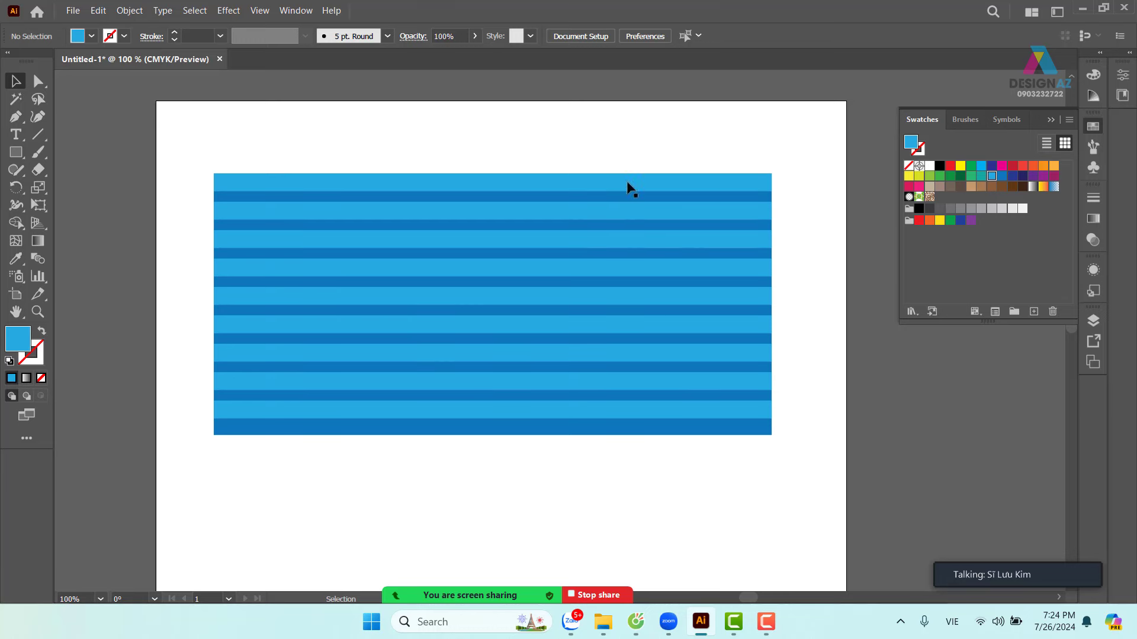
left_click(597, 417)
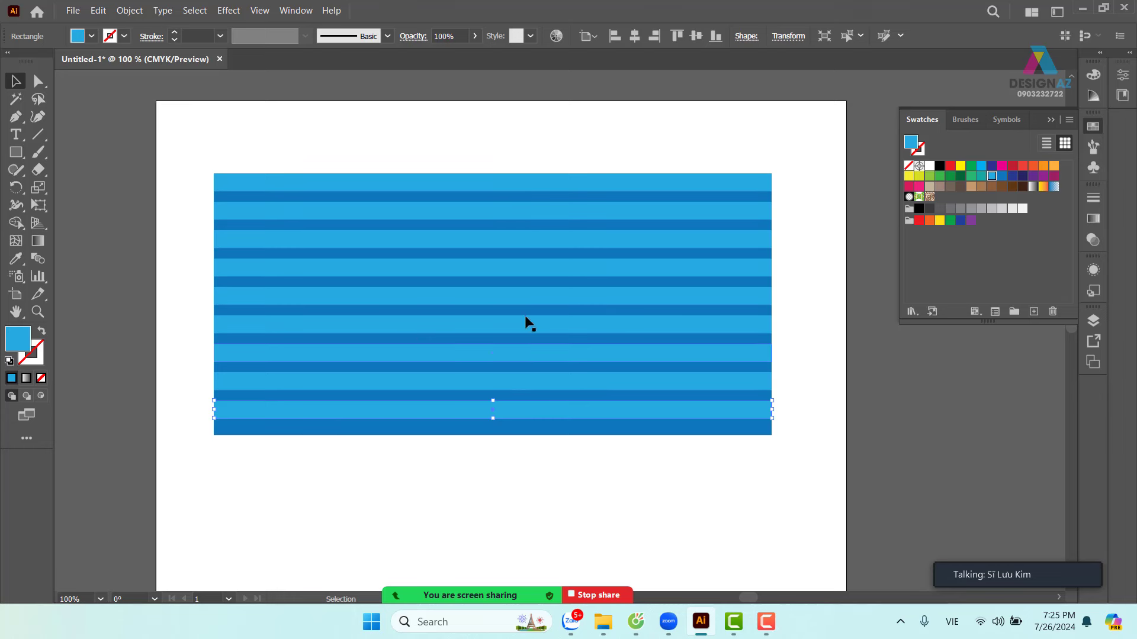
left_click(529, 144)
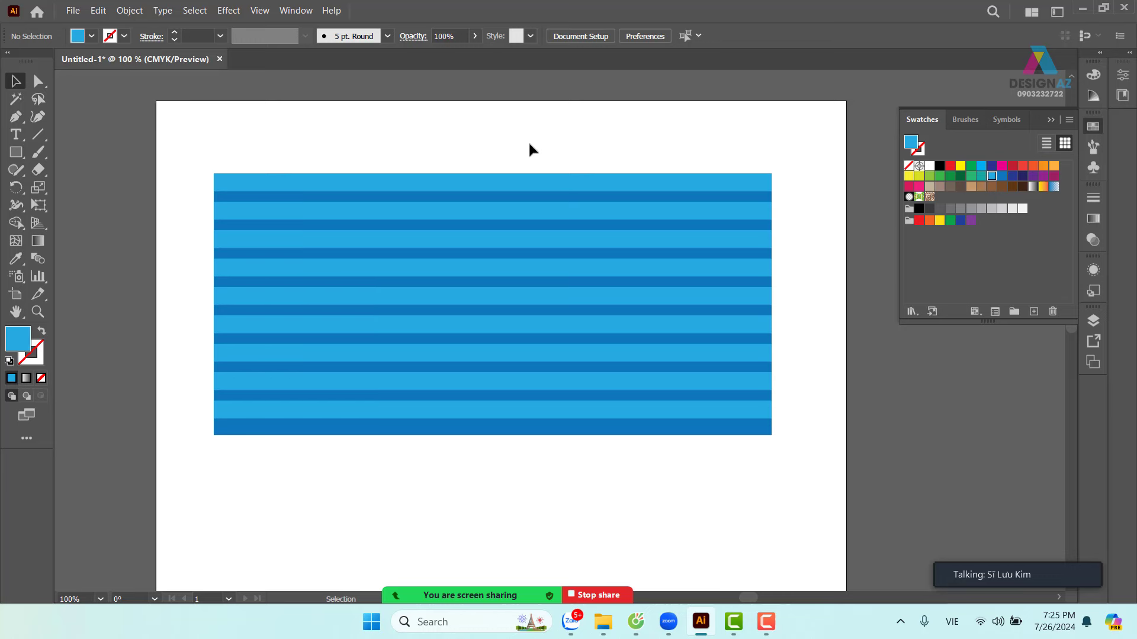
- Place the fingerprint image 8djvkmjsknu748.JPG on the artboard beside the striped rectangle
left_click(74, 11)
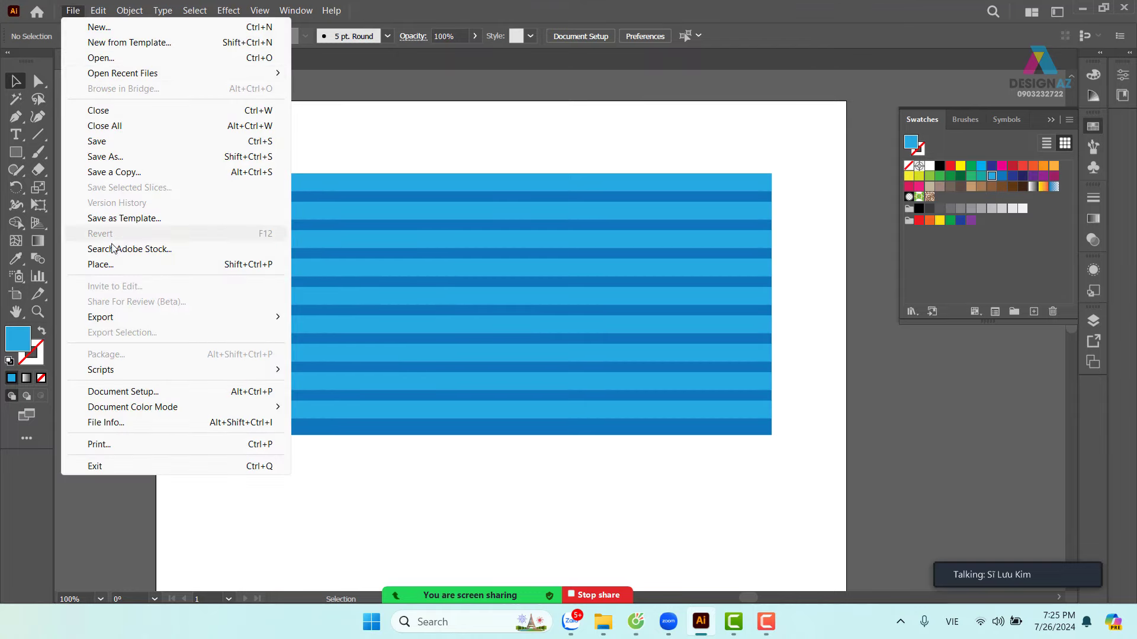
left_click(116, 265)
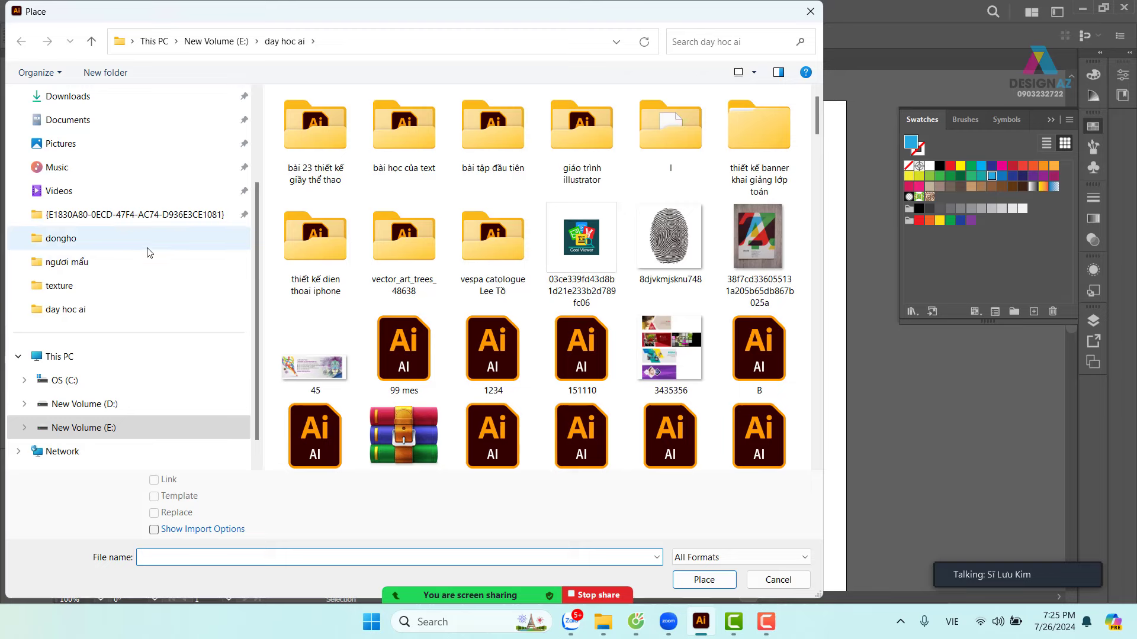
scroll(44, 319, "down", 1)
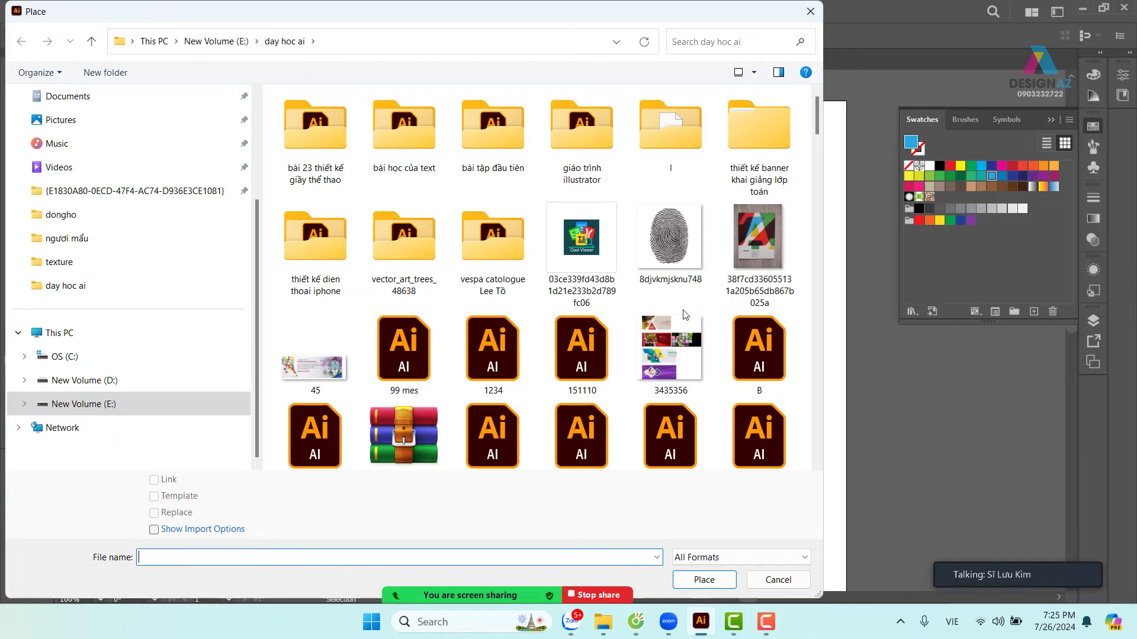
left_click(693, 283)
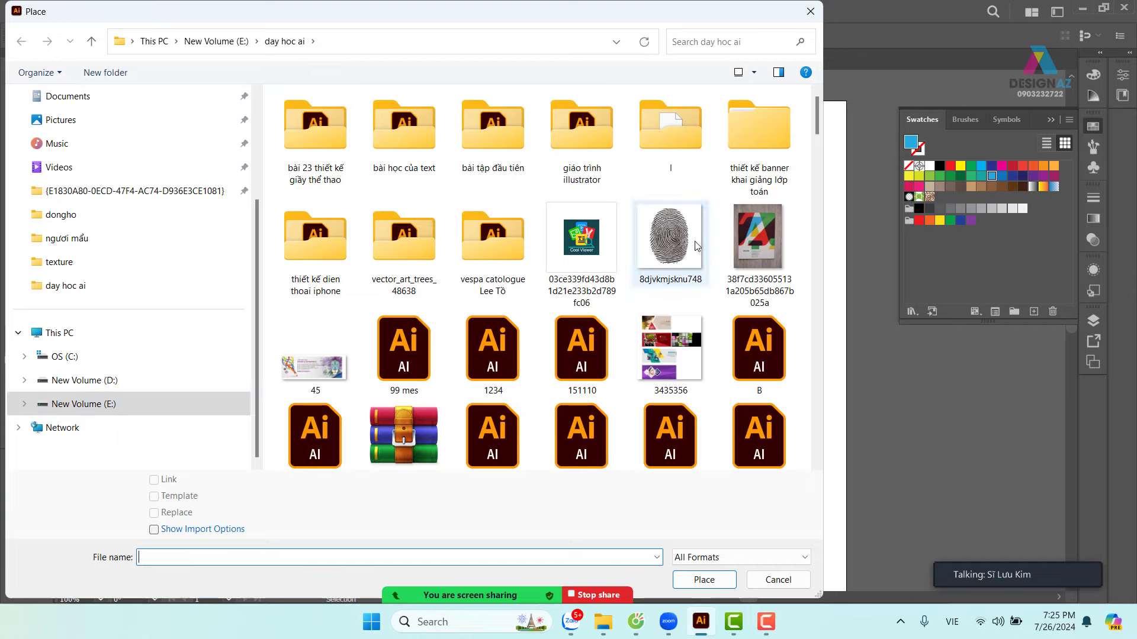
left_click(713, 580)
left_click_drag(712, 184, 1064, 510)
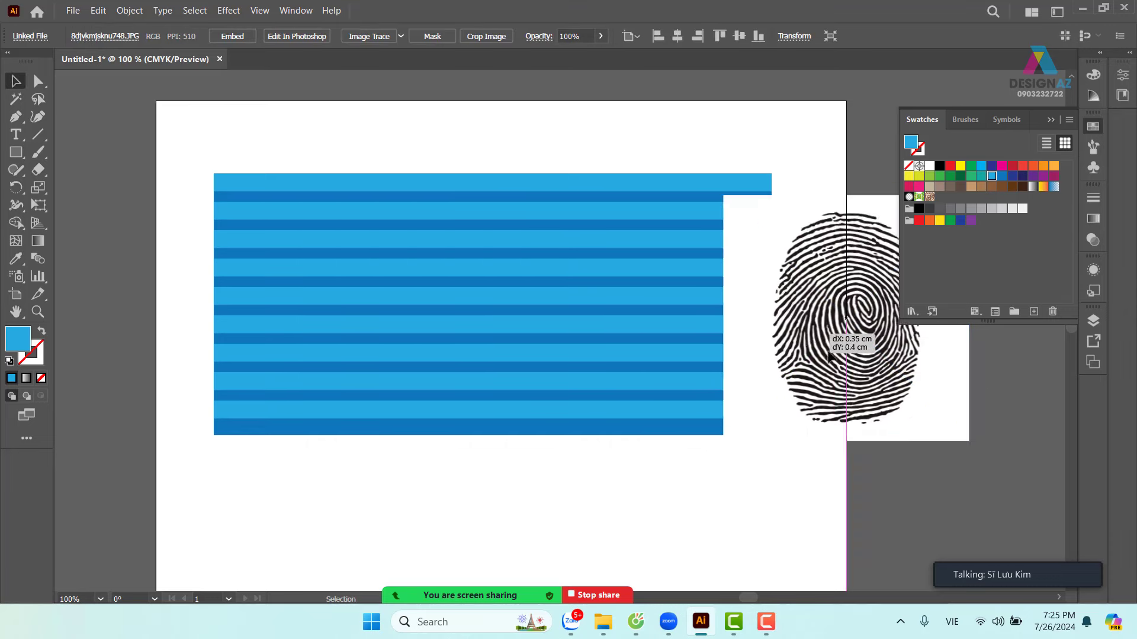
- Start placing another image and browse to the thuvienanh folder on New Volume (E:)
left_click(73, 10)
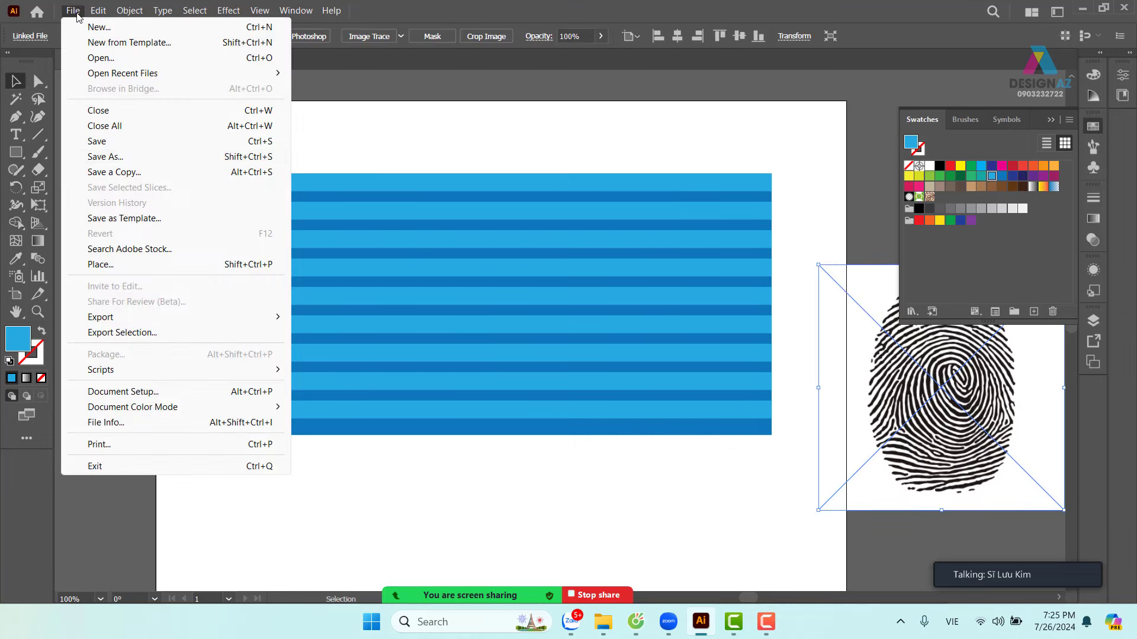
left_click(138, 264)
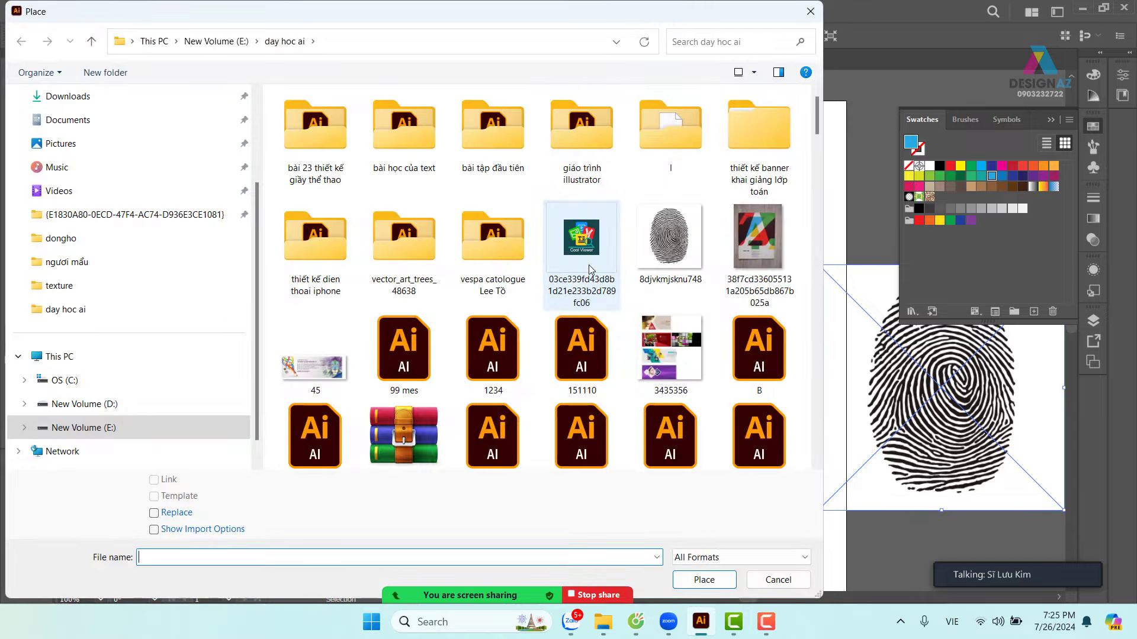
scroll(590, 270, "down", 2)
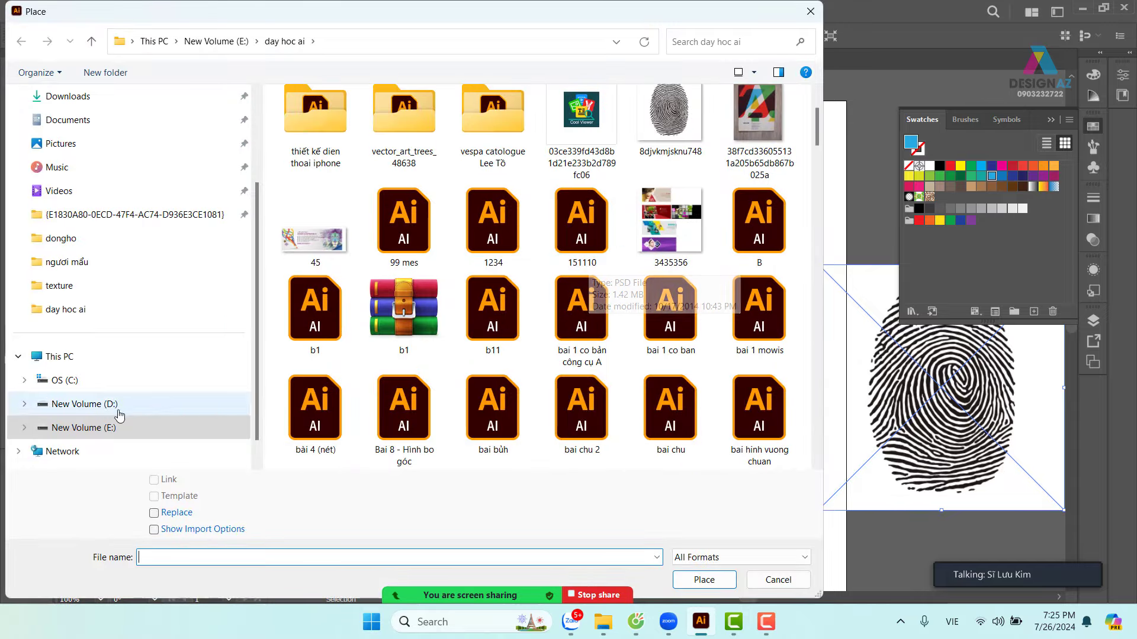
scroll(320, 321, "up", 2)
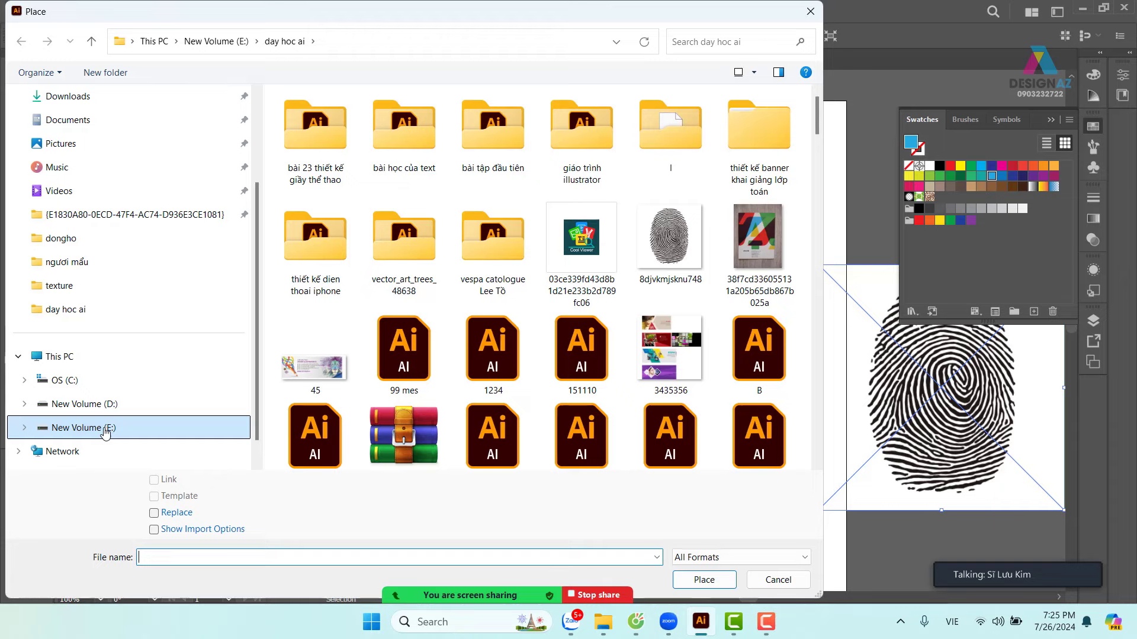
left_click(105, 427)
scroll(689, 346, "down", 2)
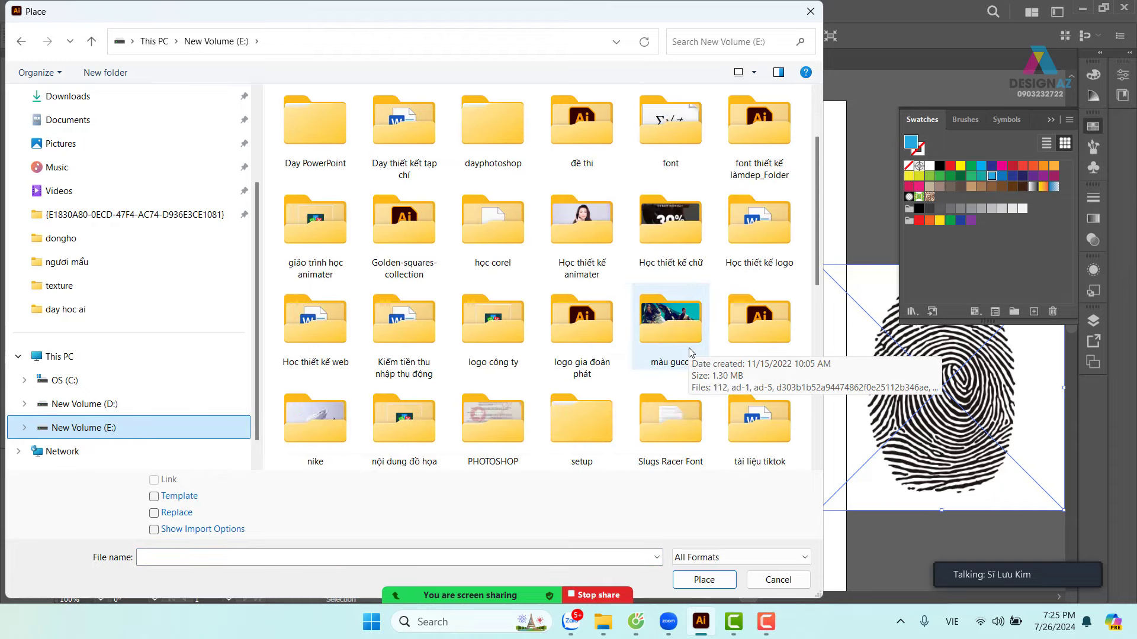
scroll(686, 346, "down", 4)
double_click(465, 313)
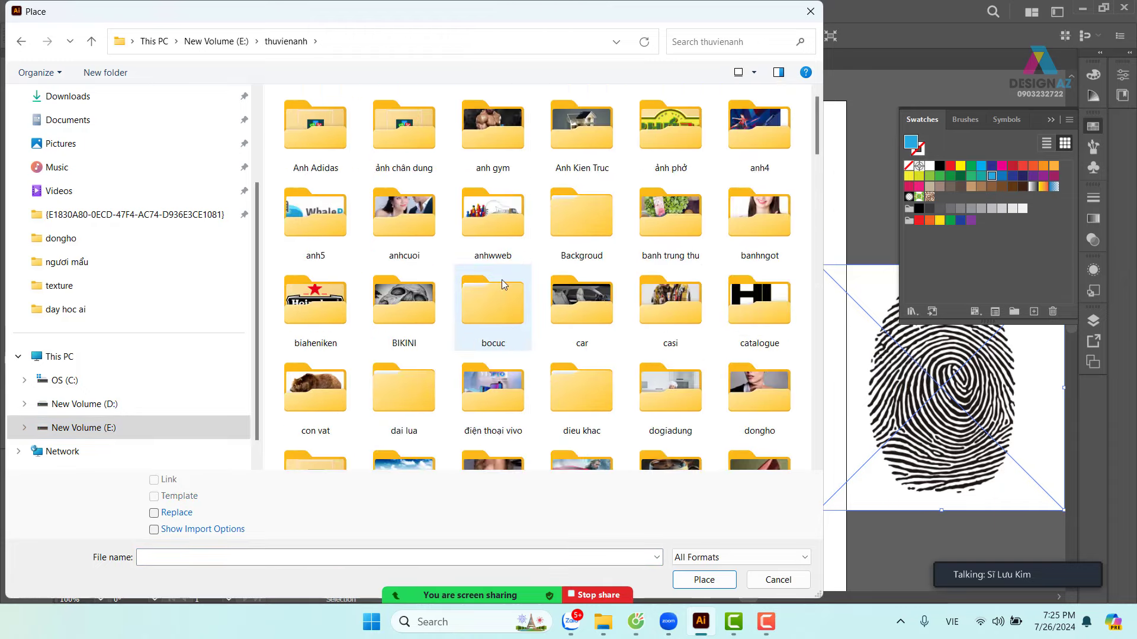
- Open the Food folder and load the Hard Rock Cafe logo 21b2b21 for placing
left_click(512, 228)
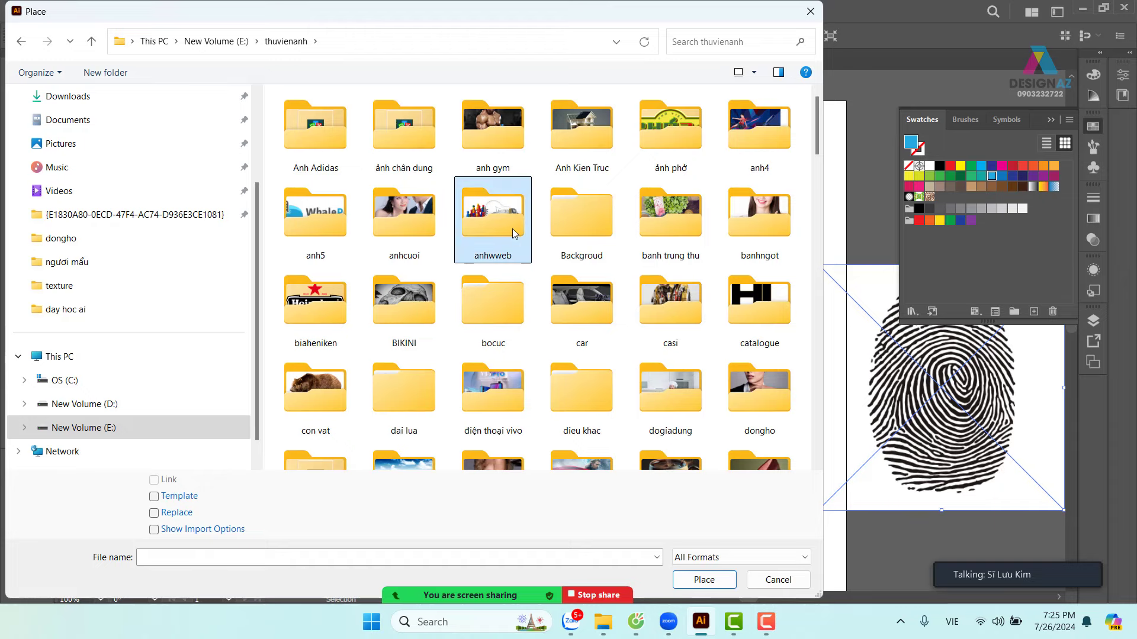
key("f")
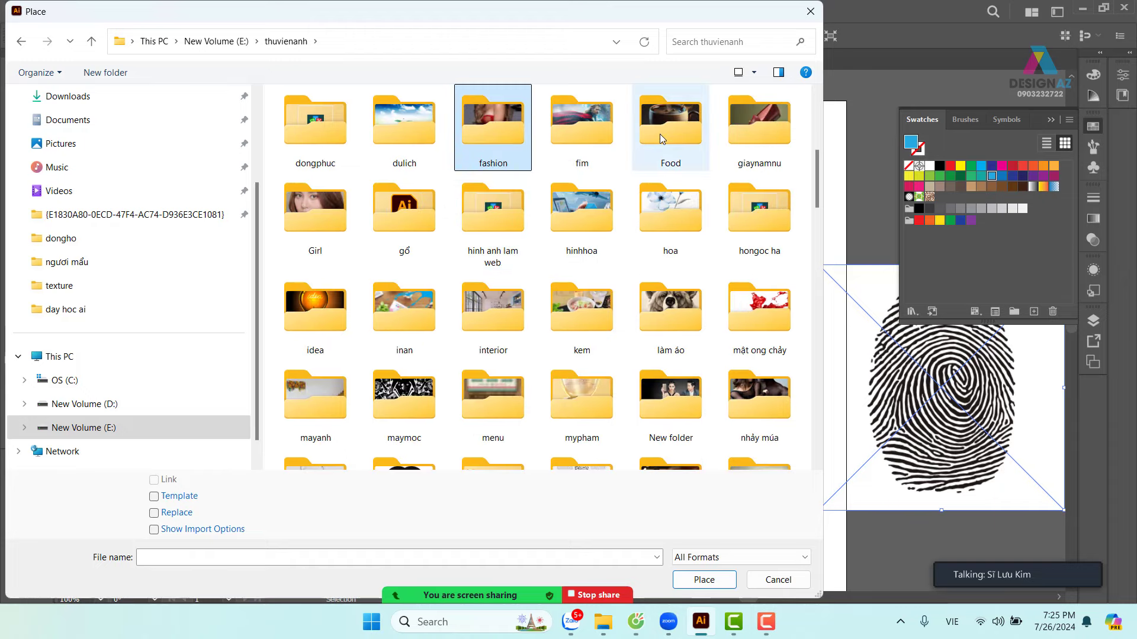
double_click(660, 134)
scroll(542, 305, "down", 3)
scroll(541, 305, "up", 3)
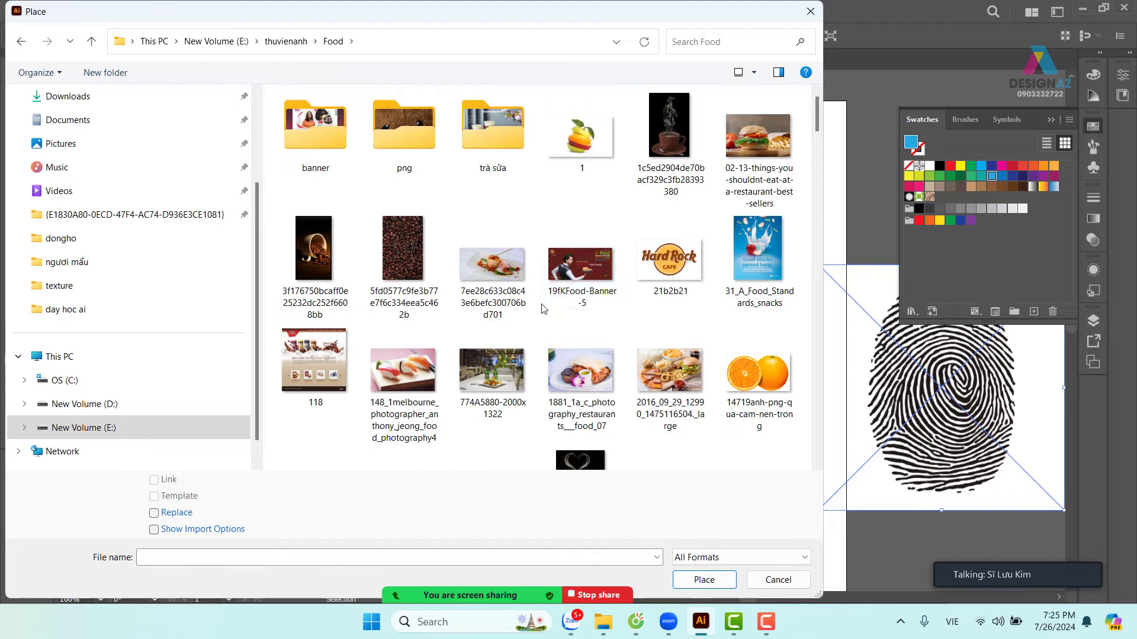
left_click(670, 270)
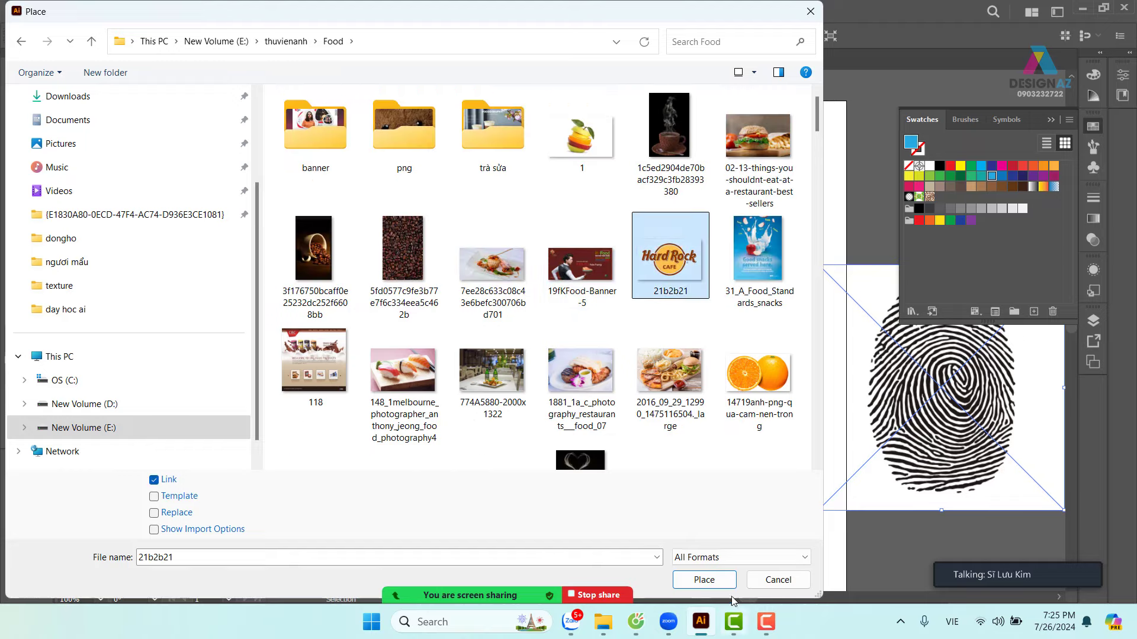
left_click(722, 582)
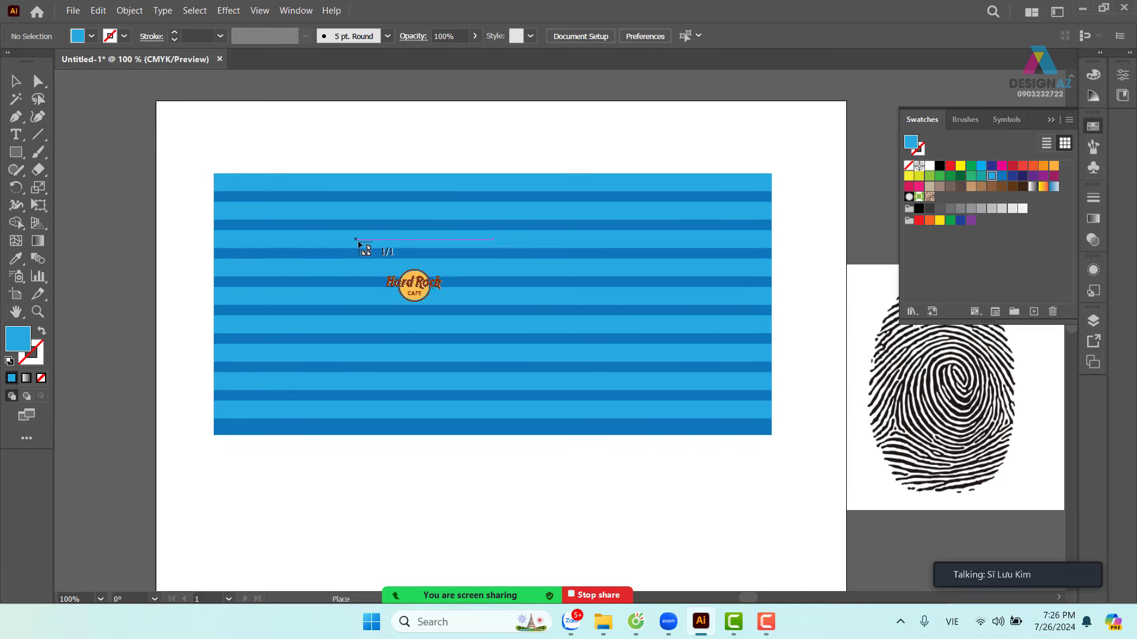
- Place the Hard Rock Cafe logo 21b2b21.png over the stripes, enlarge it proportionally and centre it
left_click_drag(373, 235, 610, 389)
left_click(540, 468)
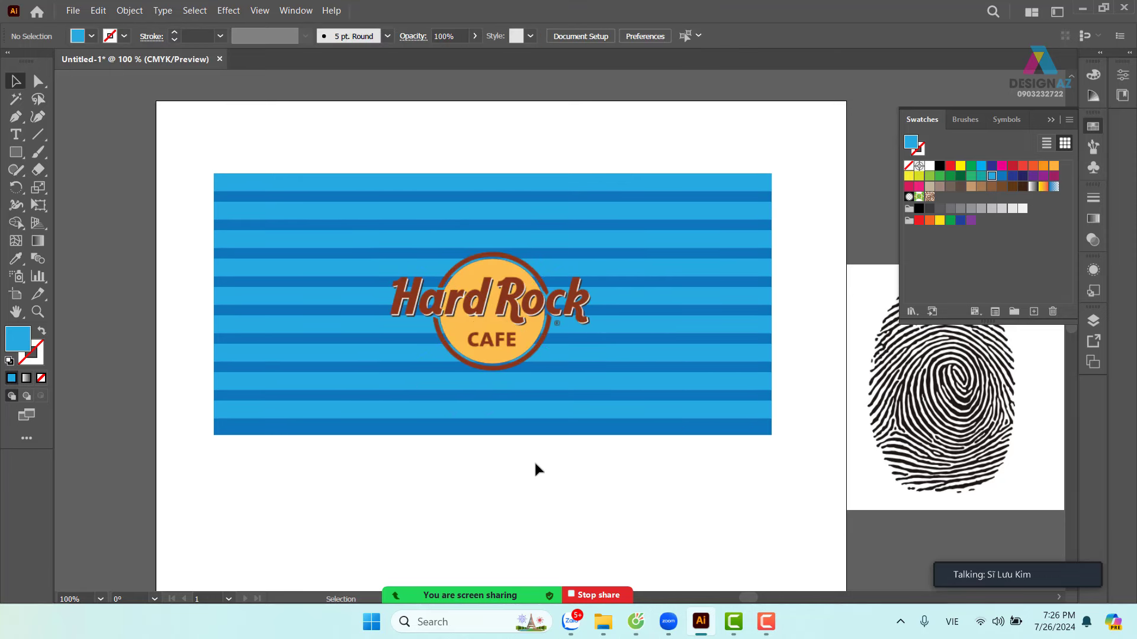
left_click_drag(516, 321, 482, 324)
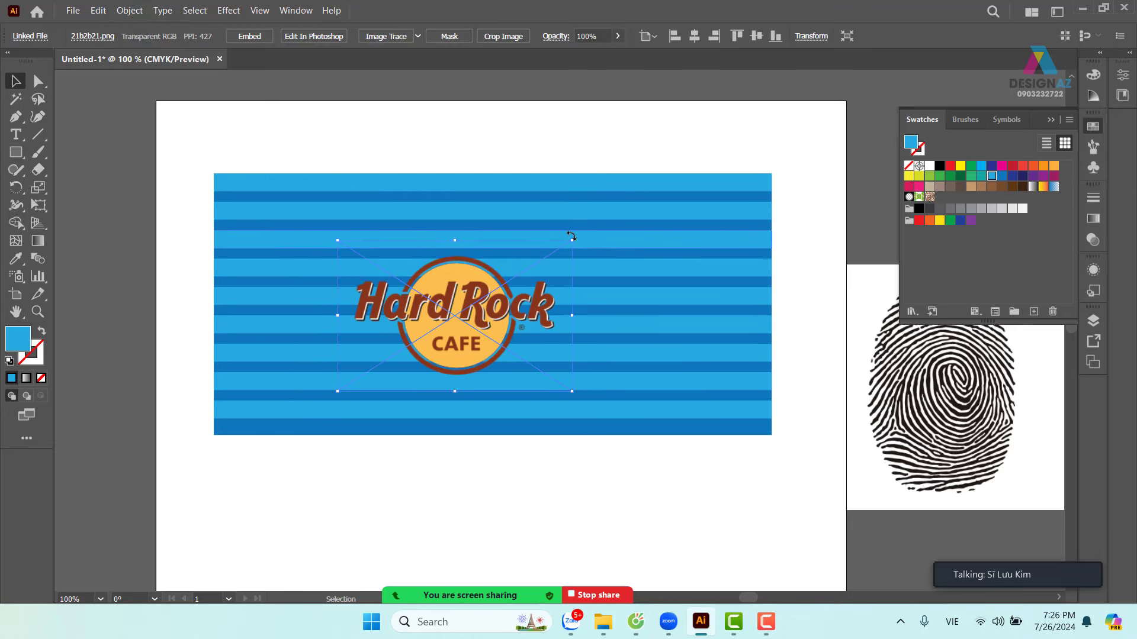
left_click_drag(573, 240, 605, 220)
left_click_drag(496, 321, 495, 321)
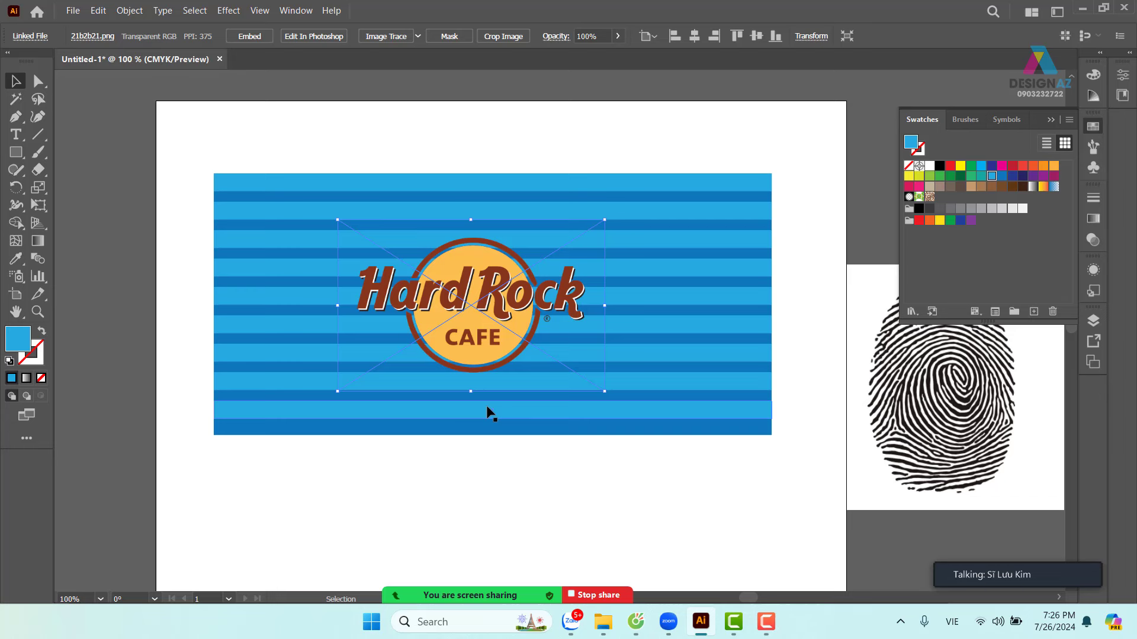
left_click(522, 497)
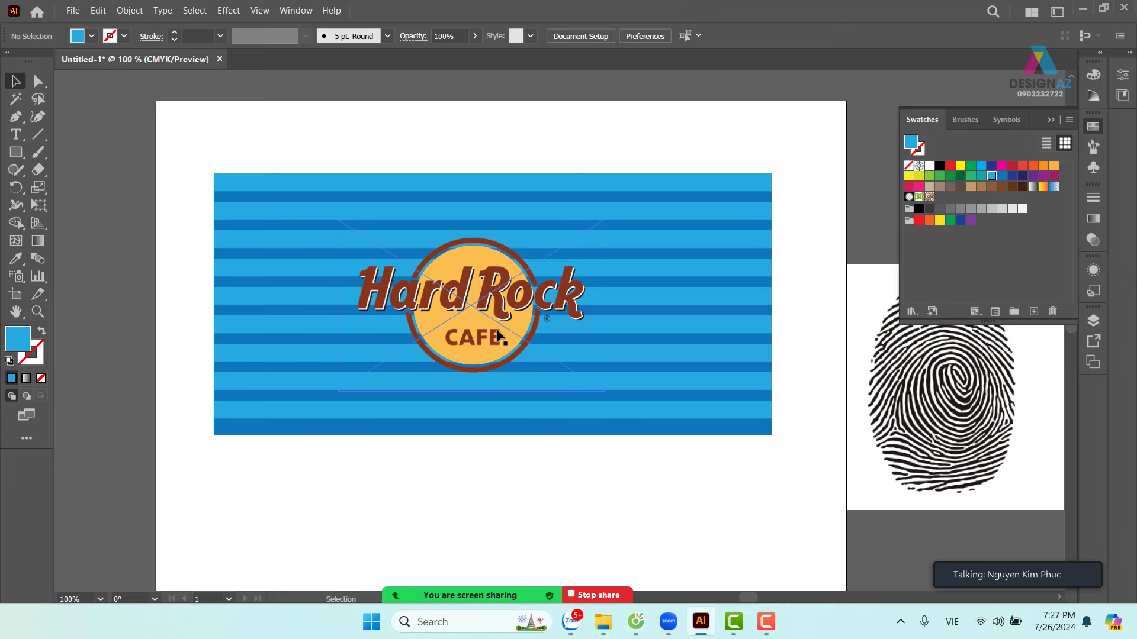
left_click_drag(499, 327, 505, 331)
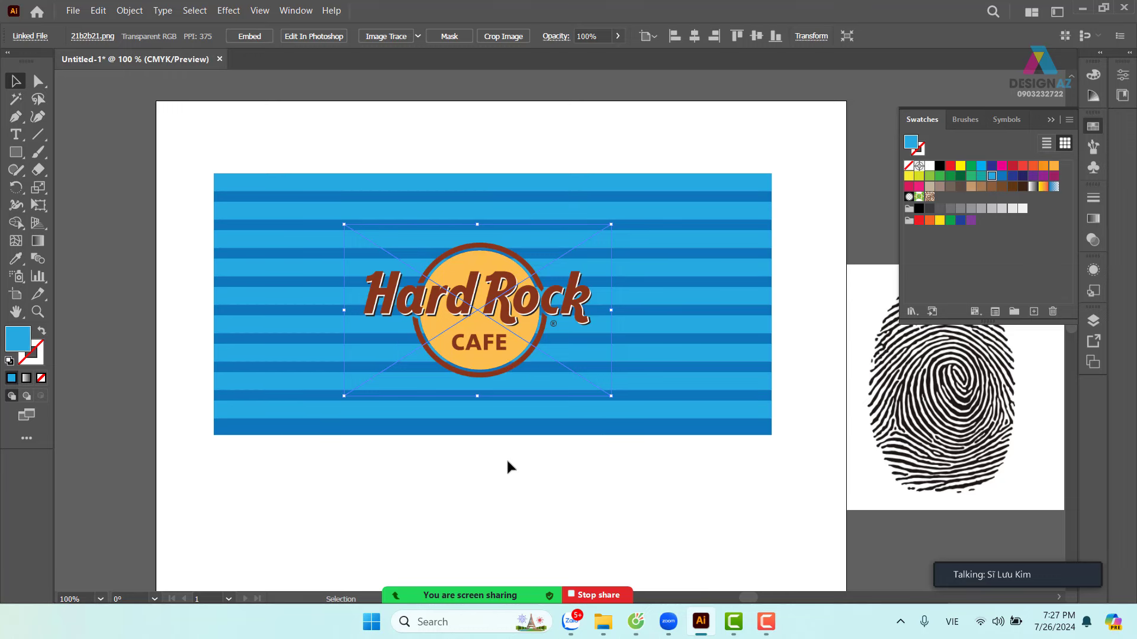
- Fill the striped background rectangle with the logo's yellow-orange using the Eyedropper
left_click(526, 433)
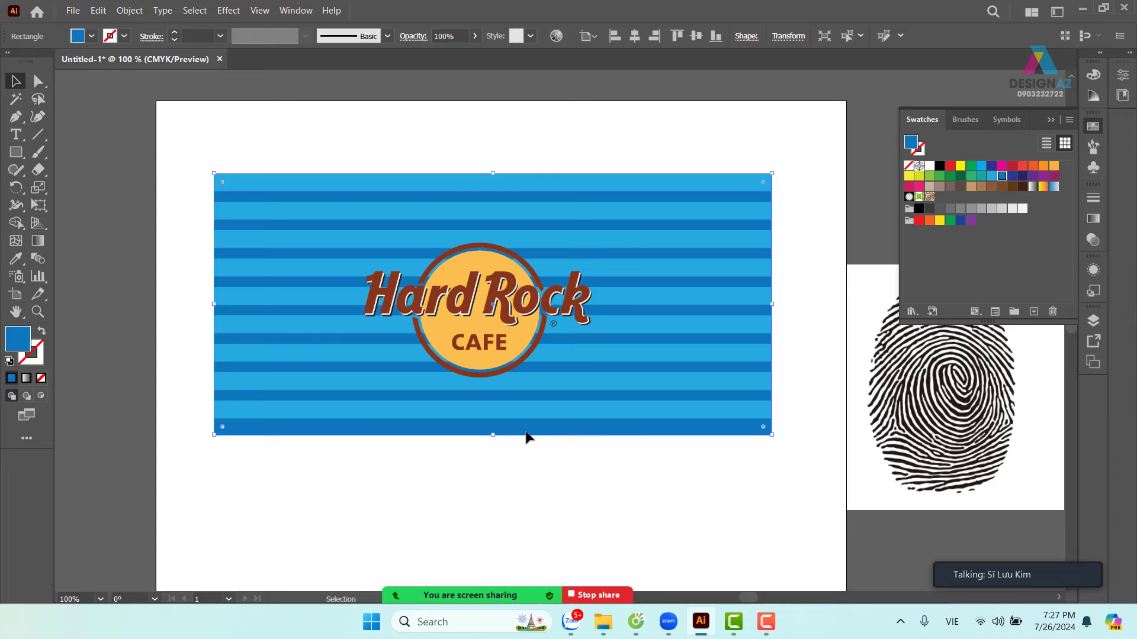
key("i")
left_click(515, 352)
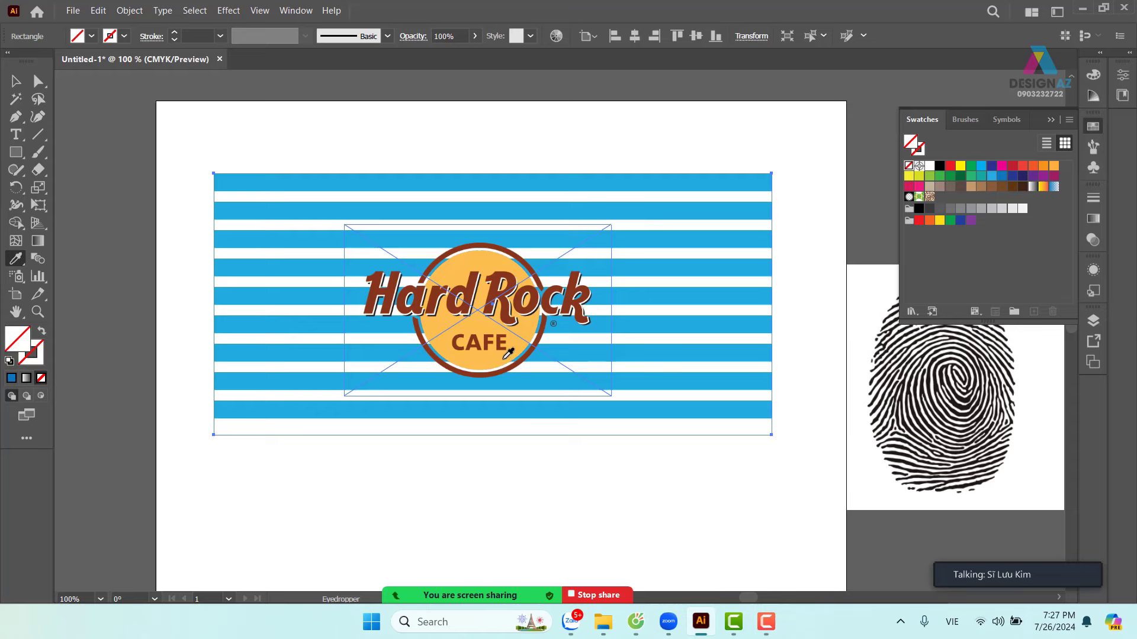
left_click(506, 357)
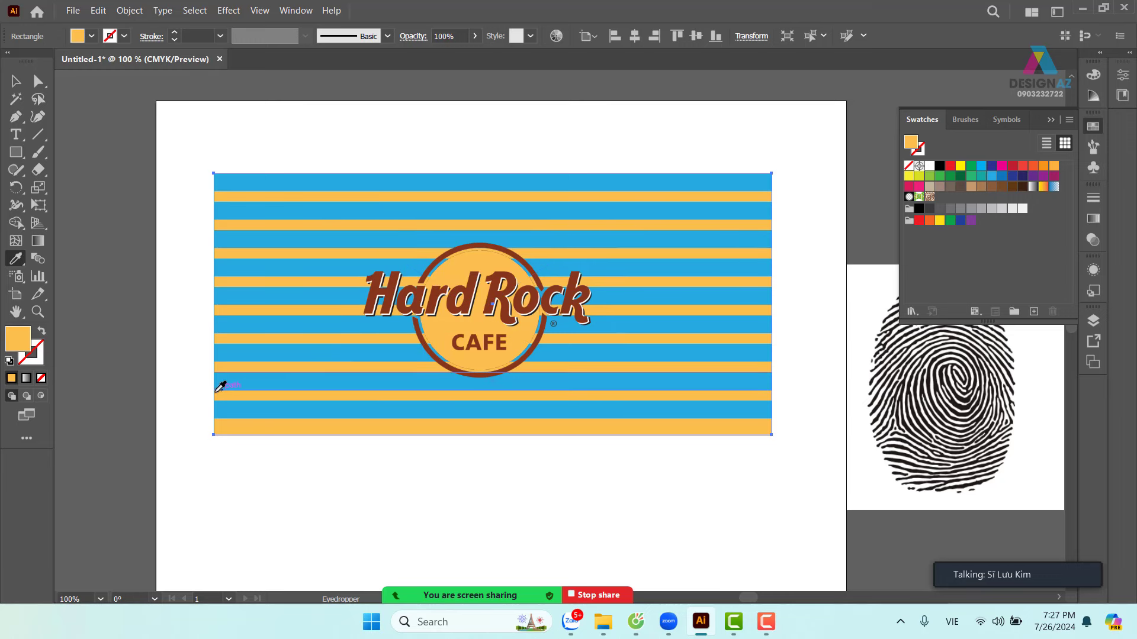
- Lighten the background fill in the Color Picker, first to FFDBA1, then to cream FFE6C2
double_click(15, 341)
mouse_move(746, 159)
left_mouse_down()
mouse_move(703, 170)
mouse_move(689, 157)
left_mouse_up()
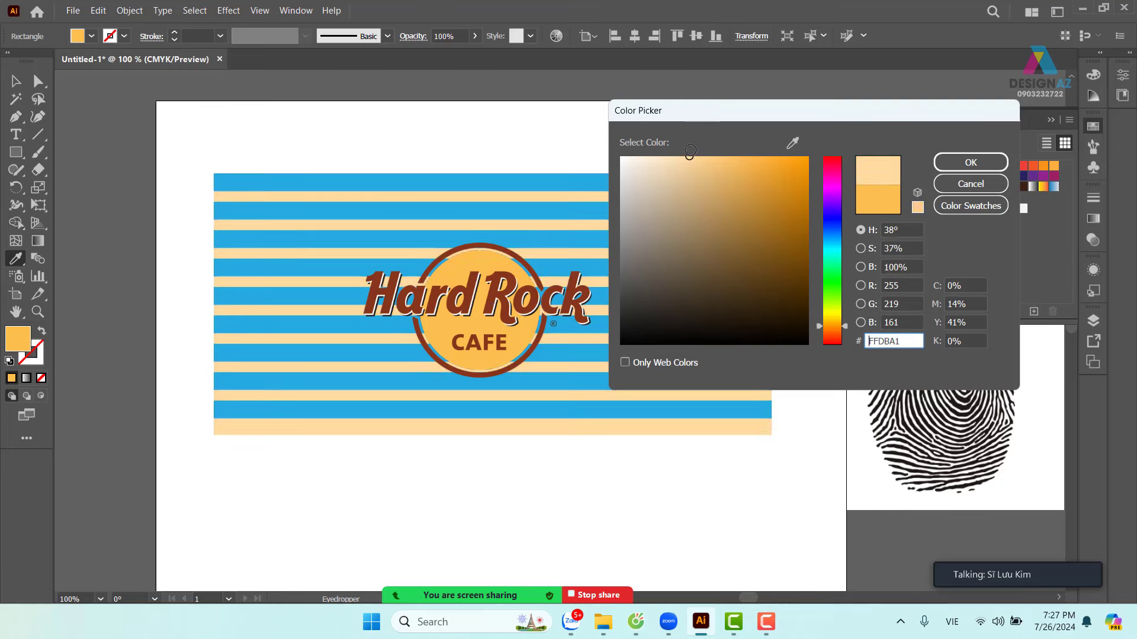
left_click(954, 164)
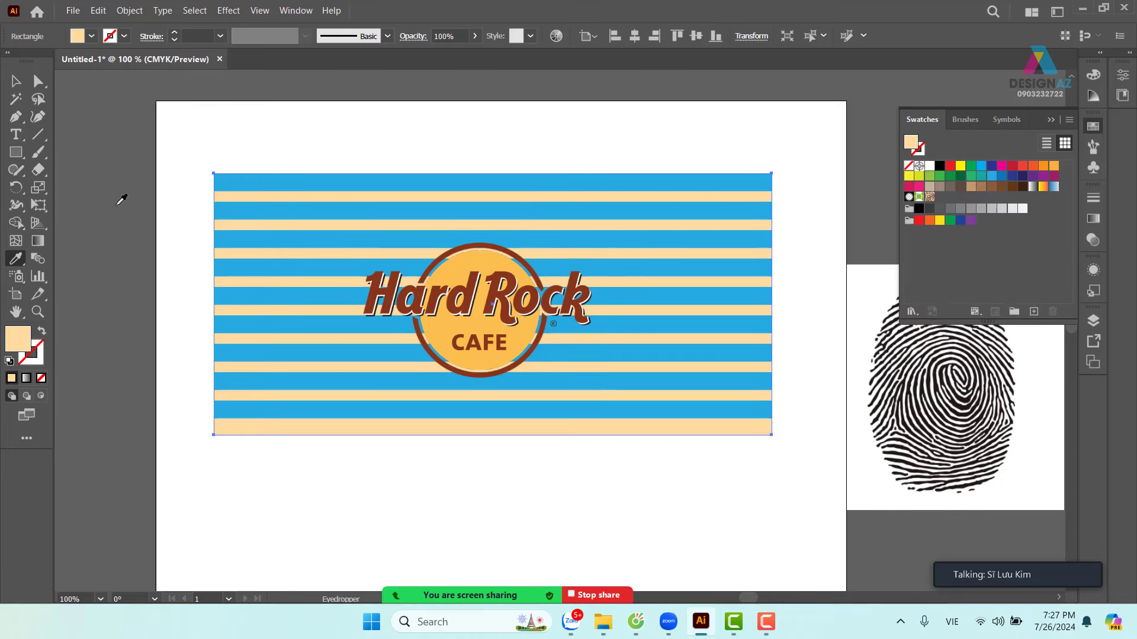
double_click(21, 343)
left_click(665, 156)
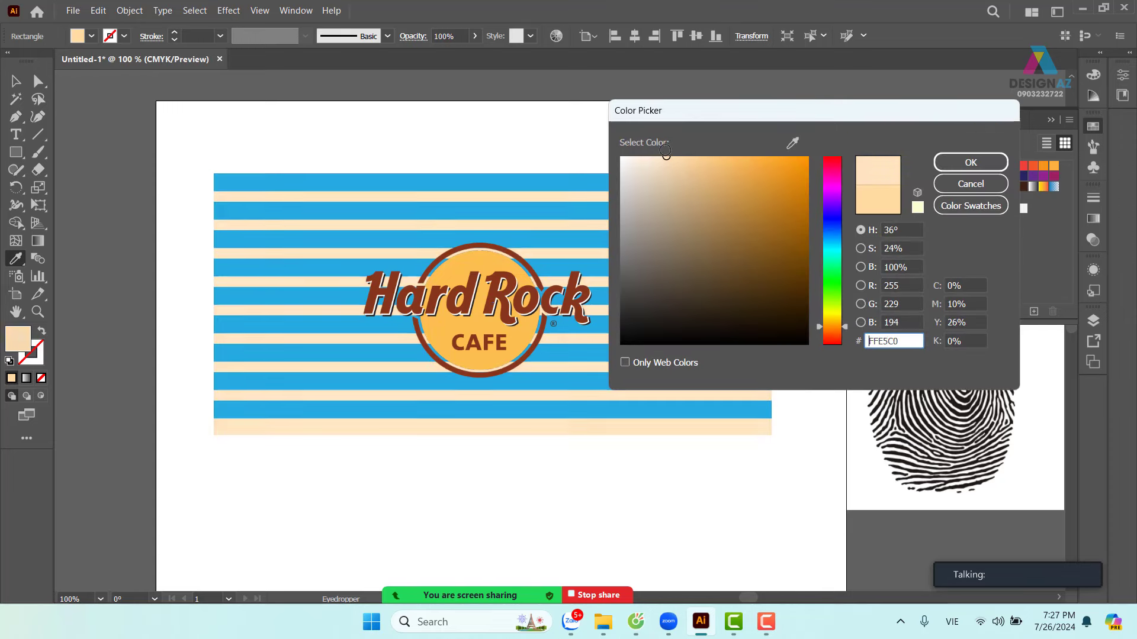
left_click(960, 170)
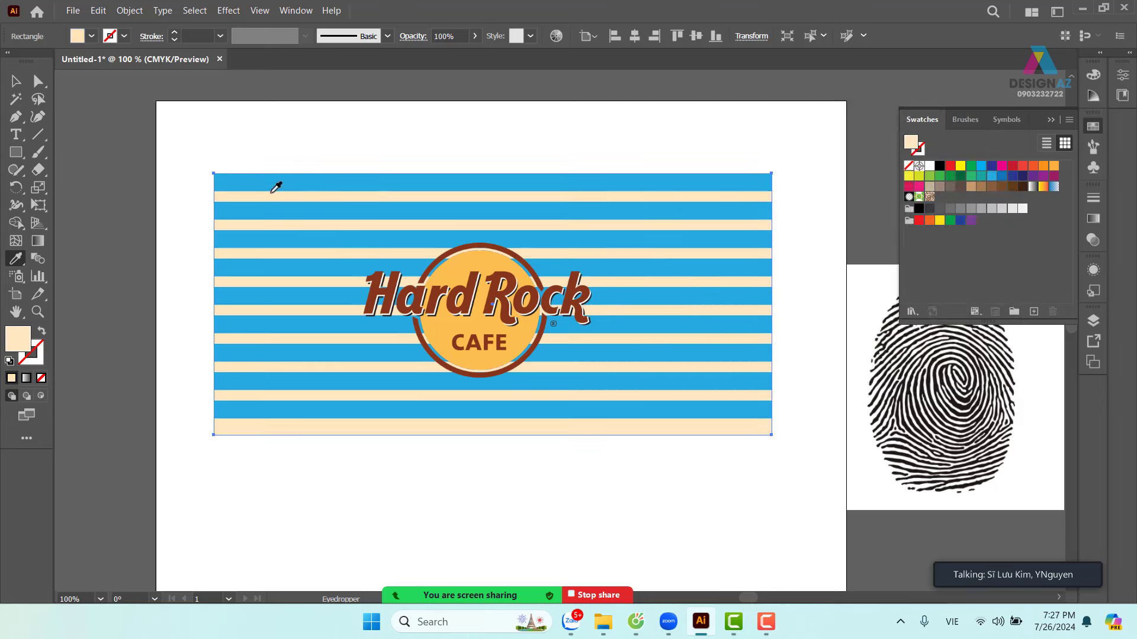
left_click(15, 79)
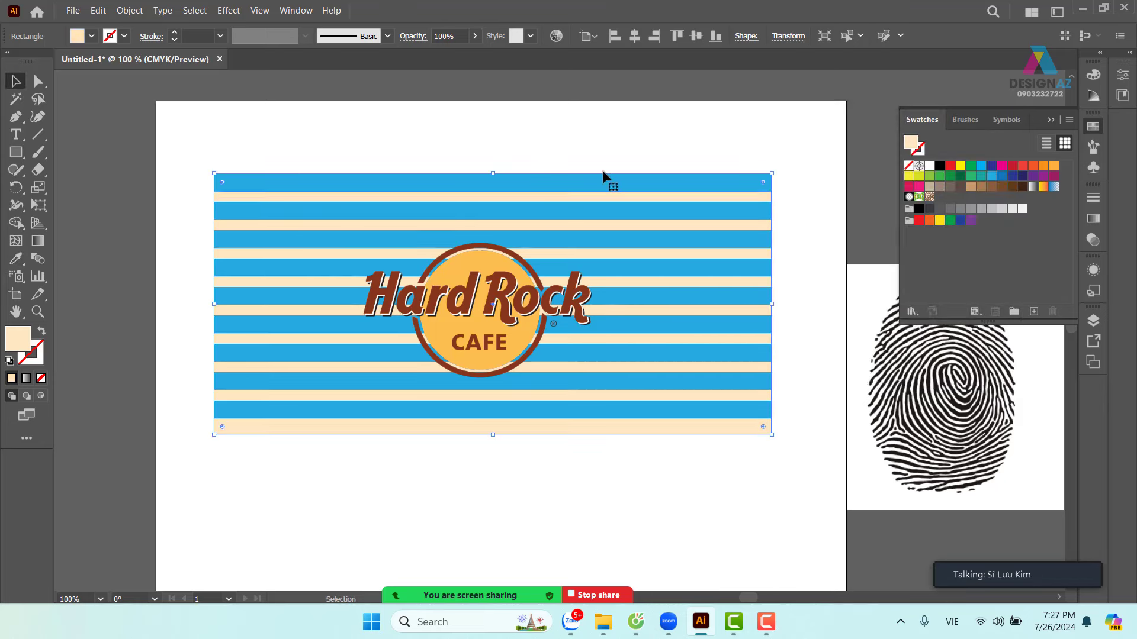
- Shift-select all nine blue stripes, top to bottom, leaving the cream background unselected
left_click(648, 164)
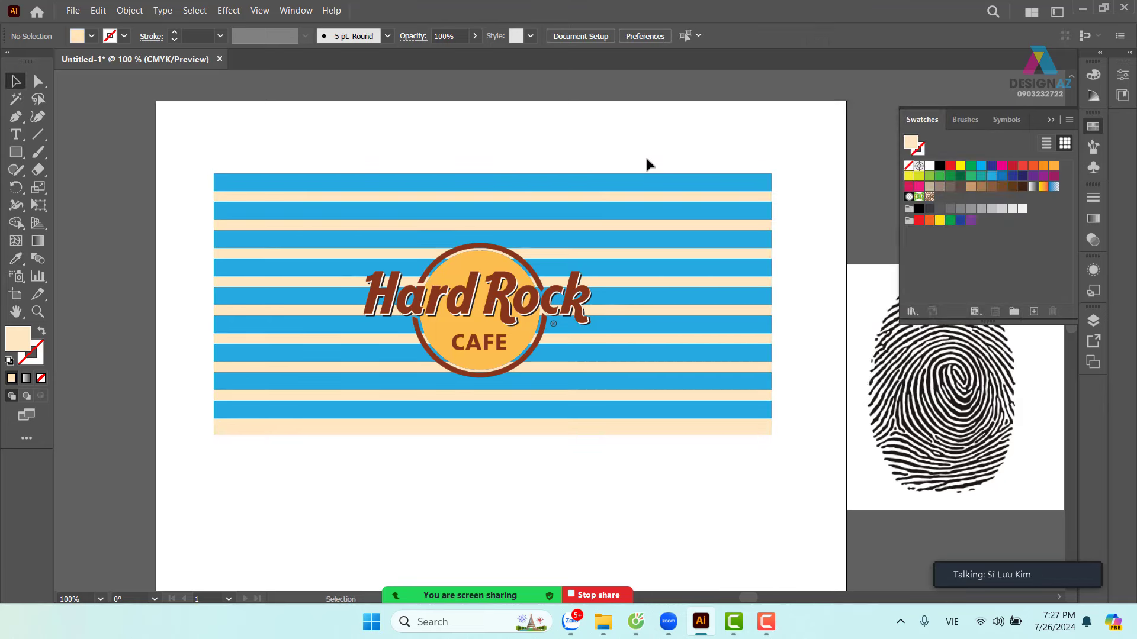
left_click(687, 189)
left_click(692, 211, "shift")
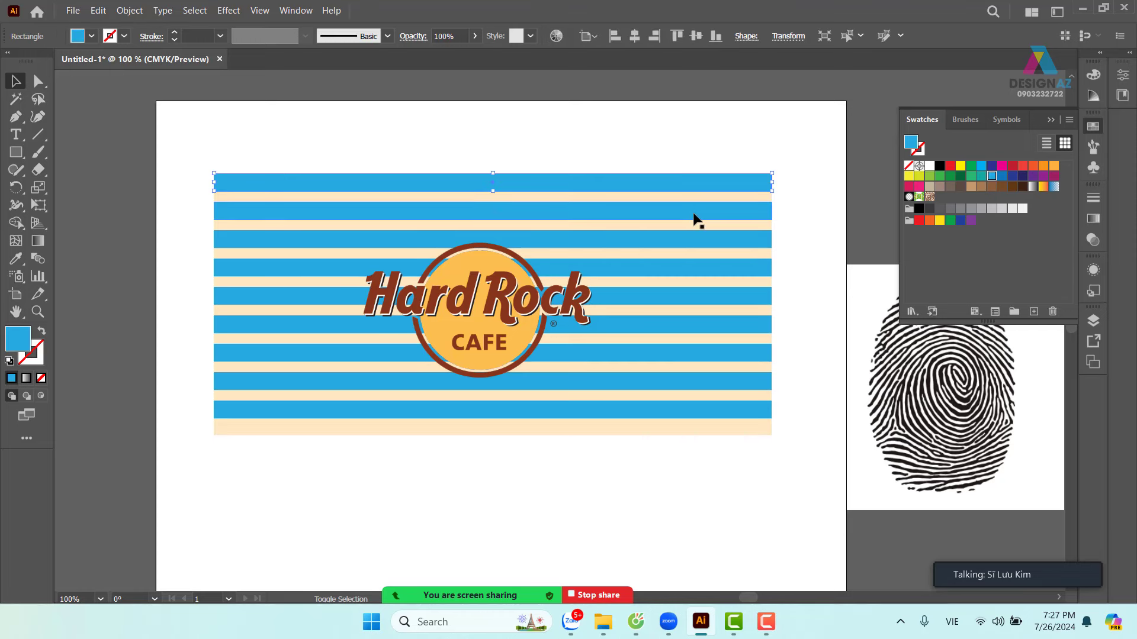
left_click(733, 152)
left_click(728, 176)
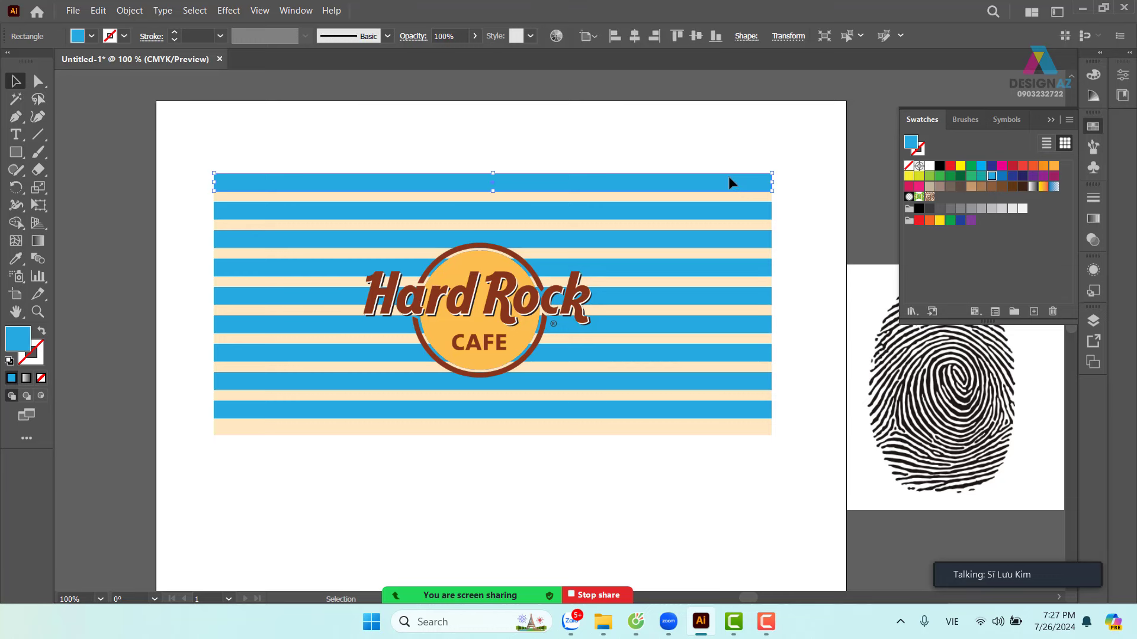
left_click(732, 214, "shift")
left_click(741, 237, "shift")
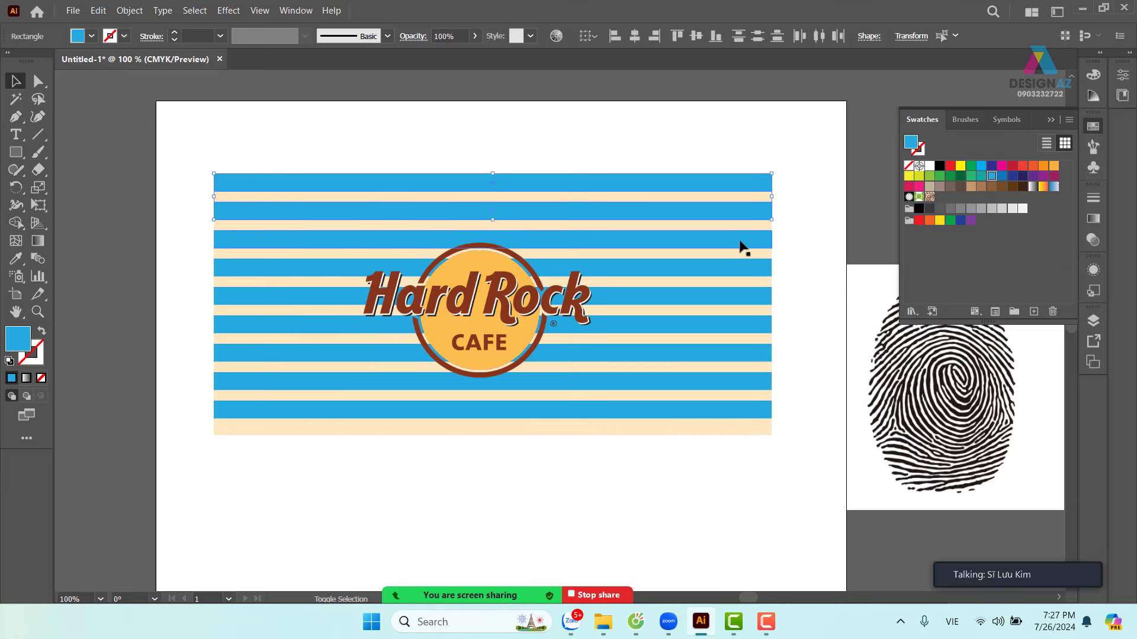
left_click(730, 263, "shift")
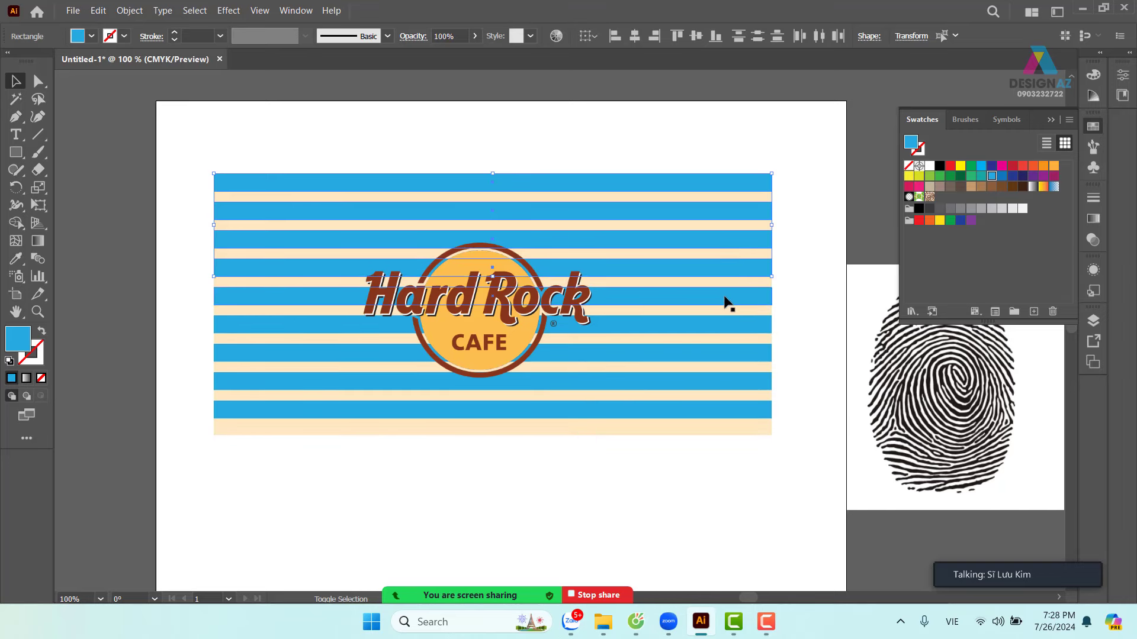
left_click(719, 326, "shift")
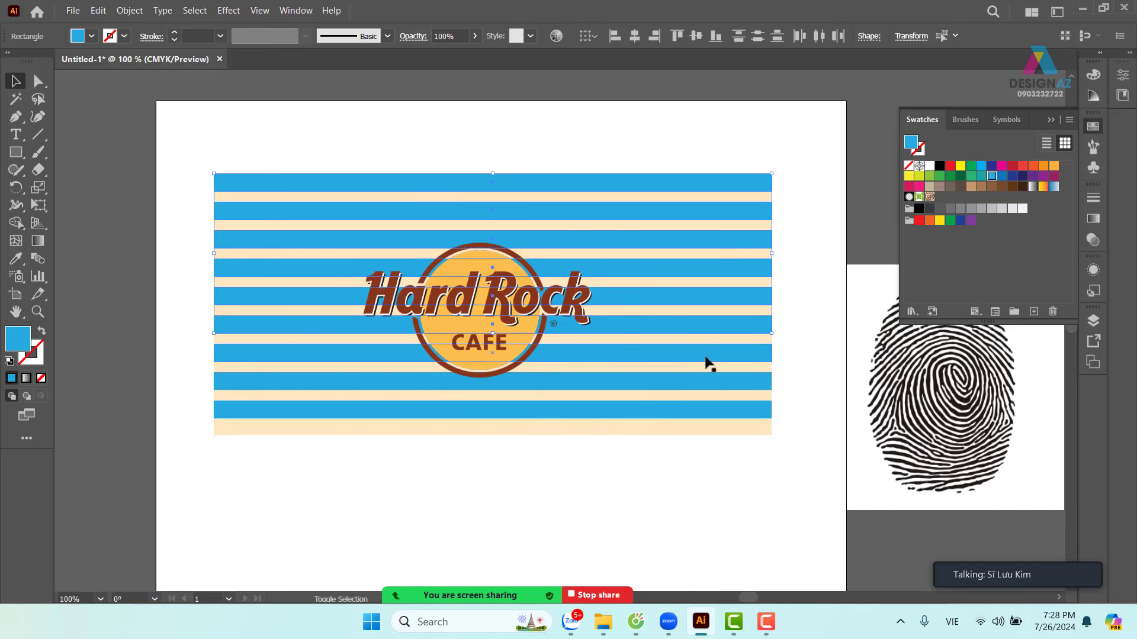
left_click(707, 359, "shift")
left_click(711, 386, "shift")
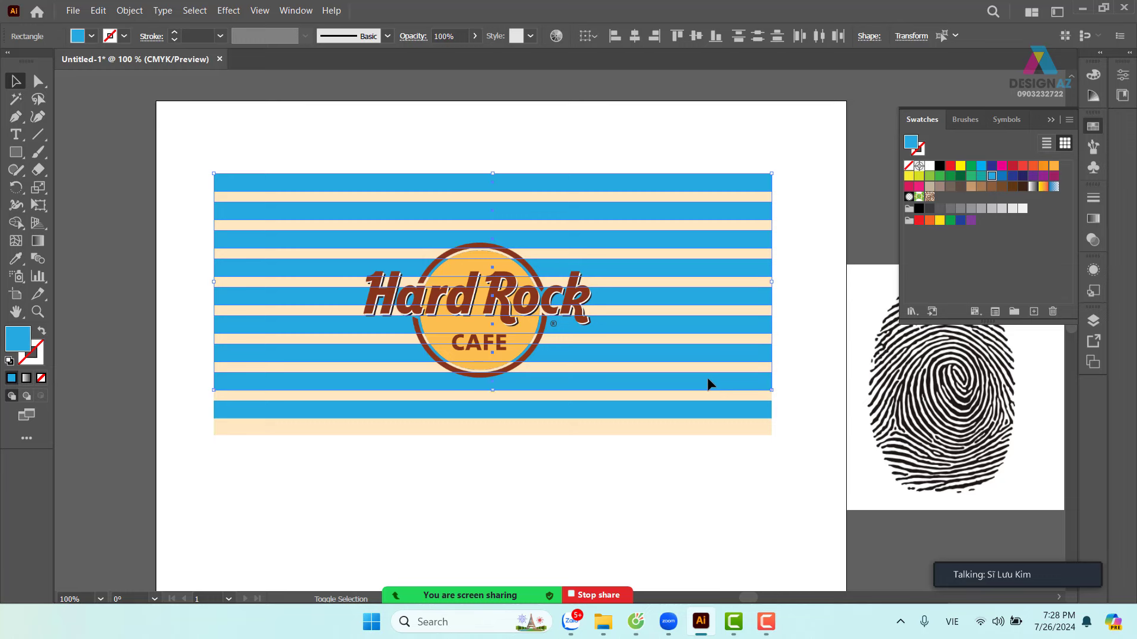
left_click(697, 417, "shift")
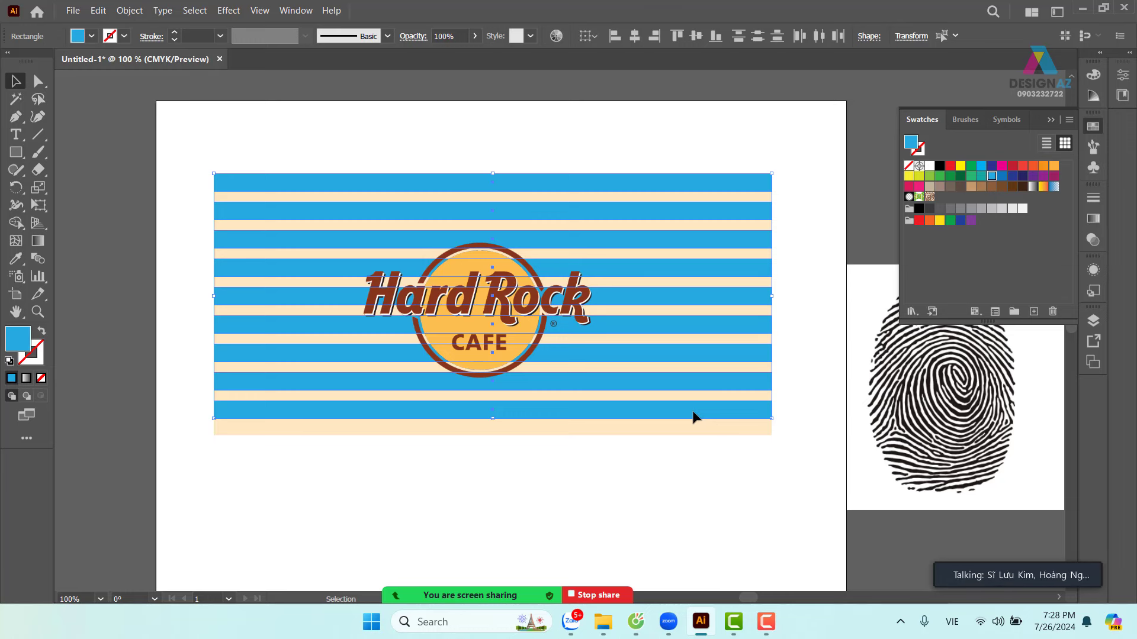
- Move the fingerprint image straight up
left_click_drag(789, 339, 706, 336)
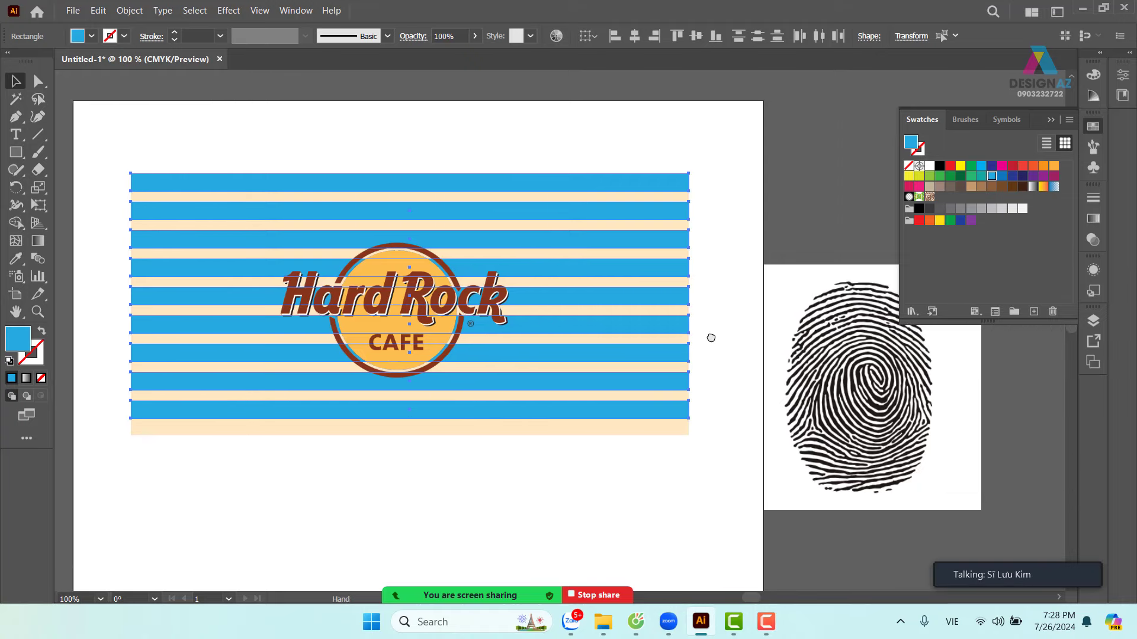
left_click(713, 176)
left_click_drag(841, 381, 841, 298)
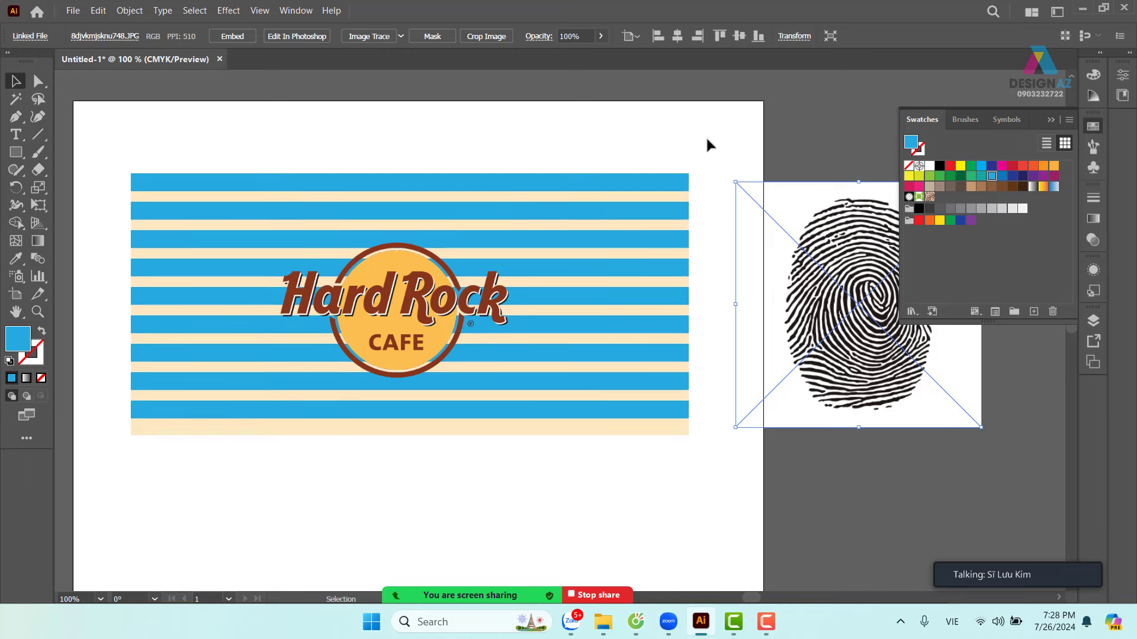
- Select only the blue stripes and nudge them down with arrow keys, leaving a thin cream top band
left_click_drag(707, 139, 626, 483)
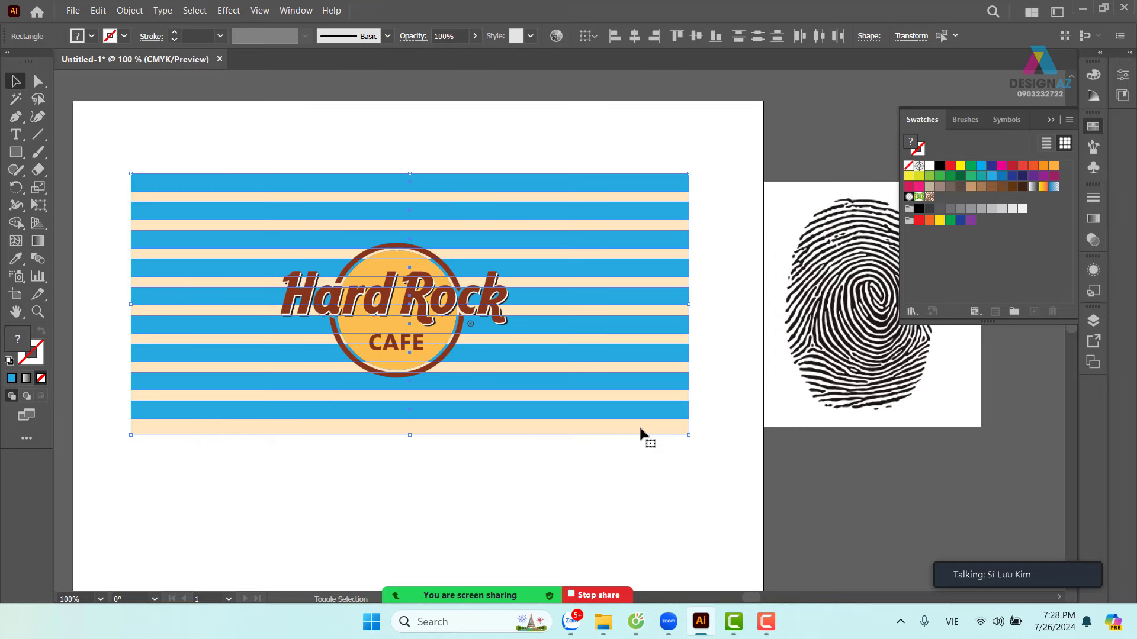
left_click(641, 434, "shift")
left_click_drag(676, 355, 699, 454)
key("ctrl+z")
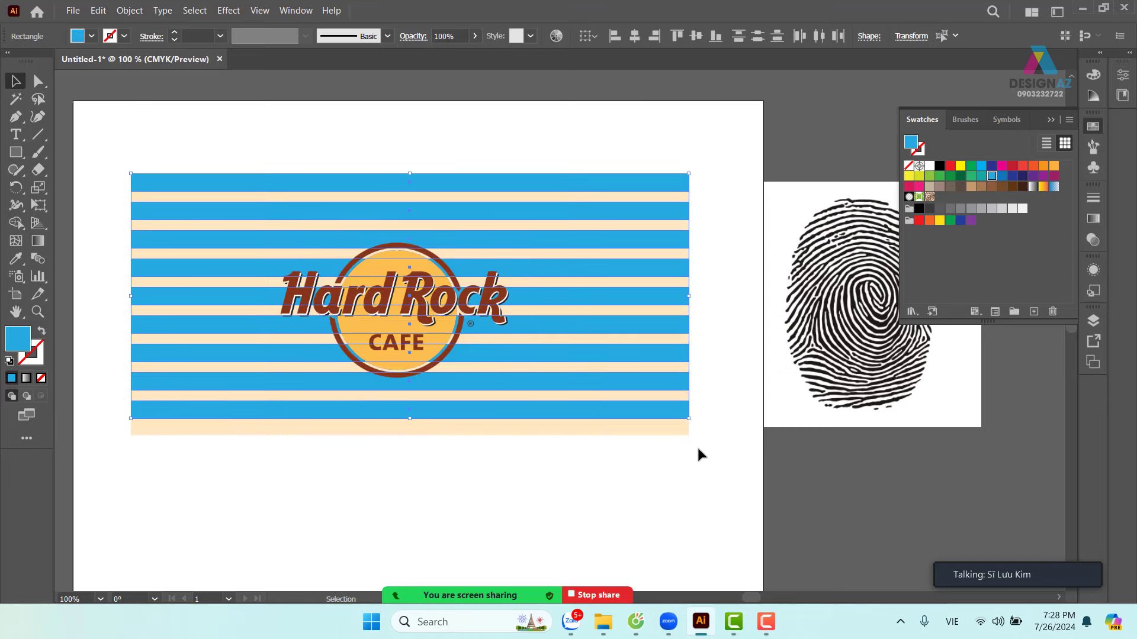
key("Down")
key("Down")
key("Down")
key("Down")
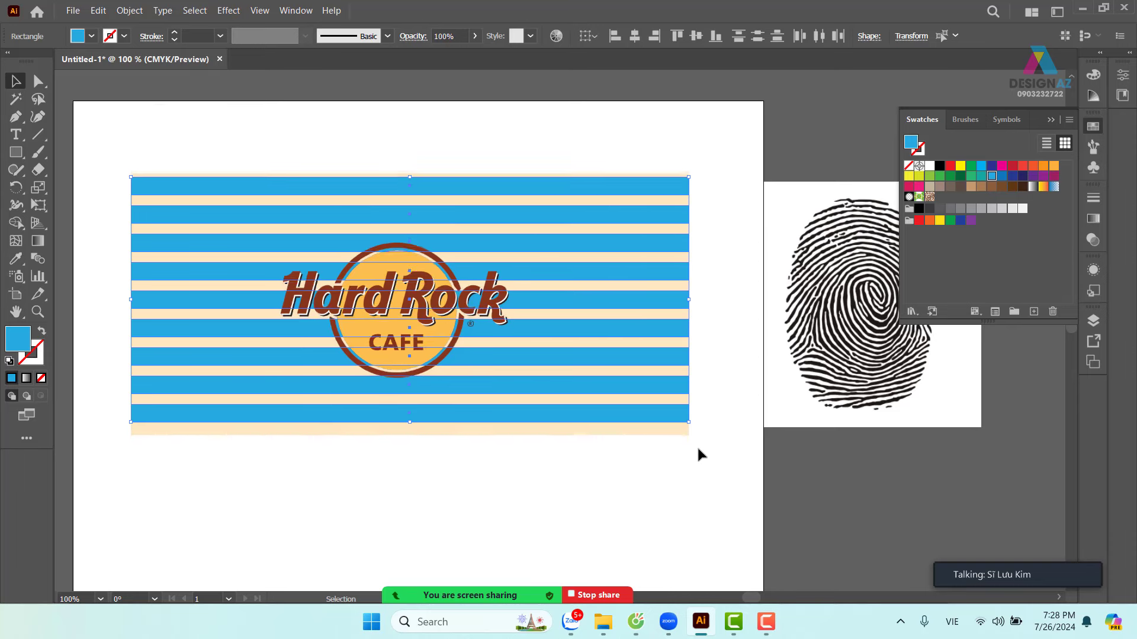
key("Down")
key("Down")
key("Down")
key("Down")
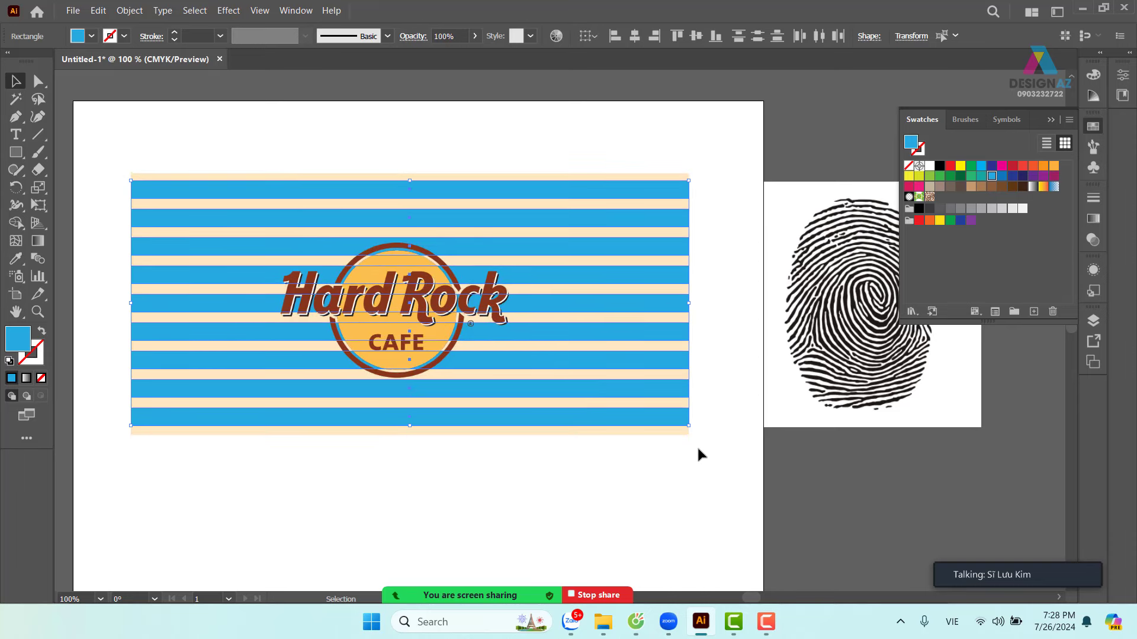
key("Down")
key("Up")
- Recolour the selected stripes to the deeper peach FCD39D, then deselect them
left_click(587, 374, "shift")
key("i")
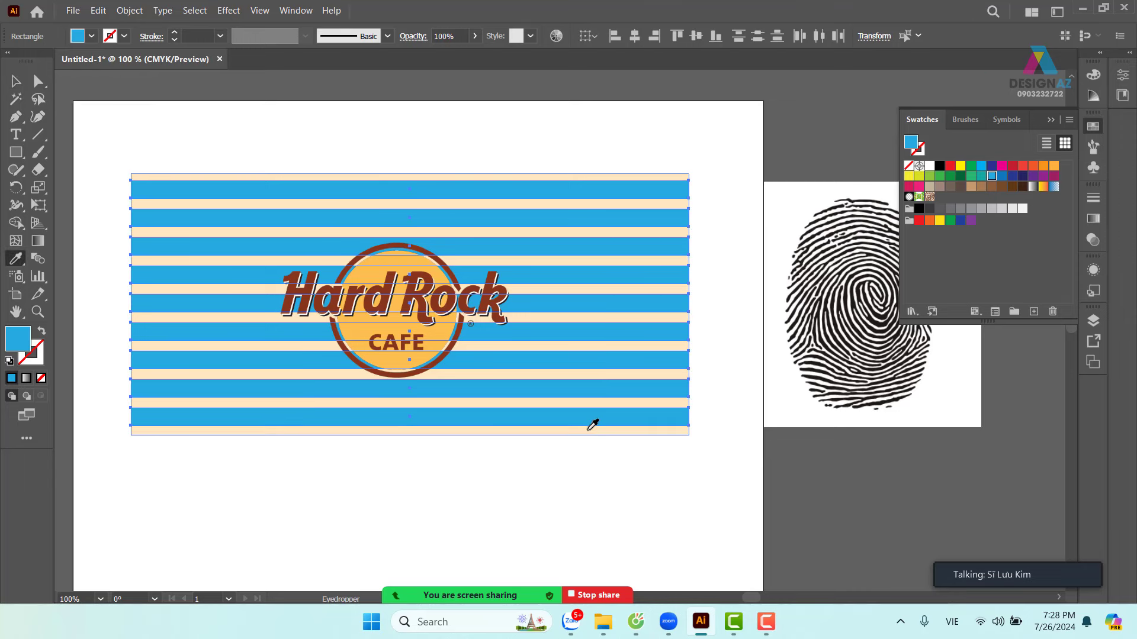
left_click(588, 430)
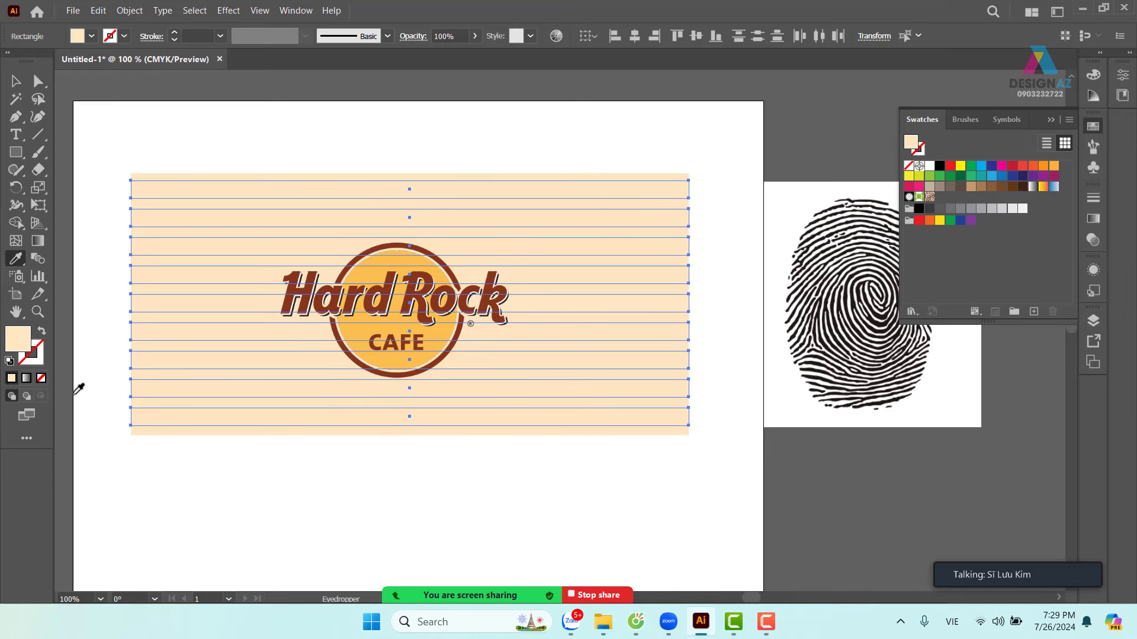
double_click(26, 340)
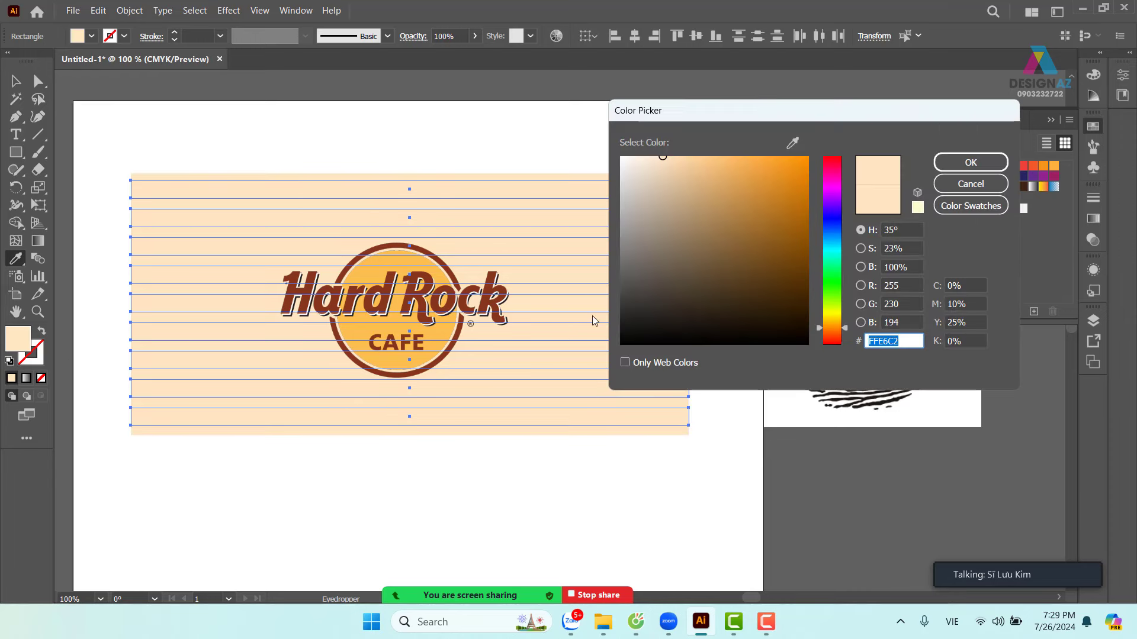
left_click_drag(669, 174, 691, 159)
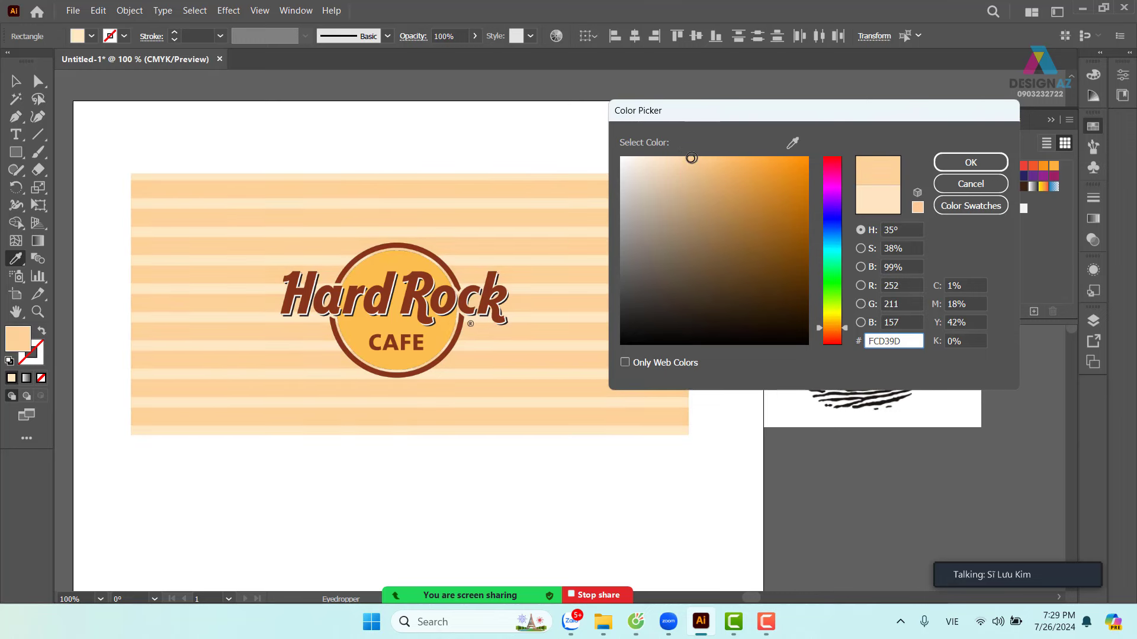
left_click(970, 162)
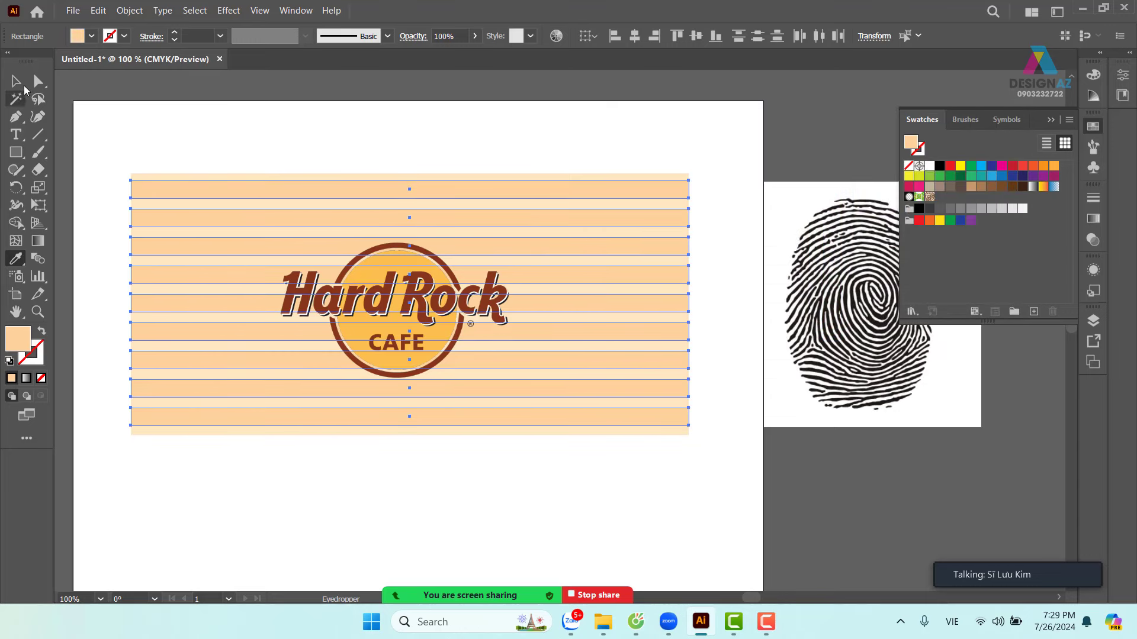
left_click(15, 81)
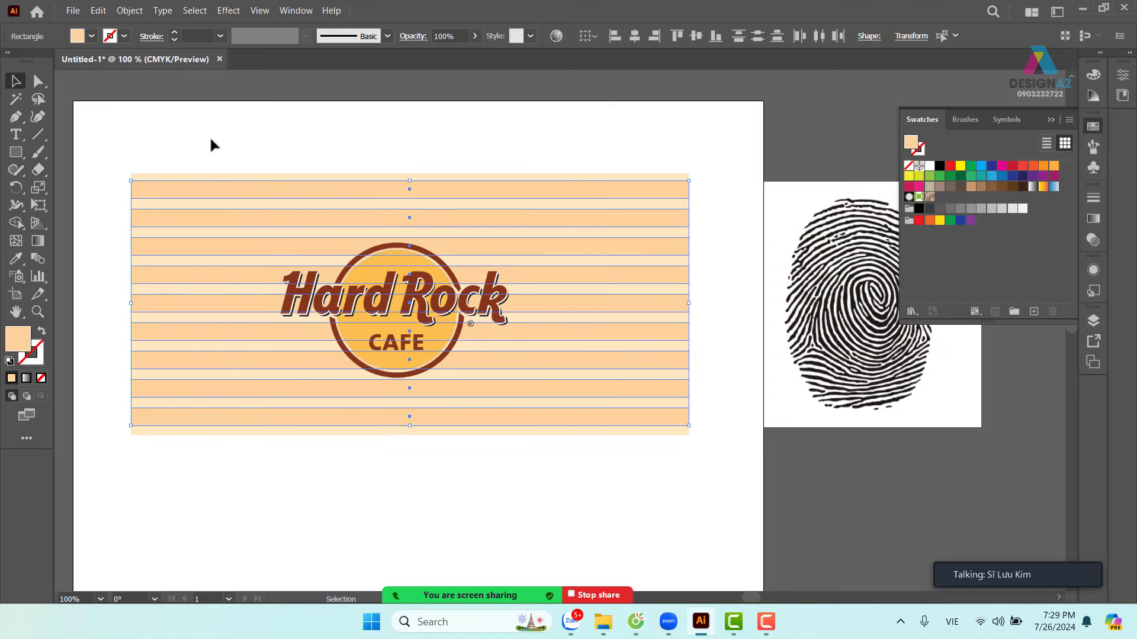
left_click(264, 155)
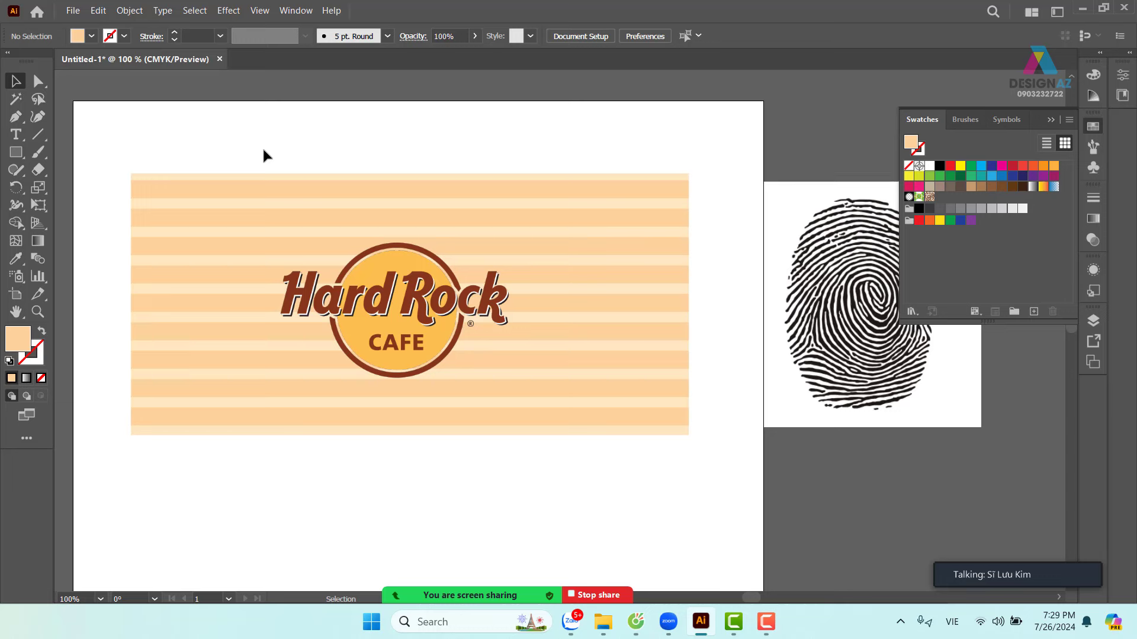
- Pan and zoom out to 66.67% to show the striped card and fingerprint image
left_click(369, 266)
left_click_drag(372, 271, 366, 224)
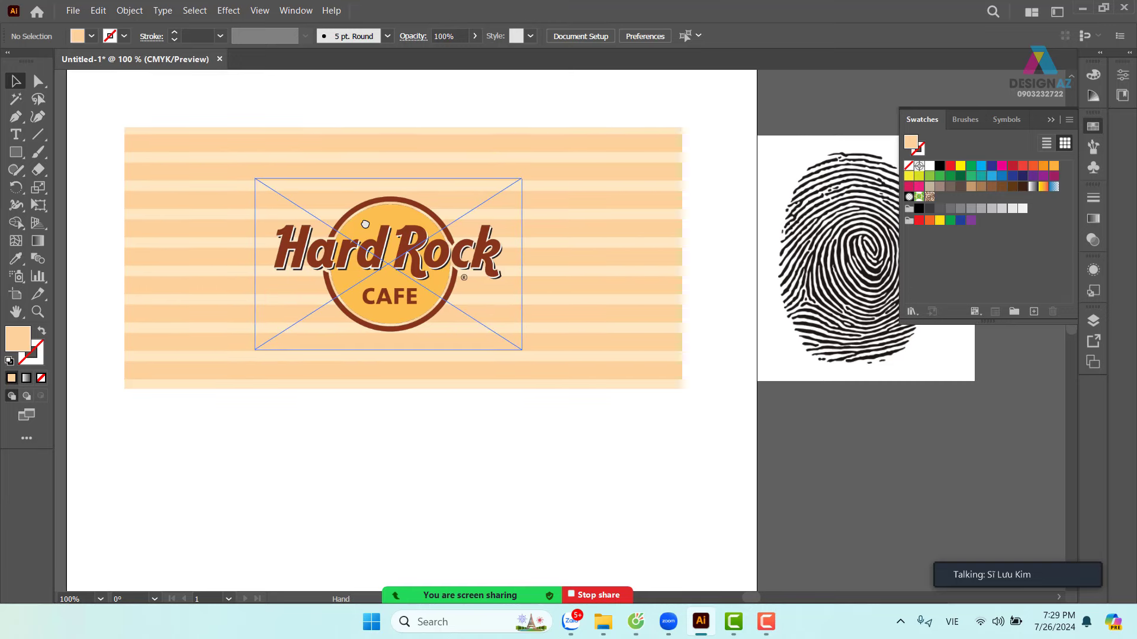
key("ctrl+minus")
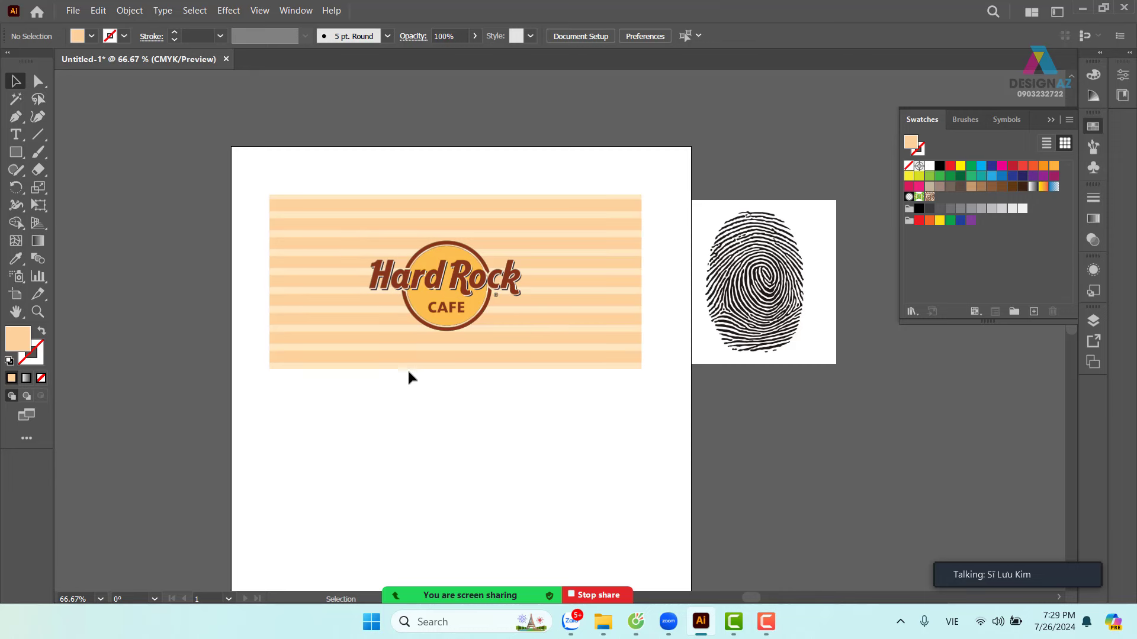
- Duplicate the card straight below and move a smaller Hard Rock logo onto its left side
left_click_drag(411, 368, 403, 556)
scroll(482, 474, "down", 3)
left_click(698, 393)
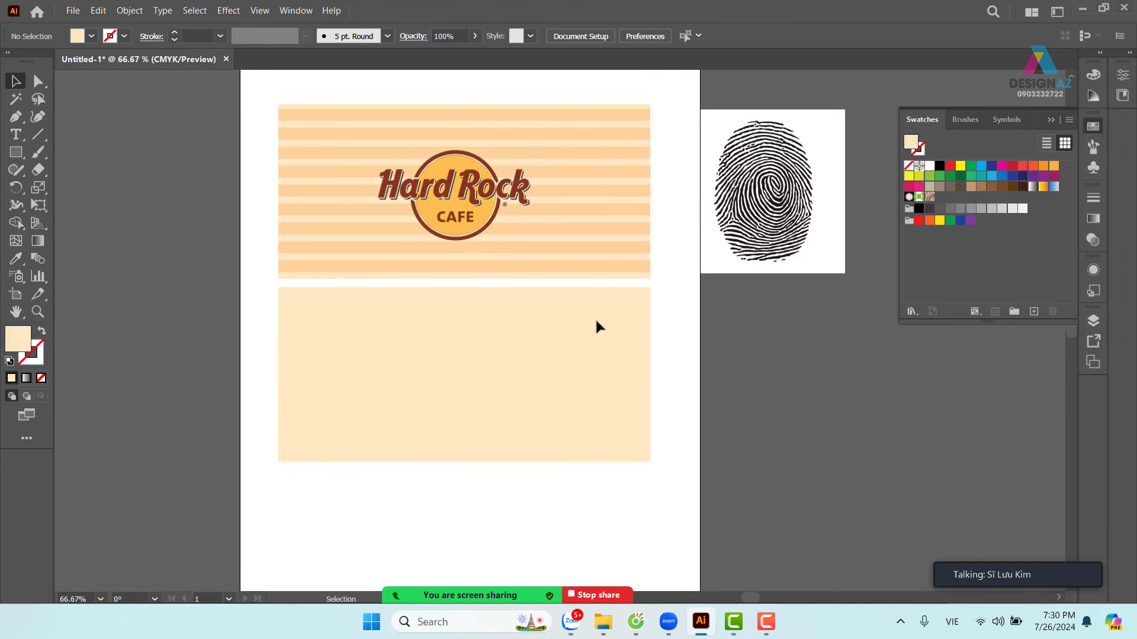
left_click_drag(454, 208, 370, 383)
left_click_drag(460, 314, 383, 360)
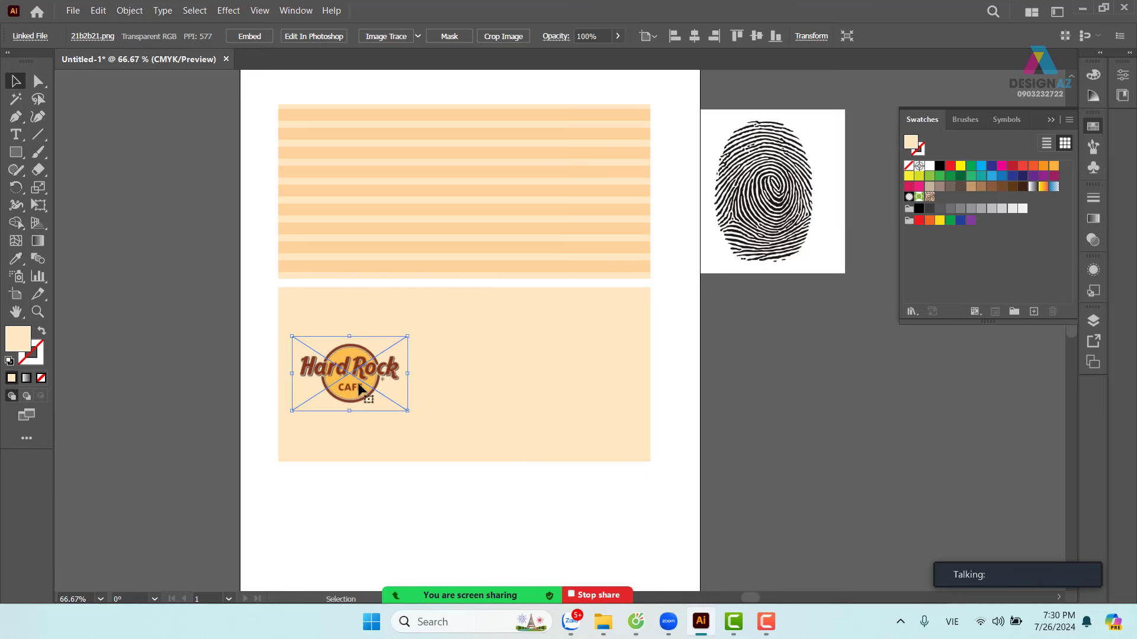
- Zoom in on the lower cream card with the Zoom tool
left_click(709, 387)
key("z")
left_click_drag(254, 281, 599, 329)
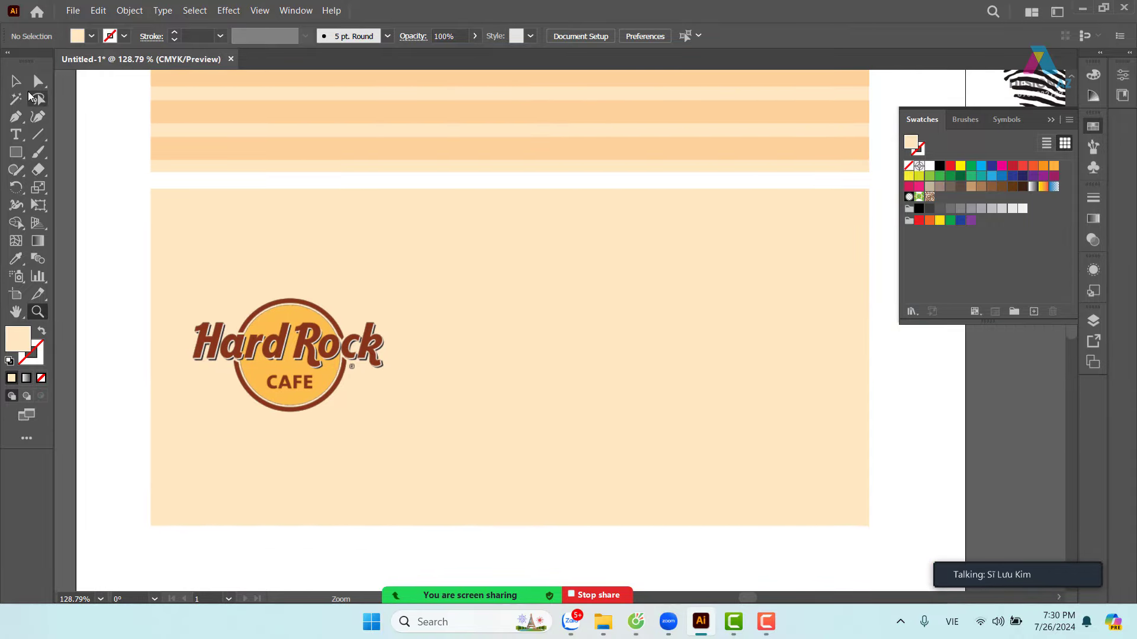
left_click(16, 81)
left_click(211, 255)
left_click(135, 276)
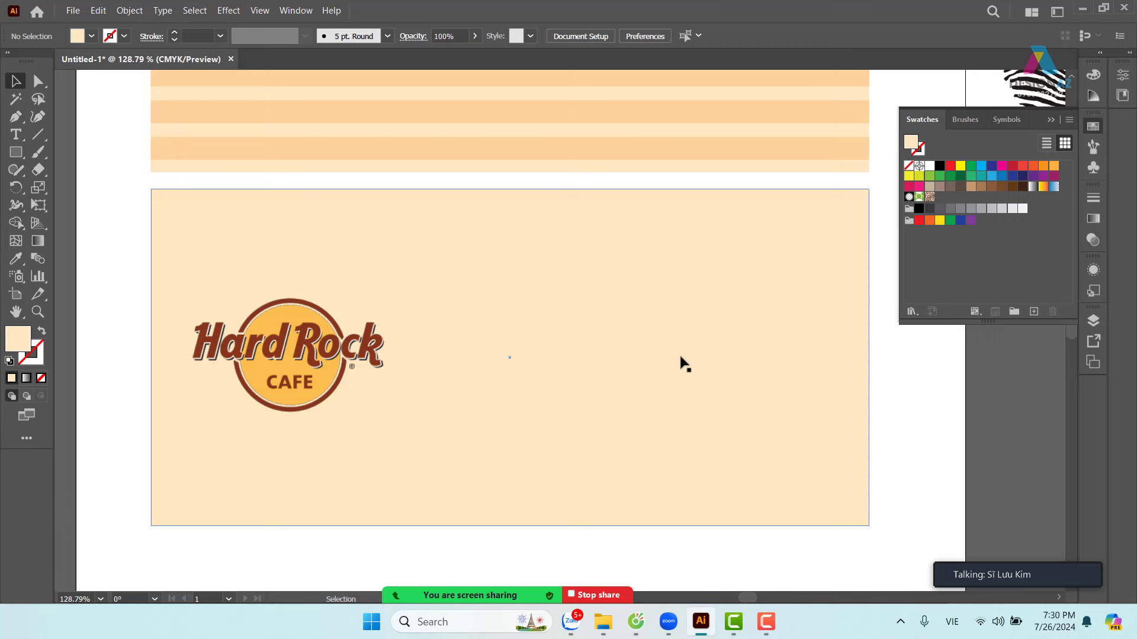
- Place Lorem ipsum placeholder text on the lower card with the Type tool
left_click(17, 135)
left_click(493, 273)
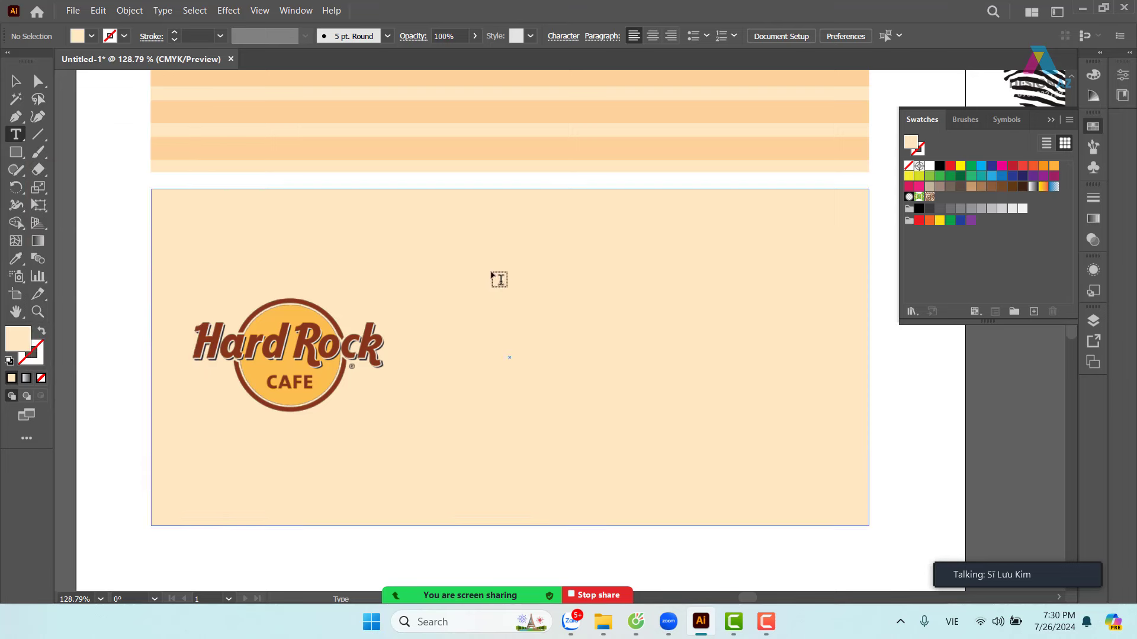
left_click(16, 81)
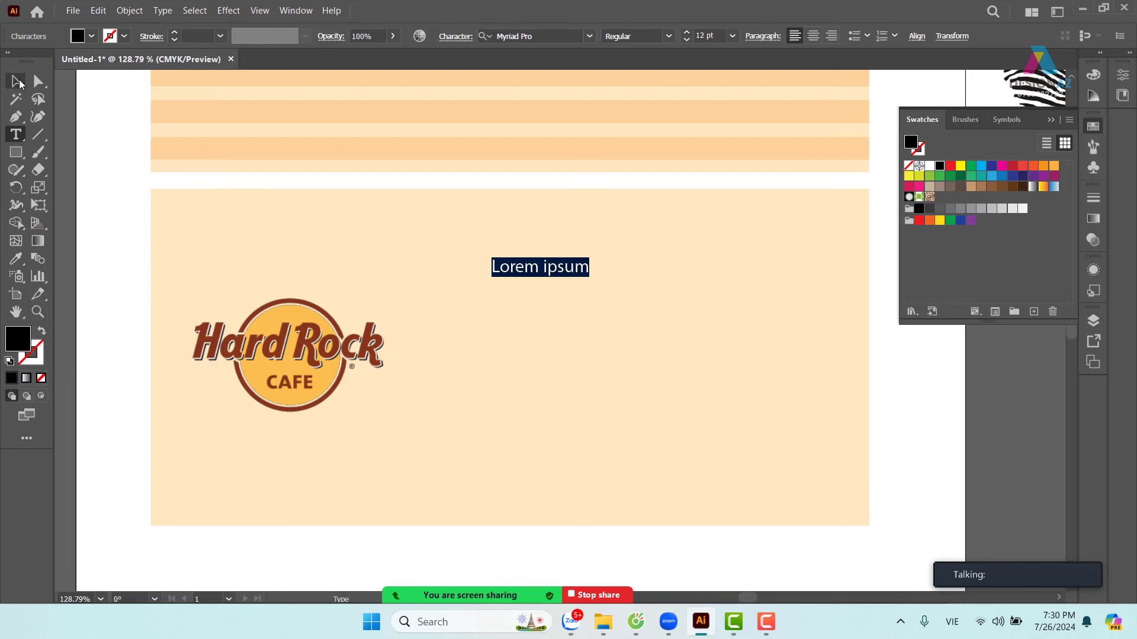
double_click(526, 272)
left_click(493, 266)
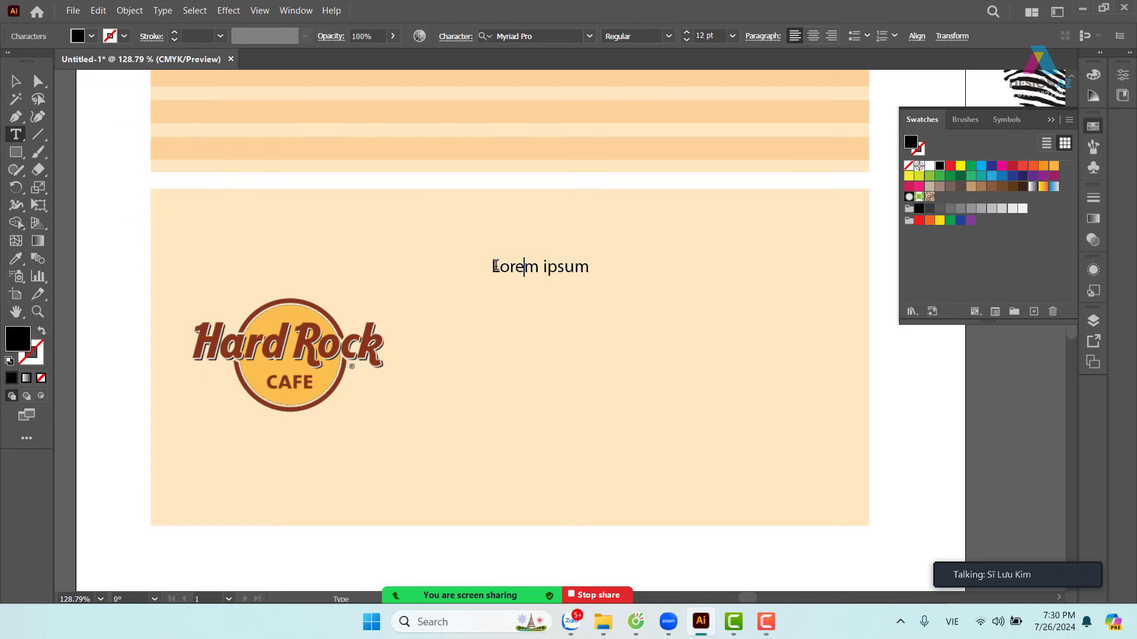
left_click(524, 266, "shift")
key("ctrl+a")
key("ctrl+shift+a")
key("shift+l")
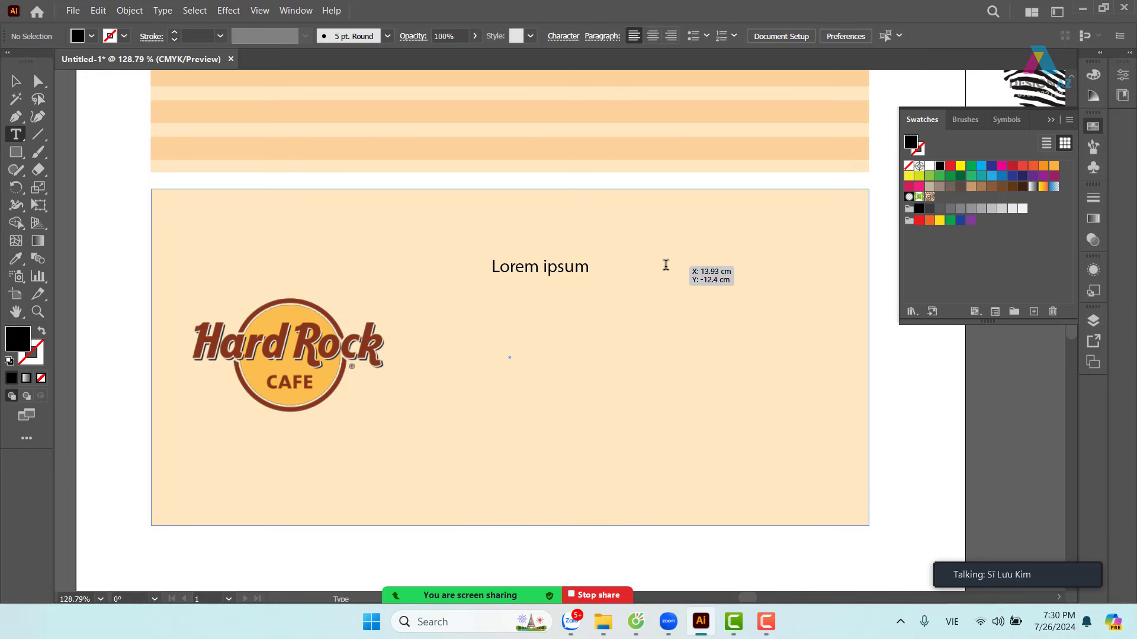
key("u")
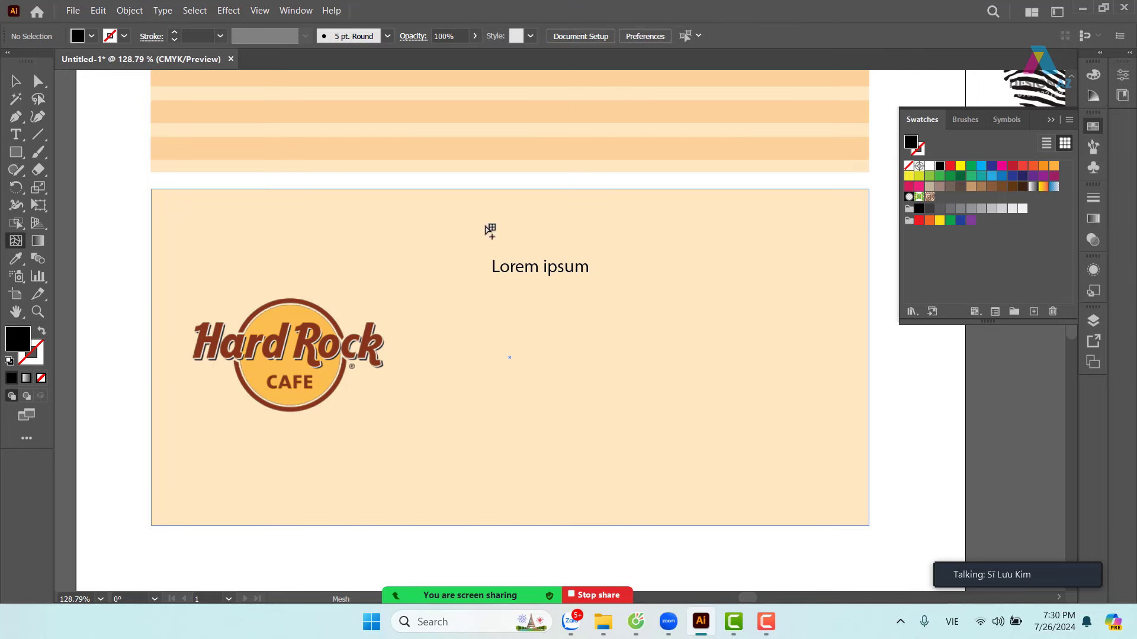
- Replace the placeholder with the cardholder's full name, correcting a lowercase letter to capital K
key("v")
left_click(584, 274)
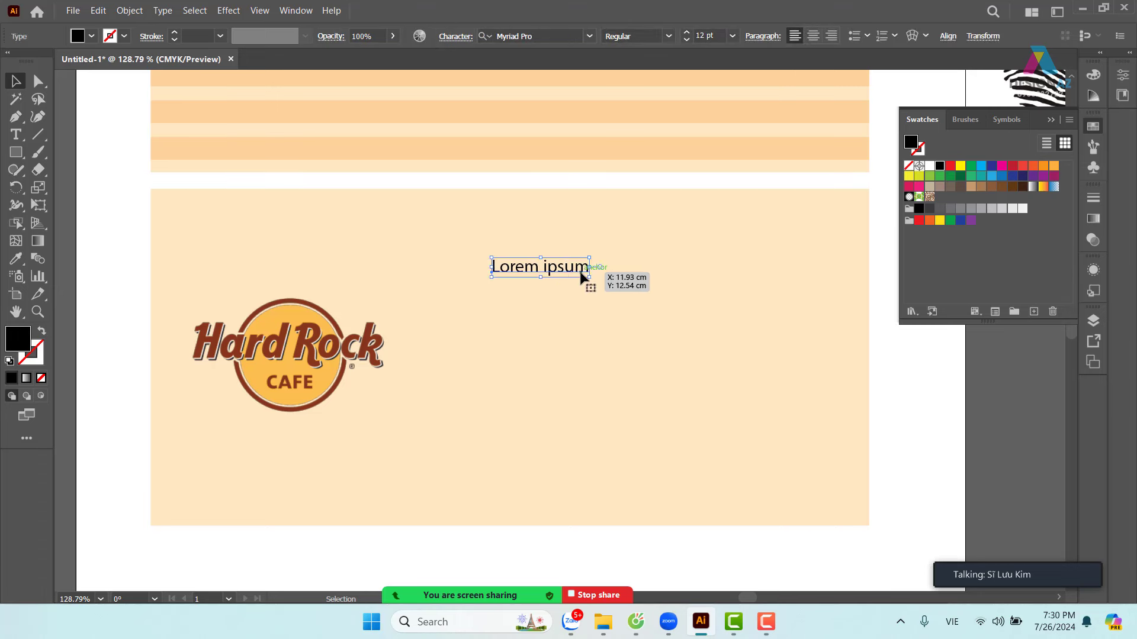
double_click(583, 270)
key("ctrl+a")
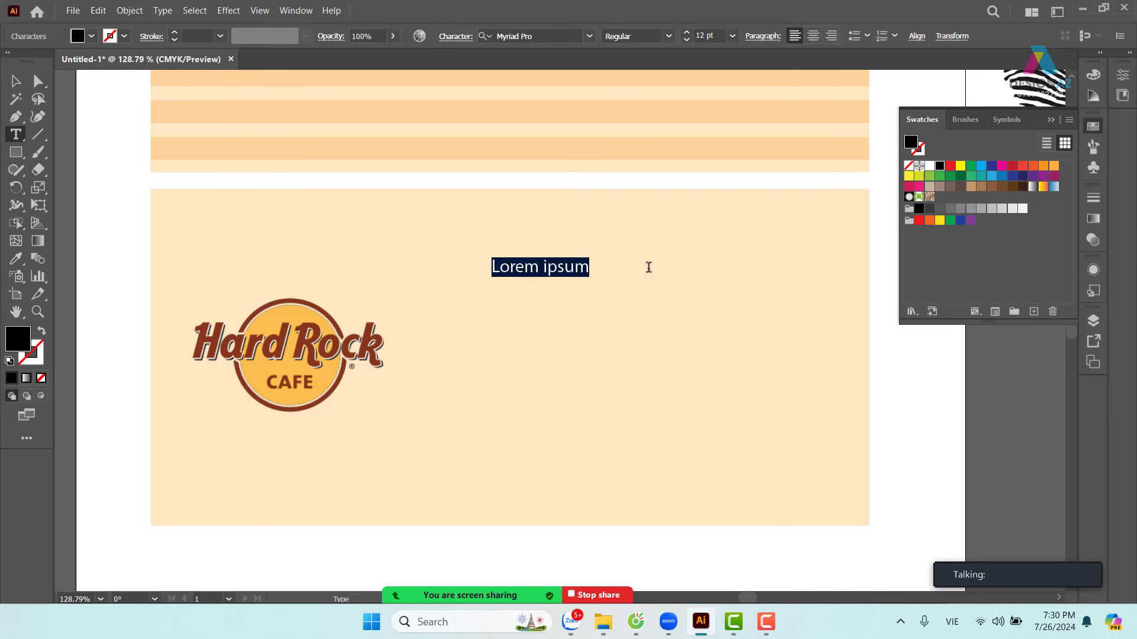
key("BackSpace")
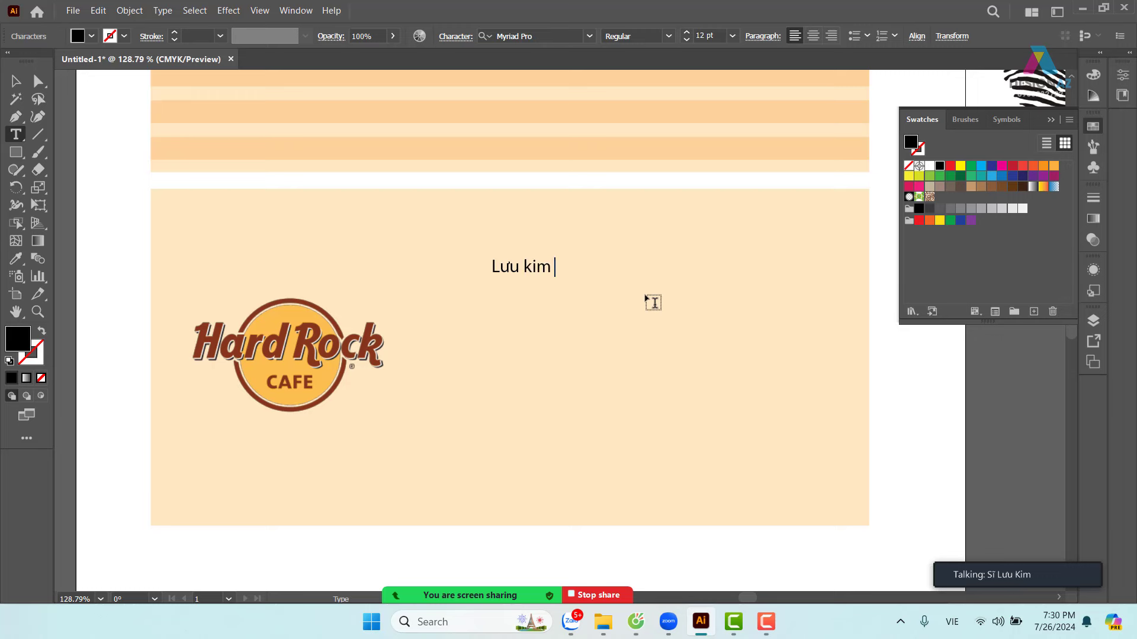
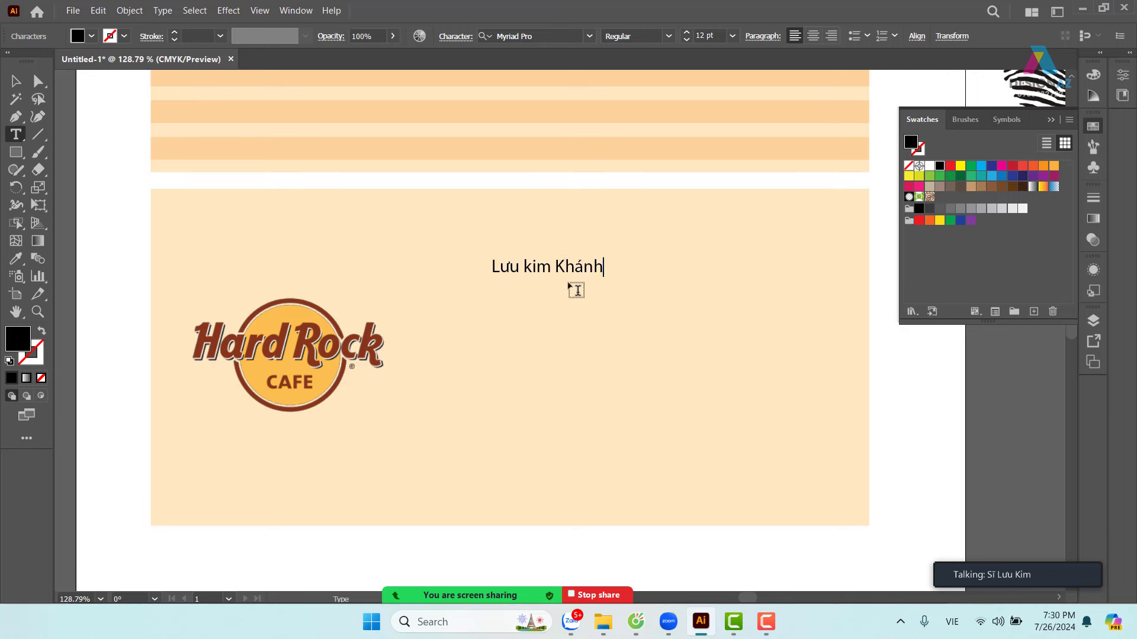
key("Left")
key("Left")
key("Left")
key("Left")
key("Left")
key("Left")
key("Left")
key("Left")
key("BackSpace")
type("K")
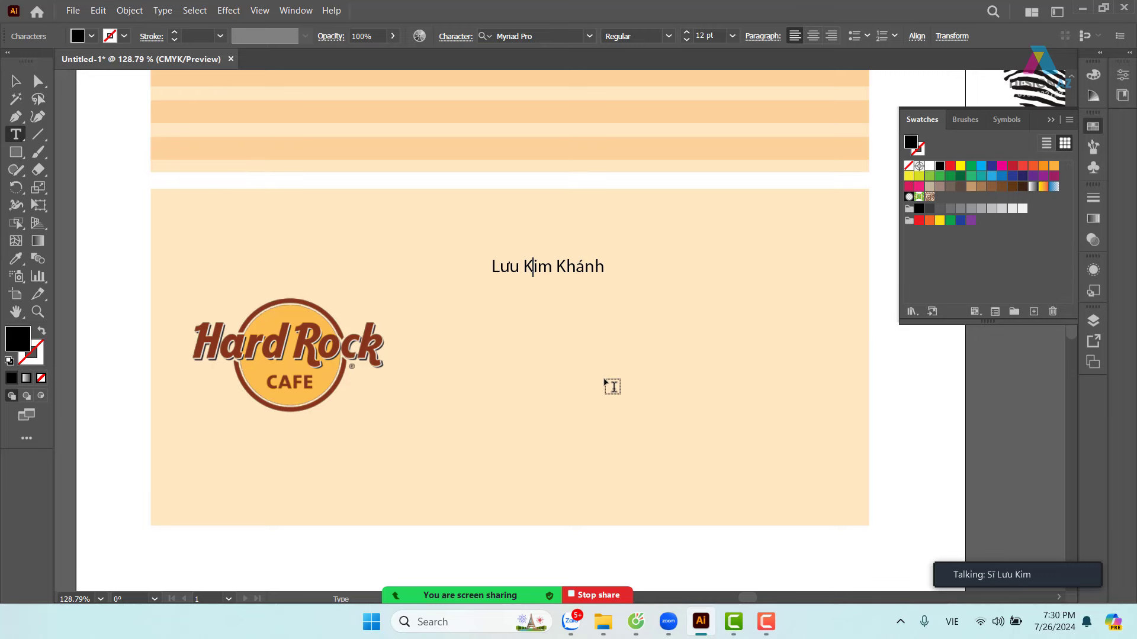
key("Escape")
- Move the name down and left, then enlarge it to about 20.68 pt
left_click_drag(564, 278, 548, 305)
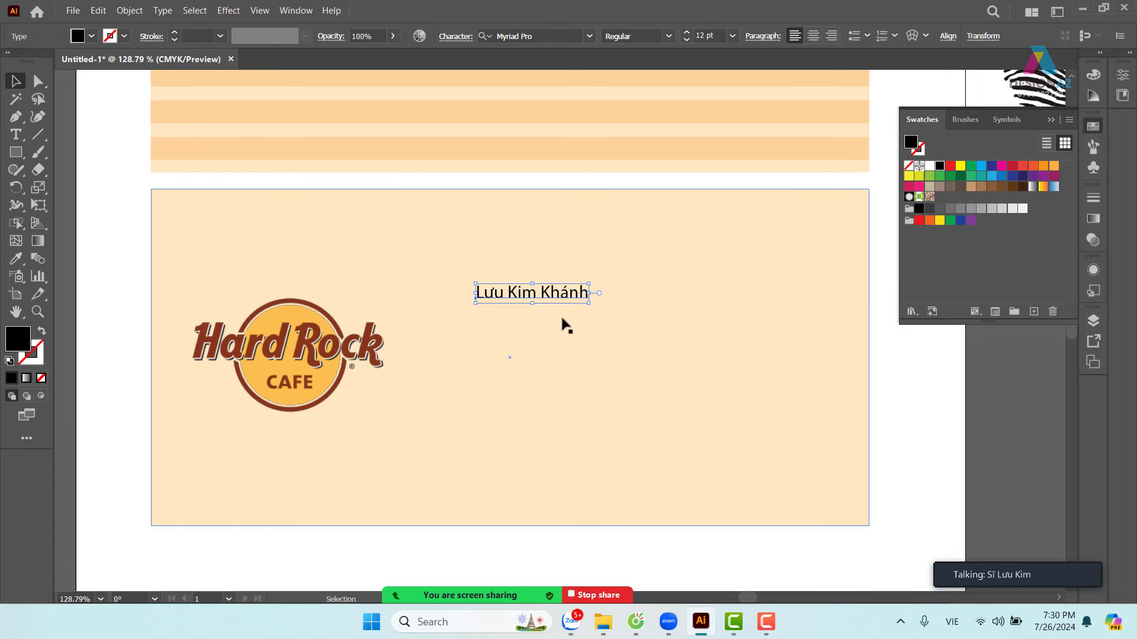
left_click_drag(588, 284, 665, 273)
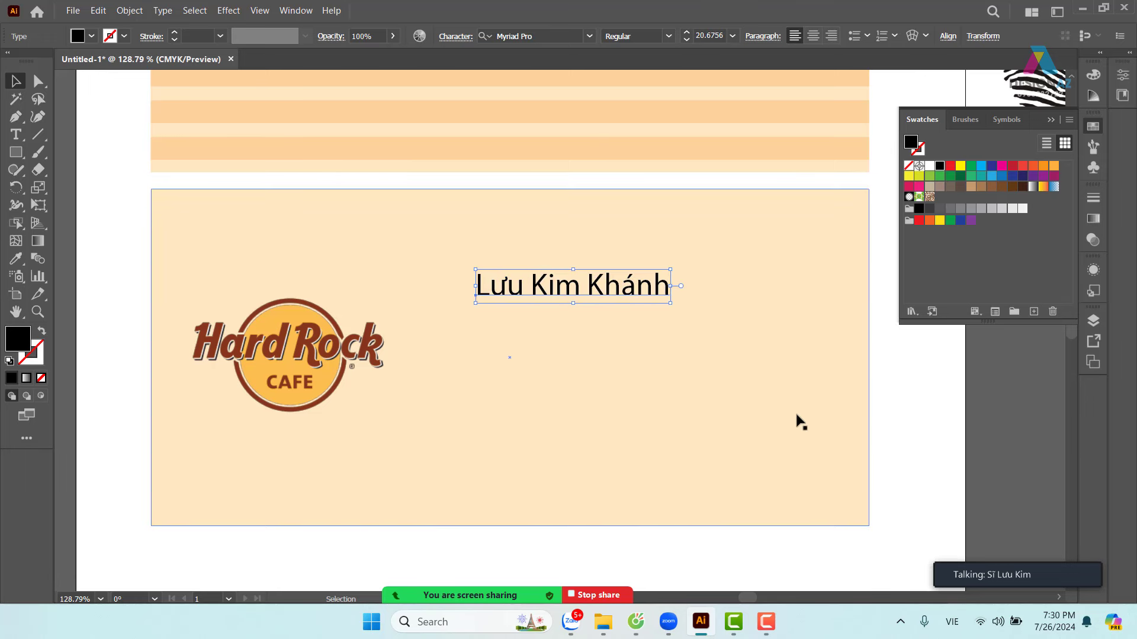
left_click(921, 442)
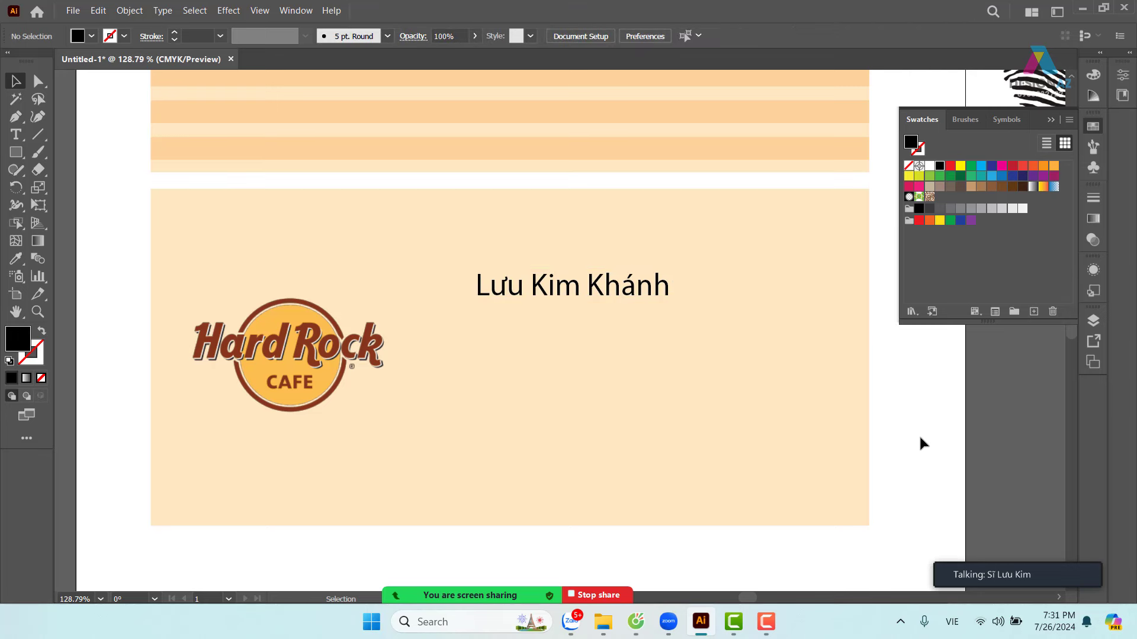
- Collapse the Swatches panel and zoom out to 66.67% to show both cards
key("shift")
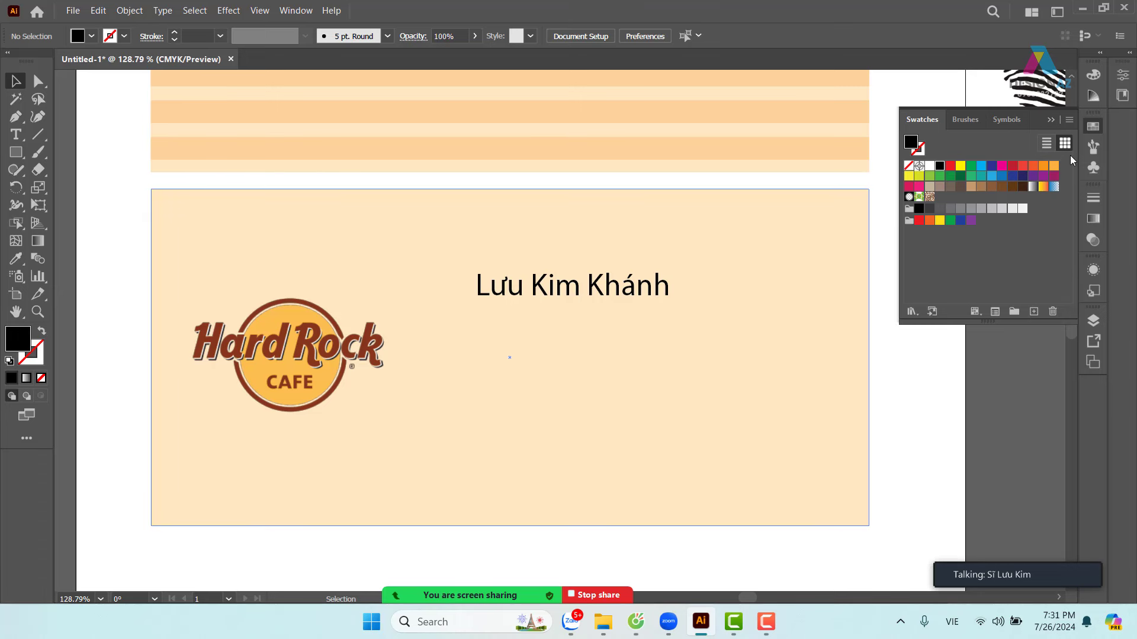
left_click(1050, 123)
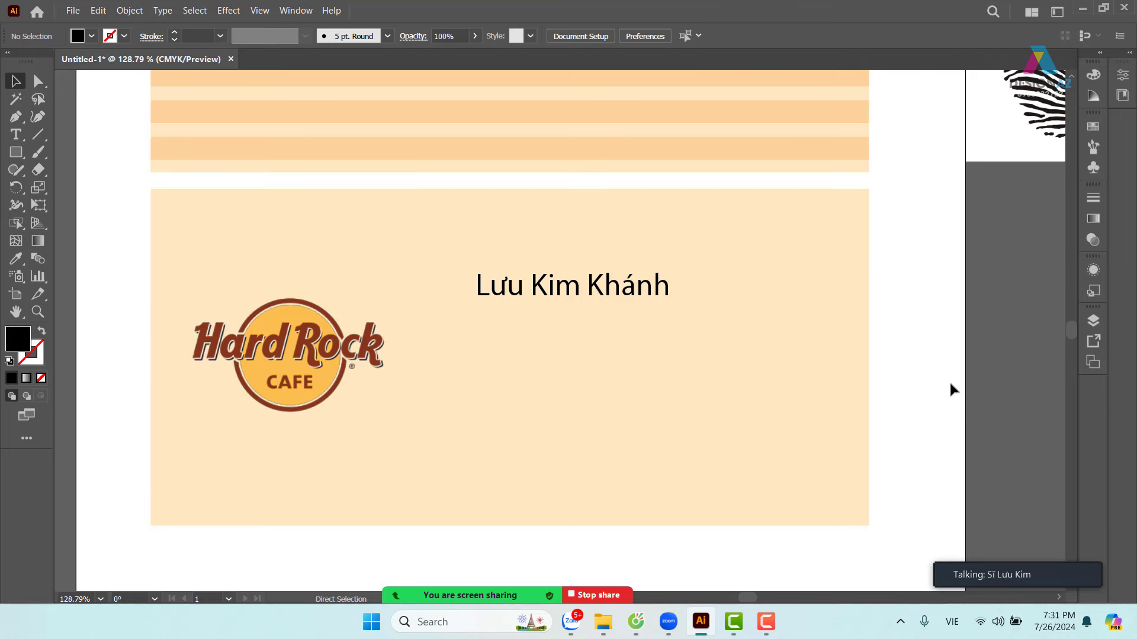
key("ctrl+1")
key("ctrl+minus")
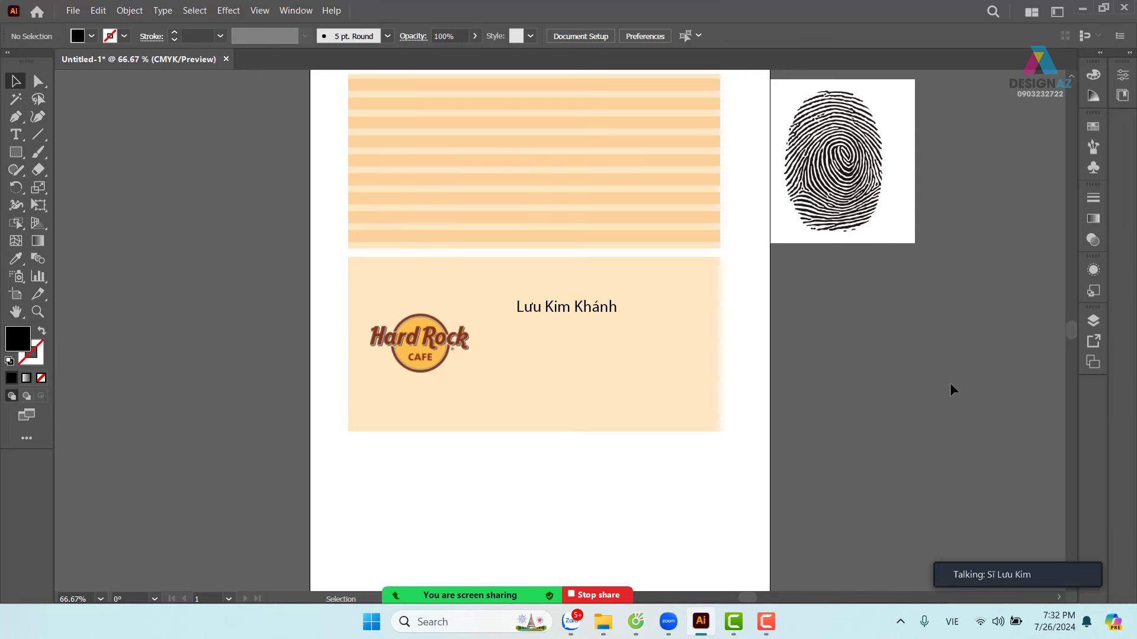
- Try shrinking the name text, then undo the change
left_click(613, 312)
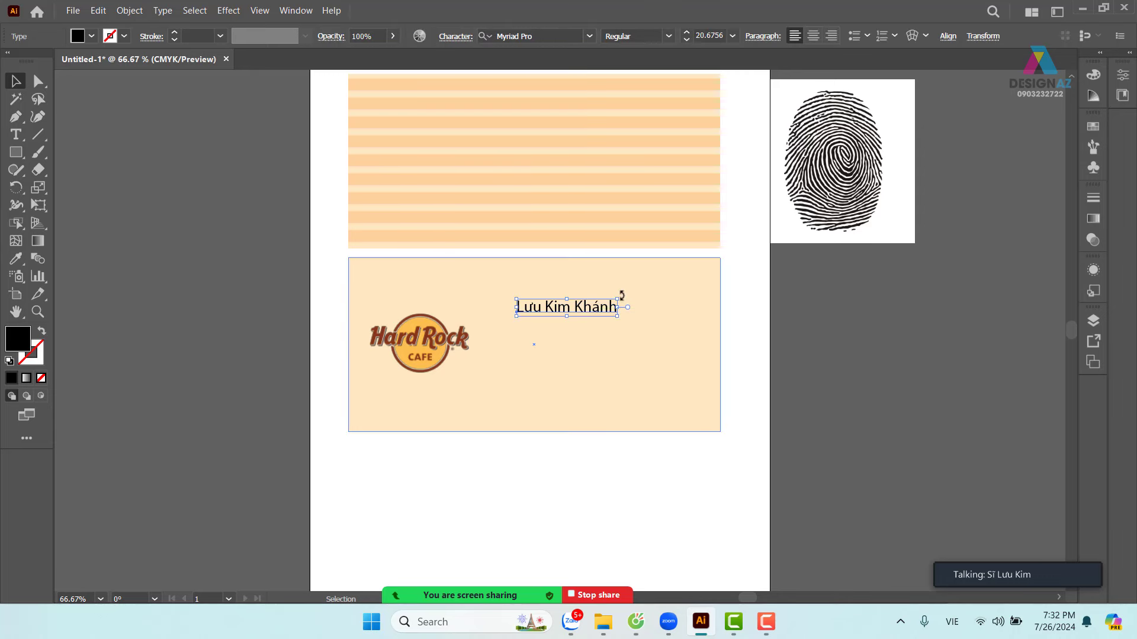
left_click_drag(610, 301, 569, 308)
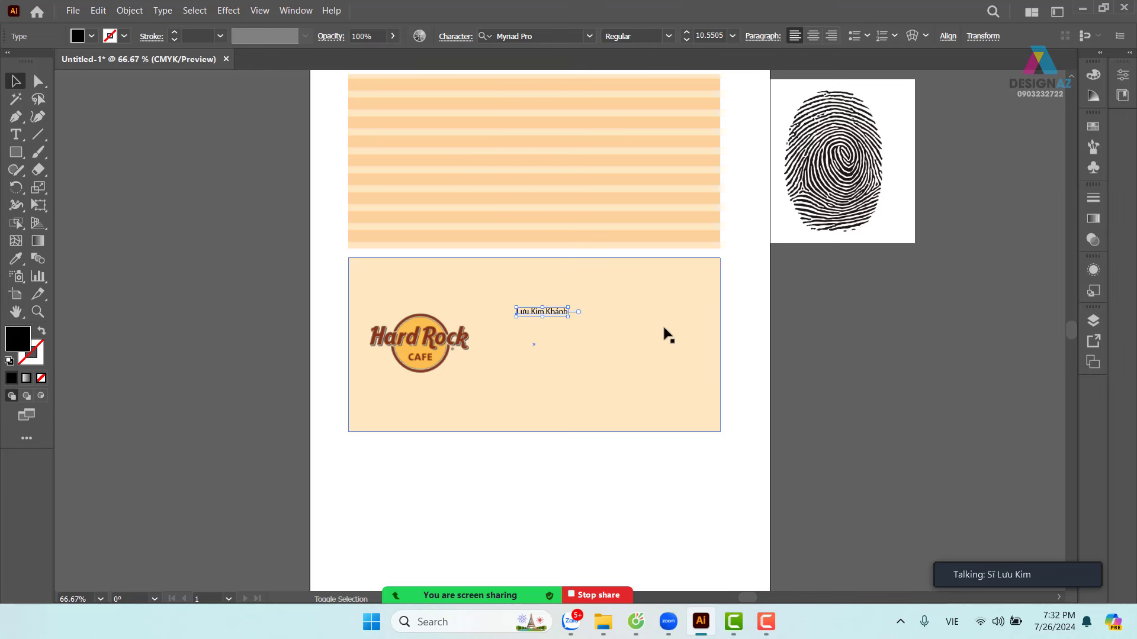
left_click(883, 341)
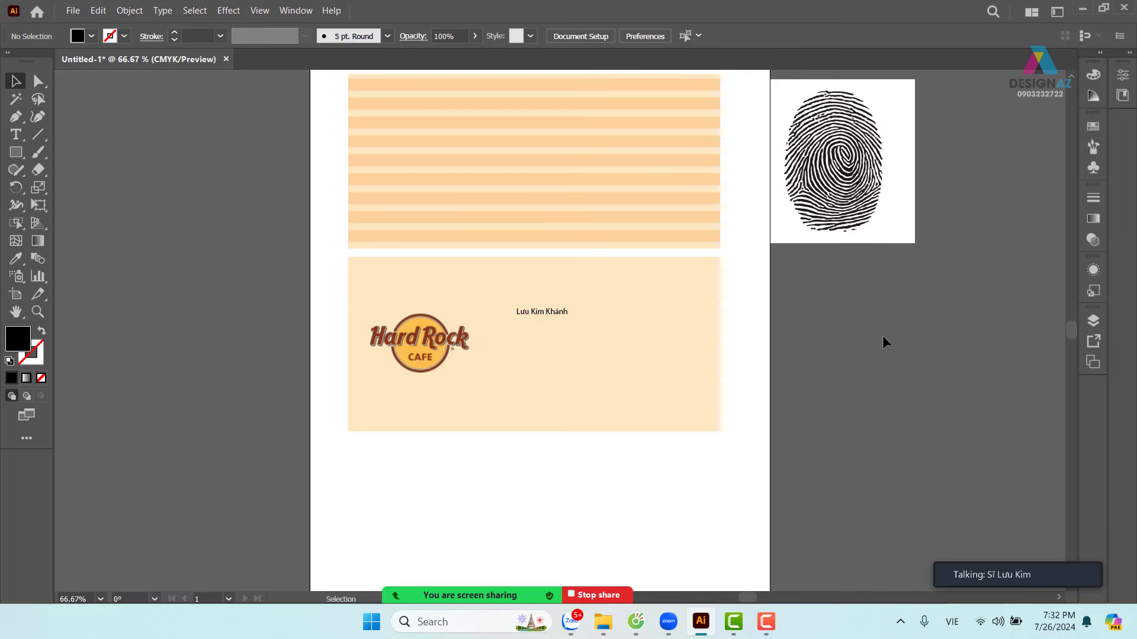
key("ctrl+z")
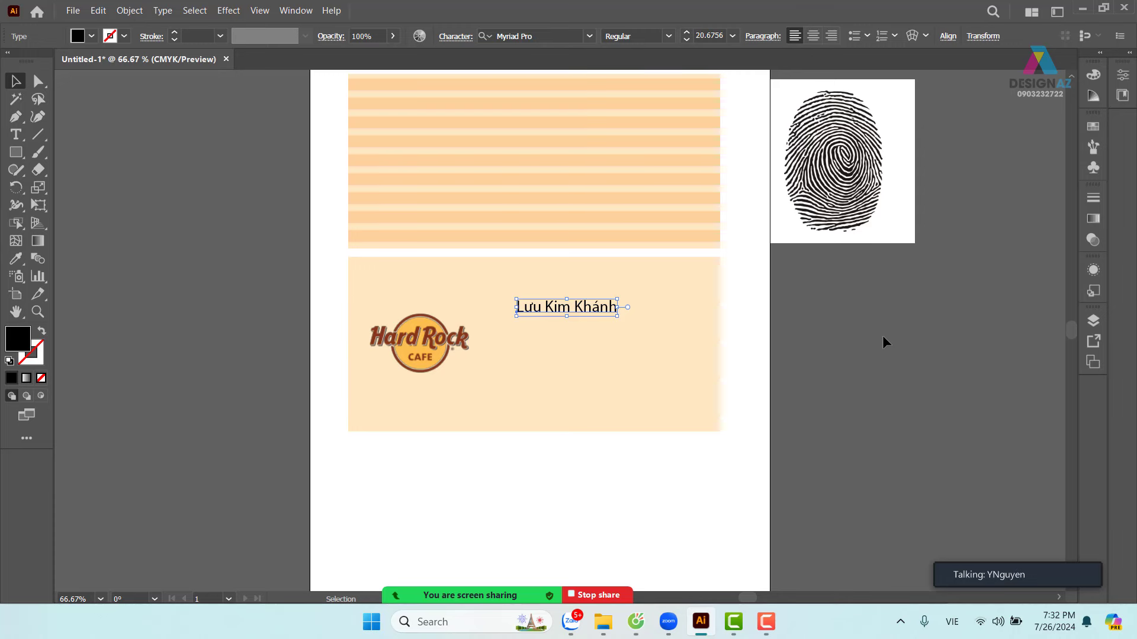
left_click(797, 406)
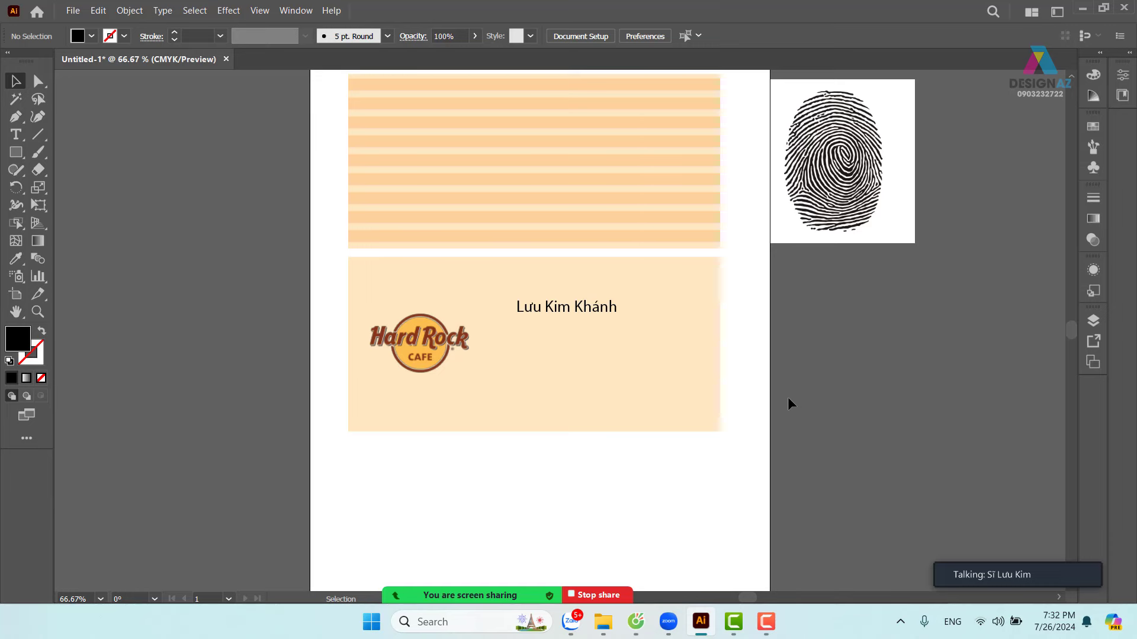
- Zoom in on the name card, select the name and focus the font field
key("ctrl+equal")
scroll(764, 391, "down", 1)
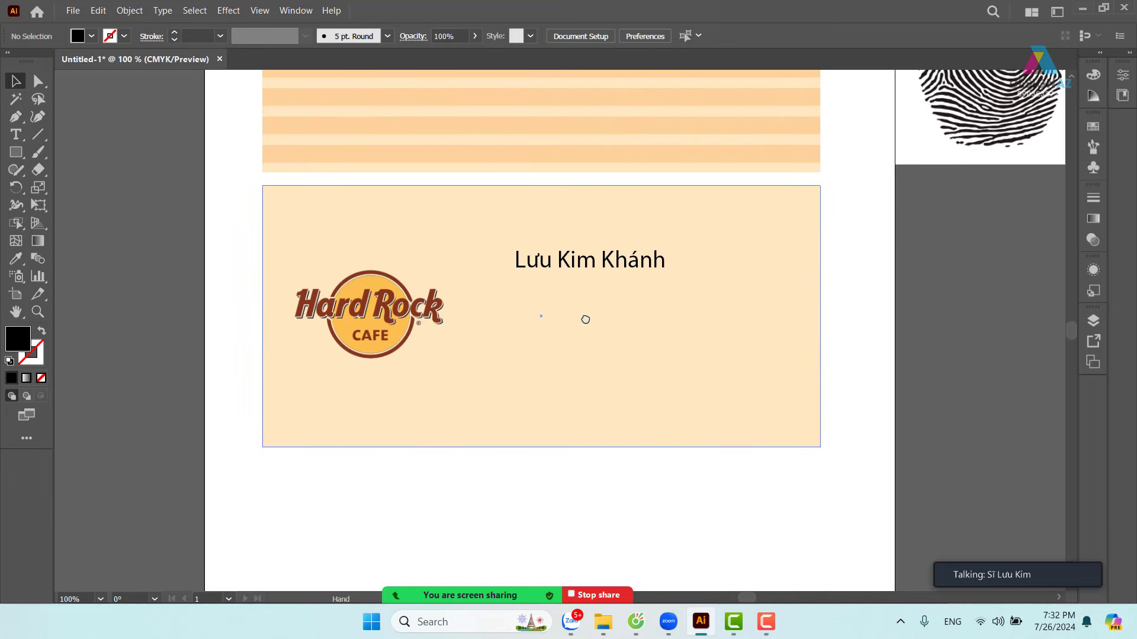
left_click(560, 269)
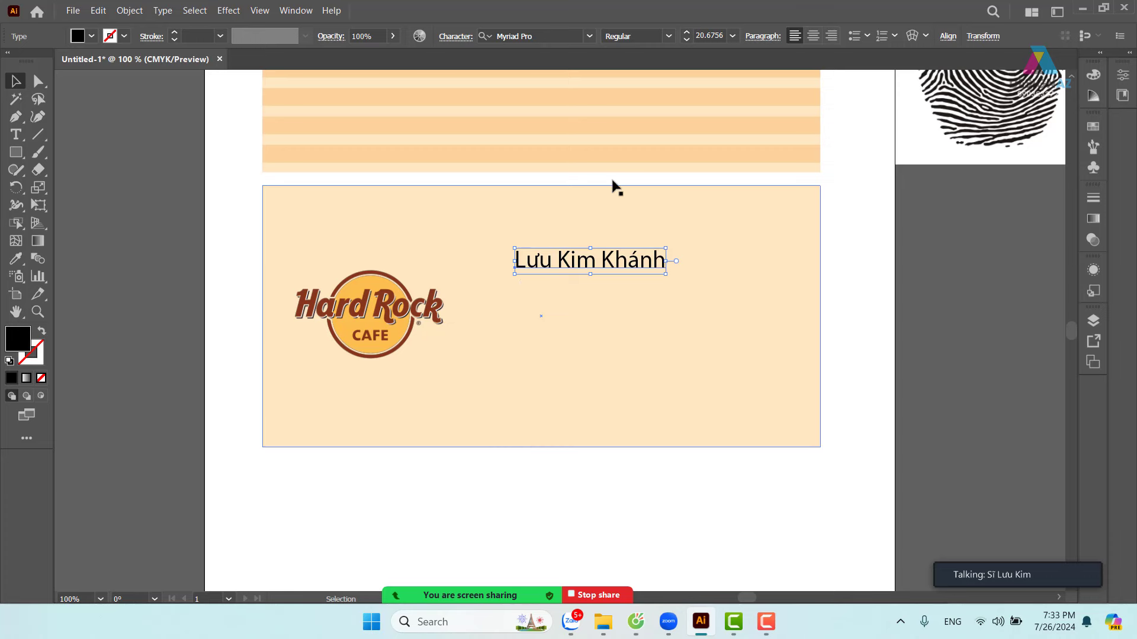
left_click(536, 35)
- Search 'utm' fonts and apply UTM A&S Heartbeat to the name
key("BackSpace")
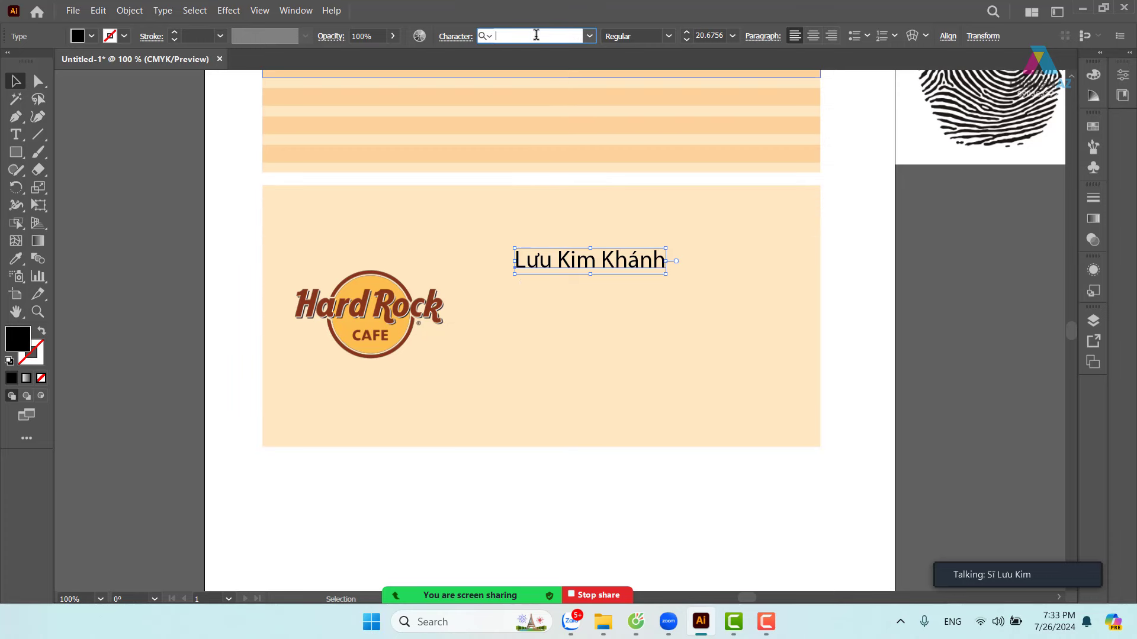
type("utm")
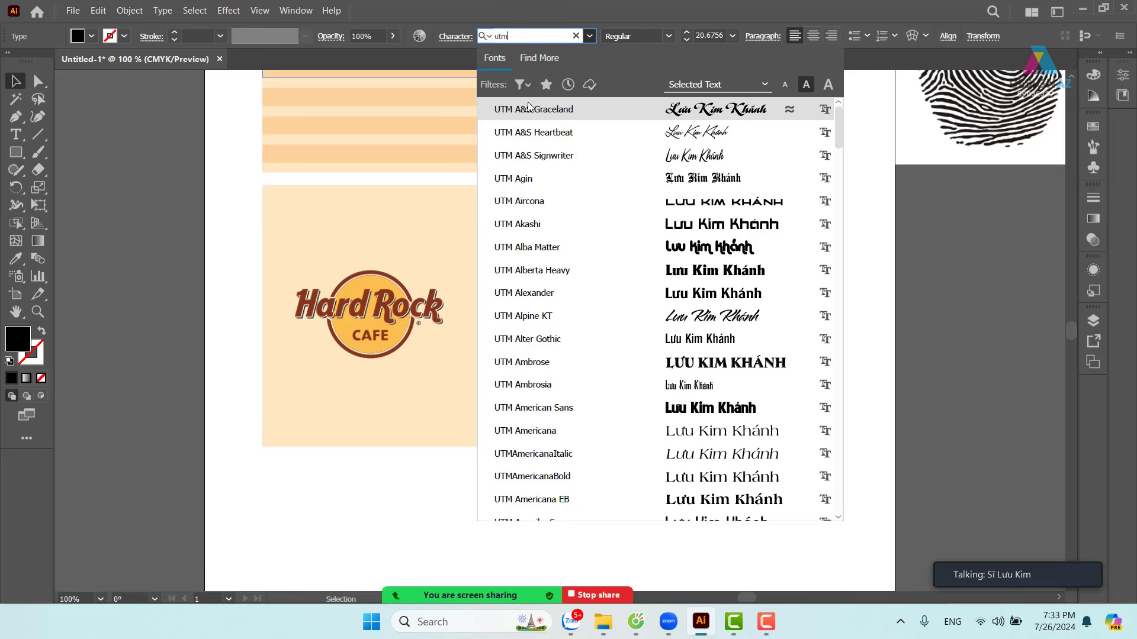
left_click(534, 133)
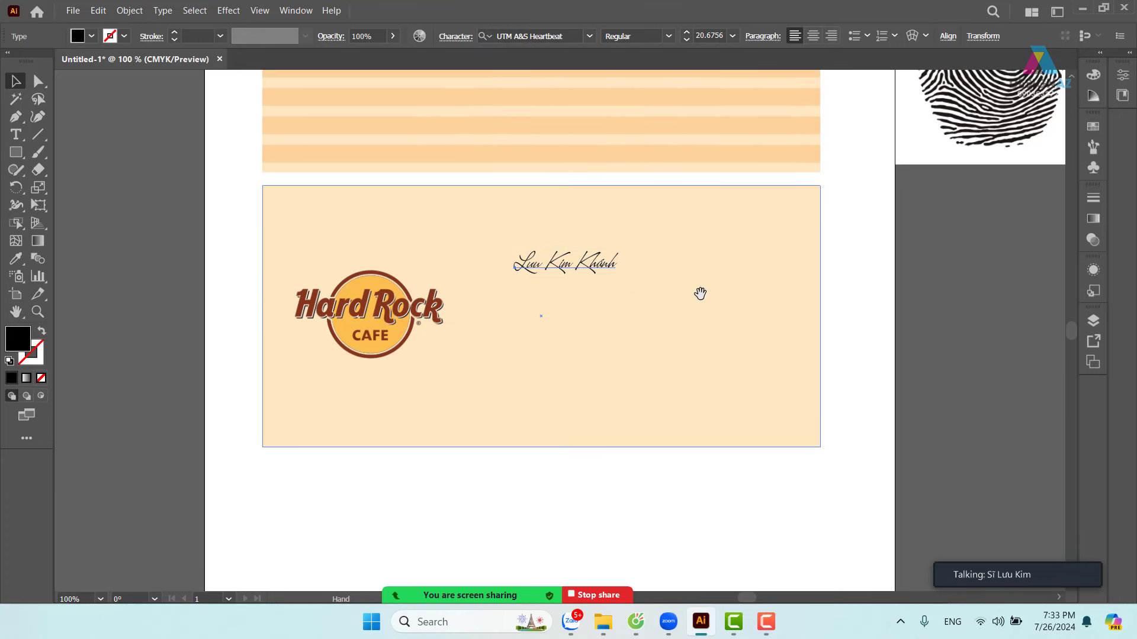
left_click_drag(701, 294, 482, 307)
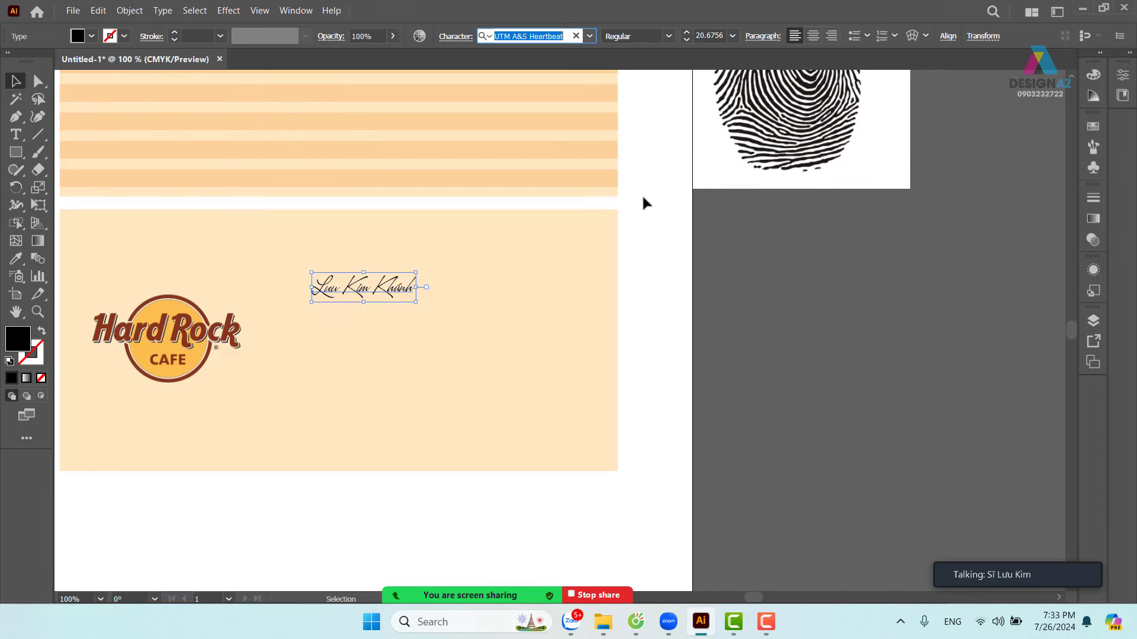
left_click(591, 36)
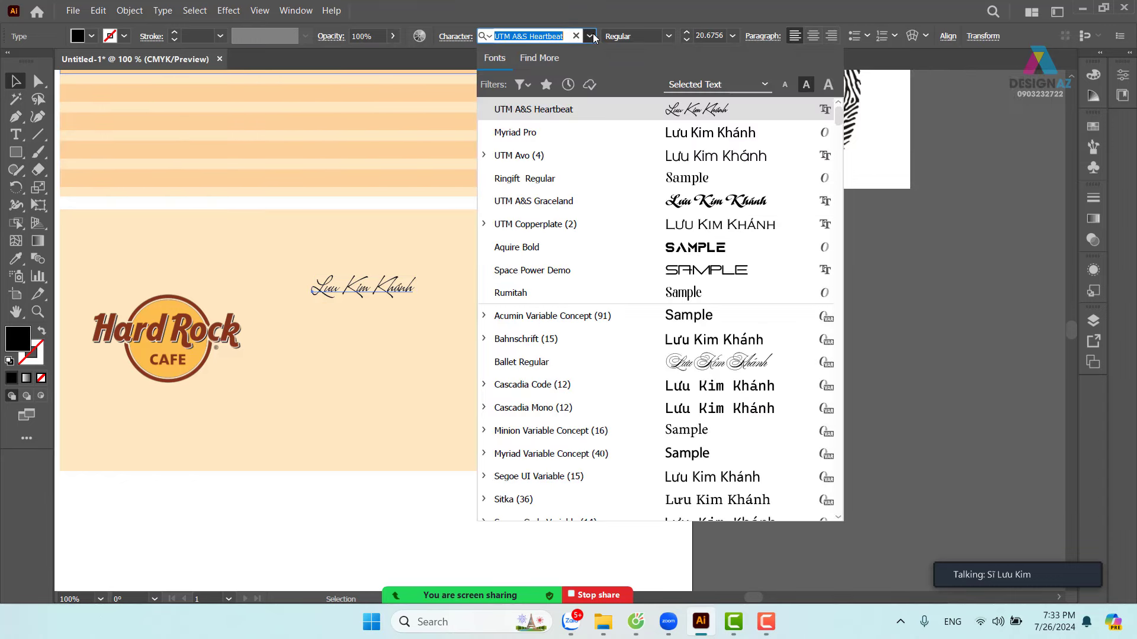
left_click(376, 294)
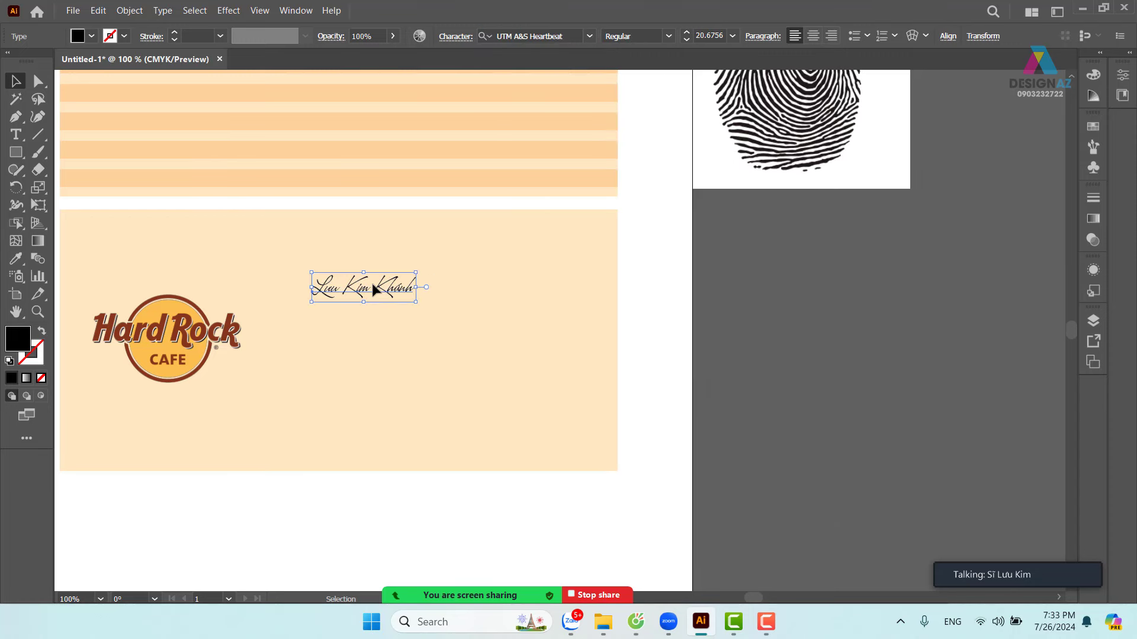
- Step through the UTM fonts past UTM Americana EB and settle on UTM Androgyne
key("ctrl+alt+shift+m")
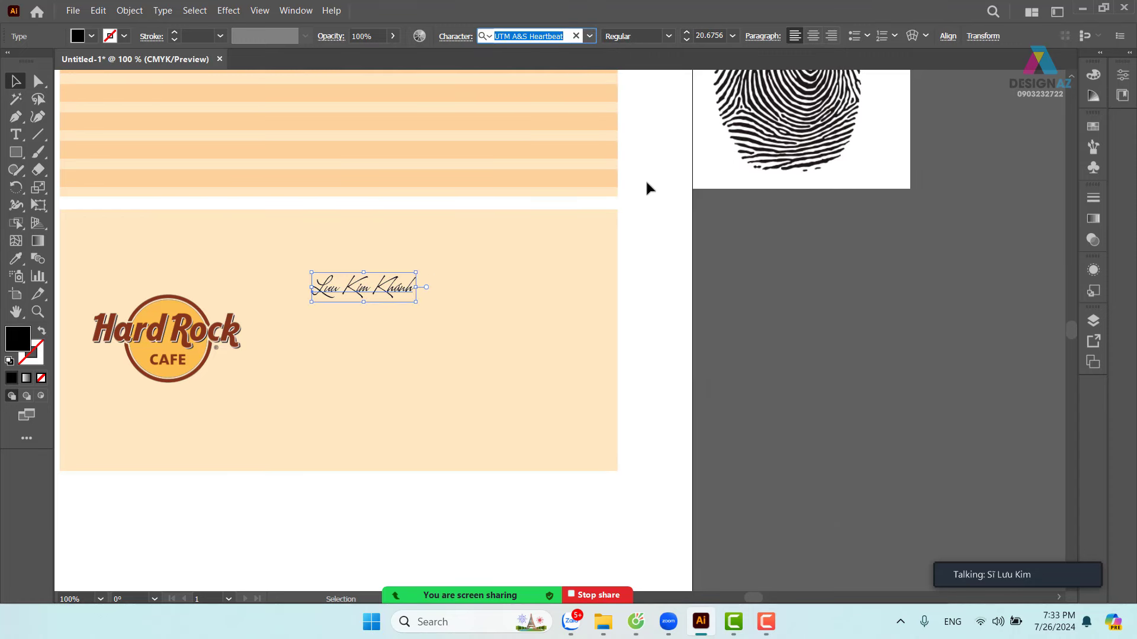
key("Down")
key("Down")
key("Down")
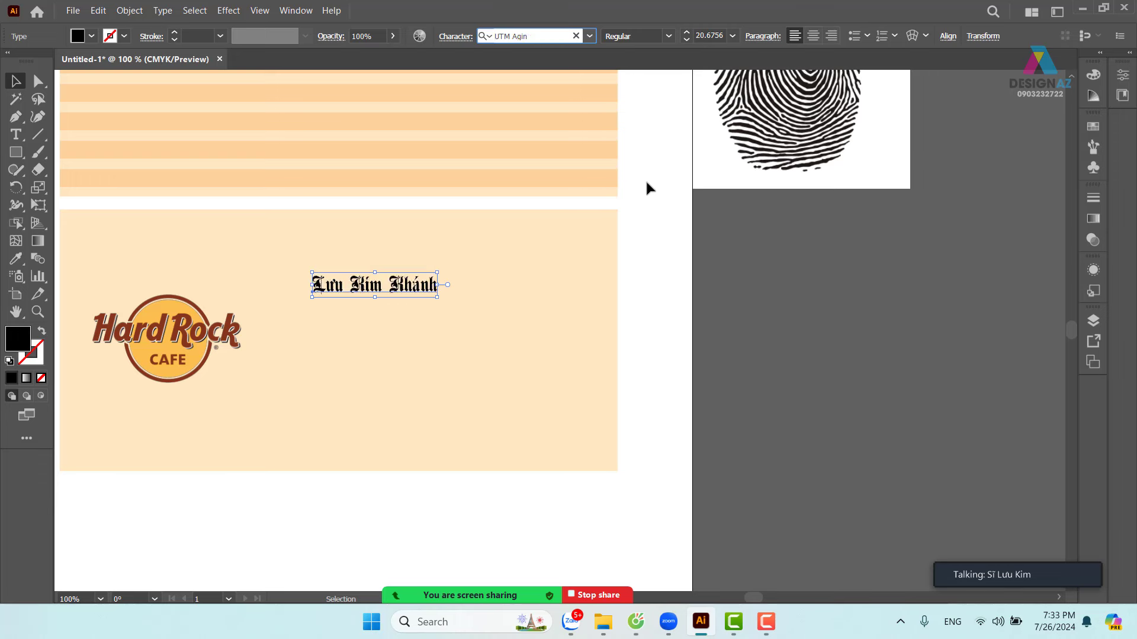
key("Down")
key("Down")
key("Down")
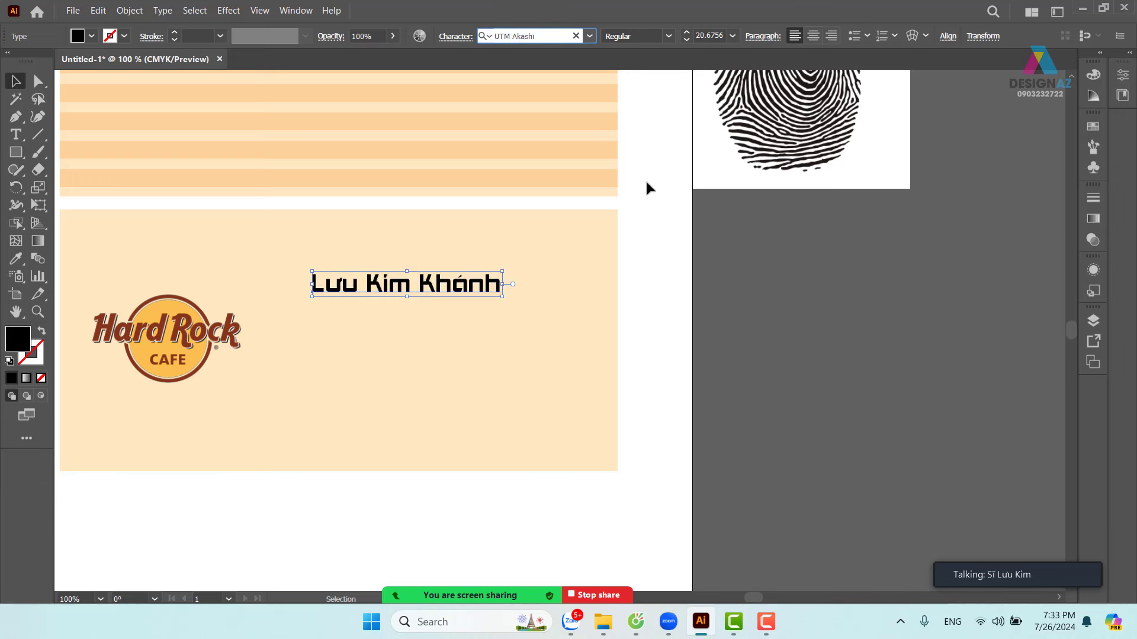
key("Down")
key("Down")
key("Down")
key("Down")
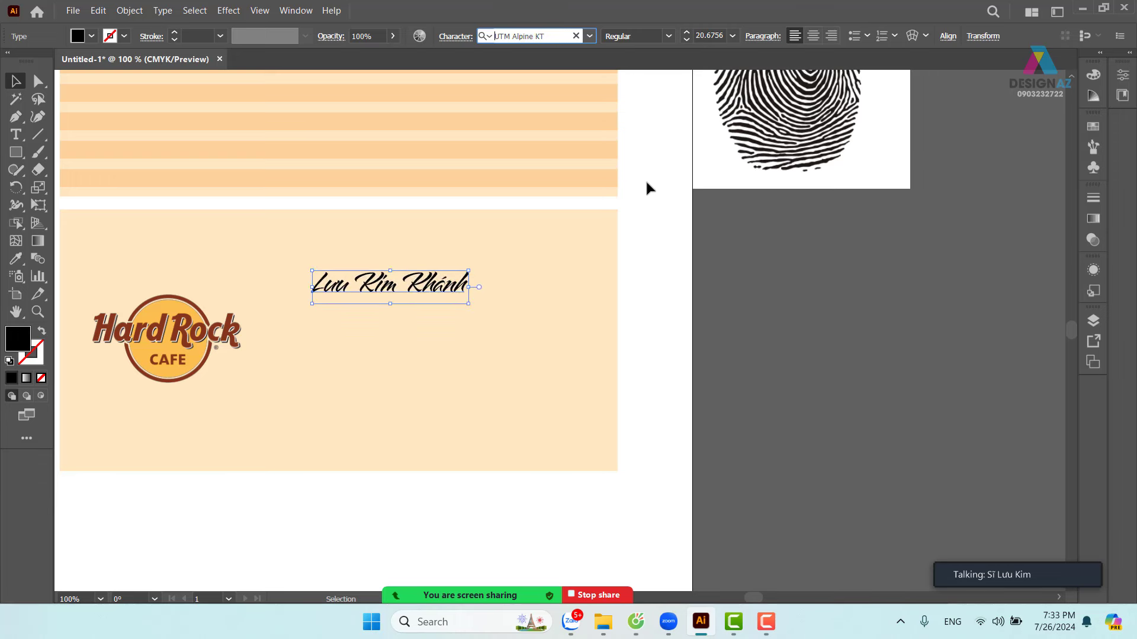
key("Down")
key("Down")
key("Down")
key("Down")
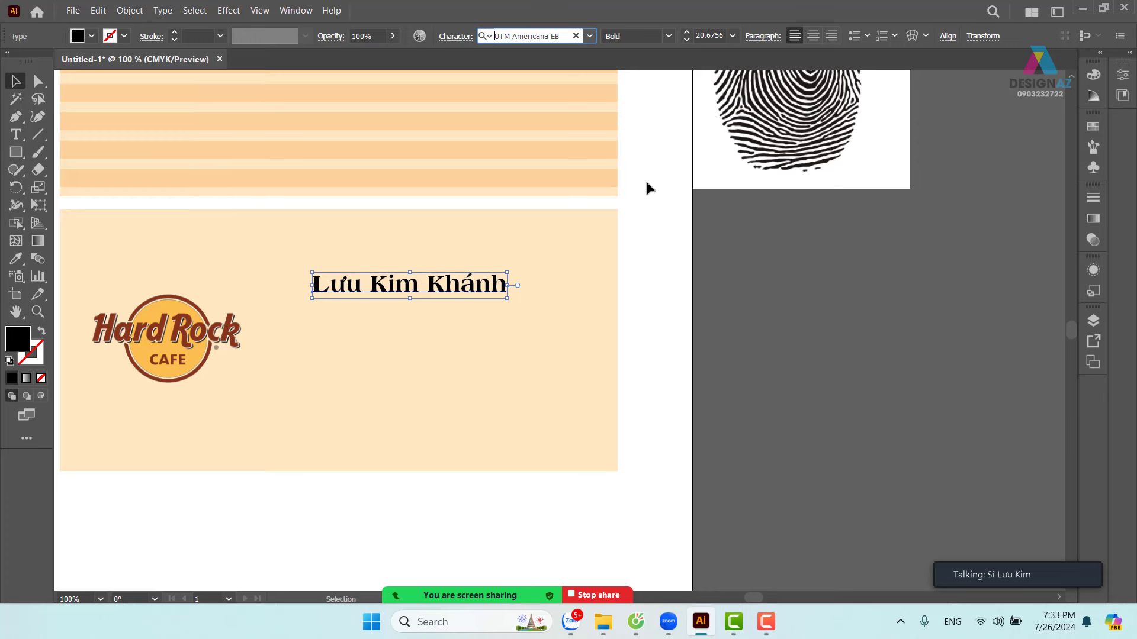
key("Down")
key("Down")
key("Down")
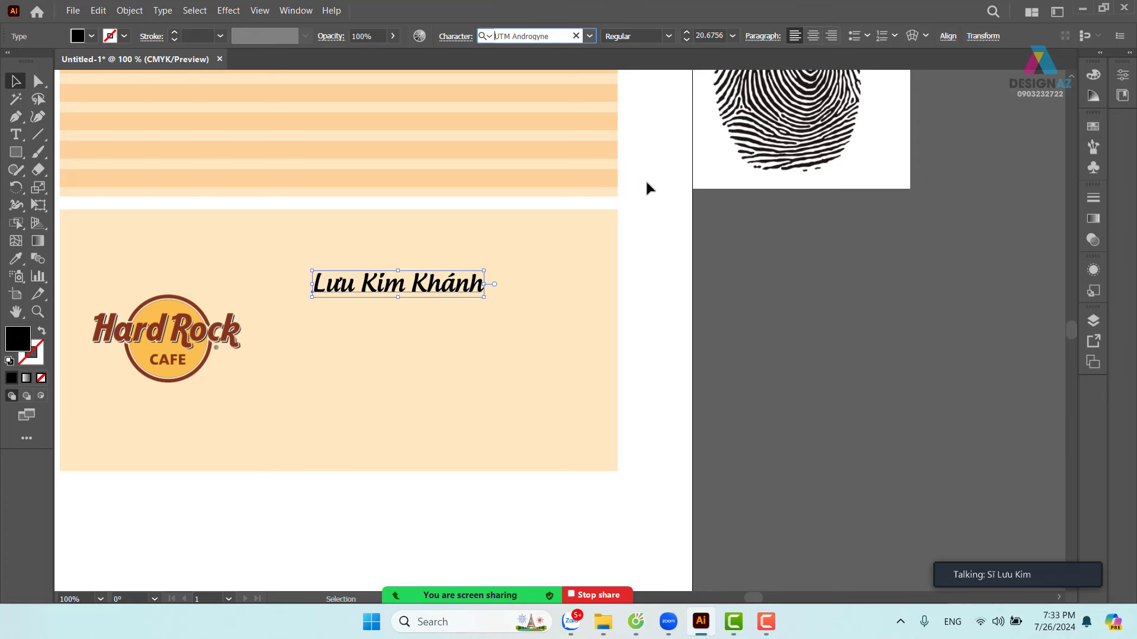
left_click(740, 345)
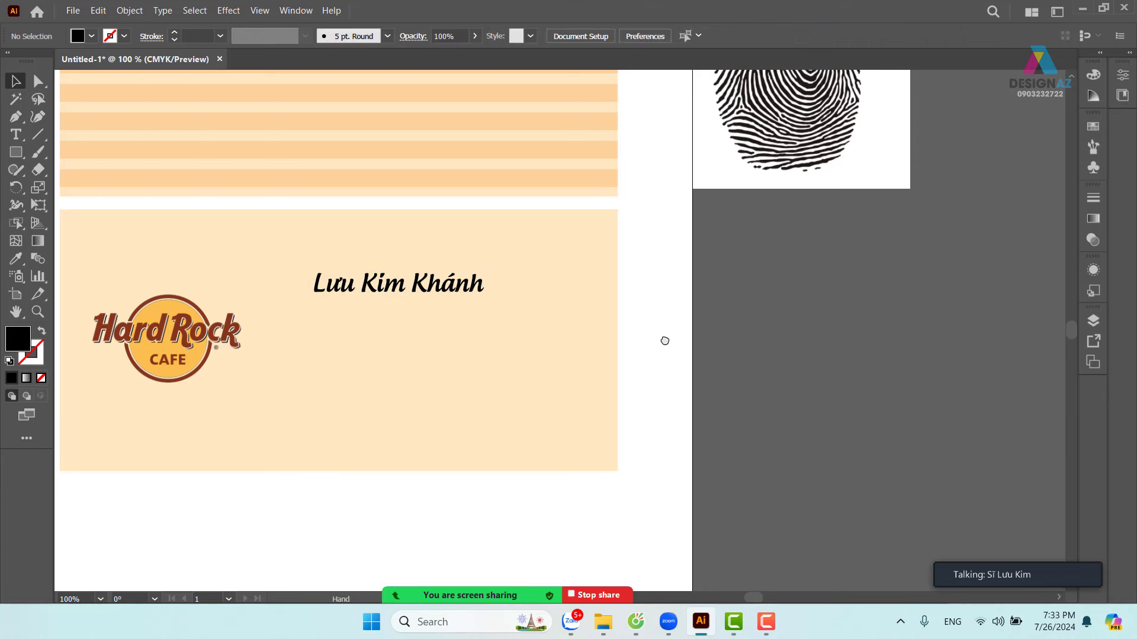
scroll(665, 337, "left", 3)
scroll(665, 338, "down", 1)
- Move the name text slightly lower on the card
left_click_drag(510, 267, 603, 259)
left_click(779, 297)
left_click(574, 288)
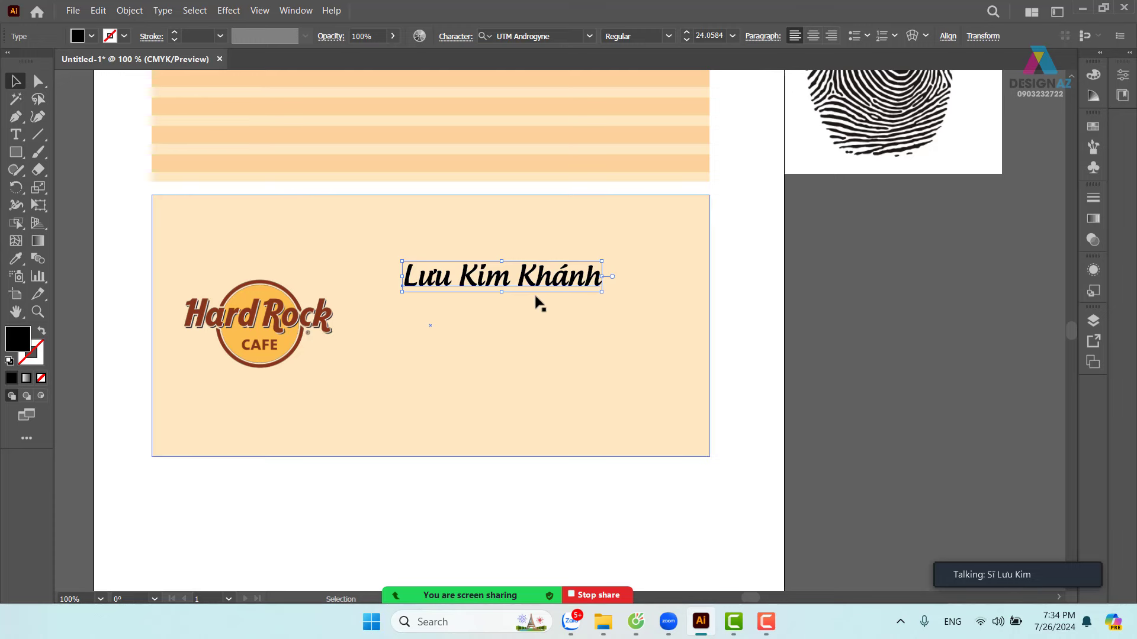
- Colour the name with the Hard Rock logo's brown using the Eyedropper
key("i")
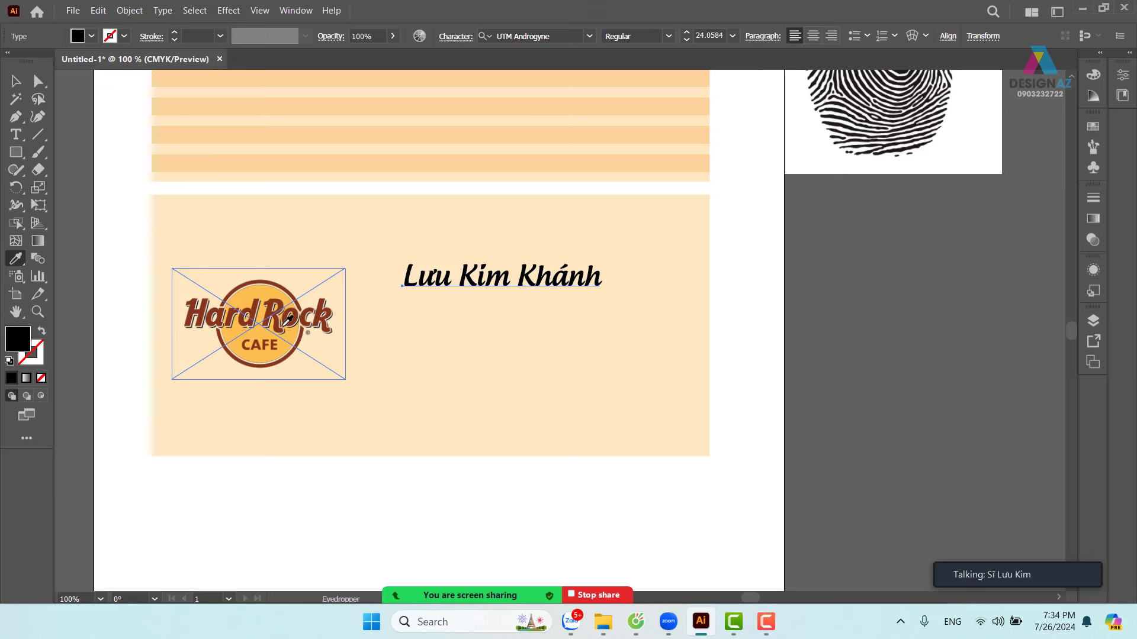
left_click(282, 320)
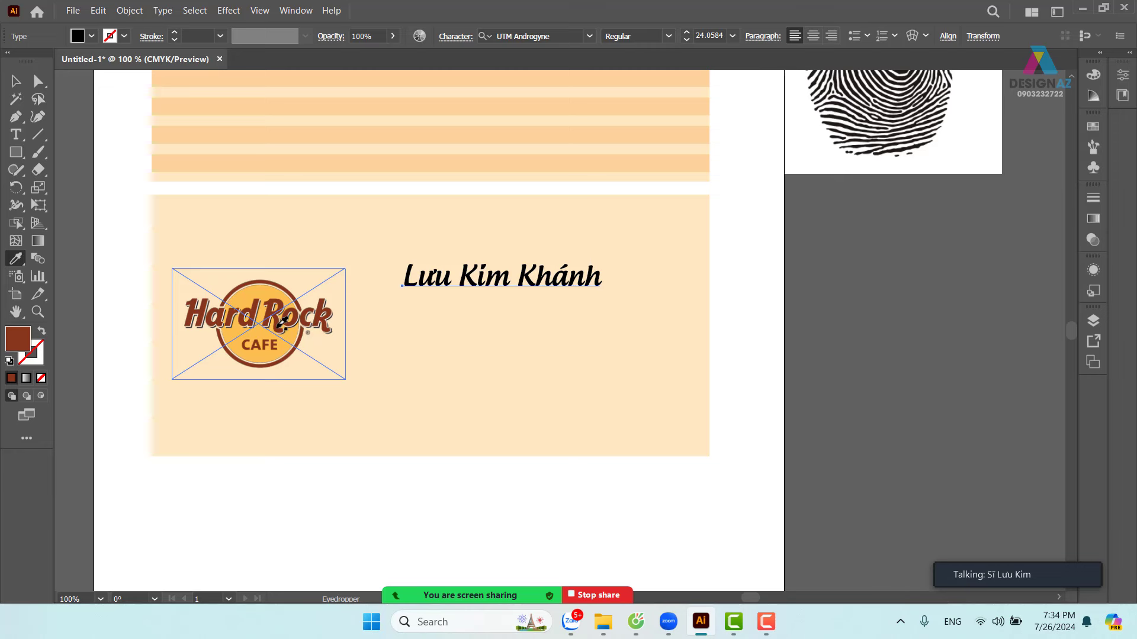
left_click(15, 82)
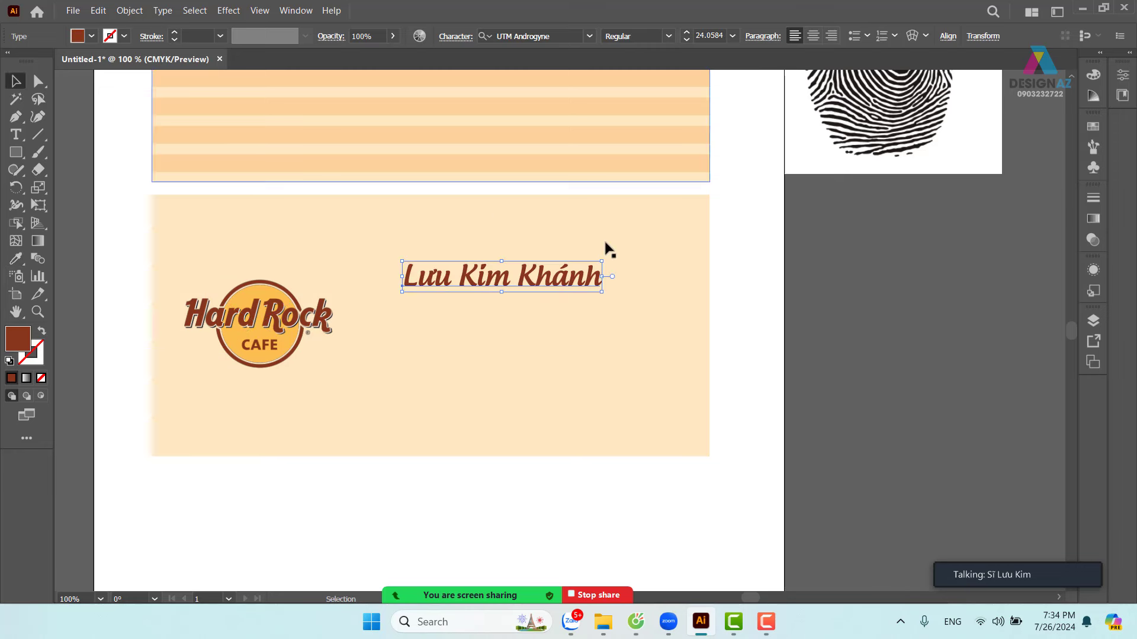
left_click(833, 303)
key("ctrl+minus")
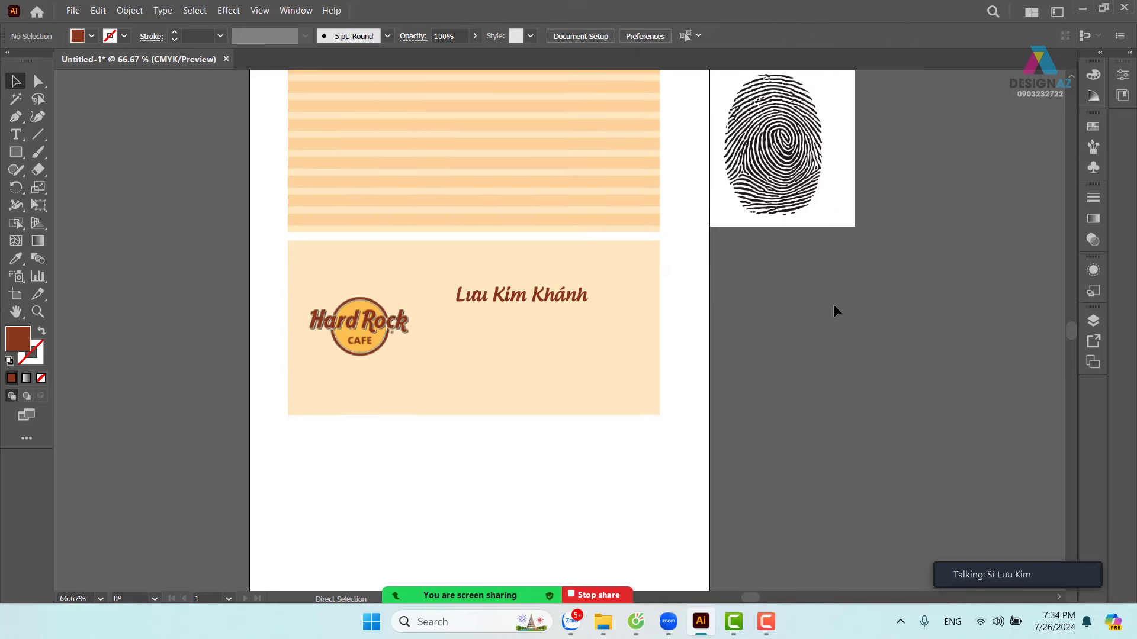
key("ctrl+equal")
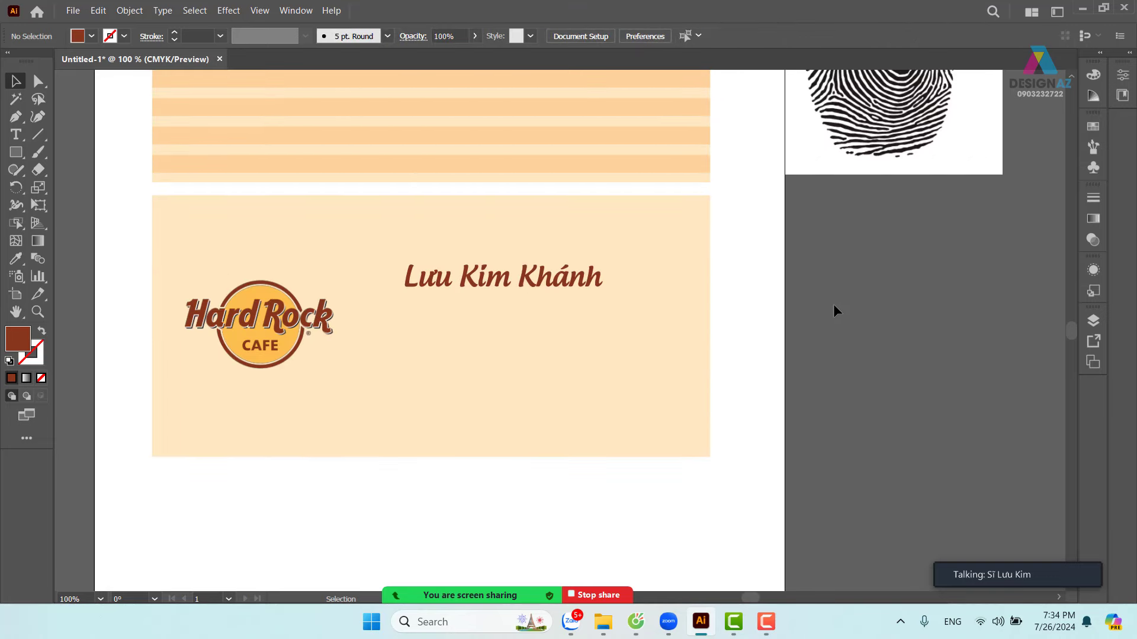
- Add a new 'Chủ nhiệm' title line below the name
left_click(16, 140)
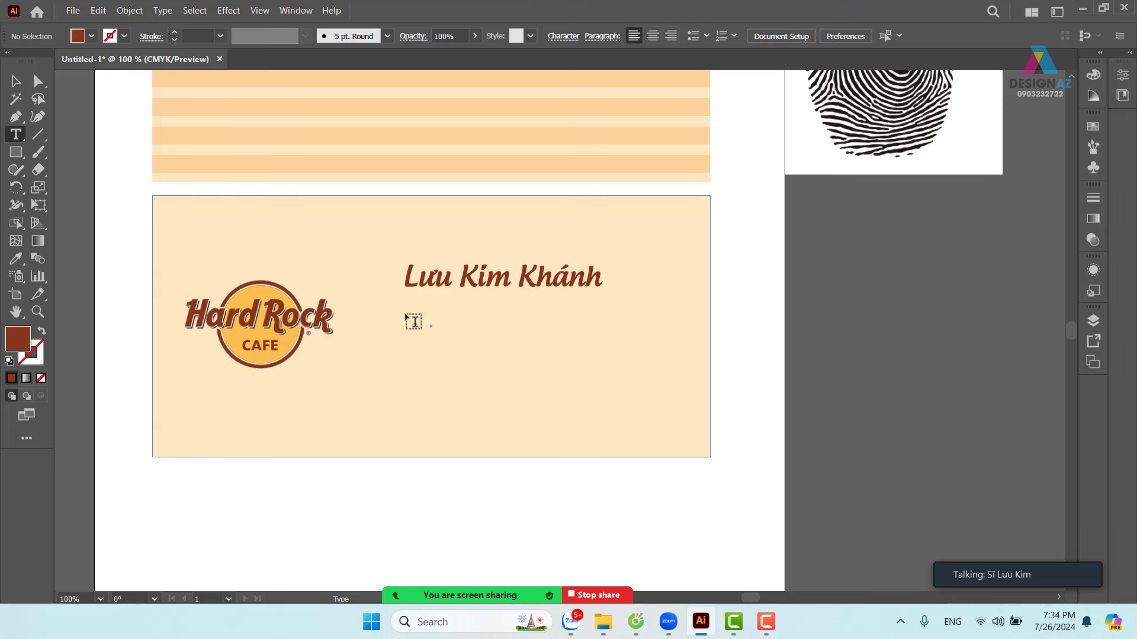
left_click(406, 314)
key("BackSpace")
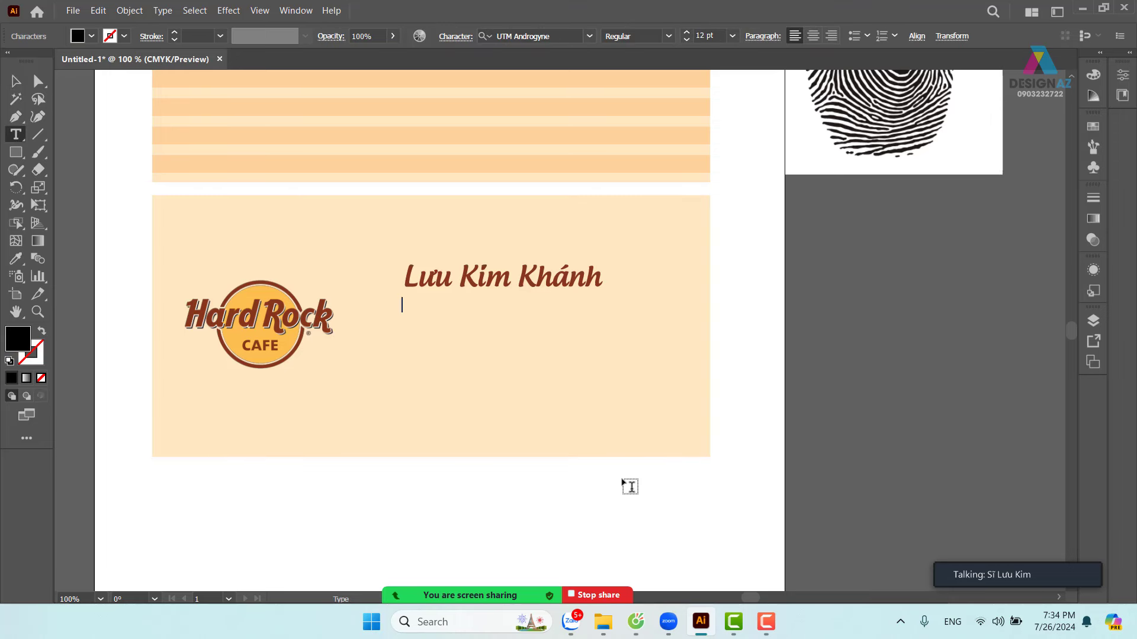
type("Chủ nhiêm")
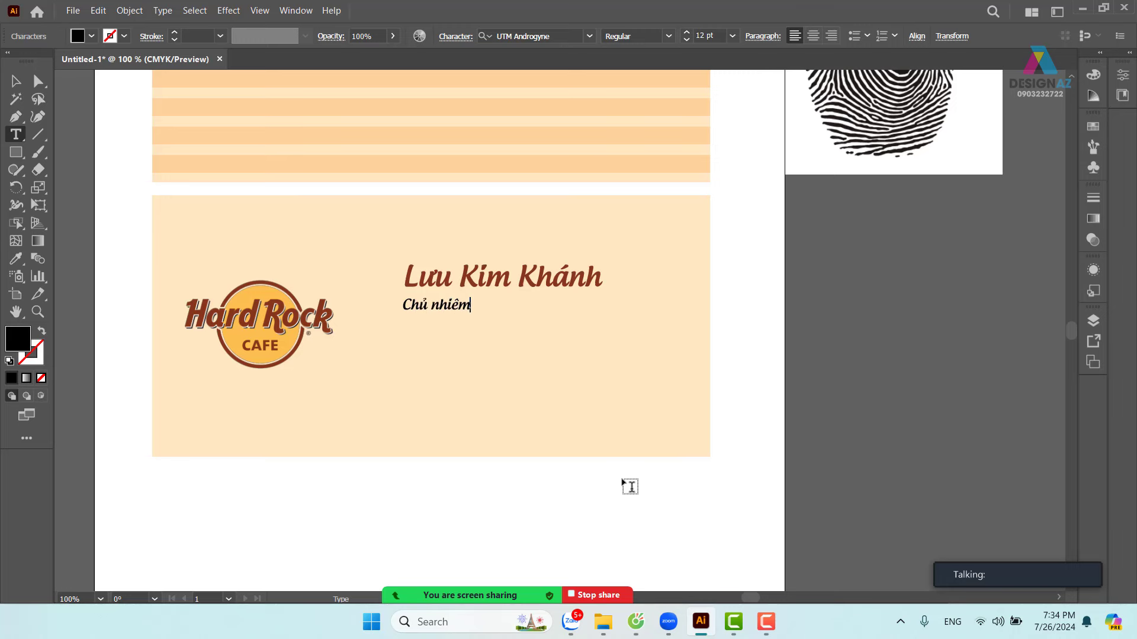
key("Escape")
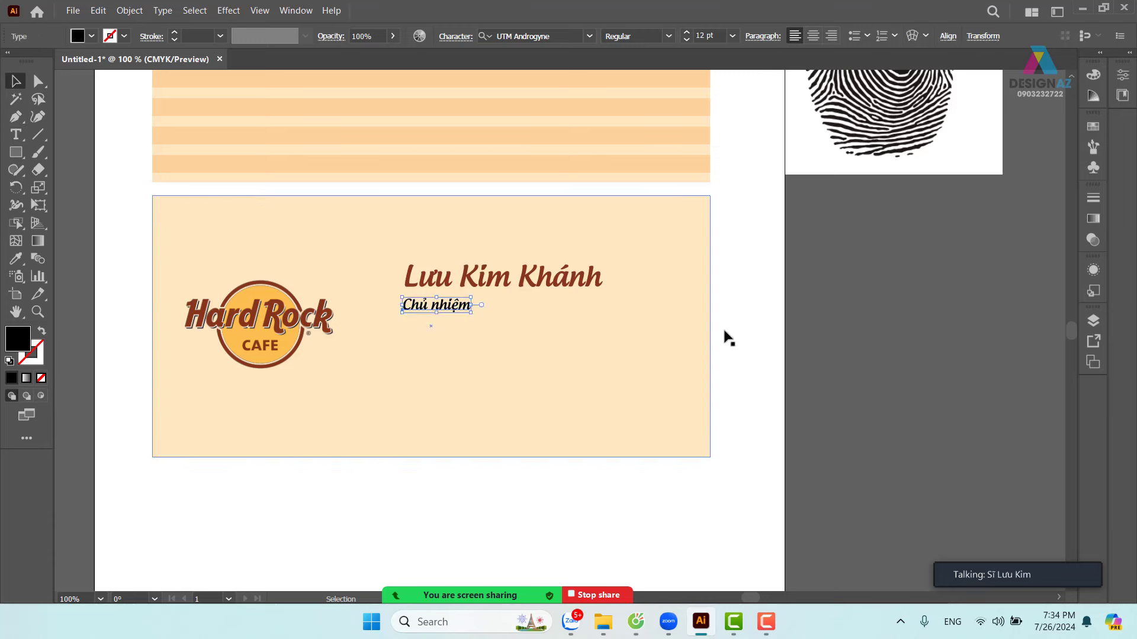
left_click(724, 338)
- Set the Chủ nhiệm title in UTM Avo Italic
left_click(466, 309)
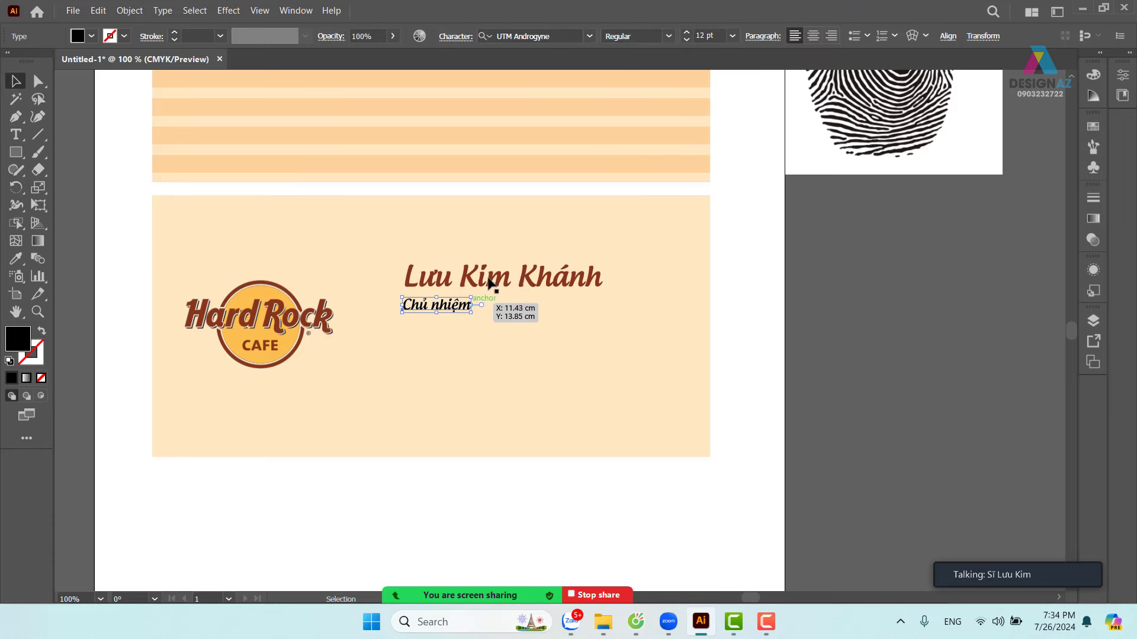
left_click(533, 36)
type("u")
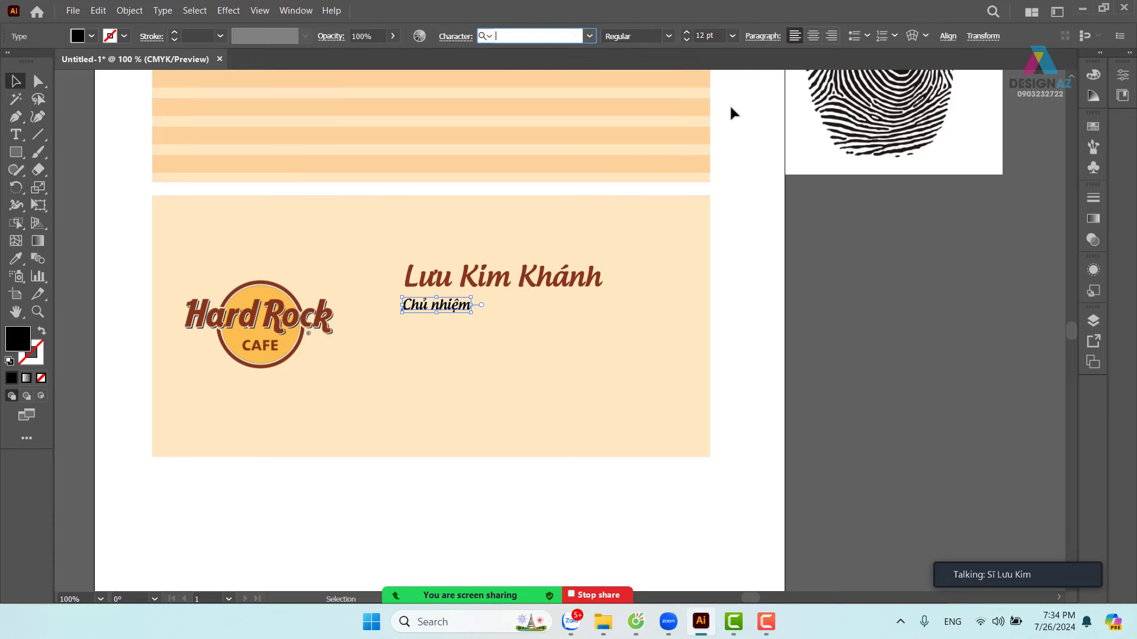
type("tm avo")
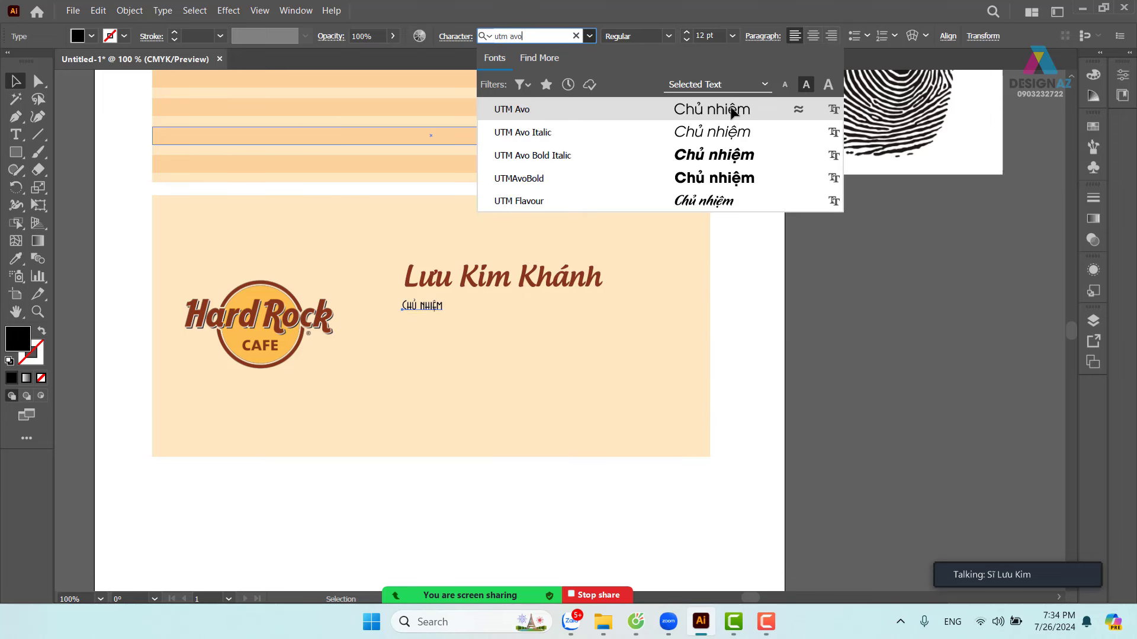
left_click(733, 111)
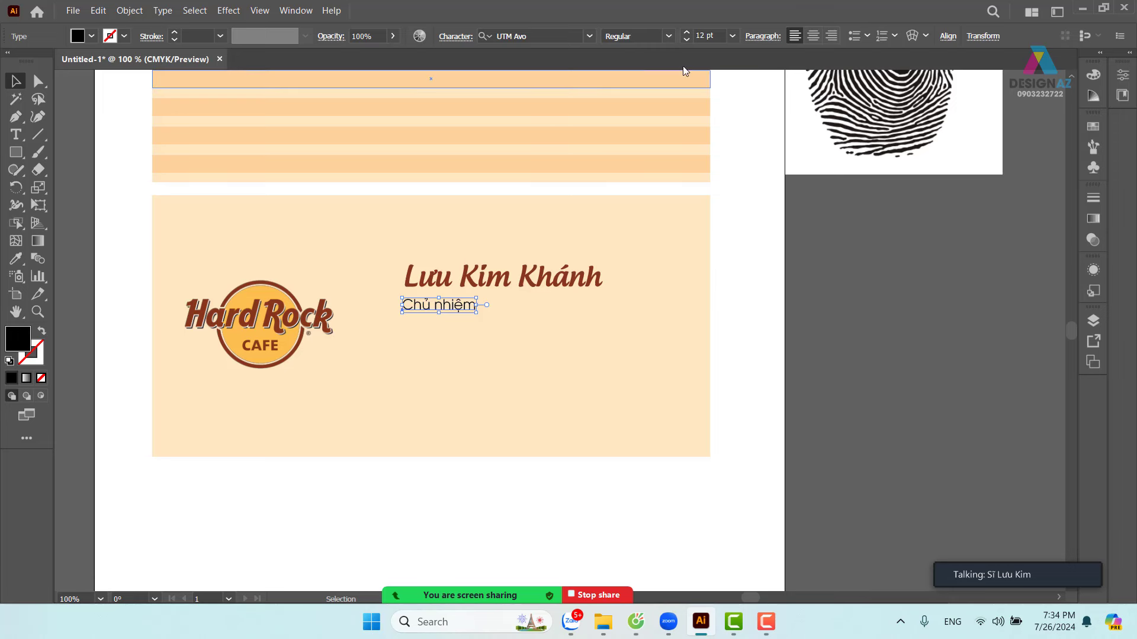
left_click(668, 36)
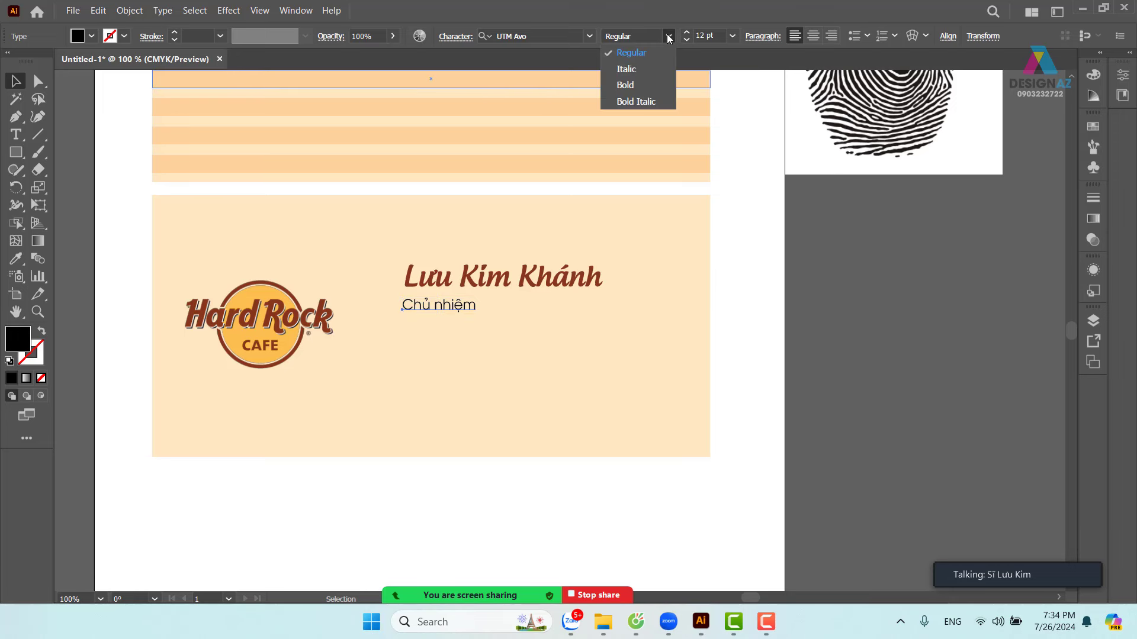
left_click(647, 66)
- Shift the Chủ nhiệm title and the Hard Rock logo slightly right
left_click(837, 322)
left_click_drag(454, 309, 458, 308)
left_click_drag(302, 329, 318, 330)
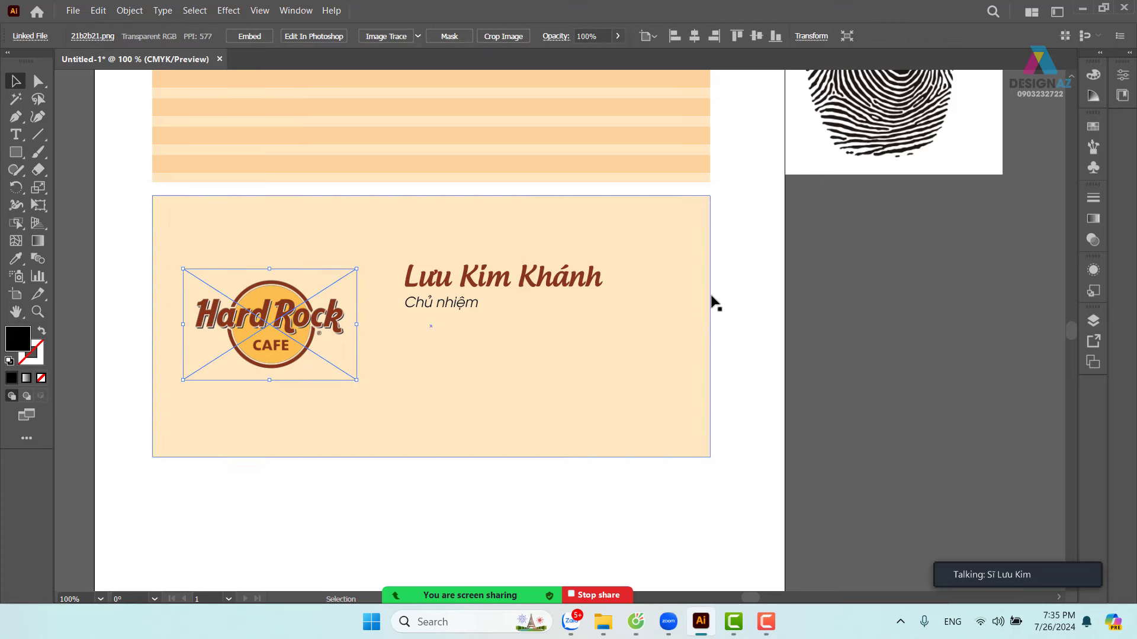
left_click(743, 307)
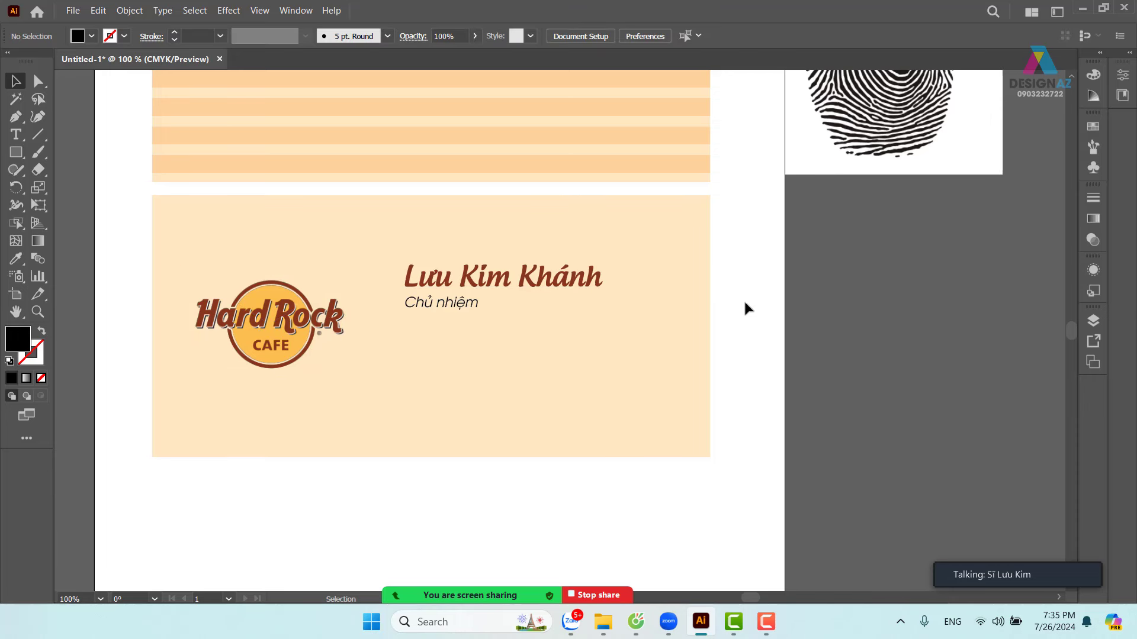
- Give Chủ nhiệm the name's brown and drop a copy just below it
left_click(470, 306)
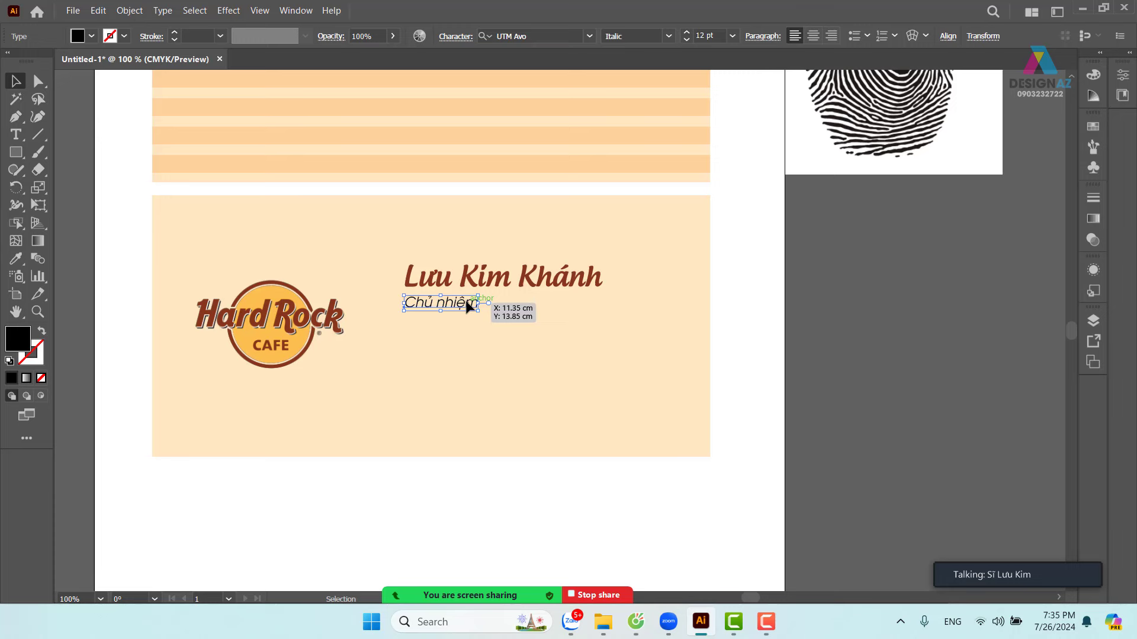
key("i")
left_click(446, 274)
left_click(16, 79)
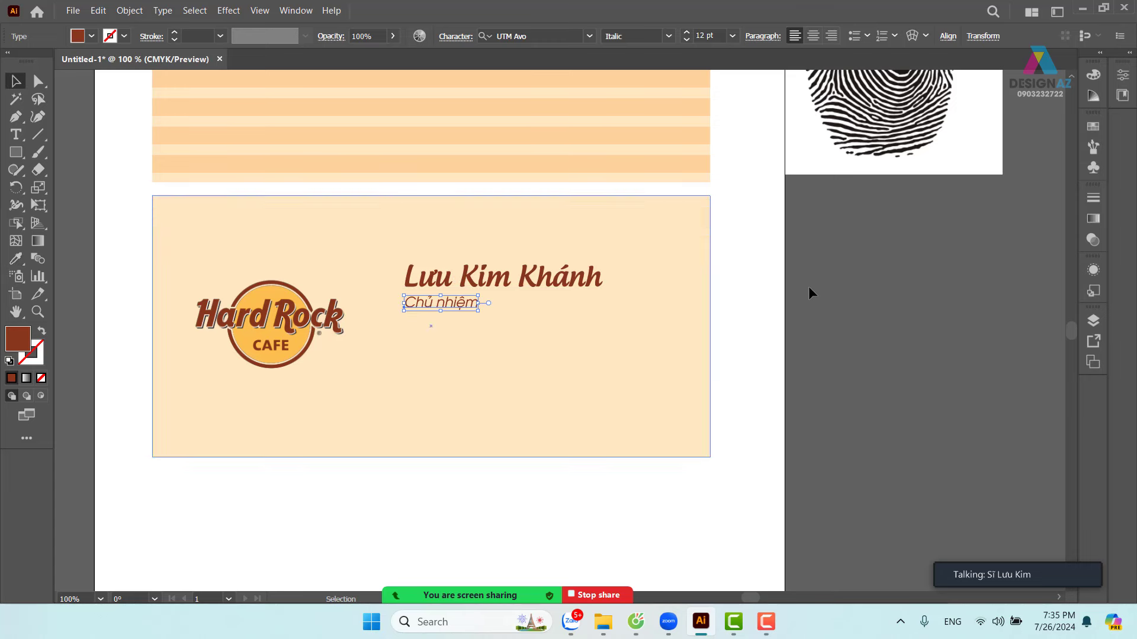
left_click(834, 298)
left_click_drag(779, 325, 737, 307)
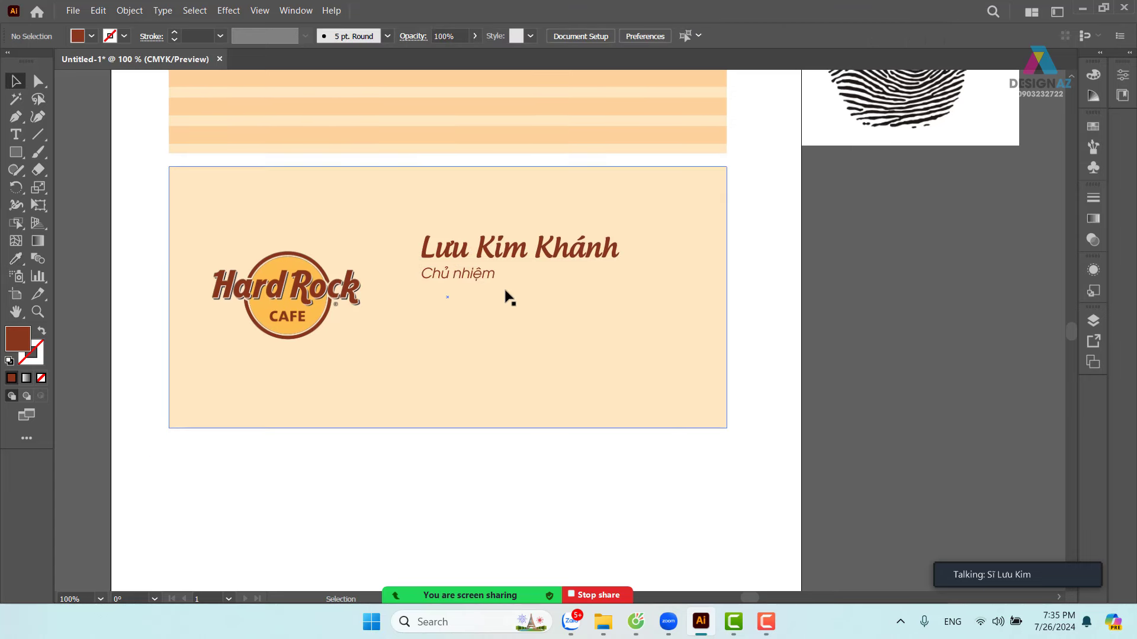
left_click_drag(480, 277, 472, 307)
- Nudge Chủ nhiệm up and align the copy under the title
left_click(489, 277)
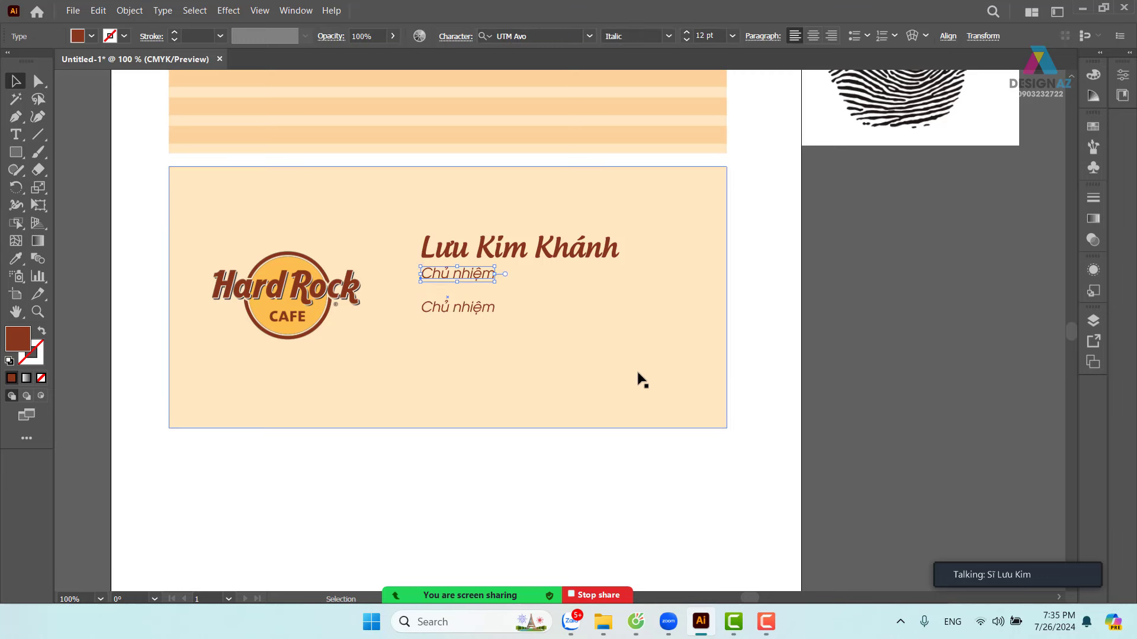
key("Up")
key("Up")
key("Up")
left_click(710, 352)
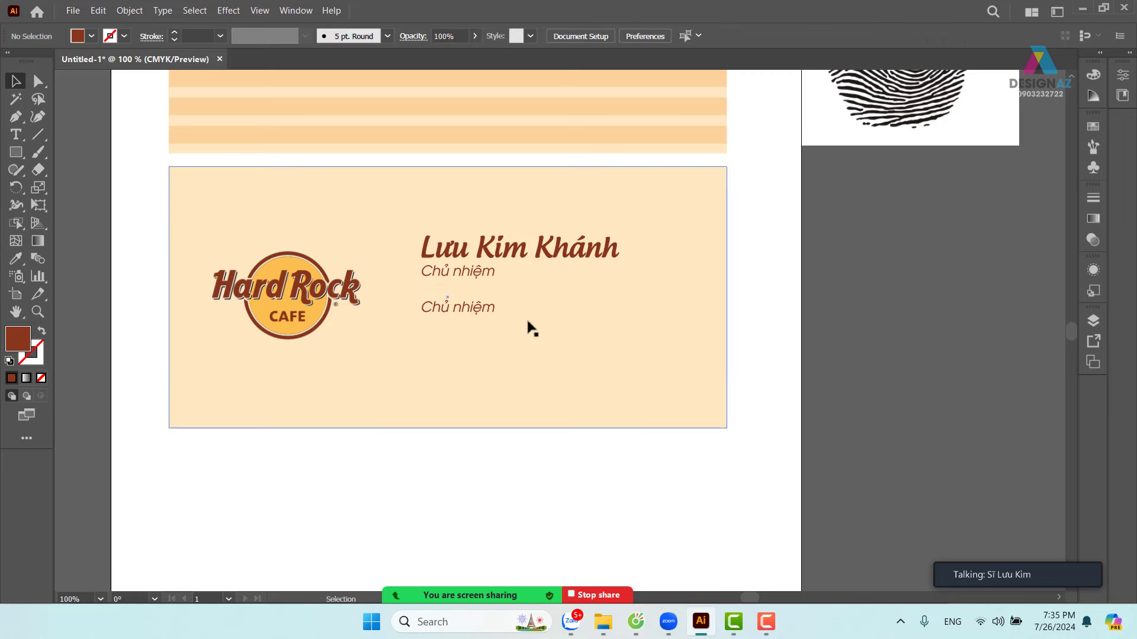
left_click_drag(474, 313, 446, 306)
- Replace the copy's text with the 'Địa chỉ:' line holding the cardholder's street address
double_click(422, 307)
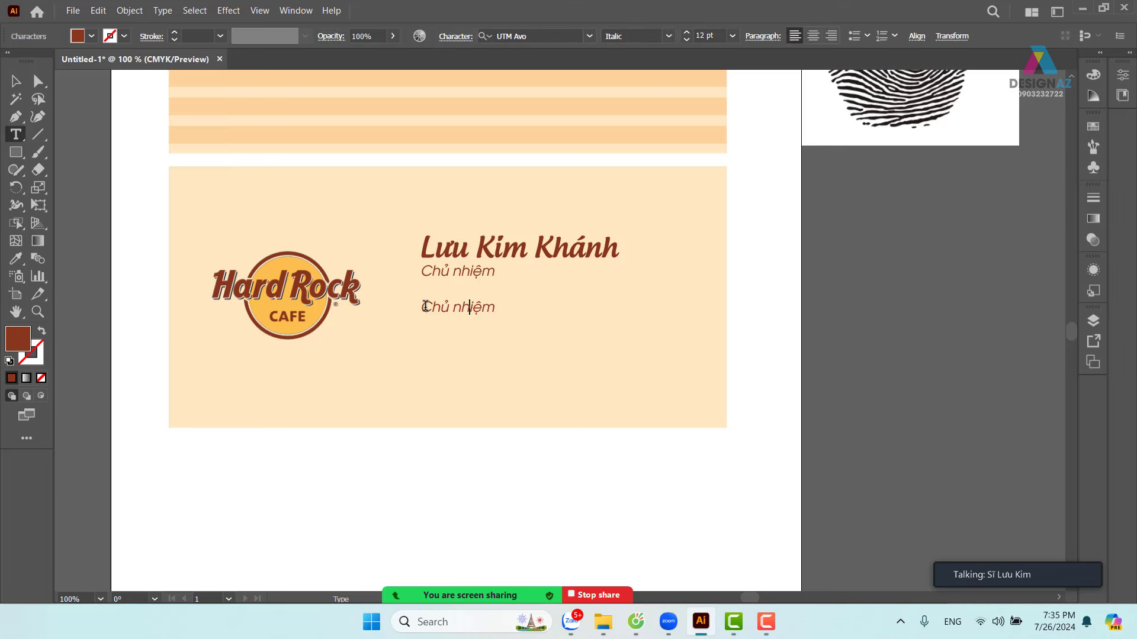
key("ctrl+a")
key("Delete")
type("Đia")
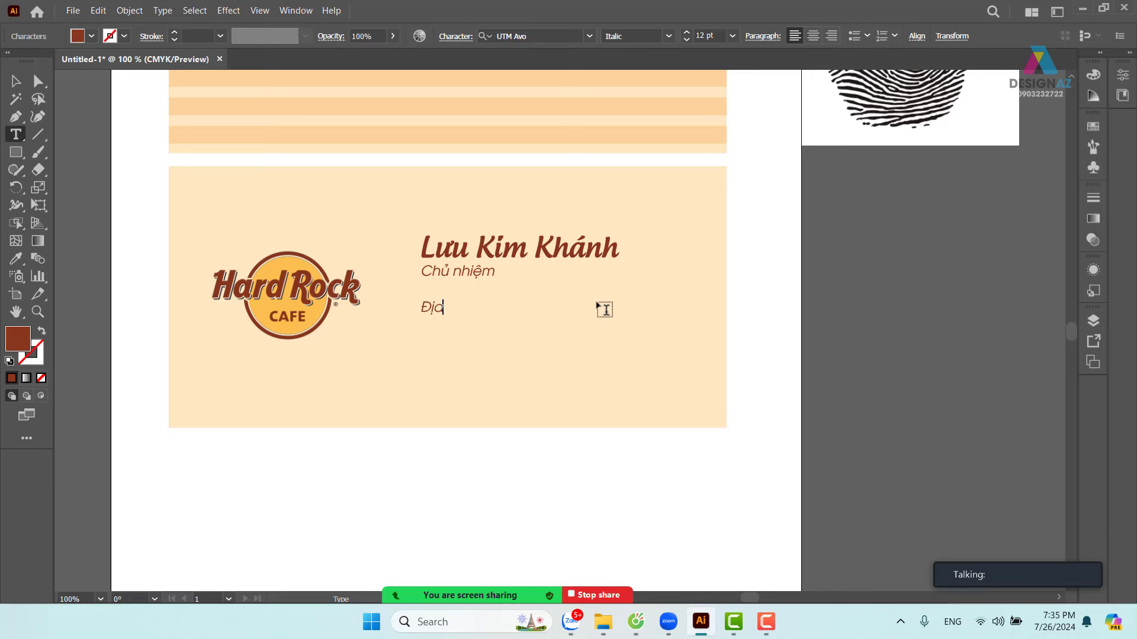
type(" chỉ")
type(": ")
type("a")
key("BackSpace")
type("ngọc")
key("BackSpace")
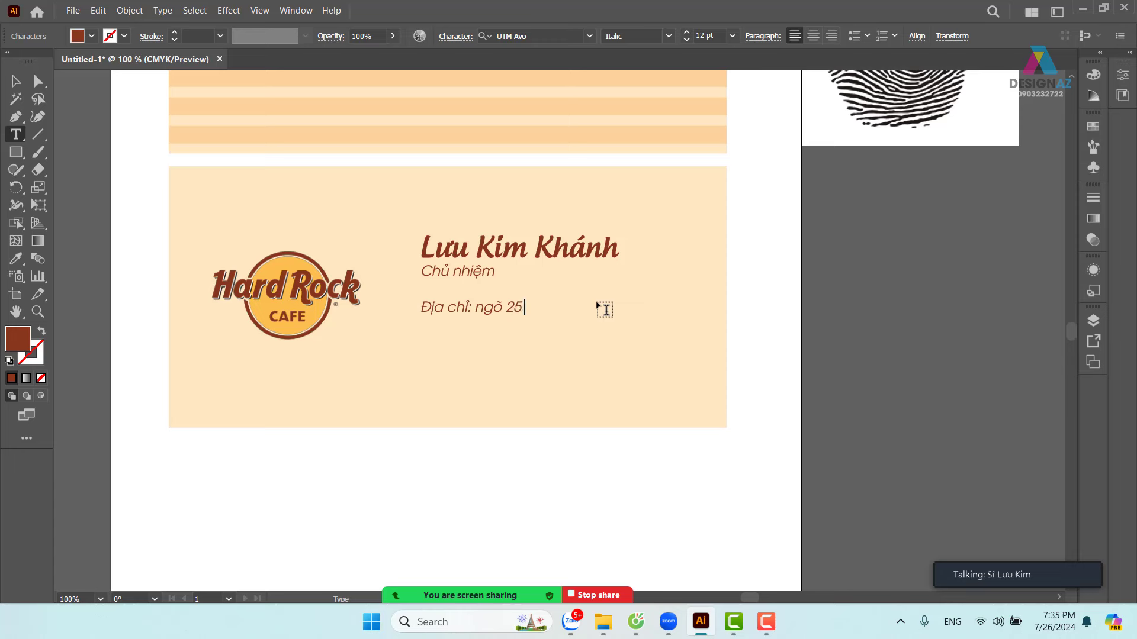
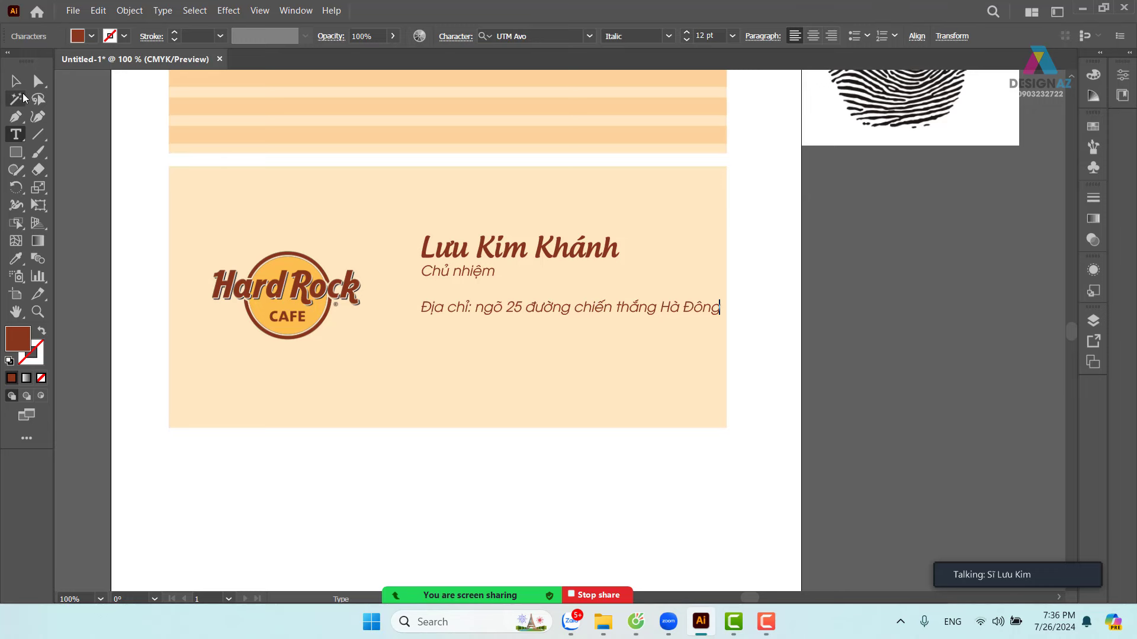
left_click(16, 81)
left_click(863, 302)
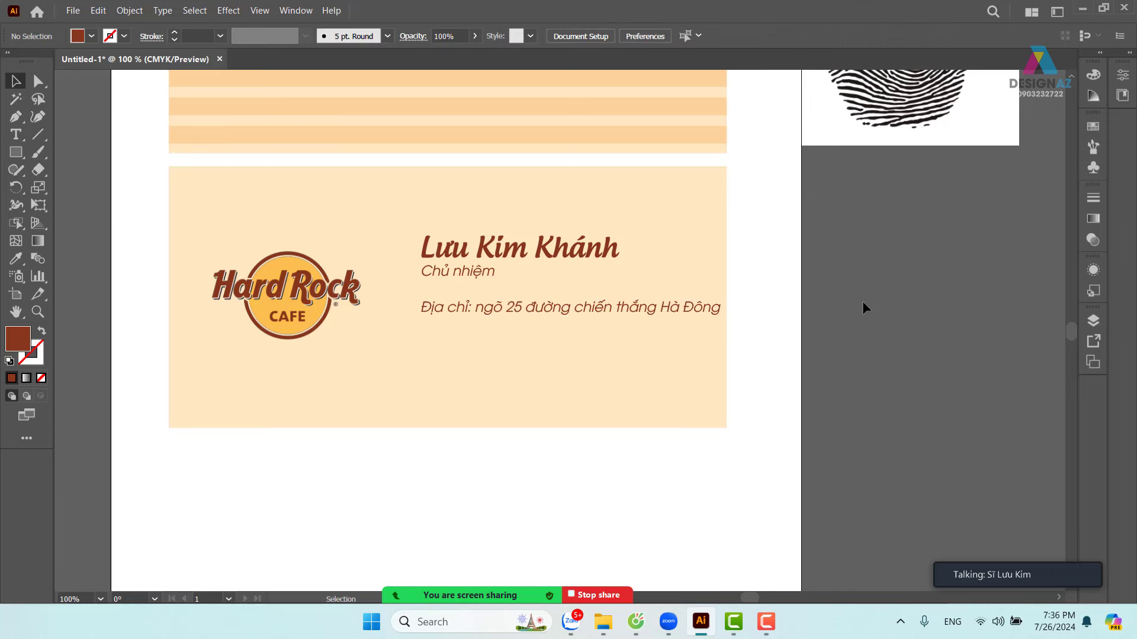
key("ctrl+equal")
left_click_drag(616, 362, 656, 387)
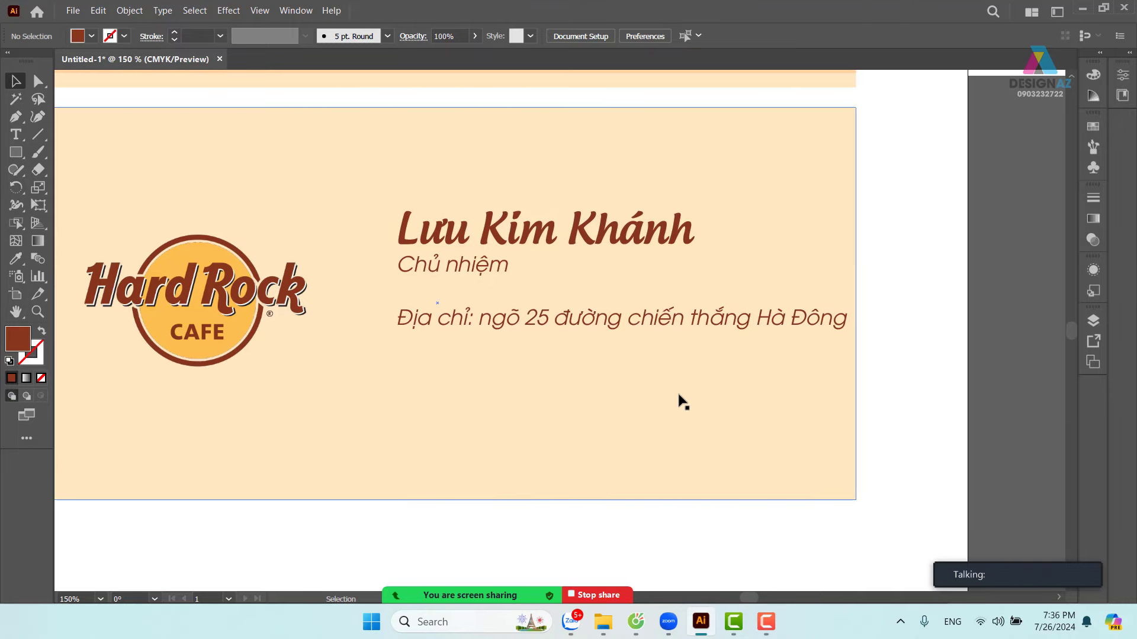
left_click(608, 324)
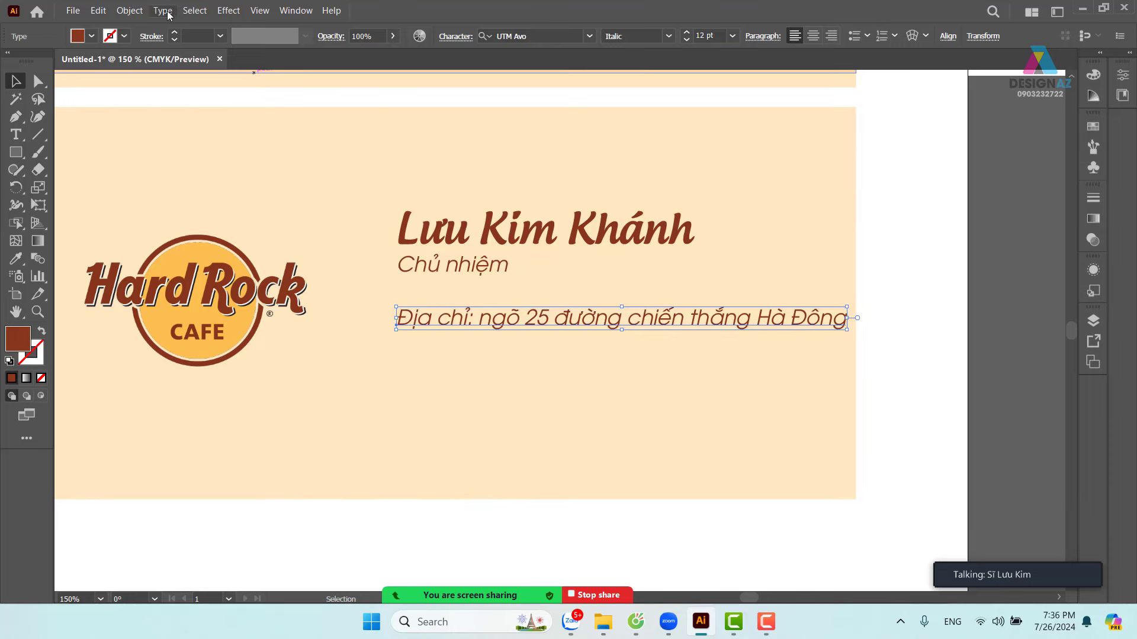
- Change the address line to Title Case via Type > Change Case
left_click(163, 10)
mouse_move(299, 239)
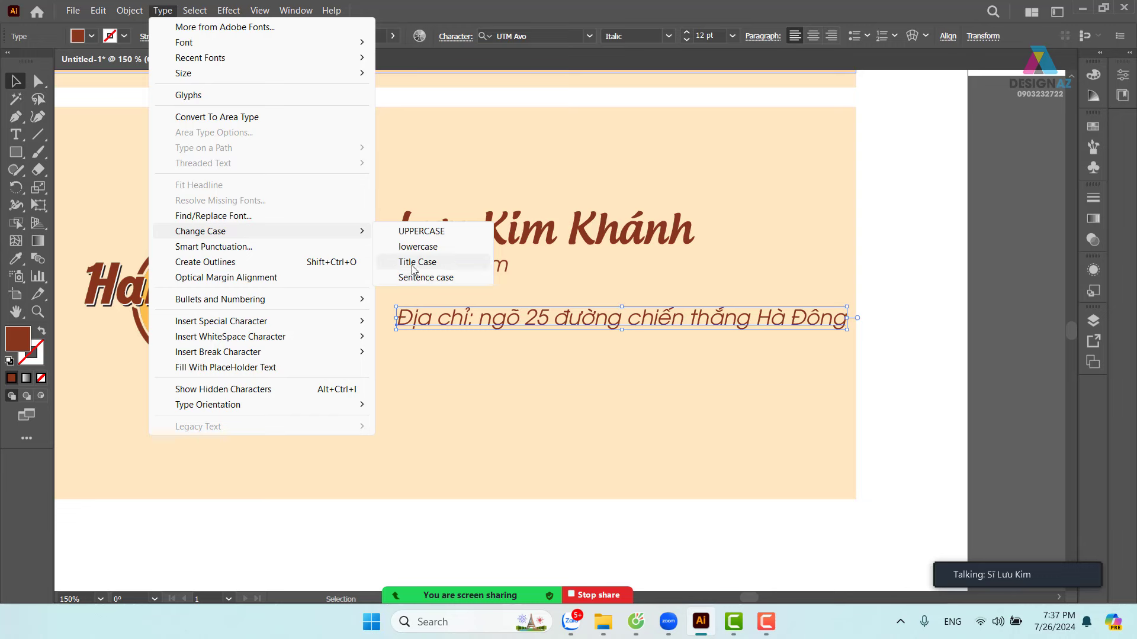
left_click(413, 263)
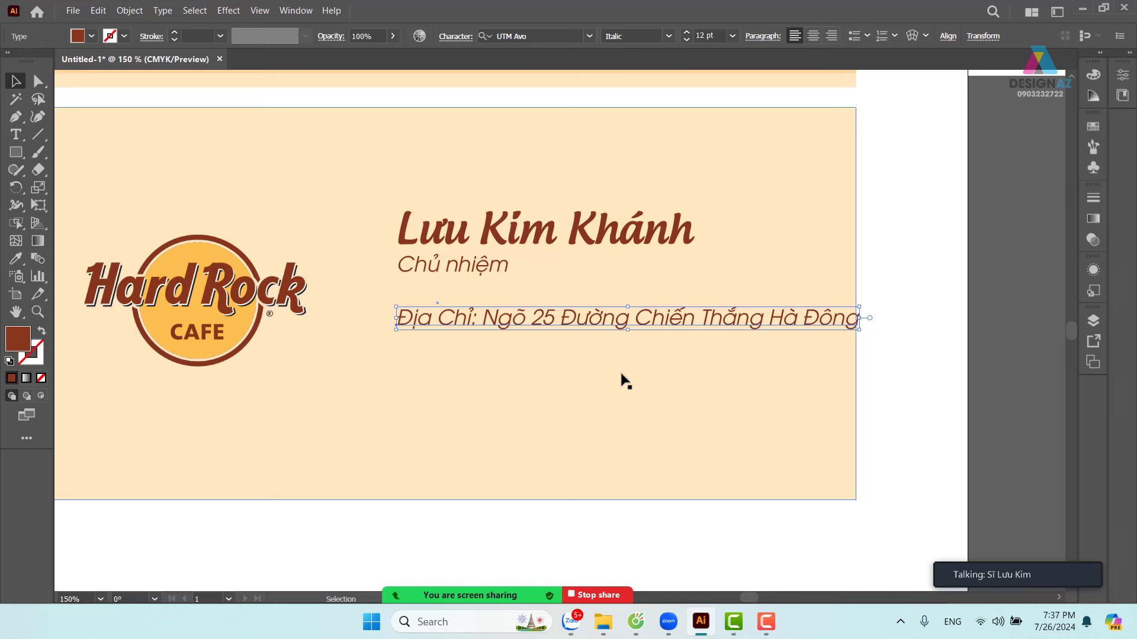
left_click(900, 301)
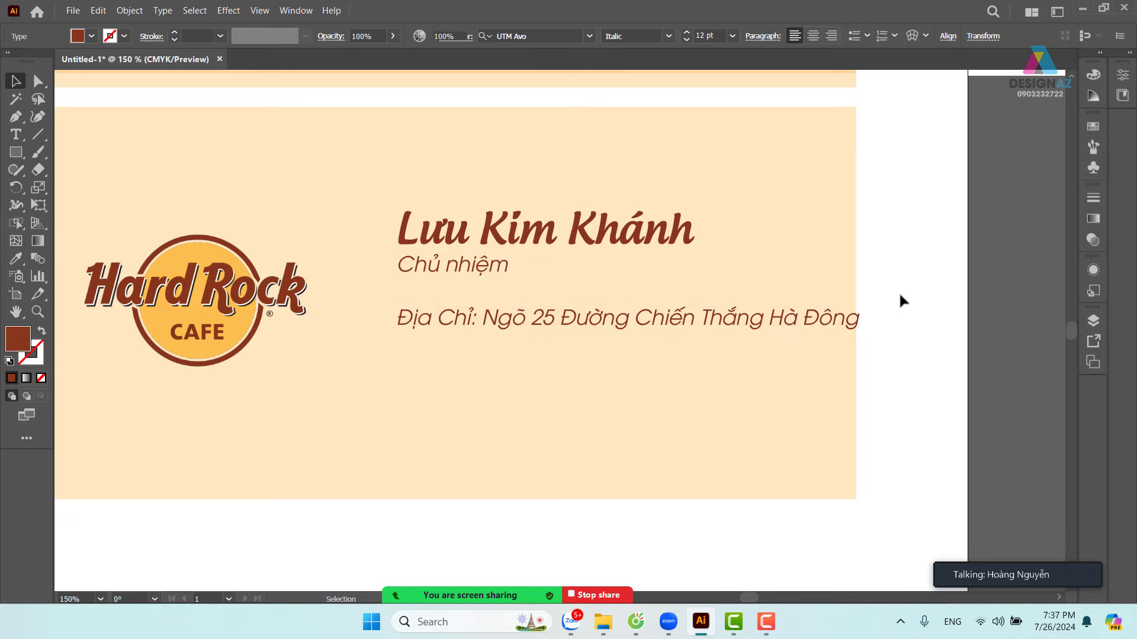
- Reduce the address line's font size from 12 pt to 9 pt
left_click(755, 322)
left_click(698, 36)
double_click(698, 35)
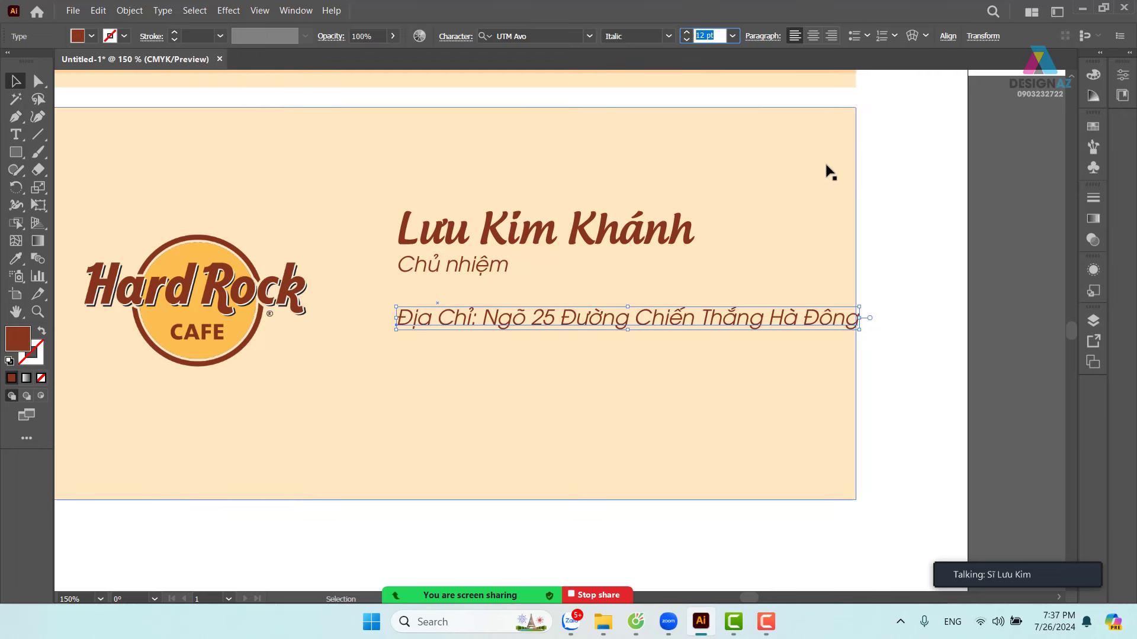
type("9")
key("Return")
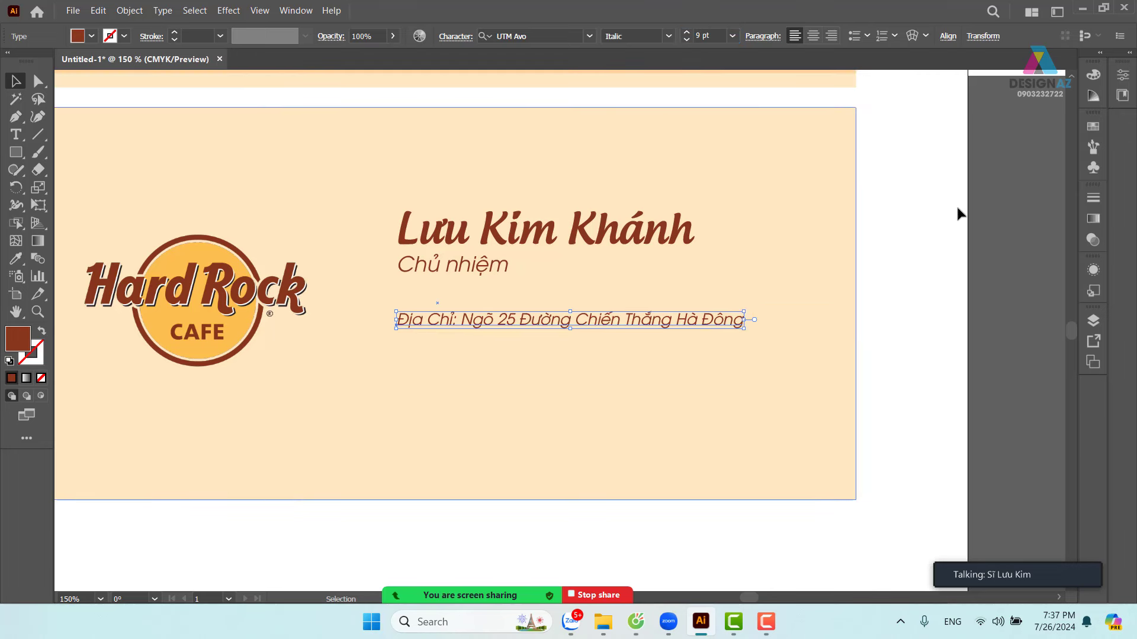
left_click(939, 268)
- Move the address line slightly up
scroll(596, 371, "up", 2)
scroll(596, 370, "left", 2)
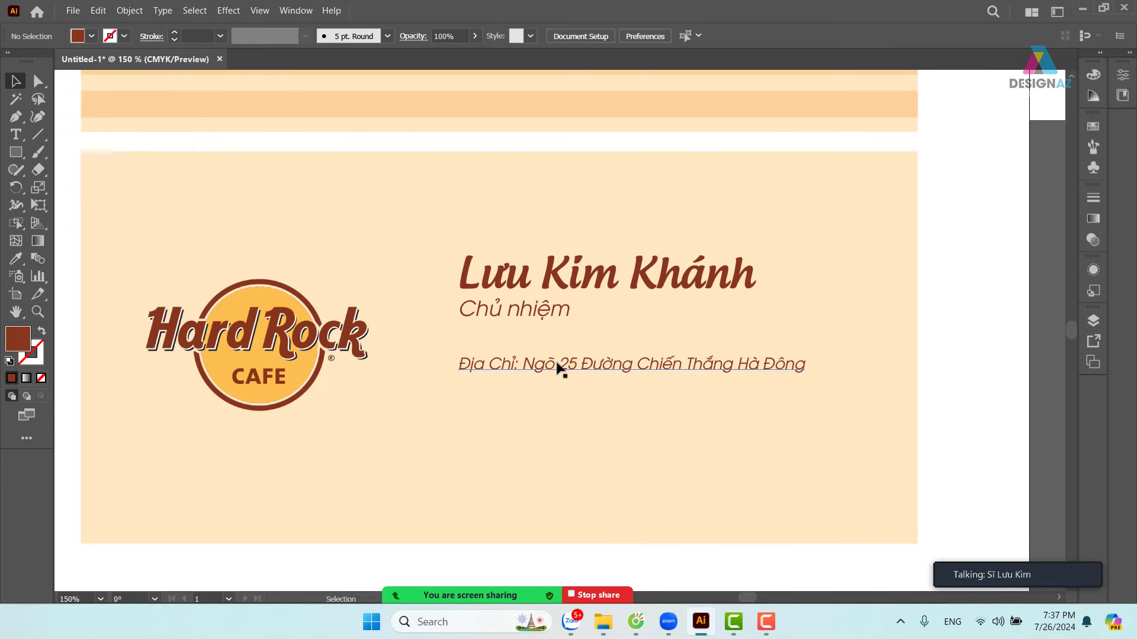
left_click_drag(558, 371, 556, 357)
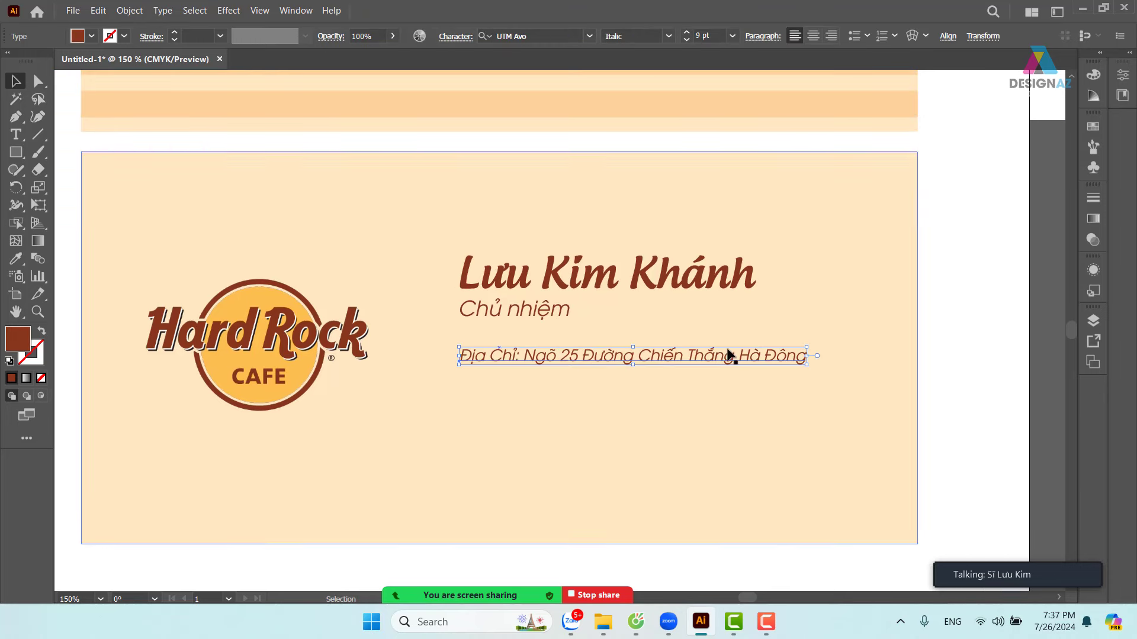
- Add the e-mail and Facebook contact lines below the address, correcting the typos
double_click(807, 356)
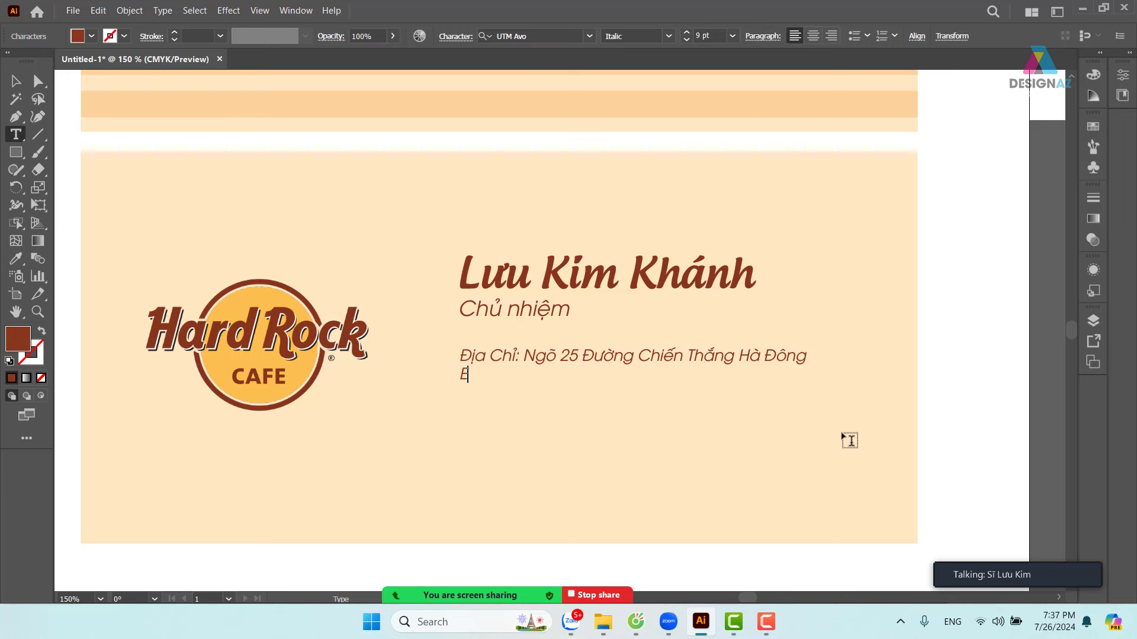
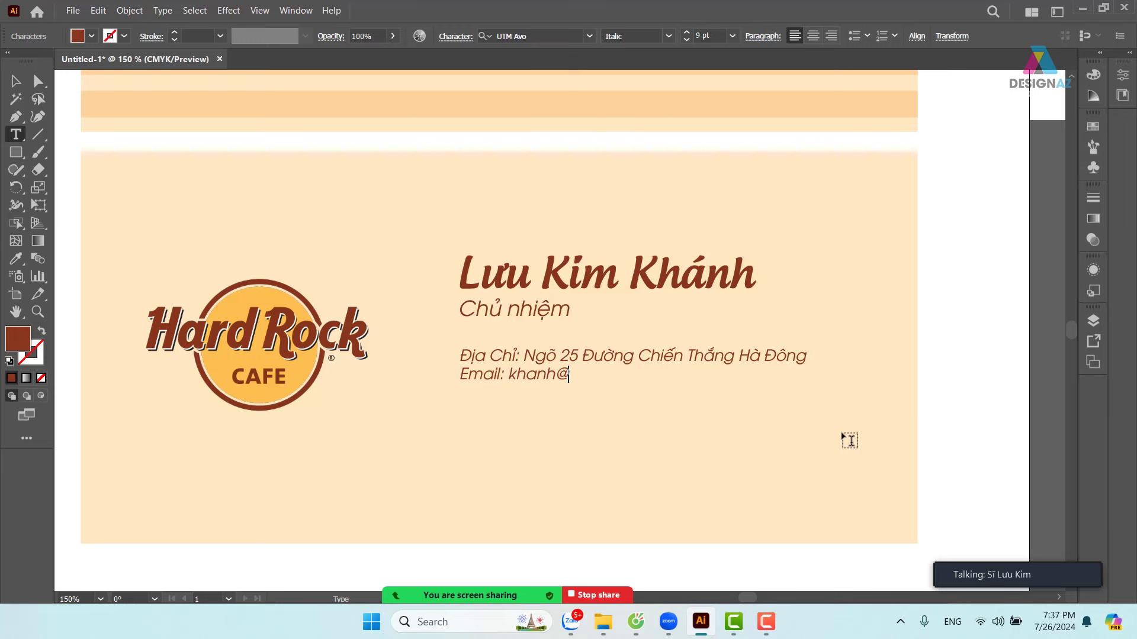
type("FB")
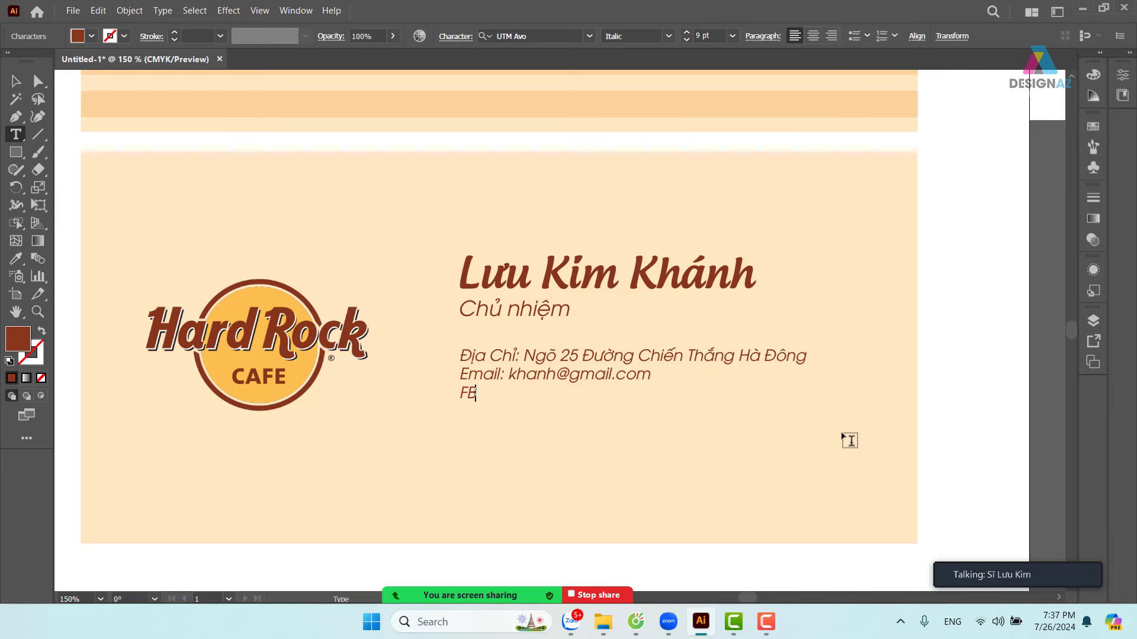
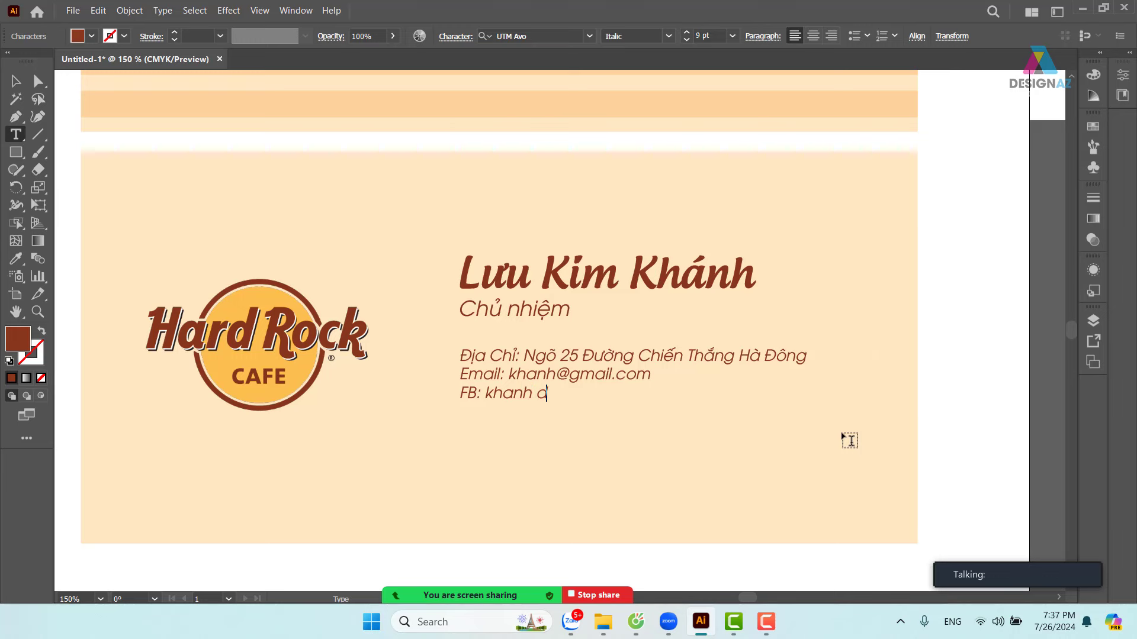
- Add a website line reading 'designaz.com' and deselect the finished contact block
key("Return")
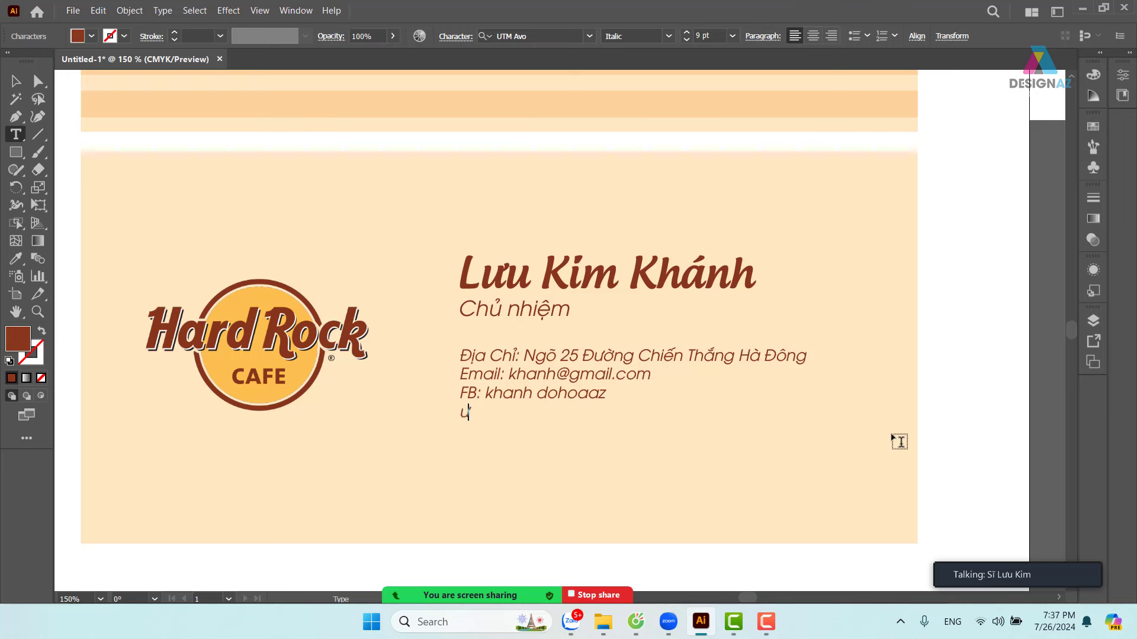
type("ebsite: des")
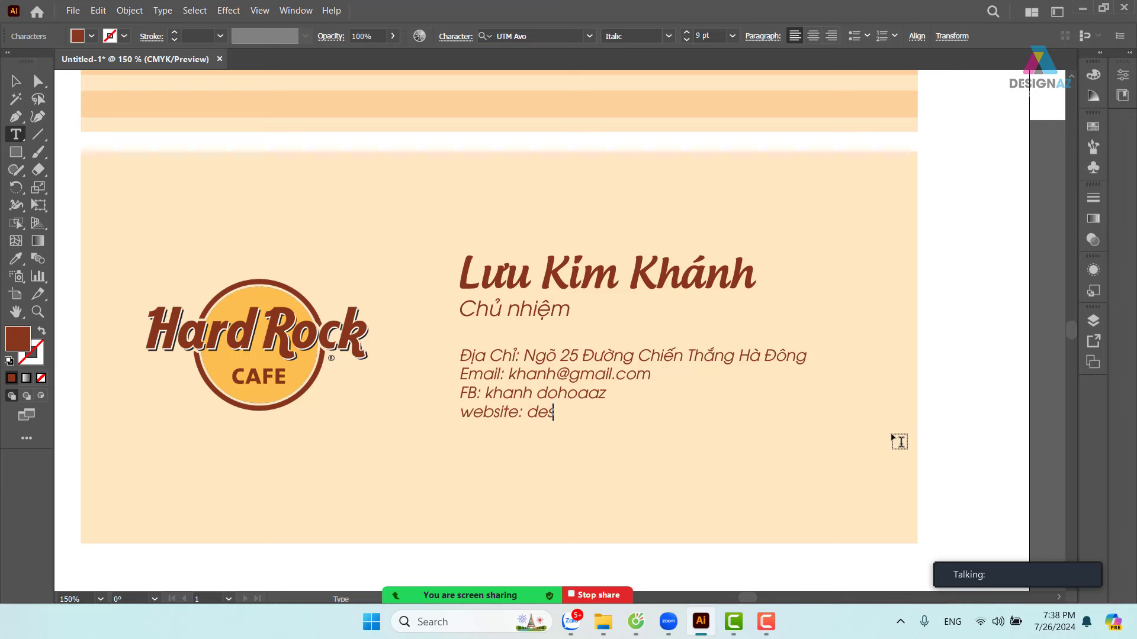
type("ignaz.co")
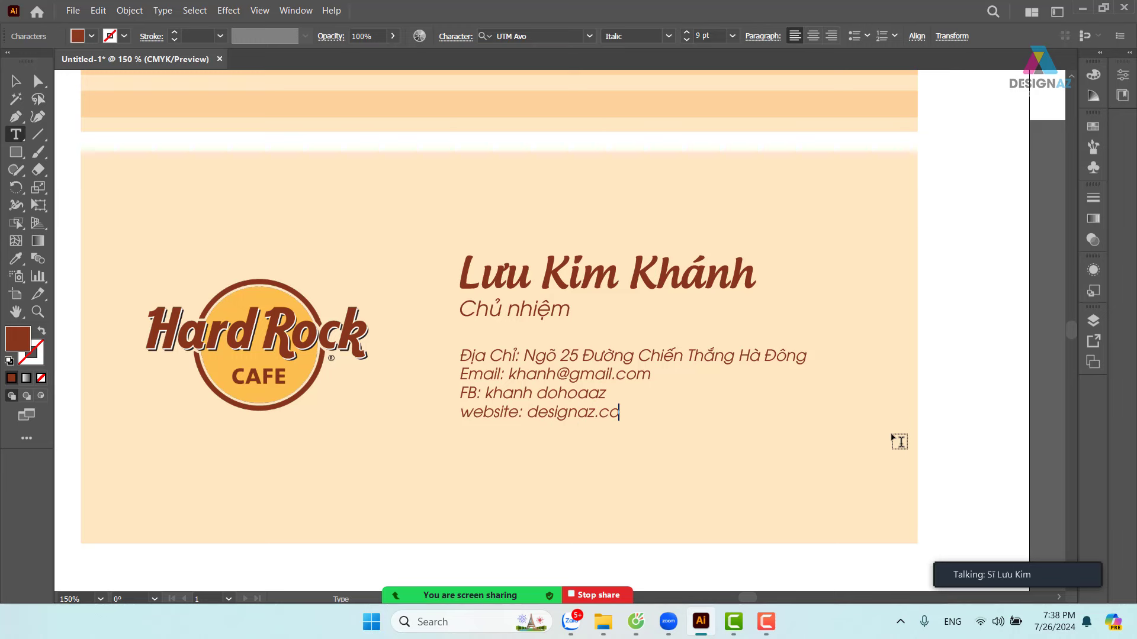
type("m")
left_click(16, 81)
left_click(973, 314)
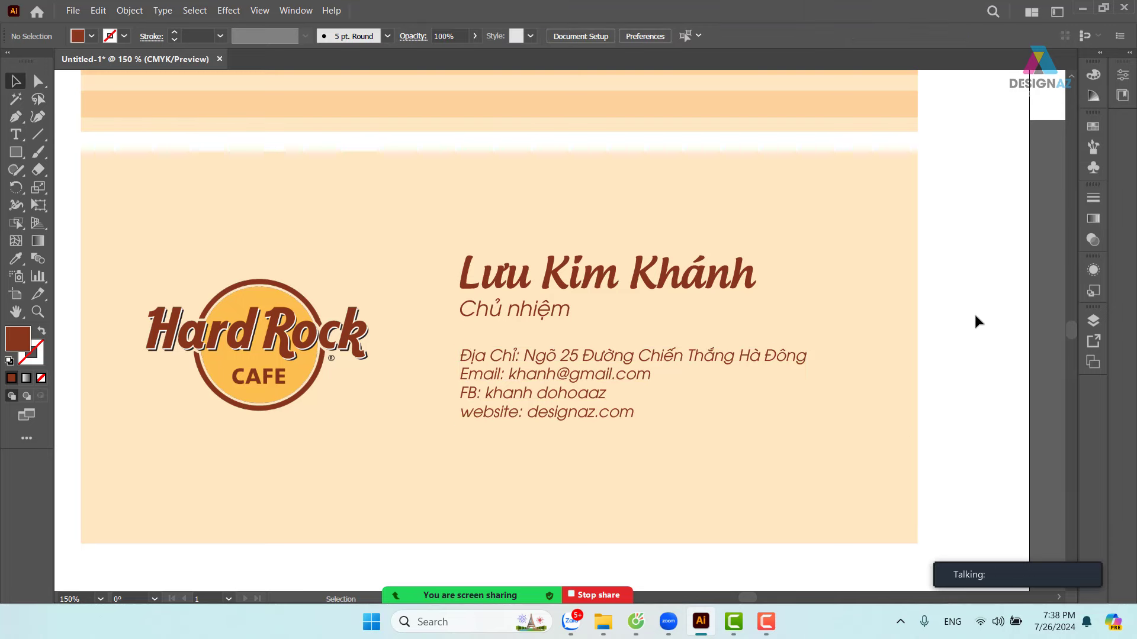
- Move the Hard Rock Cafe logo a little right, toward the contact text
left_click_drag(954, 353, 932, 363)
key("ctrl+minus")
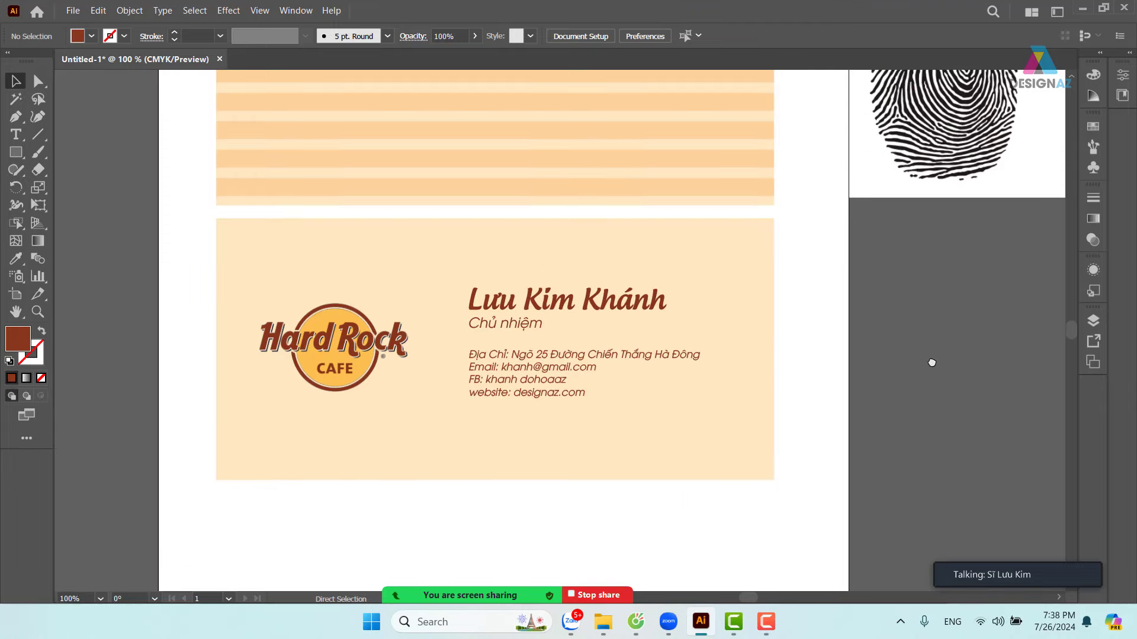
left_click_drag(821, 400, 877, 420)
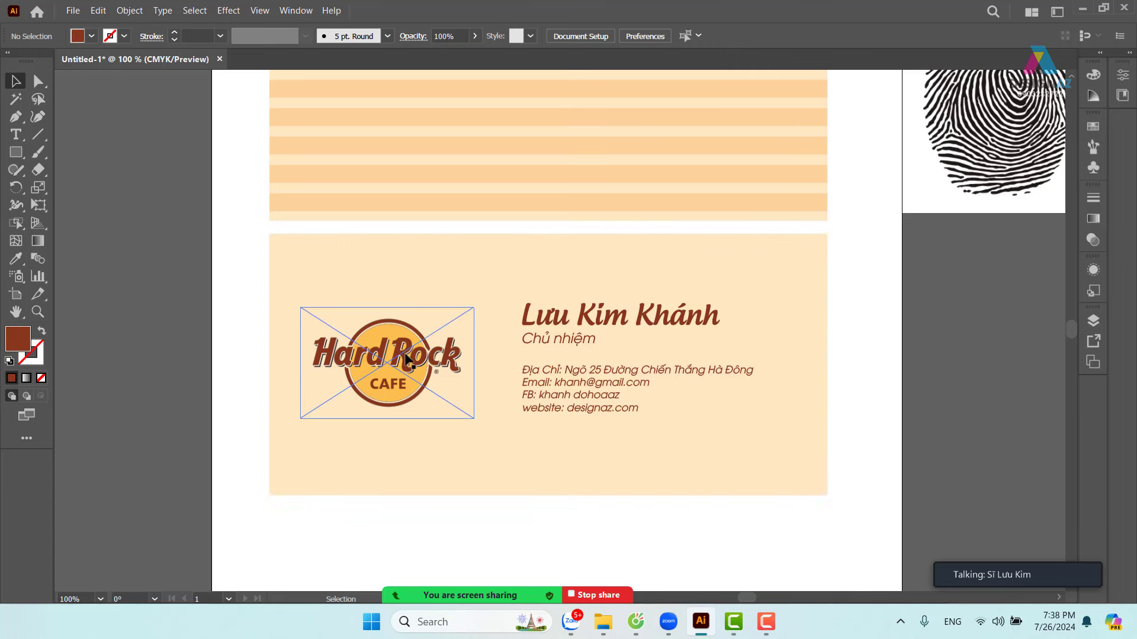
left_click_drag(408, 361, 417, 361)
left_click(921, 394)
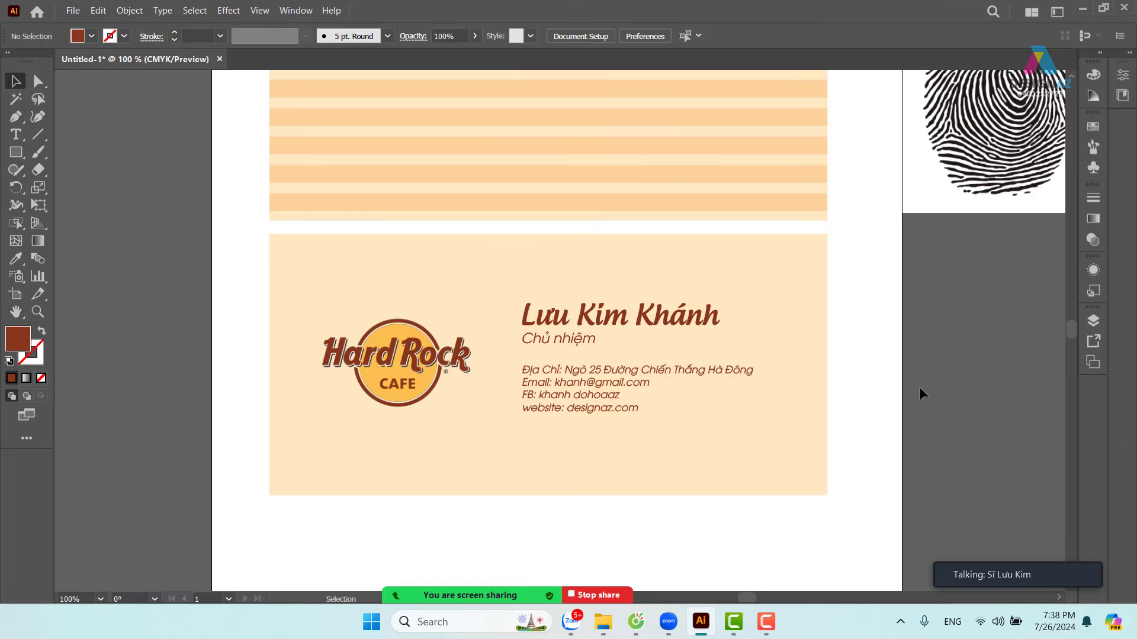
key("ctrl+plus")
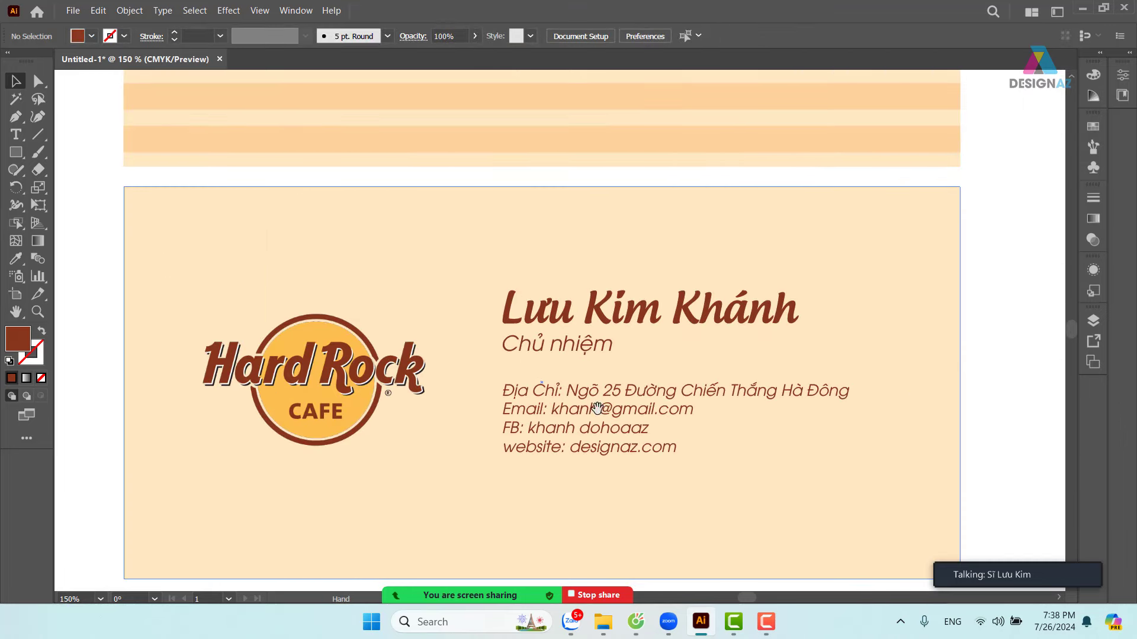
left_click_drag(592, 407, 590, 327)
key("ctrl+plus")
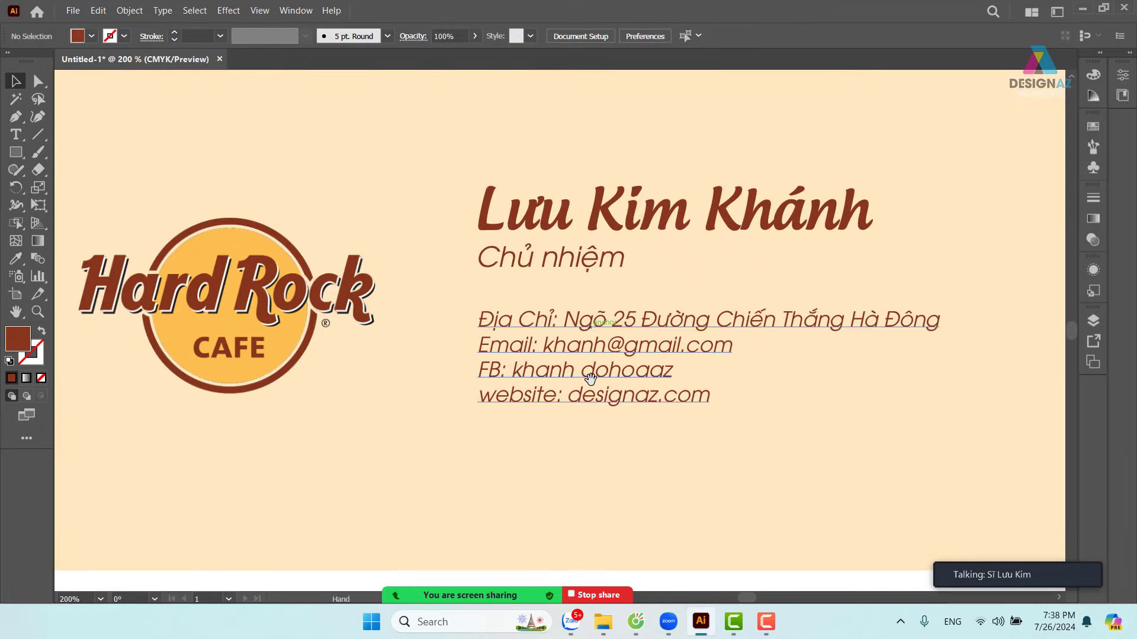
left_click_drag(559, 379, 546, 359)
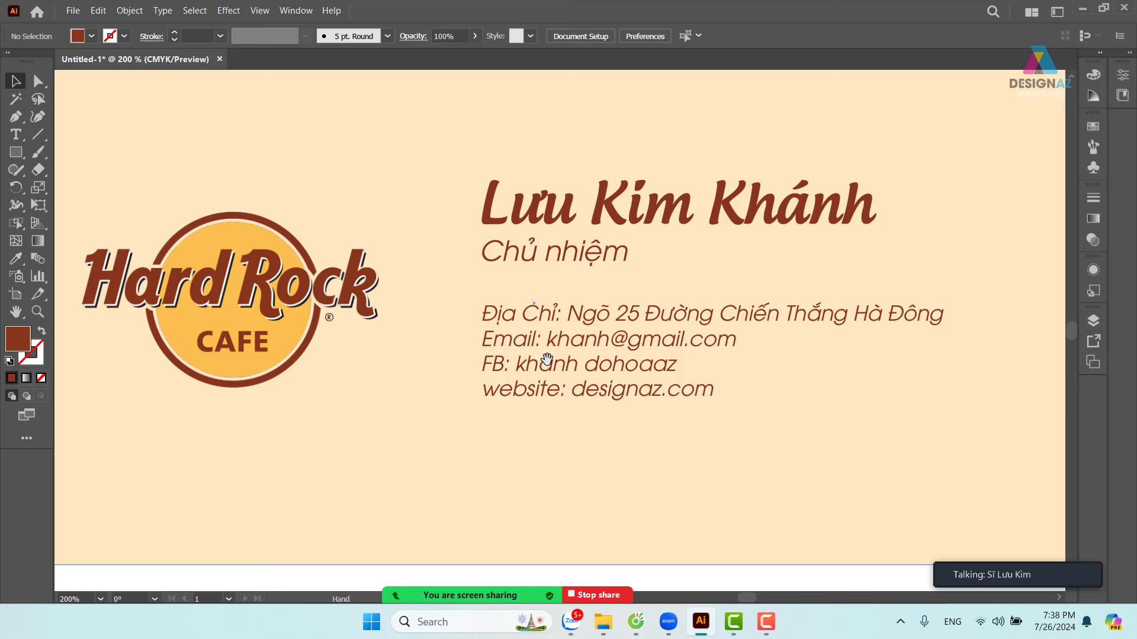
- Draw a small square bullet, shift the contact text right, and duplicate the square for all four lines
left_click(16, 152)
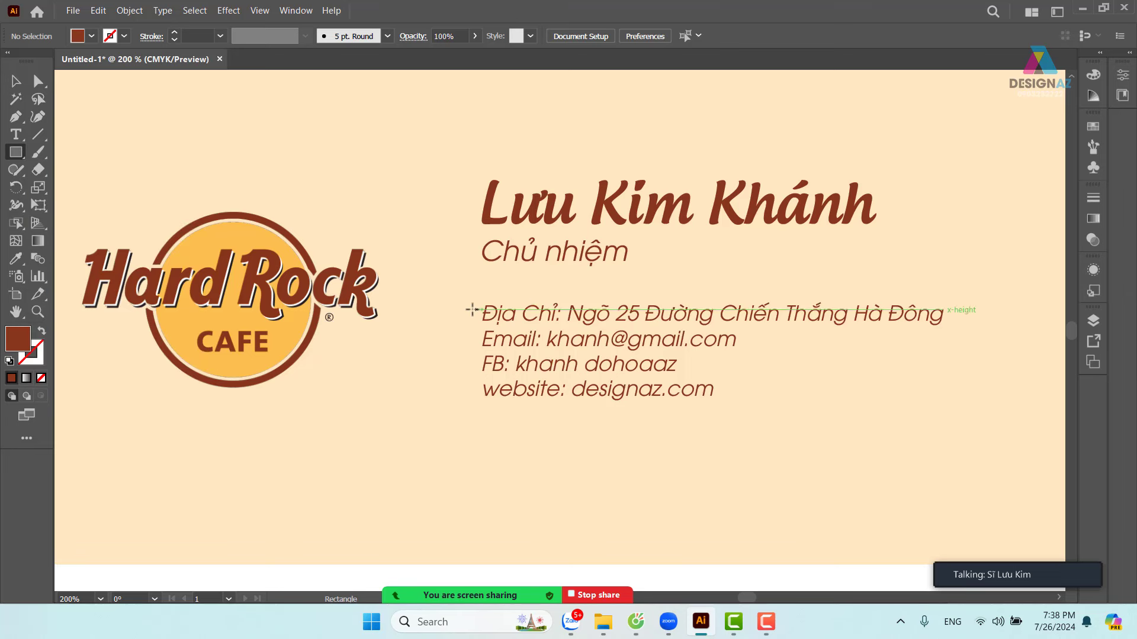
left_click_drag(470, 307, 484, 320)
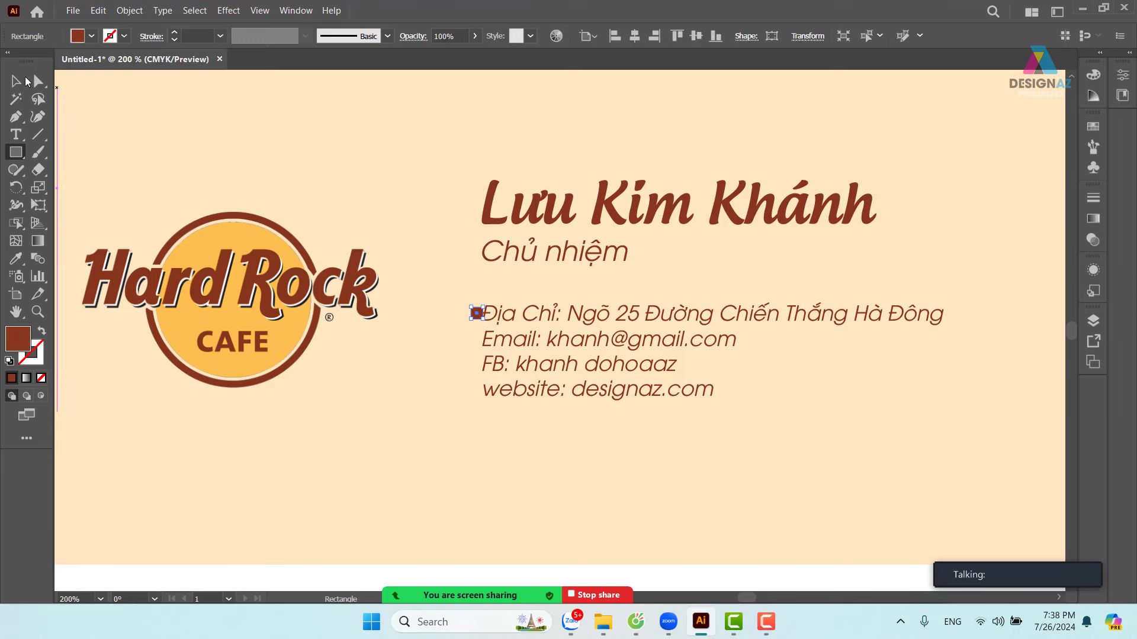
left_click(24, 82)
left_click_drag(557, 322, 577, 325)
left_click_drag(474, 315, 482, 342)
left_click(518, 305)
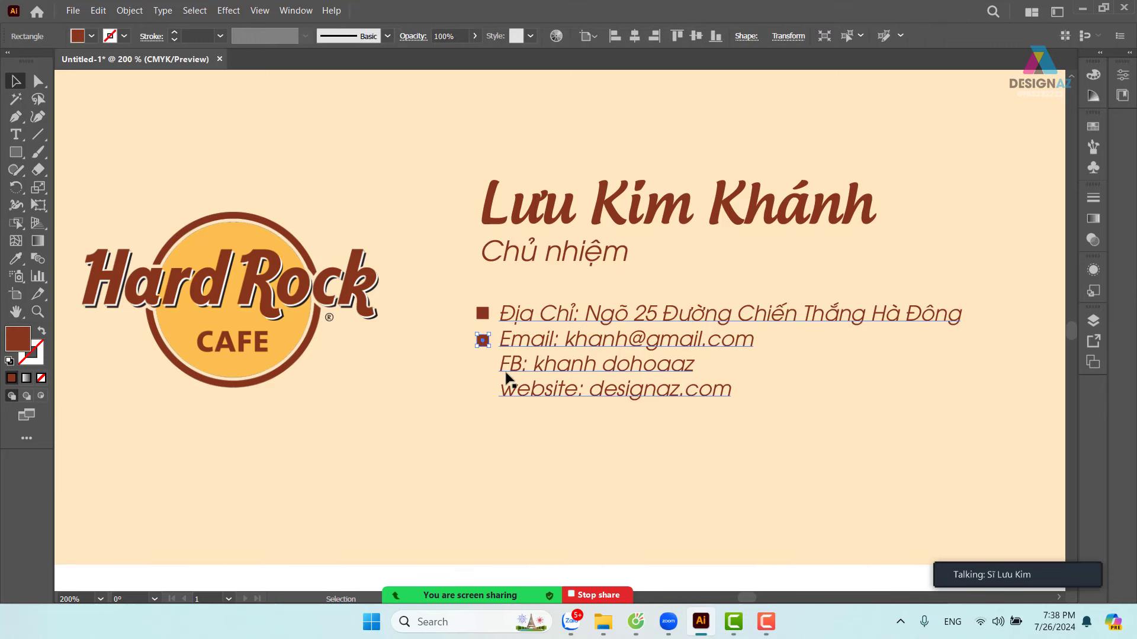
key("ctrl+d")
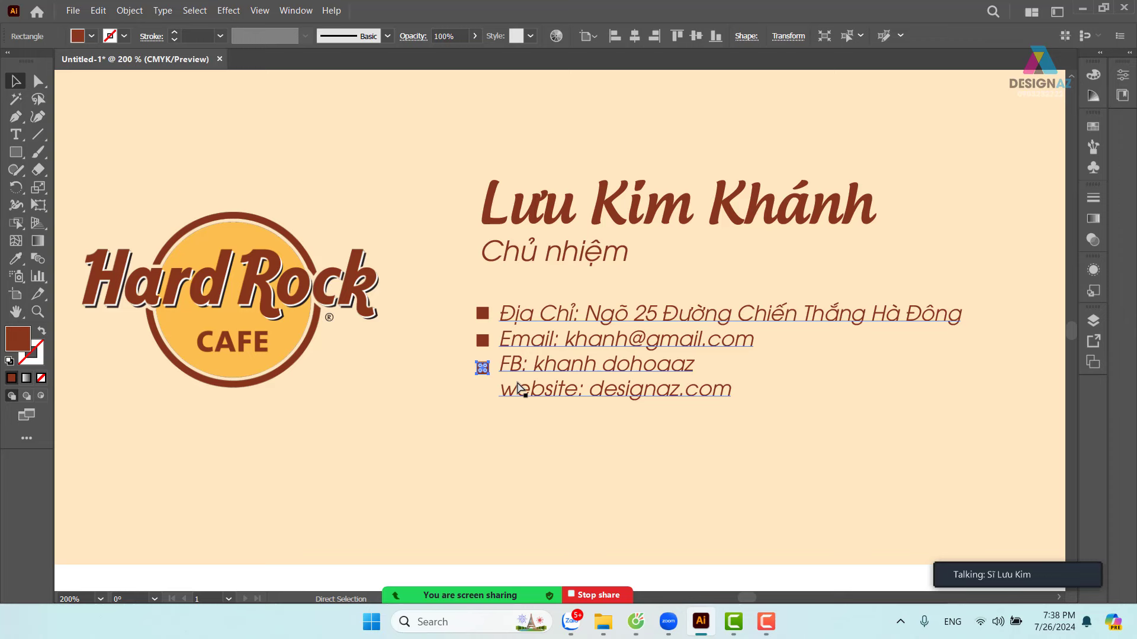
key("ctrl+d")
- Align the Email, FB and website bullet squares evenly with their text lines
left_click(601, 366)
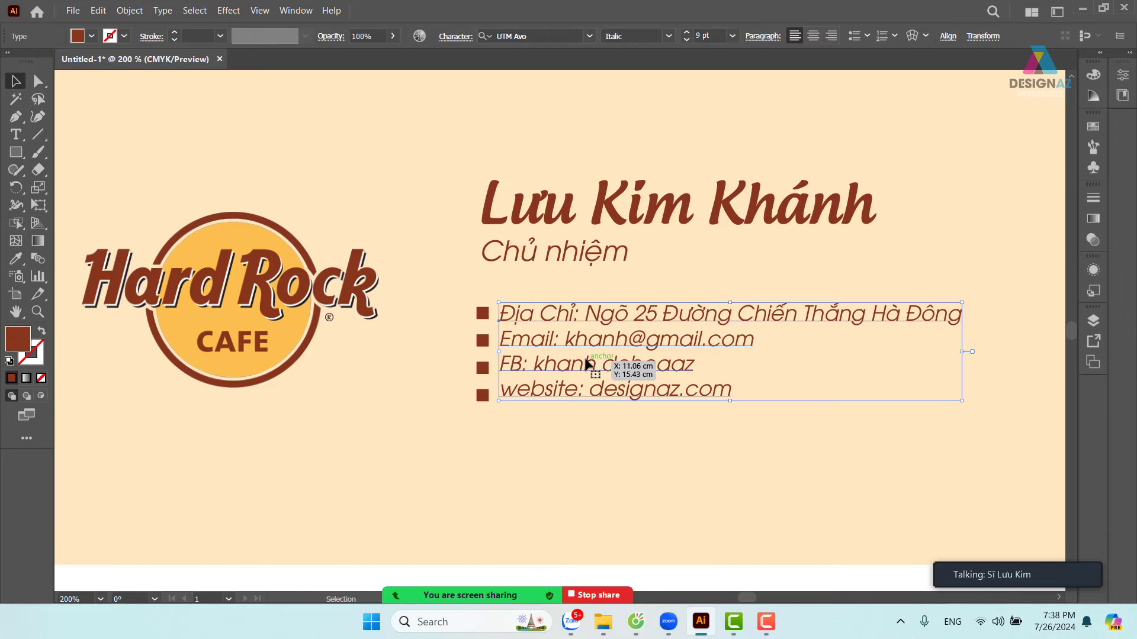
left_click(483, 340)
key("z")
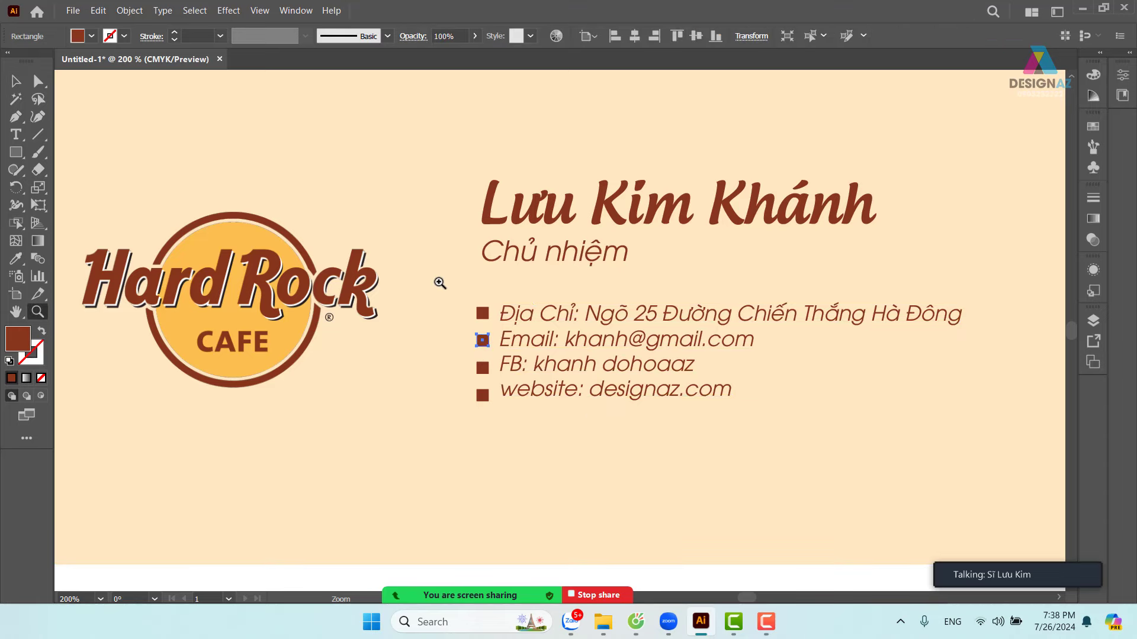
left_click_drag(440, 283, 613, 347)
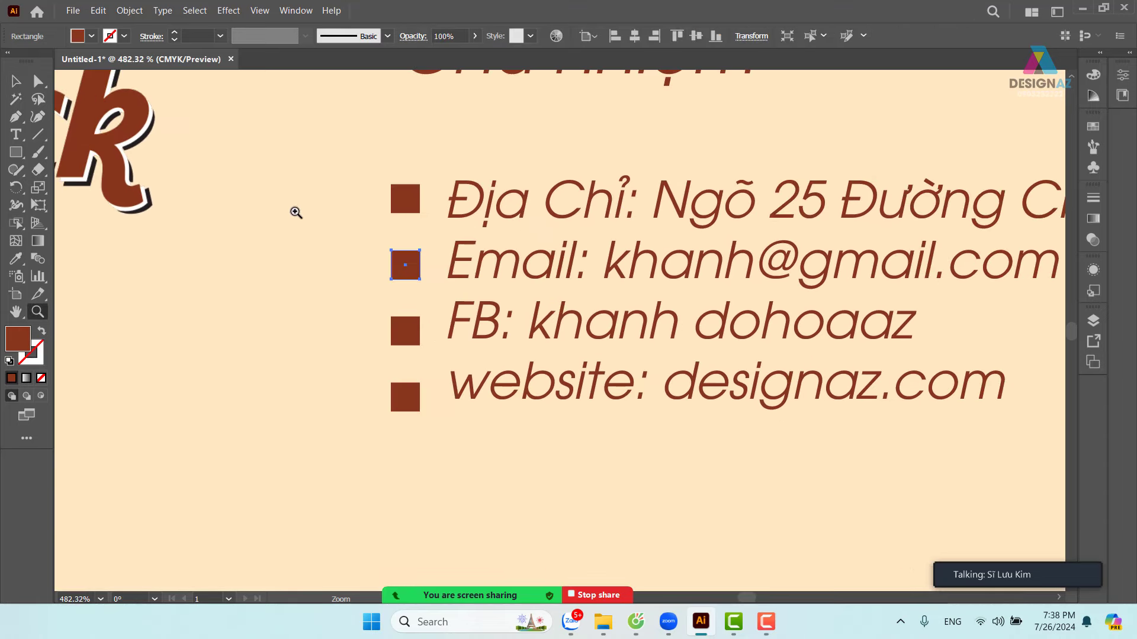
key("v")
left_click(125, 163)
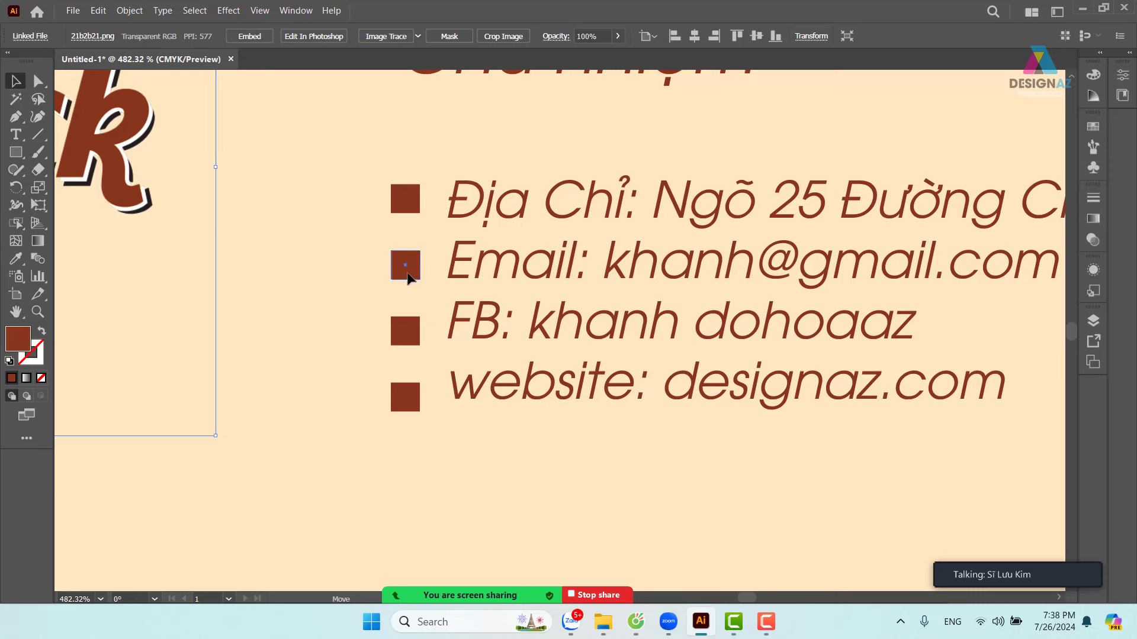
left_click_drag(409, 278, 408, 272)
left_click_drag(404, 332, 404, 321)
left_click_drag(413, 399, 414, 383)
left_click(598, 427)
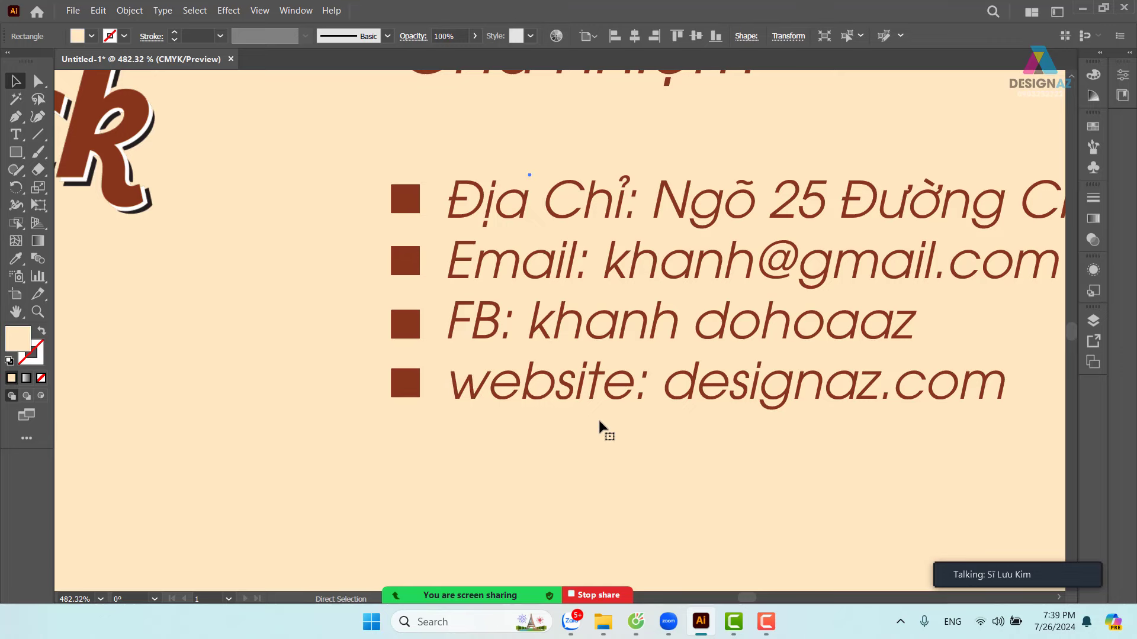
scroll(599, 422, "down", 4)
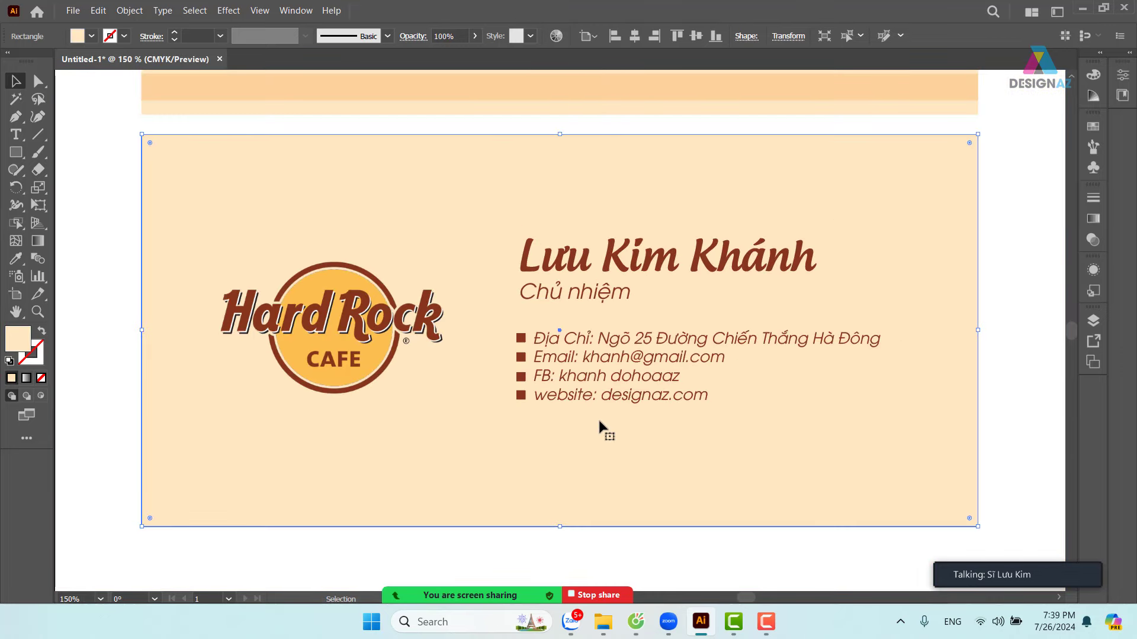
- Nudge the name and 'Chủ nhiệm' title slightly left to line up with the contacts
left_click(574, 294)
left_click(618, 263, "shift")
left_click_drag(629, 270, 631, 273)
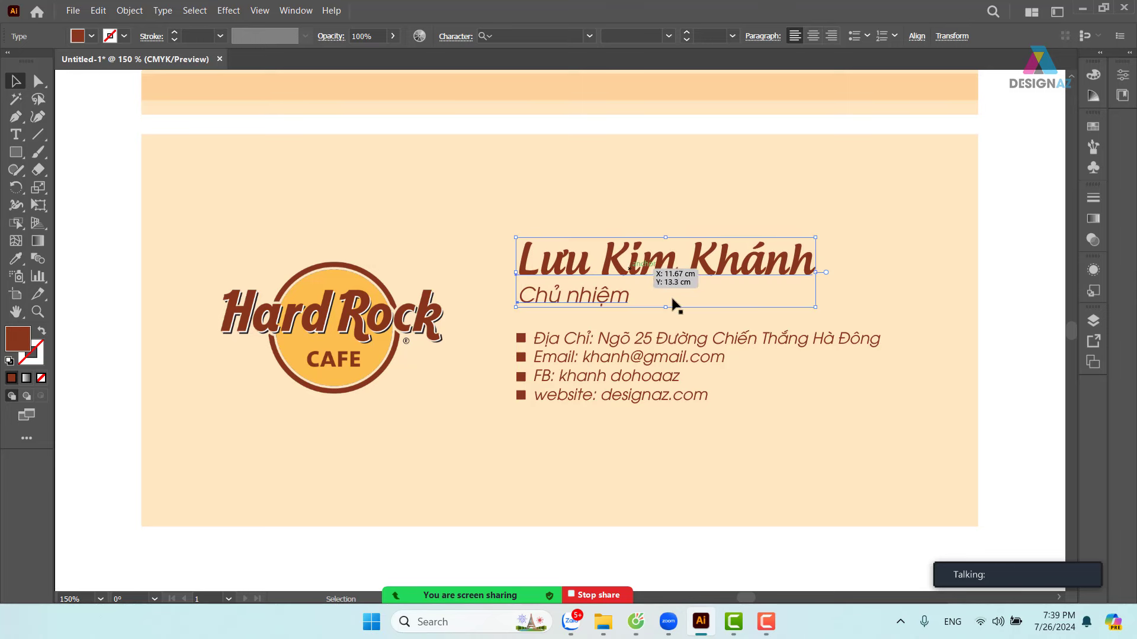
left_click(954, 358)
left_click_drag(954, 357, 871, 348)
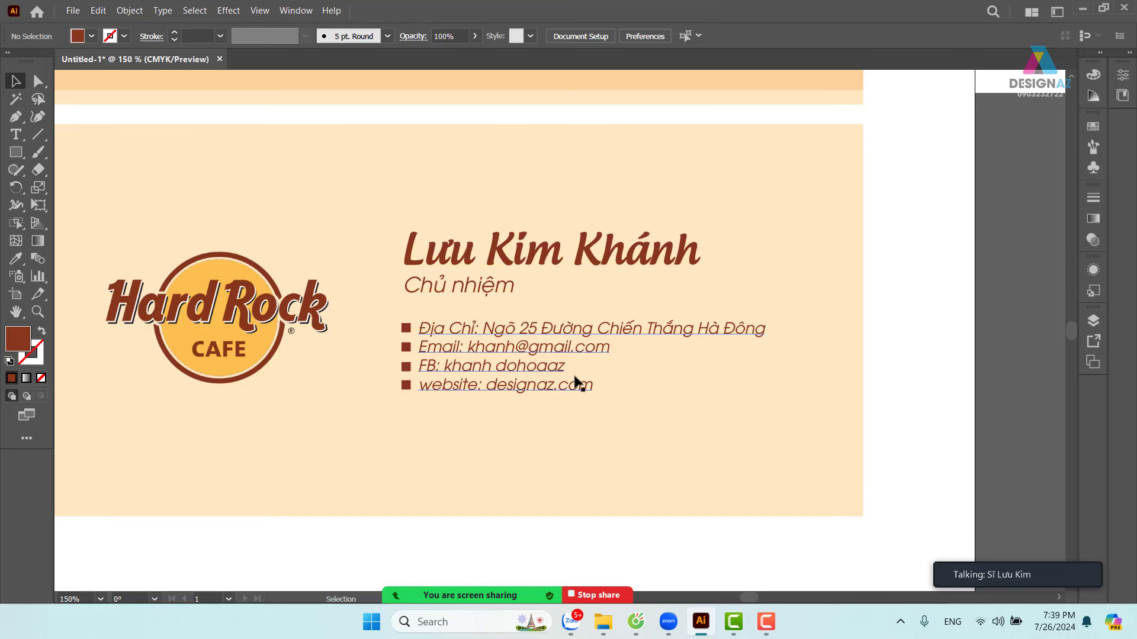
left_click_drag(717, 362, 802, 355)
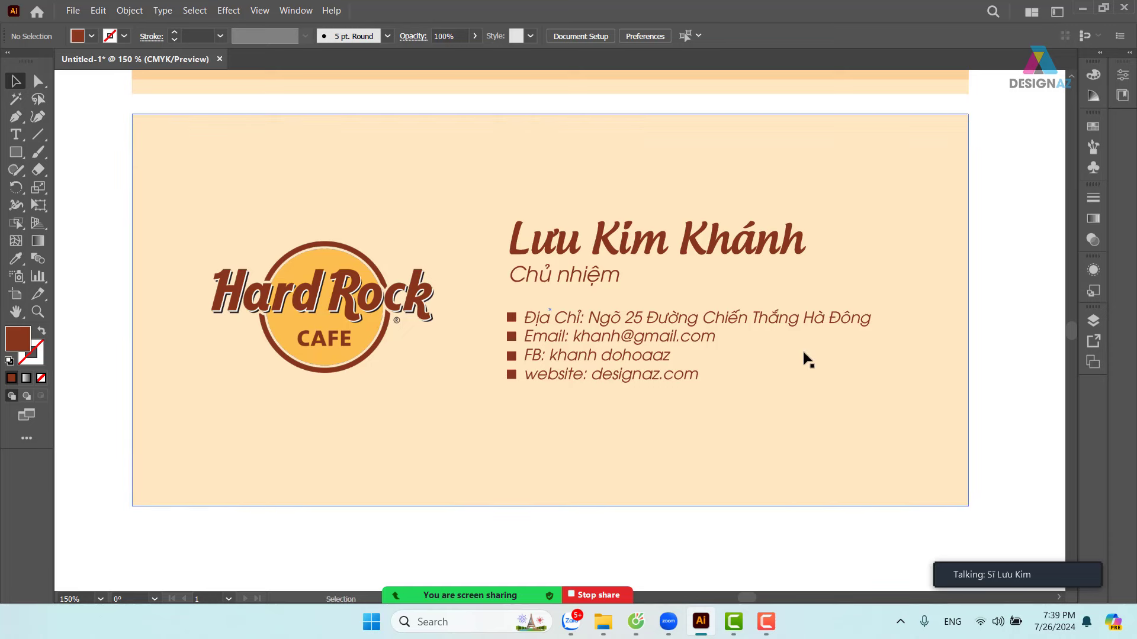
key("ctrl+1")
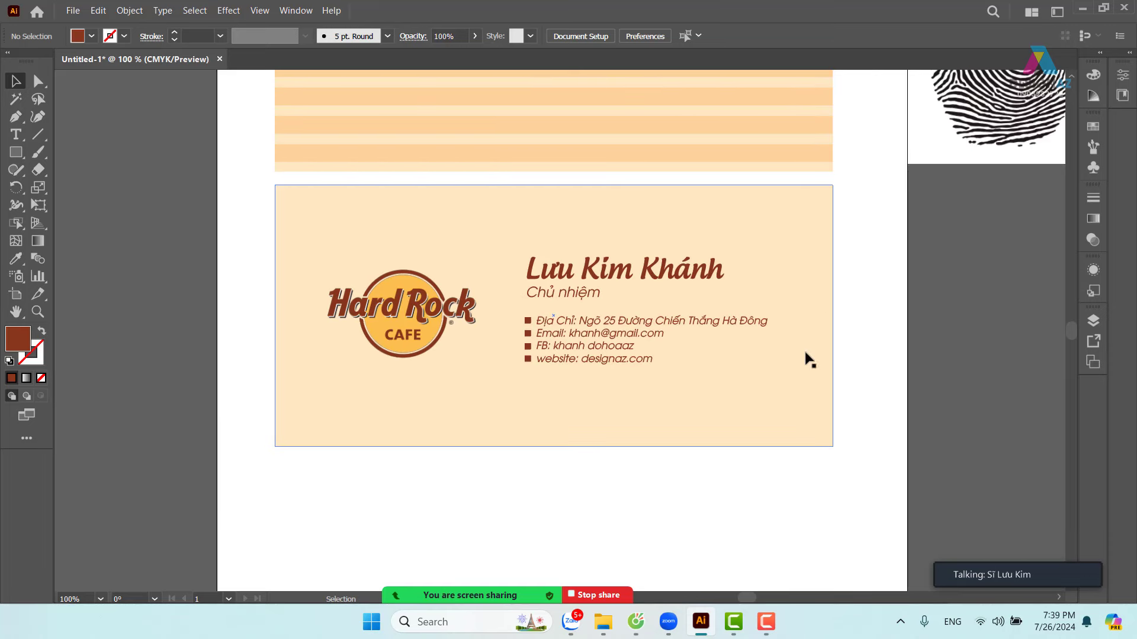
scroll(728, 363, "left", 1)
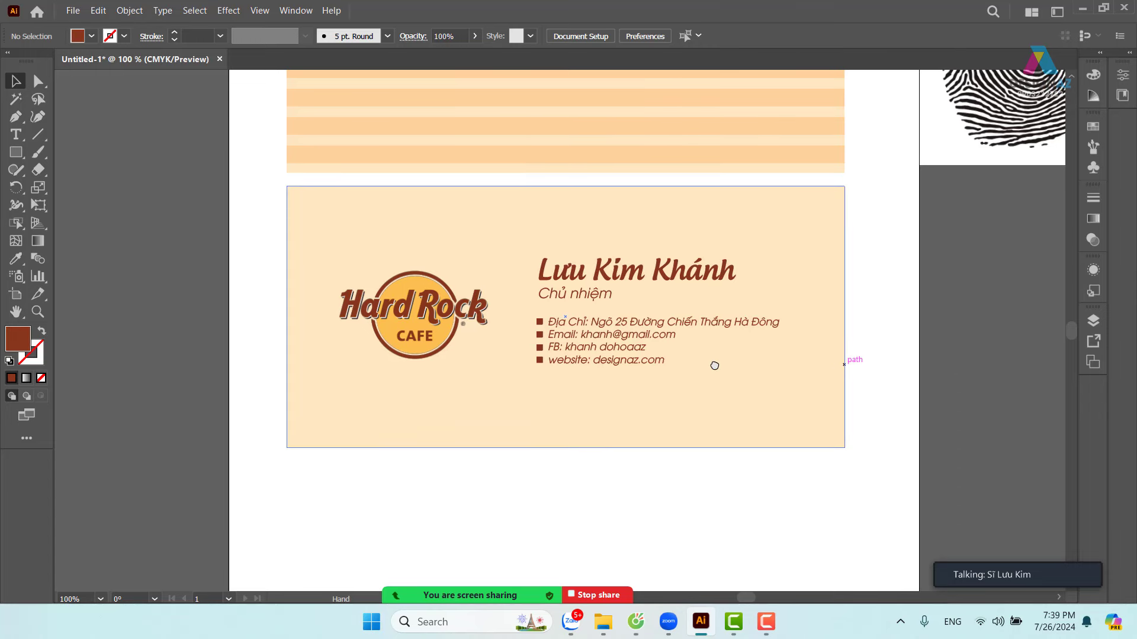
- Zoom in on the logo and contact lines and select the cream background rectangle
left_click(662, 324)
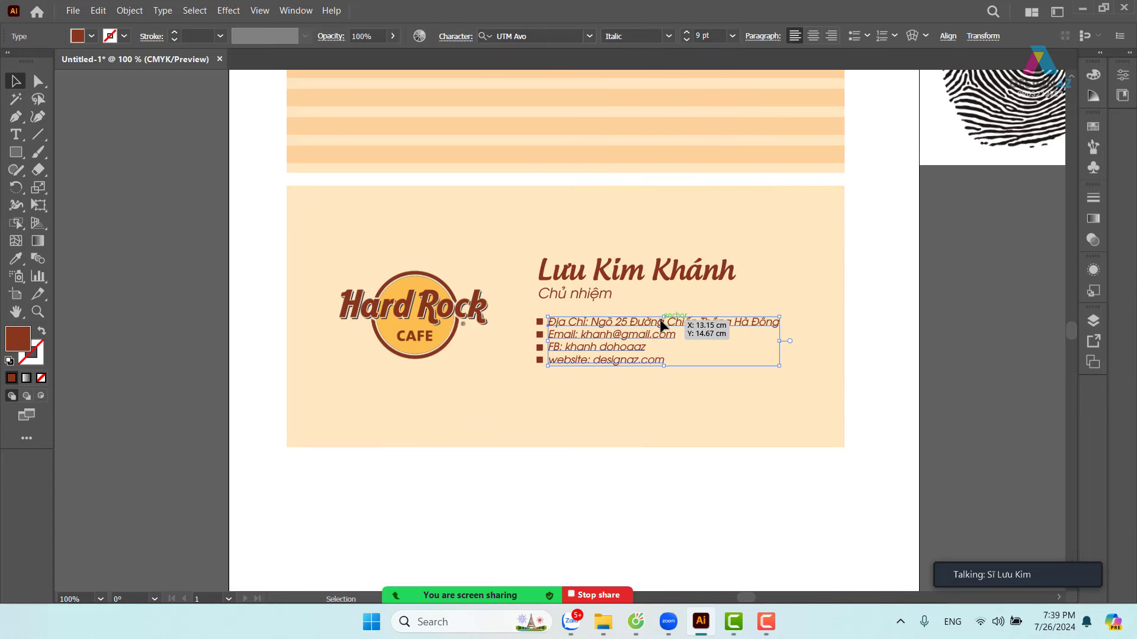
left_click(848, 347)
key("z")
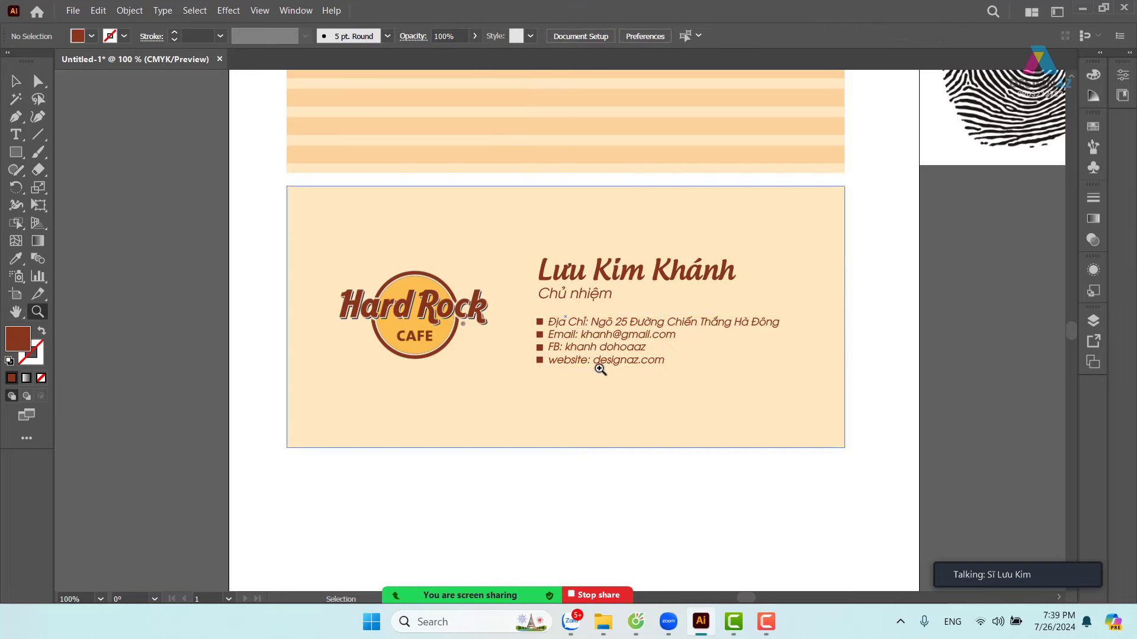
left_click_drag(472, 297, 551, 336)
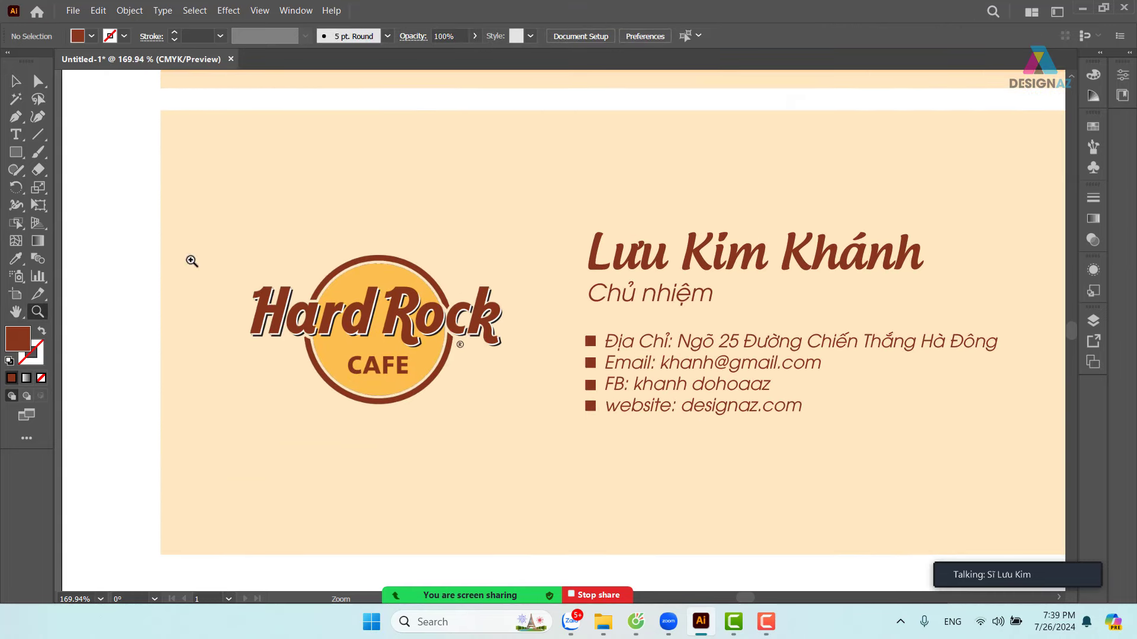
left_click(25, 87)
scroll(685, 393, "down", 3)
scroll(685, 393, "right", 2)
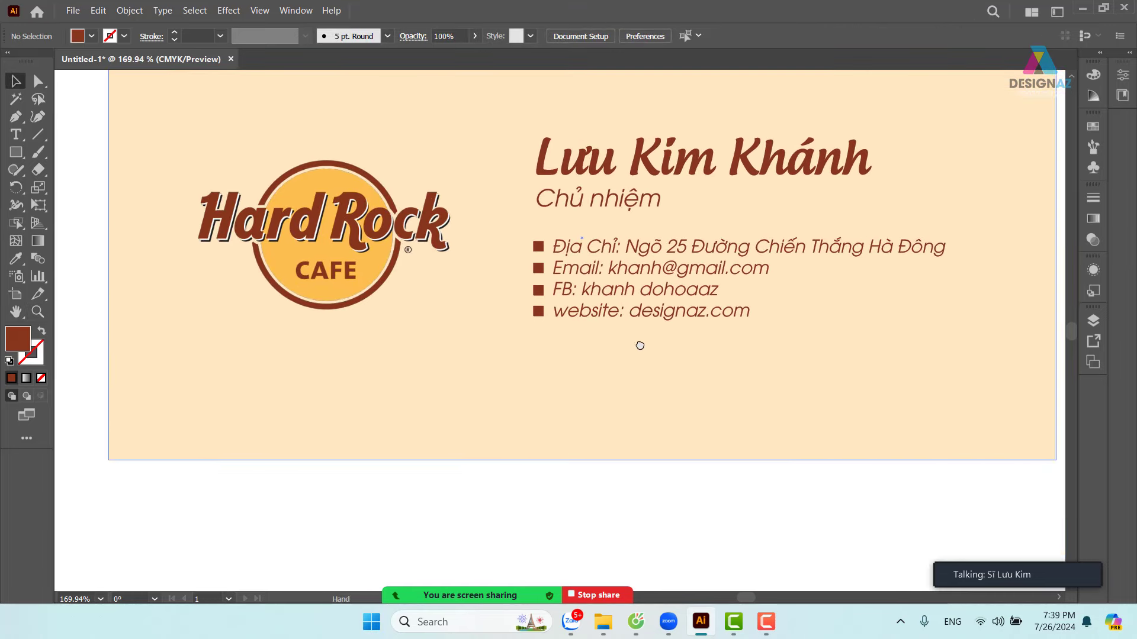
left_click(659, 409)
scroll(659, 409, "up", 3)
scroll(659, 409, "right", 1)
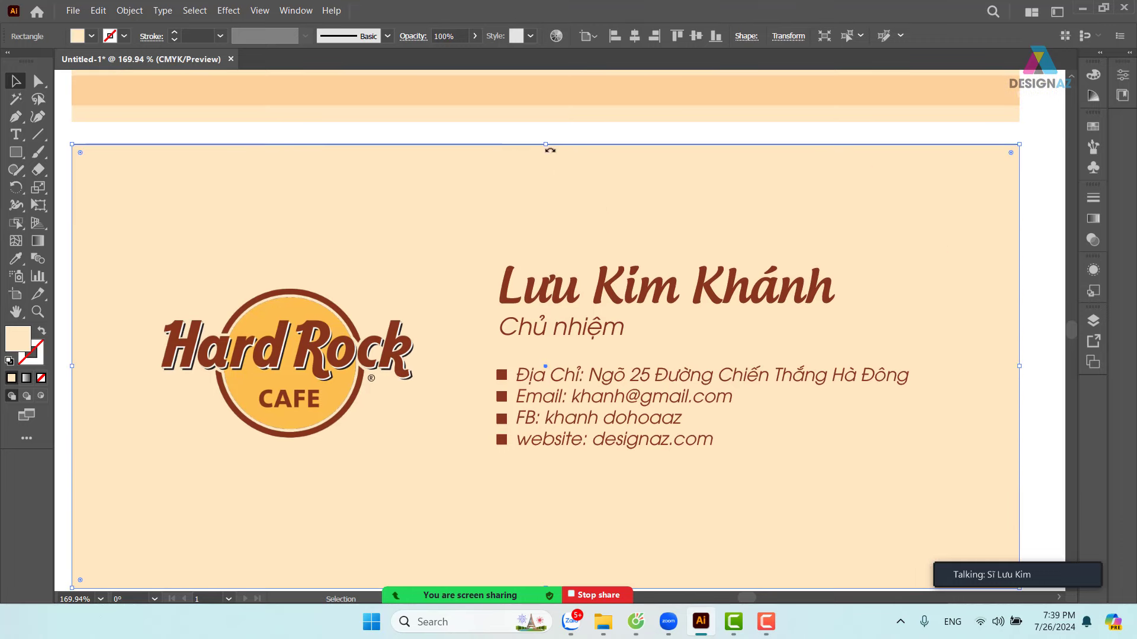
- Squash the cream rectangle into a thin strip along the card's bottom edge
left_click_drag(548, 144, 562, 575)
left_click_drag(621, 509, 675, 373)
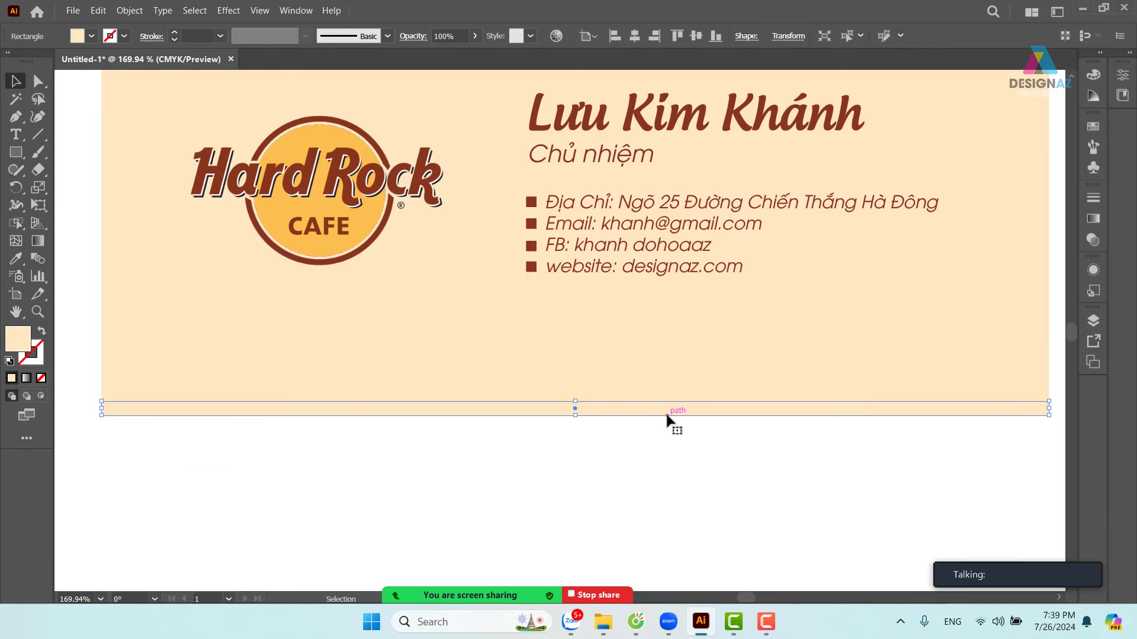
left_click_drag(649, 427, 645, 455)
left_click(625, 457)
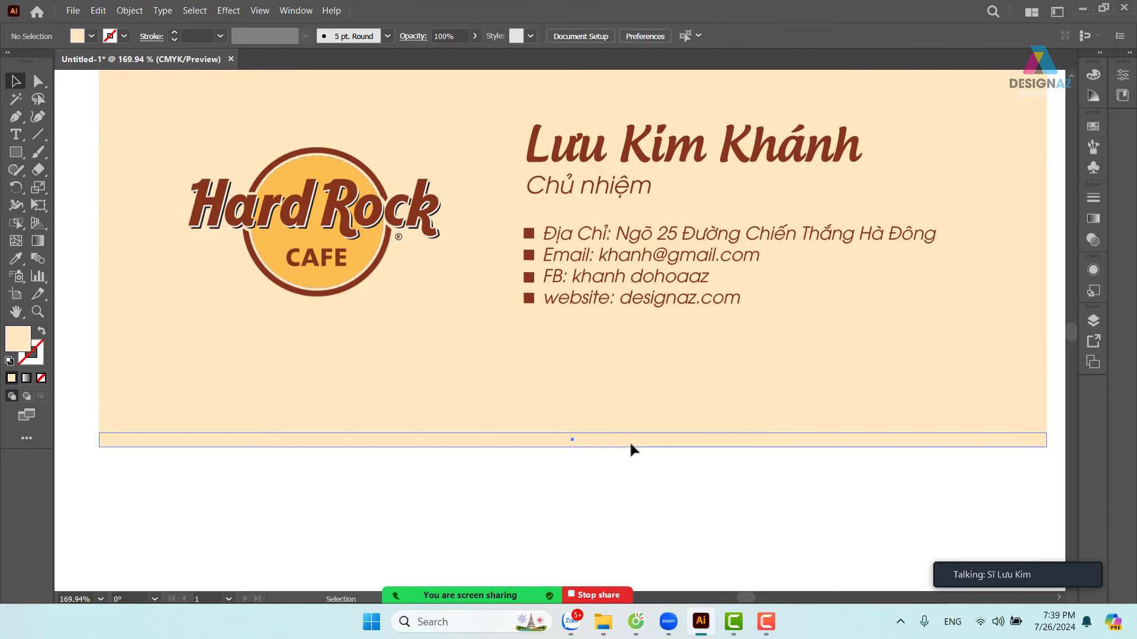
left_click(629, 442)
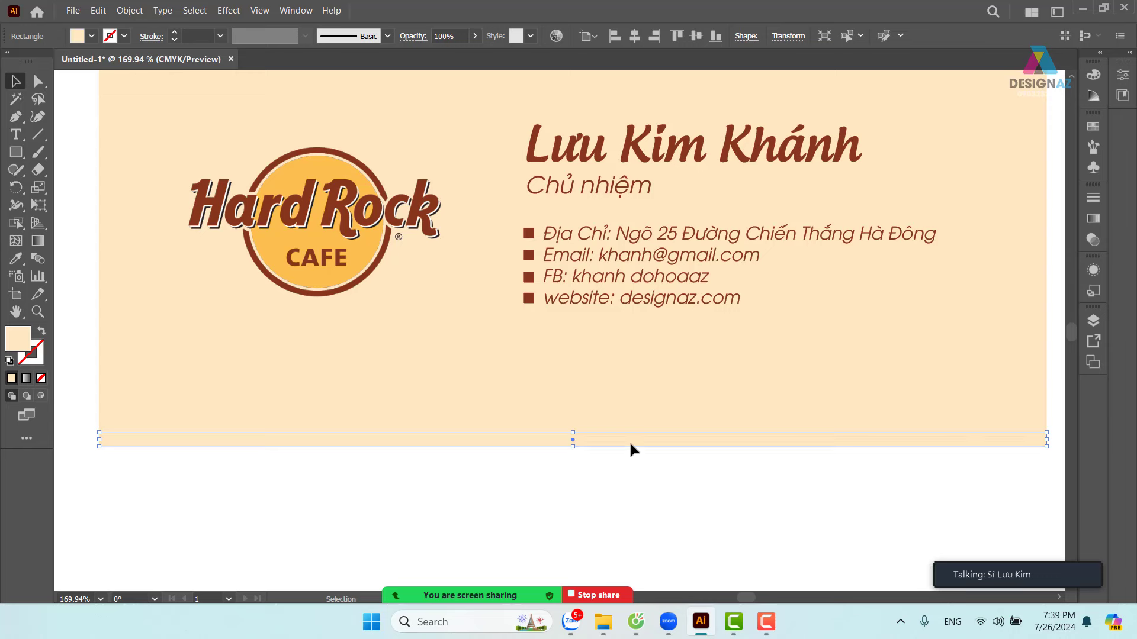
- Fill the bottom strip with the logo's orange and view the whole card at 100%
key("i")
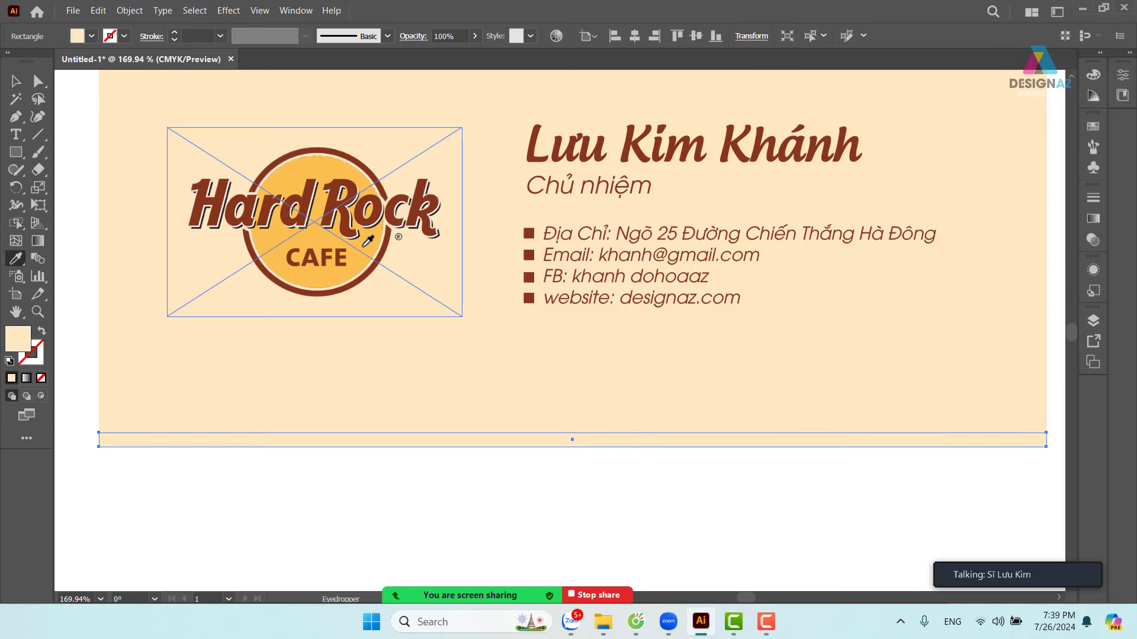
left_click(368, 241)
key("v")
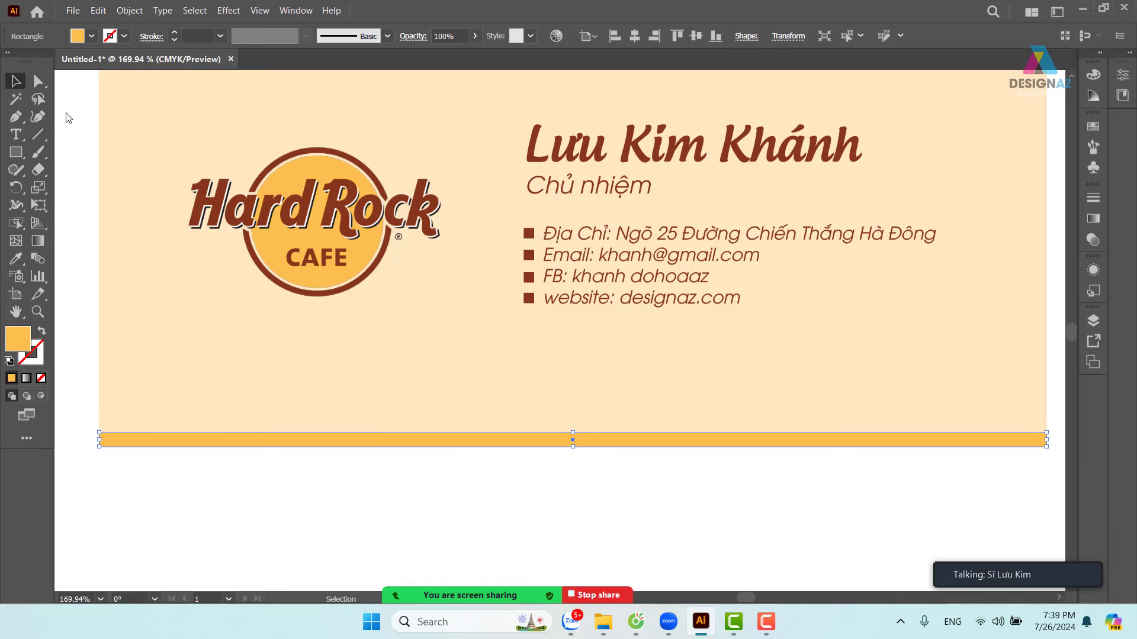
left_click(505, 484)
key("ctrl+1")
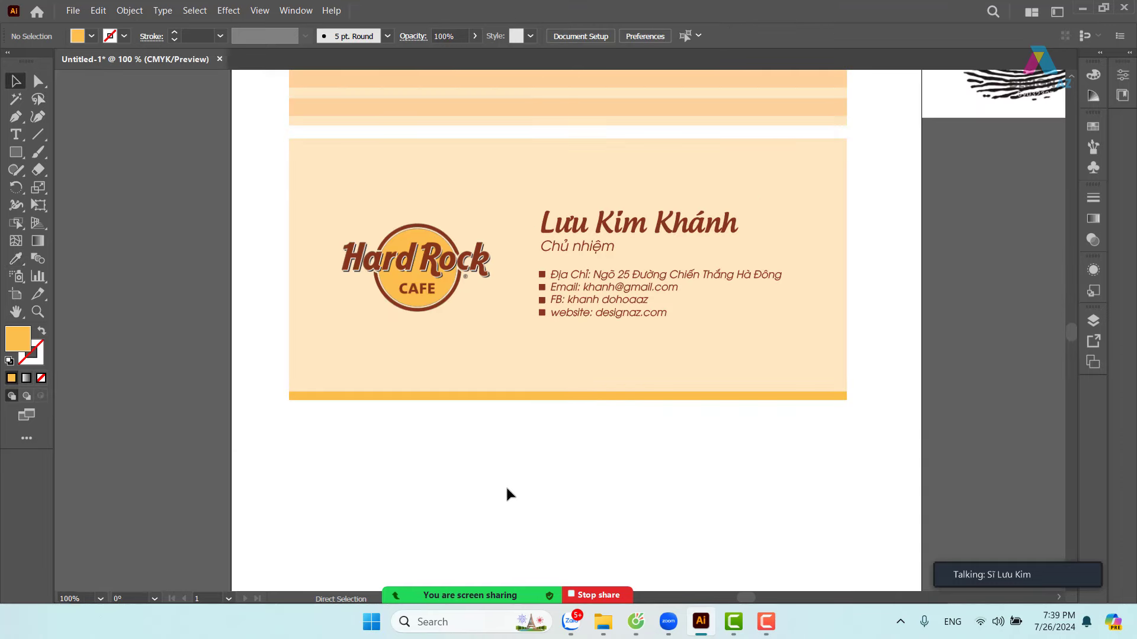
scroll(544, 481, "up", 1)
scroll(544, 481, "right", 2)
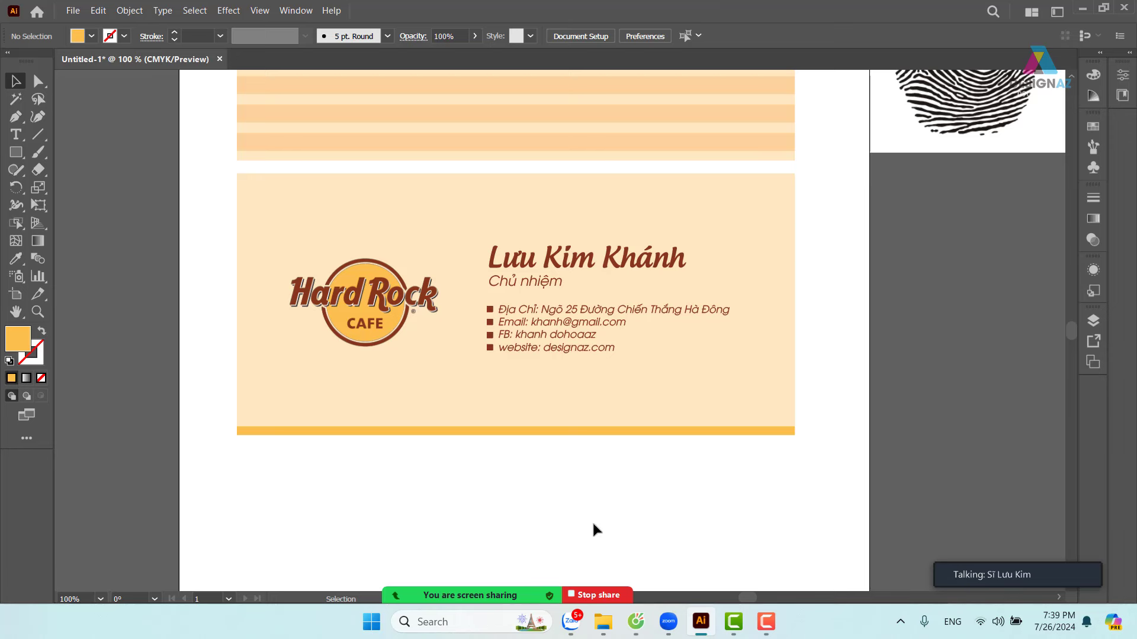
- Shrink the front card's background to a thin left-edge strip in the top card's stripe colour
left_click(437, 229)
key("a")
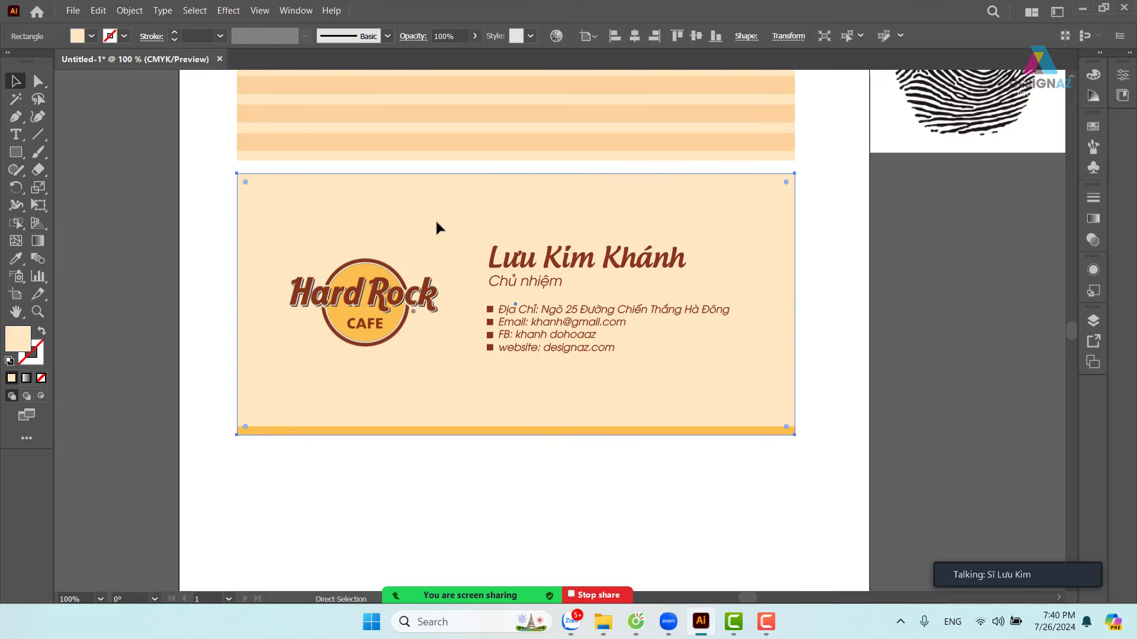
key("v")
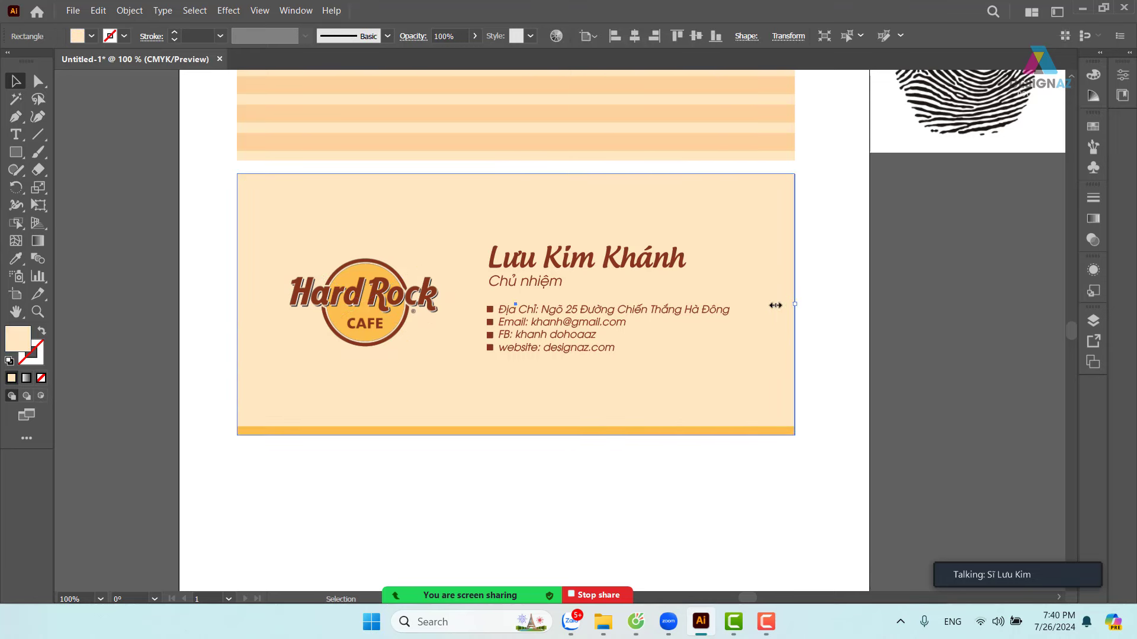
left_click_drag(794, 304, 246, 304)
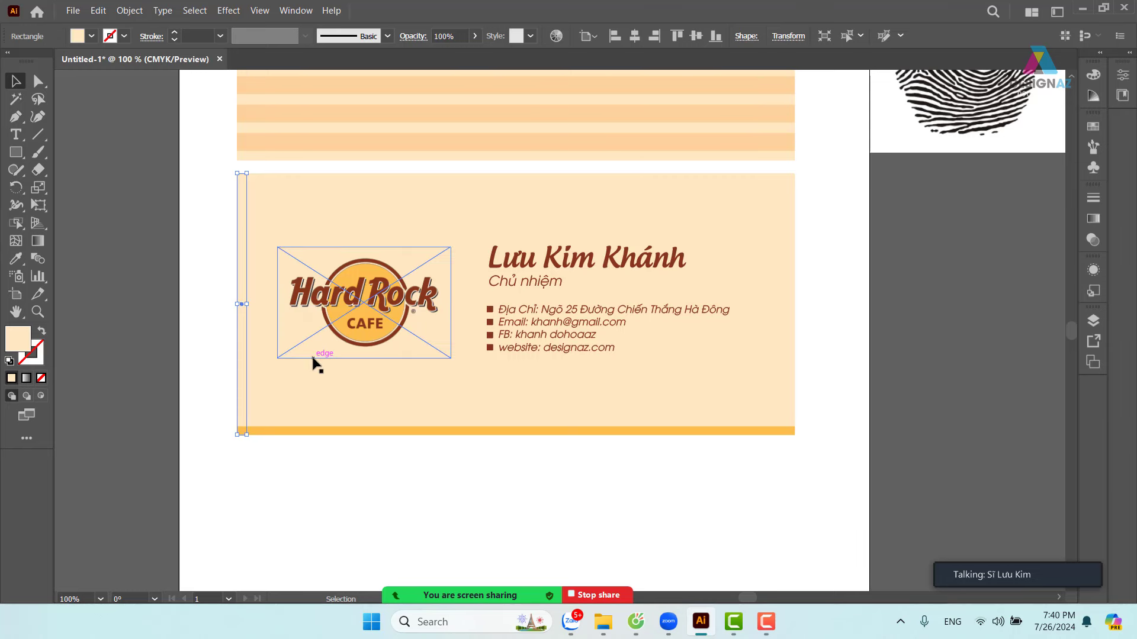
key("i")
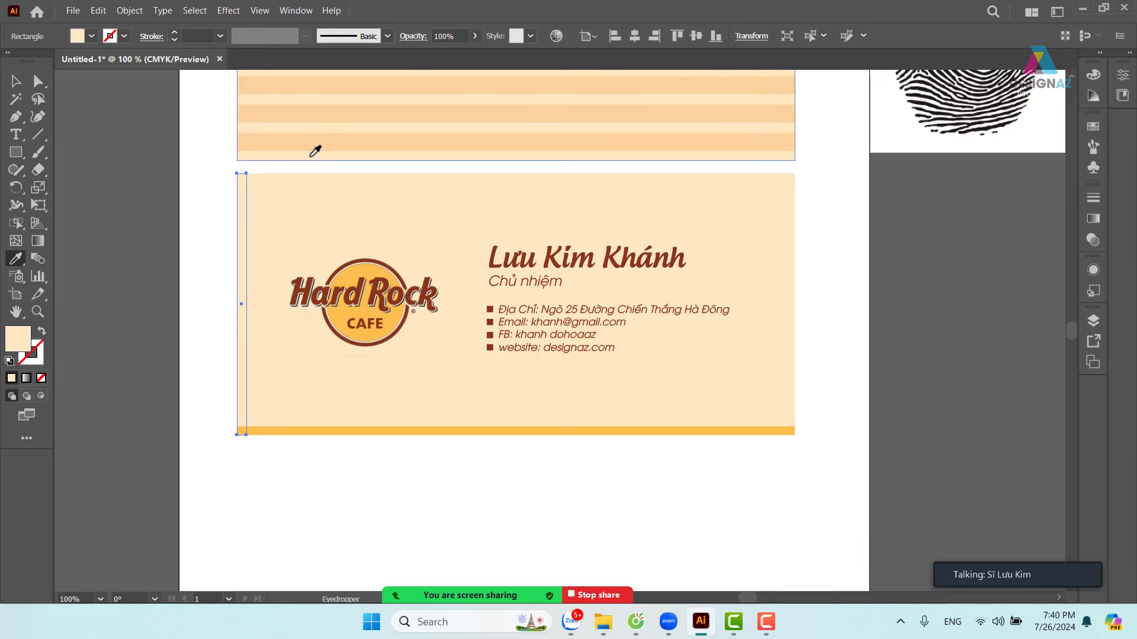
left_click(324, 140)
key("v")
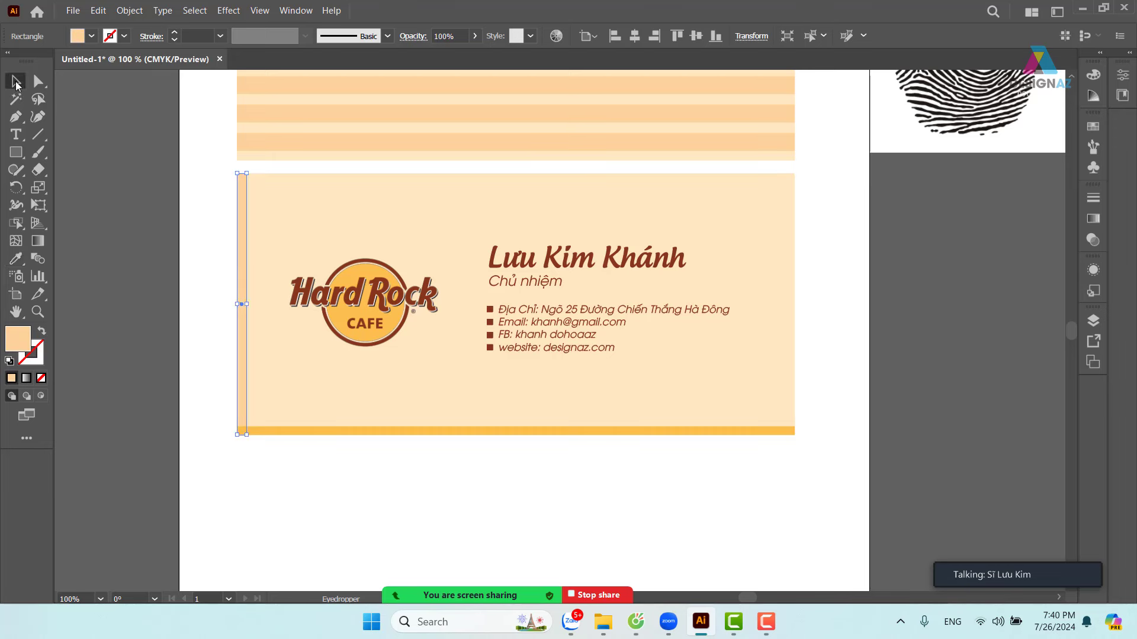
- Repeat the stripe at even steps across the card to its right edge
left_click(157, 258)
left_click_drag(246, 274, 264, 279)
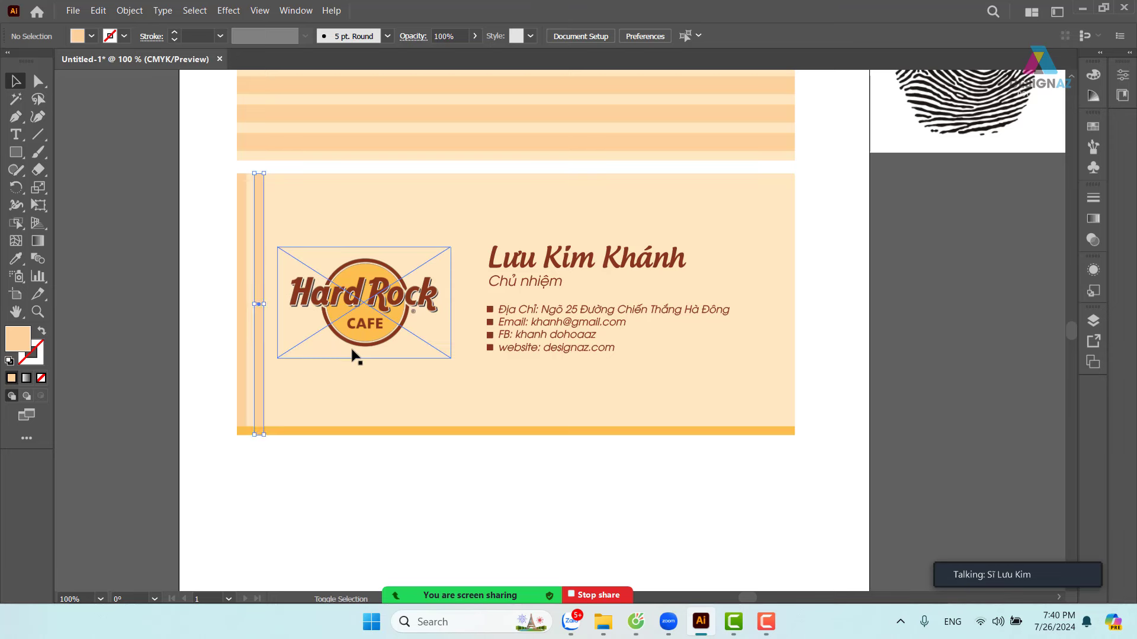
key("ctrl+d")
key("ctrl+d")
key("ctrl+d")
key("ctrl+d")
key("ctrl+d")
key("ctrl+d")
key("ctrl+d")
key("ctrl+d")
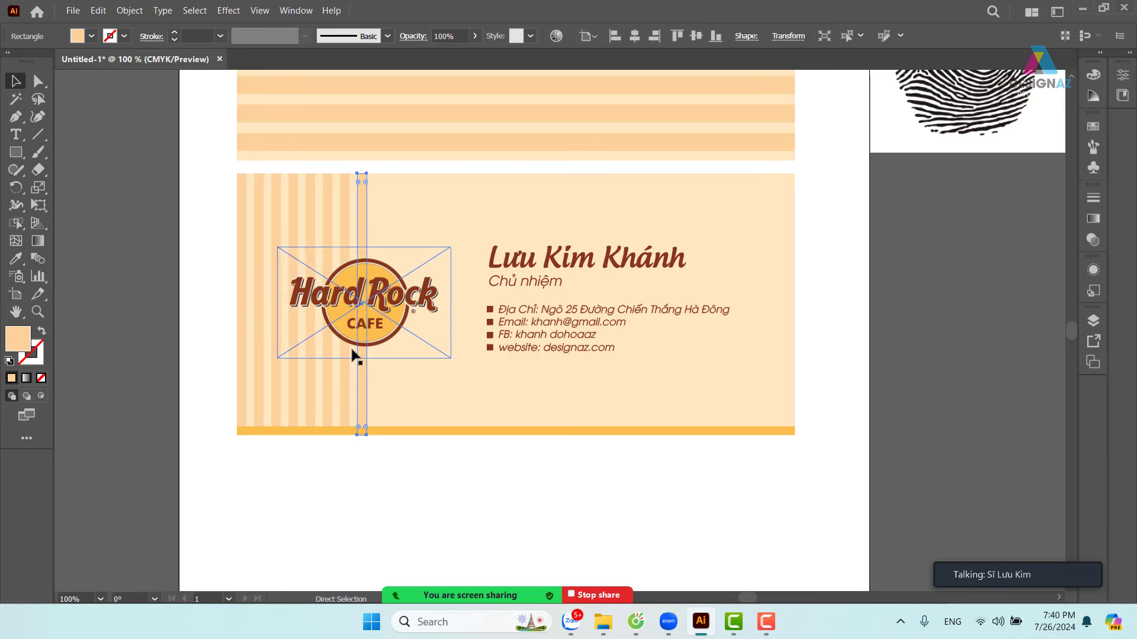
key("ctrl+d")
key("ctrl+d")
key("ctrl+d")
key("ctrl+d")
key("ctrl+d")
key("ctrl+d")
key("ctrl+d")
key("ctrl+d")
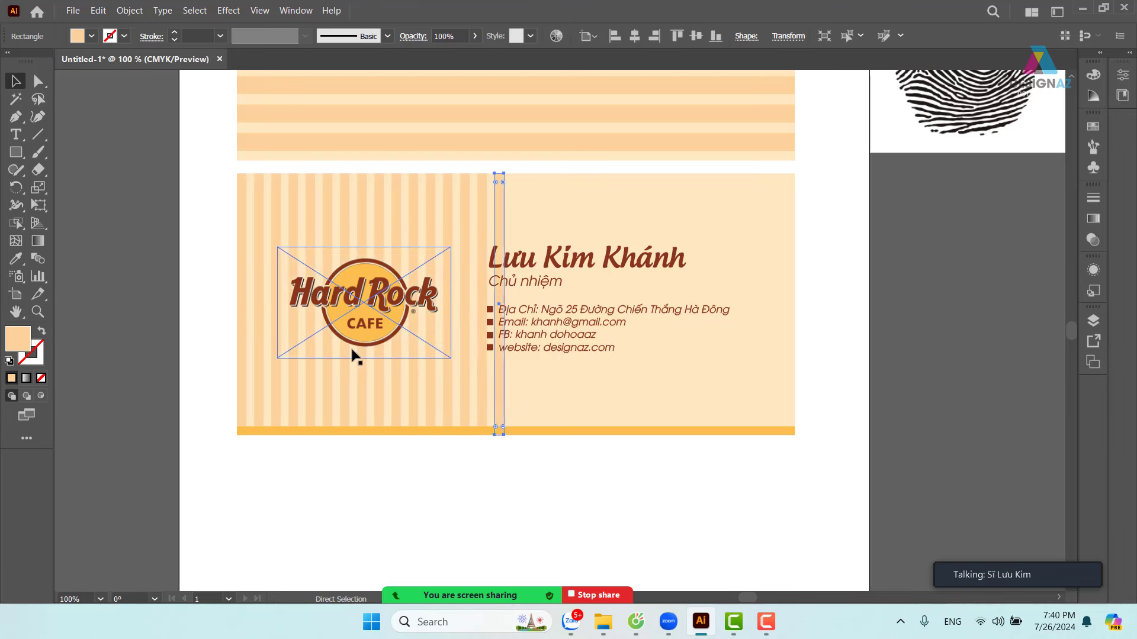
key("ctrl+d")
key("ctrl+d")
key("ctrl+d")
key("ctrl+d")
key("ctrl+d")
key("ctrl+d")
key("ctrl+d")
key("ctrl+d")
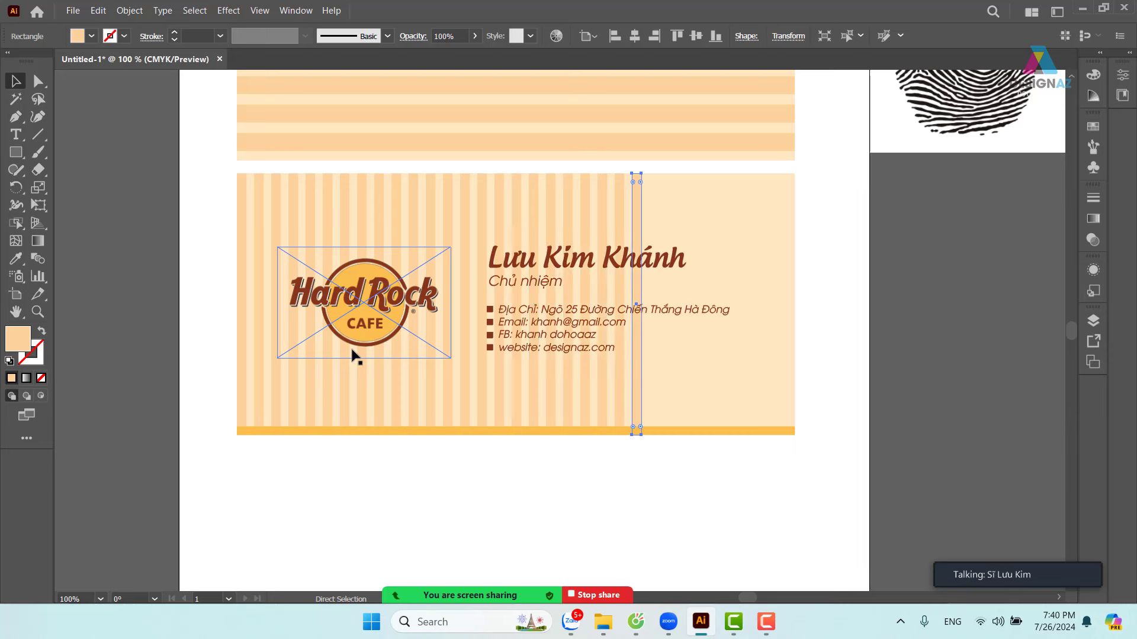
key("ctrl+d")
key("ctrl+d")
key("ctrl+d")
key("ctrl+d")
key("ctrl+d")
key("ctrl+d")
key("ctrl+d")
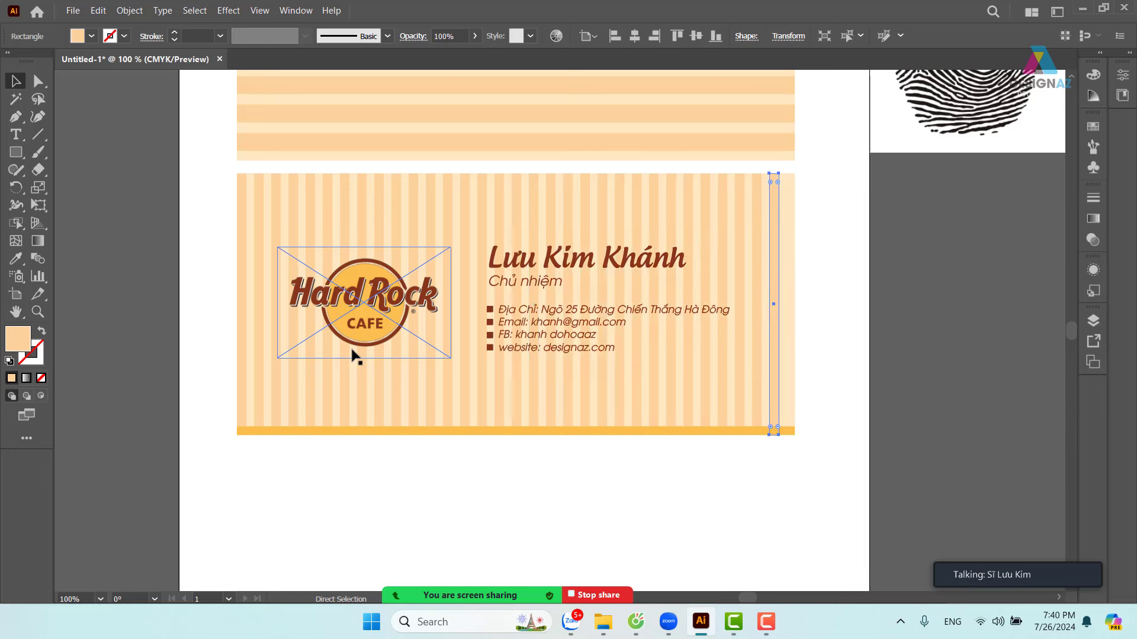
left_click(860, 407)
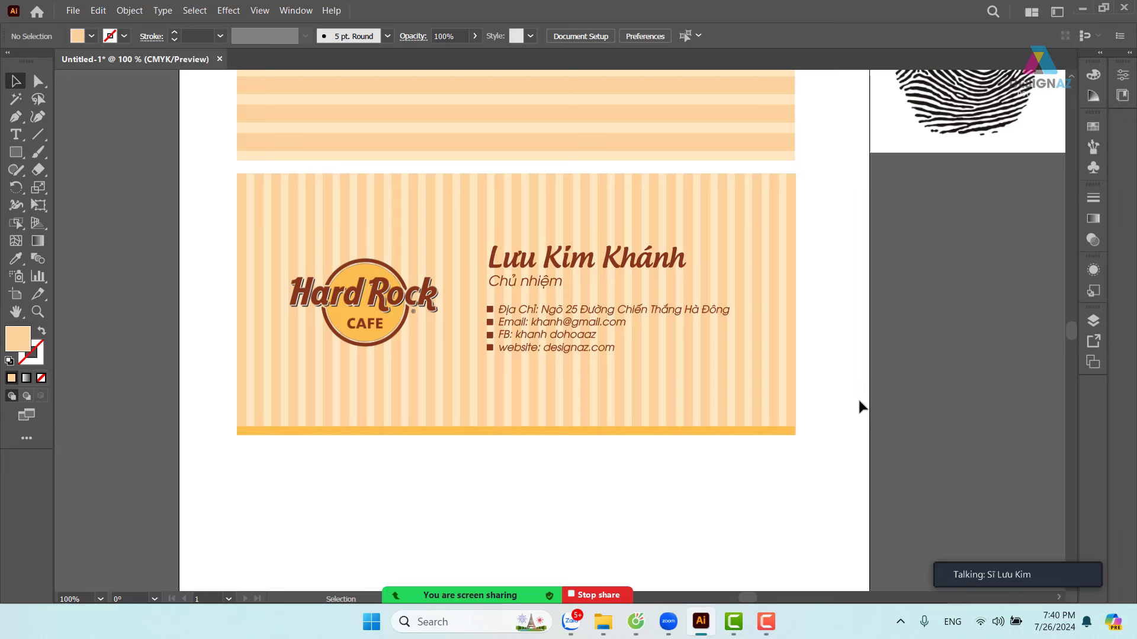
- Undo the copied top-card background and the most recent stripe copies on the right
key("ctrl+minus")
key("ctrl+minus")
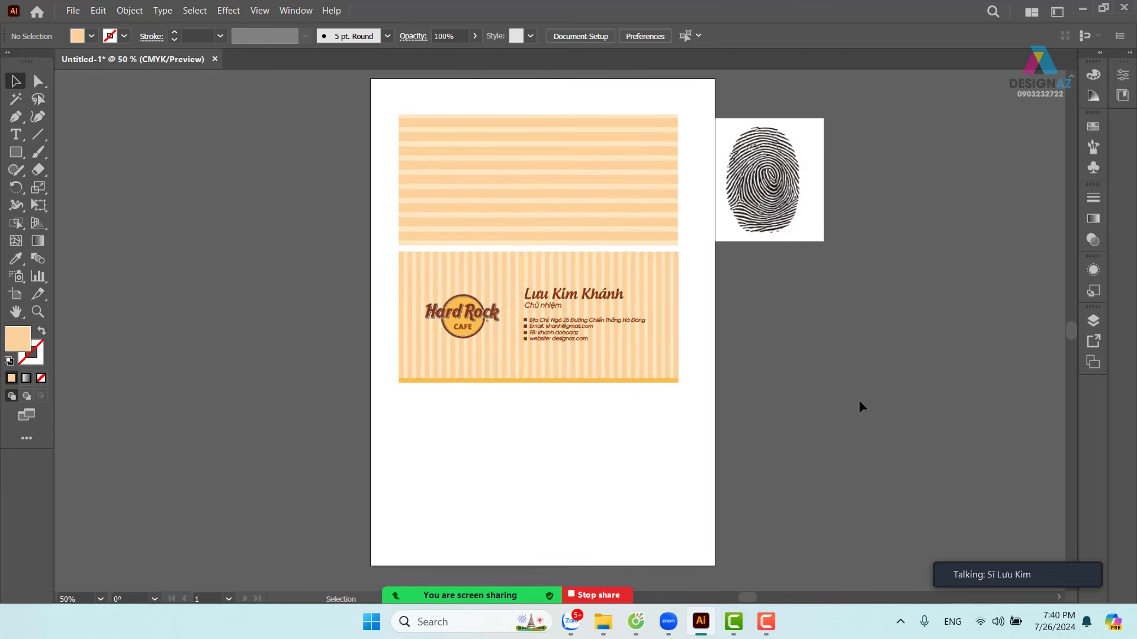
left_click_drag(676, 390, 404, 430)
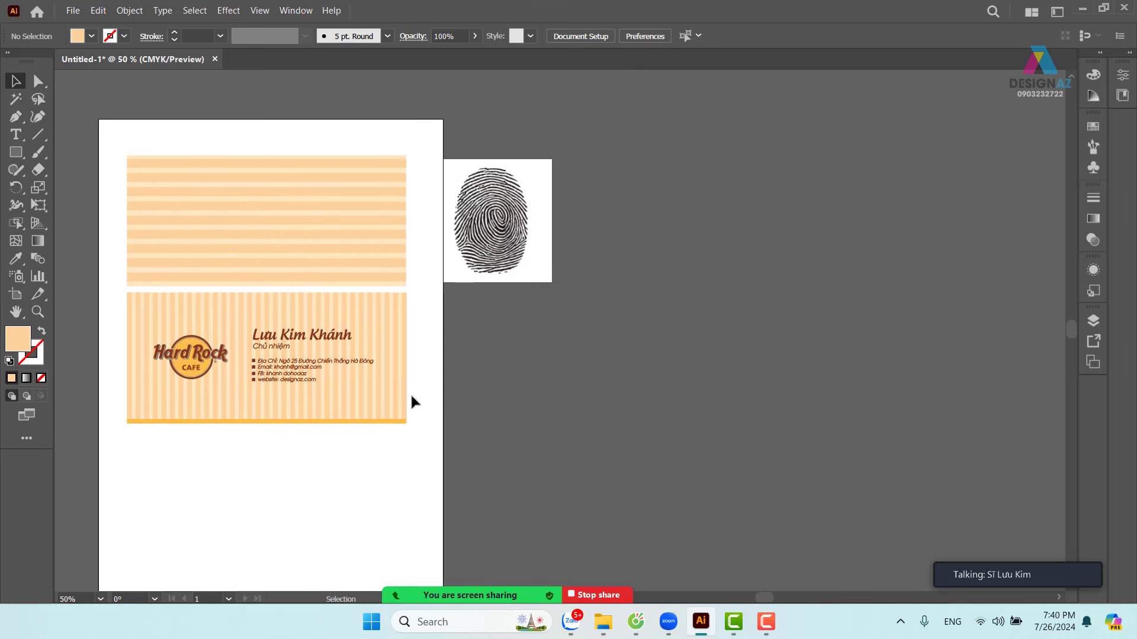
left_click_drag(193, 424, 307, 443)
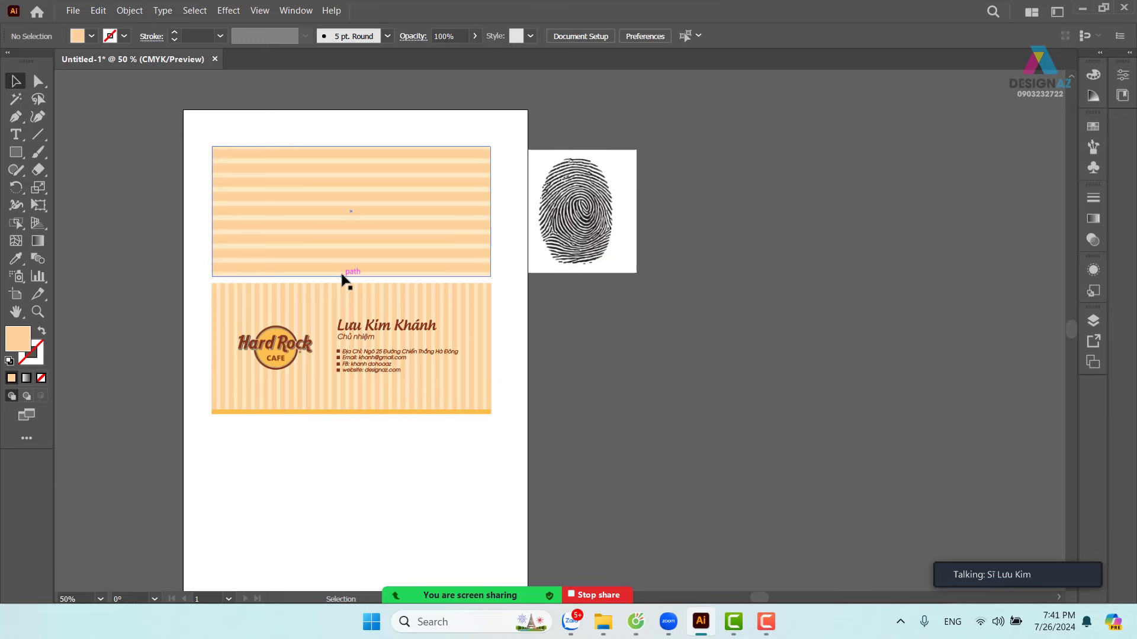
left_click_drag(343, 276, 343, 565)
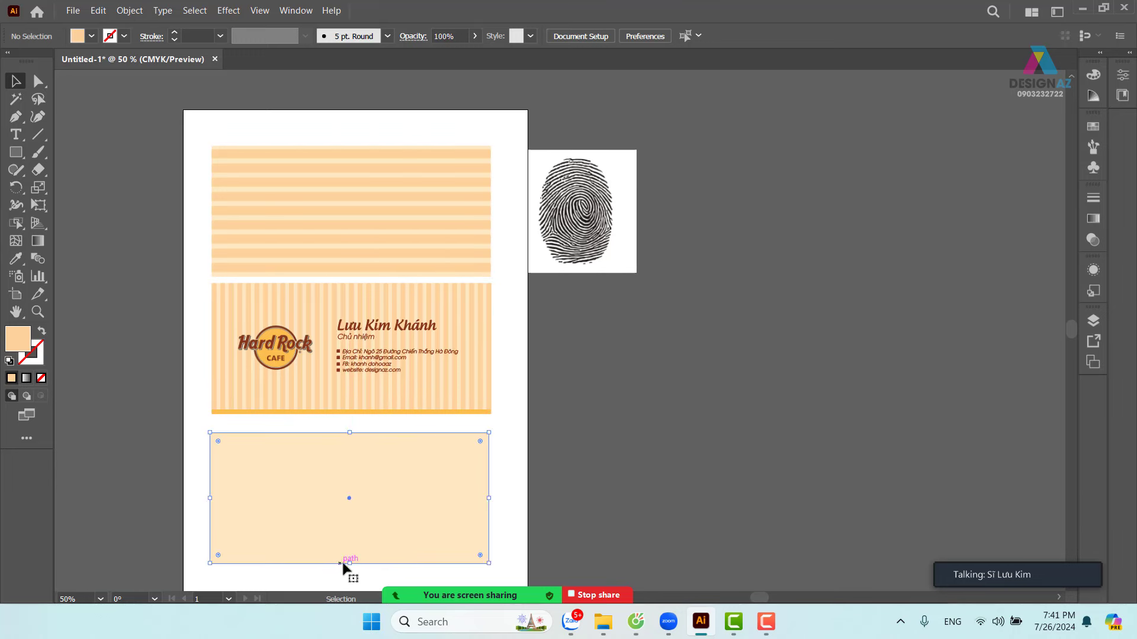
key("ctrl+z")
key("ctrl+z")
key("ctrl+z")
key("ctrl+z")
key("ctrl+z")
key("ctrl+z")
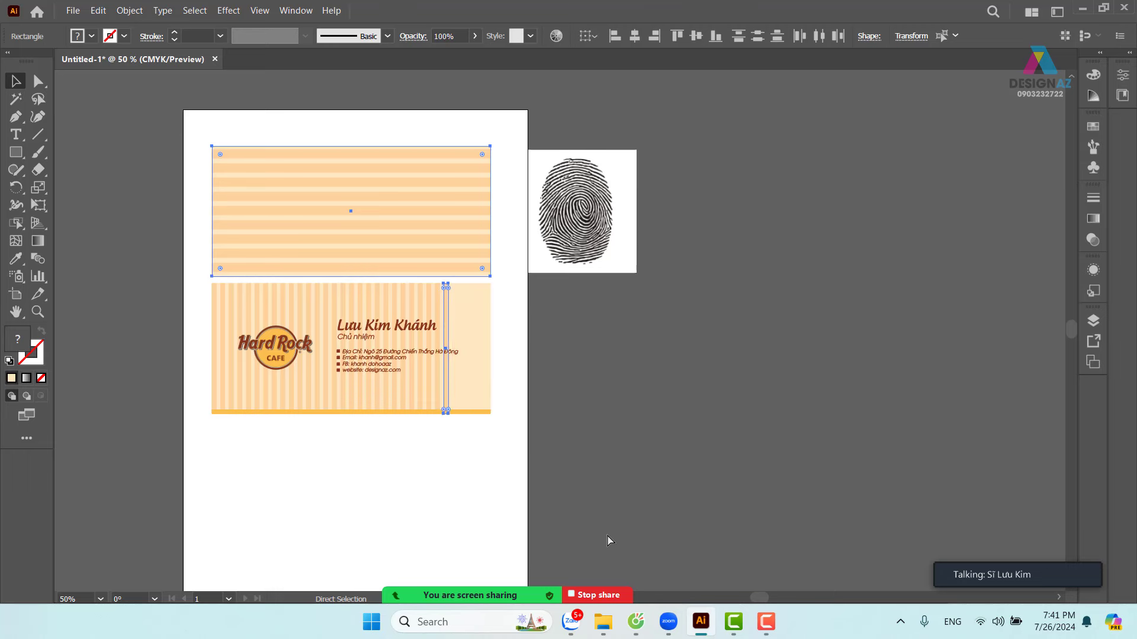
key("ctrl+z")
key("ctrl+z")
key("ctrl+z")
key("ctrl+z")
key("ctrl+z")
key("ctrl+z")
key("ctrl+z")
key("ctrl+z")
key("ctrl+z")
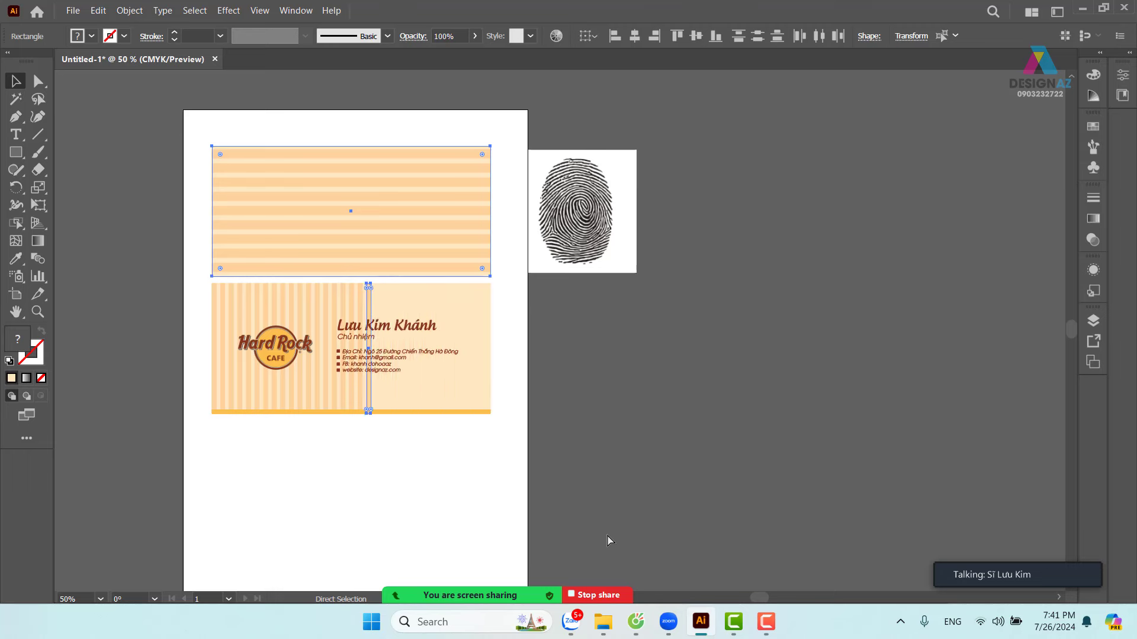
- Undo the remaining stripe copies, deselect, and zoom back to 100% on the front card
key("ctrl+z")
key("ctrl+z")
key("ctrl+z")
key("ctrl+z")
key("ctrl+z")
key("ctrl+z")
key("ctrl+z")
key("ctrl+z")
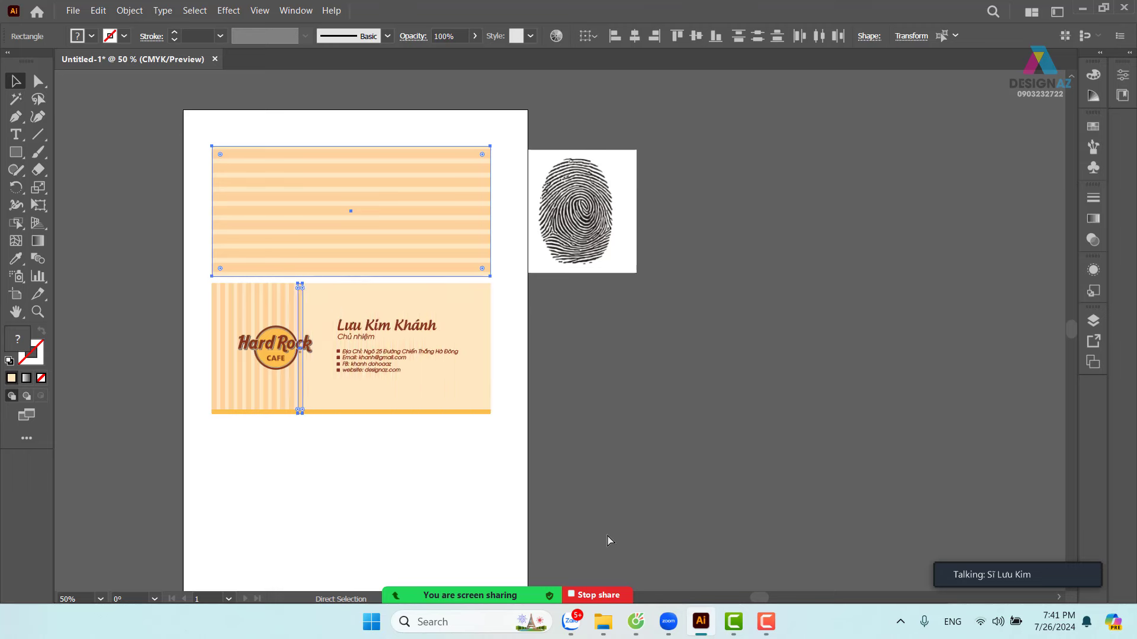
key("ctrl+z")
key("ctrl+z")
key("ctrl+z")
key("ctrl+z")
key("ctrl+z")
key("ctrl+z")
key("ctrl+z")
key("ctrl+z")
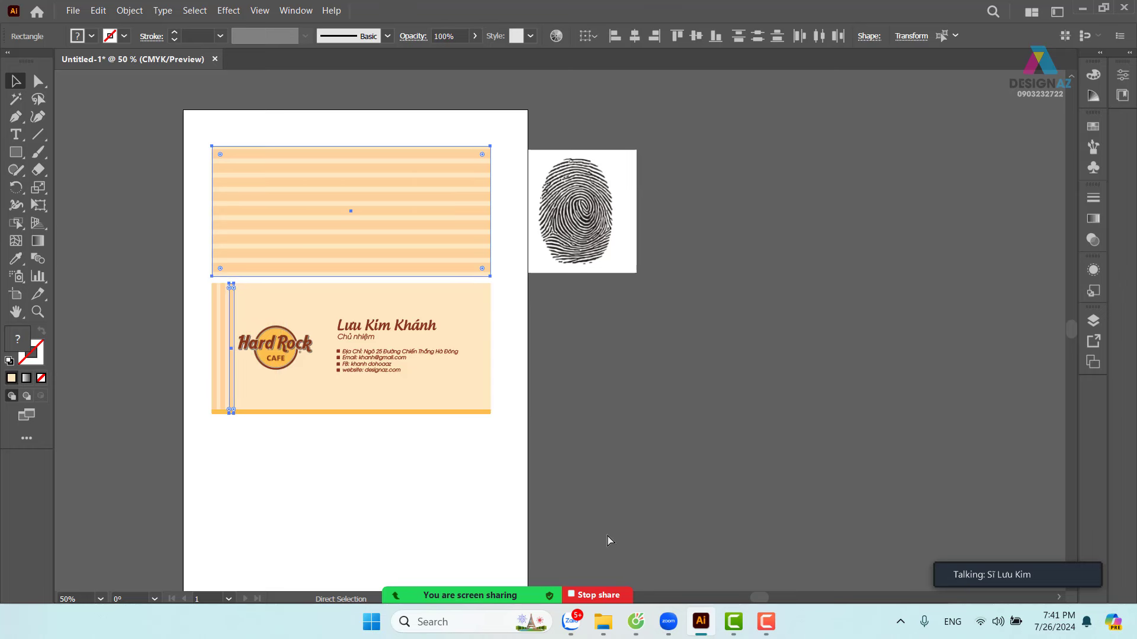
key("ctrl+z")
key("ctrl+z")
key("ctrl+z")
key("ctrl+z")
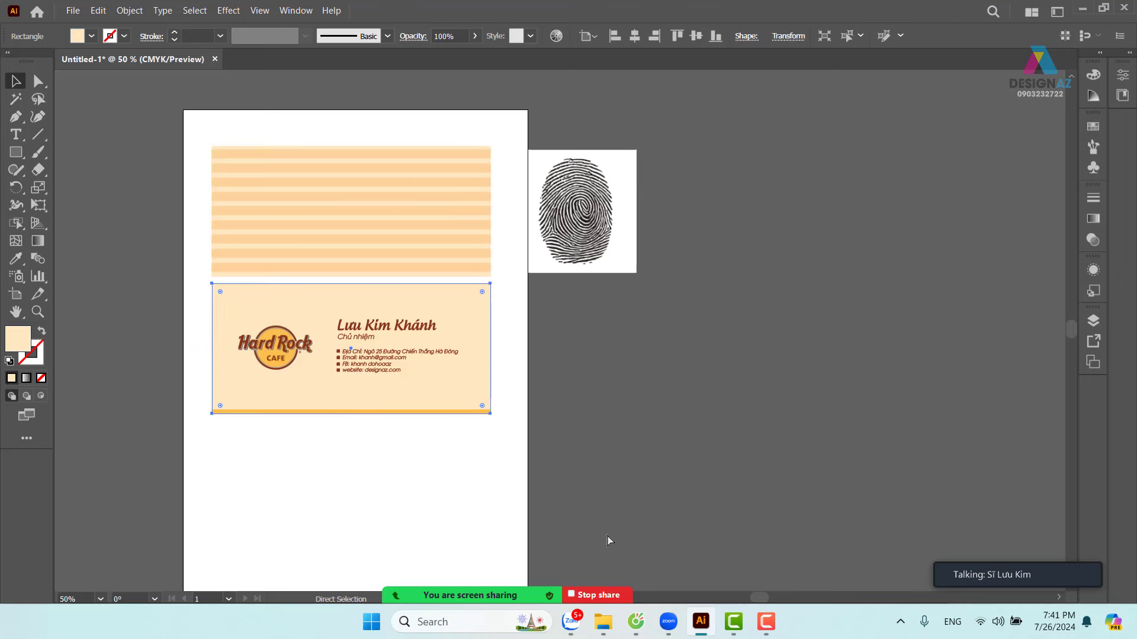
left_click(543, 483)
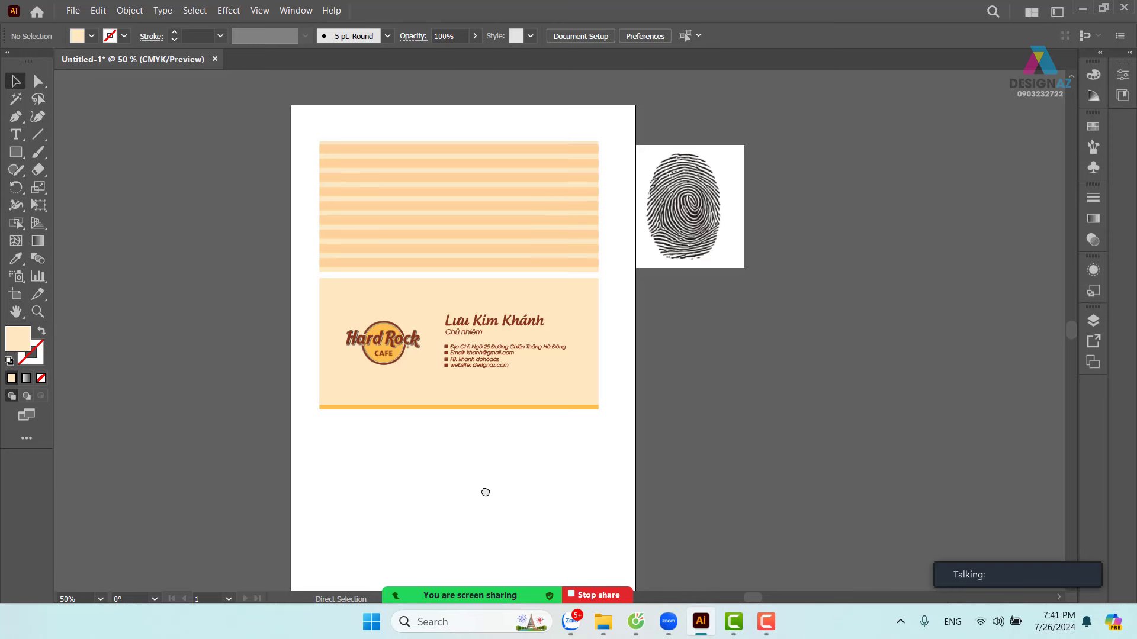
key("ctrl+plus")
left_click_drag(503, 505, 581, 518)
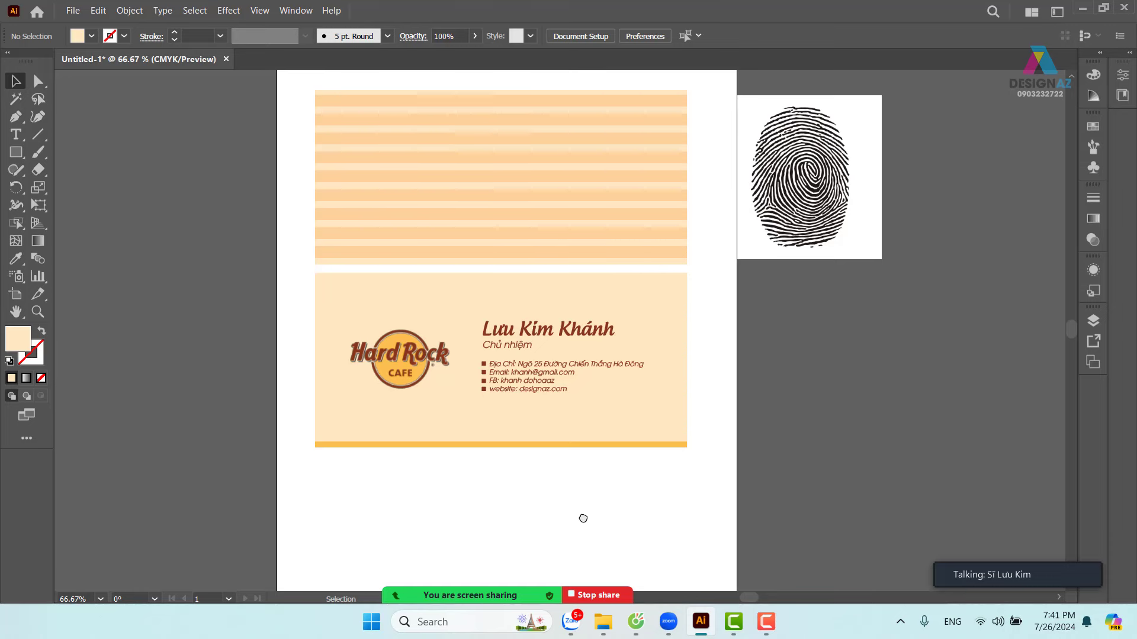
key("ctrl+plus")
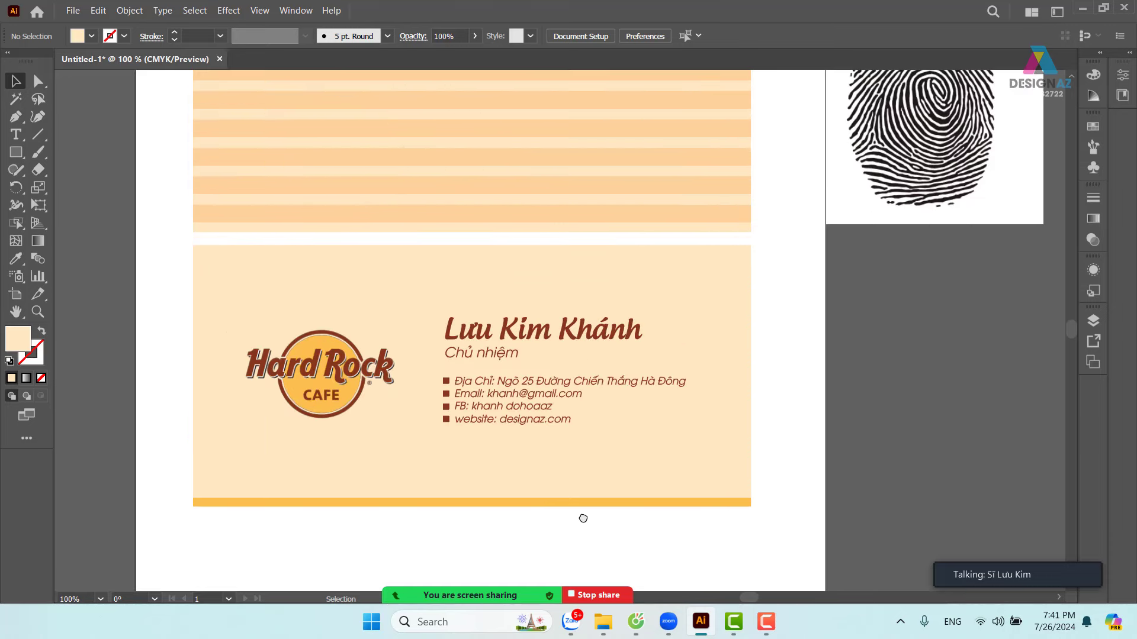
left_click_drag(579, 523, 636, 516)
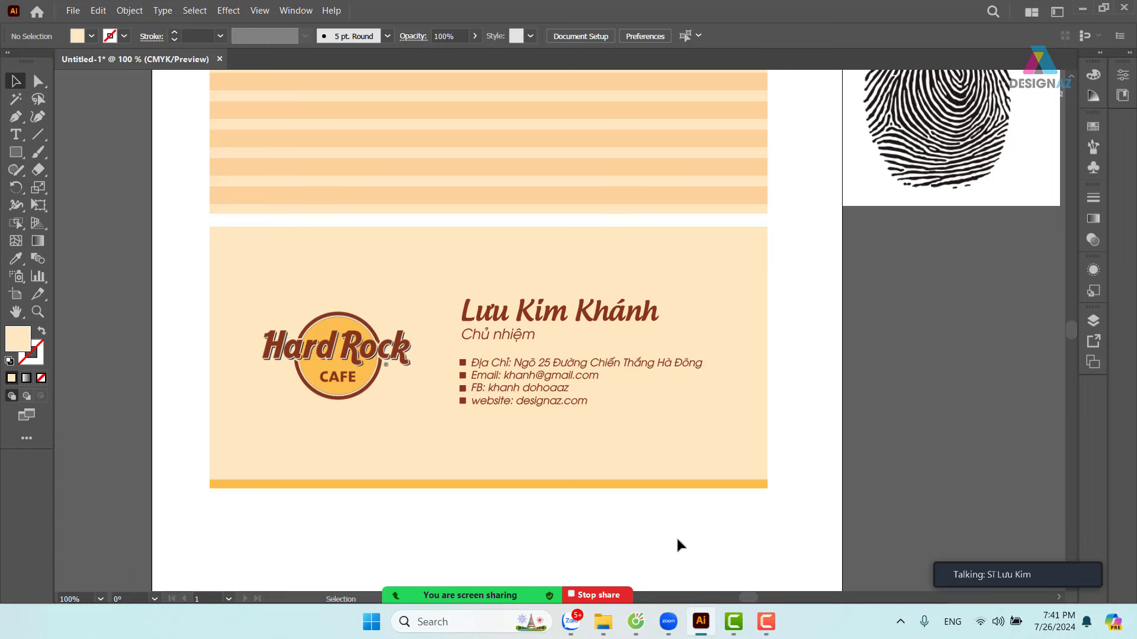
- Copy the front card's cream background rectangle to the clipboard
left_click(672, 474)
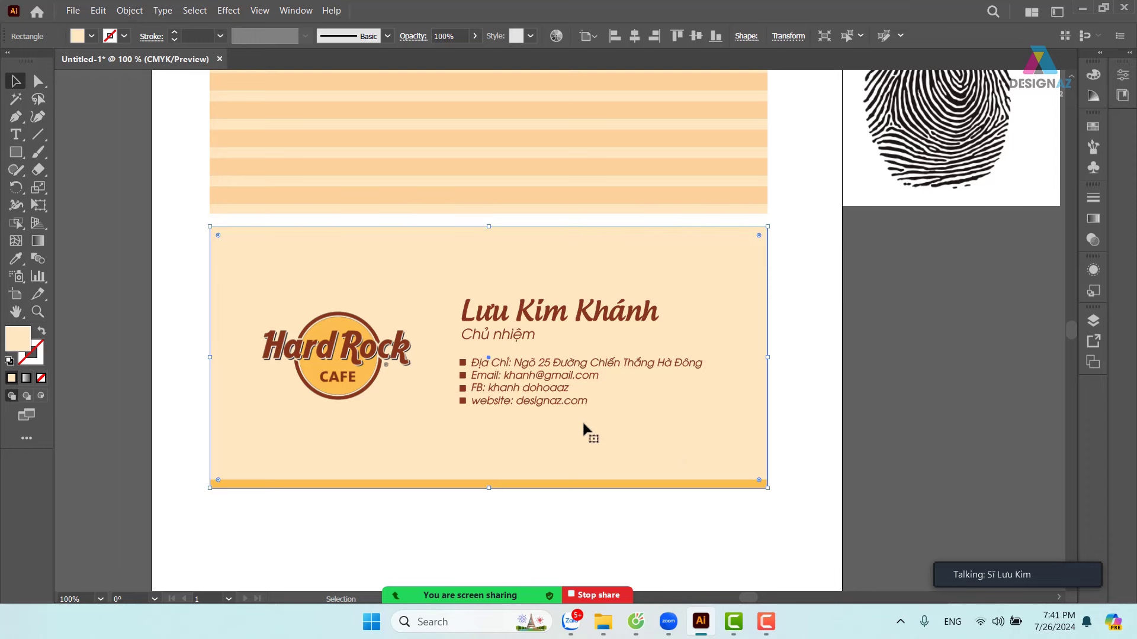
left_click(101, 10)
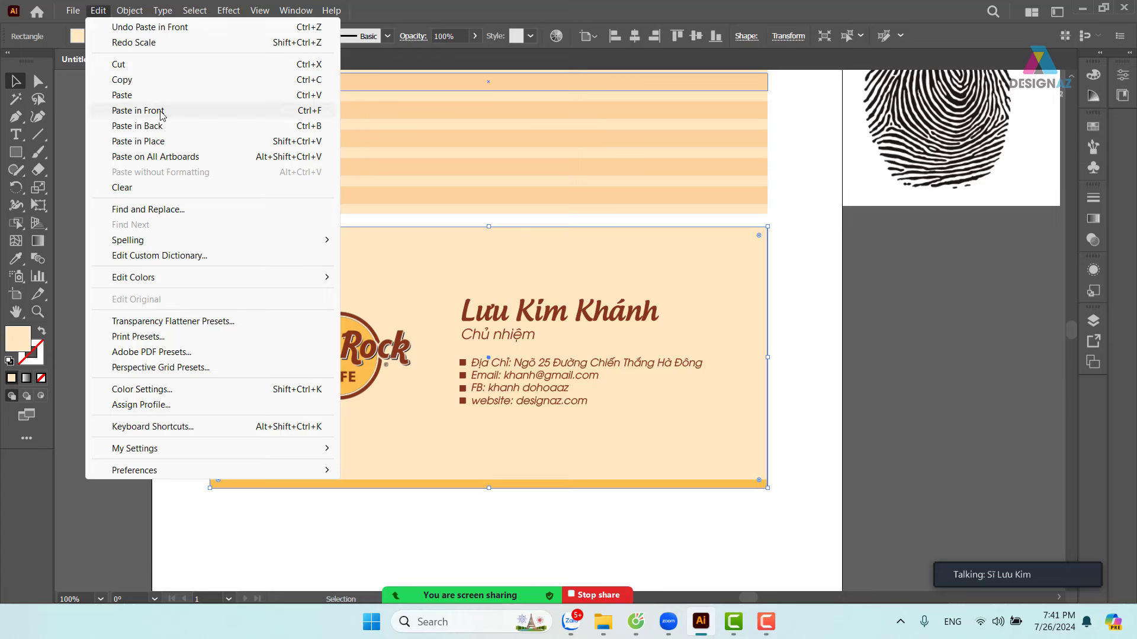
left_click(835, 336)
left_click(758, 425)
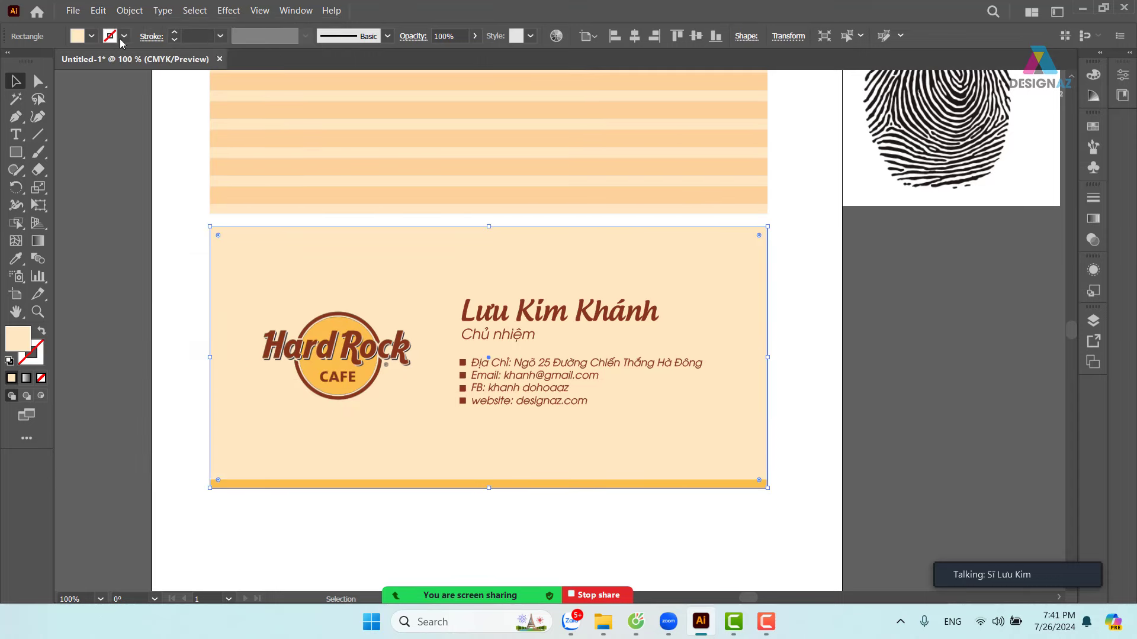
left_click(98, 10)
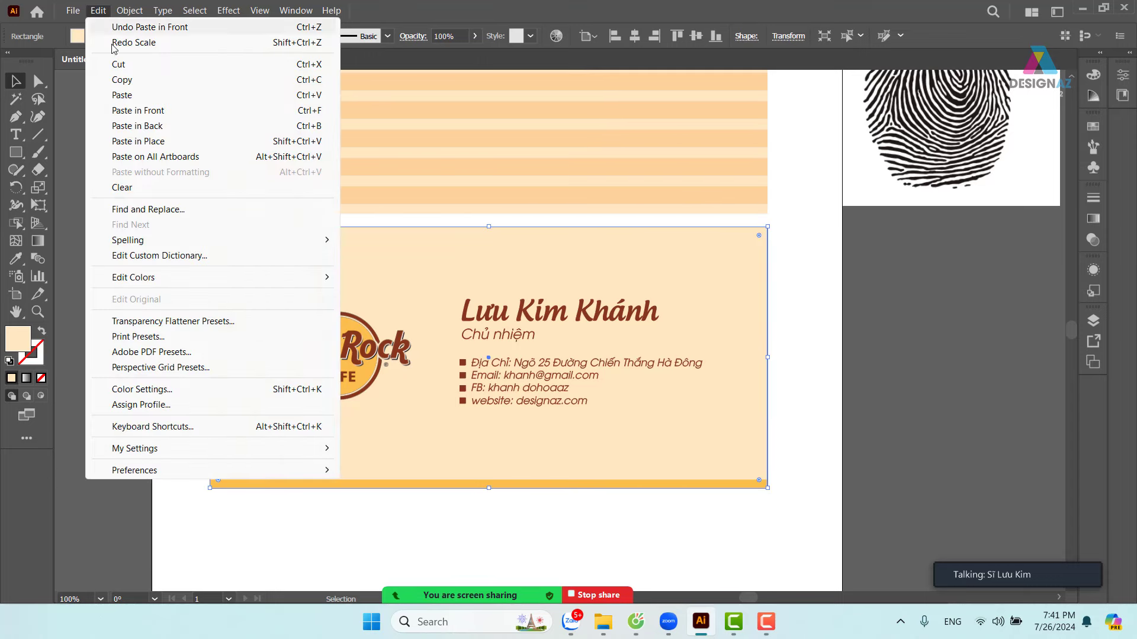
left_click(124, 80)
- Paste the copy in front and check that it sits exactly over the original
left_click(889, 359)
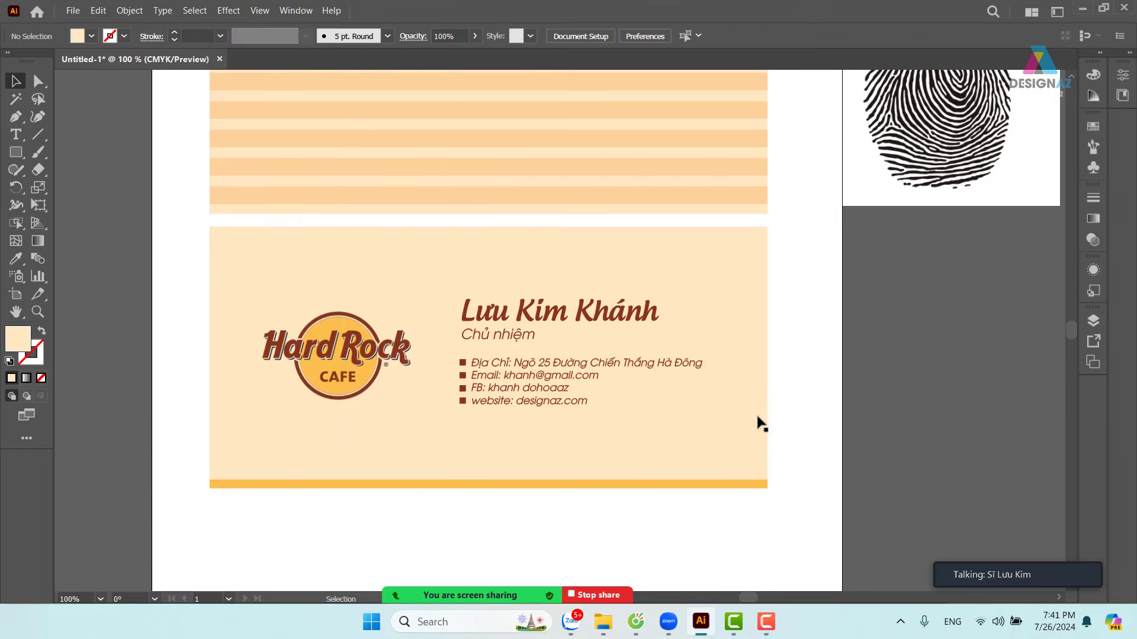
left_click(756, 422)
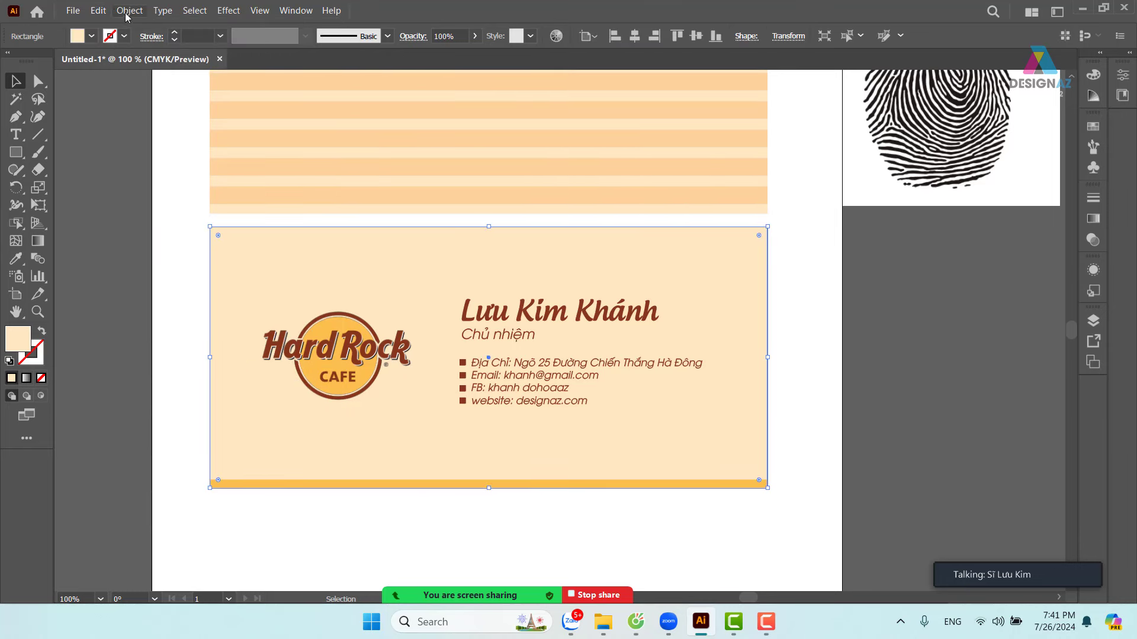
left_click(98, 10)
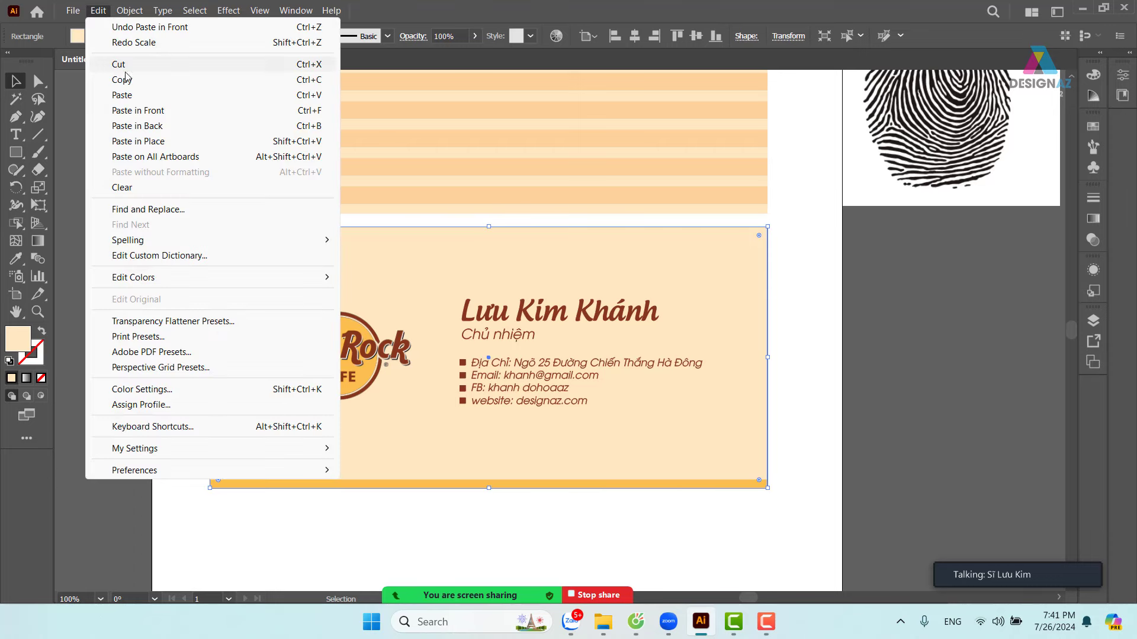
left_click(137, 111)
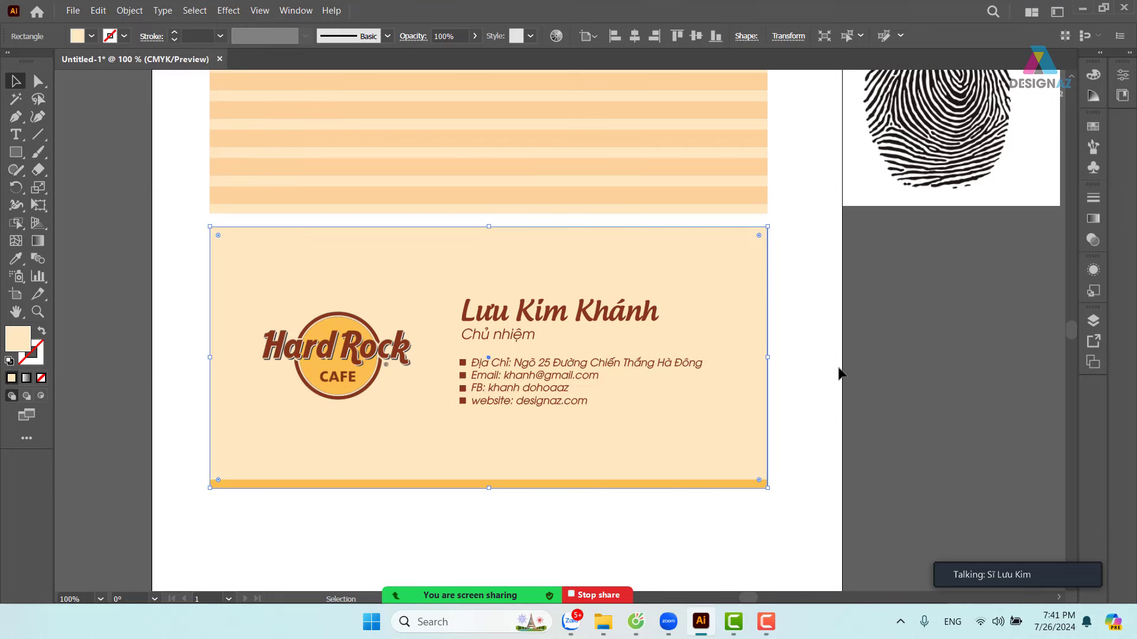
left_click(890, 374)
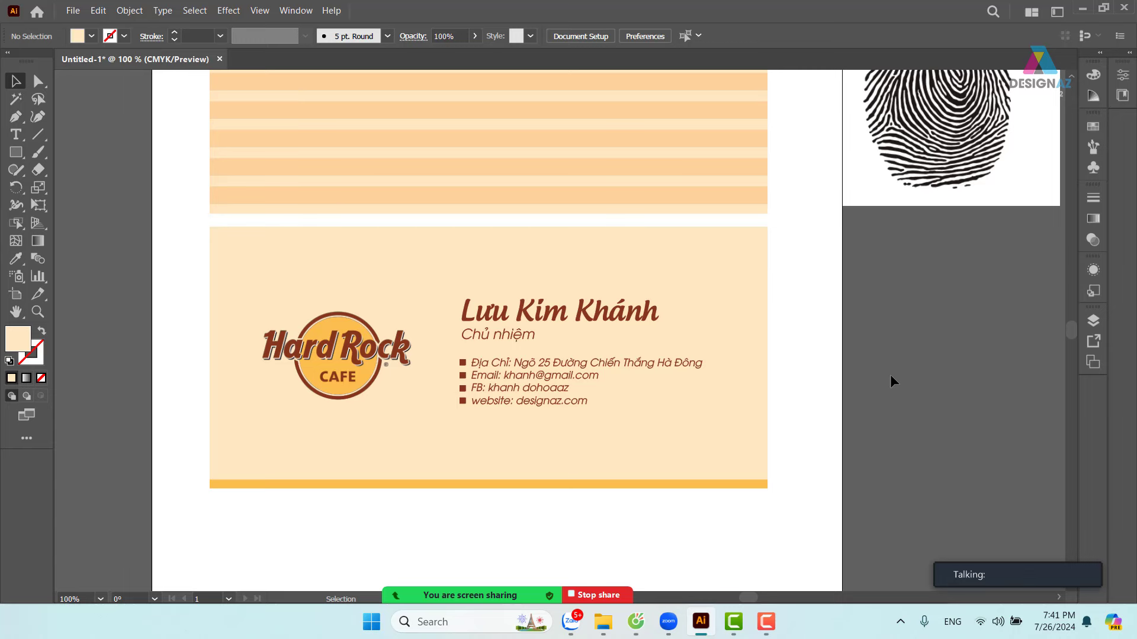
left_click_drag(695, 421, 921, 435)
key("ctrl+z")
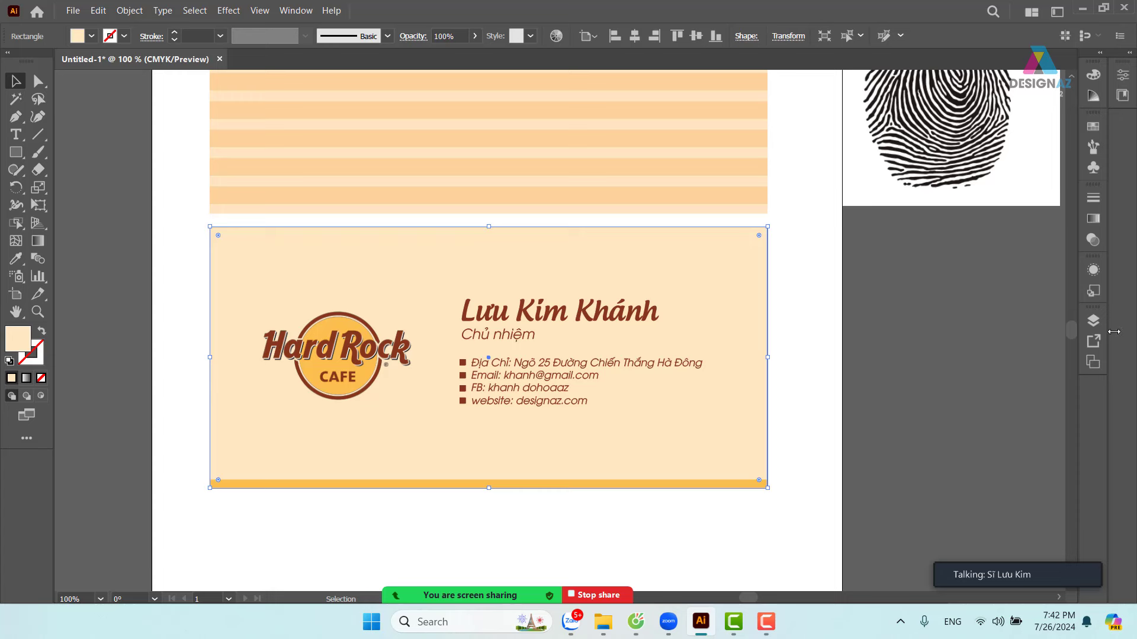
- Open the Patterns > Basic Graphics > Basic Graphics_Dots library, then move and enlarge its panel
left_click(1093, 128)
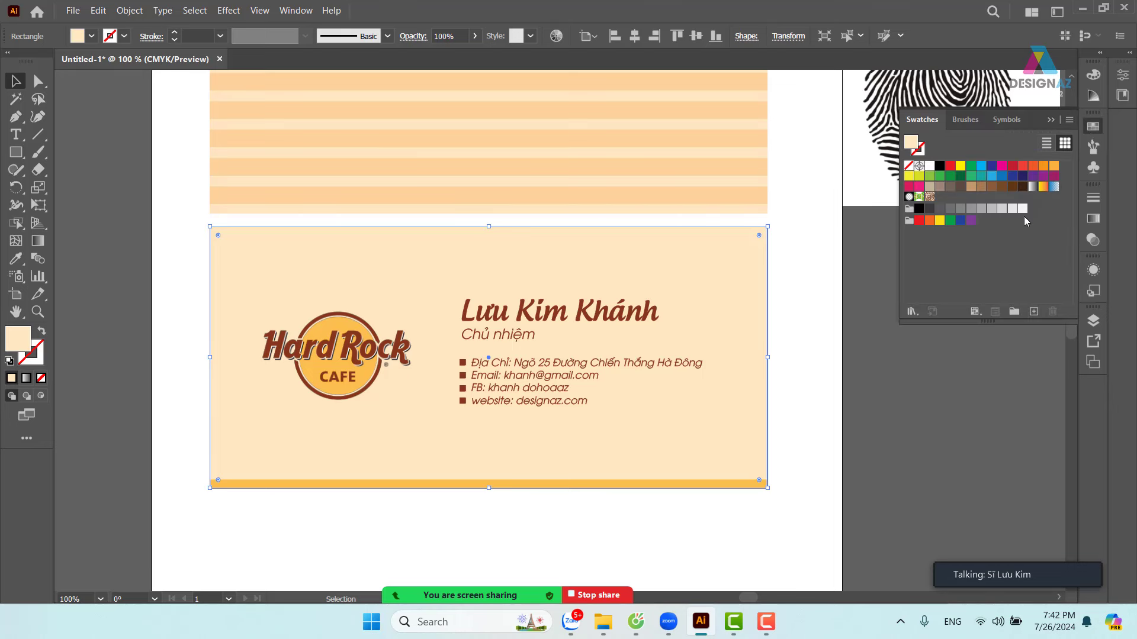
left_click(918, 315)
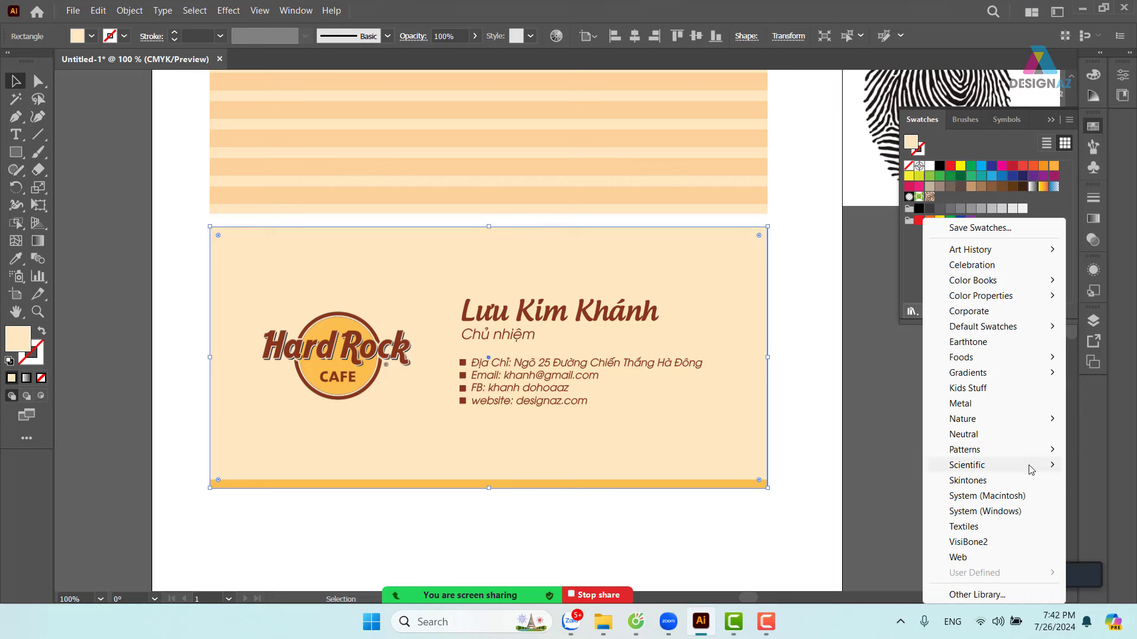
mouse_move(1032, 456)
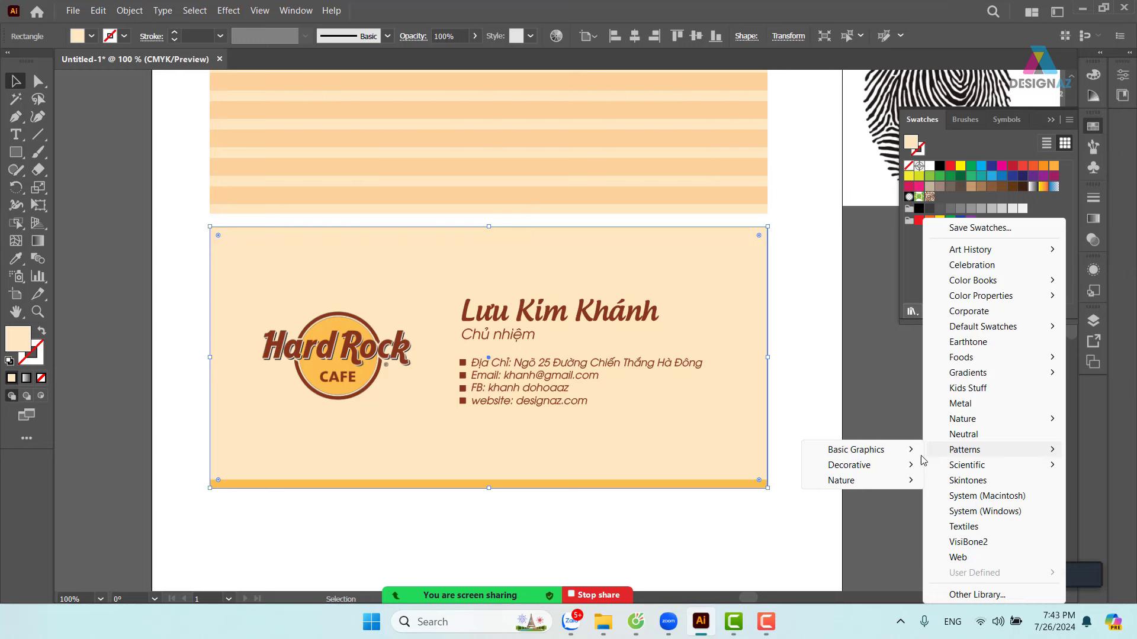
mouse_move(879, 457)
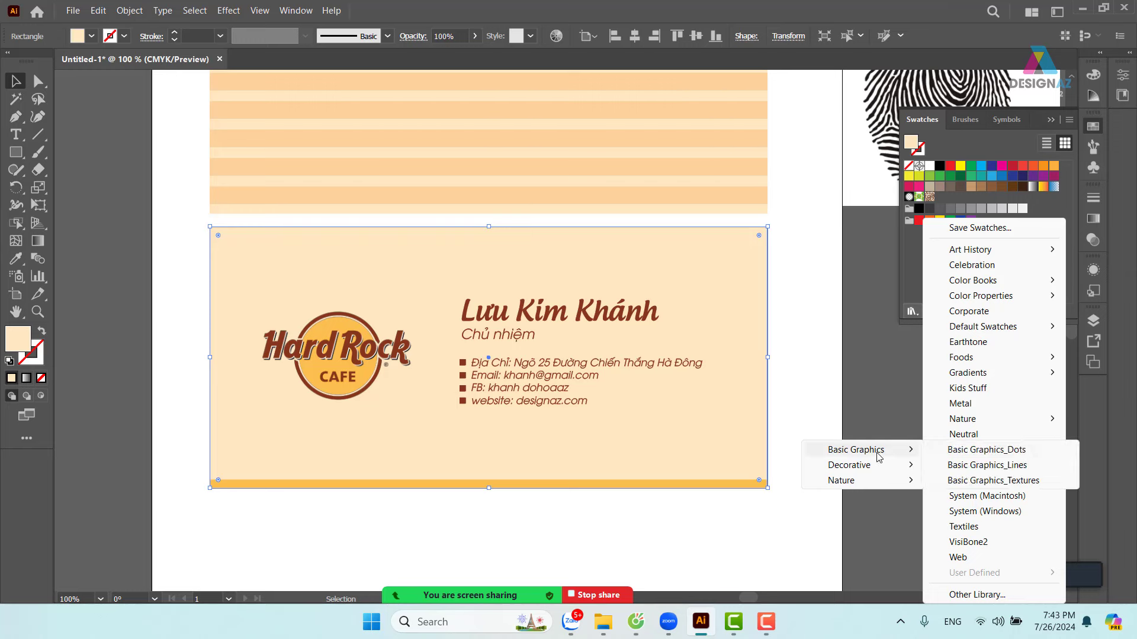
left_click(962, 451)
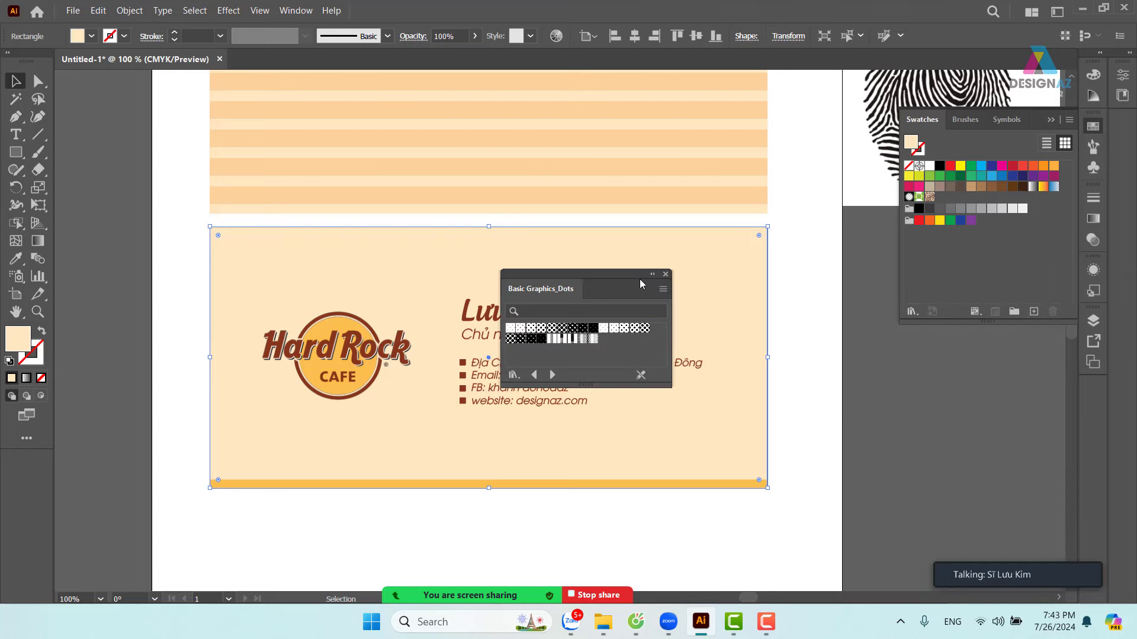
left_click_drag(613, 276, 925, 362)
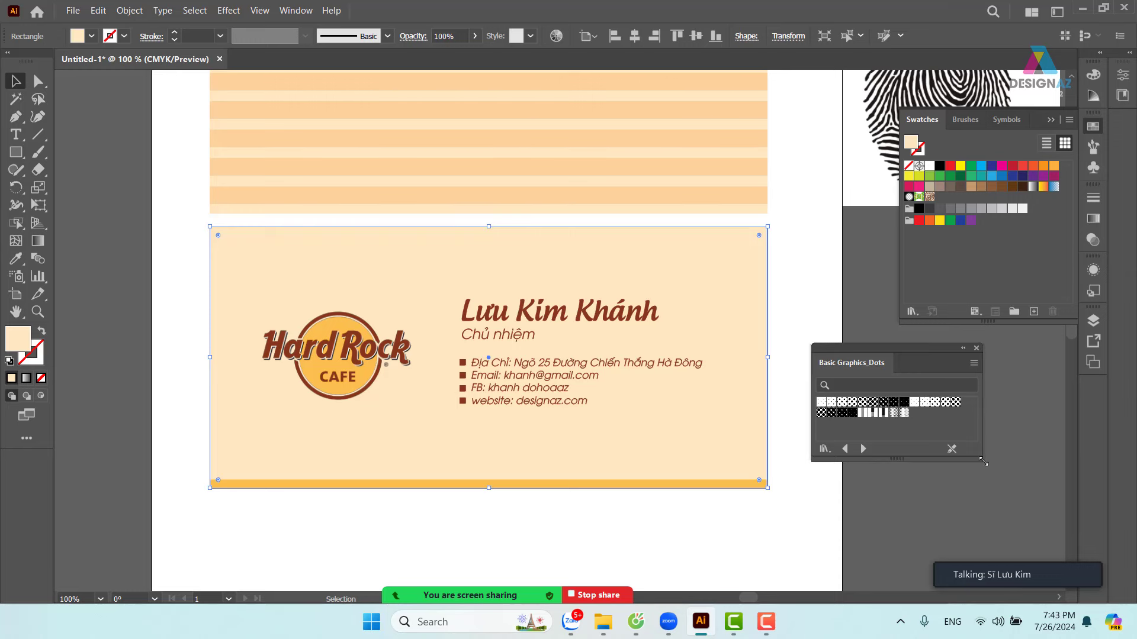
left_click_drag(982, 460, 1052, 524)
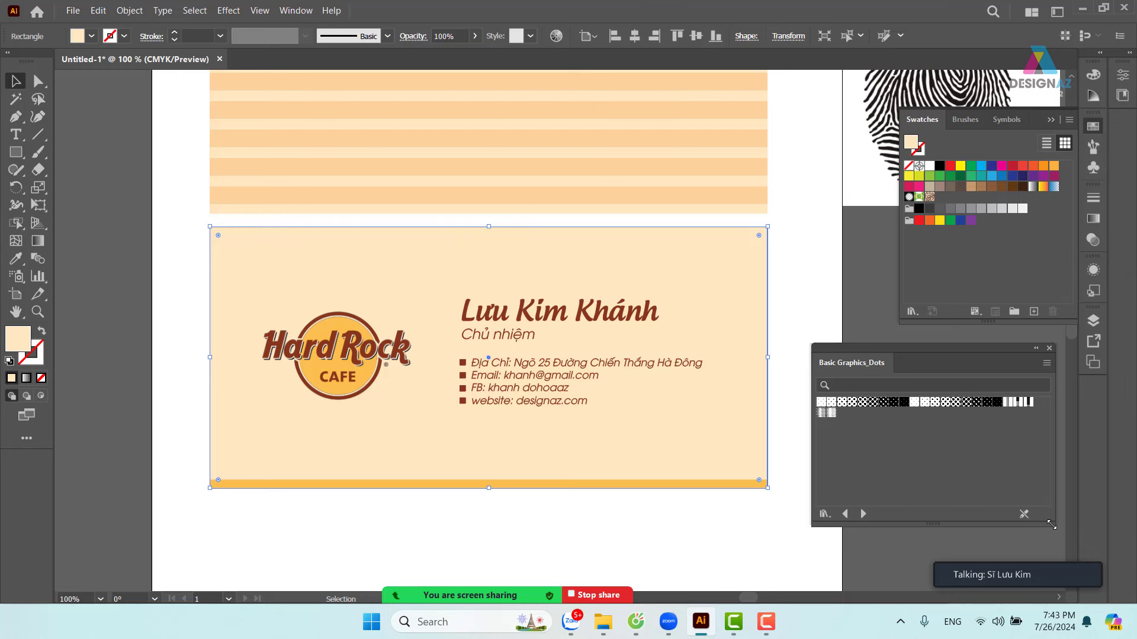
left_click(798, 288)
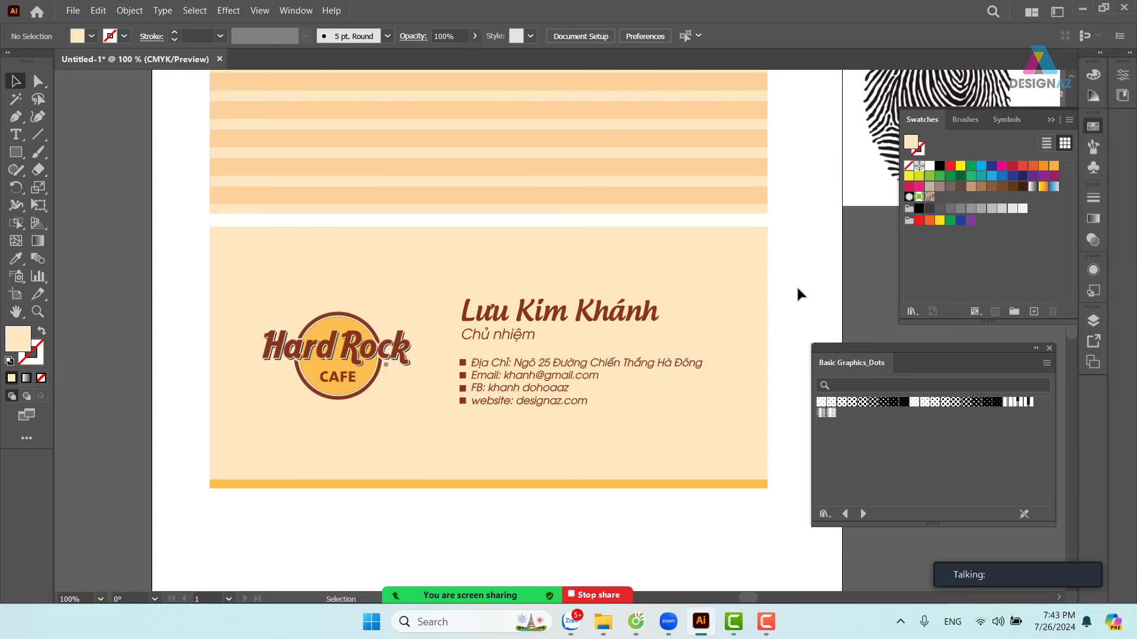
- Apply the '10 dpi 10%' swatch from Basic Graphics_Dots to the top card rectangle, then deselect and reselect it
left_click(745, 311)
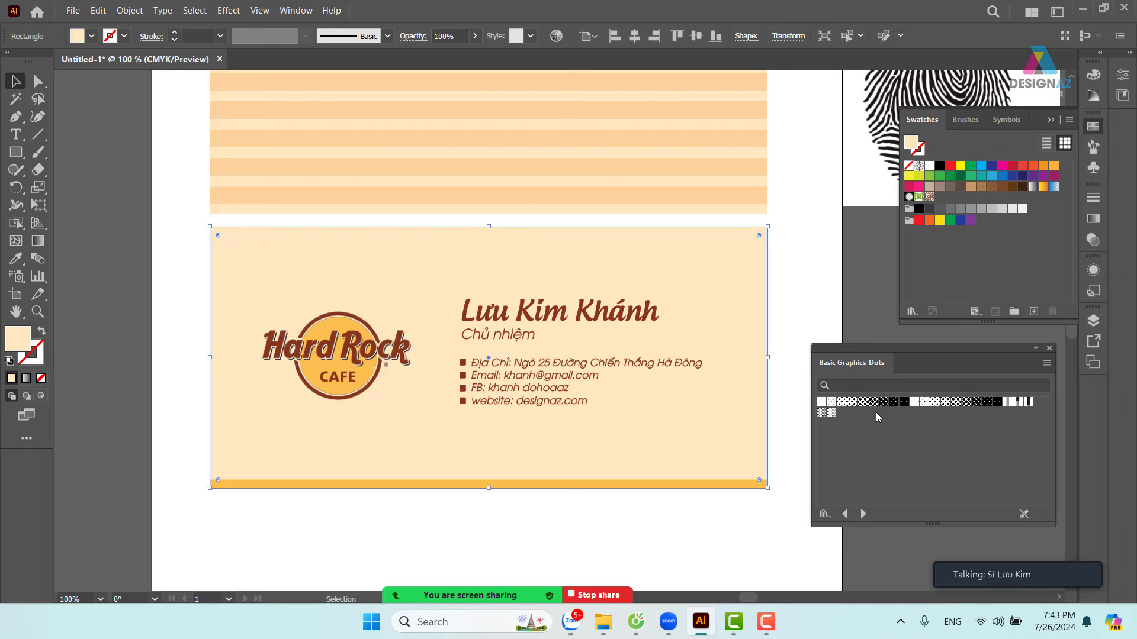
left_click(821, 405)
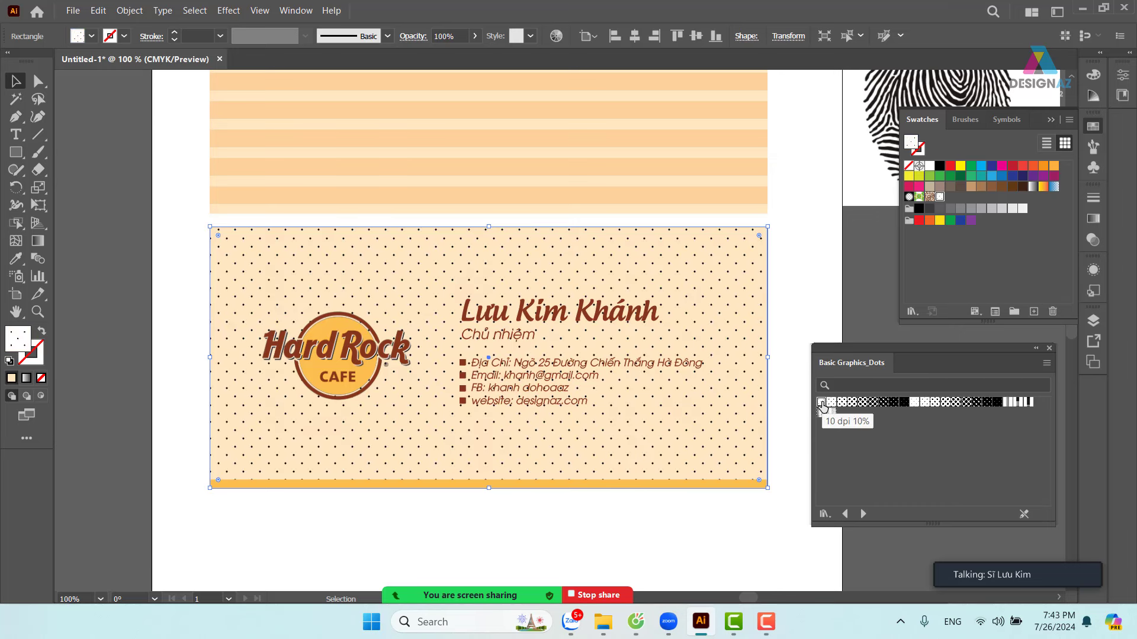
left_click(810, 290)
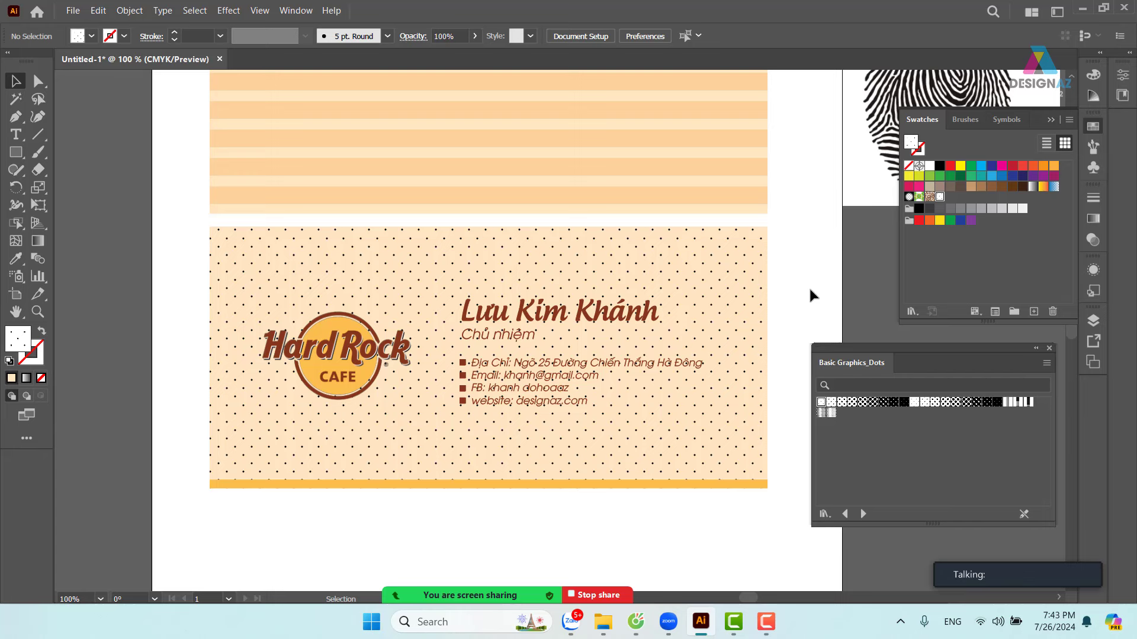
left_click(743, 266)
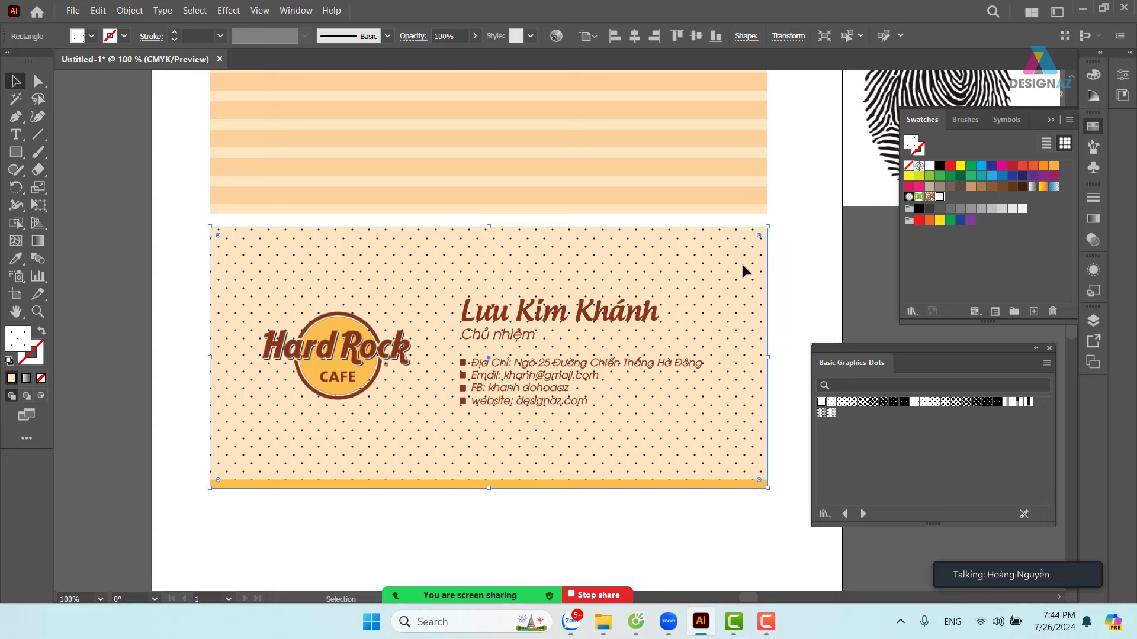
- Set the dotted rectangle to 22% opacity with Multiply blending, then deselect to preview
left_click(477, 38)
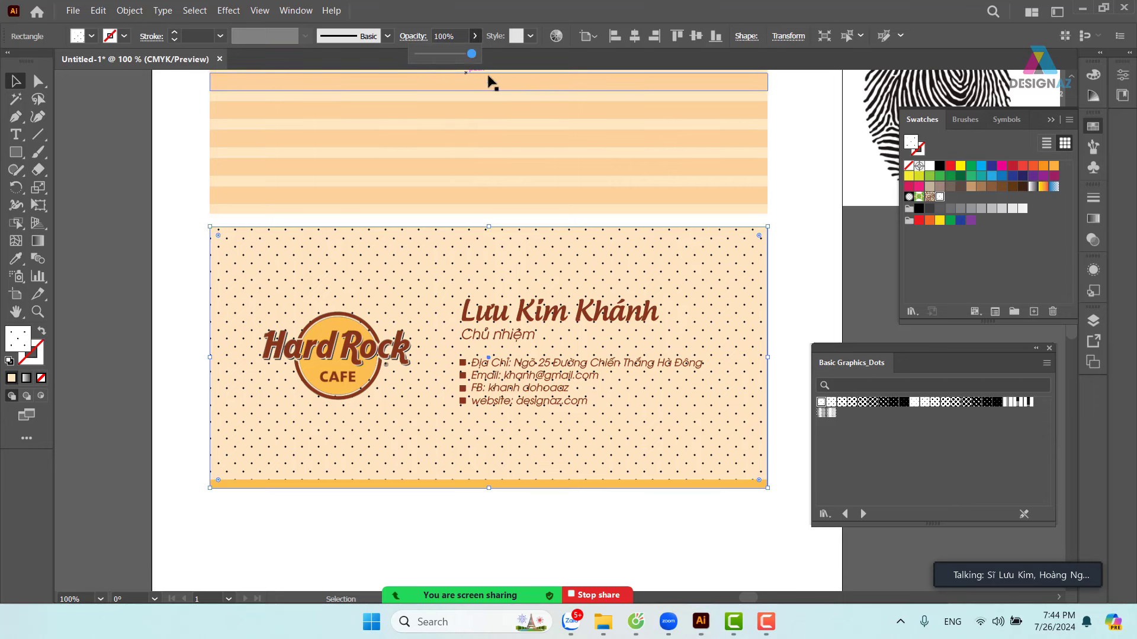
left_click(429, 54)
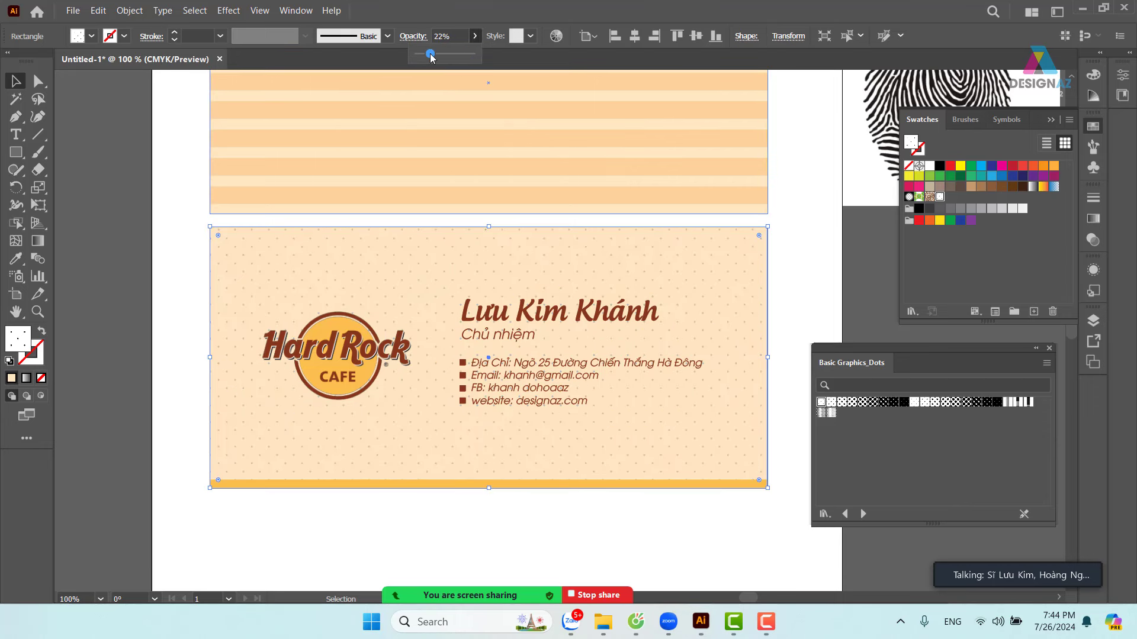
left_click(1095, 240)
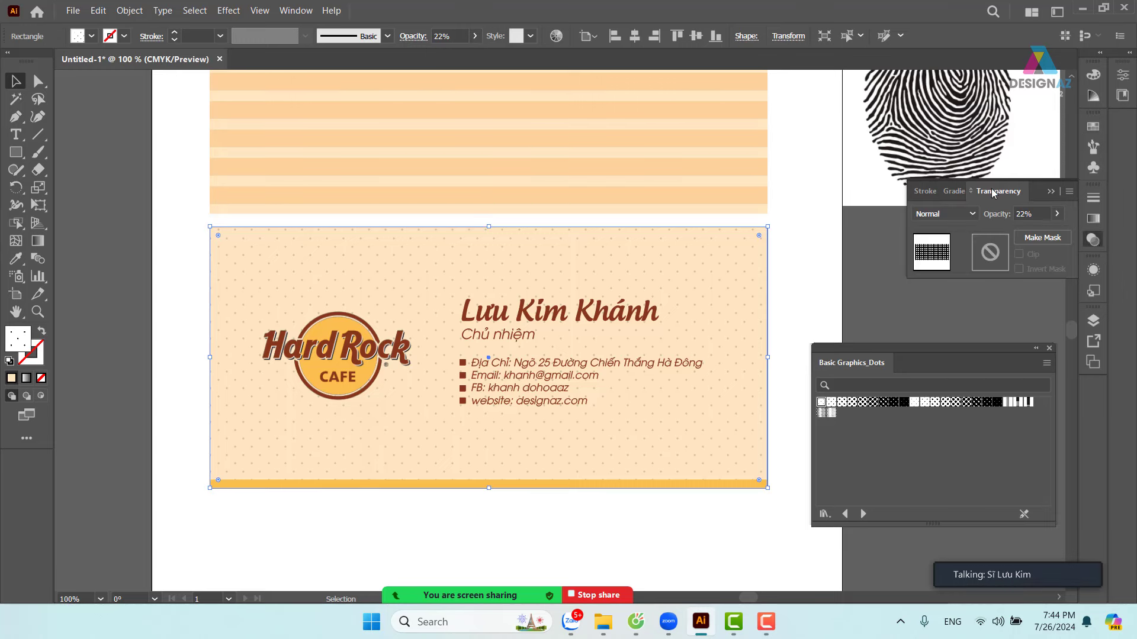
left_click(974, 215)
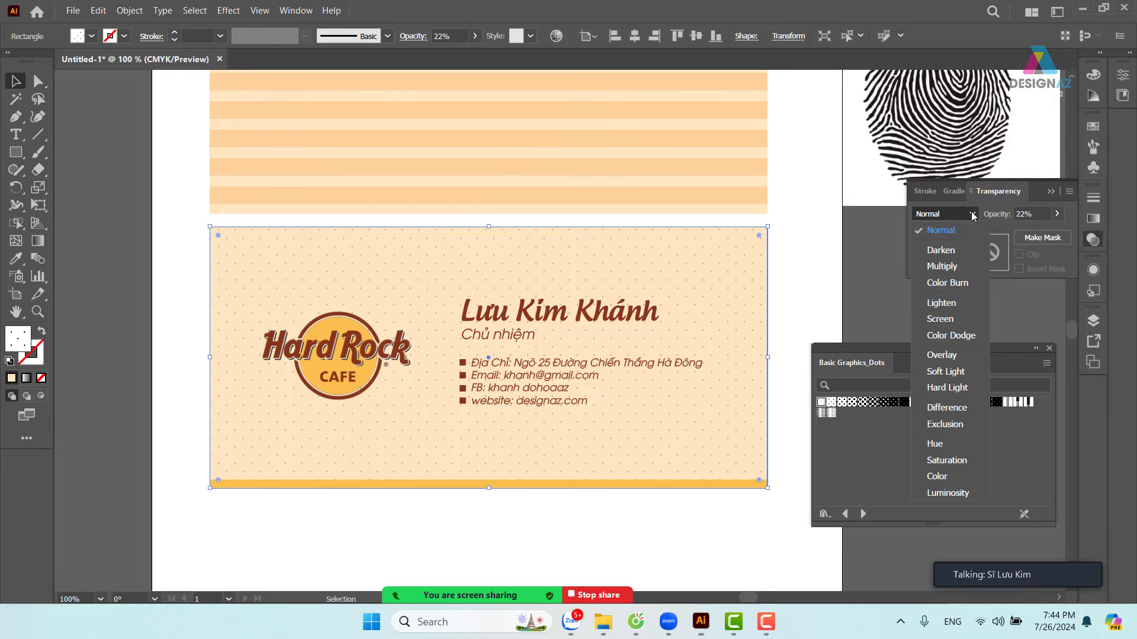
left_click(962, 268)
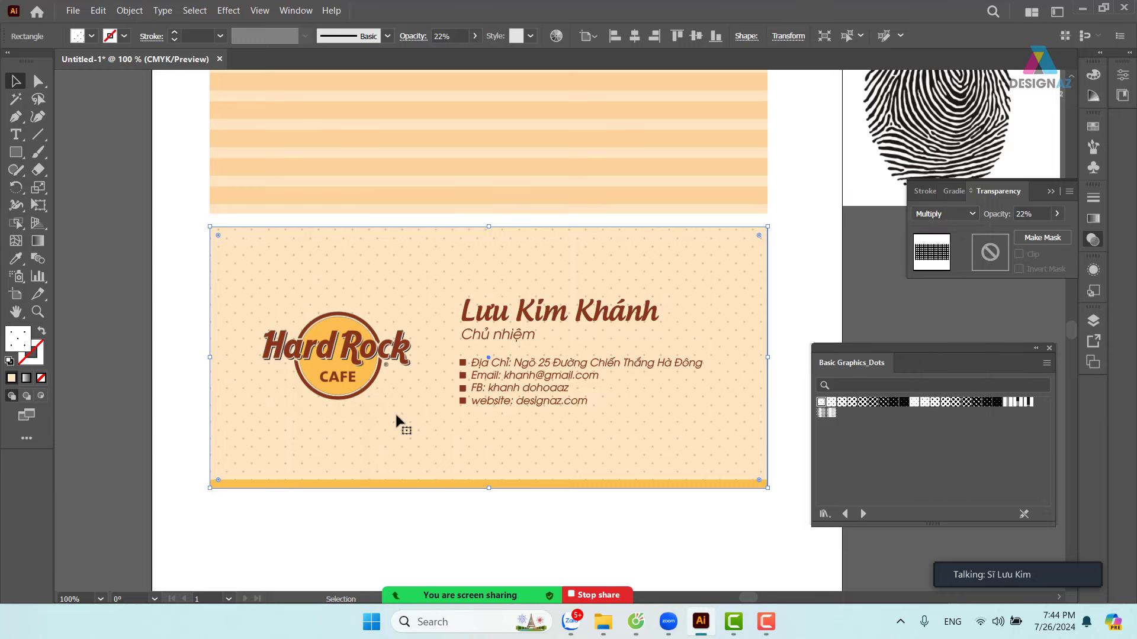
left_click(805, 306)
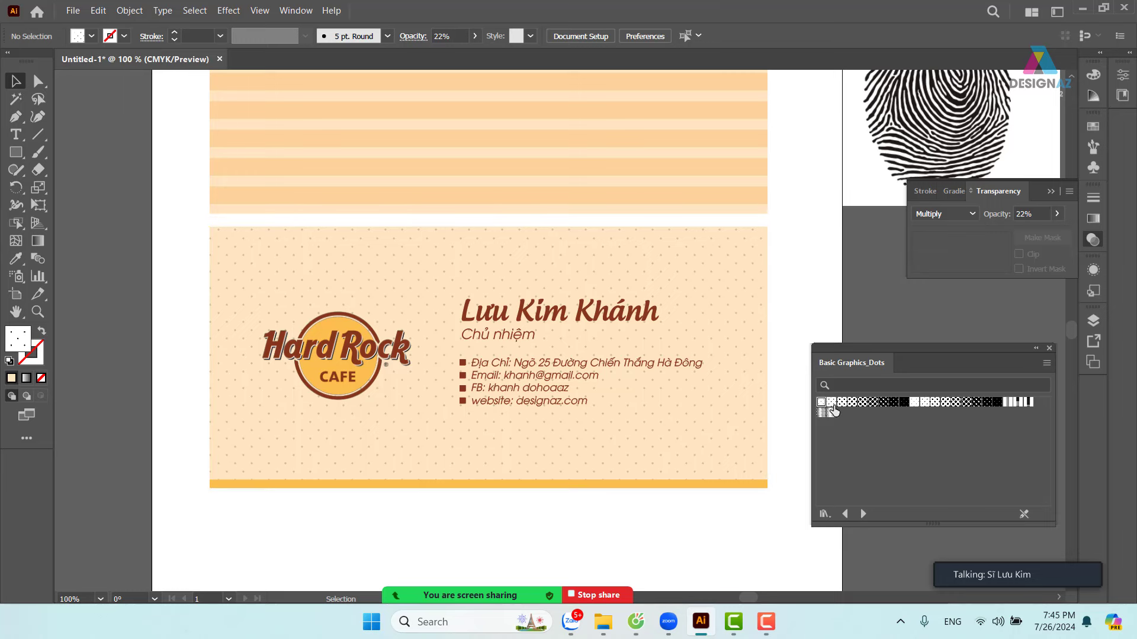
- Select the bottom card rectangle and fill it with a larger Basic Graphics_Dots pattern
left_click(737, 388)
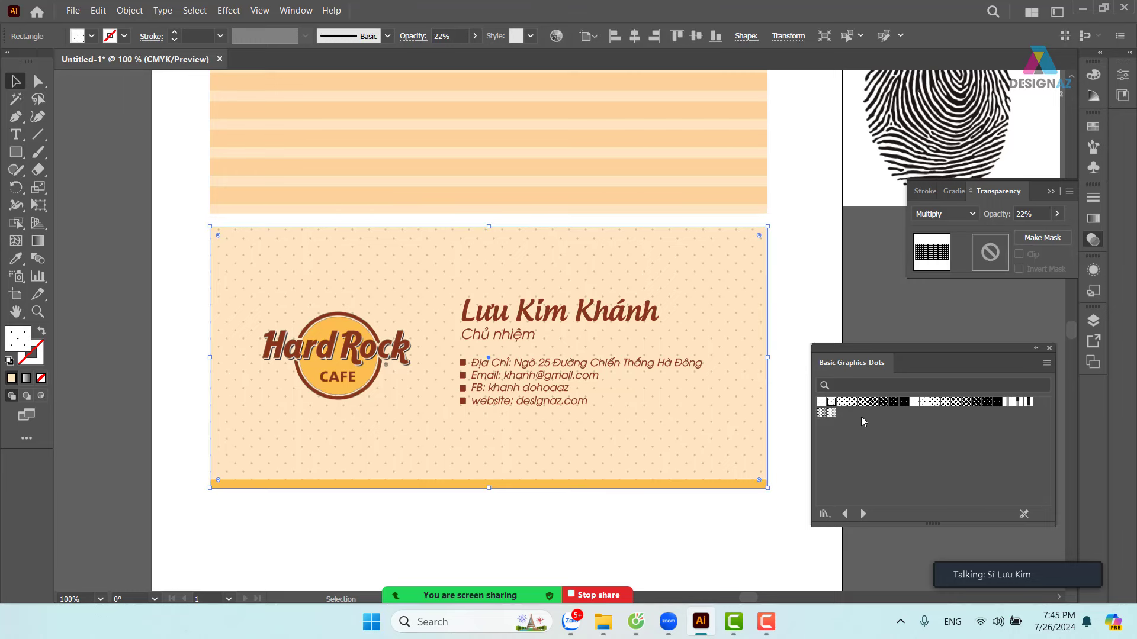
left_click(841, 402)
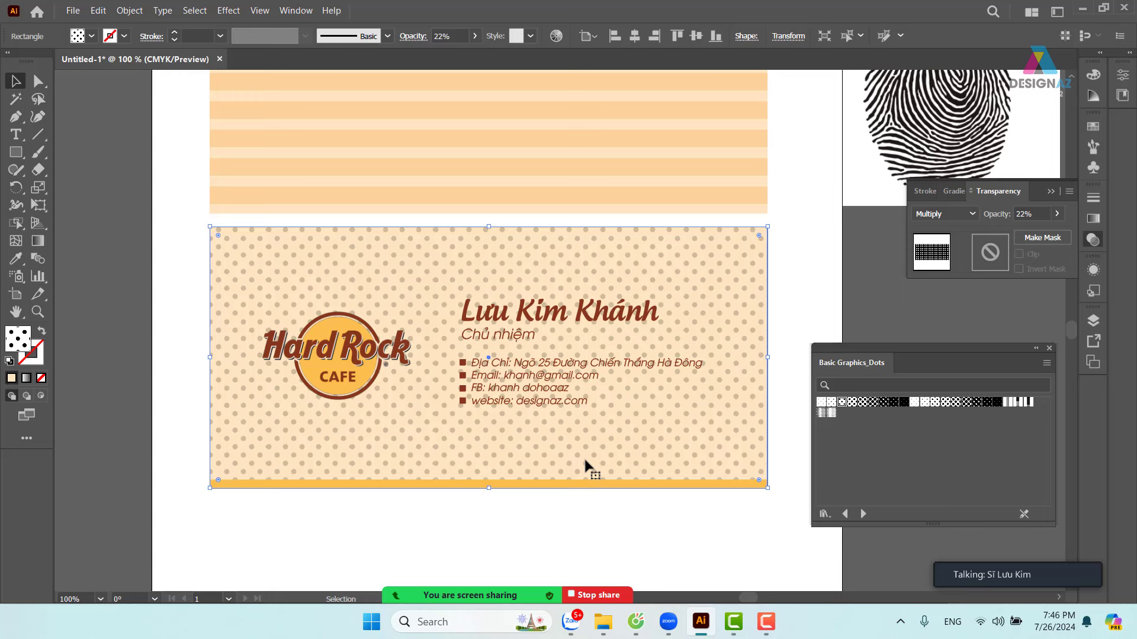
- Try several denser and sparser dot pattern swatches on the card
left_click(851, 403)
left_click(863, 403)
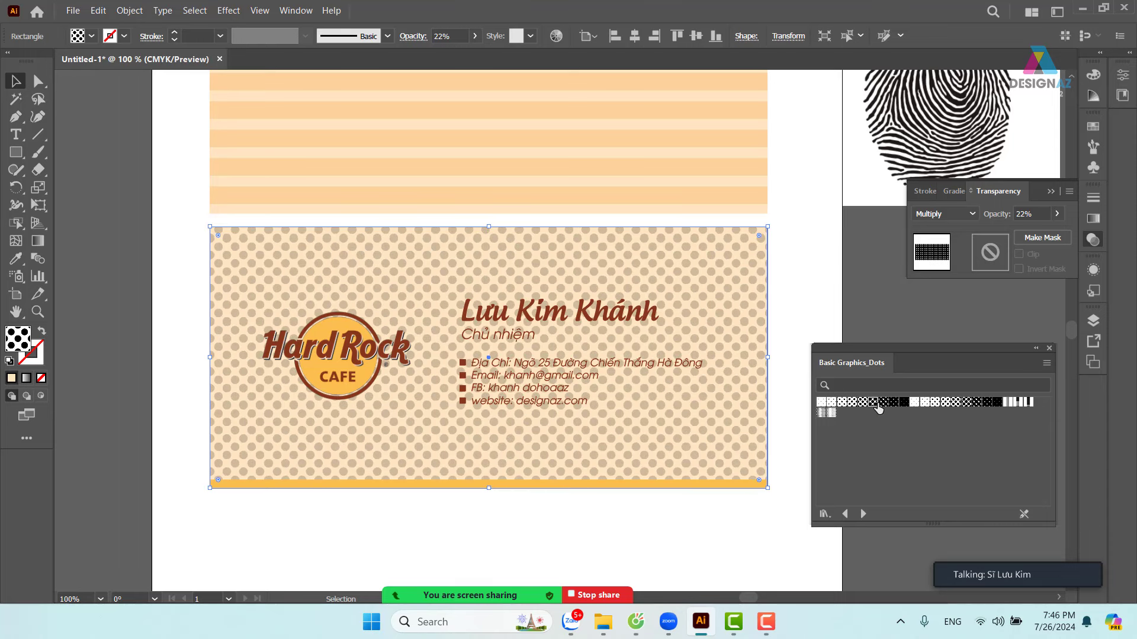
left_click(873, 403)
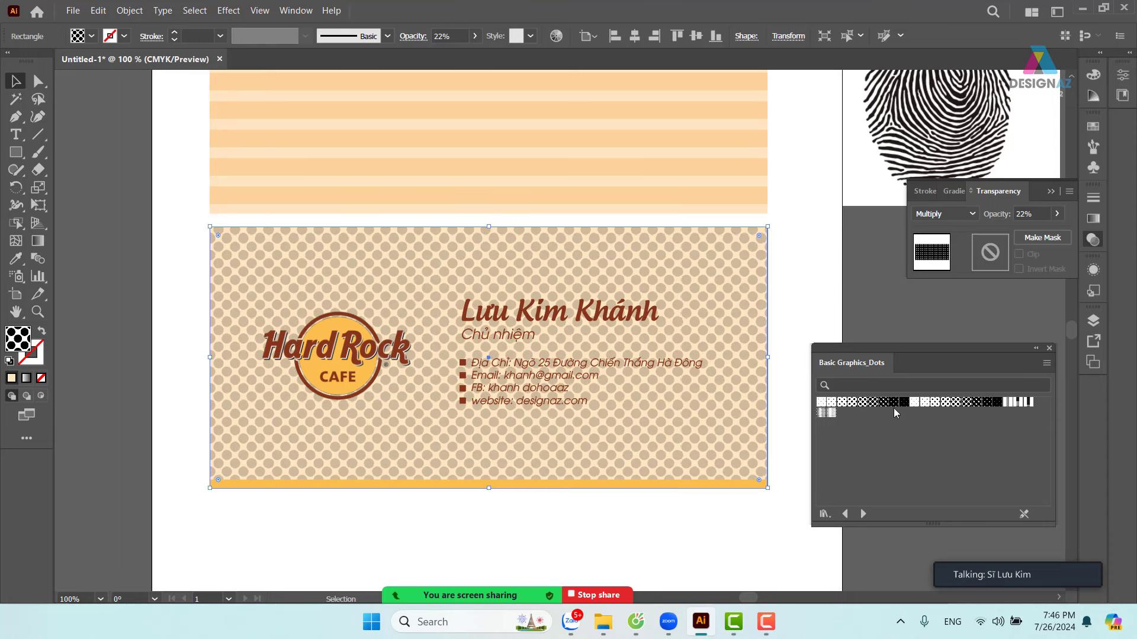
left_click(893, 403)
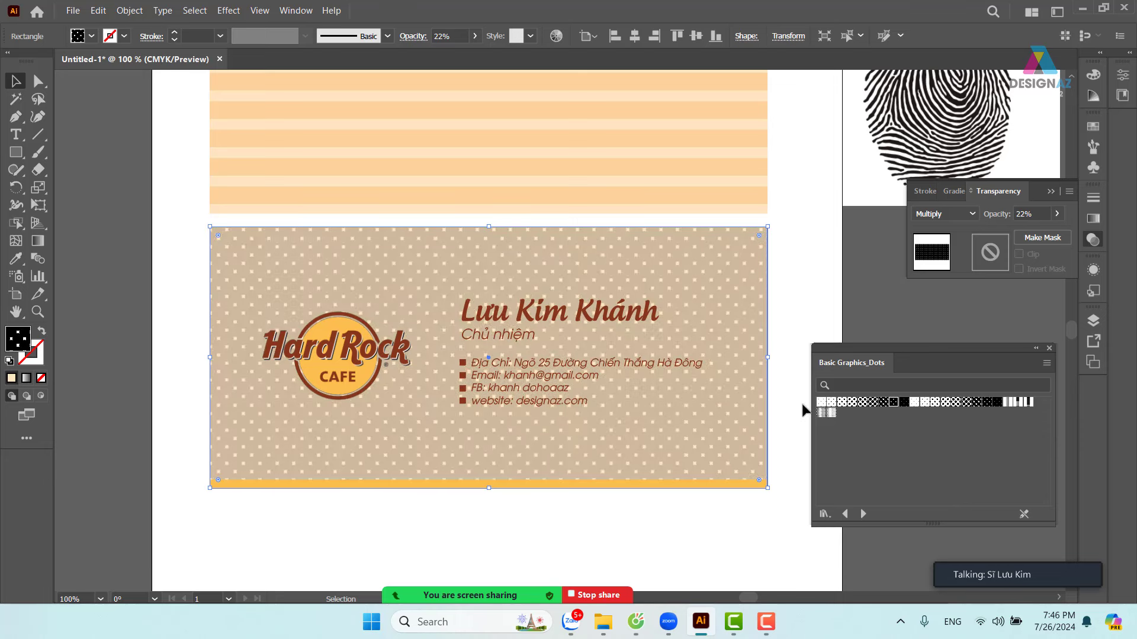
left_click(882, 403)
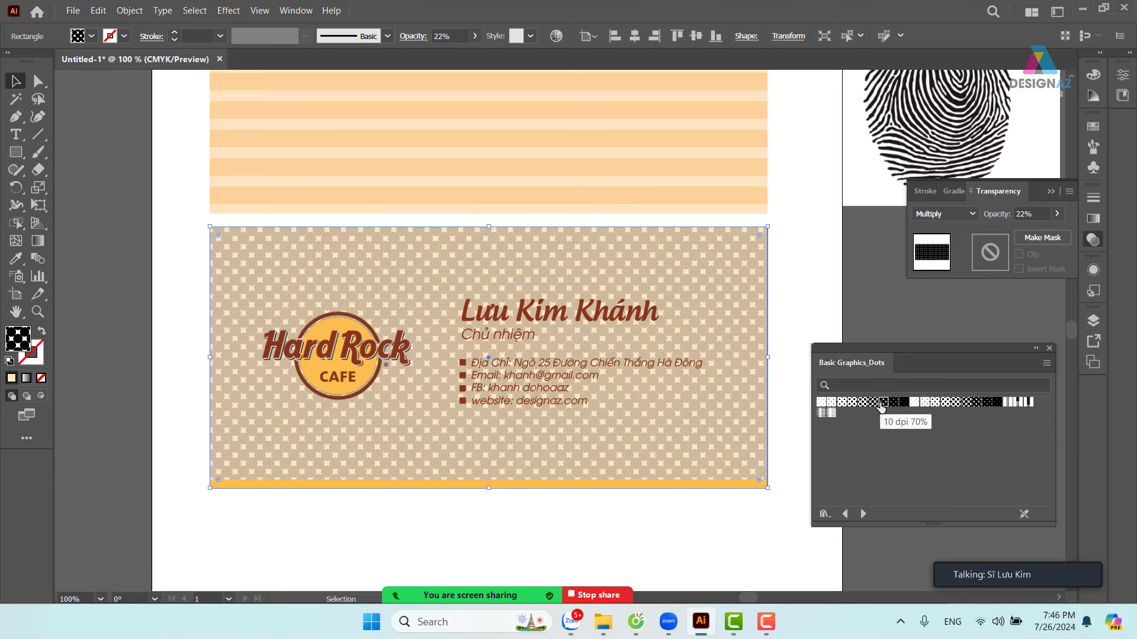
- Lower the card's opacity to 15%, then to 10%
left_click(443, 36)
type("15")
key("Return")
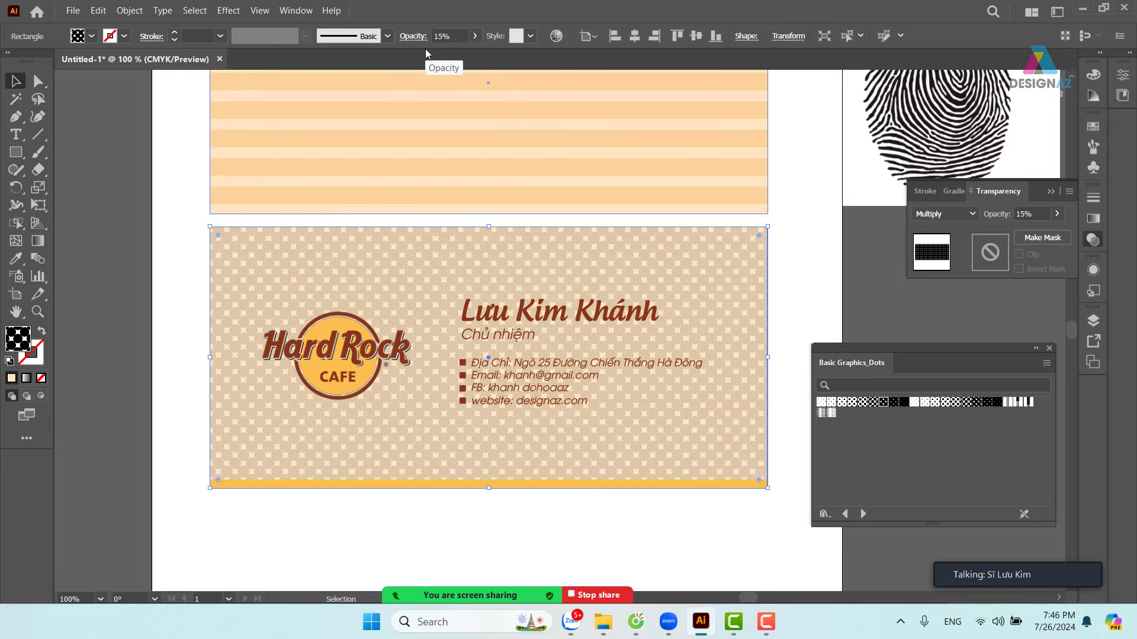
left_click(449, 36)
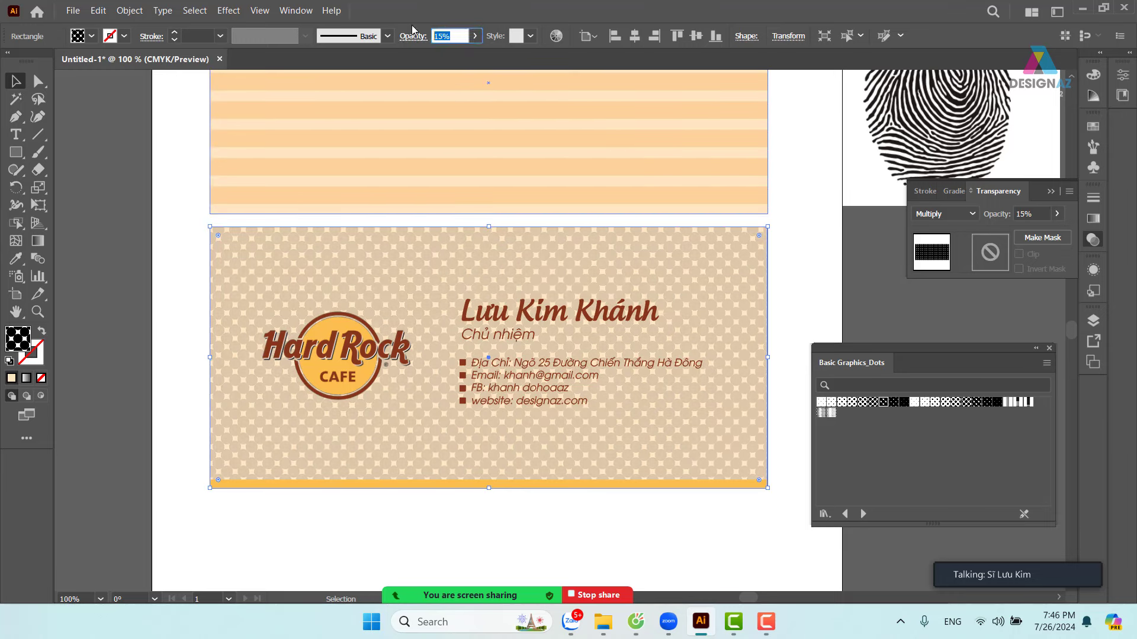
type("10")
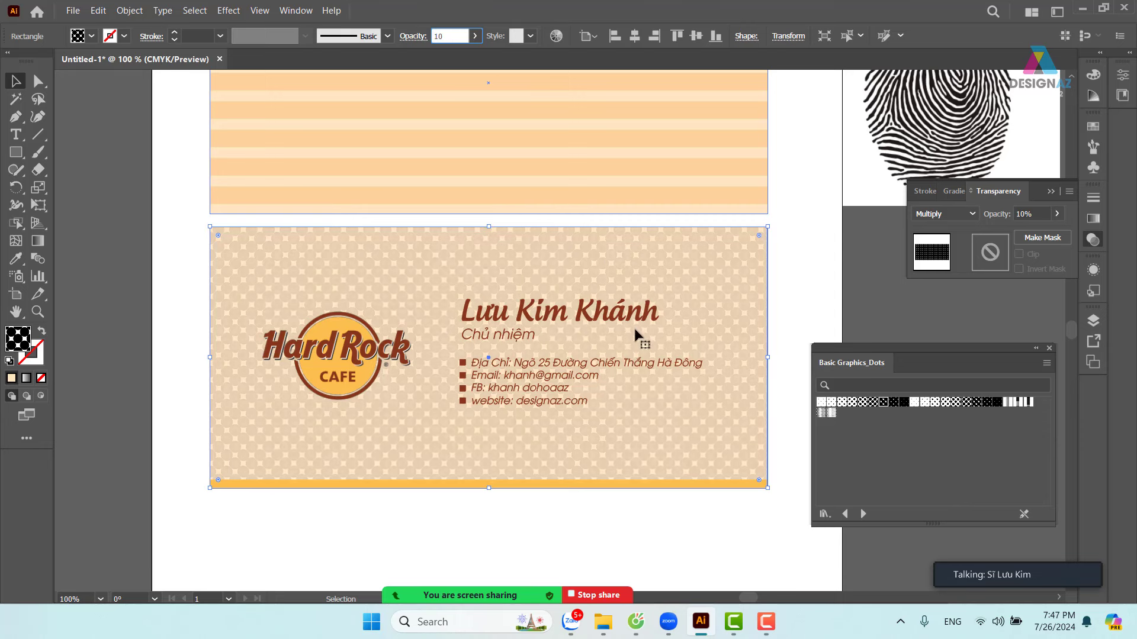
- Switch the card's fill to Undulating Coarse Dots and deselect it
left_click(1018, 404)
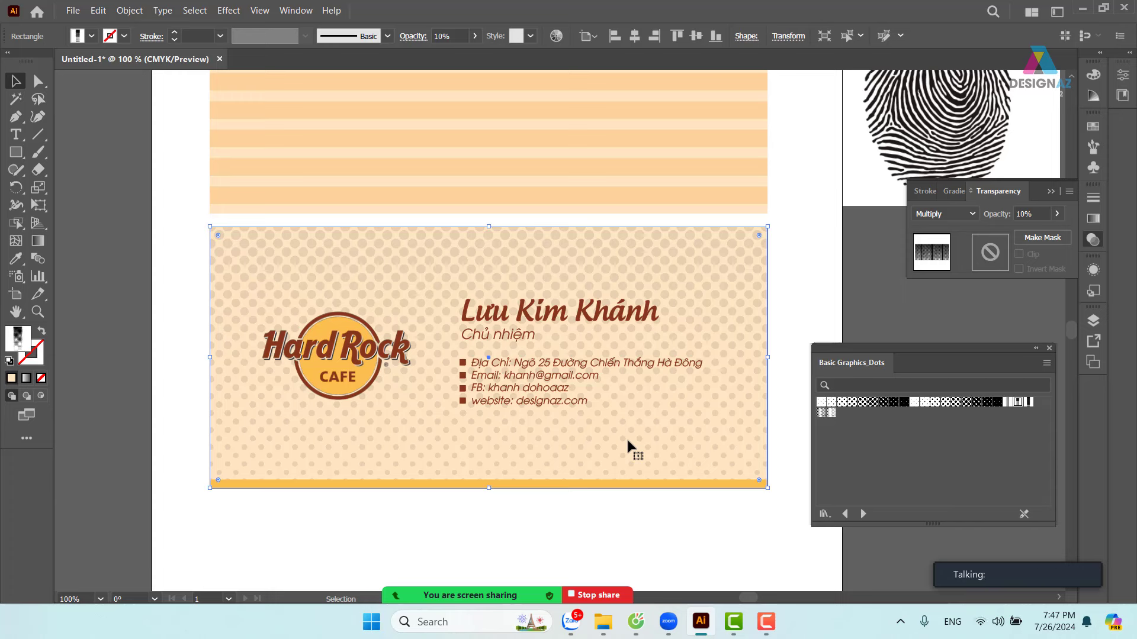
left_click(820, 413)
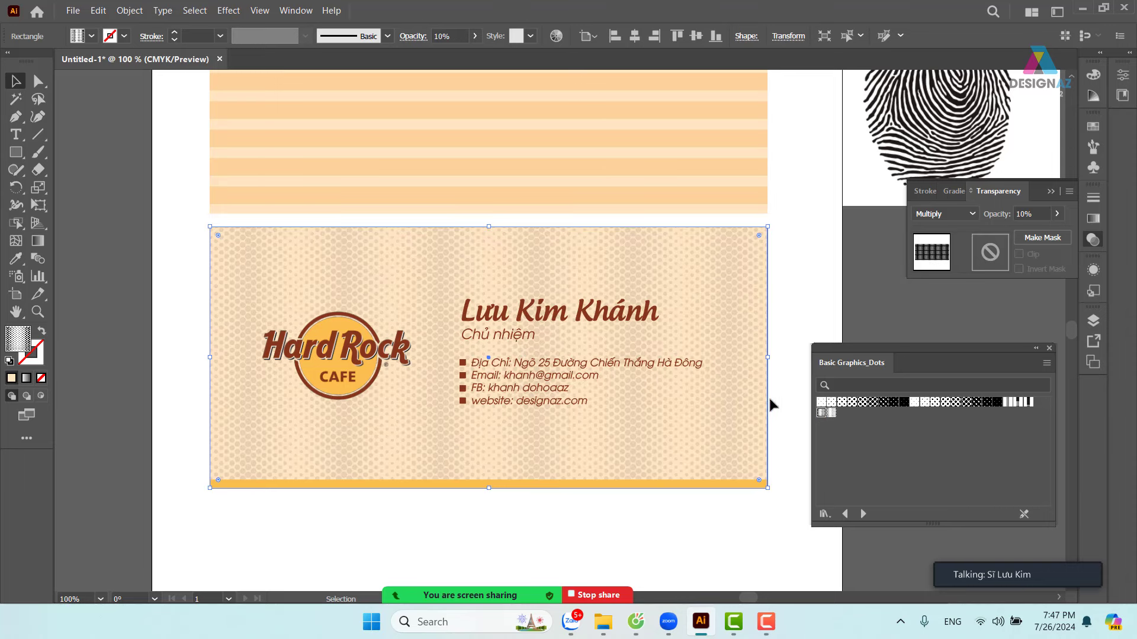
left_click_drag(565, 392, 554, 303)
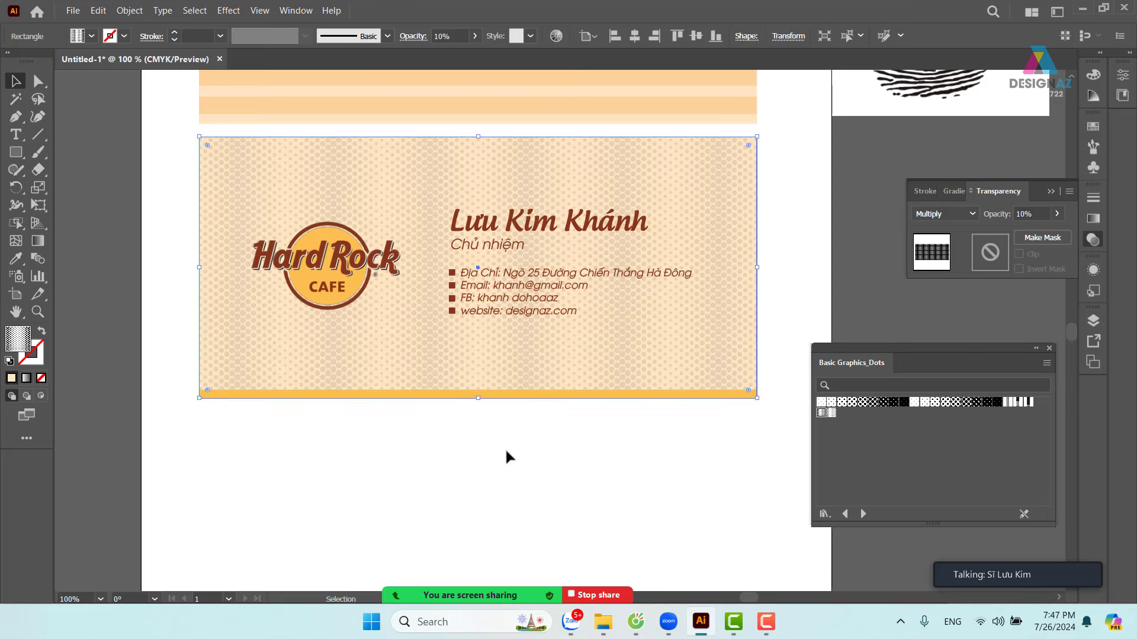
left_click(508, 456)
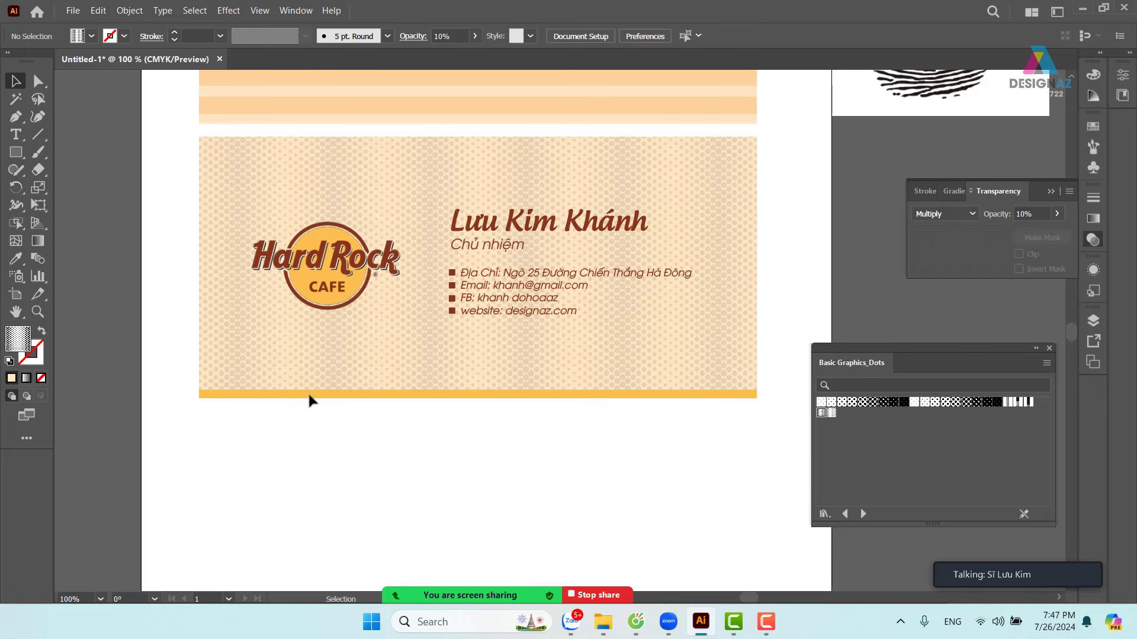
- Add a text line below the card reading 'Thêt thco'
left_click(16, 142)
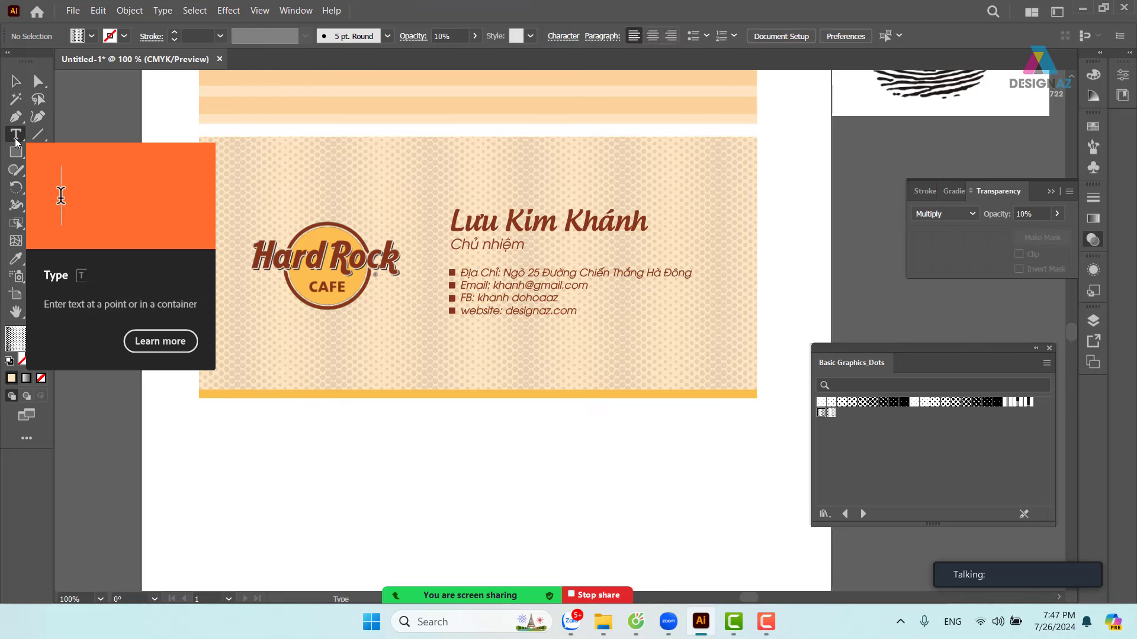
left_click(406, 459)
key("BackSpace")
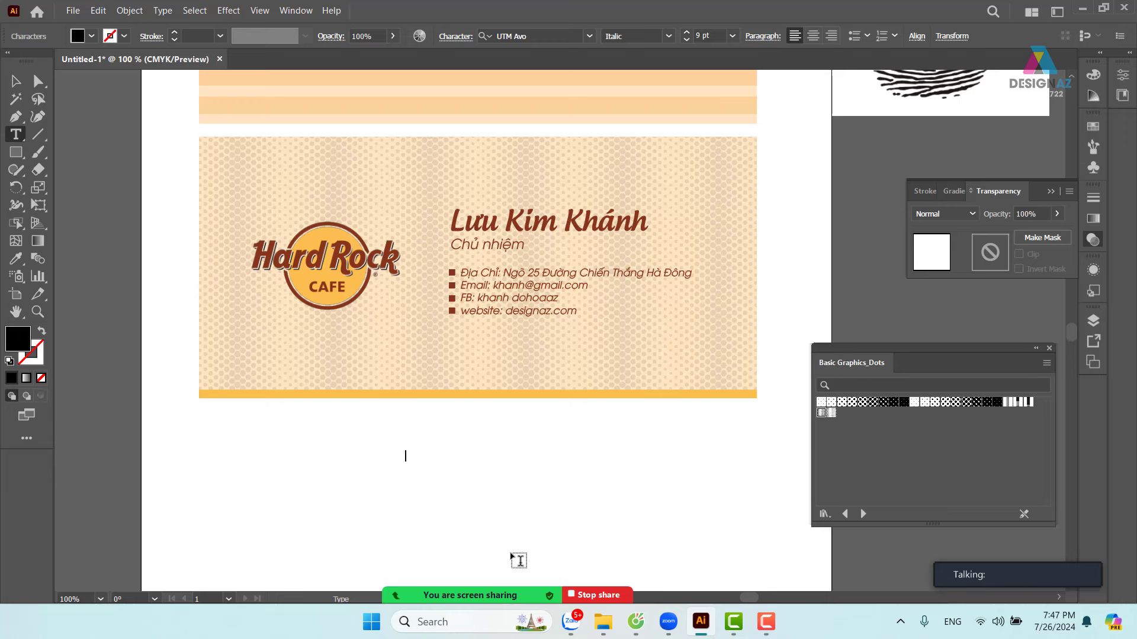
type("Thêt thc")
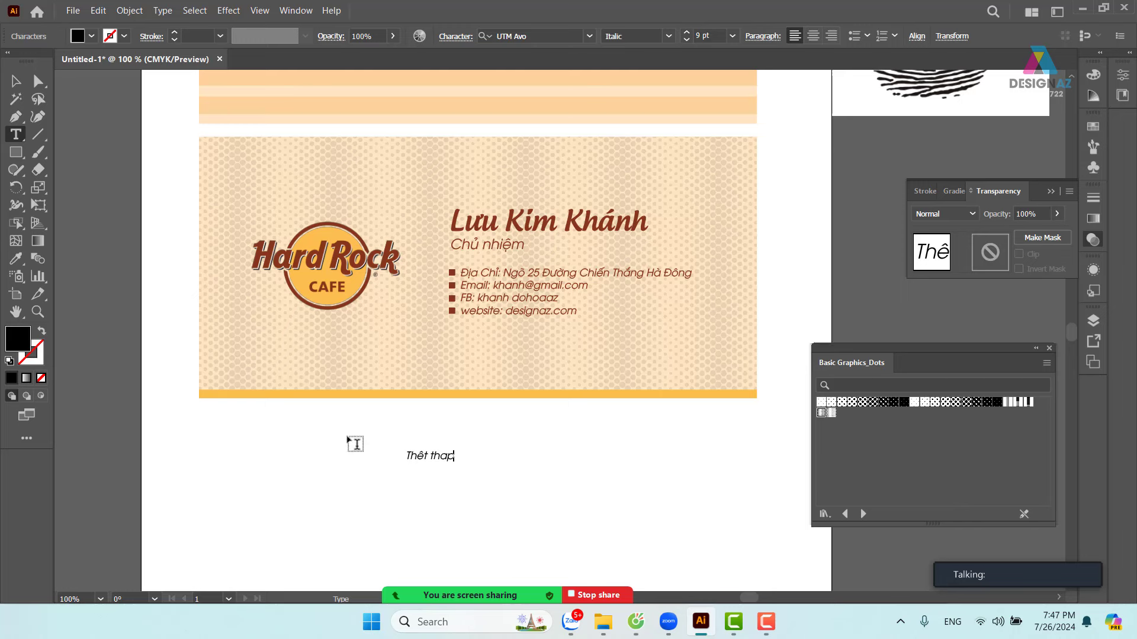
type("o")
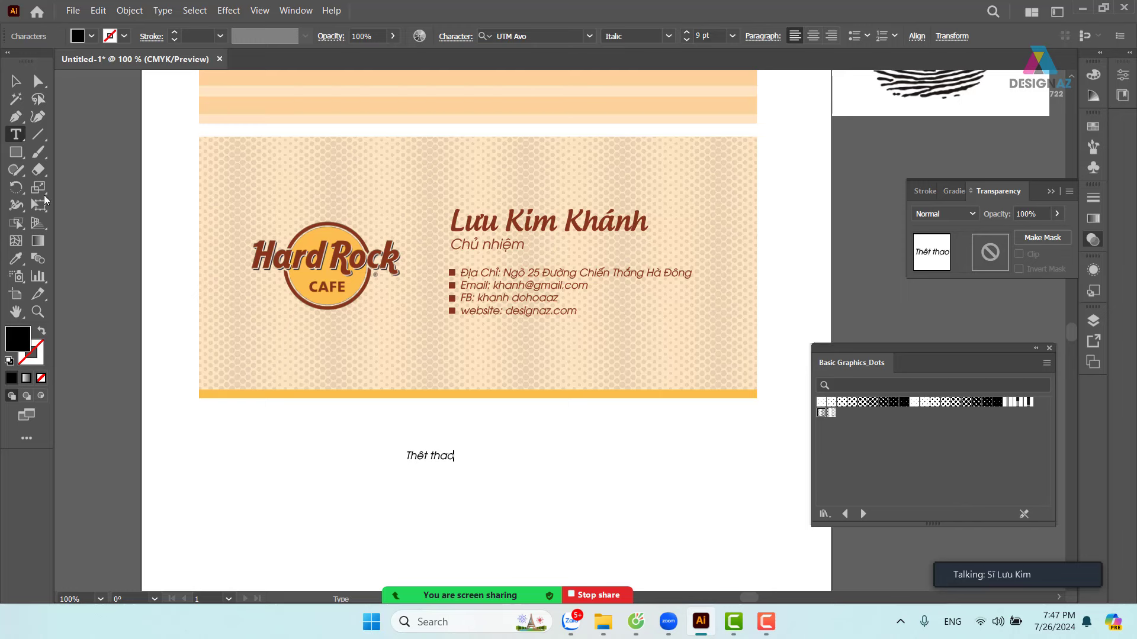
left_click(18, 84)
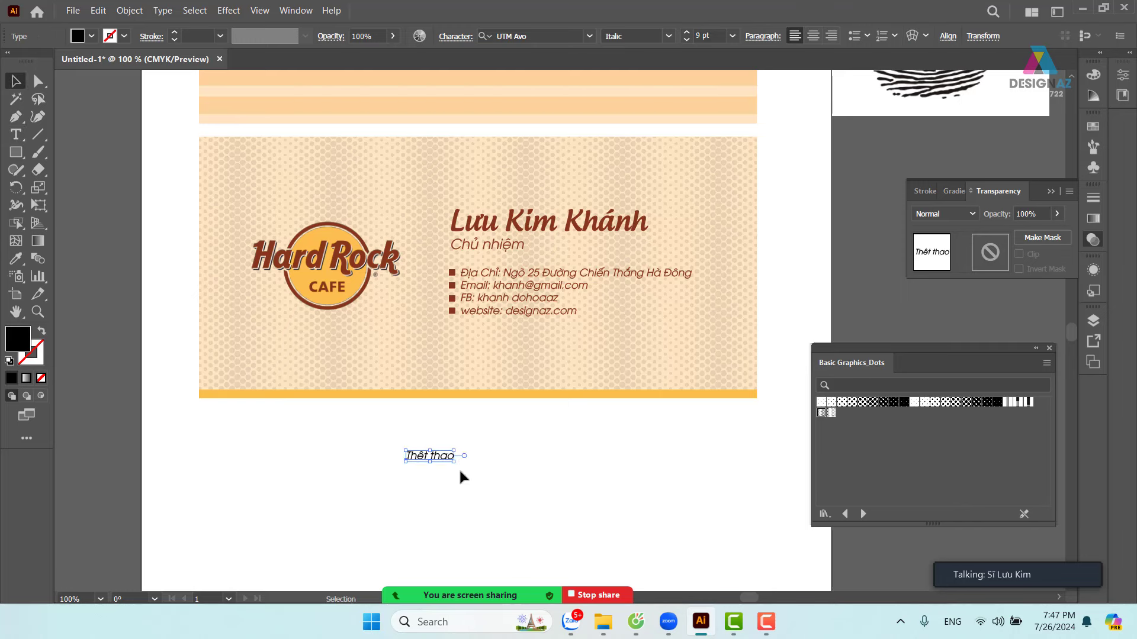
- Correct the typo to 'The thao' and scale the text up to about 46 pt
key("t")
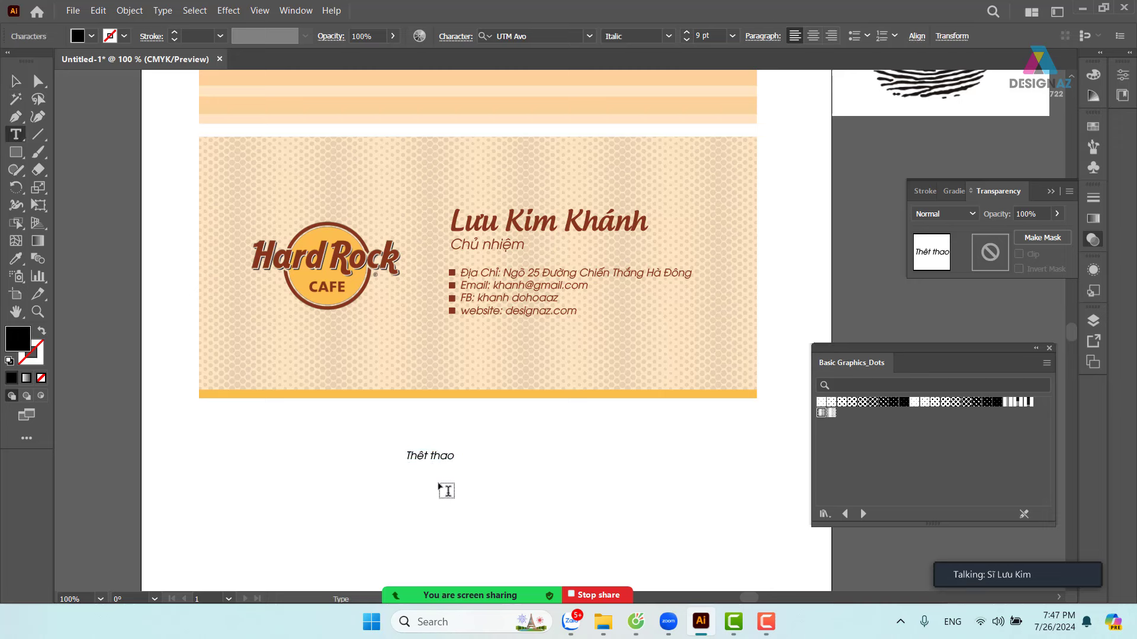
key("BackSpace")
key("Delete")
type("e")
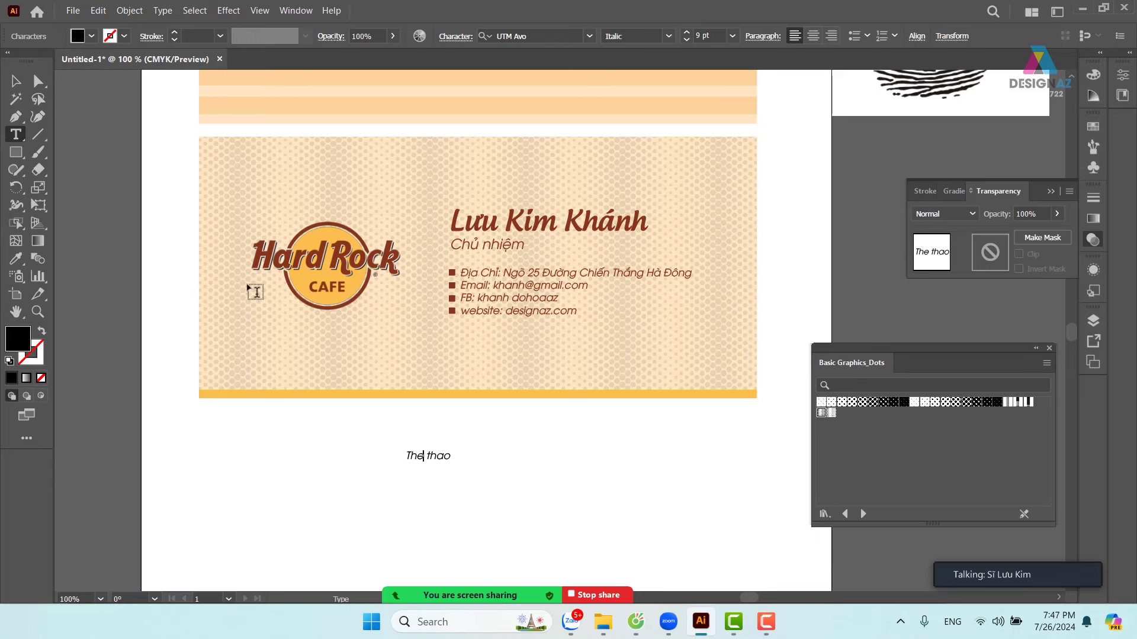
left_click(16, 81)
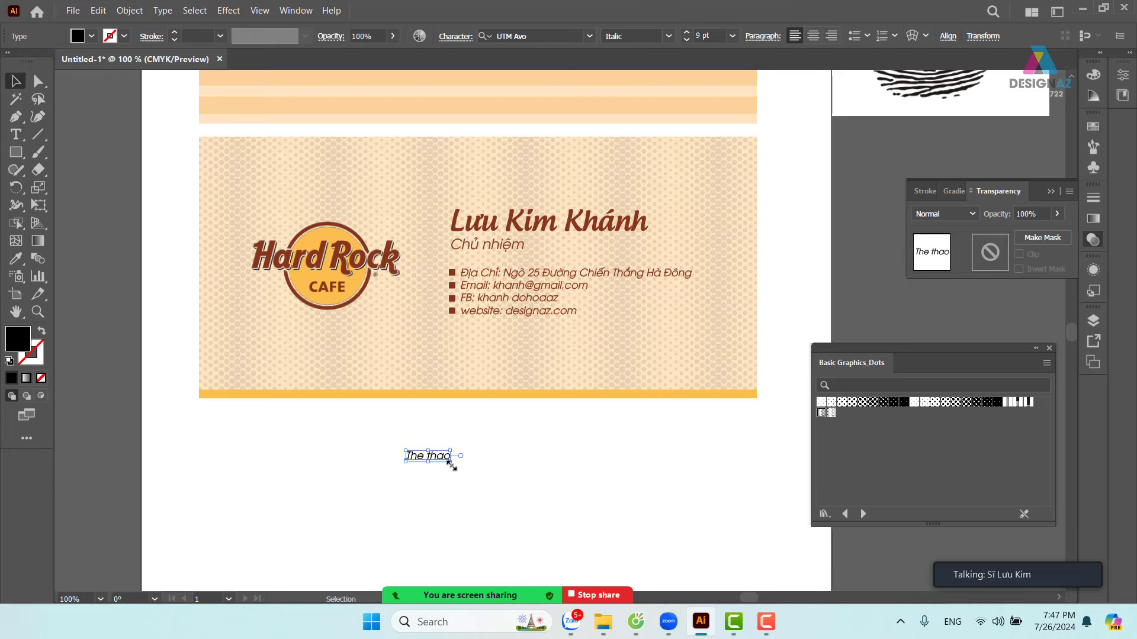
left_click_drag(451, 466, 548, 506)
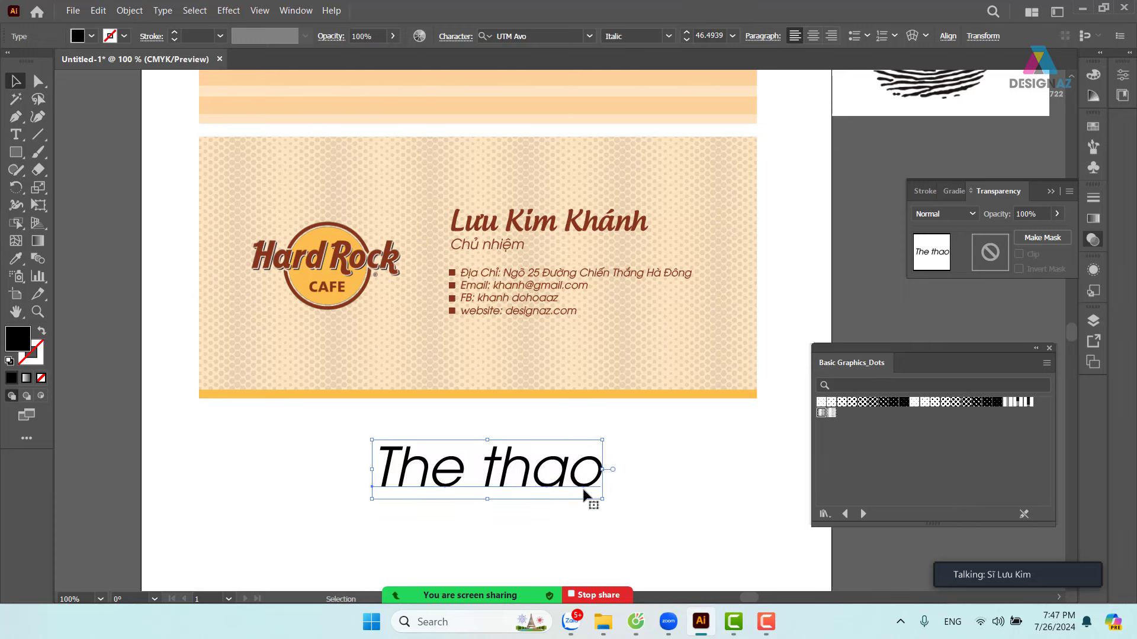
- Set the title text in the Speed Run Demo font
left_click(529, 36)
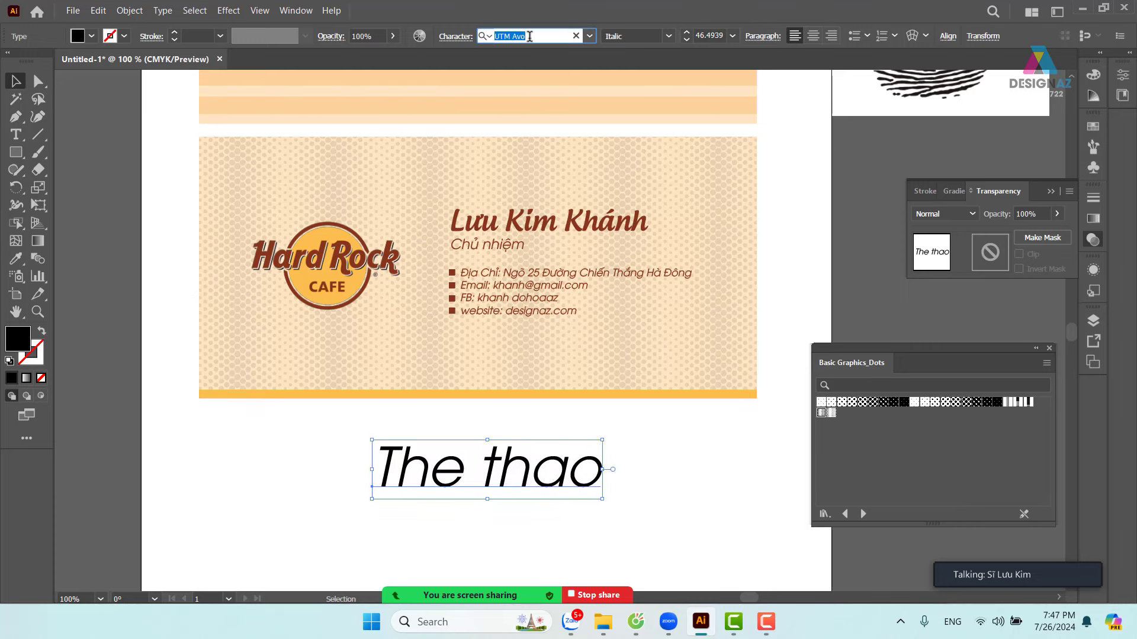
key("BackSpace")
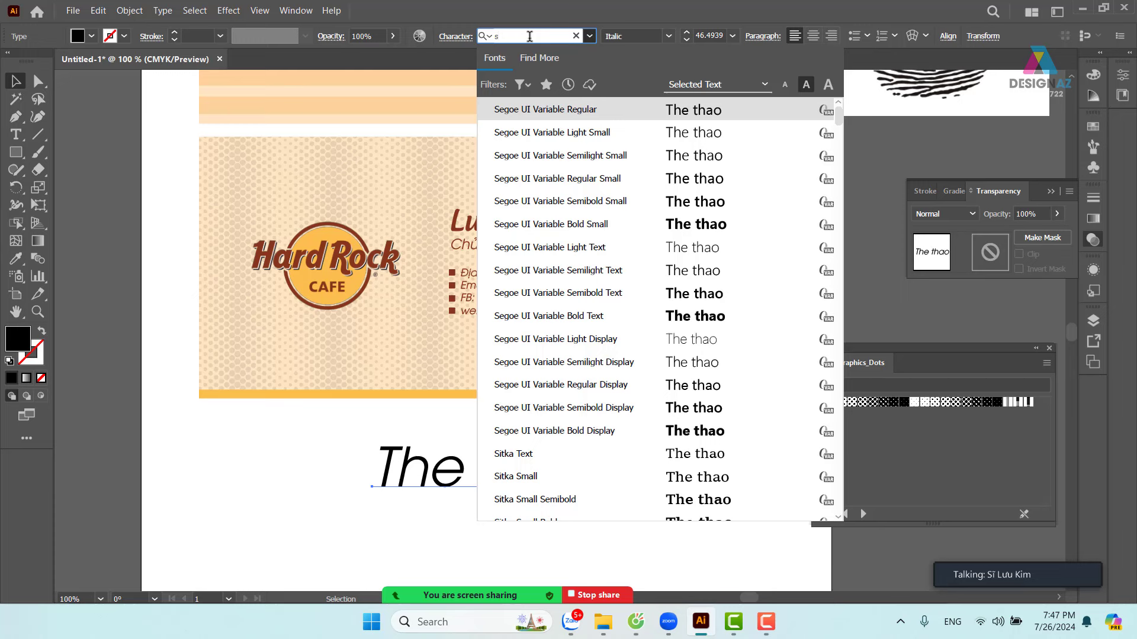
type("sp")
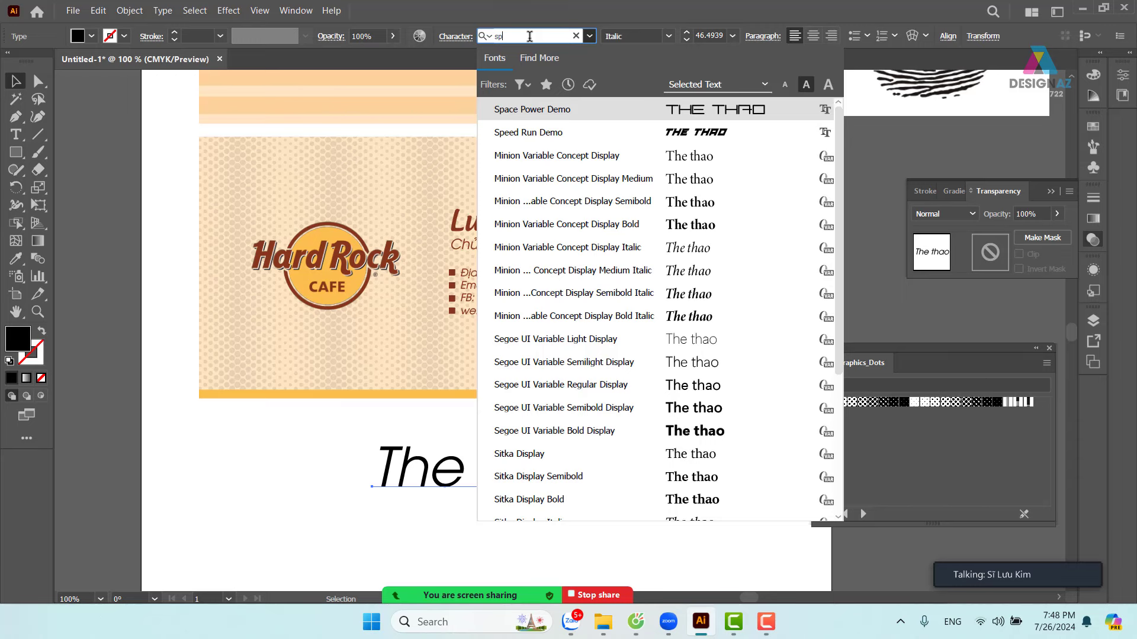
left_click(640, 132)
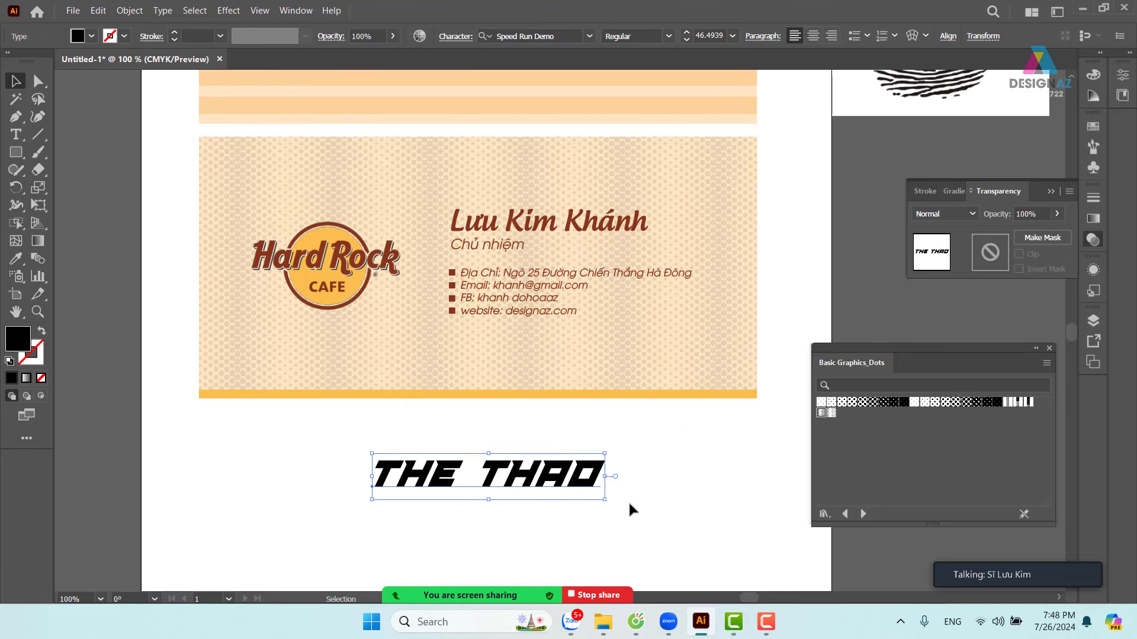
- Kern THAO closer to THE with Alt+Left twice
left_click(649, 479)
left_click(482, 477)
key("t")
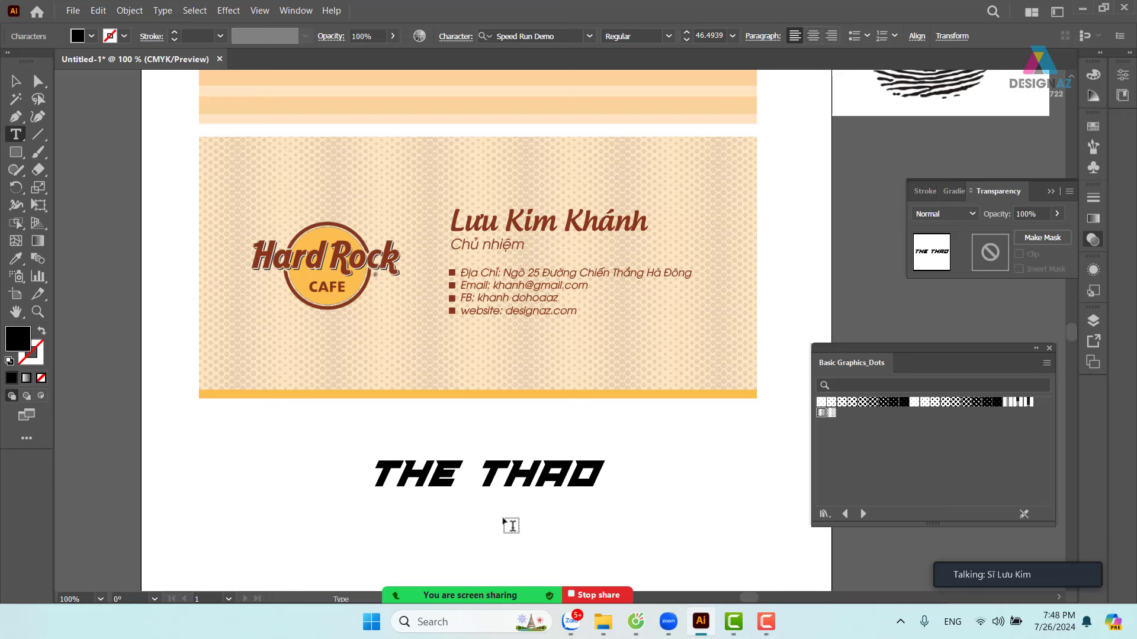
key("alt+Left")
key("alt+Left")
key("alt+Left")
key("alt+Left")
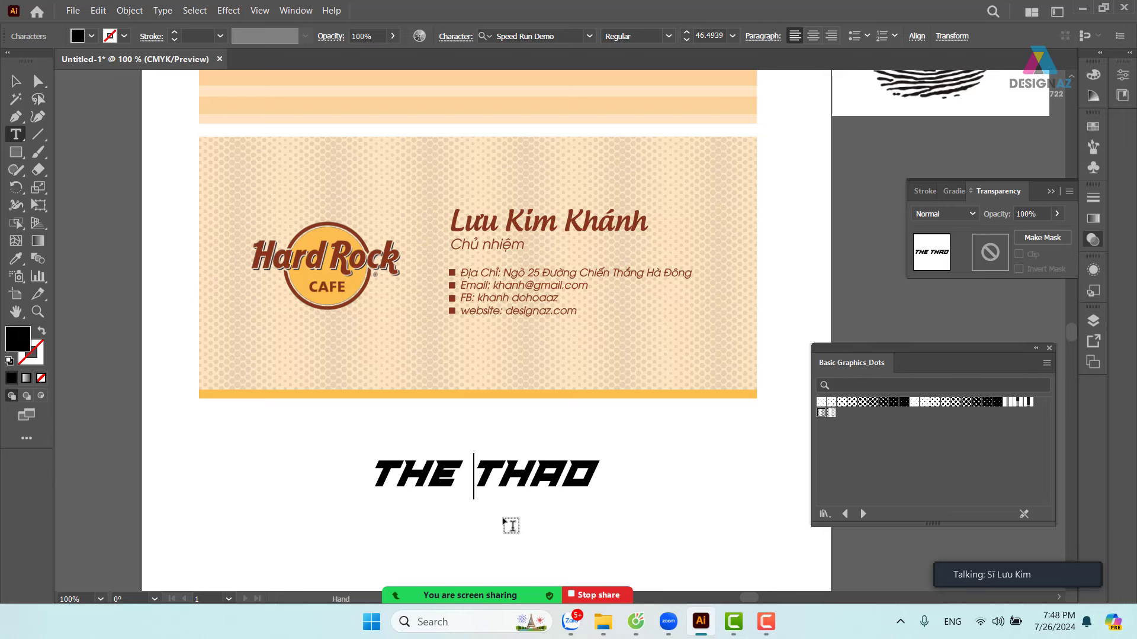
key("alt+Left")
key("alt+Left")
key("alt+Left")
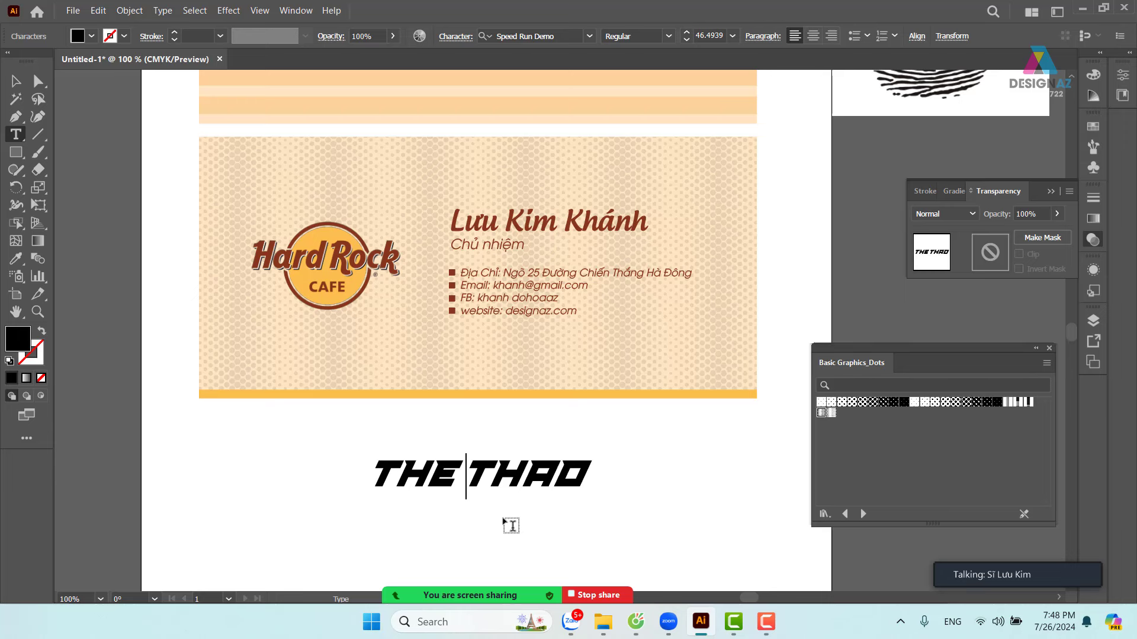
- Select the title text and close the font list, keeping Speed Run Demo
left_click(15, 81)
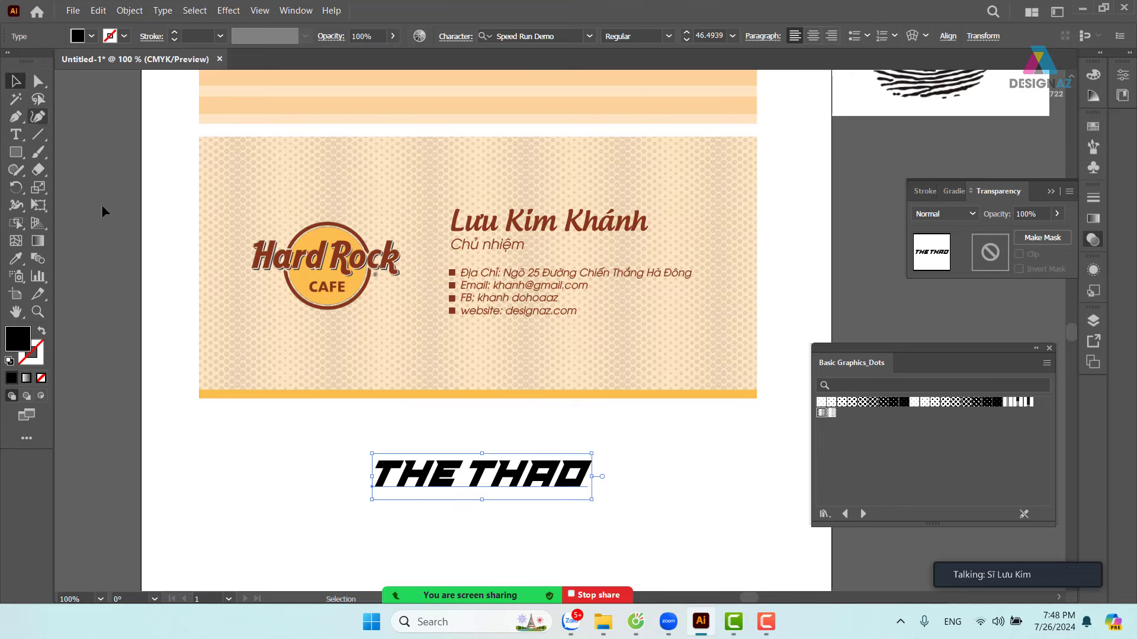
left_click(694, 495)
left_click(577, 497)
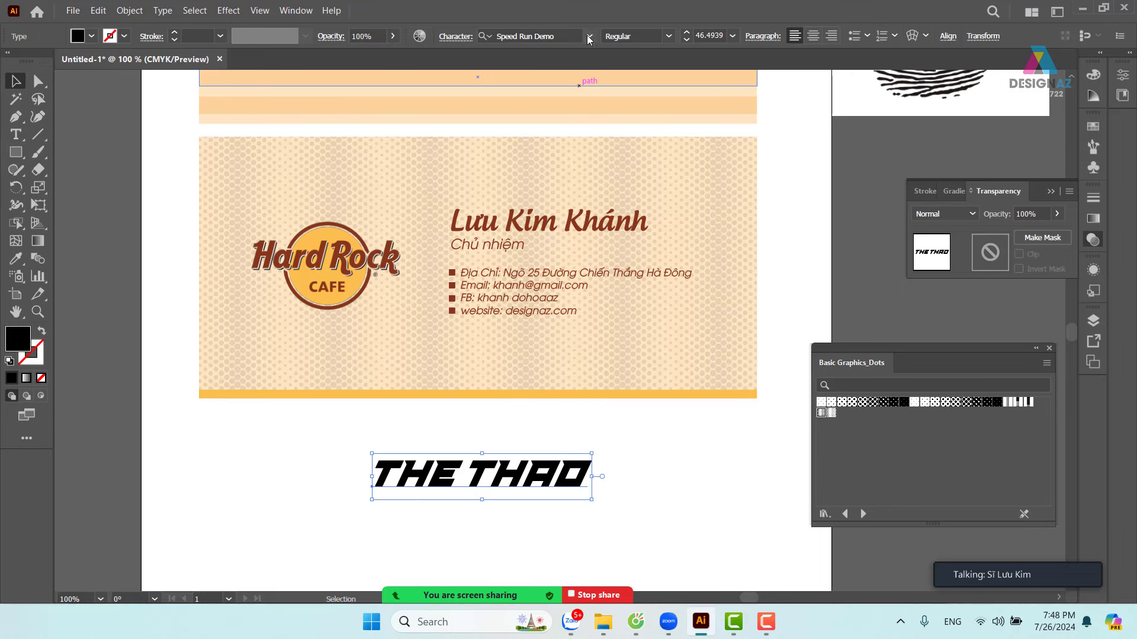
left_click(589, 36)
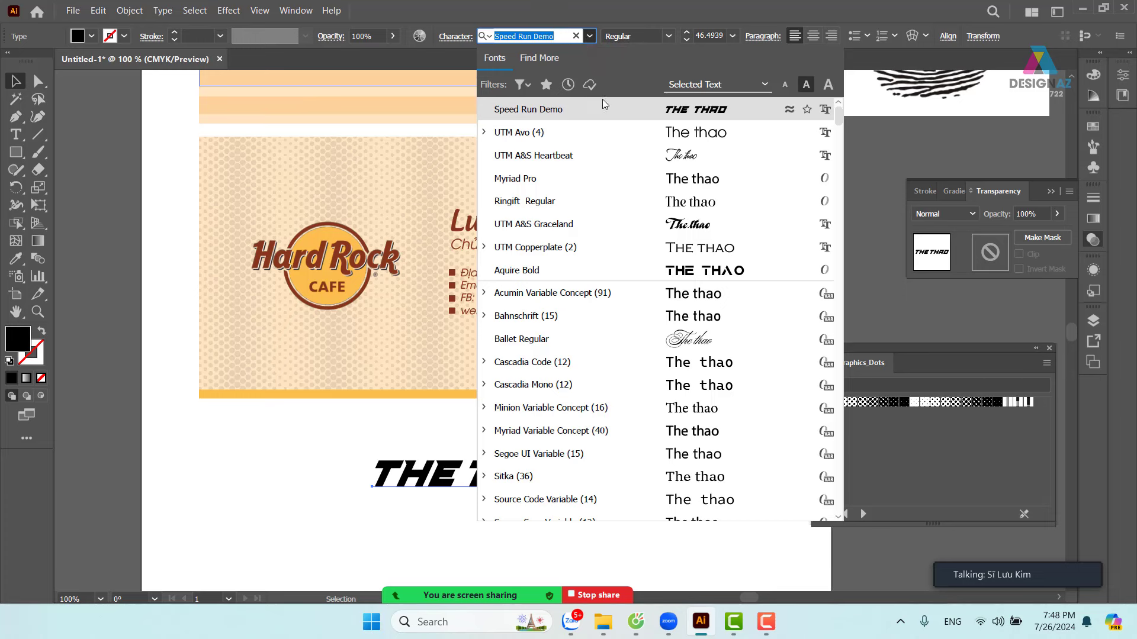
left_click(144, 368)
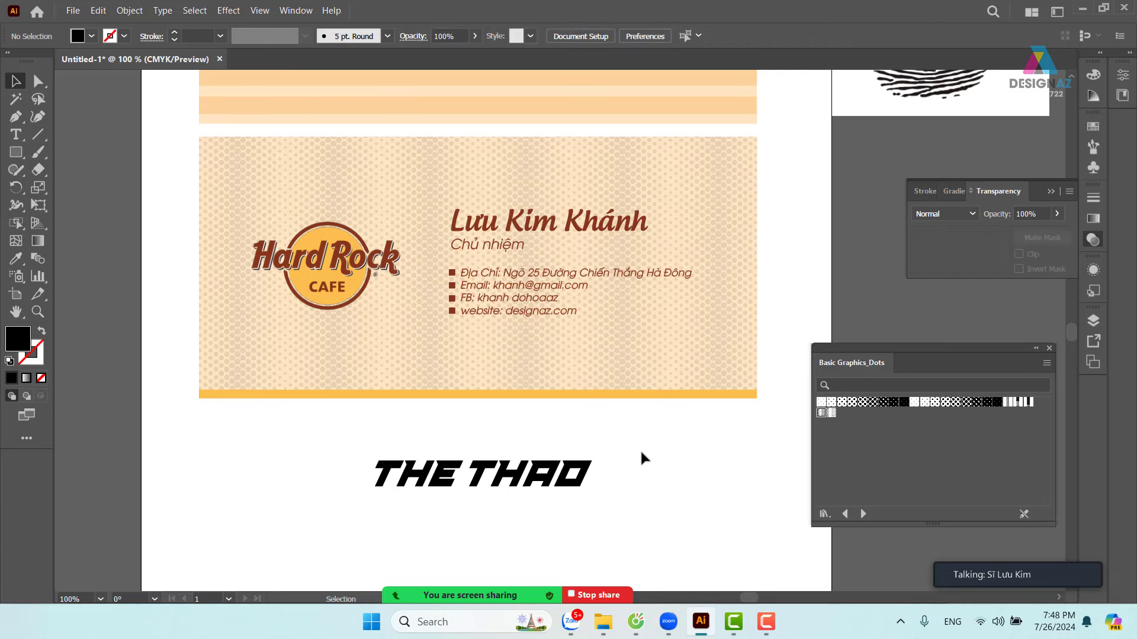
left_click(565, 481)
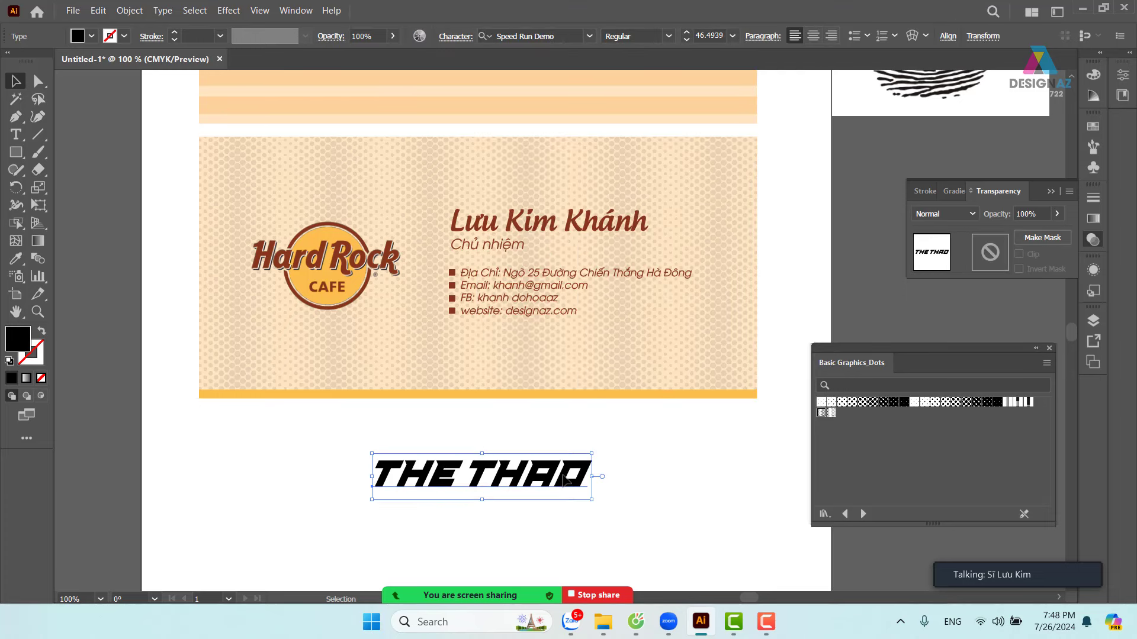
- Open the recent file font thiết kế làmdep.ai and dismiss the Missing Fonts warning
left_click(73, 10)
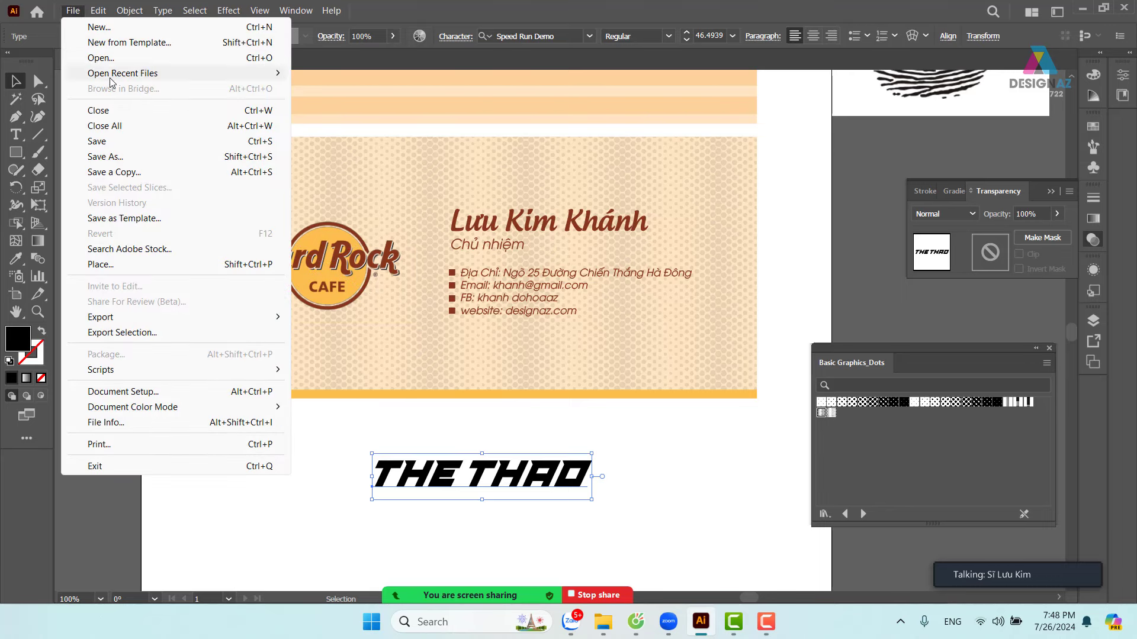
mouse_move(123, 74)
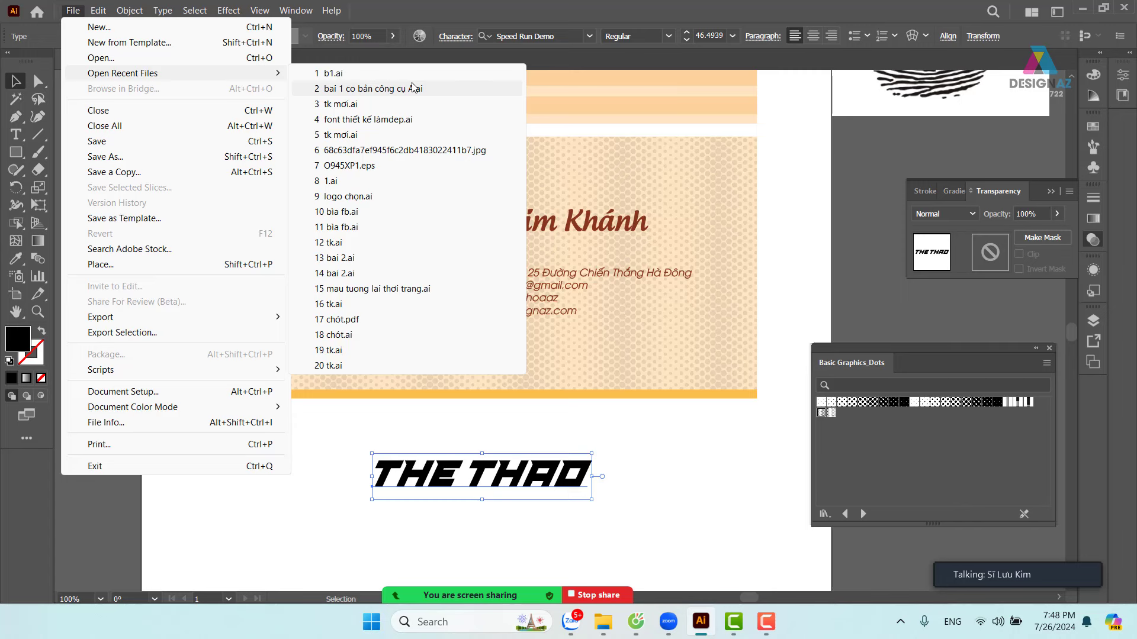
left_click(390, 123)
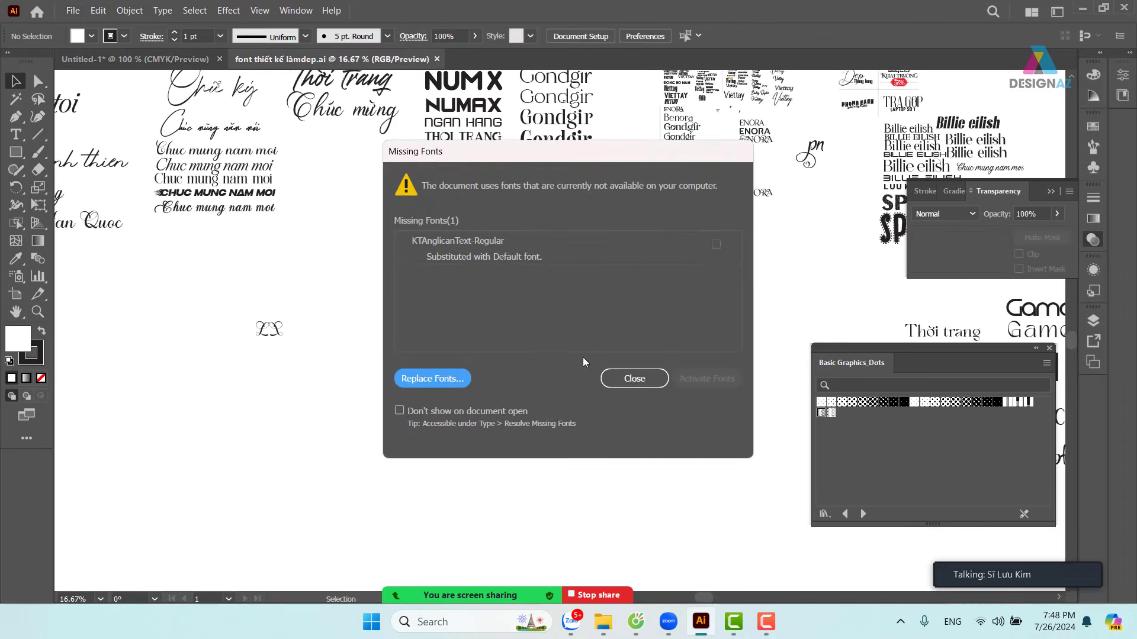
left_click(631, 373)
- Look up the GIAY THE THAO logo's font, Race Sport, then return to Untitled-1
left_click_drag(685, 261, 353, 447)
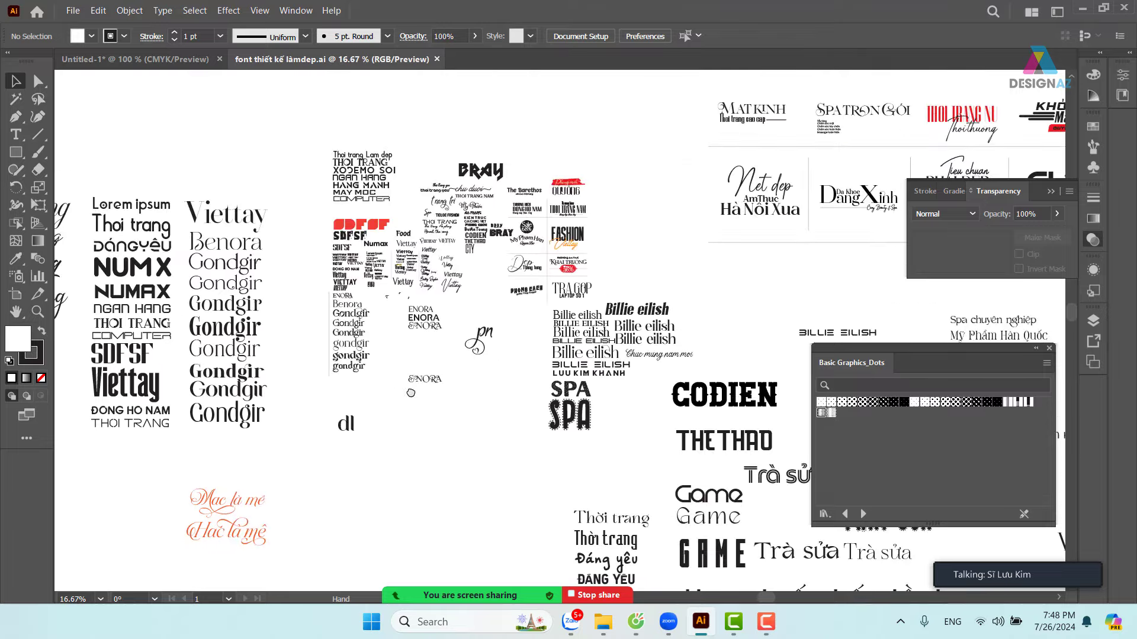
left_click_drag(549, 341, 324, 320)
left_click_drag(621, 323, 601, 264)
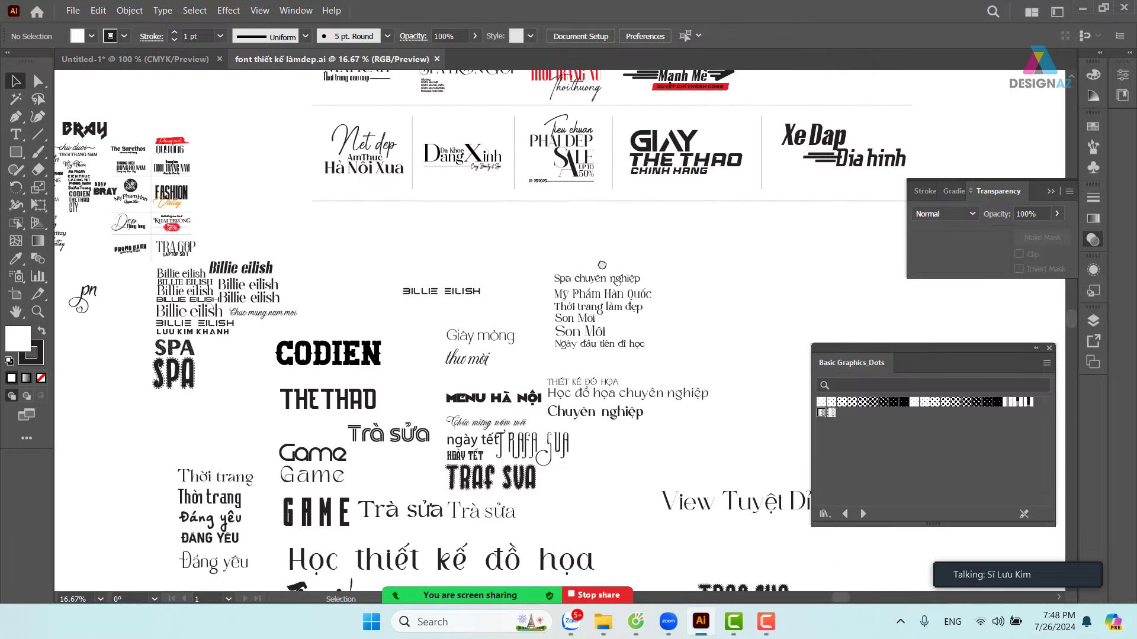
left_click(733, 159)
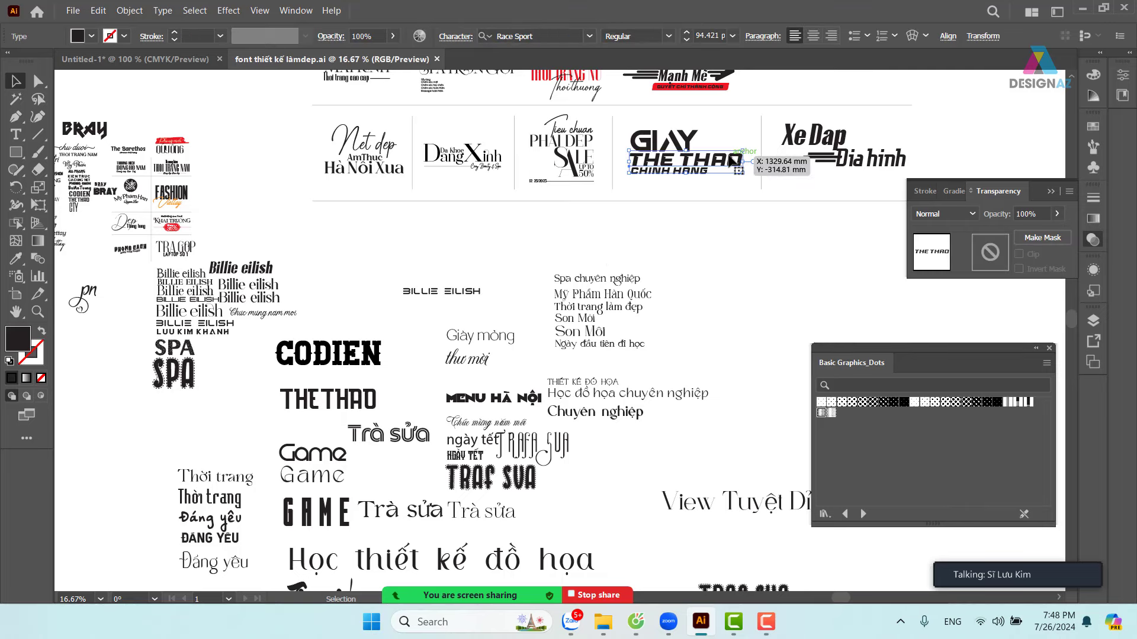
left_click(548, 34)
key("ctrl+c")
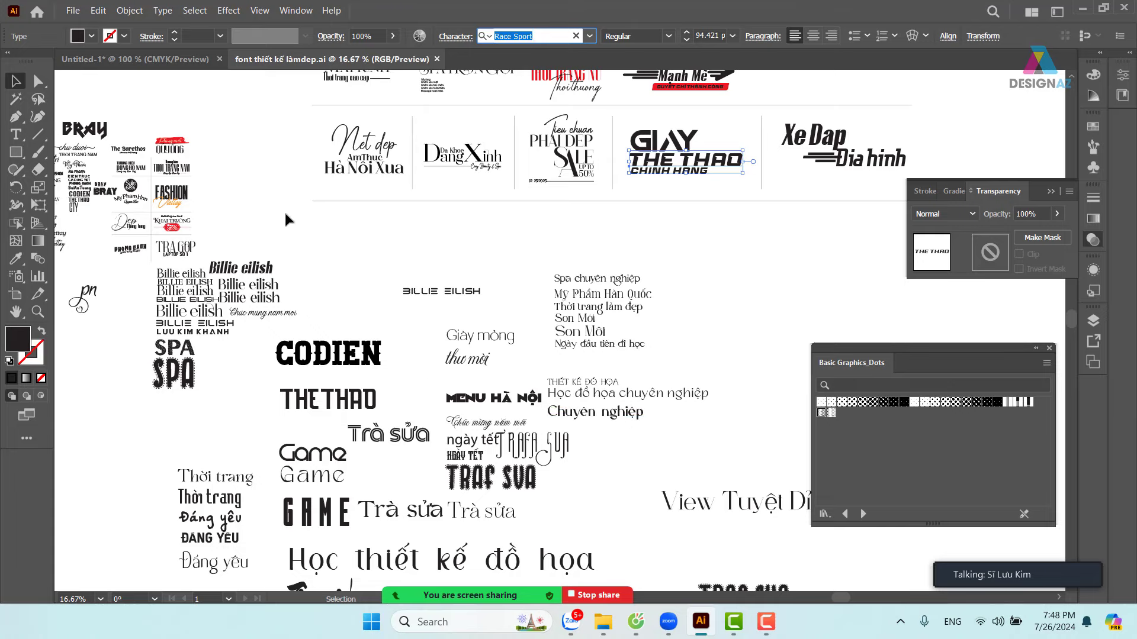
left_click(148, 59)
left_click_drag(350, 383, 480, 271)
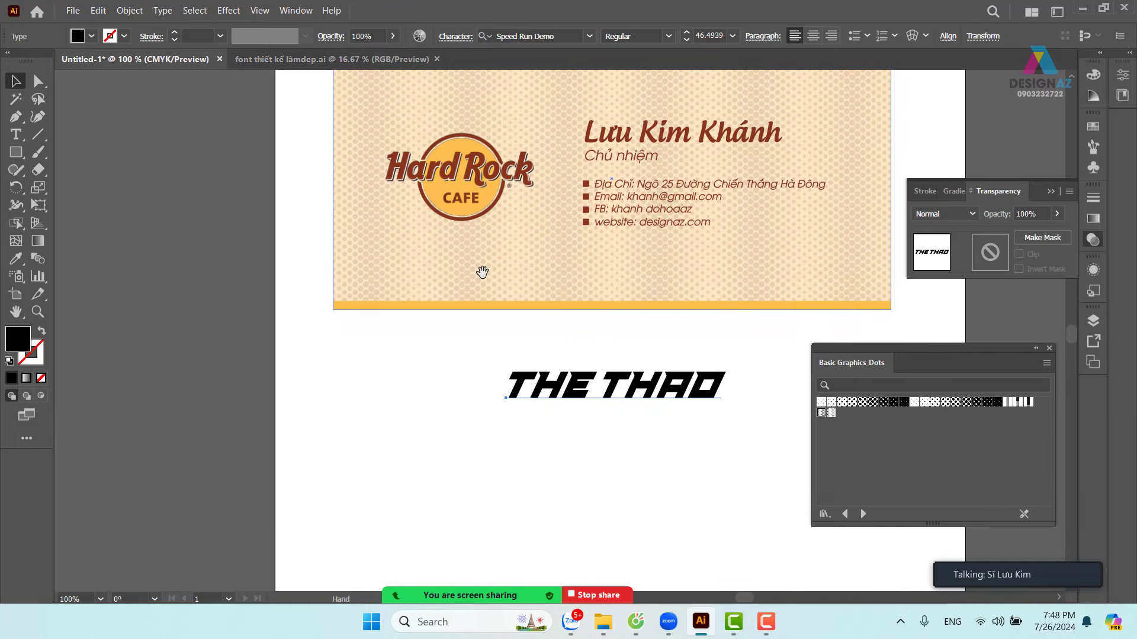
- Set the title text in the Race Sport font
left_click(488, 463)
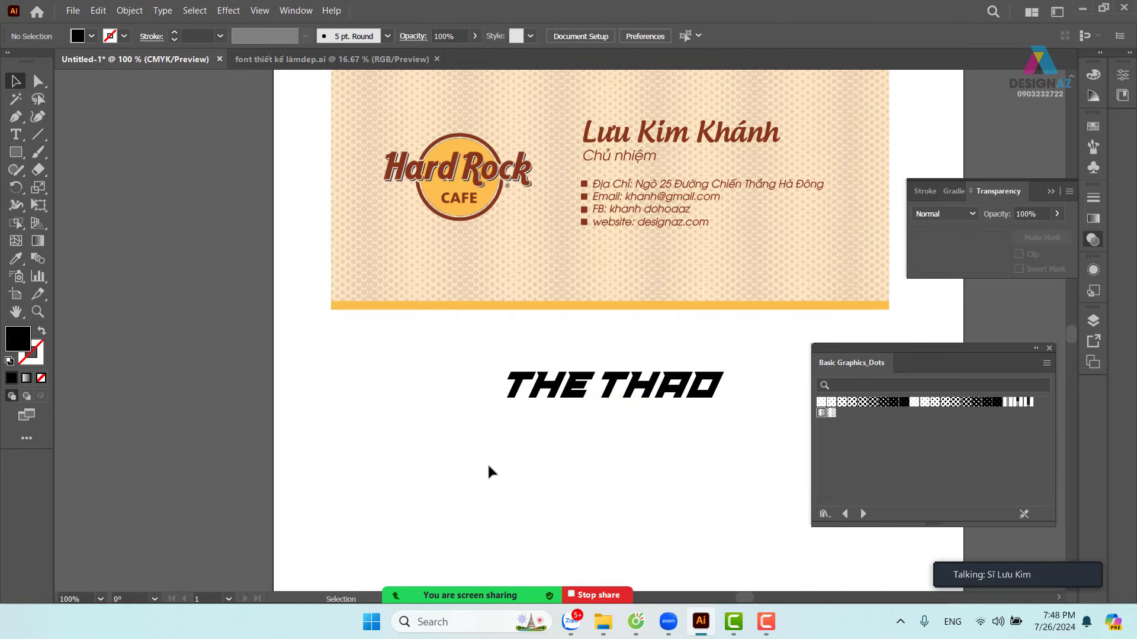
left_click(567, 388)
left_click(561, 36)
key("ctrl+v")
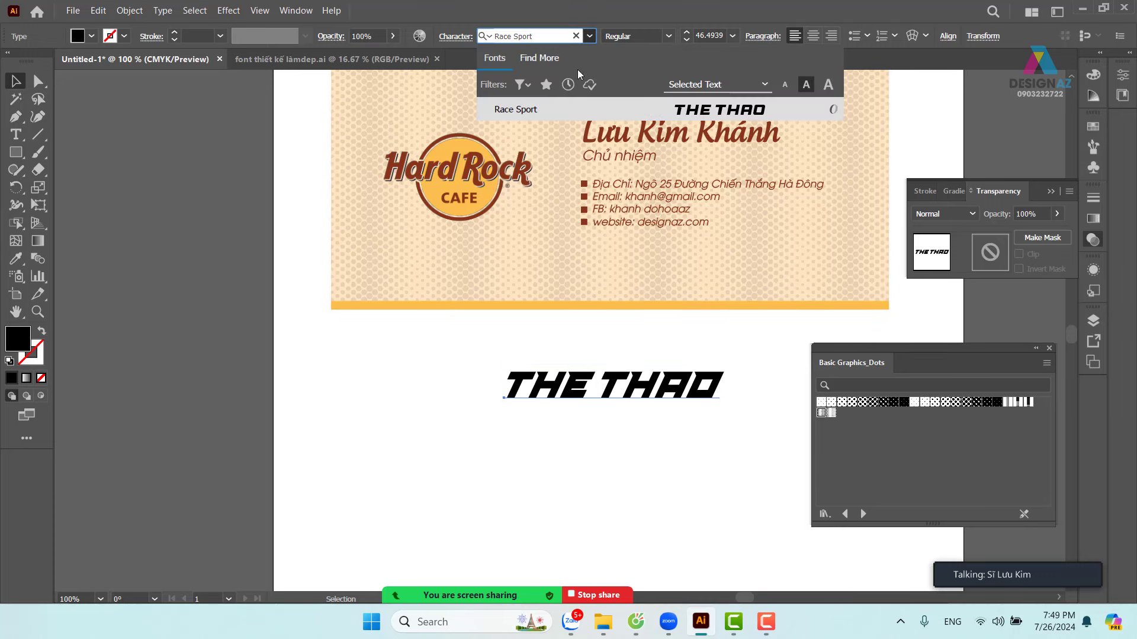
left_click(683, 115)
left_click_drag(699, 363, 433, 355)
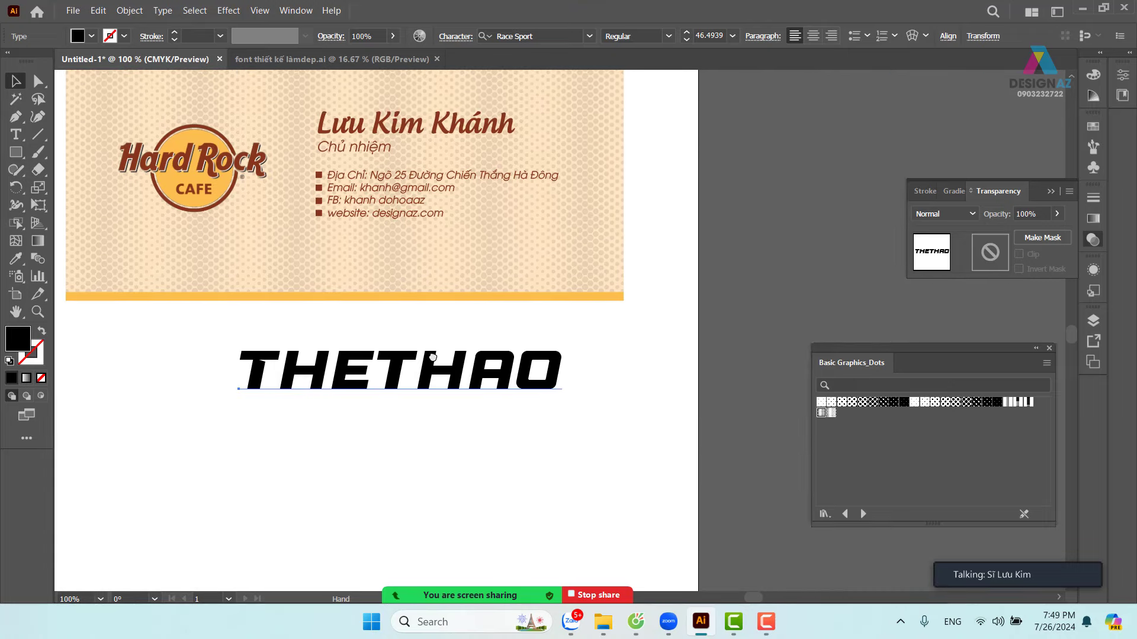
- Fill the THETHAO text with the first, finest dot pattern swatch
left_click(436, 432)
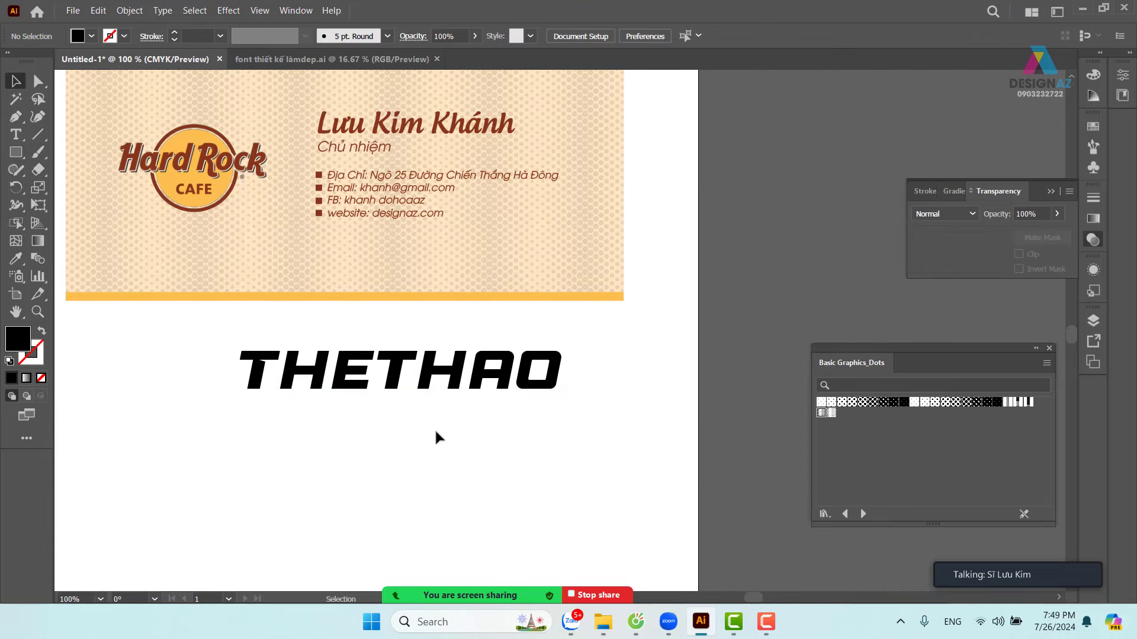
left_click(492, 369)
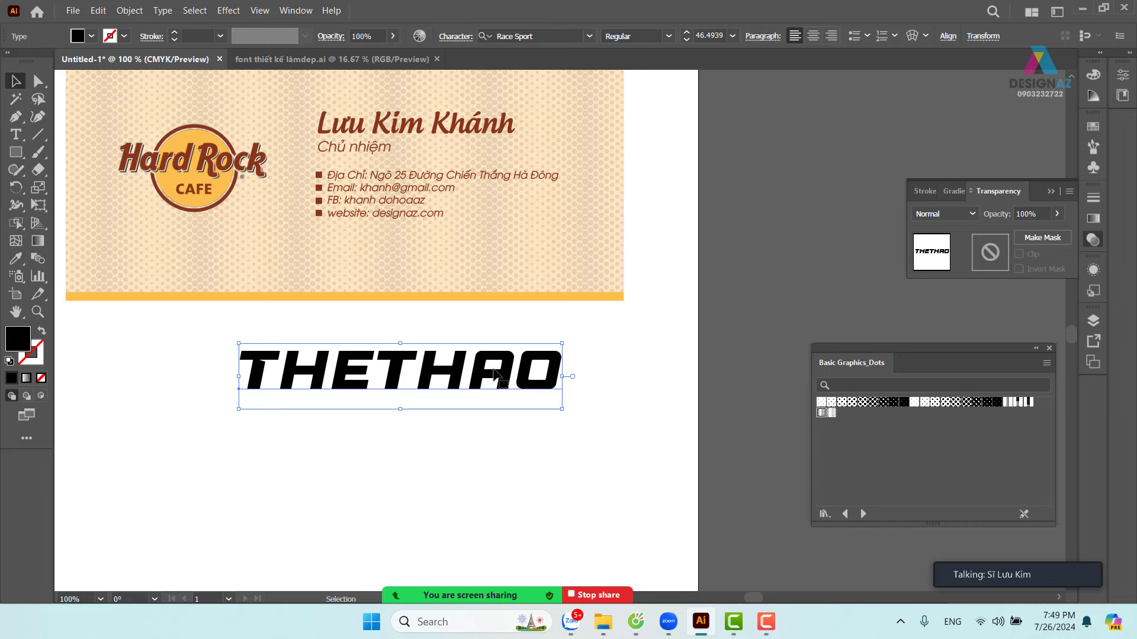
left_click(821, 402)
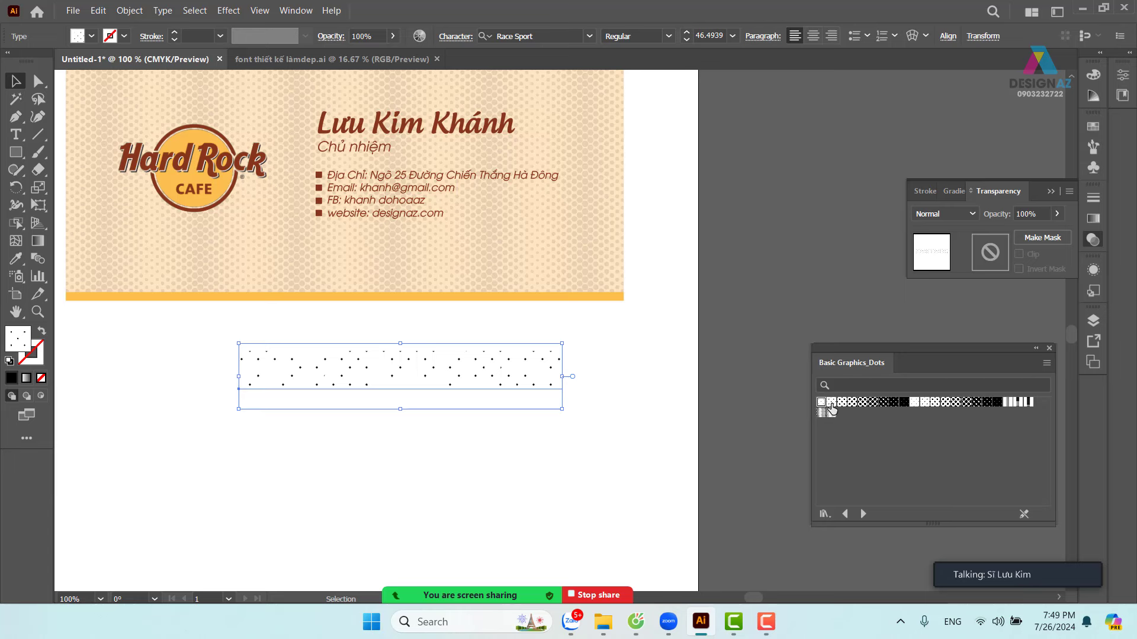
- Step through larger dot swatches to the fifth, leaving THETHAO with coarse large dots, then deselect
left_click(832, 404)
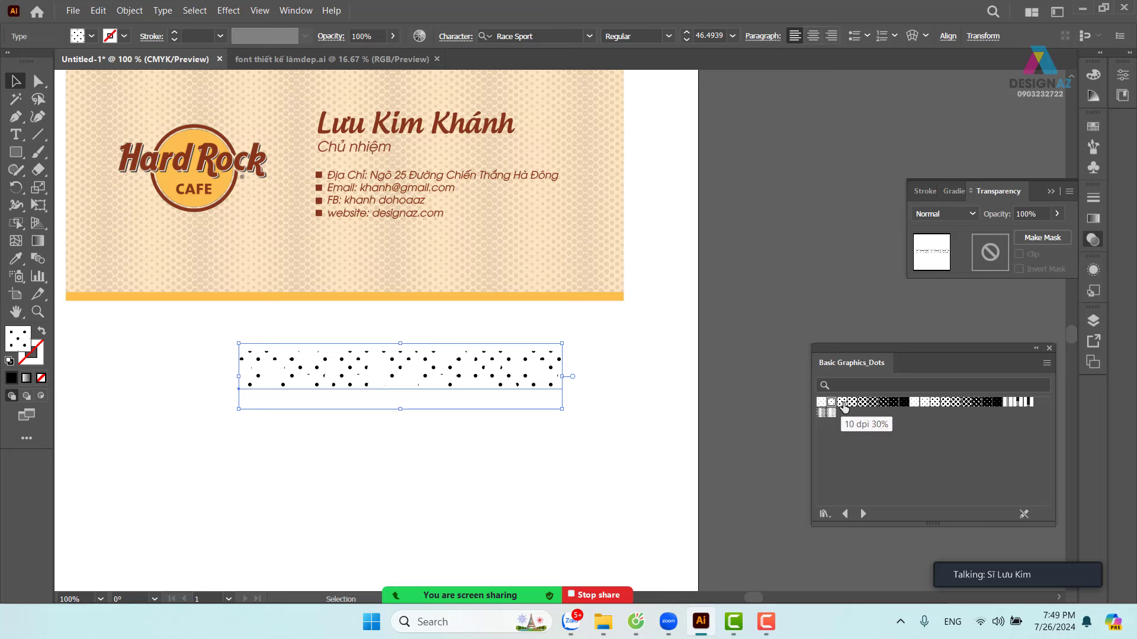
left_click(842, 404)
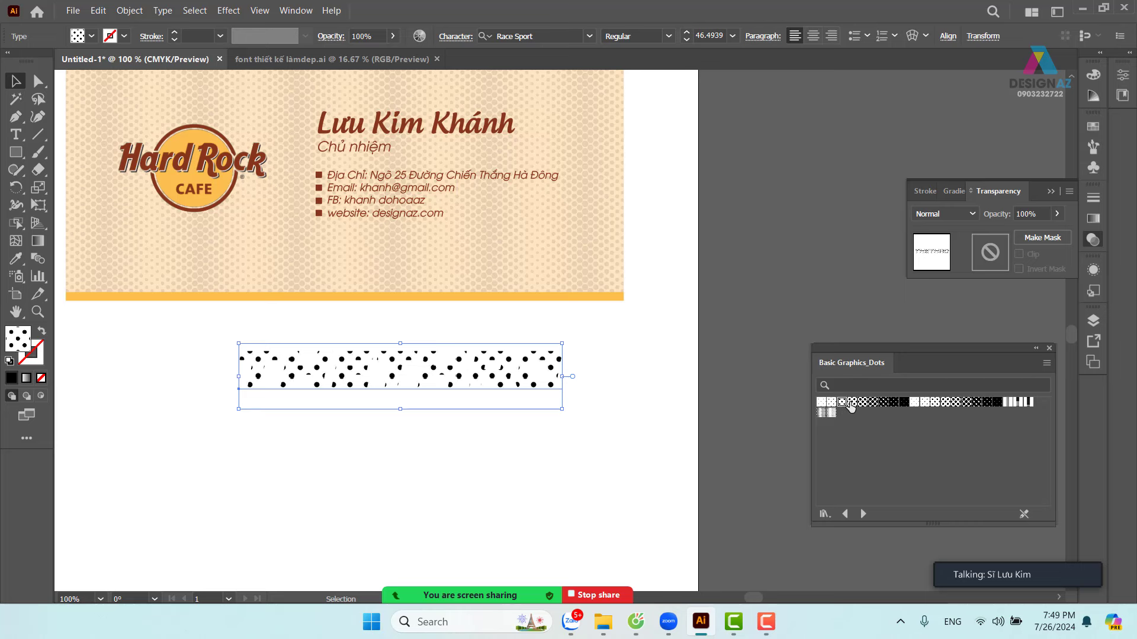
left_click(852, 404)
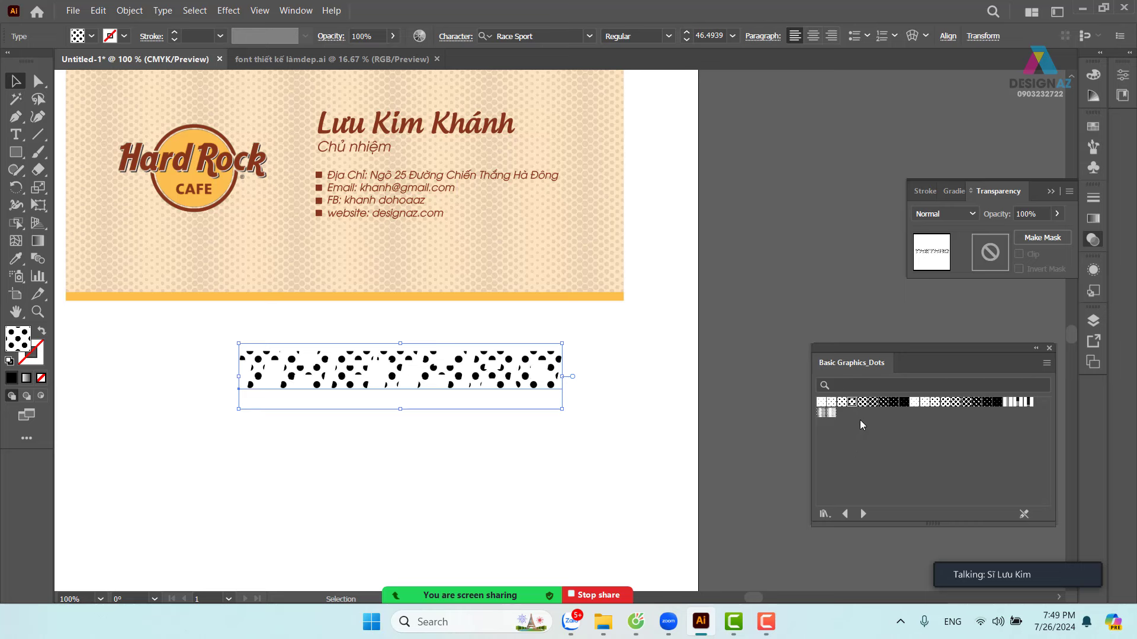
left_click(863, 404)
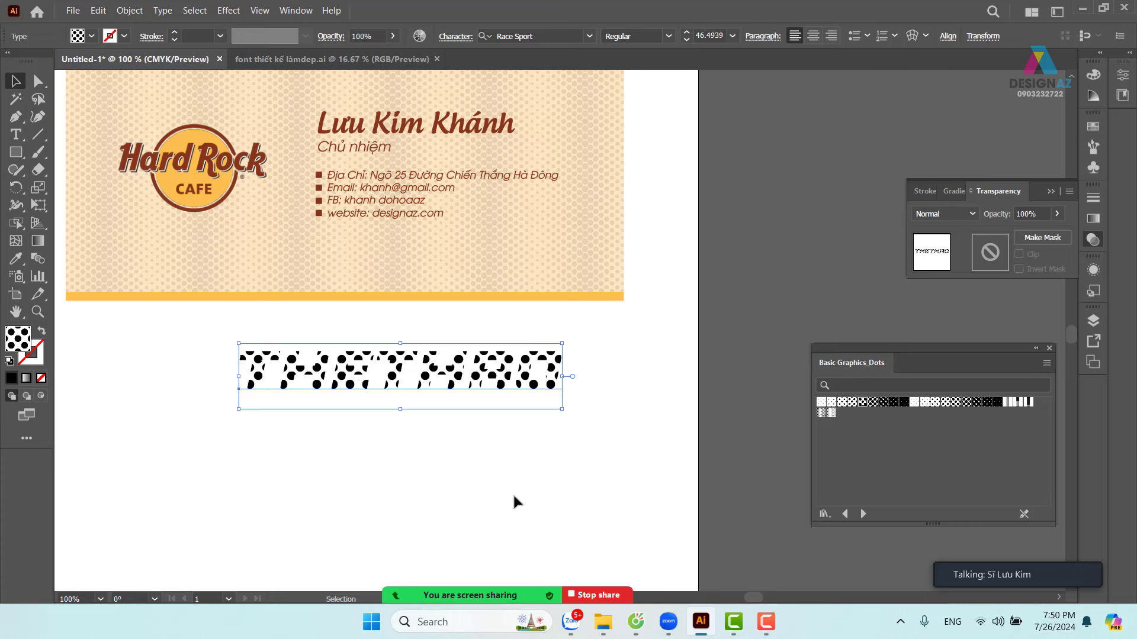
left_click(403, 496)
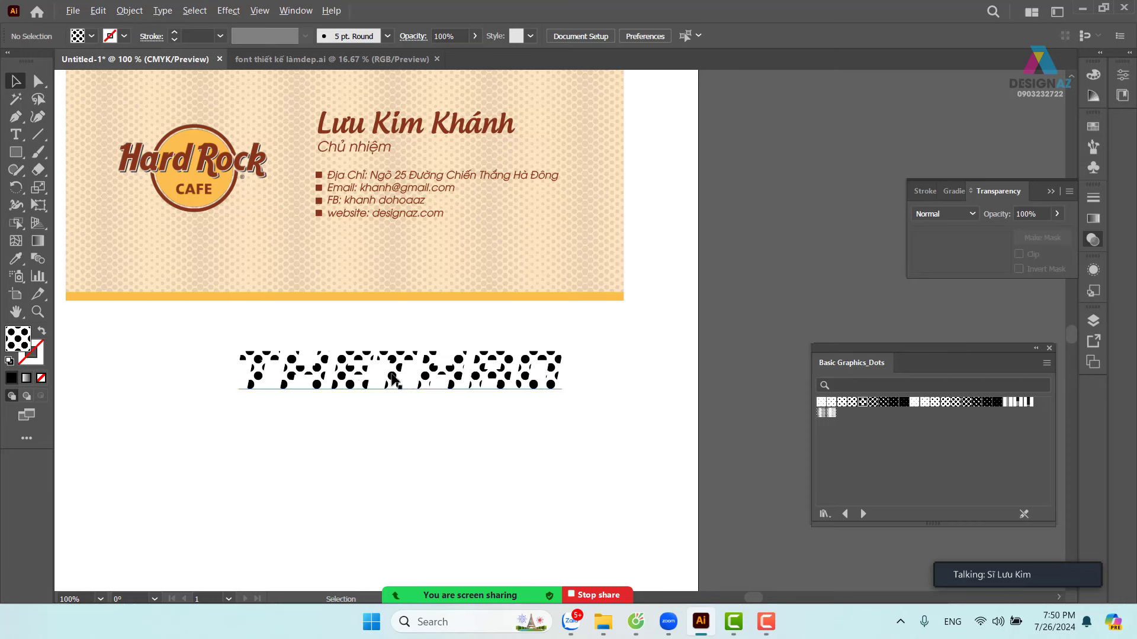
- Duplicate the dotted THETHAO below and give the copy no fill and a brown outline
left_click_drag(395, 379, 391, 460)
left_click(601, 446)
left_click(551, 458)
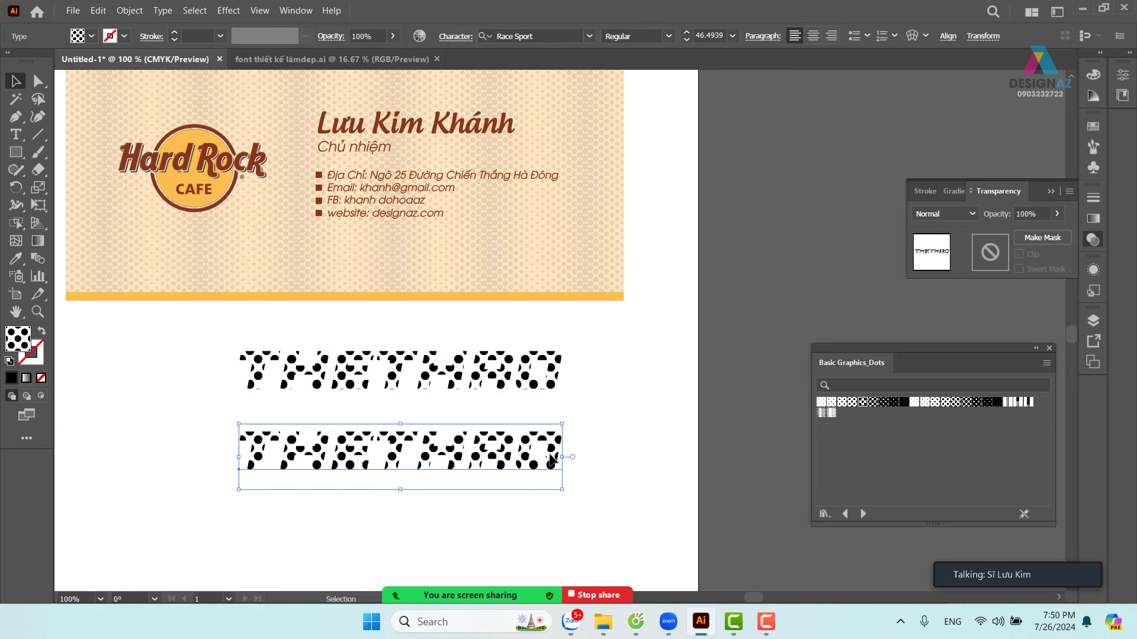
left_click(40, 378)
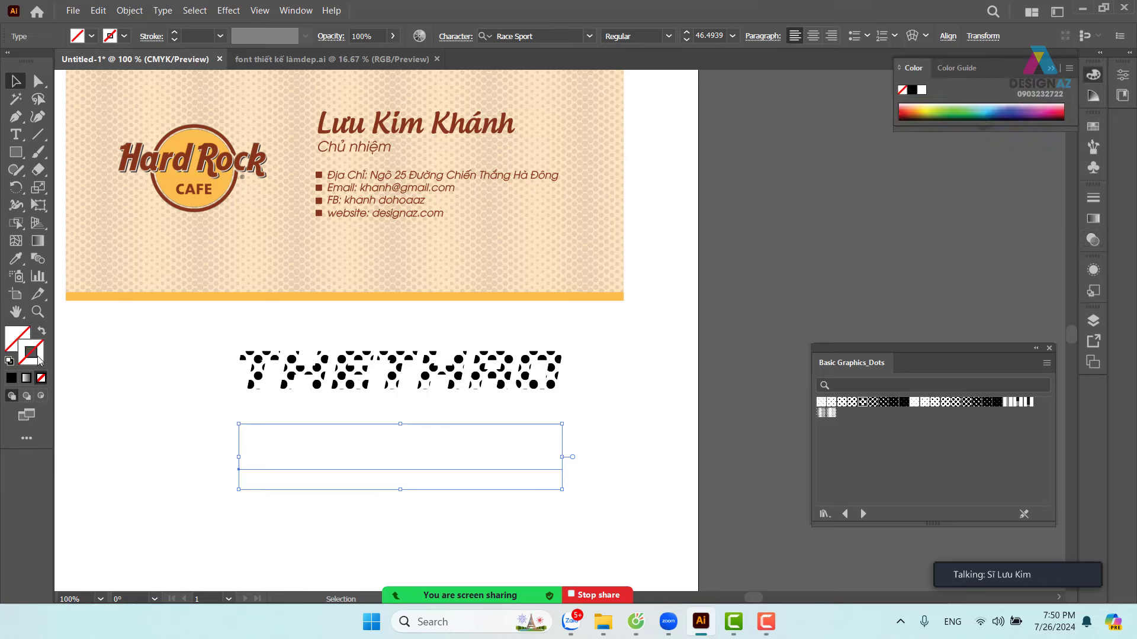
double_click(40, 359)
left_click_drag(794, 216, 811, 221)
left_click(971, 162)
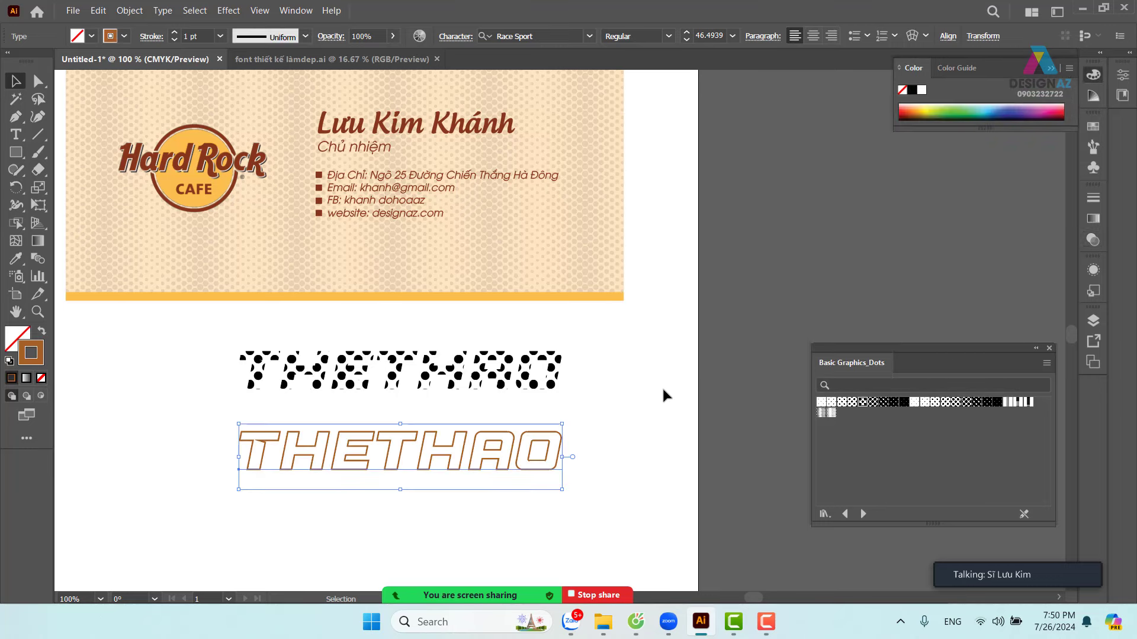
- Stack the outlined copy on top of the dotted THETHAO text and deselect it
left_click(661, 386)
left_click_drag(519, 456, 510, 384)
left_click(575, 448)
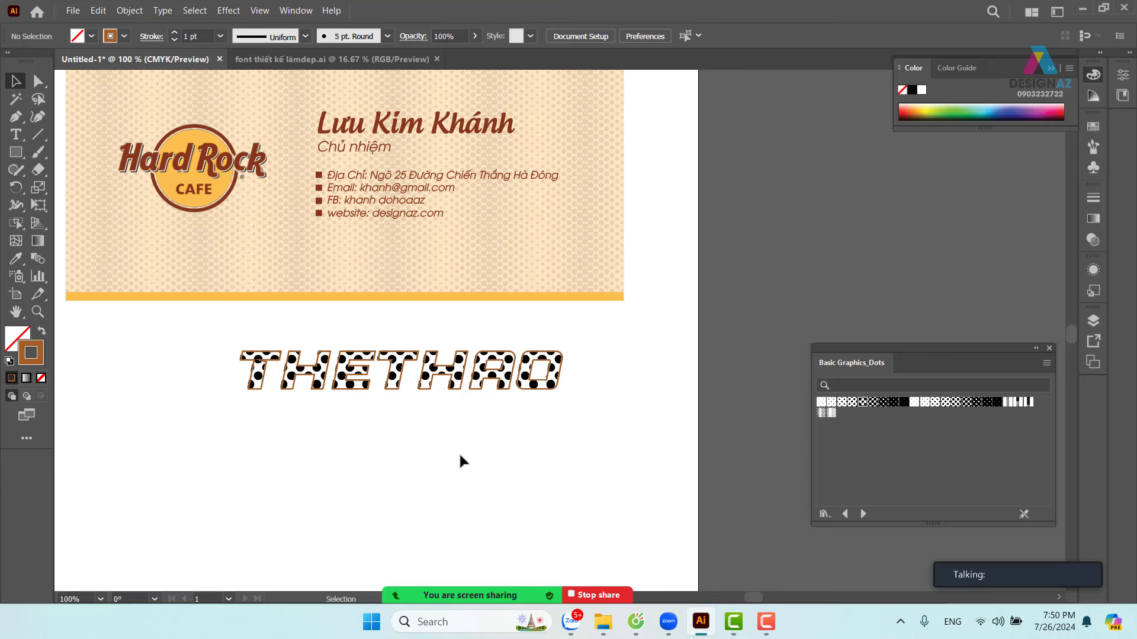
left_click_drag(230, 418, 374, 452)
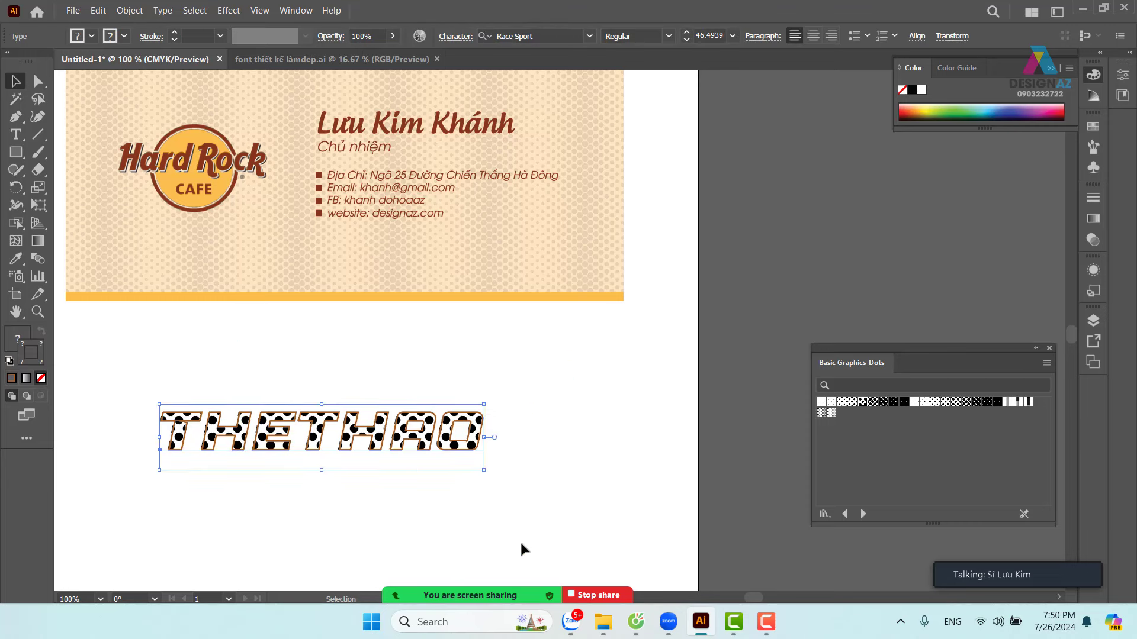
left_click(658, 515)
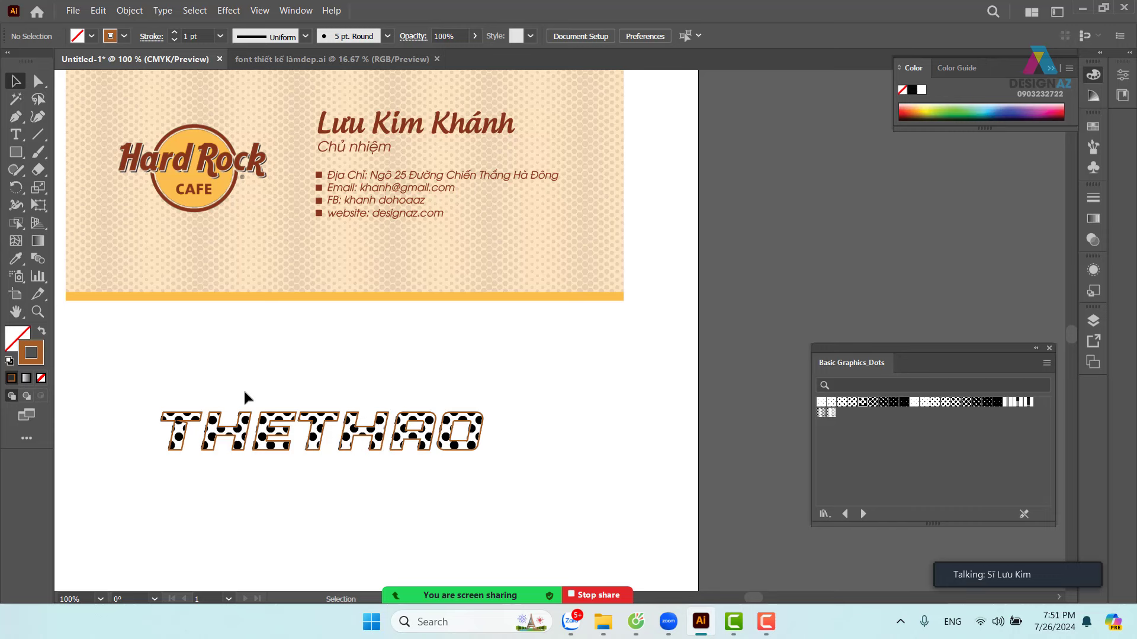
left_click(417, 269)
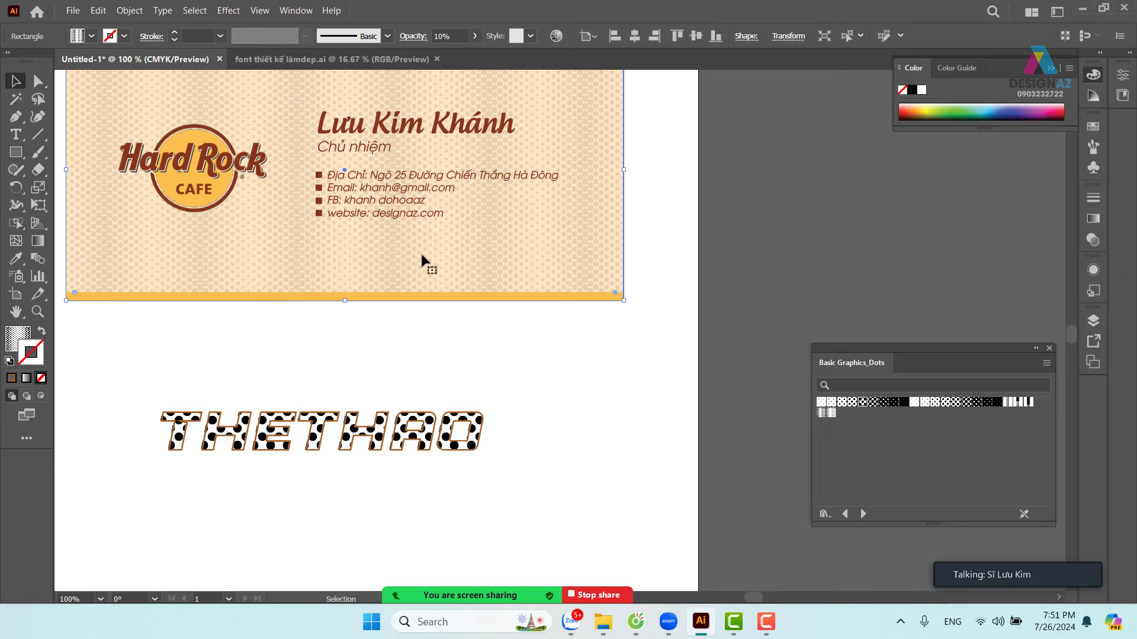
left_click_drag(421, 261, 536, 449)
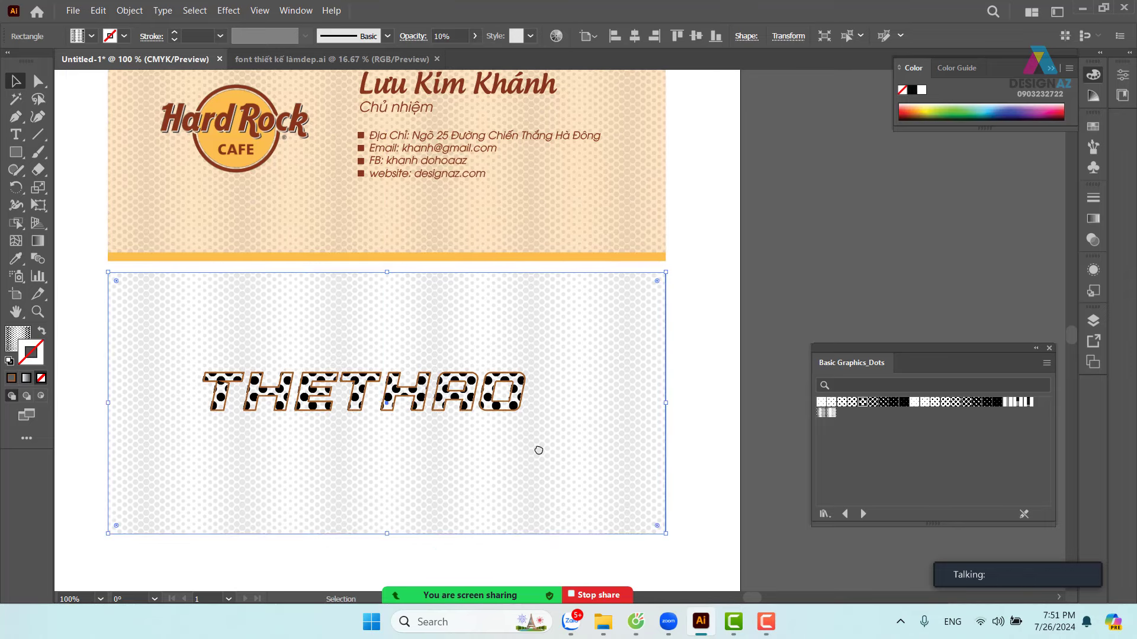
left_click(1093, 240)
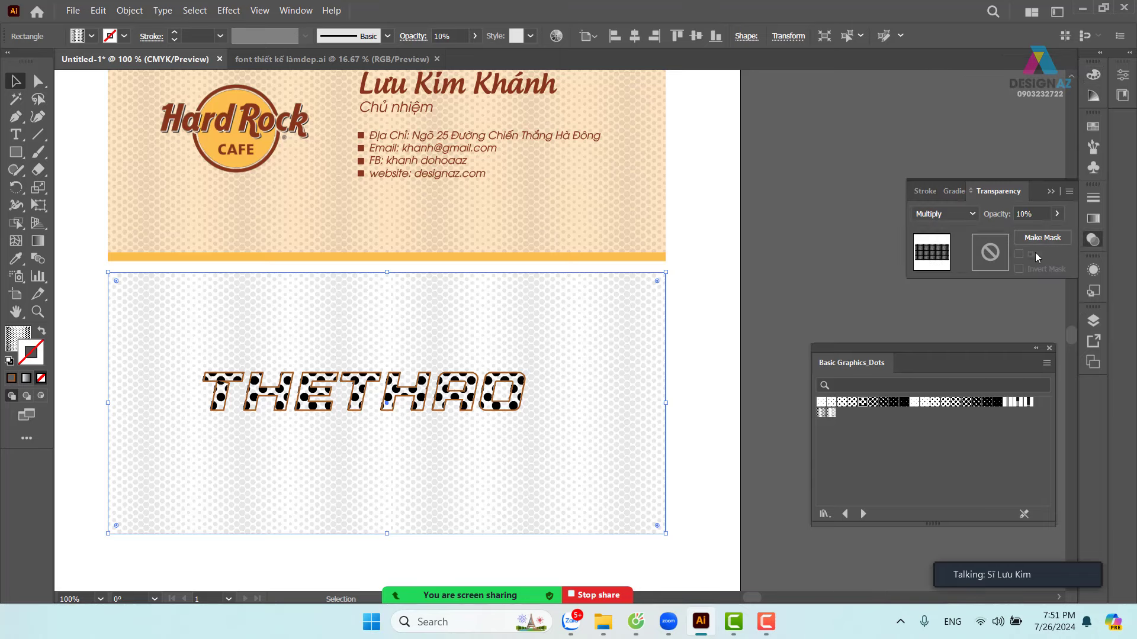
left_click(1058, 214)
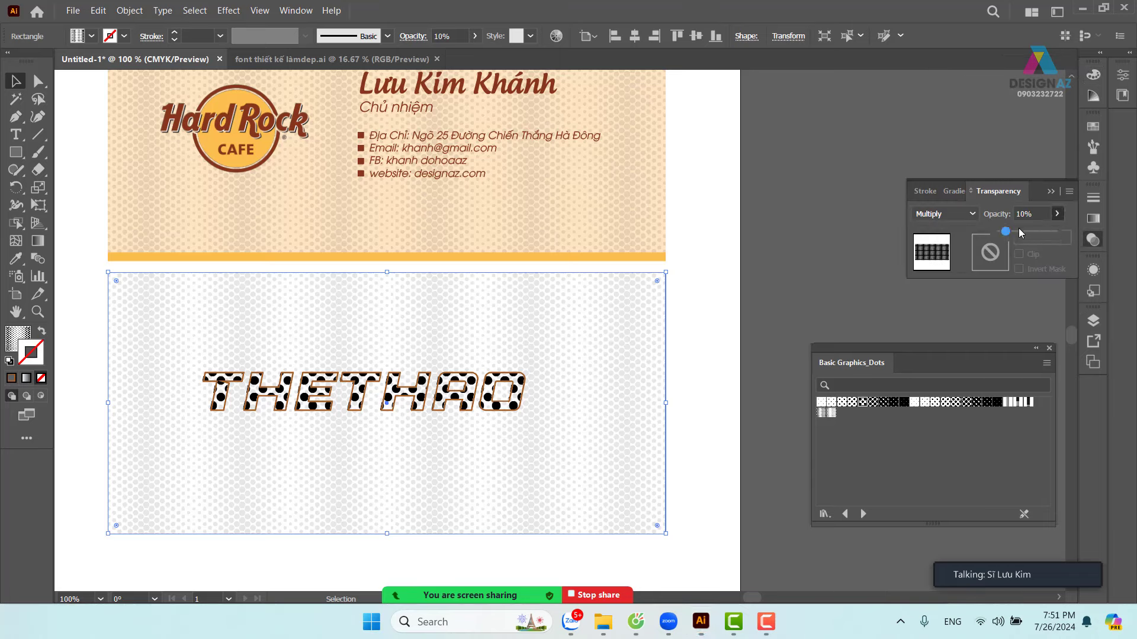
left_click_drag(1012, 232, 1077, 231)
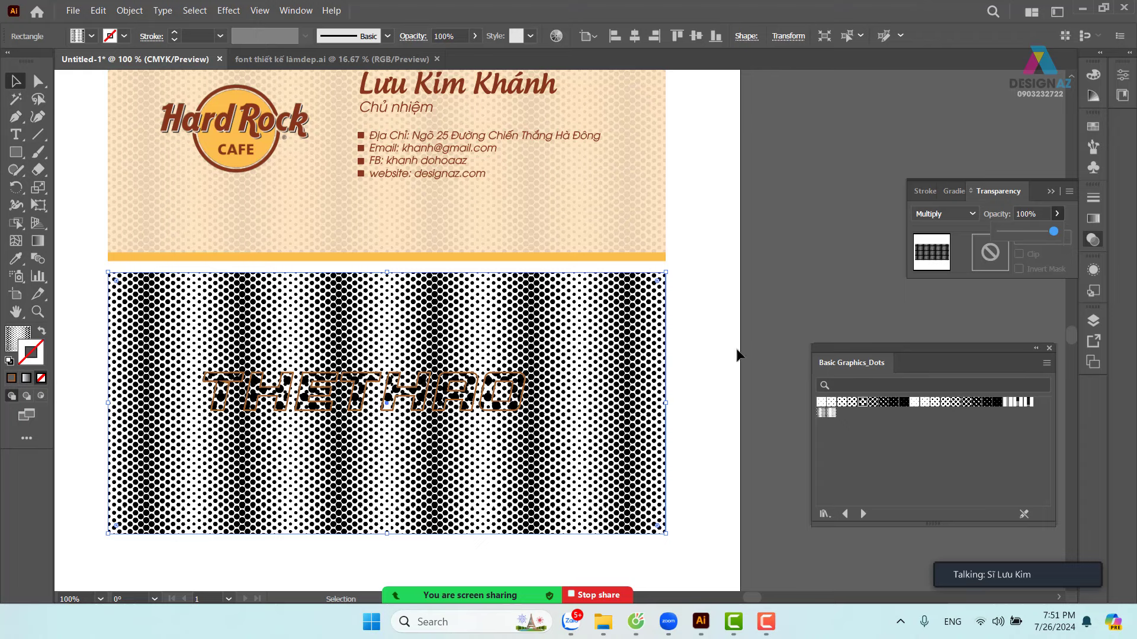
left_click(708, 363)
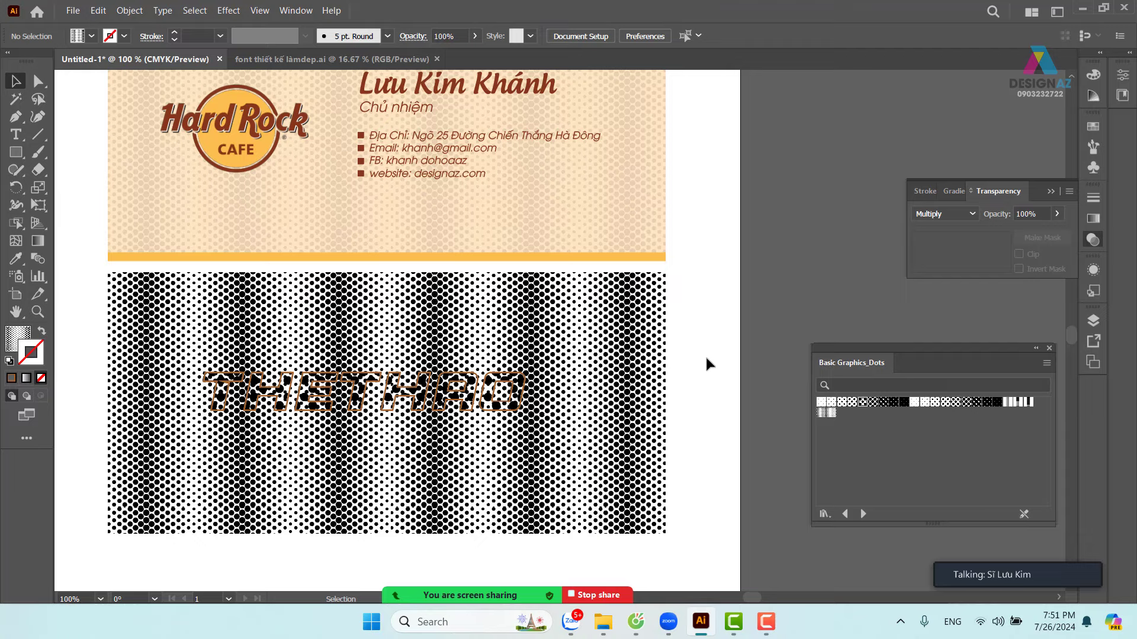
left_click_drag(618, 404, 679, 422)
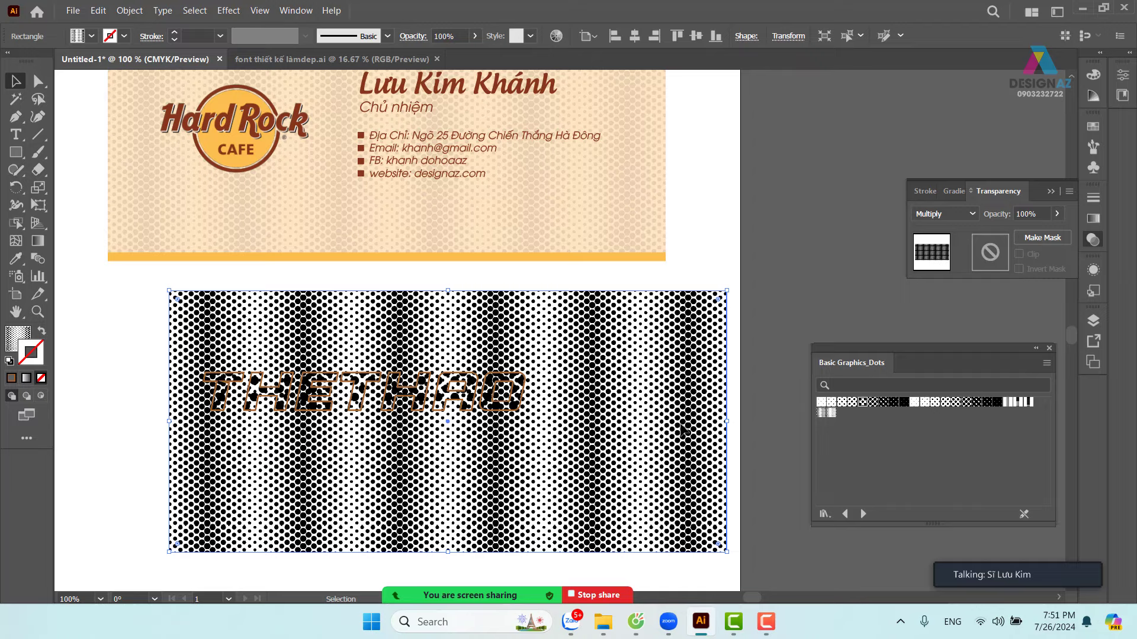
key("Delete")
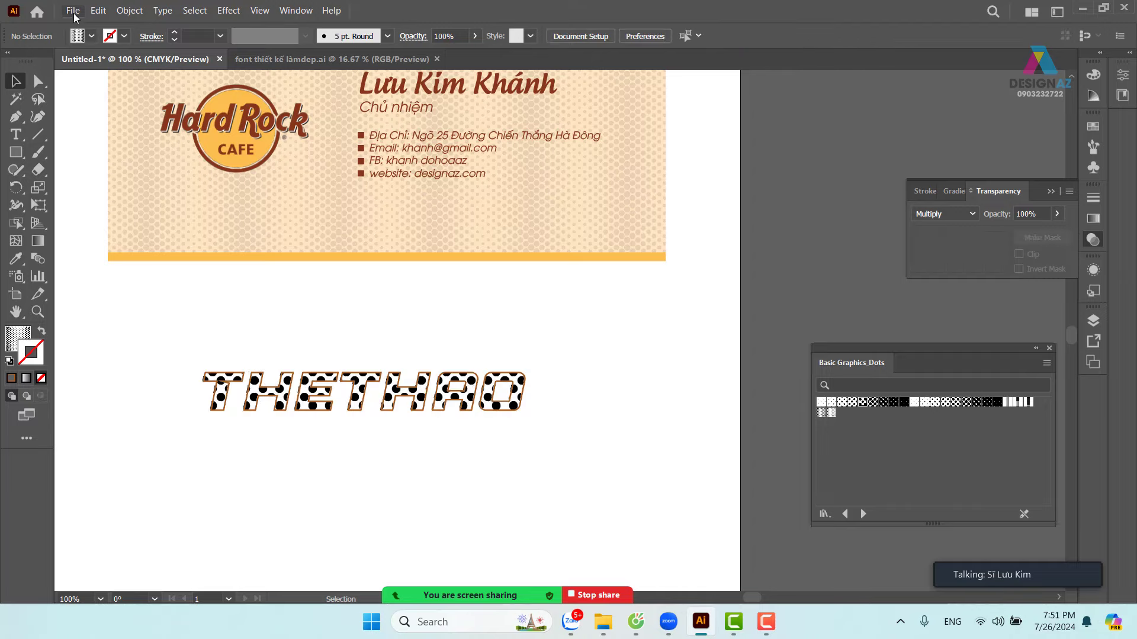
- Start File > Place and browse to the mềm mại bg folder on the D: drive
left_click(73, 10)
left_click(153, 265)
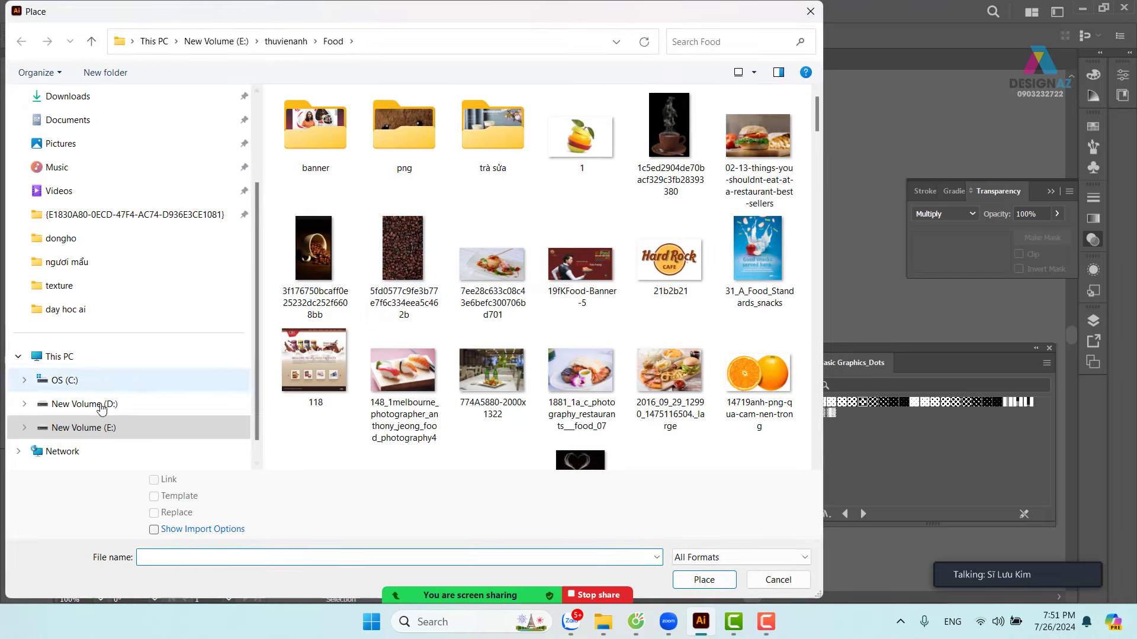
left_click(88, 427)
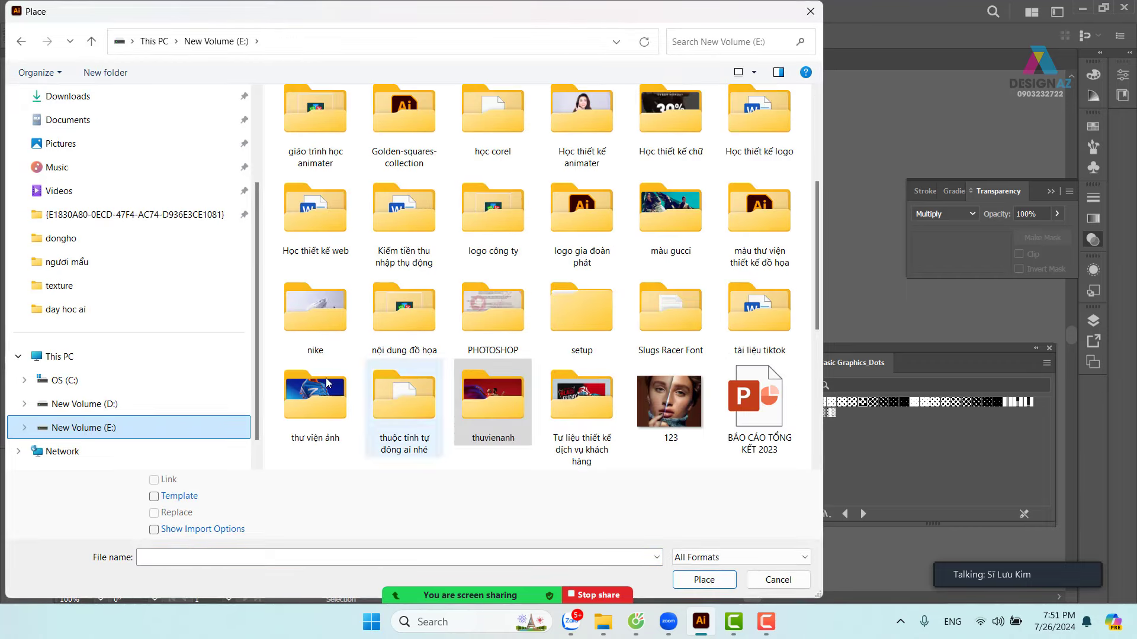
left_click(126, 406)
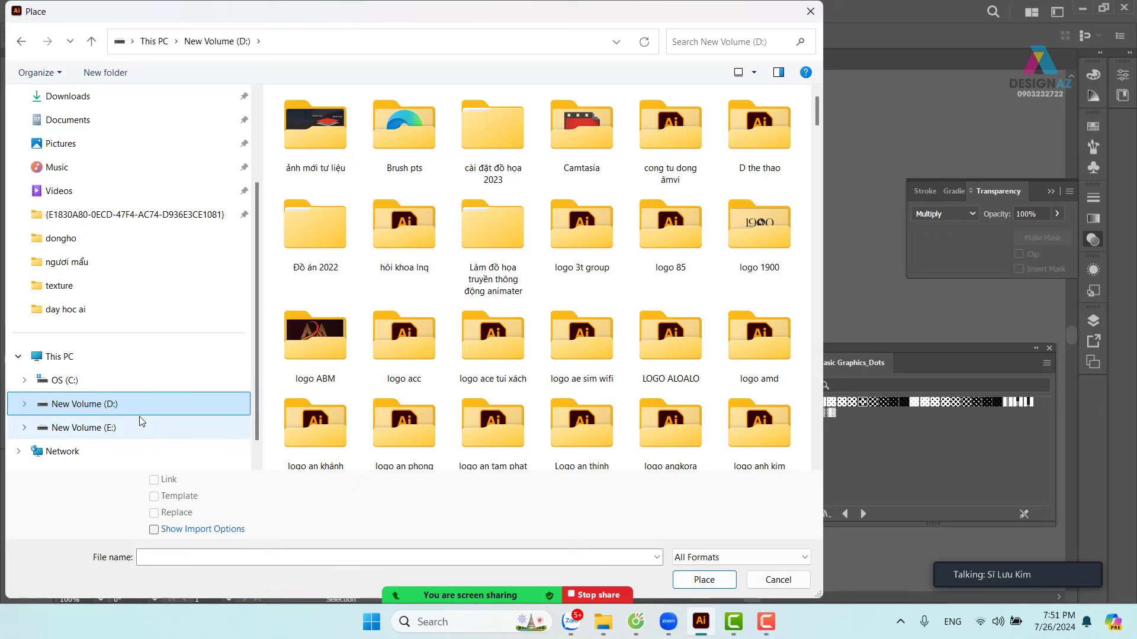
double_click(331, 127)
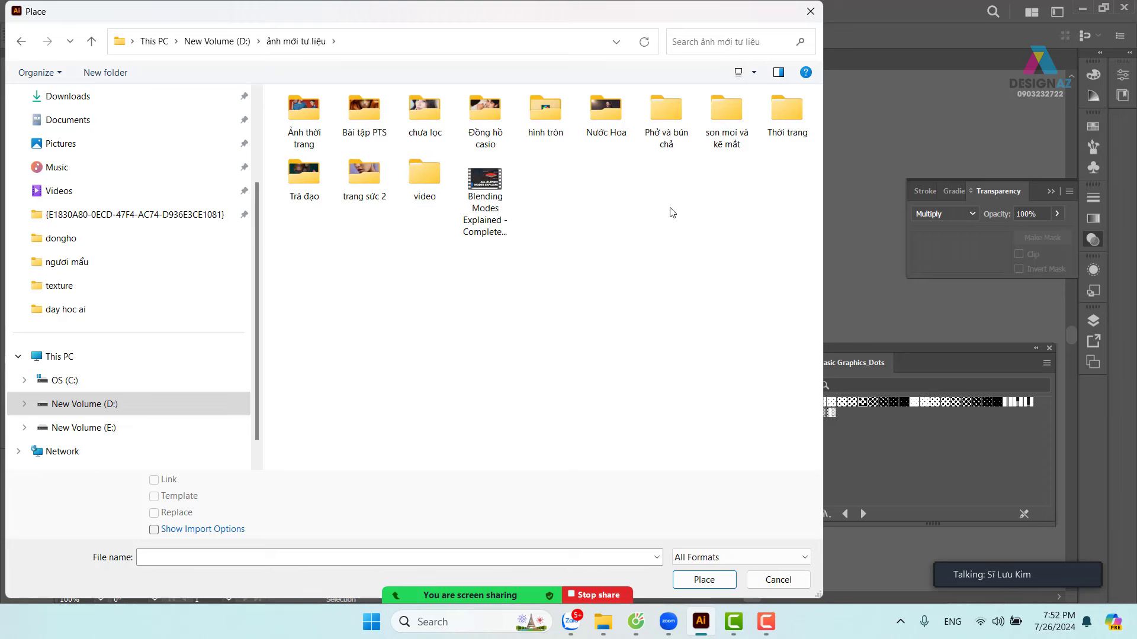
double_click(424, 116)
double_click(493, 341)
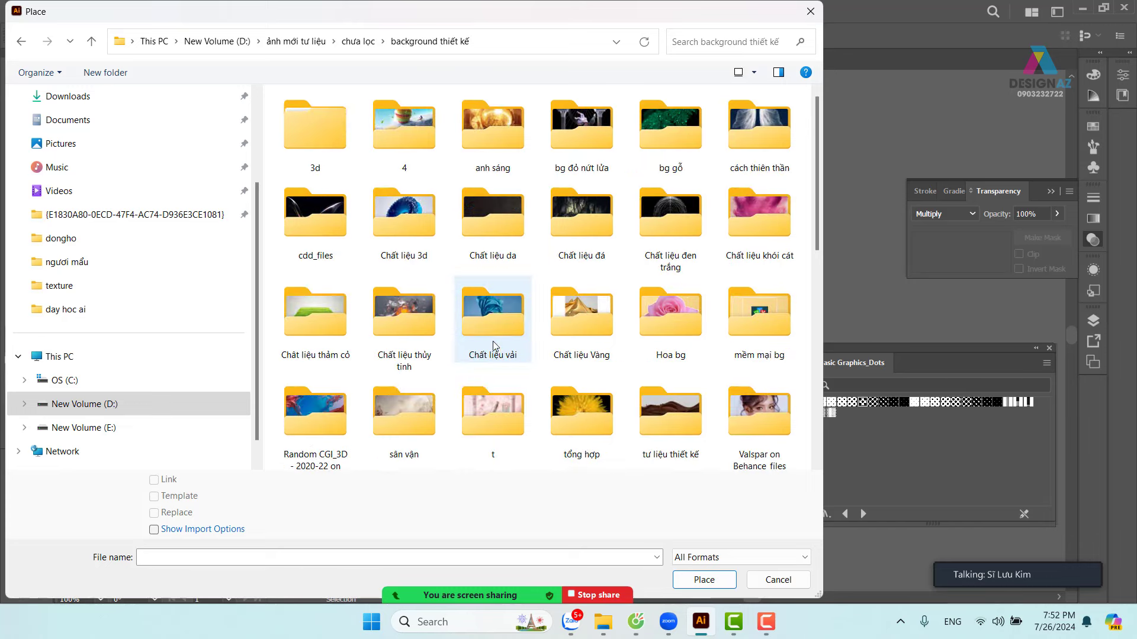
scroll(602, 342, "down", 2)
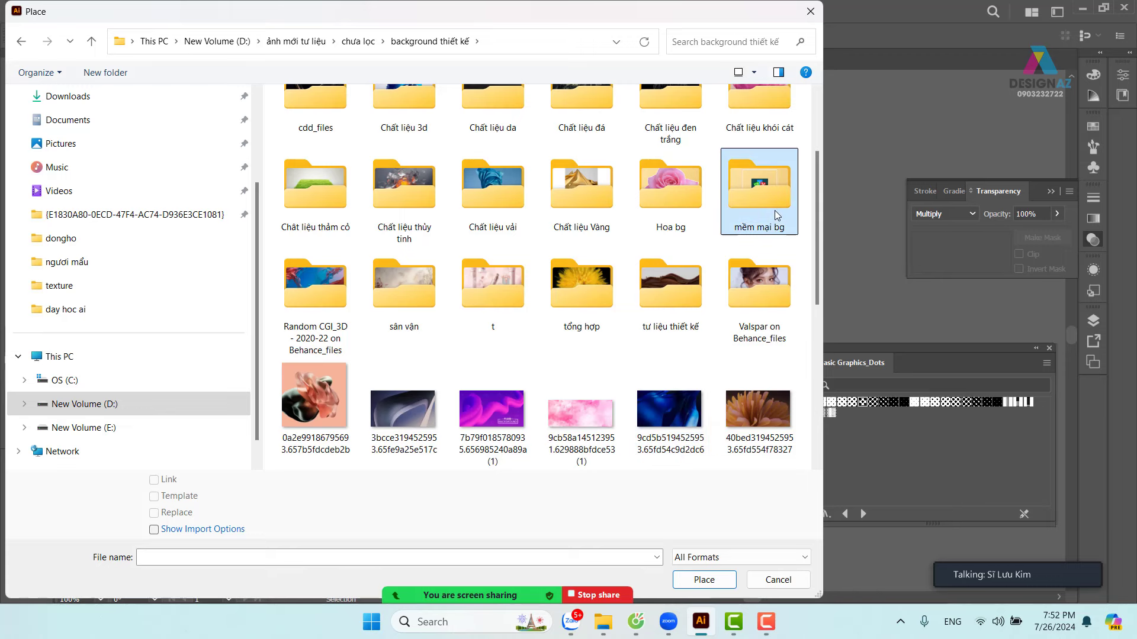
double_click(759, 189)
- Choose the pale lilac swirl image and place it
scroll(640, 275, "down", 3)
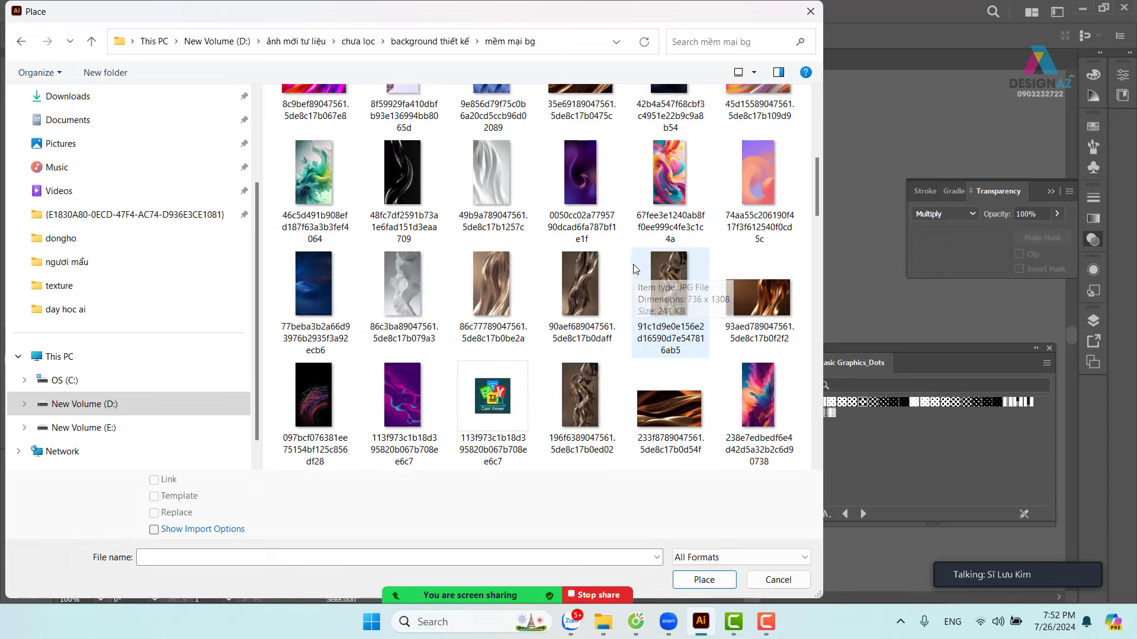
scroll(632, 262, "up", 3)
scroll(633, 258, "down", 7)
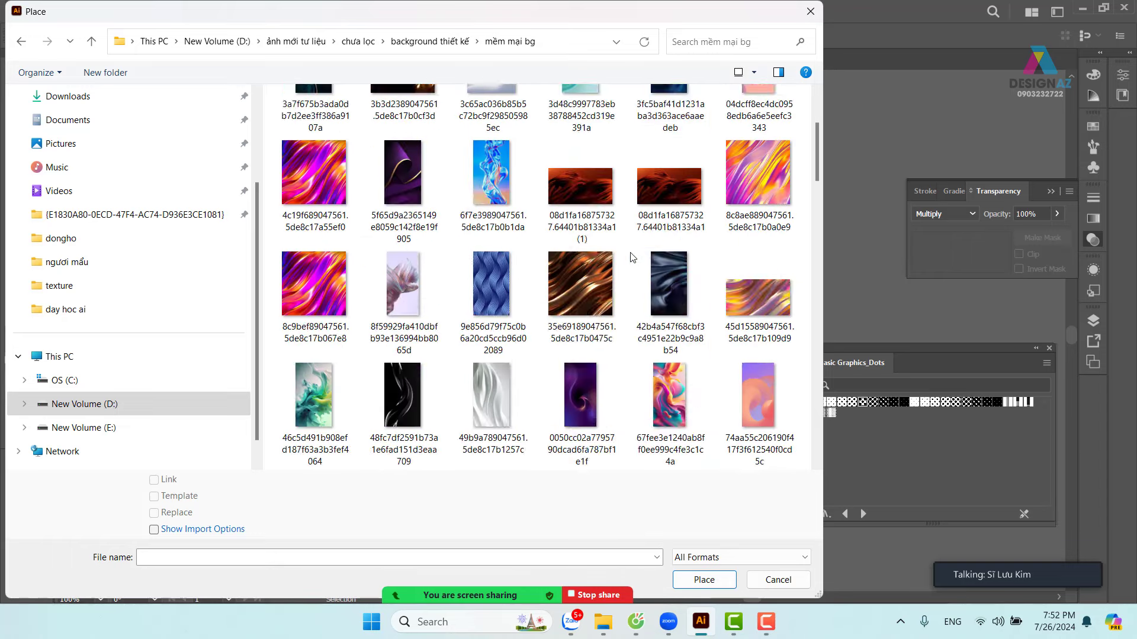
scroll(633, 258, "down", 4)
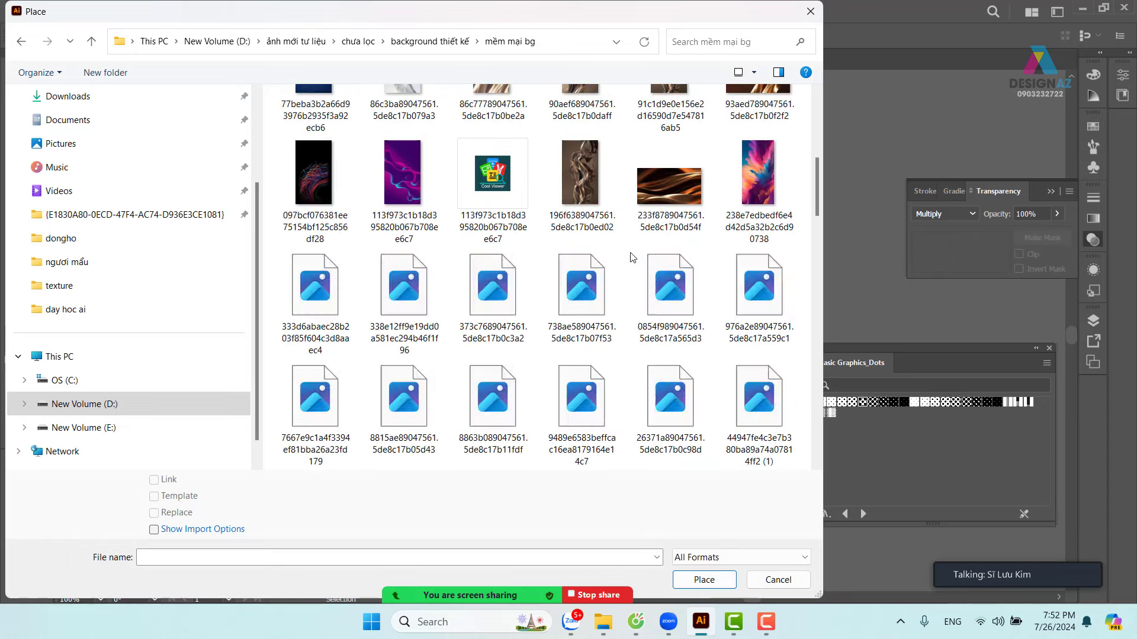
scroll(633, 258, "down", 5)
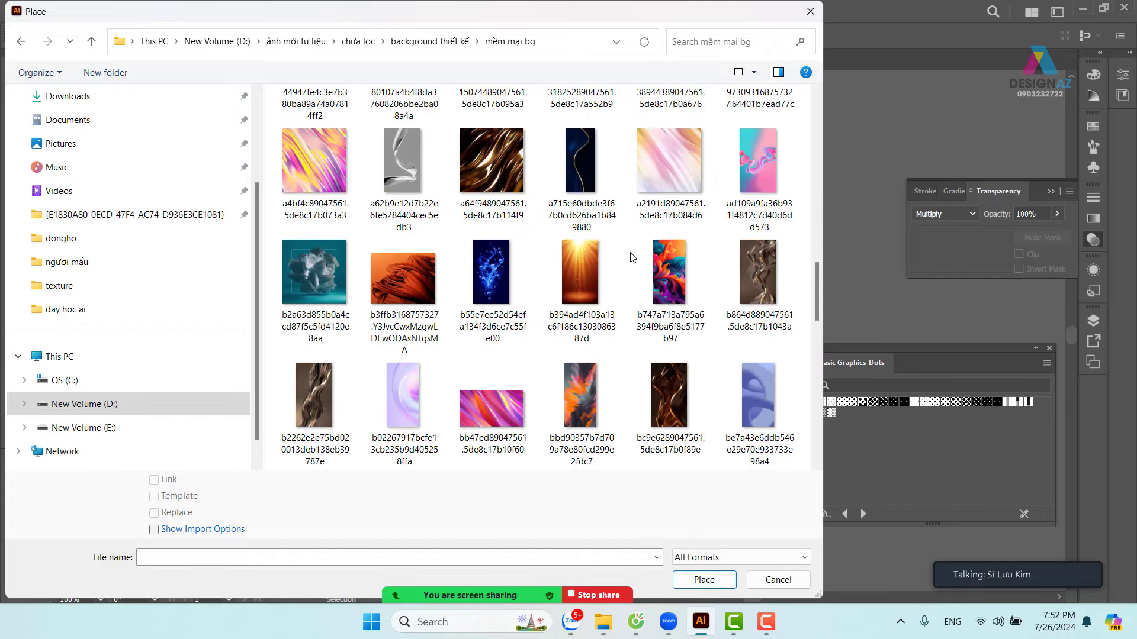
left_click(403, 395)
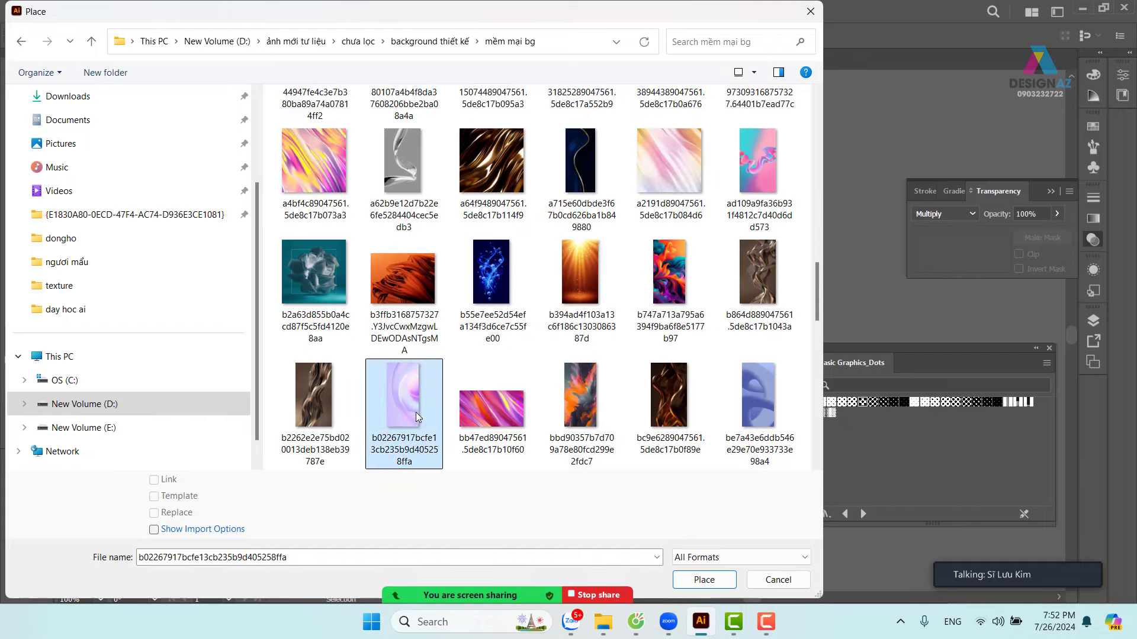
left_click(705, 581)
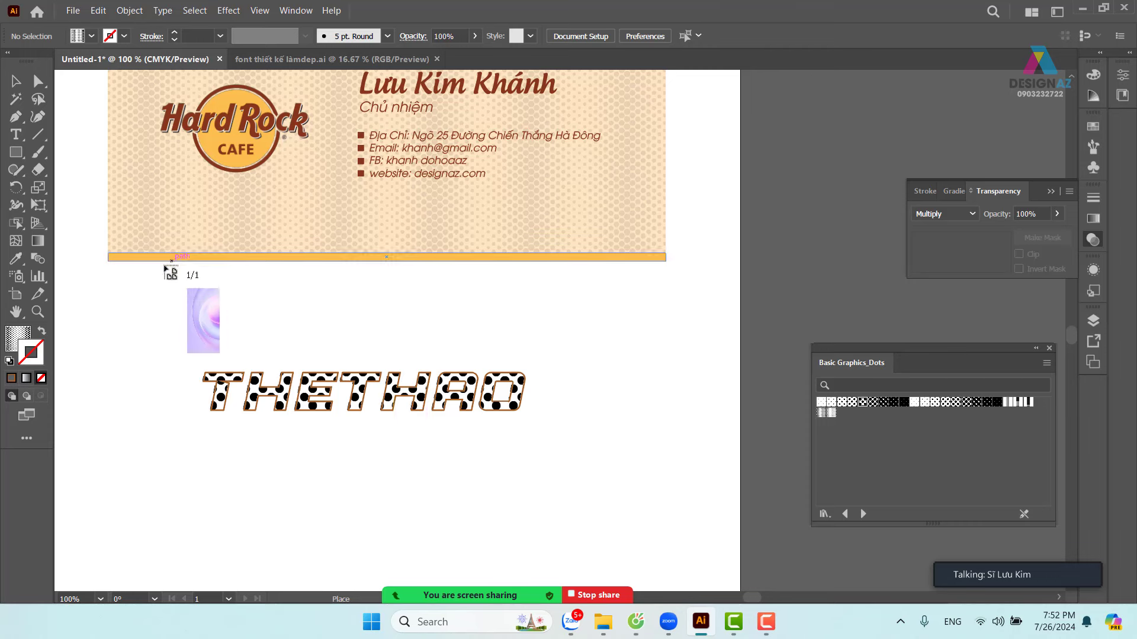
- Place the lilac image below the card, rotate it 90° and enlarge it to about 16.9 × 8.45 cm
left_click_drag(163, 267, 594, 525)
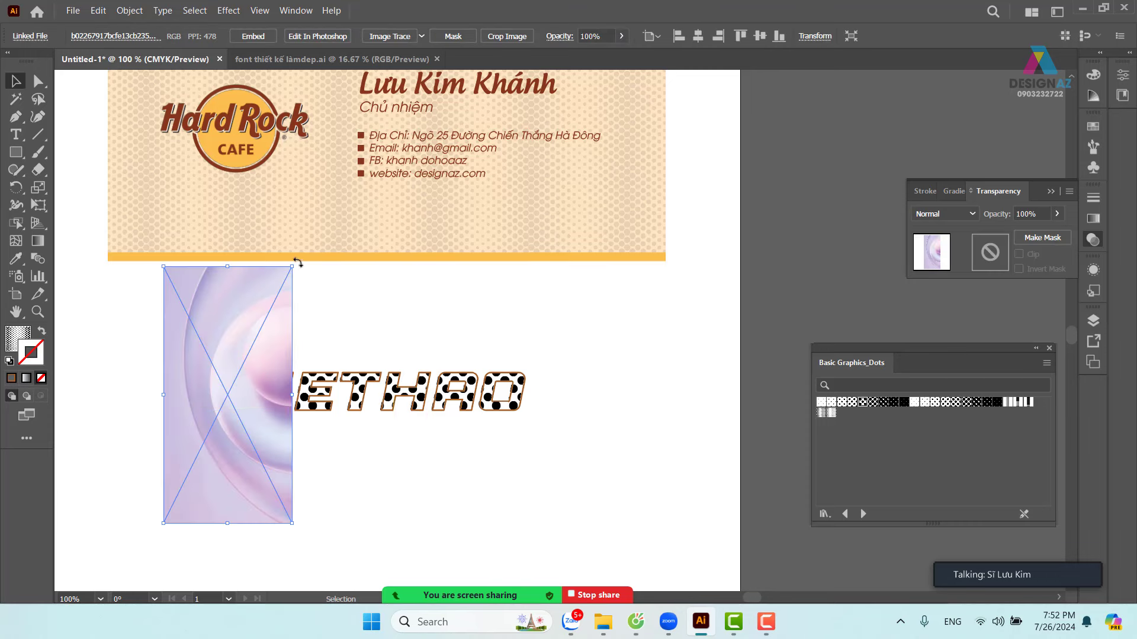
left_click_drag(297, 262, 105, 312)
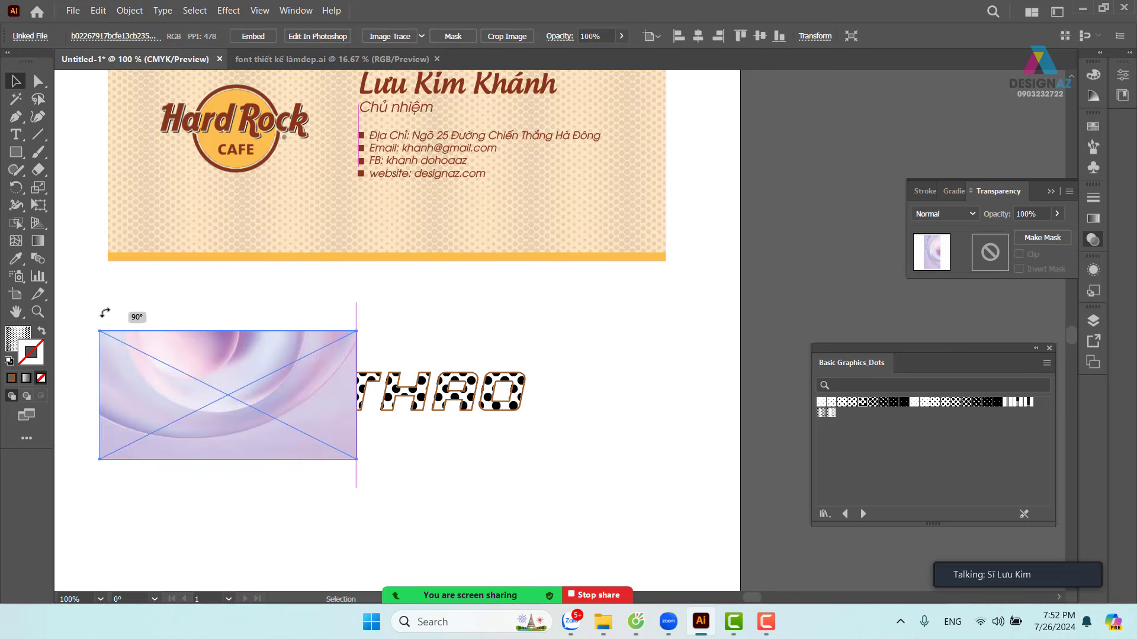
left_click_drag(357, 330, 660, 198)
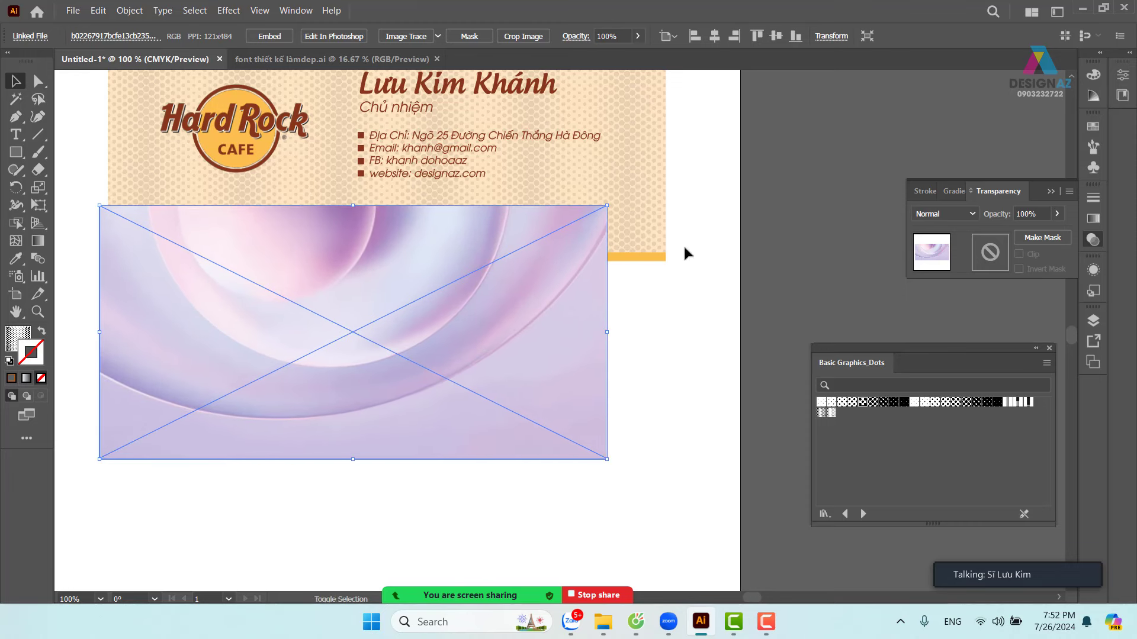
left_click_drag(428, 356, 438, 412)
left_click_drag(544, 448, 607, 336)
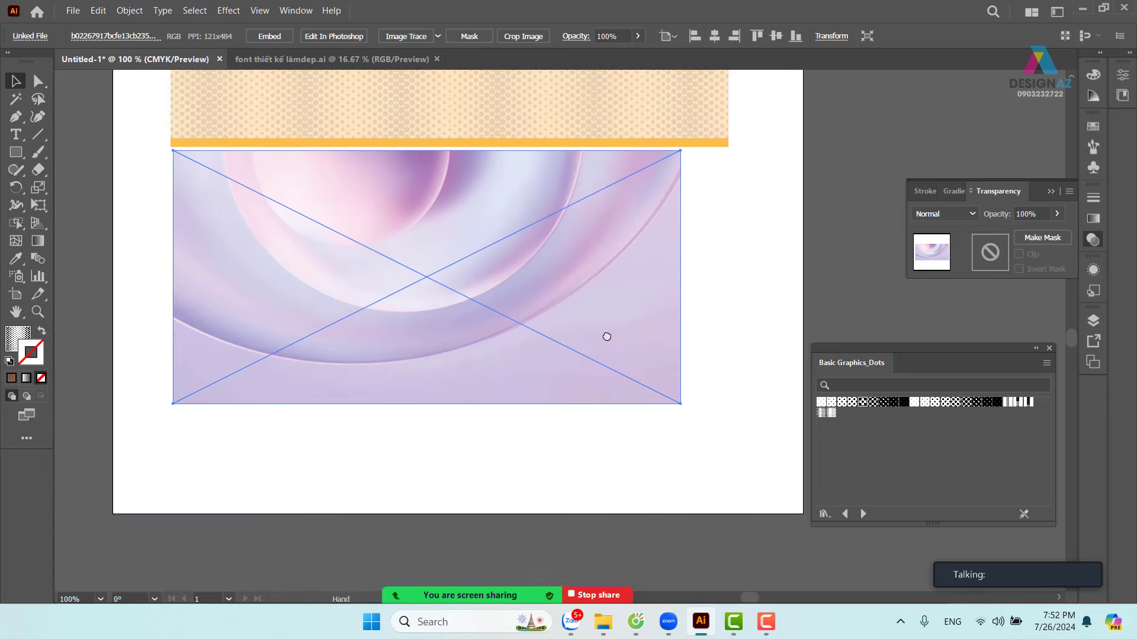
left_click_drag(681, 405, 728, 446)
- Send the image behind the THETHAO text with Ctrl+[ and deselect it
scroll(592, 366, "up", 2)
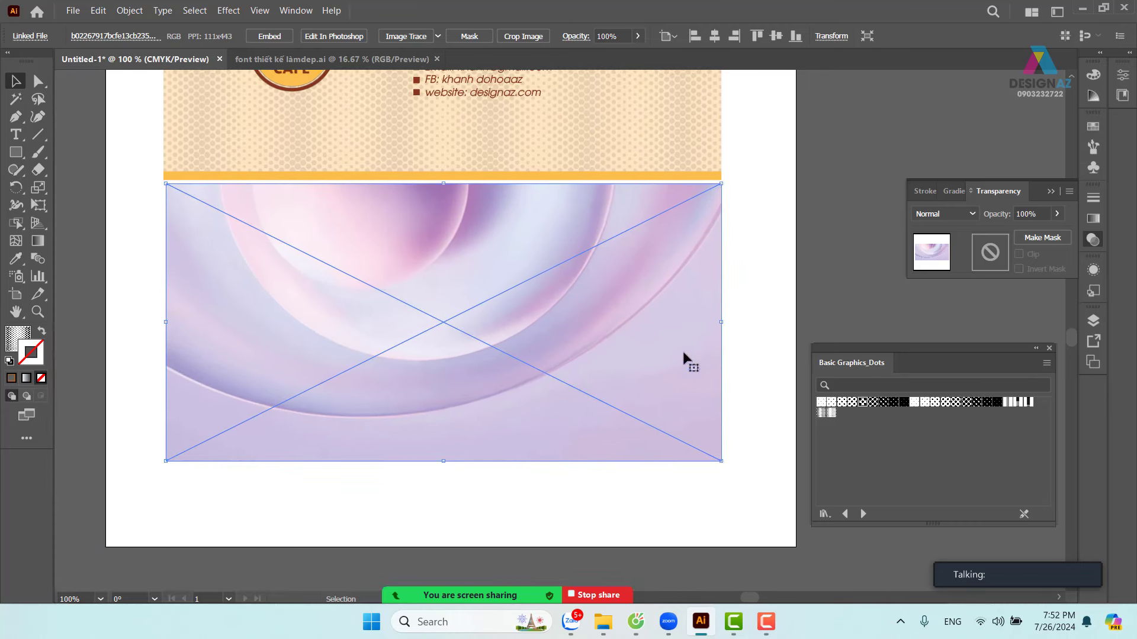
left_click(736, 274)
left_click(674, 277)
key("ctrl")
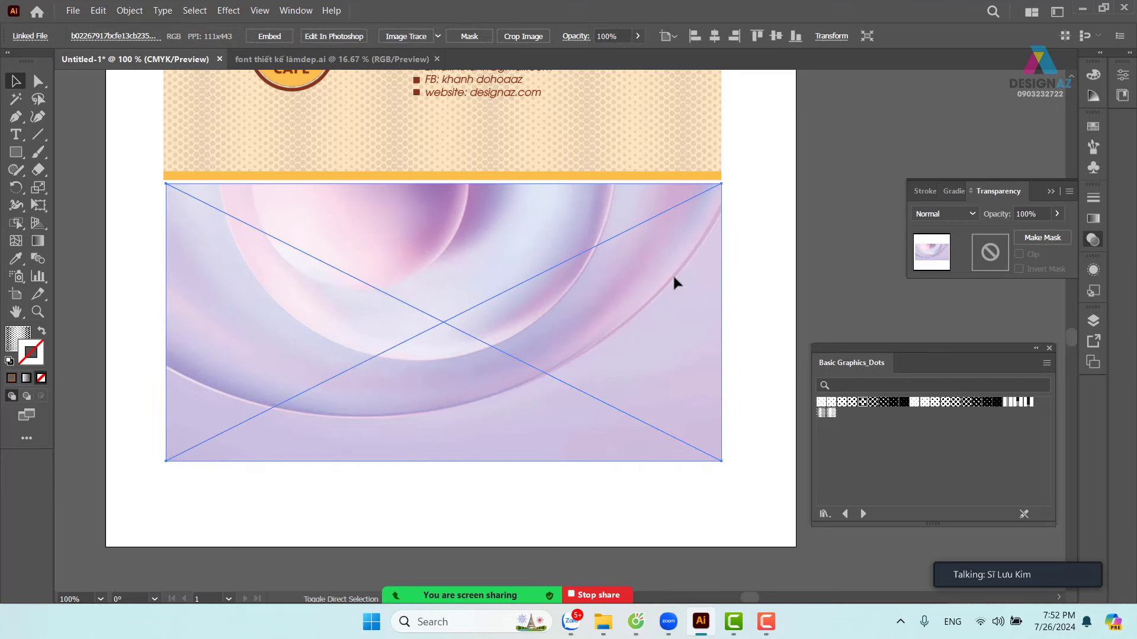
key("ctrl+bracketleft")
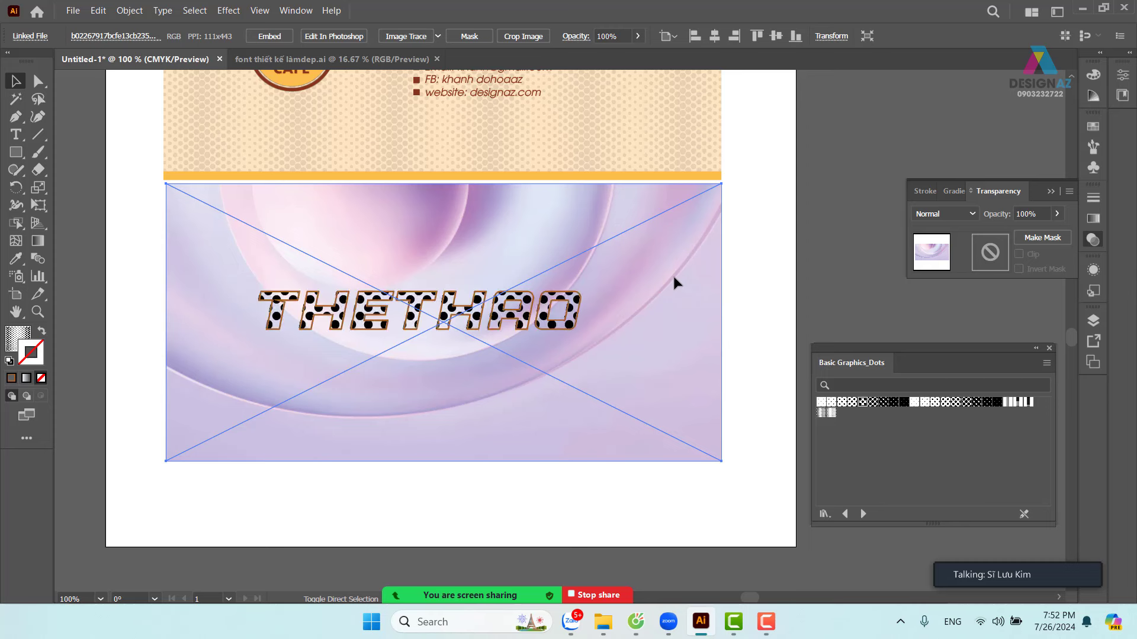
left_click(761, 243)
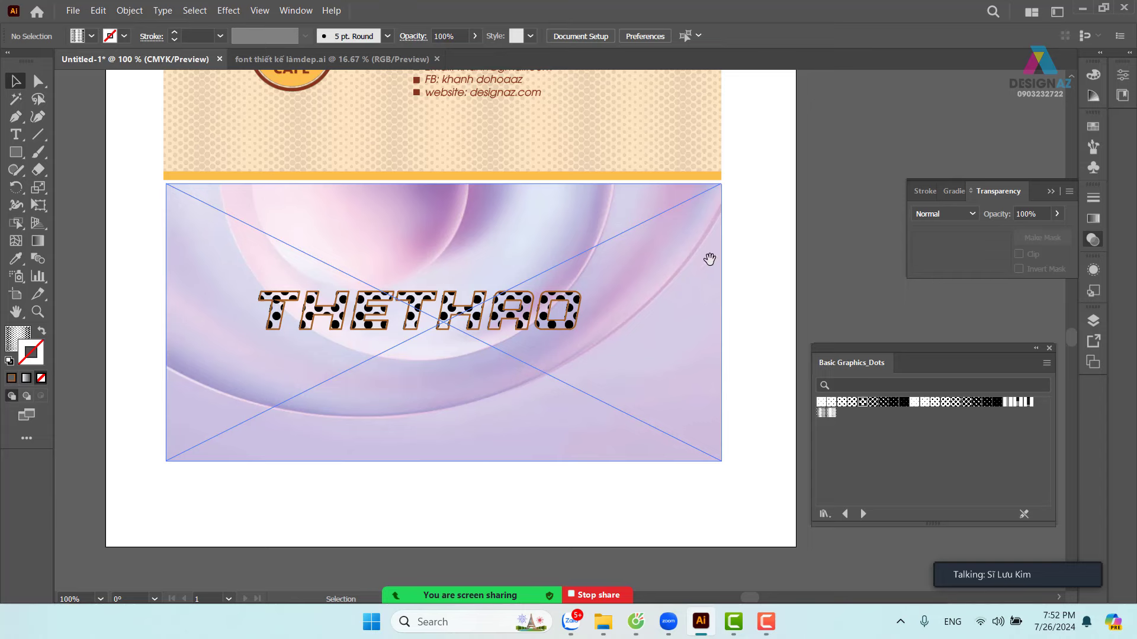
left_click_drag(705, 259, 736, 325)
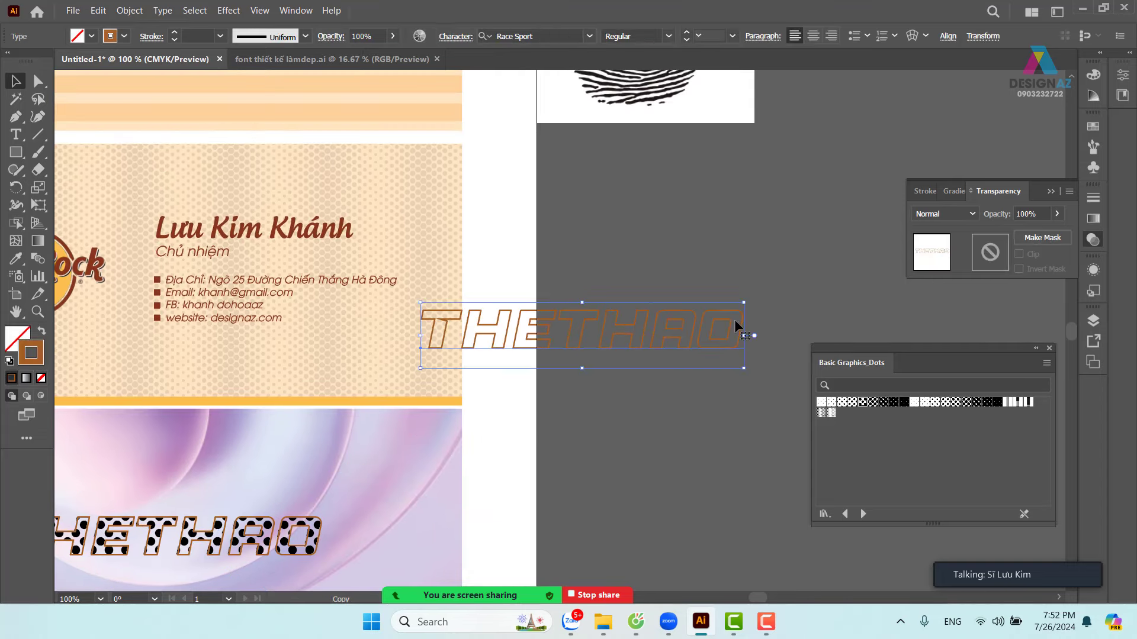
- Return the outline THETHAO copy over the dotted text, leaving only the text selected
key("ctrl+z")
left_click_drag(596, 383, 639, 288)
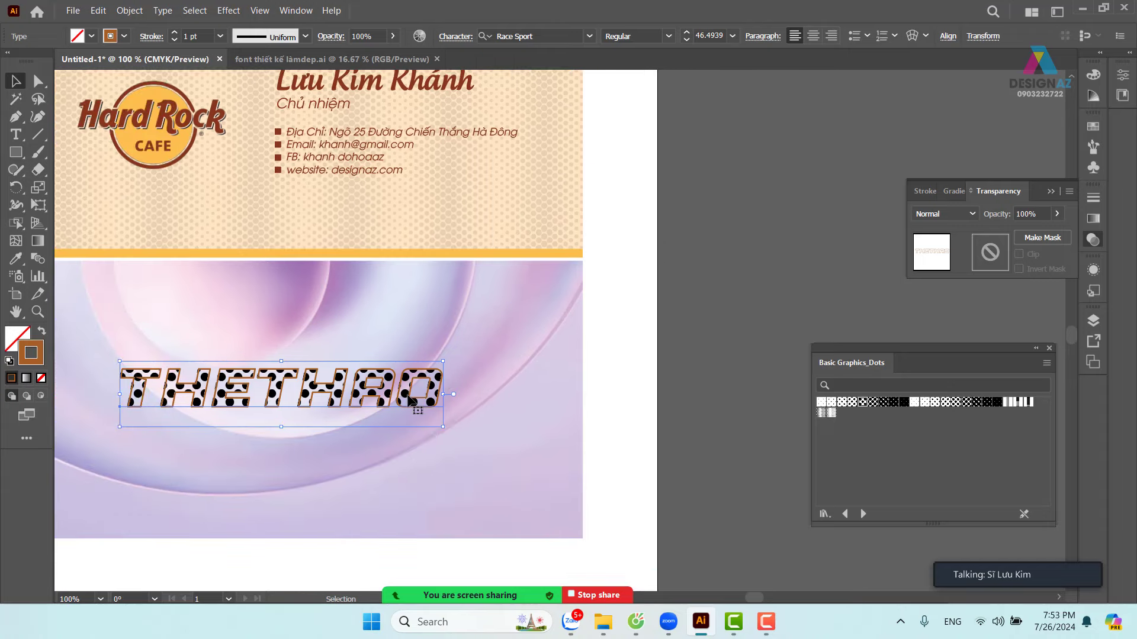
left_click_drag(410, 403, 454, 443)
key("ctrl+z")
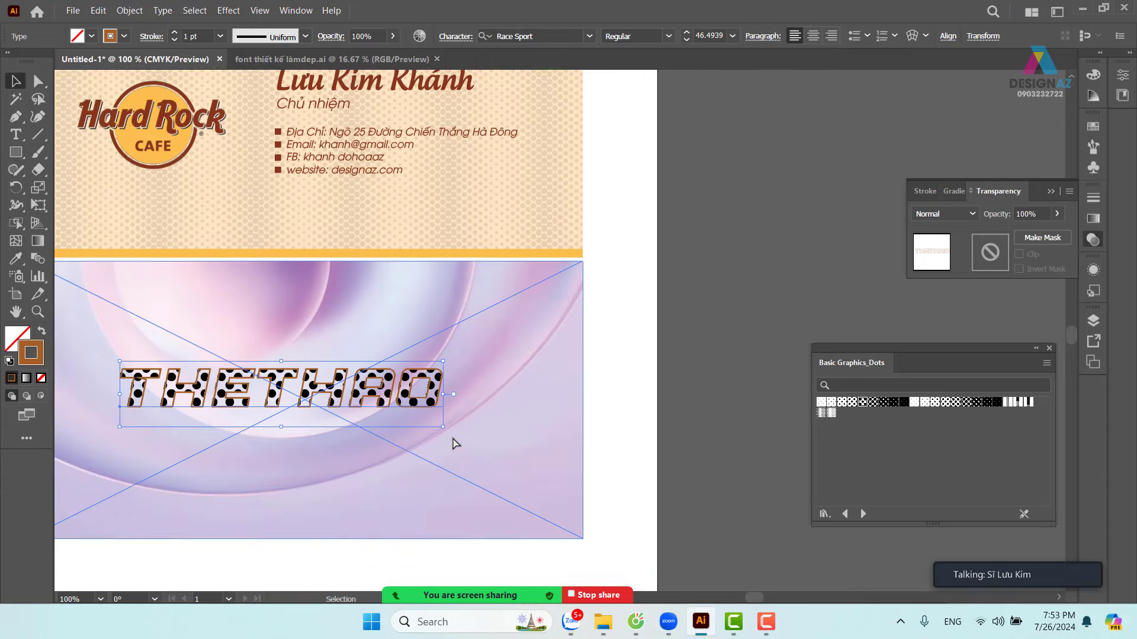
left_click(496, 337, "shift")
- Set the text stroke to 3 pt, then try a sampled pink stroke and undo it
left_click(219, 36)
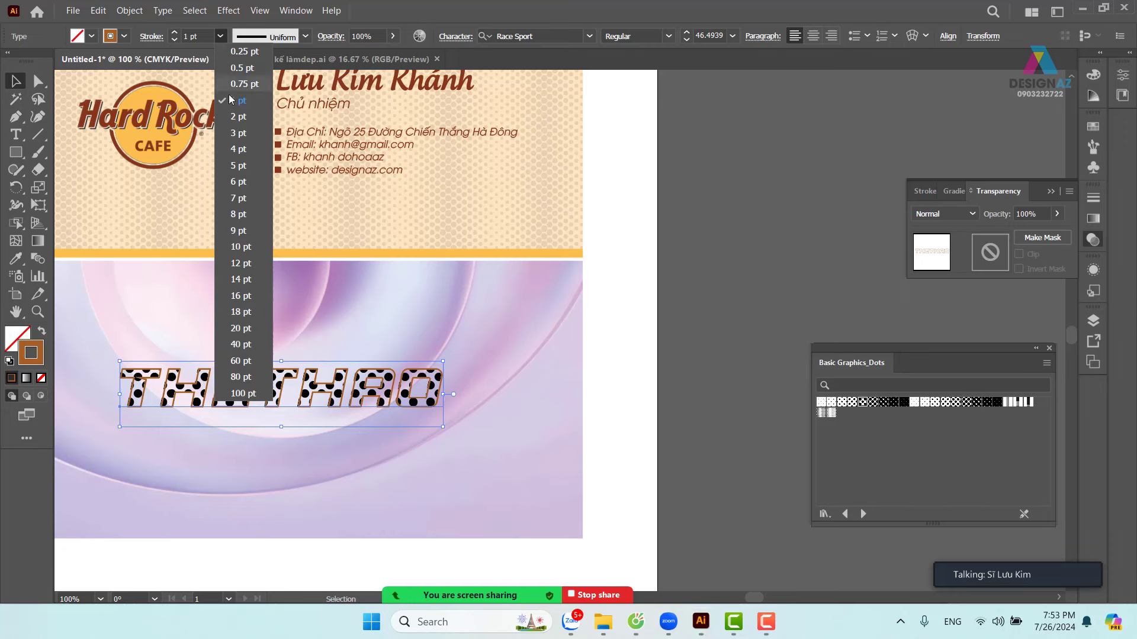
left_click(238, 133)
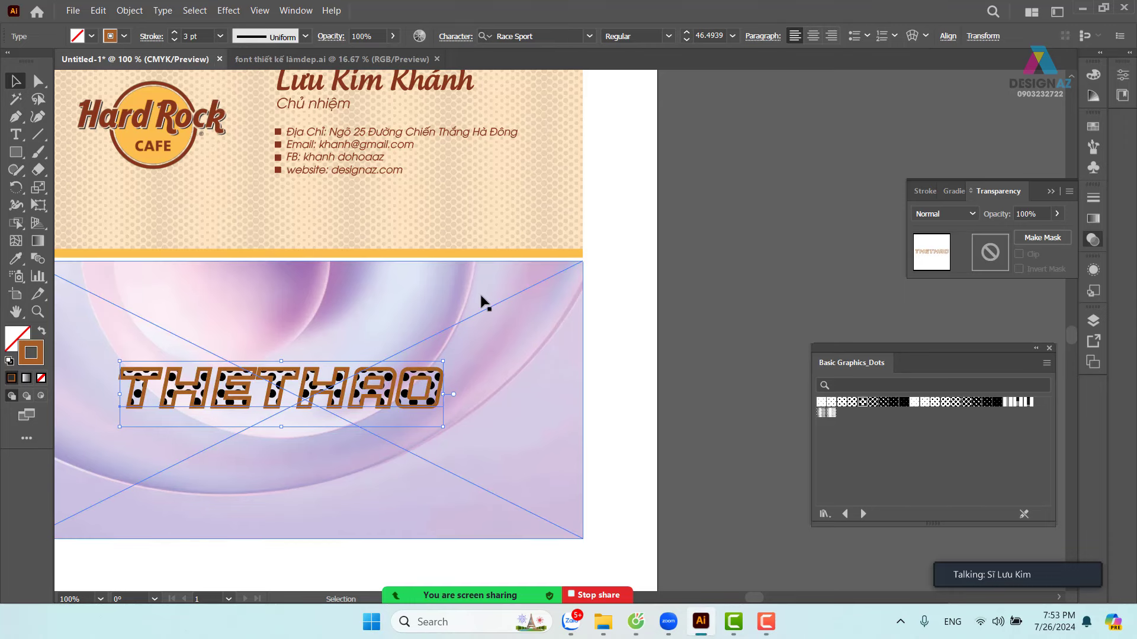
key("i")
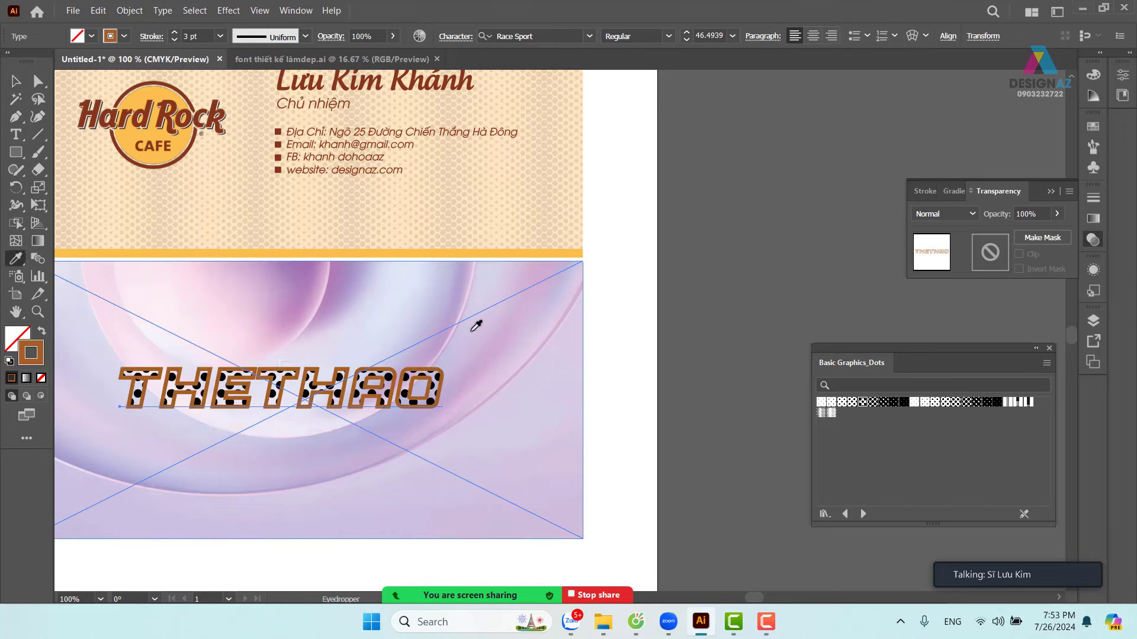
left_click(308, 302)
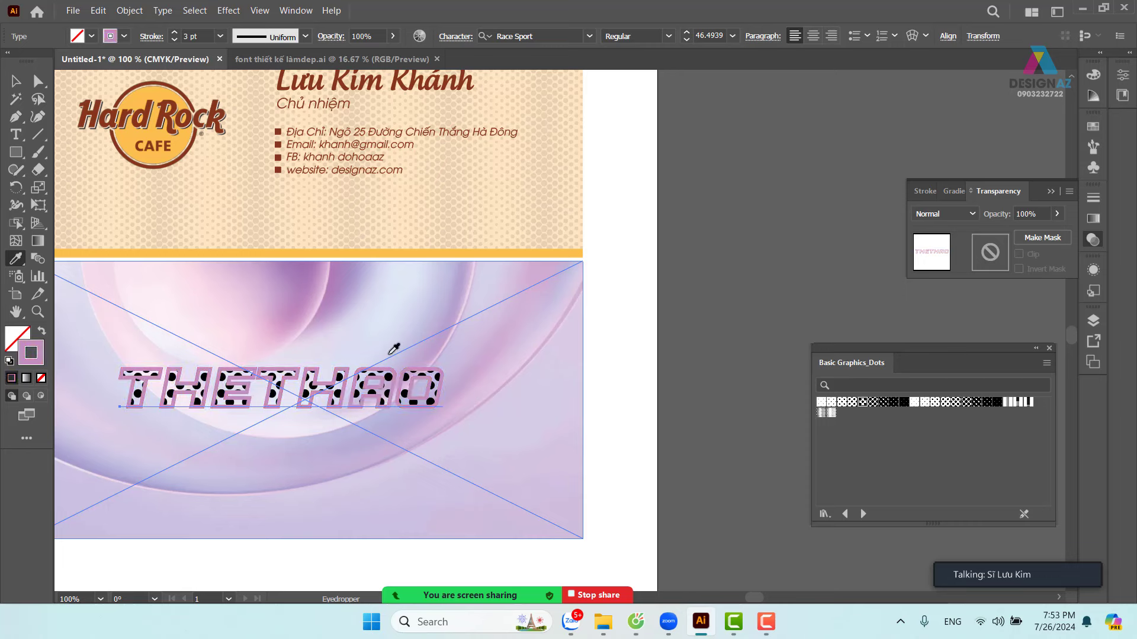
key("v")
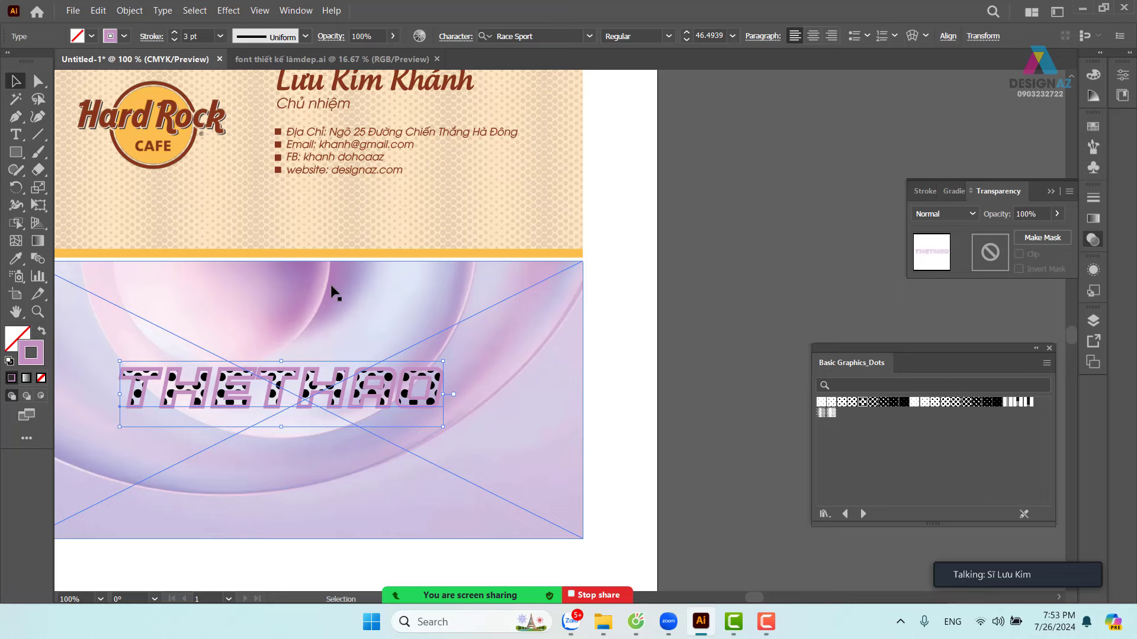
key("ctrl+z")
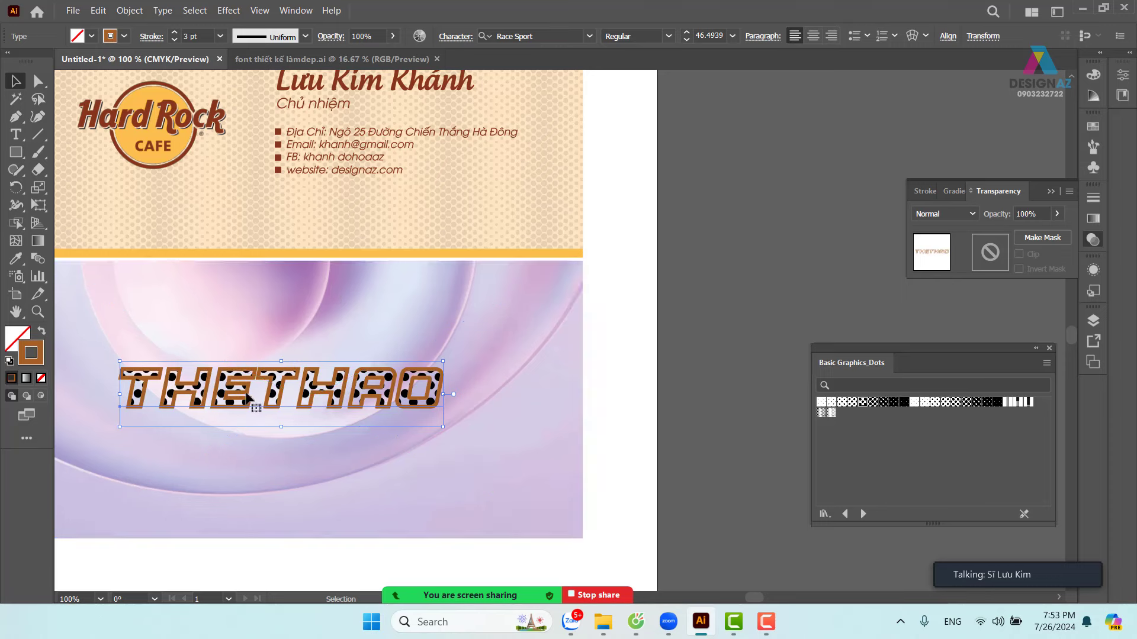
- Make the stroke colour near black and reduce the stroke weight to 2 pt
double_click(38, 352)
left_click_drag(763, 224, 621, 343)
left_click(981, 172)
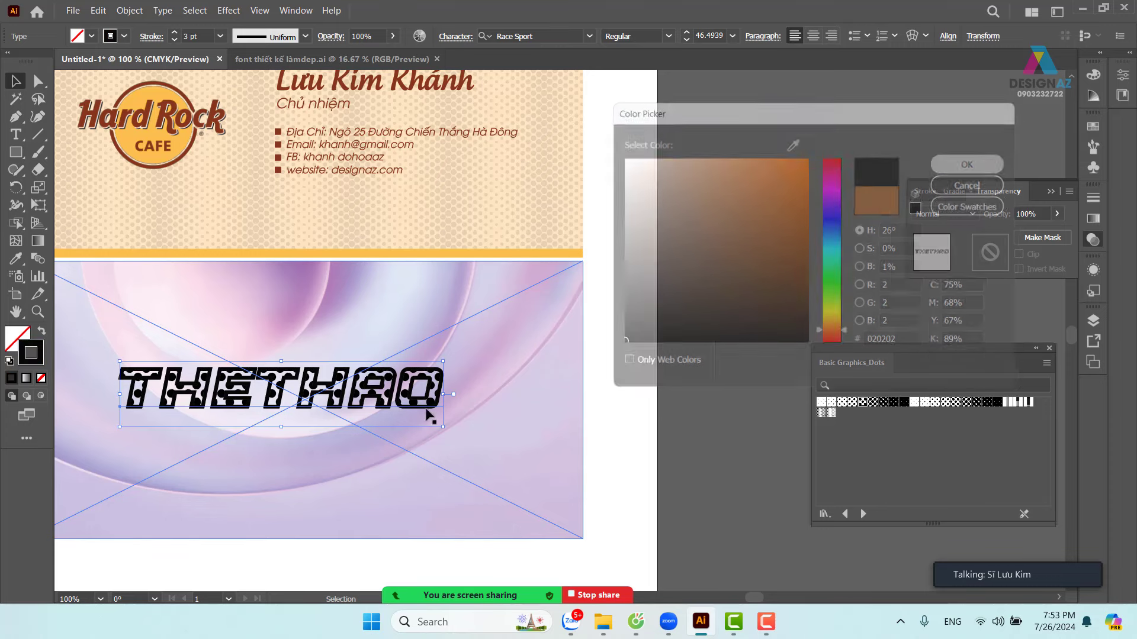
left_click(220, 36)
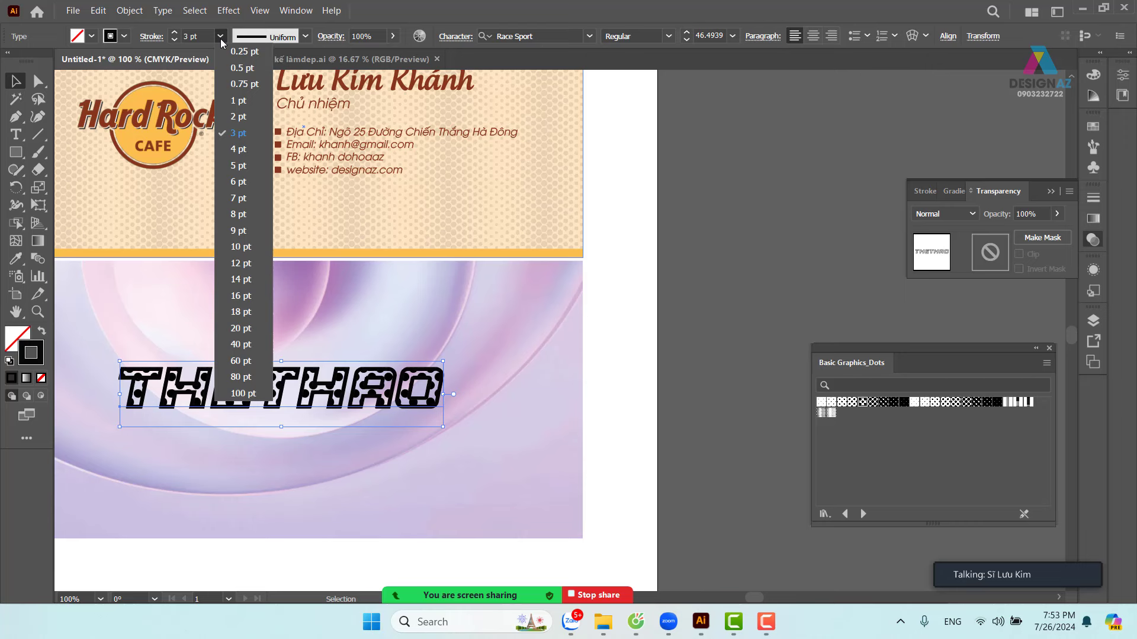
left_click(239, 117)
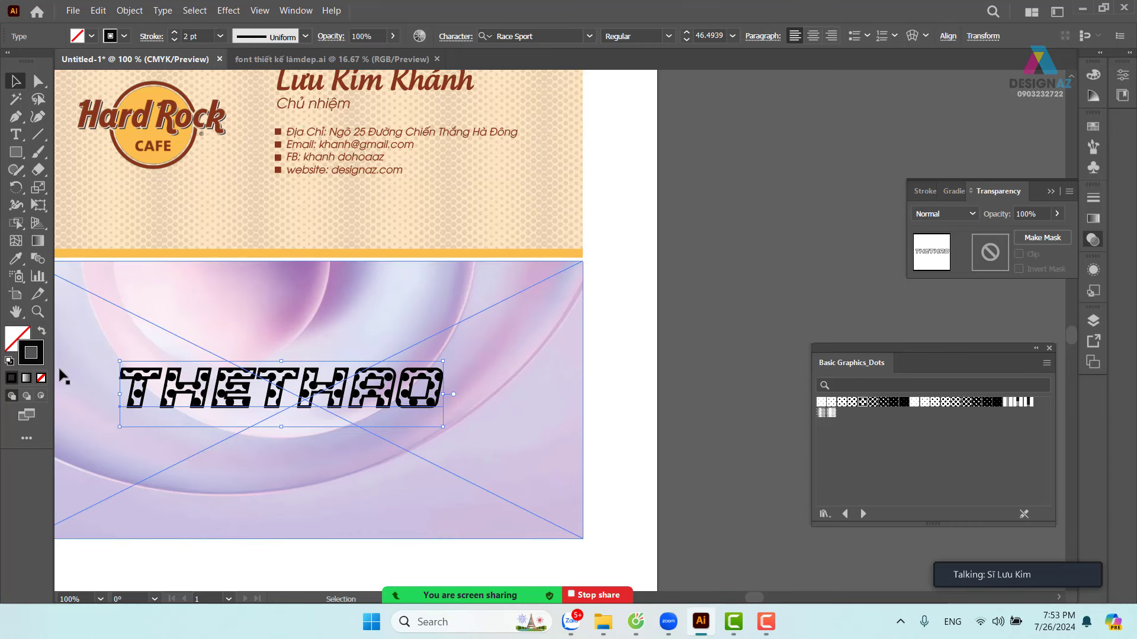
- Set the stroke colour to white, then swap fill and stroke to make the text white
double_click(38, 360)
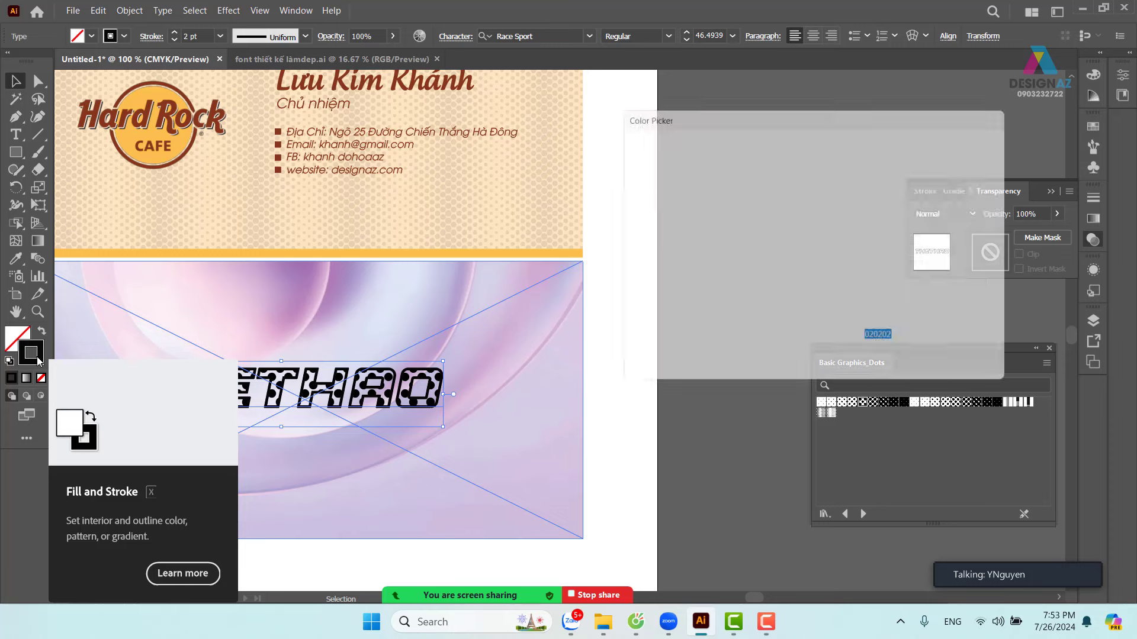
left_click_drag(723, 221, 621, 158)
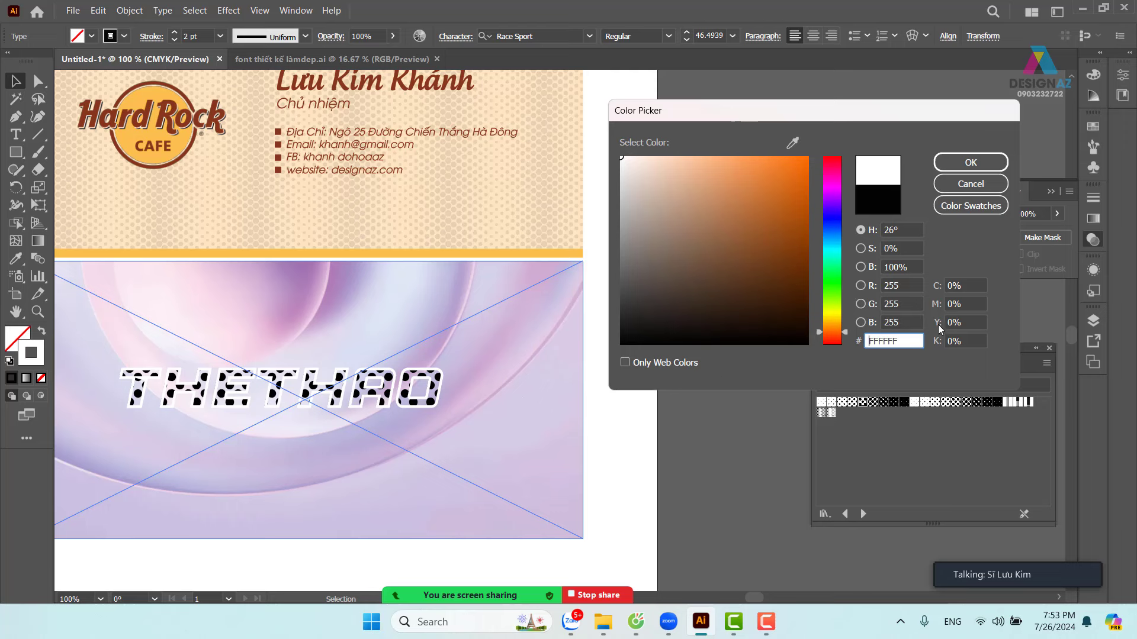
left_click(974, 163)
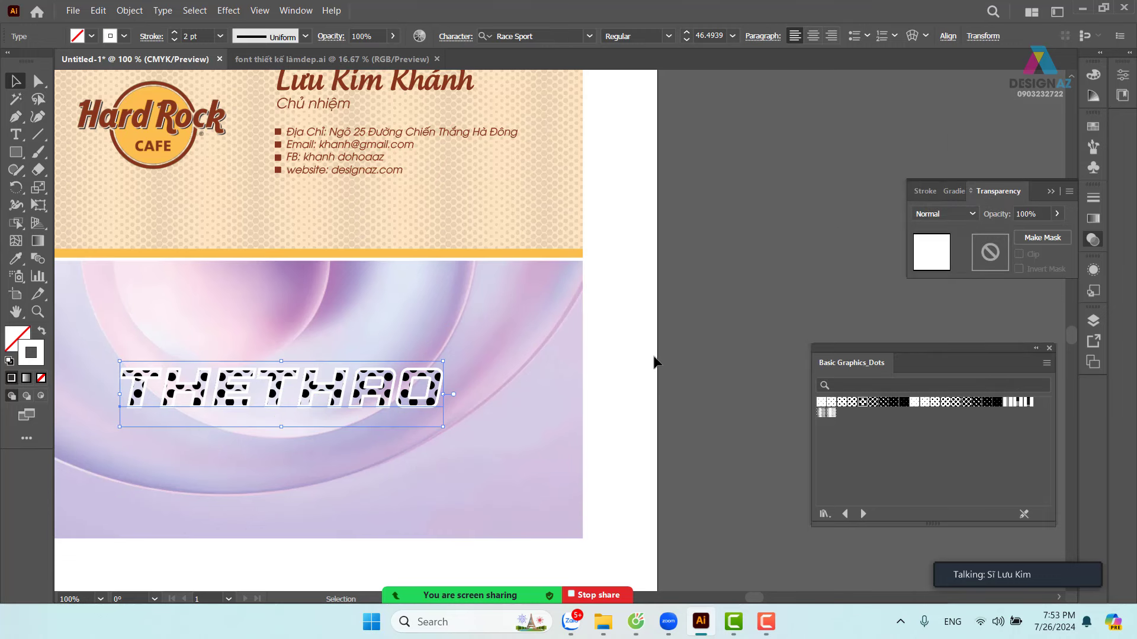
left_click(568, 362, "shift")
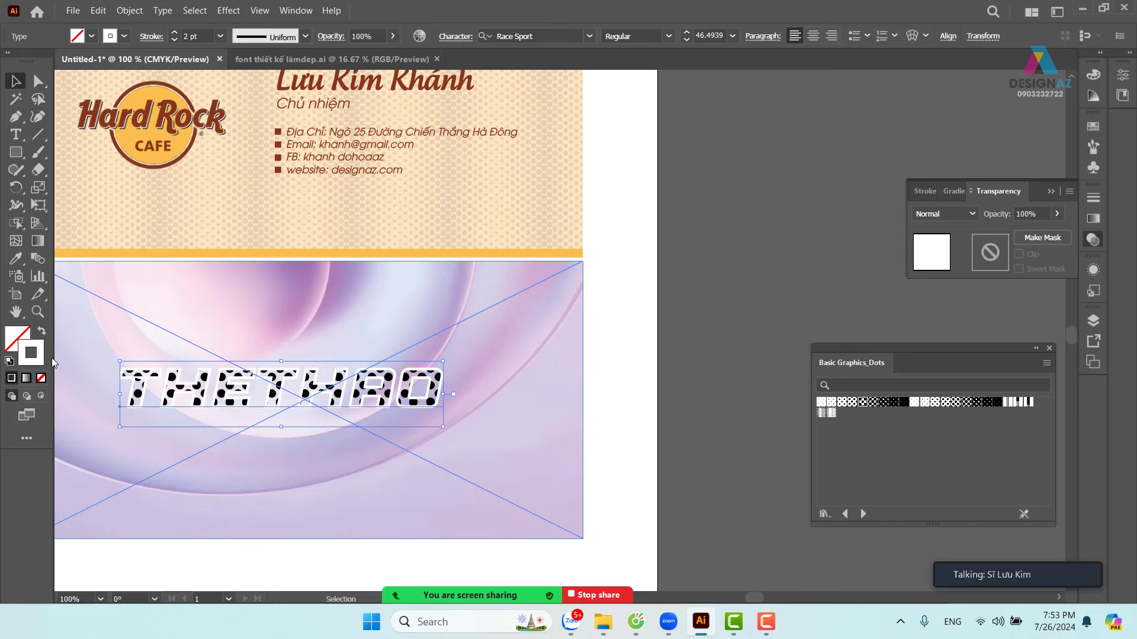
key("shift+x")
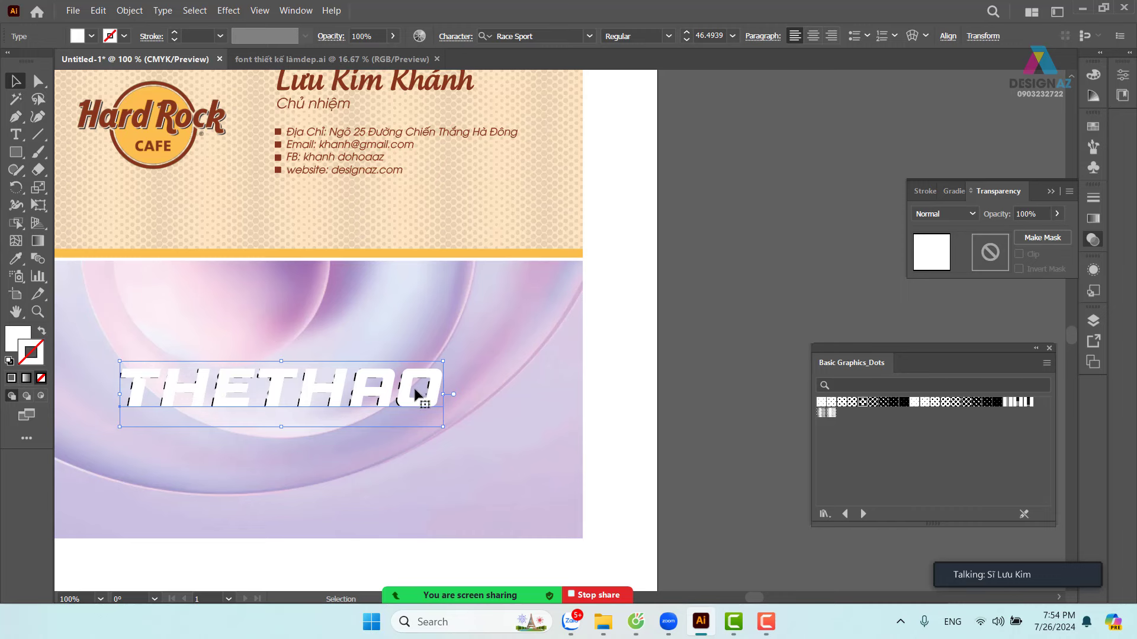
- Nudge the white THETHAO slightly left and restore the black dot pattern fill on top
left_click_drag(419, 405, 409, 428)
key("ctrl+z")
key("Left")
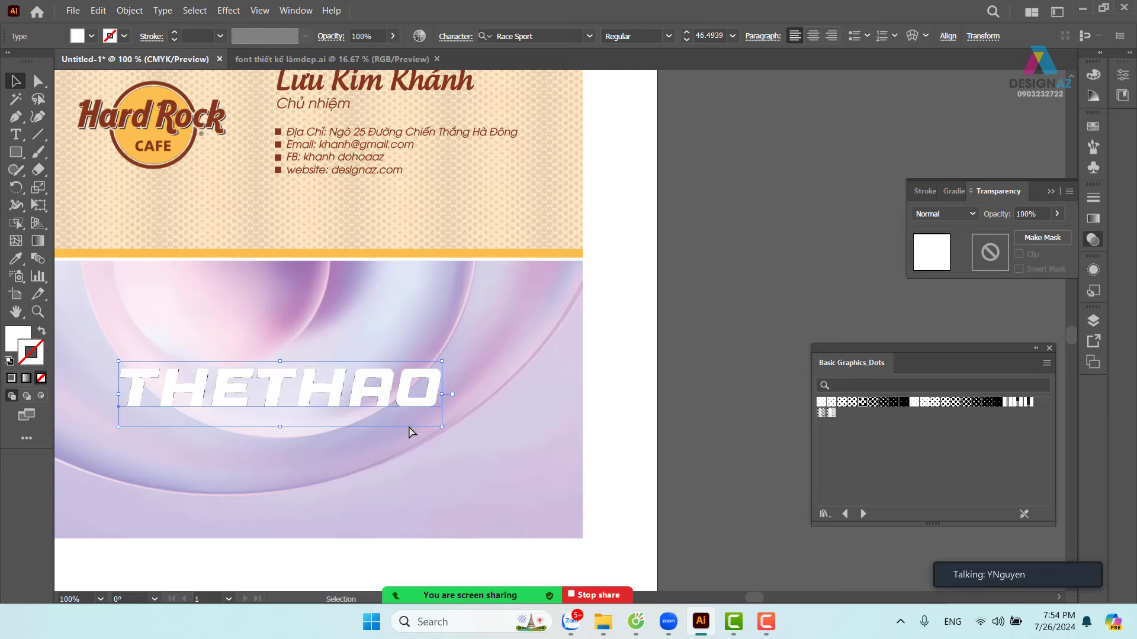
key("ctrl+shift+z")
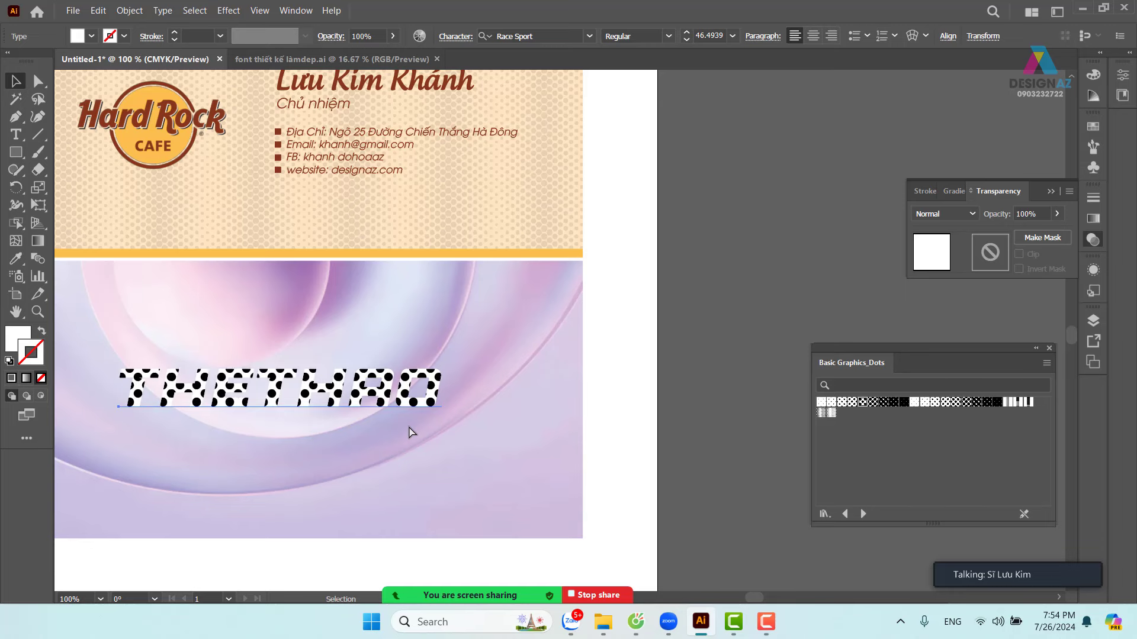
- Zoom in on THETHAO, try shifting the dotted copy down-right, then select the white copy and background
left_click(662, 414)
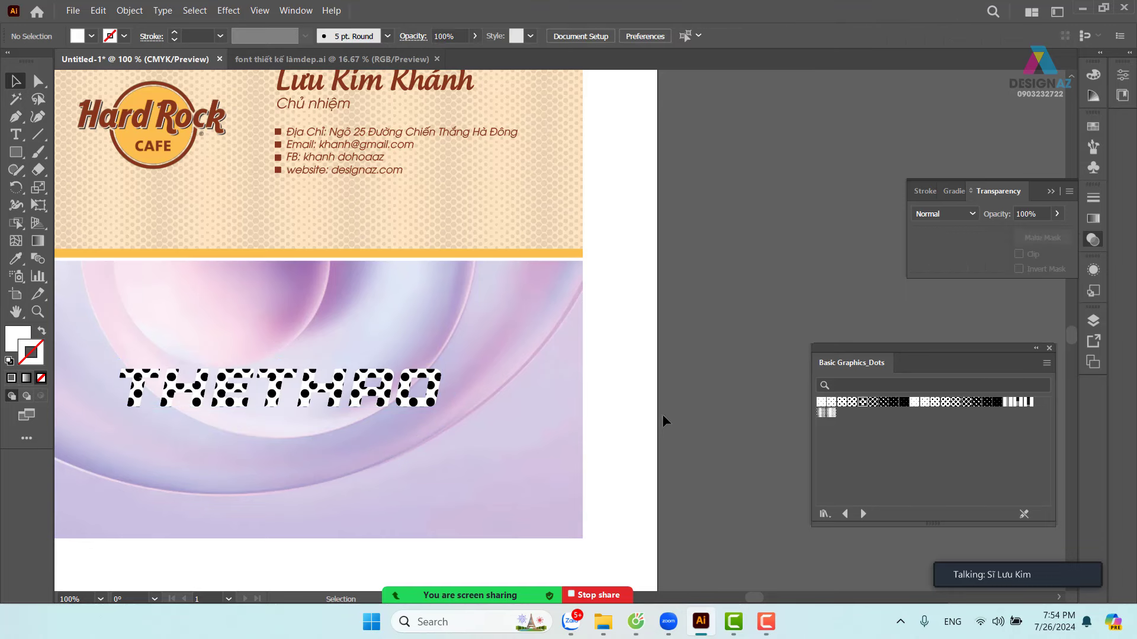
left_click_drag(551, 456, 619, 463)
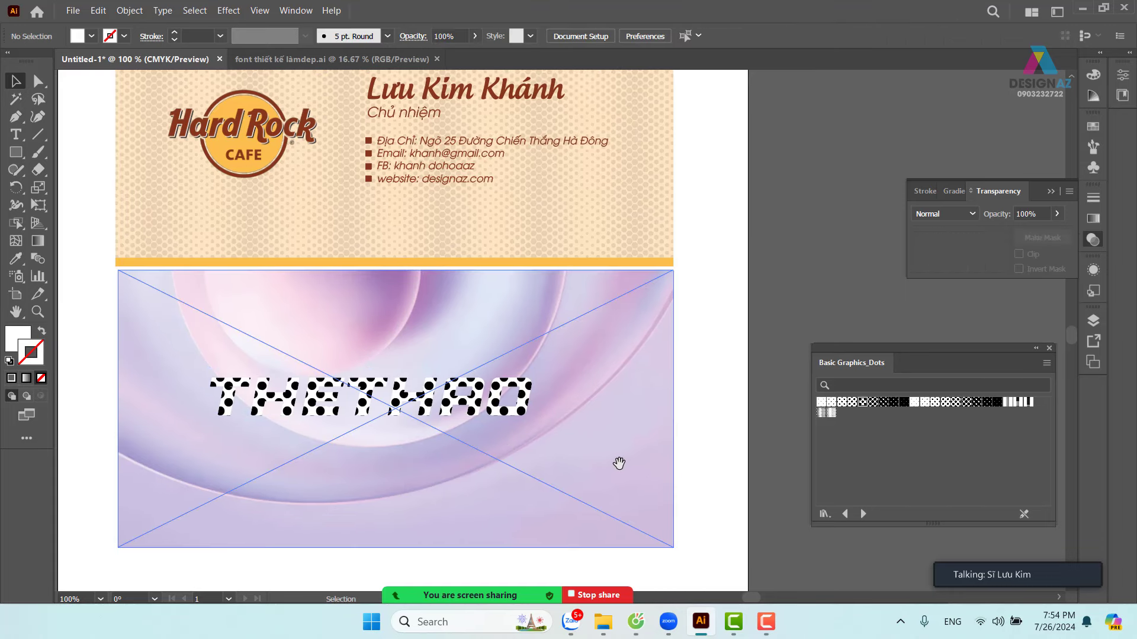
key("ctrl+equal")
scroll(619, 462, "left", 2)
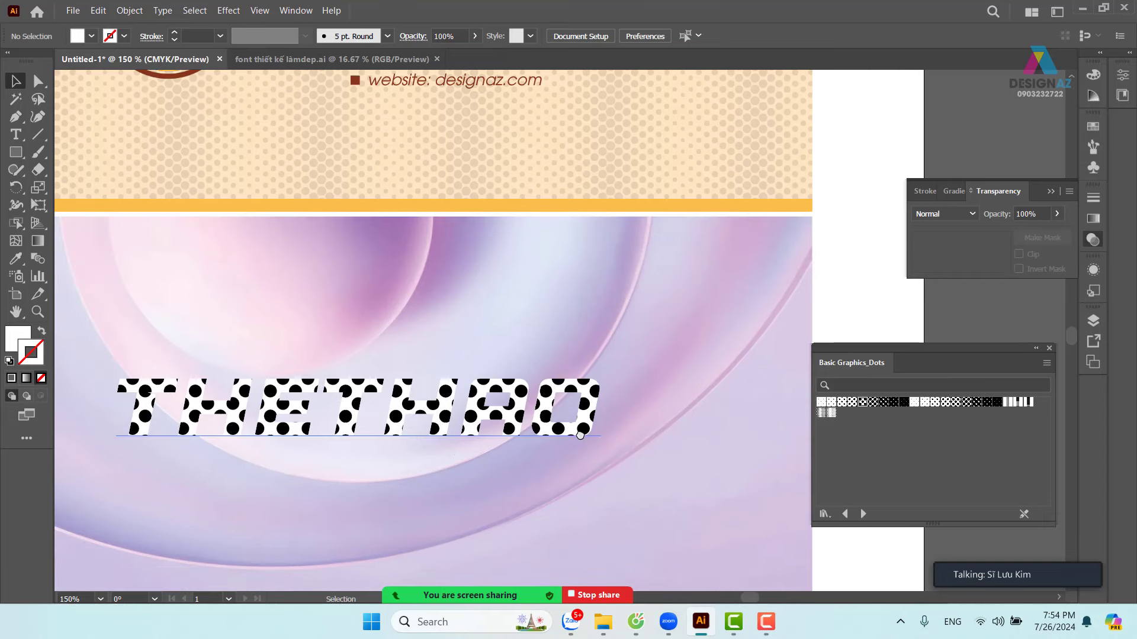
left_click_drag(580, 435, 634, 533)
key("ctrl+z")
left_click(586, 426)
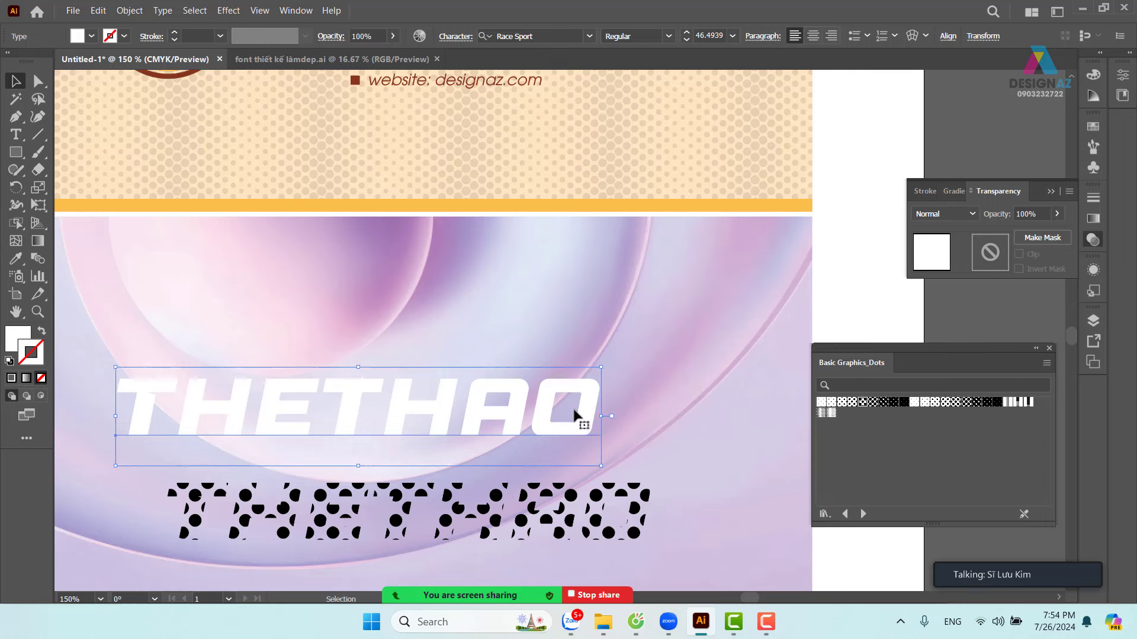
left_click(694, 344)
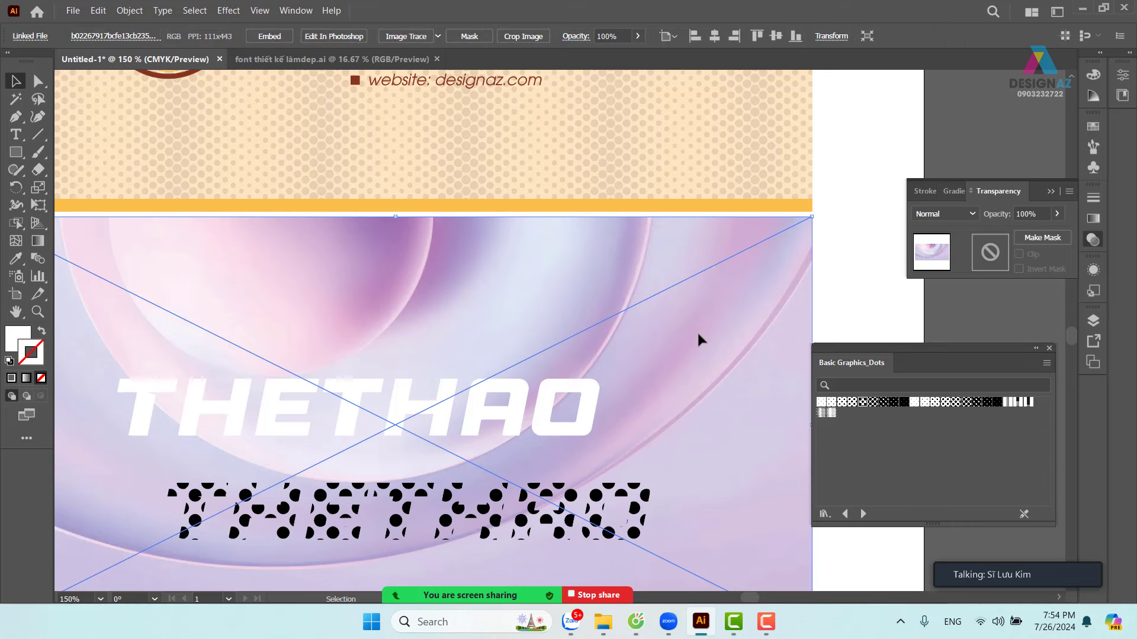
- Set the purple background image's blend mode to Screen, then select the white THETHAO text
key("ctrl")
left_click(977, 215)
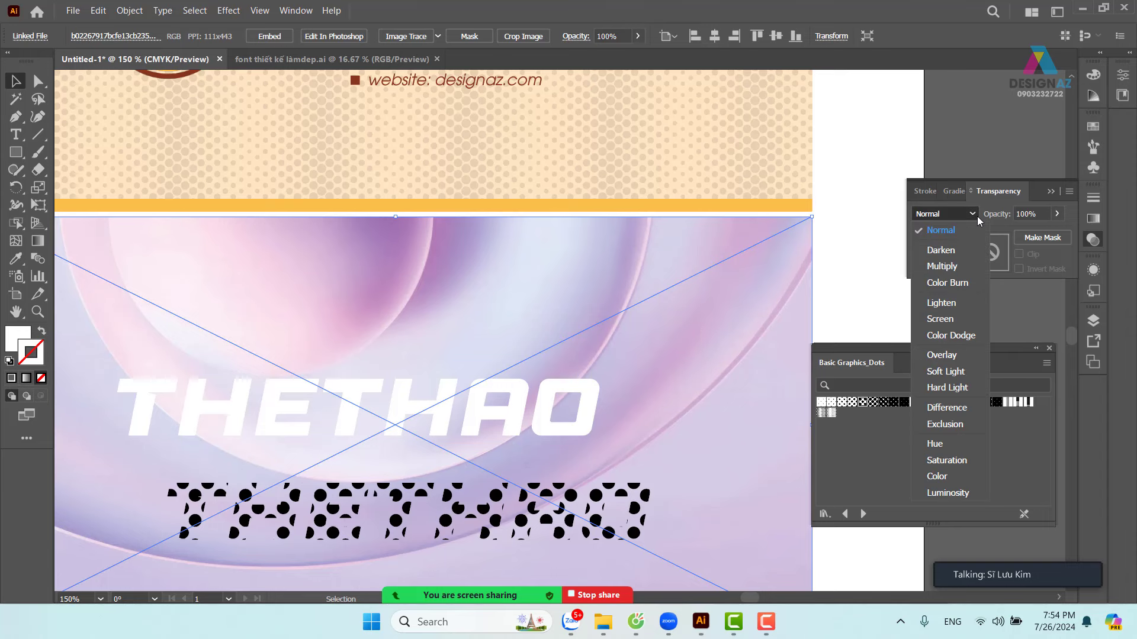
left_click(940, 320)
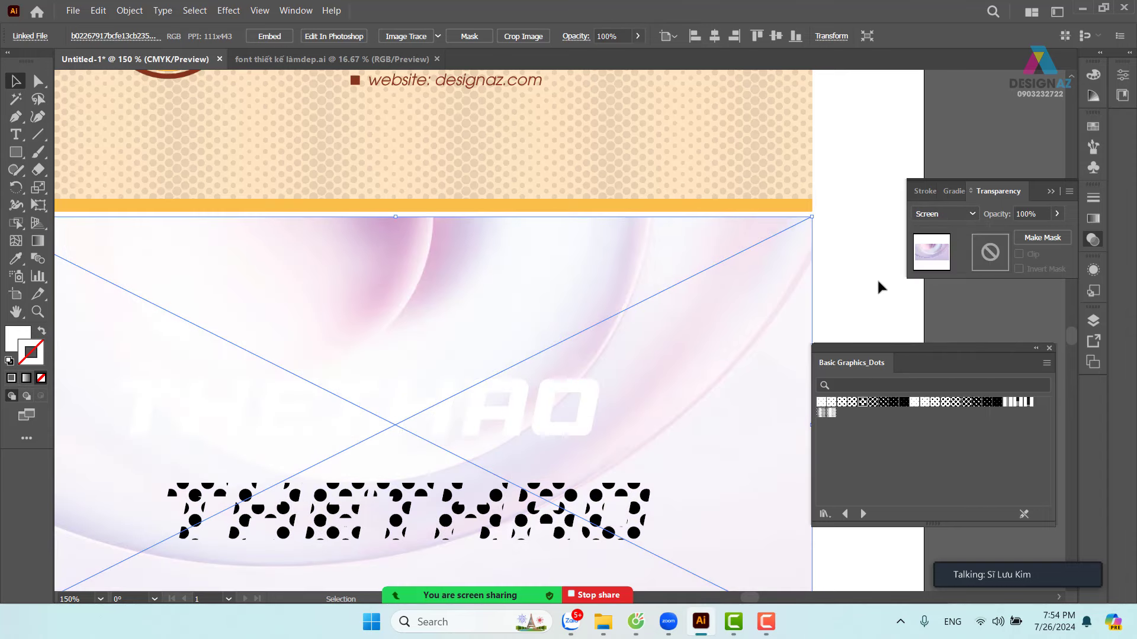
left_click(859, 285)
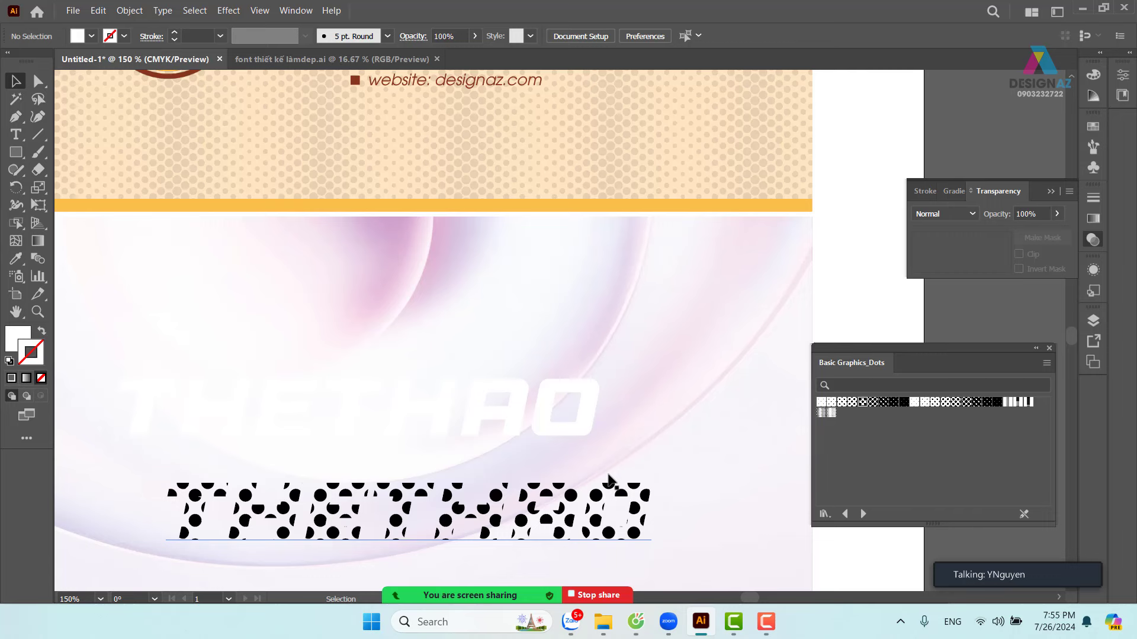
left_click(586, 418)
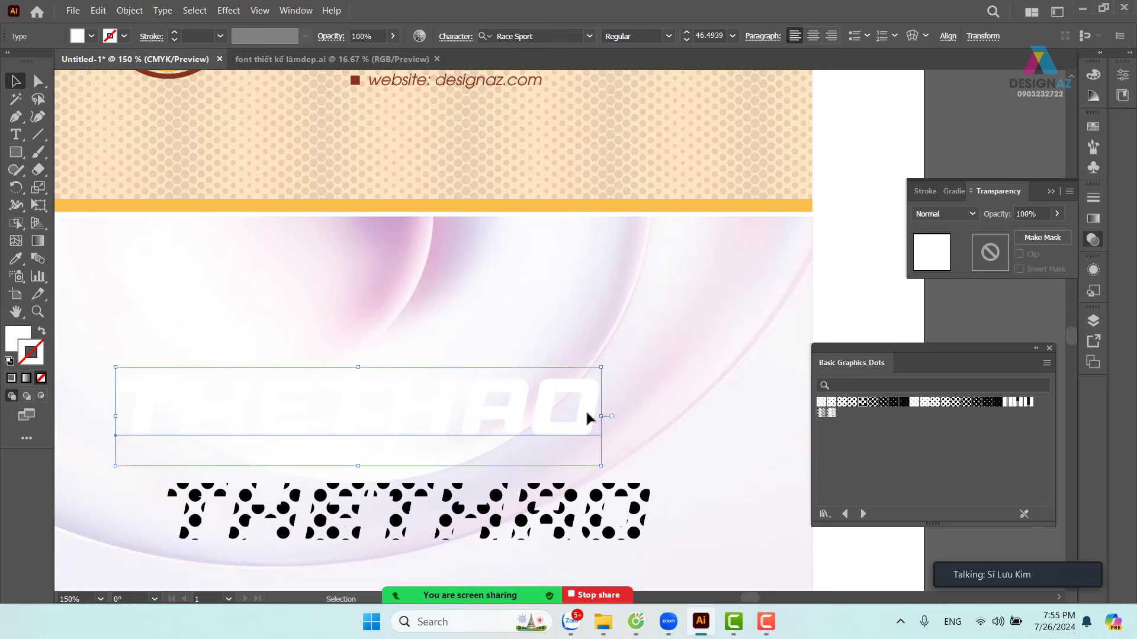
- Add a Drop Shadow to the white THETHAO with X and Y offsets of 0
left_click(229, 10)
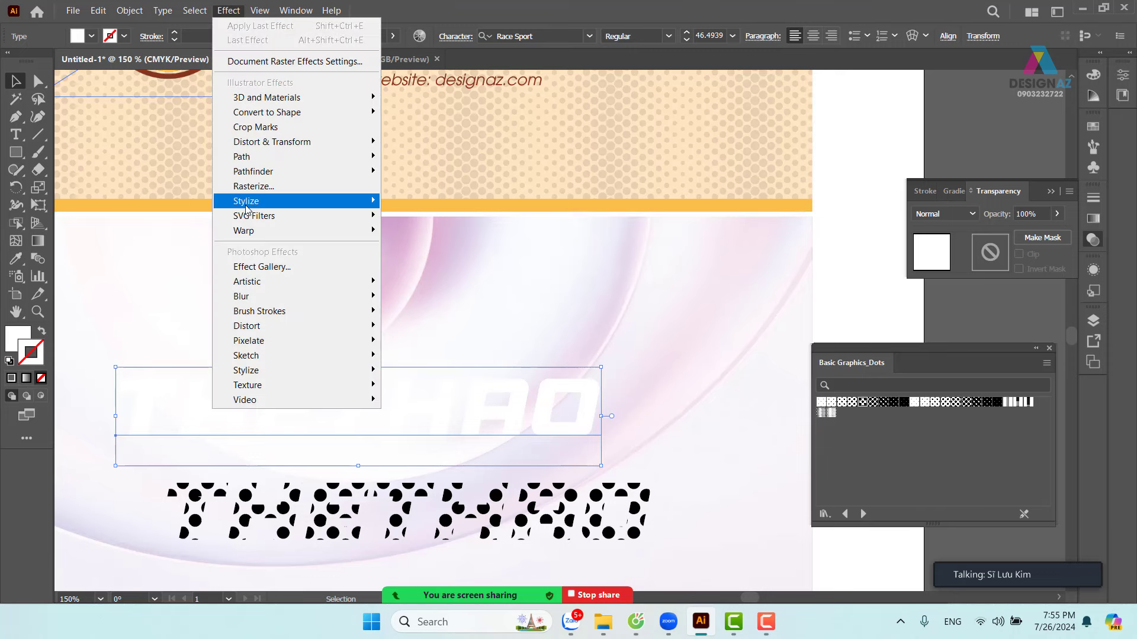
mouse_move(248, 204)
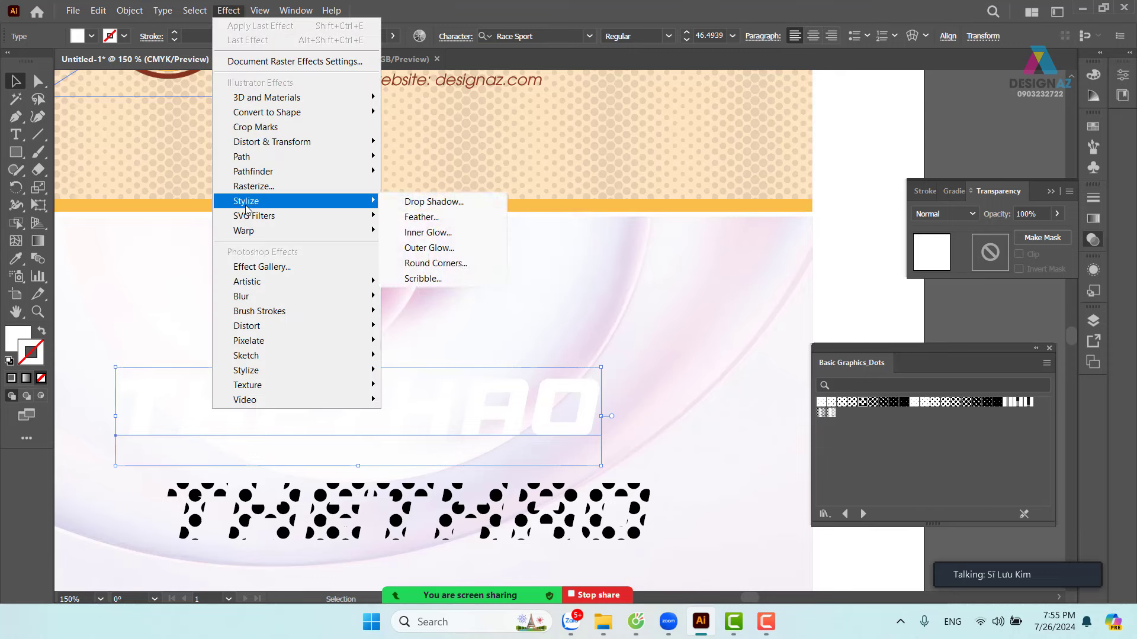
left_click(437, 204)
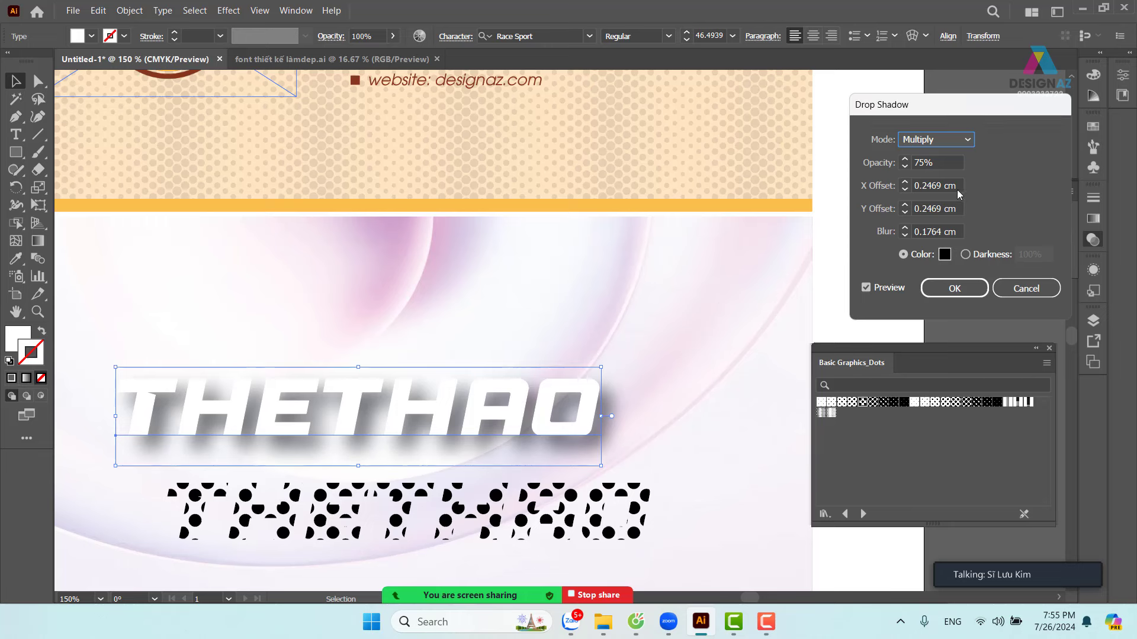
left_click_drag(959, 194, 851, 189)
type("0")
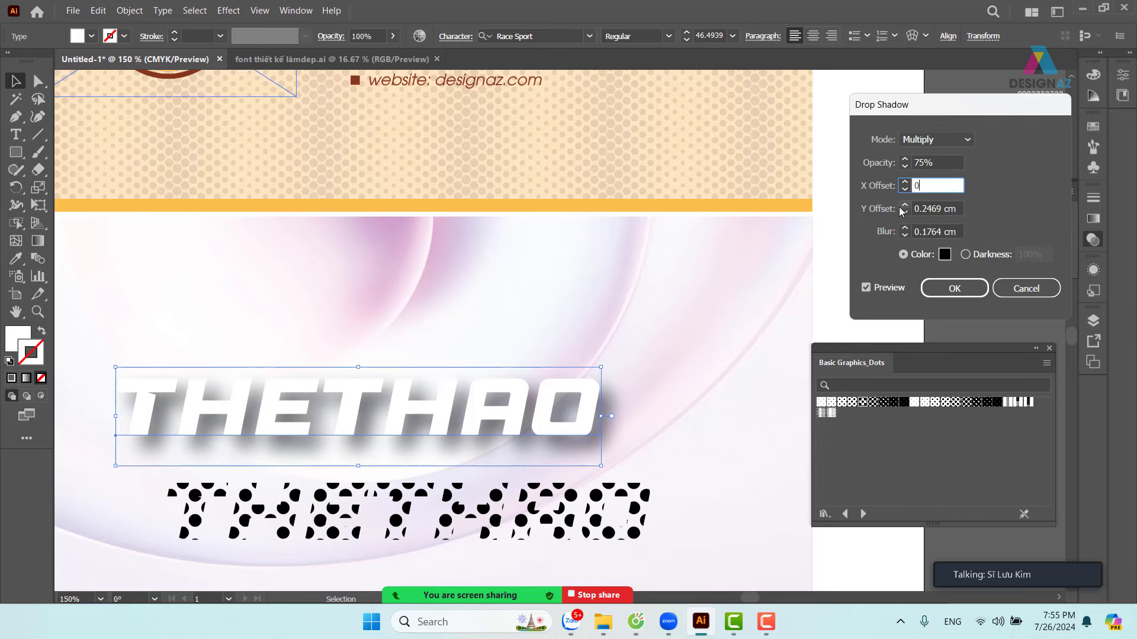
key("Tab")
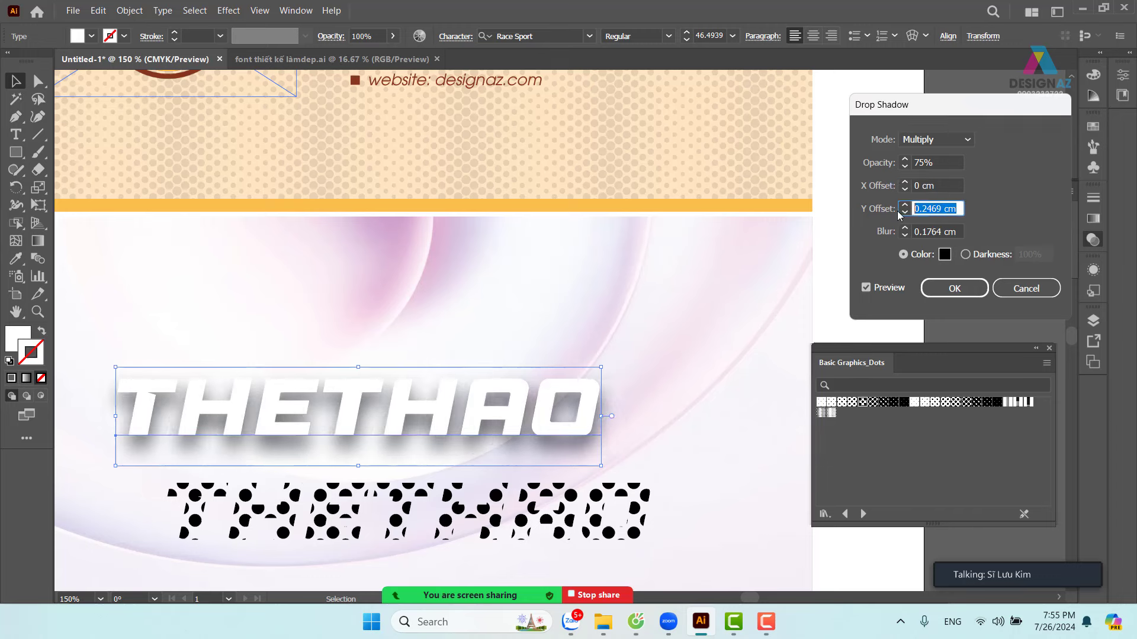
type("0")
left_click(955, 231)
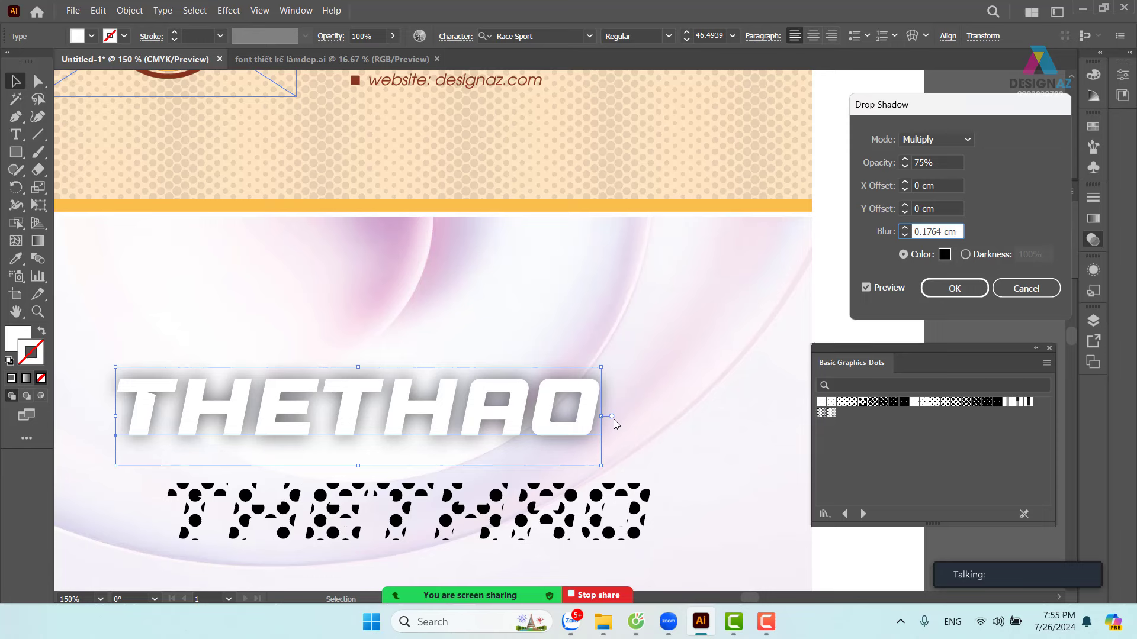
- Sample pink from the background as the shadow colour and set shadow opacity to 100%
left_click(944, 254)
left_click(793, 143)
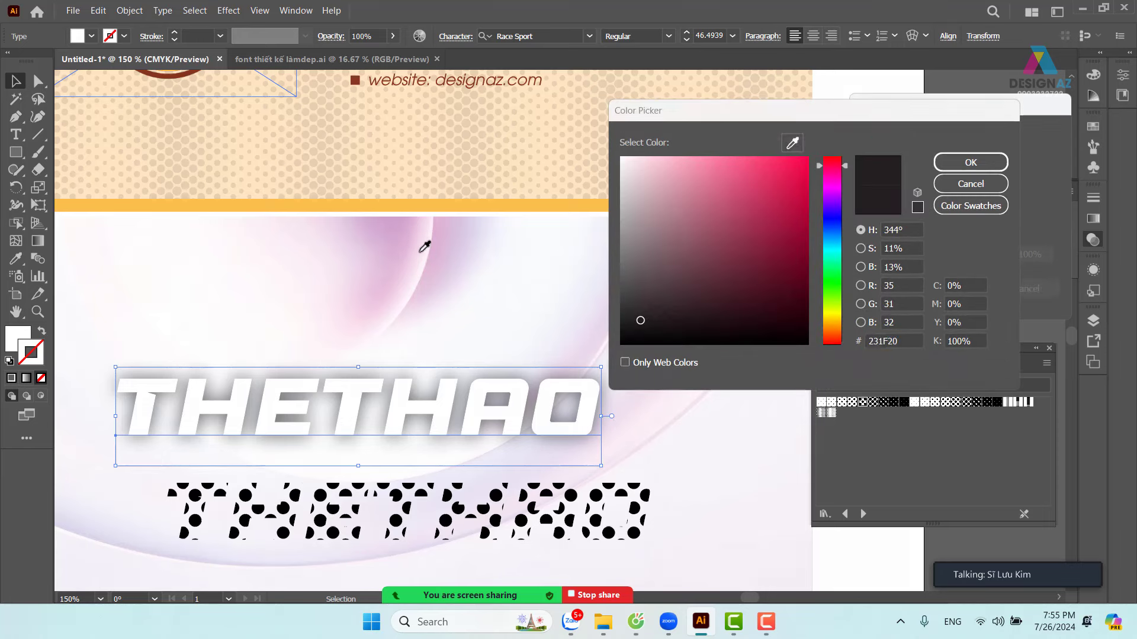
left_click(436, 243)
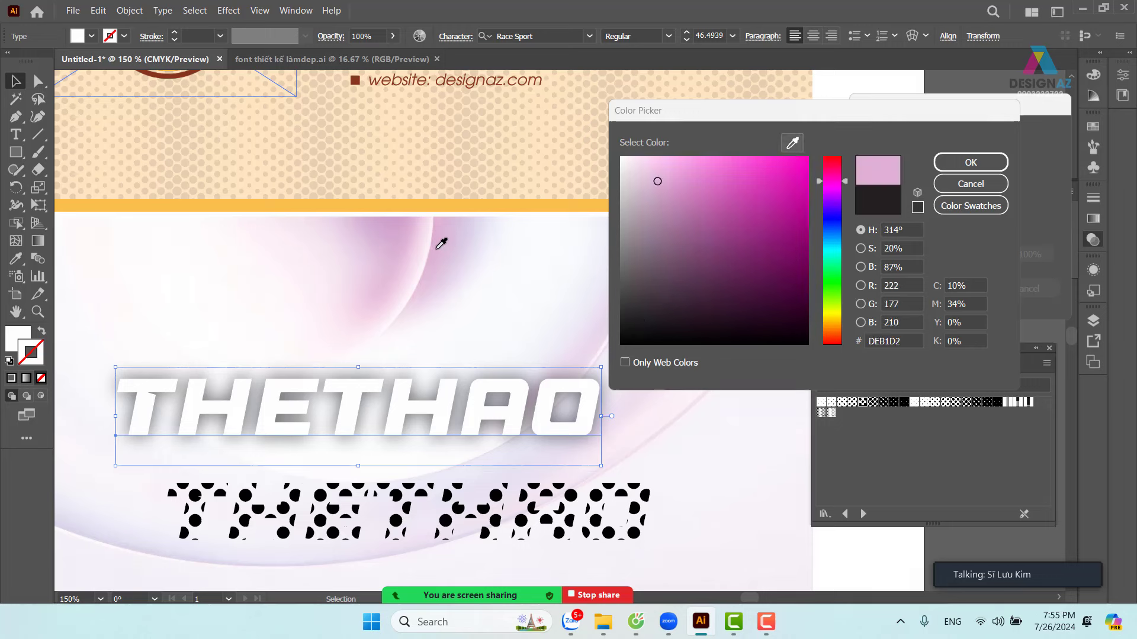
left_click(988, 165)
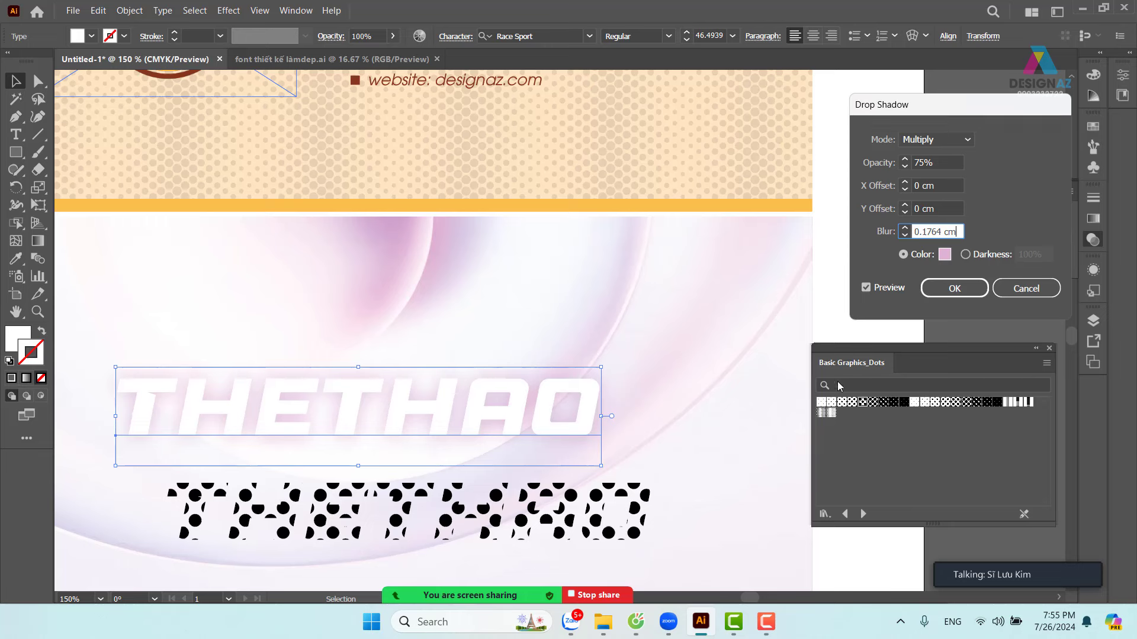
left_click(924, 163)
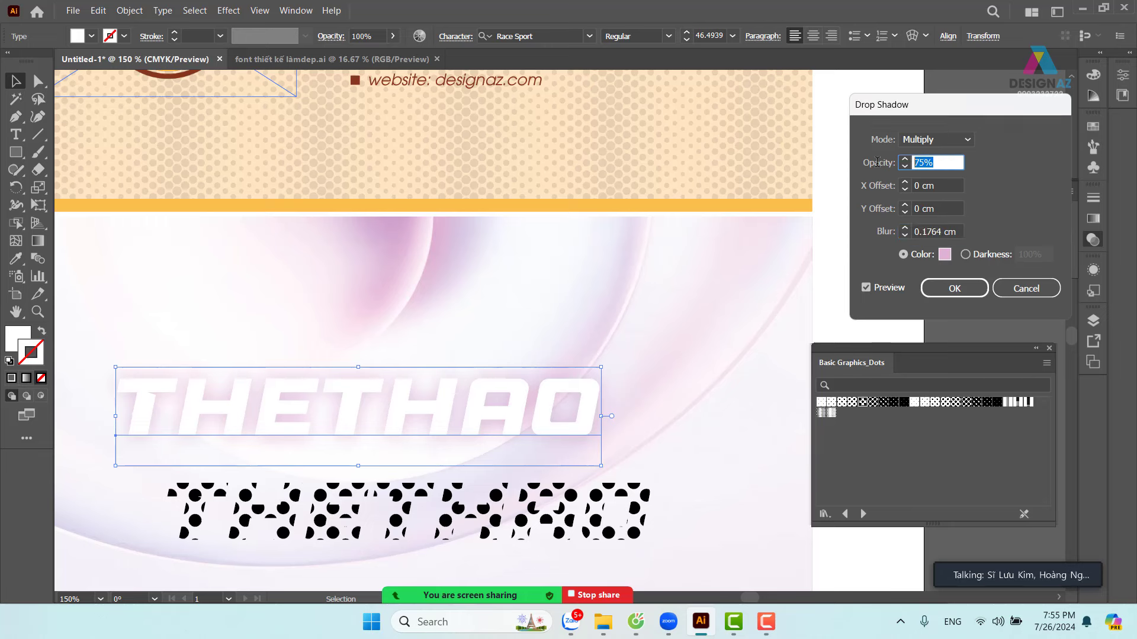
type("100")
left_click(956, 232)
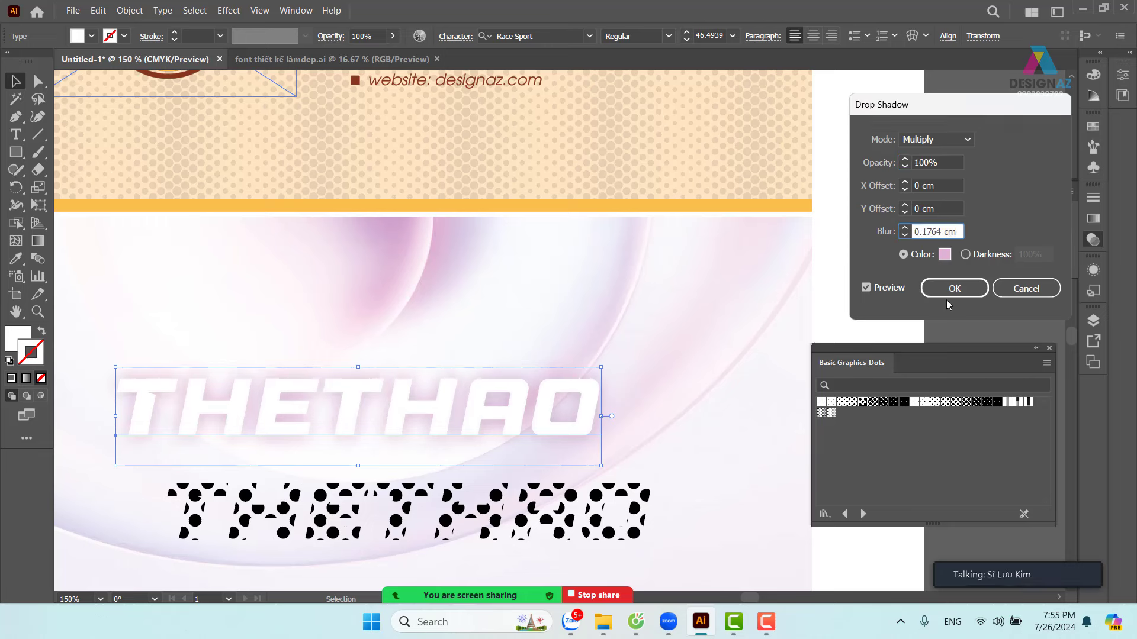
- Change the shadow colour to CC9AC2, set blur to 0.1 cm, and apply the shadow
left_click(945, 254)
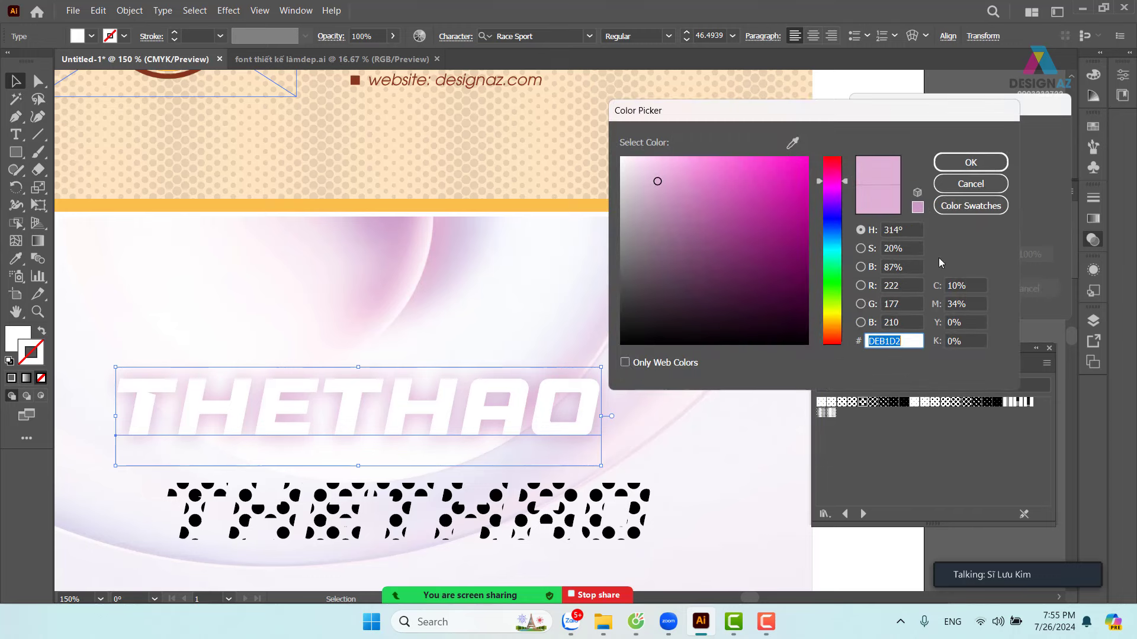
left_click(666, 193)
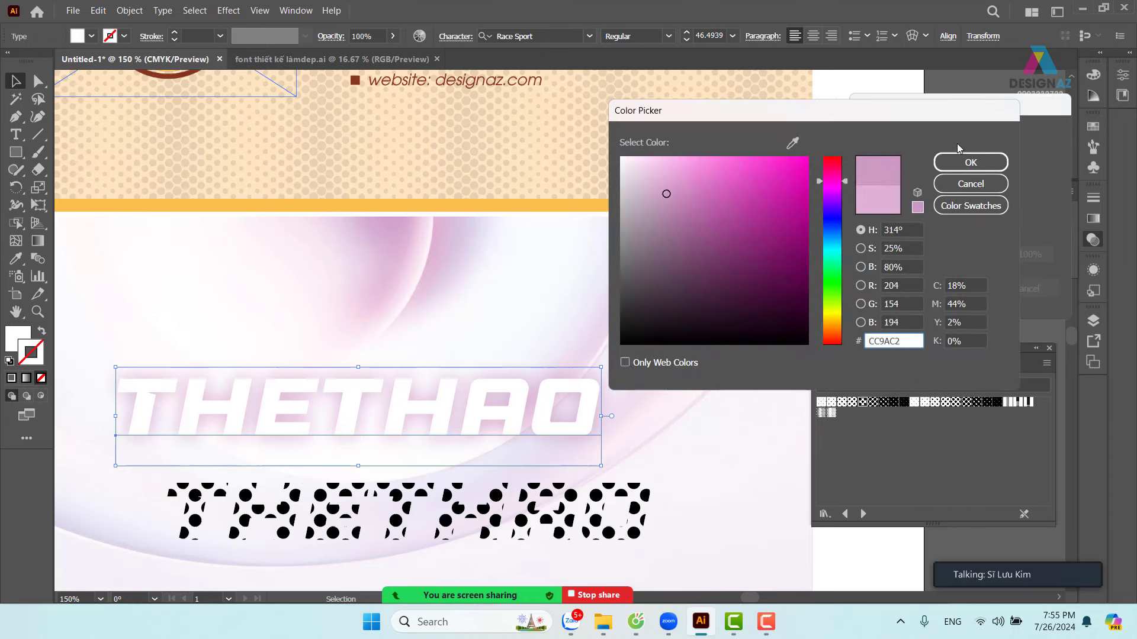
left_click(969, 162)
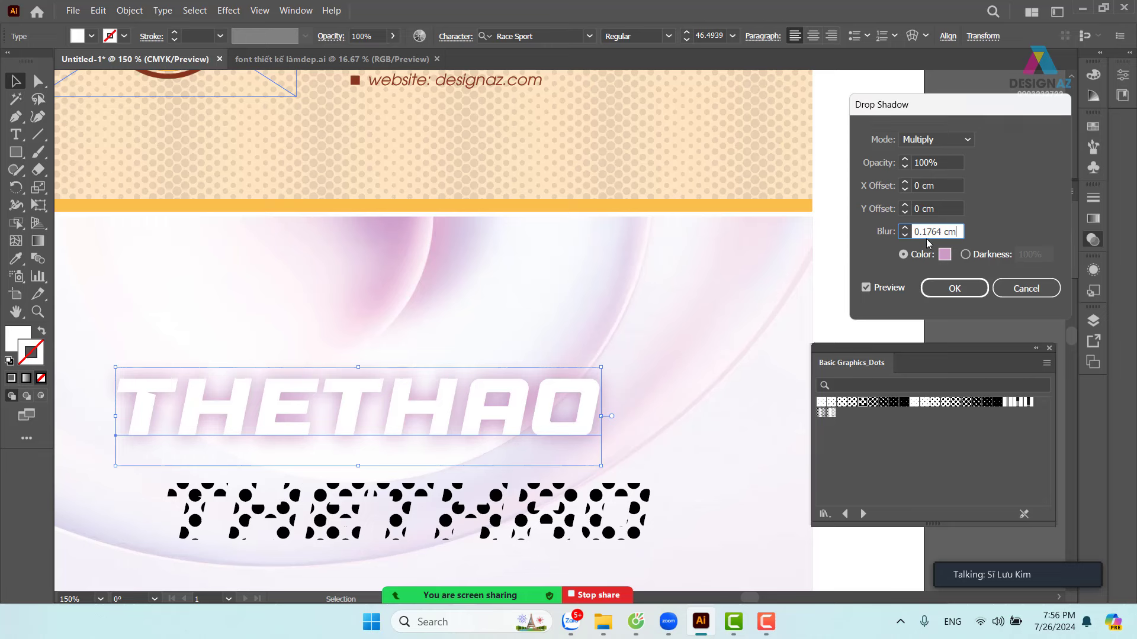
left_click(905, 234)
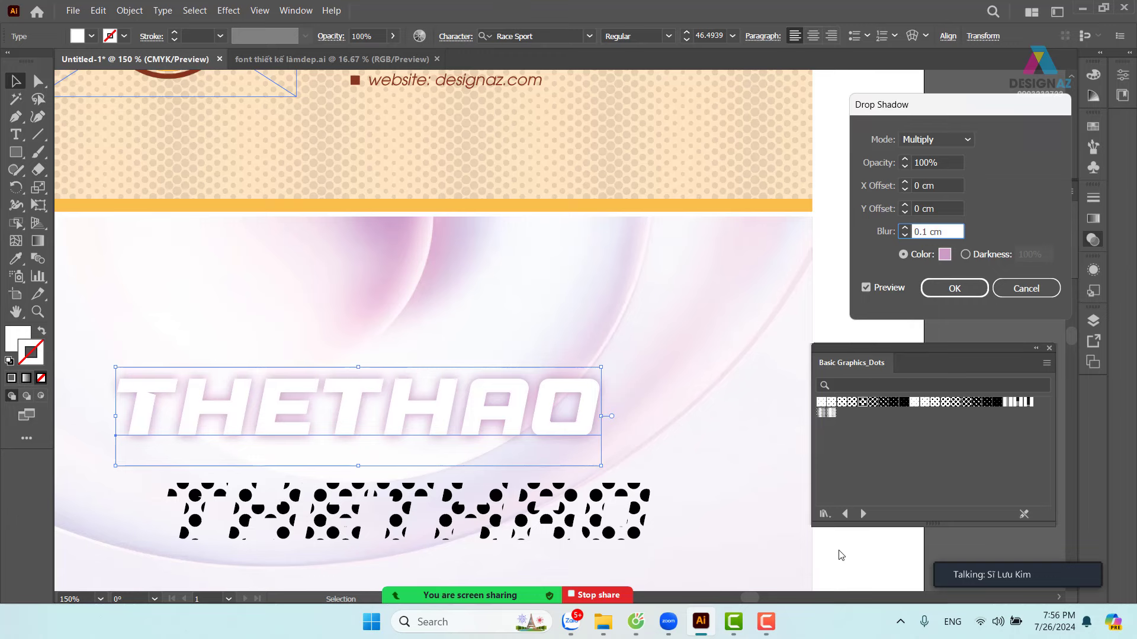
left_click(954, 288)
left_click(846, 578)
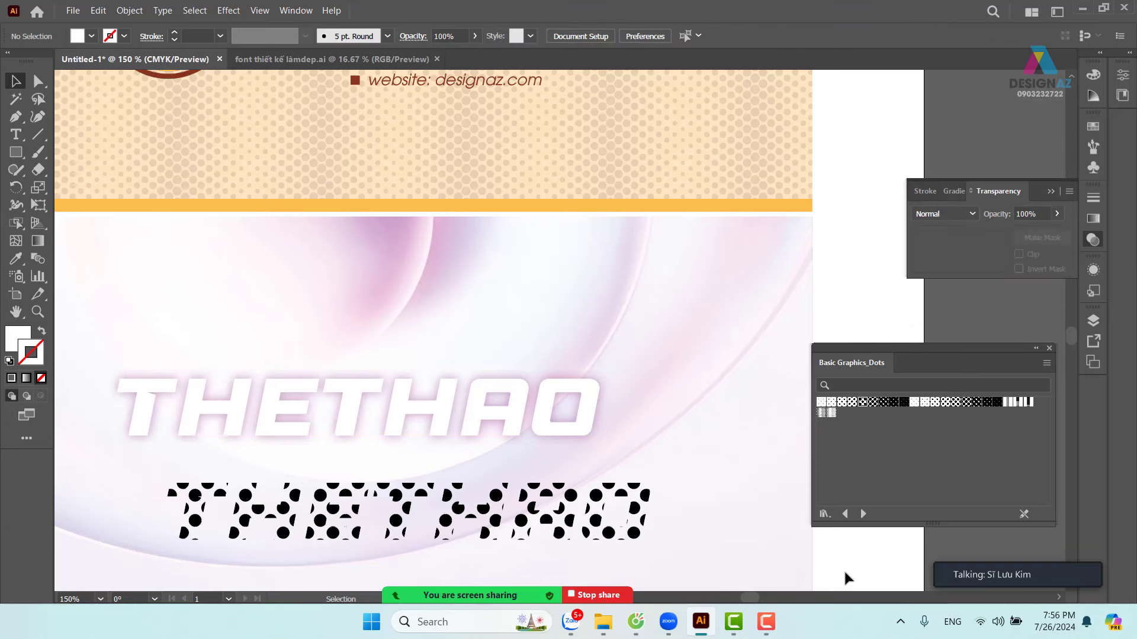
- Select the dotted THETHAO text and try a dot gradation pattern on it
left_click_drag(611, 497, 563, 396)
left_click(611, 501)
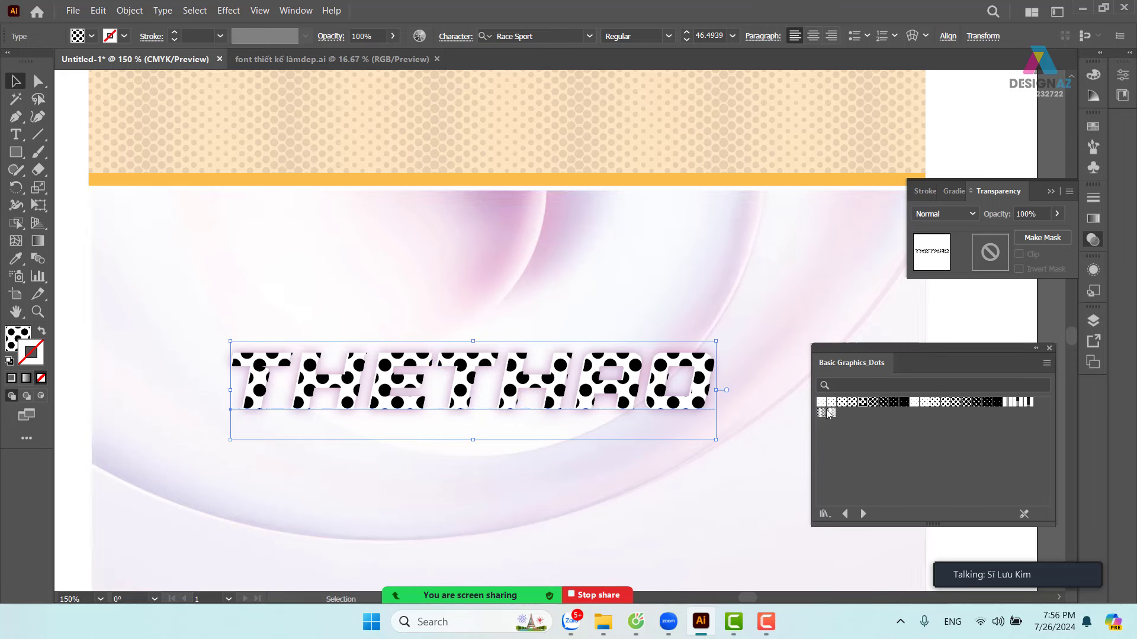
left_click(1008, 402)
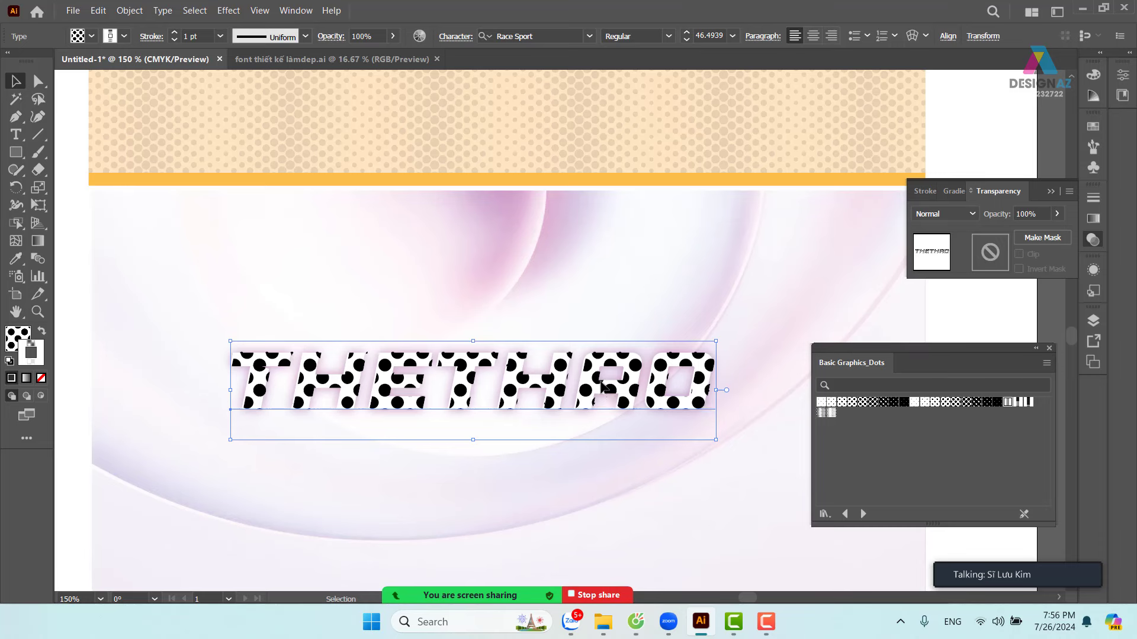
left_click_drag(599, 382, 654, 432)
key("a")
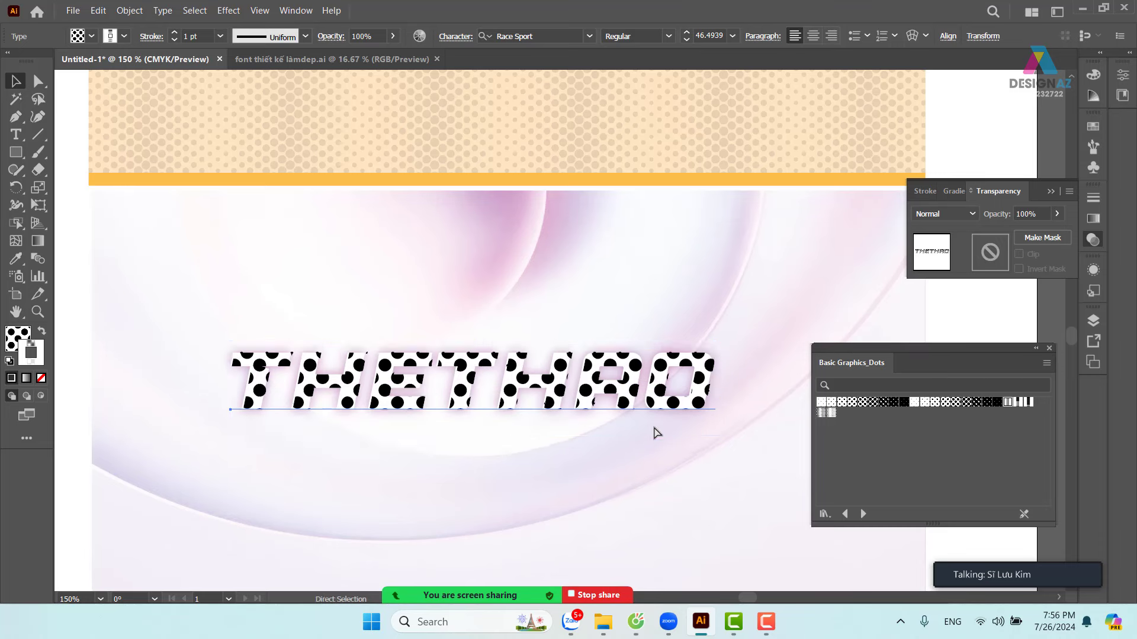
key("v")
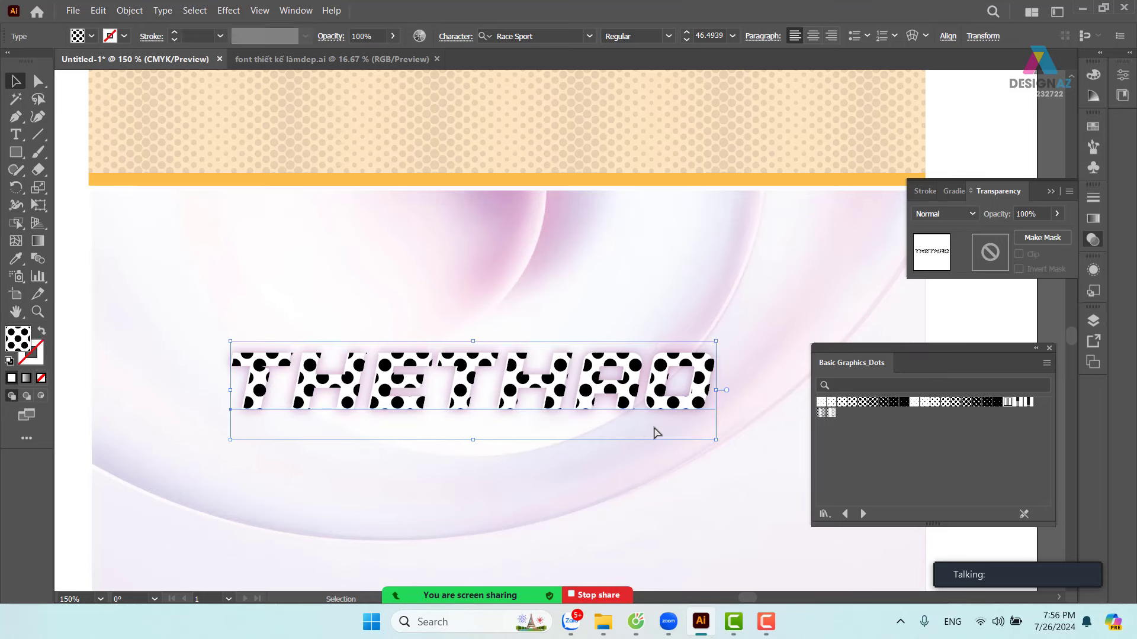
- Cycle through Basic Graphics_Dots swatches, settling on a finer, denser dot fill
left_click(874, 403)
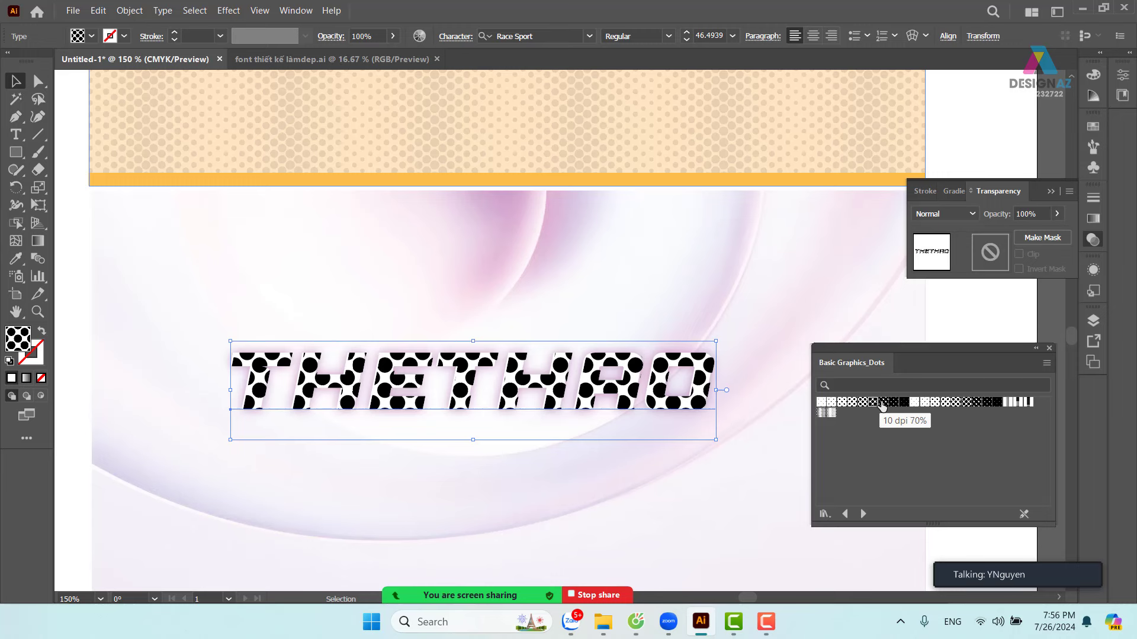
left_click(882, 403)
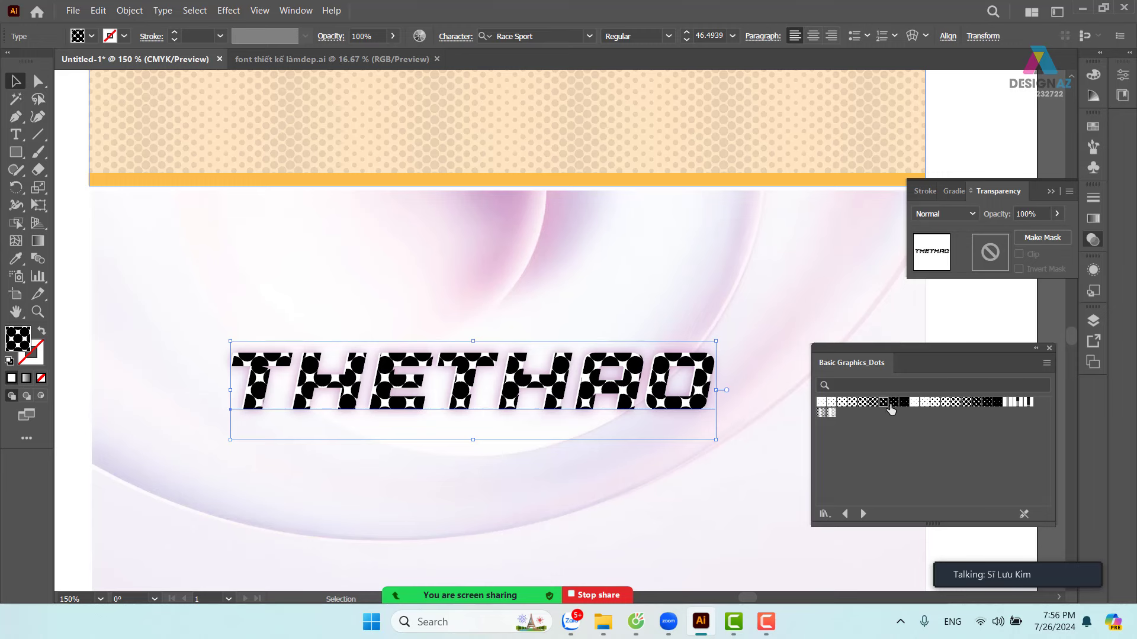
left_click(891, 403)
left_click(904, 403)
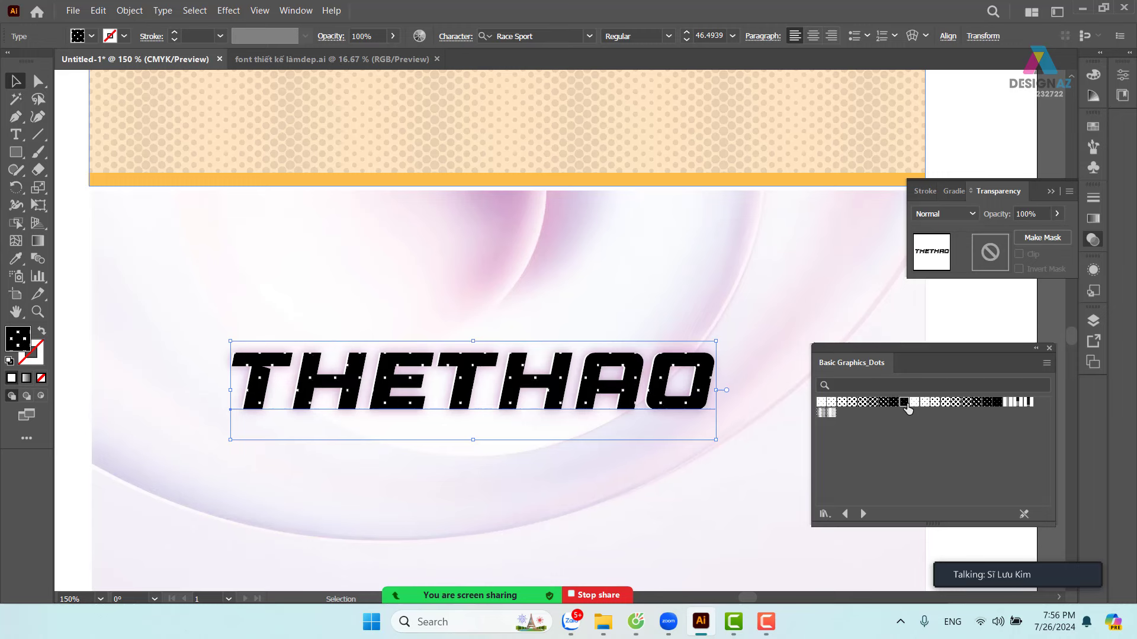
left_click(936, 403)
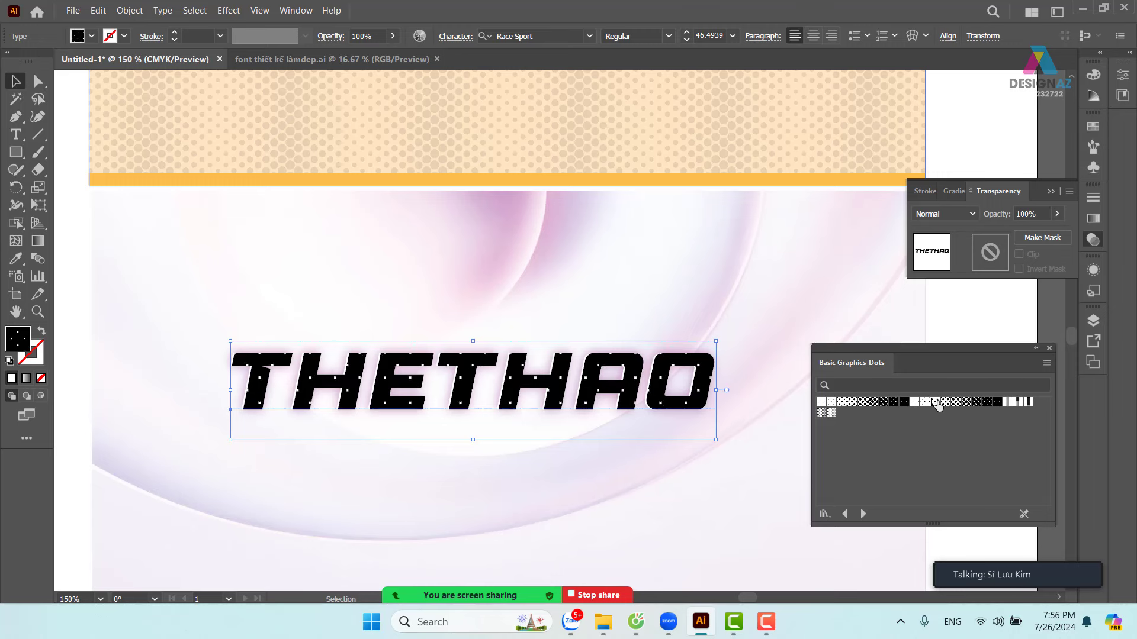
left_click(1009, 403)
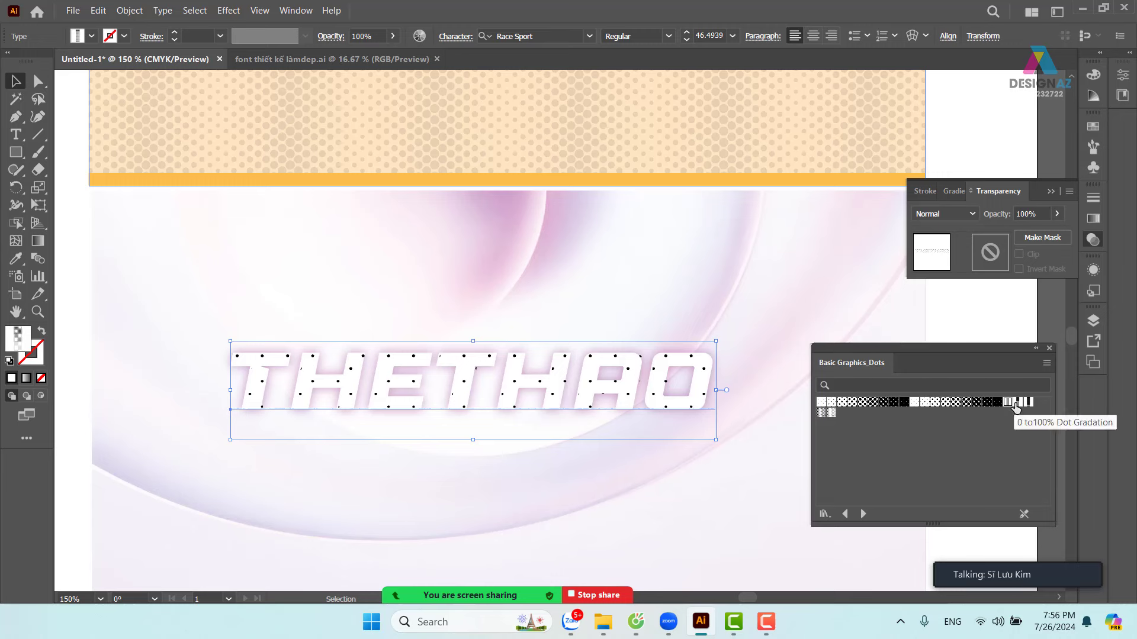
left_click(1018, 403)
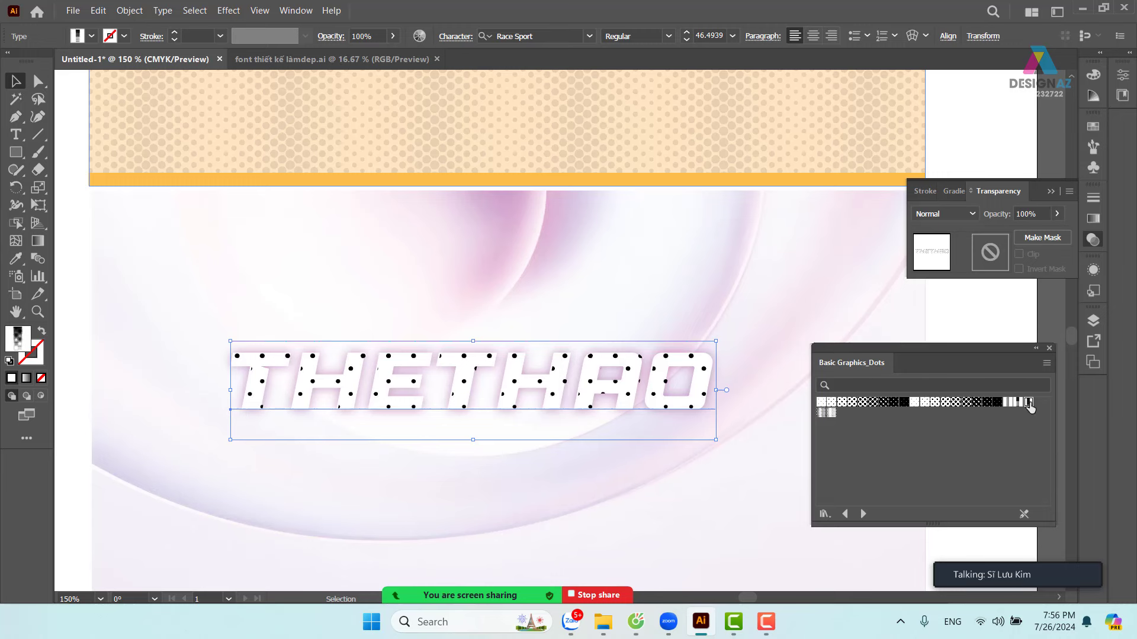
left_click(821, 412)
left_click(831, 413)
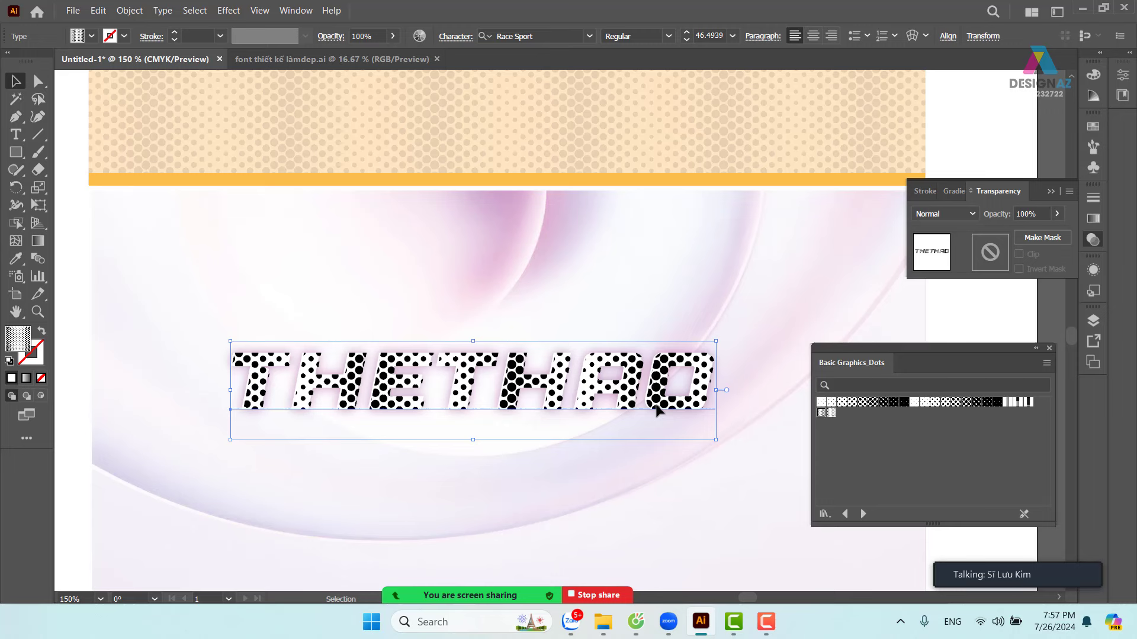
- Set the dotted THETHAO to Multiply at 30% opacity and bring up the Basic Graphics_Lines library
left_click(971, 215)
left_click(950, 267)
left_click(1057, 214)
left_click_drag(1056, 231, 1017, 237)
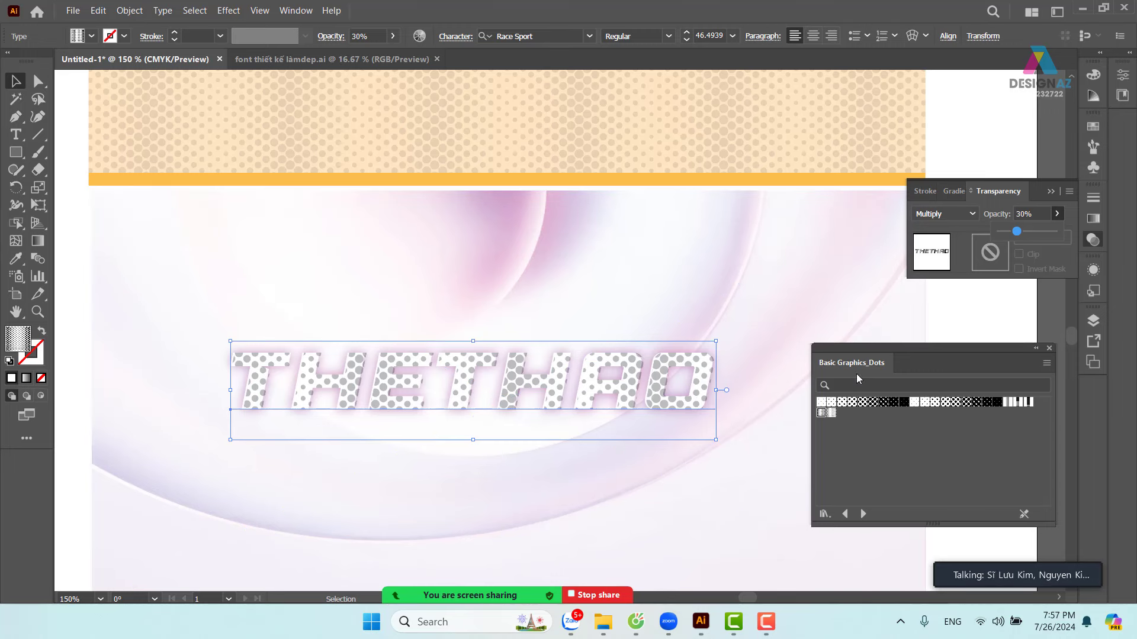
left_click(862, 514)
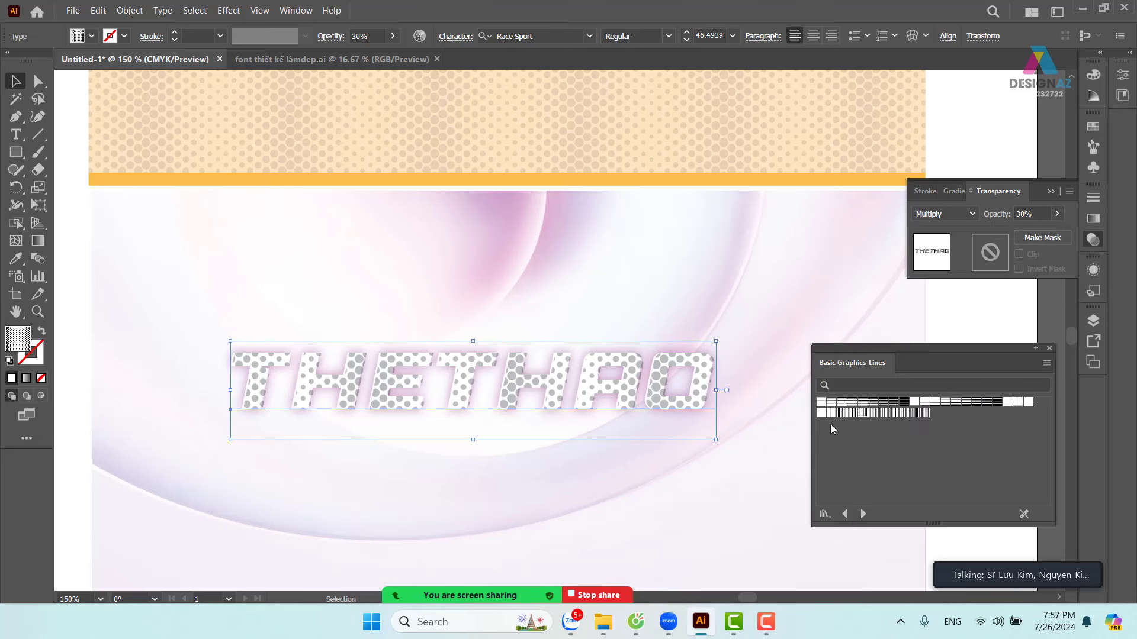
- Try several Basic Graphics_Lines fills, keep wide grey-and-white stripes, and drag that copy below the white title
left_click(821, 403)
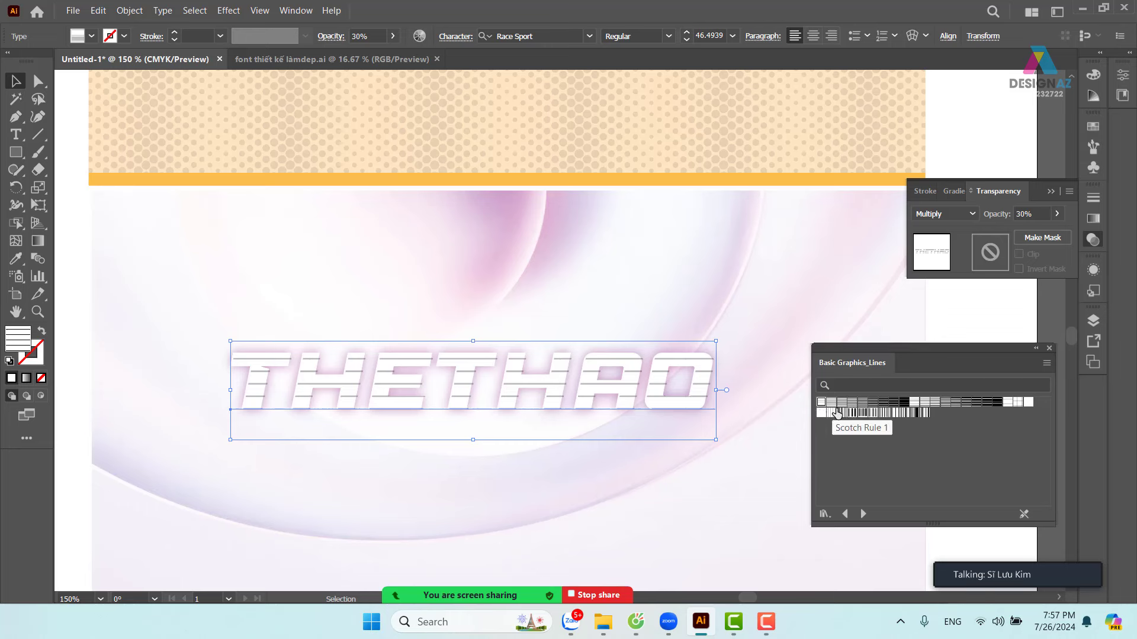
left_click(832, 404)
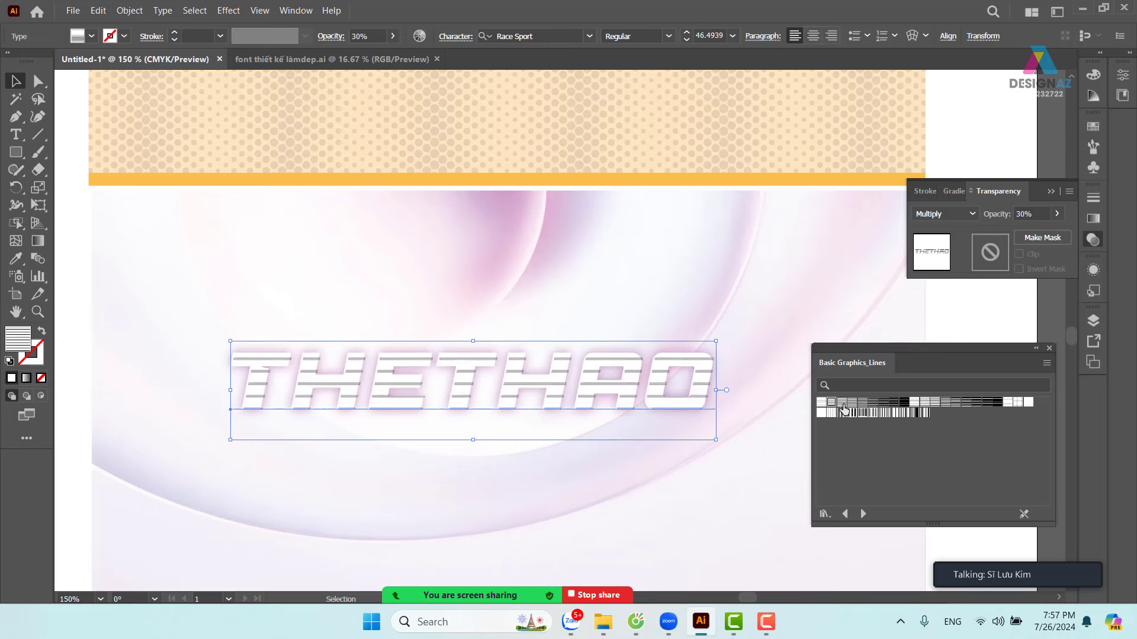
left_click(841, 404)
left_click(864, 404)
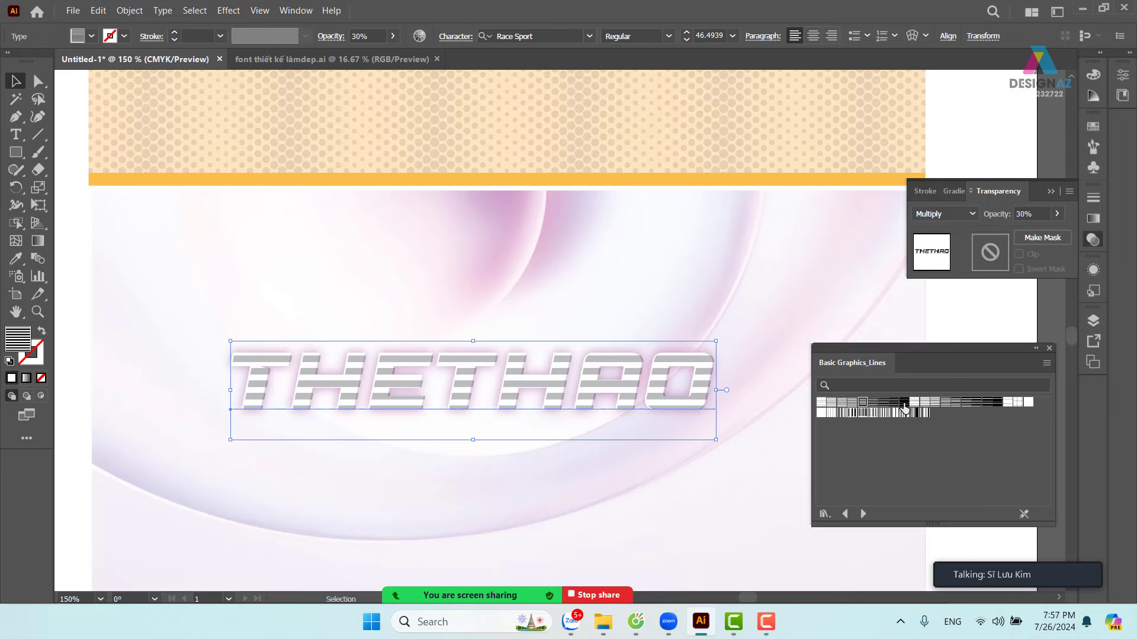
left_click(904, 403)
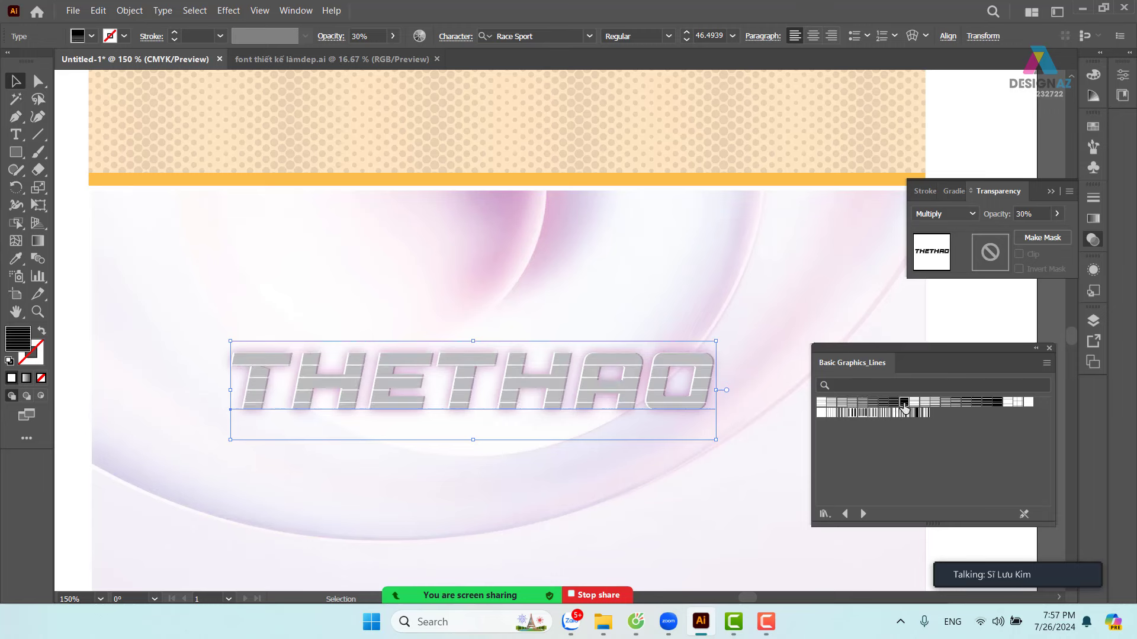
left_click(934, 404)
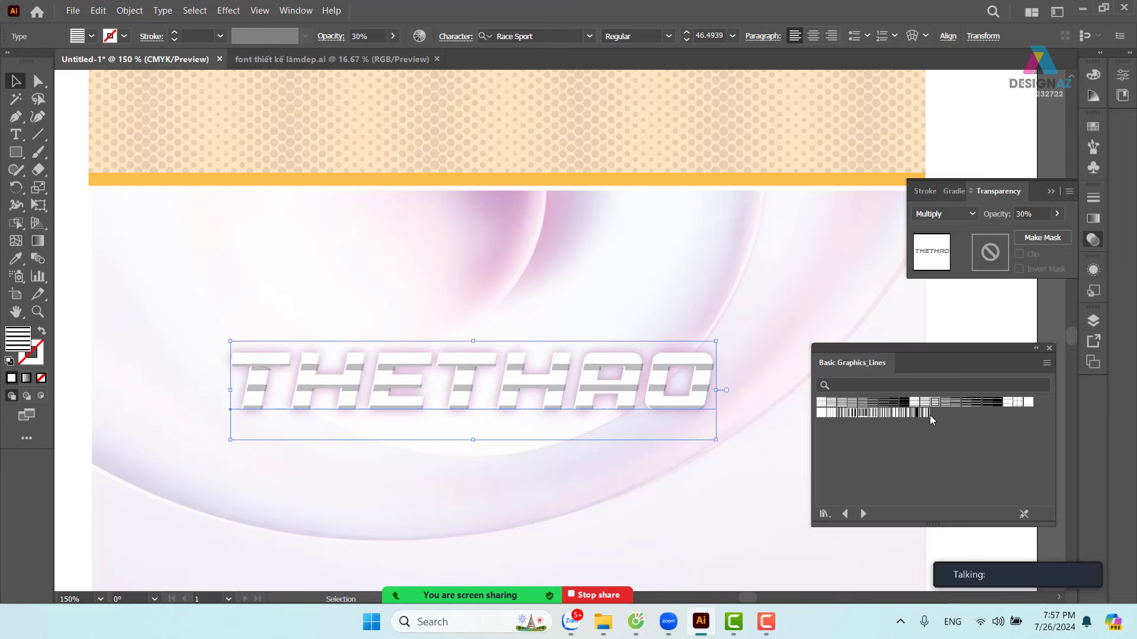
left_click(988, 405)
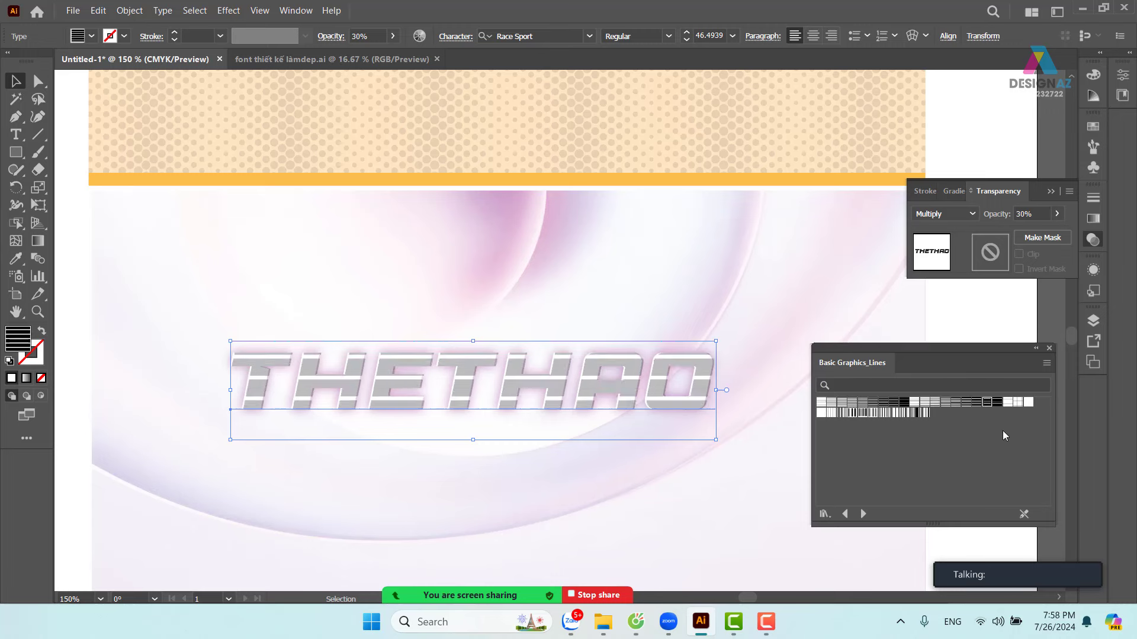
left_click_drag(702, 394, 709, 480)
- Colour the white THETHAO orange-red and move the striped copy back over it
left_click(701, 422)
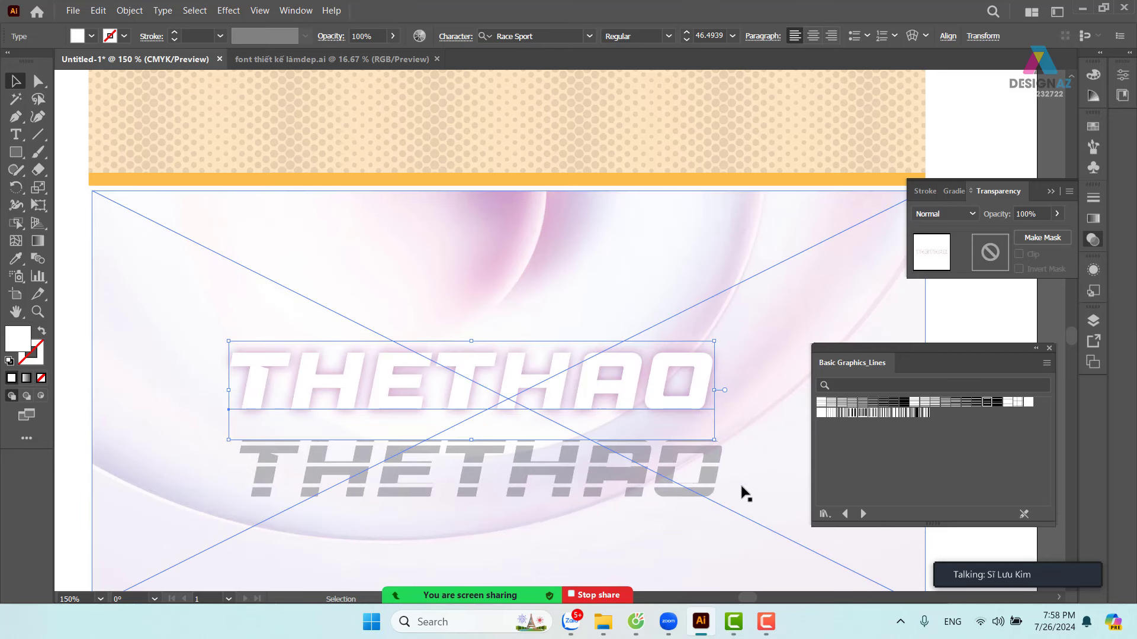
left_click(1093, 126)
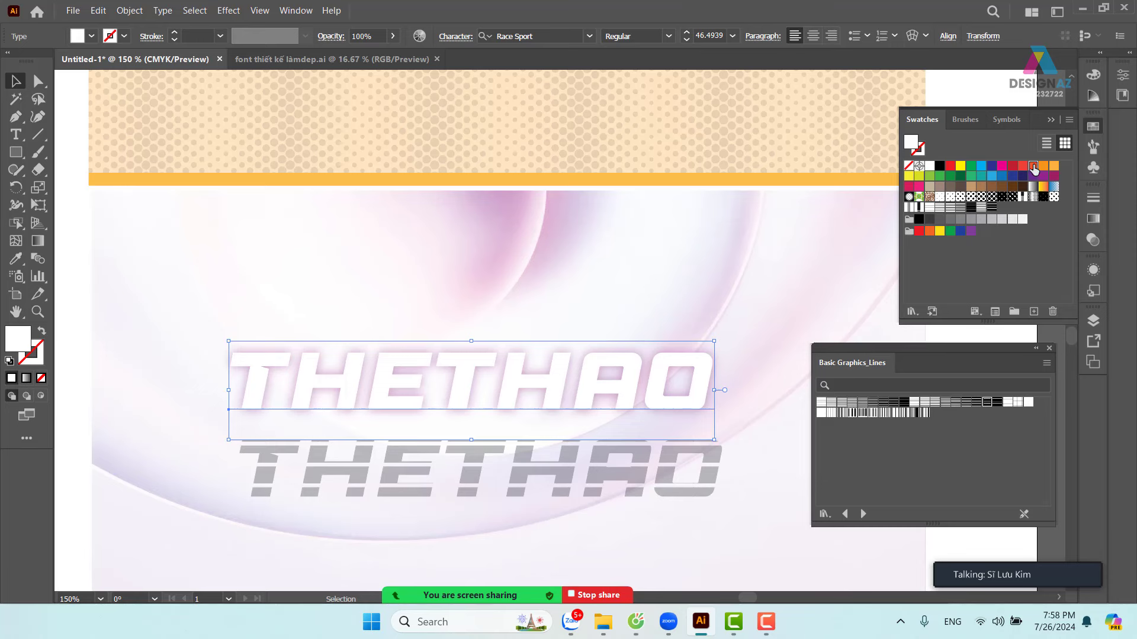
left_click(1034, 167)
left_click_drag(639, 457, 635, 373)
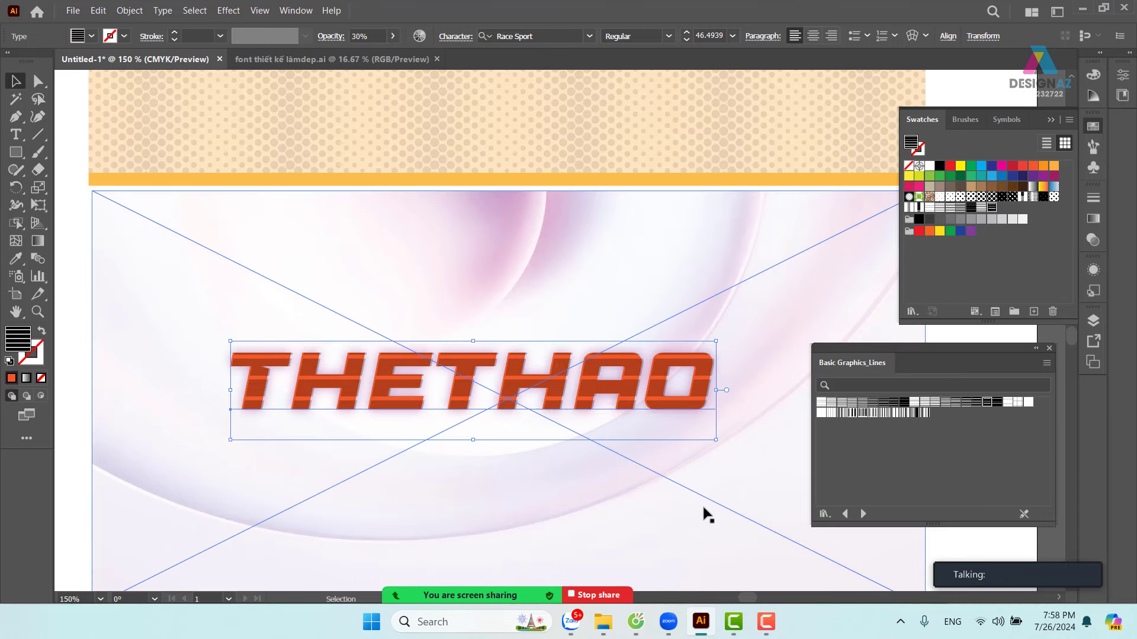
- Try several line and grid patterns on the copy, ending with dense vertical stripes
left_click(830, 403)
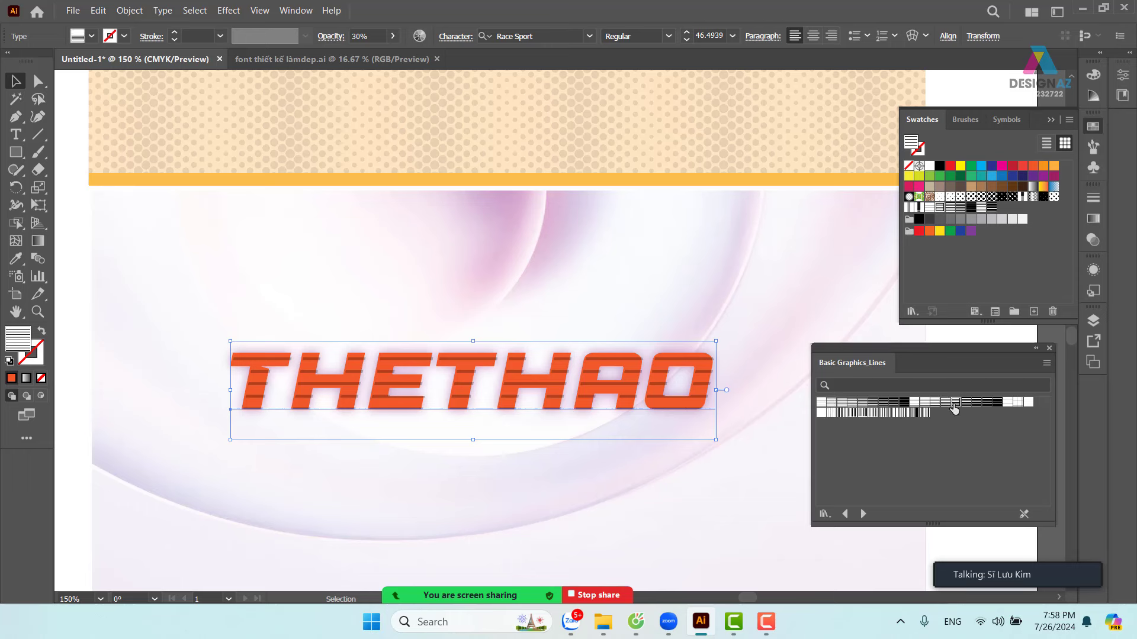
left_click(995, 405)
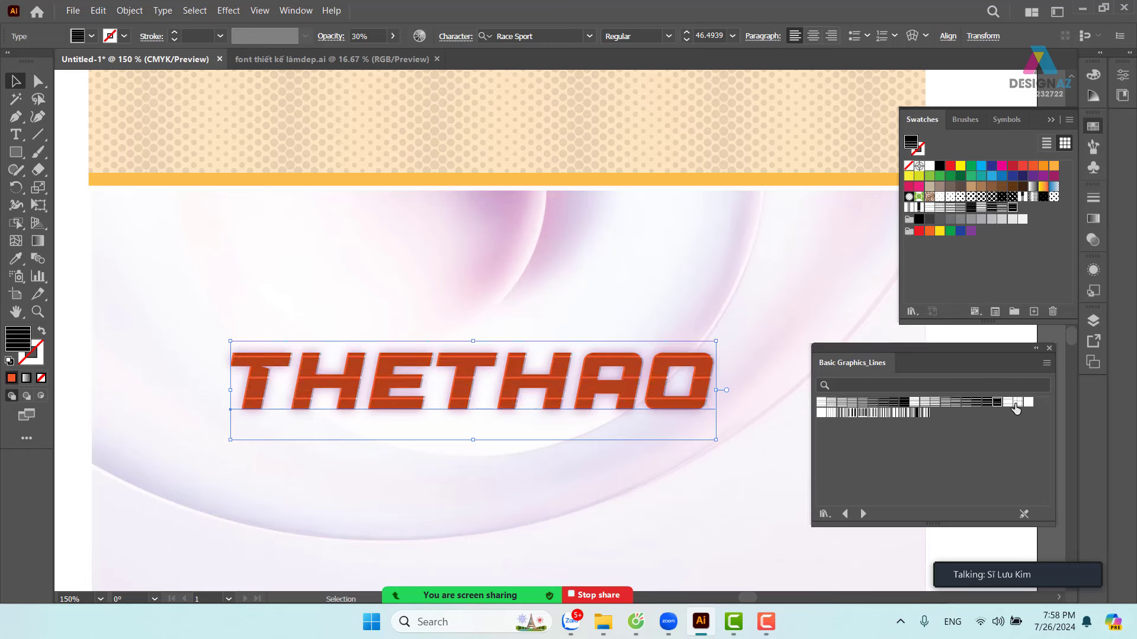
left_click(1016, 403)
left_click(834, 413)
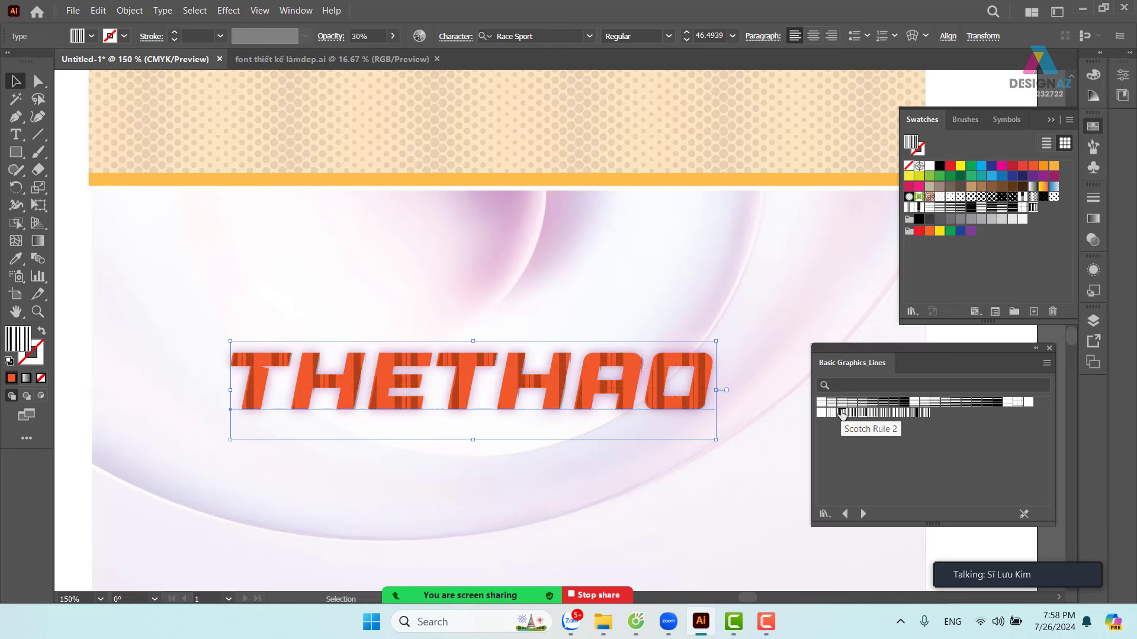
left_click(831, 413)
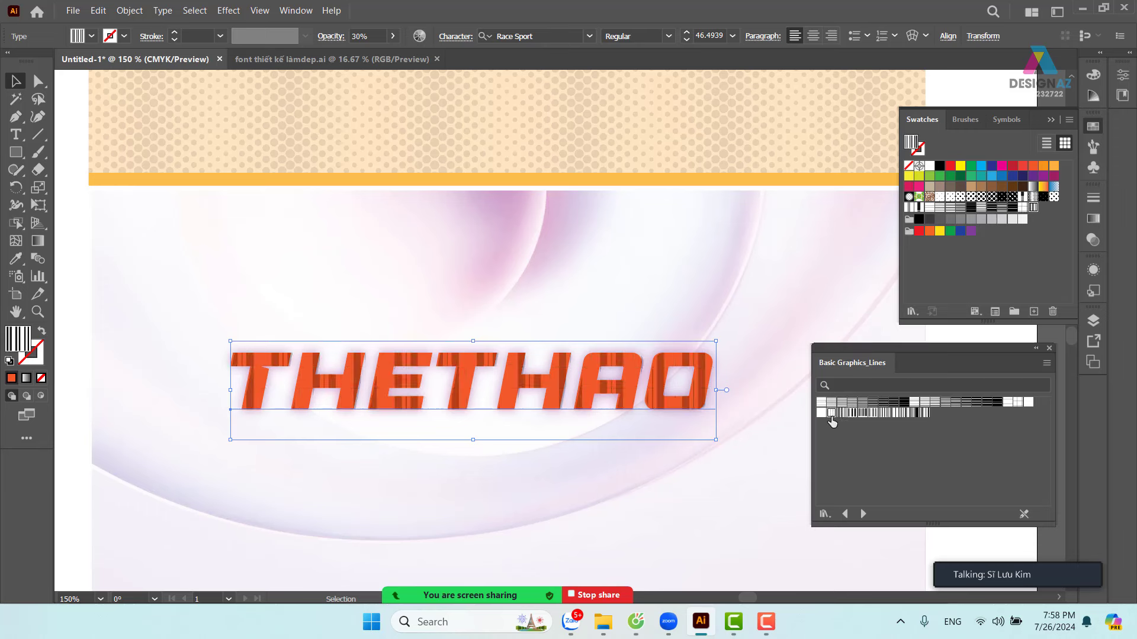
left_click(925, 415)
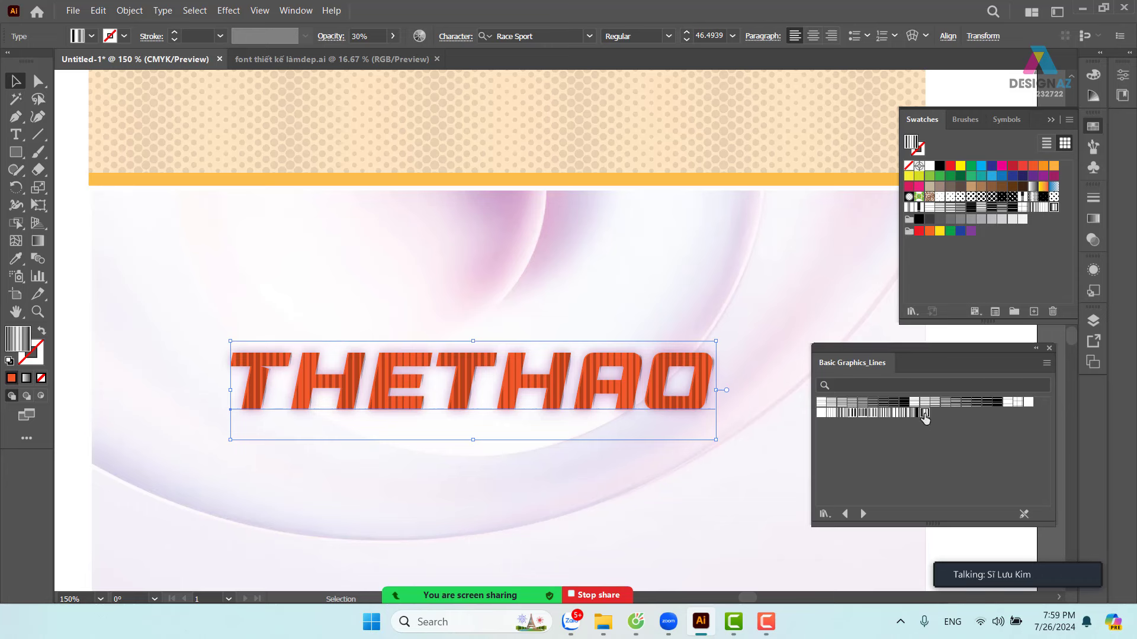
- Load Basic Graphics_Textures and cycle burlap, plus-sign, scratchy, dot and wormy textures on the THETHAO fill
left_click(864, 514)
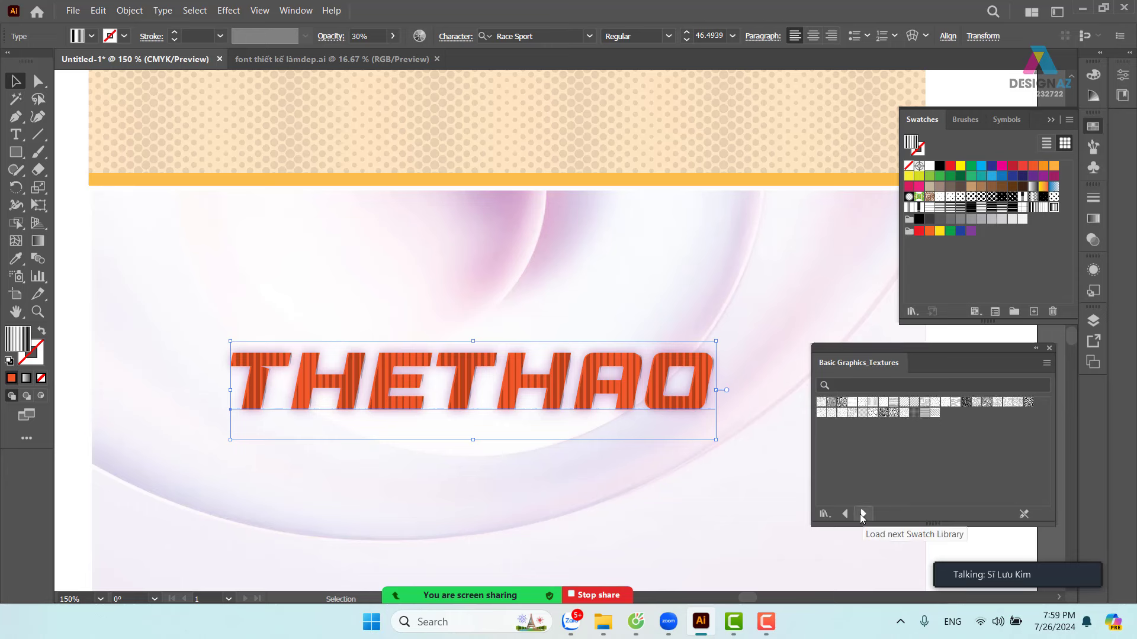
left_click(820, 404)
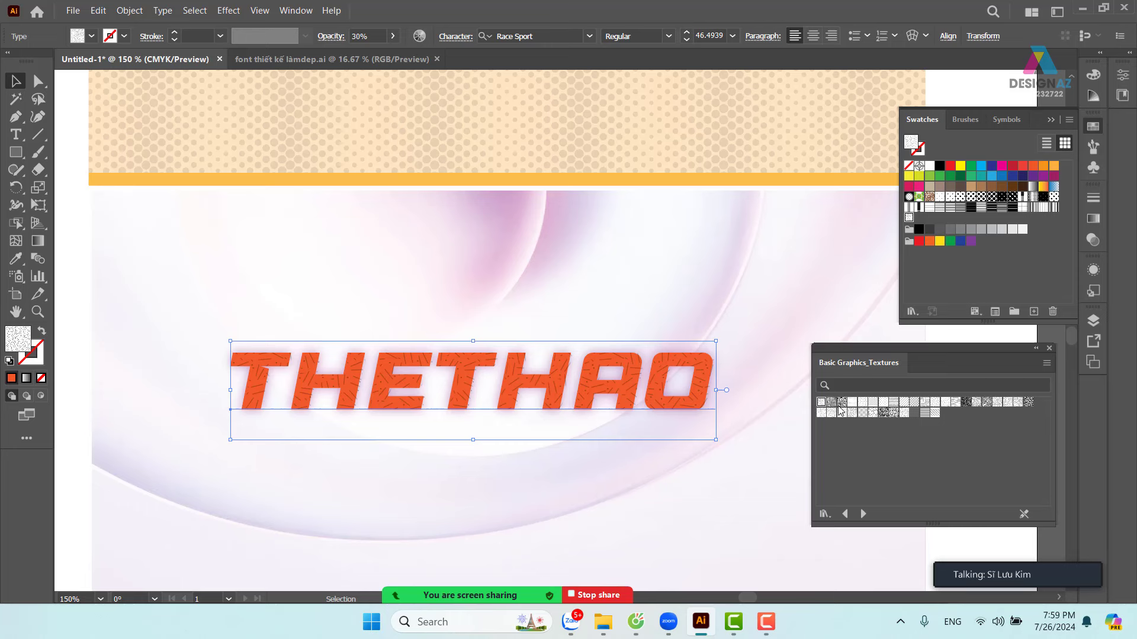
left_click(832, 403)
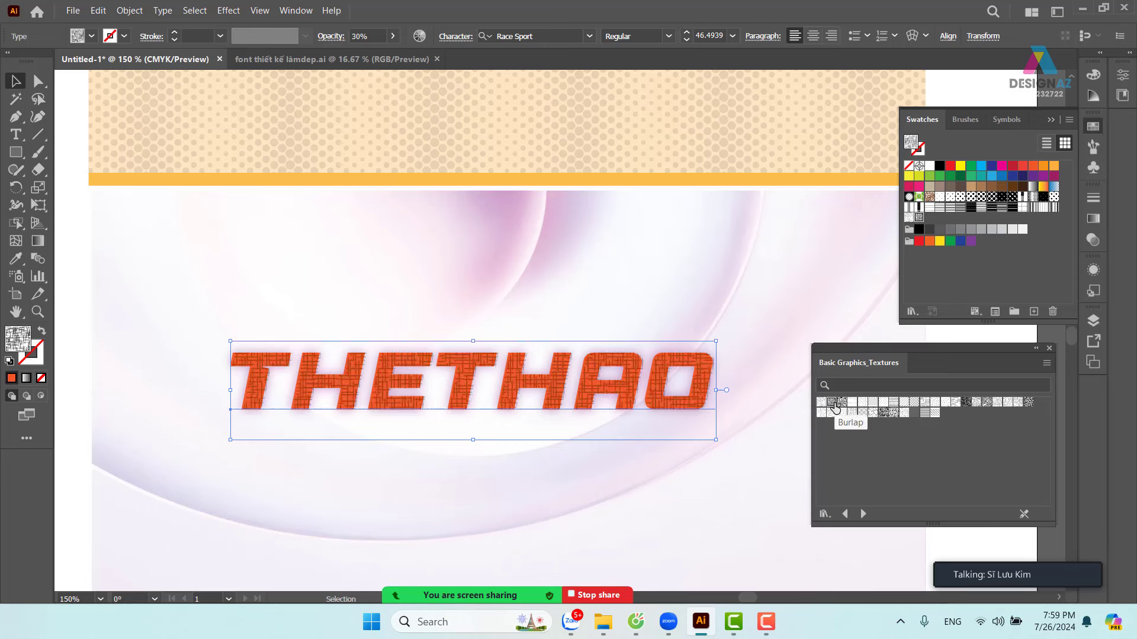
left_click(883, 403)
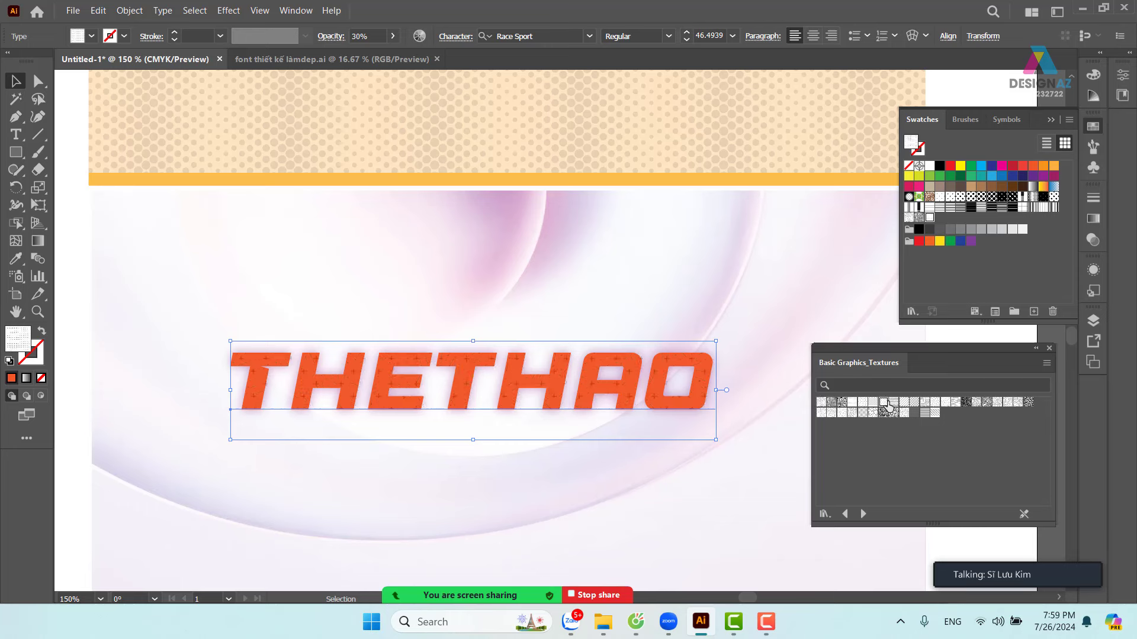
left_click(924, 402)
left_click(945, 403)
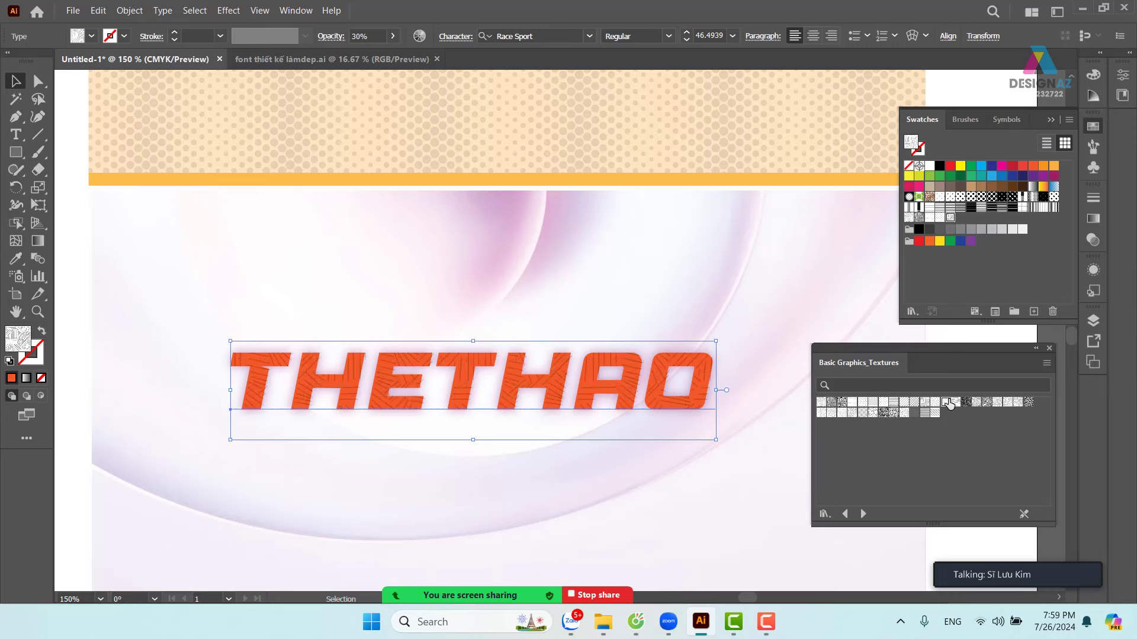
left_click(925, 413)
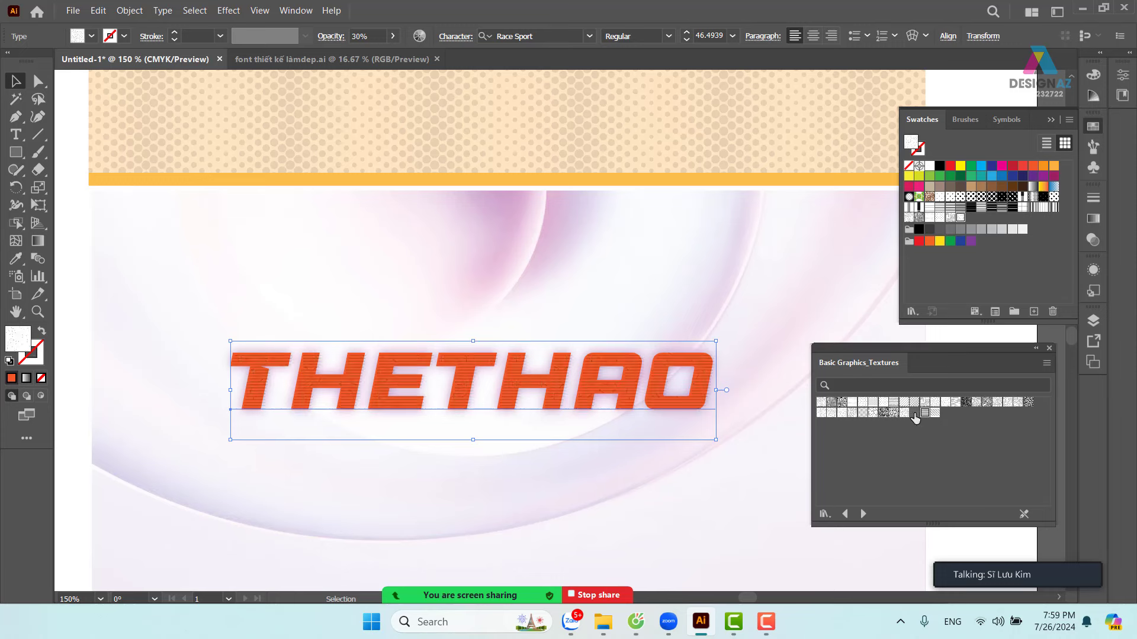
left_click(886, 415)
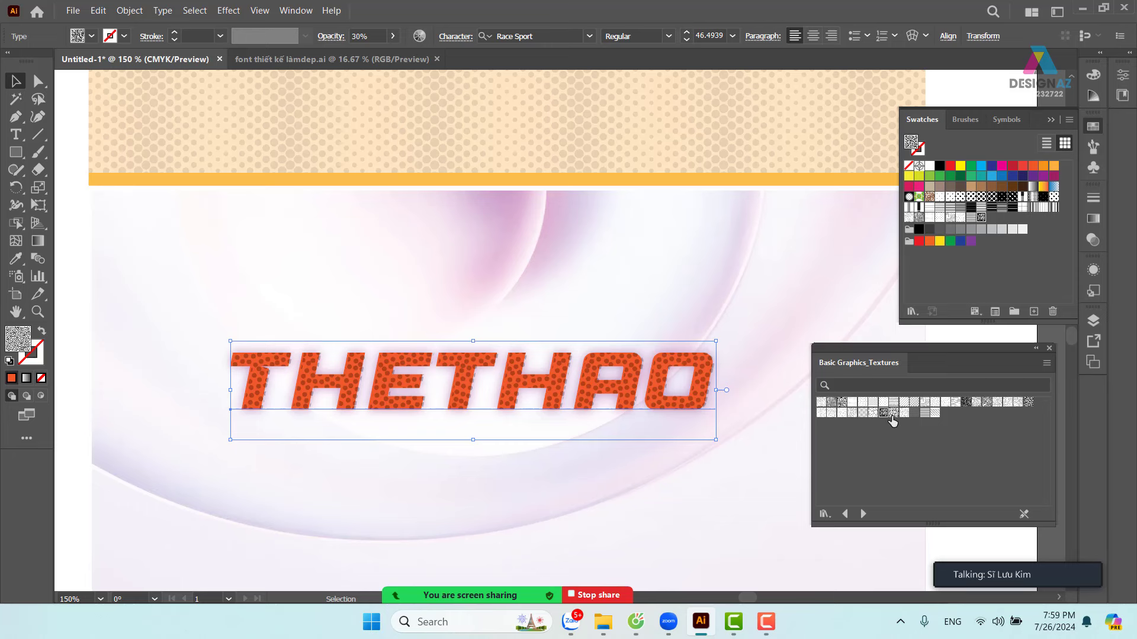
left_click(894, 414)
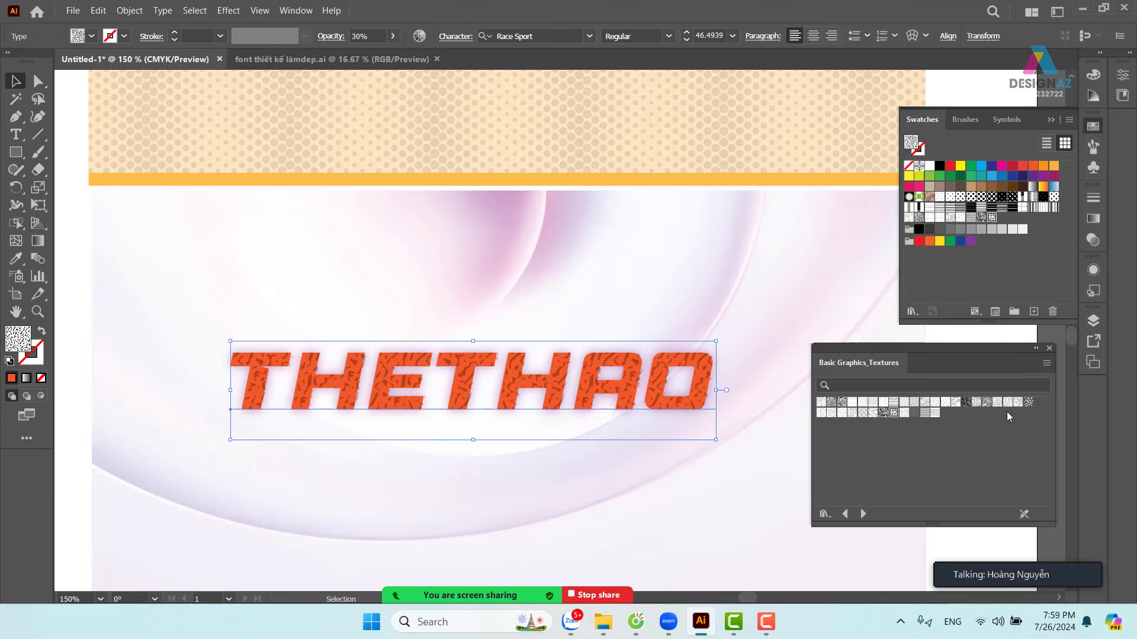
left_click(986, 403)
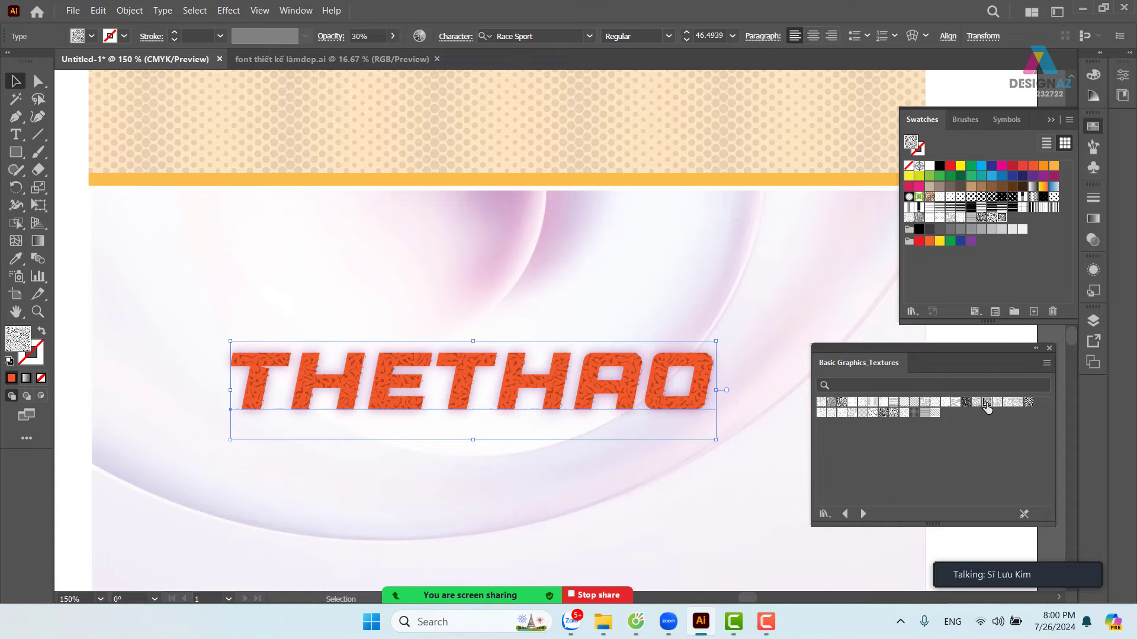
- In Cốc Cốc, search Google for 'kim cương' in a new tab
left_click(635, 622)
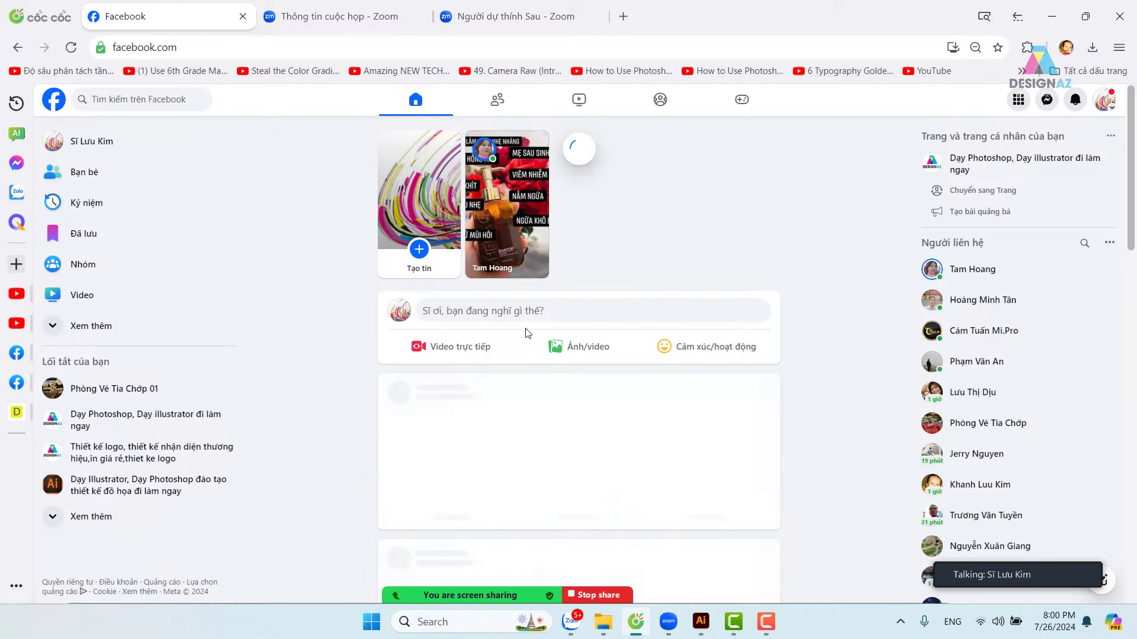
left_click(623, 16)
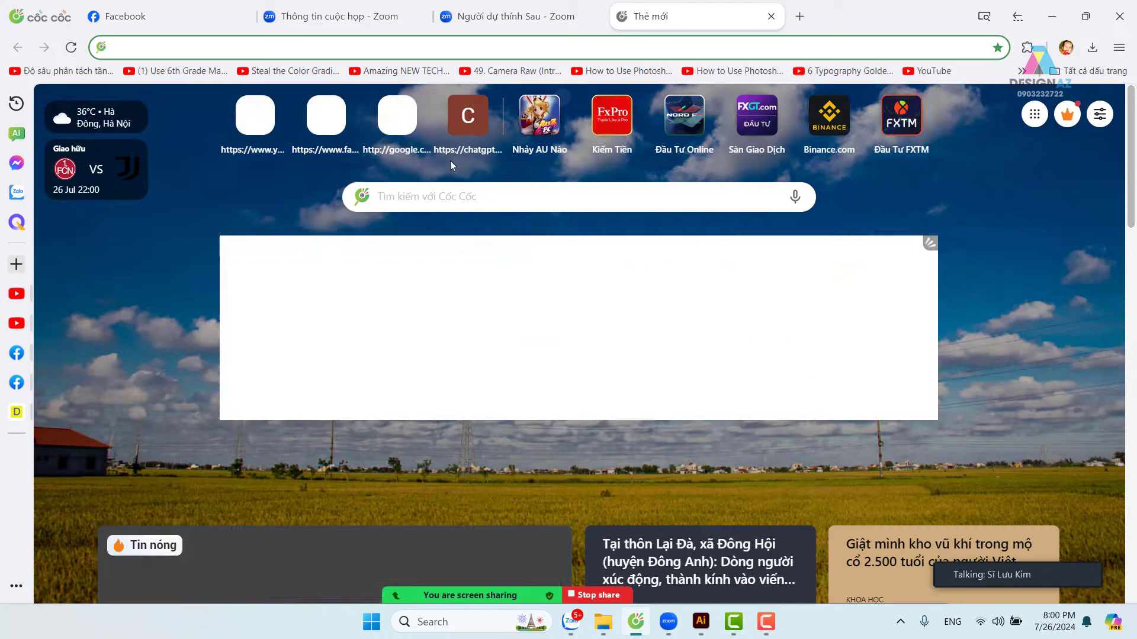
left_click(409, 127)
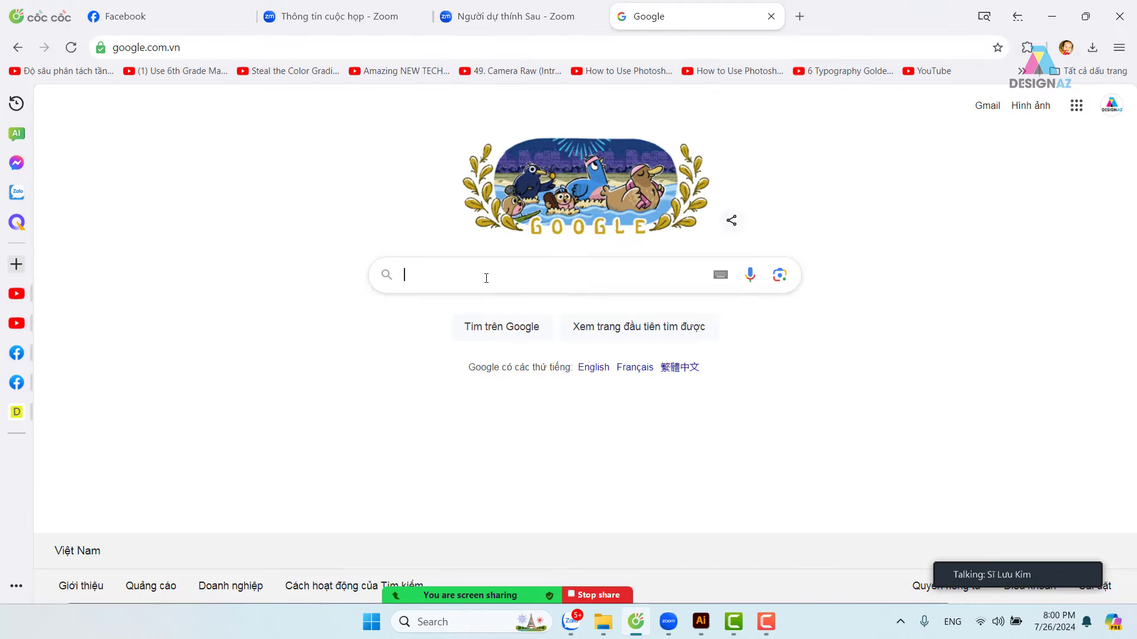
left_click(486, 278)
type("kim")
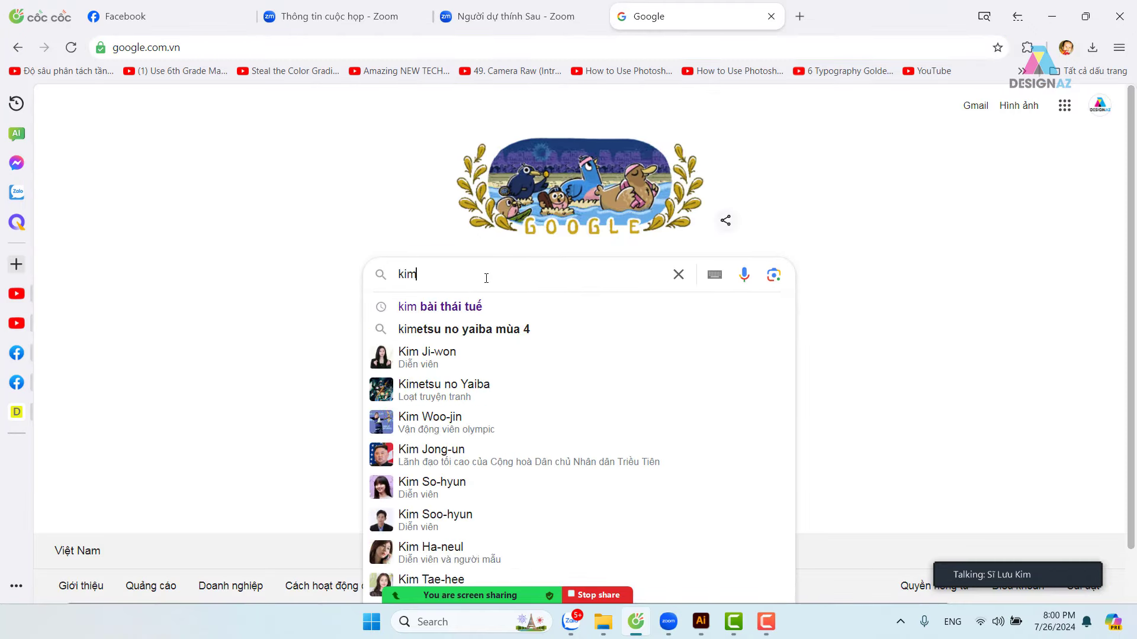
type(" c")
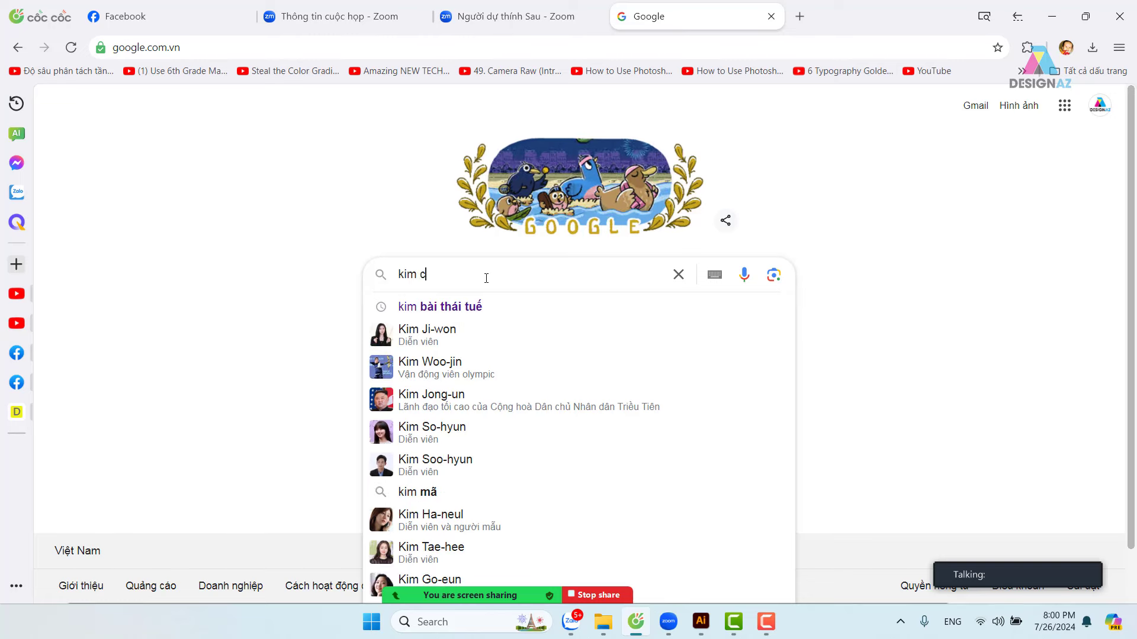
type("ương")
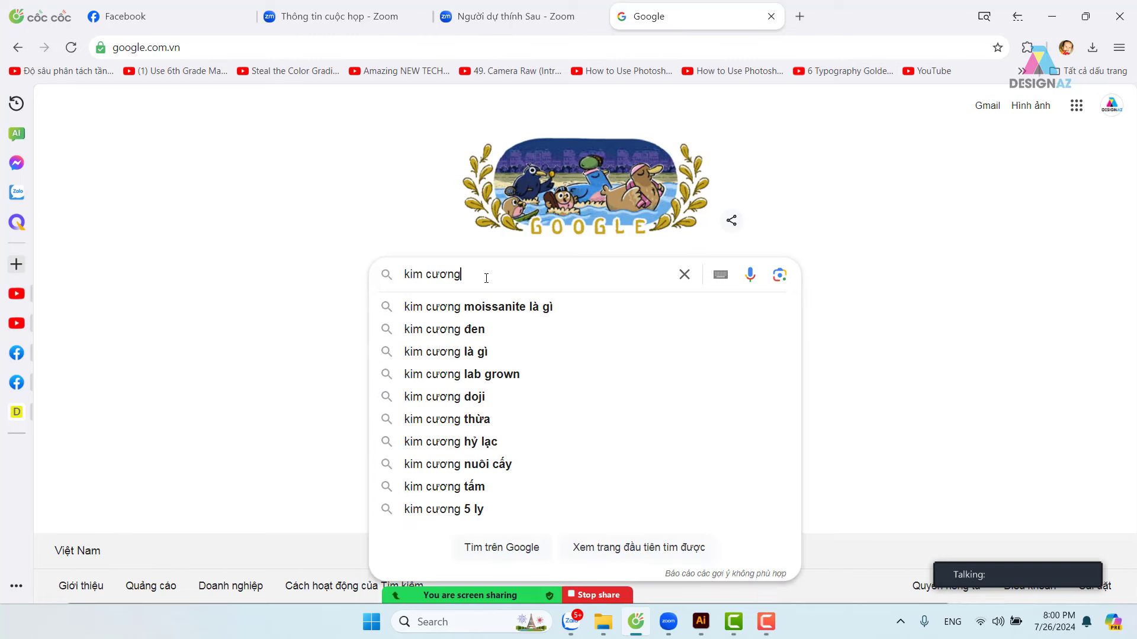
key("Return")
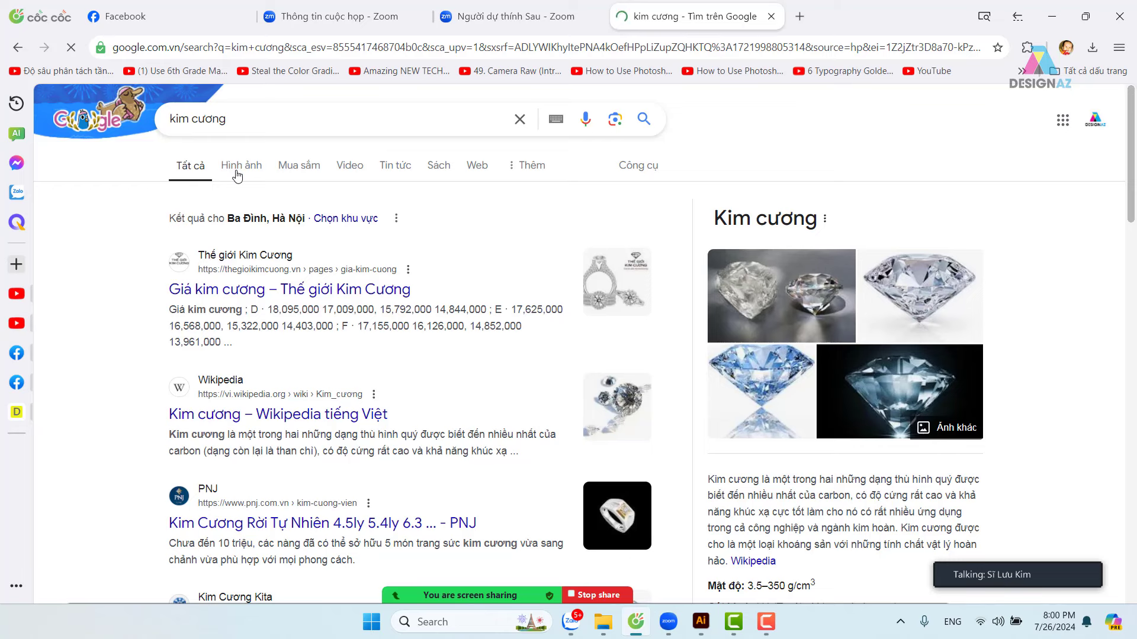
- Copy the round diamond image from the Google Images results and return to Illustrator
left_click(237, 172)
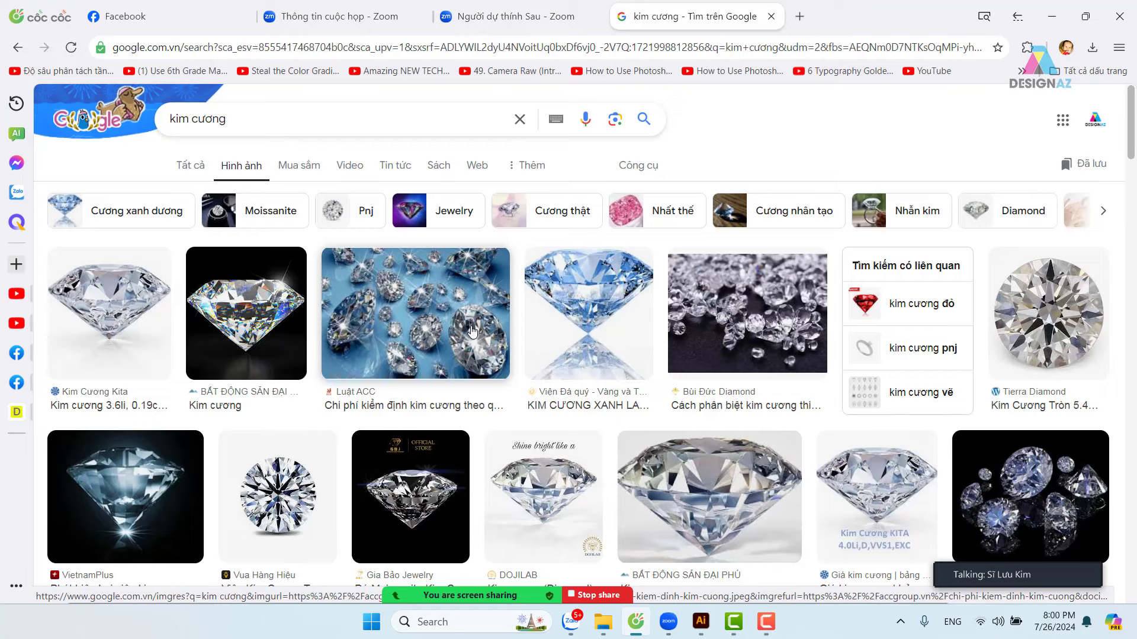
scroll(471, 331, "down", 4)
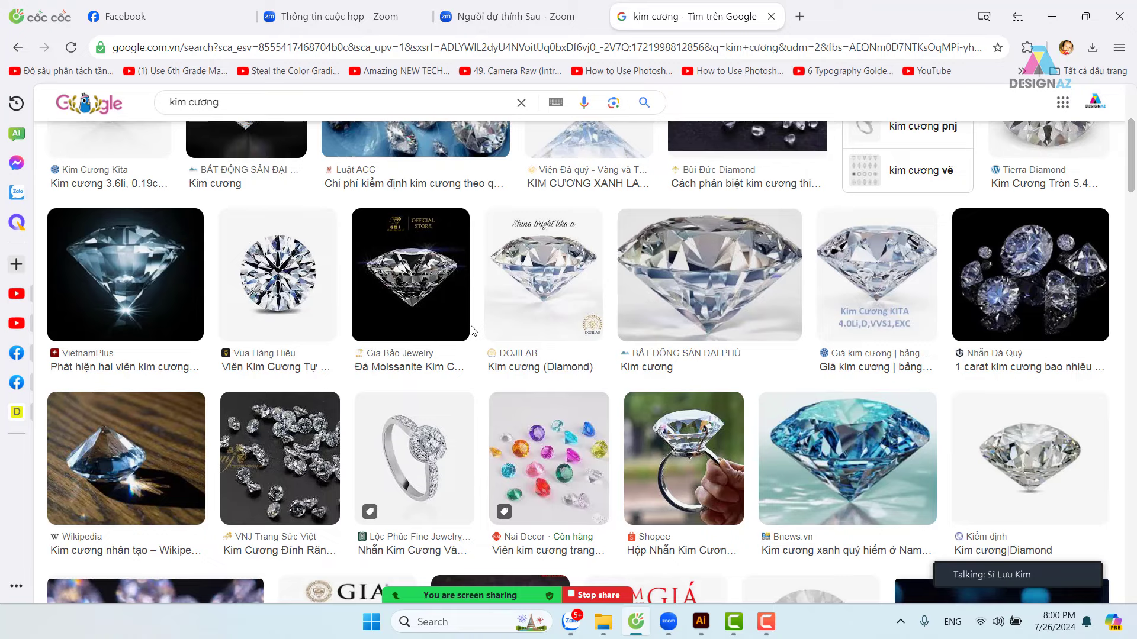
left_click(299, 288)
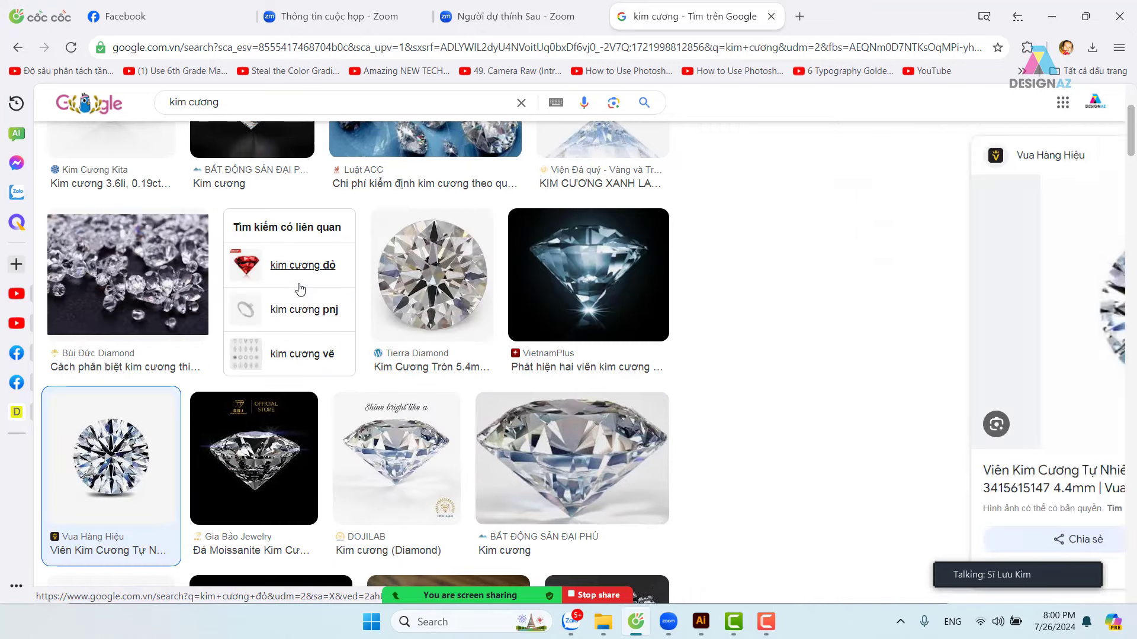
right_click(862, 296)
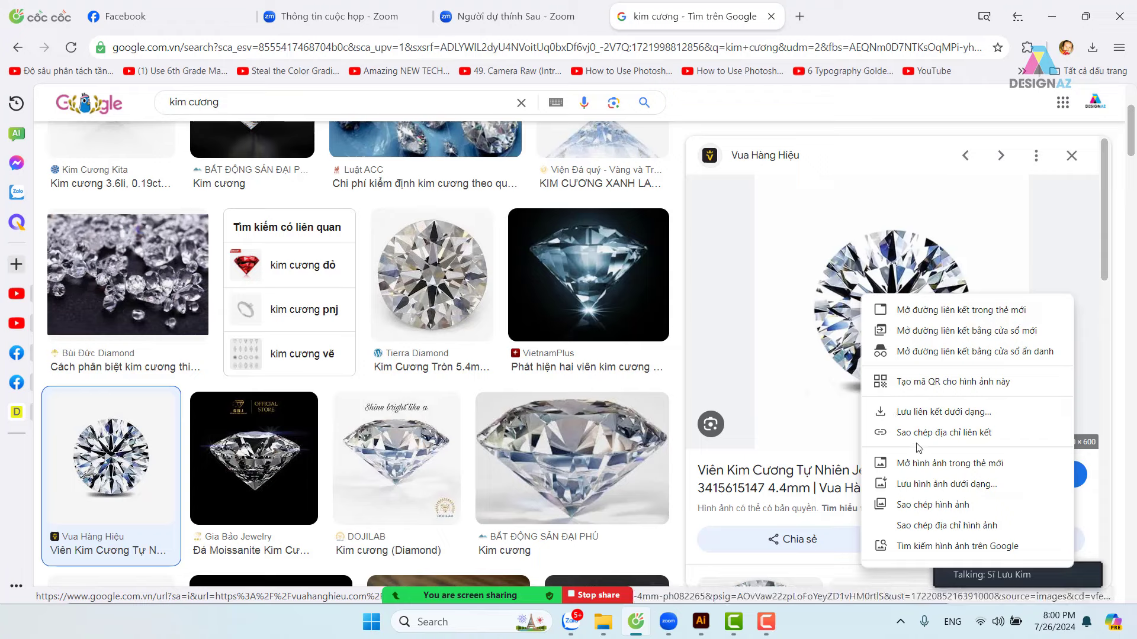
left_click(935, 505)
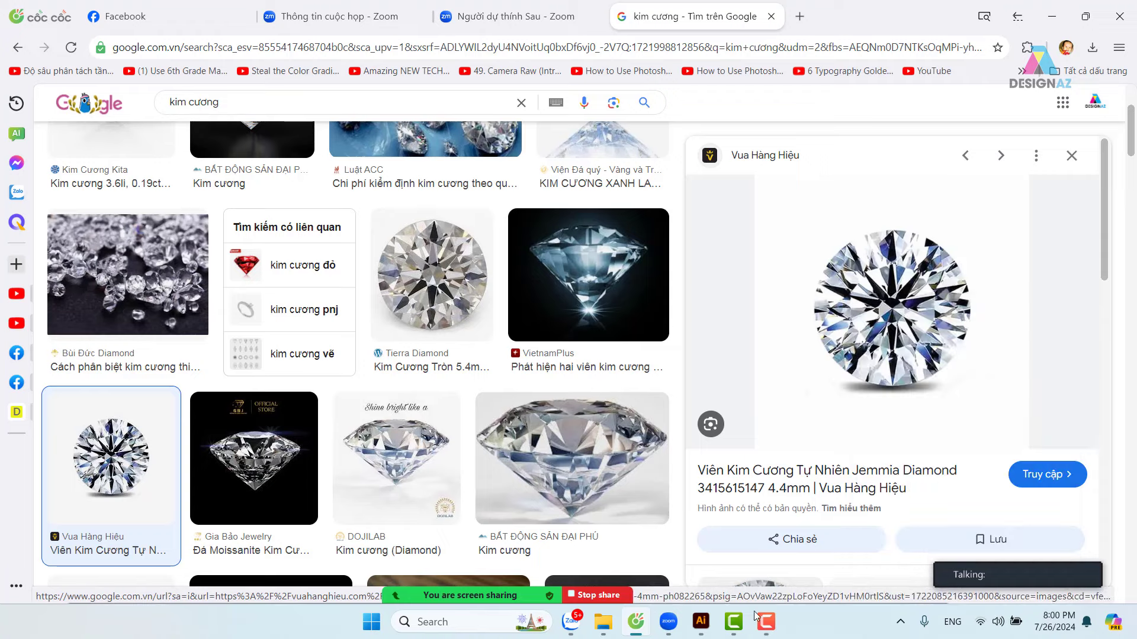
left_click(700, 622)
left_click(668, 528)
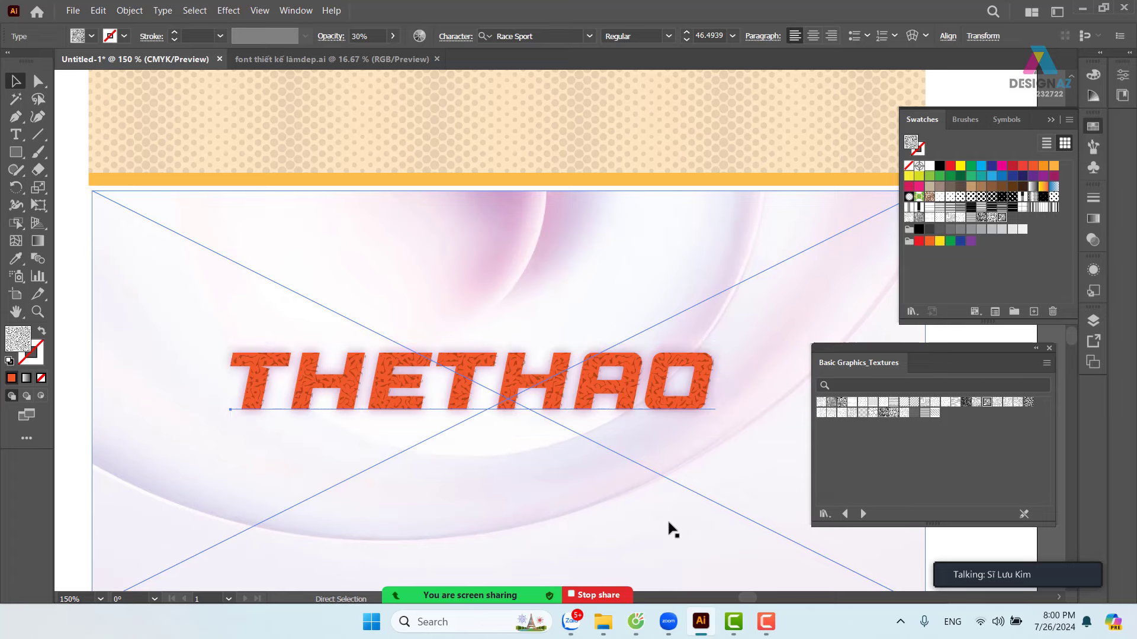
- Paste the diamond photo, move it left of the artboard, shrink it and zoom in
key("ctrl+v")
key("ctrl+minus")
key("ctrl+minus")
key("ctrl+minus")
key("ctrl+minus")
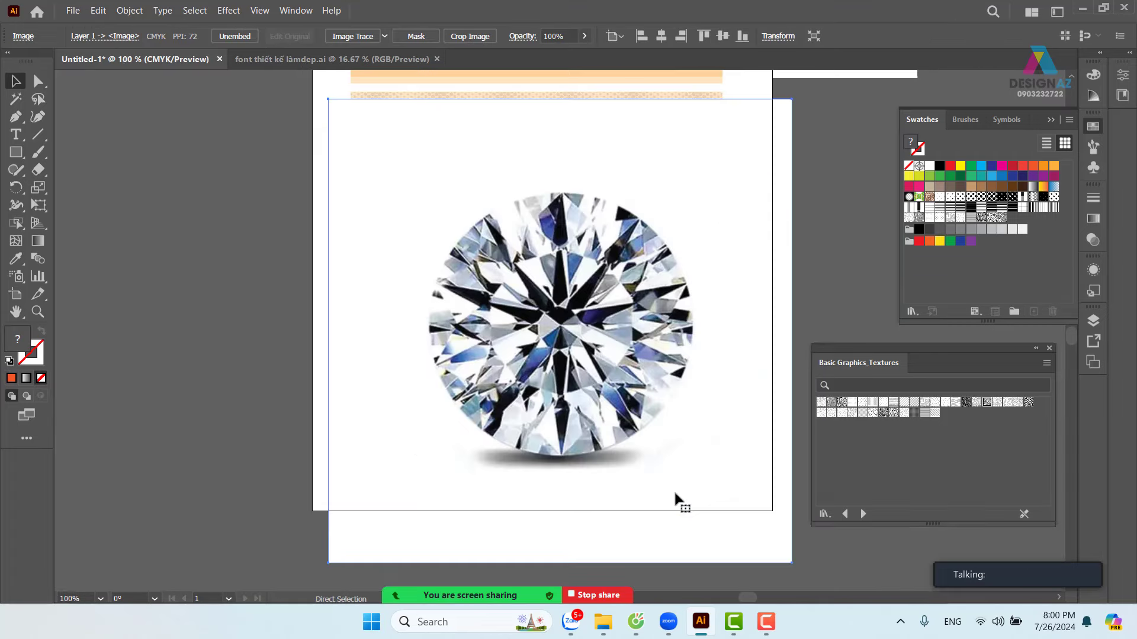
left_click_drag(599, 340, 322, 388)
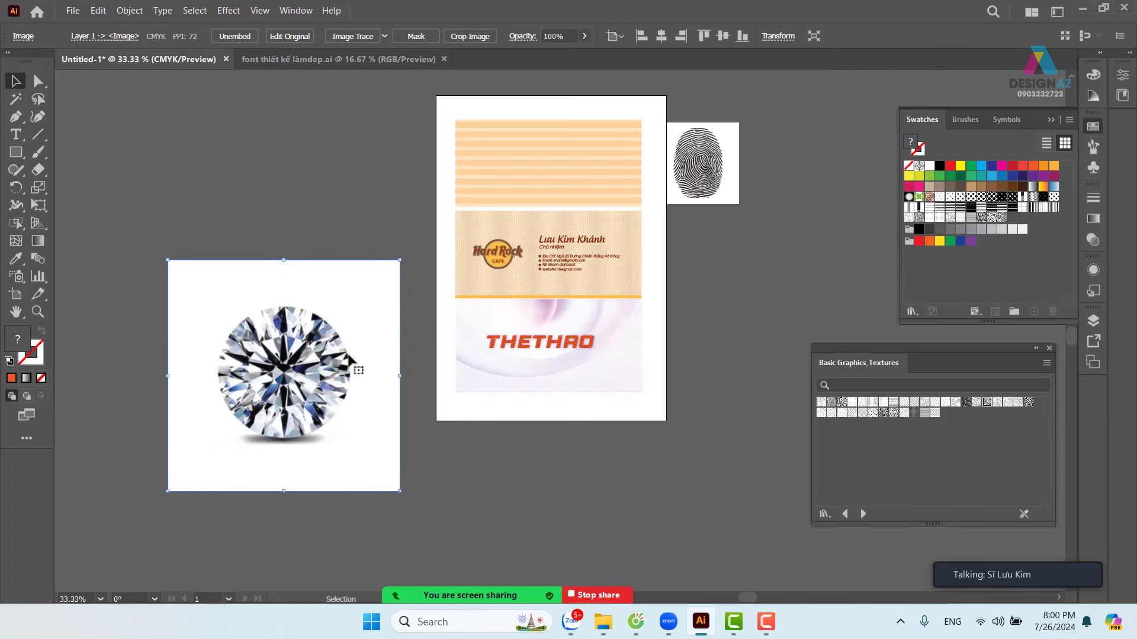
left_click_drag(399, 266, 357, 364)
key("z")
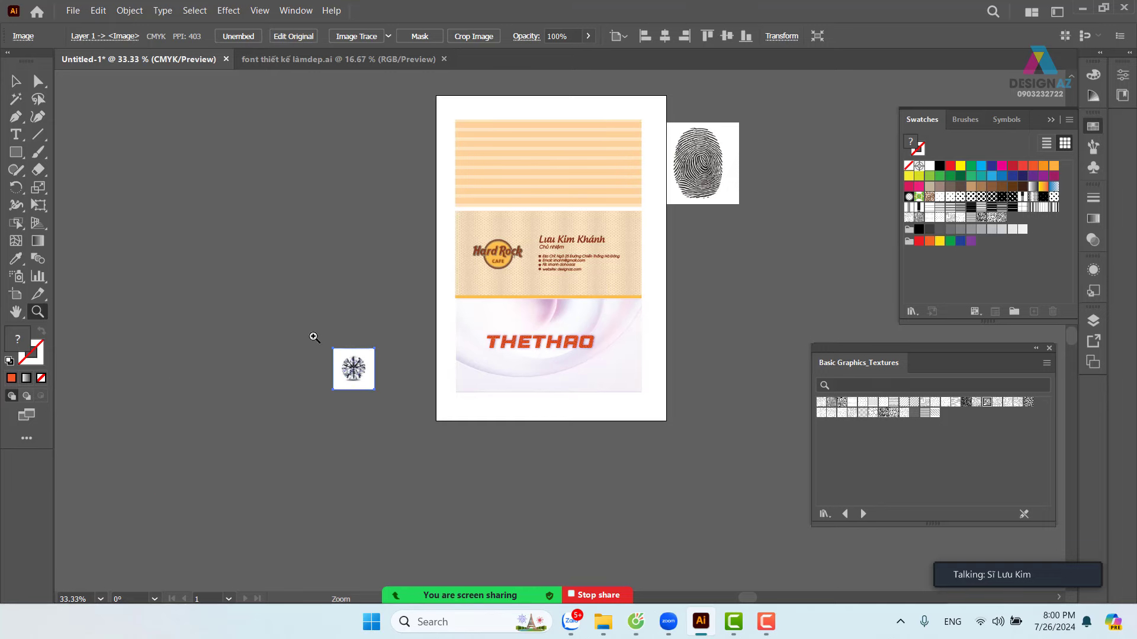
left_click_drag(312, 335, 406, 261)
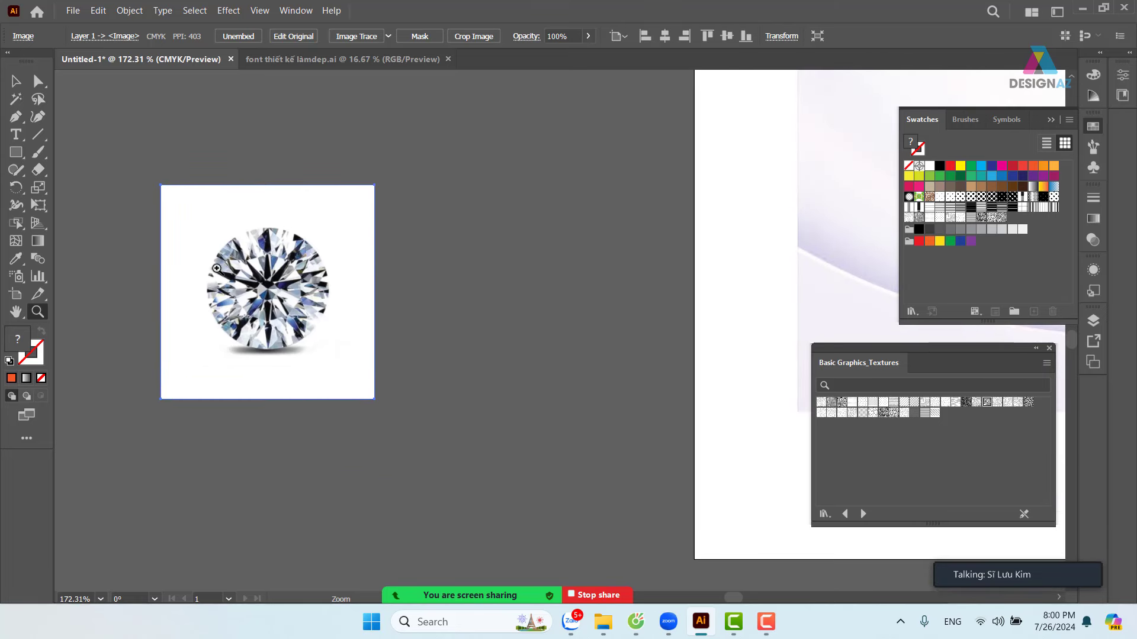
- Try drawing circles over the diamond with the Ellipse tool, undoing both attempts
left_click(16, 152)
left_click(60, 188)
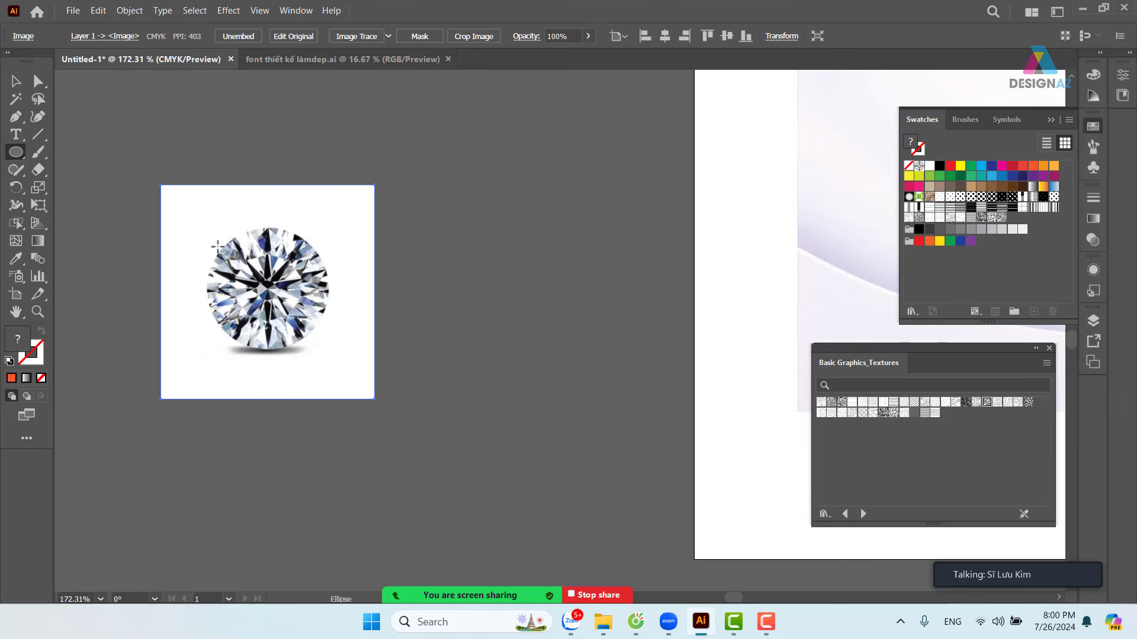
left_click_drag(211, 236, 327, 323)
left_click_drag(376, 278, 483, 285)
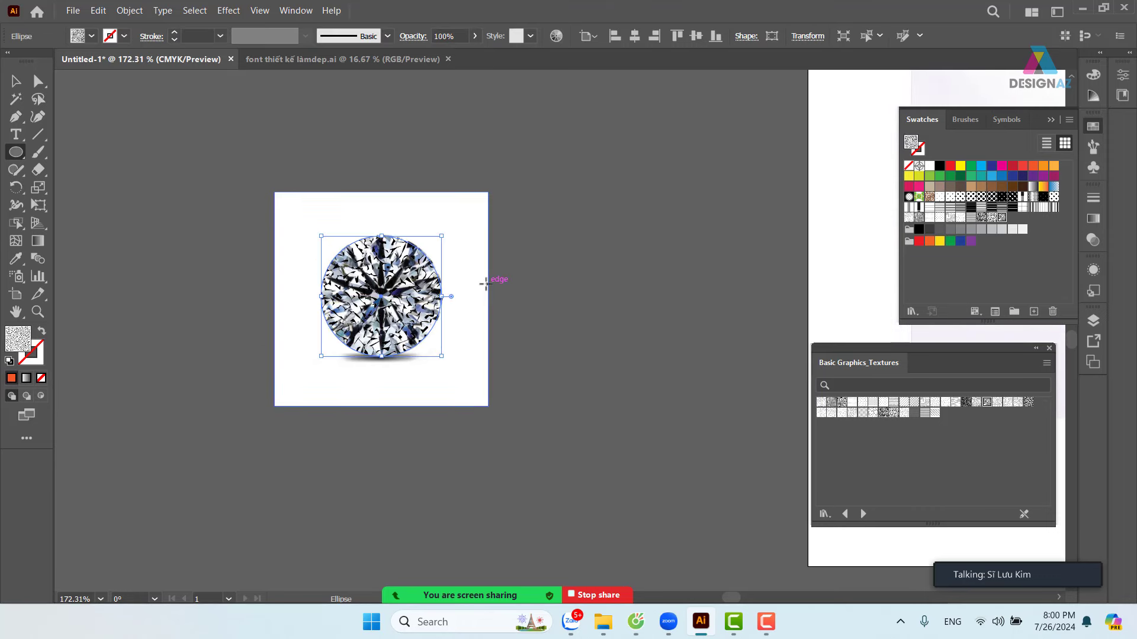
key("ctrl+equal")
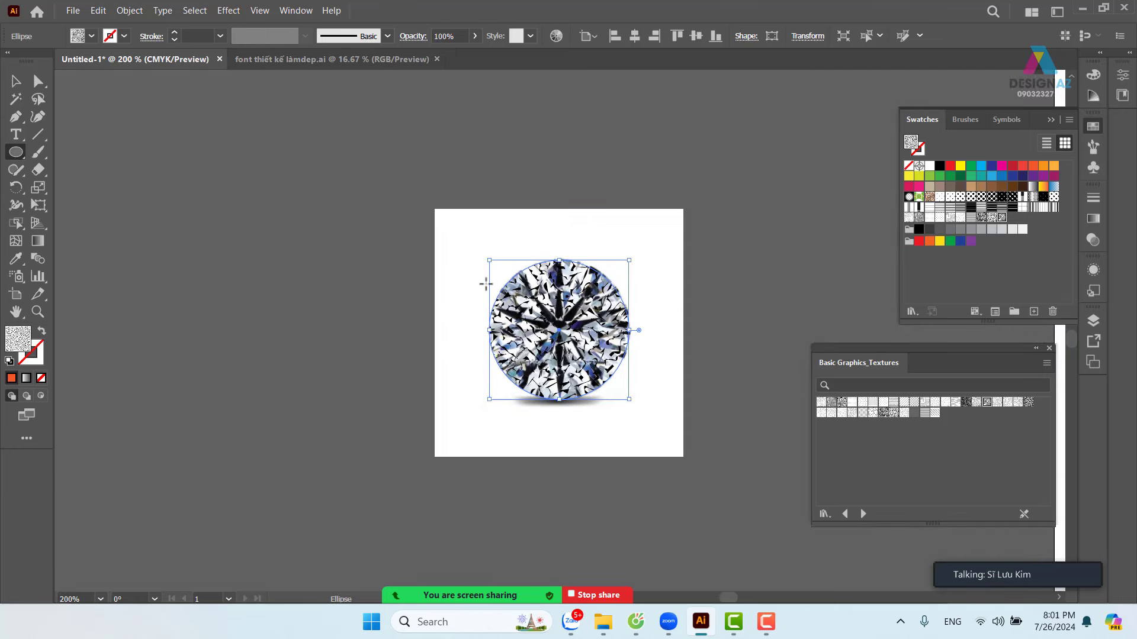
key("ctrl+z")
left_click_drag(633, 318, 396, 327)
key("ctrl+equal")
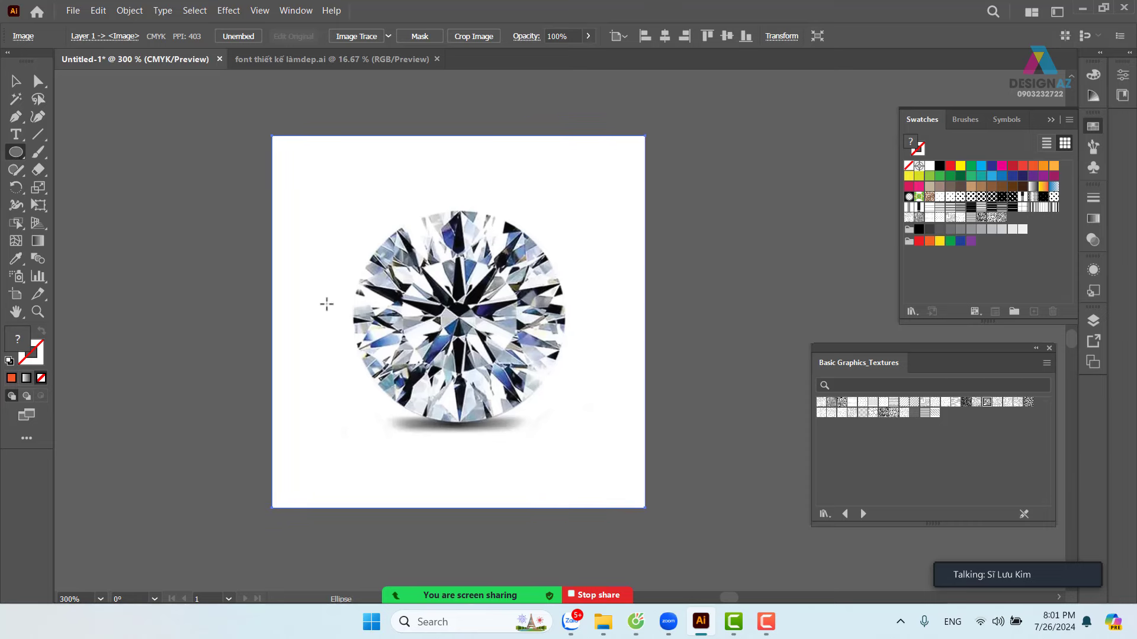
left_click_drag(167, 203, 385, 348)
key("ctrl+z")
- Set the fill to magenta and draw a 2.17 × 2.17 cm circle over the round diamond
double_click(24, 342)
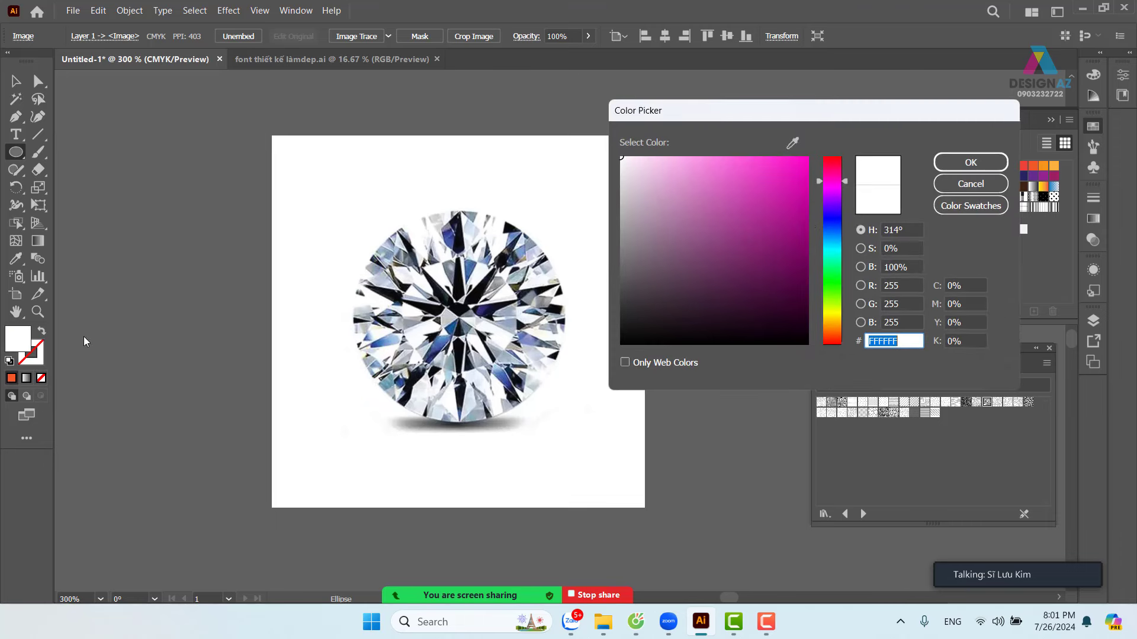
left_click(720, 204)
left_click(971, 162)
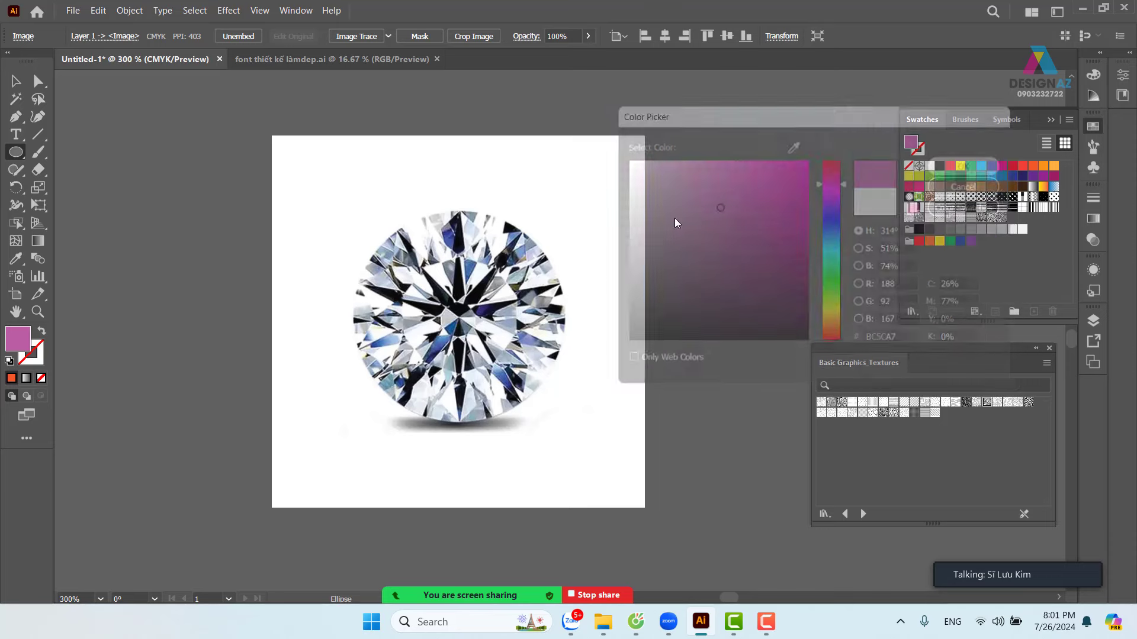
mouse_move(177, 225)
left_mouse_down()
mouse_move(343, 383)
mouse_move(304, 378)
mouse_move(338, 414)
mouse_move(327, 400)
mouse_move(407, 463)
mouse_move(350, 397)
mouse_move(362, 417)
left_mouse_up()
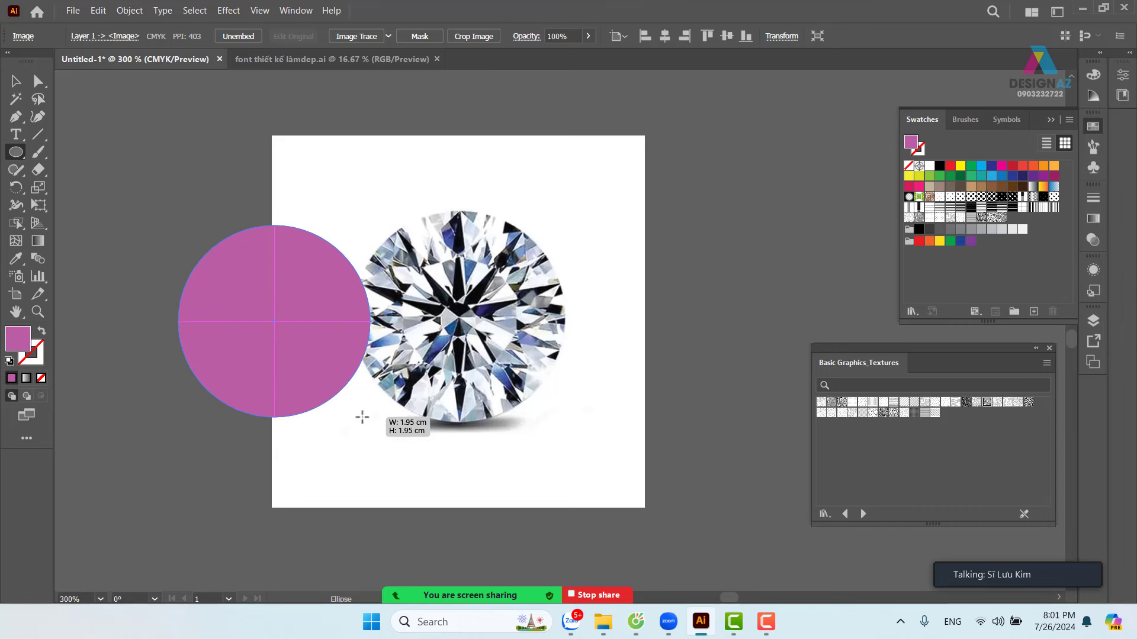
left_click_drag(362, 417, 565, 423)
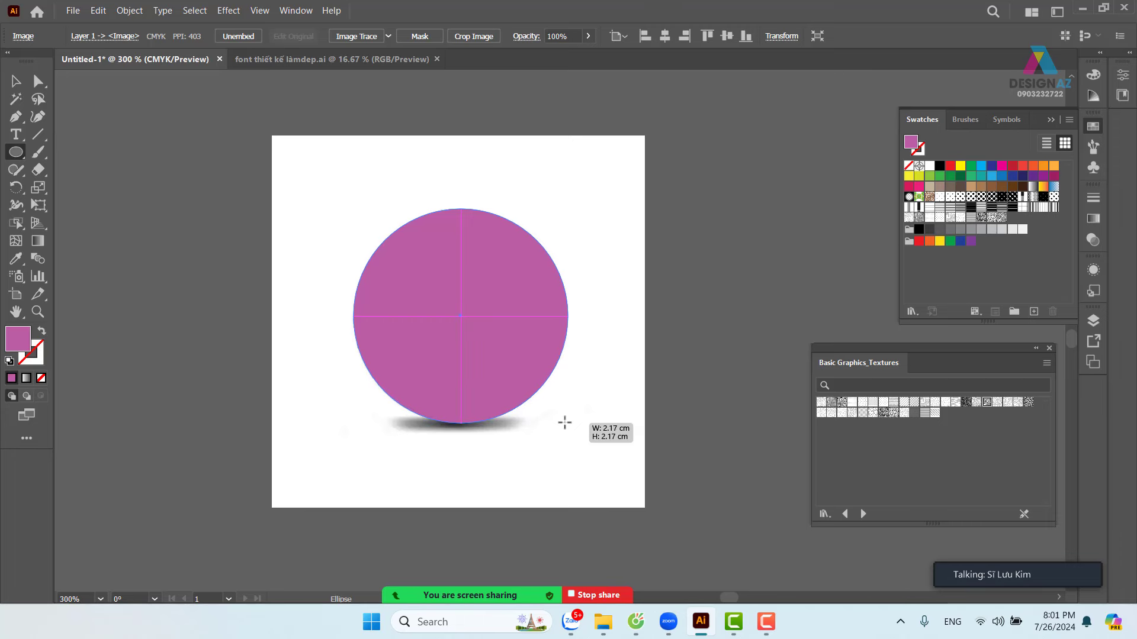
left_click_drag(565, 422, 565, 422)
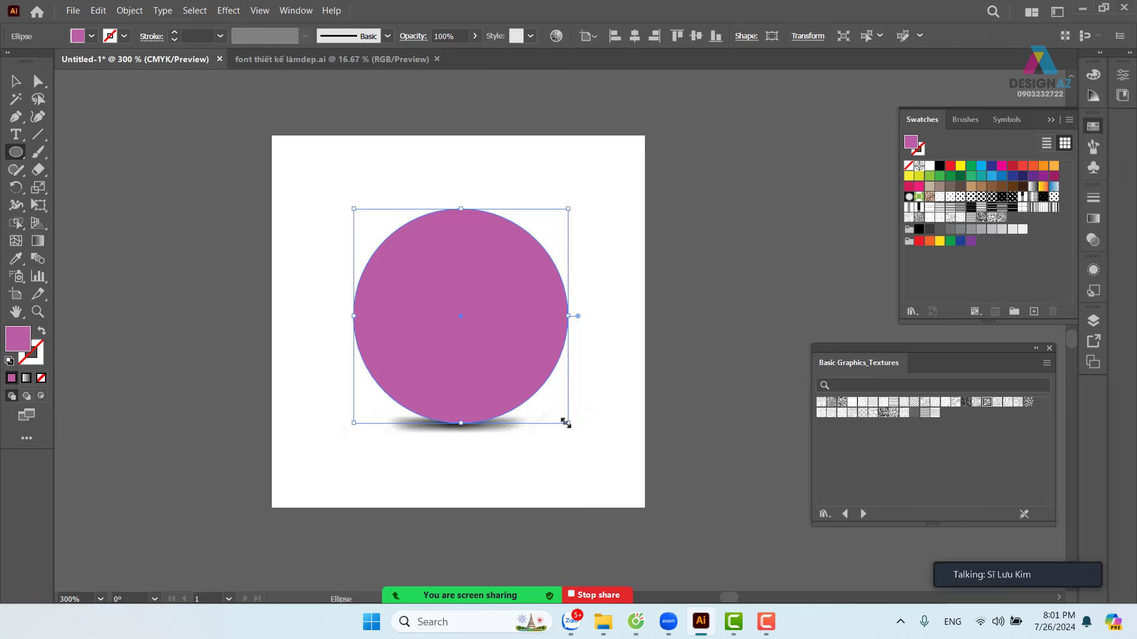
- Select the magenta circle with the diamond photo, make a clipping mask, then reselect the clipped diamond
left_click(15, 81)
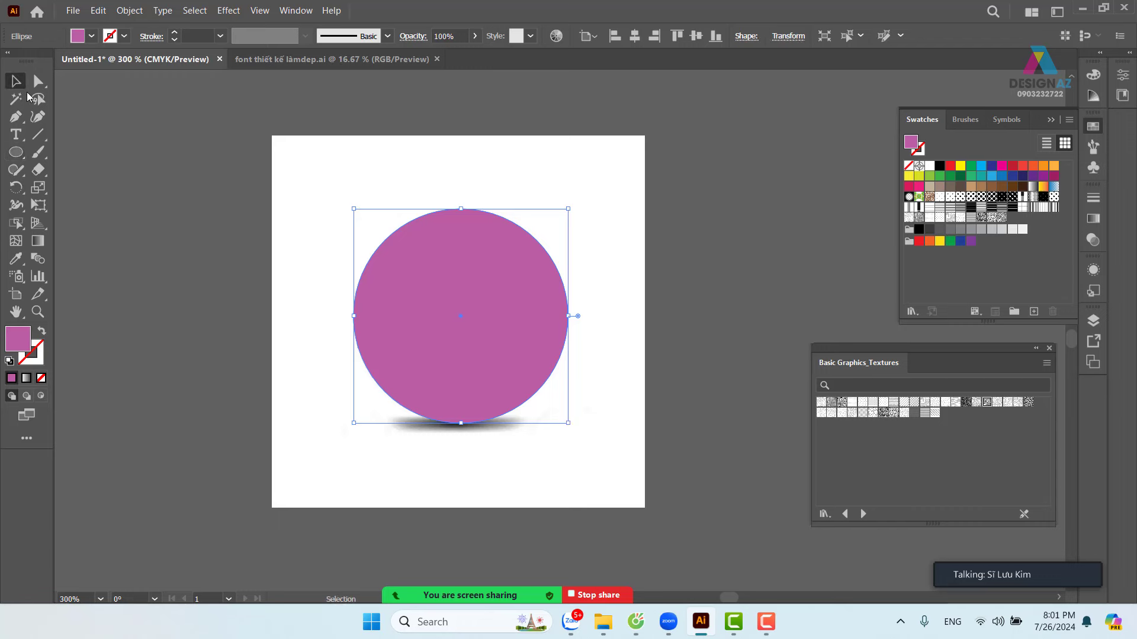
left_click(274, 221)
left_click(588, 179)
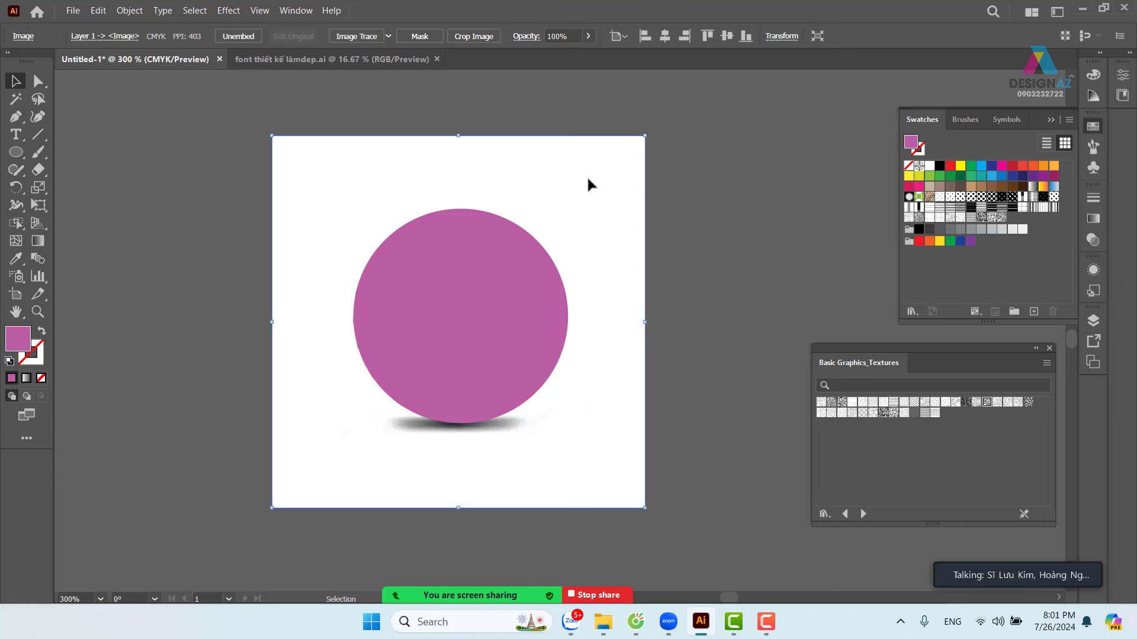
left_click(705, 194)
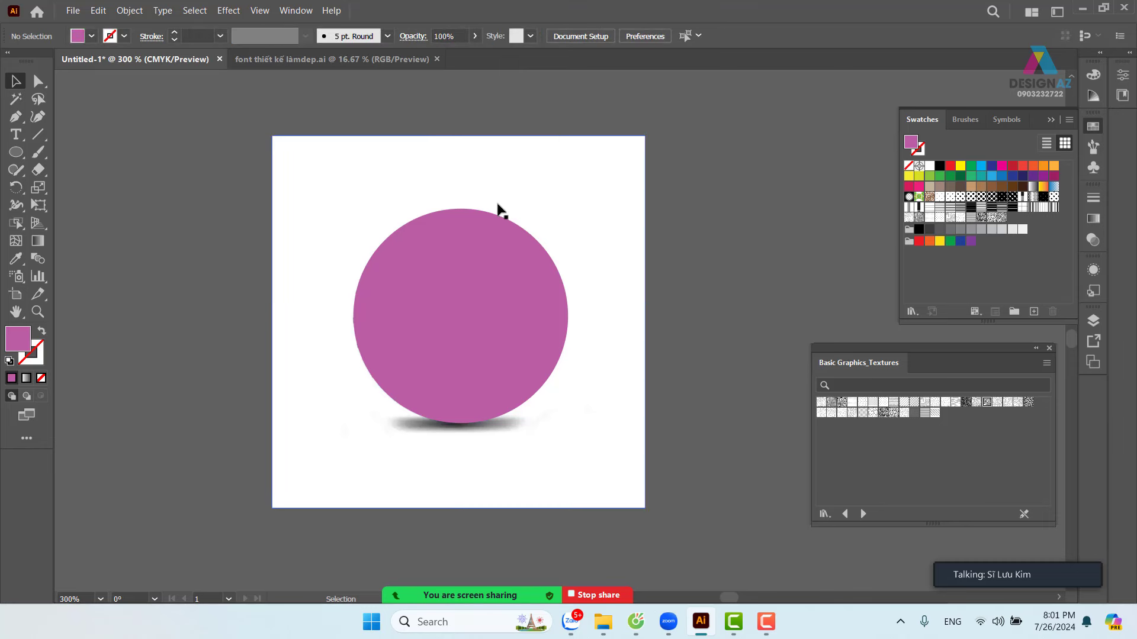
left_click_drag(741, 145, 441, 276)
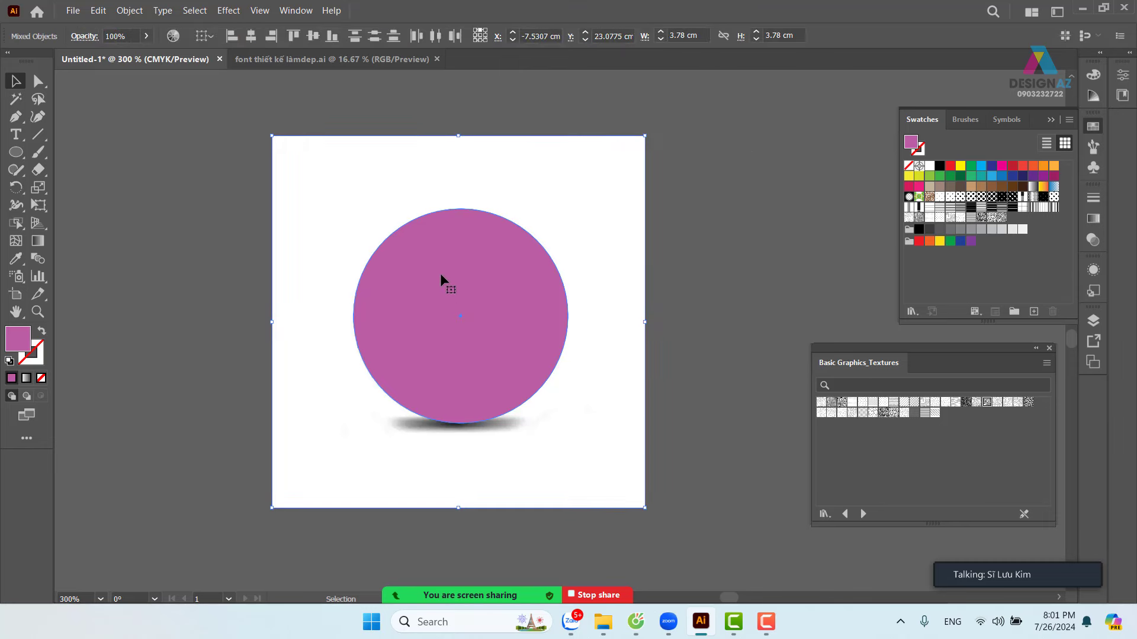
right_click(585, 187)
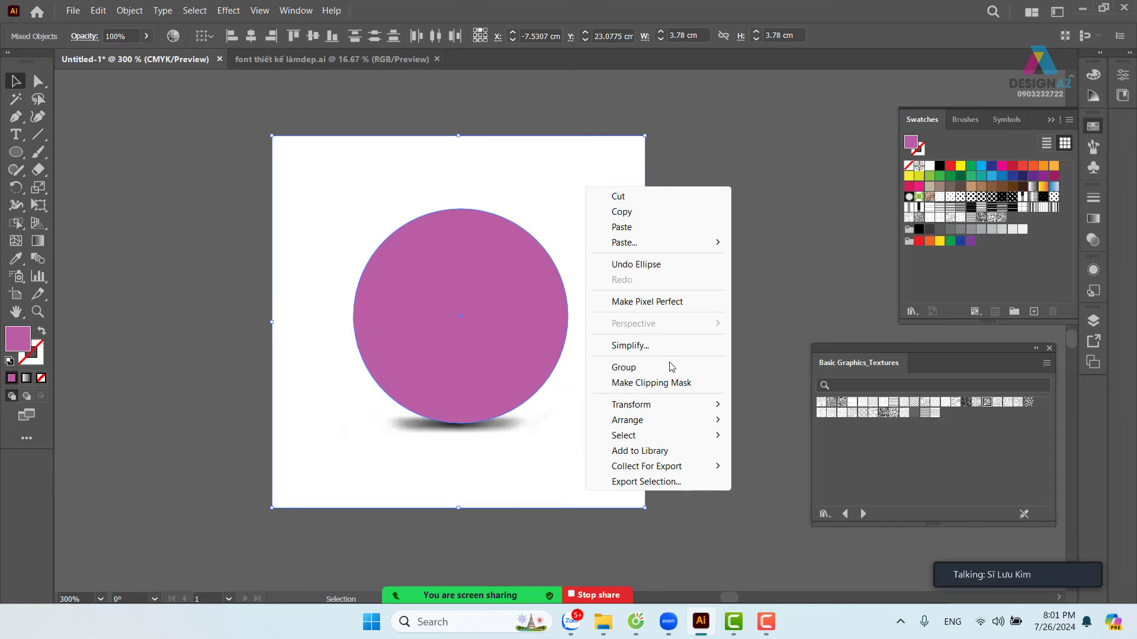
left_click(682, 383)
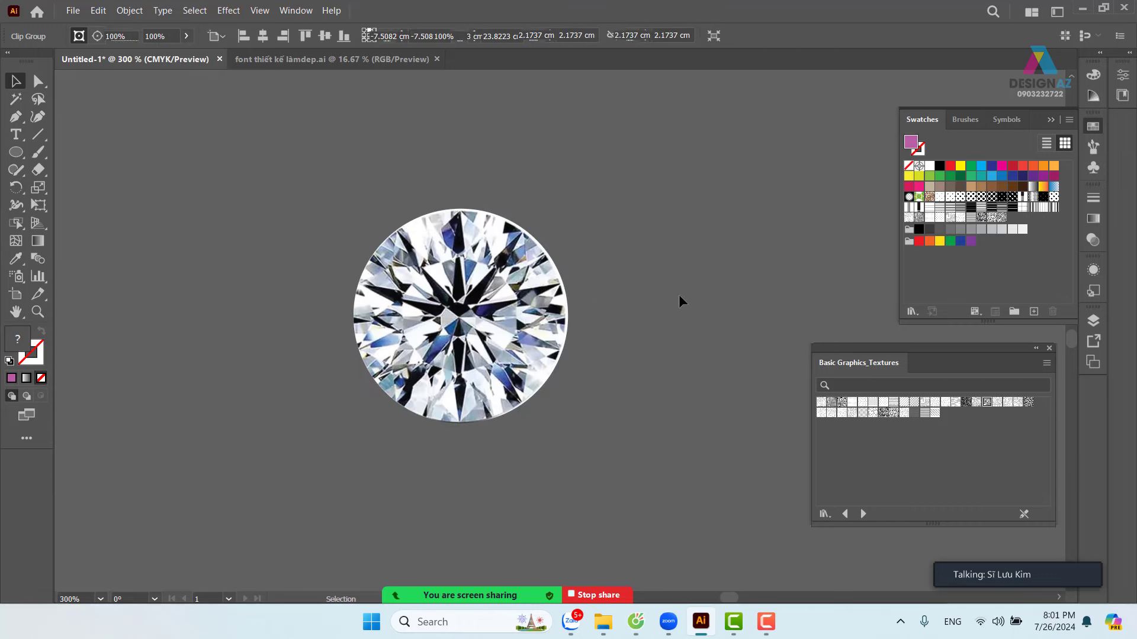
left_click(679, 296)
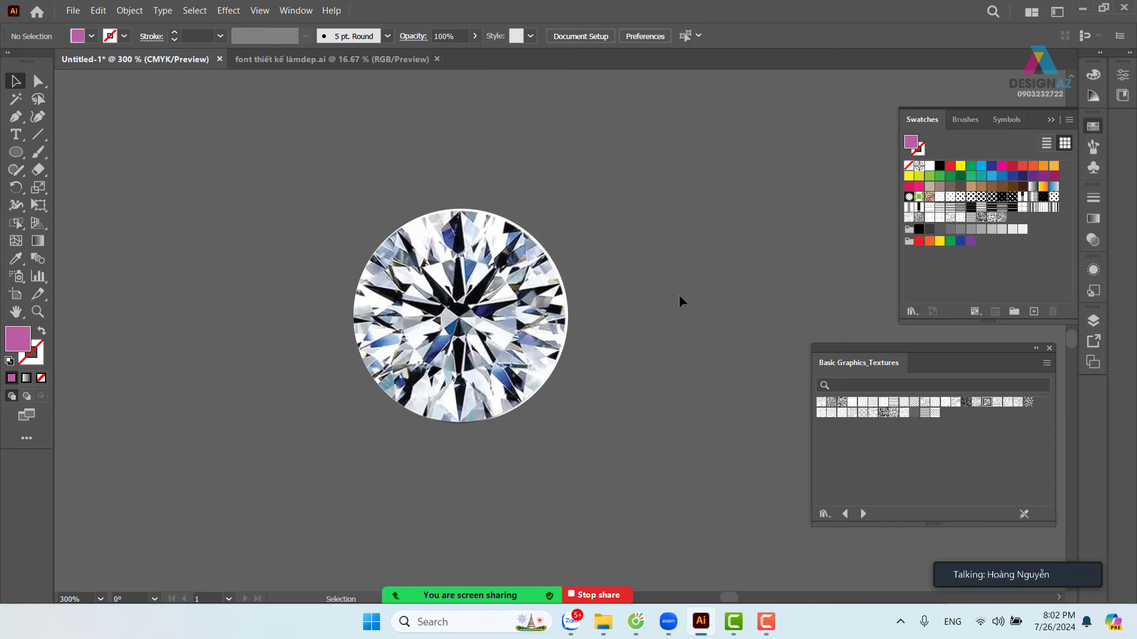
left_click_drag(634, 136, 275, 504)
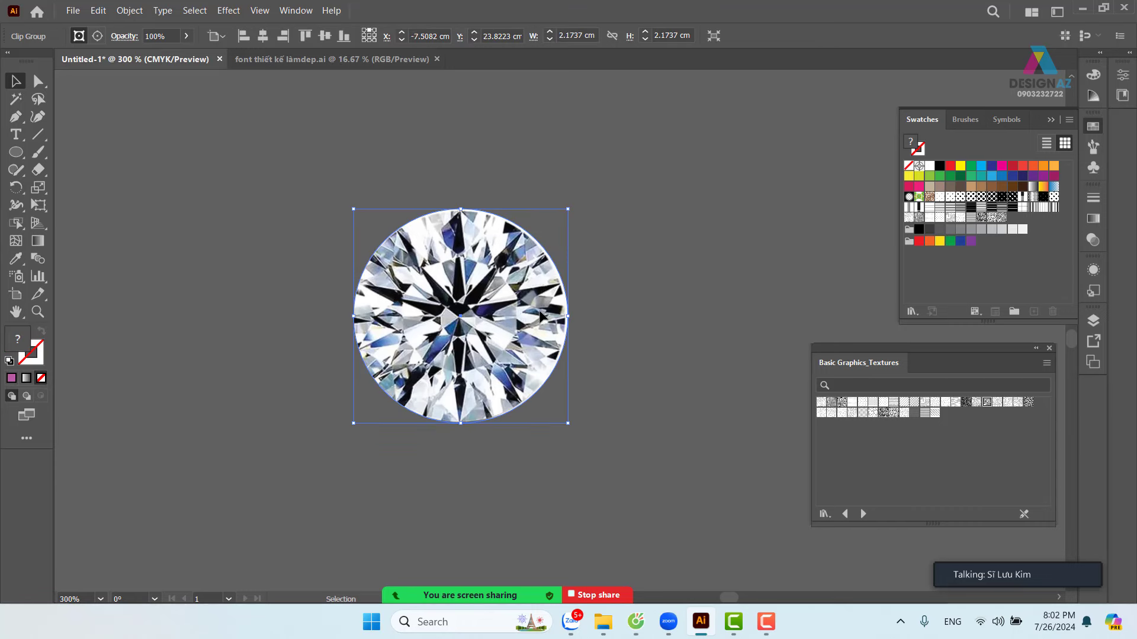
- Select the clipped diamond and set its transparency blend mode to Multiply
left_click(713, 314)
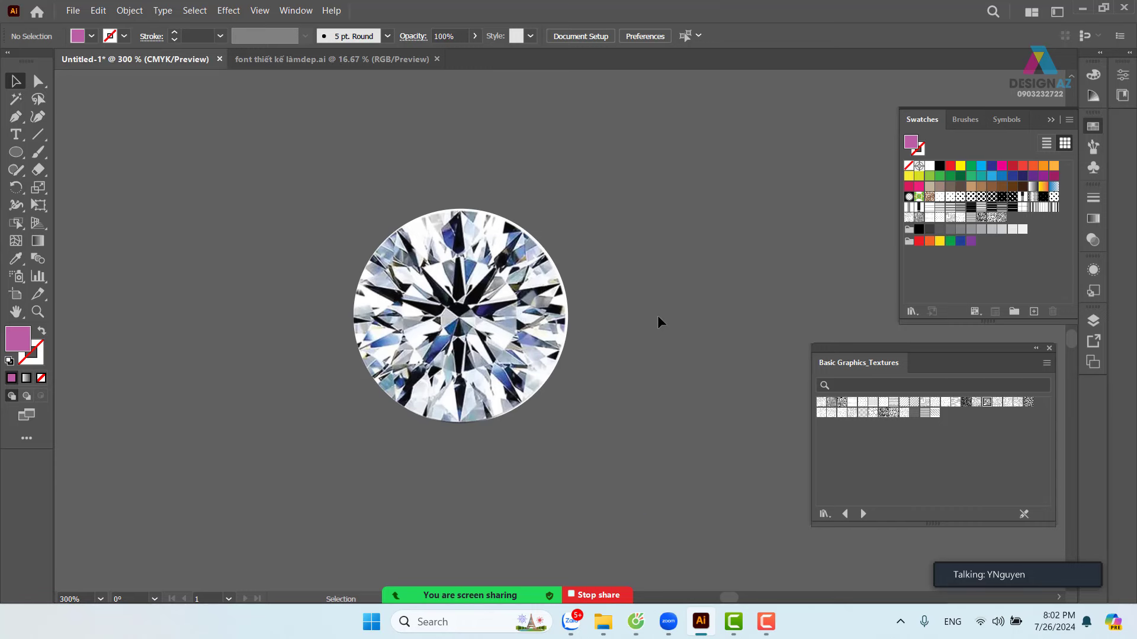
left_click(546, 298)
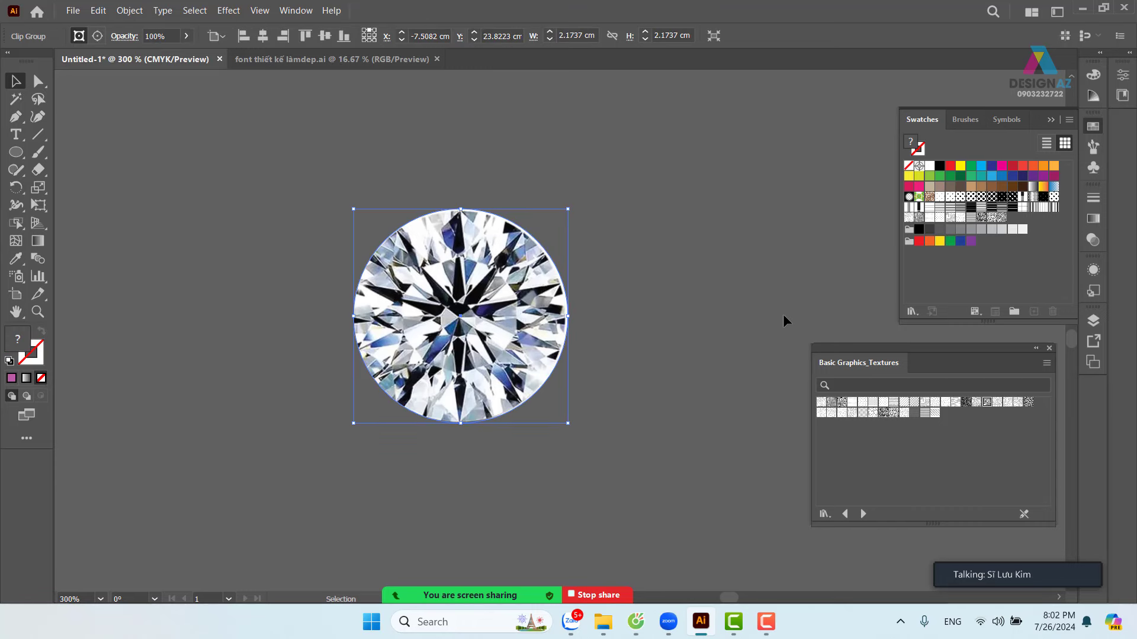
left_click(722, 290)
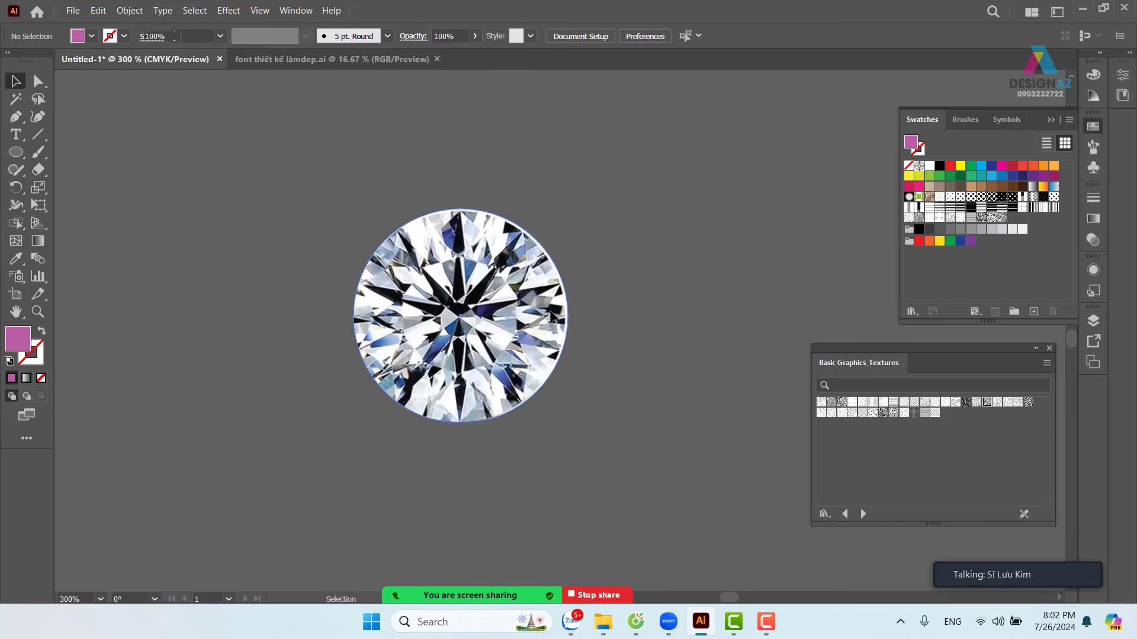
left_click(553, 317)
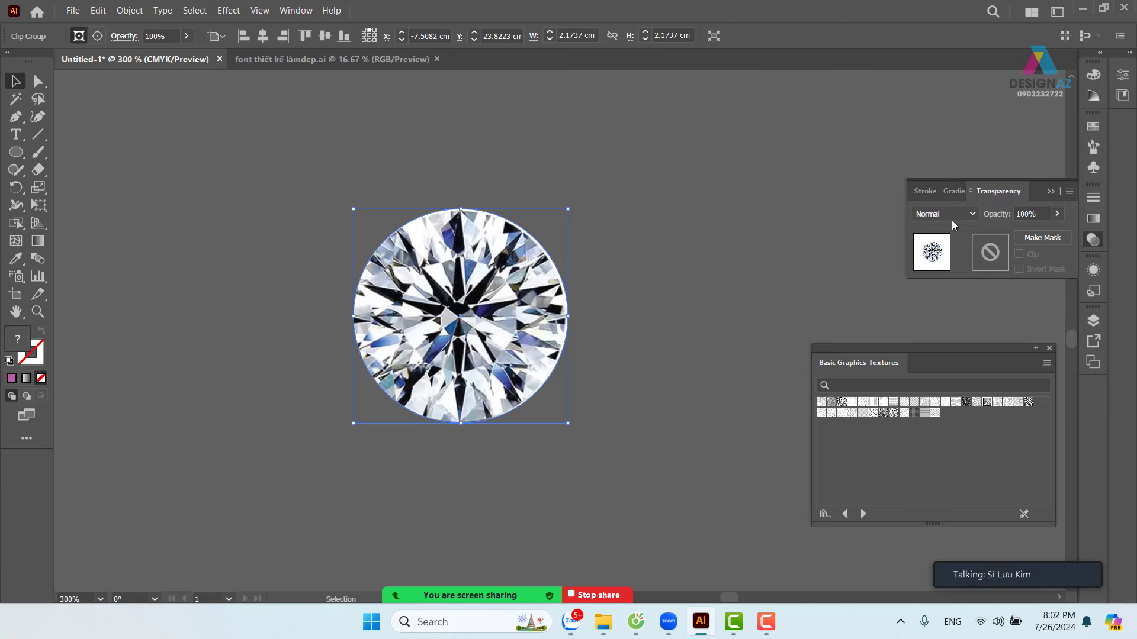
left_click(944, 214)
left_click(955, 265)
- Flatten the diamond's transparency with Preserve Alpha Transparency checked, then deselect
left_click(129, 10)
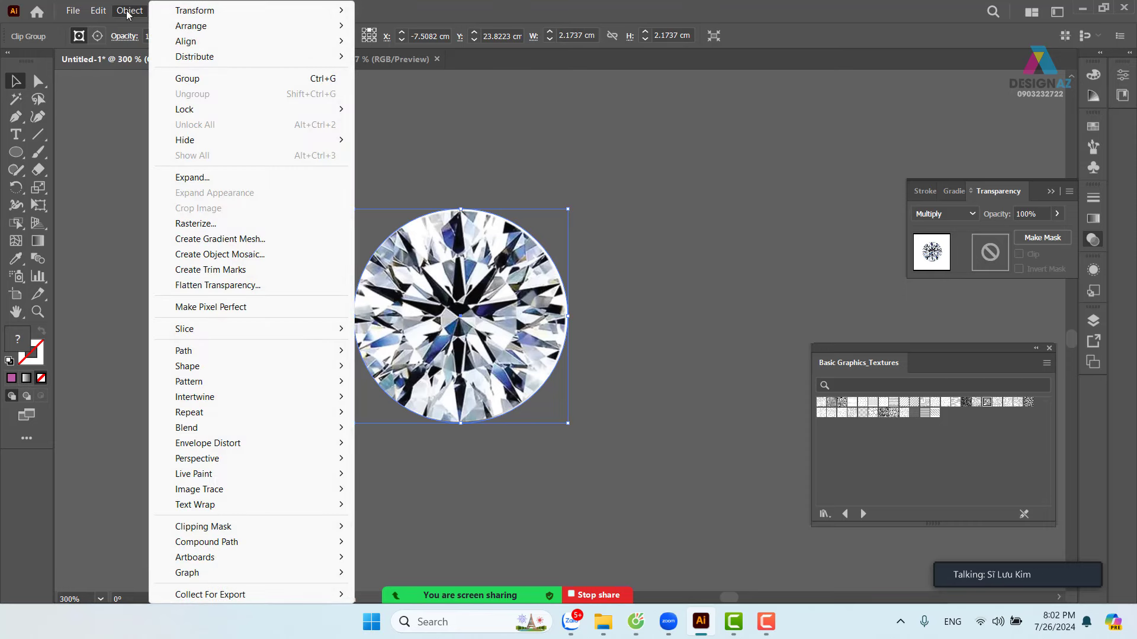
left_click(254, 286)
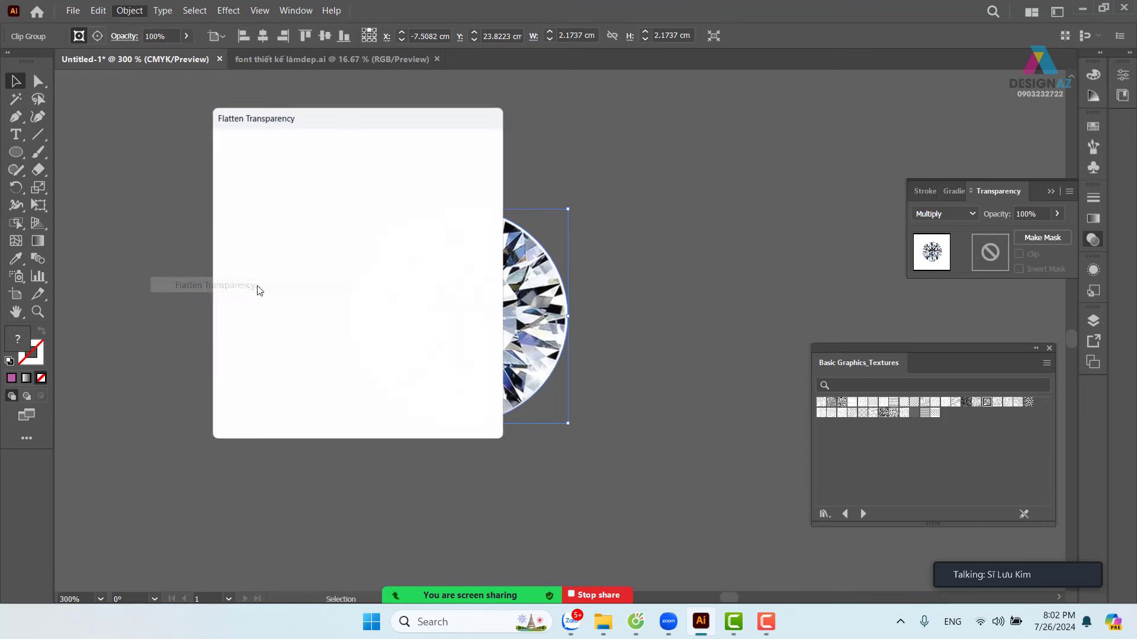
left_click(304, 330)
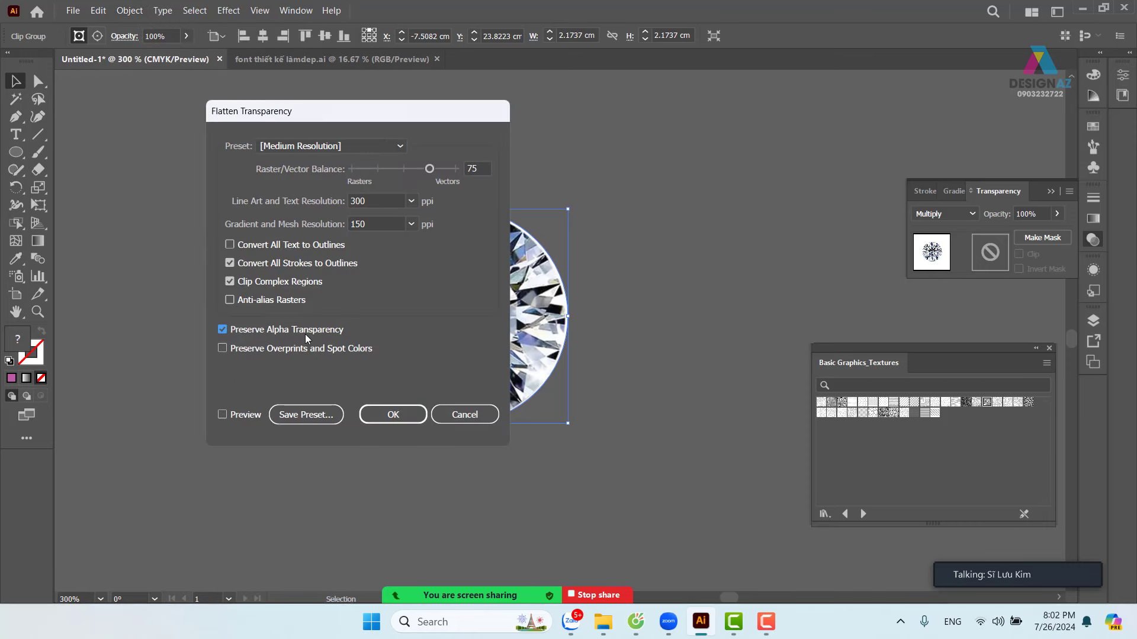
left_click(386, 414)
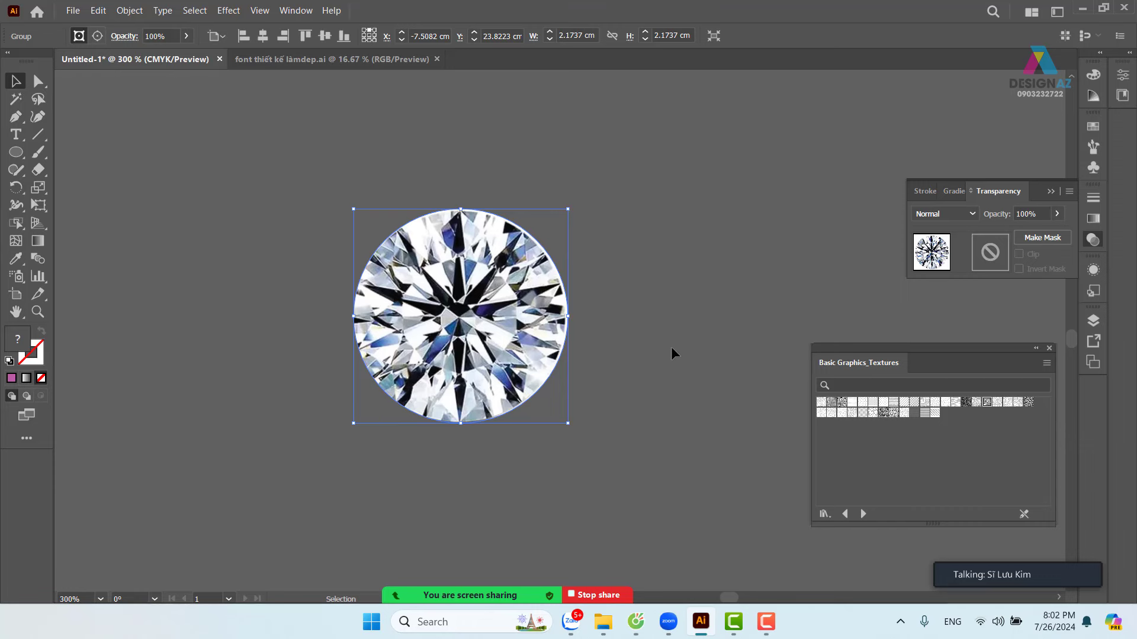
left_click(670, 347)
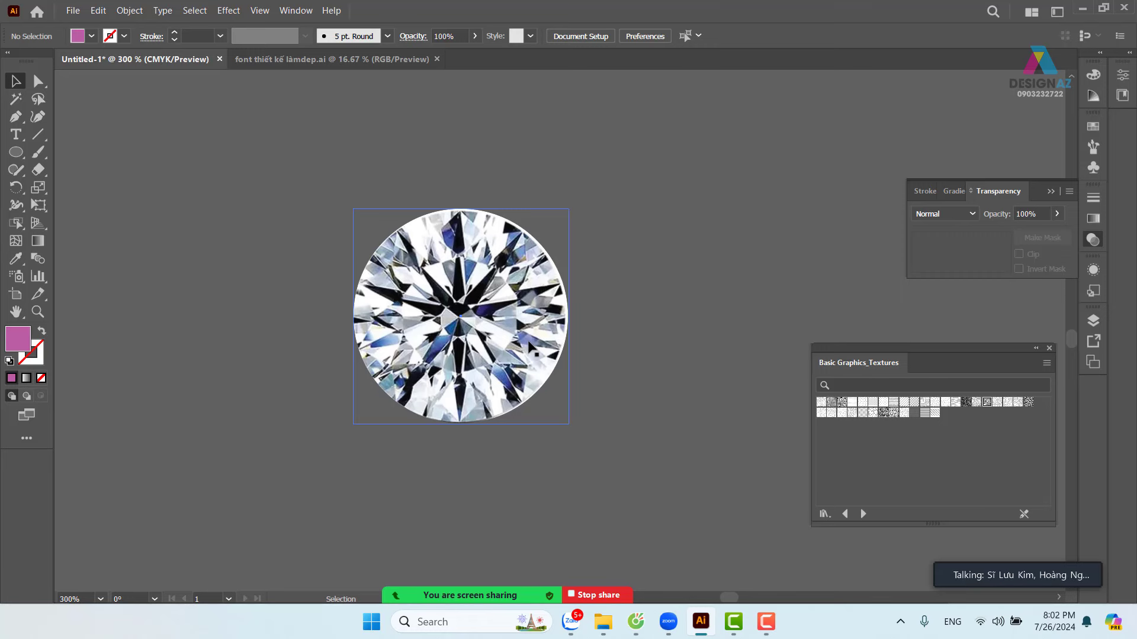
- Type a capital G in Race Sport left of the artboard and enlarge it to about 202 pt
key("ctrl+0")
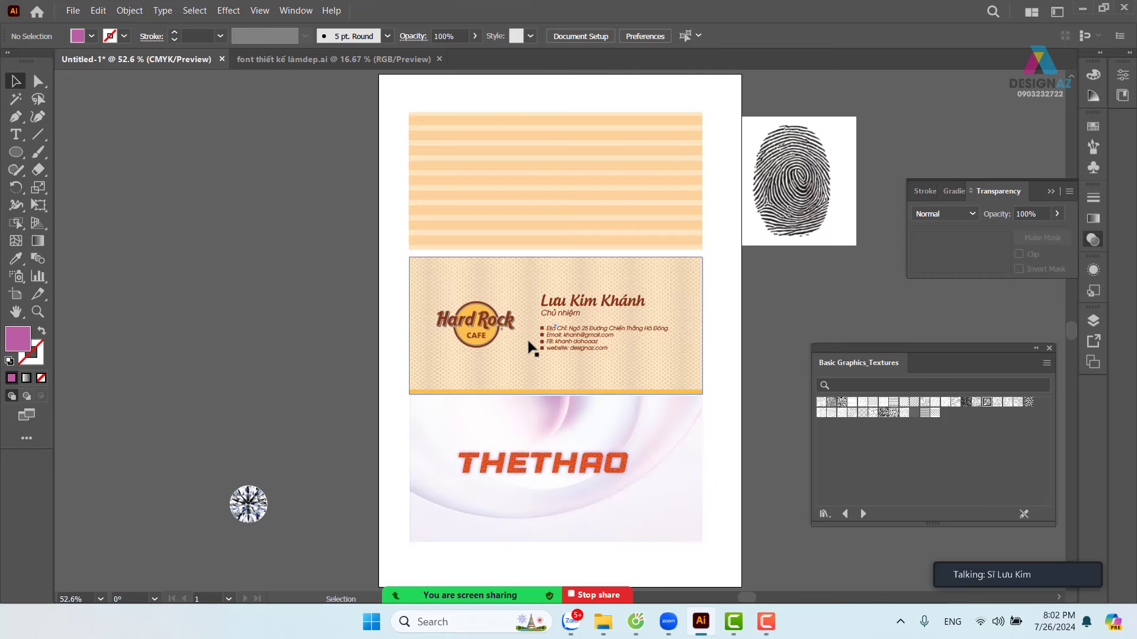
left_click_drag(292, 427, 363, 291)
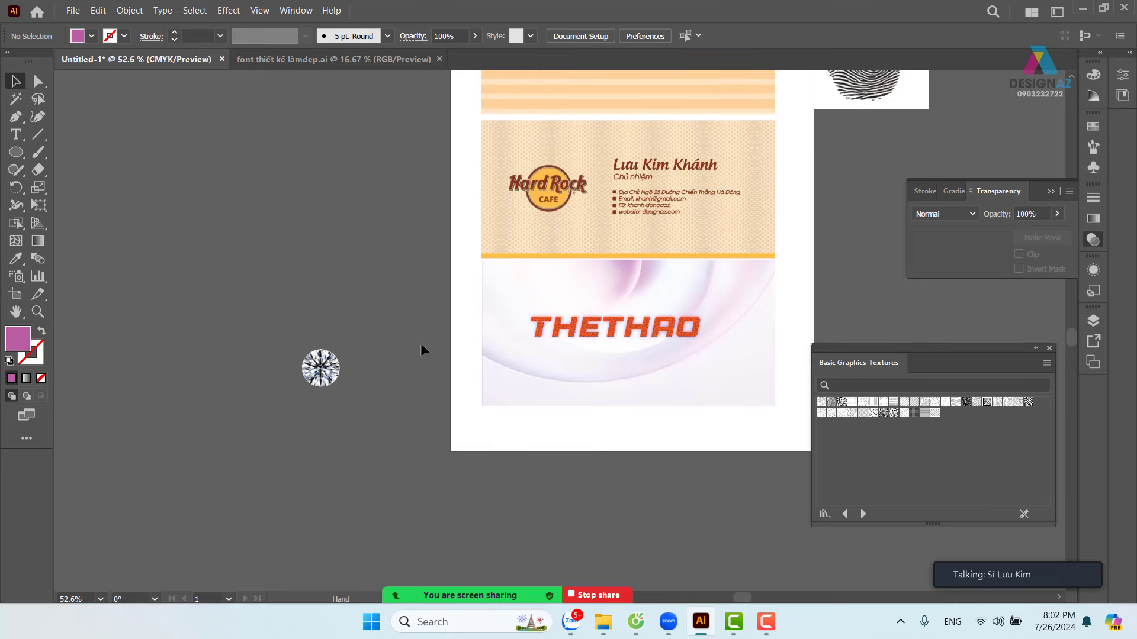
left_click(16, 134)
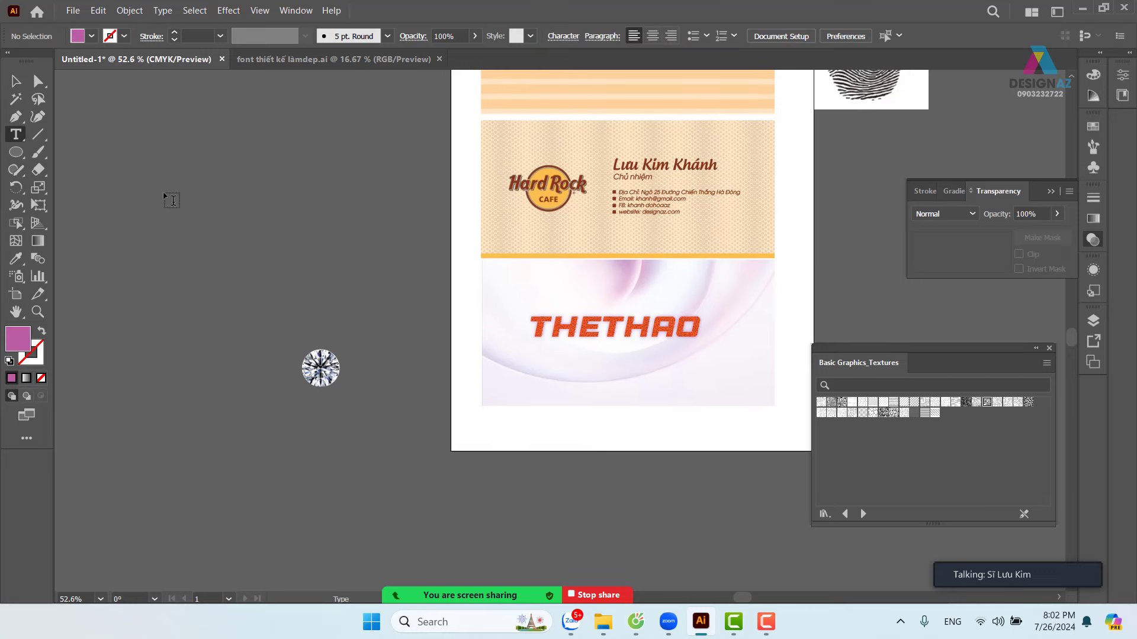
left_click(191, 198)
key("BackSpace")
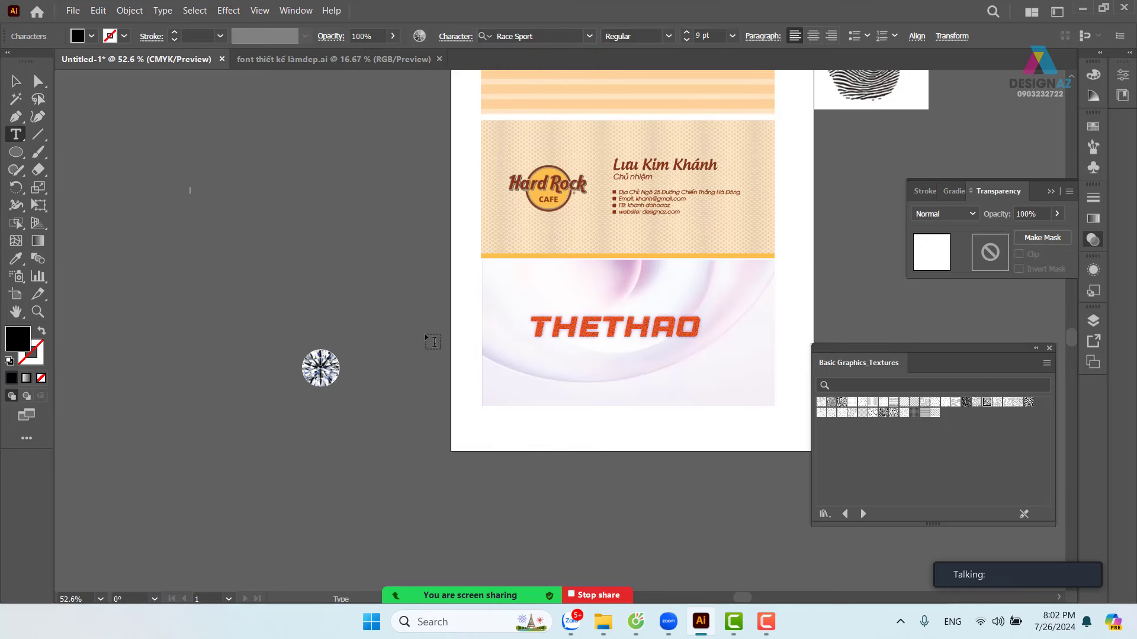
type("G")
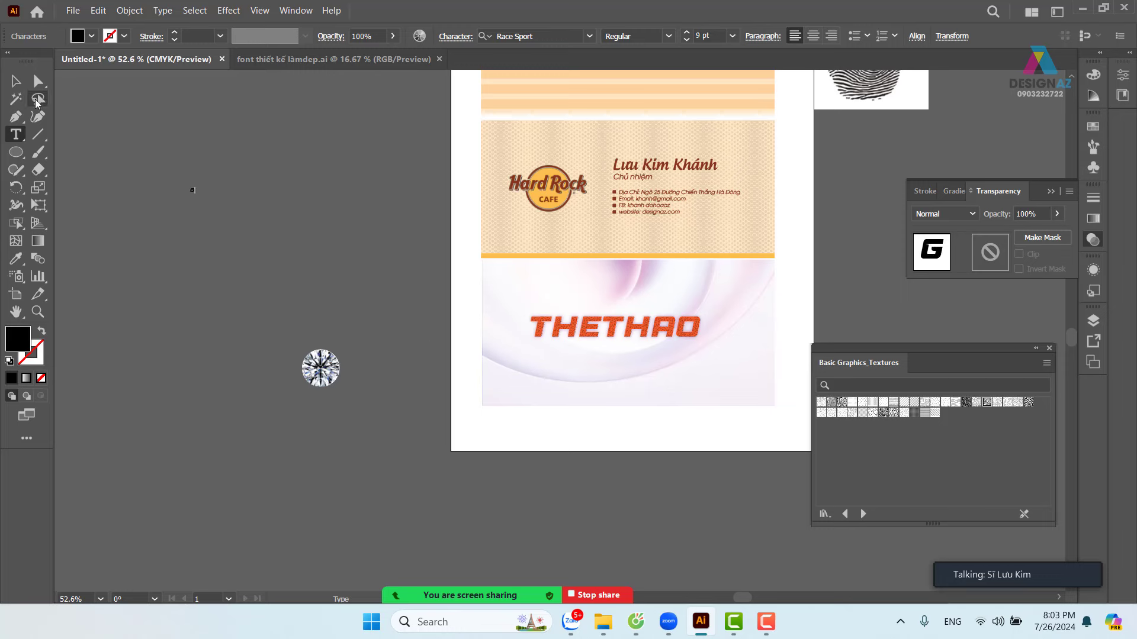
key("Escape")
left_click_drag(197, 197, 246, 339)
- Enlarge the G to about 313 pt and shrink the diamond to about 1.25 cm
left_click_drag(162, 264, 271, 285)
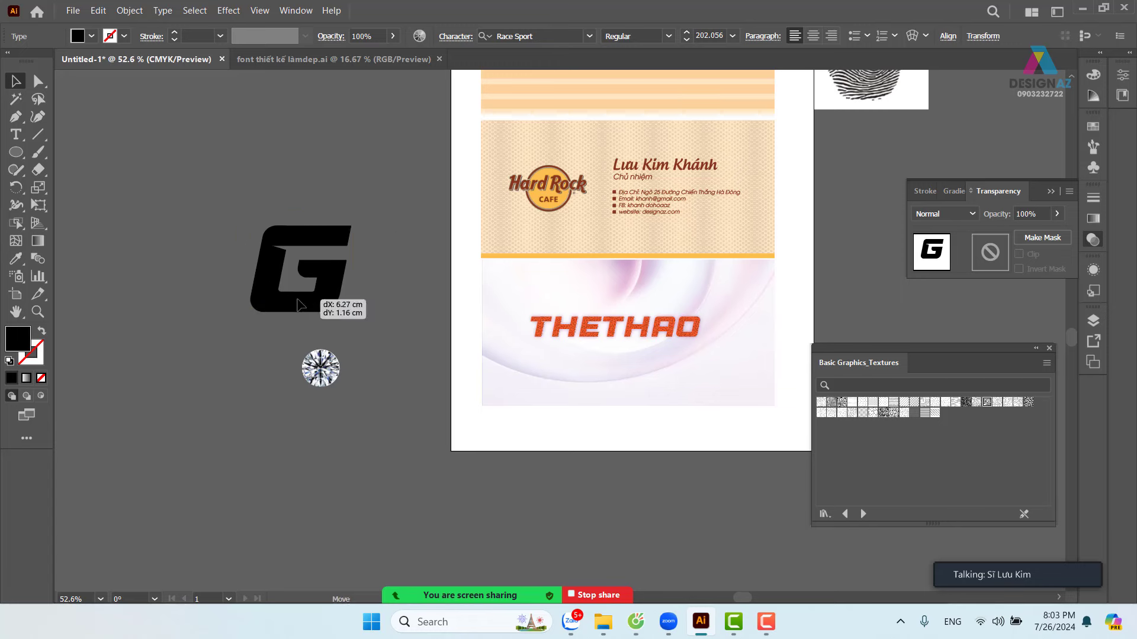
left_click_drag(358, 205, 444, 296)
key("ctrl+plus")
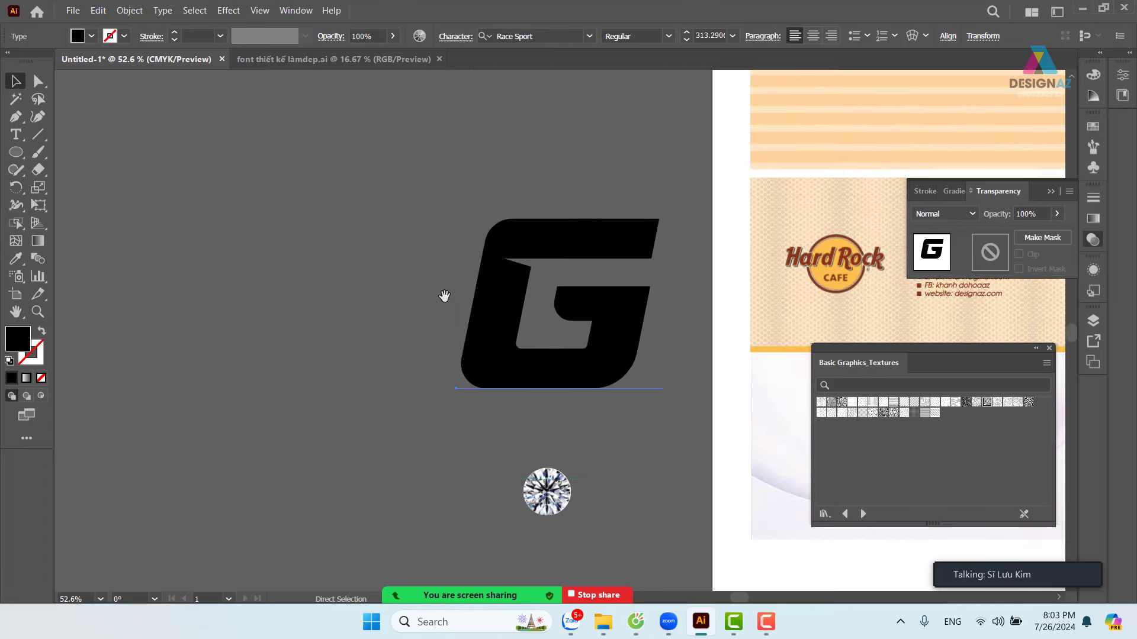
left_click(541, 483)
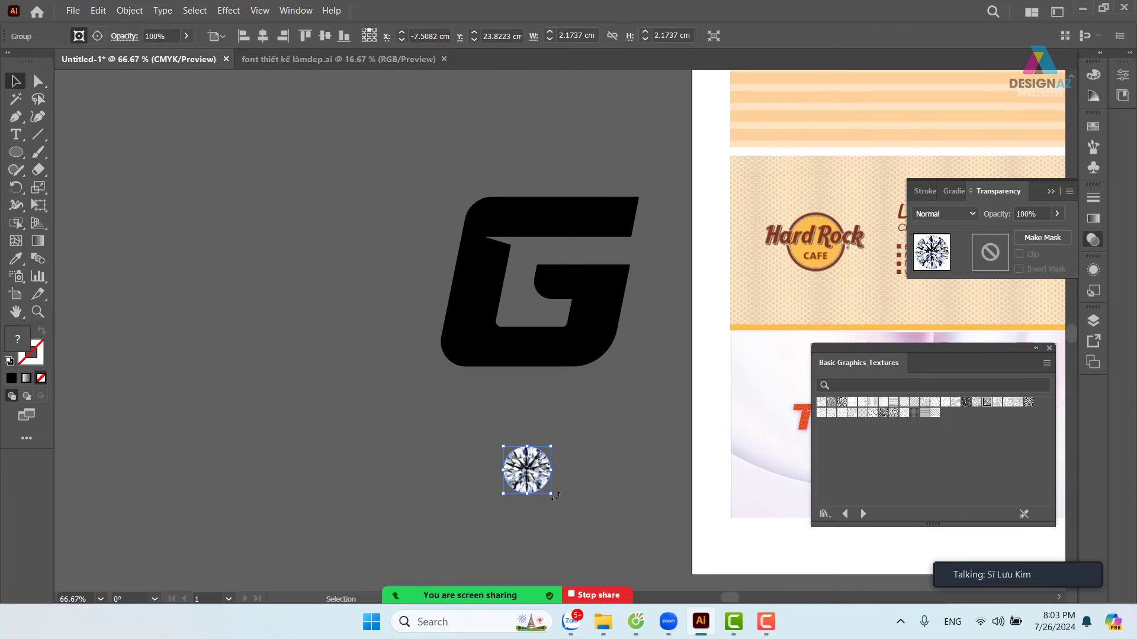
left_click_drag(551, 494, 547, 493)
left_click_drag(532, 480, 607, 293)
left_click(624, 497)
- At 150% zoom, position the diamond beside the G's right edge and reselect it
key("ctrl+equal")
key("ctrl+equal")
left_click_drag(552, 444, 554, 503)
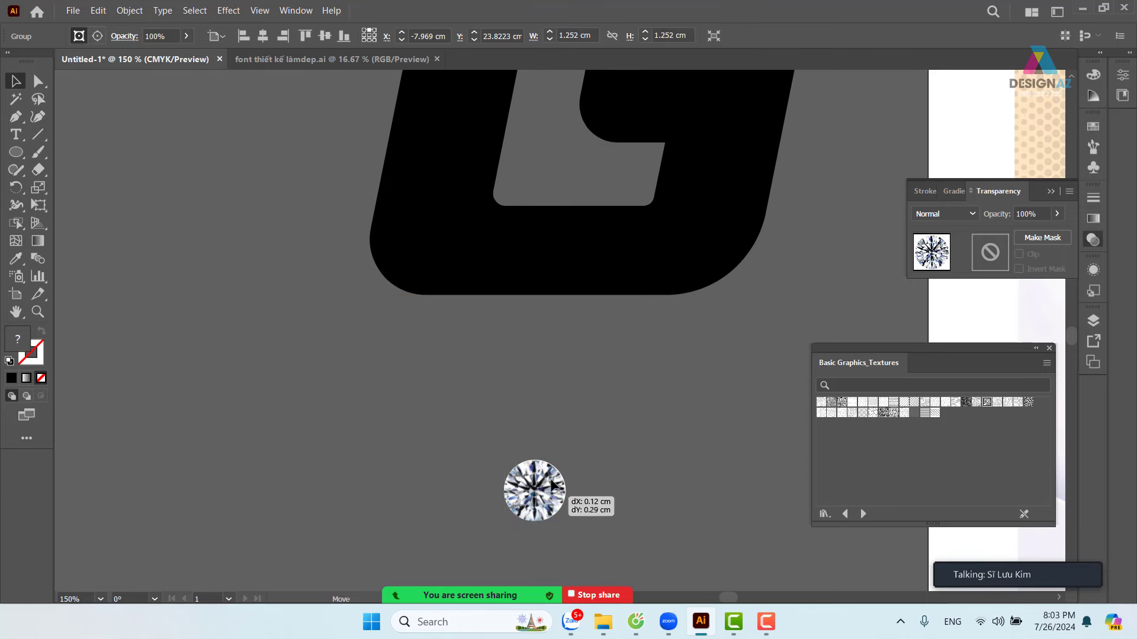
left_click_drag(627, 261, 569, 373)
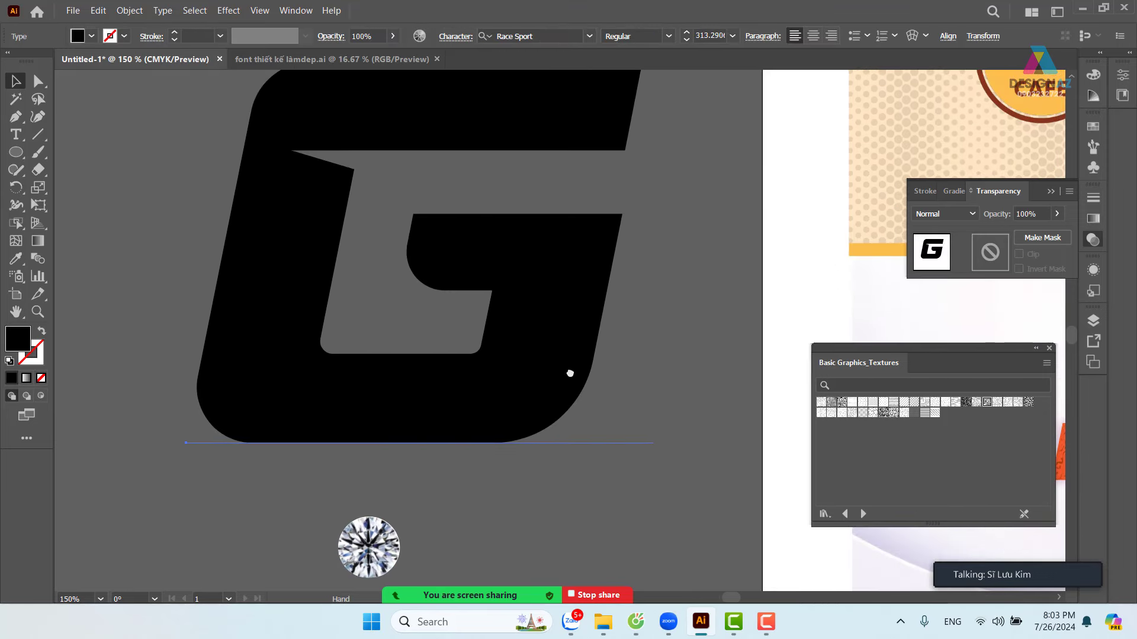
left_click_drag(481, 283, 506, 314)
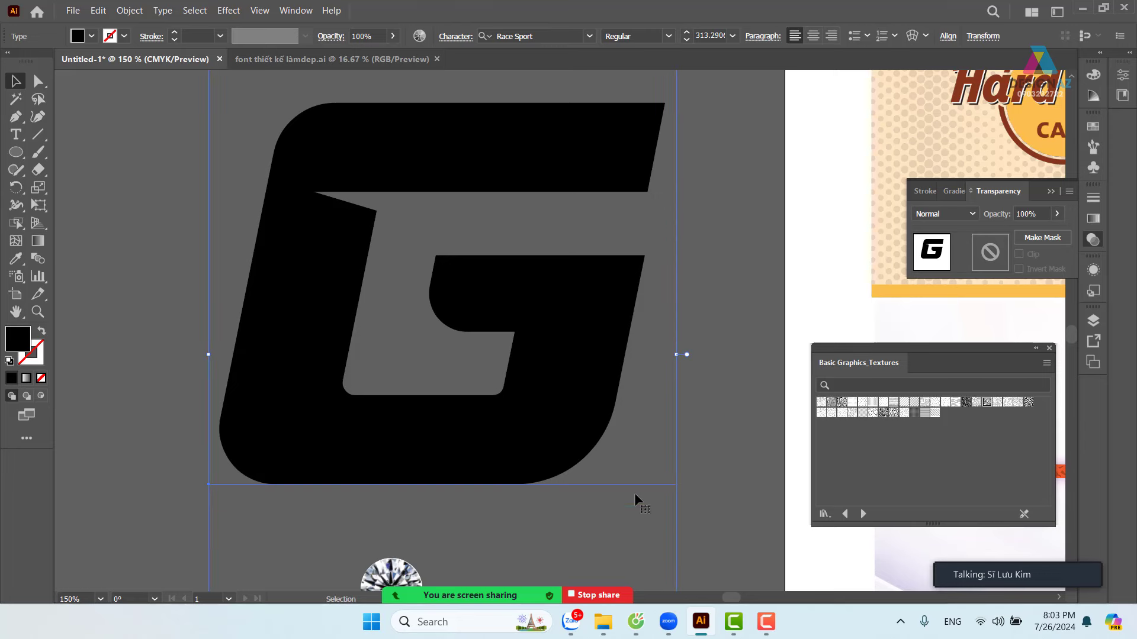
key("space")
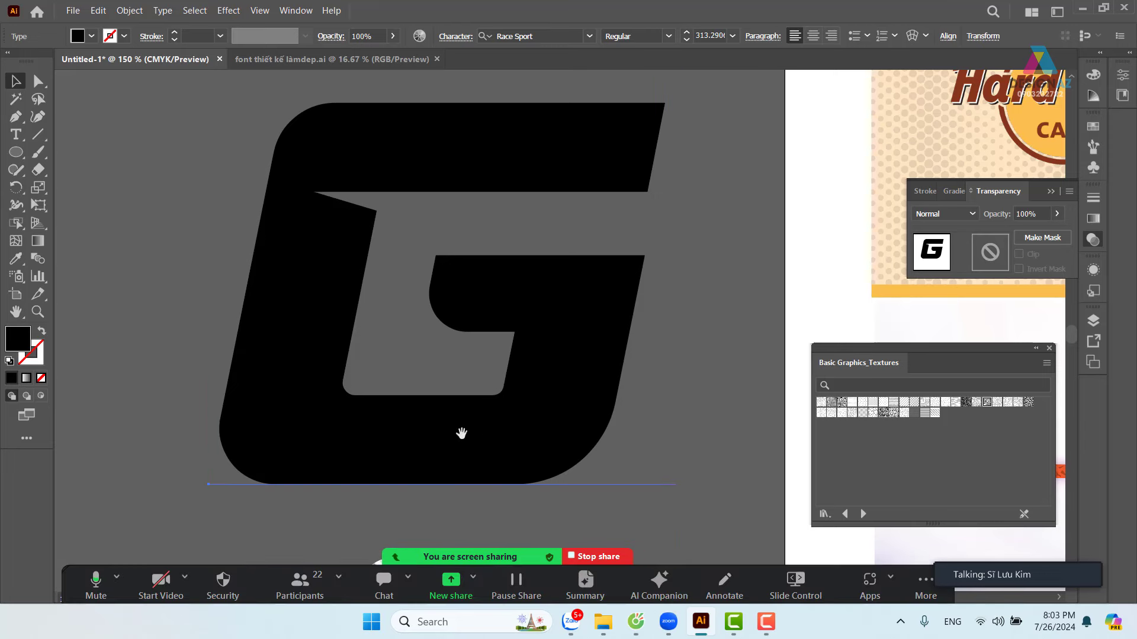
left_click_drag(462, 434, 515, 266)
left_click_drag(482, 317, 330, 400)
key("space")
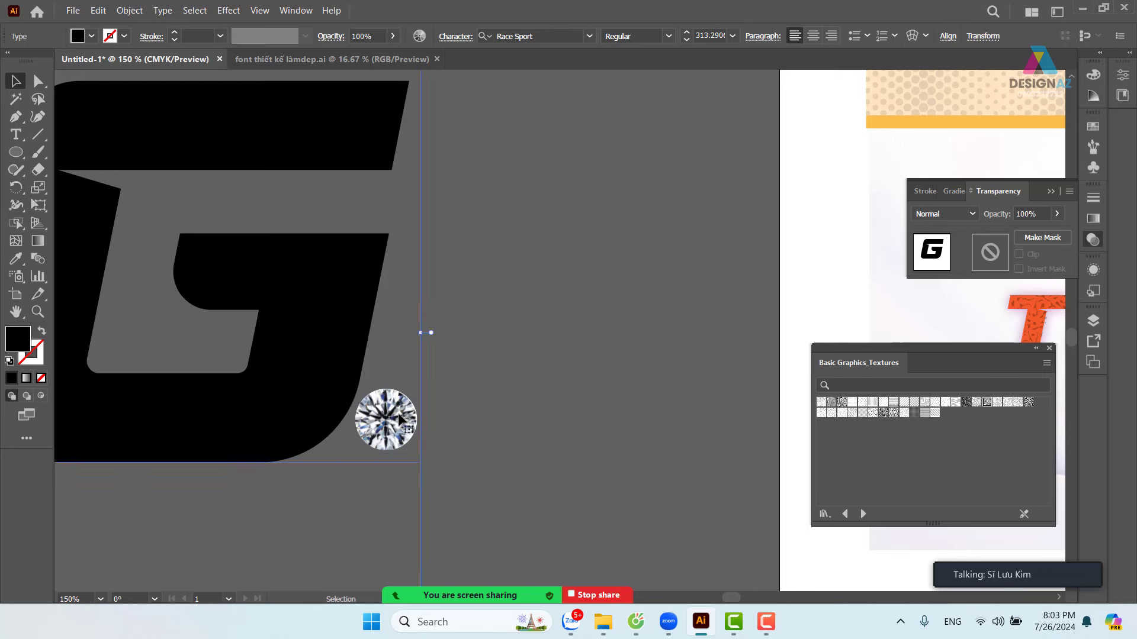
left_click_drag(302, 358, 259, 374)
left_click_drag(408, 416, 624, 241)
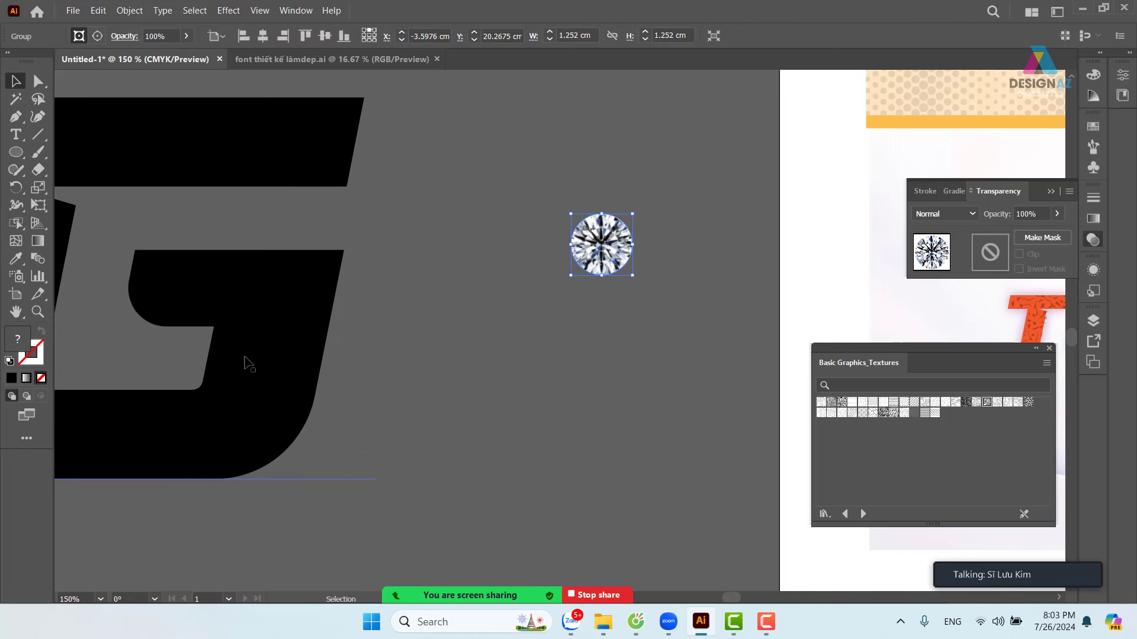
left_click_drag(248, 364, 481, 350)
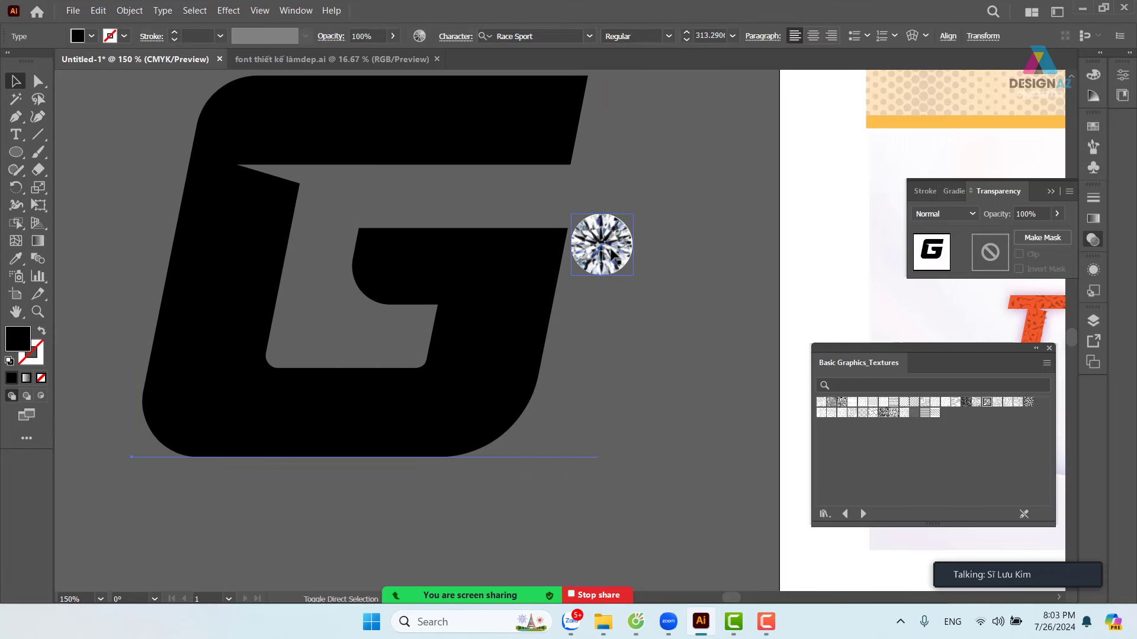
left_click(669, 272)
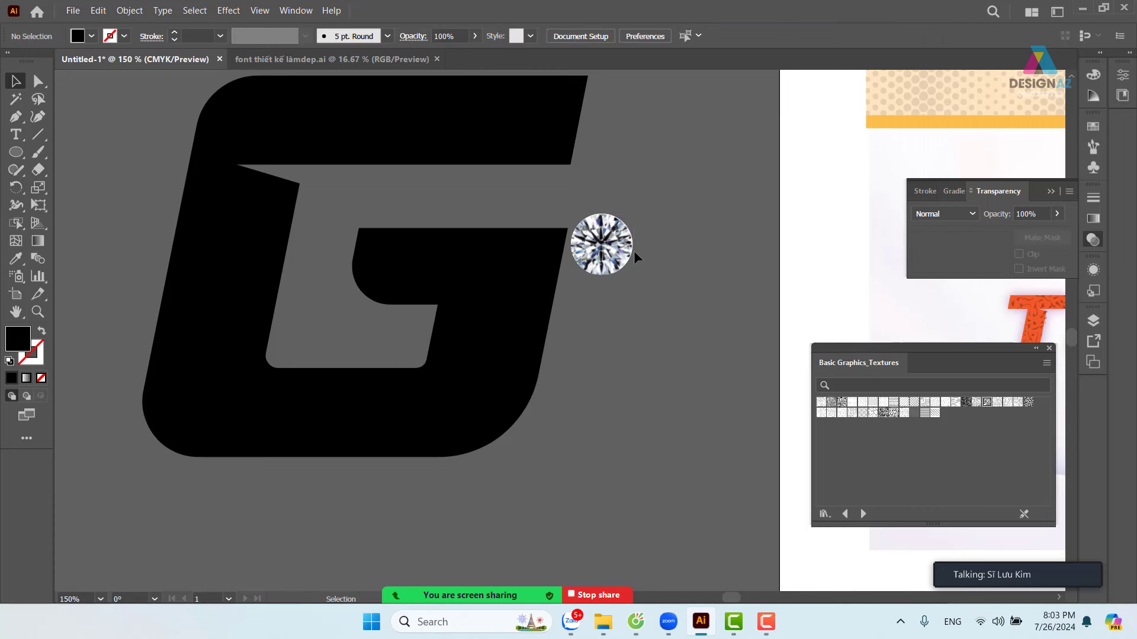
left_click(631, 251)
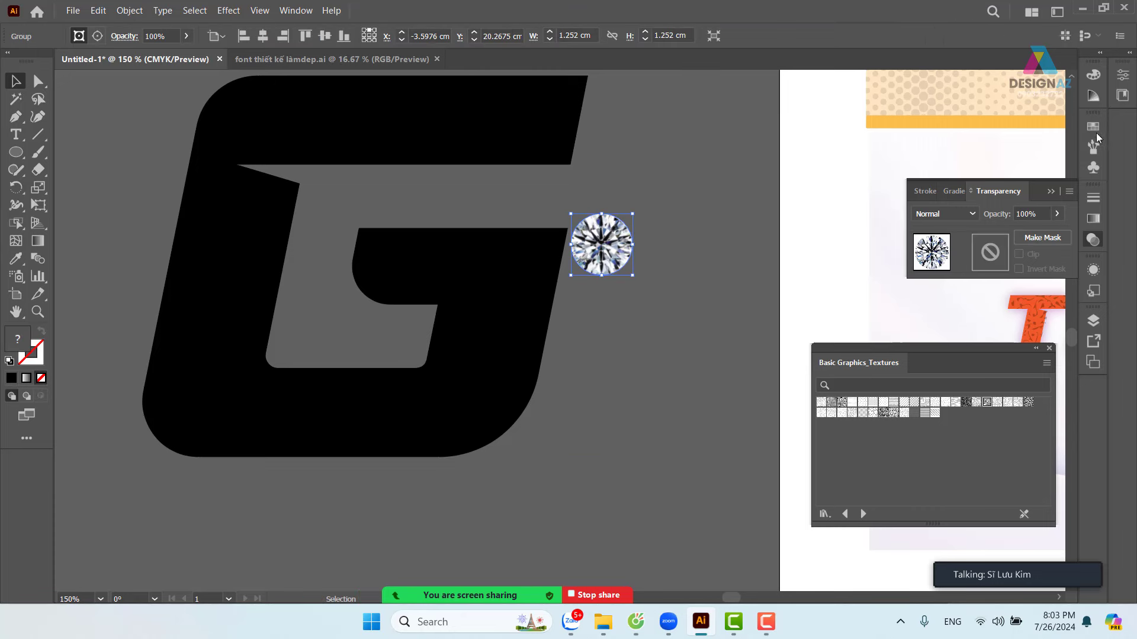
- Drag the selected diamond into the Swatches panel to create New Pattern Swatch 1
left_click(1093, 125)
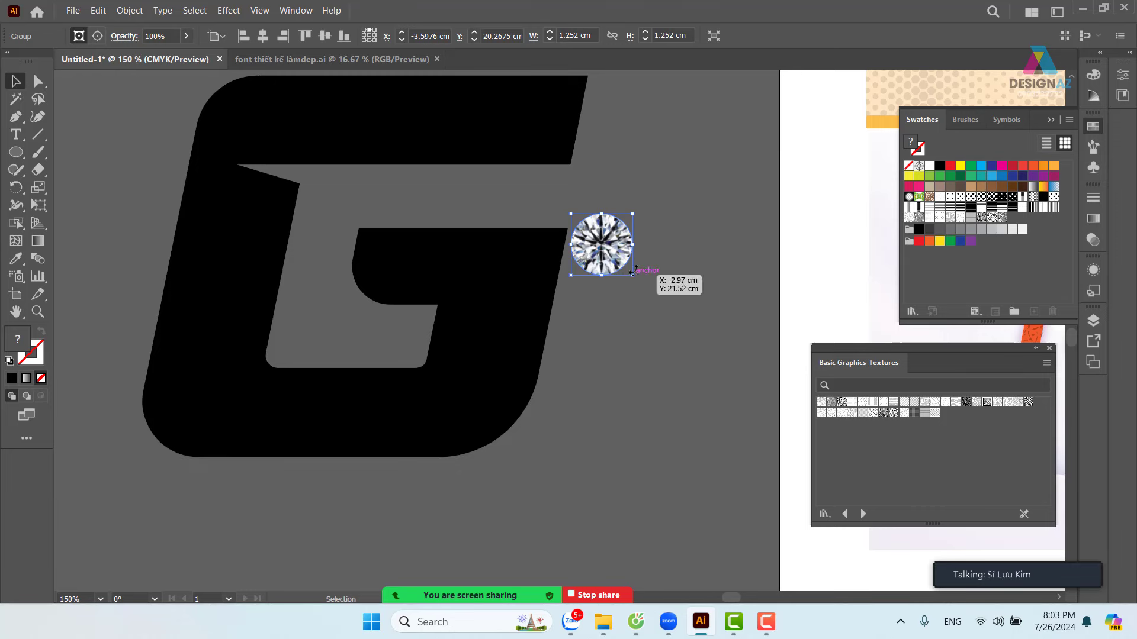
left_click_drag(624, 256, 959, 271)
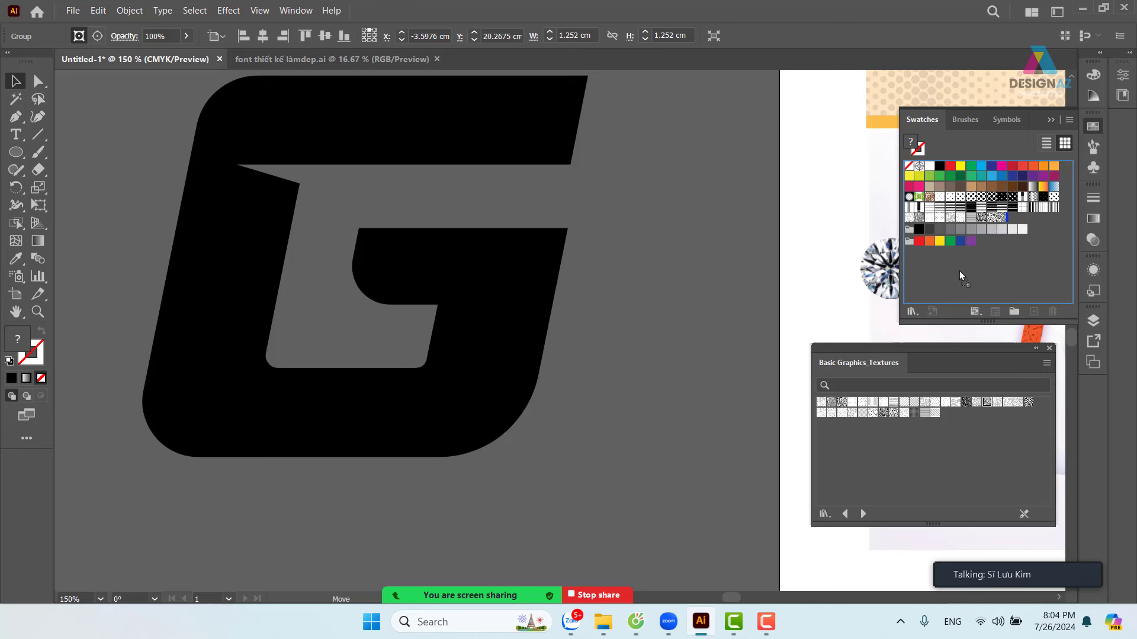
left_click_drag(959, 271, 960, 271)
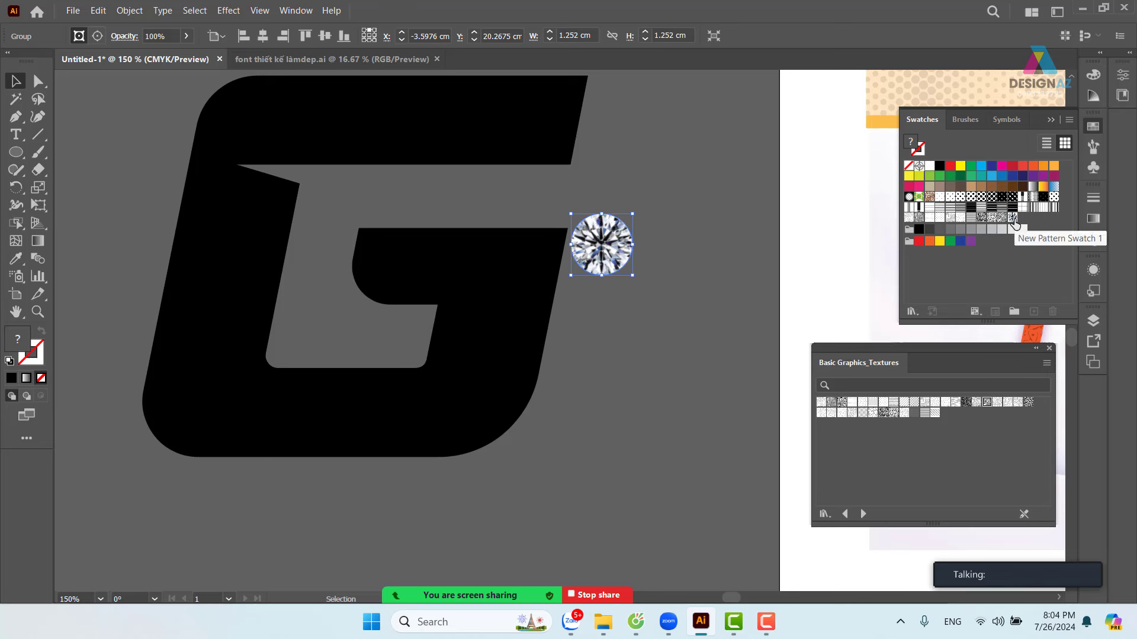
- Select the G and replace its red fill with the diamond pattern swatch
left_click(712, 321)
left_click(510, 379)
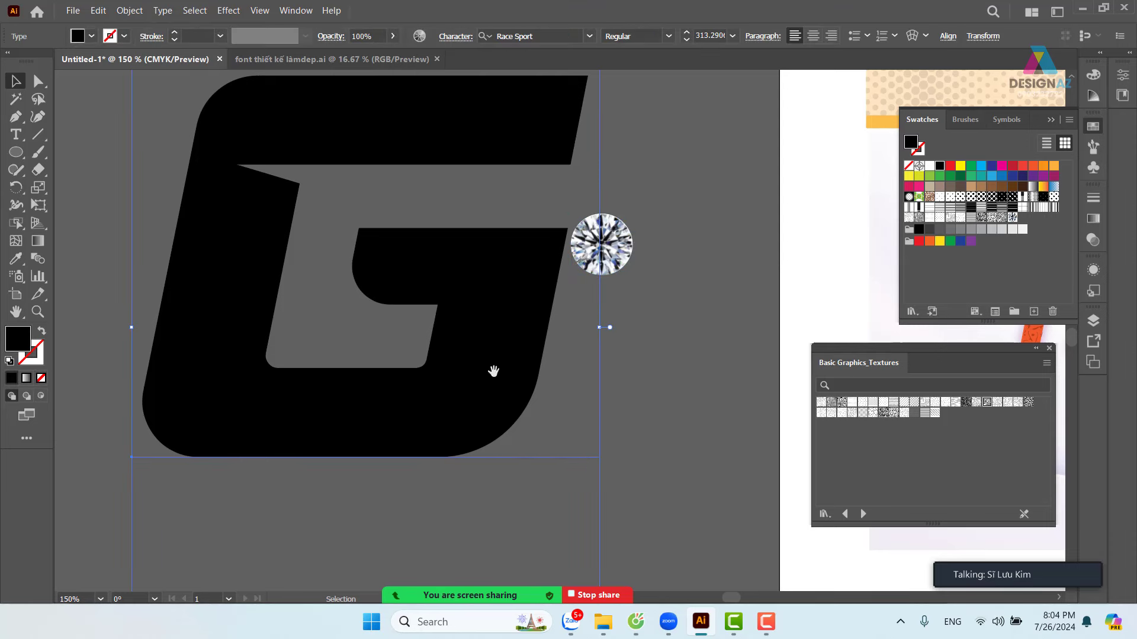
left_click_drag(492, 370, 480, 409)
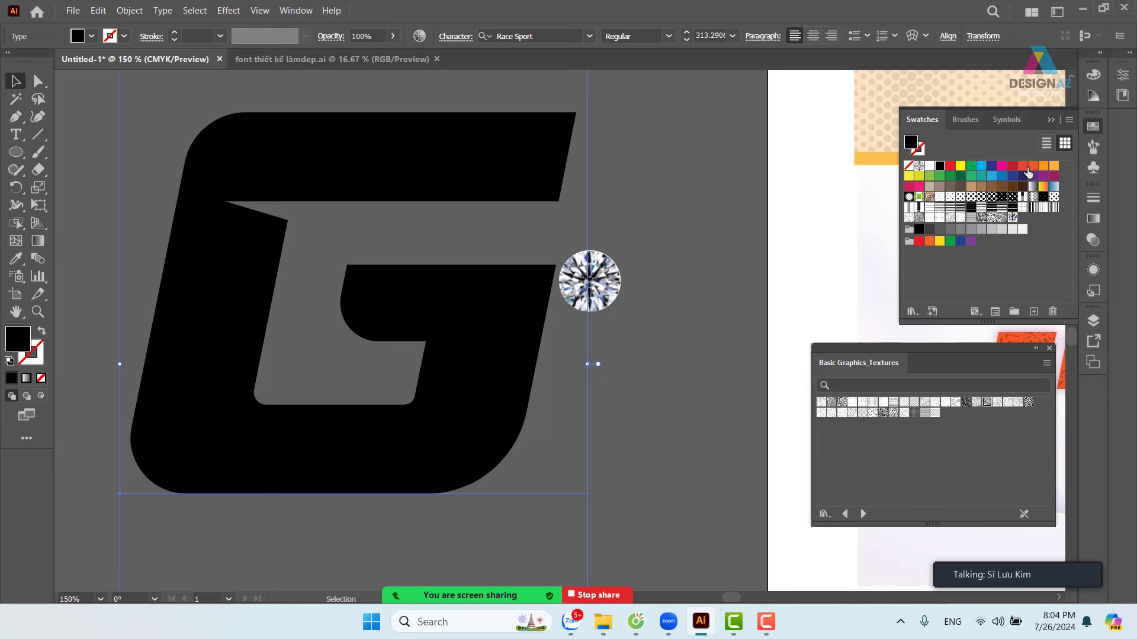
left_click(1023, 166)
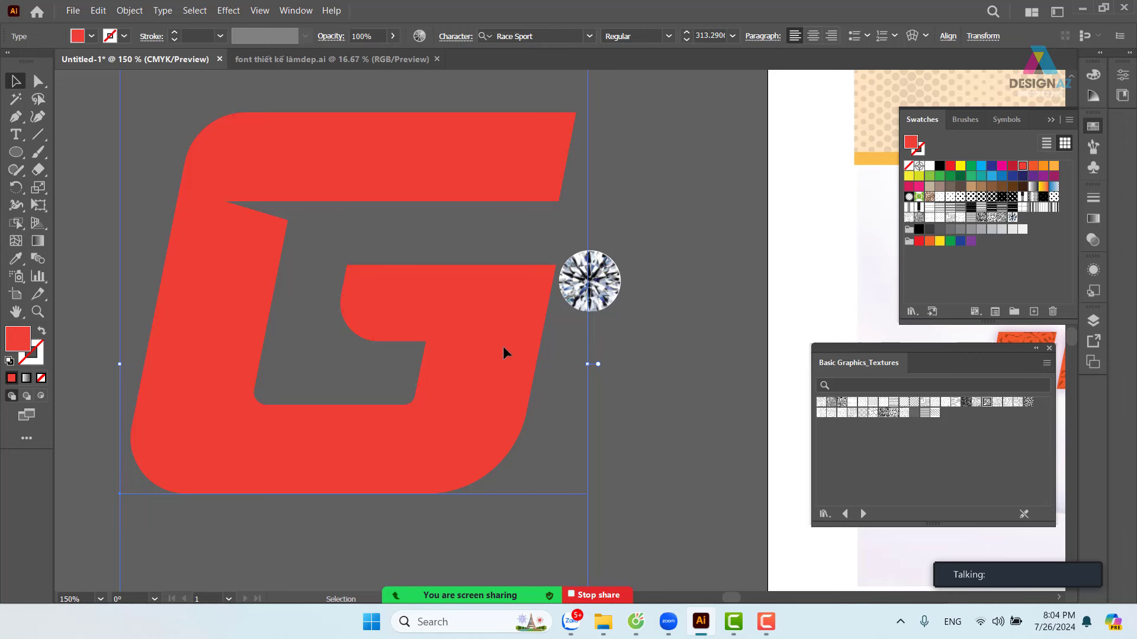
left_click(1012, 217)
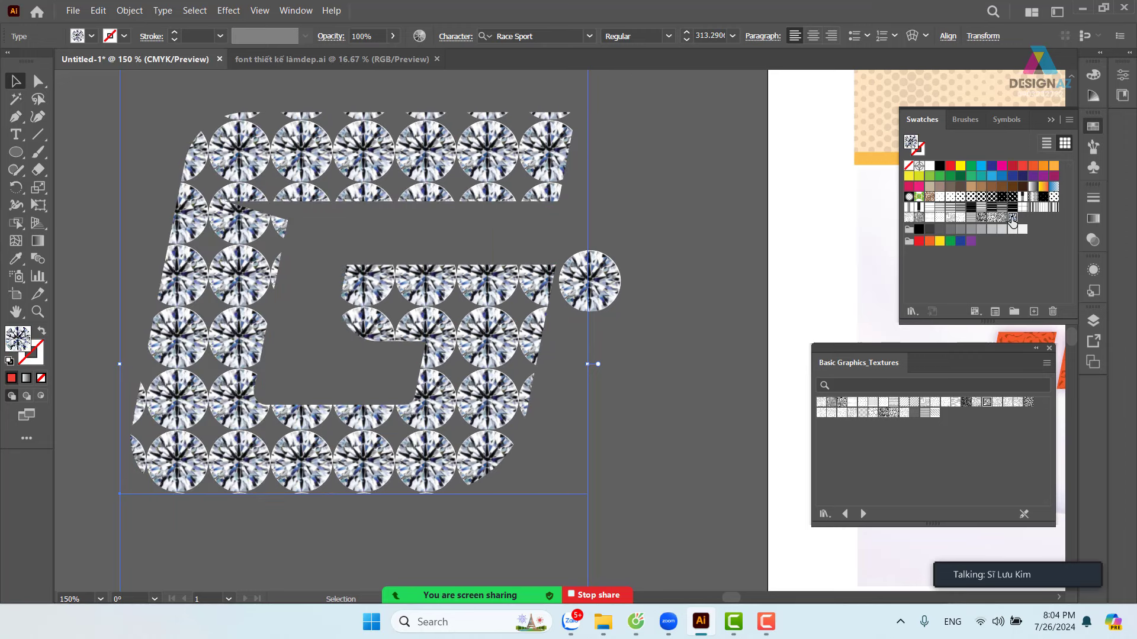
left_click(674, 386)
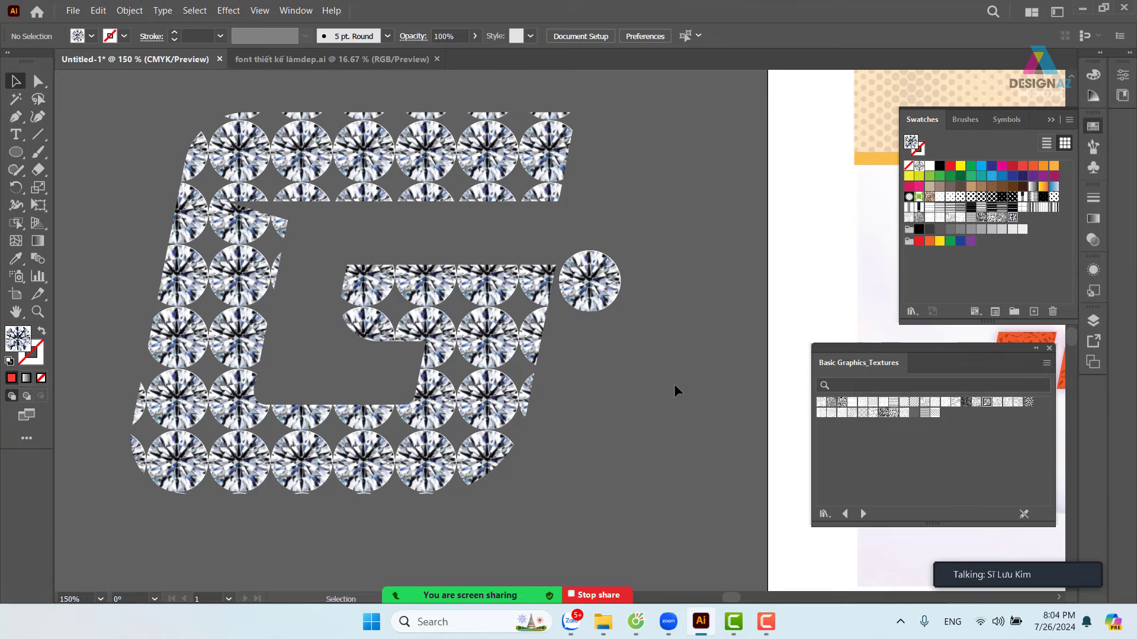
key("ctrl+minus")
key("ctrl+minus")
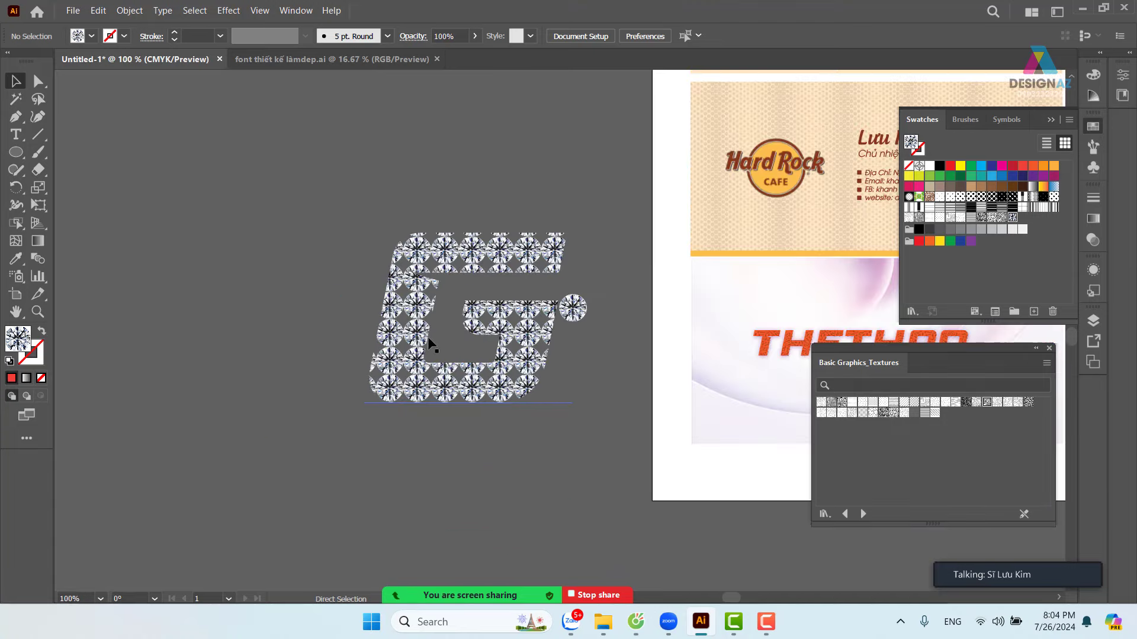
left_click_drag(477, 373, 294, 415)
double_click(295, 414)
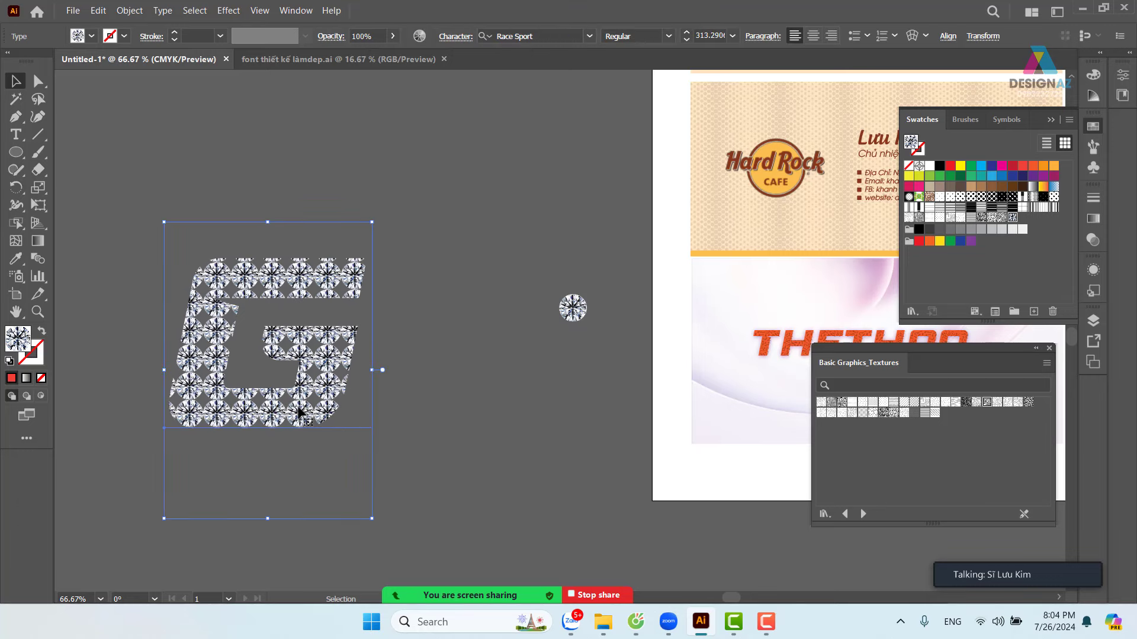
key("ctrl+a")
key("BackSpace")
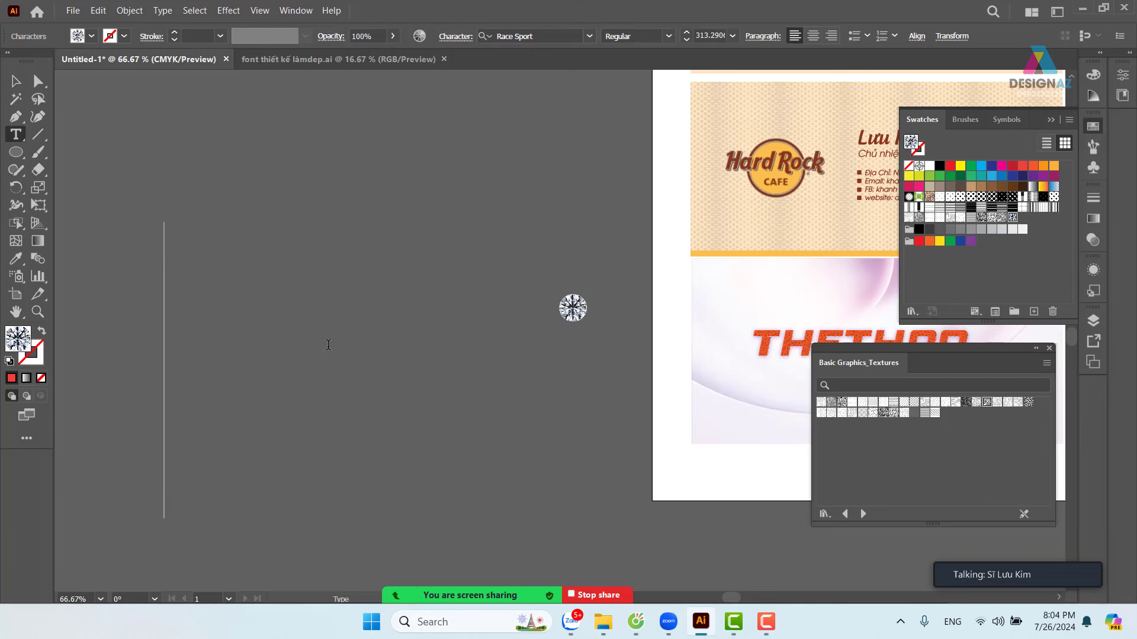
type("K")
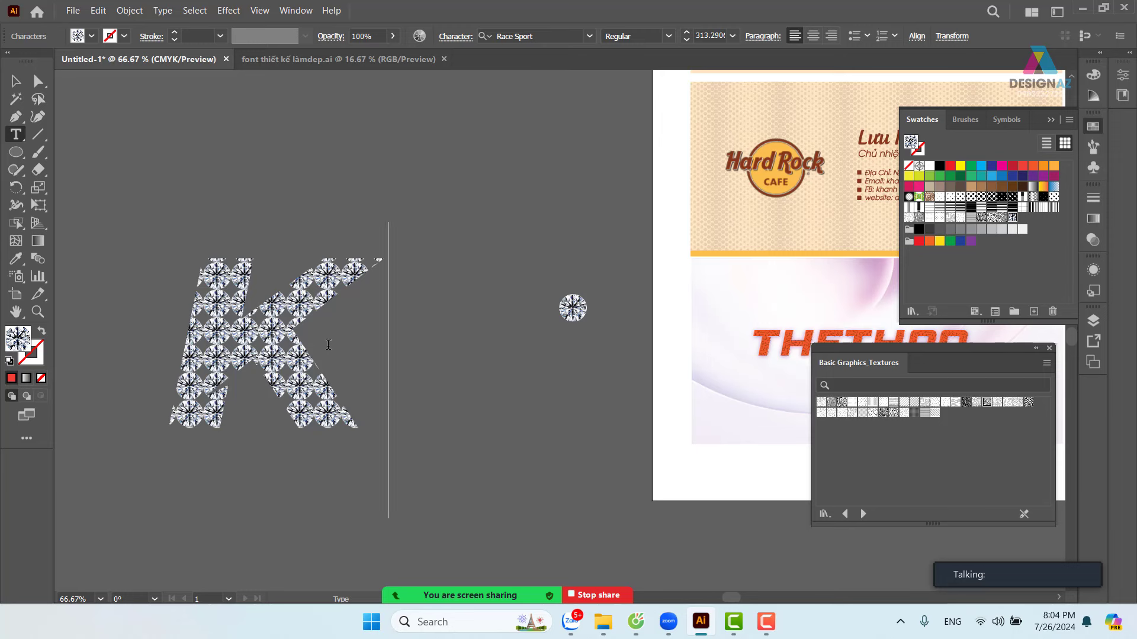
key("Escape")
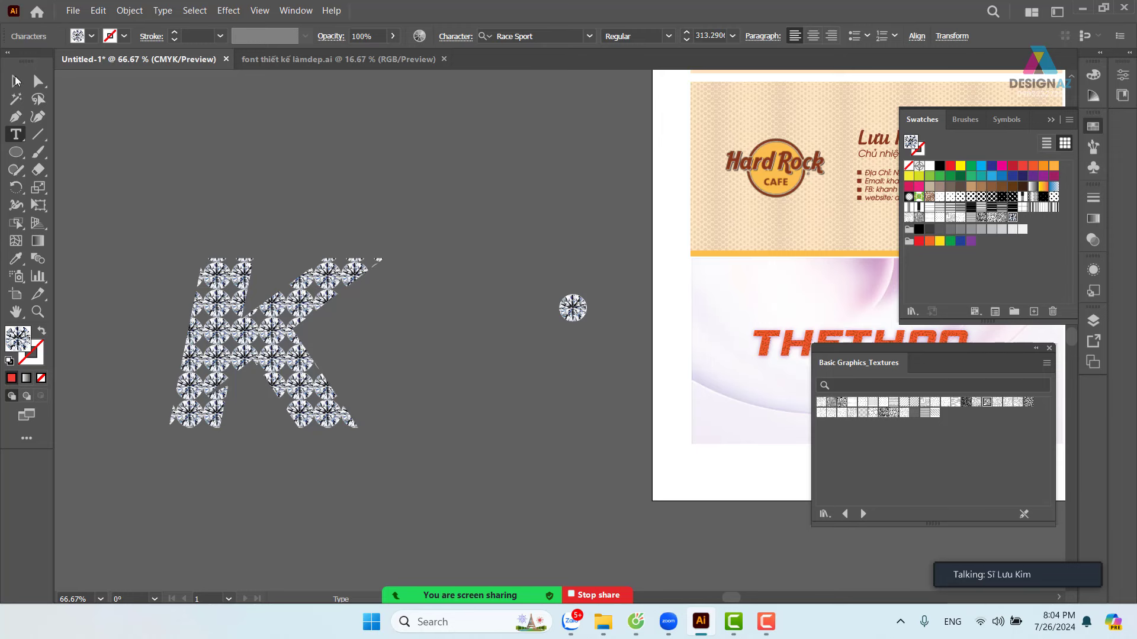
left_click(421, 244)
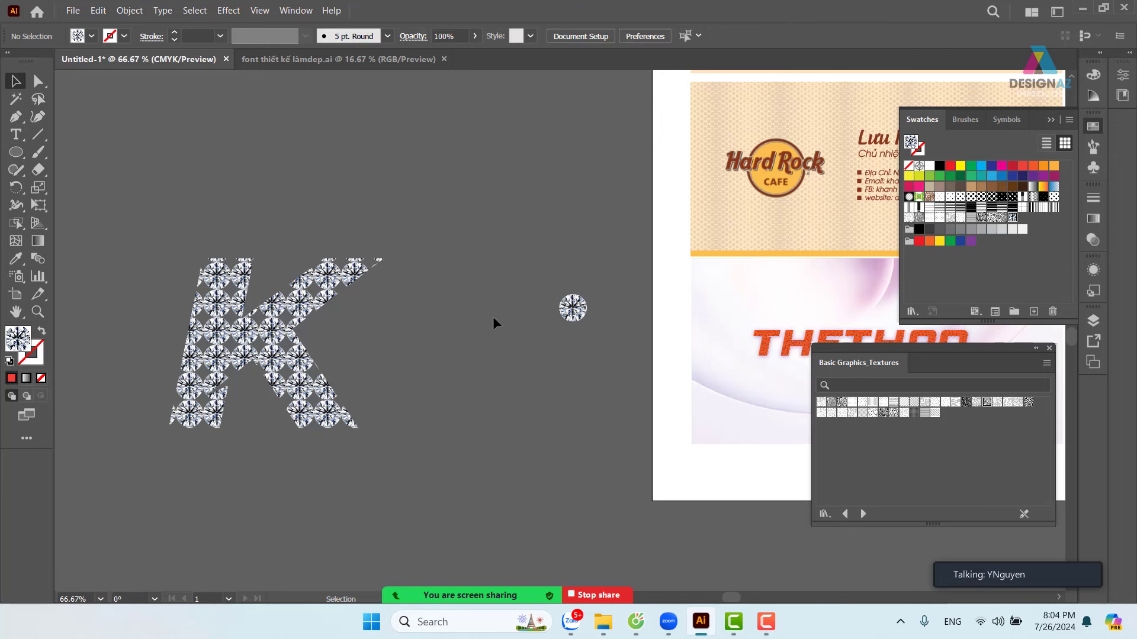
key("ctrl+z")
key("ctrl+z")
key("ctrl+z")
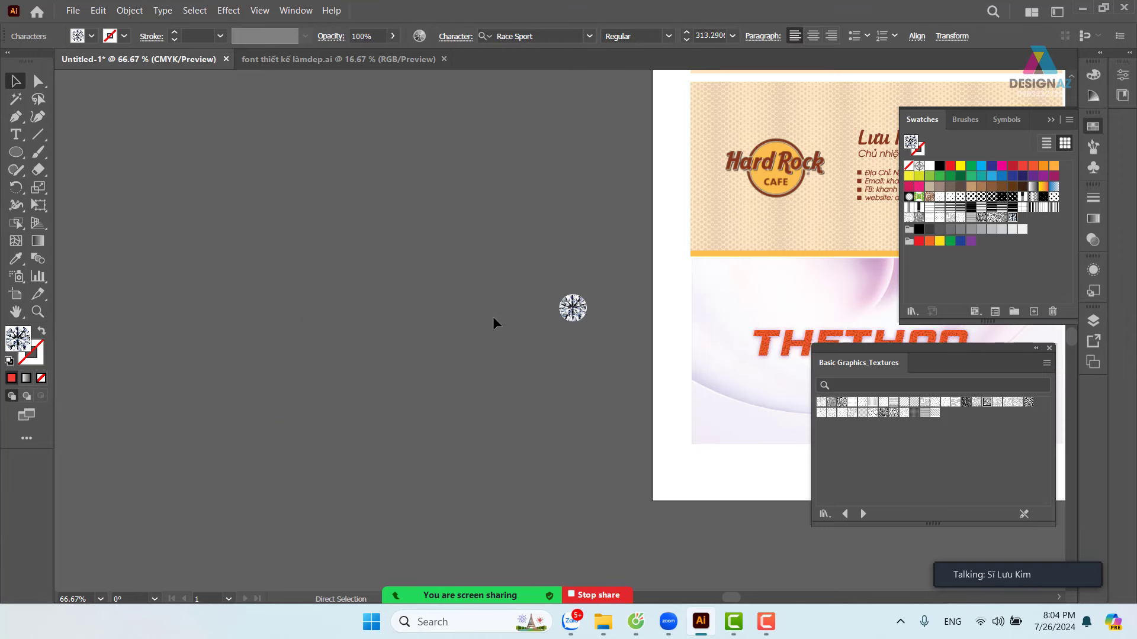
left_click(468, 319)
scroll(474, 323, "down", 2)
scroll(473, 323, "left", 3)
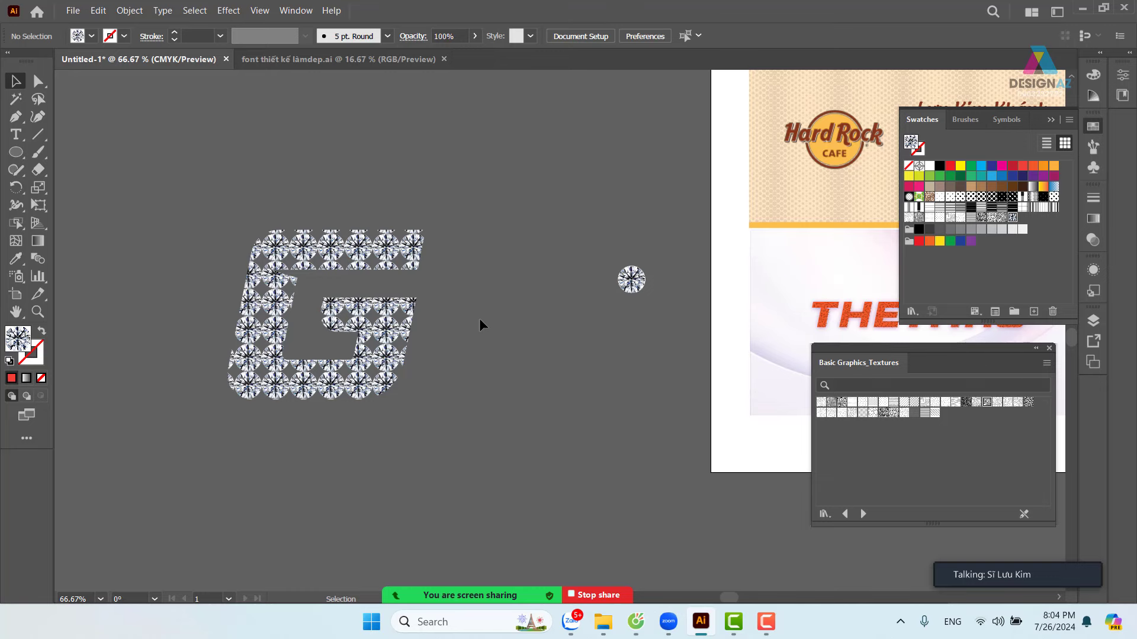
scroll(479, 318, "up", 1)
scroll(484, 318, "left", 3)
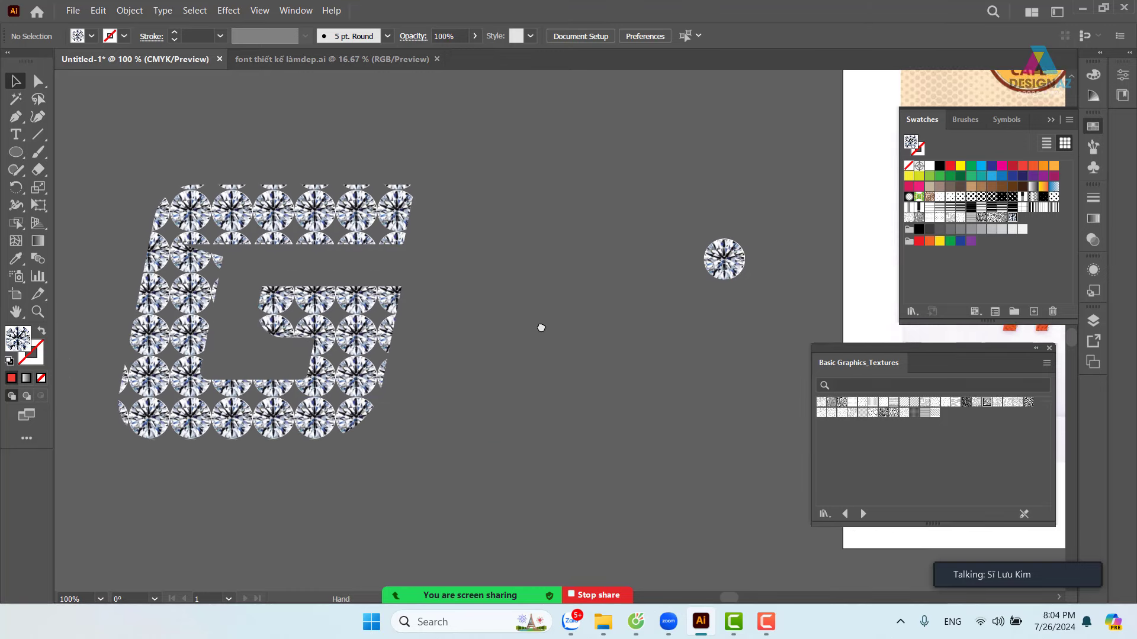
left_click(439, 322)
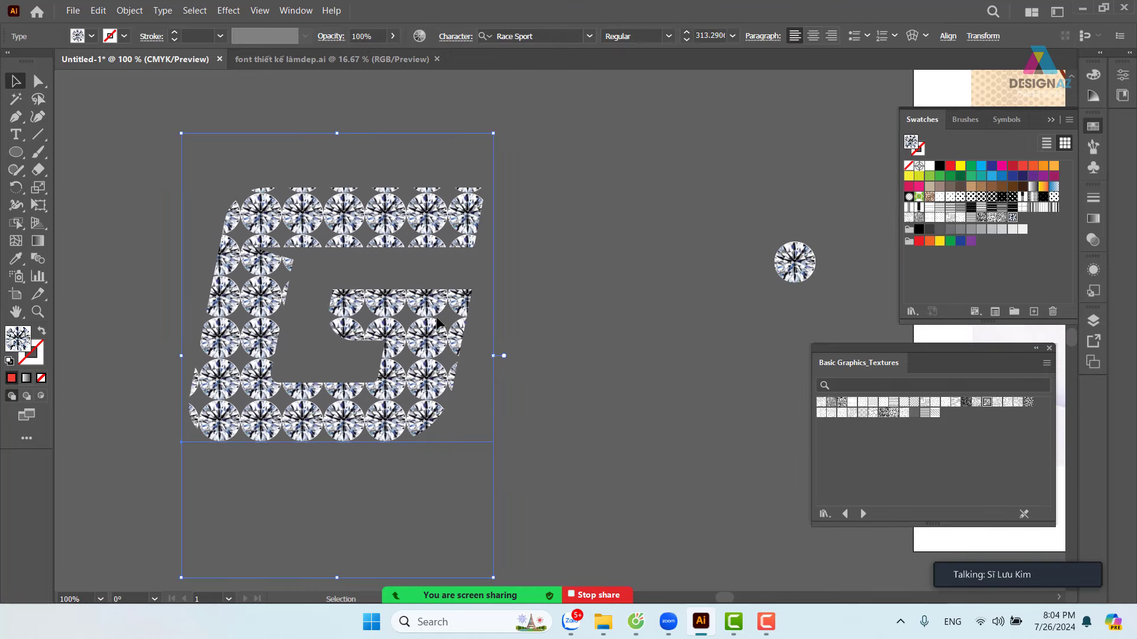
- Undo back to the red G, then give it a dark navy fill
key("ctrl")
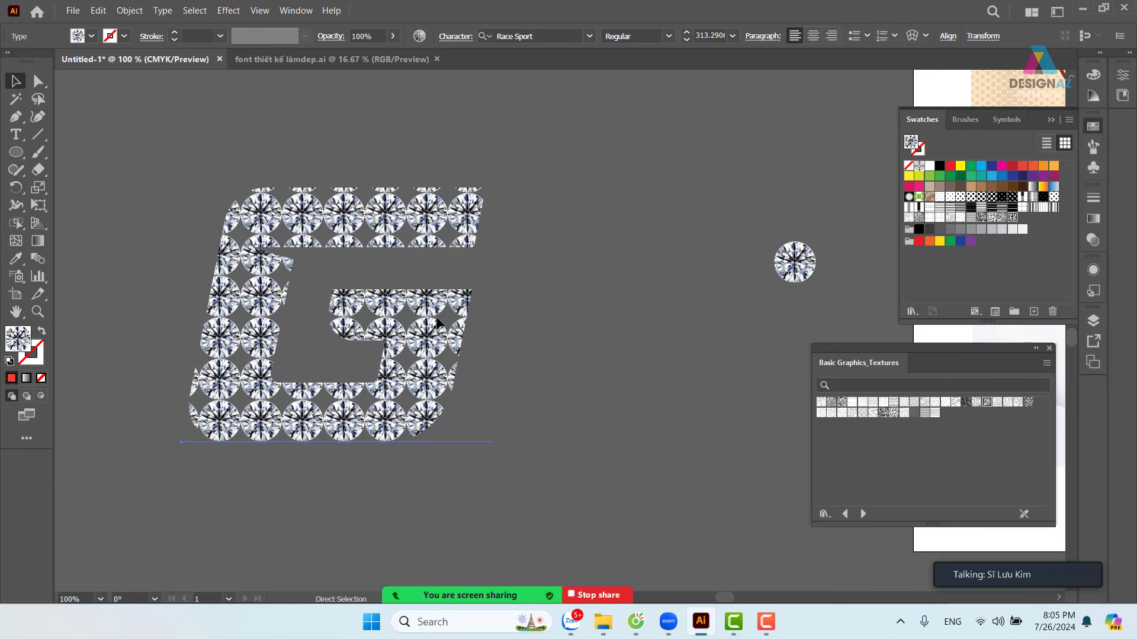
key("ctrl+z")
key("ctrl+z")
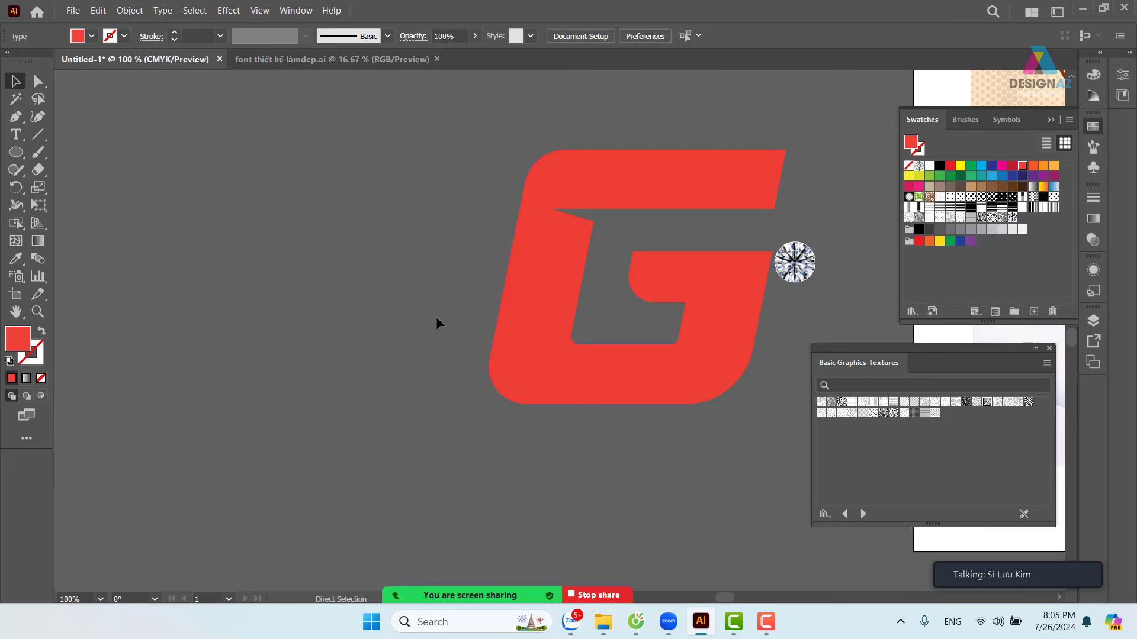
key("space")
left_click_drag(595, 354, 387, 356)
left_click(558, 312)
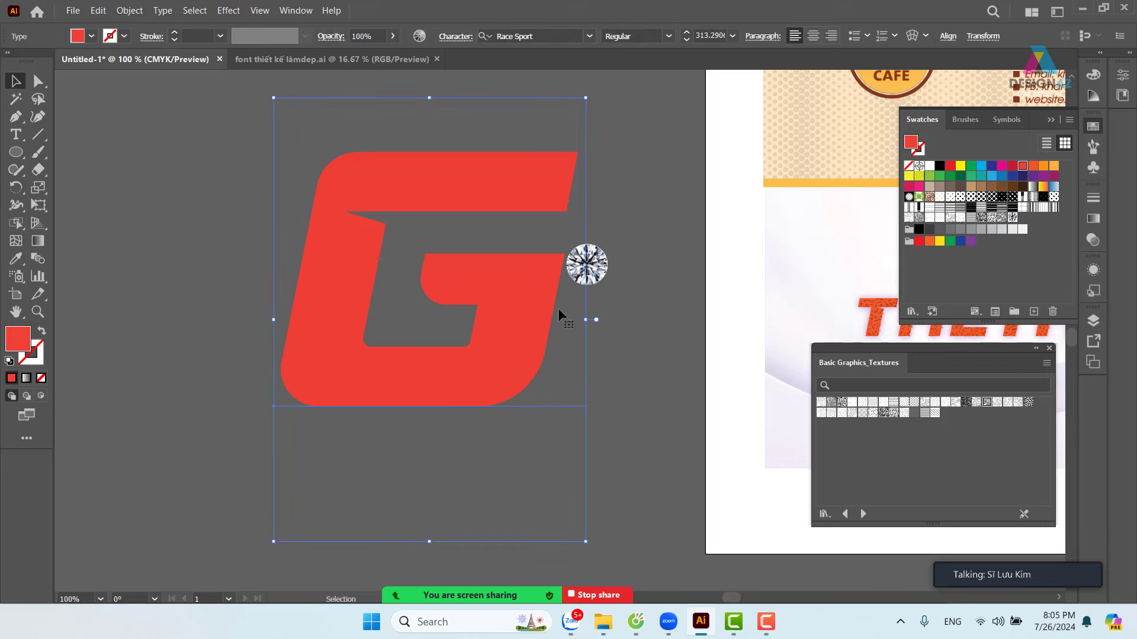
left_click(1022, 176)
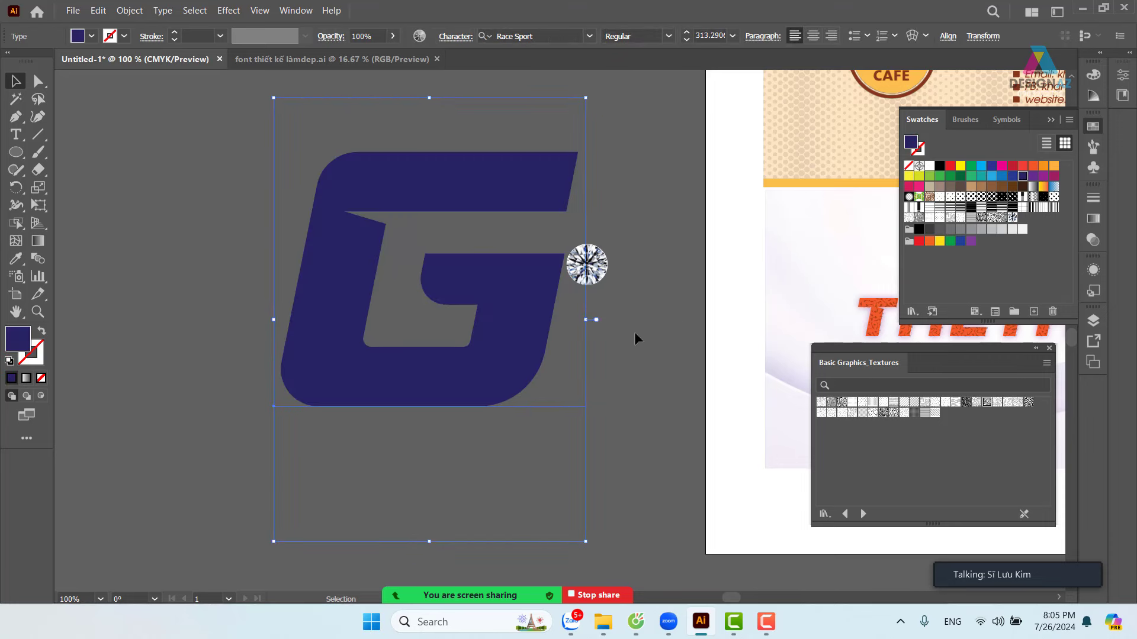
- Layer the diamond pattern swatch over the G's navy fill
key("space")
left_click_drag(559, 403, 496, 404)
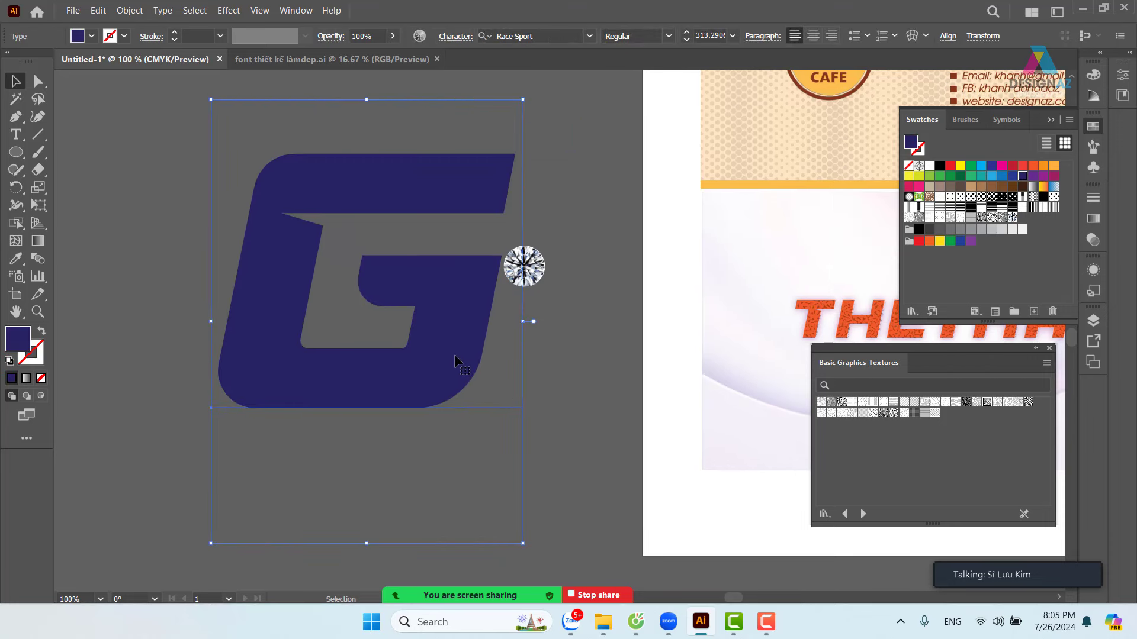
key("a")
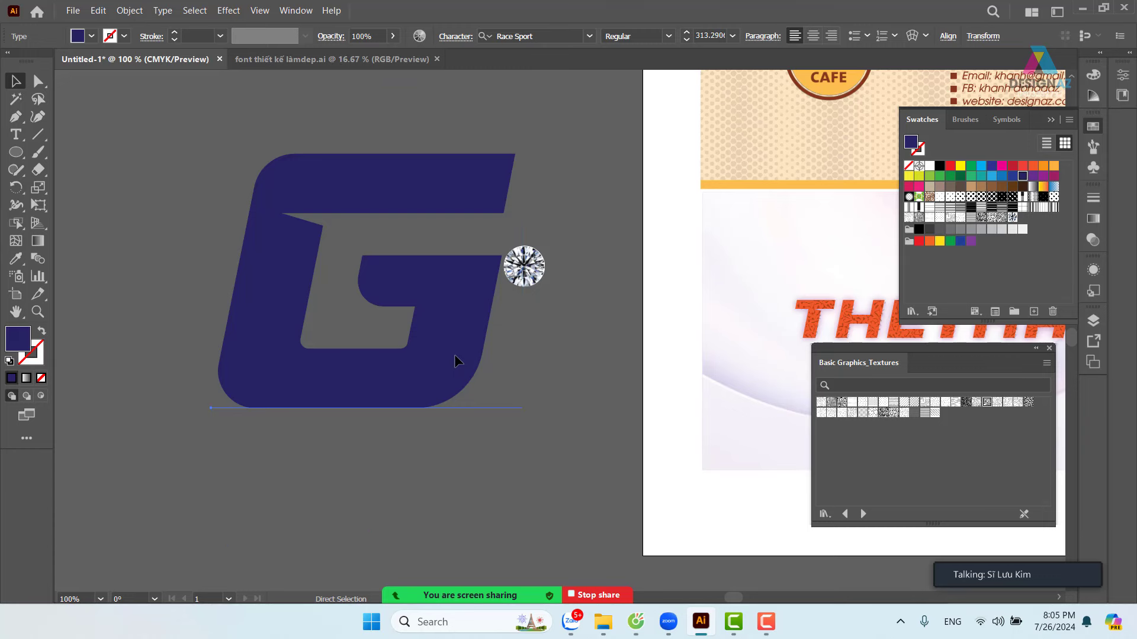
left_click_drag(453, 354, 339, 393)
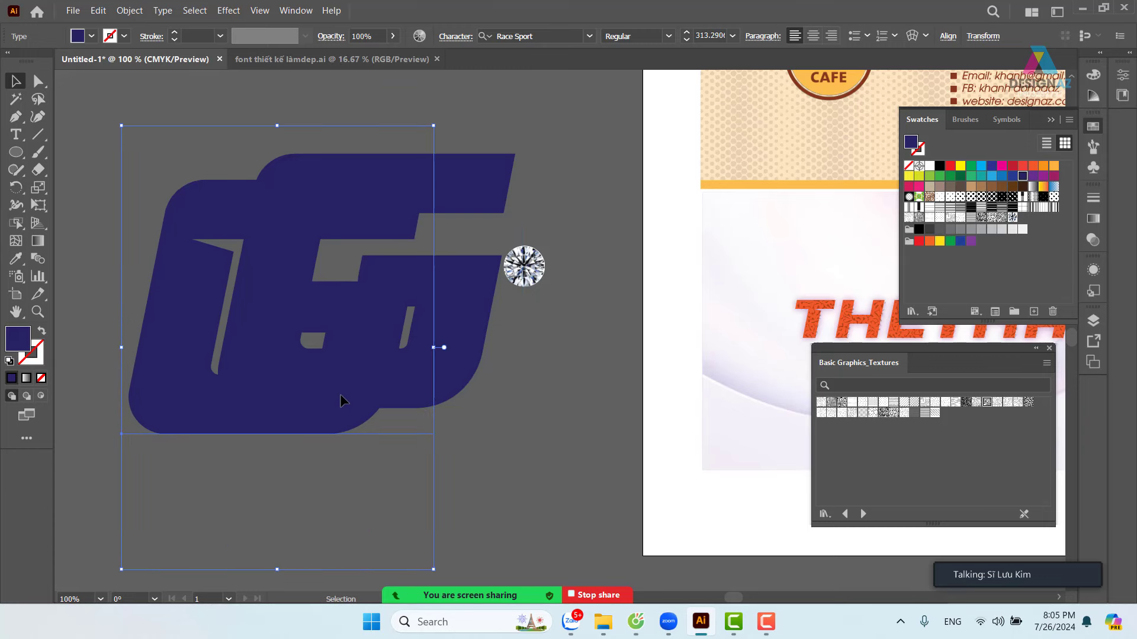
key("ctrl+z")
key("v")
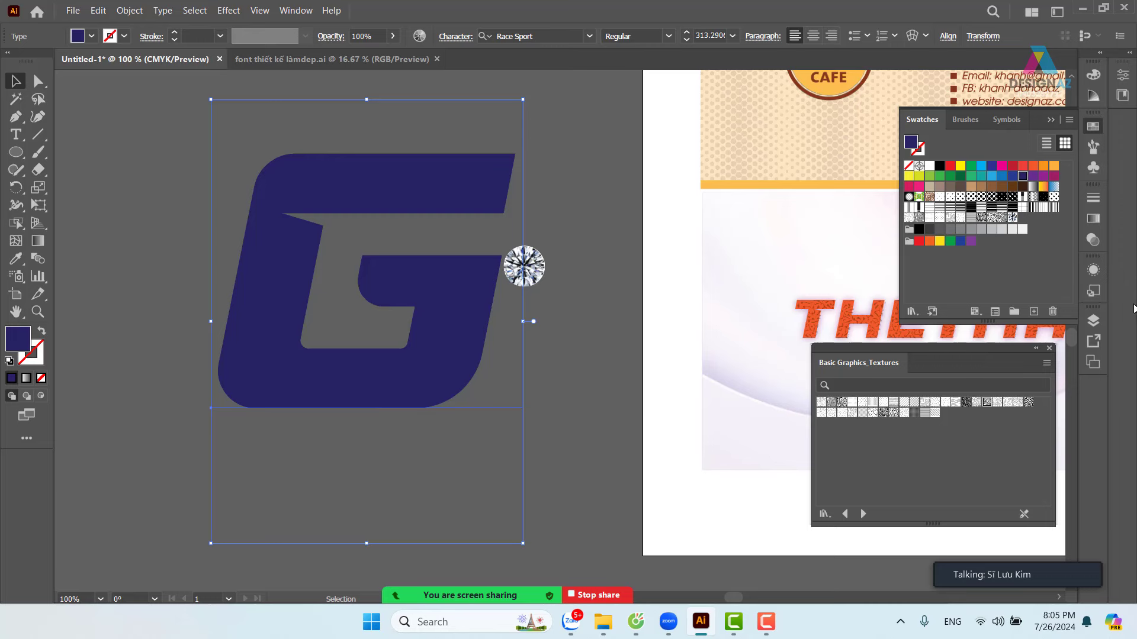
left_click(1012, 217)
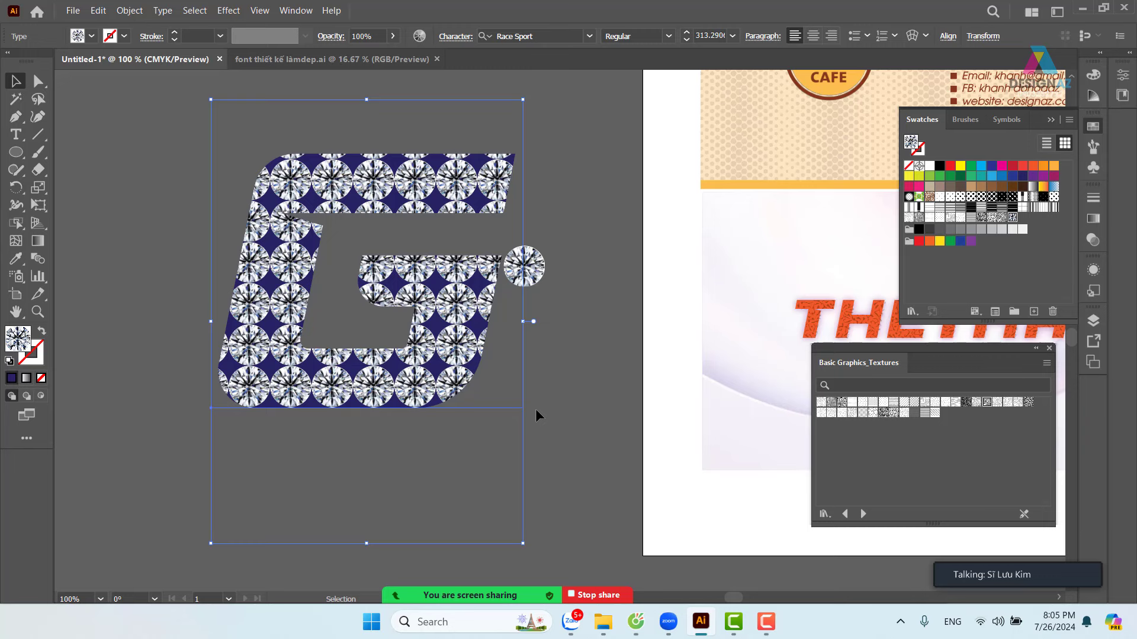
- Reselect the patterned G and open the Scale dialog with a uniform 50% scale
left_click(577, 411)
left_click(440, 374)
key("s")
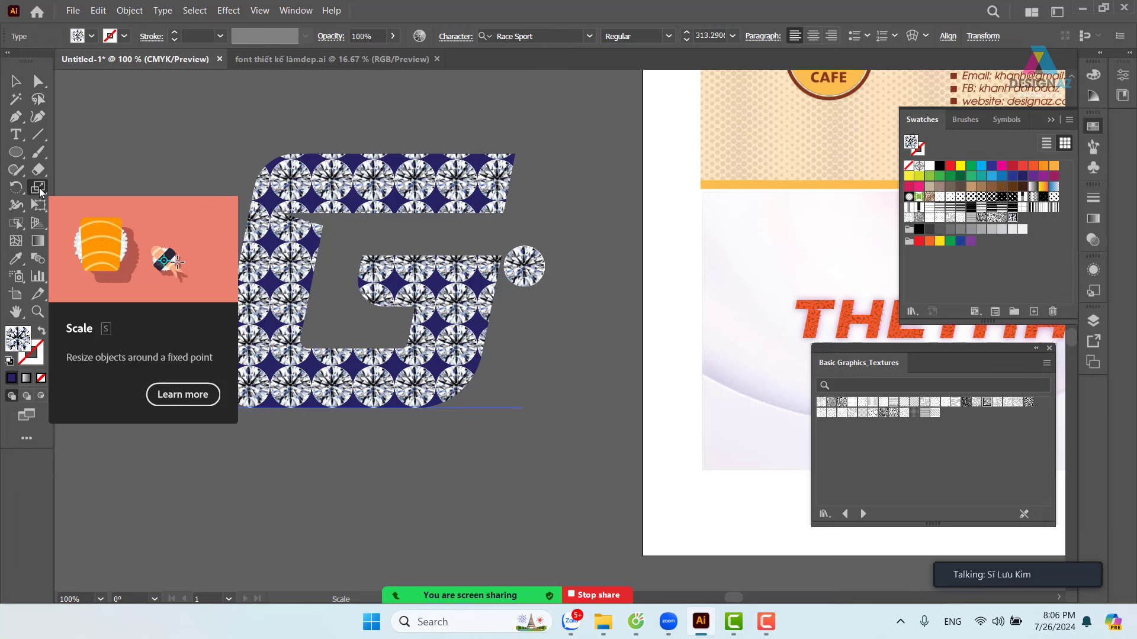
double_click(39, 188)
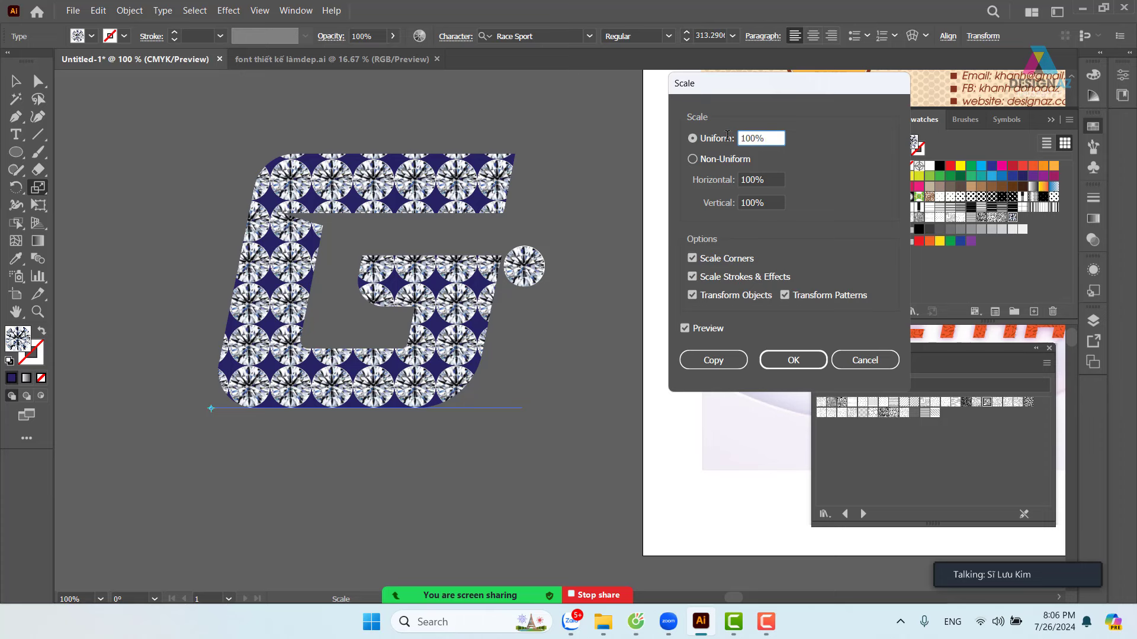
type("50")
left_click(776, 179)
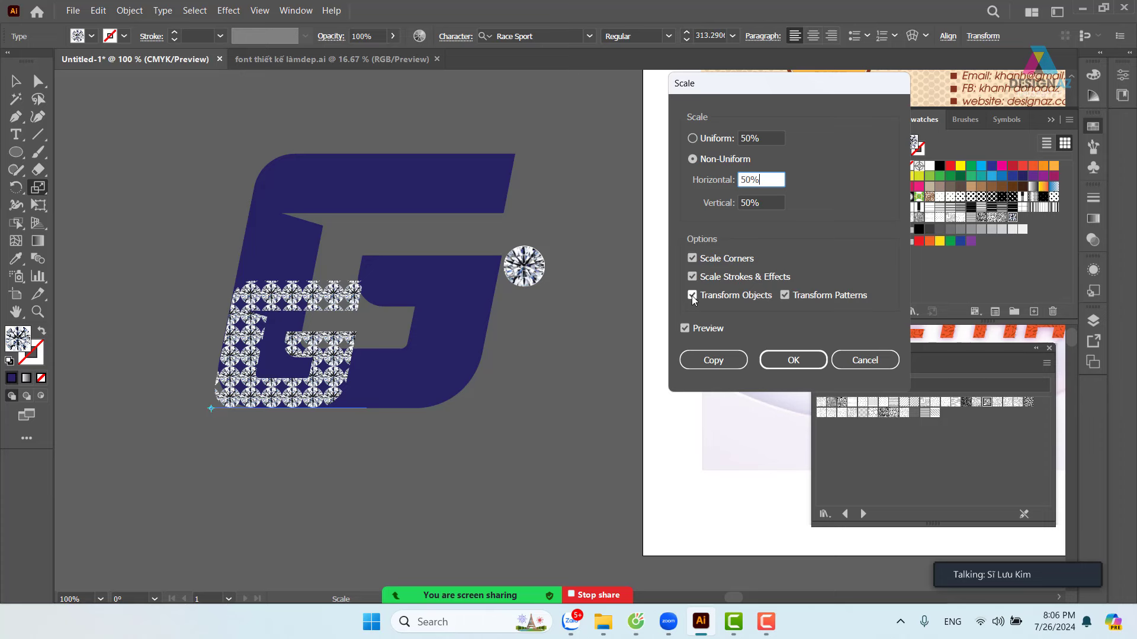
- Scale only the G's diamond pattern uniformly to 61%, leaving the letter's size unchanged
left_click(692, 296)
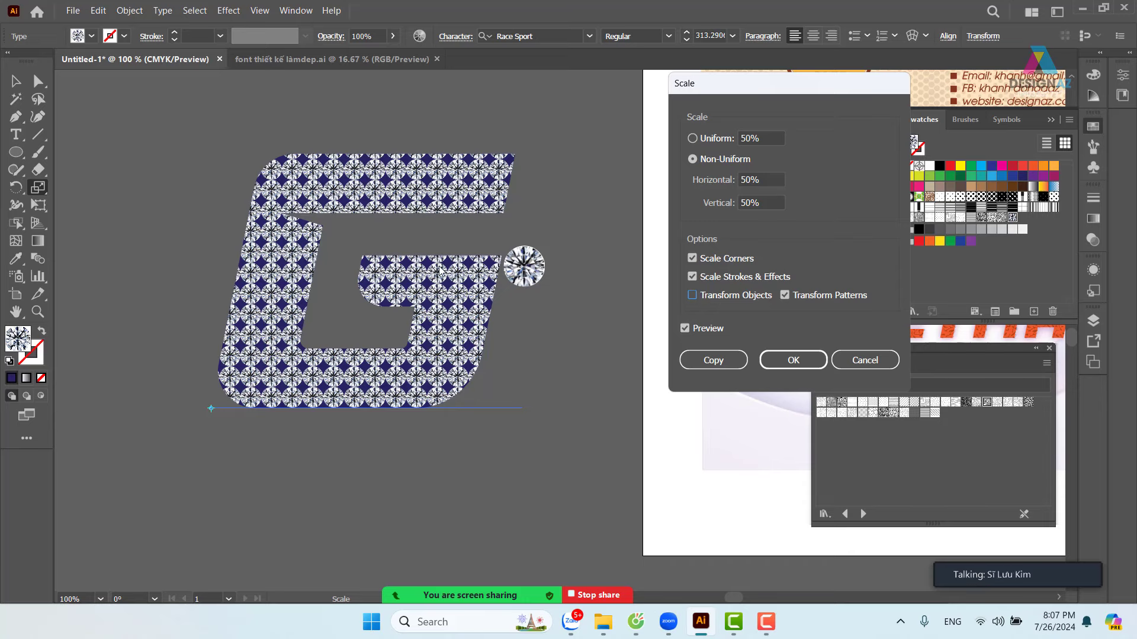
left_click(769, 138)
key("Up")
key("Up")
key("Up")
key("Up")
key("Up")
key("Up")
key("Up")
key("Up")
key("Up")
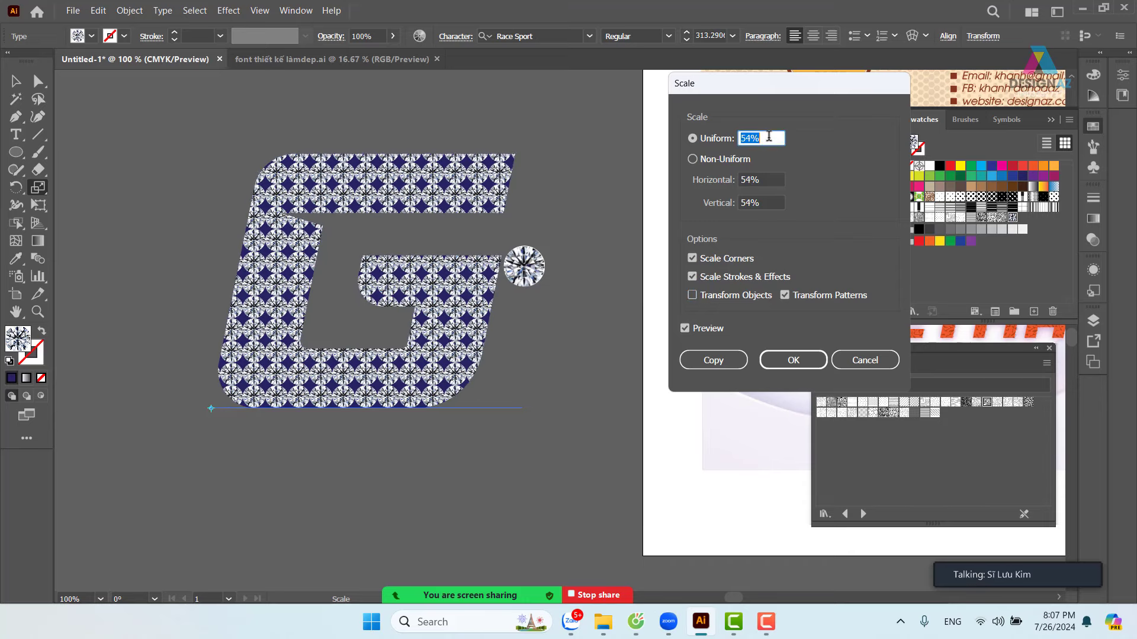
key("Up")
key("Up")
key("Up")
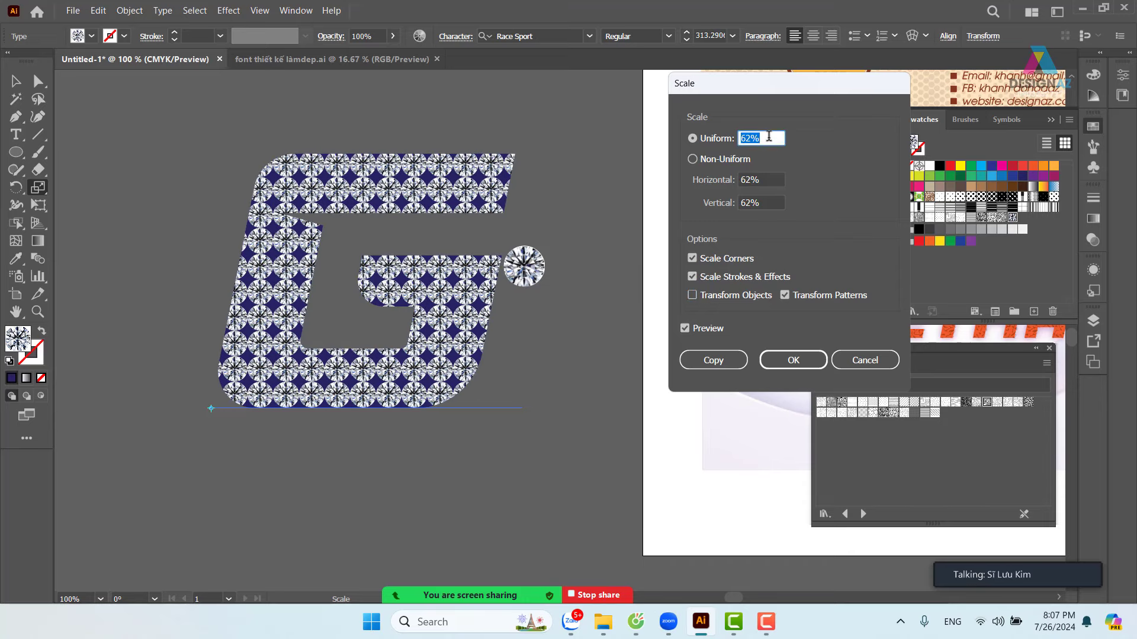
key("Down")
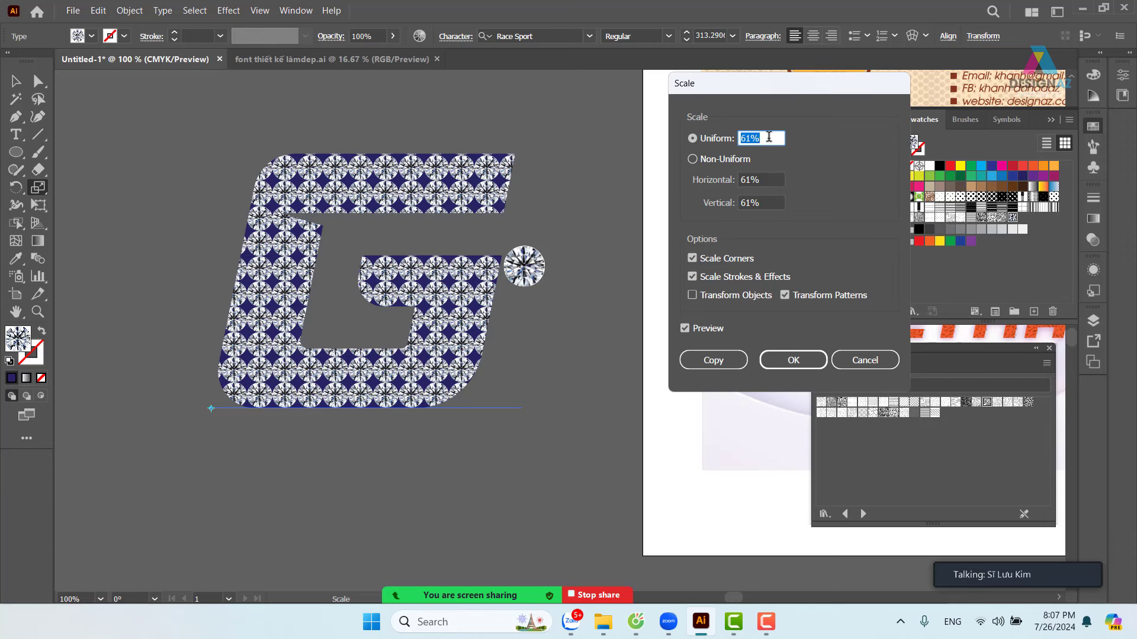
left_click(792, 360)
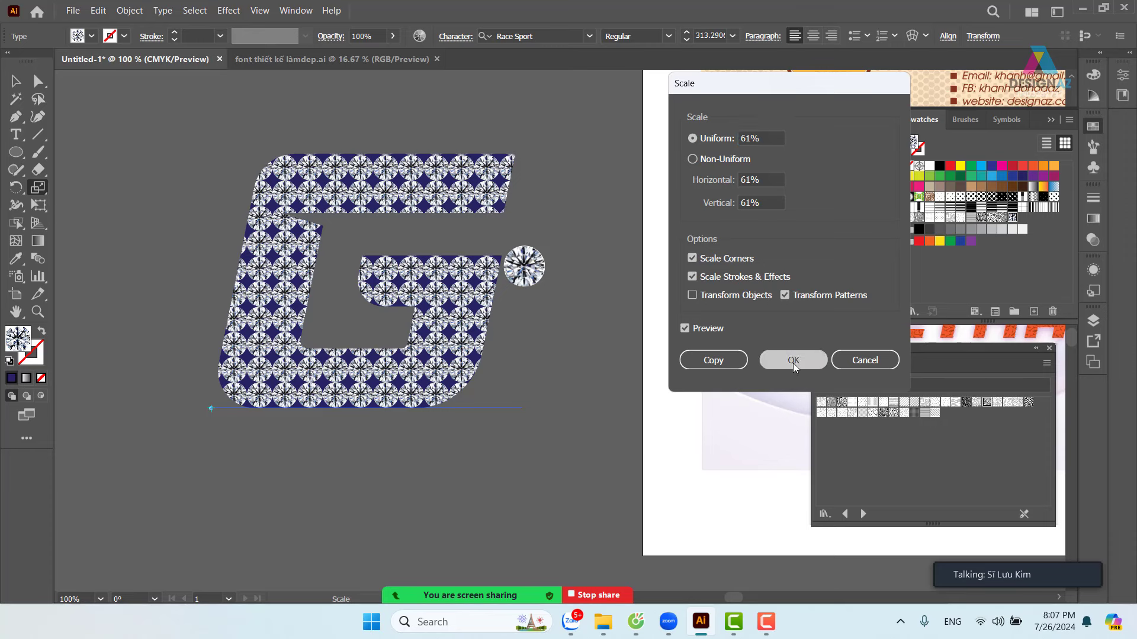
left_click(16, 81)
- Reselect the 61%-patterned G and switch to the Rotate tool (R)
left_click(198, 137)
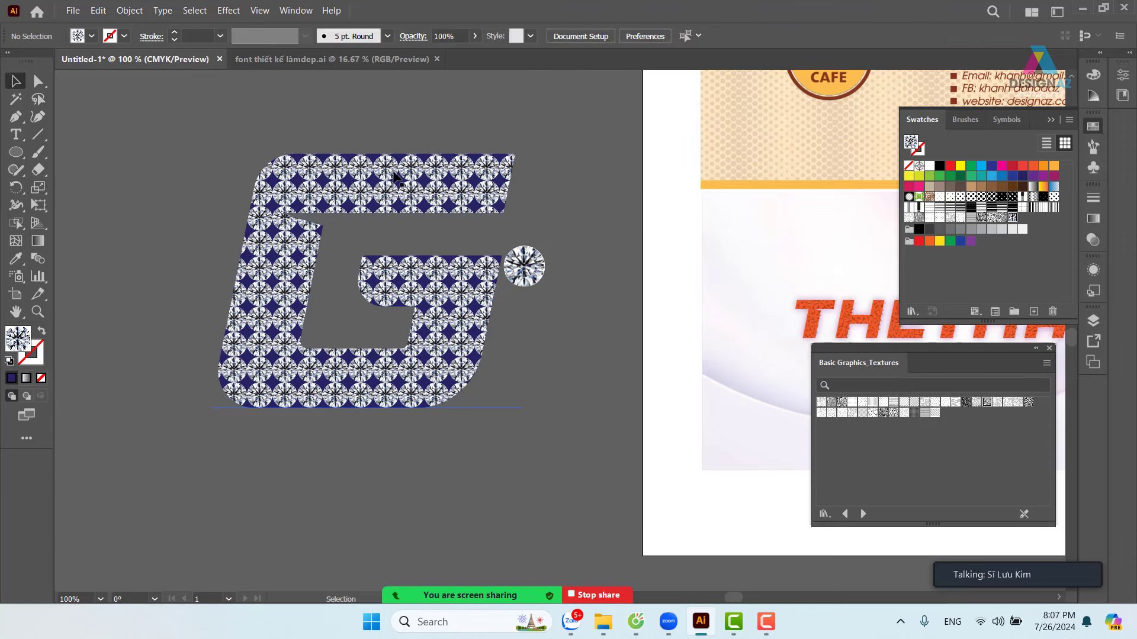
left_click(401, 177)
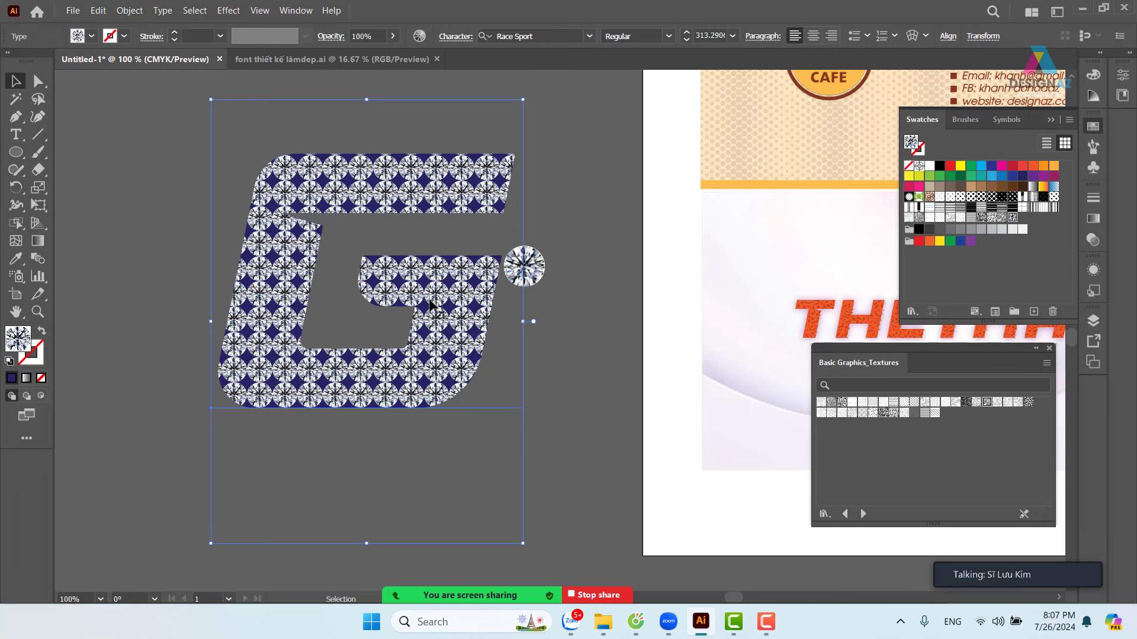
left_click(556, 361)
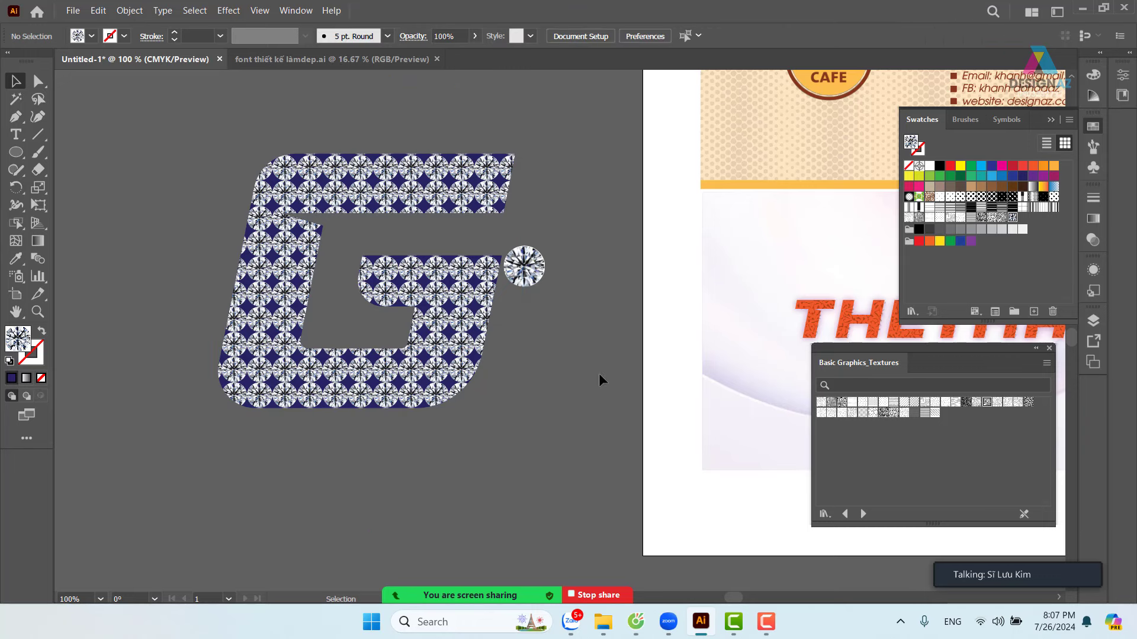
left_click(451, 356)
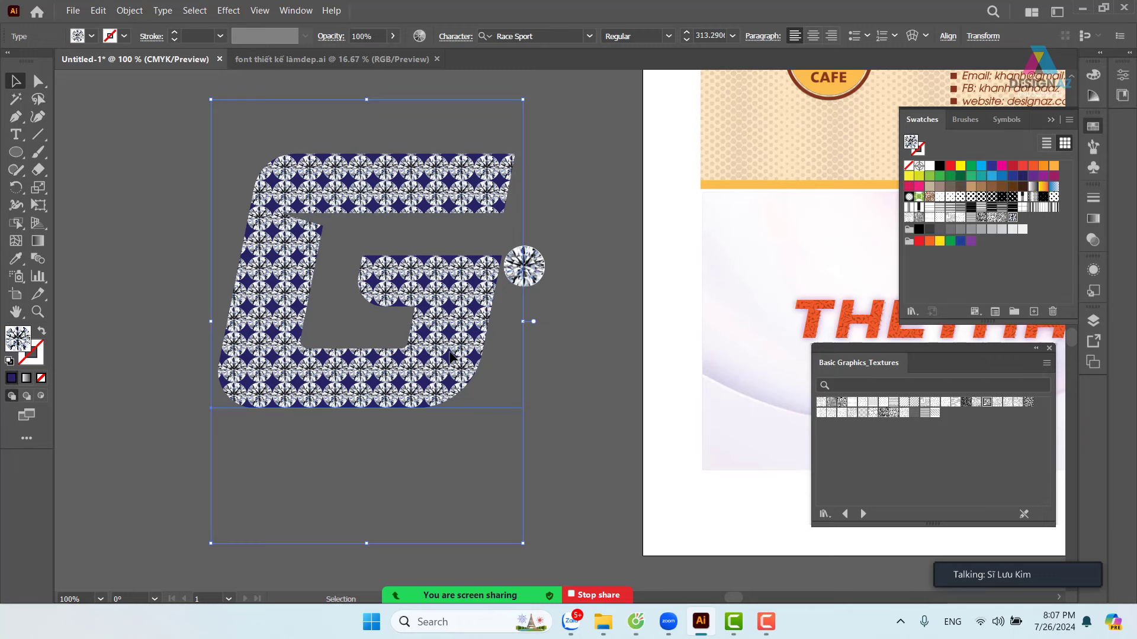
key("r")
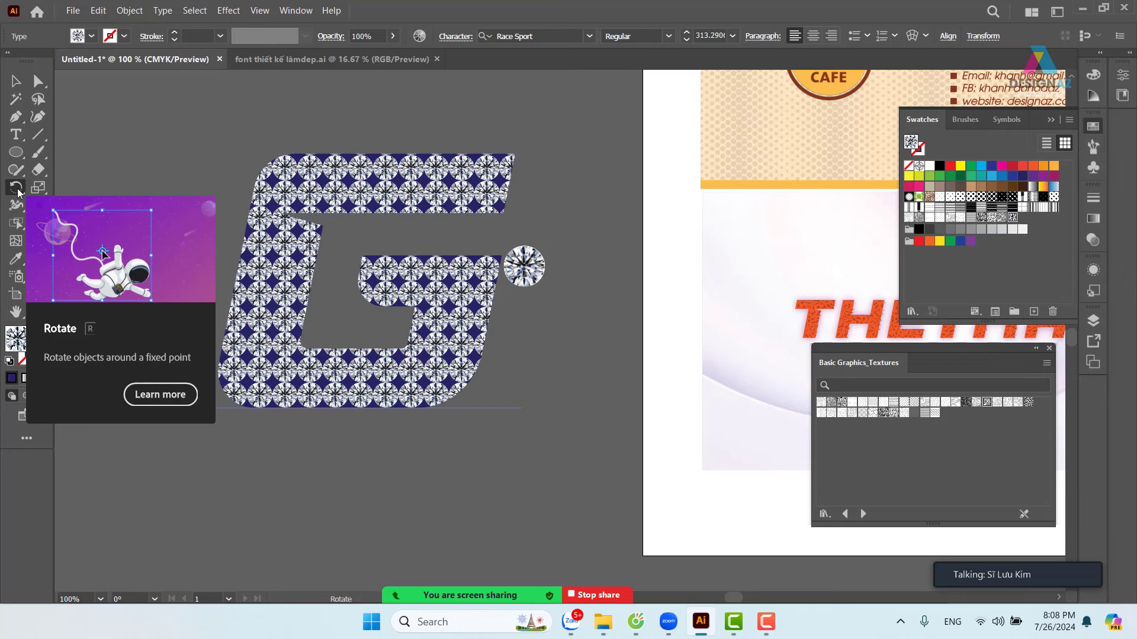
- Rotate only the diamond pattern by -11° in Rotate options, keeping the G itself unrotated
double_click(16, 189)
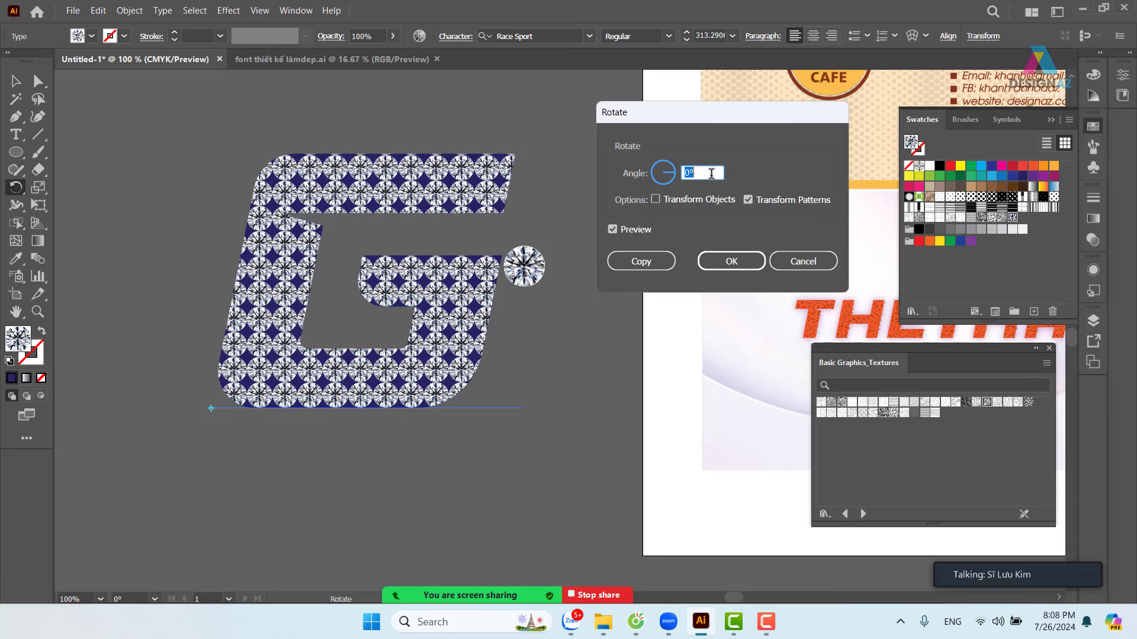
left_click(711, 173)
key("Down")
key("Down")
key("Down")
key("Down")
key("Down")
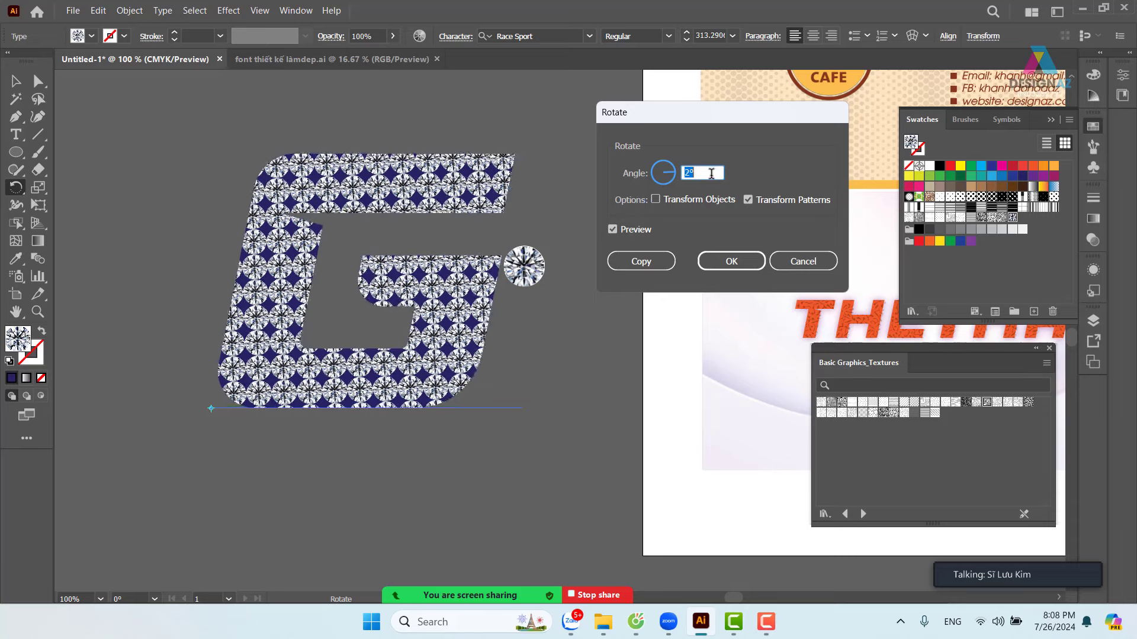
key("Down")
key("Down")
key("Down")
key("Down")
key("Down")
key("Down")
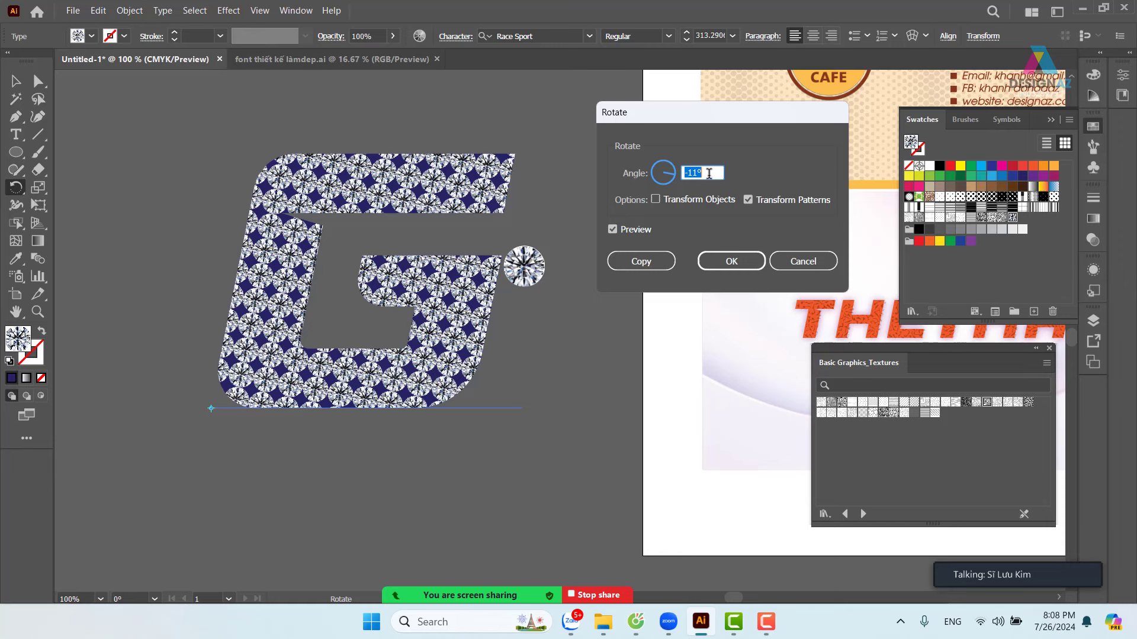
key("Up")
key("Up")
key("Up")
key("Up")
key("Up")
key("Up")
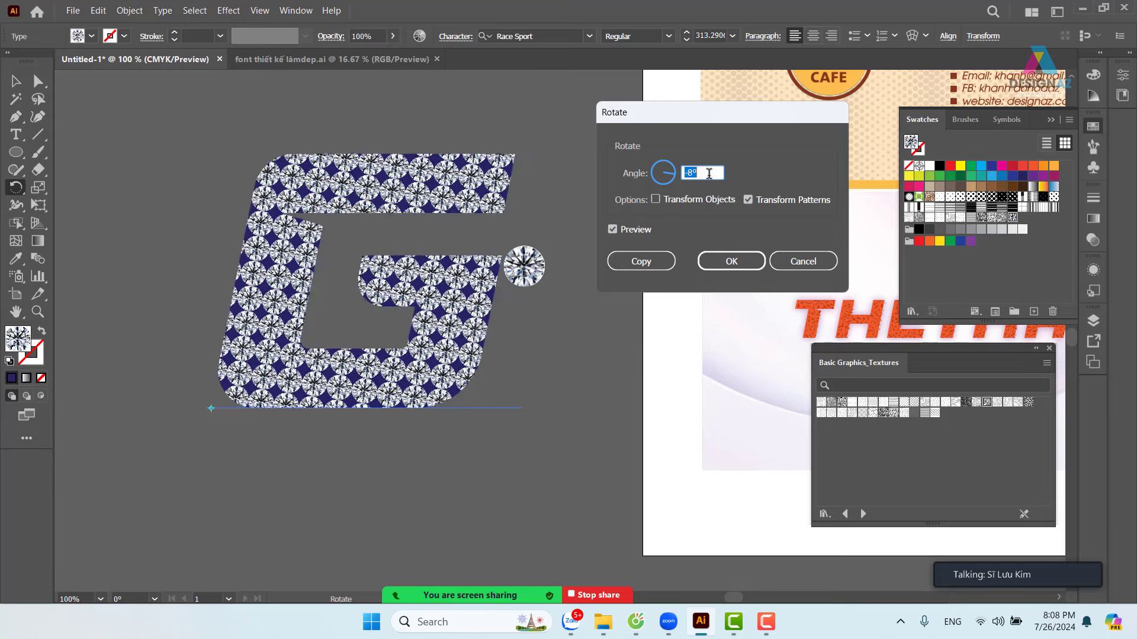
key("Up")
key("Up")
key("Up")
key("Up")
key("Up")
key("Up")
key("Up")
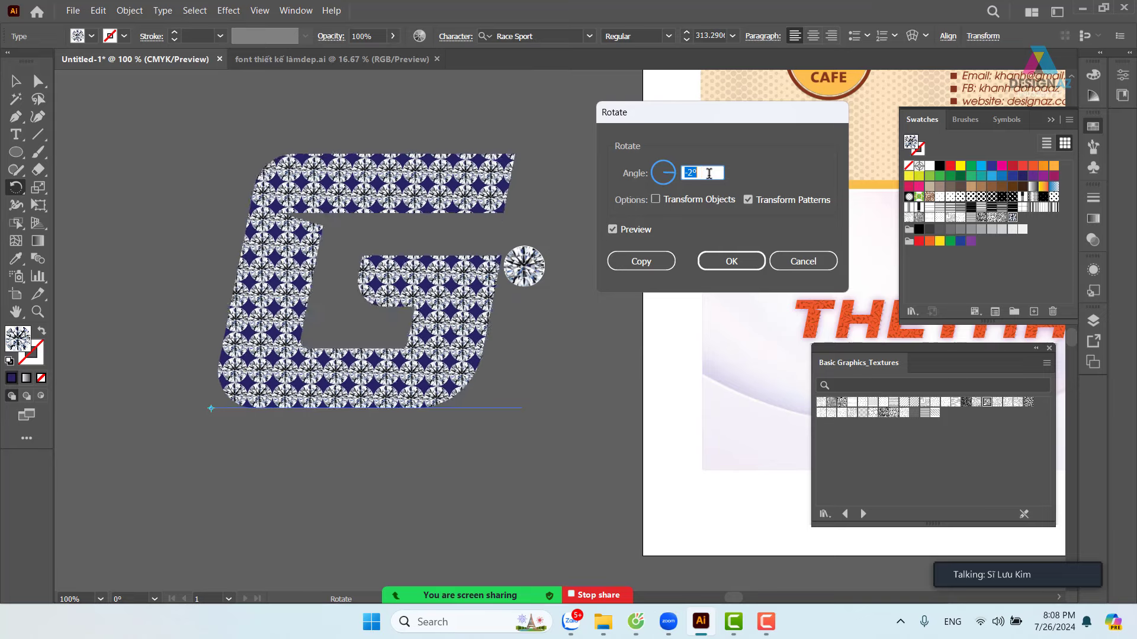
key("Up")
key("Up")
key("Up")
key("Up")
key("Up")
key("Up")
key("Up")
key("Up")
key("Up")
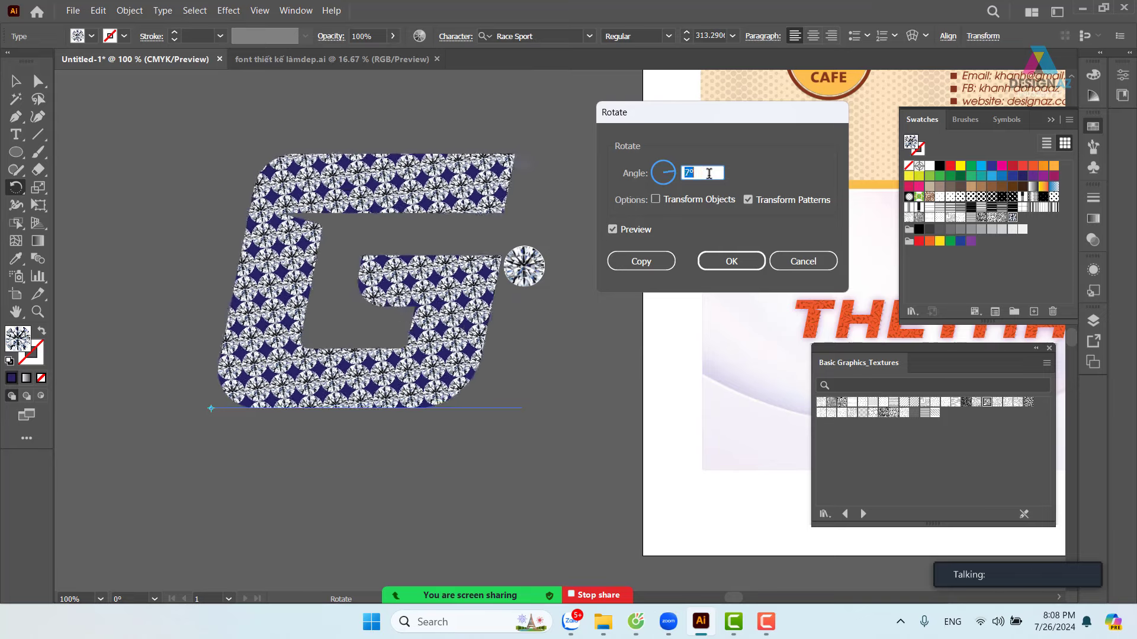
key("Down")
key("Down")
key("Down")
key("Down")
key("Down")
key("Down")
key("Down")
key("Down")
key("Down")
key("Down")
key("Down")
key("Down")
key("Down")
key("Down")
key("Down")
key("Down")
key("Down")
key("Down")
key("Down")
key("Down")
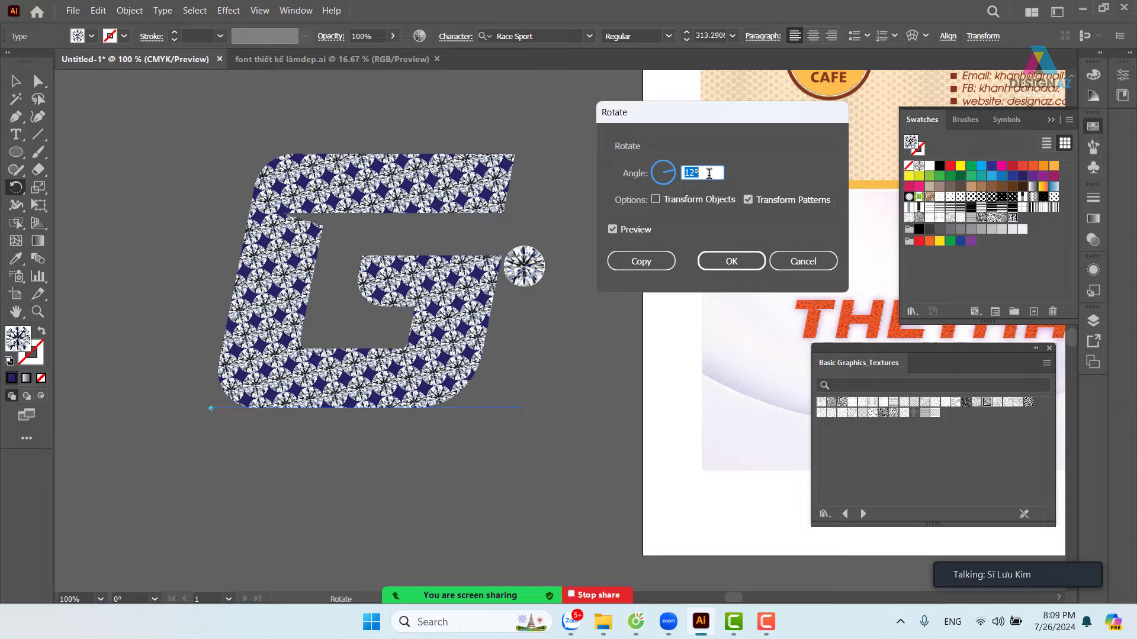
key("Down")
key("Down")
key("Down")
key("Down")
key("Down")
key("Down")
key("Down")
key("Down")
key("Down")
key("Down")
key("Down")
key("Down")
key("Down")
key("Down")
key("Down")
key("Down")
key("Down")
key("Down")
key("Down")
key("Down")
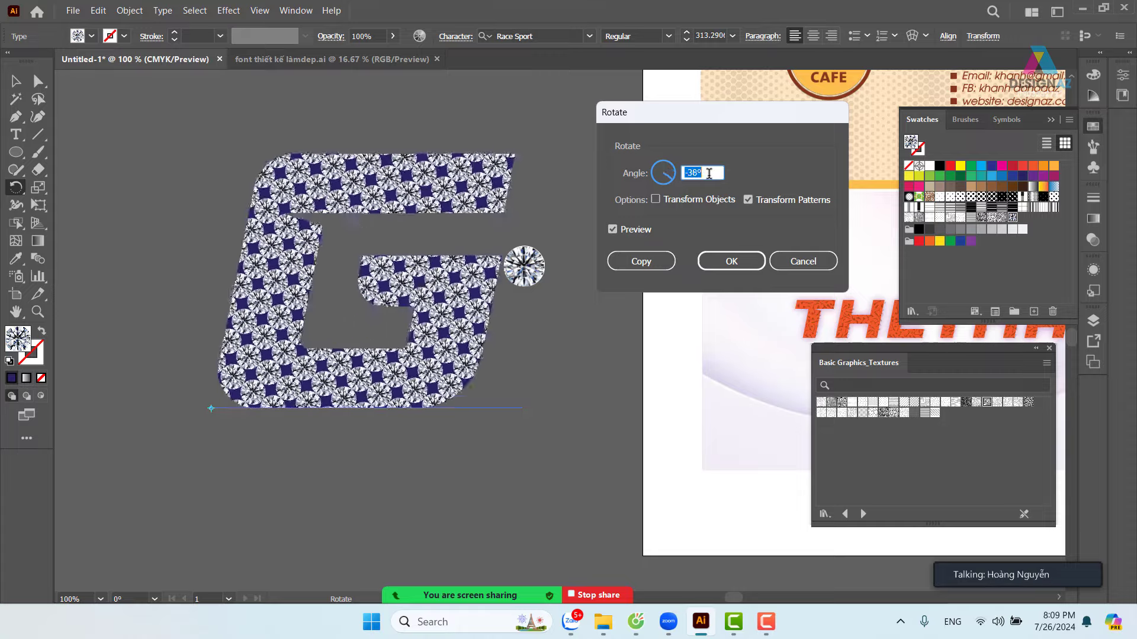
key("Down")
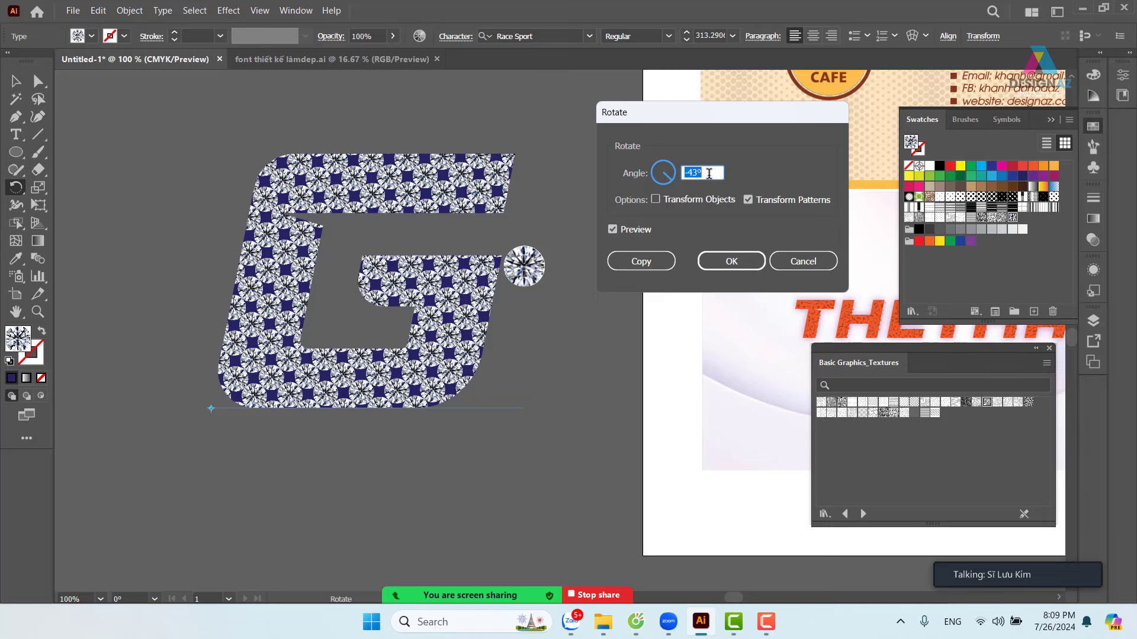
key("Up")
key("Up")
key("Up")
key("shift+Up")
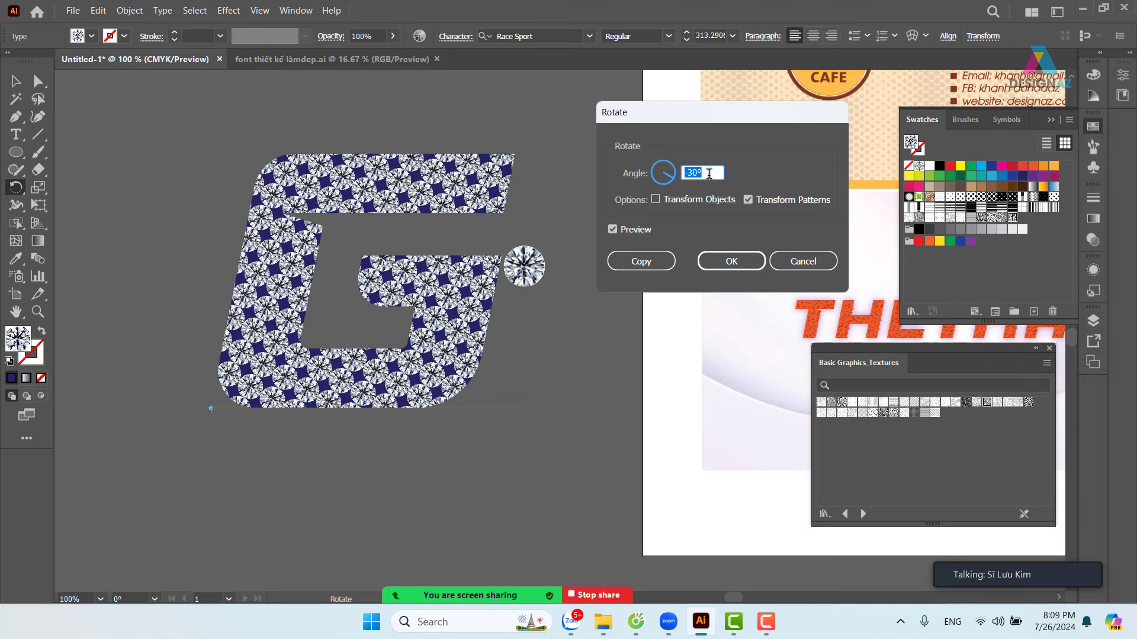
key("shift+Up")
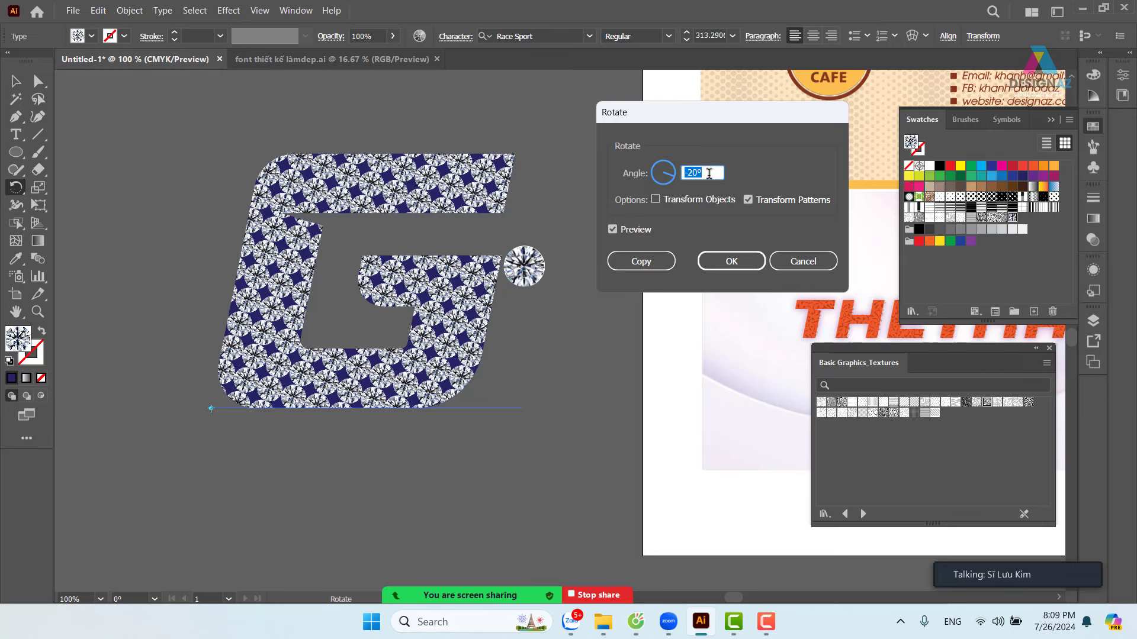
key("shift+Up")
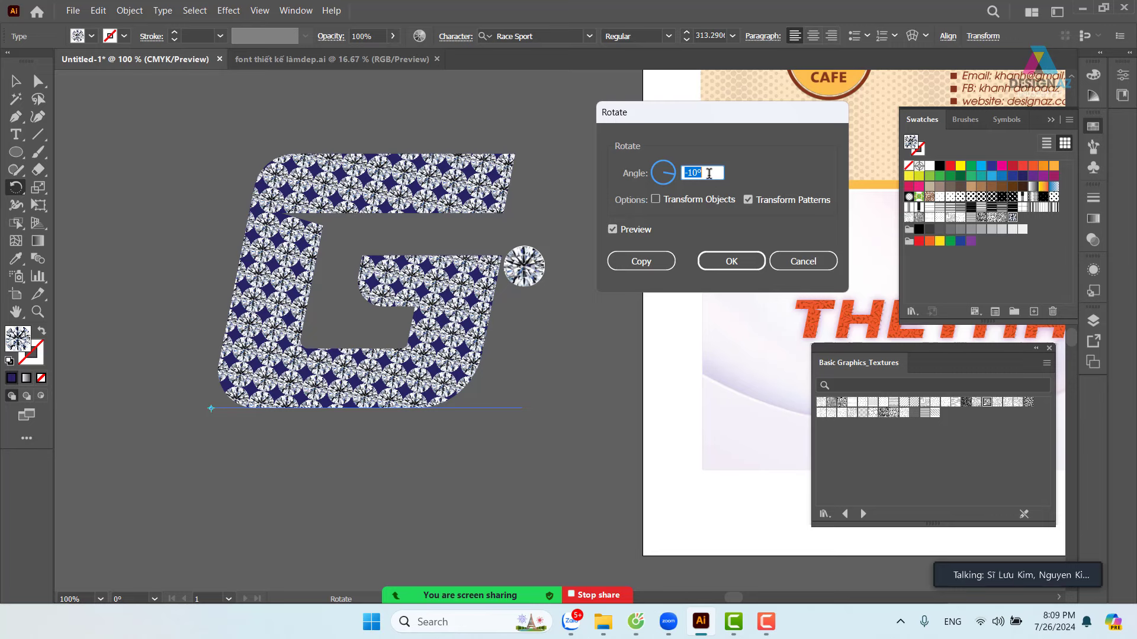
key("Up")
key("Down")
key("Down")
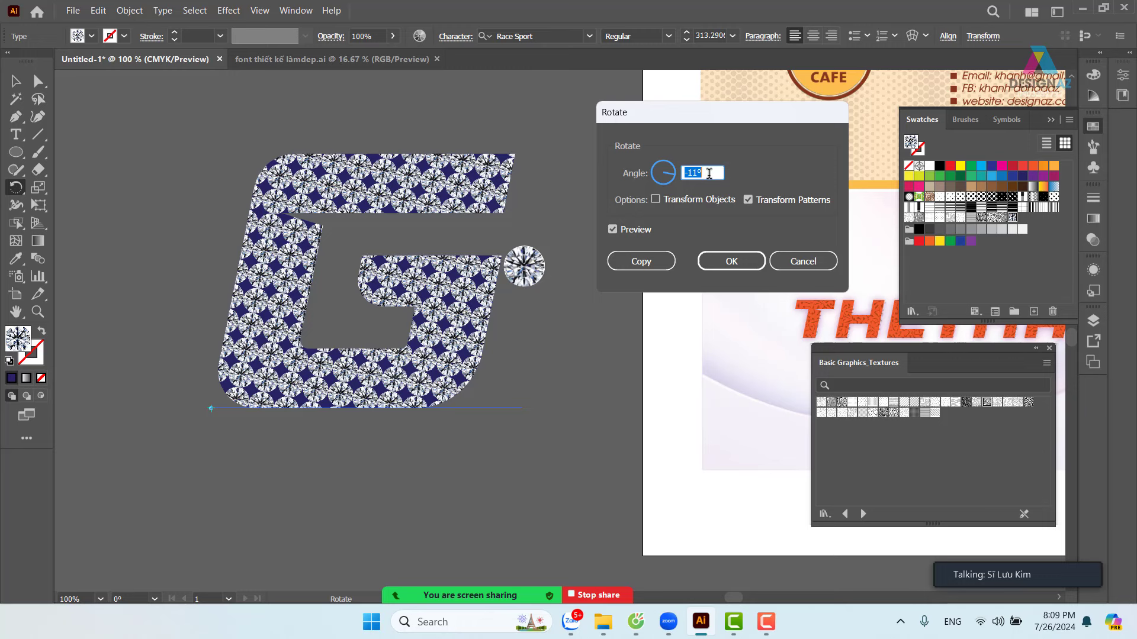
left_click(732, 261)
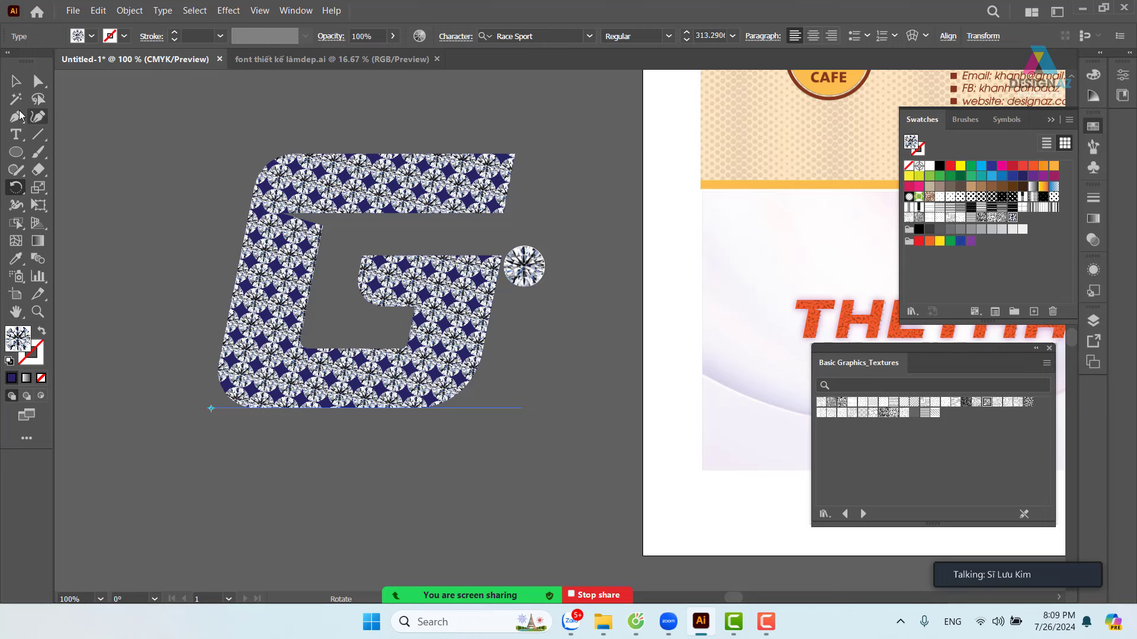
- Alt-drag a copy of the patterned G down-left and fill it solid orange-red
left_click(16, 80)
left_click(138, 133)
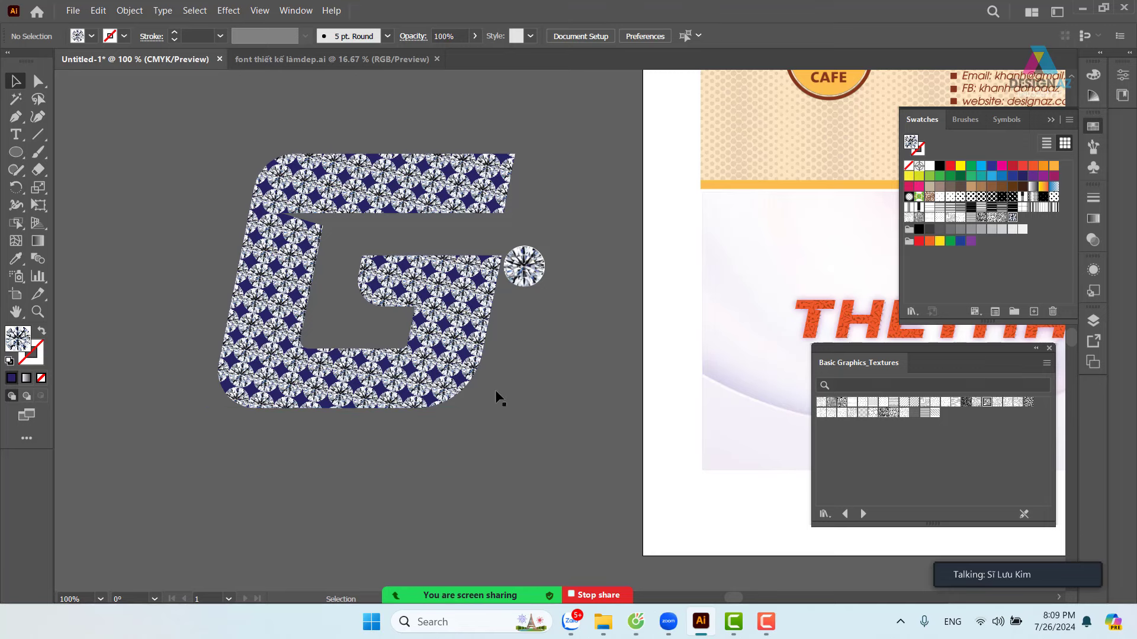
left_click_drag(495, 390, 559, 394)
left_click(487, 366)
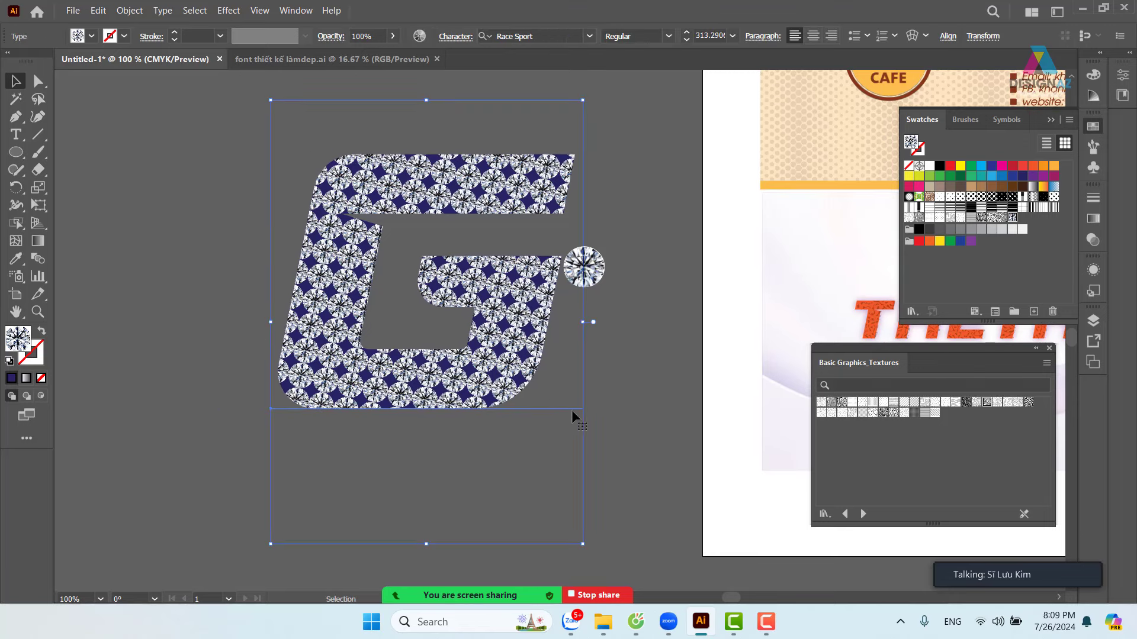
left_click(631, 397)
left_click_drag(494, 379, 316, 531)
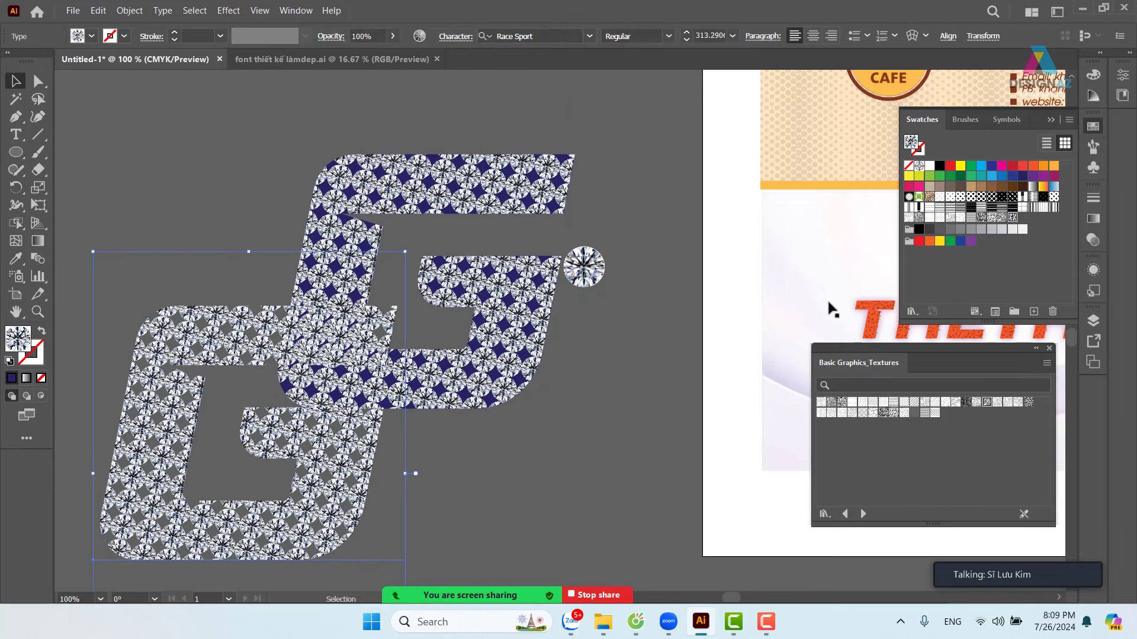
left_click(1032, 167)
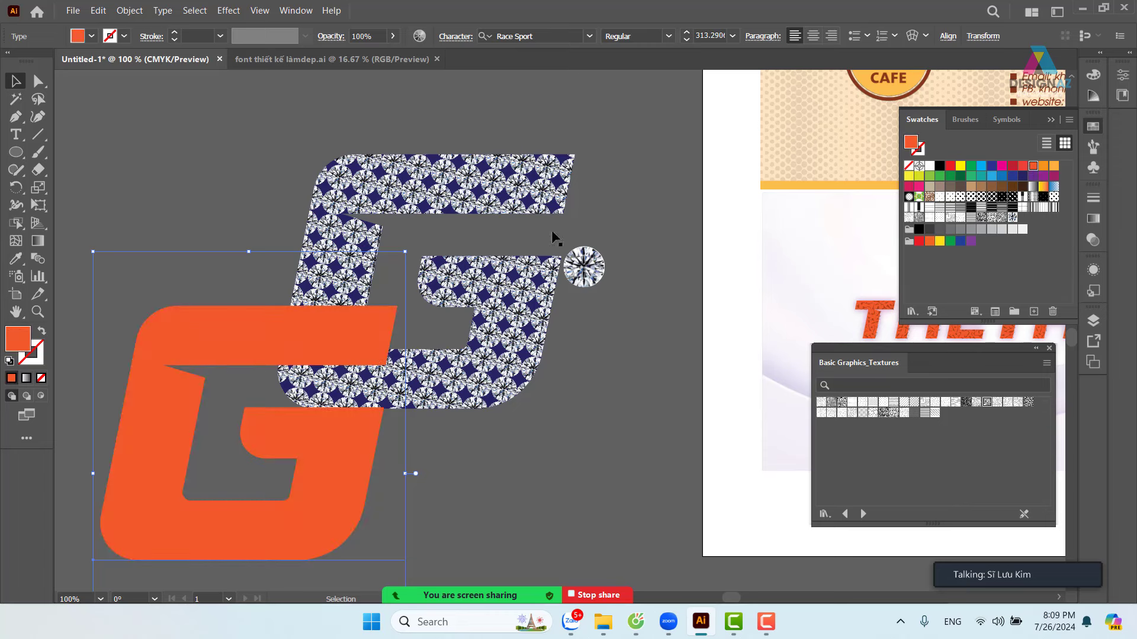
left_click(262, 168)
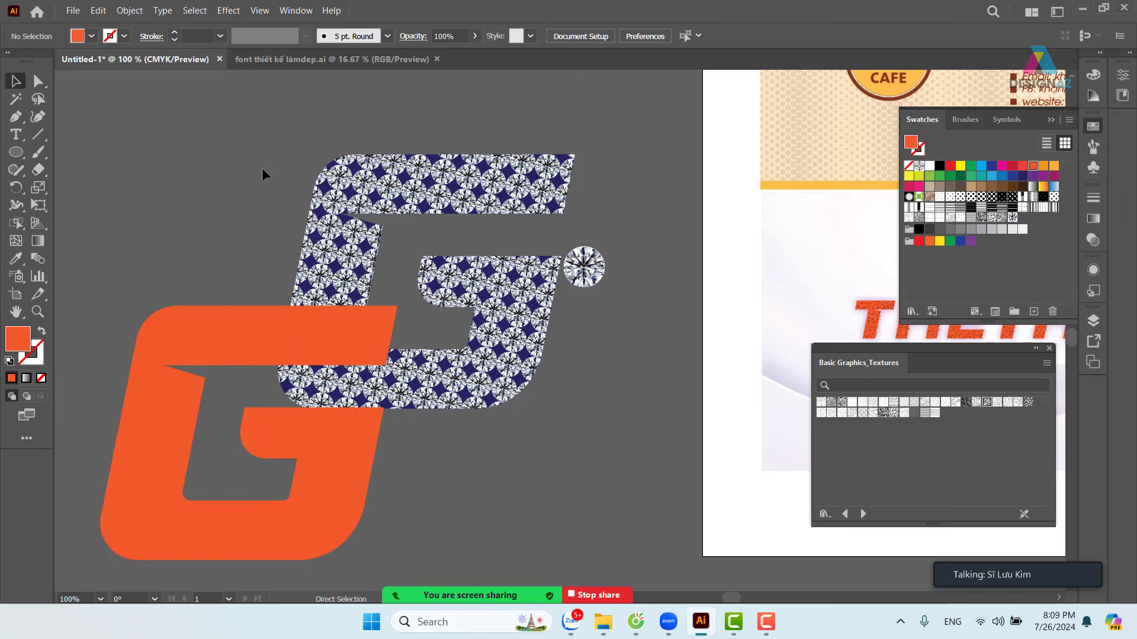
- Open O945XP1.eps from the Golden-squares-collection folder on the E: drive
key("ctrl+o")
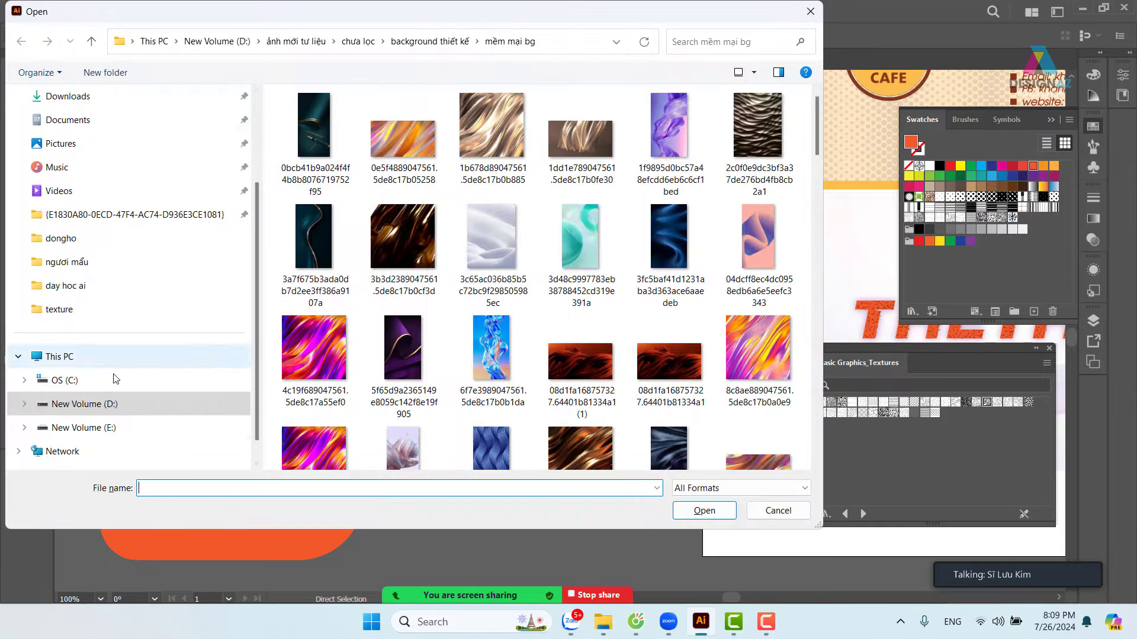
left_click(109, 427)
scroll(450, 251, "down", 5)
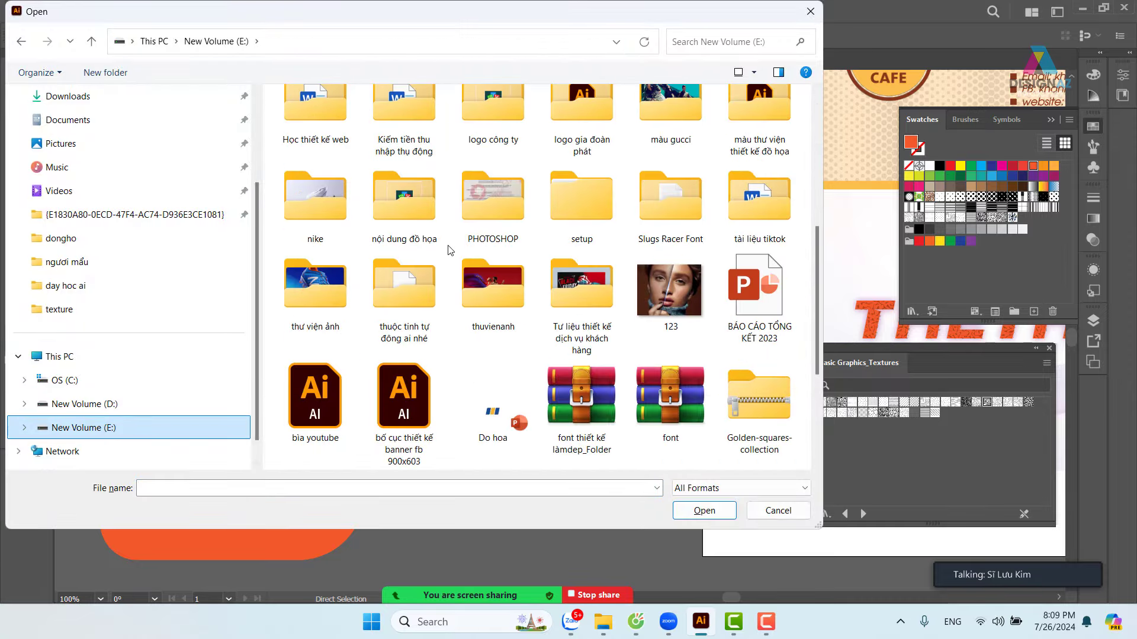
scroll(450, 250, "up", 5)
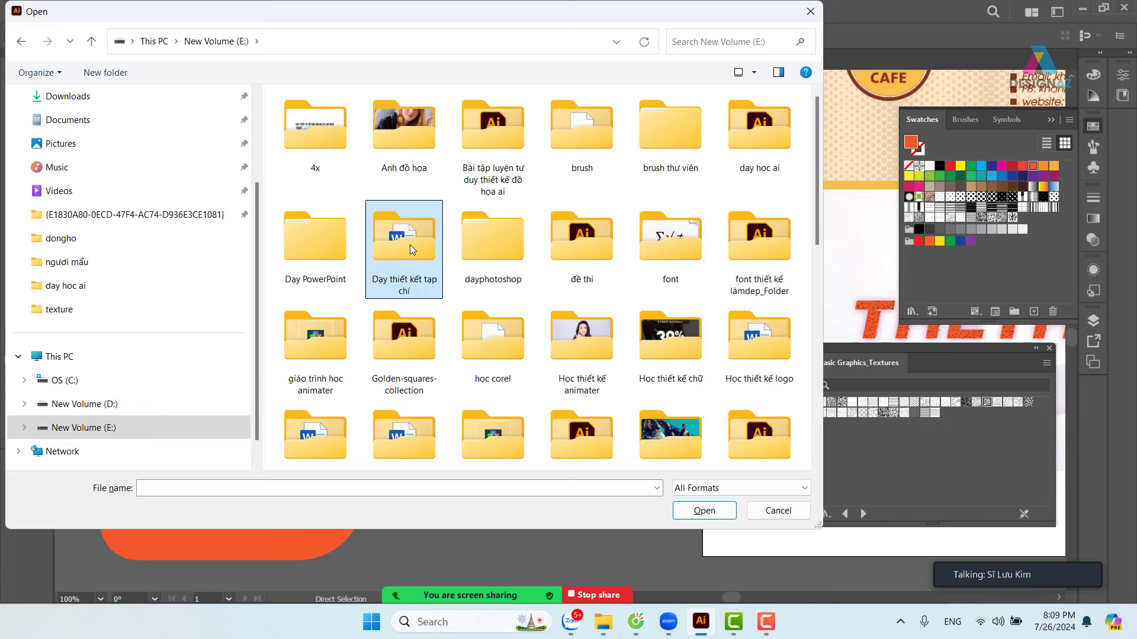
key("g")
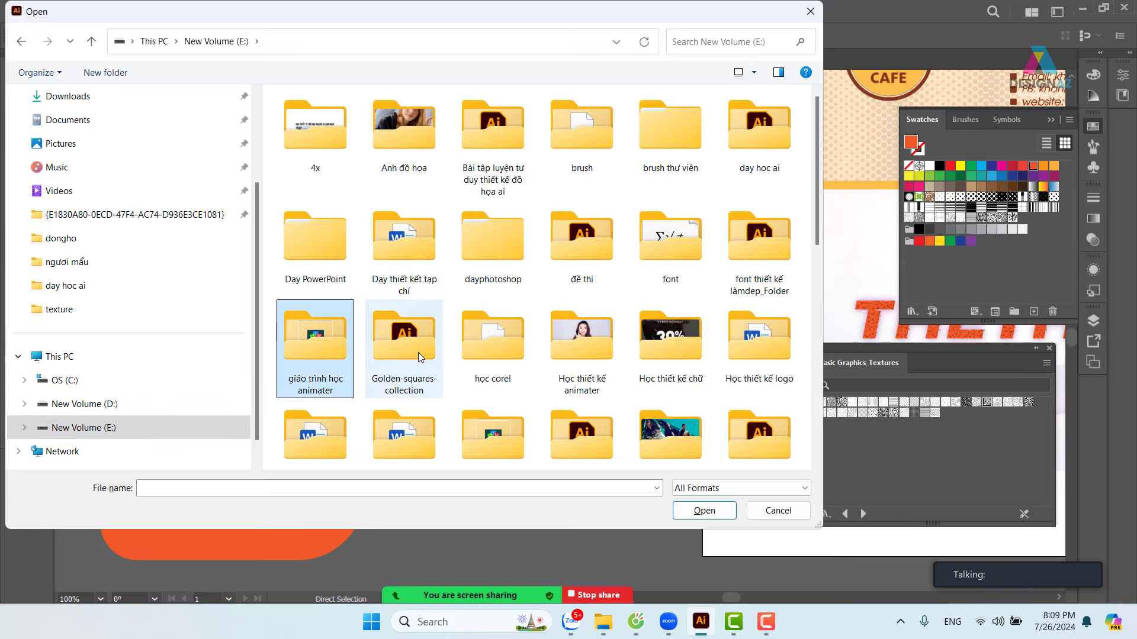
double_click(418, 353)
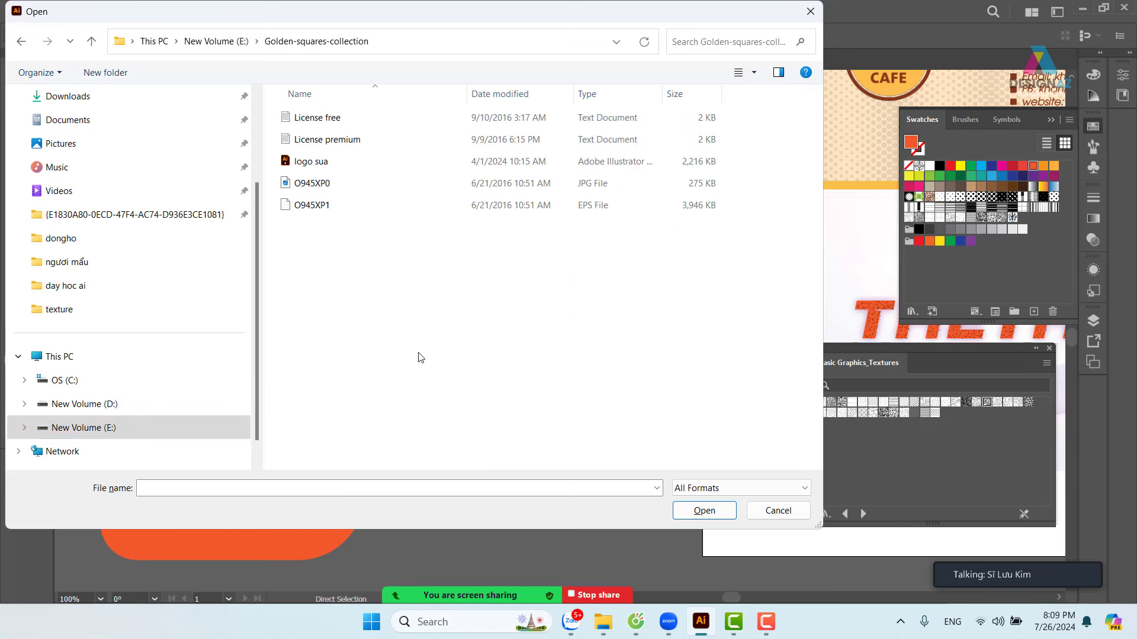
left_click(335, 204)
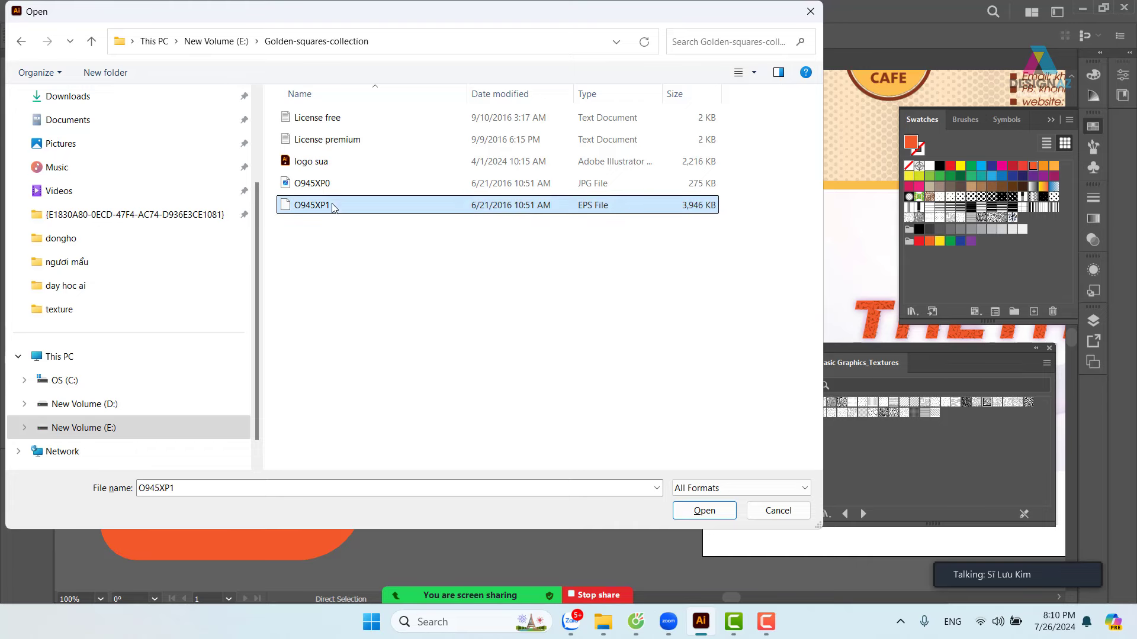
left_click(732, 514)
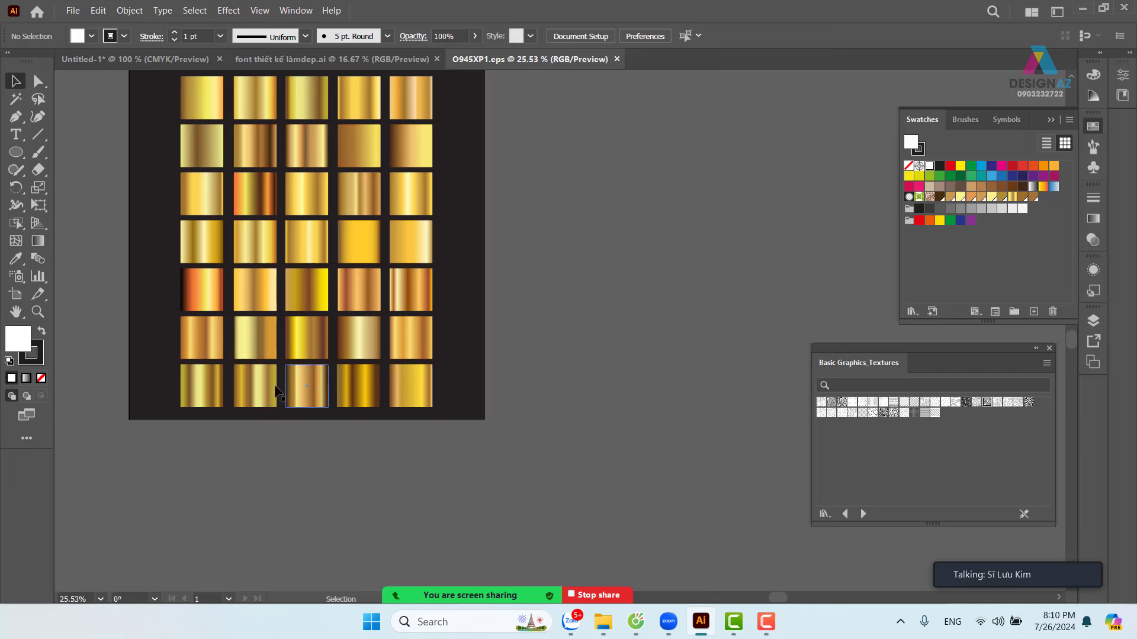
- Paste a gold gradient square into Untitled-1 below the patterned G and shift the orange G further left
left_click(252, 163)
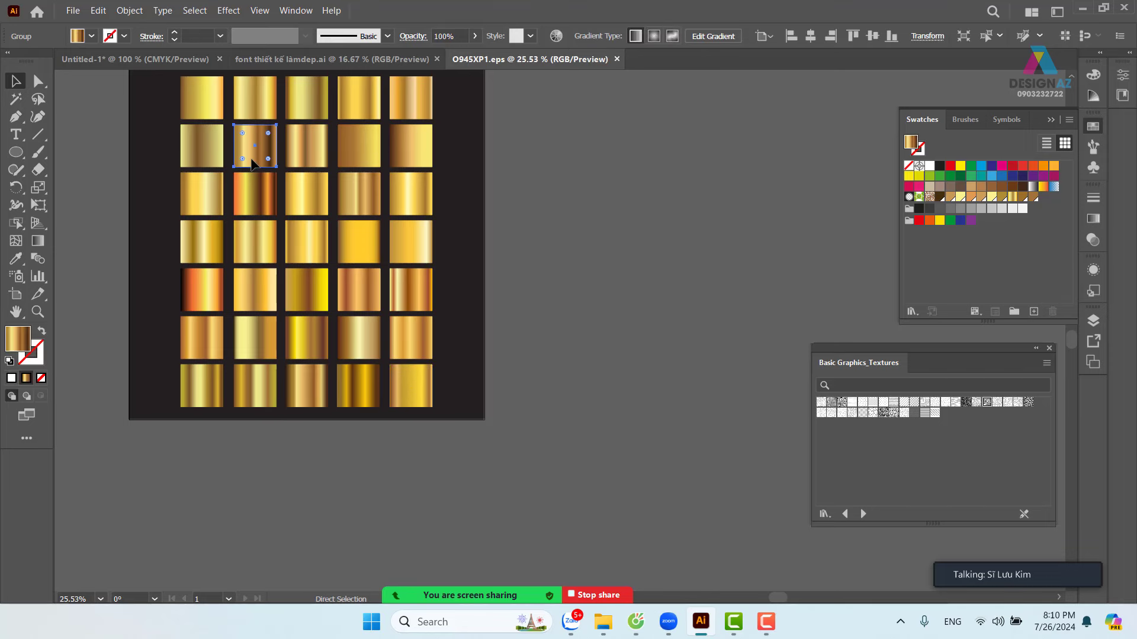
left_click(290, 59)
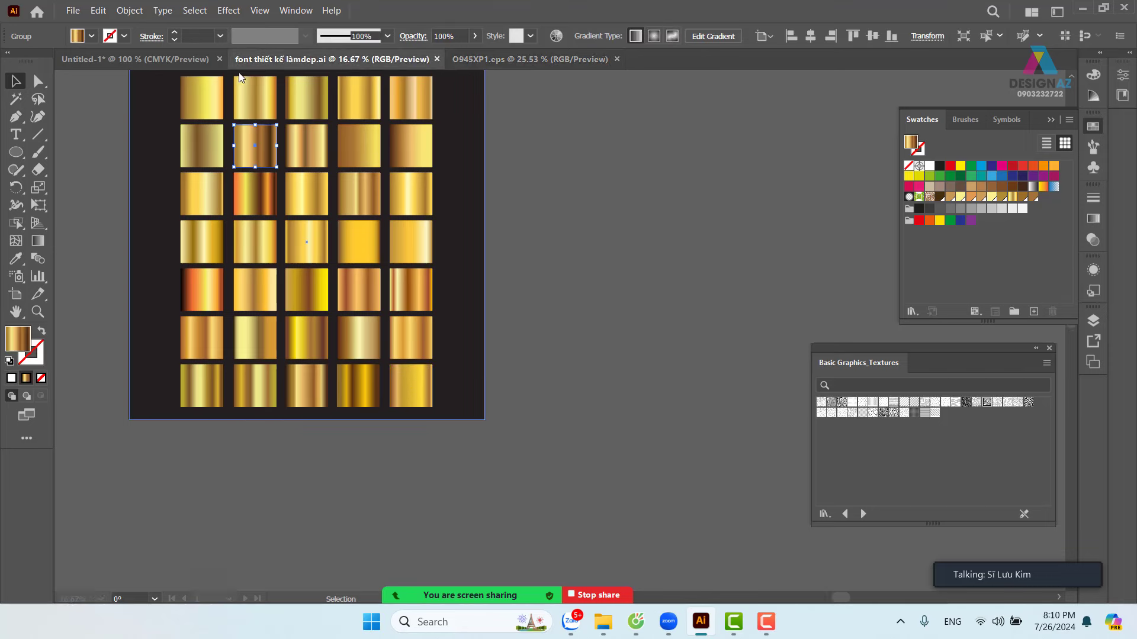
left_click(135, 59)
scroll(441, 253, "down", 2)
scroll(441, 253, "left", 2)
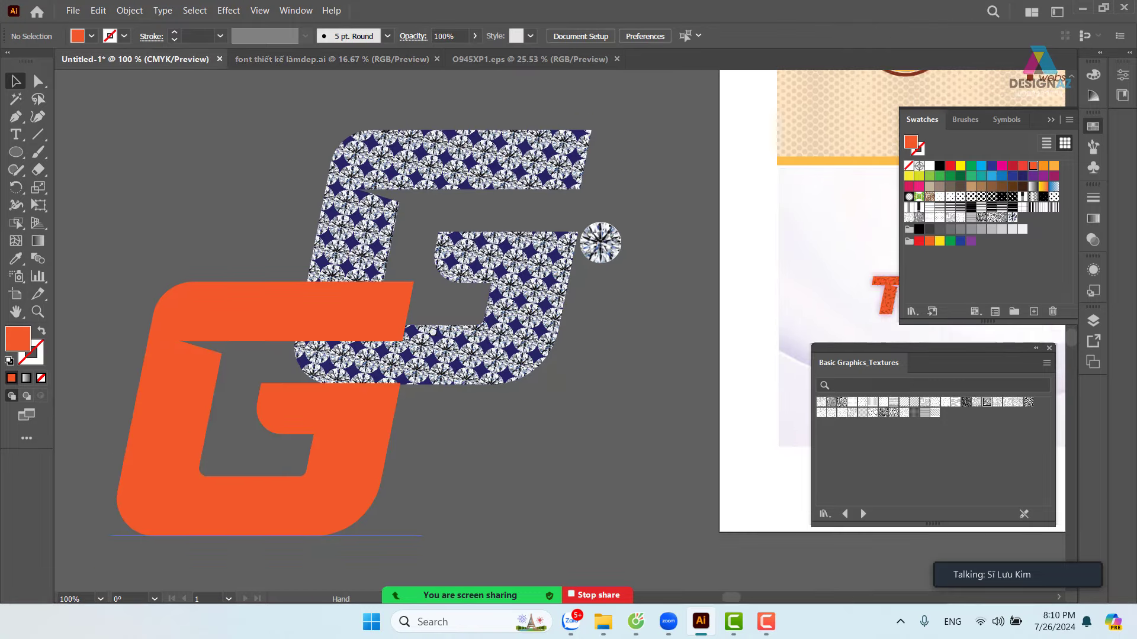
key("ctrl+v")
left_click_drag(601, 363, 554, 473)
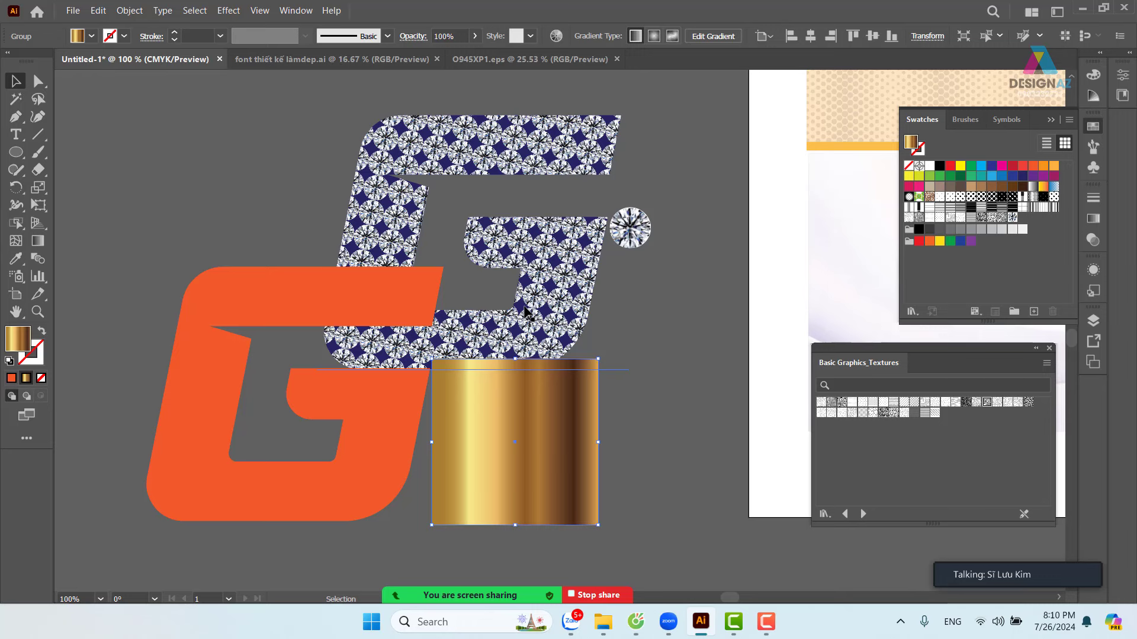
left_click(648, 343)
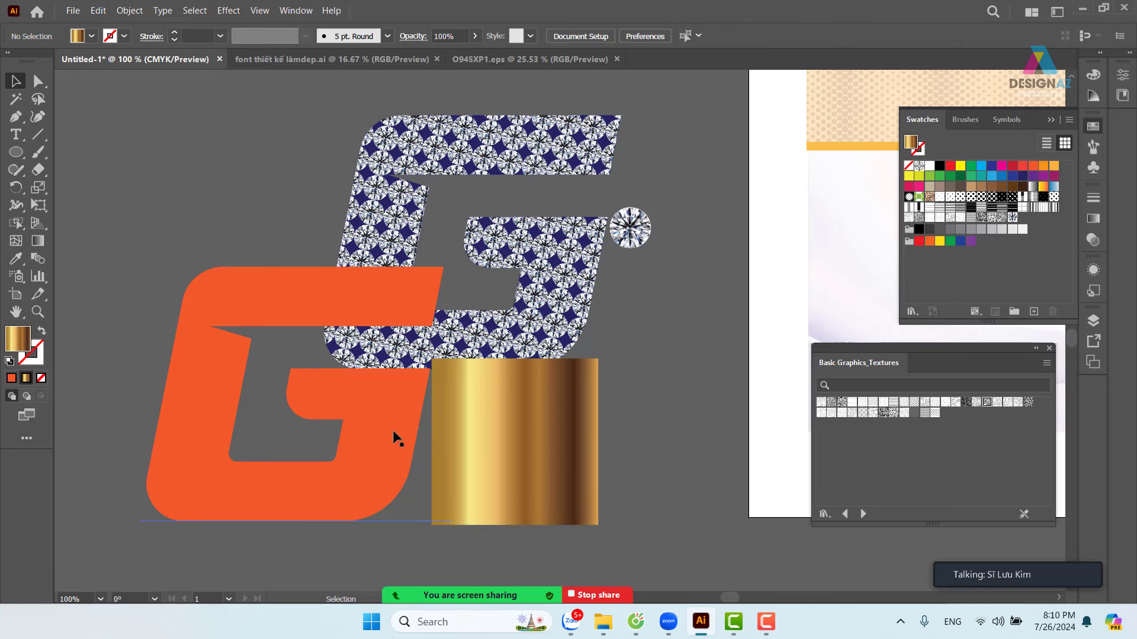
left_click_drag(358, 450, 321, 475)
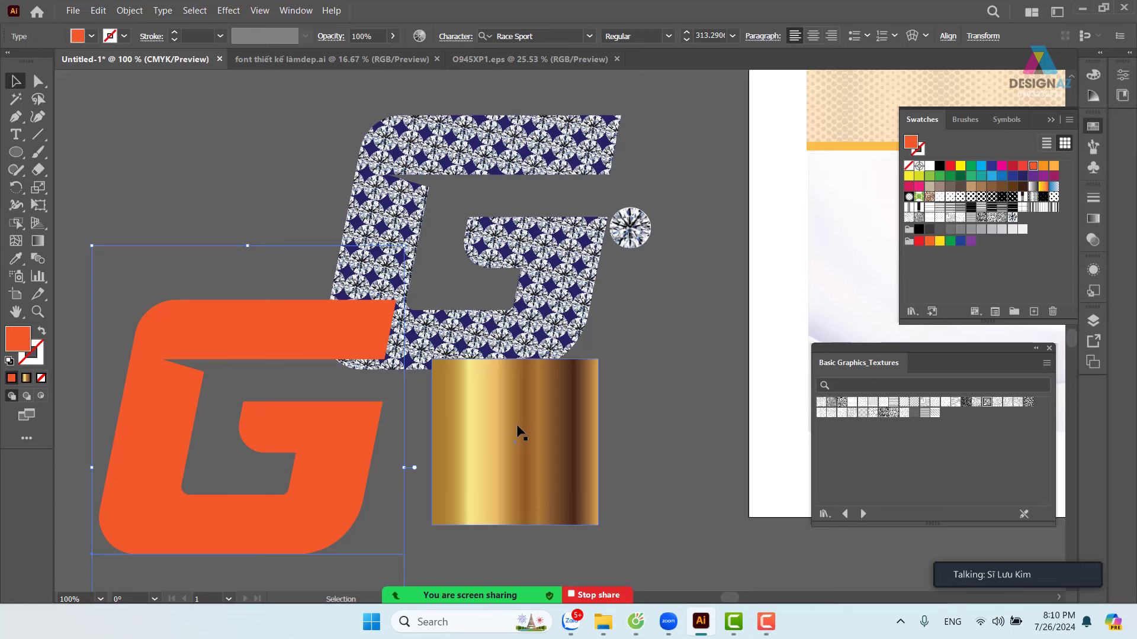
- Eyedropper the gold square's gradient onto the orange G, confirm the Eyedropper options, then move the square aside
key("i")
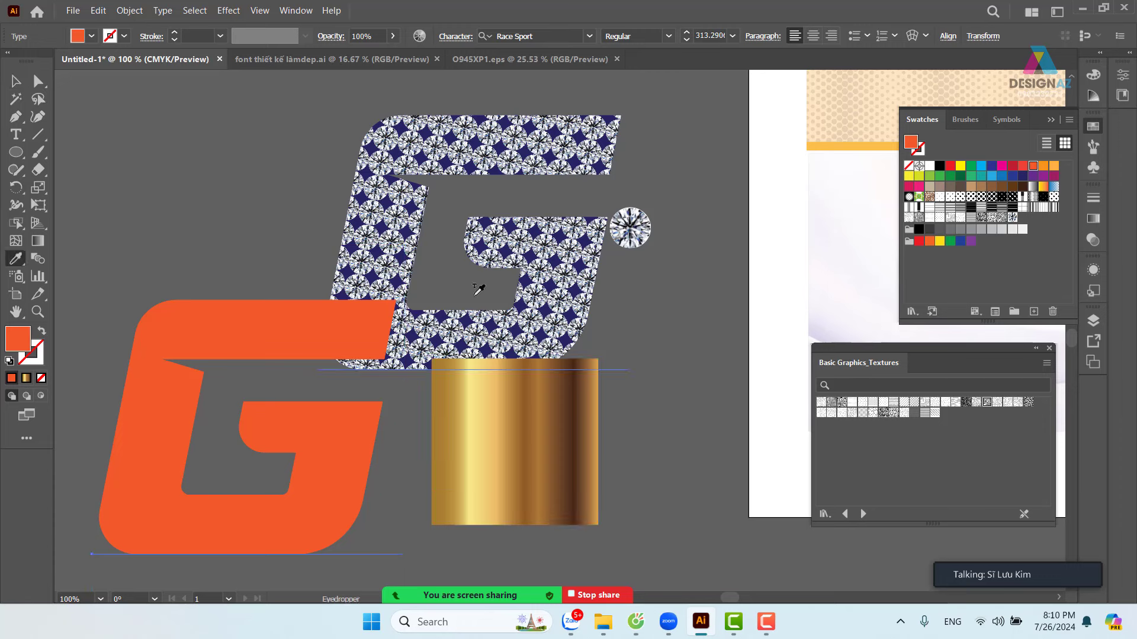
left_click(563, 454)
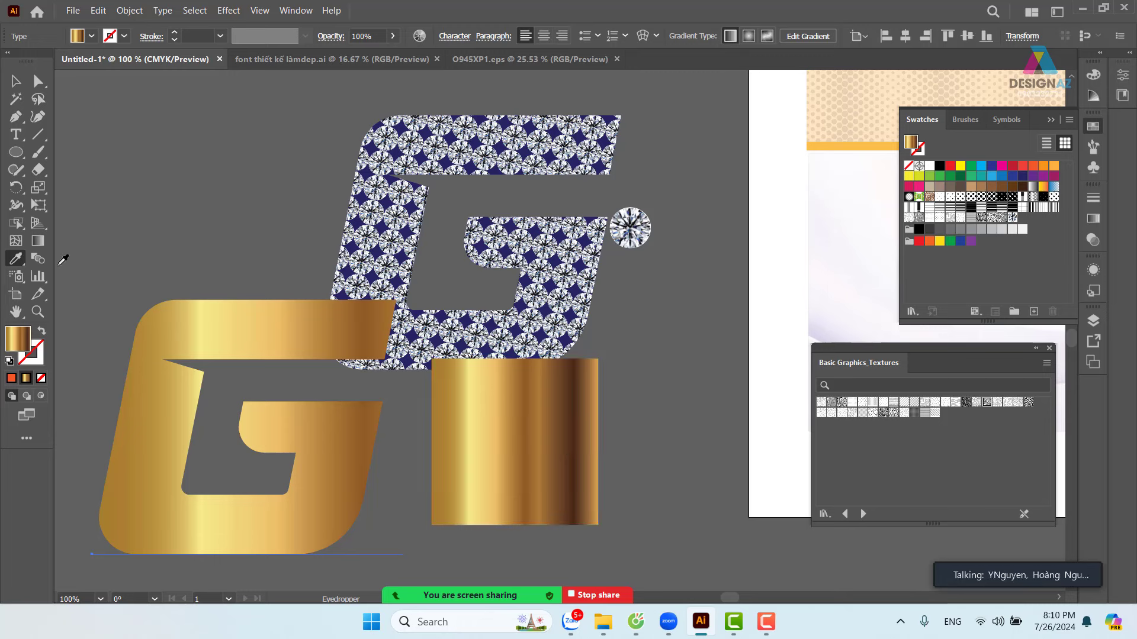
double_click(16, 259)
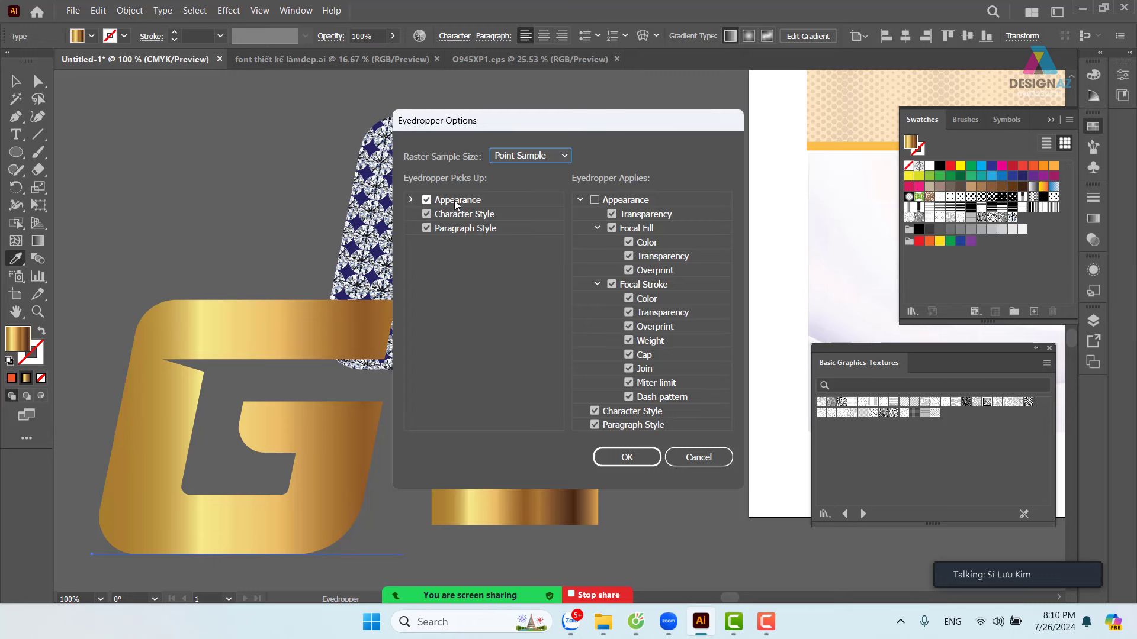
left_click(426, 200)
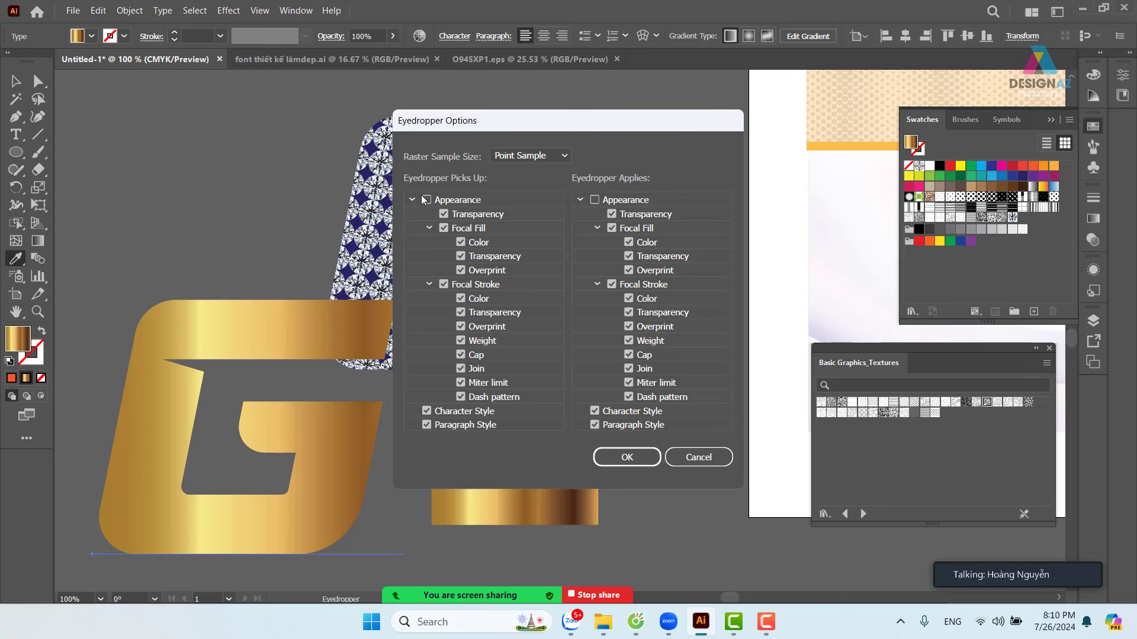
left_click(426, 200)
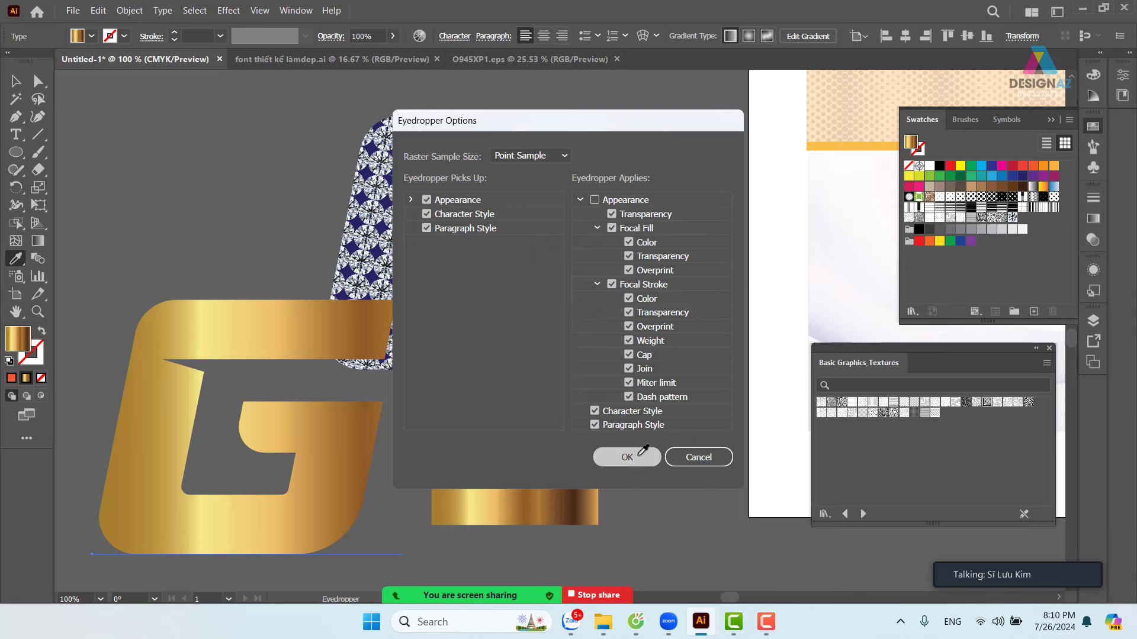
left_click(604, 457)
left_click(23, 84)
left_click_drag(521, 436, 571, 467)
- Delete the gold square and place the gold G over the diamond-patterned G
key("Delete")
left_click_drag(293, 344, 514, 158)
left_click_drag(716, 340, 654, 375)
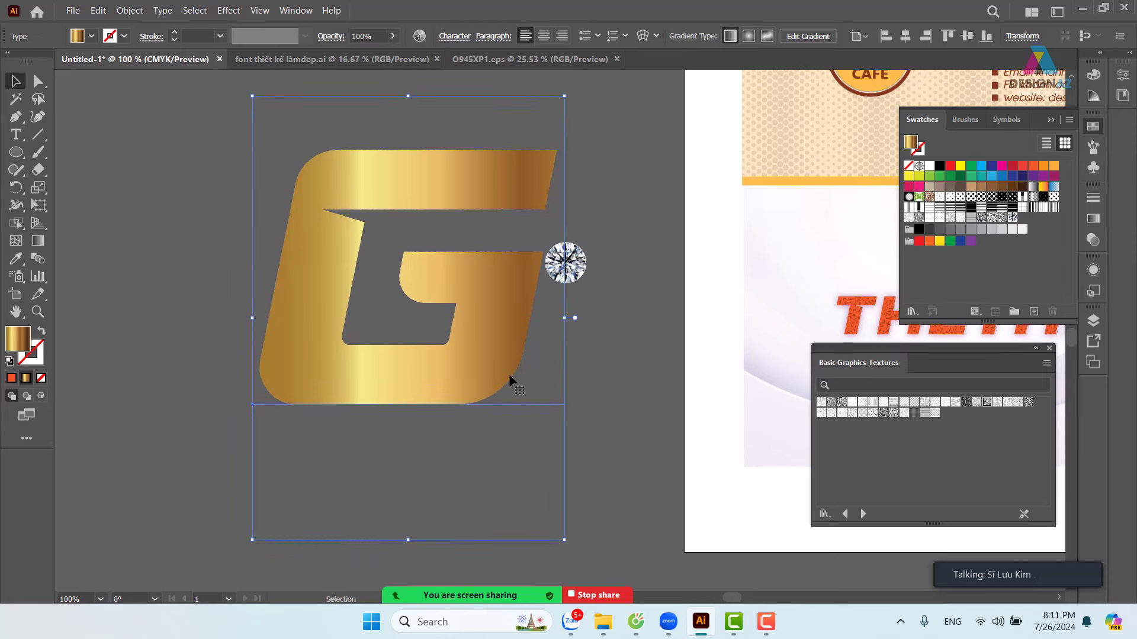
- Swap the gold G's fill to stroke and set the stroke weight to 7 pt
key("shift+x")
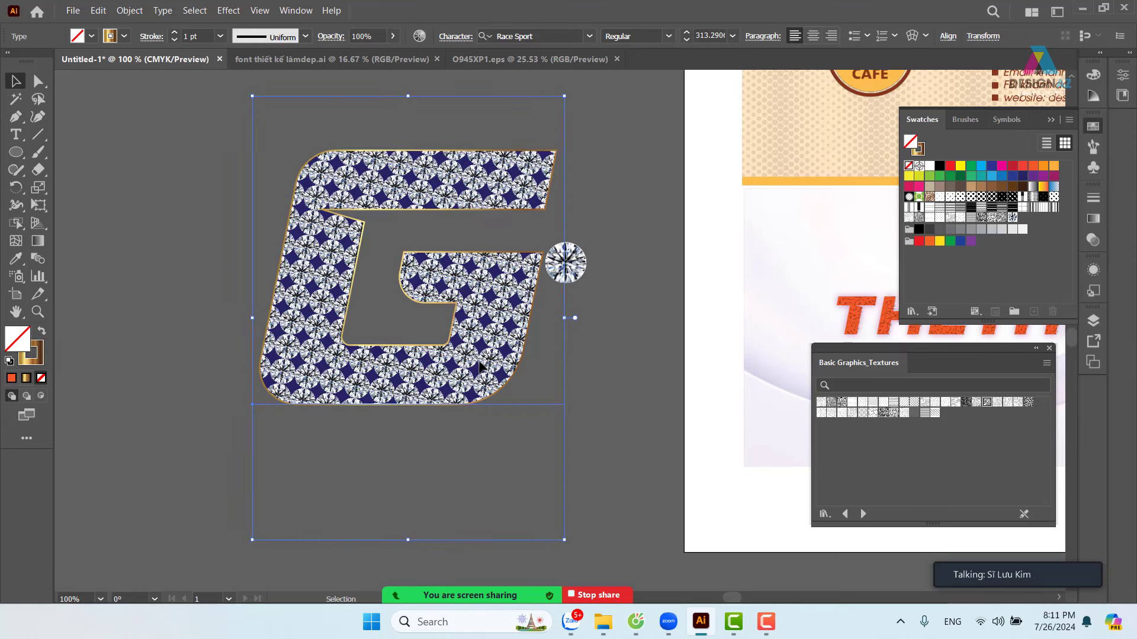
left_click(224, 36)
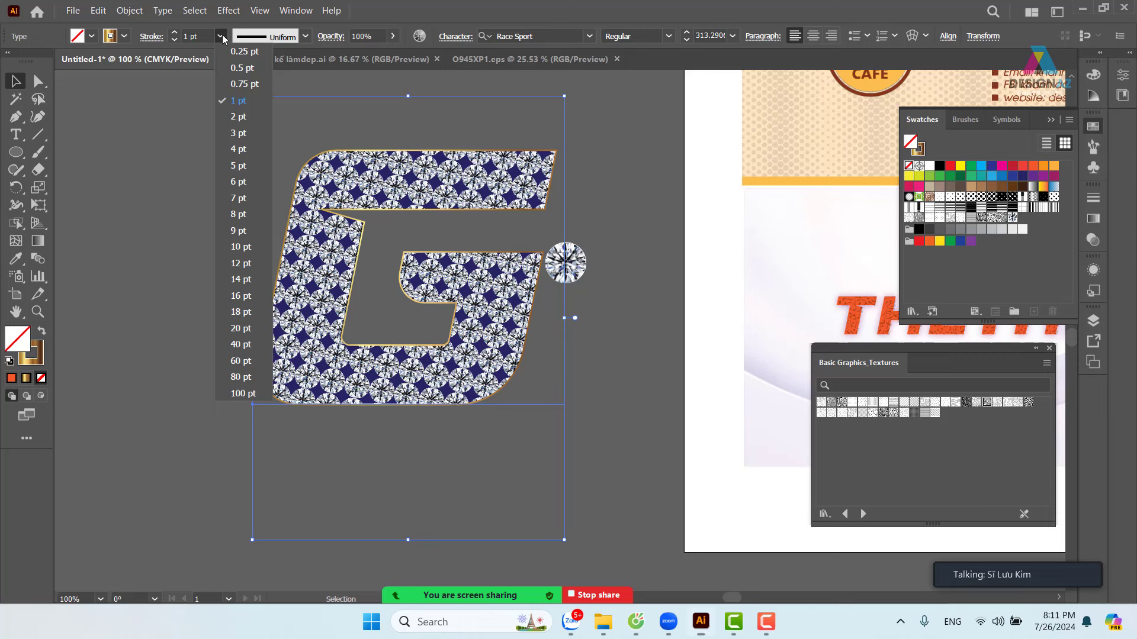
left_click(238, 166)
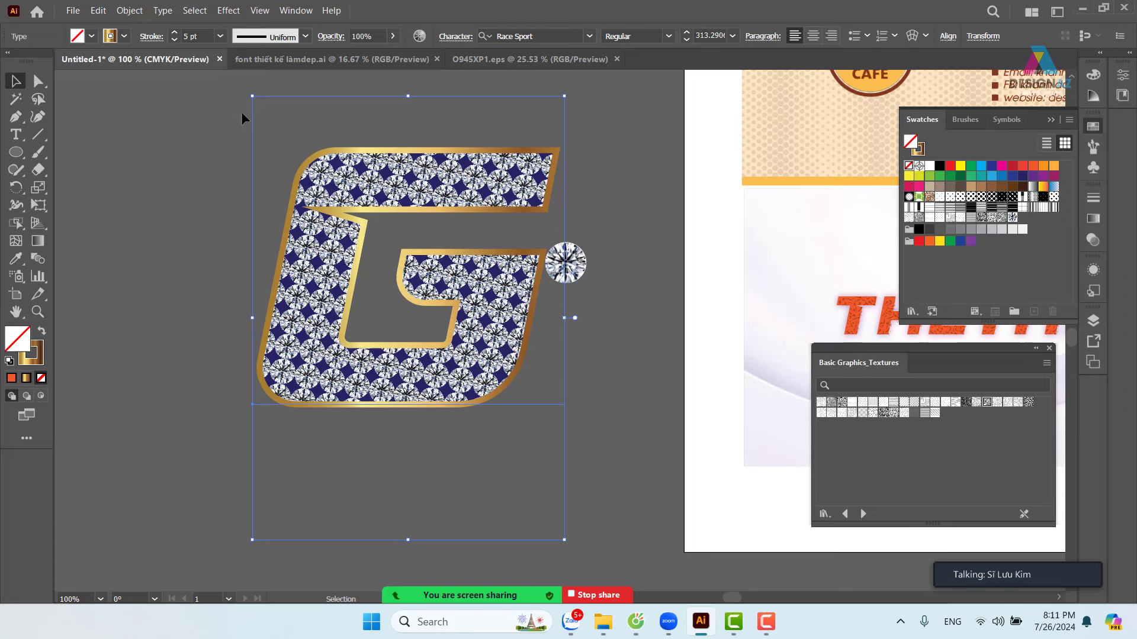
left_click(221, 36)
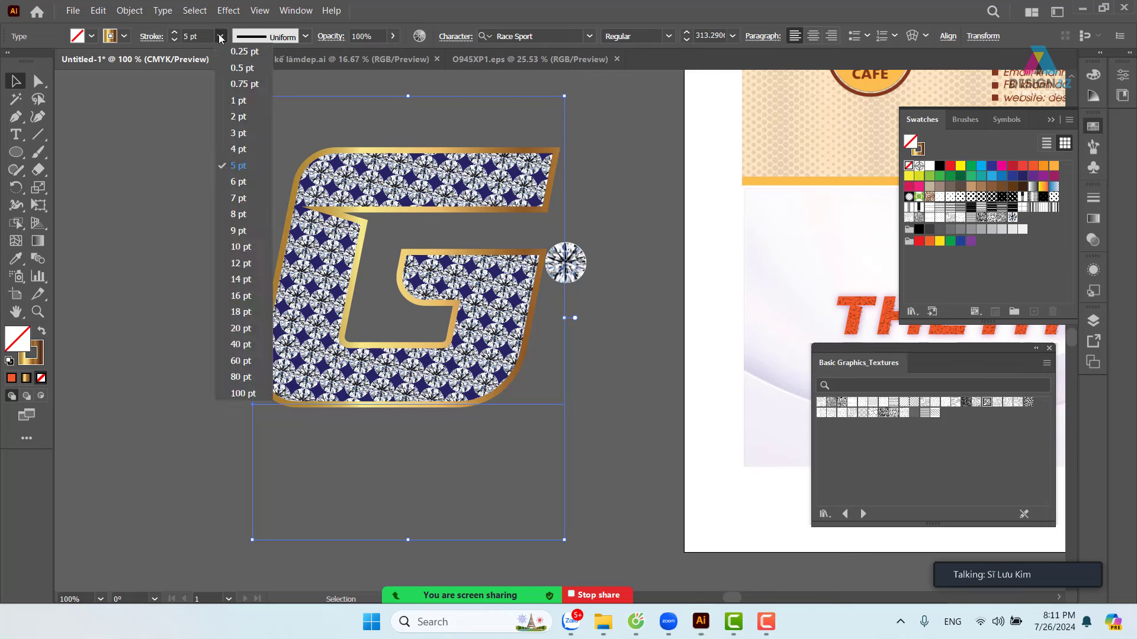
left_click(237, 199)
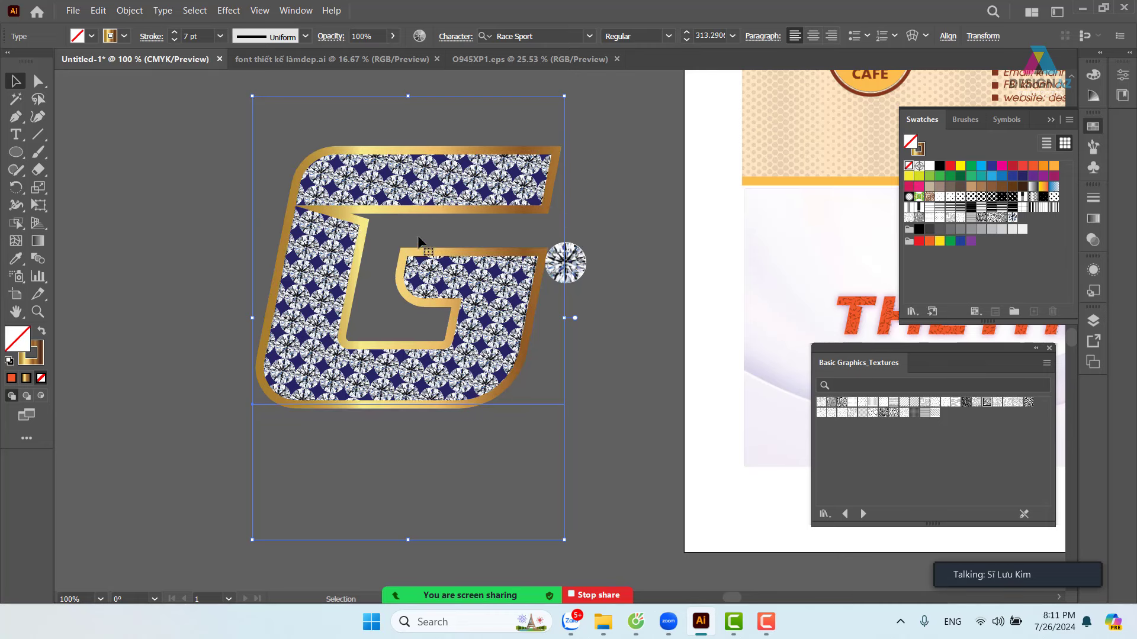
left_click(644, 212)
key("z")
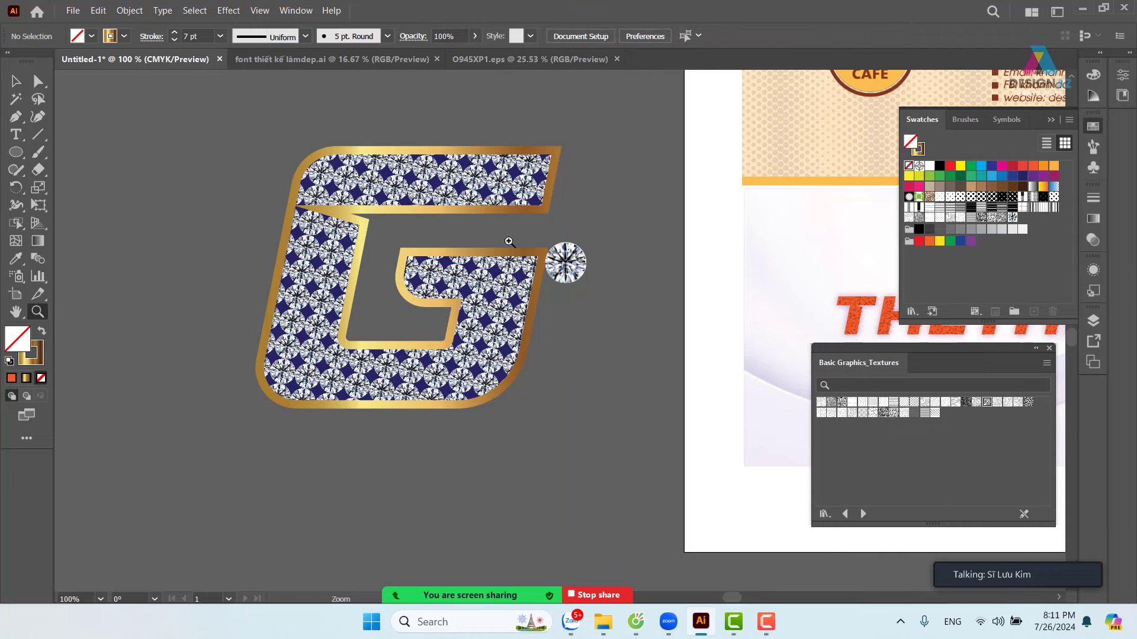
left_click_drag(290, 186, 418, 252)
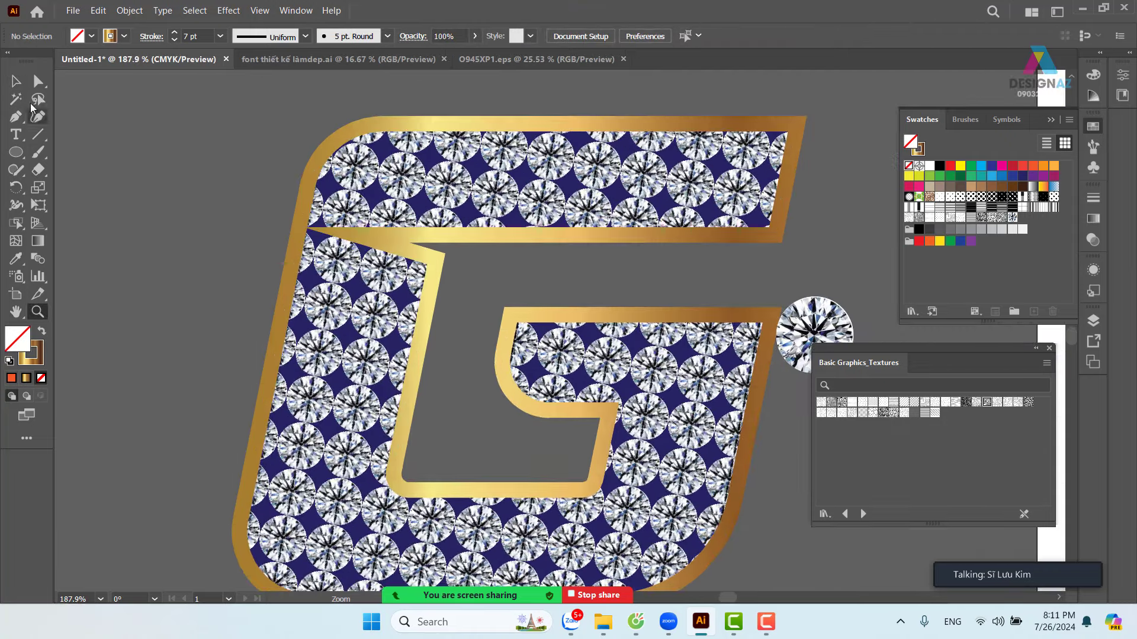
key("v")
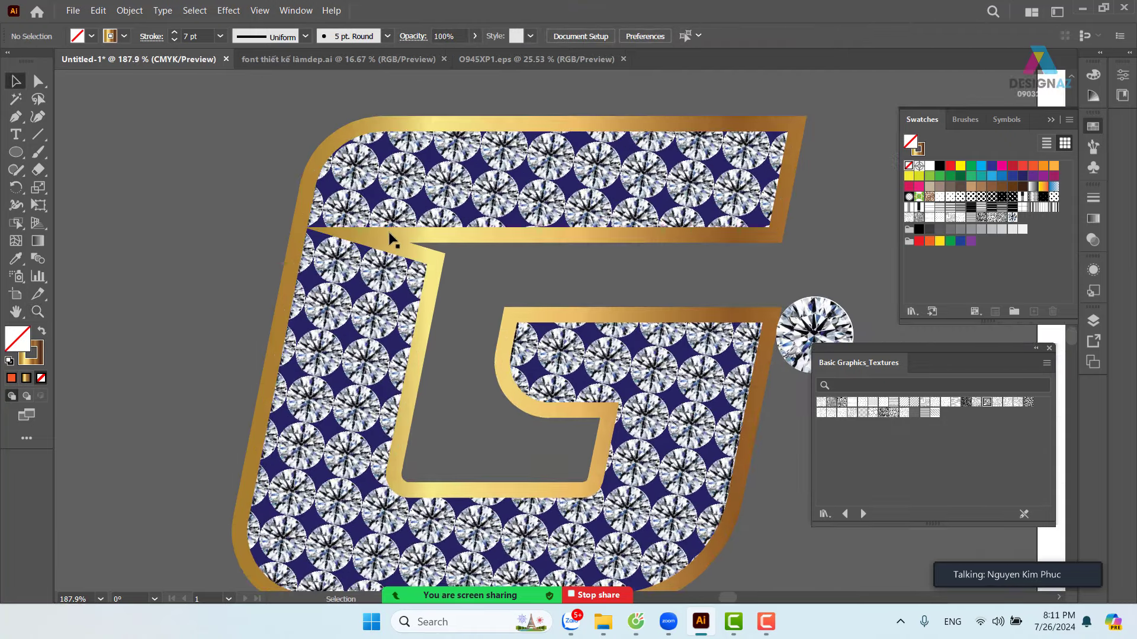
left_click(389, 234)
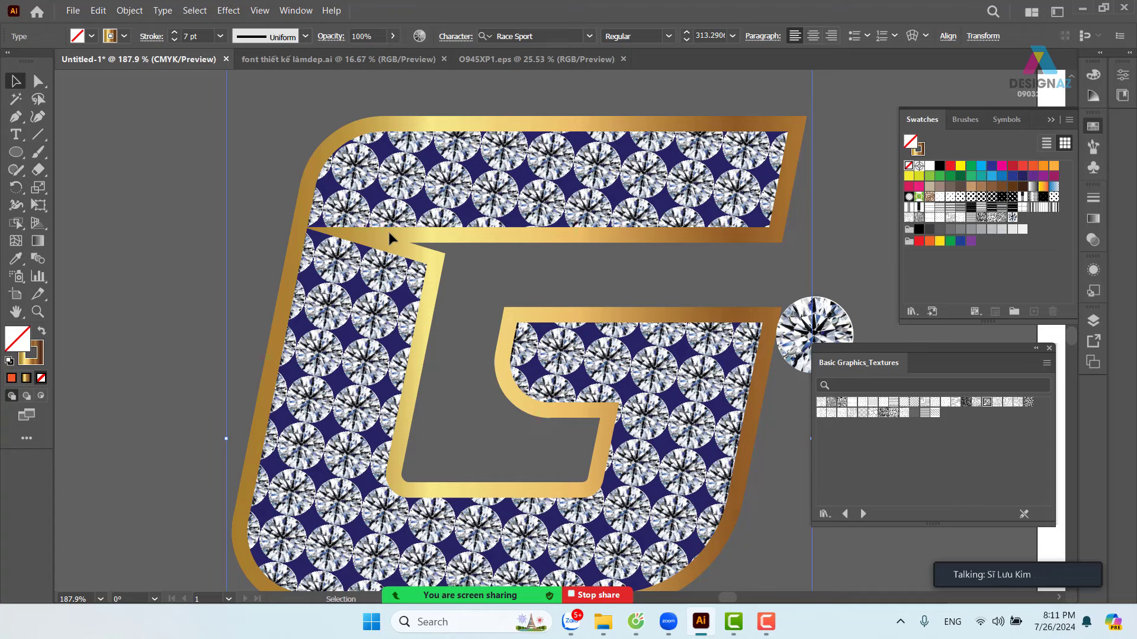
- Set the G's gold stroke to Round Cap and Round Join, then view the whole G with edges hidden
left_click(152, 37)
left_click(74, 73)
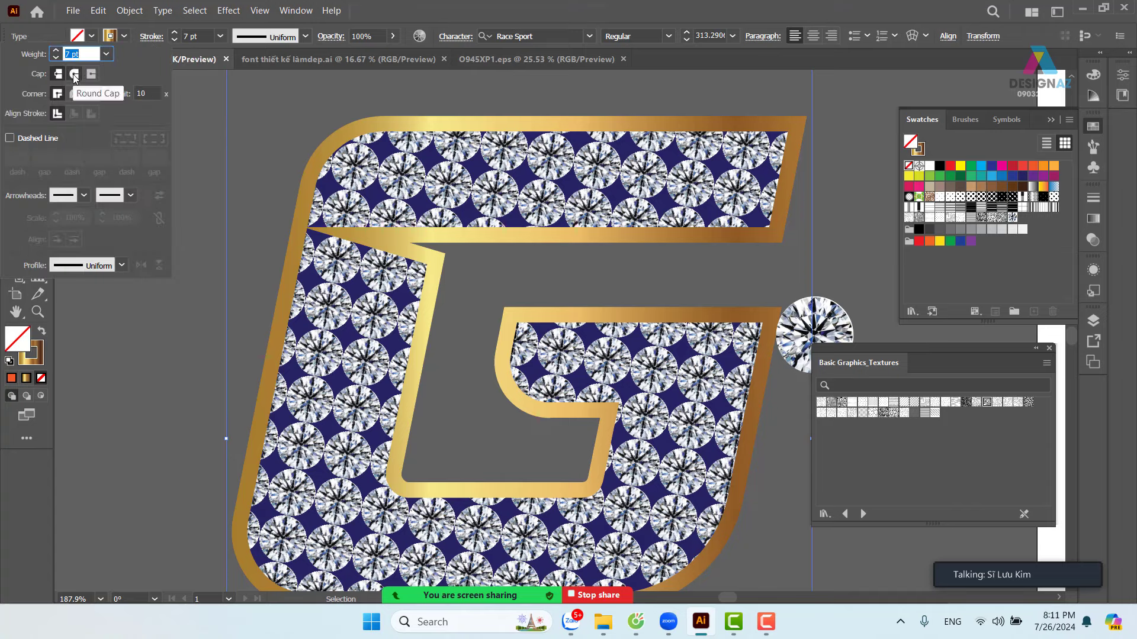
left_click(75, 95)
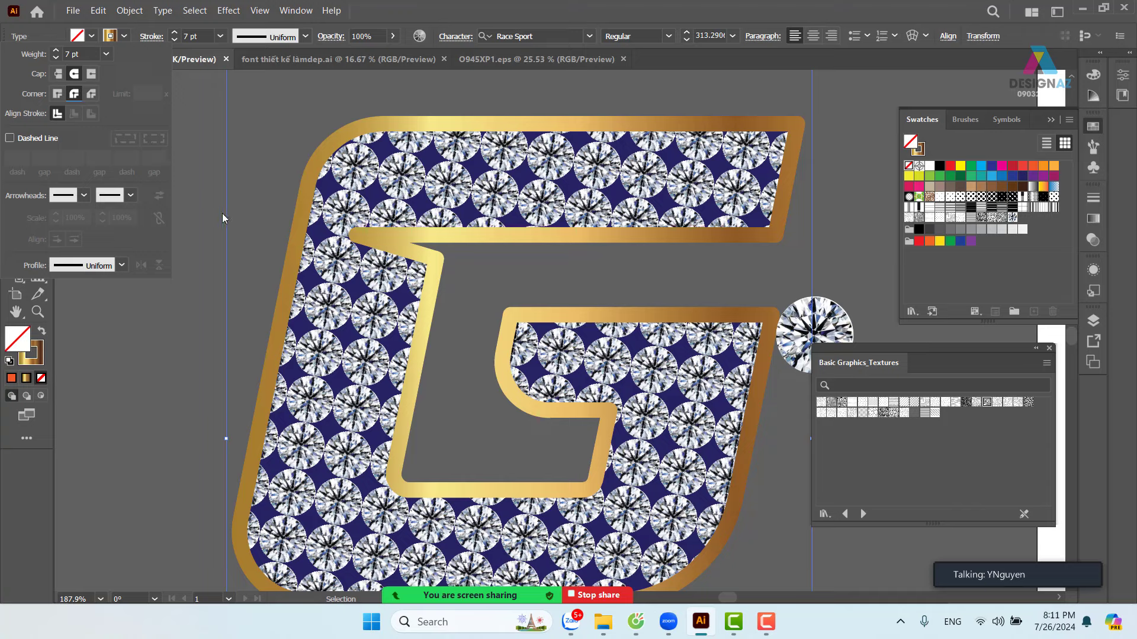
left_click(203, 195)
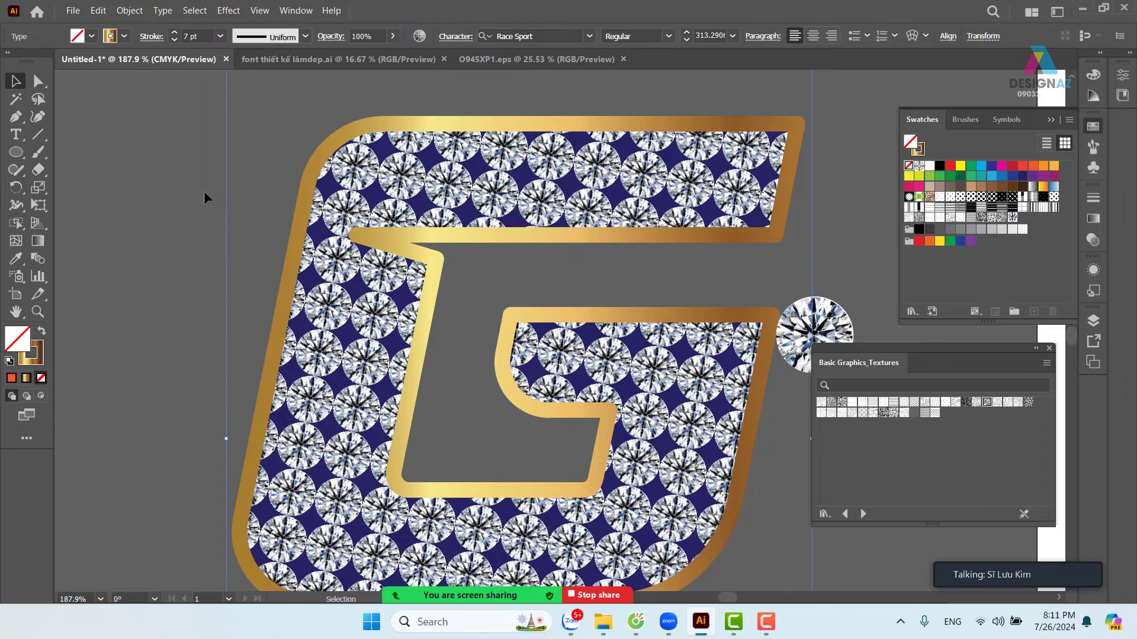
key("ctrl+minus")
key("ctrl+minus")
key("ctrl+minus")
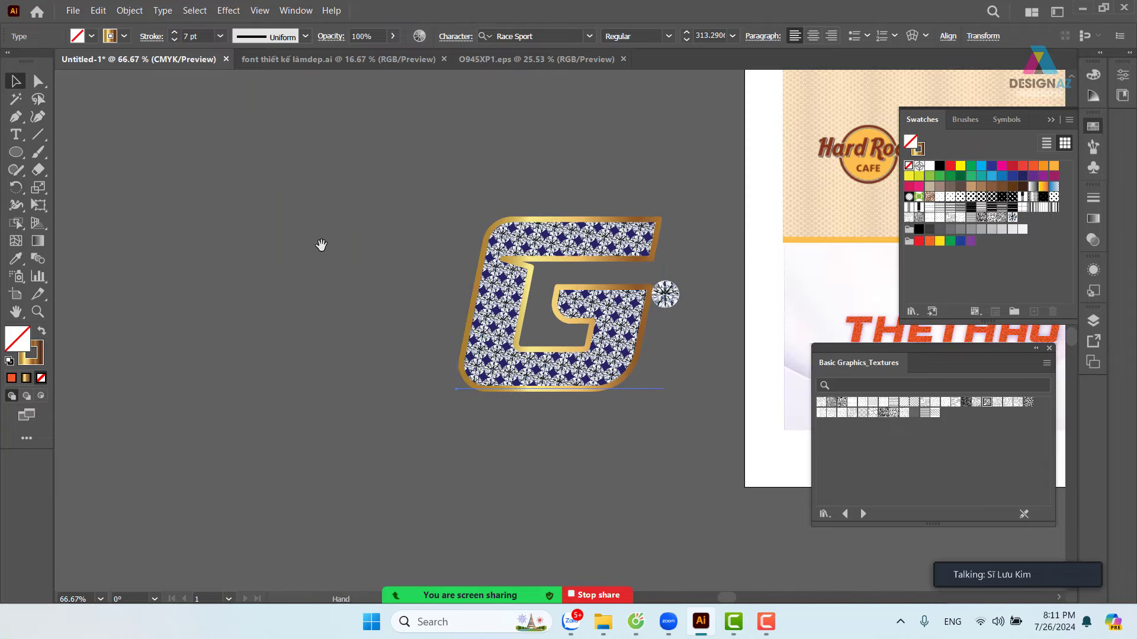
left_click_drag(321, 245, 241, 261)
left_click(570, 502)
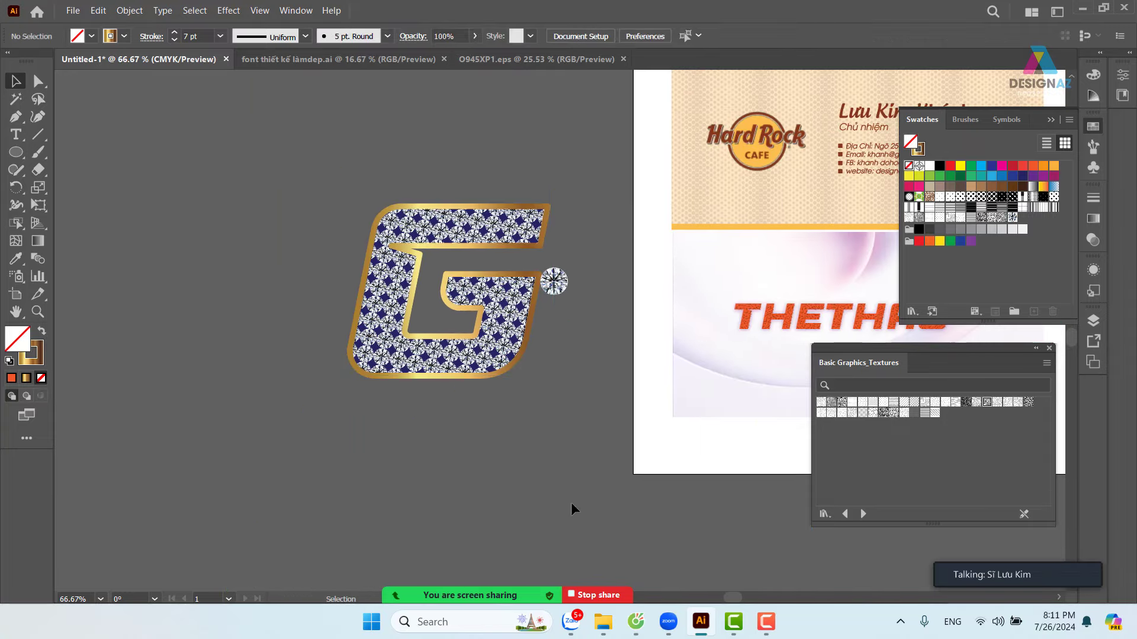
key("ctrl+shift+h")
- Draw a rectangle around the G, send it to the back, and fill it navy #0F0F3A
key("z")
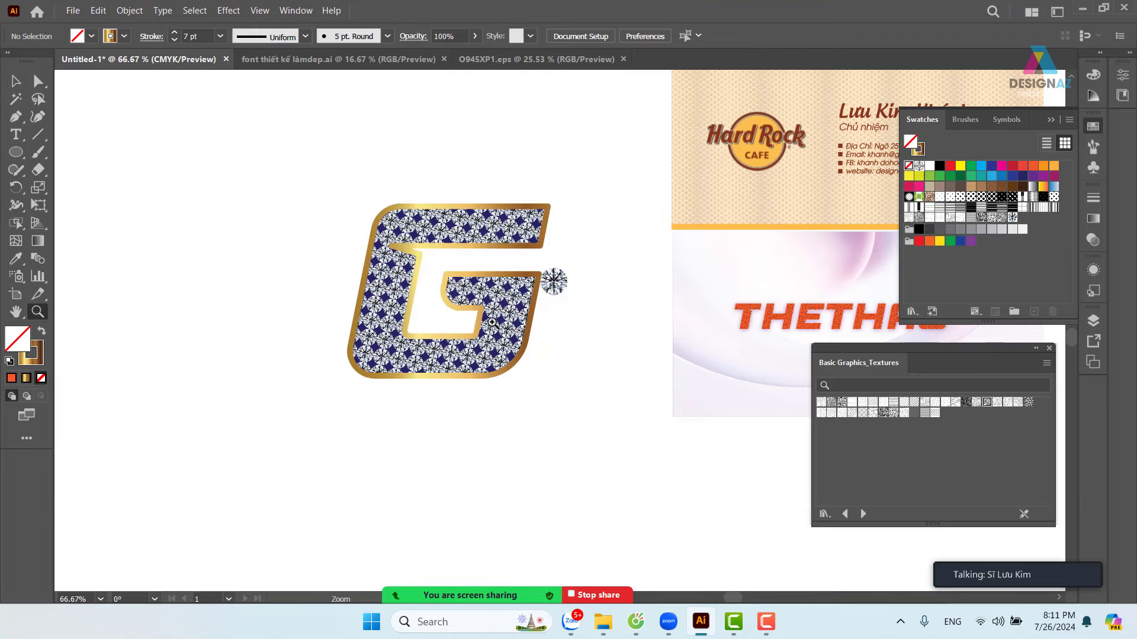
left_click(21, 155)
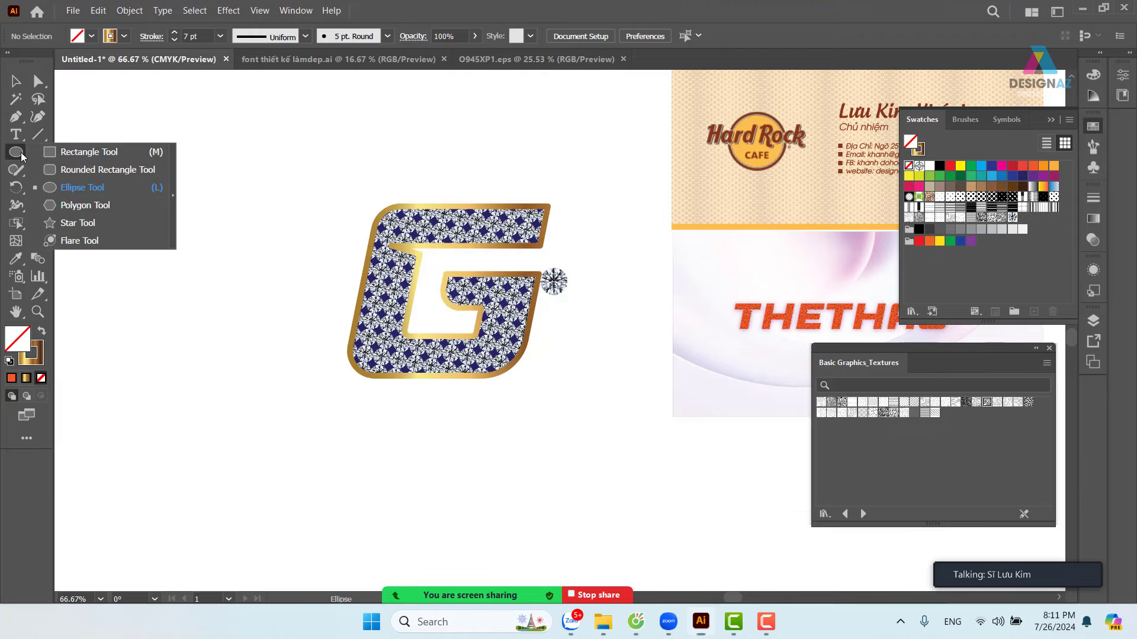
left_click(83, 155)
mouse_move(160, 98)
left_mouse_down()
mouse_move(496, 427)
mouse_move(639, 508)
left_mouse_up()
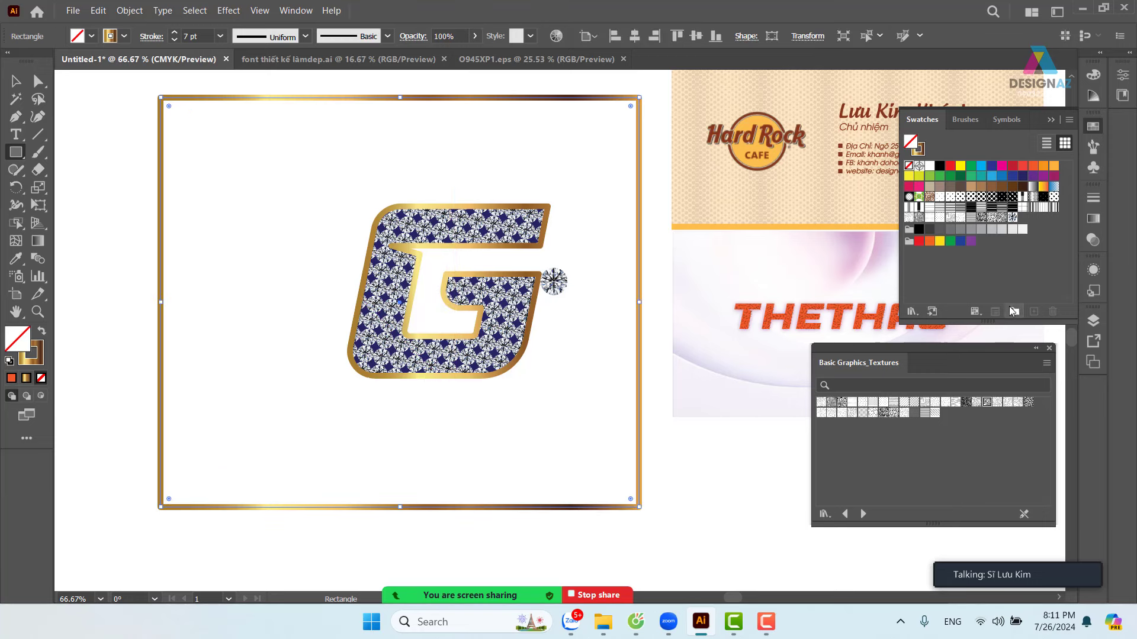
left_click(1023, 176)
key("ctrl+shift+bracketleft")
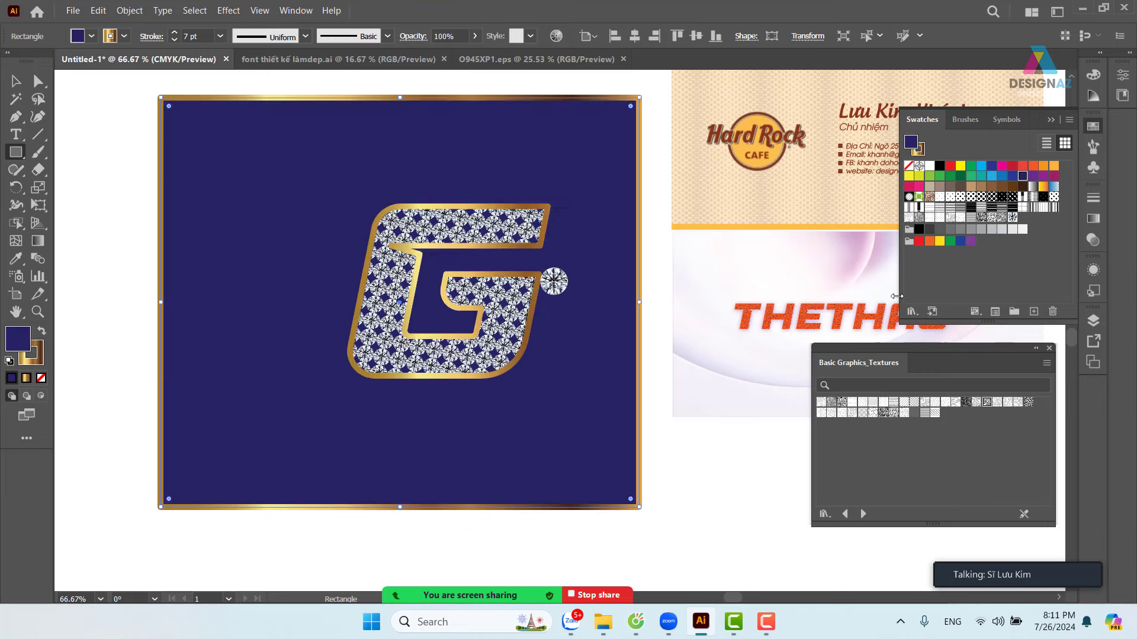
key("v")
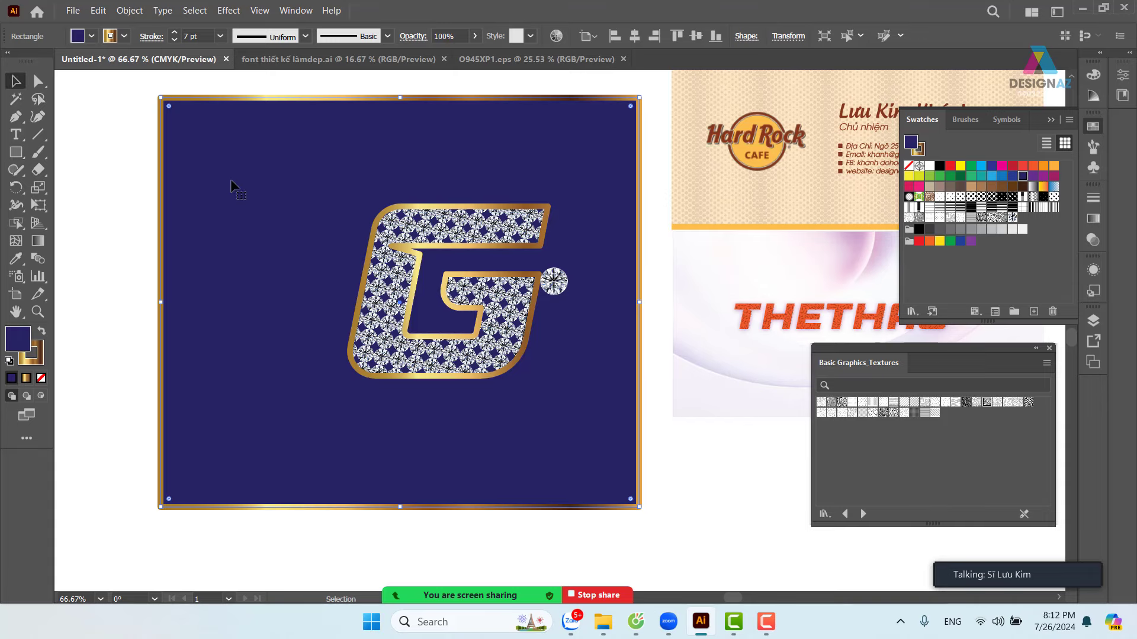
double_click(15, 338)
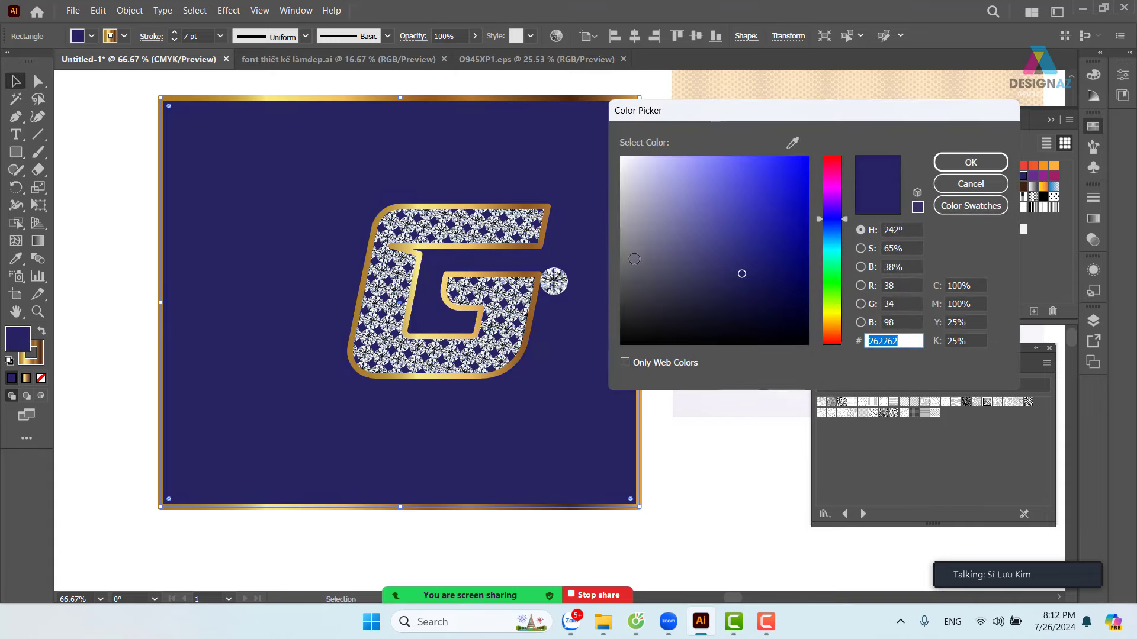
left_click_drag(742, 291, 759, 300)
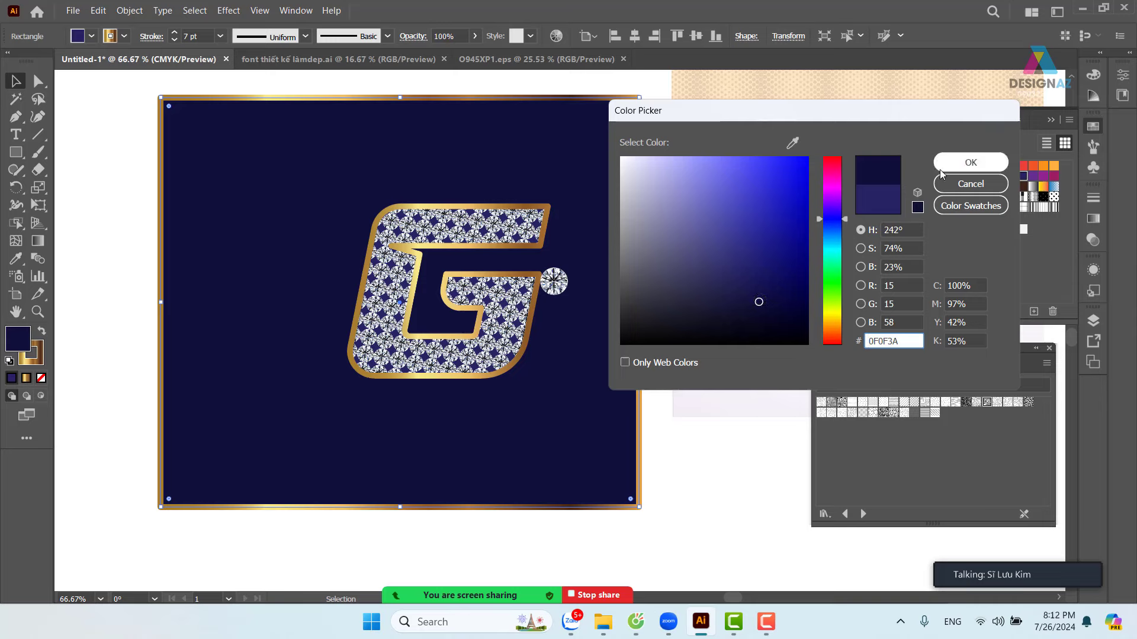
key("Return")
left_click(146, 231)
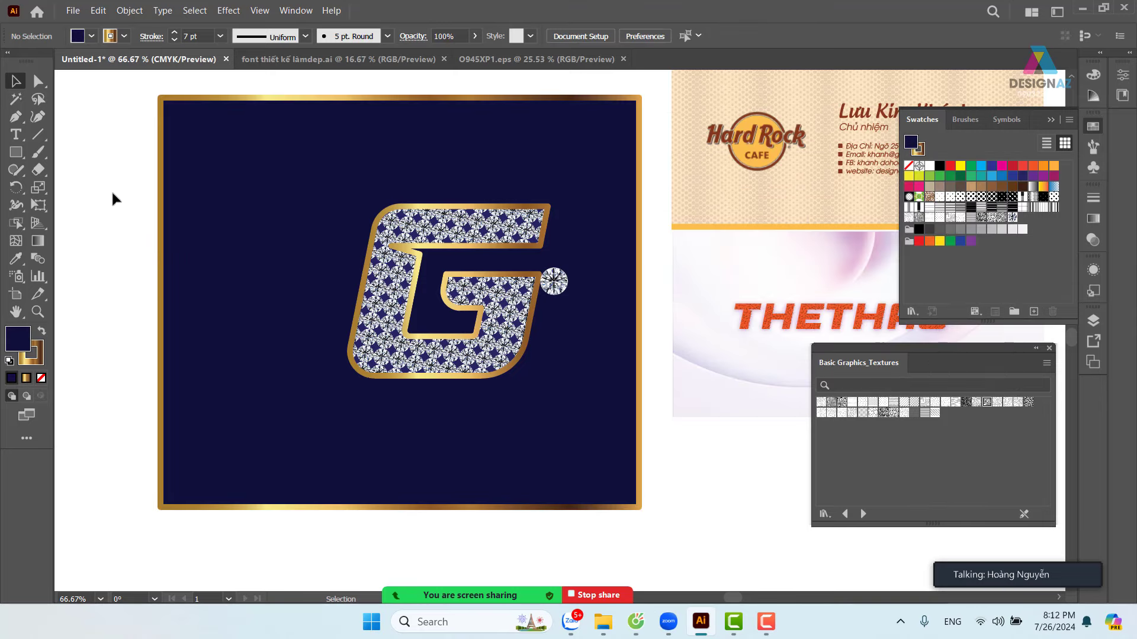
- Move the G artwork about 2 cm left inside the navy frame
left_click_drag(111, 190, 589, 411)
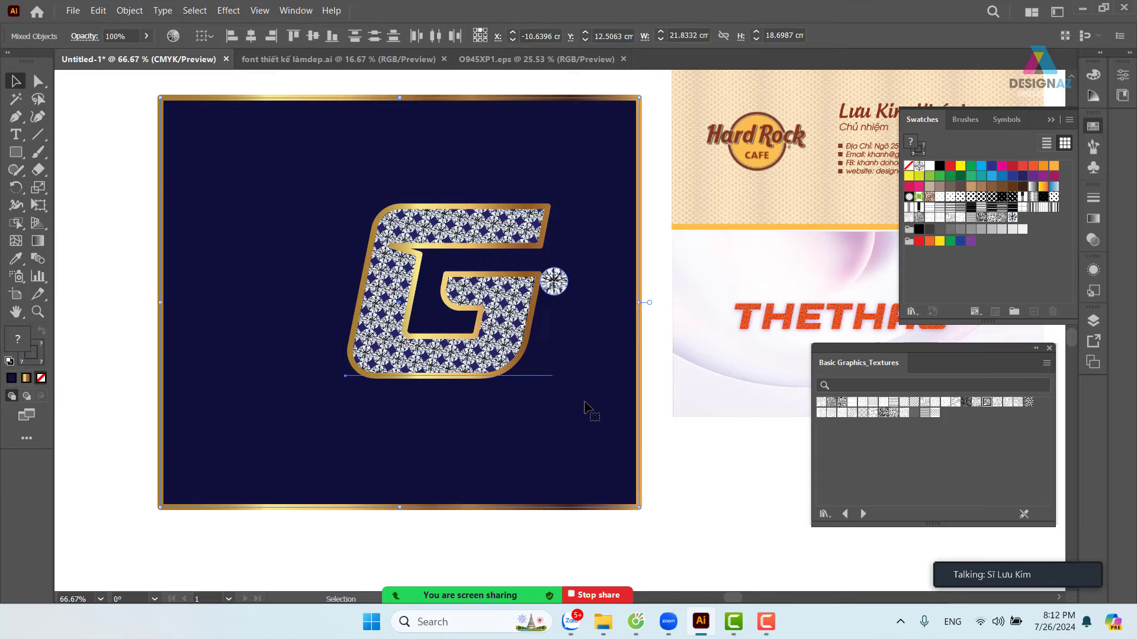
left_click_drag(660, 470, 591, 516)
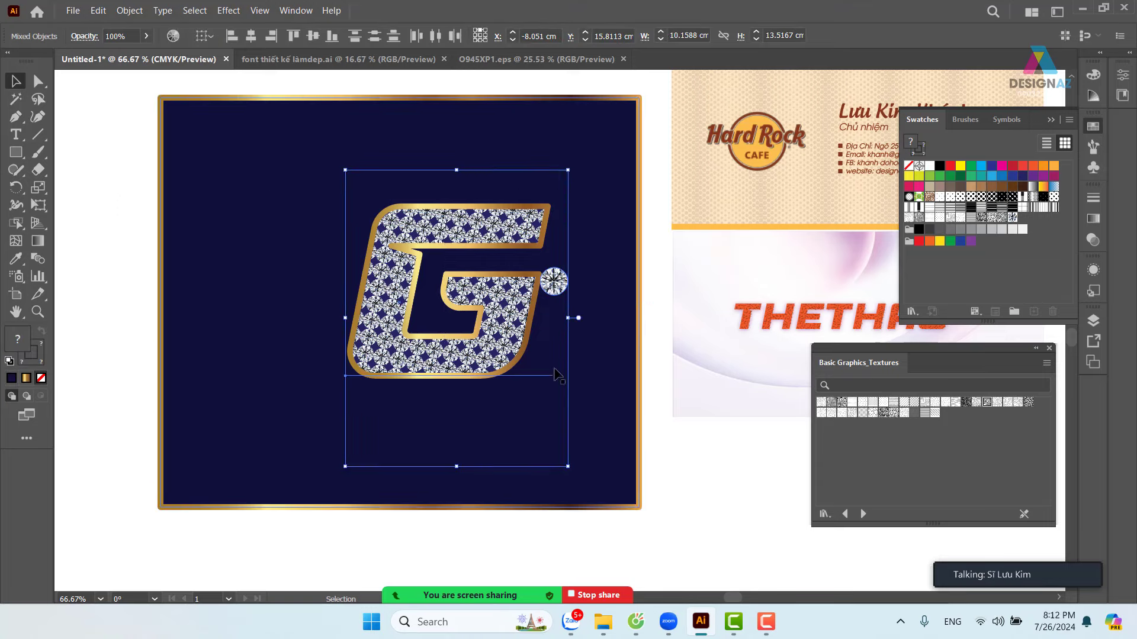
left_click_drag(506, 353, 462, 354)
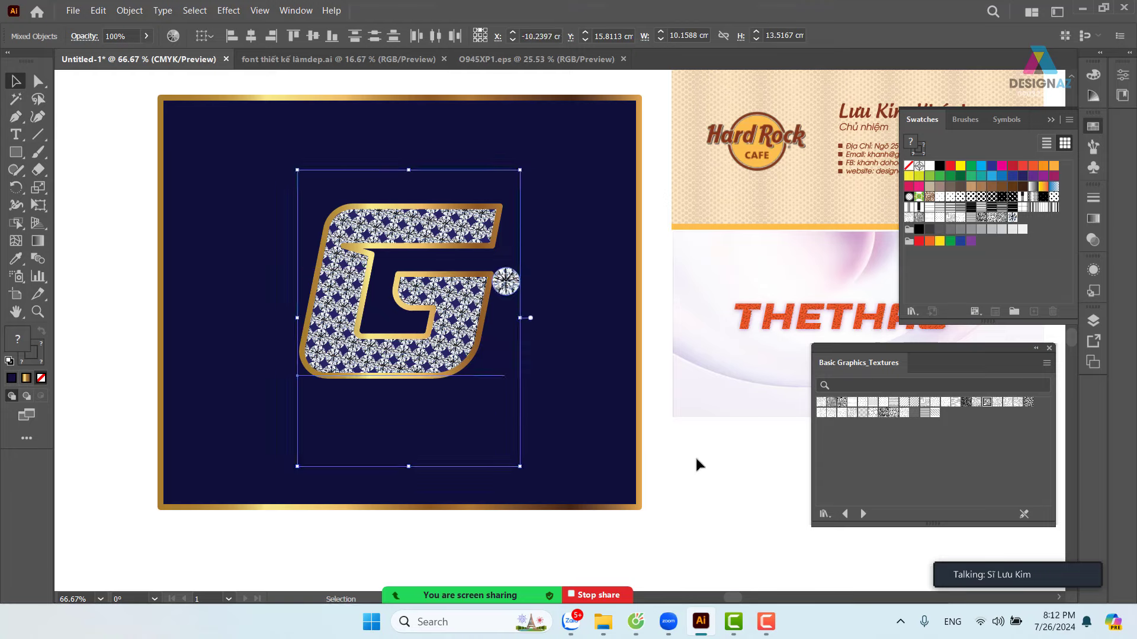
left_click(695, 455)
- Delete the small diamond beside the G and zoom to 100% to review the artwork
left_click_drag(513, 296, 529, 330)
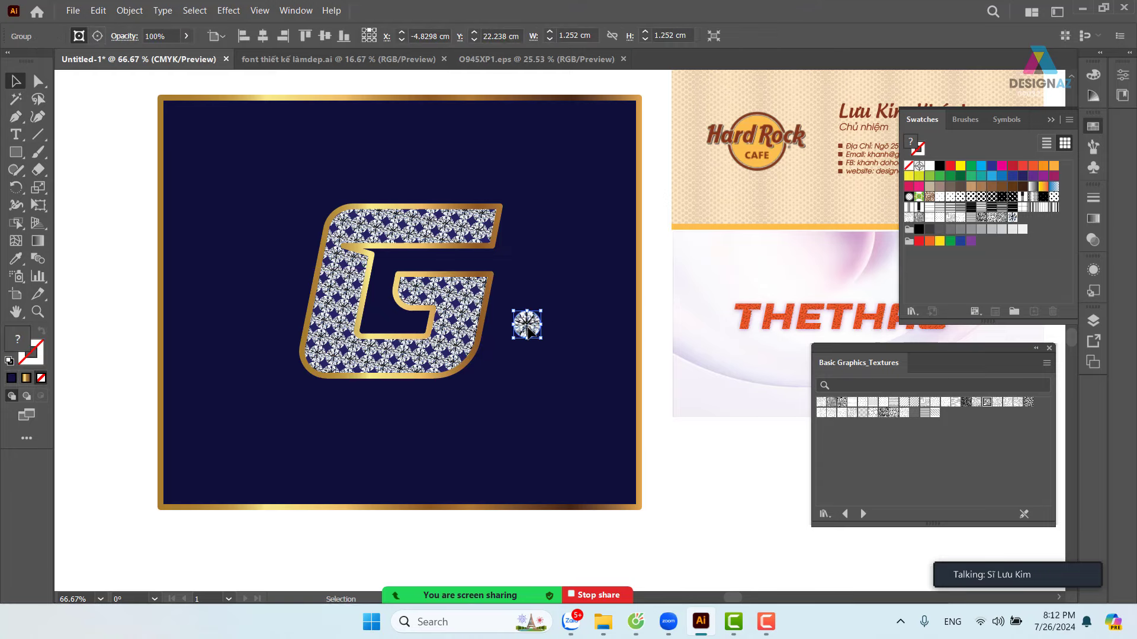
key("Delete")
key("ctrl+plus")
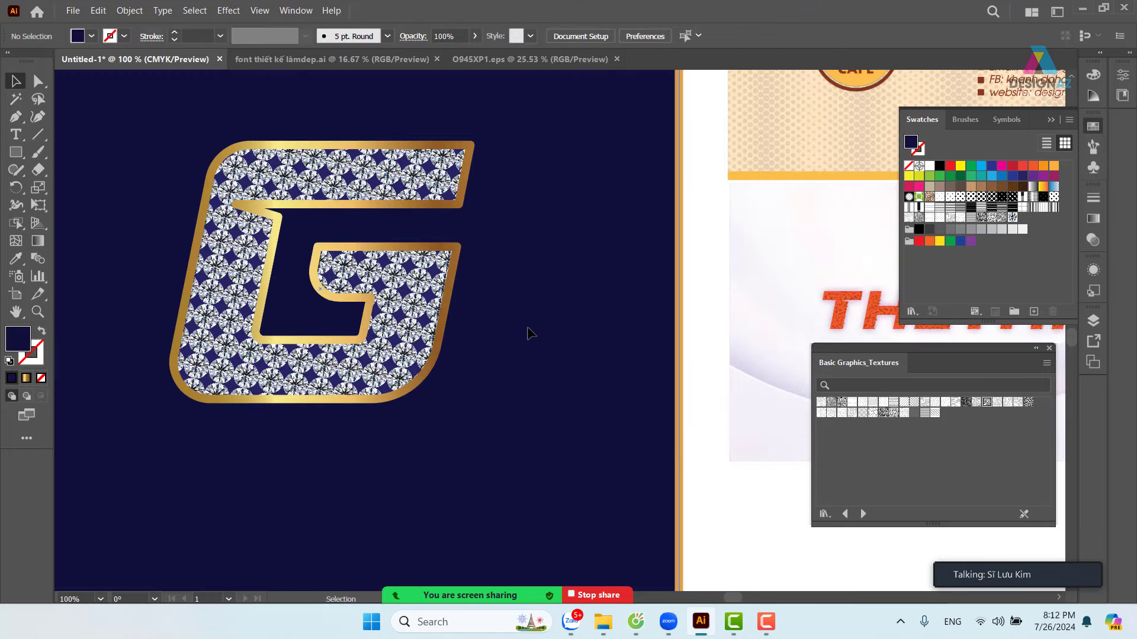
left_click_drag(459, 348, 611, 417)
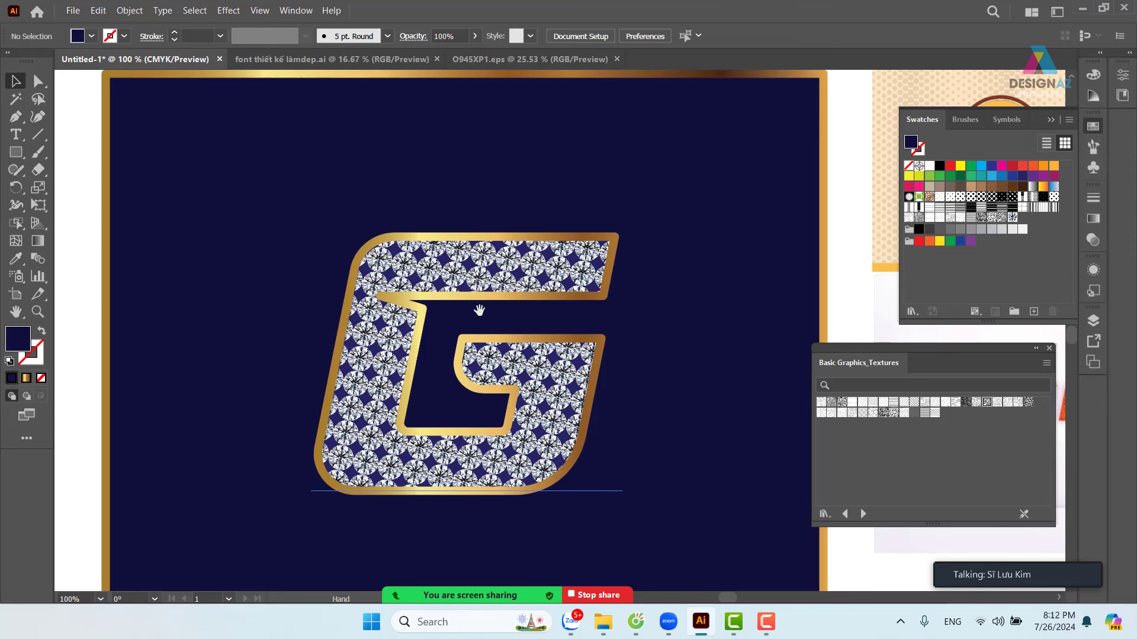
left_click_drag(480, 309, 554, 215)
- Return the gold-outline G to its original position over the diamond G
key("ctrl+z")
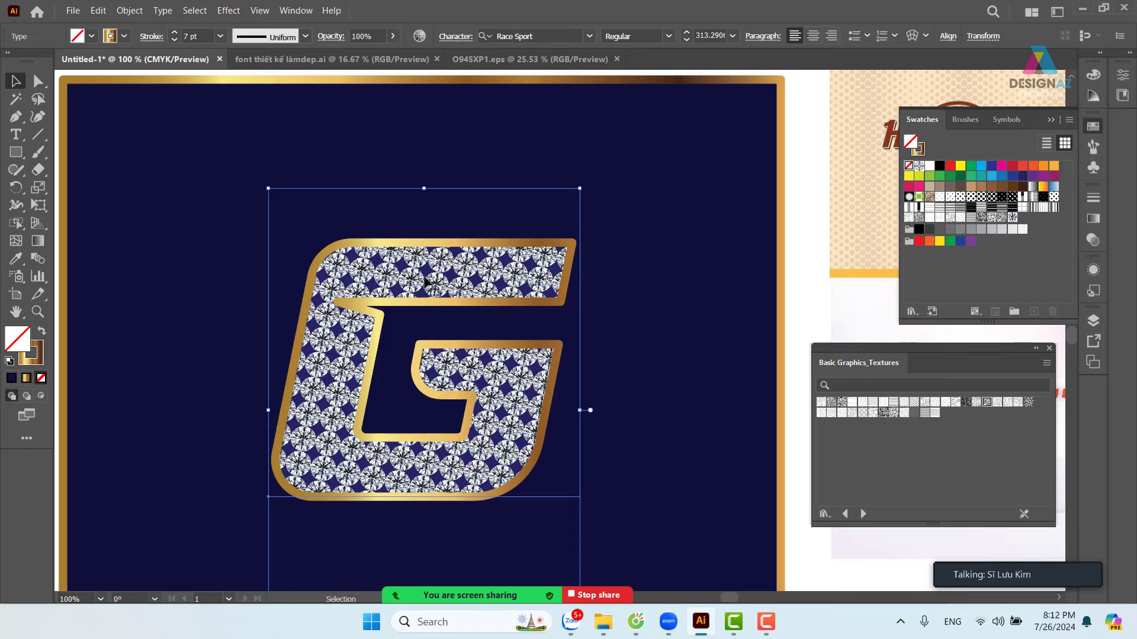
left_click_drag(476, 285, 639, 286)
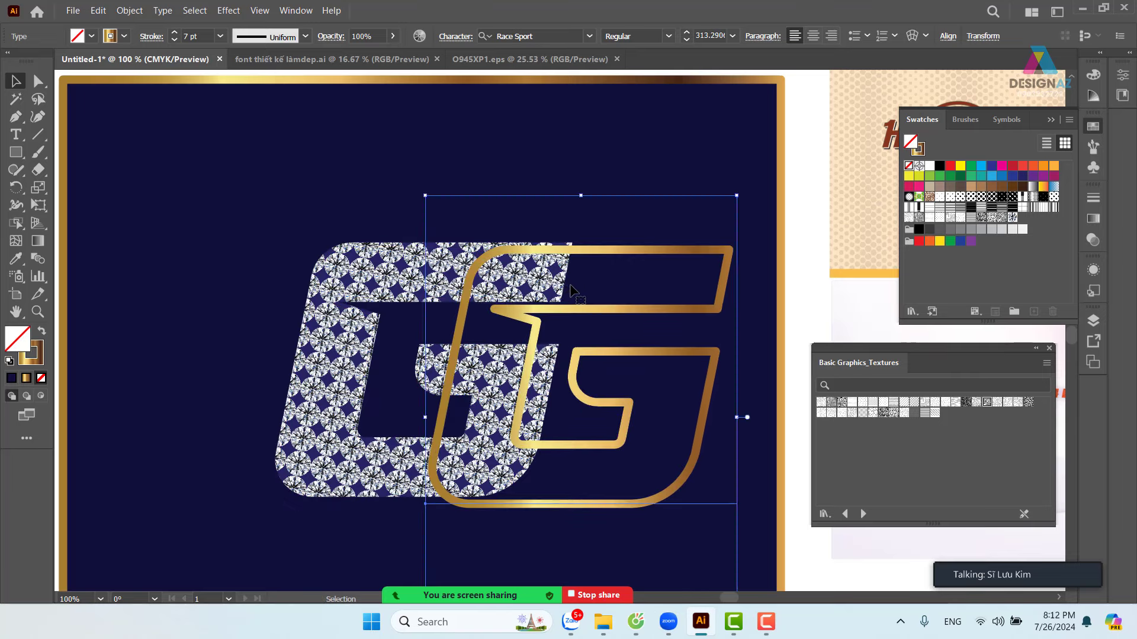
key("ctrl+z")
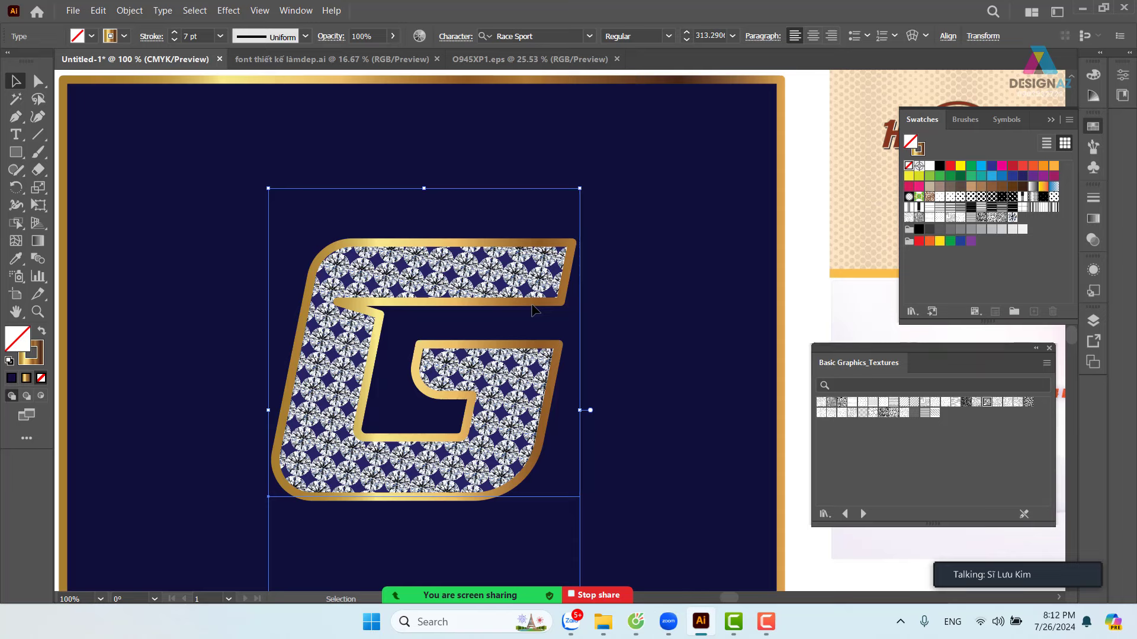
- Lock the gold-outline G with Object > Lock > Selection
left_click(191, 11)
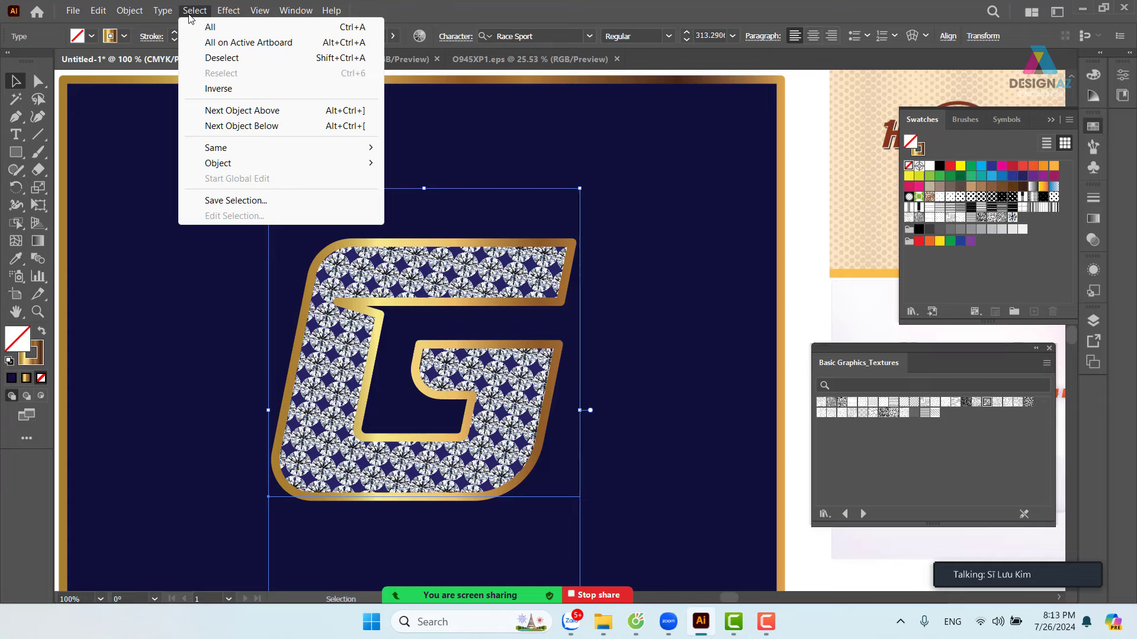
mouse_move(138, 17)
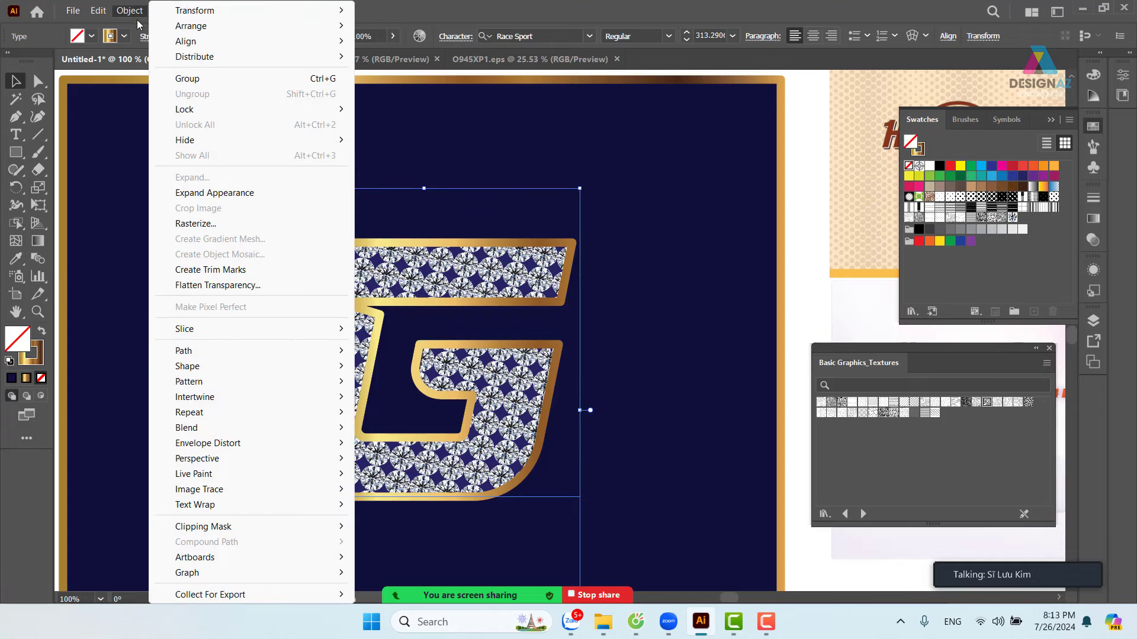
mouse_move(229, 112)
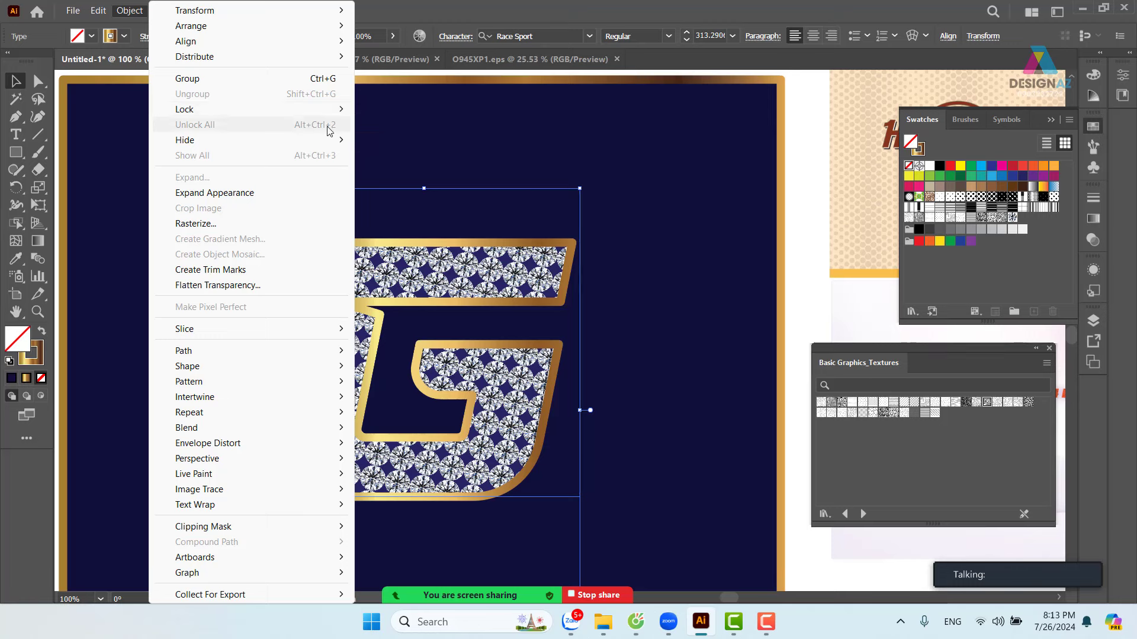
mouse_move(347, 114)
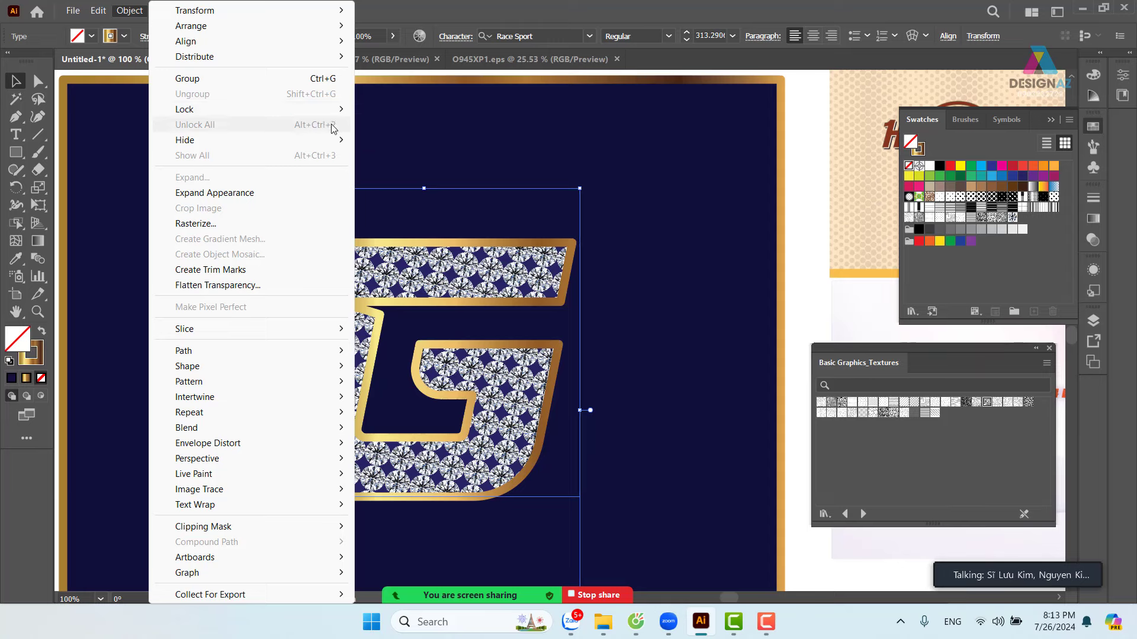
mouse_move(331, 109)
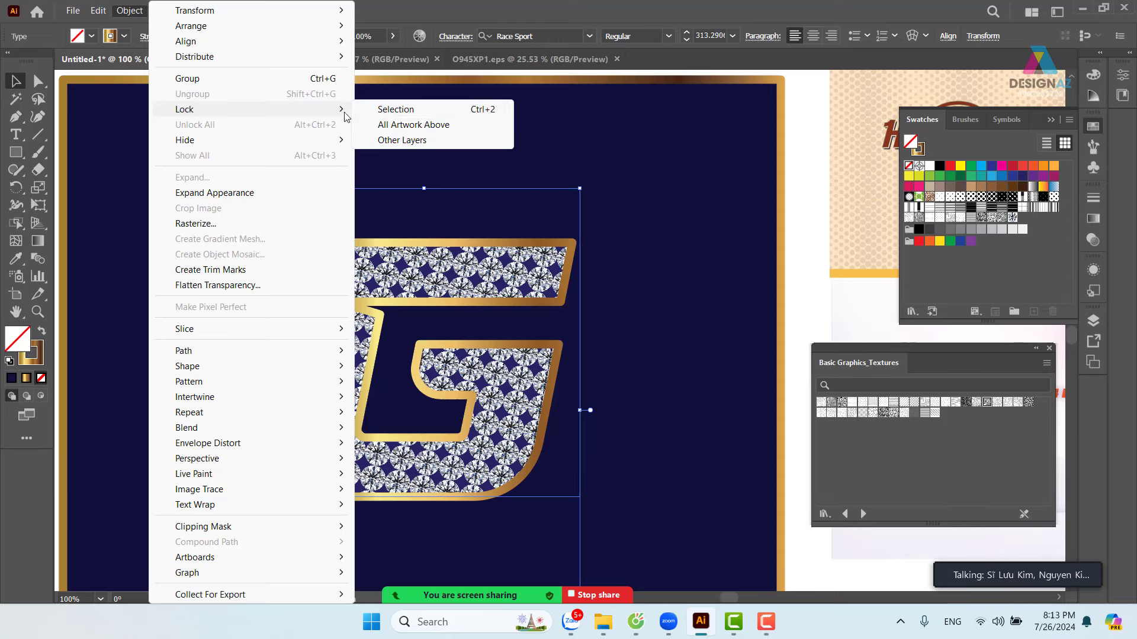
left_click(394, 109)
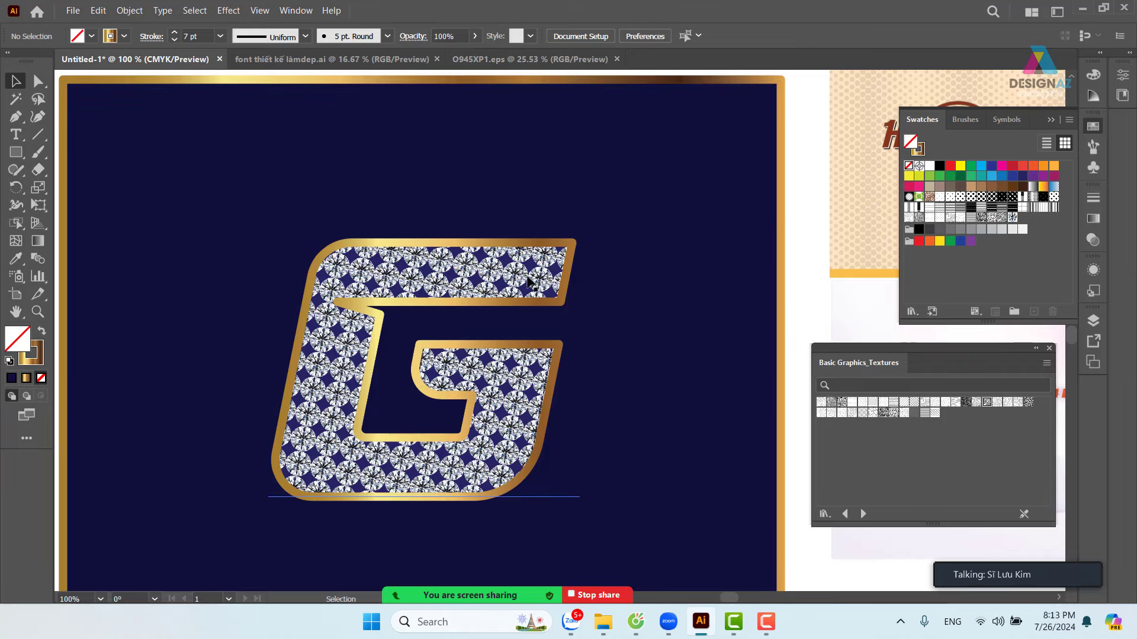
- Test-move the diamond-filled G on its own, then undo the move
left_click(467, 282)
left_click_drag(467, 282, 609, 212)
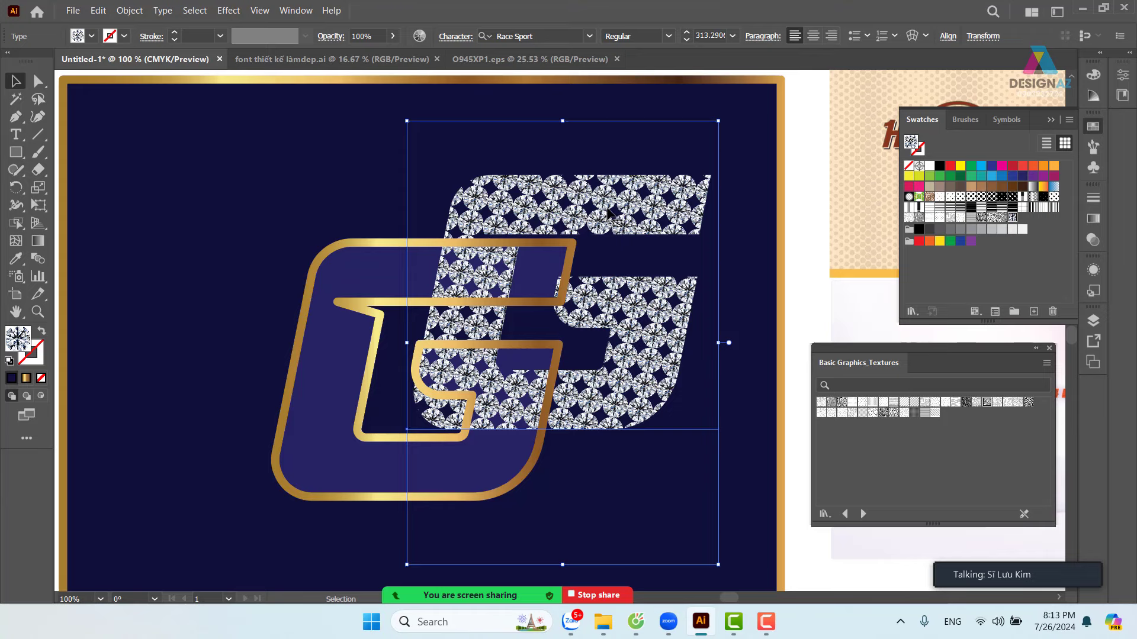
key("ctrl+z")
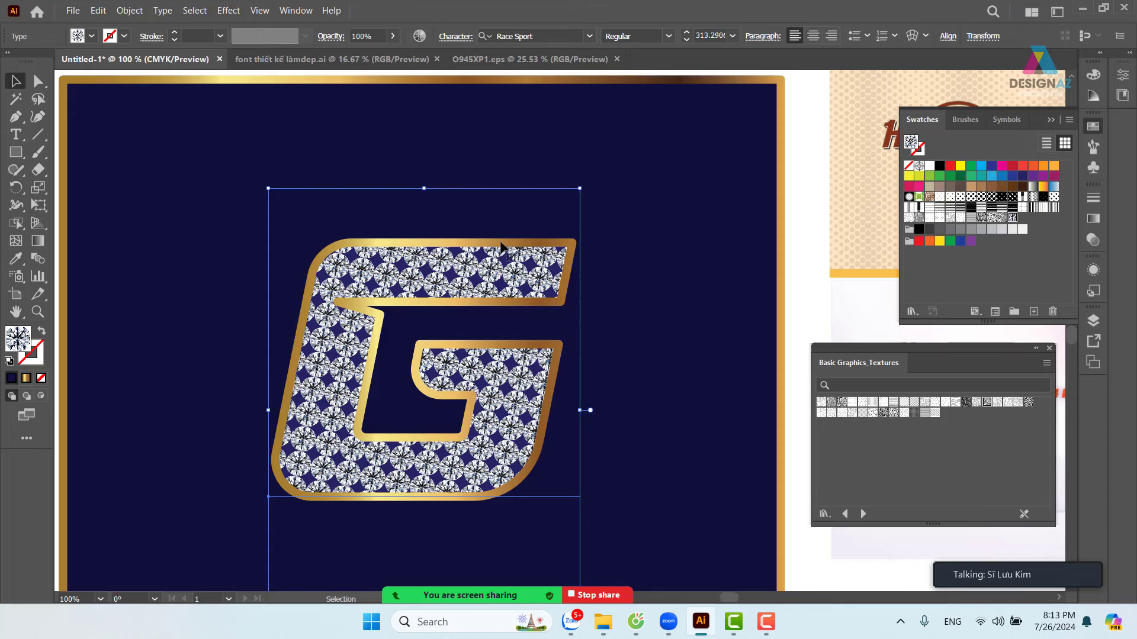
- Add an Inner Glow to the diamond G in dark navy #0C0C26 with Multiply blending
left_click(229, 11)
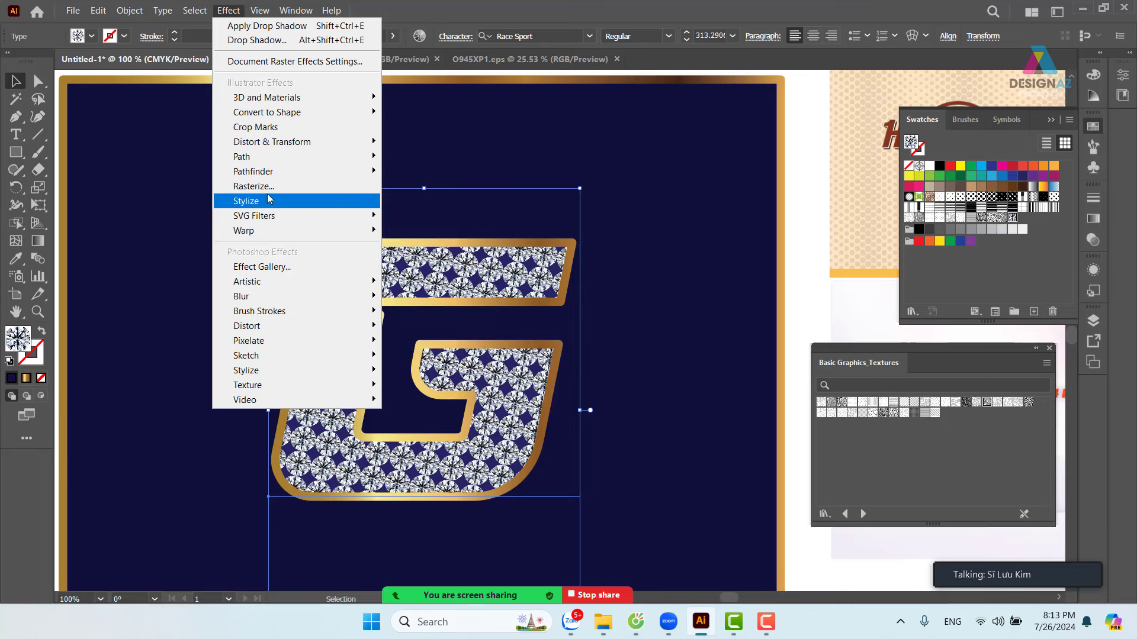
mouse_move(270, 203)
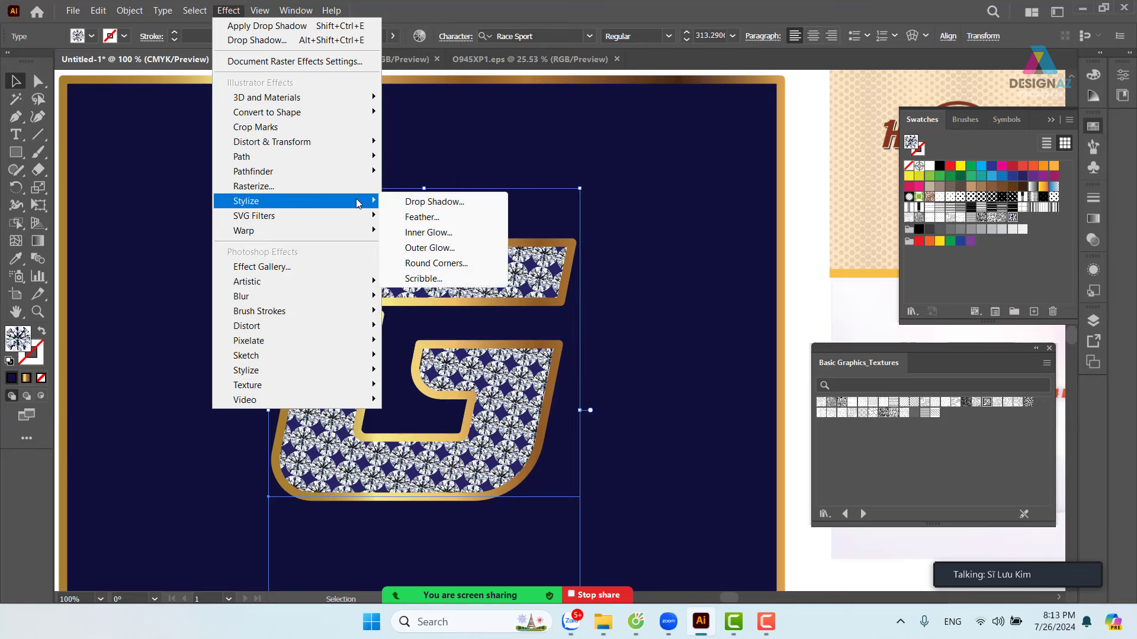
left_click(440, 239)
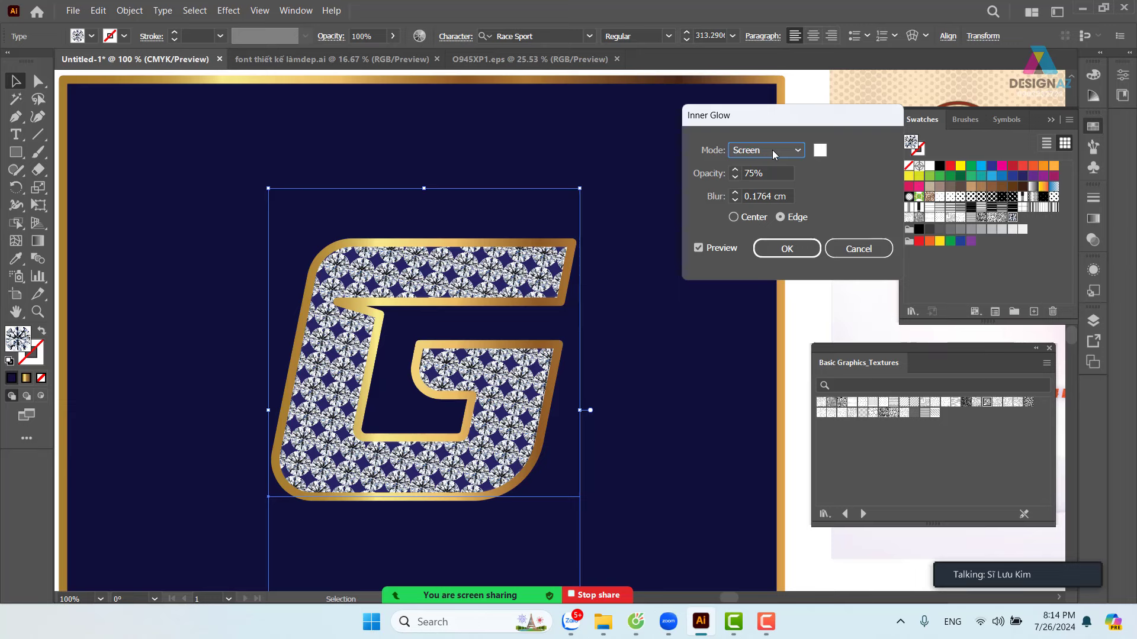
left_click(820, 151)
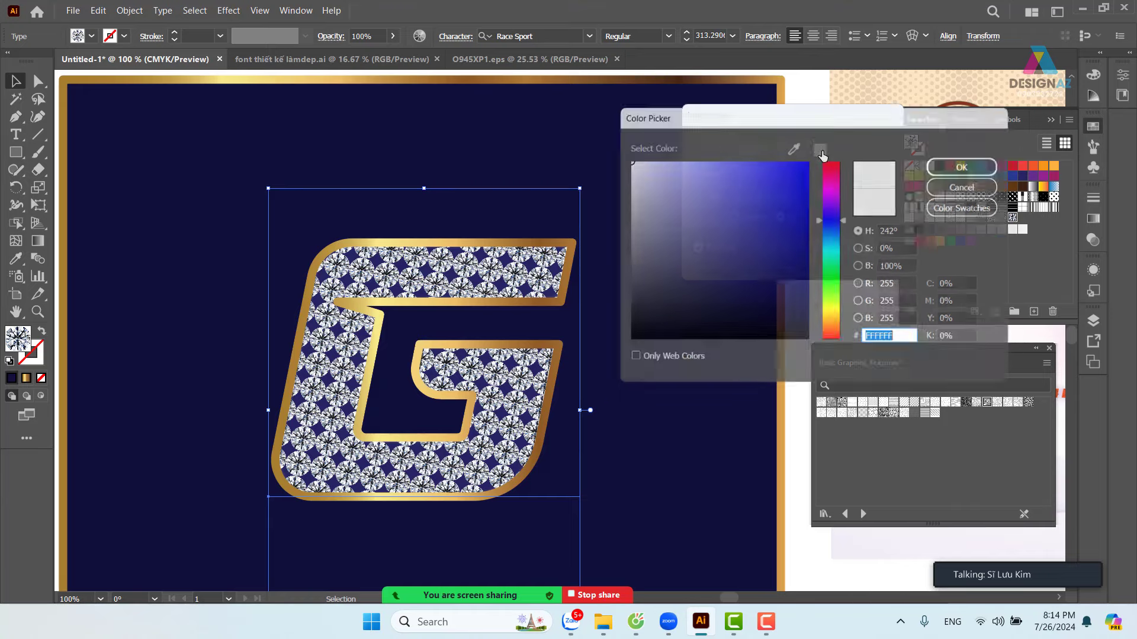
left_click_drag(745, 277, 749, 316)
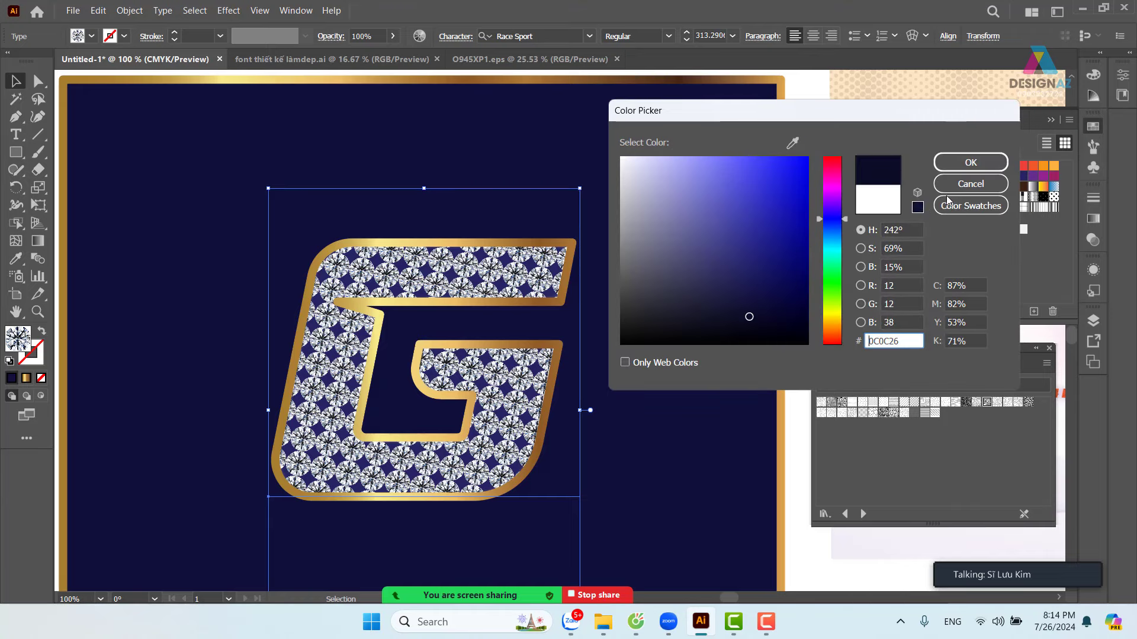
left_click(967, 163)
left_click(774, 151)
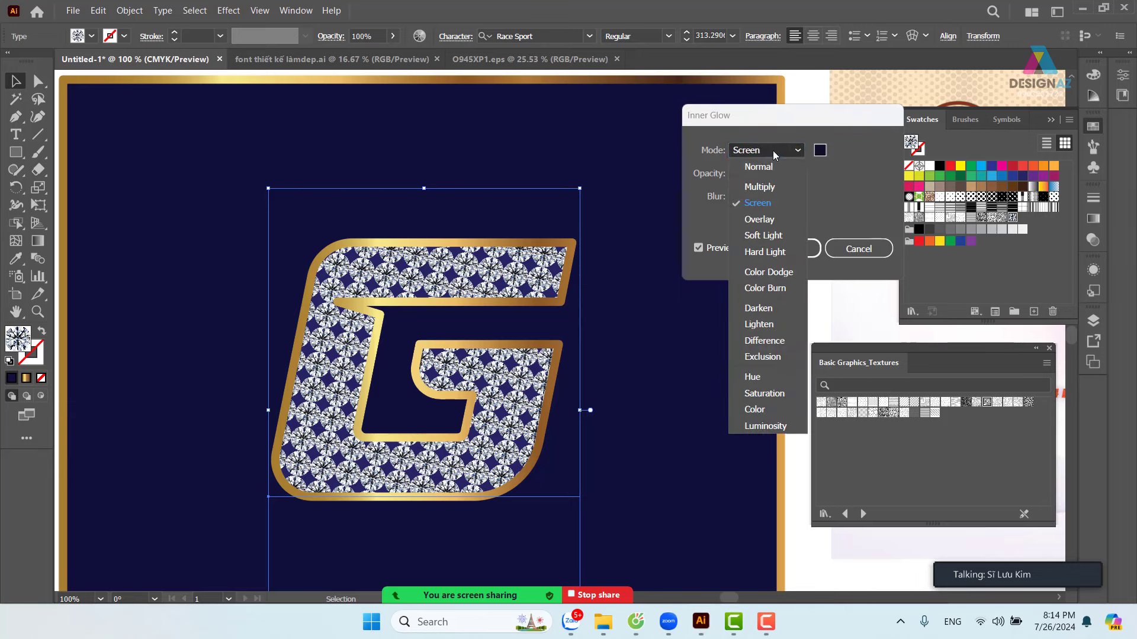
left_click(765, 186)
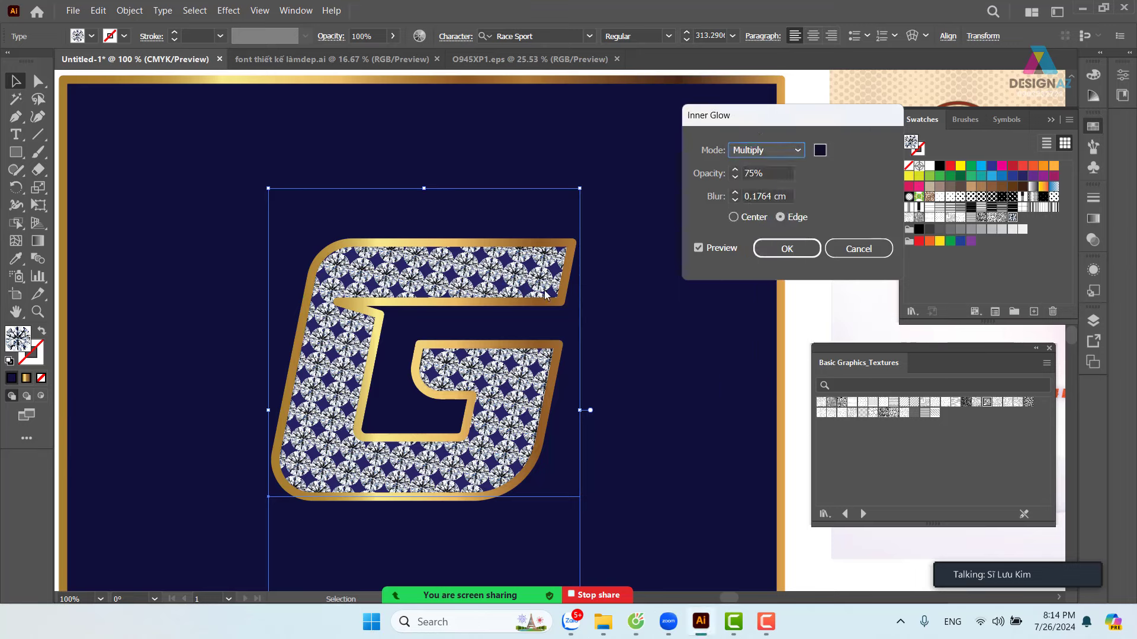
- Set the inner glow to 100% opacity and 0.4 cm blur, then apply it
double_click(754, 173)
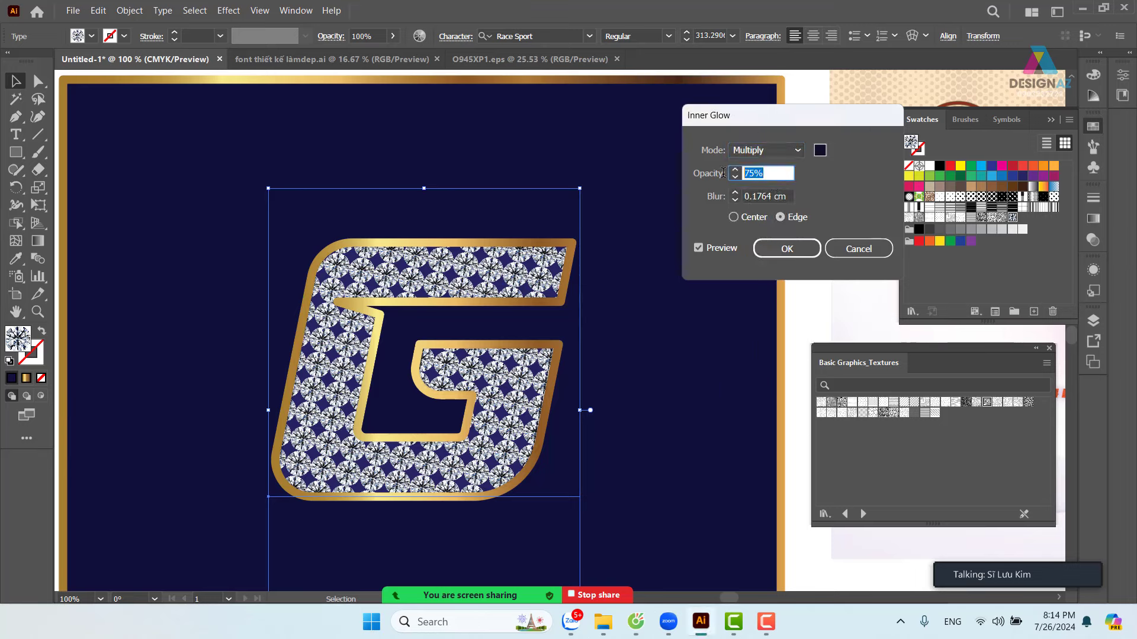
type("100")
key("Tab")
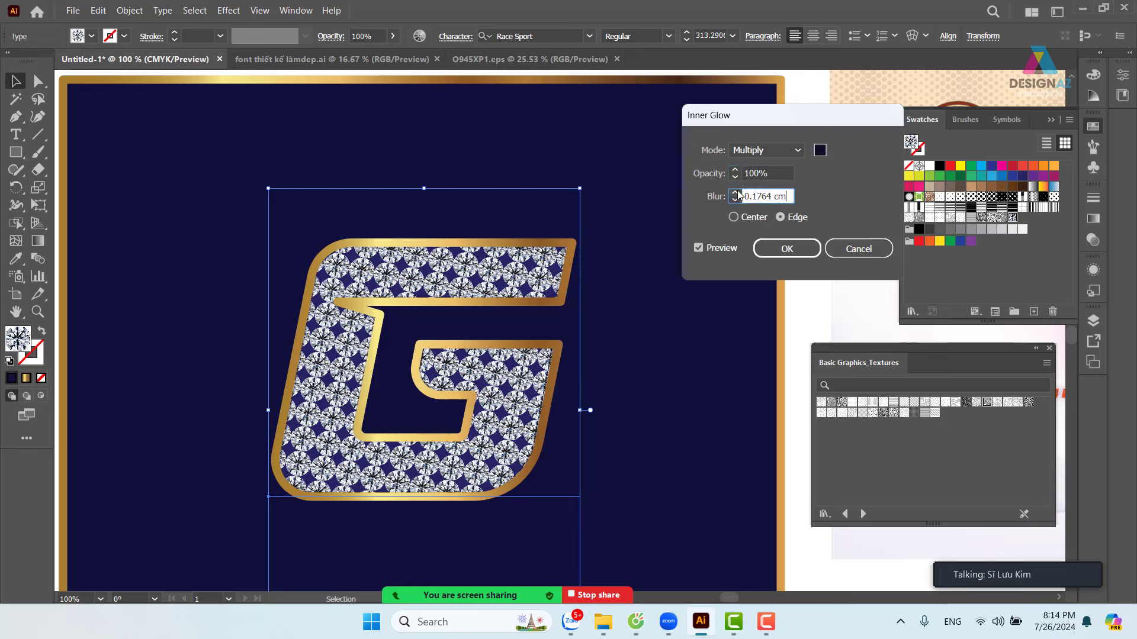
type("0.4")
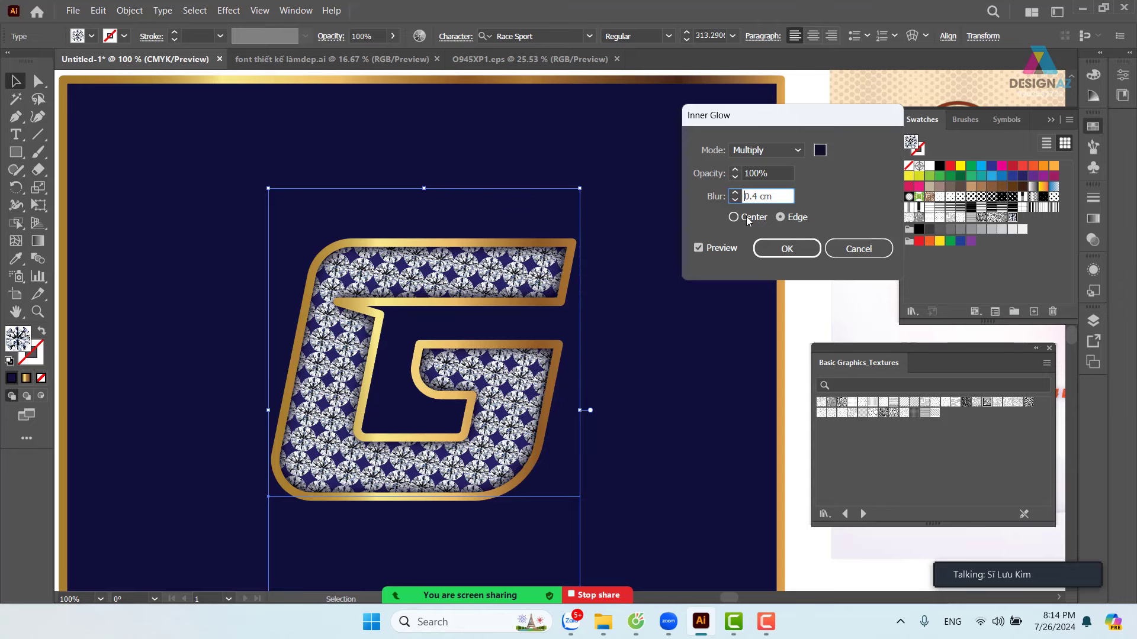
left_click(777, 250)
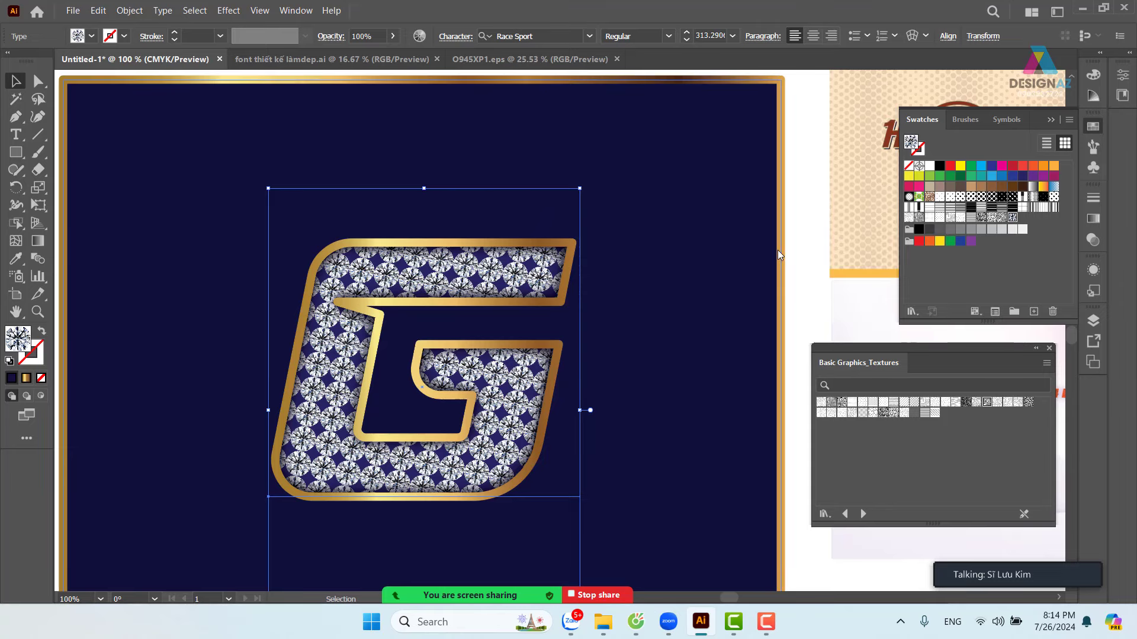
- Compare the plain blue fill with the diamond-pattern fill, keeping the diamond pattern
key("ctrl+minus")
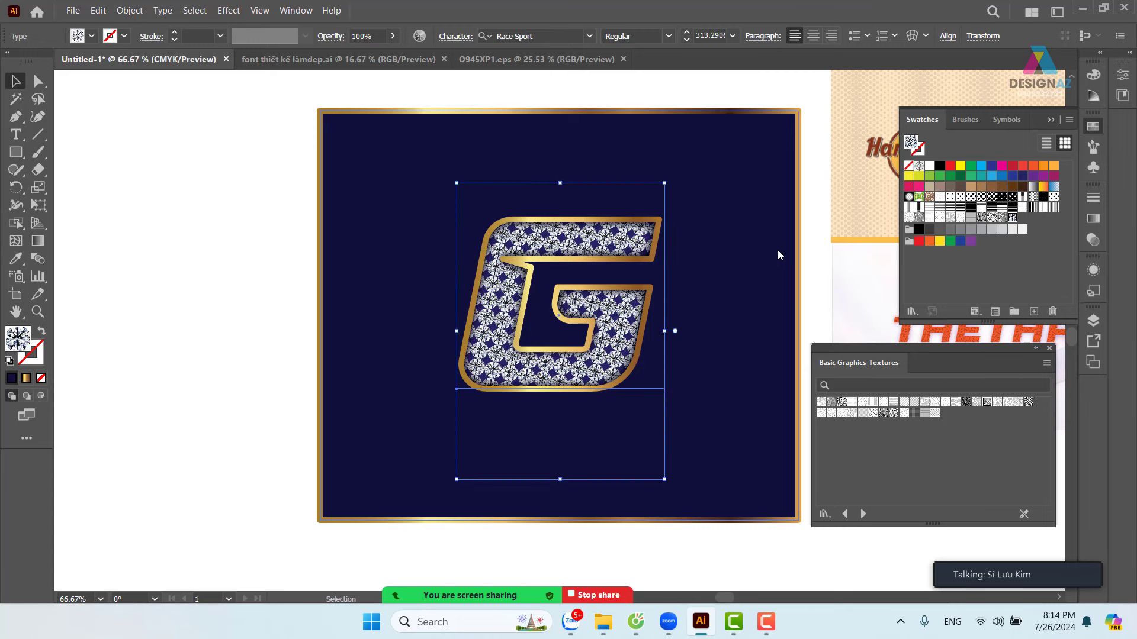
left_click(202, 329)
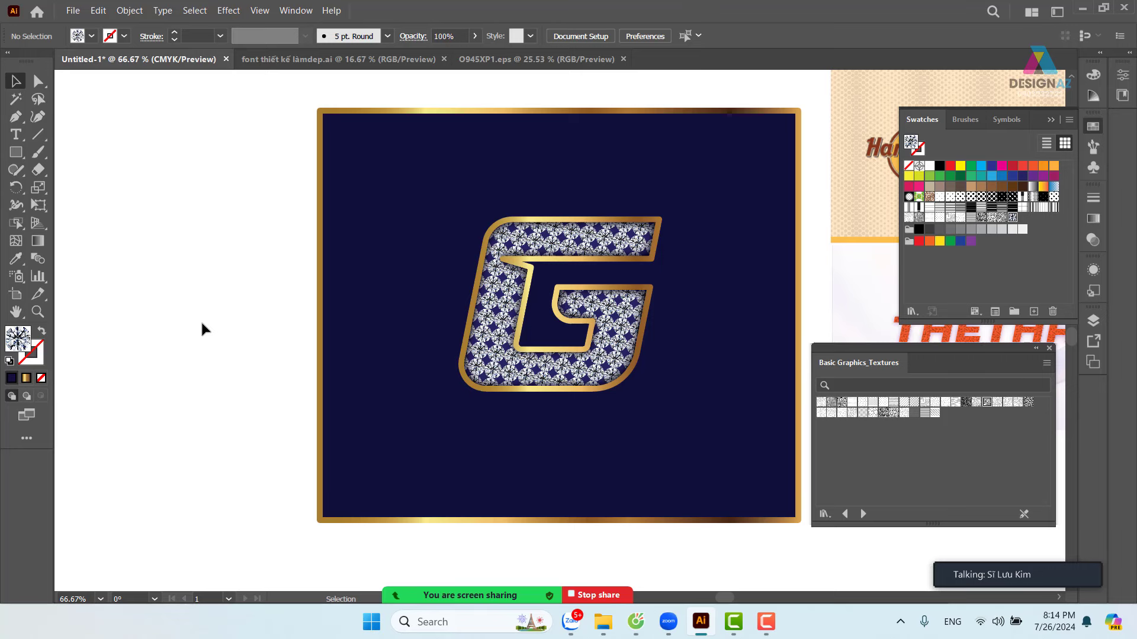
key("ctrl+z")
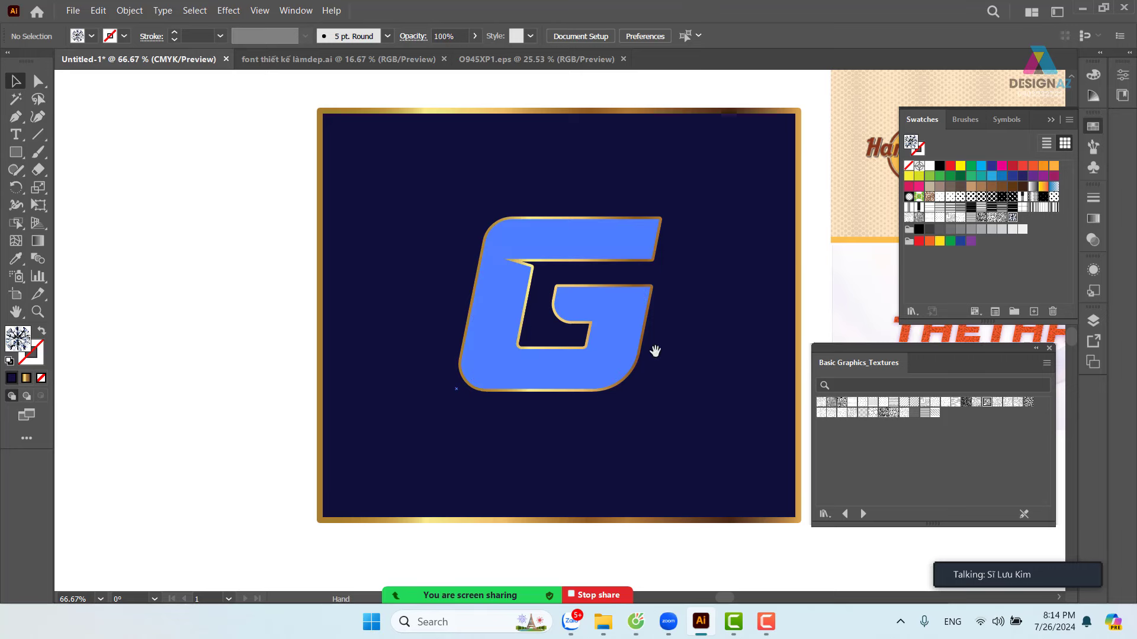
scroll(578, 347, "right", 2)
key("ctrl+shift+z")
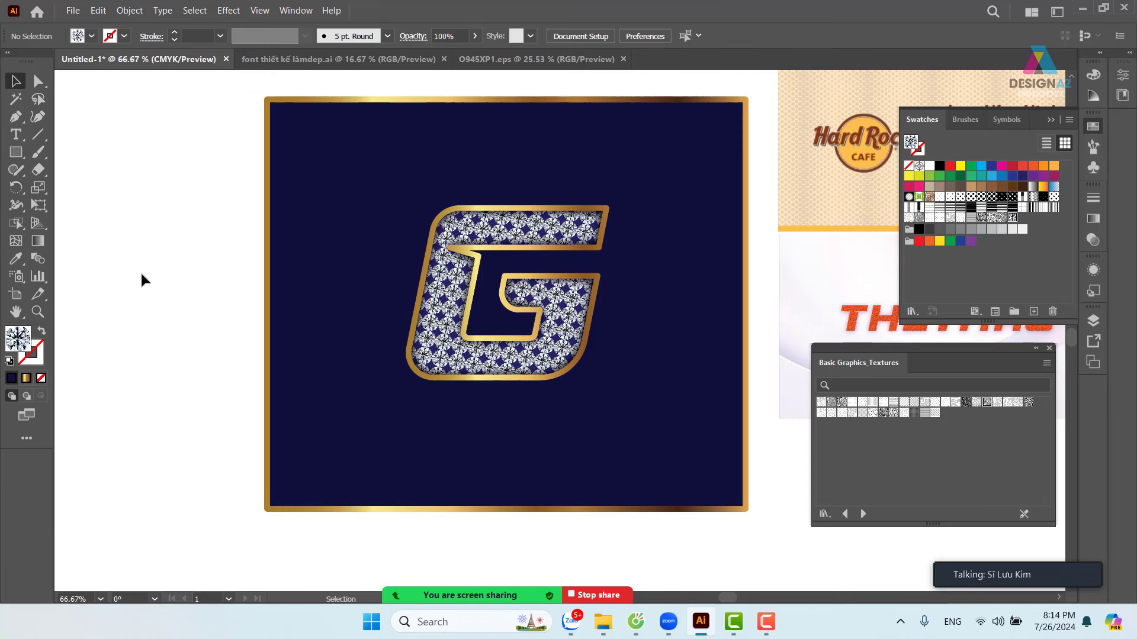
key("ctrl+z")
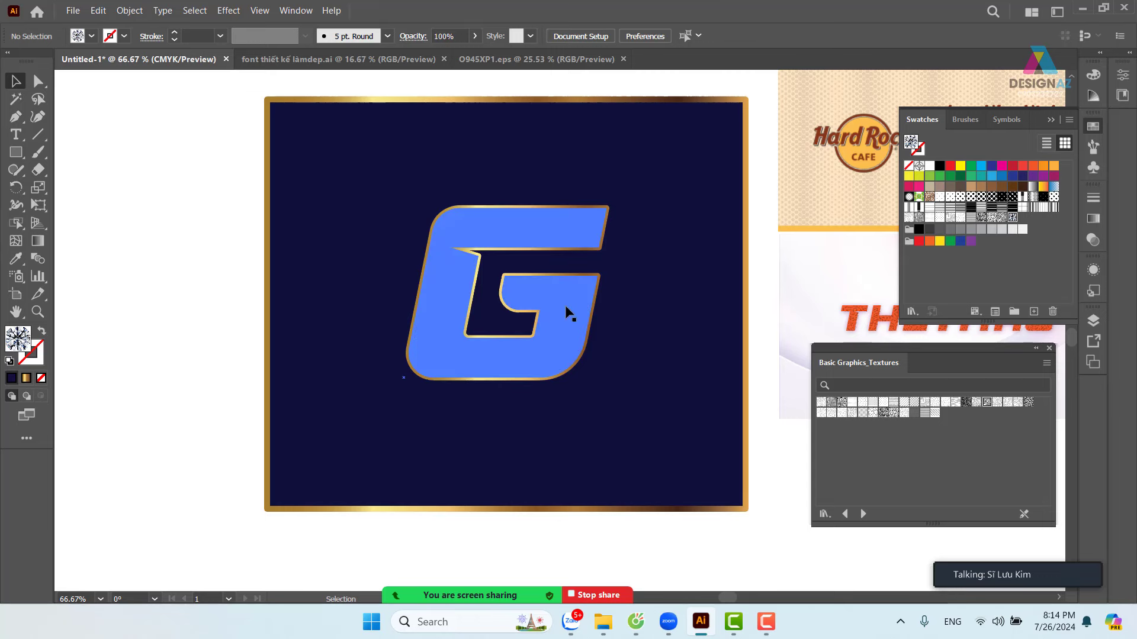
left_click(565, 306)
key("ctrl+shift+z")
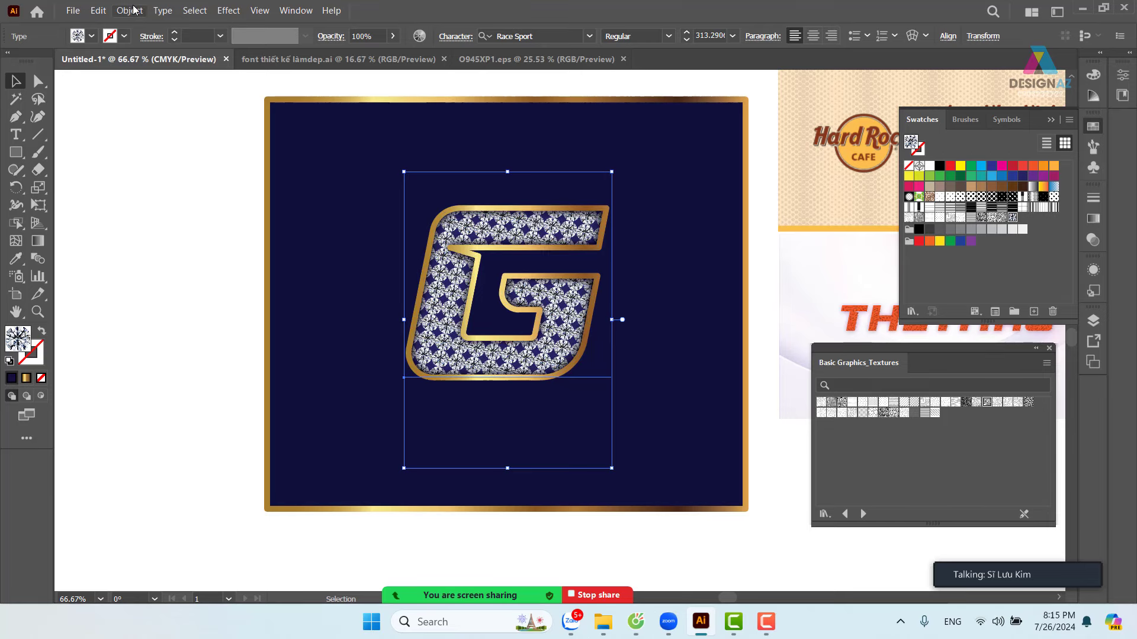
- Lock the diamond-pattern G with Object > Lock > Selection
left_click(129, 10)
mouse_move(182, 112)
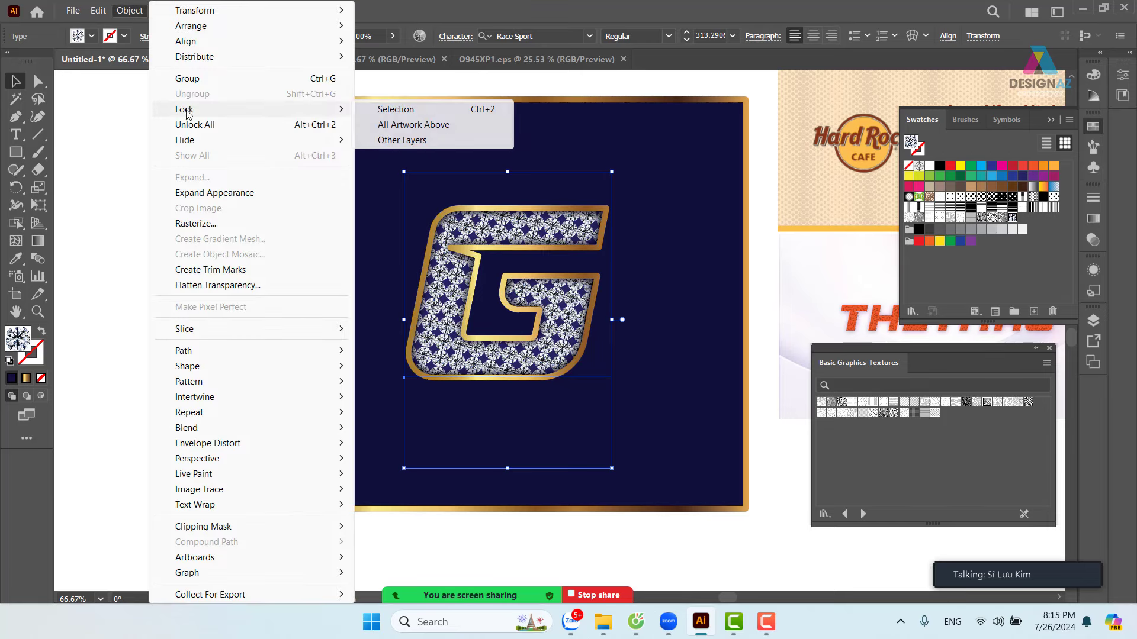
left_click(395, 110)
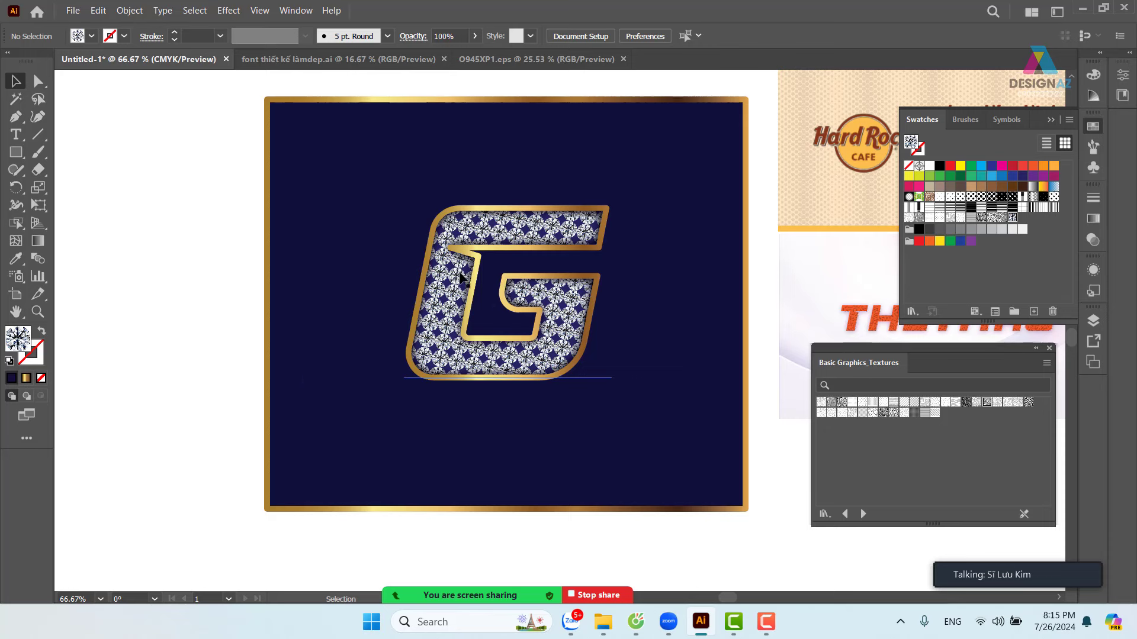
- Fill the plain G underneath with a dark brown swatch
left_click_drag(450, 284, 237, 346)
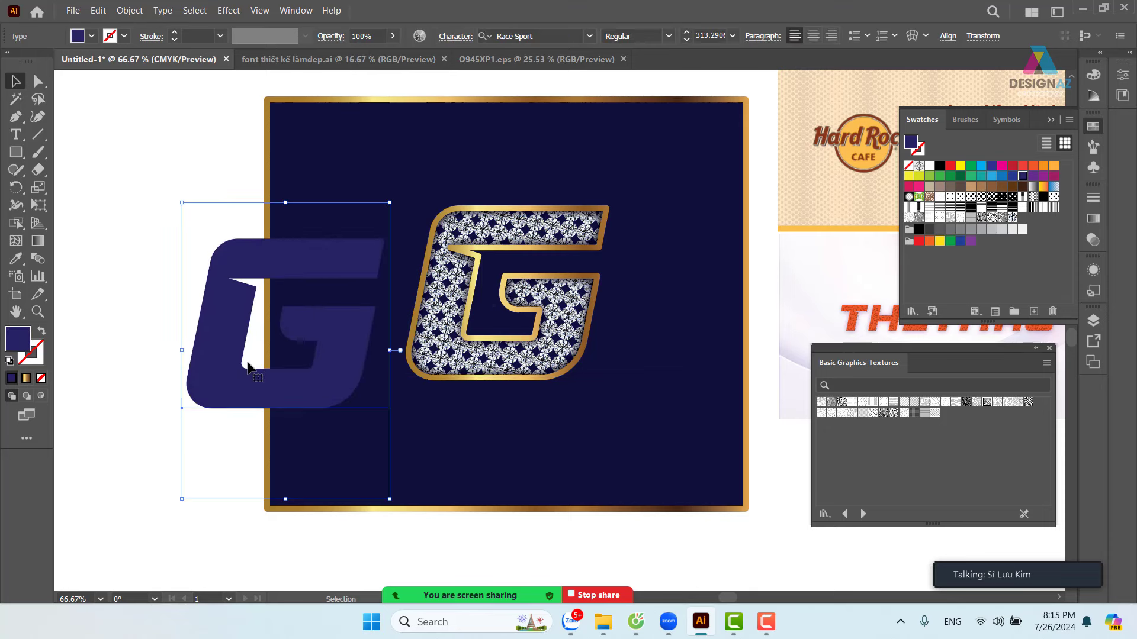
key("ctrl+z")
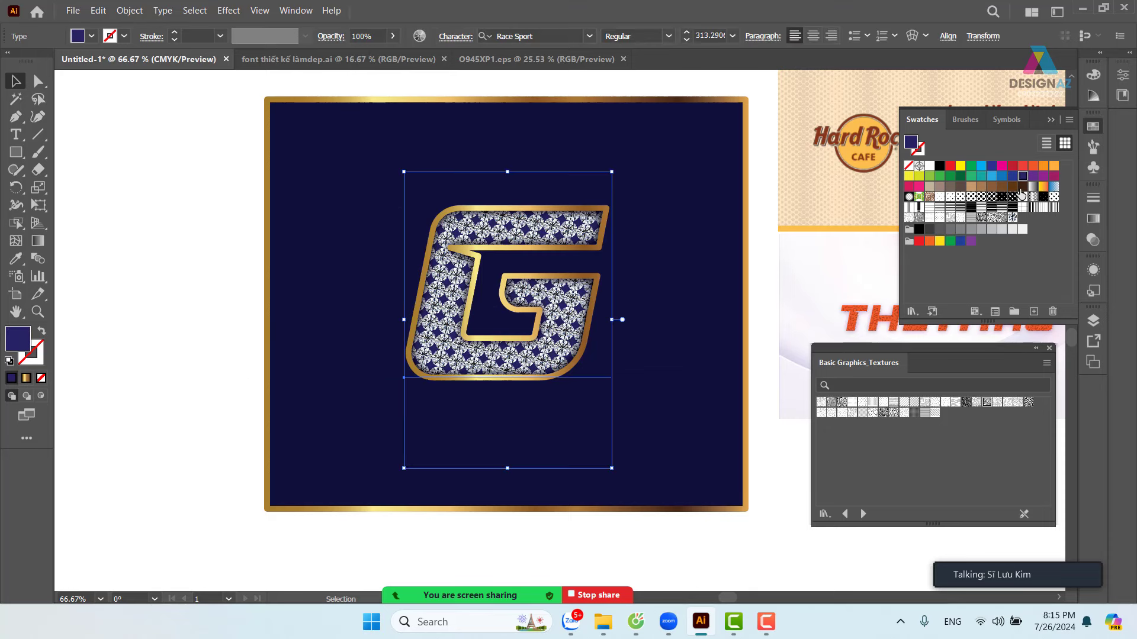
left_click(1012, 186)
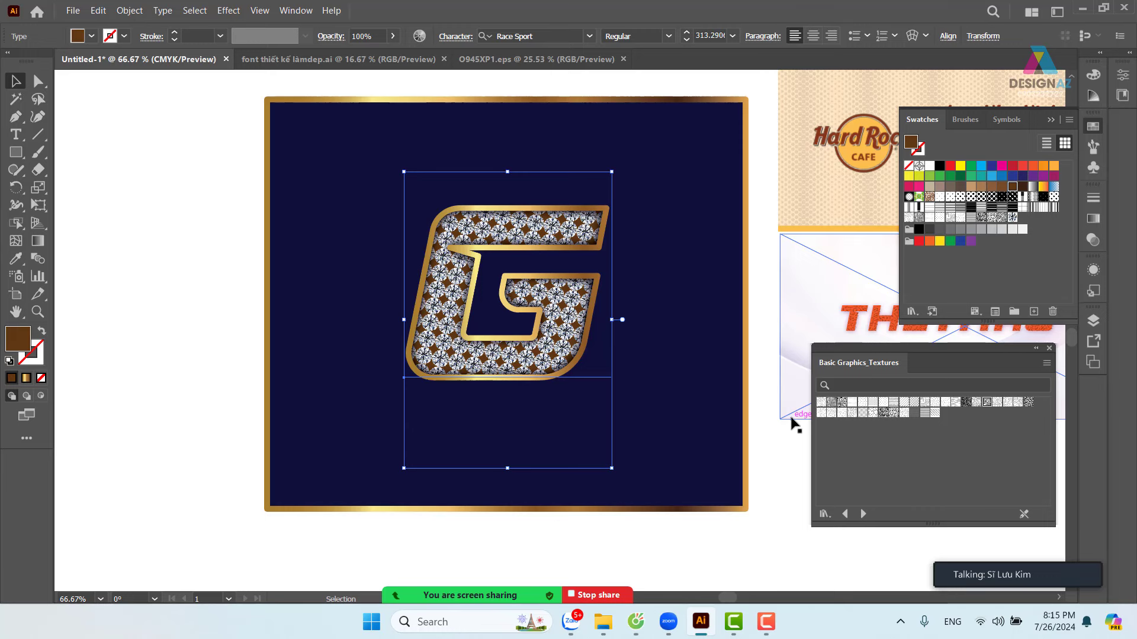
left_click(218, 335)
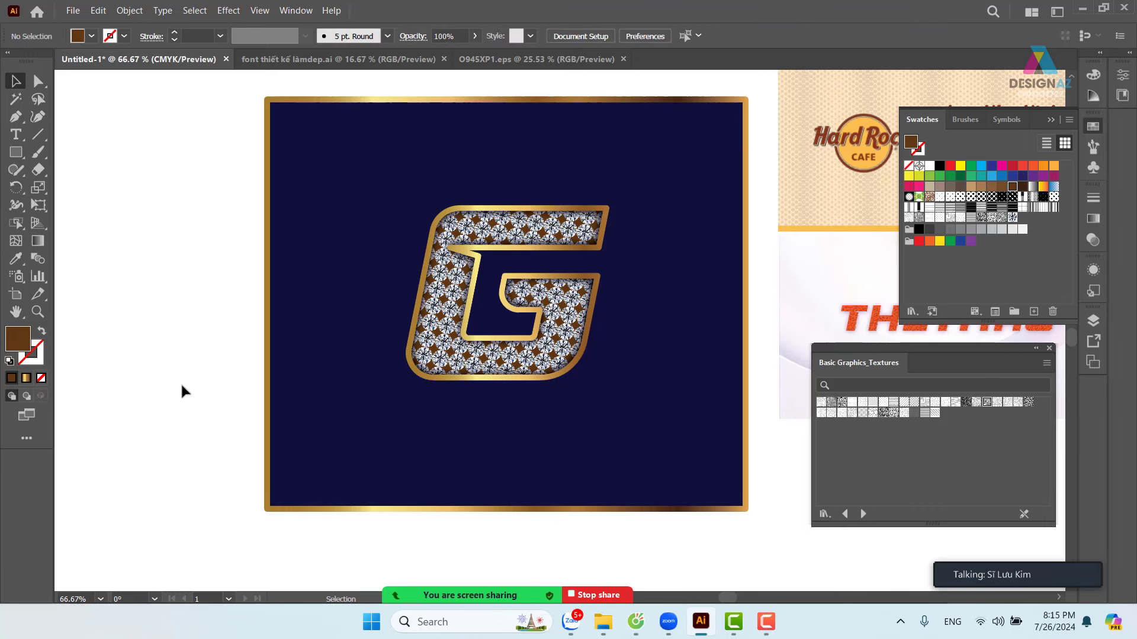
- Unlock all locked objects with Object > Unlock All
left_click_drag(594, 424, 532, 452)
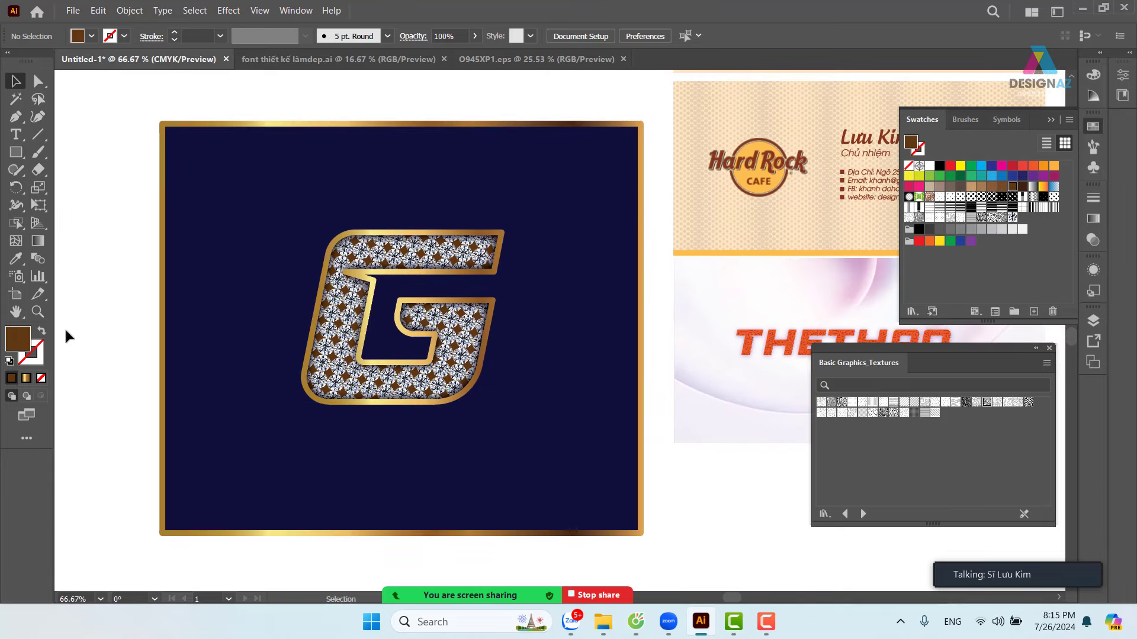
left_click_drag(119, 185, 545, 362)
left_click(155, 283)
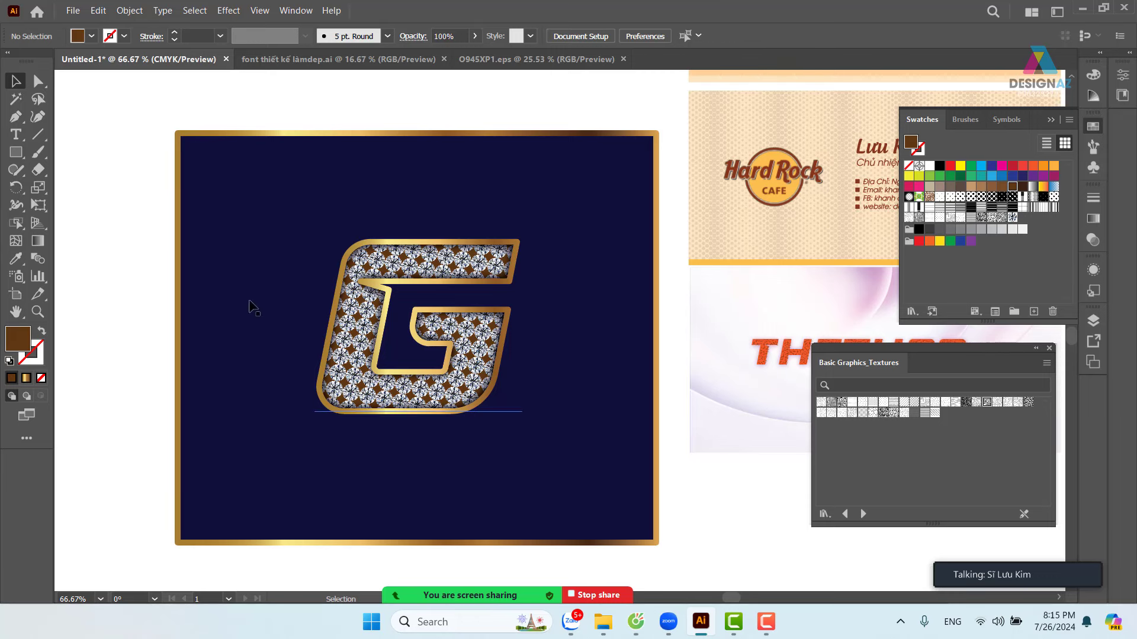
left_click_drag(282, 271, 439, 283)
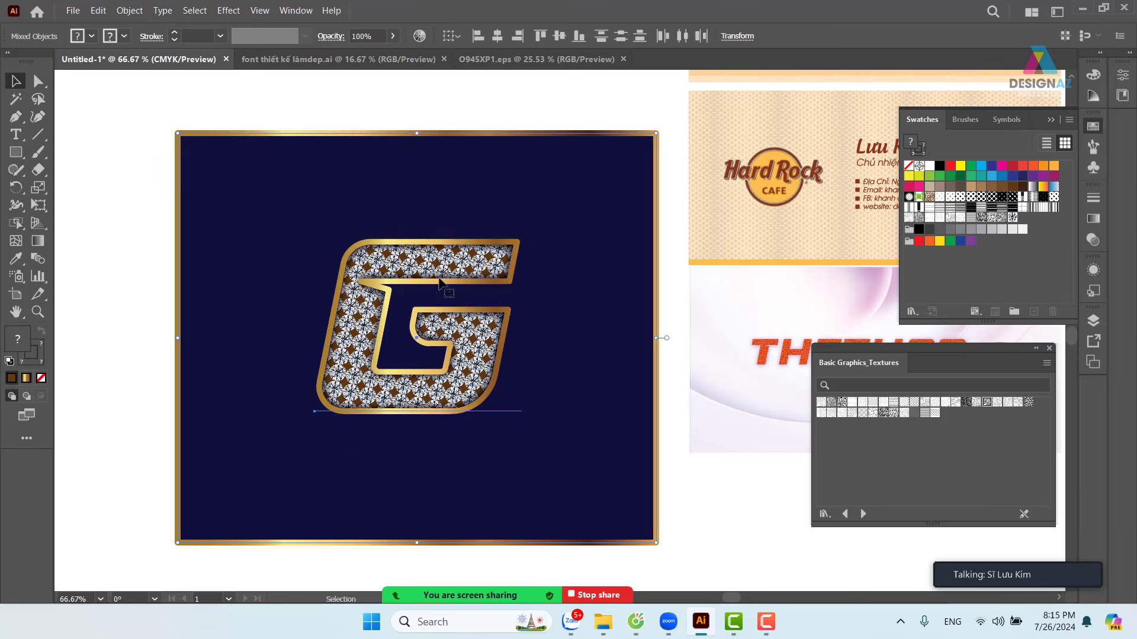
left_click(113, 268)
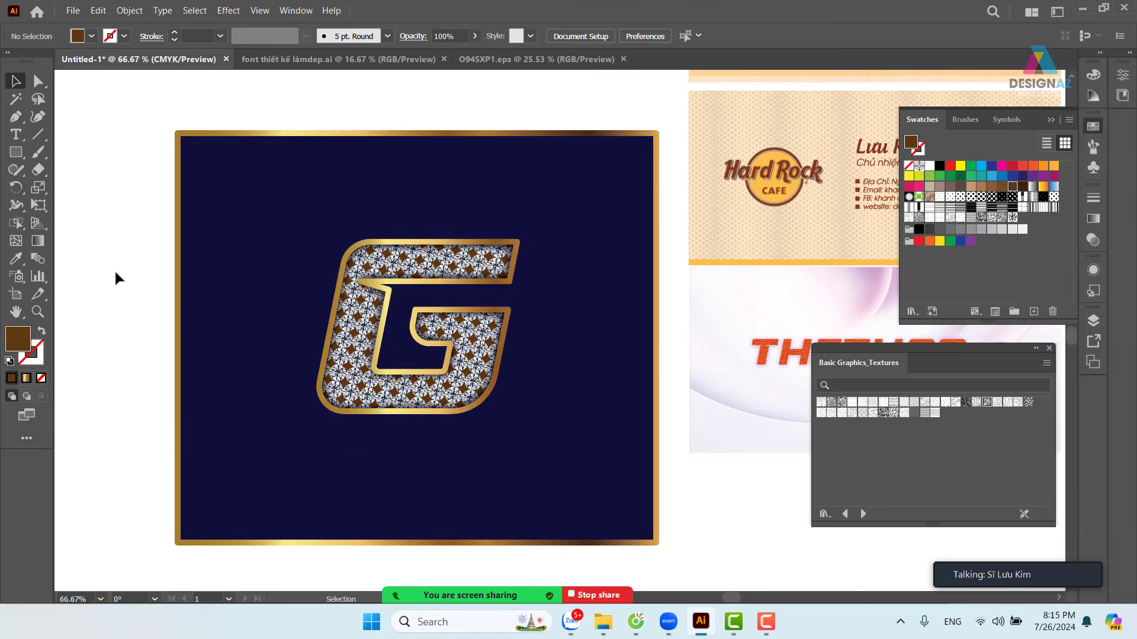
left_click(128, 10)
left_click(196, 126)
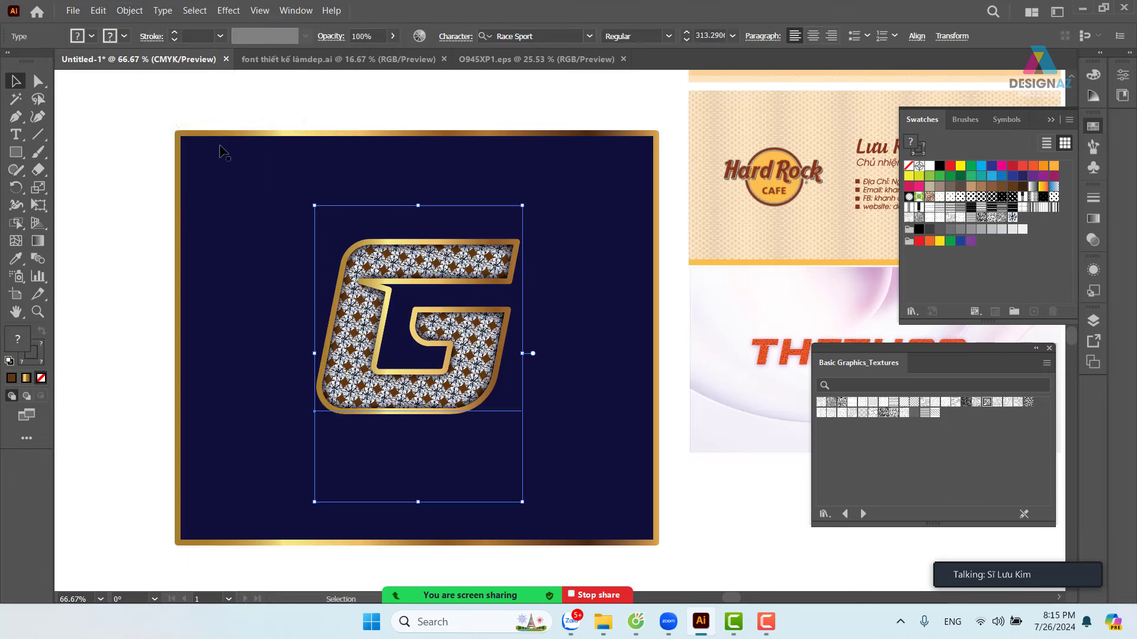
- Scale the G and navy background down together from the corner handle
left_click_drag(134, 101, 603, 340)
scroll(621, 406, "up", 5)
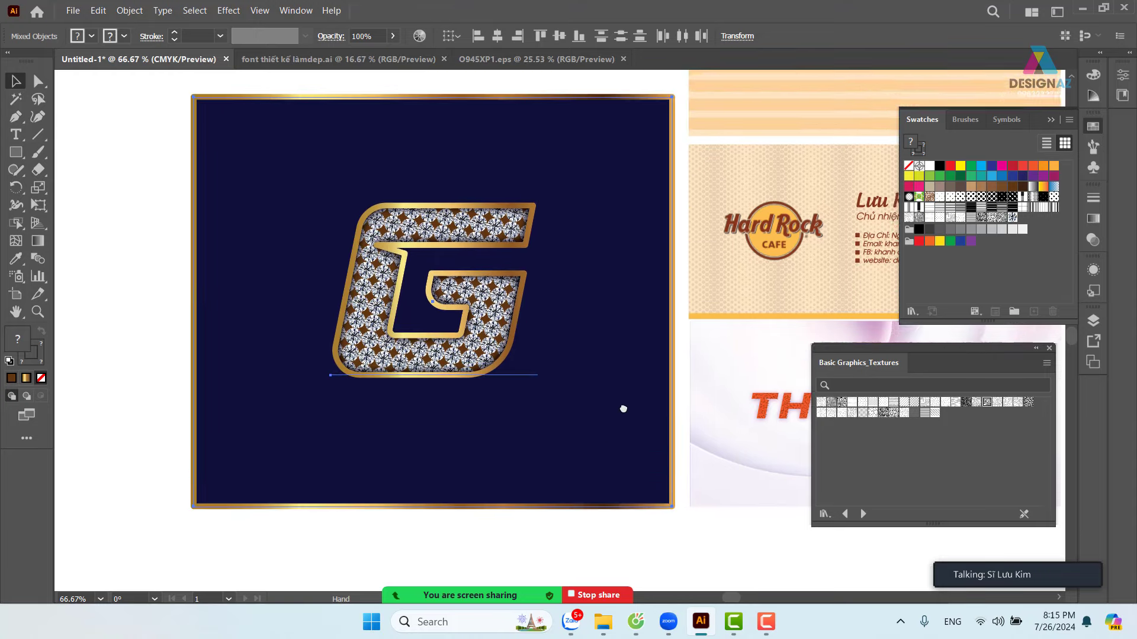
left_click_drag(450, 288, 396, 245)
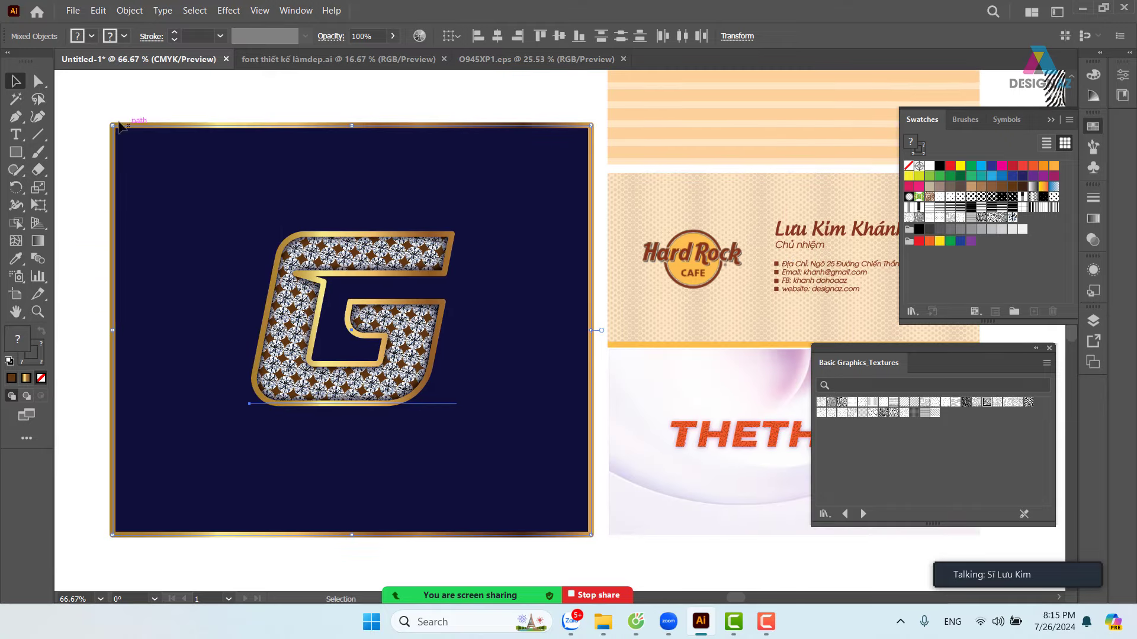
left_click_drag(111, 124, 172, 163)
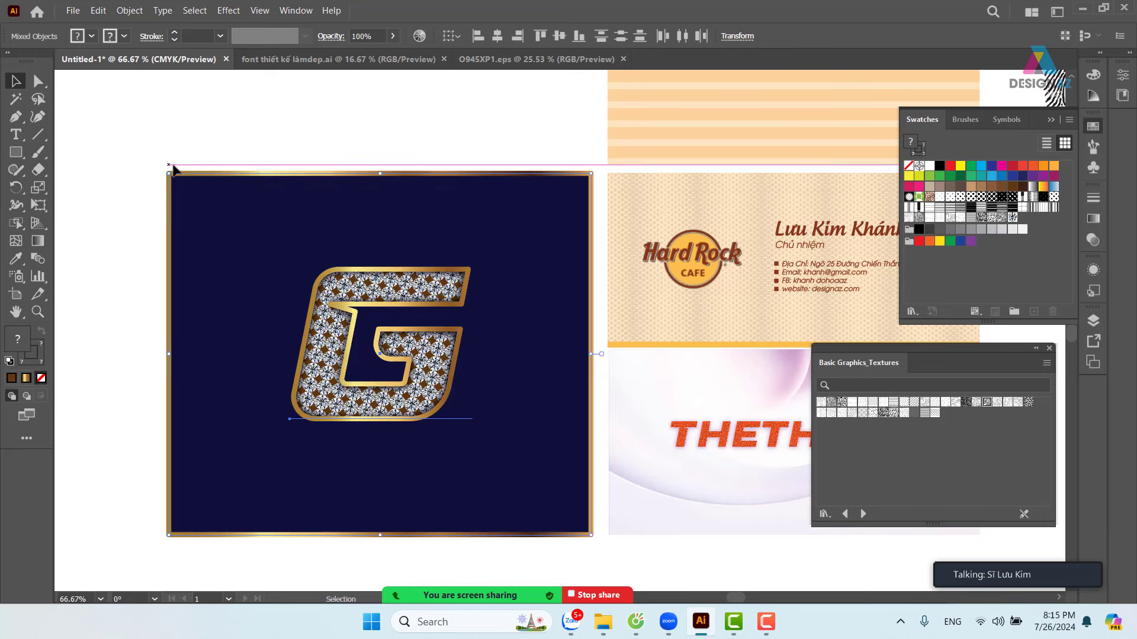
left_click_drag(474, 263, 516, 208)
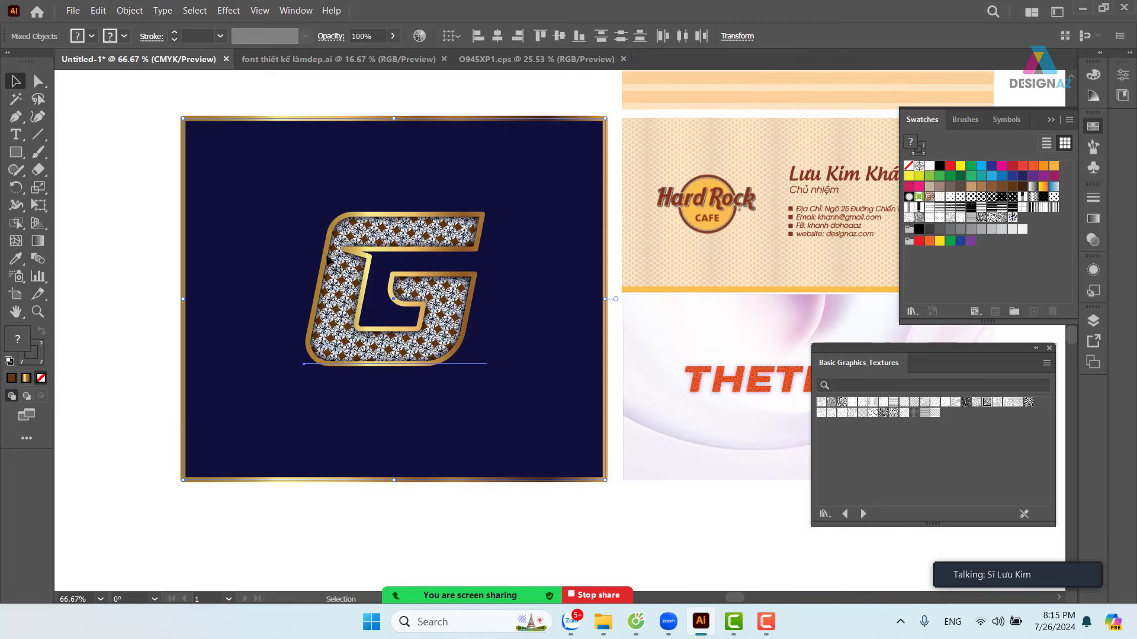
left_click(140, 227)
key("z")
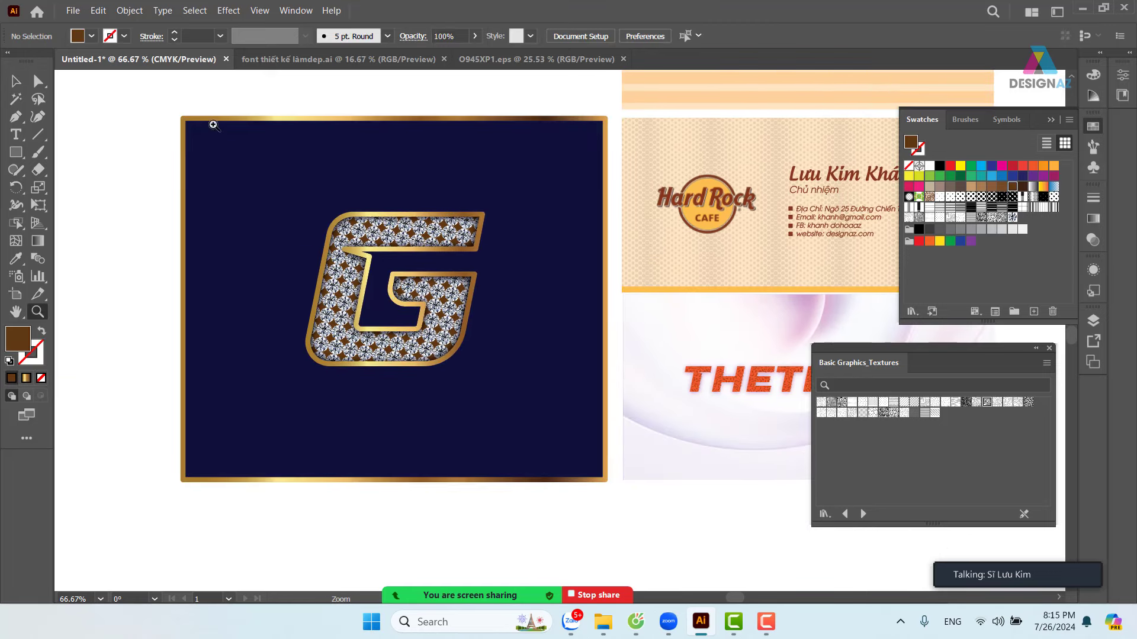
- Set the navy background rectangle's stroke to None, removing its gold border
left_click(16, 81)
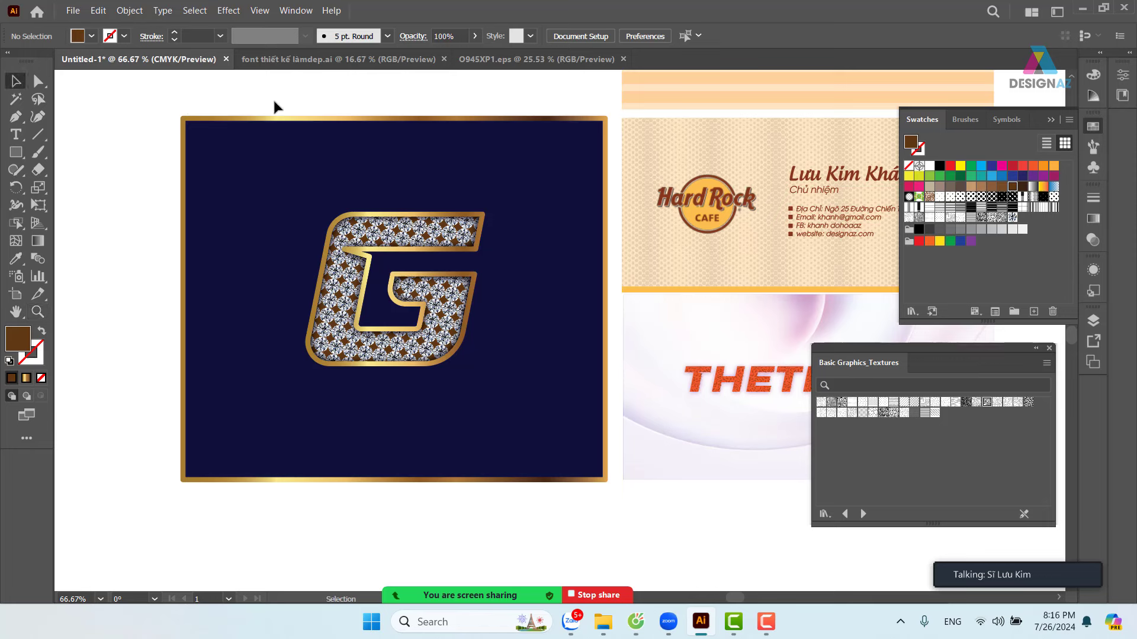
left_click(272, 142)
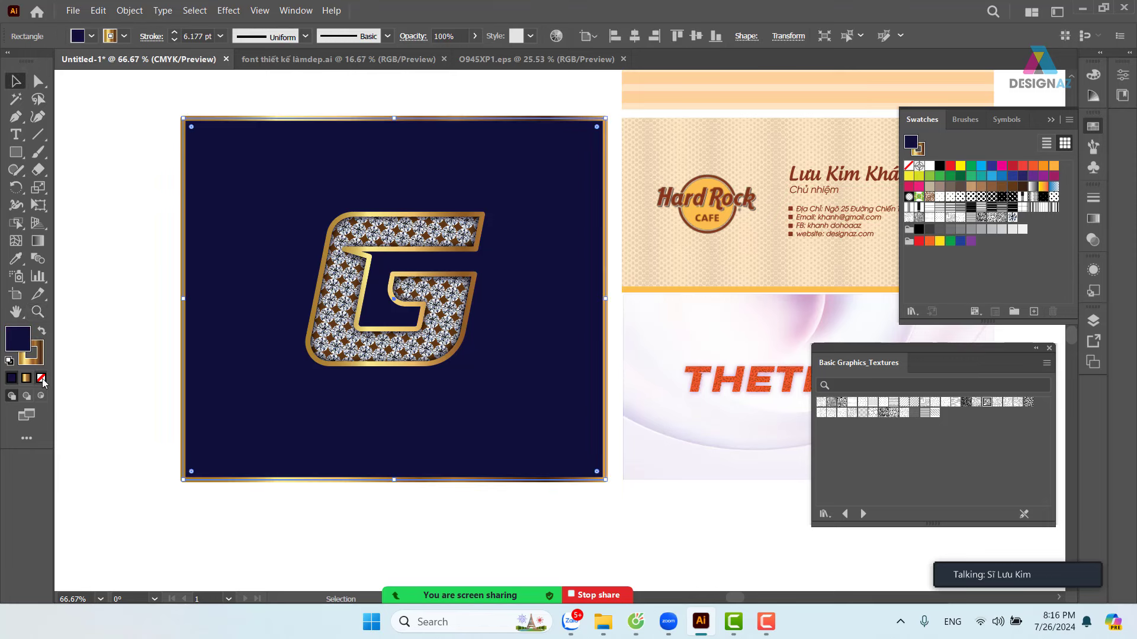
left_click(40, 362)
left_click(41, 380)
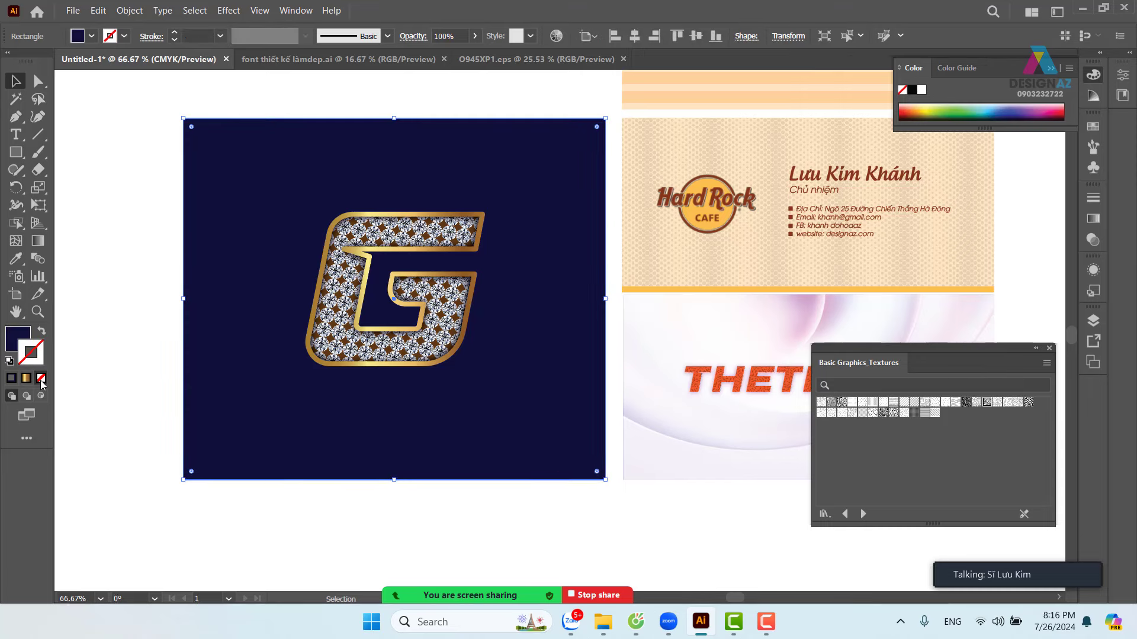
left_click(92, 340)
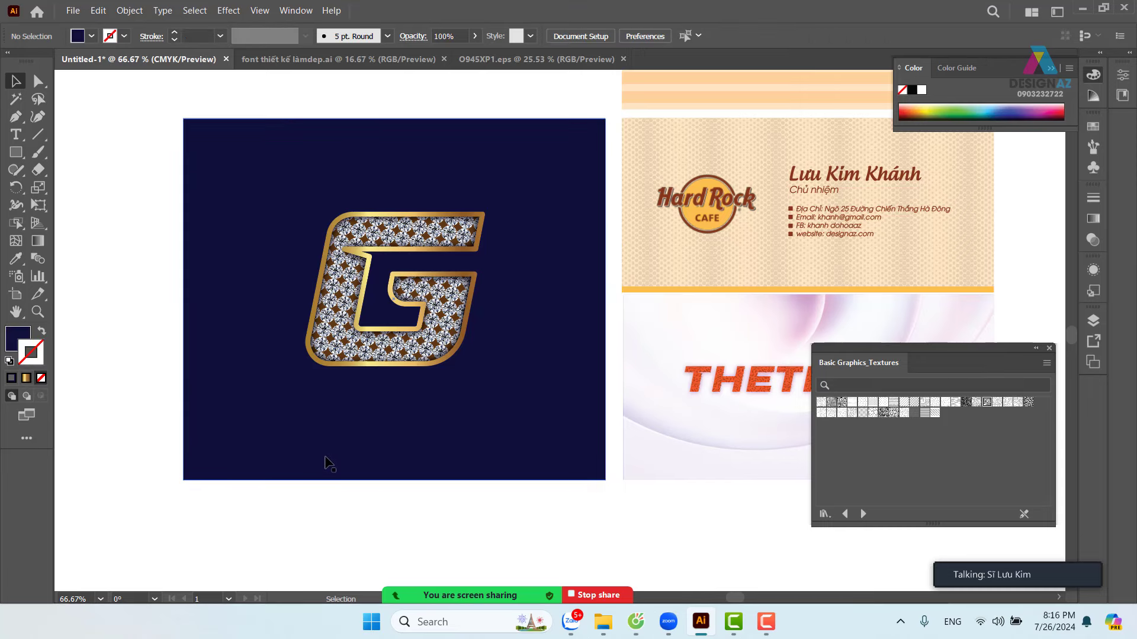
- Select the G on its own, apart from the background rectangle
left_click_drag(115, 178, 521, 409)
left_click_drag(114, 272, 228, 307)
left_click(417, 318)
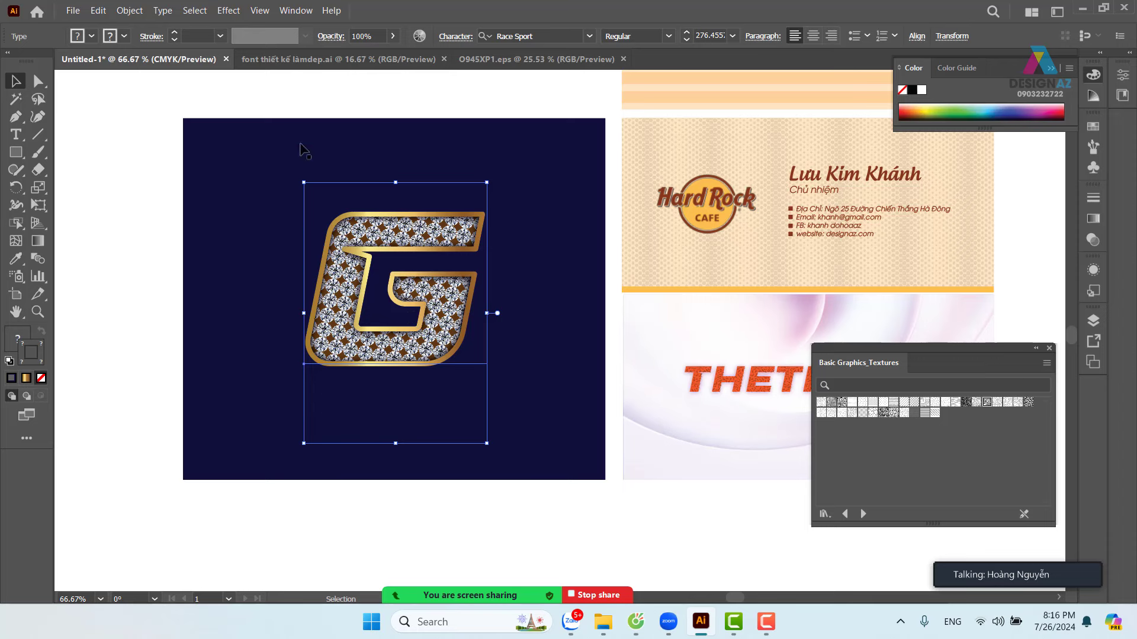
- Try a 0A0A0A drop shadow on the G, then cancel it and deselect
left_click(231, 13)
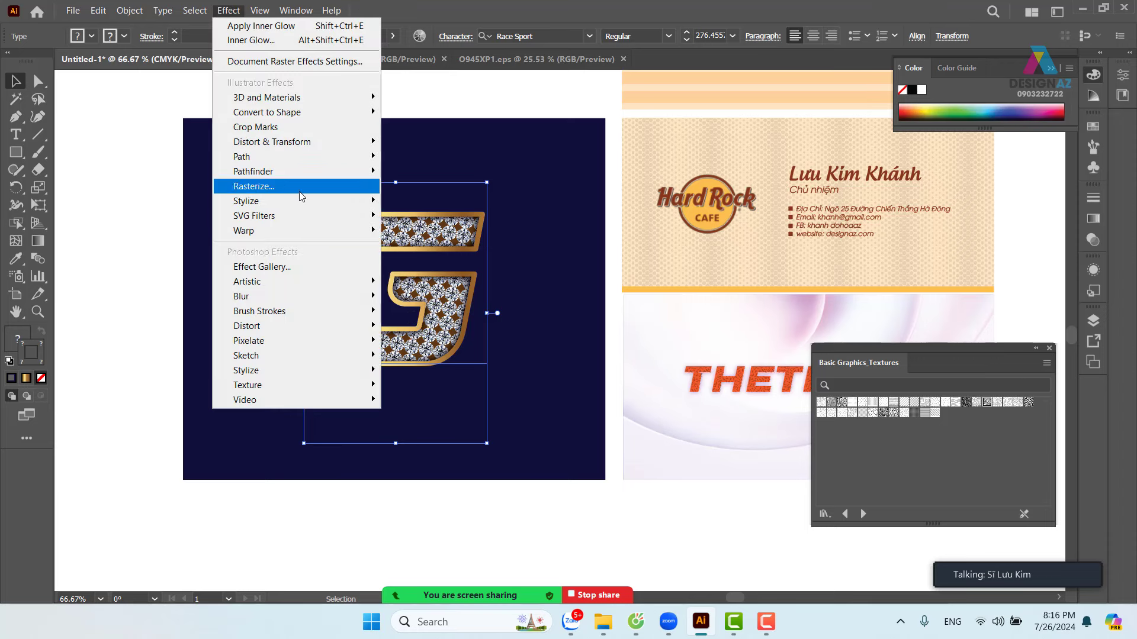
mouse_move(307, 201)
left_click(459, 203)
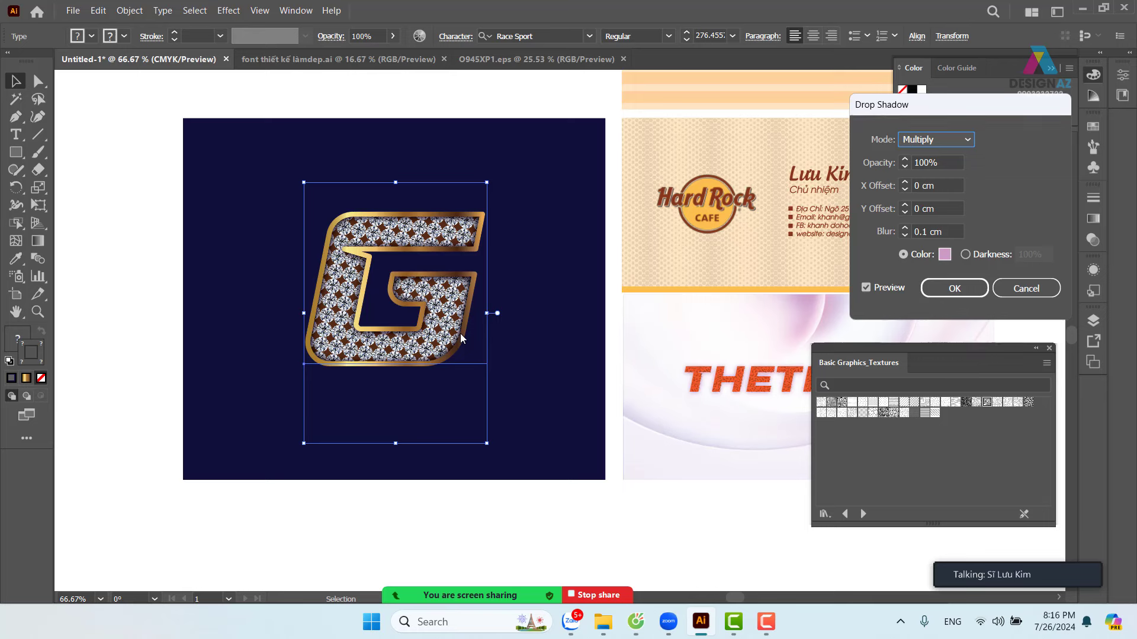
left_click(944, 254)
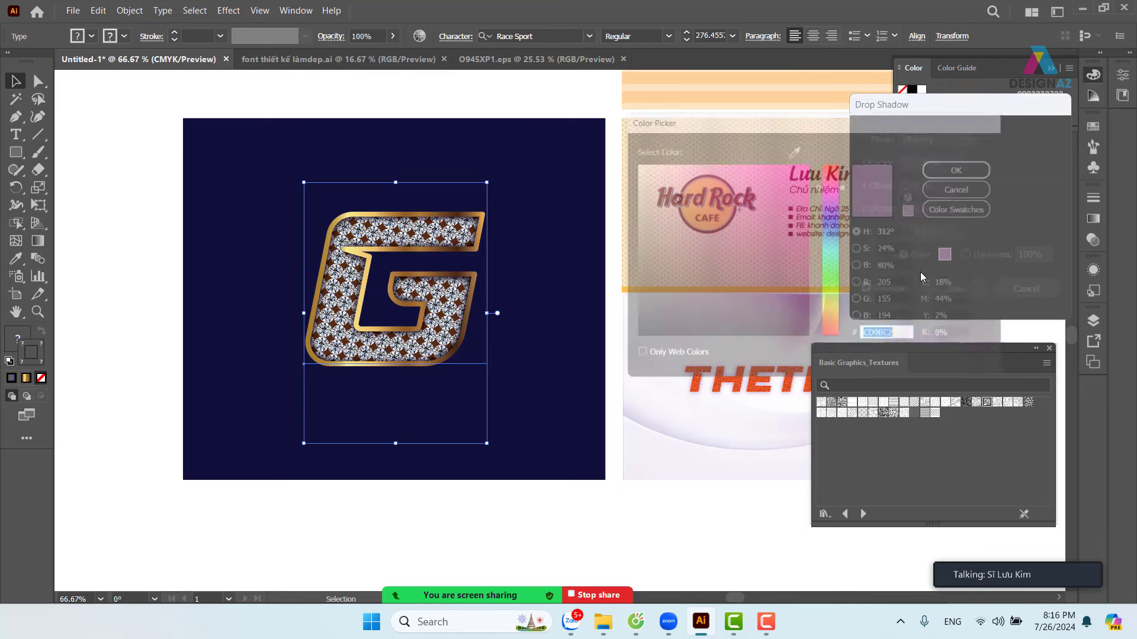
type("0A0A0A")
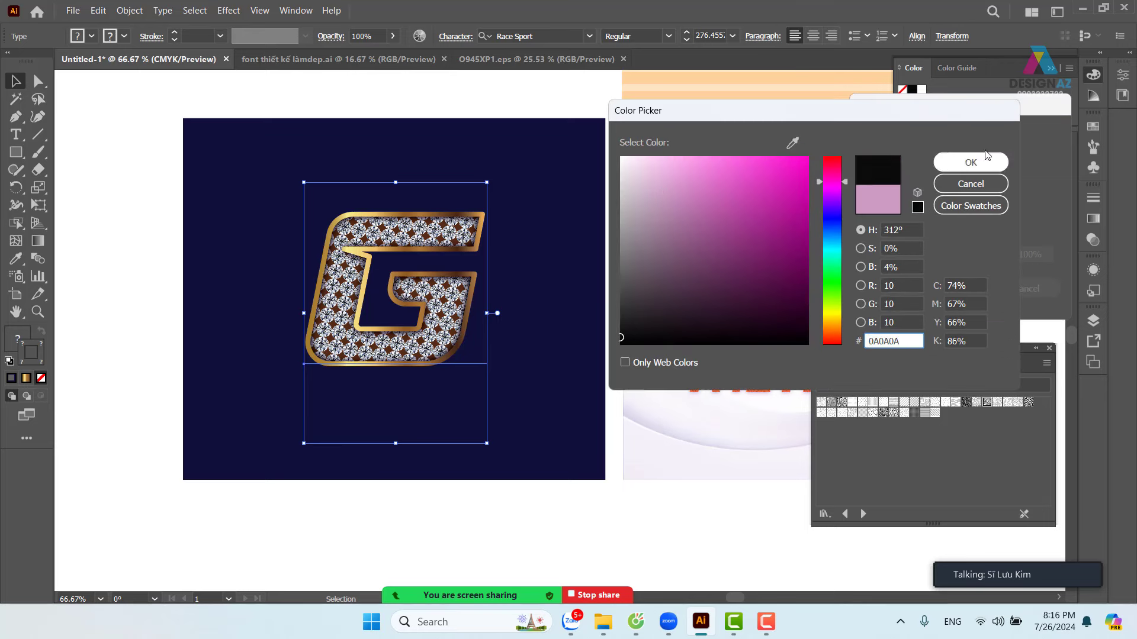
left_click(978, 165)
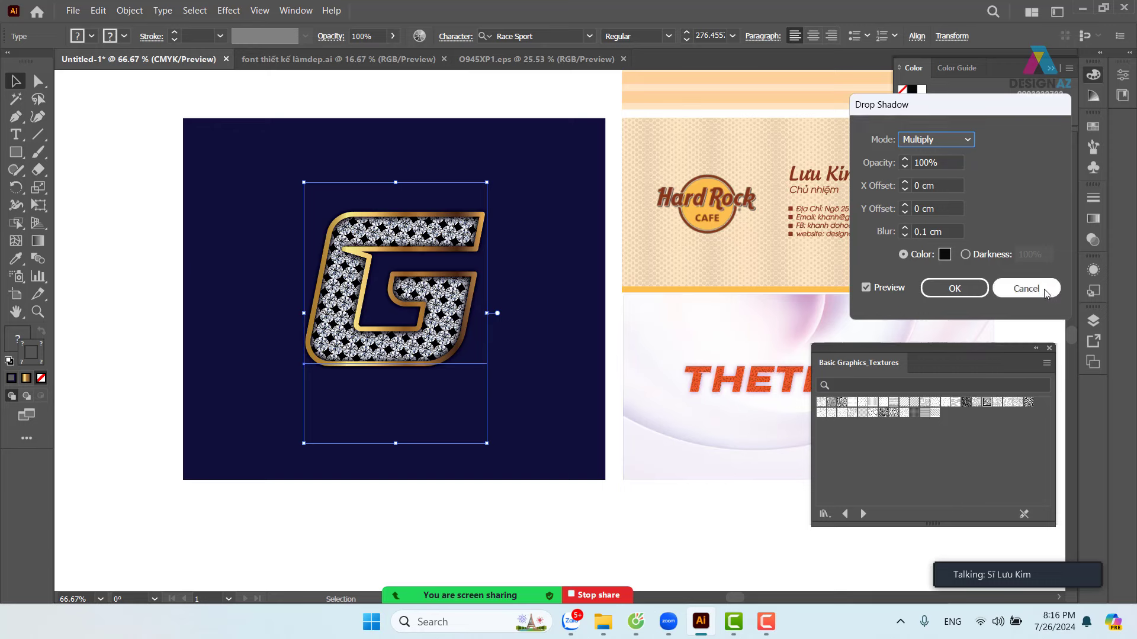
left_click(1026, 288)
left_click(131, 264)
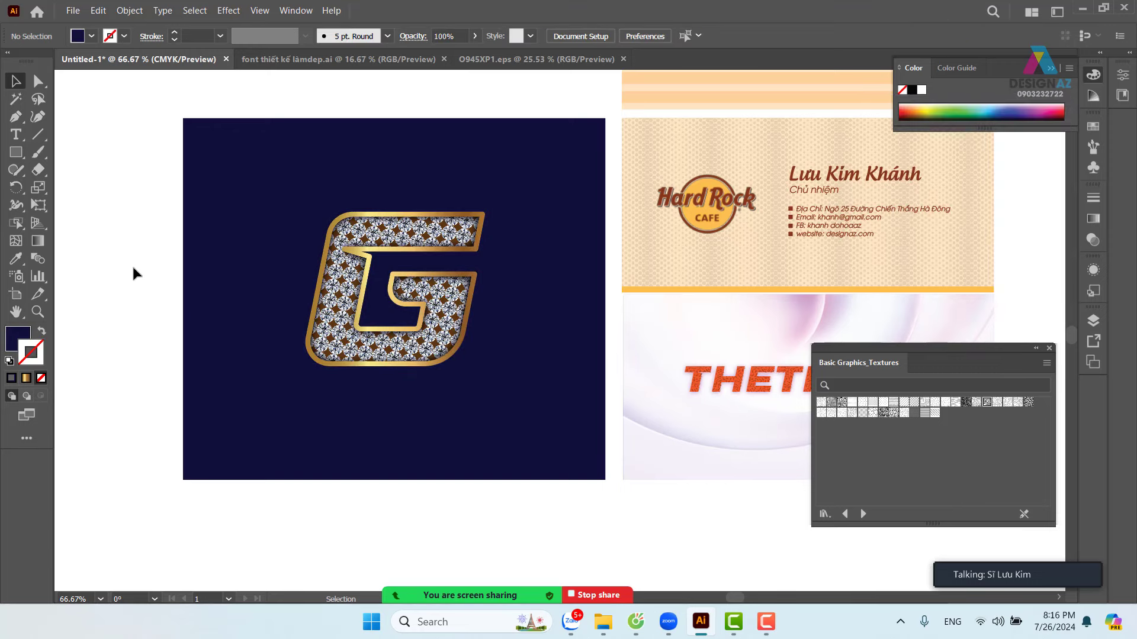
- Open the G's Transparency panel and try the Screen blend mode
left_click(419, 372)
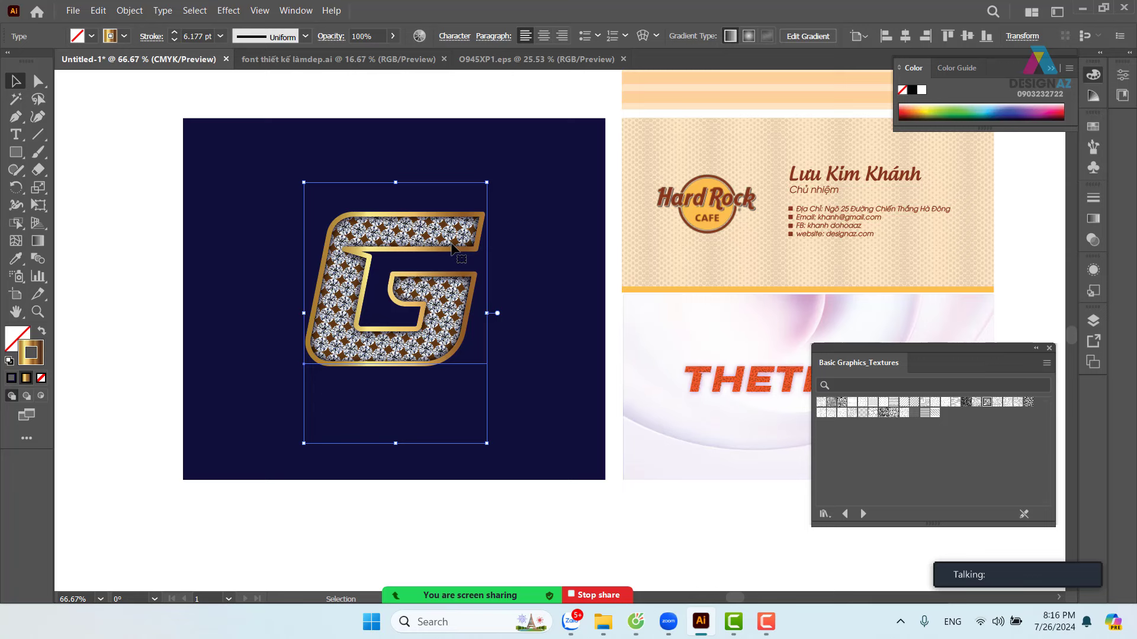
key("a")
key("v")
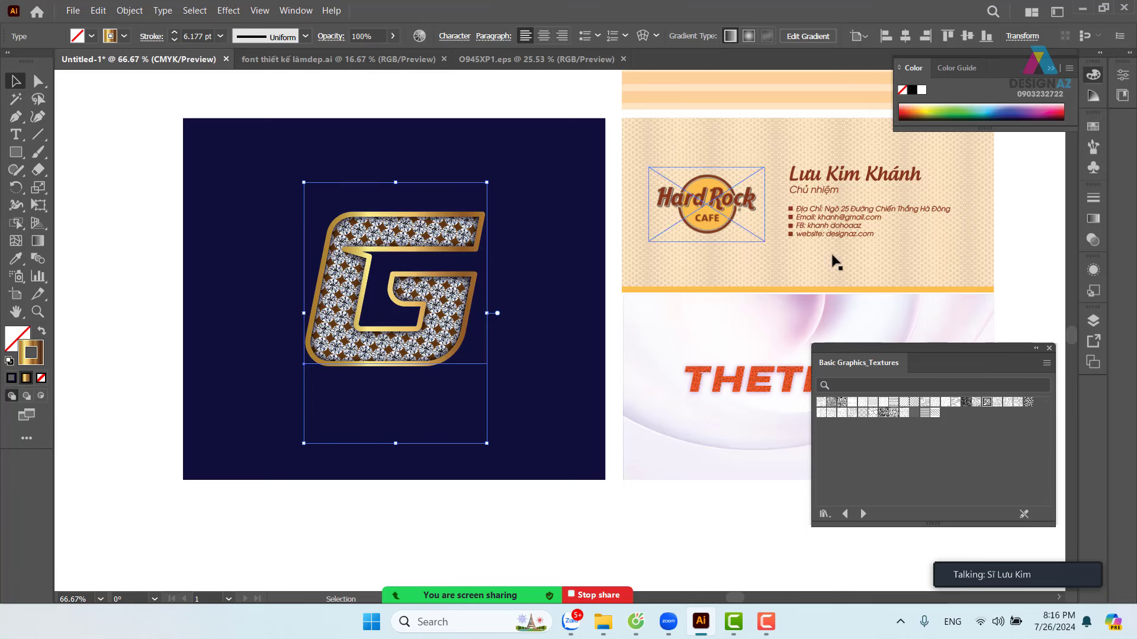
left_click(1092, 243)
left_click(962, 214)
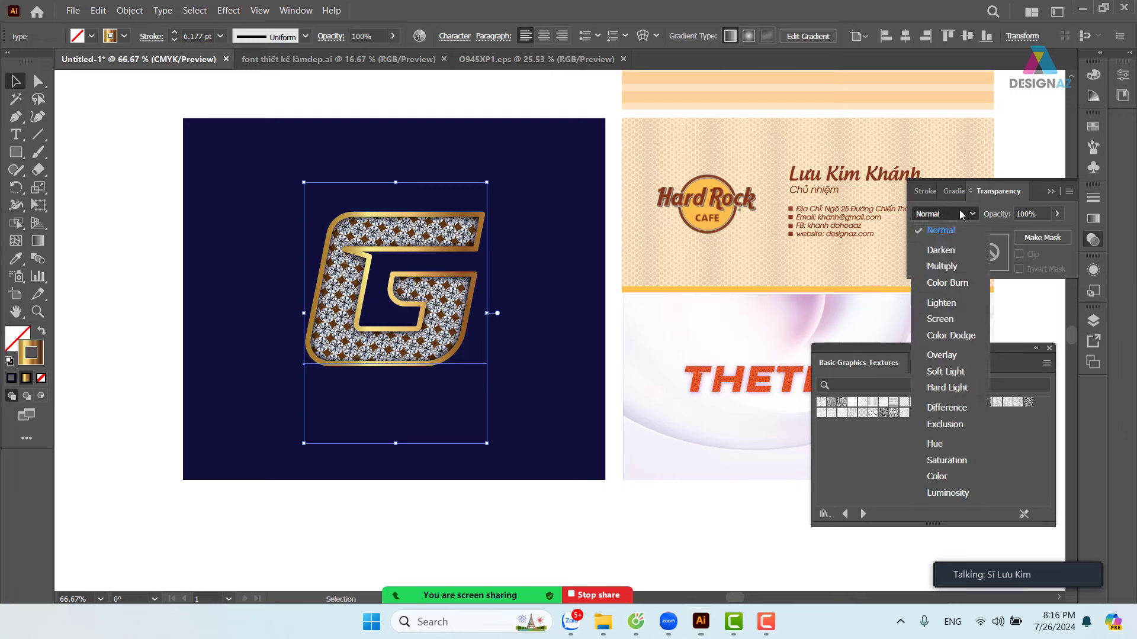
left_click(947, 321)
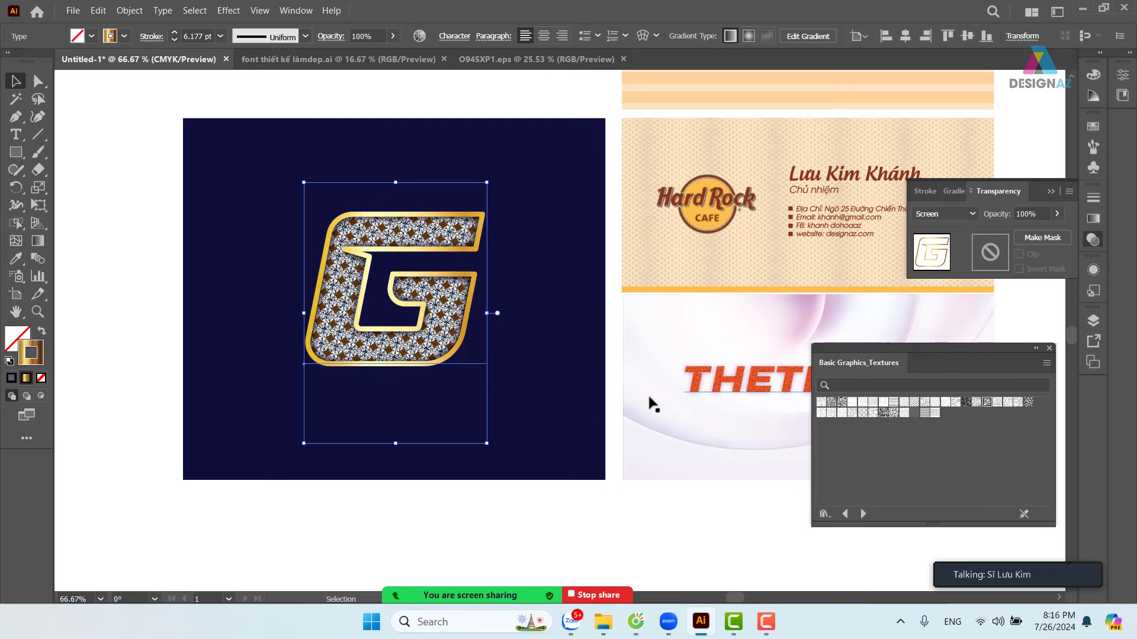
left_click(124, 302)
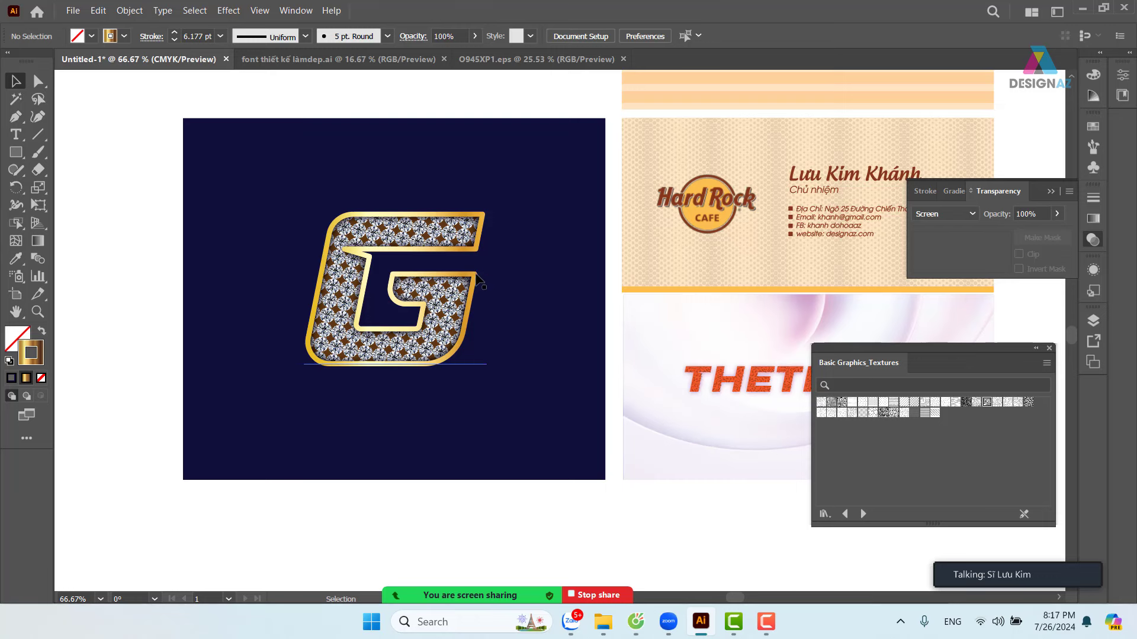
- Move the G and gold outline aside to inspect them, undoing back to Normal blending
left_click_drag(475, 274, 518, 244)
key("ctrl+z")
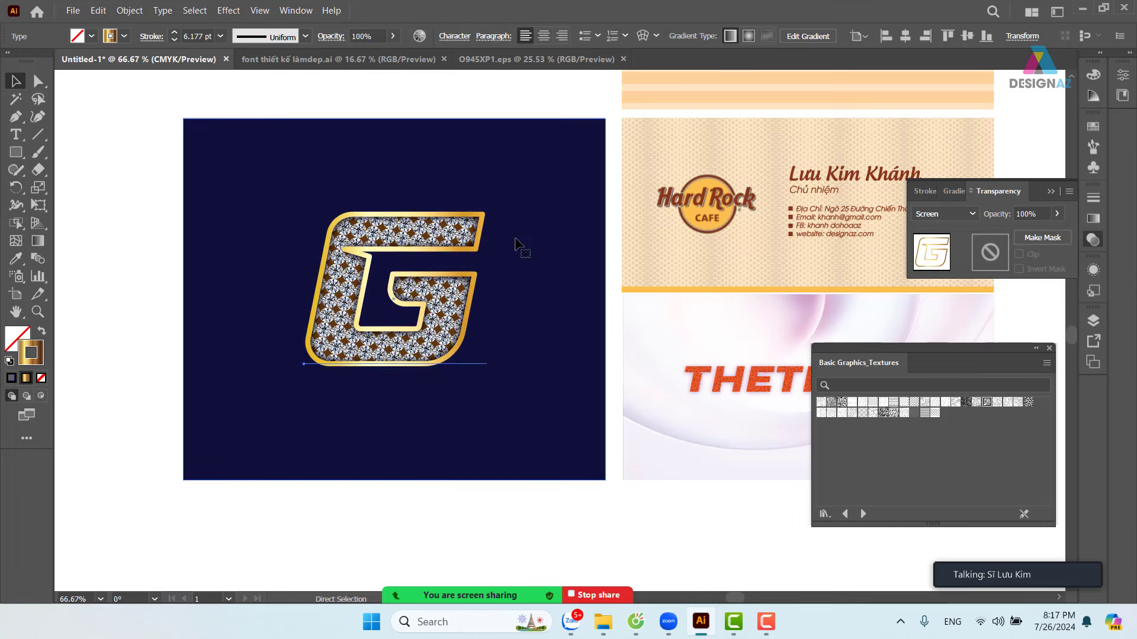
left_click(514, 244)
left_click_drag(477, 275, 516, 266)
key("ctrl+z")
left_click(516, 266)
key("ctrl+z")
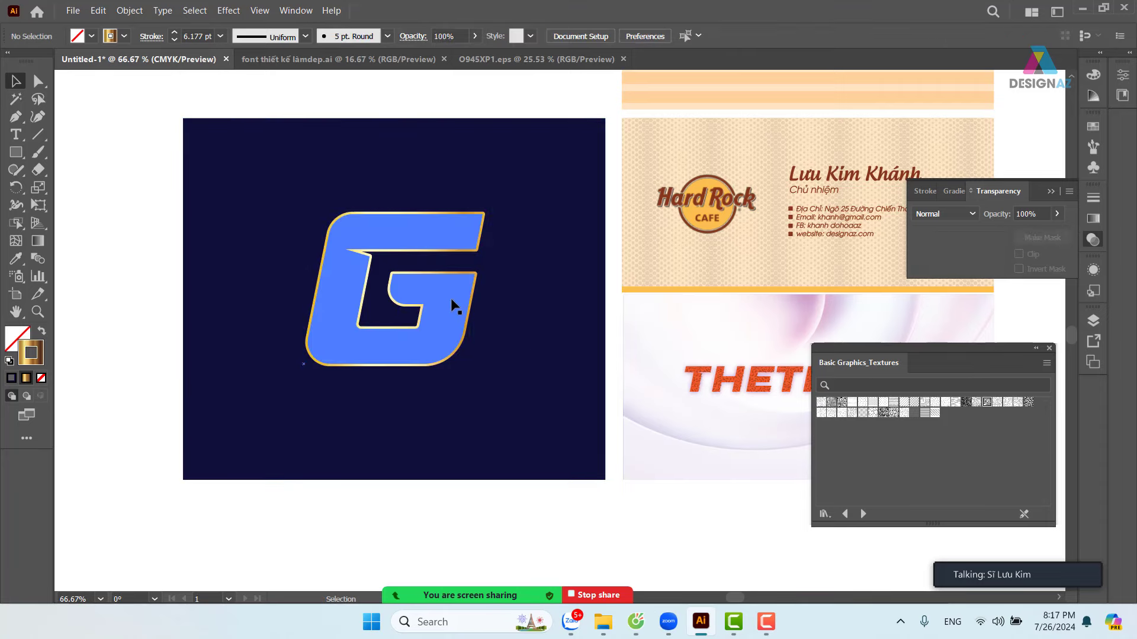
- Pull out the brown base G to check it, then put it back behind
left_click(450, 302)
left_click_drag(439, 314, 556, 246)
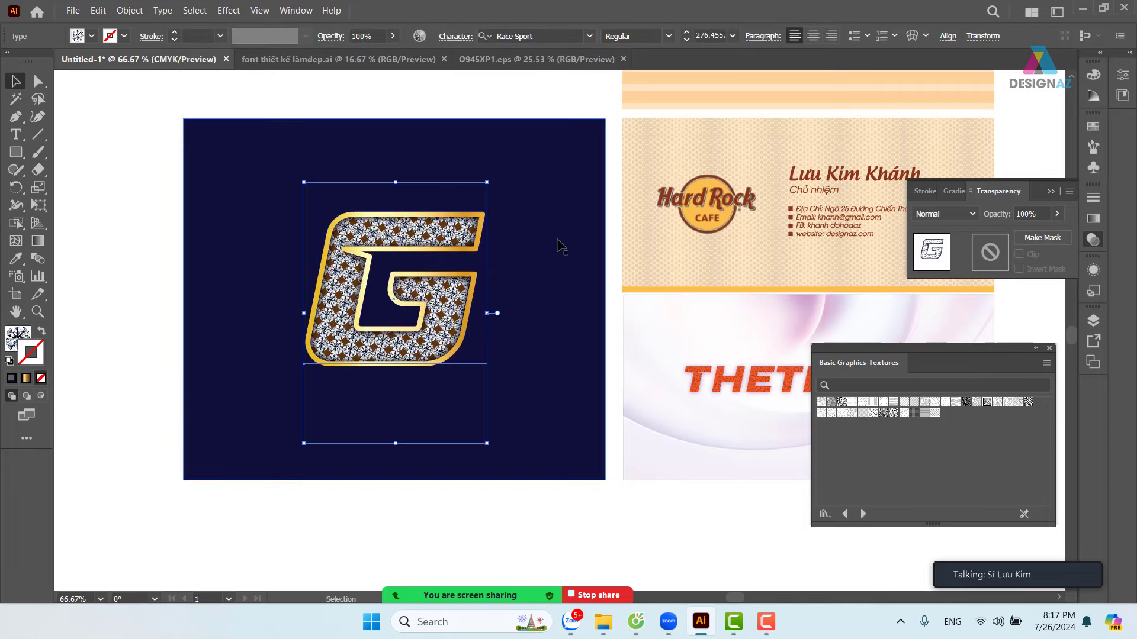
left_click(552, 238)
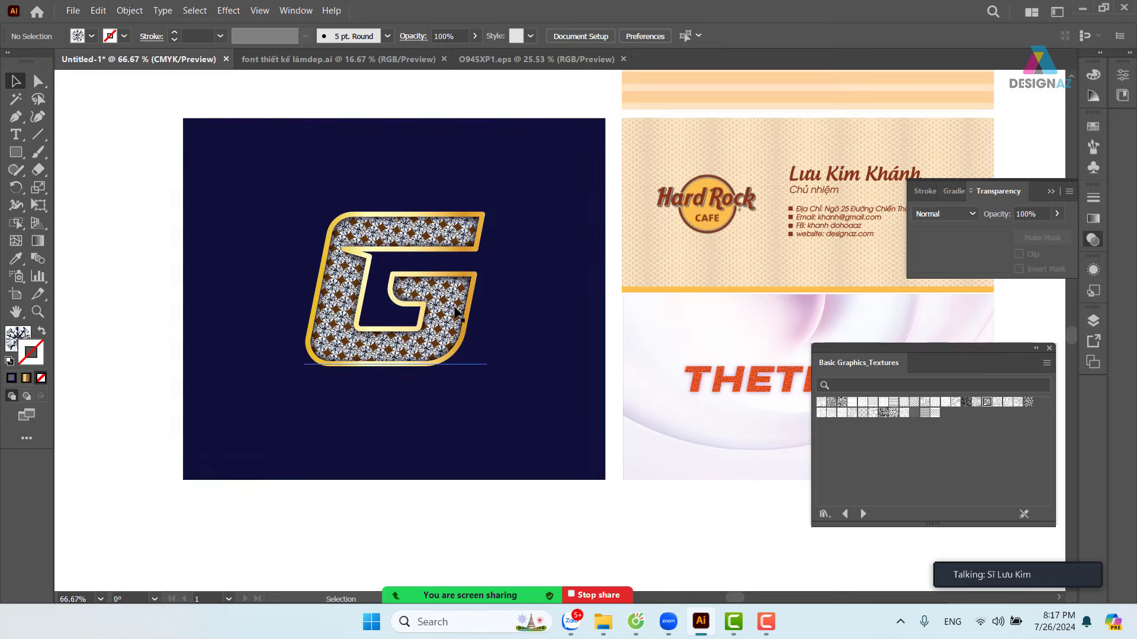
left_click_drag(408, 299, 277, 299)
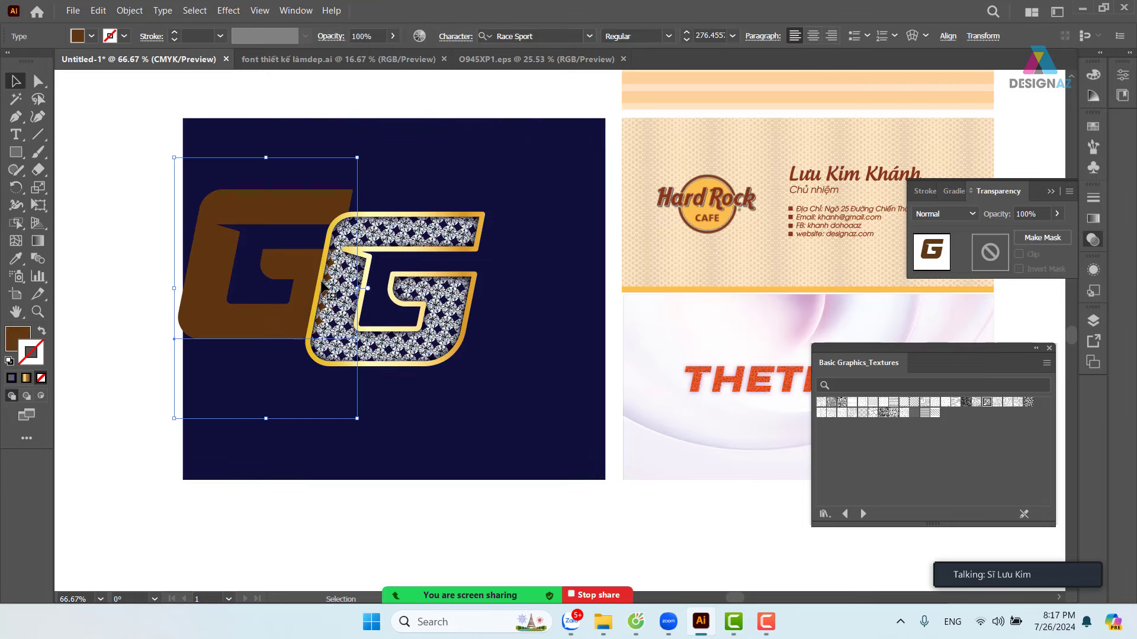
key("ctrl+z")
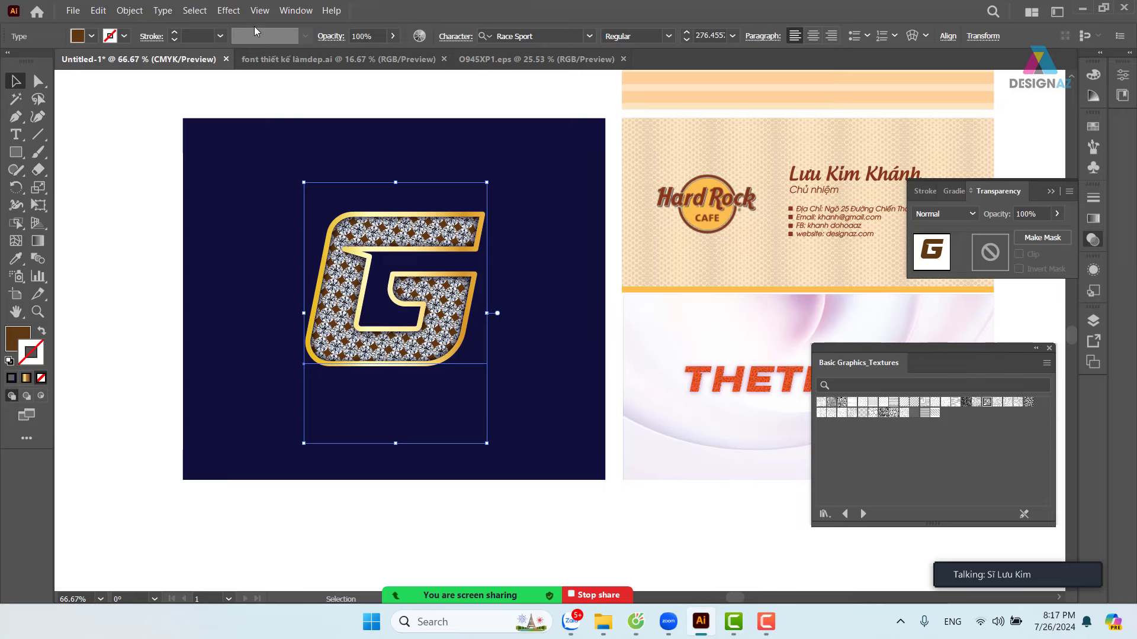
- Add a black Multiply drop shadow at 100%, zero offset, 0.3 cm blur to the G
left_click(228, 11)
mouse_move(276, 202)
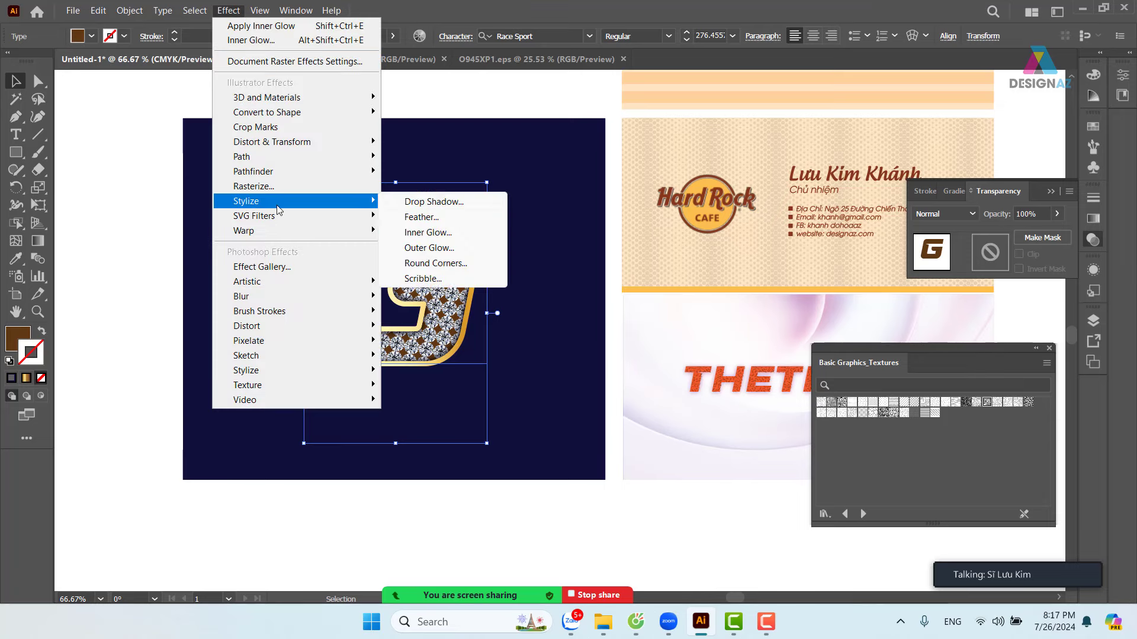
left_click(454, 203)
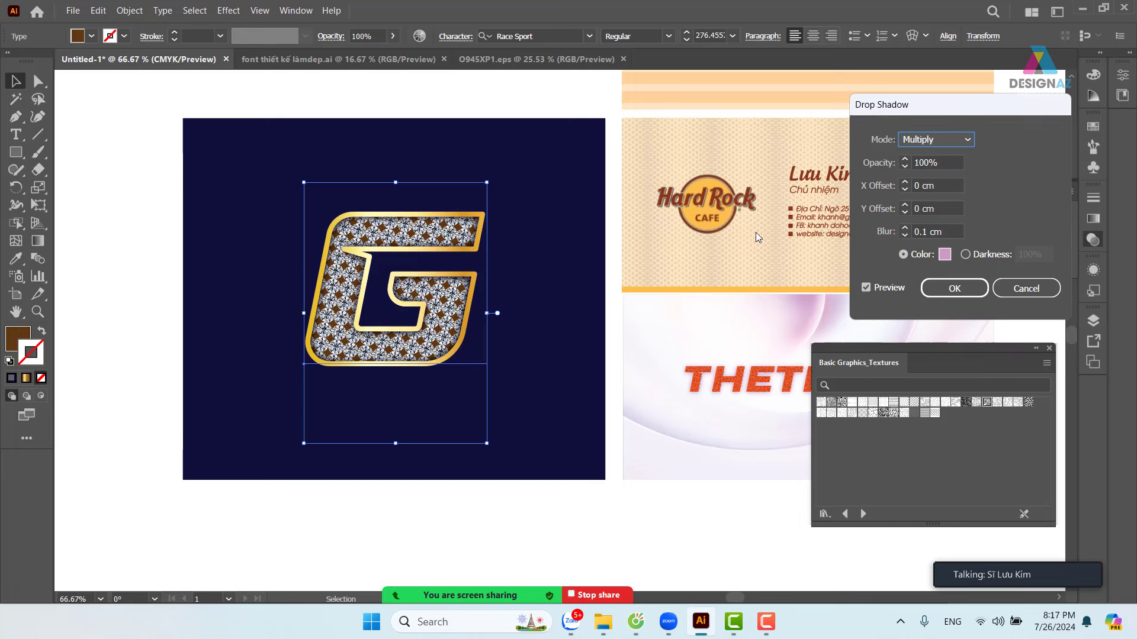
left_click(945, 254)
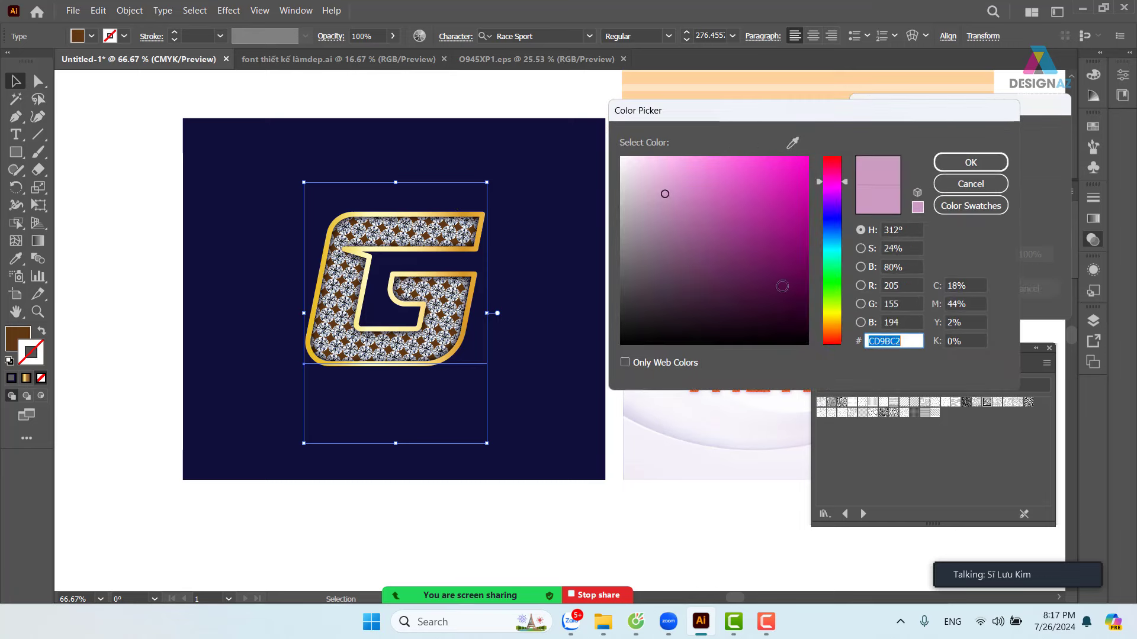
left_click(619, 344)
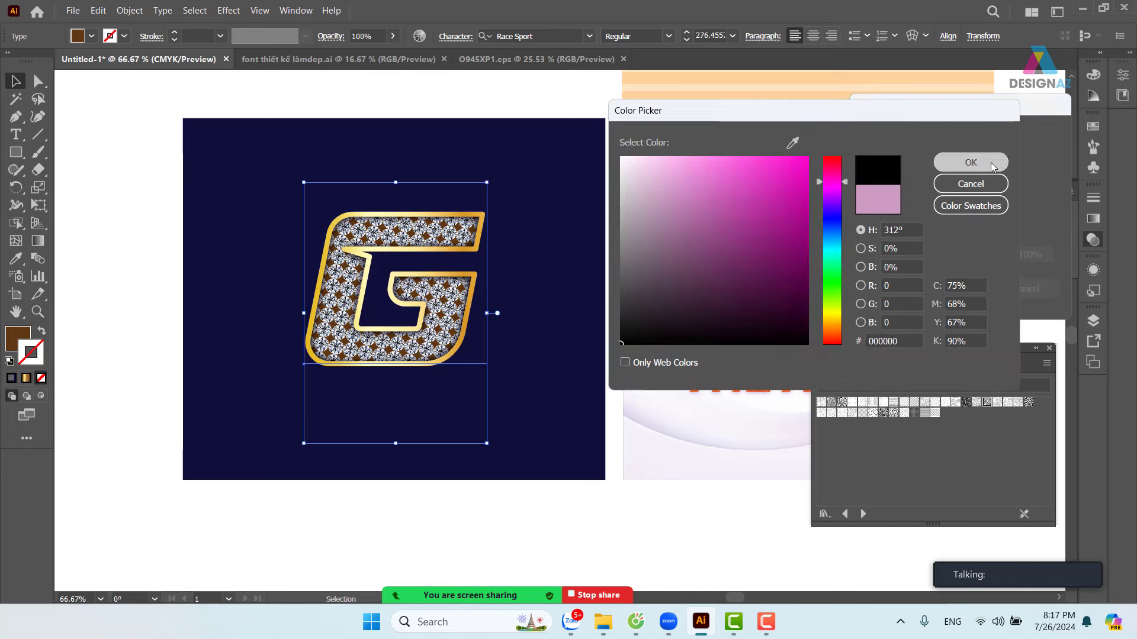
left_click(971, 162)
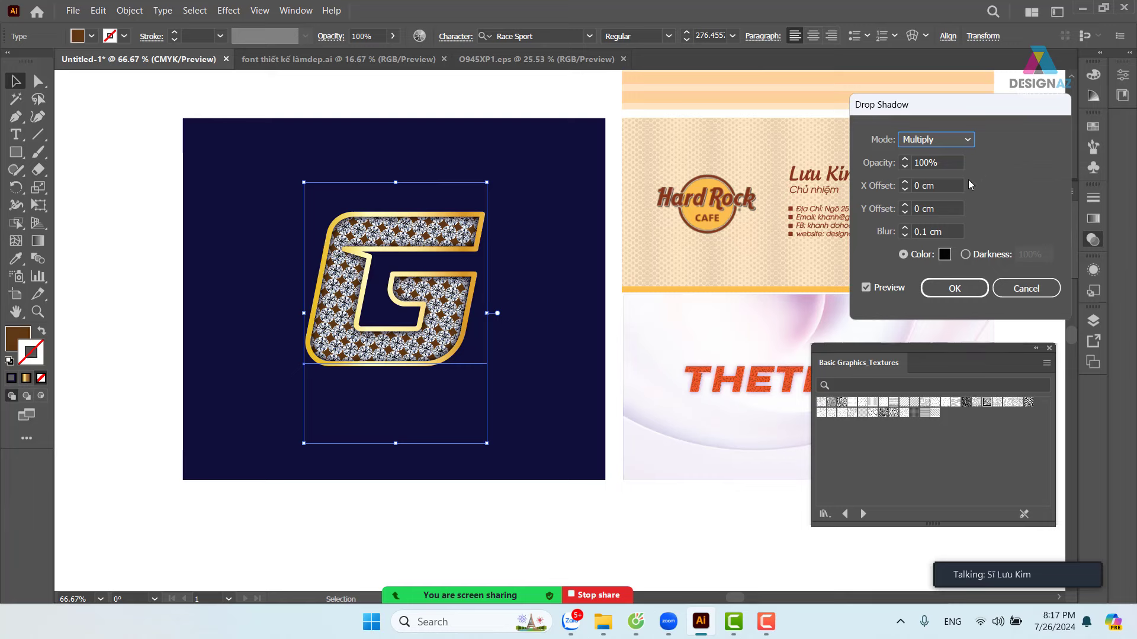
left_click(944, 231)
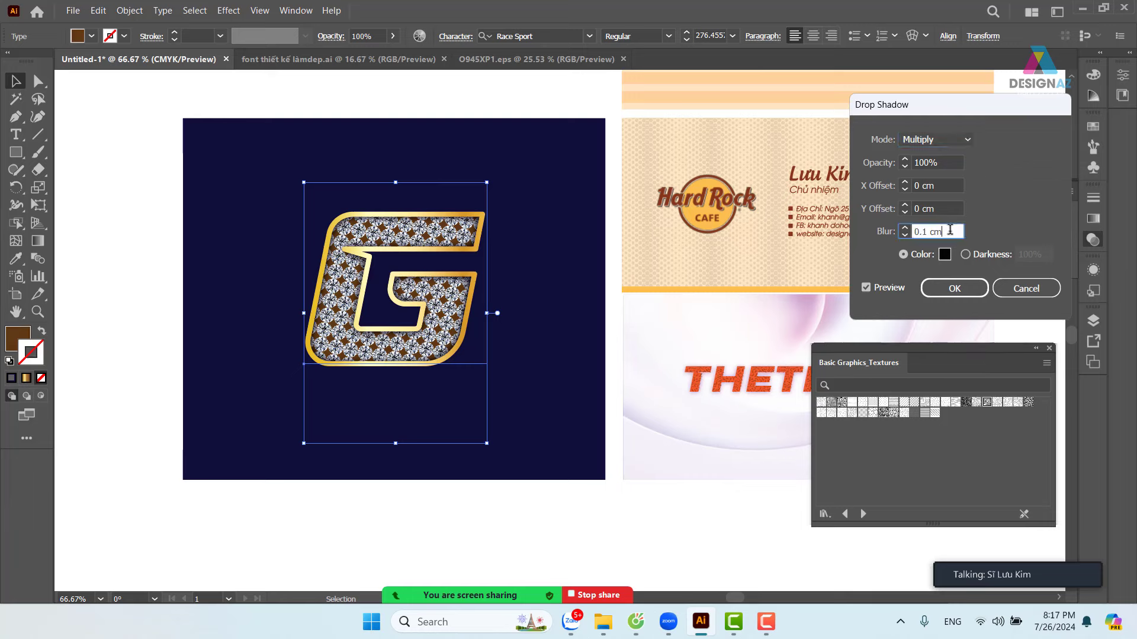
scroll(949, 230, "up", 1)
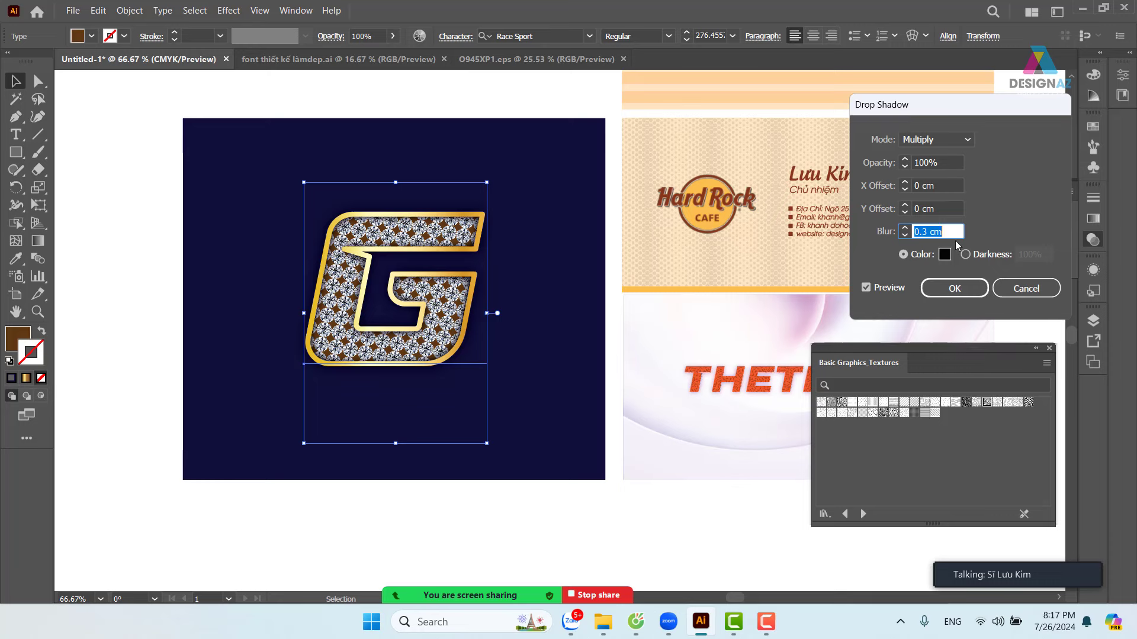
left_click(960, 286)
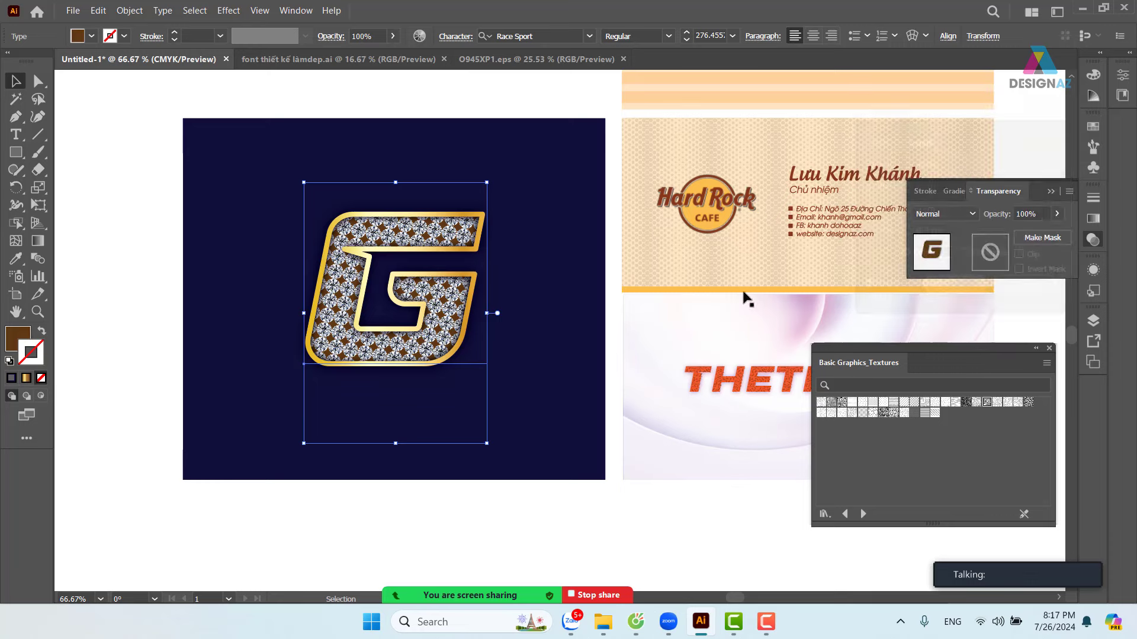
- Select the background rectangle and set its stroke to None
left_click(116, 221)
left_click(208, 251)
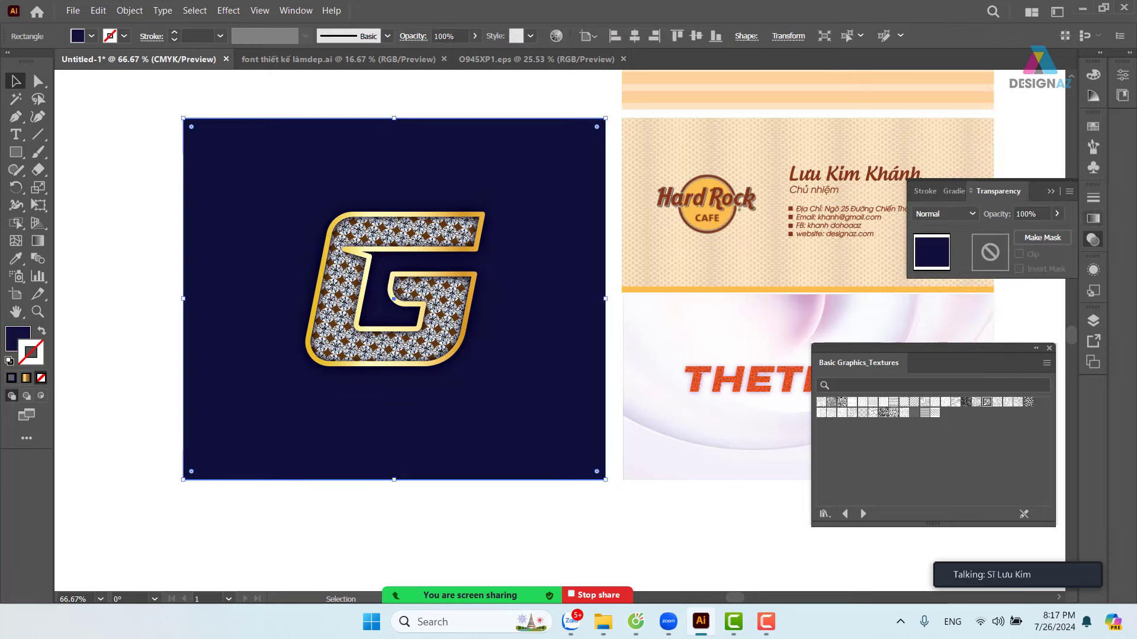
left_click(1094, 126)
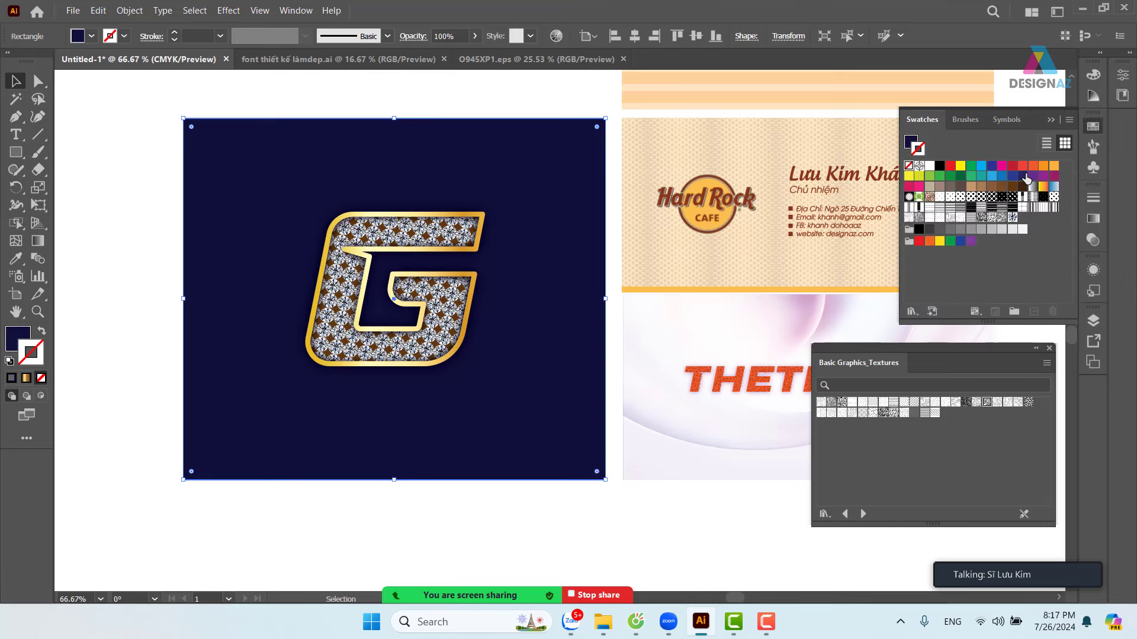
left_click(1023, 178)
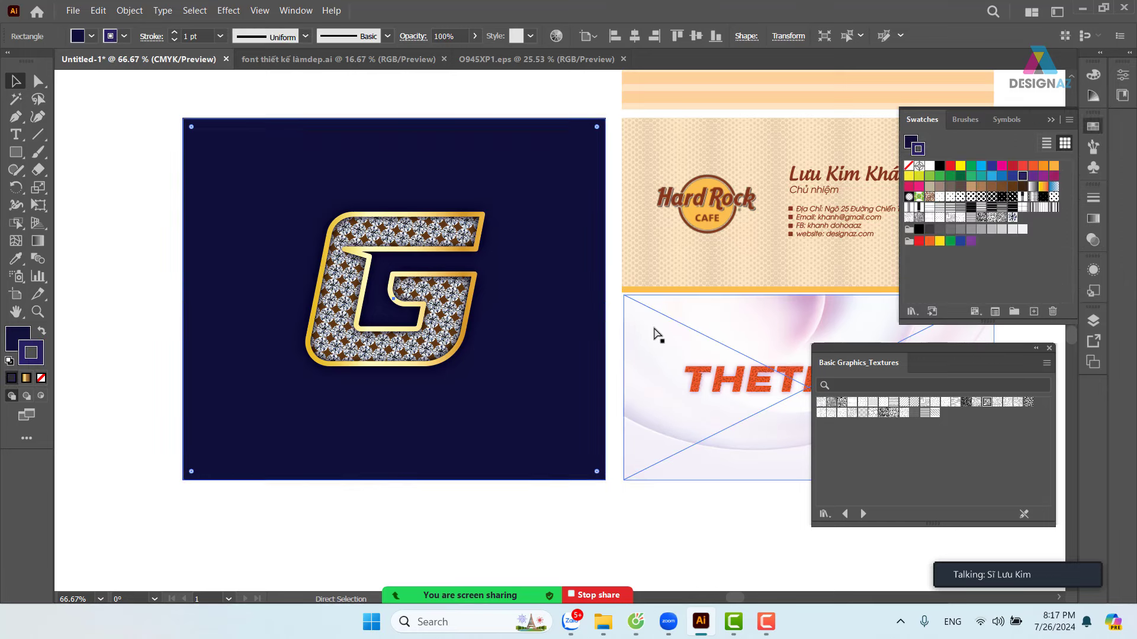
key("slash")
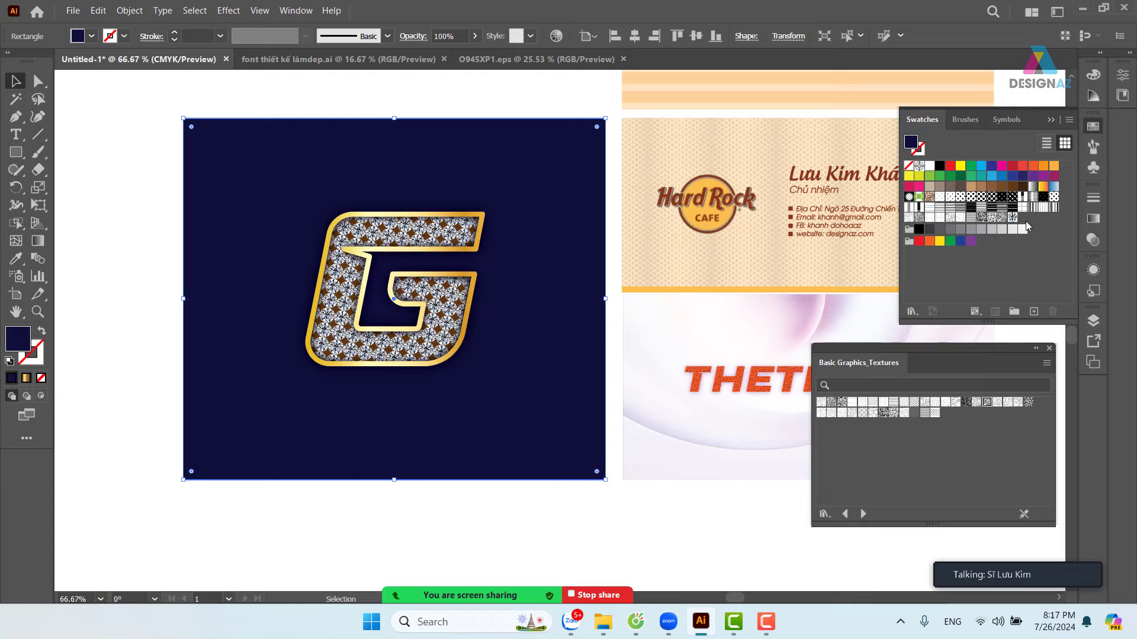
- Try dark brown and tan fills on the background, then settle on navy
left_click(1023, 188)
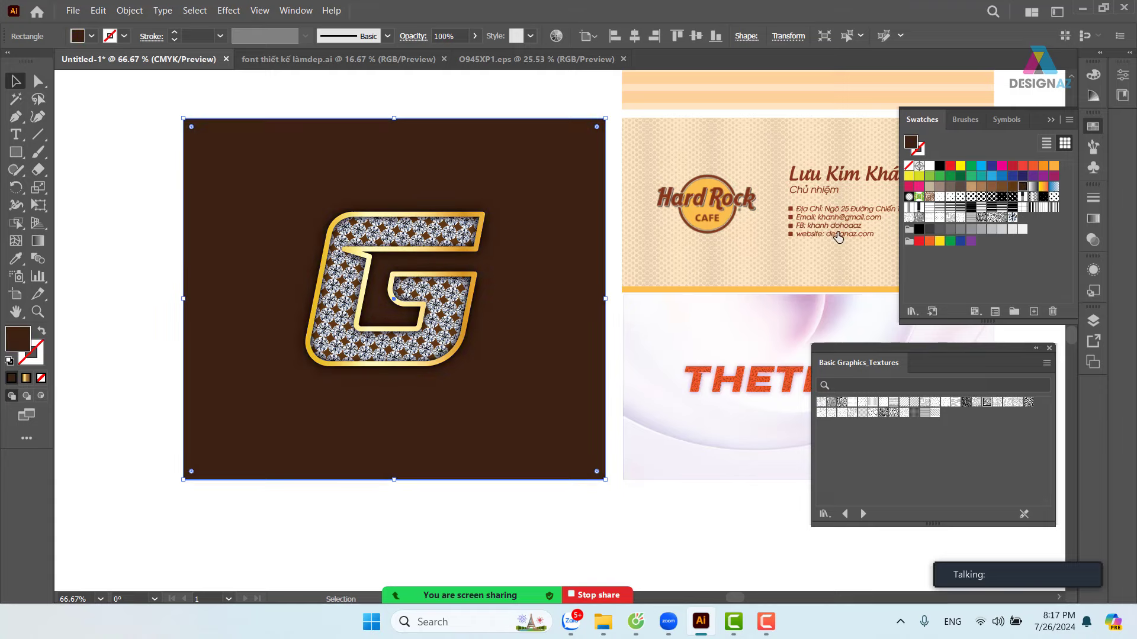
key("ctrl+1")
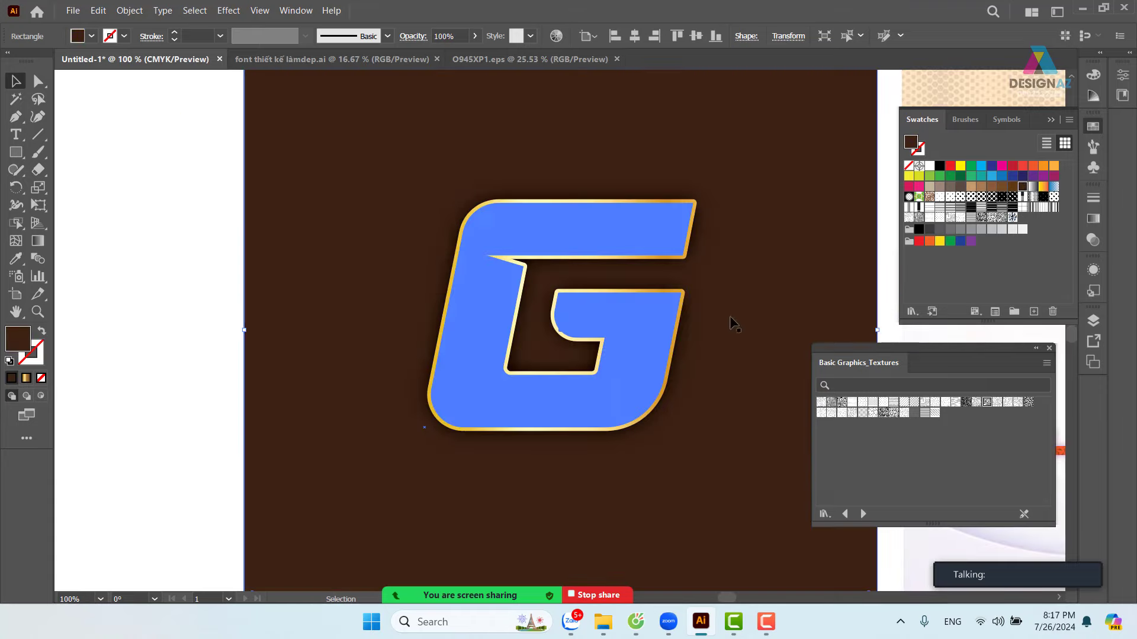
left_click(971, 187)
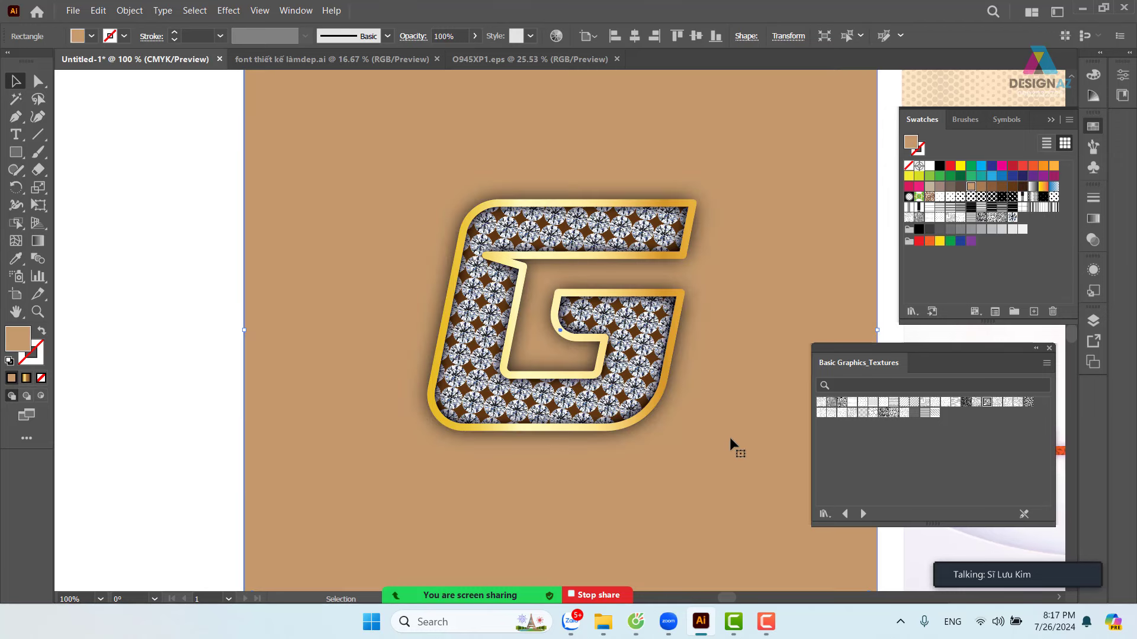
left_click(1022, 176)
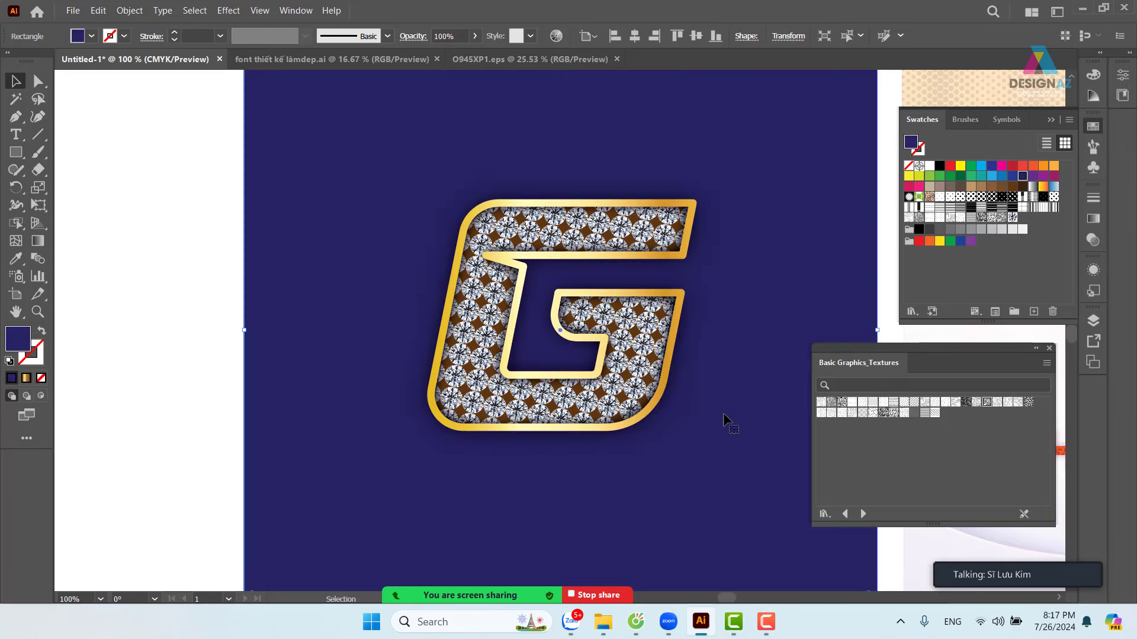
key("ctrl+minus")
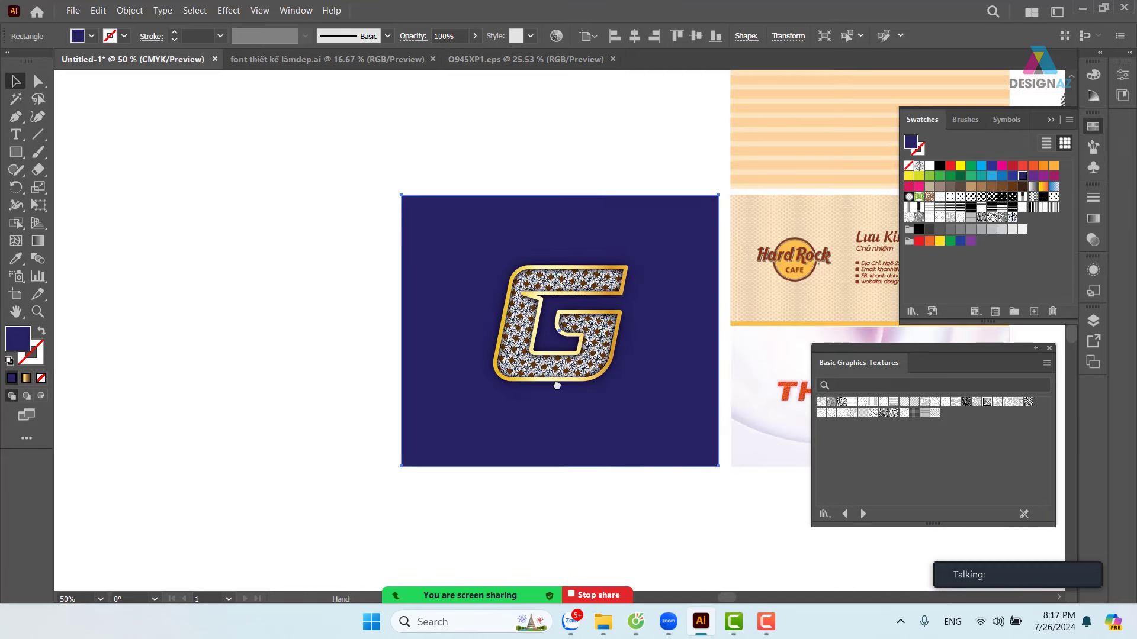
- Zoom in on the navy artboard with the G and return to the Selection tool
left_click_drag(578, 168, 474, 142)
left_click(474, 142)
key("z")
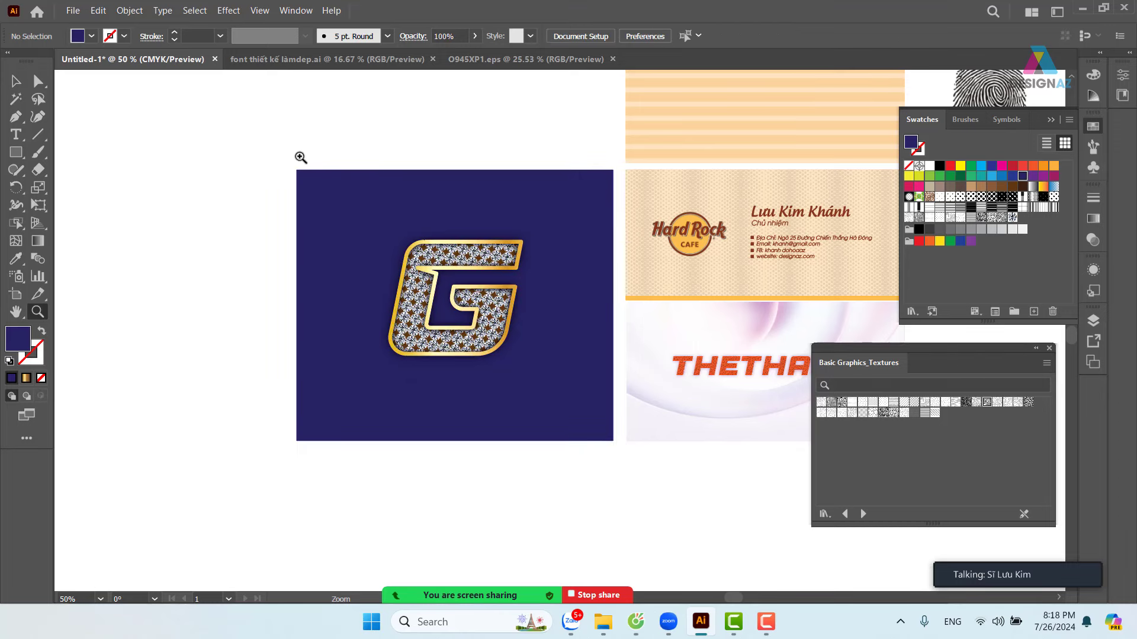
left_click_drag(300, 158, 585, 338)
scroll(584, 338, "down", 1)
scroll(585, 339, "right", 2)
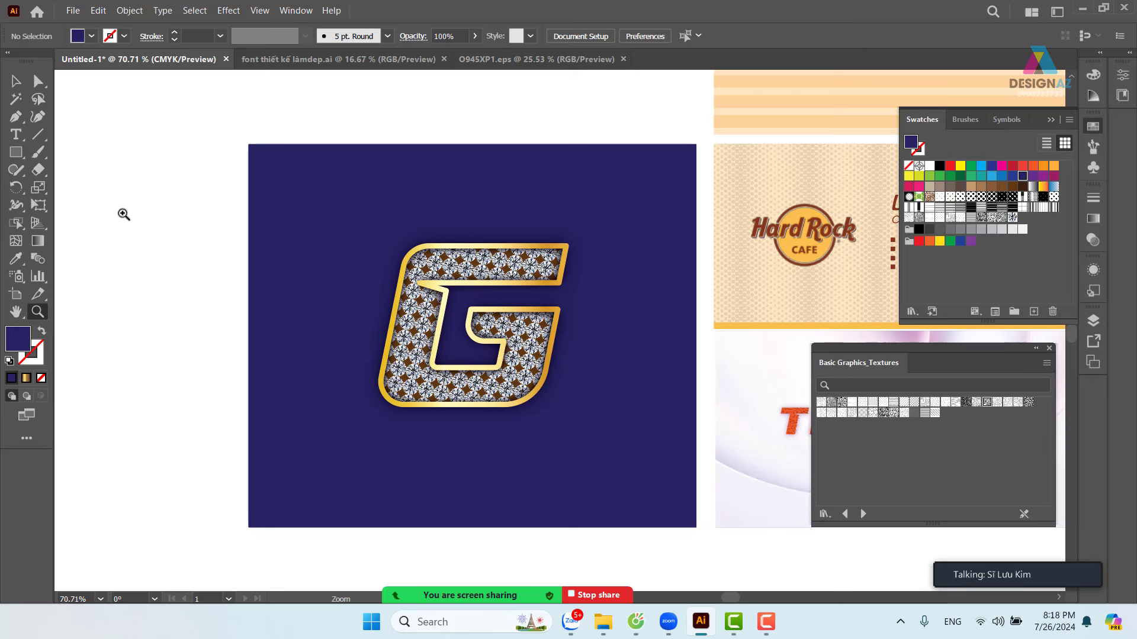
left_click(16, 81)
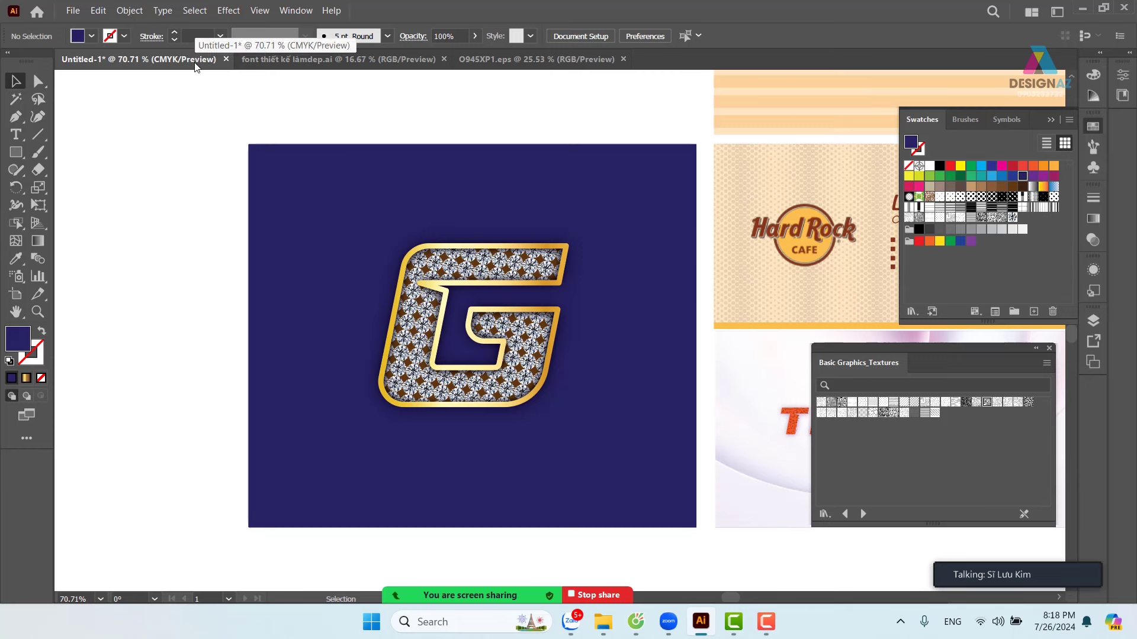
left_click(73, 10)
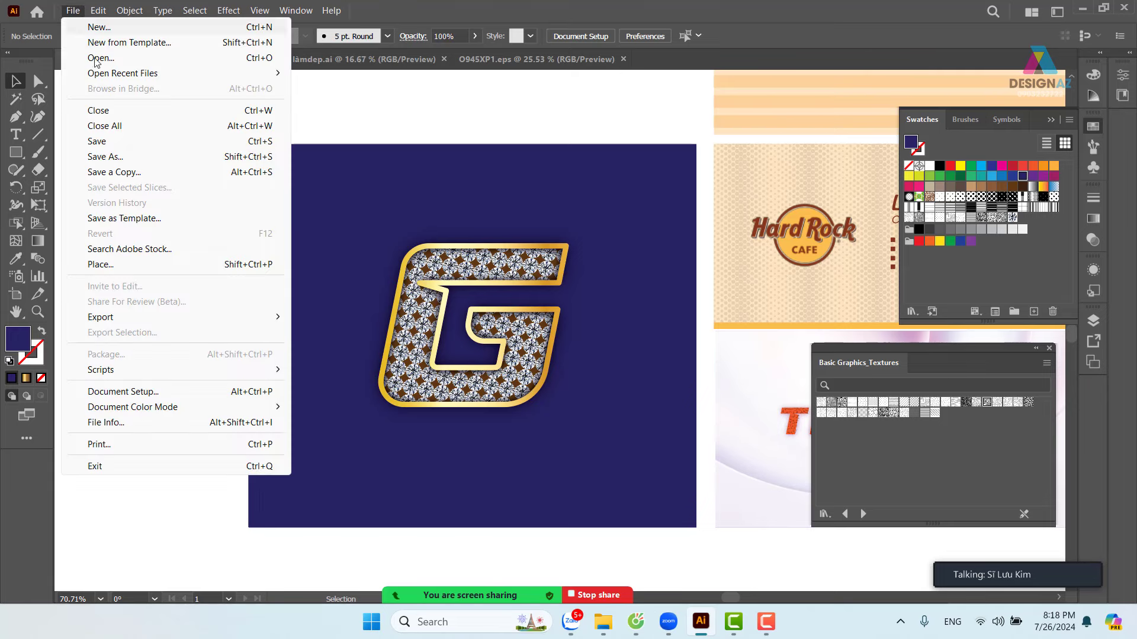
- Place 'transformerslensflare31 copy' from E:\thuvienanh\Backgroud\texture, dragging it out over the artboard
left_click(179, 264)
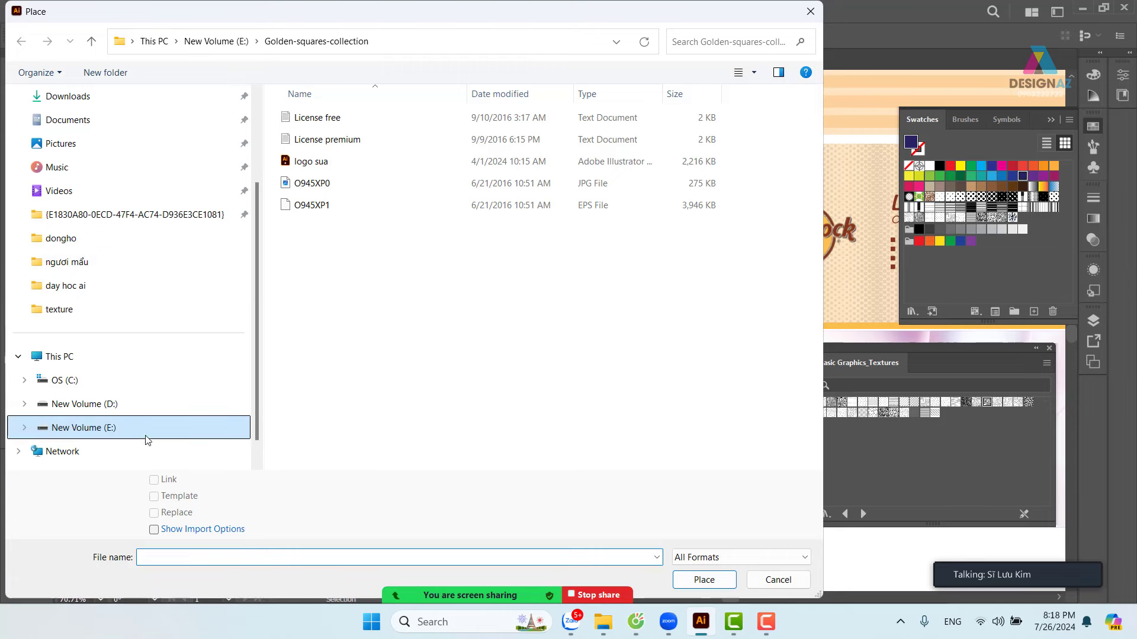
left_click(108, 433)
scroll(545, 305, "down", 5)
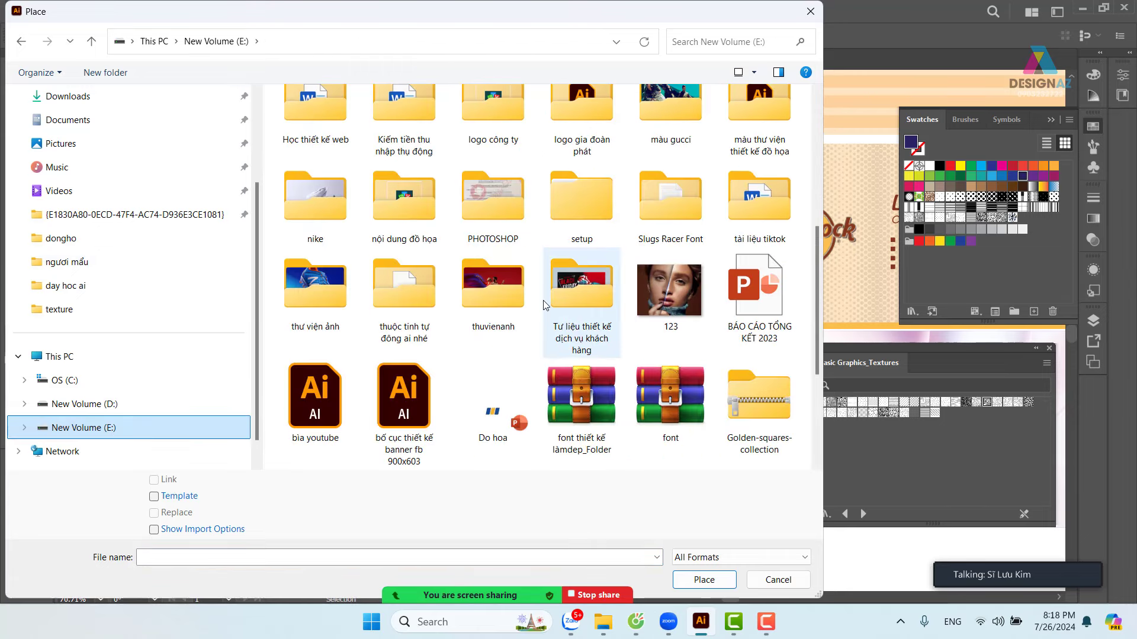
double_click(489, 303)
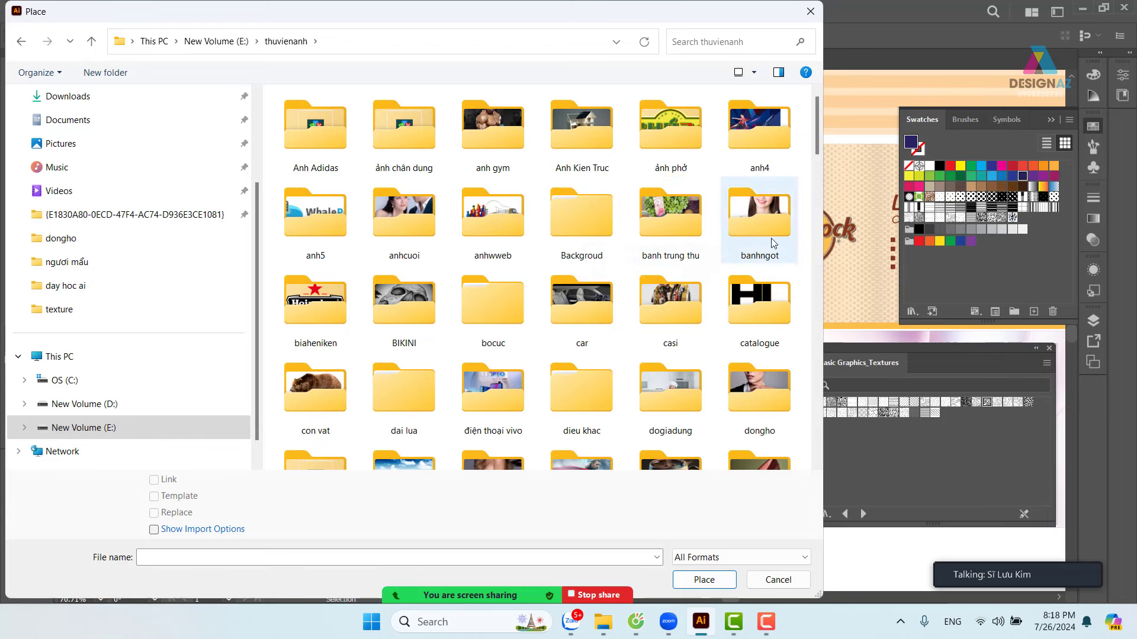
left_click(564, 222)
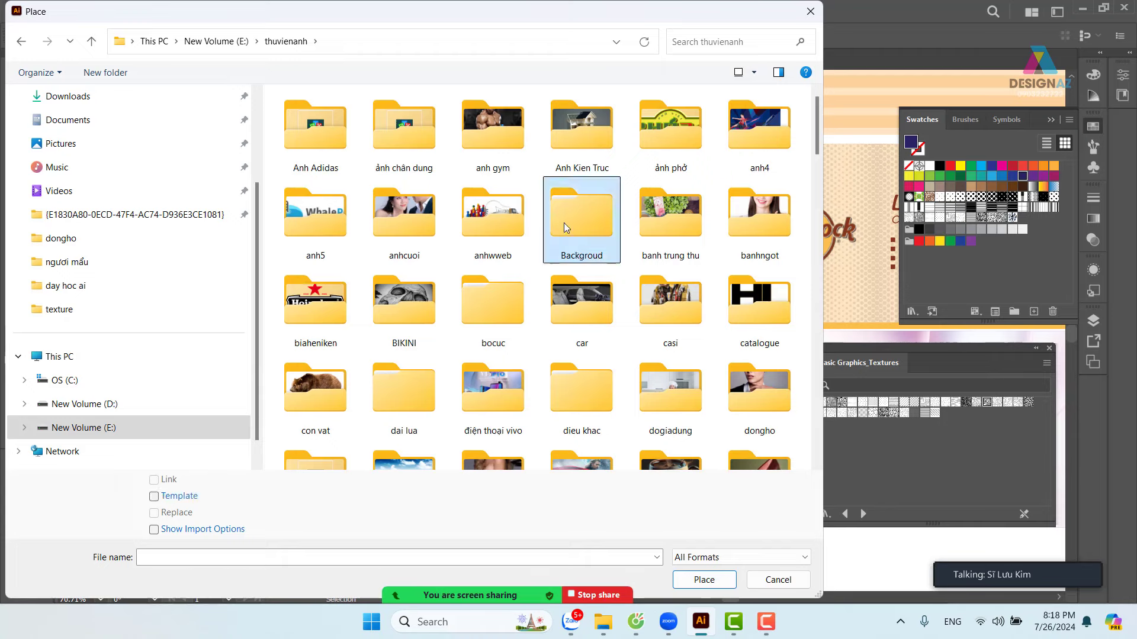
double_click(564, 223)
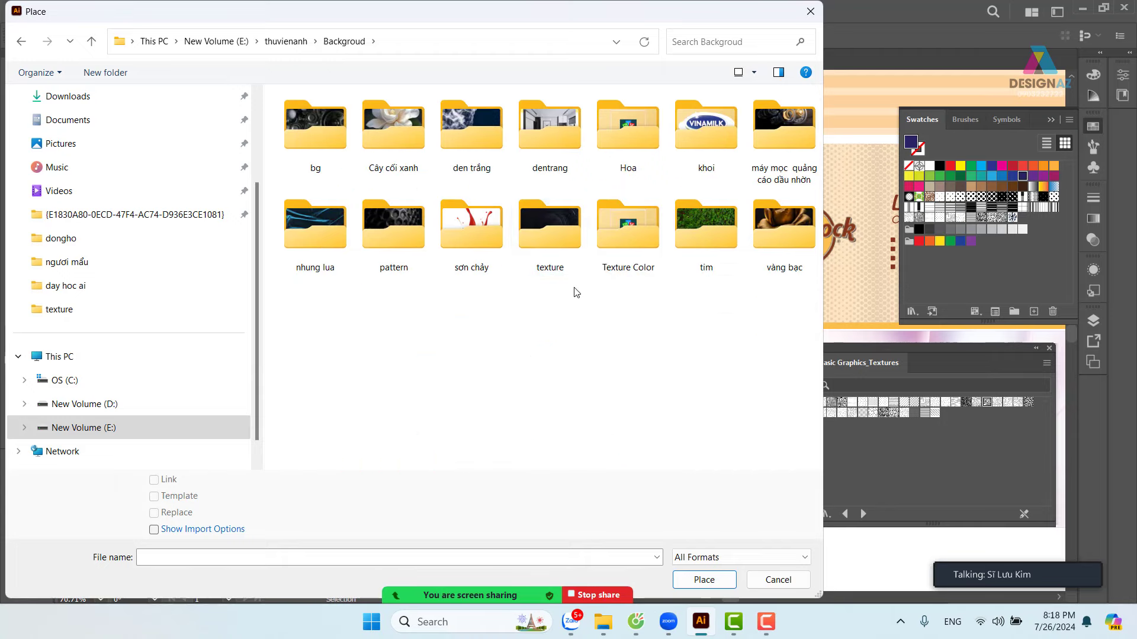
double_click(567, 237)
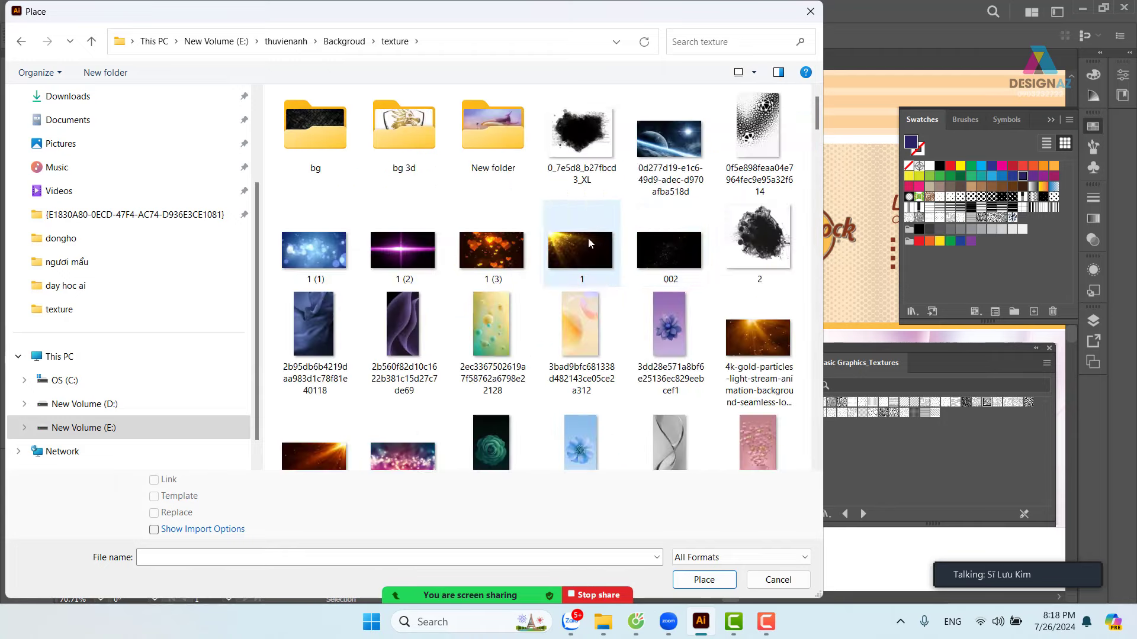
scroll(588, 241, "down", 20)
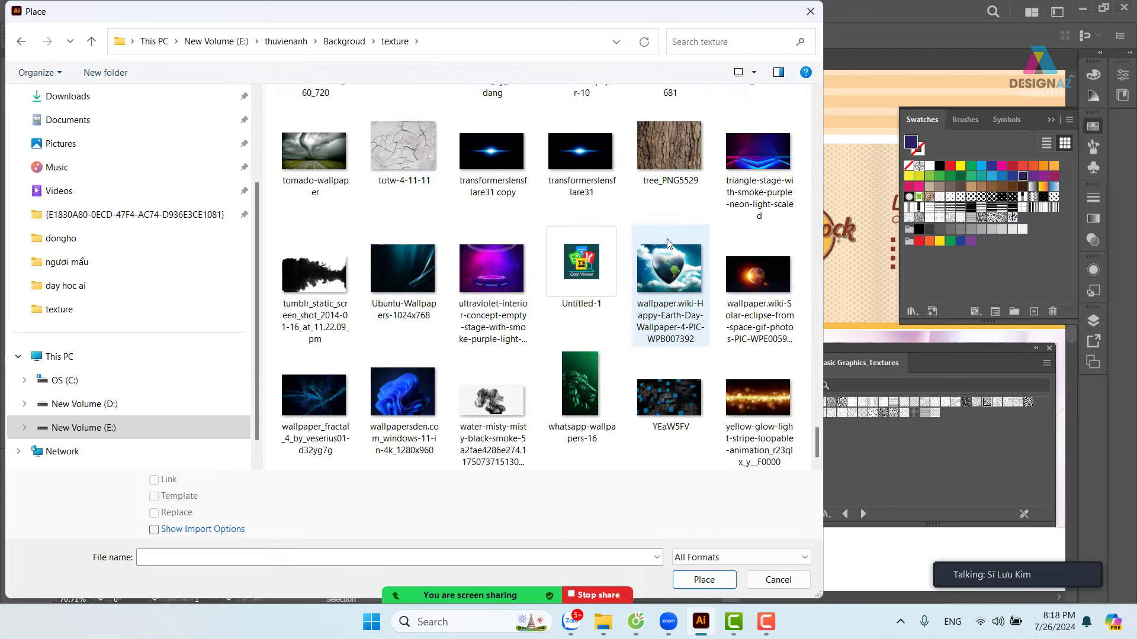
left_click(508, 159)
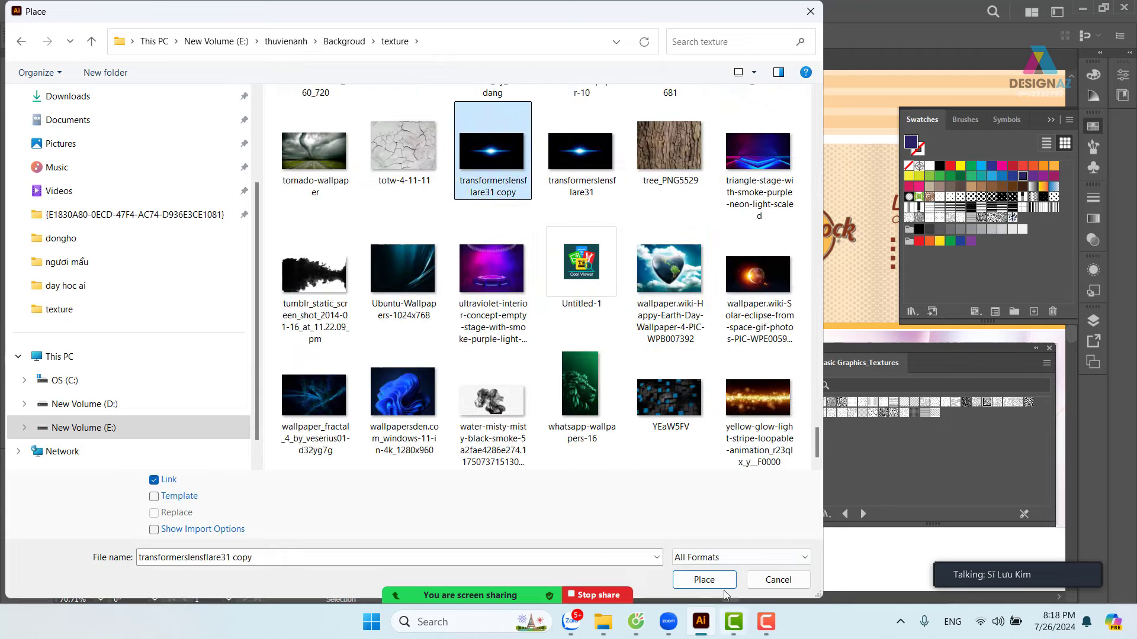
left_click(707, 580)
left_click_drag(195, 257, 510, 420)
- Move the lens-flare image onto the G, keeping it in front of the letter
left_click_drag(317, 356, 431, 345)
key("ctrl+bracketleft")
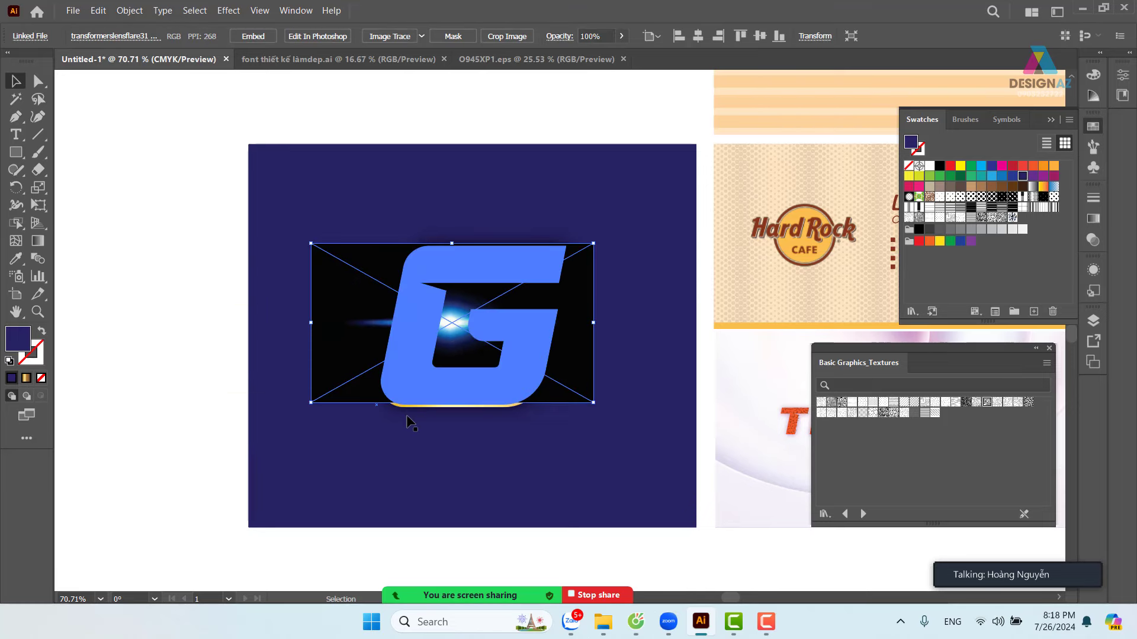
key("ctrl+z")
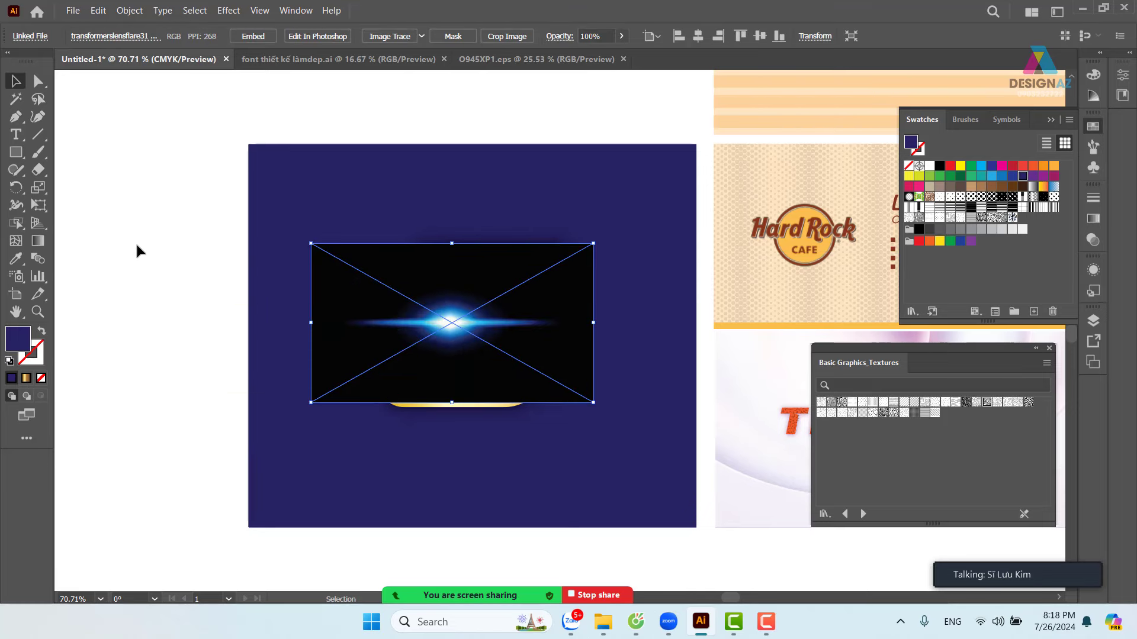
- Set the flare's blending mode to Screen and drag it up toward the artboard's top
left_click(1093, 240)
left_click(1093, 240)
left_click(959, 217)
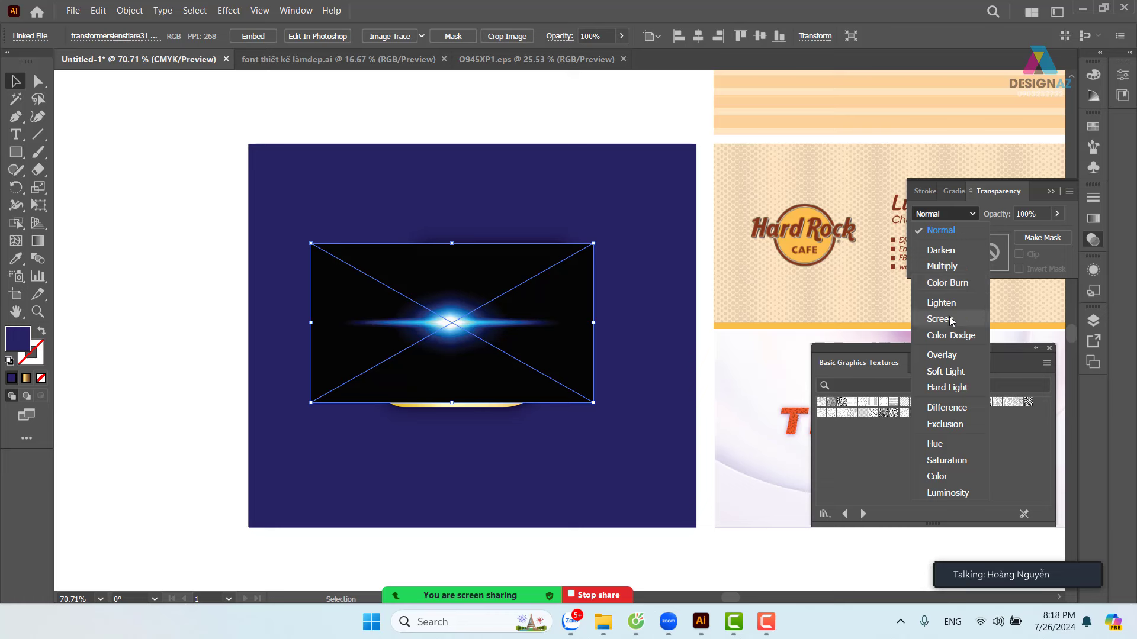
left_click(950, 318)
left_click(202, 264)
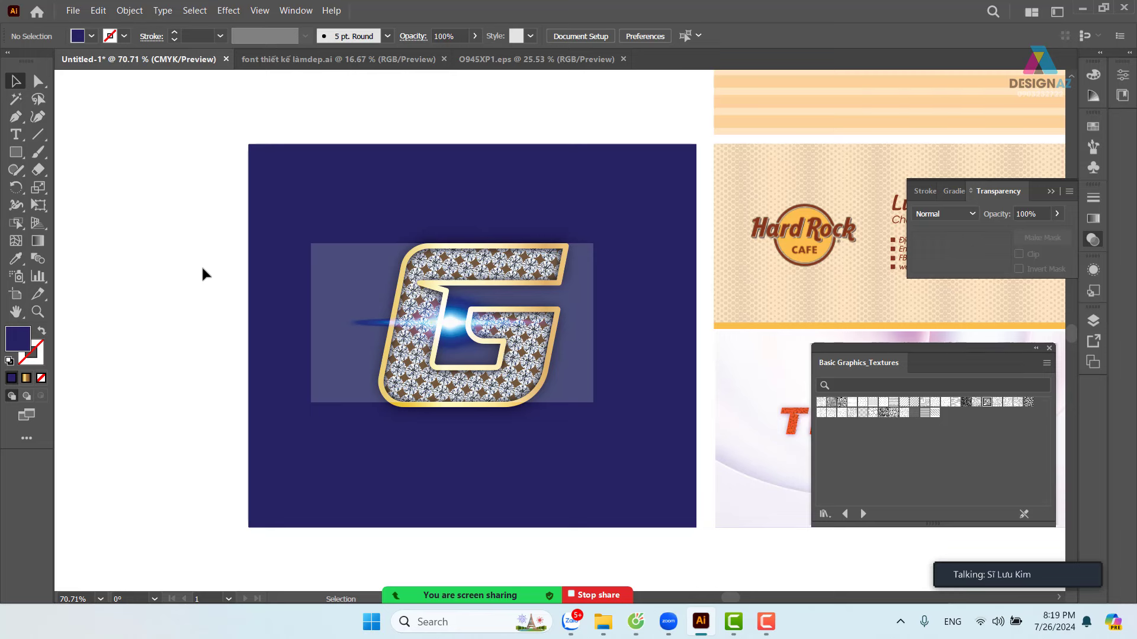
left_click_drag(371, 289, 343, 183)
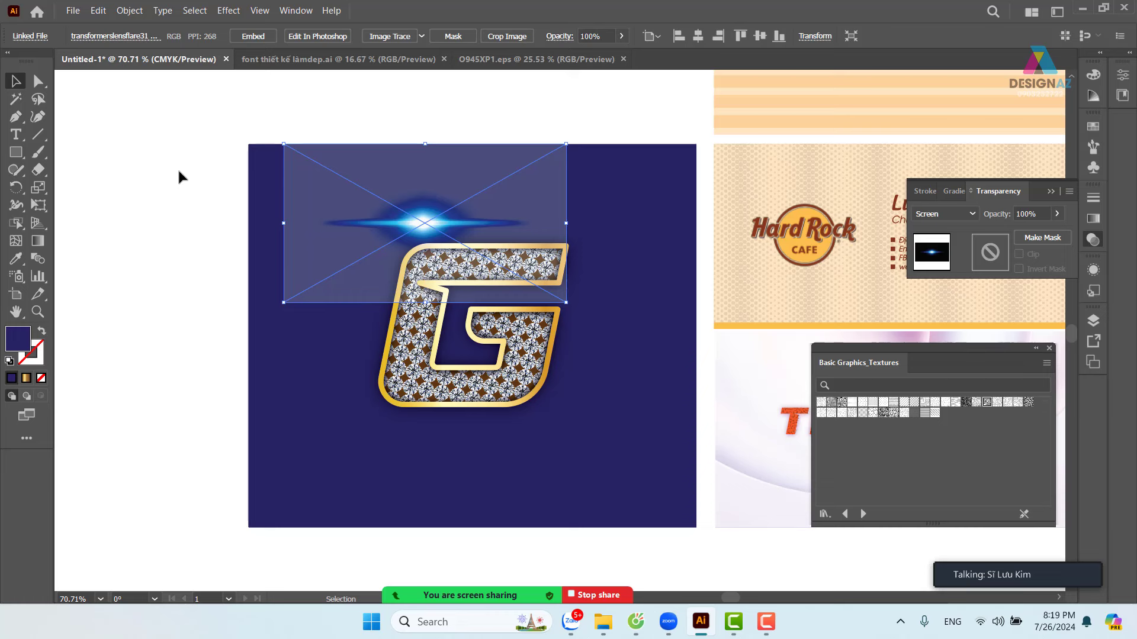
- Change File > Document Color Mode to RGB Color
left_click(76, 12)
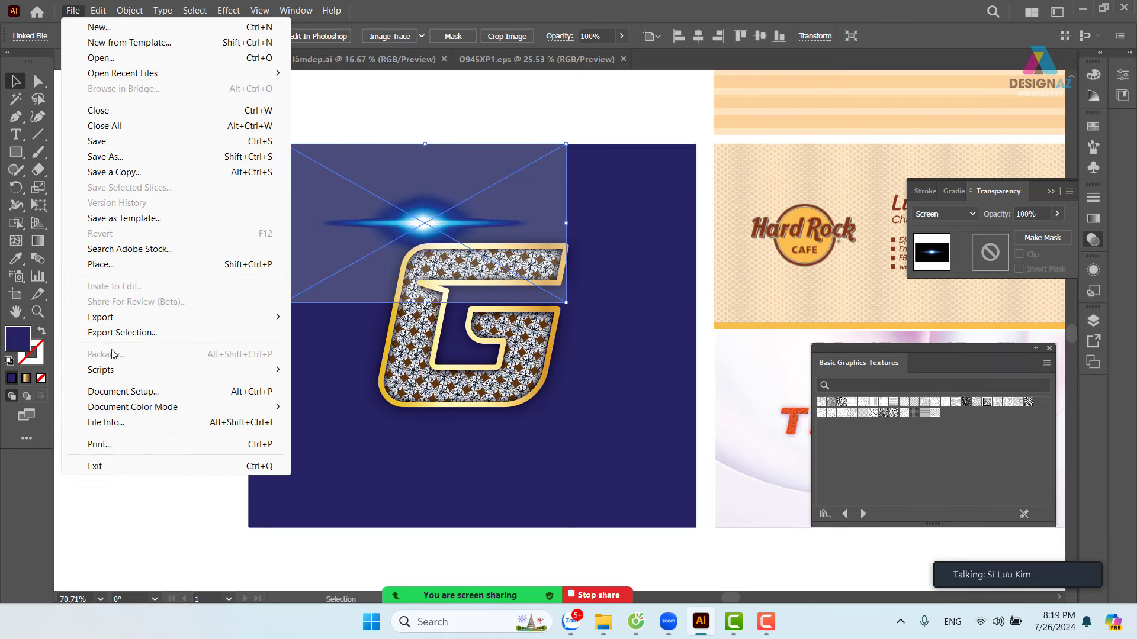
mouse_move(124, 413)
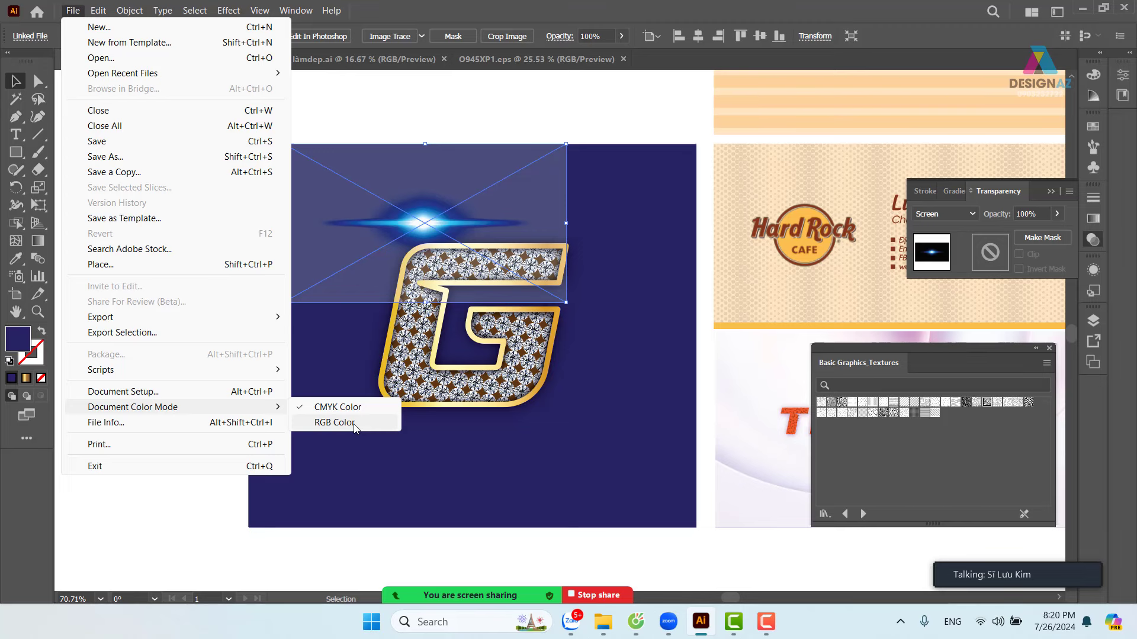
left_click(354, 424)
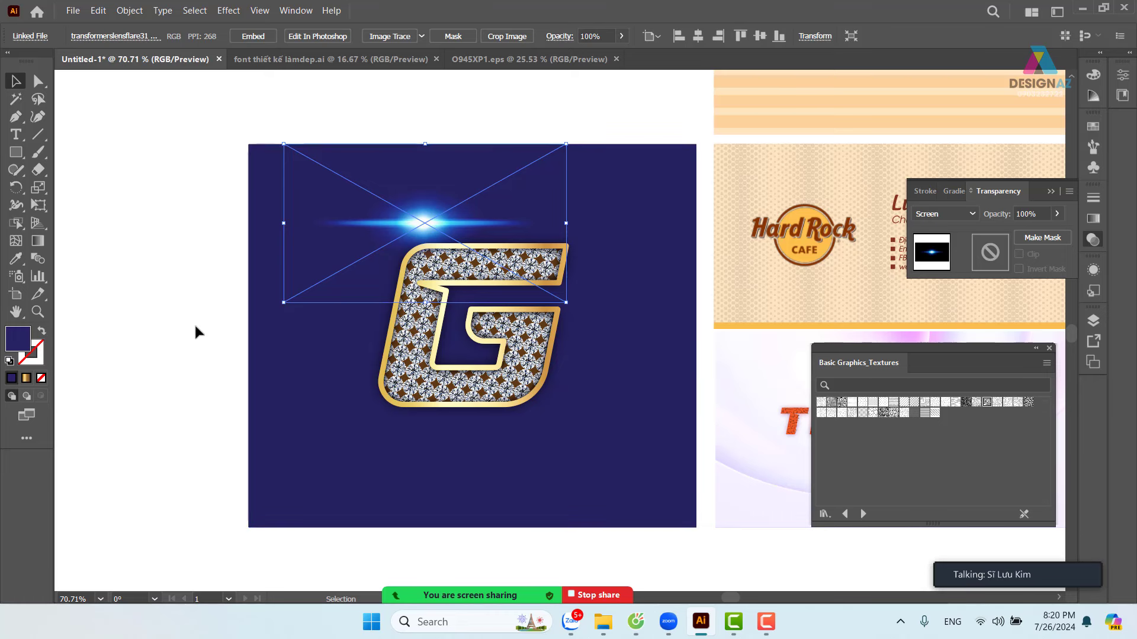
left_click(196, 370)
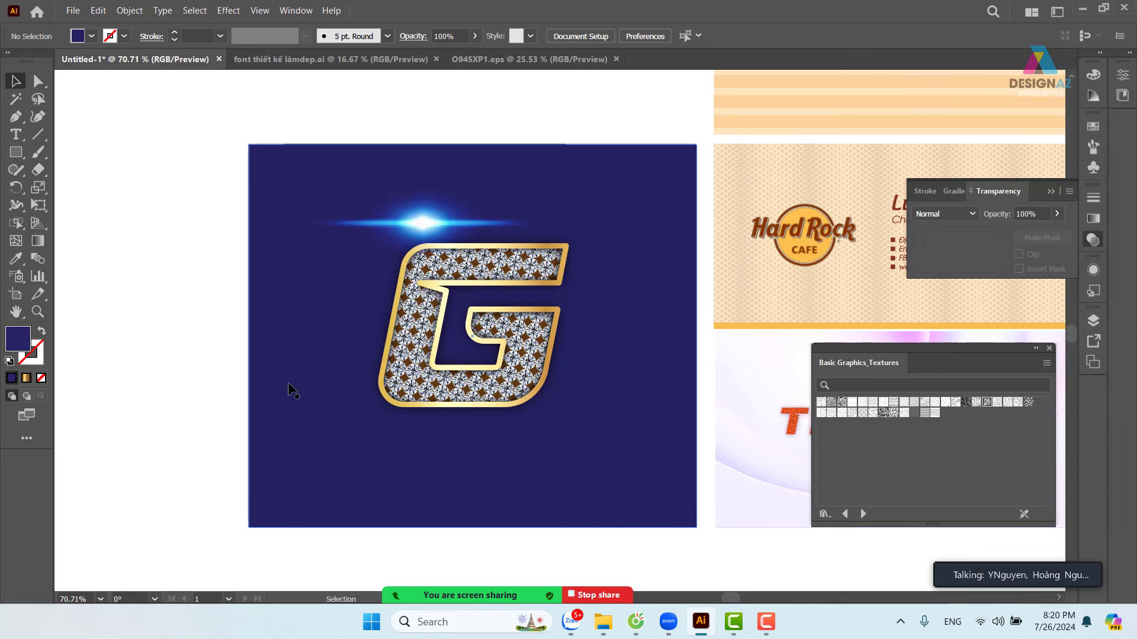
- Squash the lens flare into a thin strip and position it on the G's top bar
left_click(436, 264)
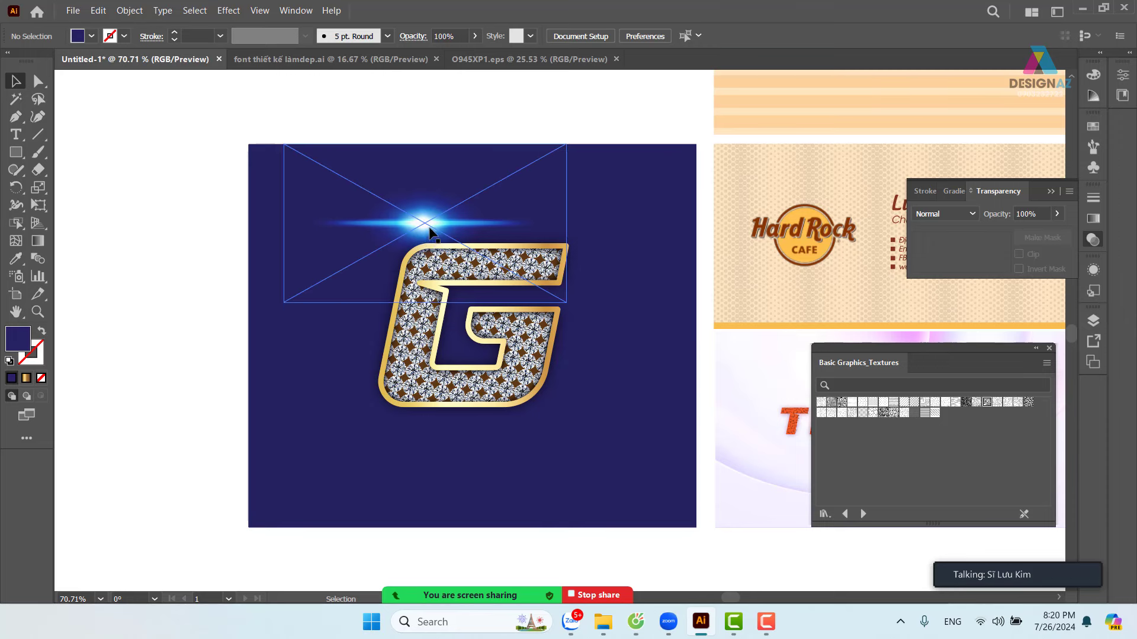
left_click_drag(428, 151, 426, 220)
left_click_drag(411, 268, 493, 290)
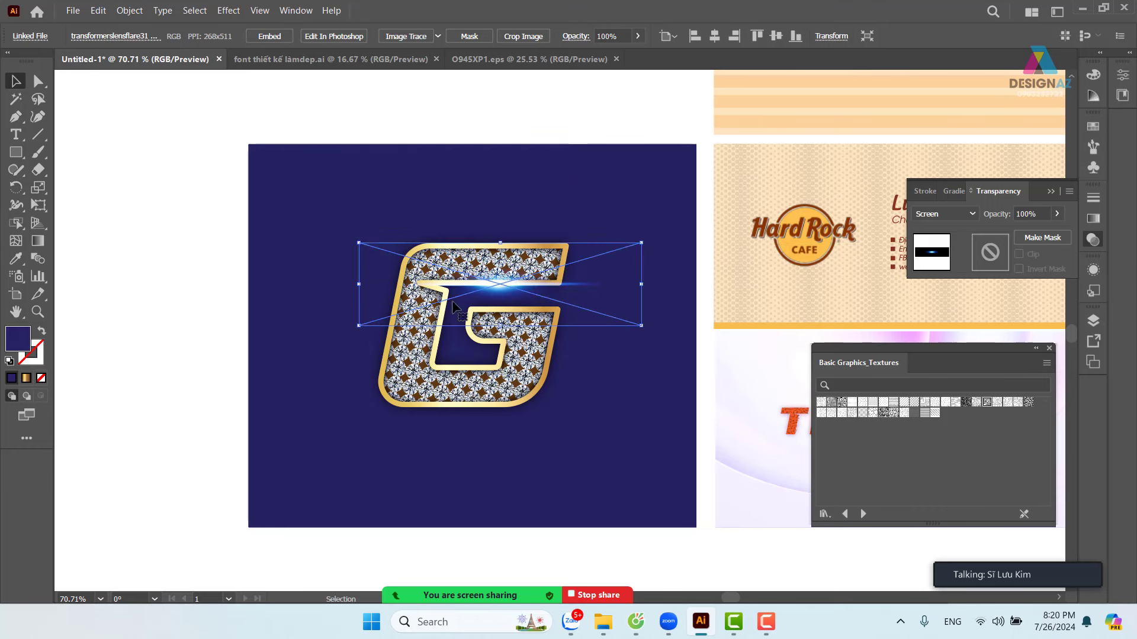
left_click(143, 299)
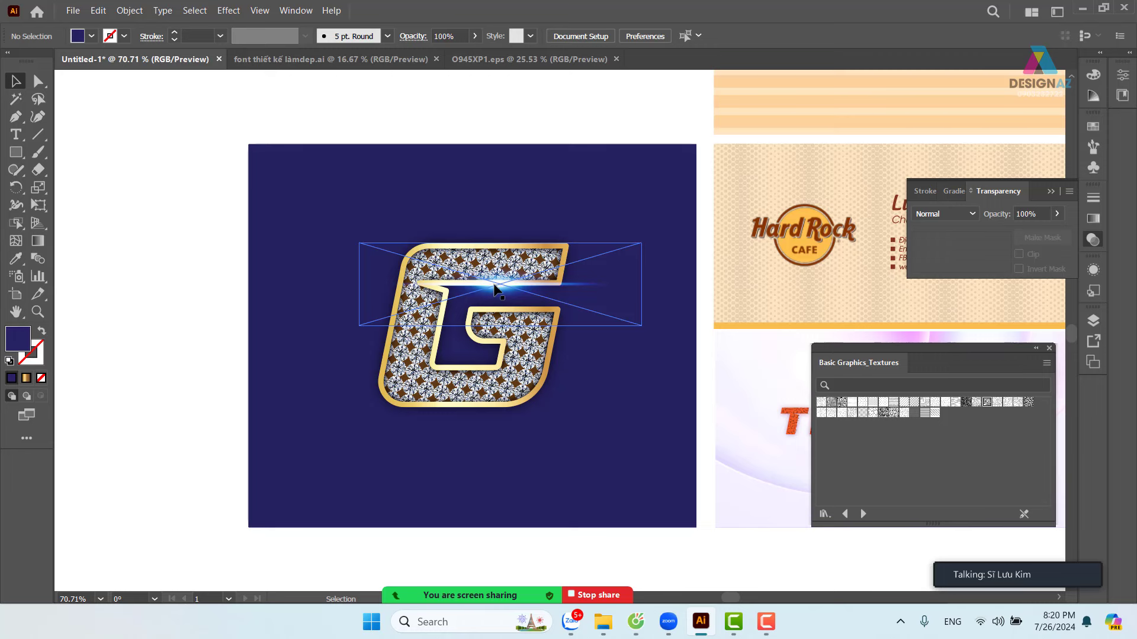
left_click_drag(496, 291, 499, 308)
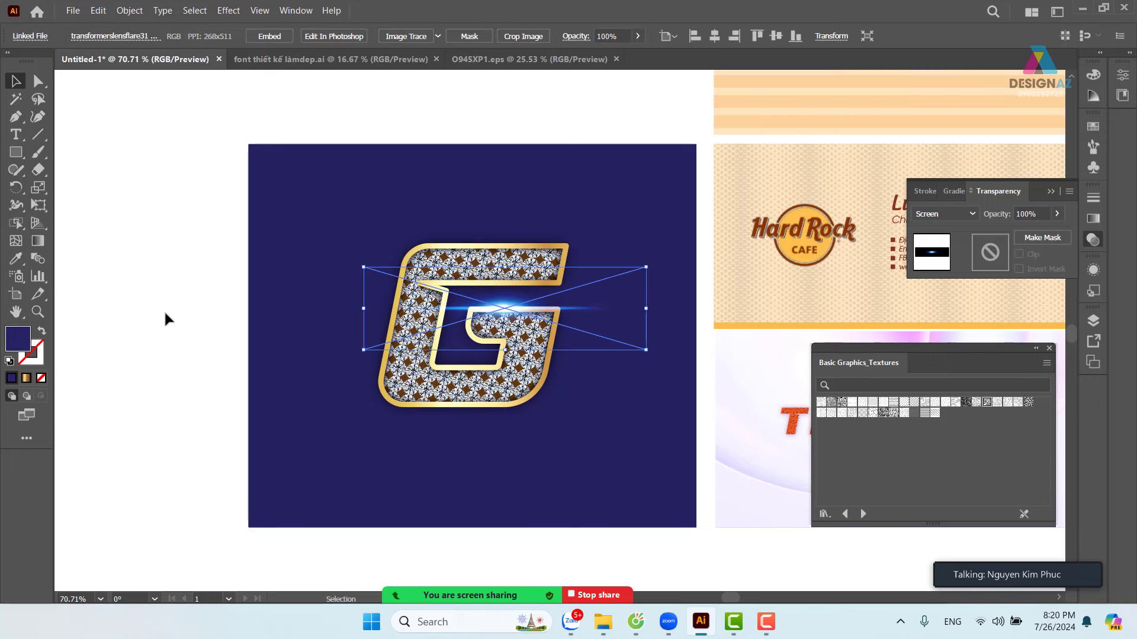
left_click(163, 311)
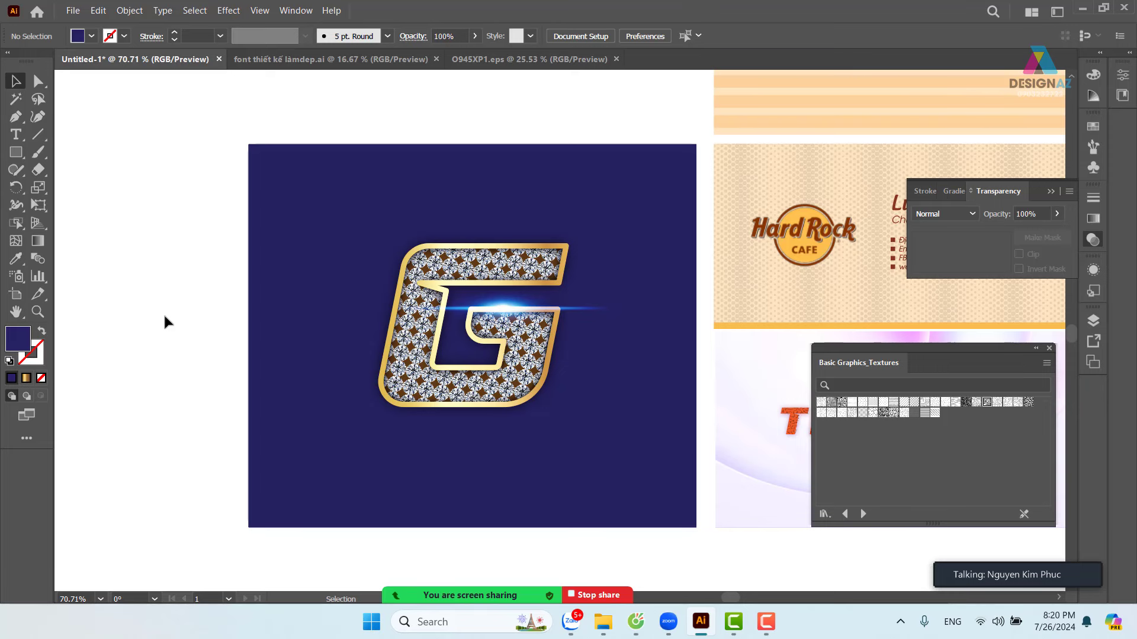
- Select the G, flare and background together and Alt-drag a copy onto the left artboard
left_click_drag(414, 388, 551, 344)
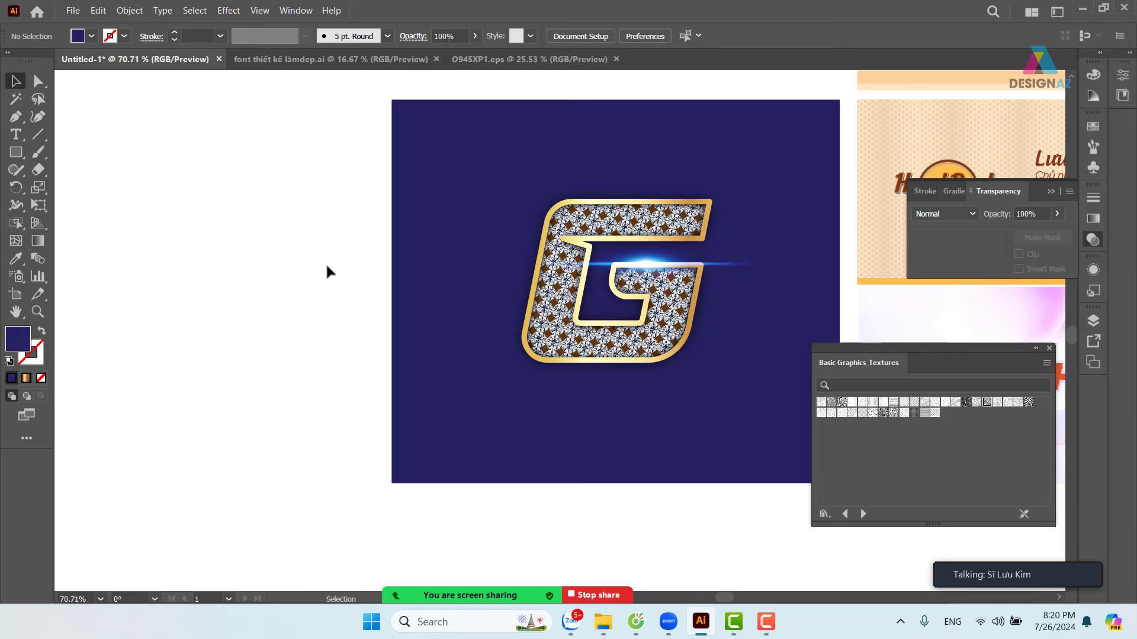
left_click_drag(314, 182, 695, 346)
left_click_drag(645, 270, 300, 284)
left_click_drag(553, 348, 604, 317)
- Undo the first copy and duplicate the background and glow artwork onto the left artboard again
left_click(592, 126)
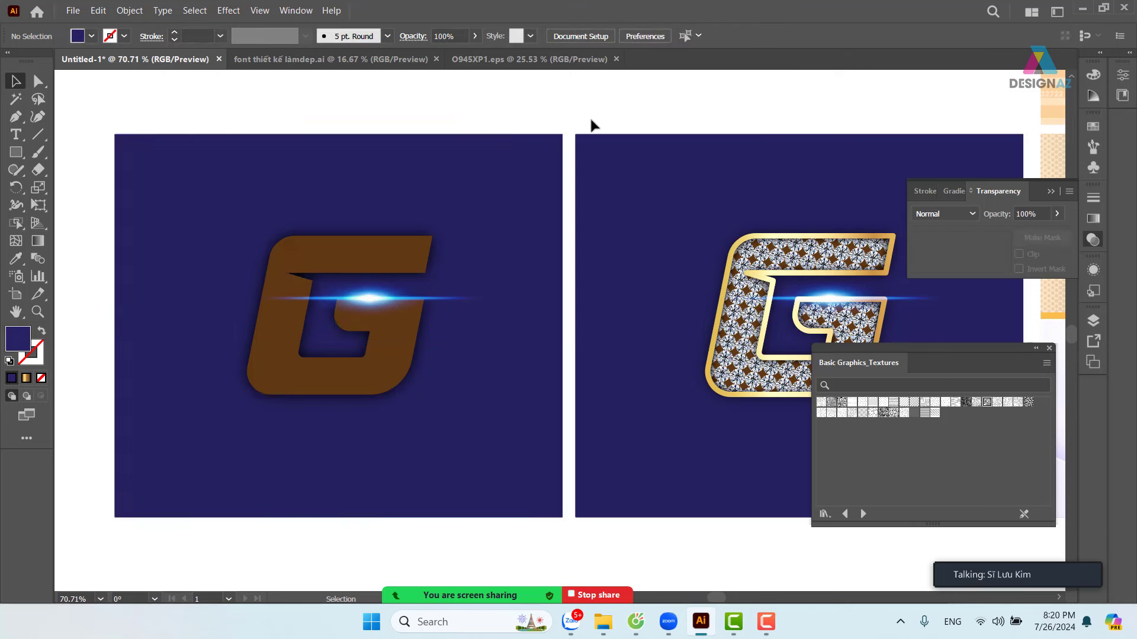
key("ctrl+z")
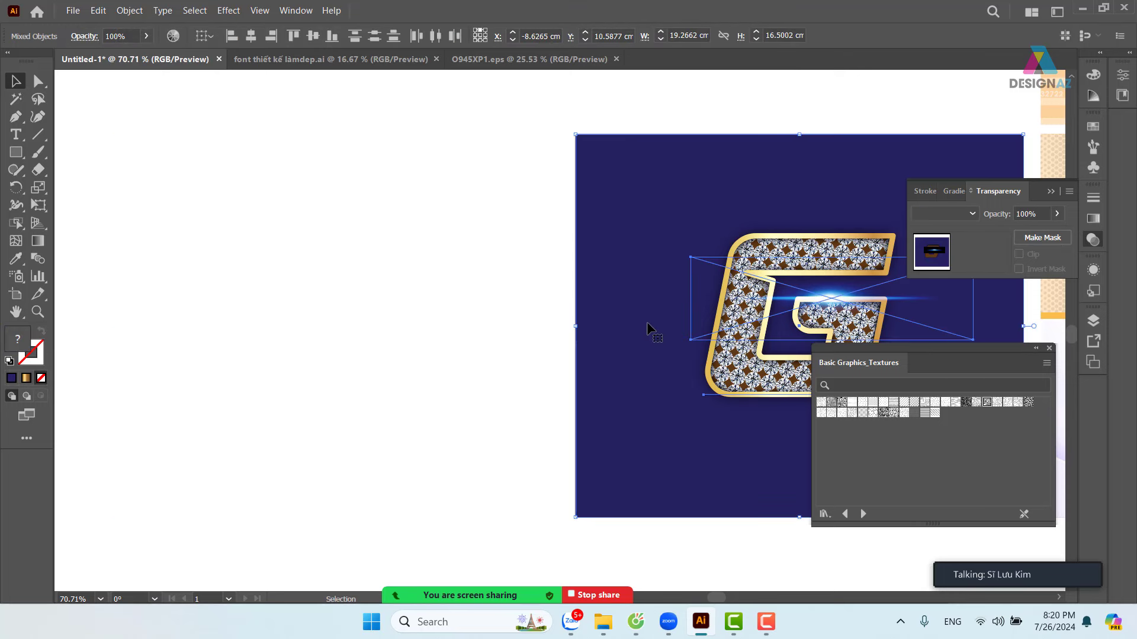
key("ctrl+z")
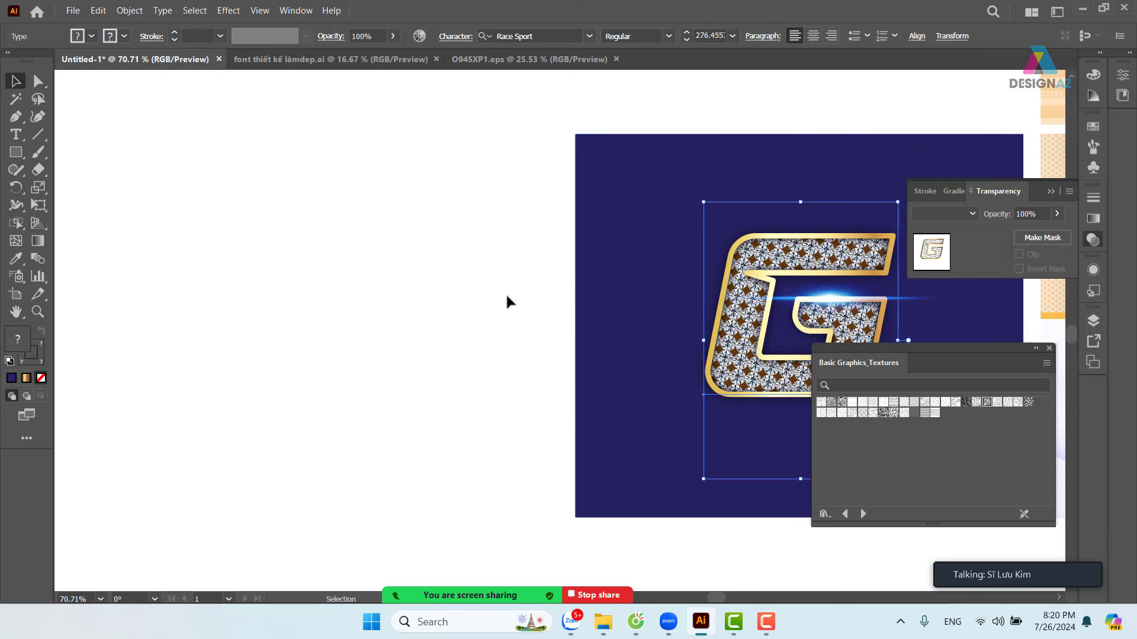
left_click(507, 302)
left_click_drag(525, 210, 698, 323)
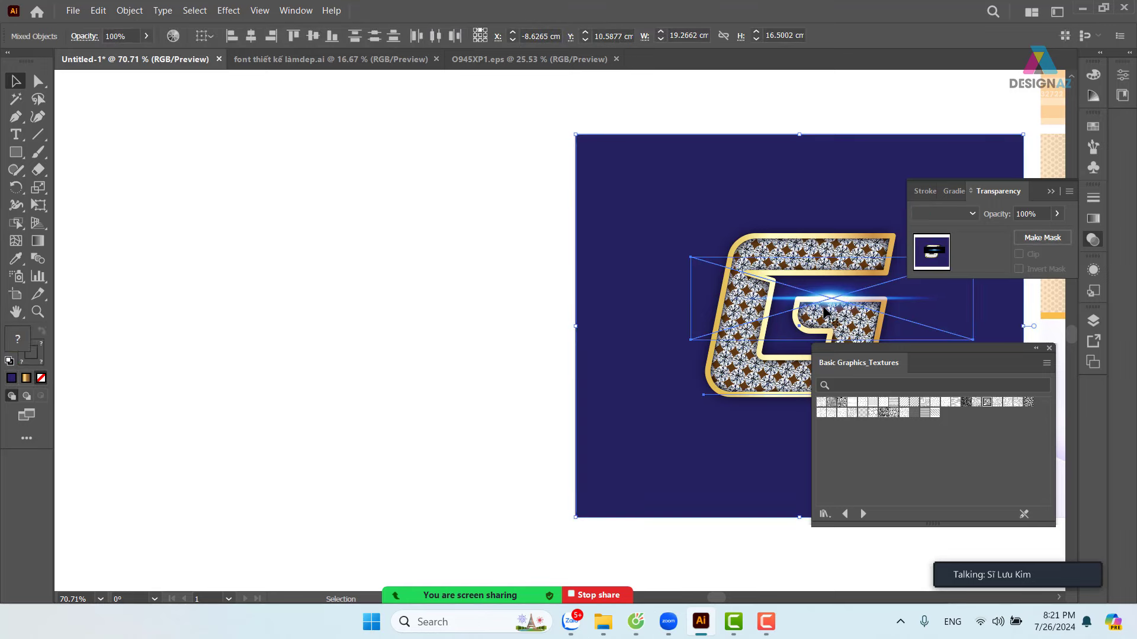
left_click_drag(825, 312, 365, 375)
left_click_drag(548, 418, 504, 360)
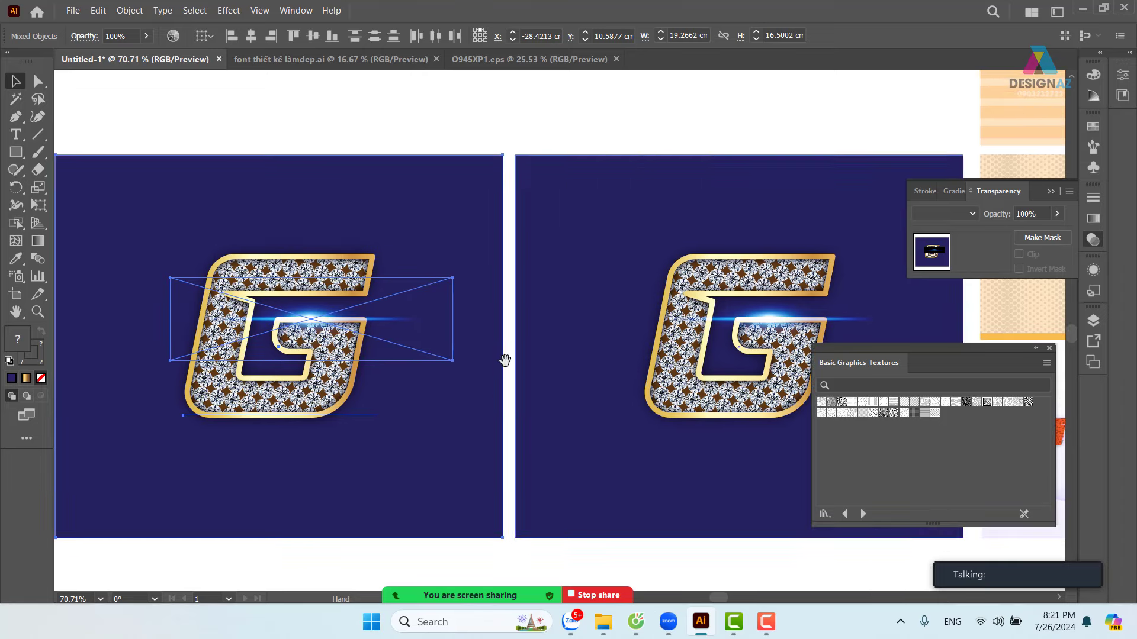
left_click(560, 119)
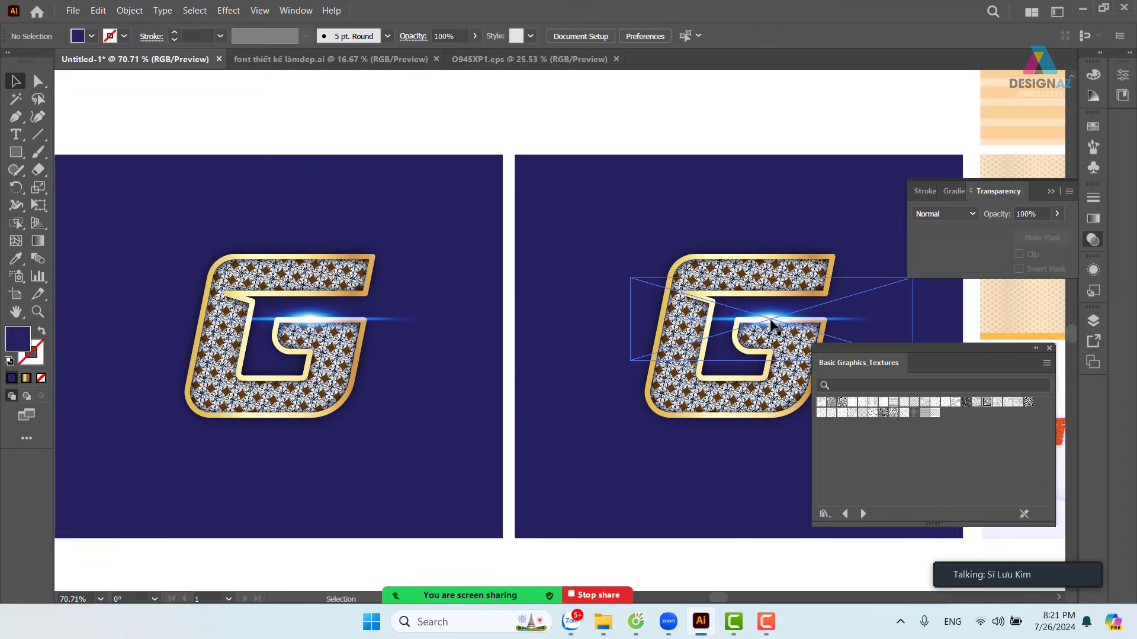
- Marquee-select all artwork on the left artboard and open the Object menu
left_click_drag(771, 325, 771, 300)
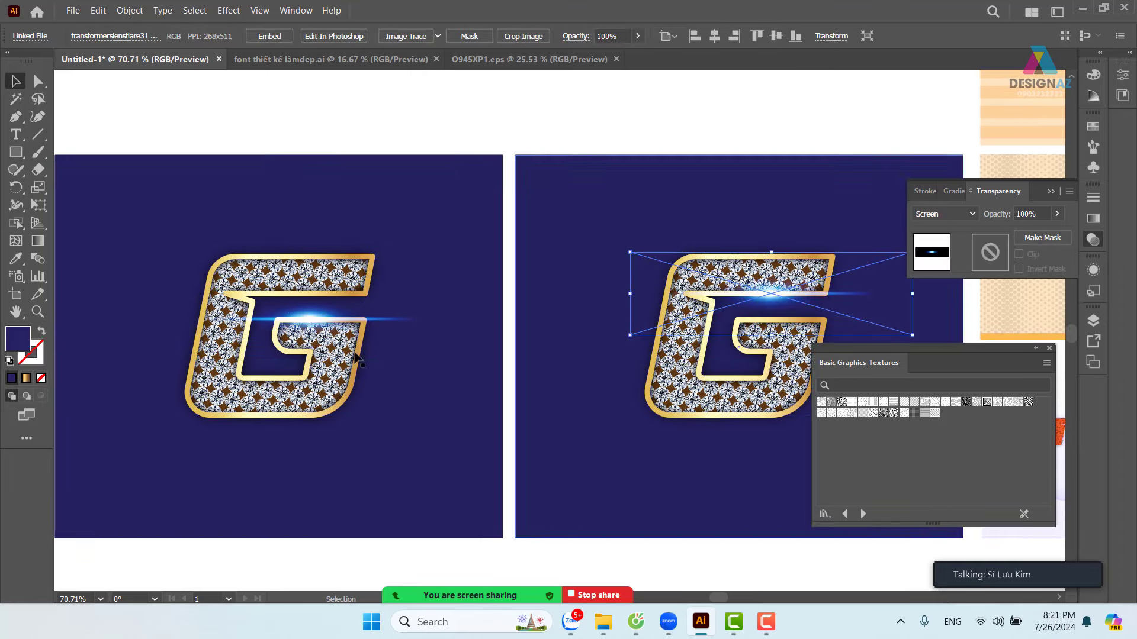
key("ctrl+z")
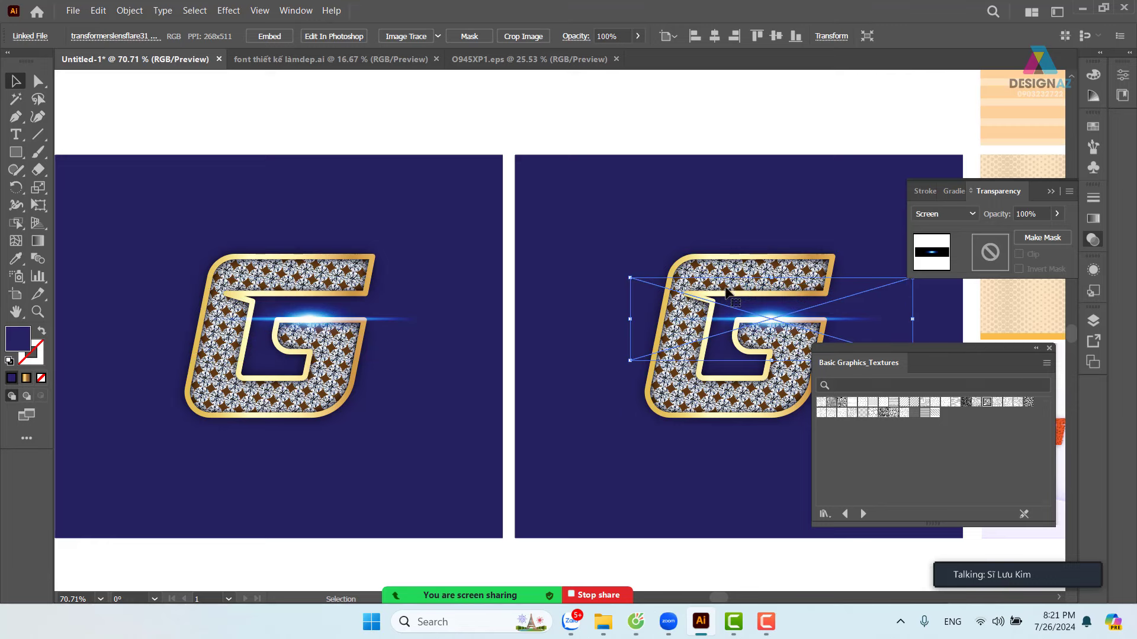
left_click_drag(604, 327, 716, 317)
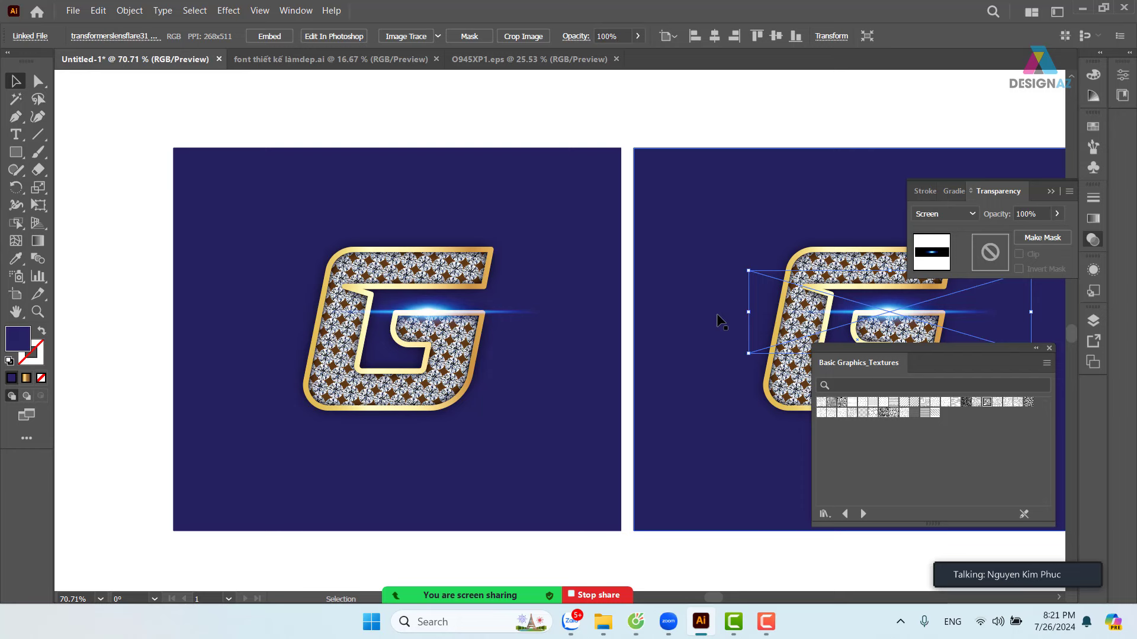
left_click_drag(158, 91, 418, 443)
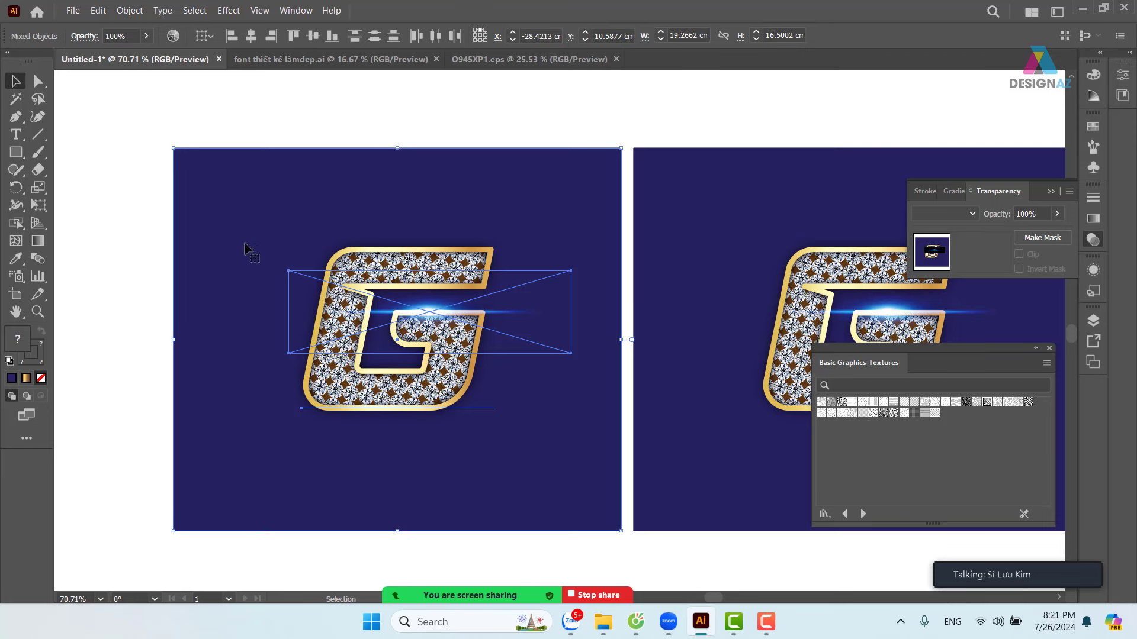
left_click(128, 11)
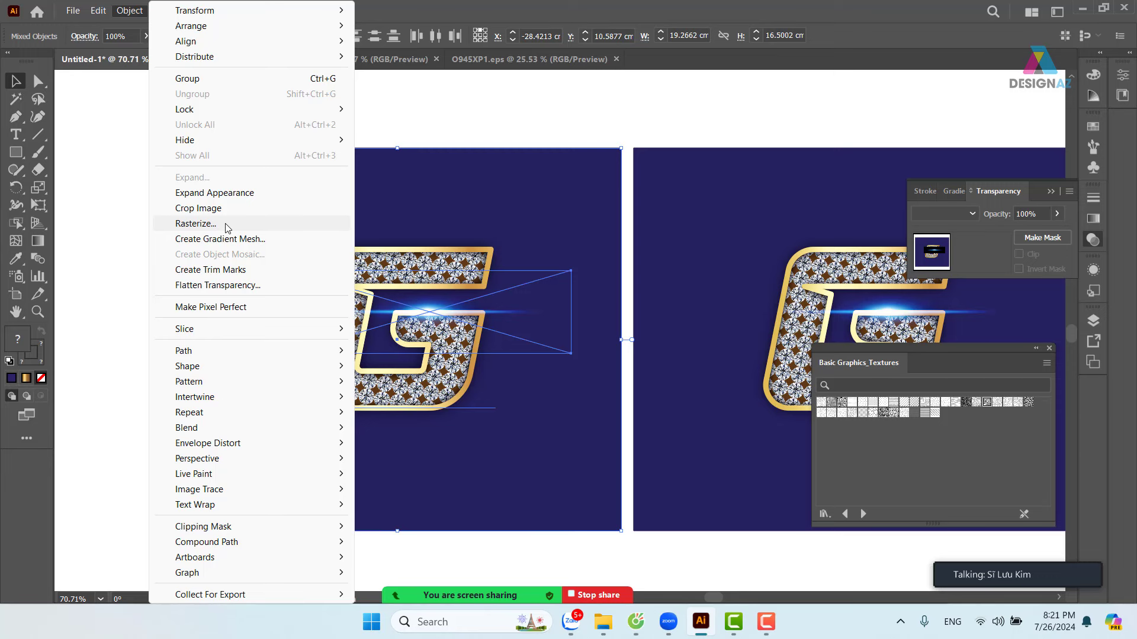
- Rasterize the left G design as RGB at High (300 ppi) with a White background
left_click(228, 229)
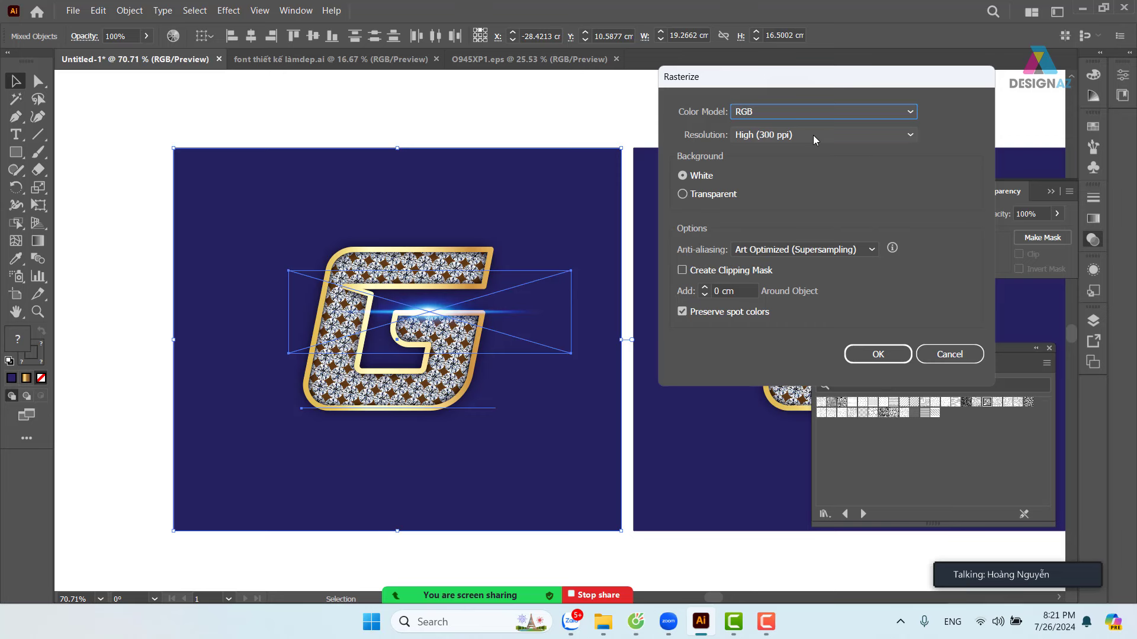
left_click(865, 354)
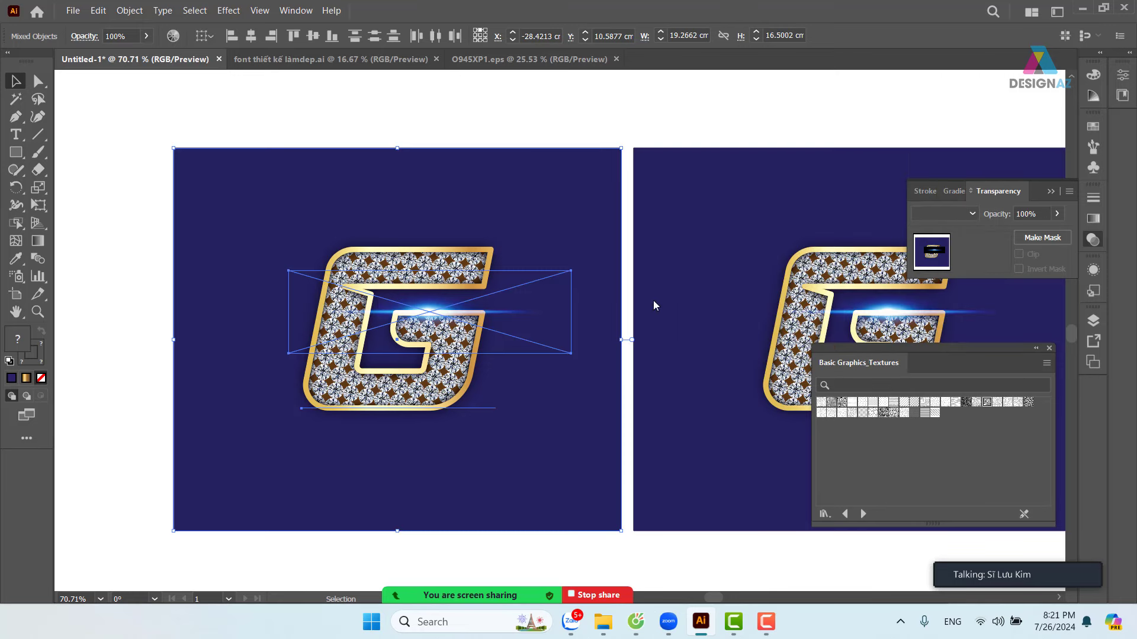
left_click(570, 110)
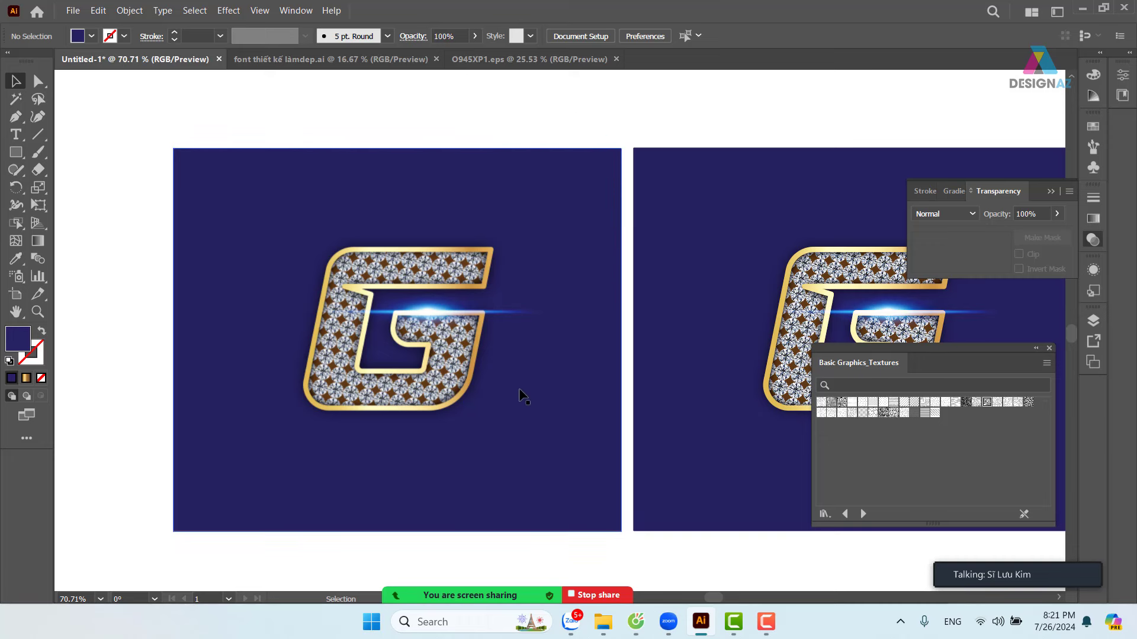
- Change File > Document Color Mode to CMYK Color, then pan across the canvas
left_click_drag(476, 410, 405, 409)
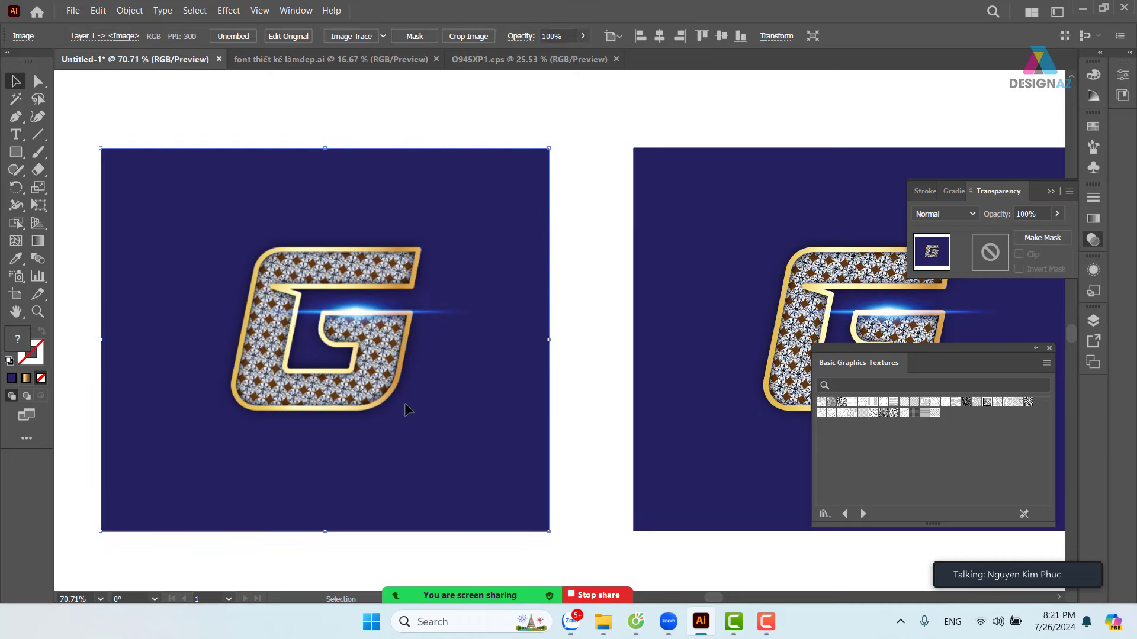
key("ctrl+z")
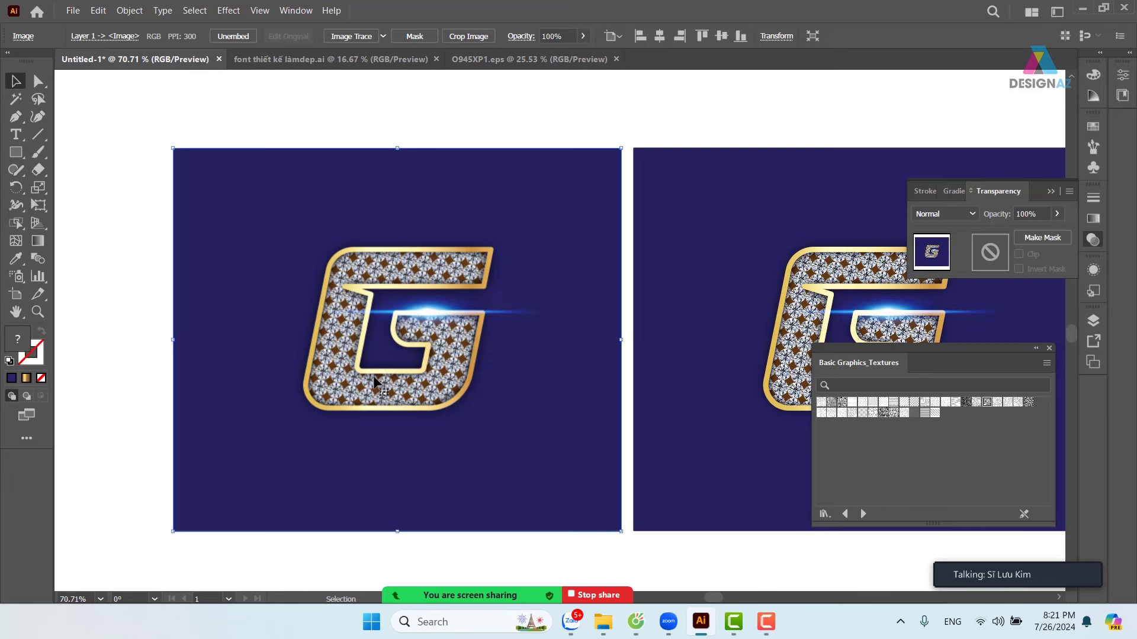
left_click(73, 11)
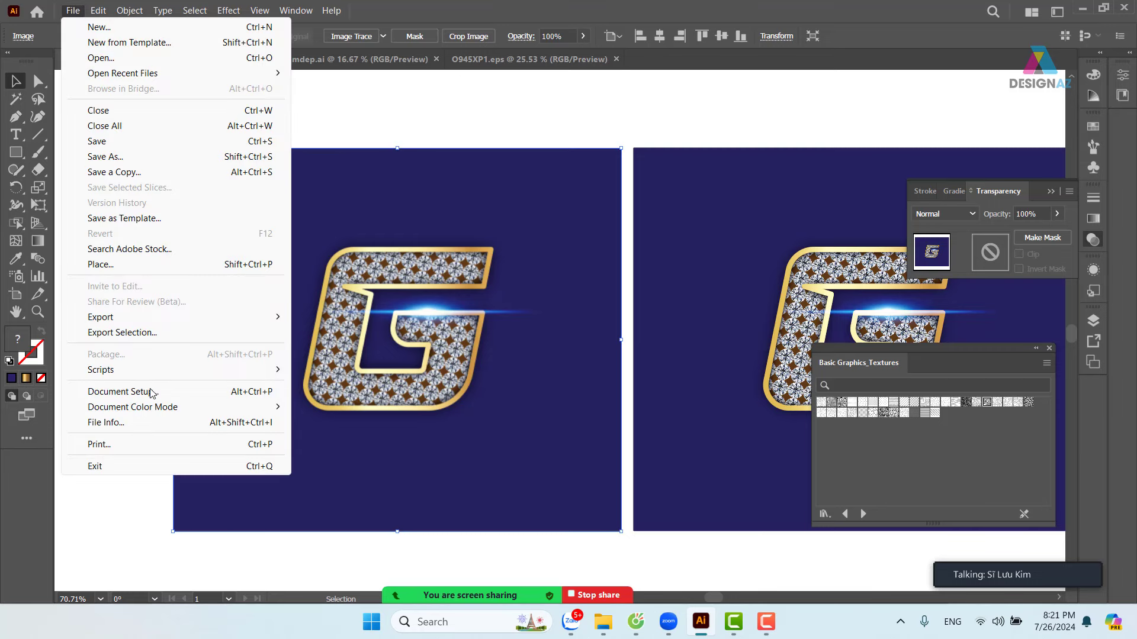
mouse_move(225, 407)
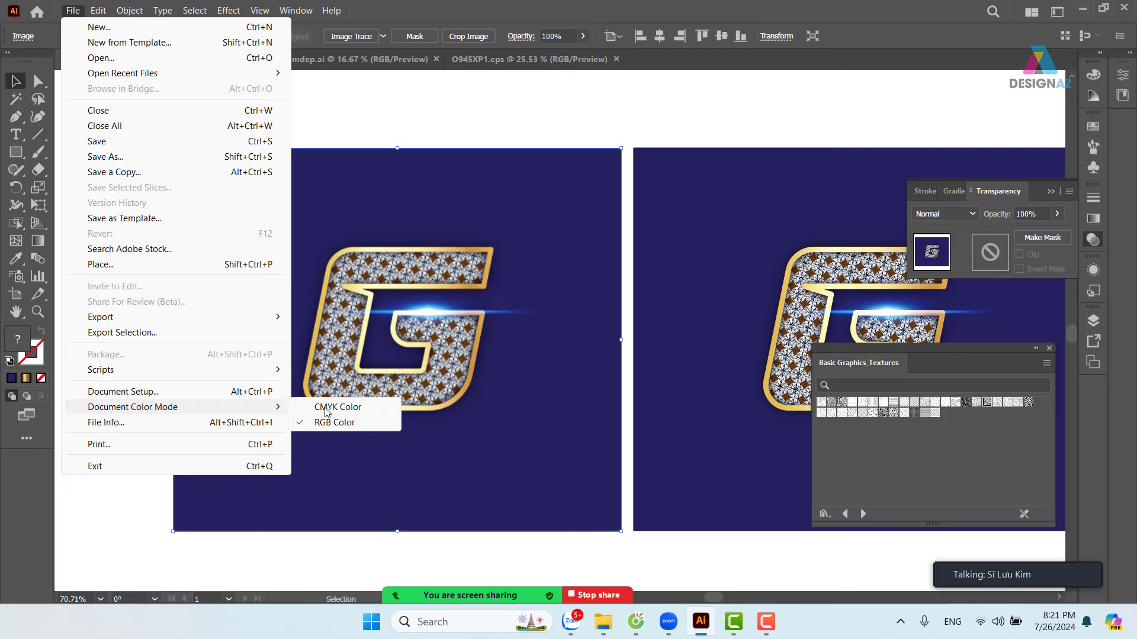
left_click(363, 413)
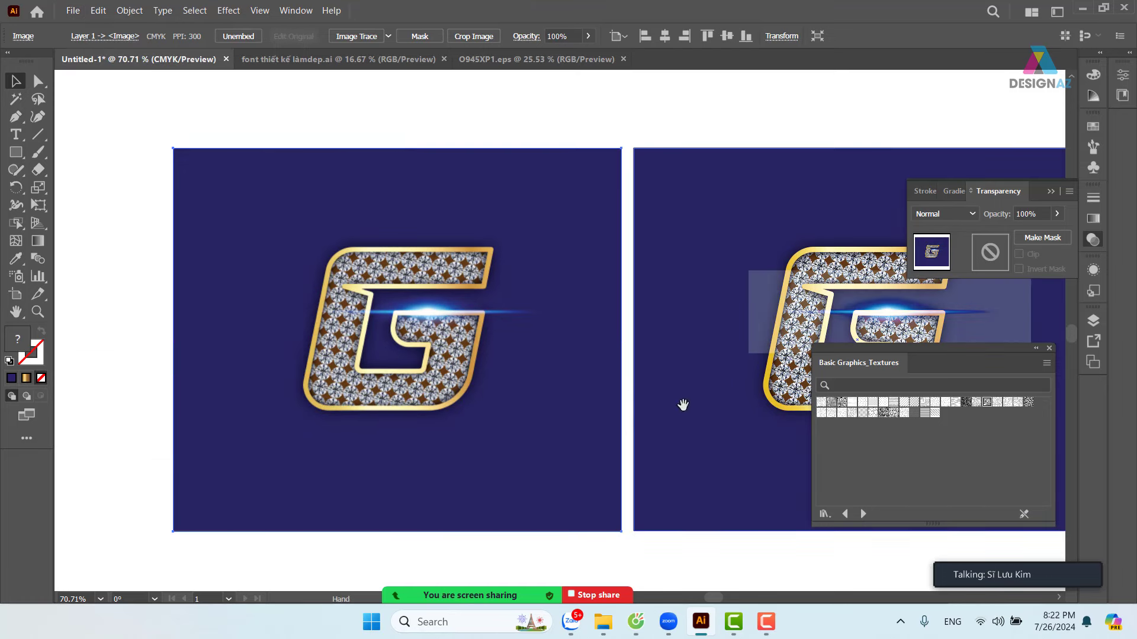
left_click_drag(681, 402, 450, 379)
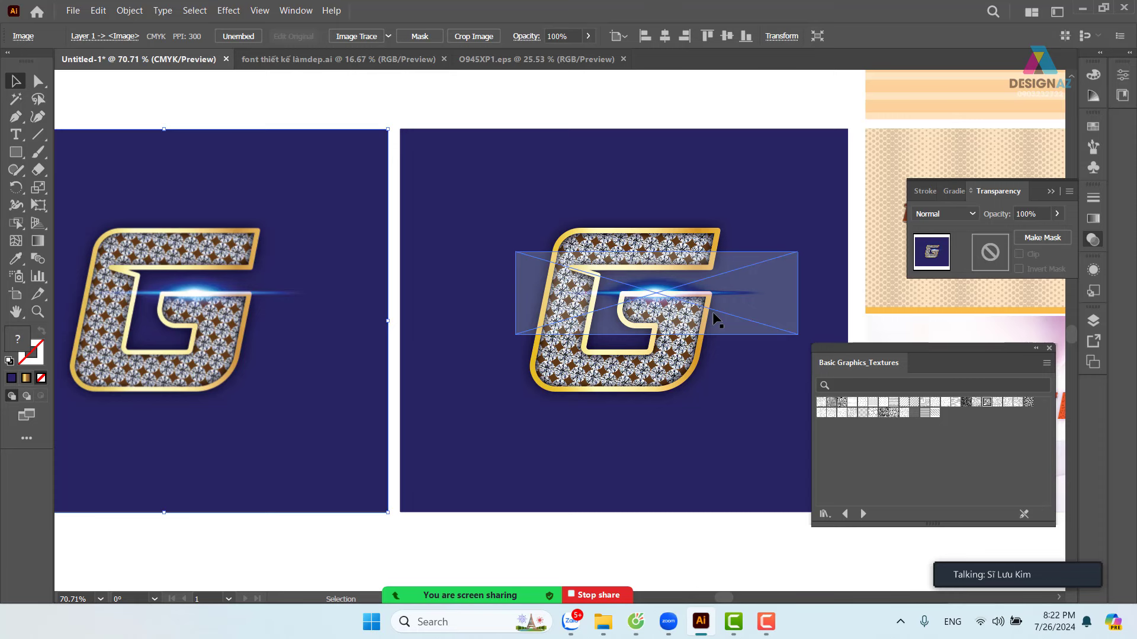
left_click_drag(349, 279, 474, 274)
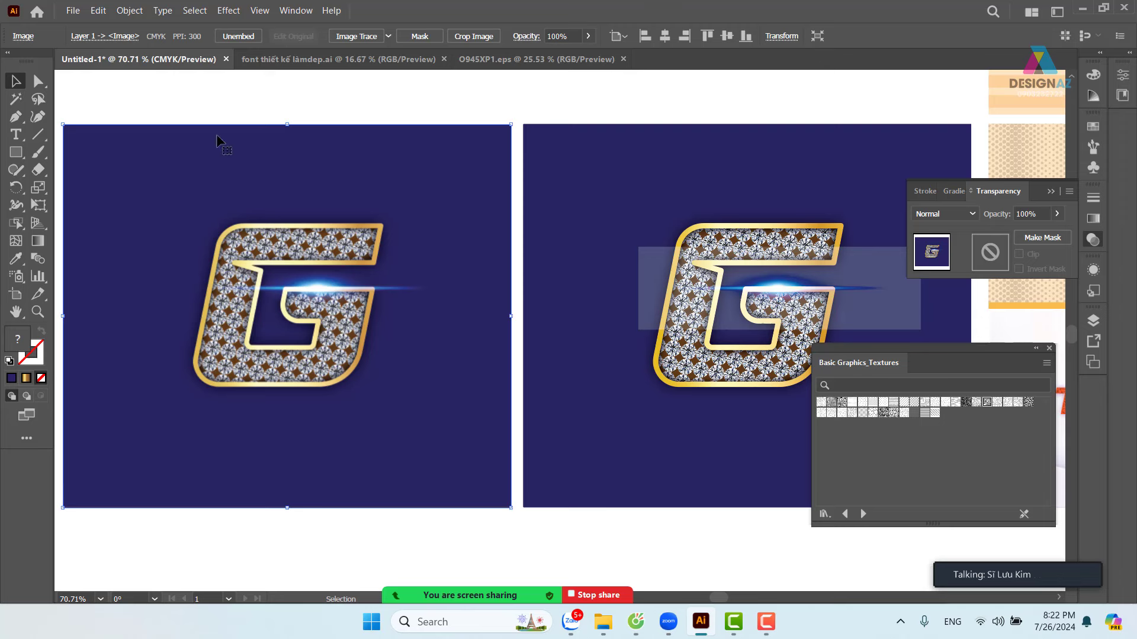
- Place sprint-cam-1 from the thuvienanh > vespa folder as a linked image
left_click(73, 11)
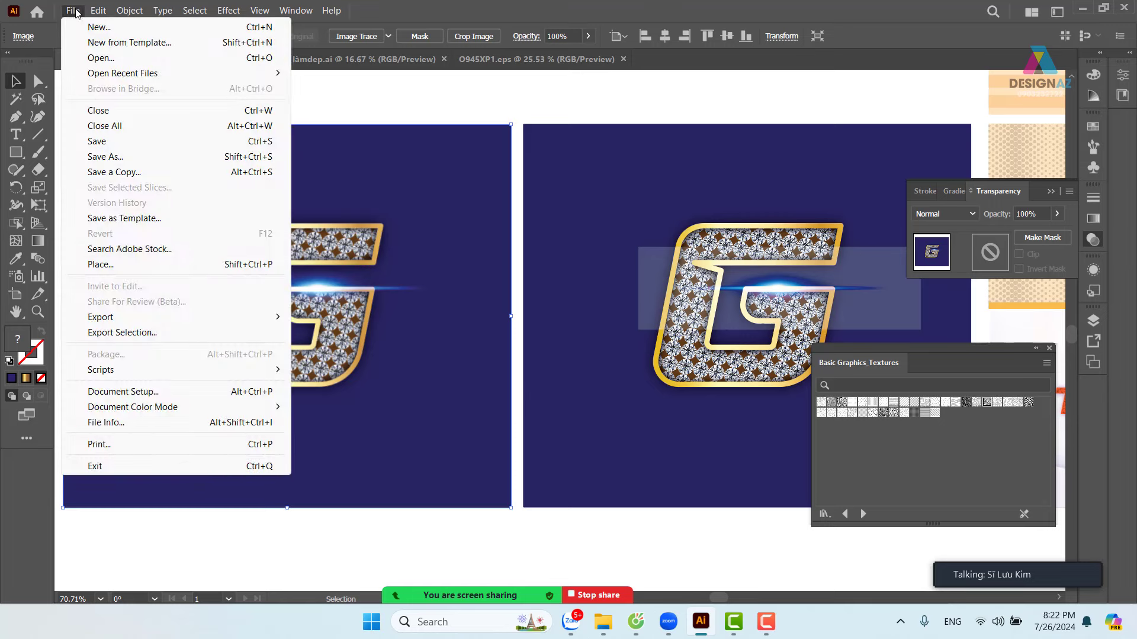
left_click(100, 264)
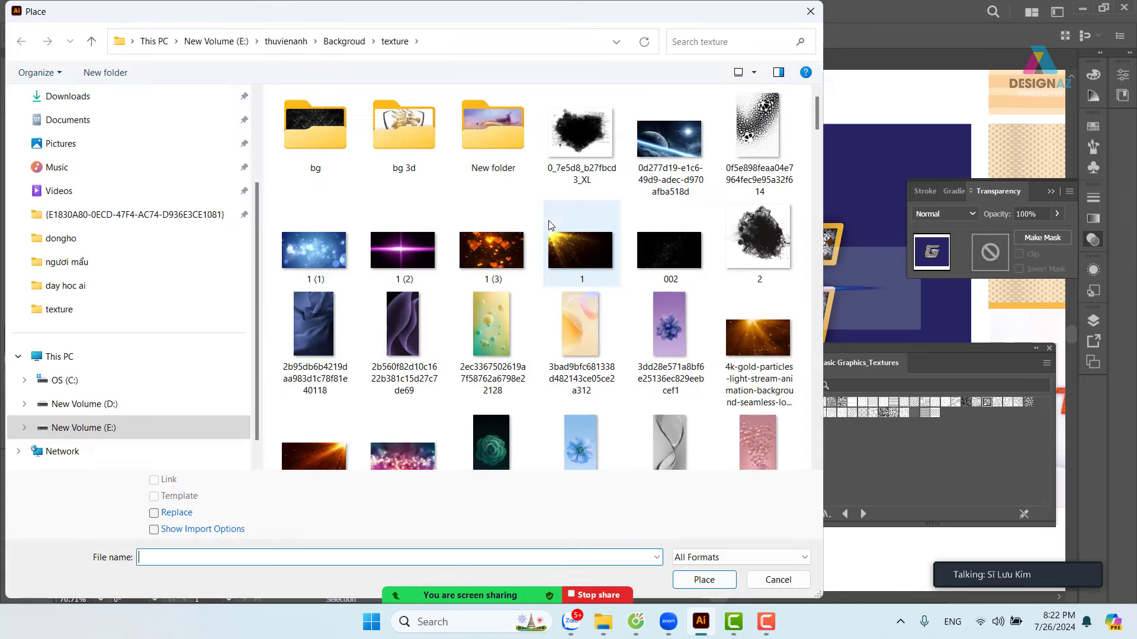
left_click(286, 41)
key("v")
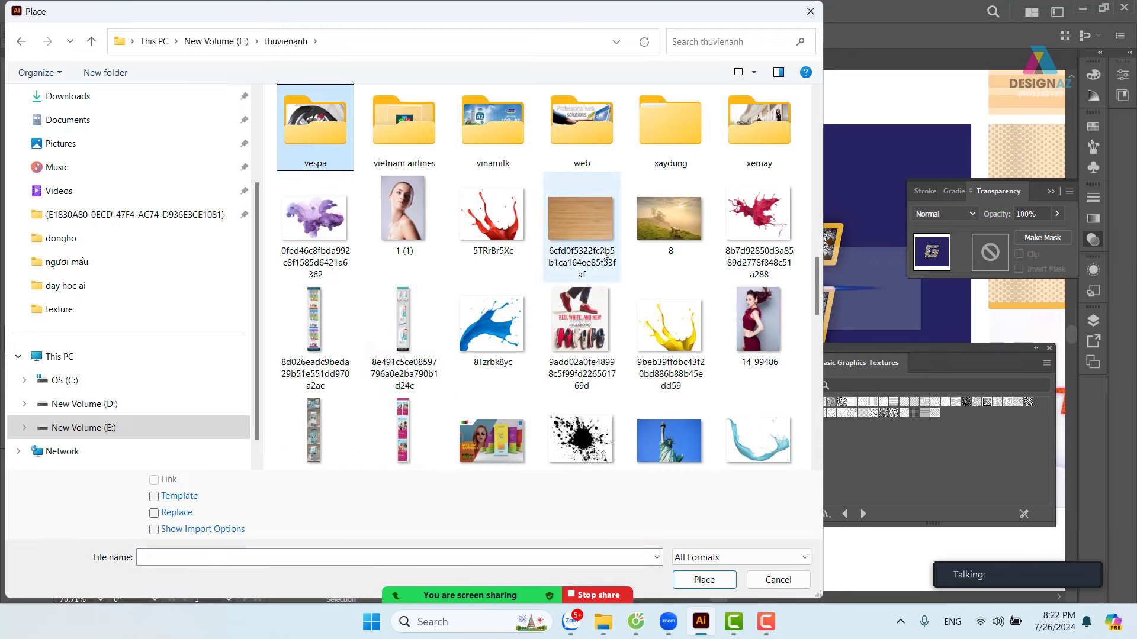
double_click(327, 150)
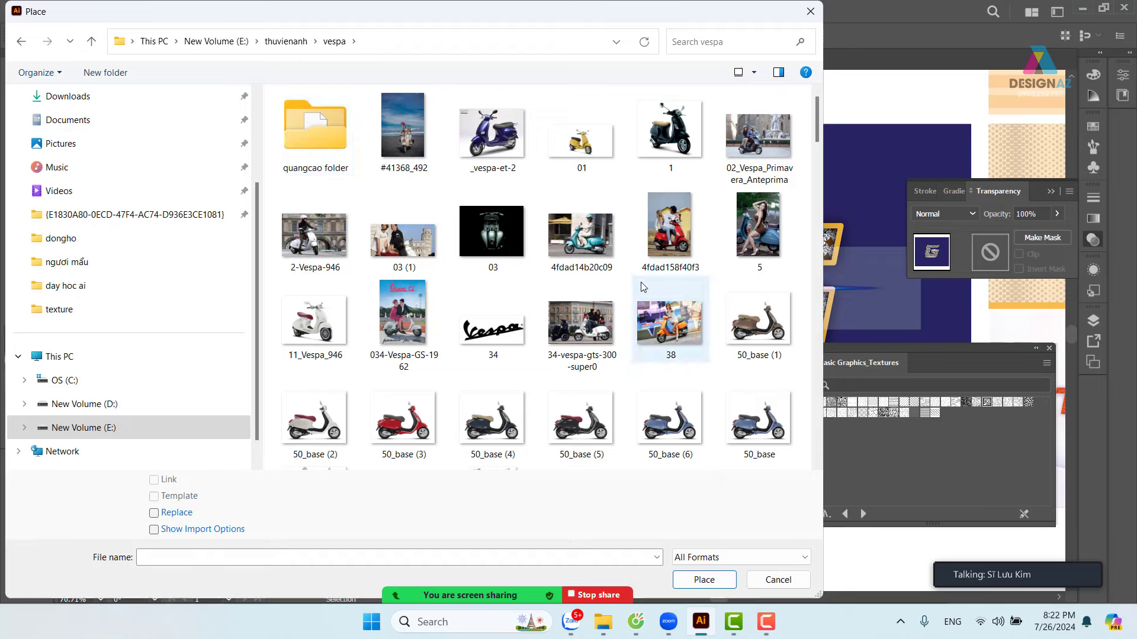
scroll(643, 290, "down", 5)
scroll(641, 290, "down", 10)
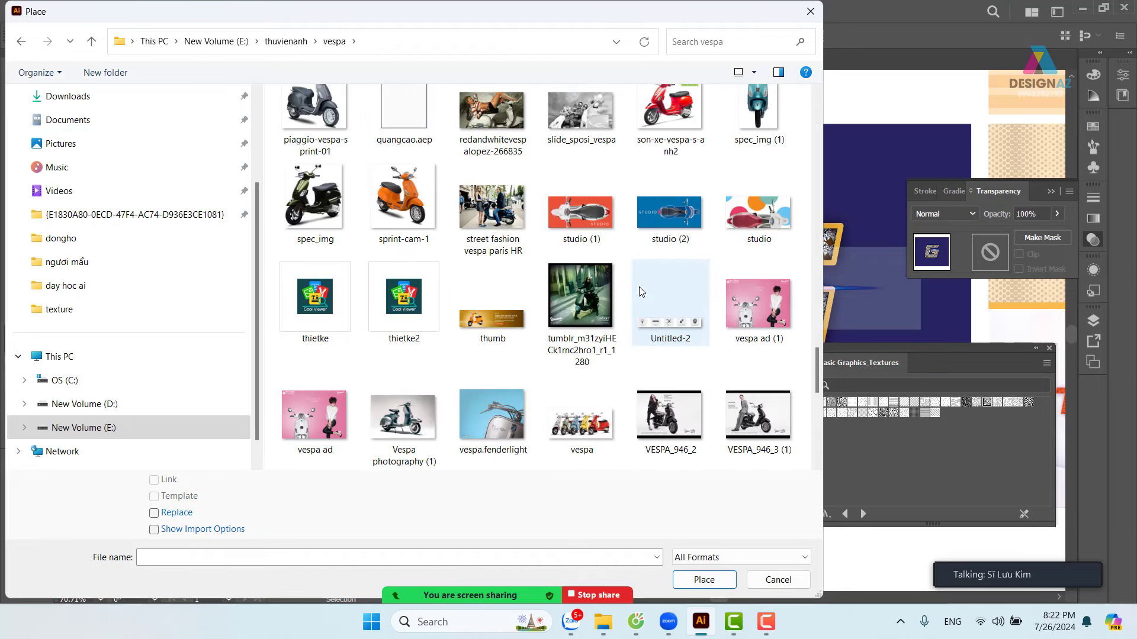
left_click(406, 198)
left_click(154, 480)
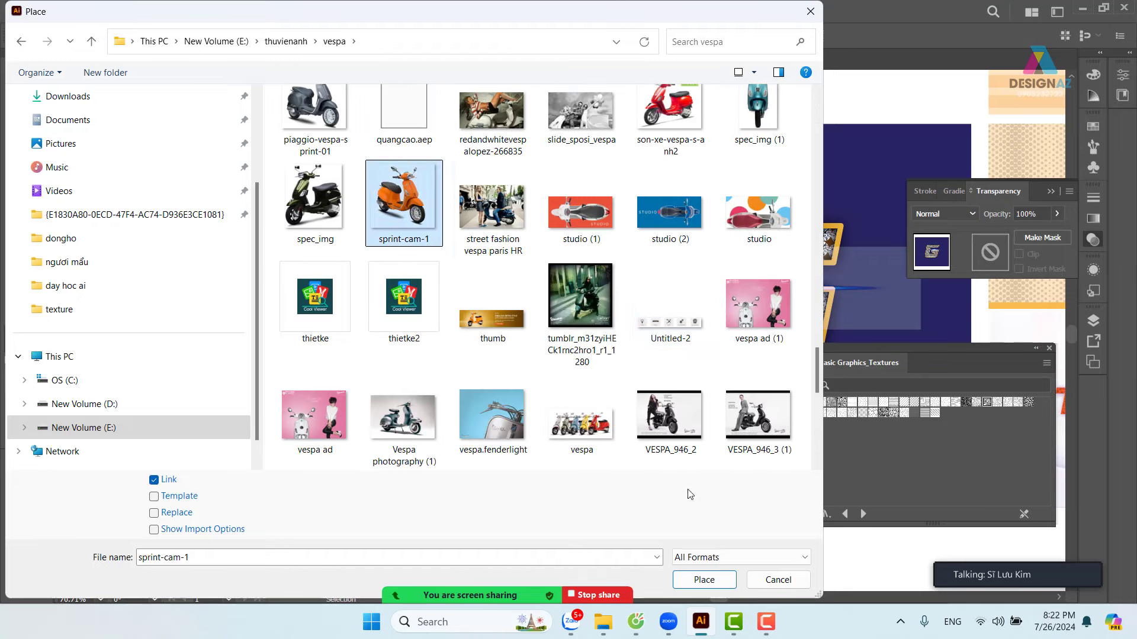
left_click(704, 580)
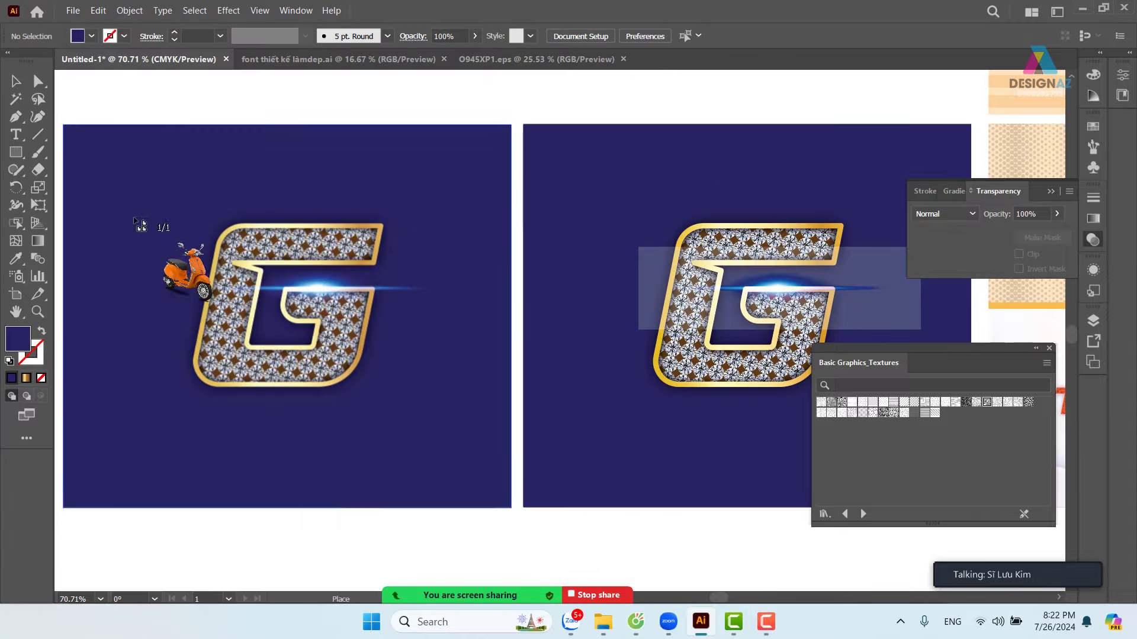
- Position the scooter over the G's lower left and zoom out to 50%
left_click_drag(340, 384, 361, 459)
left_click_drag(287, 391, 439, 412)
key("space")
key("space")
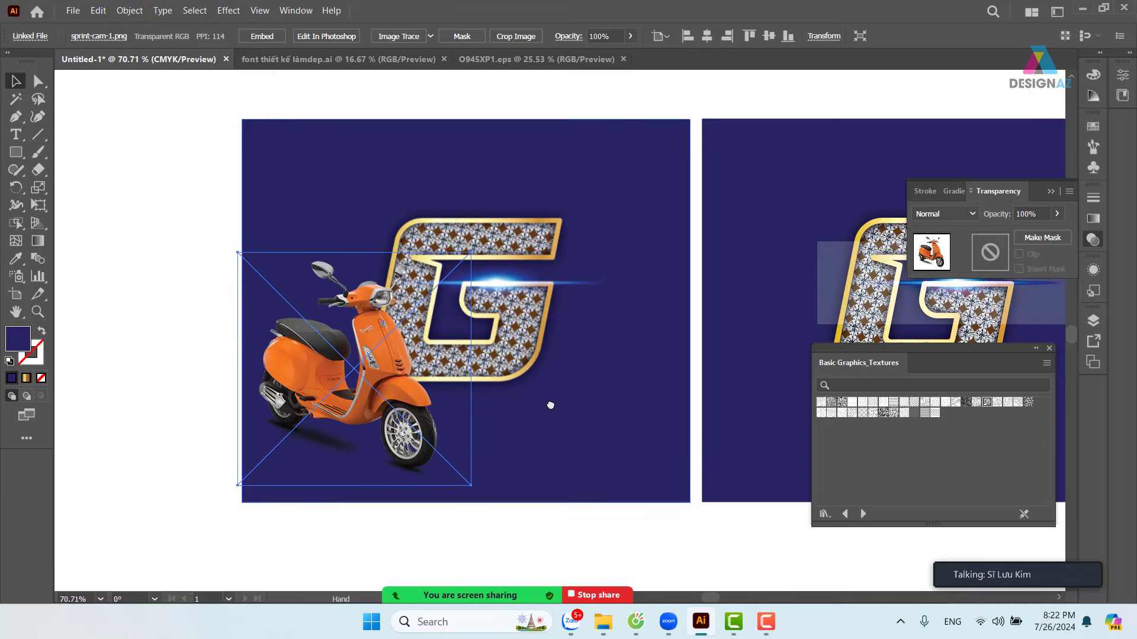
left_click_drag(562, 407, 518, 392)
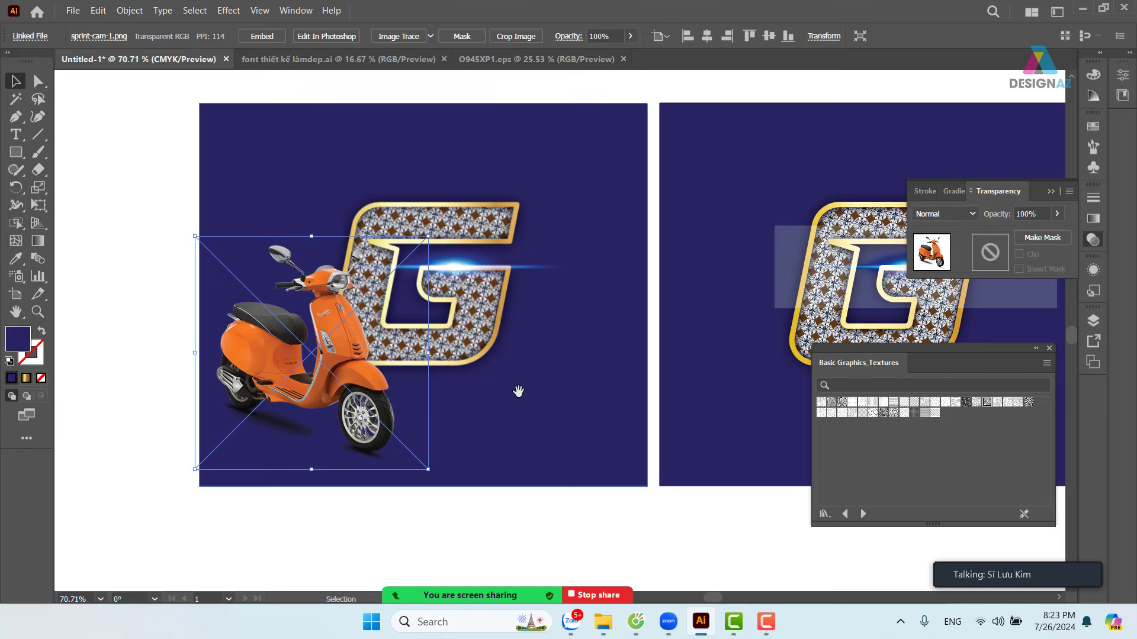
key("ctrl+minus")
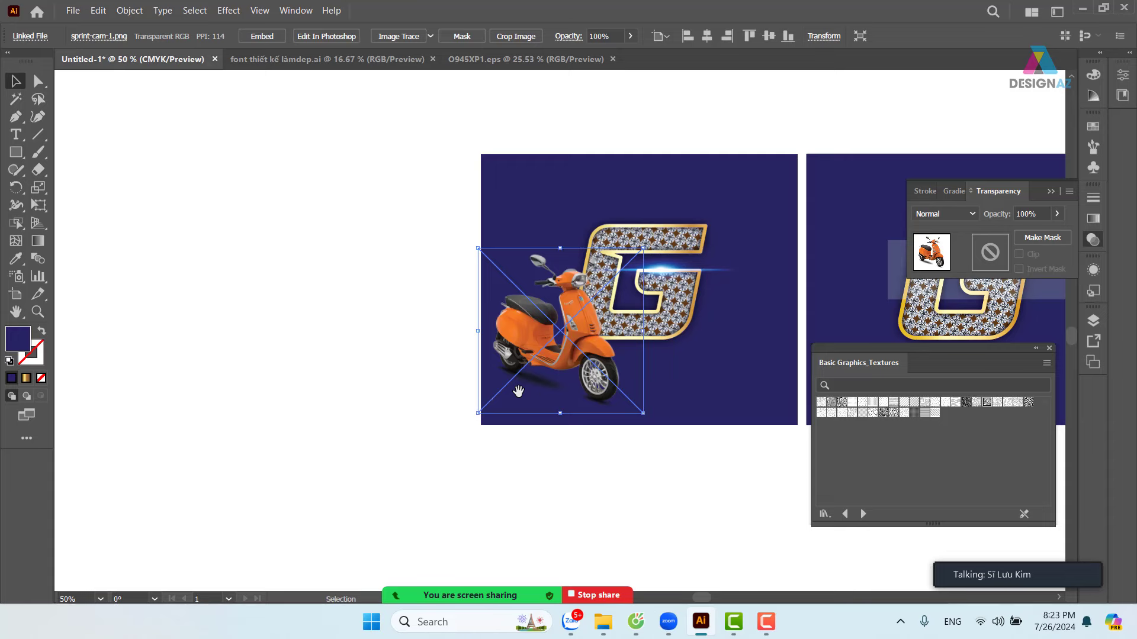
- Pan back to the right navy artboard and Alt-drag a copy of the gold G above it
left_click_drag(733, 357, 135, 338)
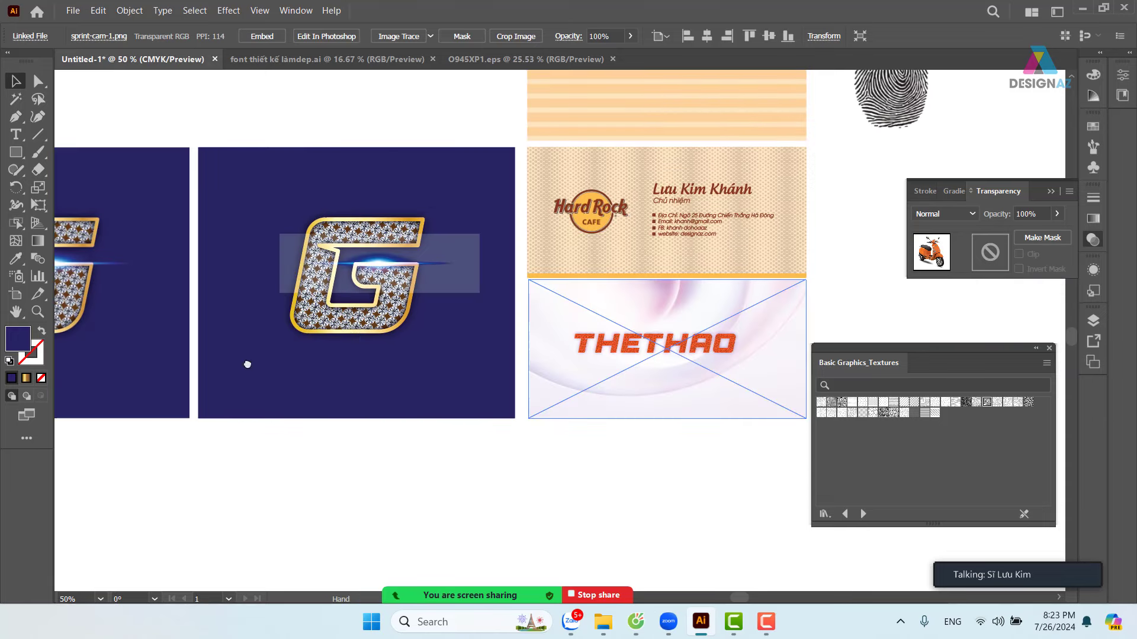
left_click_drag(436, 363, 126, 427)
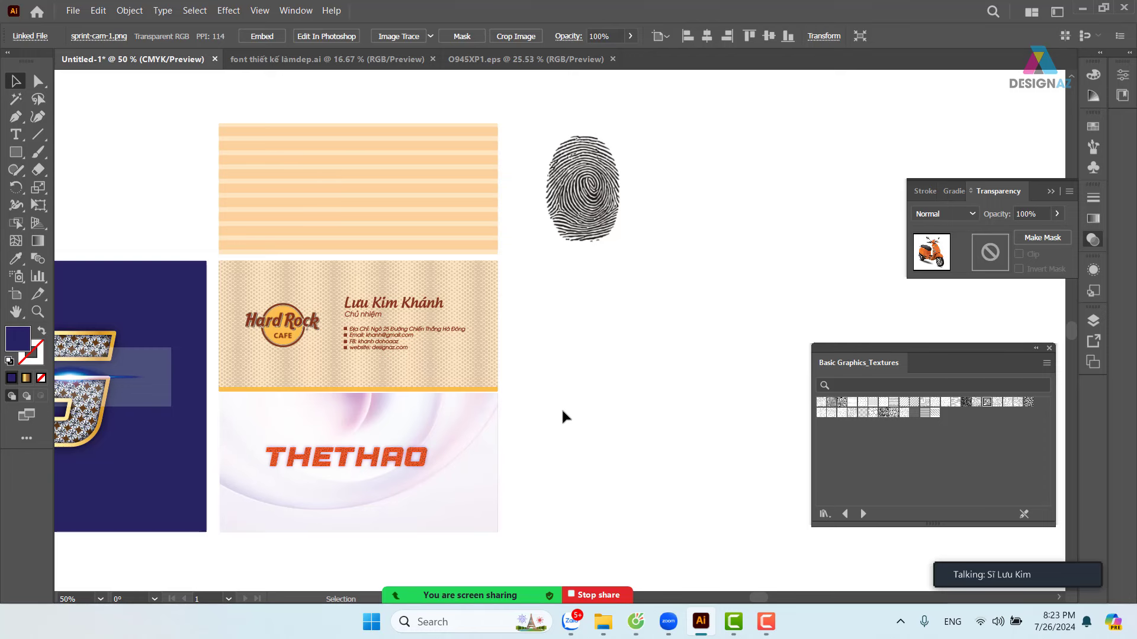
key("space")
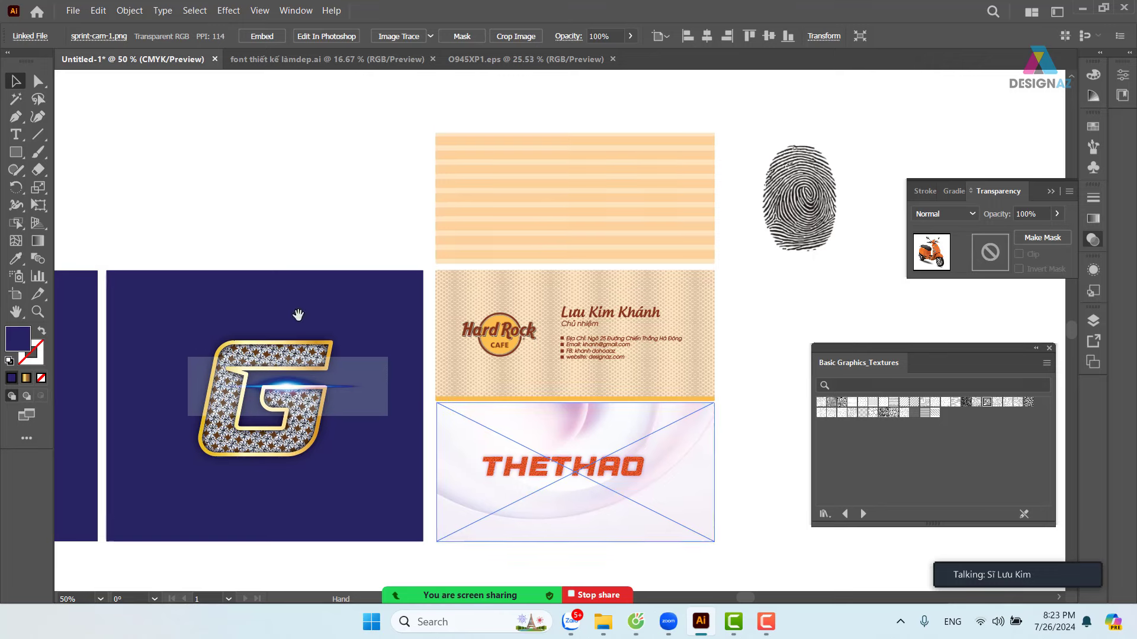
left_click_drag(298, 315, 381, 358)
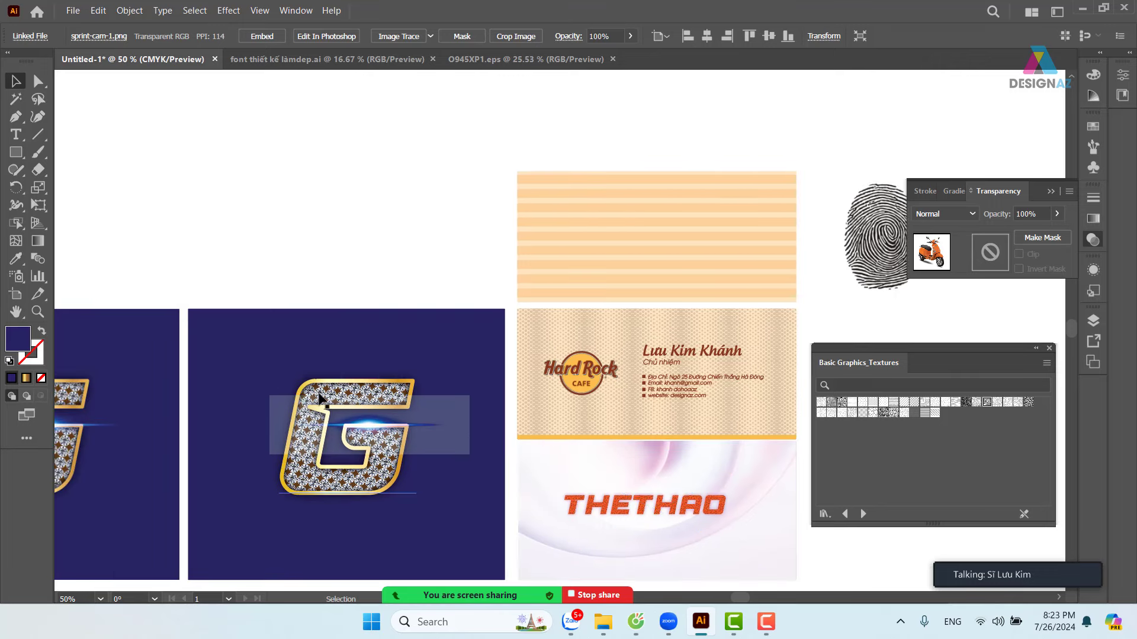
left_click(346, 385)
left_click_drag(348, 359, 373, 163)
- Fill the copied G with C=100 M=95 Y=5 K=0 dark blue and set its stroke to None
left_click(1093, 126)
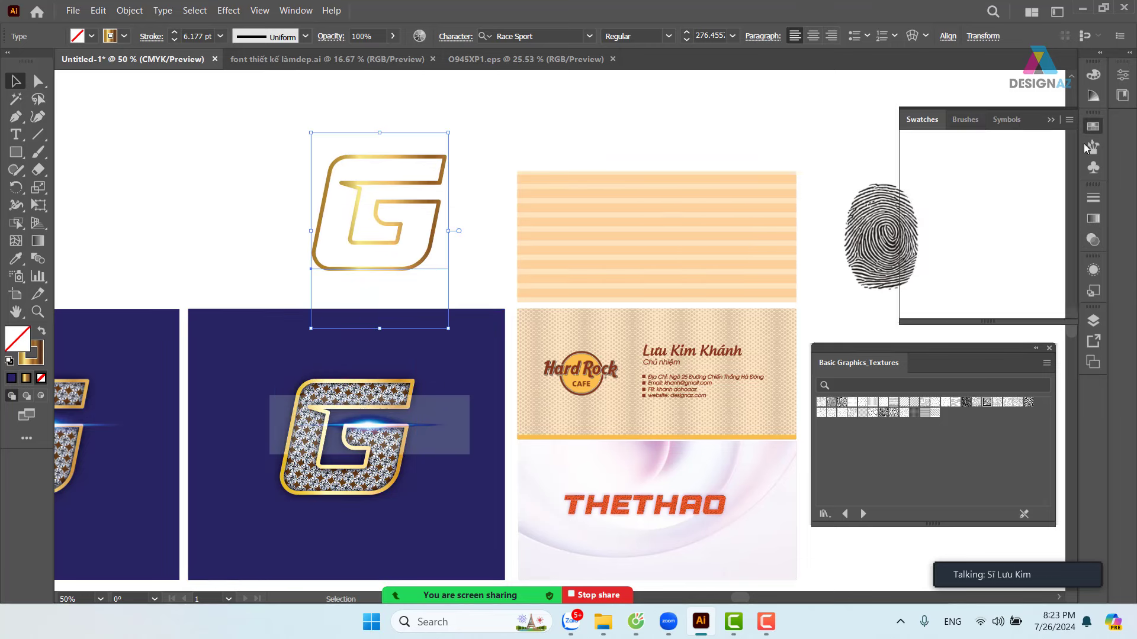
left_click(1013, 177)
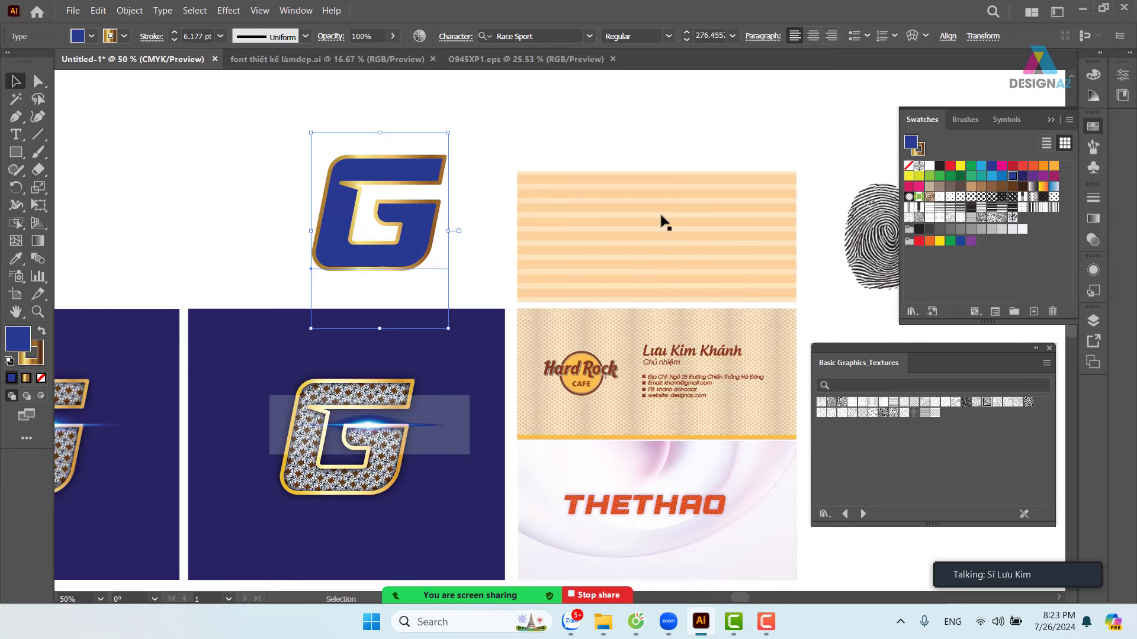
left_click(37, 360)
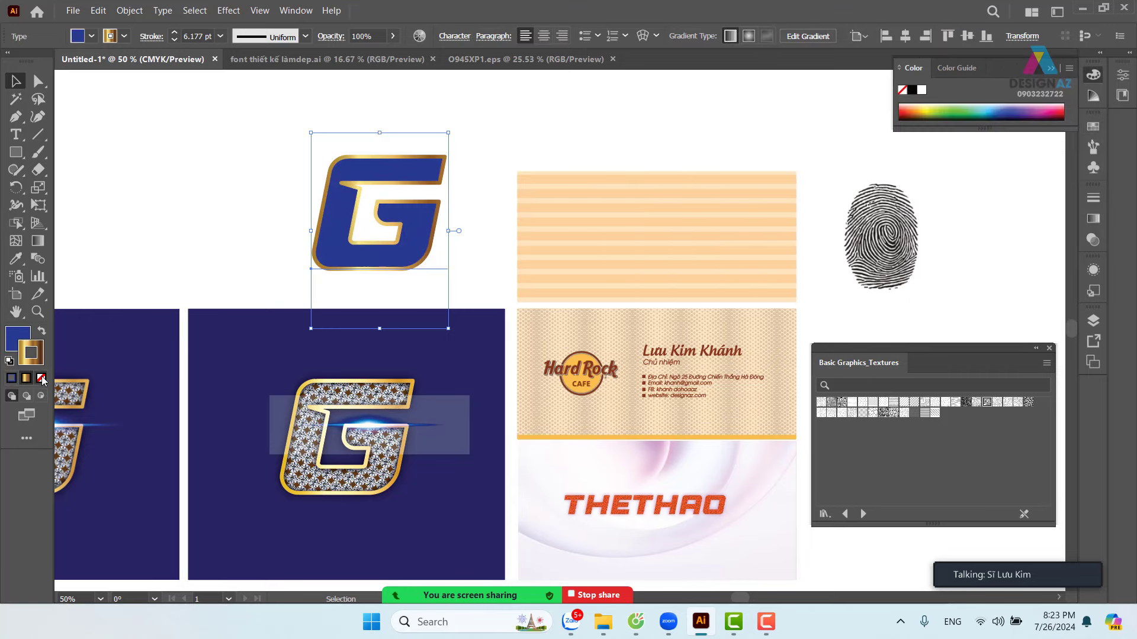
left_click(41, 378)
key("ctrl+shift+a")
mouse_move(480, 258)
left_mouse_down()
mouse_move(632, 349)
mouse_move(291, 251)
left_mouse_up()
scroll(572, 342, "left", 5)
scroll(571, 343, "up", 2)
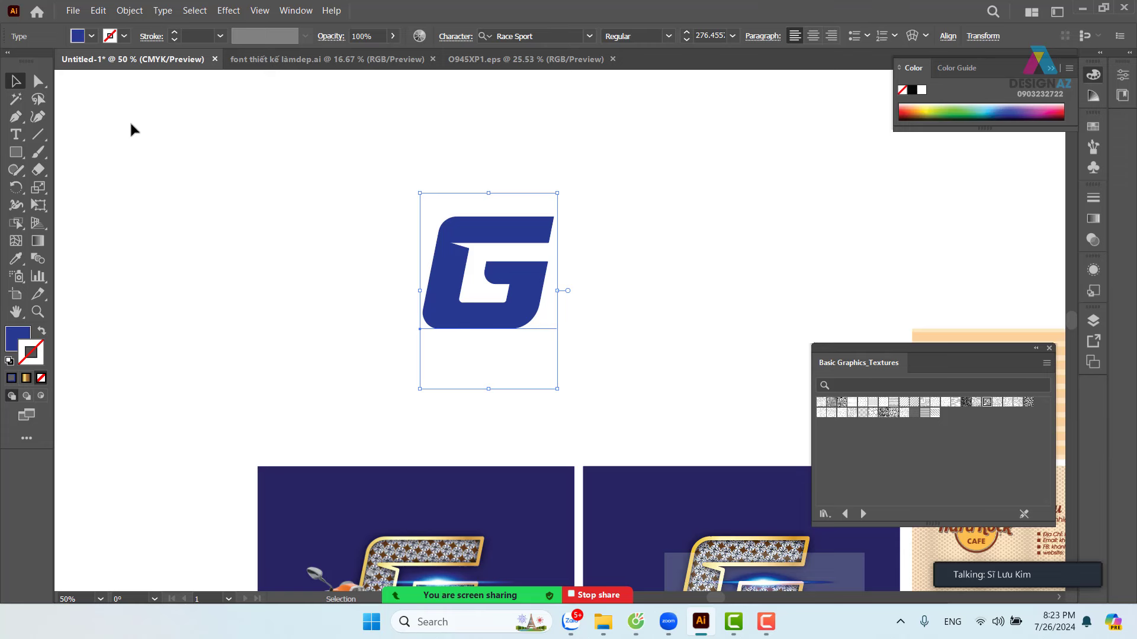
- Place tileable_wood_texture from thuvienanh > gỗ, drawn as a square beside the blue G
left_click(71, 12)
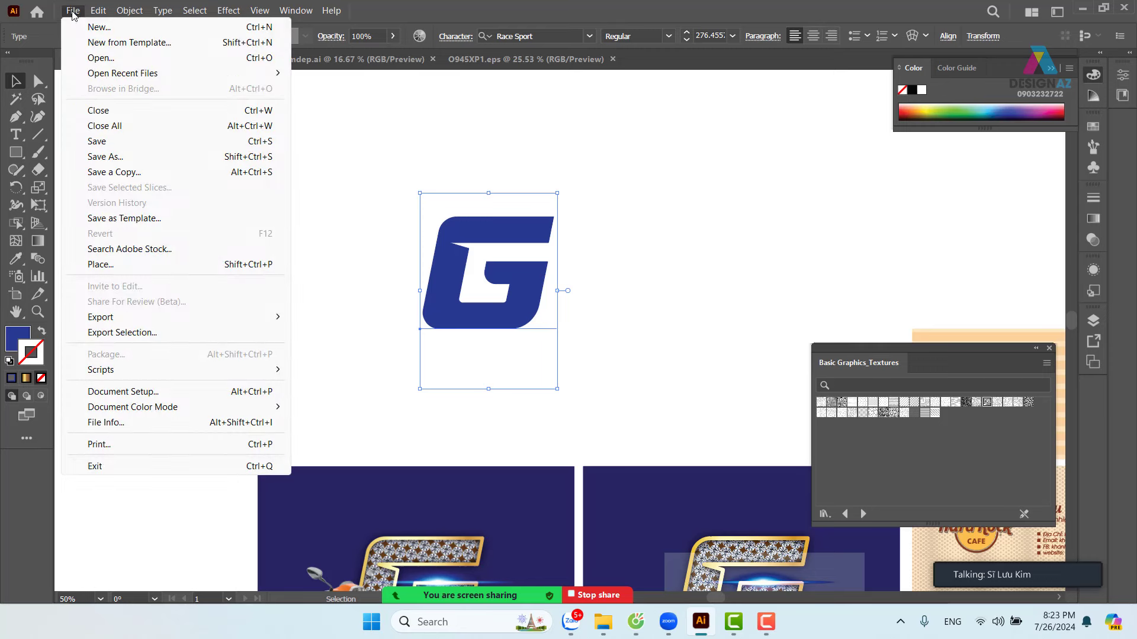
left_click(153, 267)
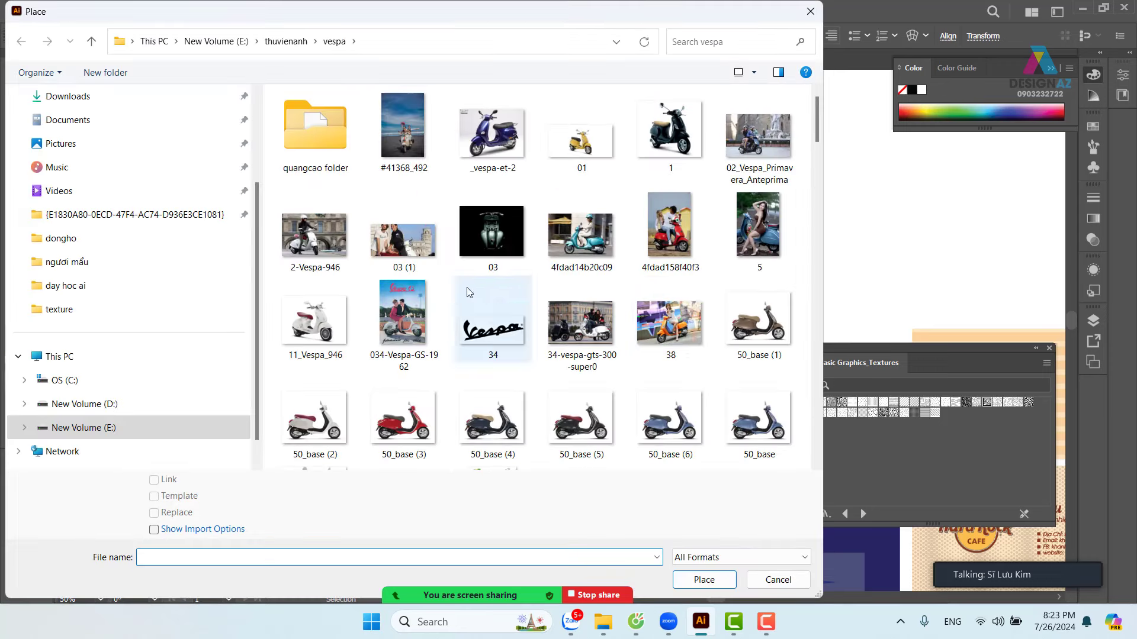
left_click(286, 41)
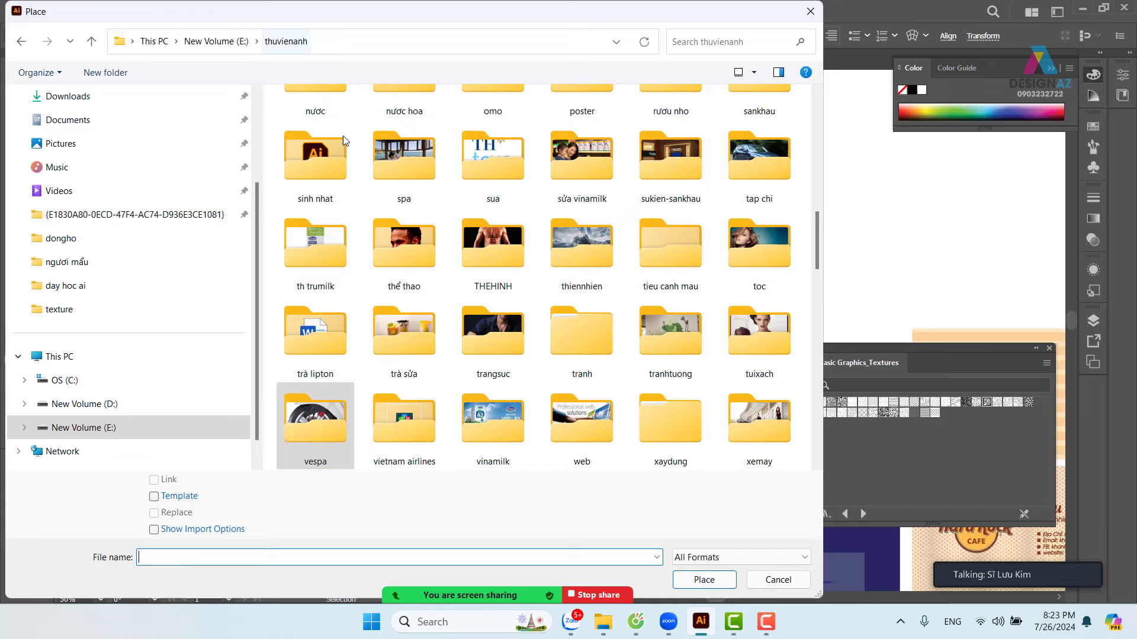
left_click(402, 259)
double_click(401, 262)
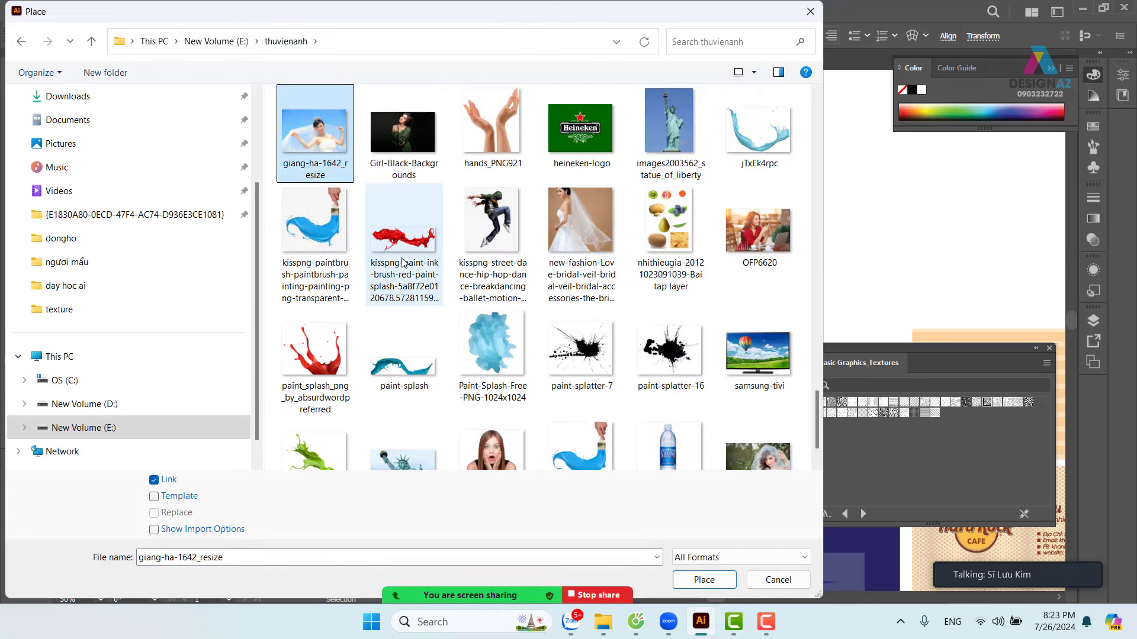
key("Right")
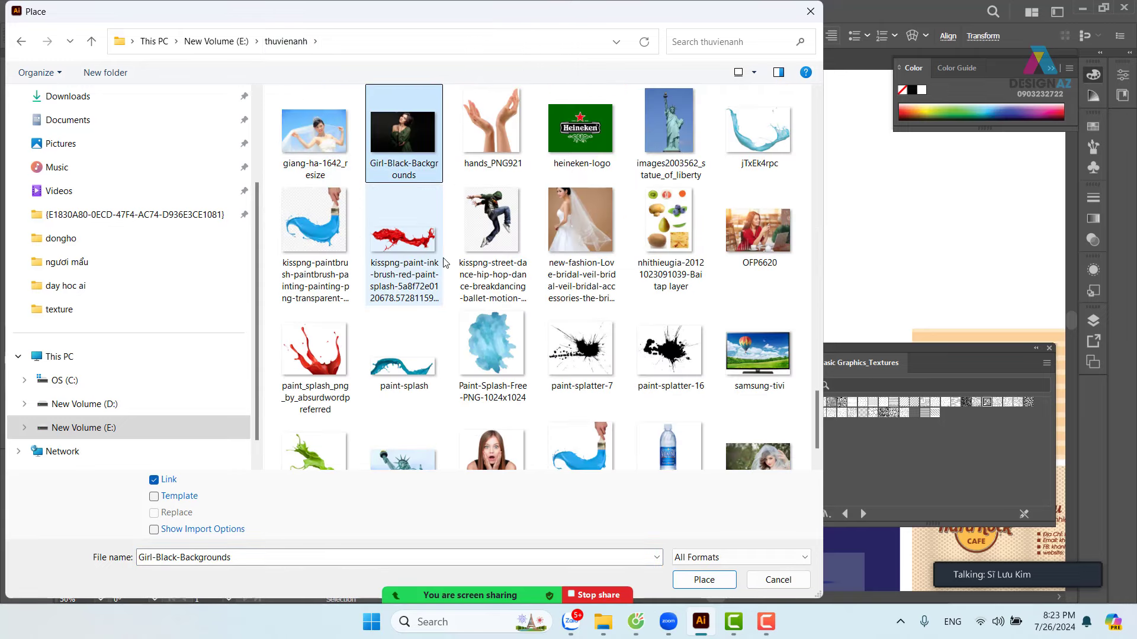
key("BackSpace")
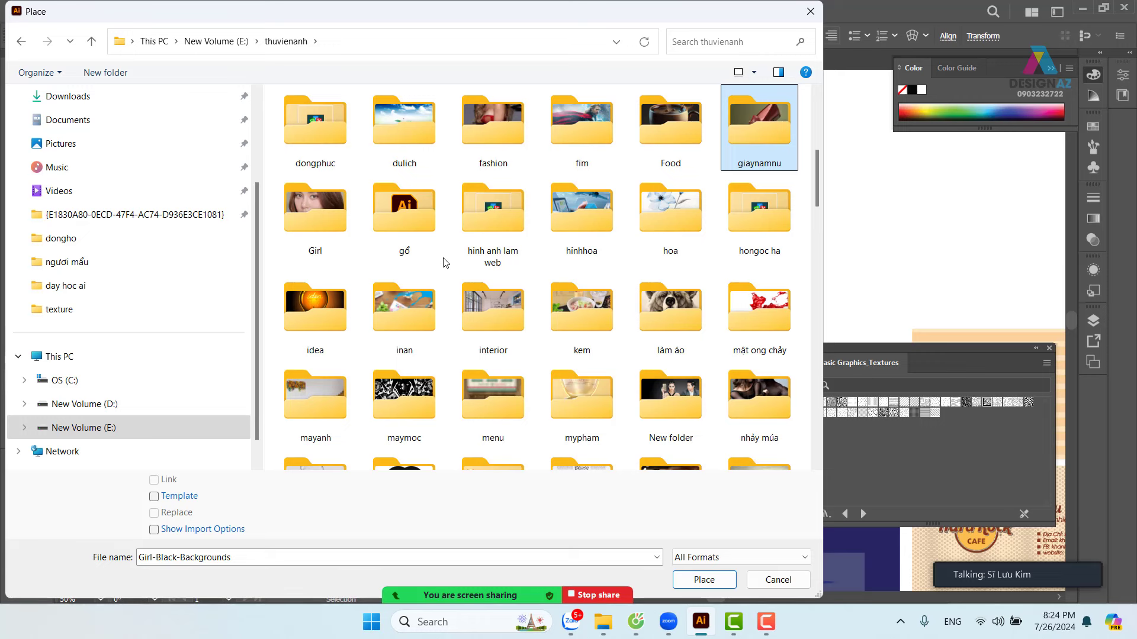
double_click(422, 229)
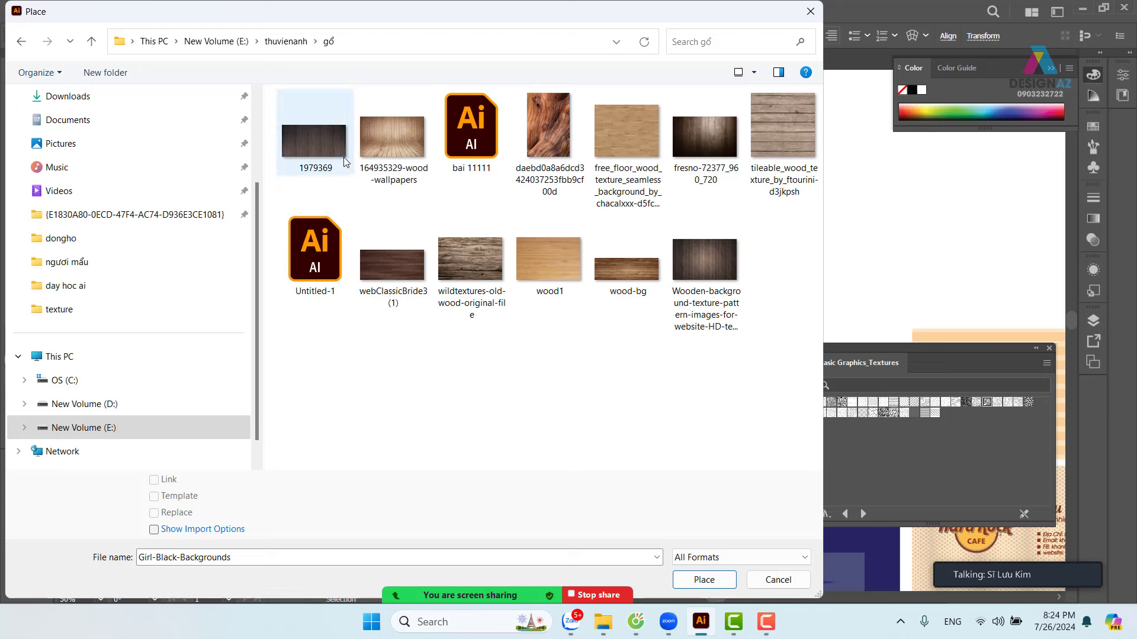
left_click(799, 150)
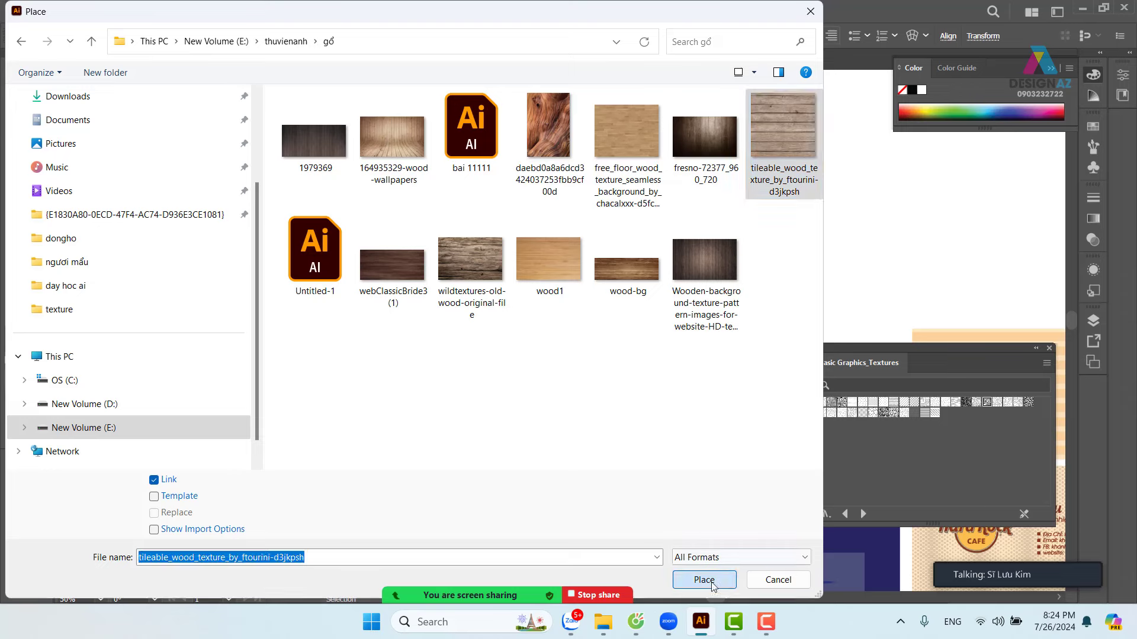
left_click(704, 579)
left_click_drag(560, 170, 862, 371)
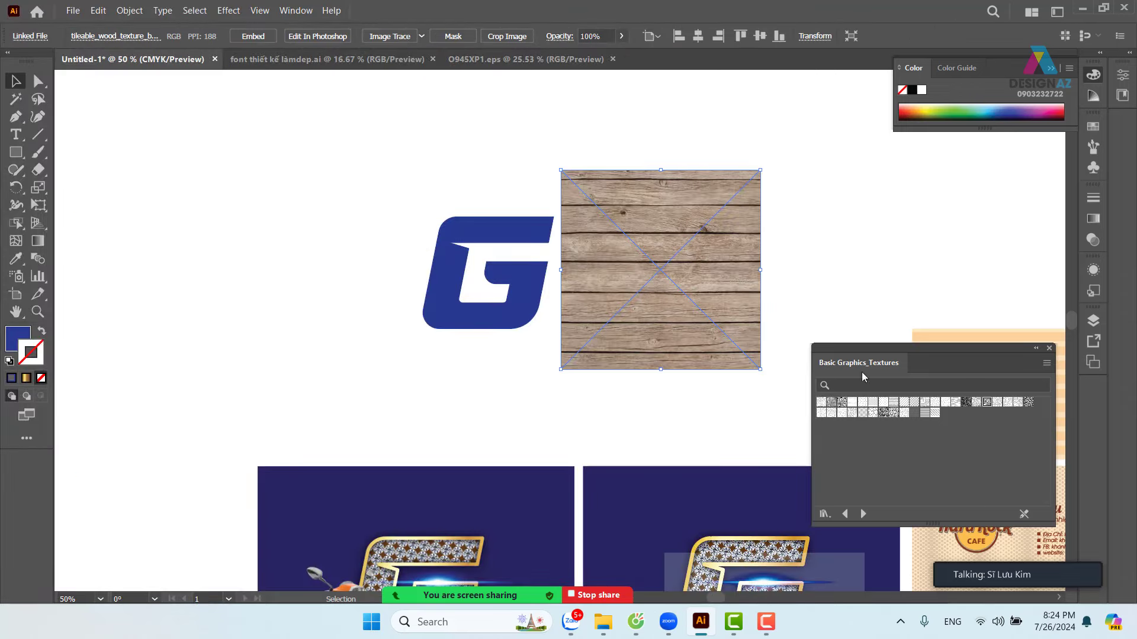
- Move the wood-plank texture square over the blue G
left_click_drag(680, 371, 559, 383)
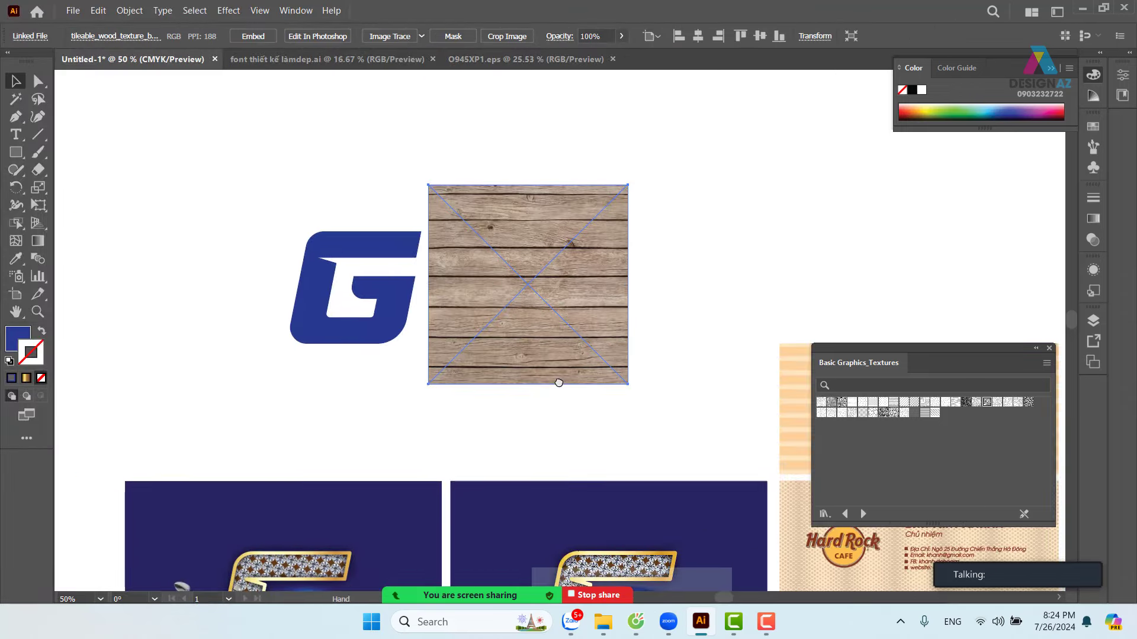
key("ctrl+equal")
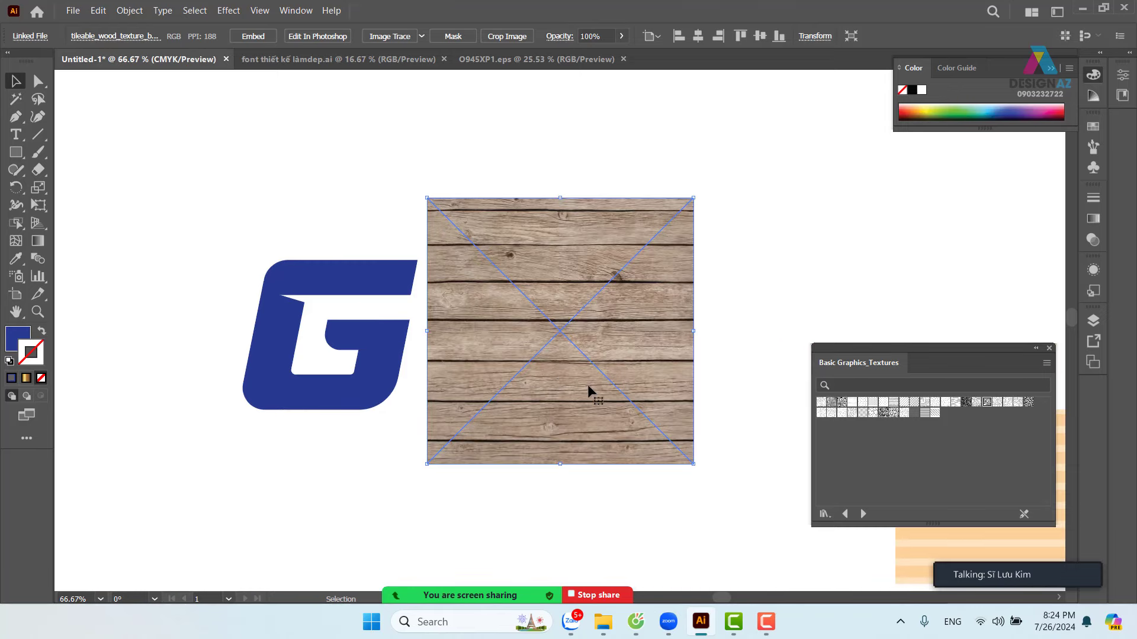
left_click_drag(646, 387, 463, 400)
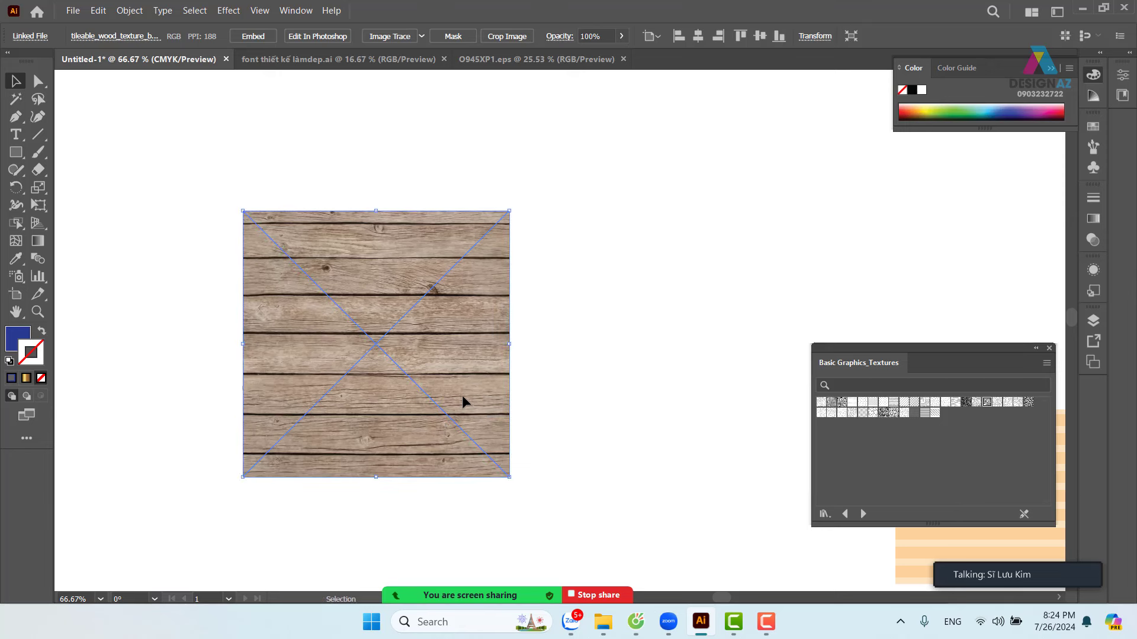
- Set the blue G's blend mode to Normal in Transparency
left_click(430, 173)
left_click(396, 272)
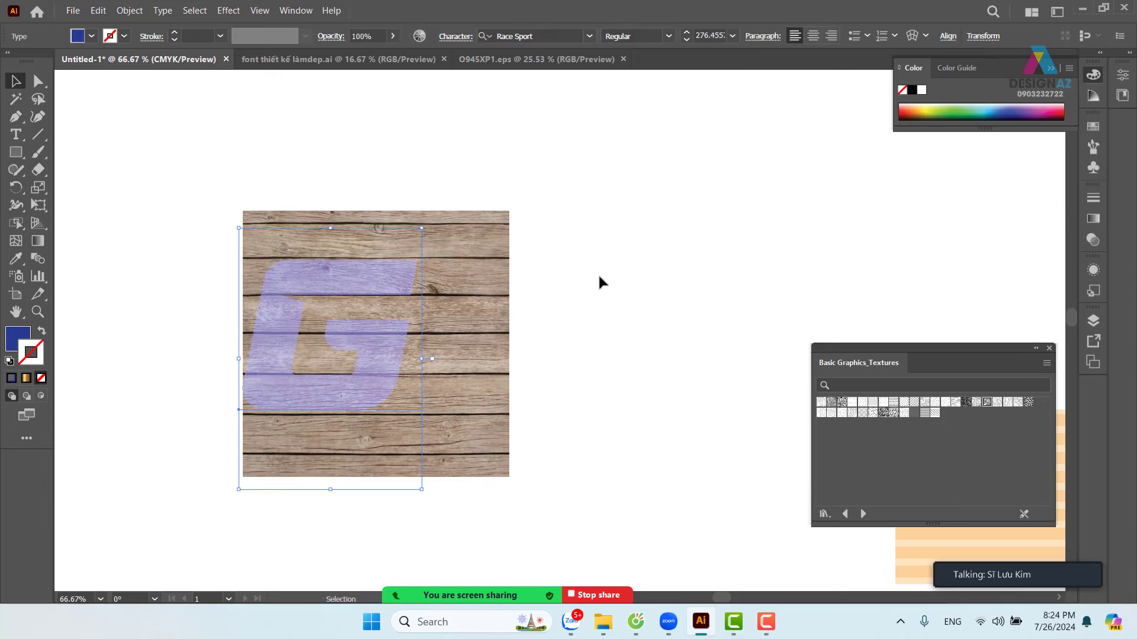
left_click(1093, 240)
left_click(955, 214)
left_click(937, 225)
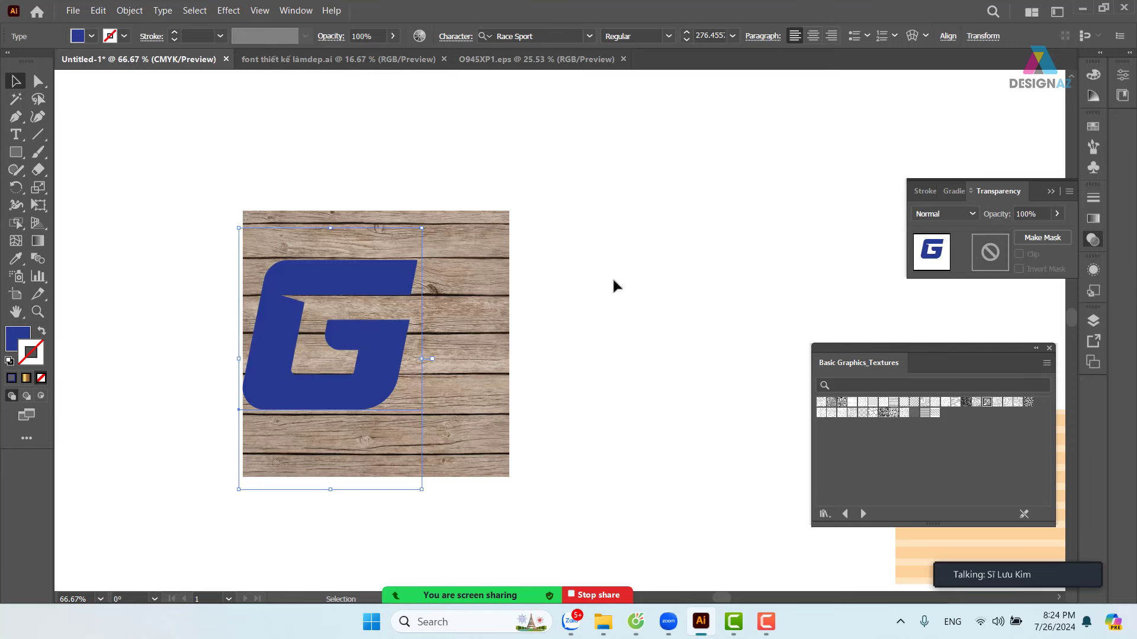
- Centre the G on the wood texture and marquee-select both pieces
left_click(616, 287)
left_click_drag(373, 376, 428, 381)
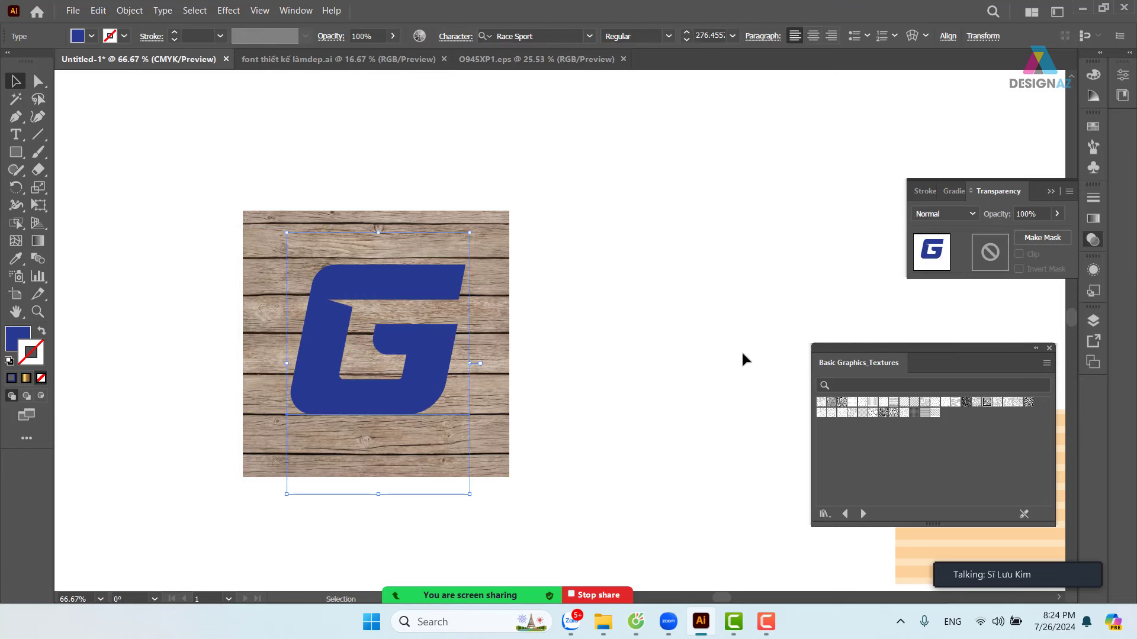
left_click_drag(616, 260, 312, 465)
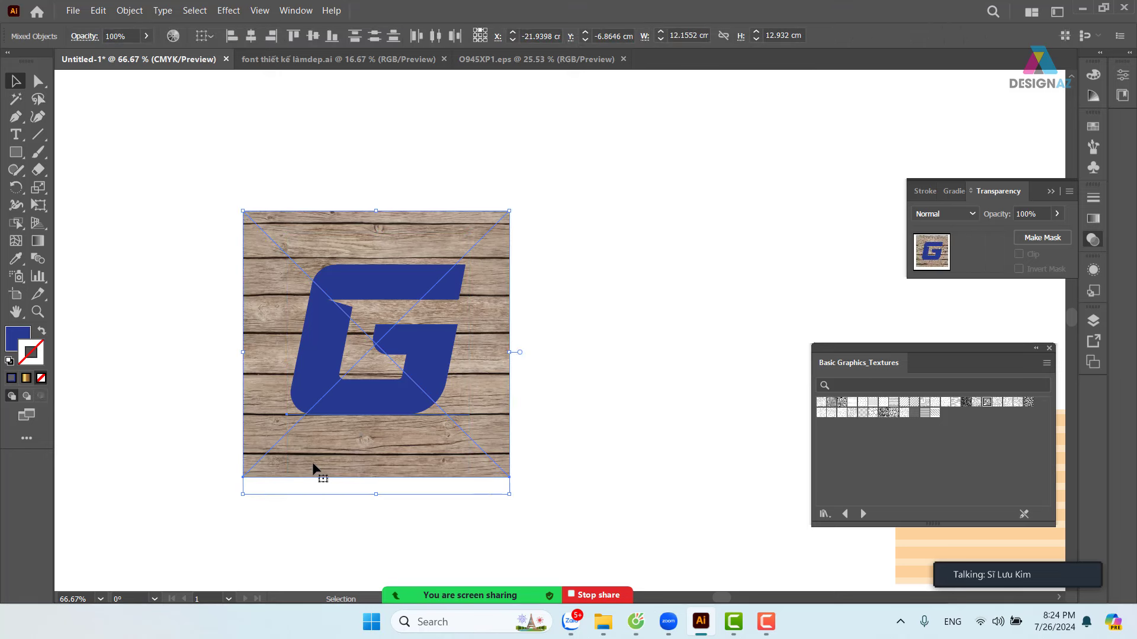
right_click(464, 393)
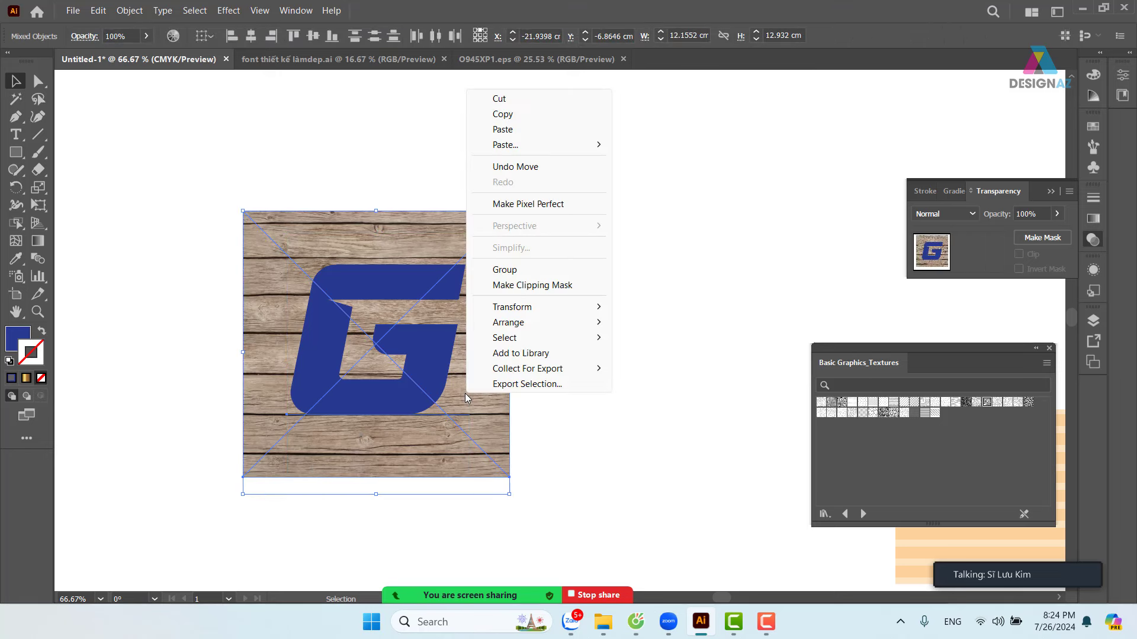
left_click(540, 286)
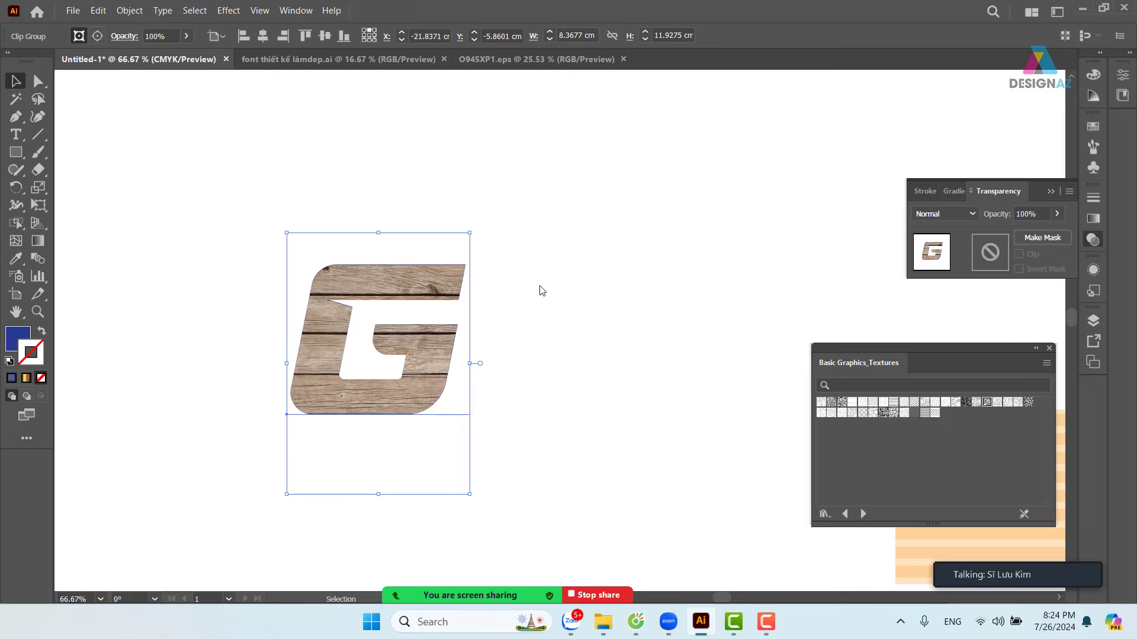
left_click(541, 291)
- Undo the clipping mask and select the wood texture image
key("ctrl+z")
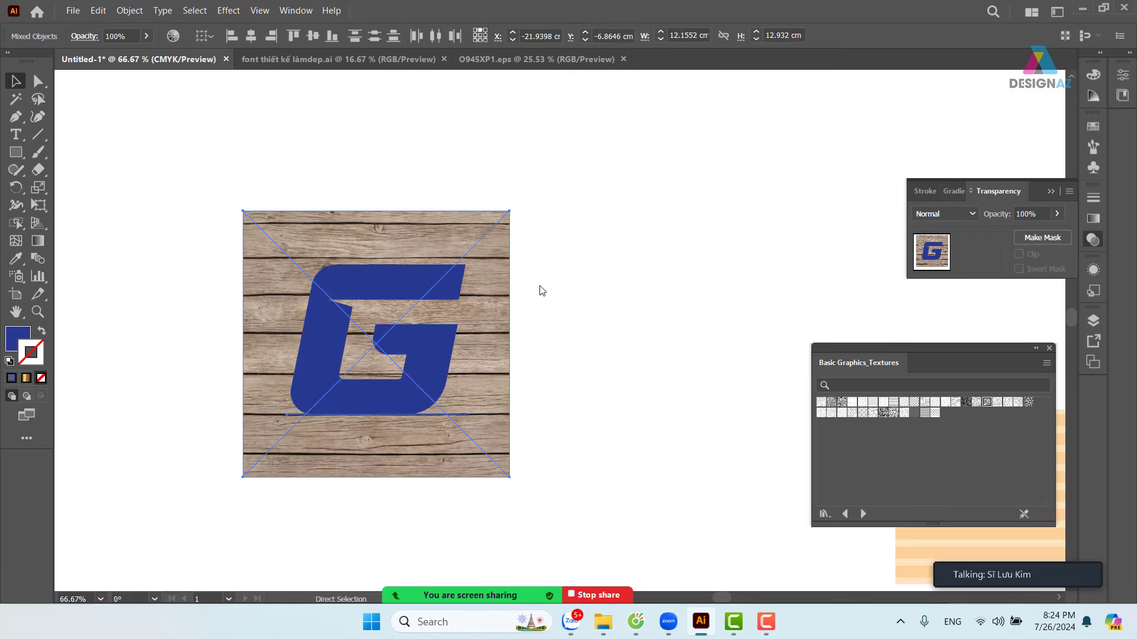
left_click(576, 324)
left_click(482, 404)
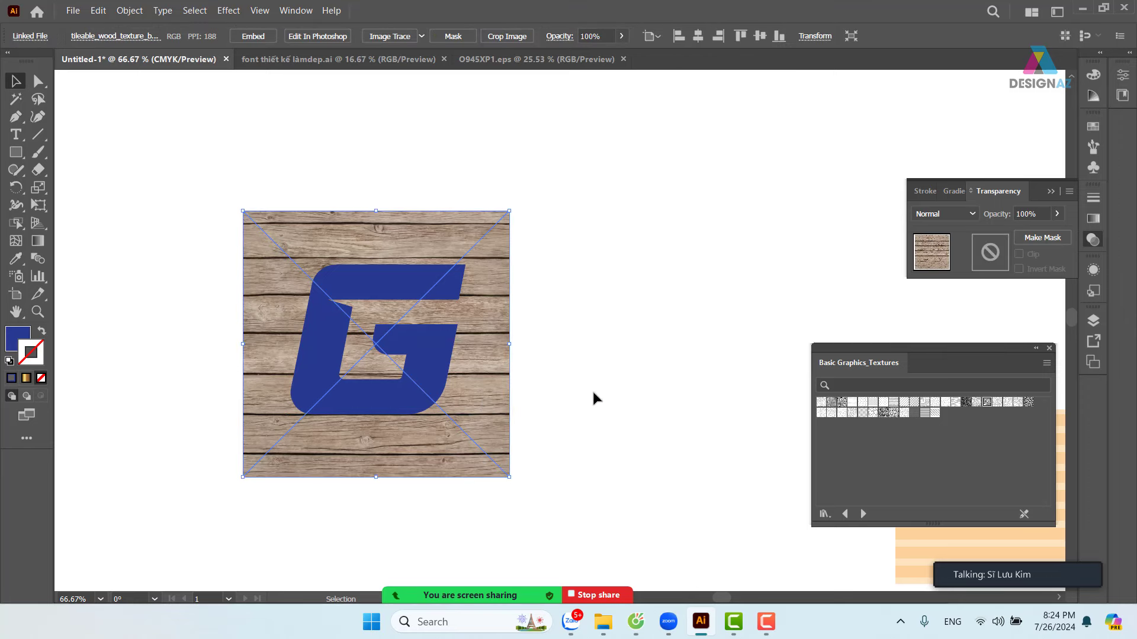
left_click(541, 436)
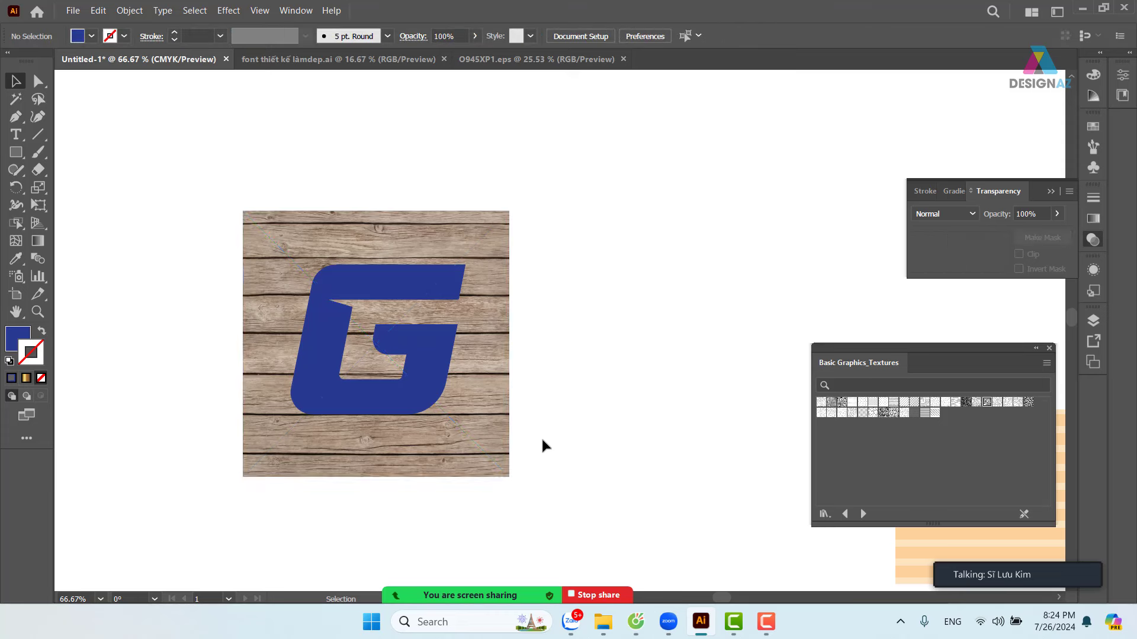
left_click(497, 431)
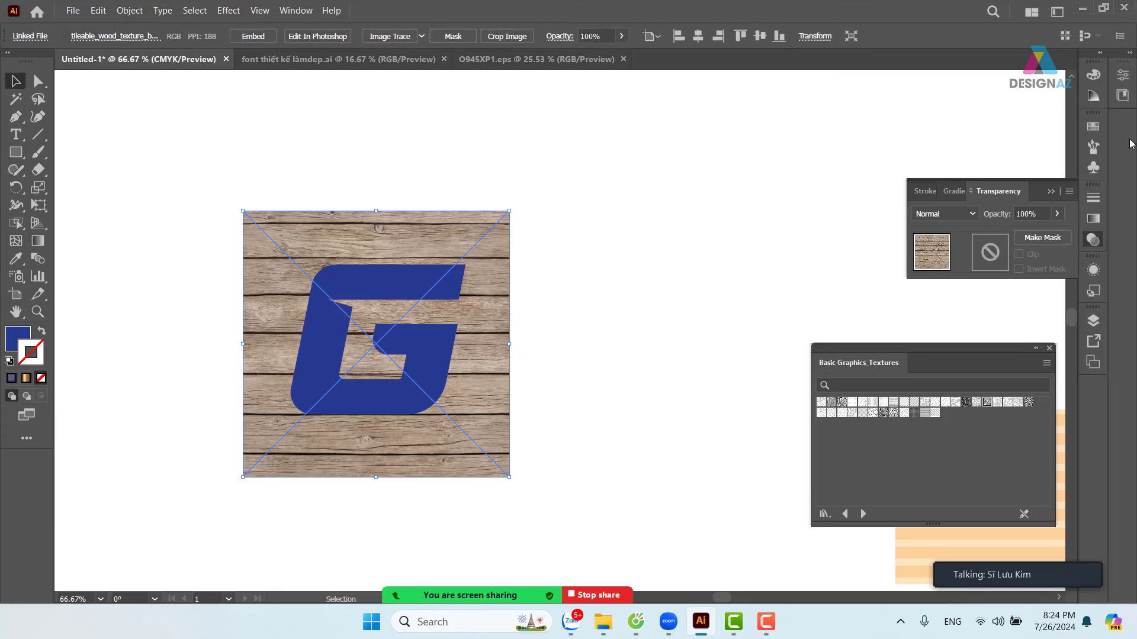
- Close Basic Graphics_Textures and try adding the wood image to Swatches
left_click(1093, 126)
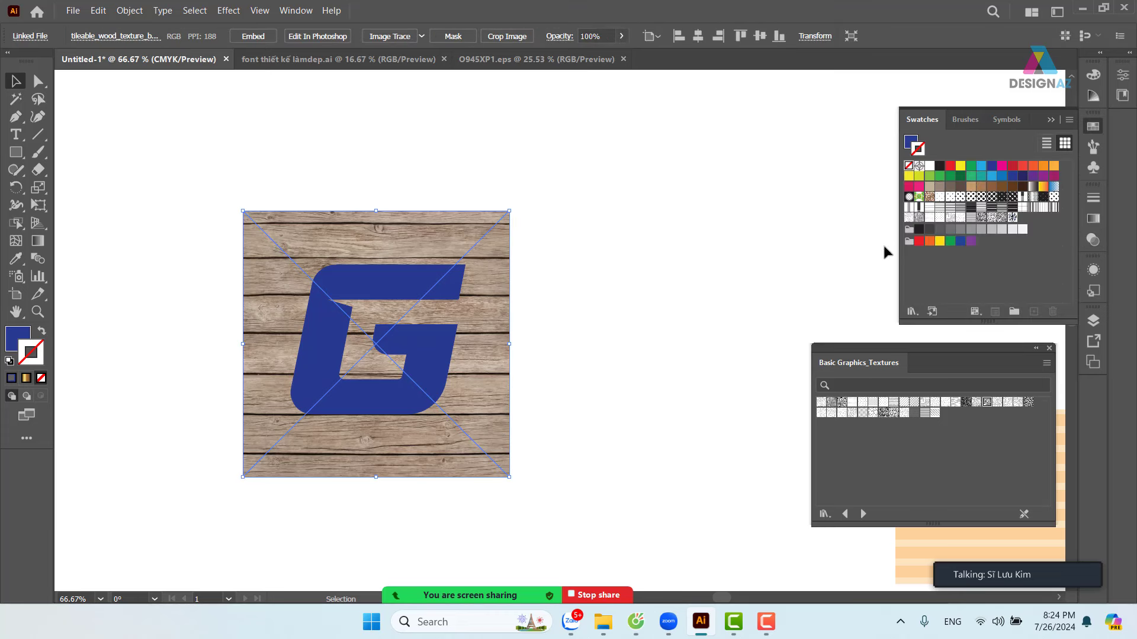
left_click(1049, 348)
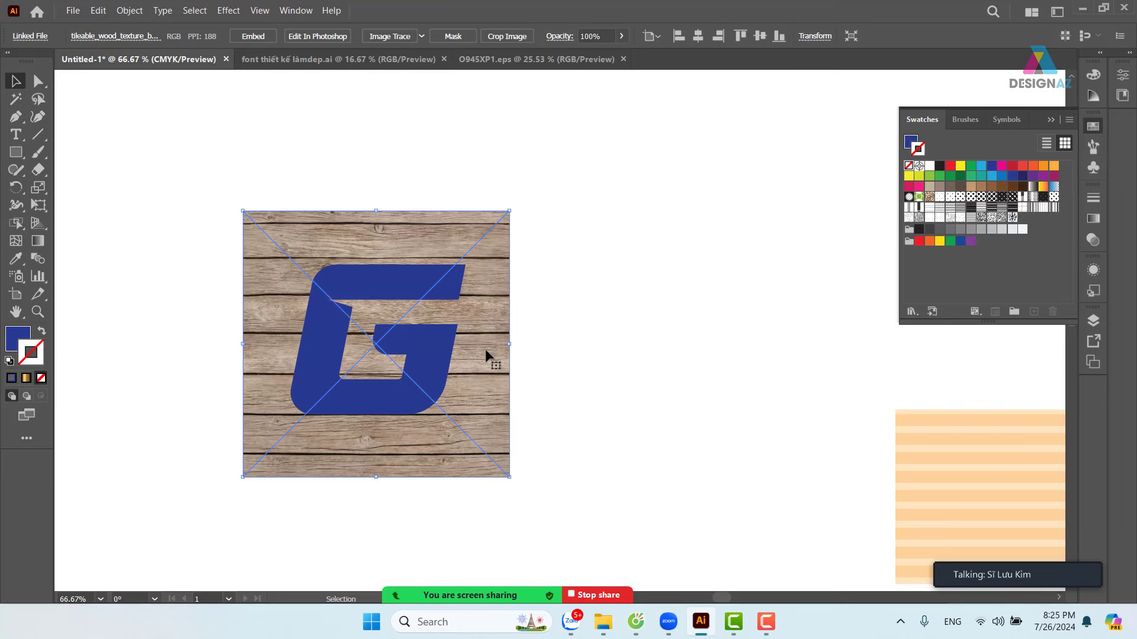
left_click_drag(485, 349, 1019, 283)
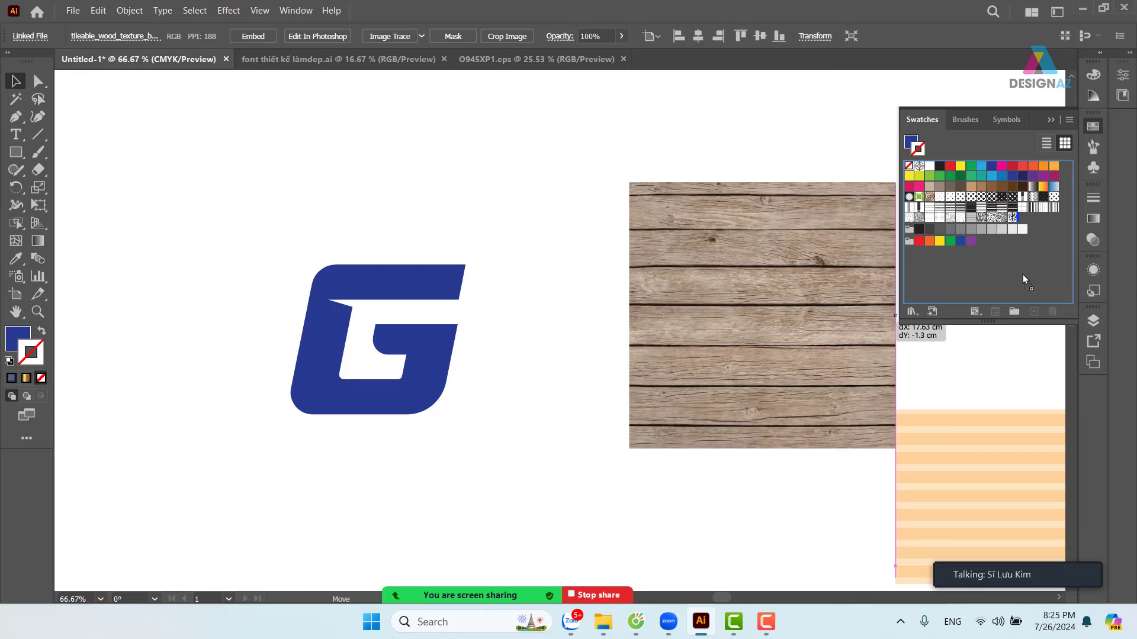
left_click_drag(1022, 275, 1022, 275)
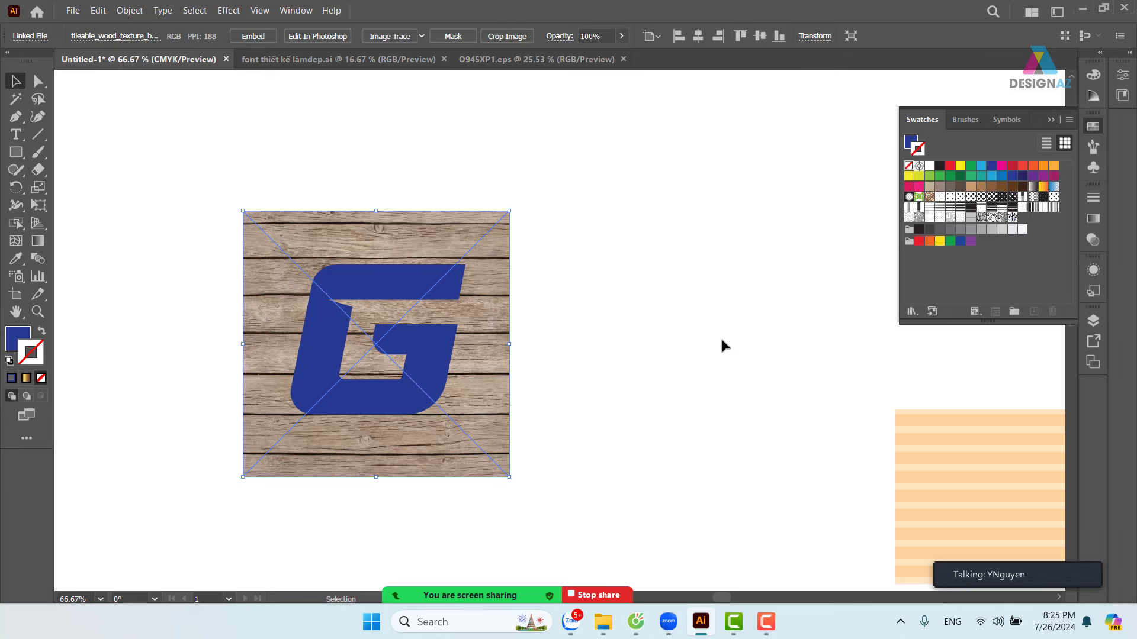
left_click_drag(507, 355, 933, 304)
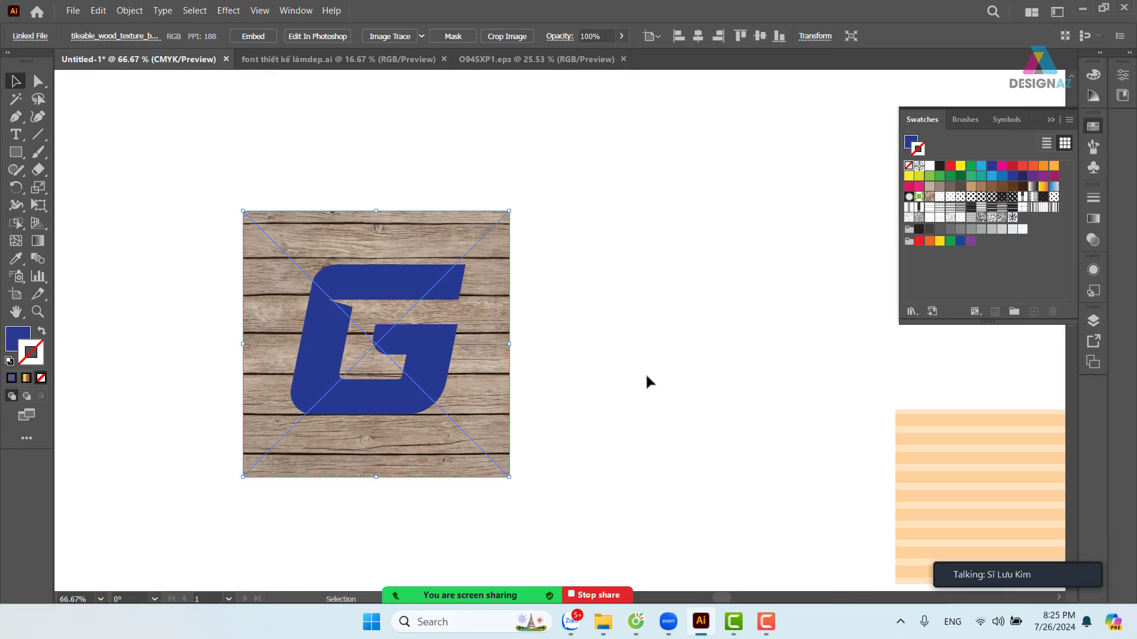
- Embed the linked wood texture photo and save the blue G as a pattern swatch
left_click(615, 350)
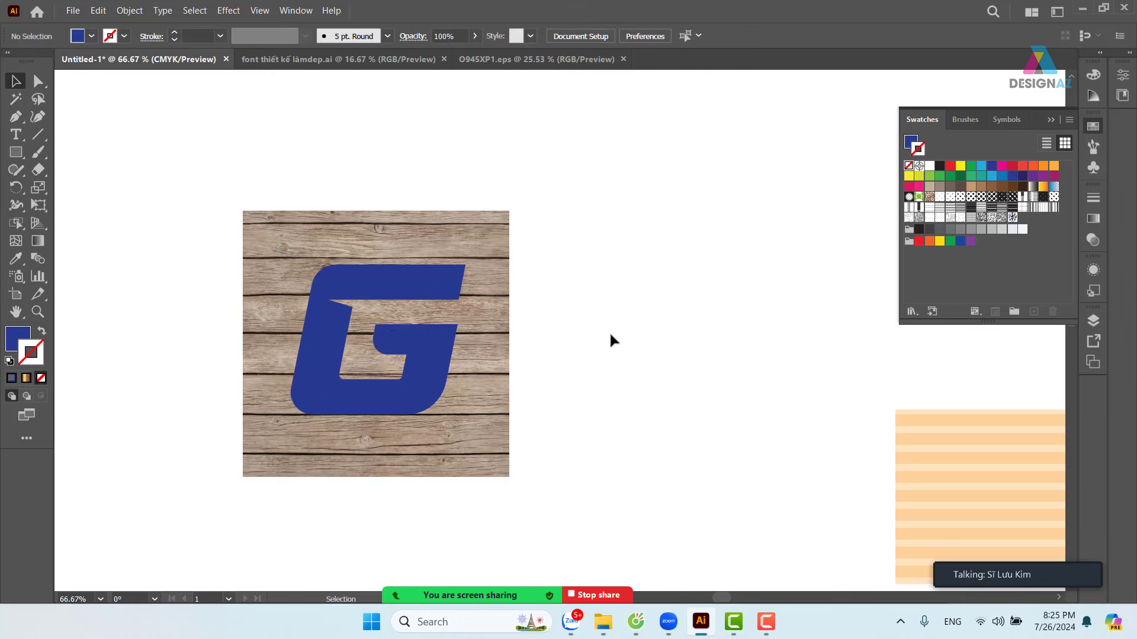
left_click(504, 260)
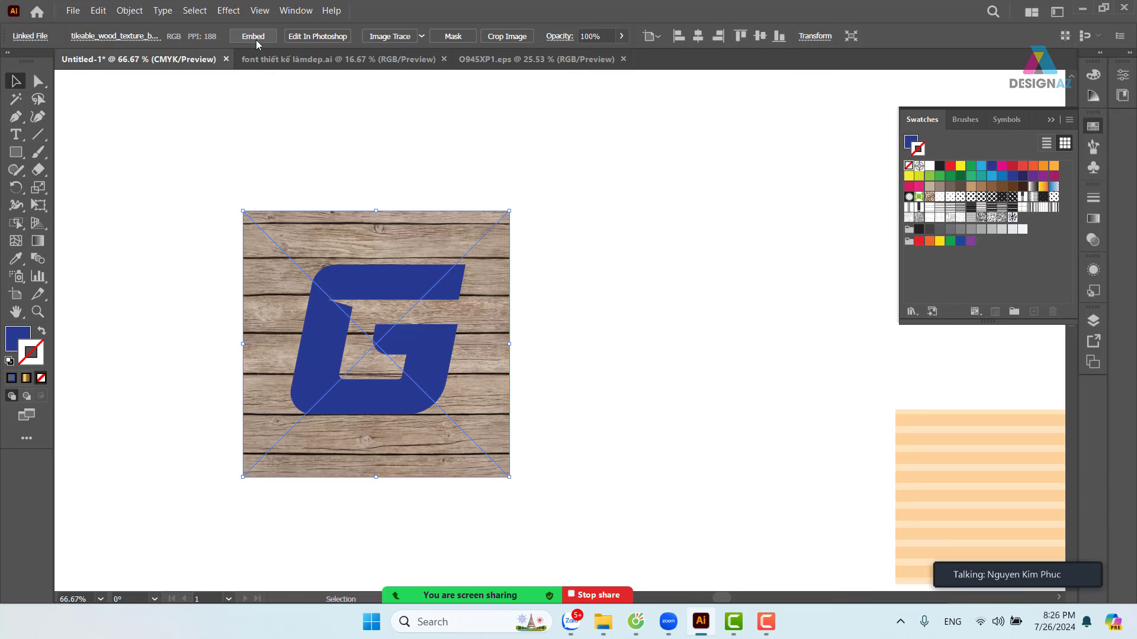
left_click(254, 36)
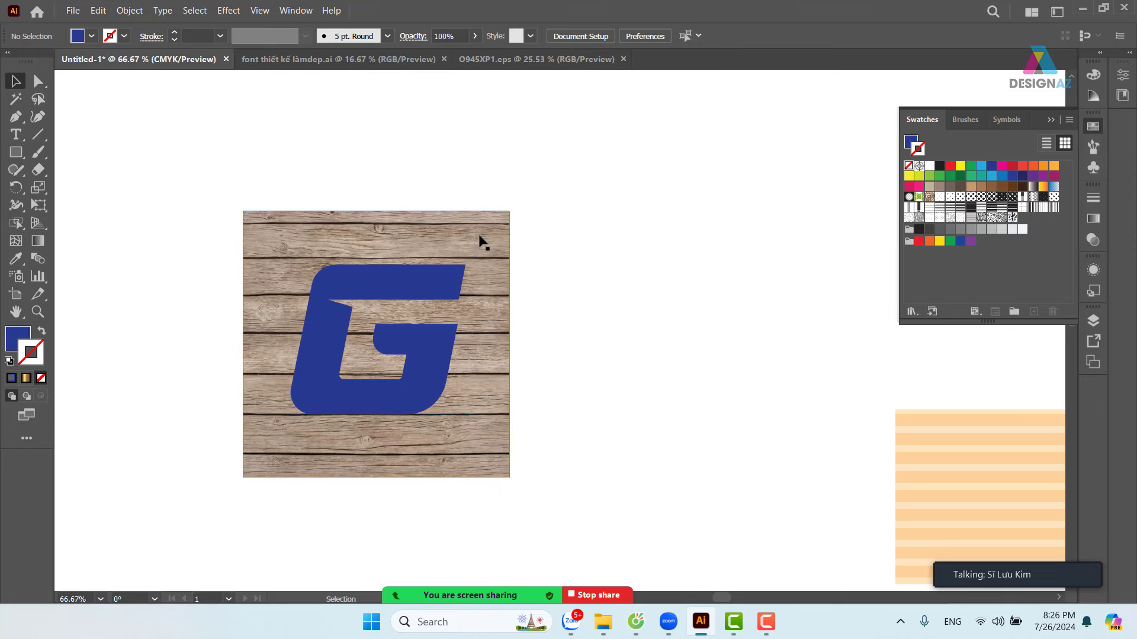
left_click_drag(467, 259, 1013, 260)
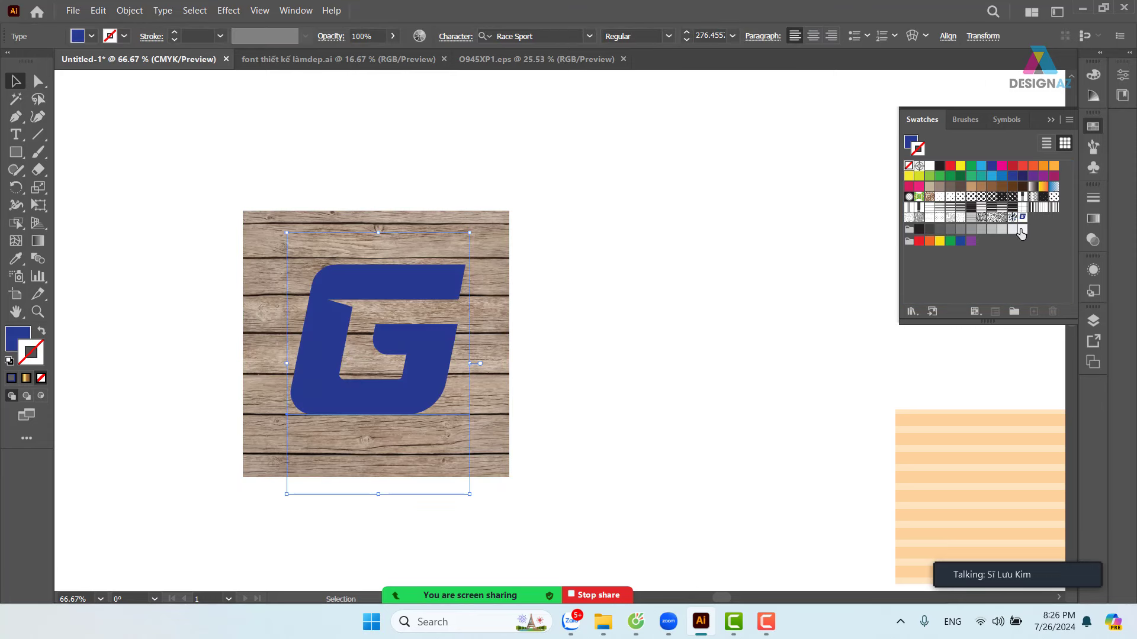
- Add the wood photo as New Pattern Swatch 3, then move it off the G and delete it
left_click(663, 295)
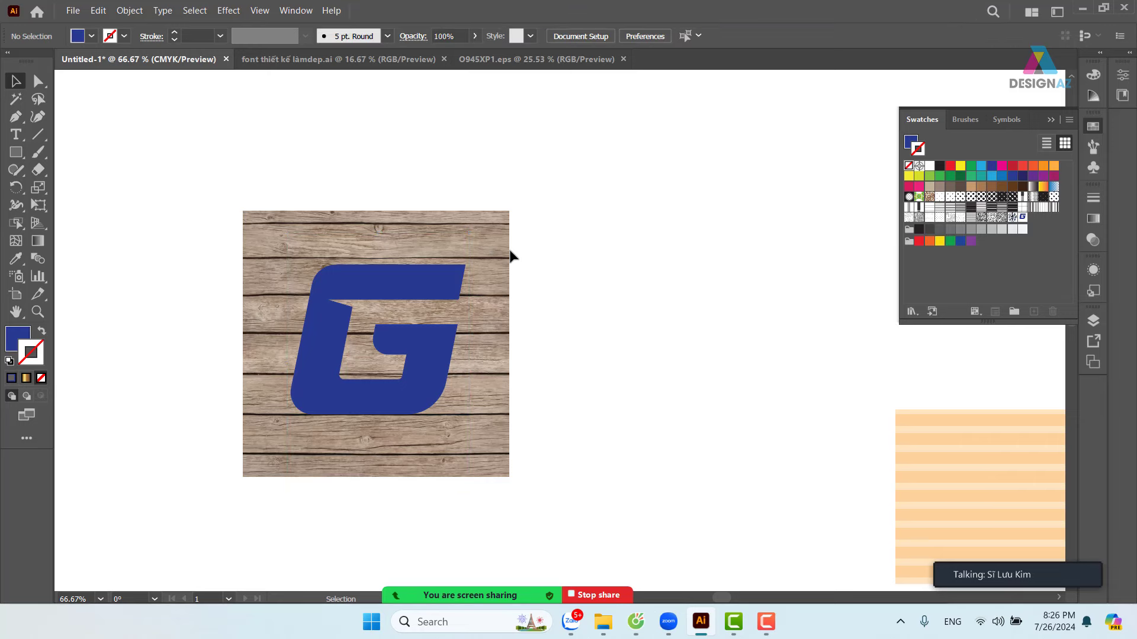
left_click_drag(509, 255, 962, 257)
left_click_drag(1038, 262, 1018, 270)
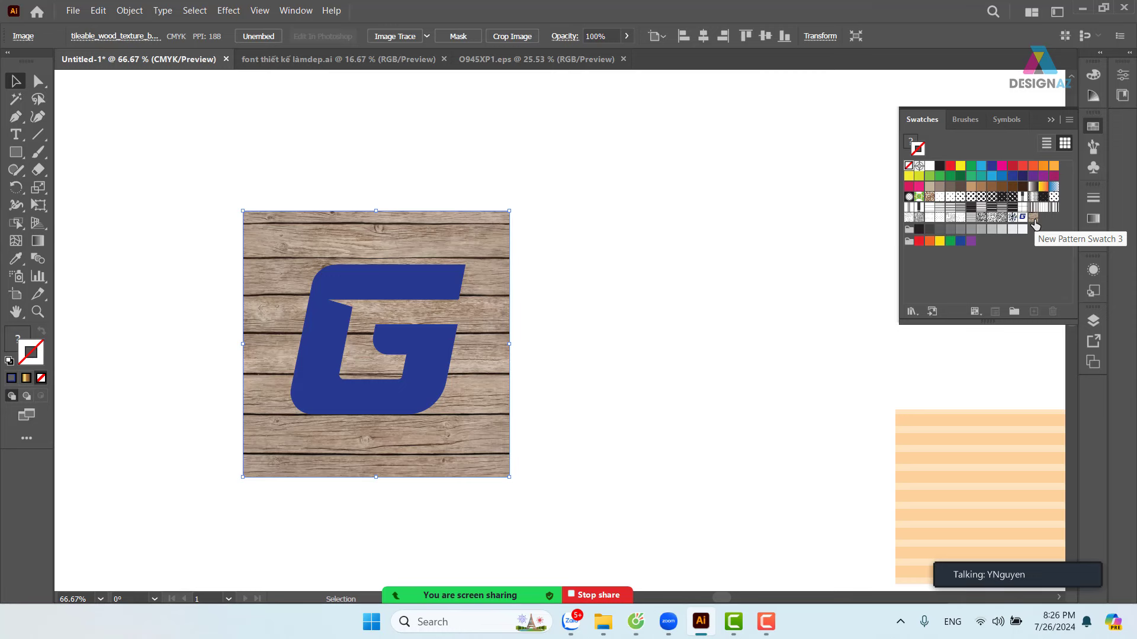
left_click_drag(500, 217, 642, 179)
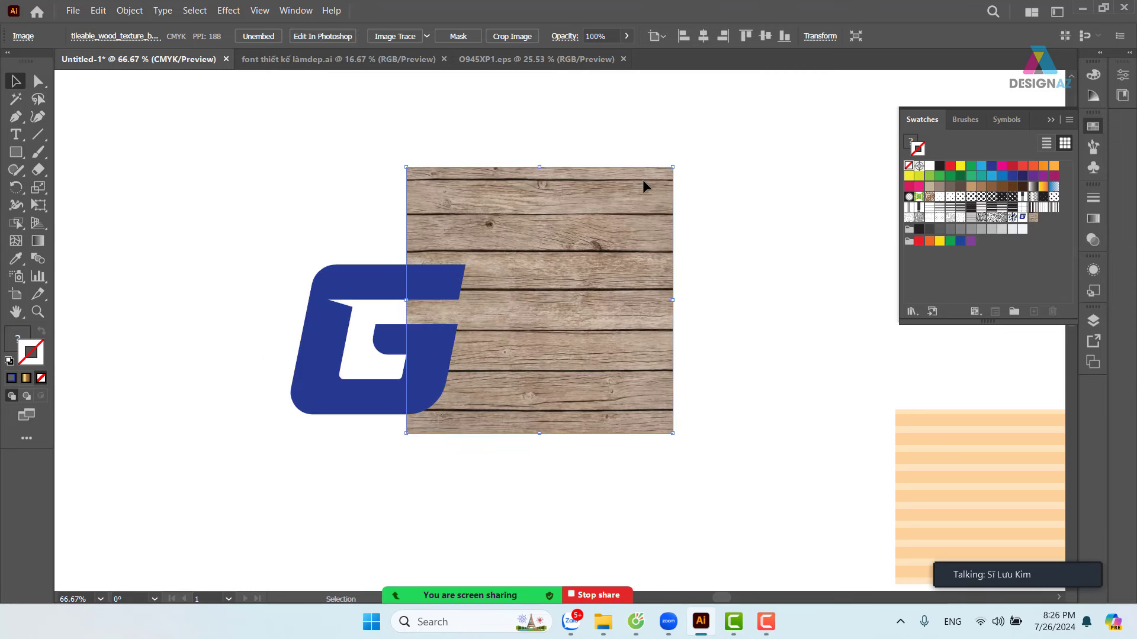
key("Delete")
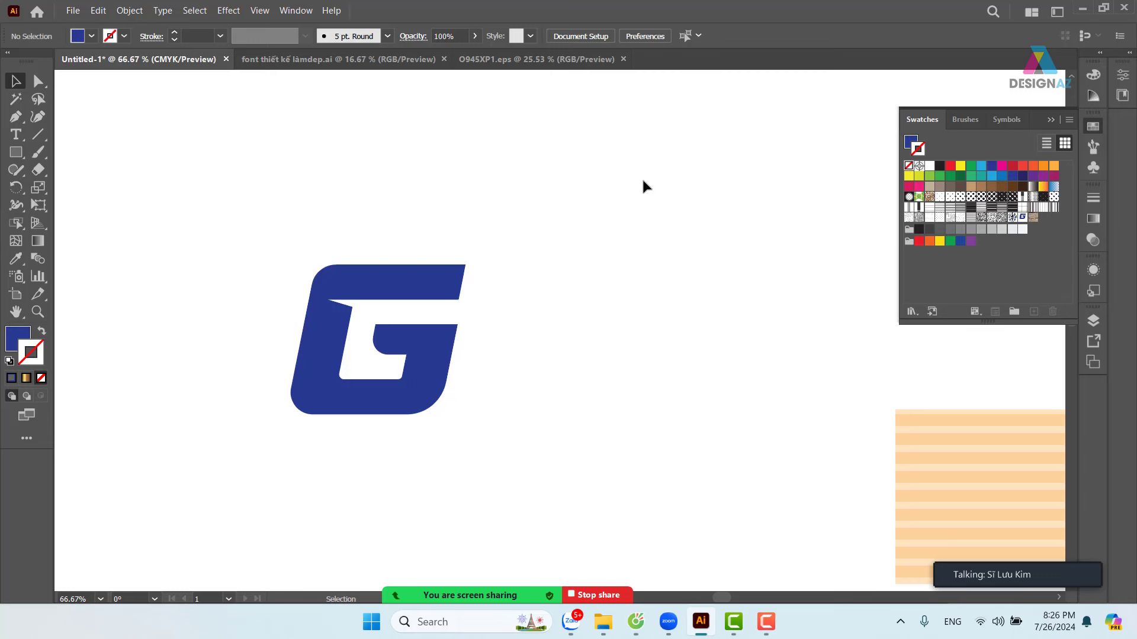
- Fill the G with the wood pattern swatch instead of applying it to the outline
left_click(409, 280)
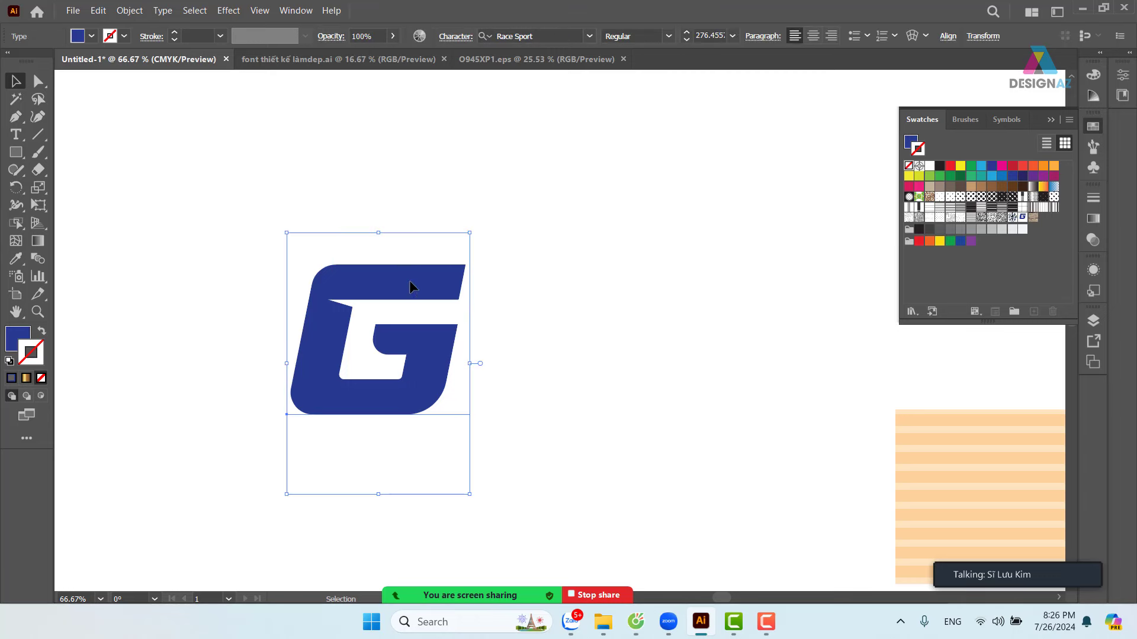
left_click(1033, 217)
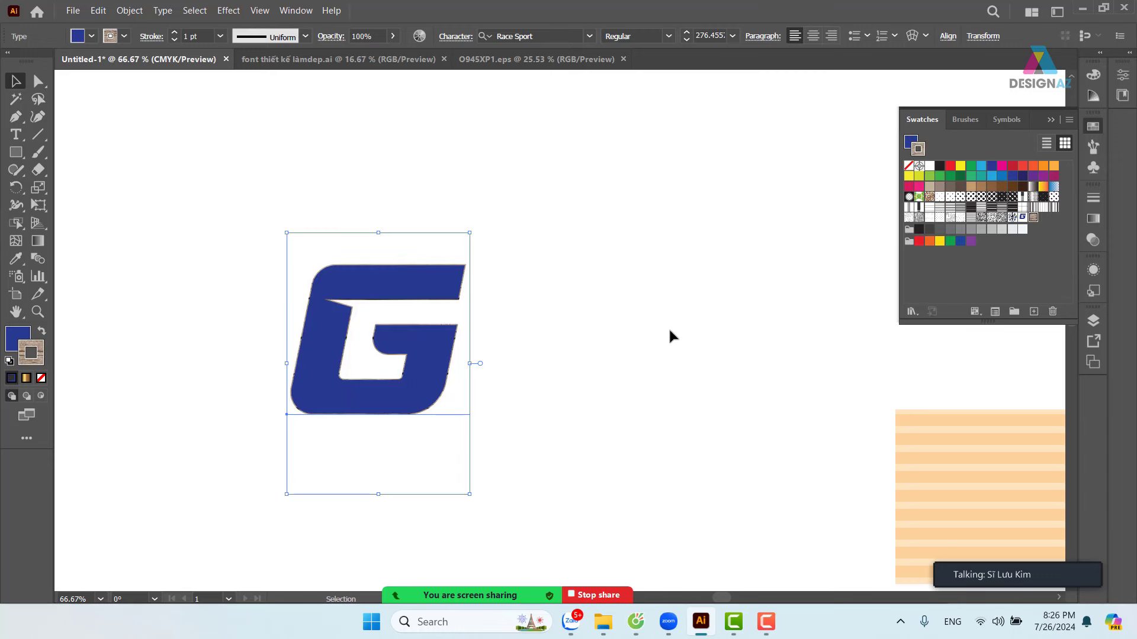
key("ctrl+z")
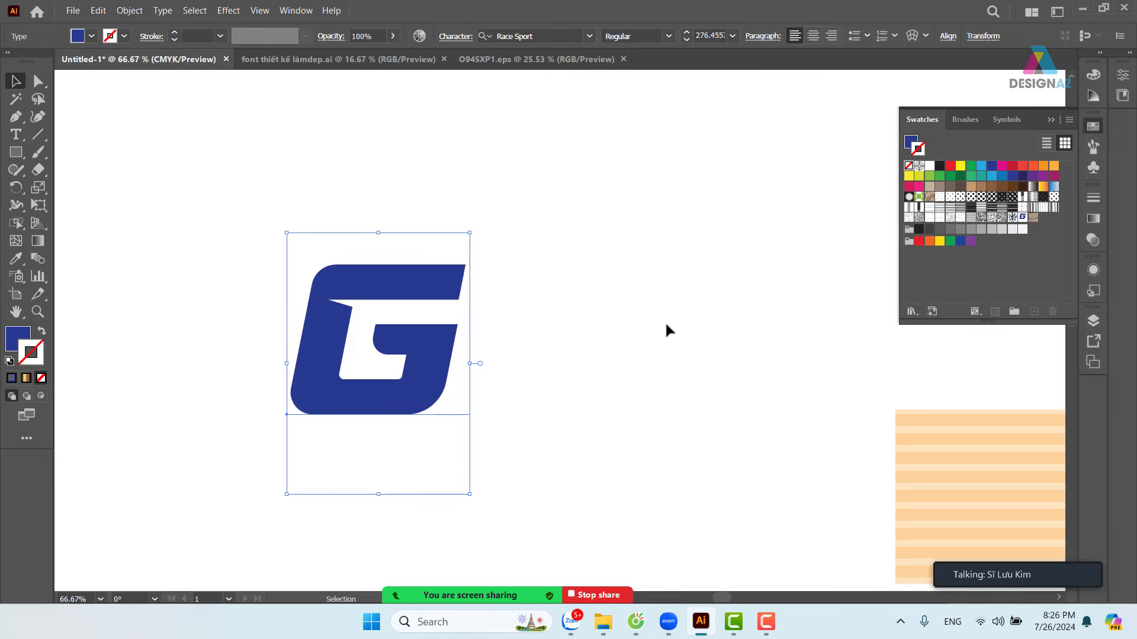
key("x")
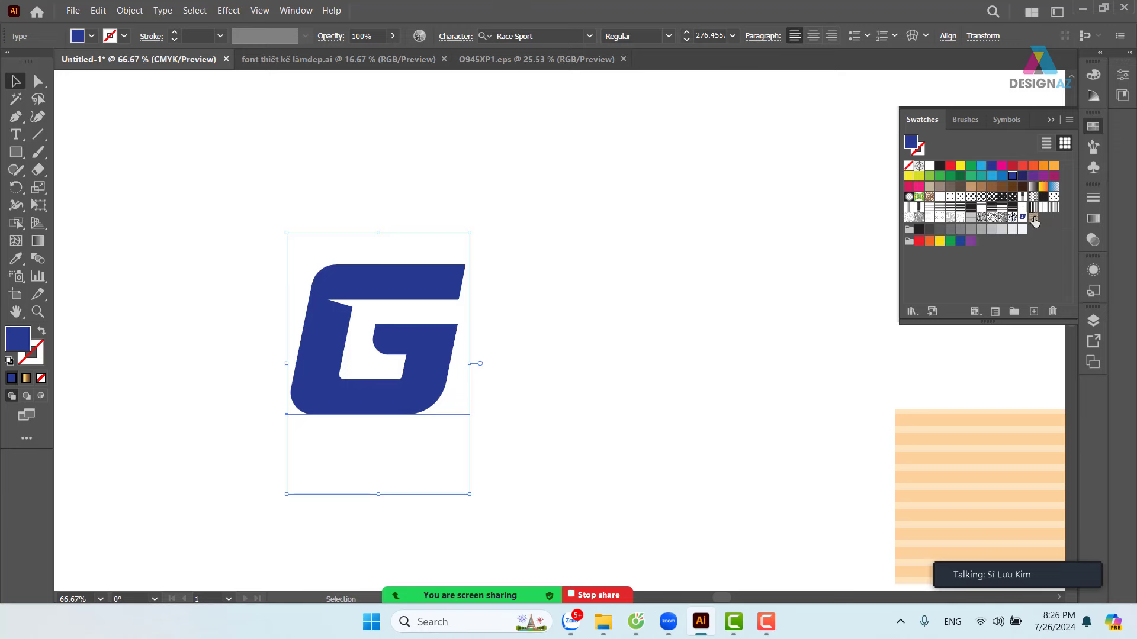
left_click(1033, 217)
left_click(637, 402)
- Zoom in to inspect the wood grain on the G's top bar, then reframe the letter
key("z")
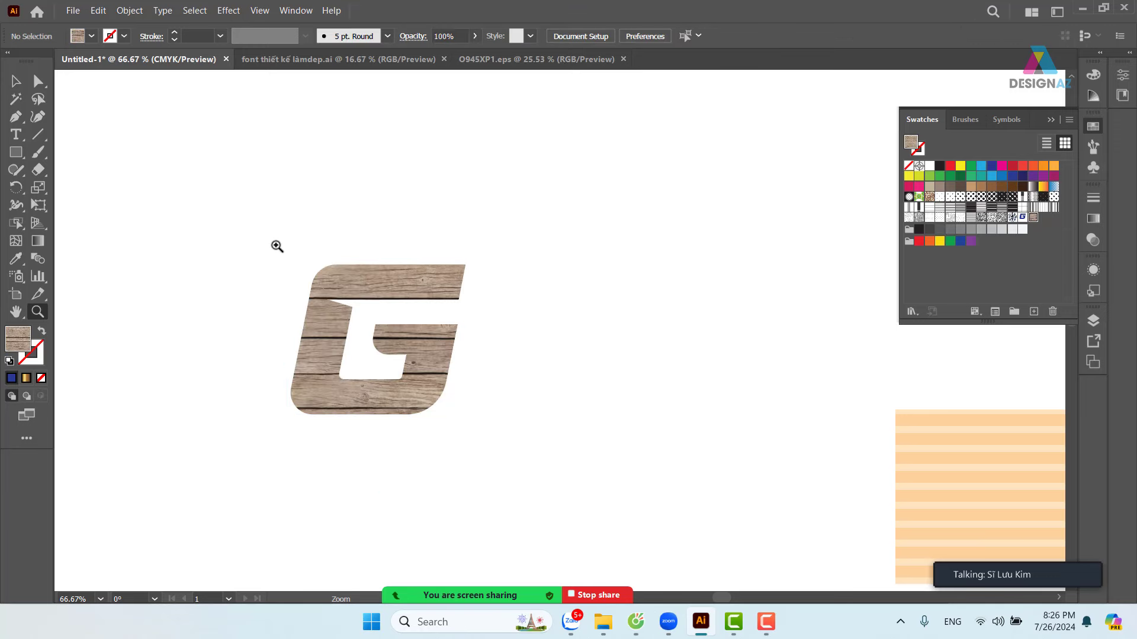
left_click_drag(242, 238, 258, 223)
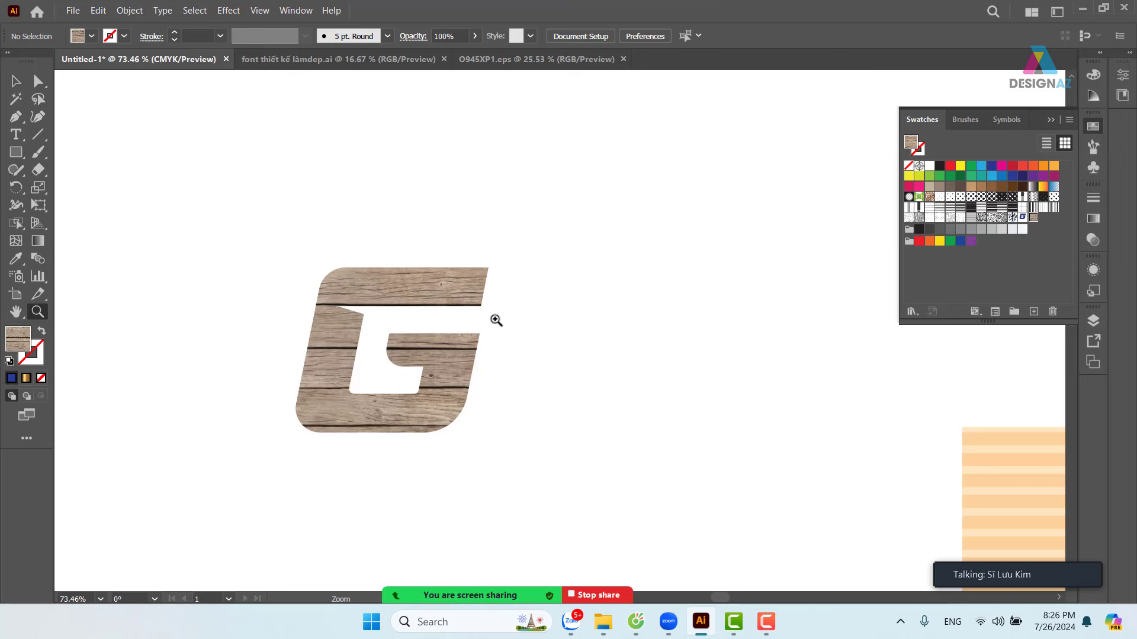
left_click_drag(459, 290, 772, 447)
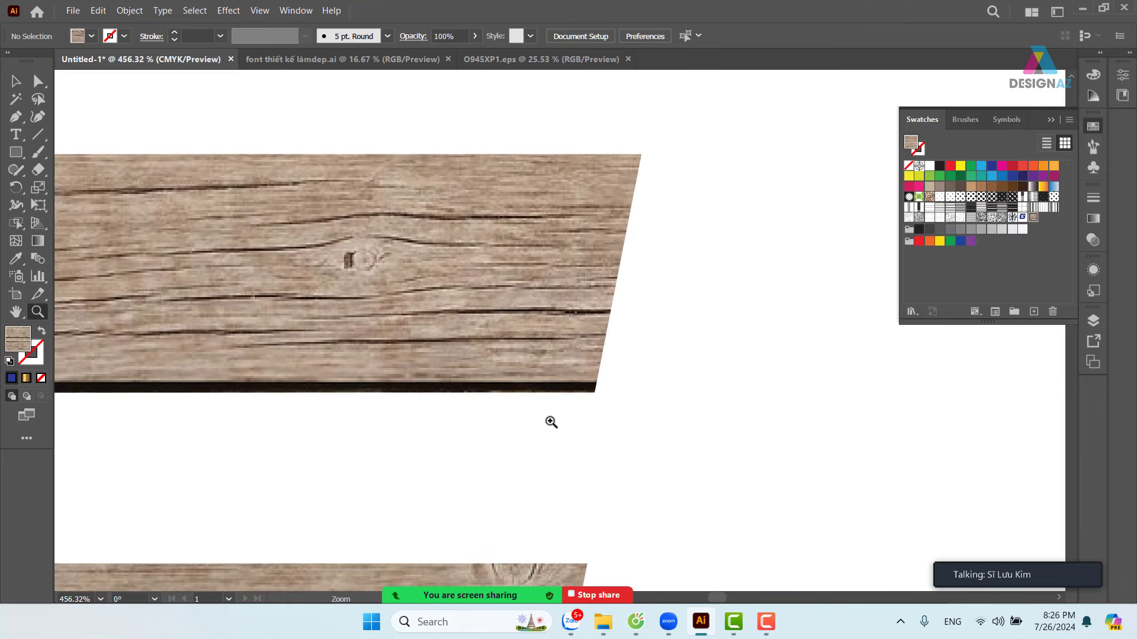
key("ctrl+0")
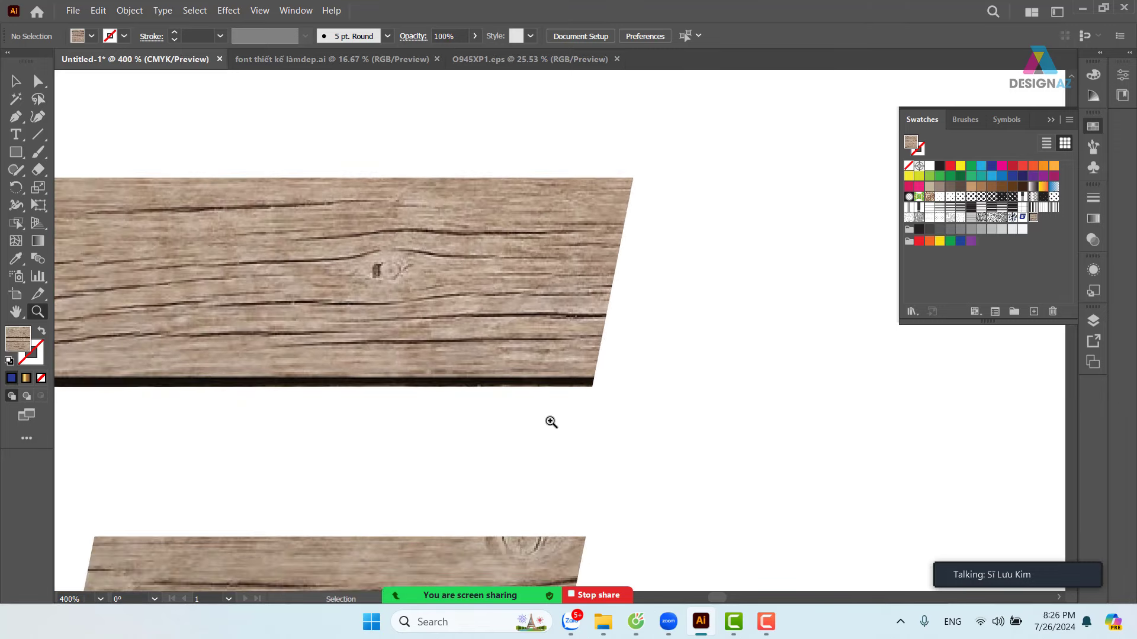
key("ctrl+minus")
key("ctrl+minus")
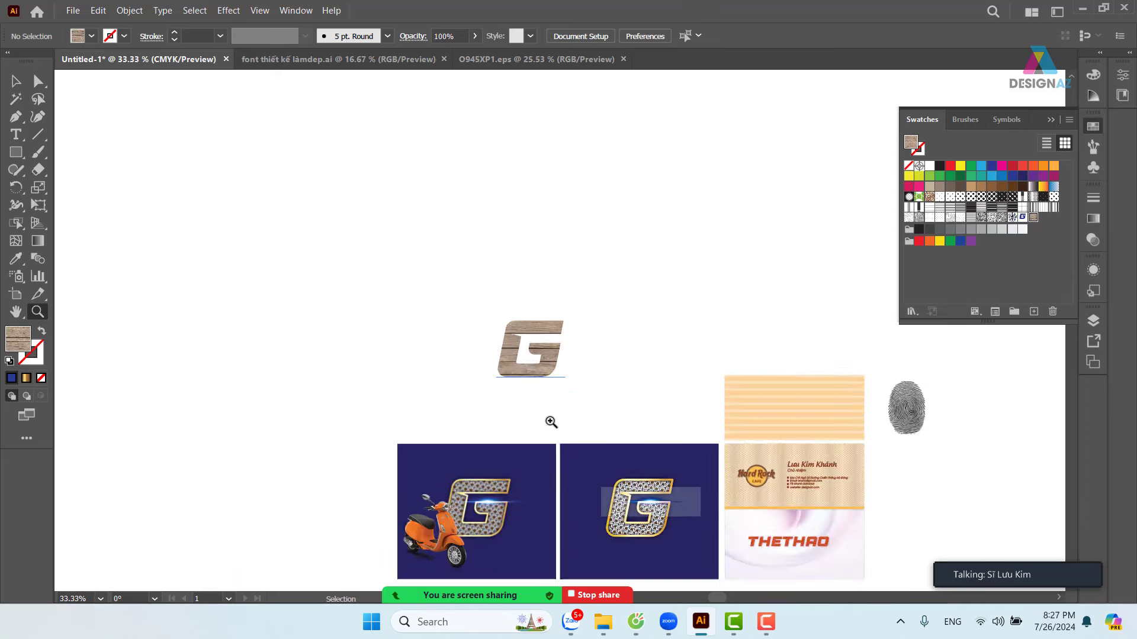
key("ctrl+plus")
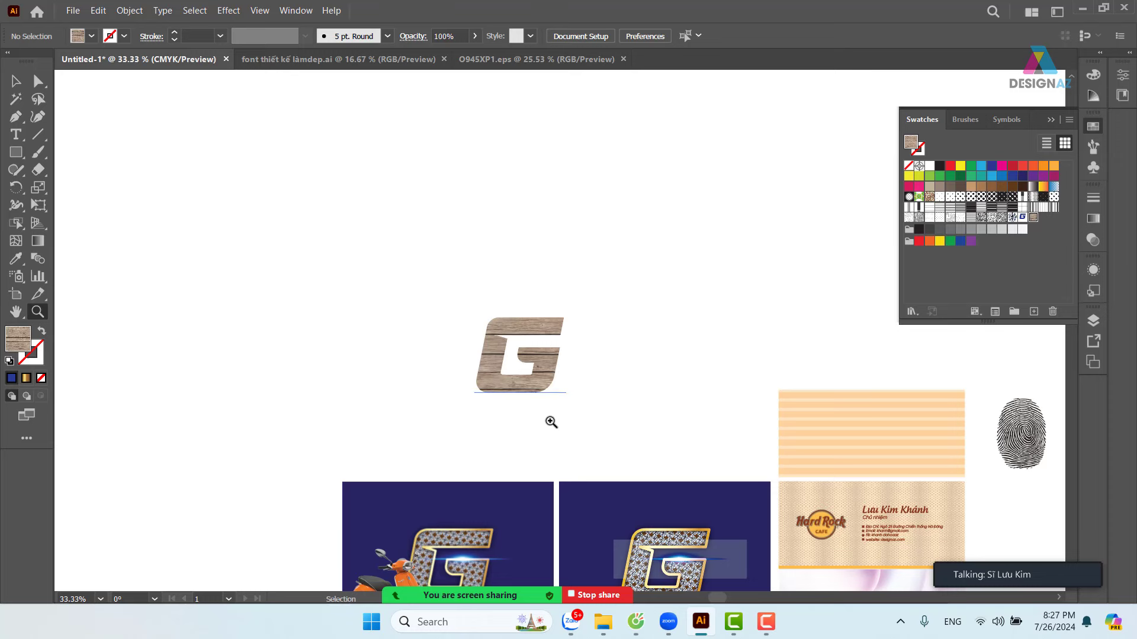
left_click(551, 422)
left_click_drag(650, 393, 545, 362)
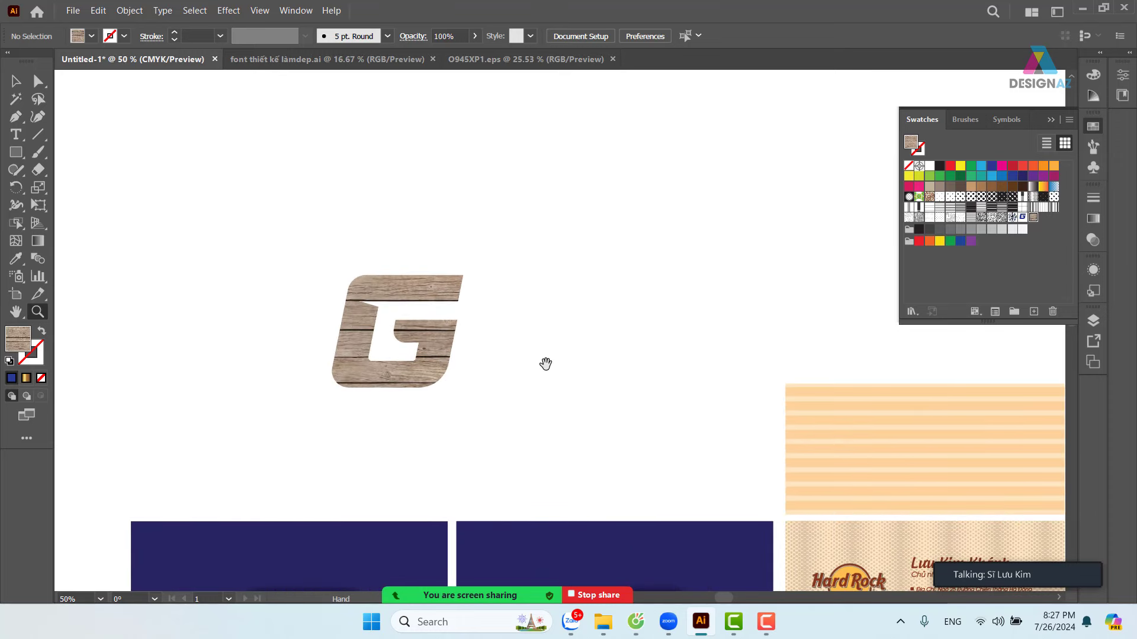
- Reposition the wooden G on the artboard and centre it in view at 66.67%
key("v")
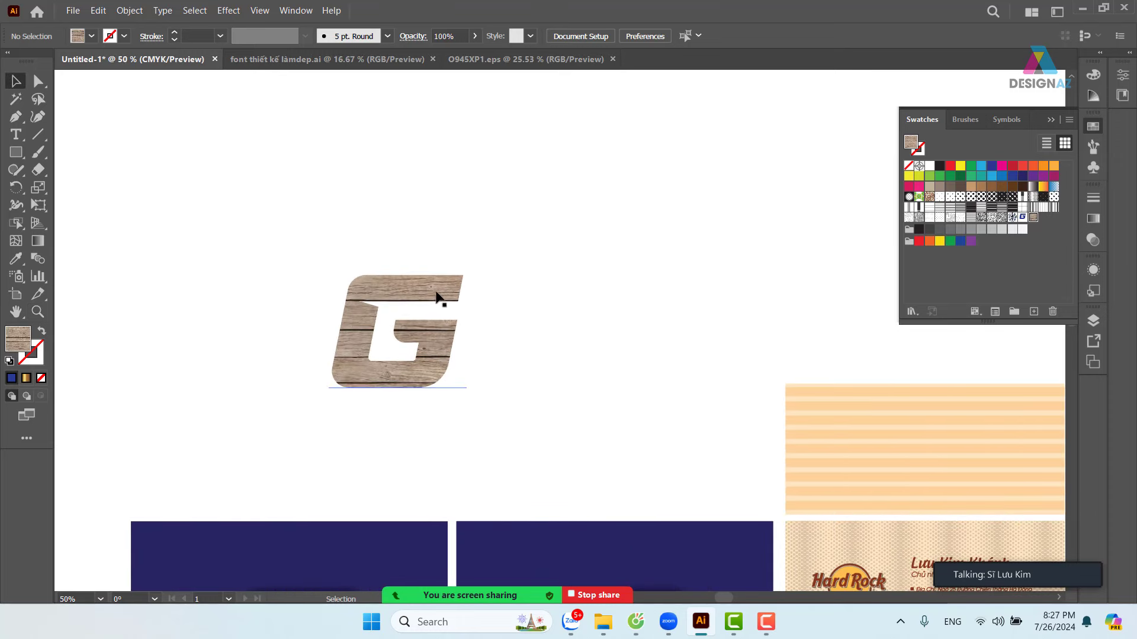
left_click_drag(437, 299, 381, 190)
left_click_drag(535, 298, 634, 355)
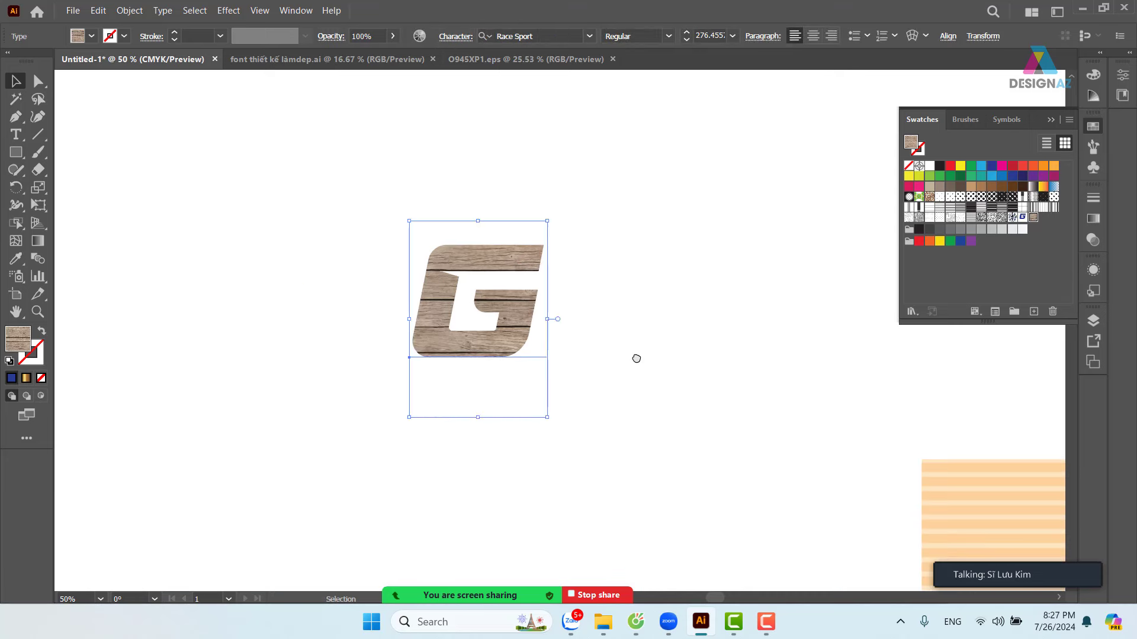
key("ctrl+equal")
left_click_drag(785, 390, 668, 387)
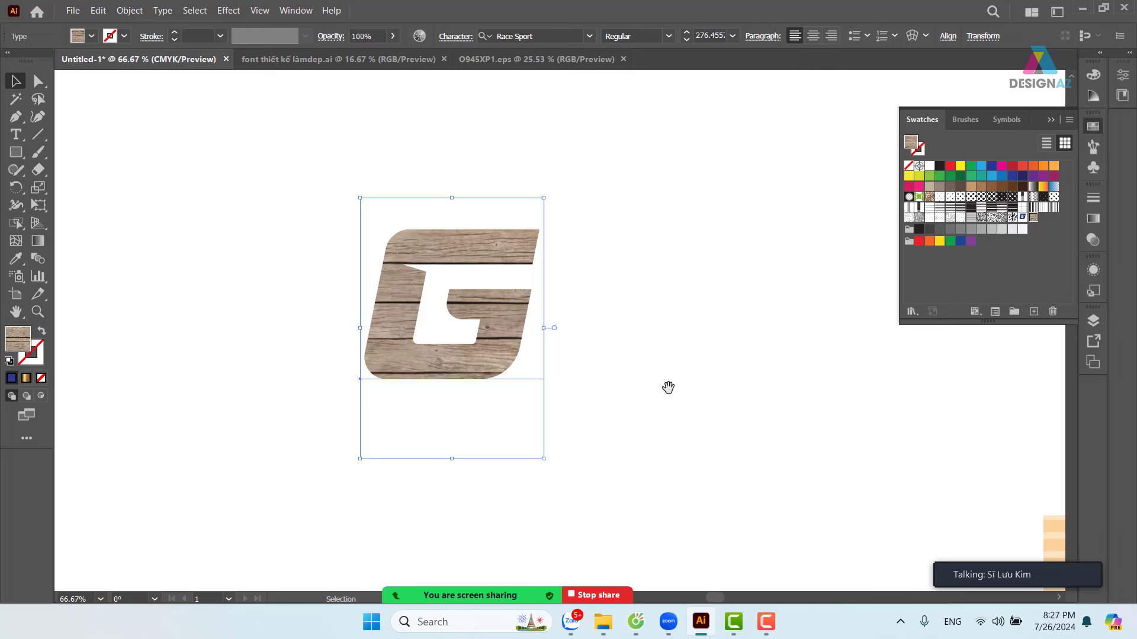
key("s")
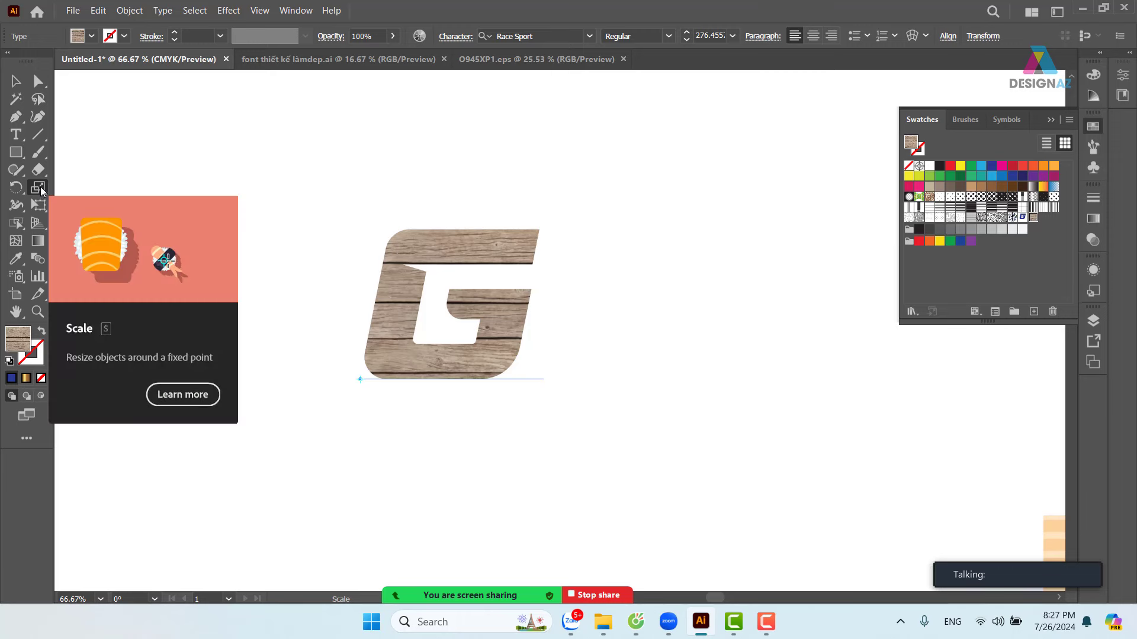
- Scale only the G's wood pattern non-uniformly to 61% horizontal and 36% vertical
double_click(39, 188)
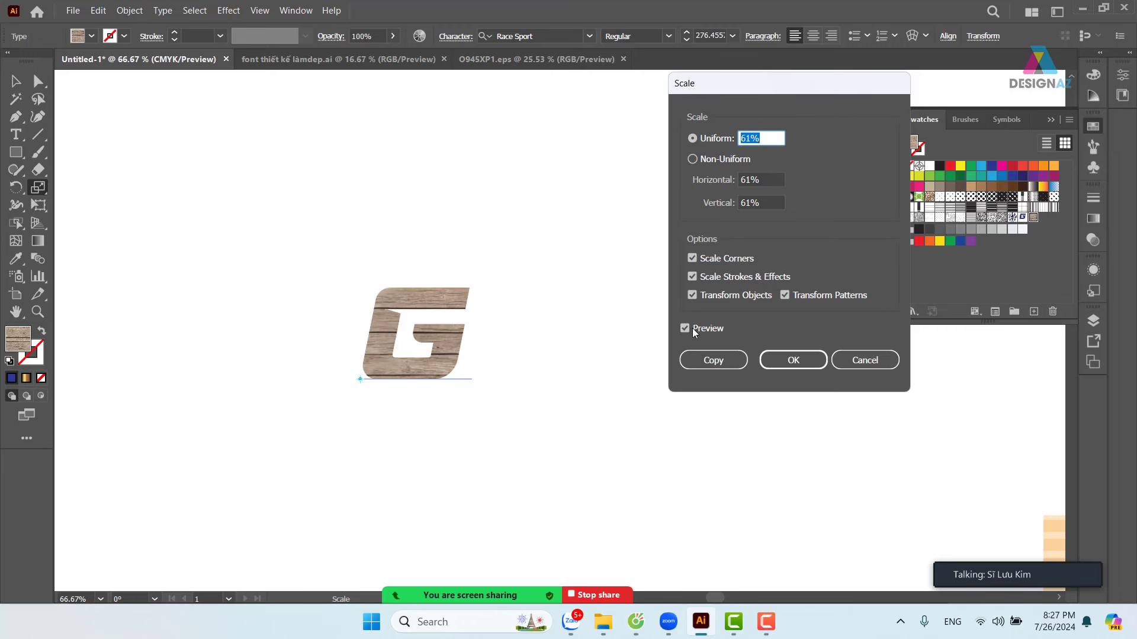
left_click(692, 295)
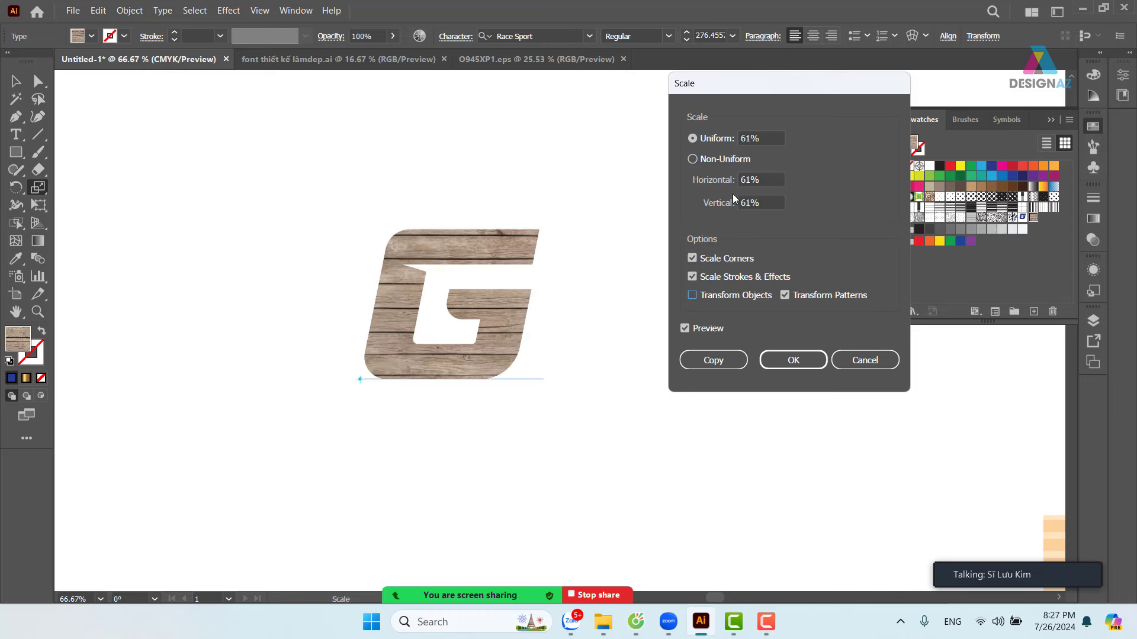
left_click(769, 204)
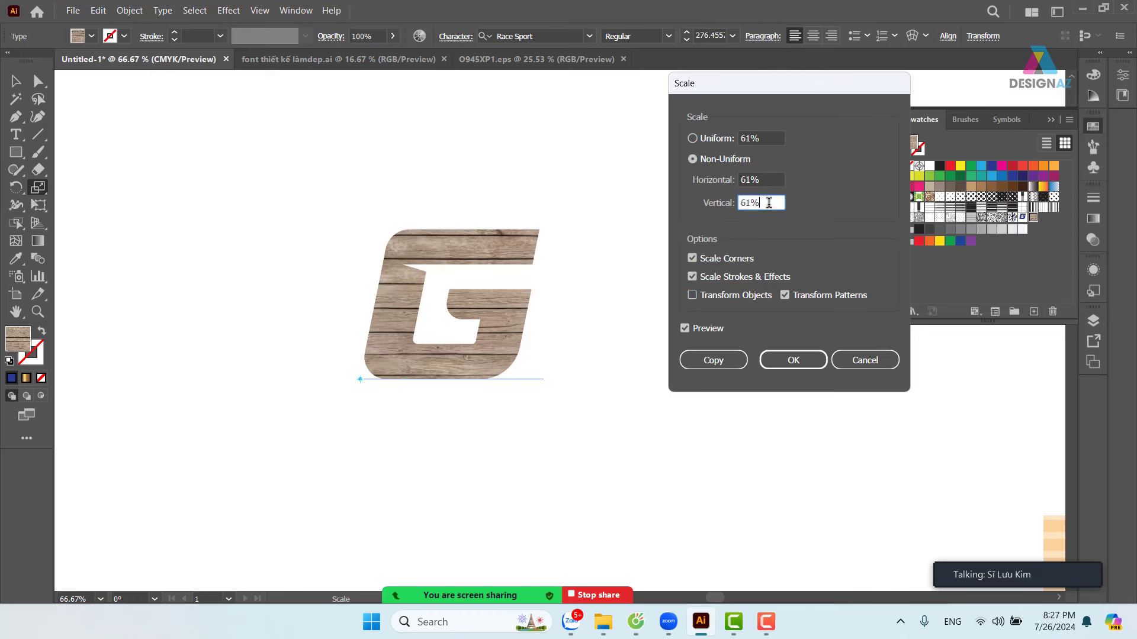
key("Down")
key("Down")
key("Down")
key("Down")
key("Down")
key("Down")
key("Down")
key("Down")
key("Down")
key("Down")
key("Down")
key("Down")
key("Down")
key("Down")
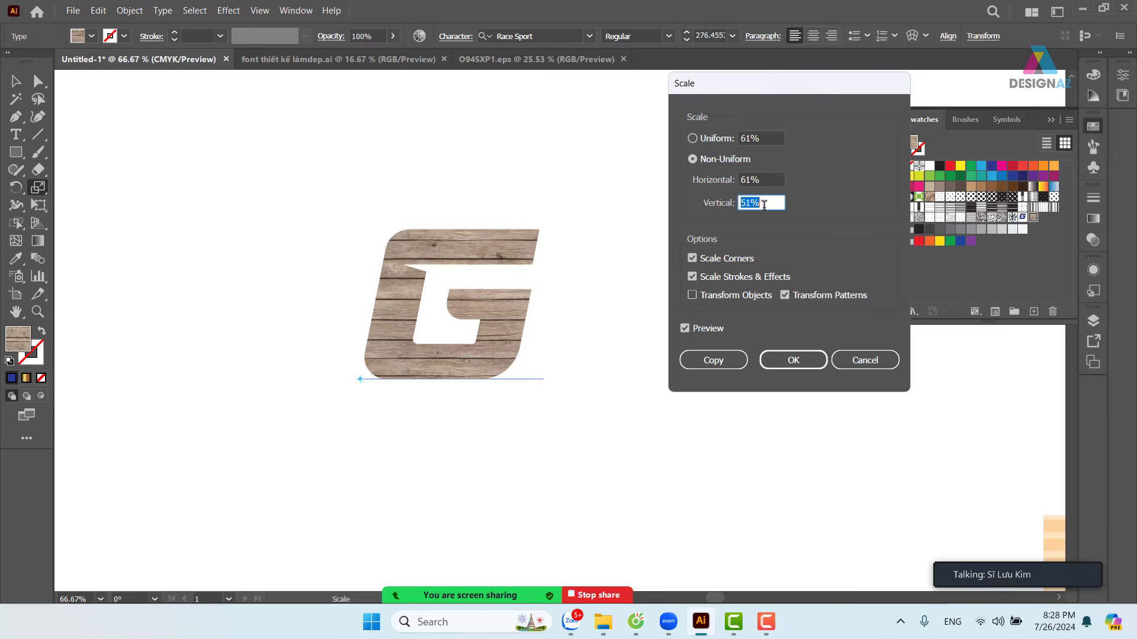
key("Down")
key("Down")
key("Down")
key("Down")
key("Down")
key("Down")
key("Down")
key("Down")
key("Down")
key("Down")
key("Down")
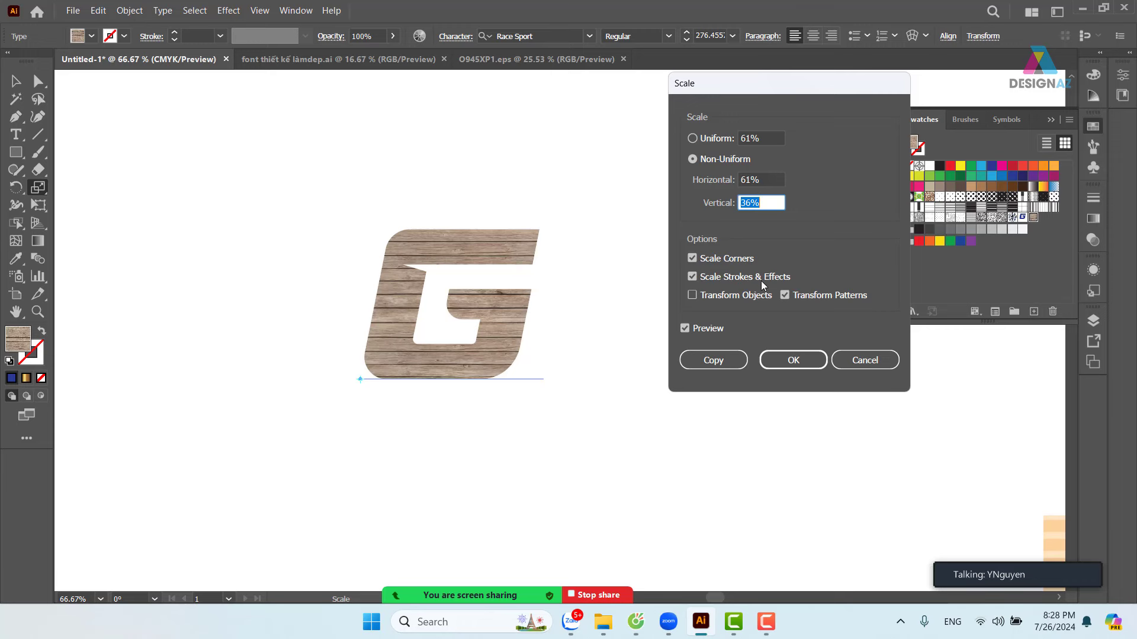
left_click(793, 360)
left_click(15, 81)
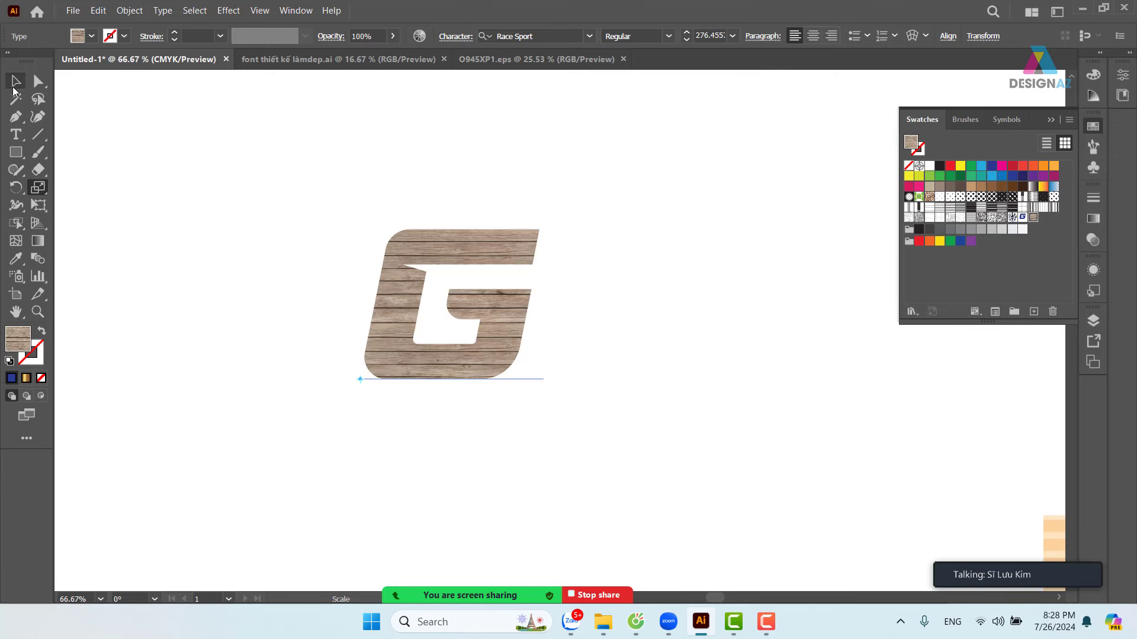
- Rotate only the wood pattern inside the G to 78°, leaving the letter unrotated
left_click(507, 122)
left_click(507, 249)
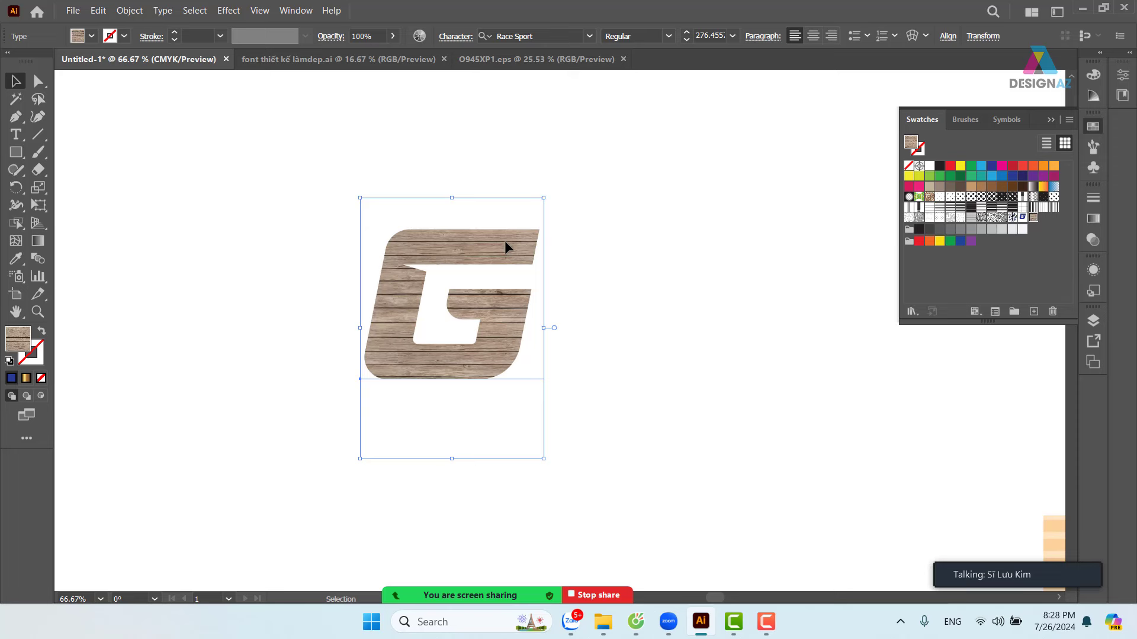
key("r")
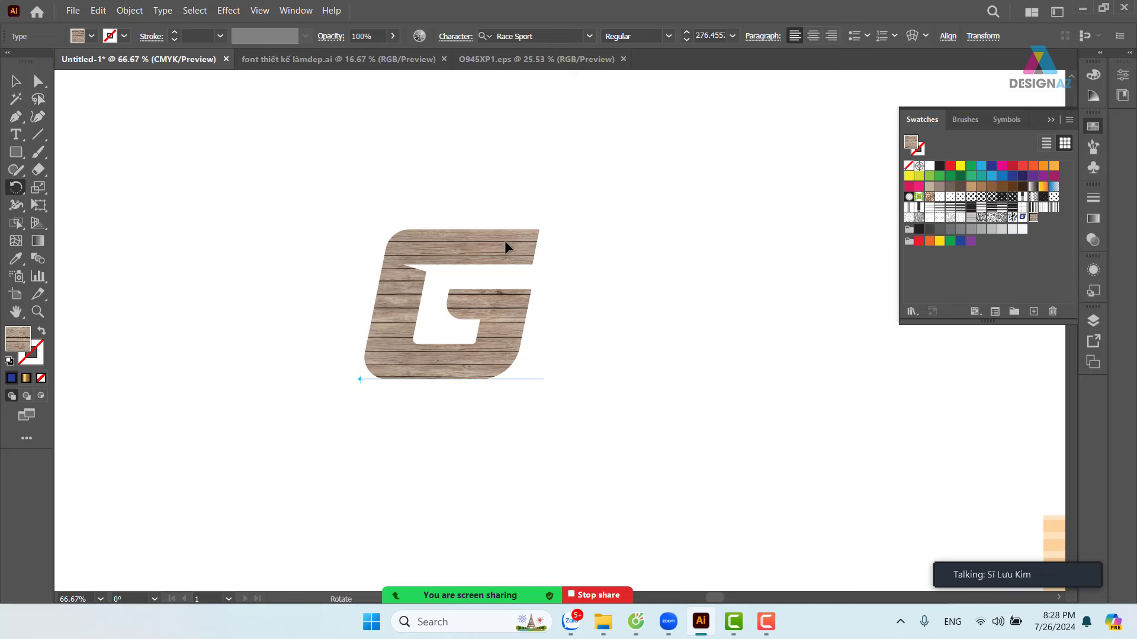
double_click(15, 190)
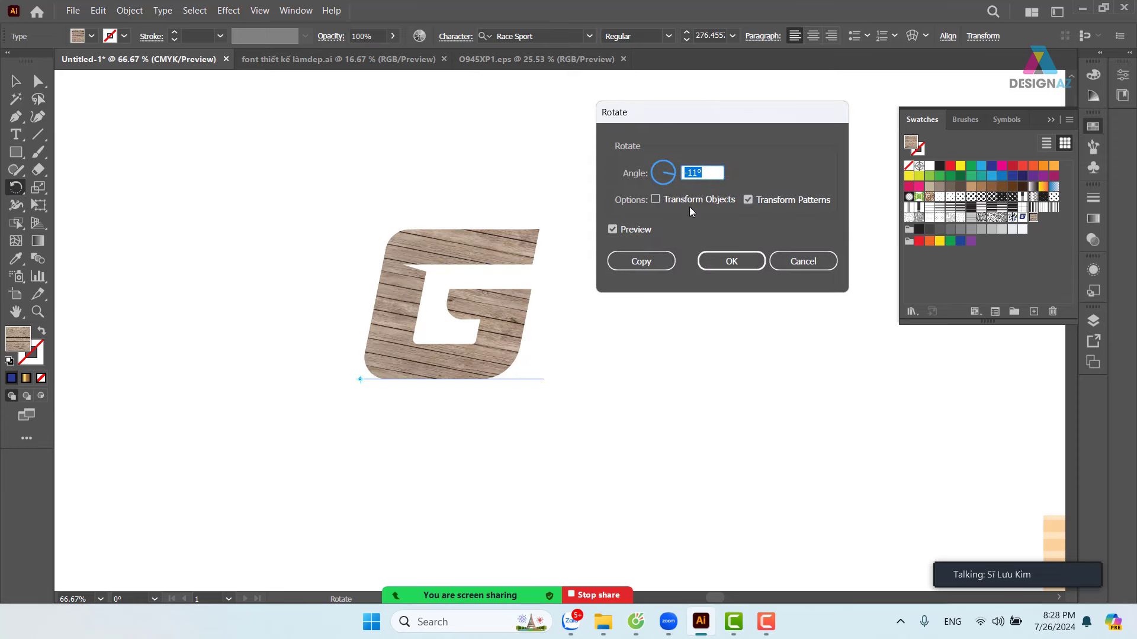
key("Up")
key("Up")
key("Up")
key("Up")
key("Up")
key("Up")
key("Up")
key("Up")
key("Up")
key("Up")
key("Up")
key("Up")
key("Up")
key("Up")
key("Up")
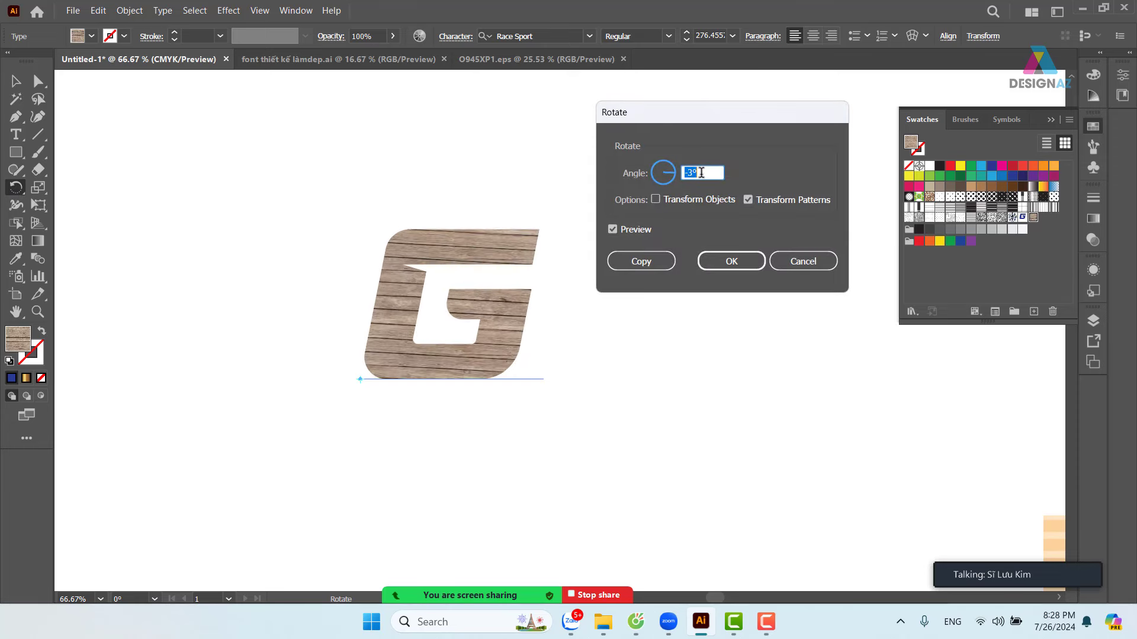
key("Up")
key("Up")
key("Up")
key("Up")
key("Up")
key("Up")
key("Up")
key("Up")
key("Up")
key("Up")
key("Up")
key("Up")
key("Up")
key("Up")
key("Up")
key("Up")
key("Up")
key("Up")
key("Up")
key("Up")
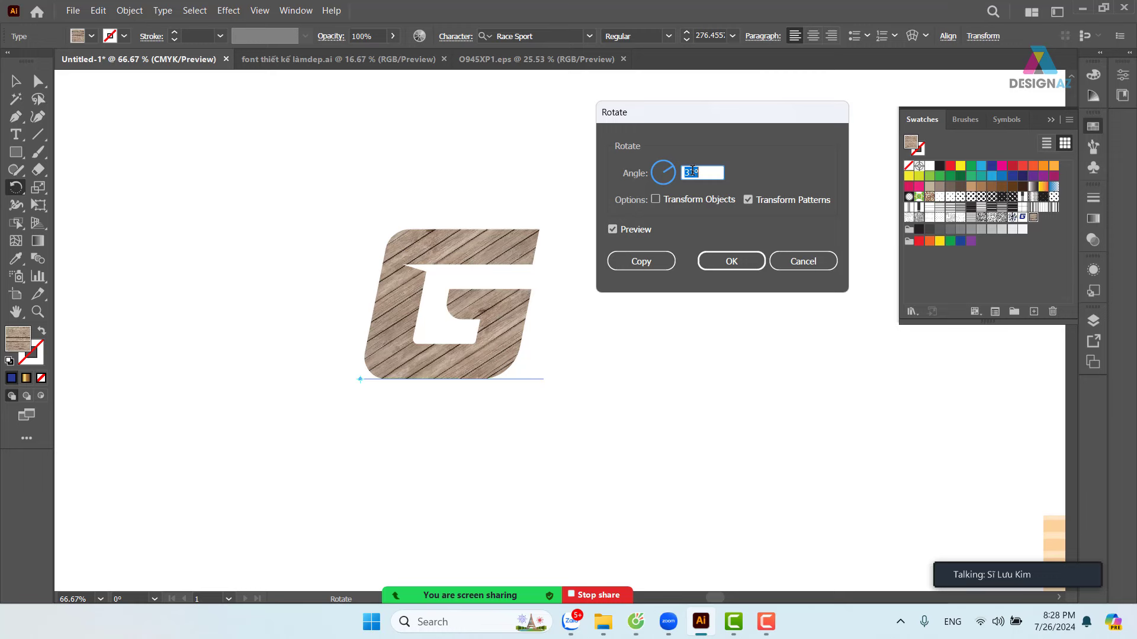
scroll(692, 171, "up", 10)
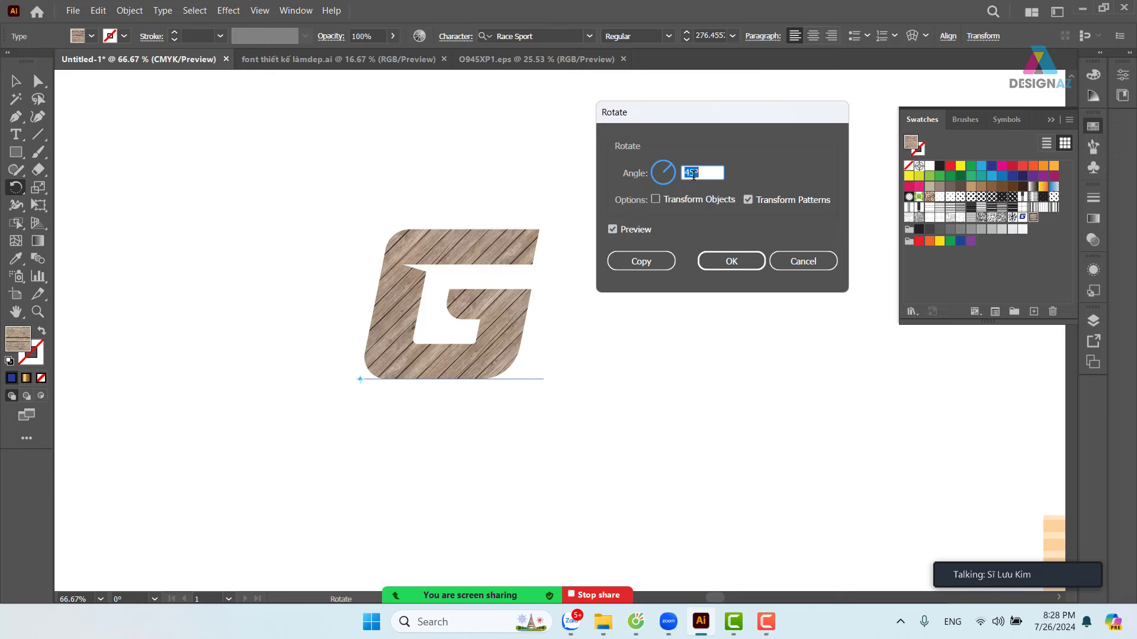
scroll(693, 174, "up", 10)
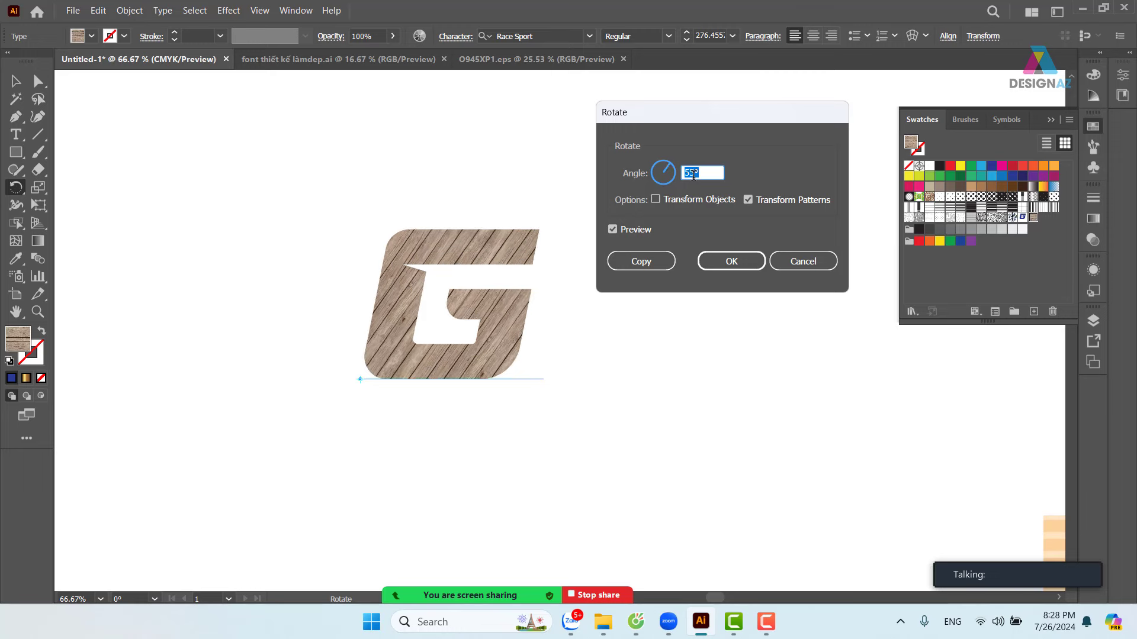
scroll(693, 175, "up", 15)
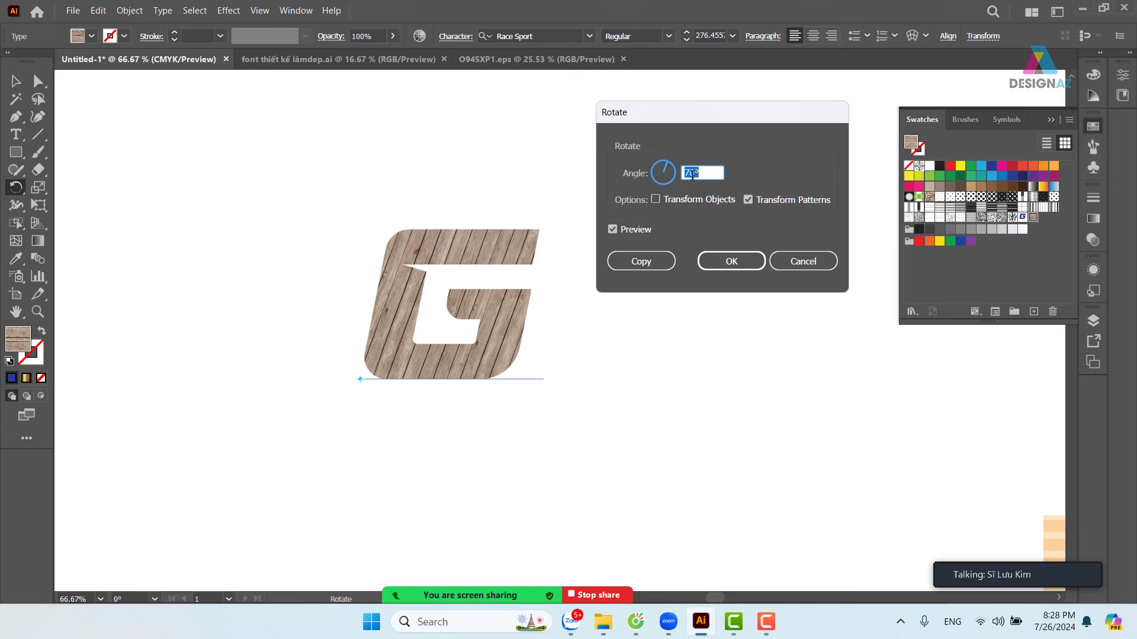
scroll(693, 175, "up", 8)
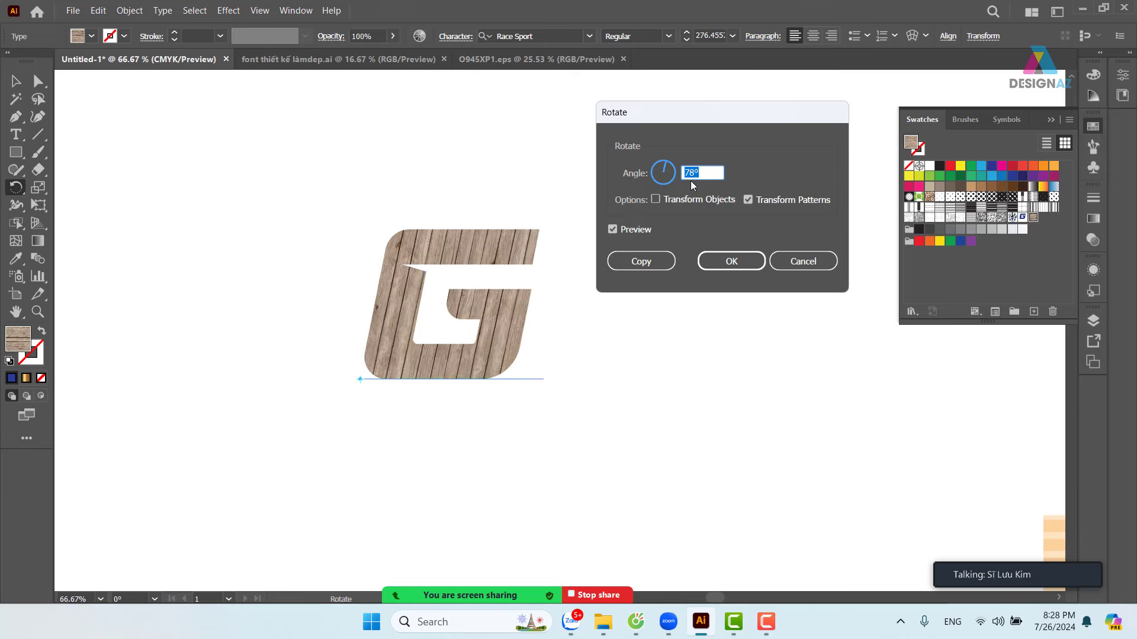
left_click(730, 261)
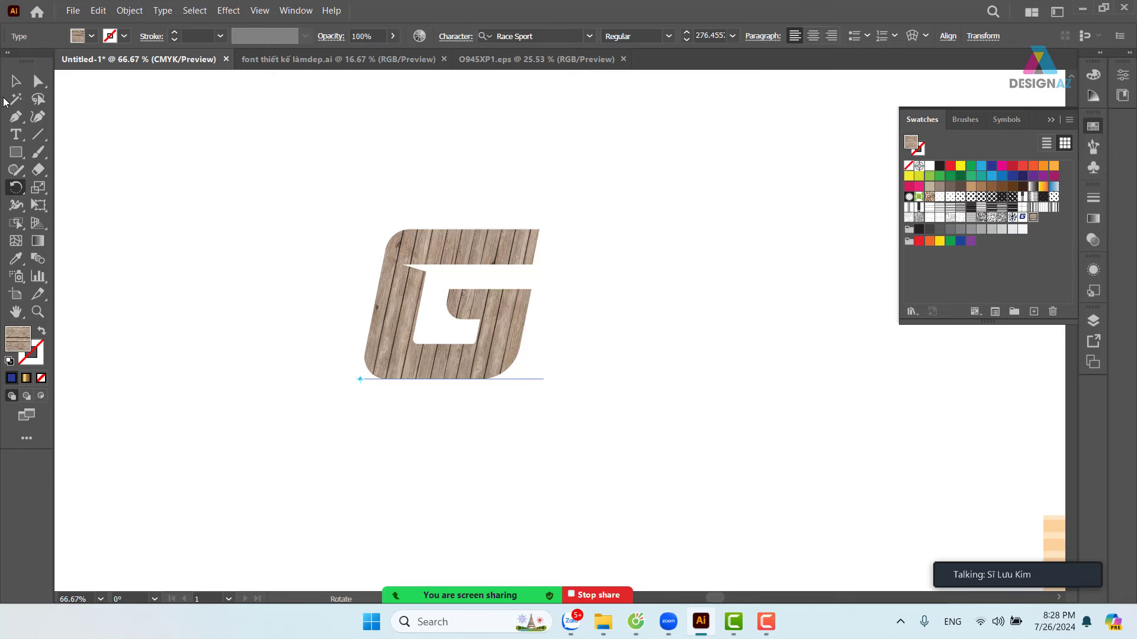
key("v")
key("t")
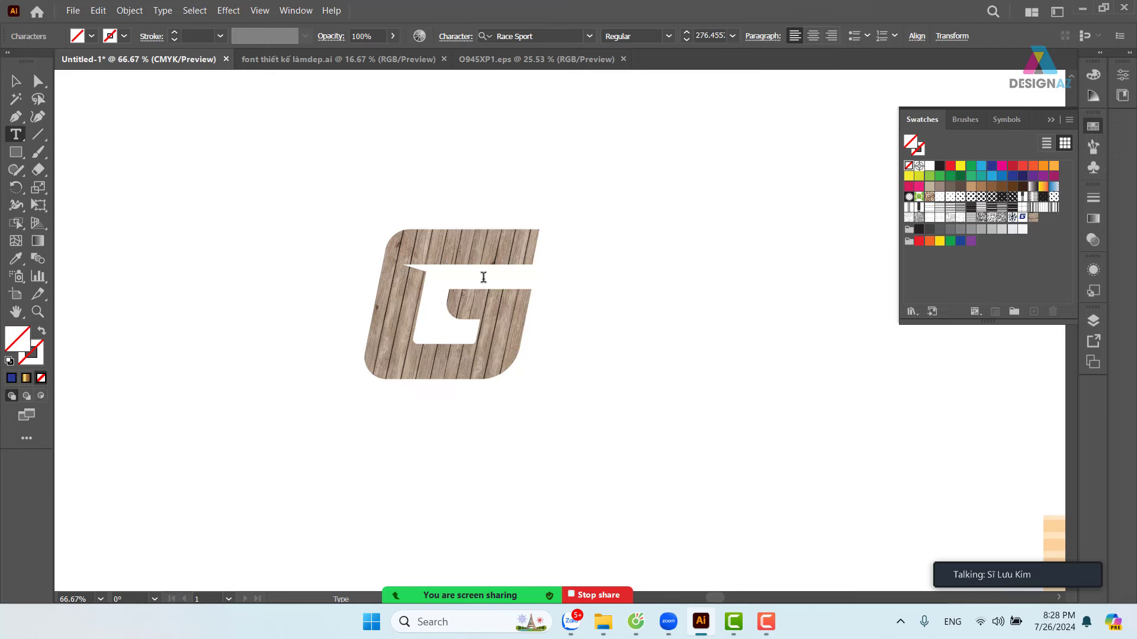
double_click(484, 277)
key("BackSpace")
type("K")
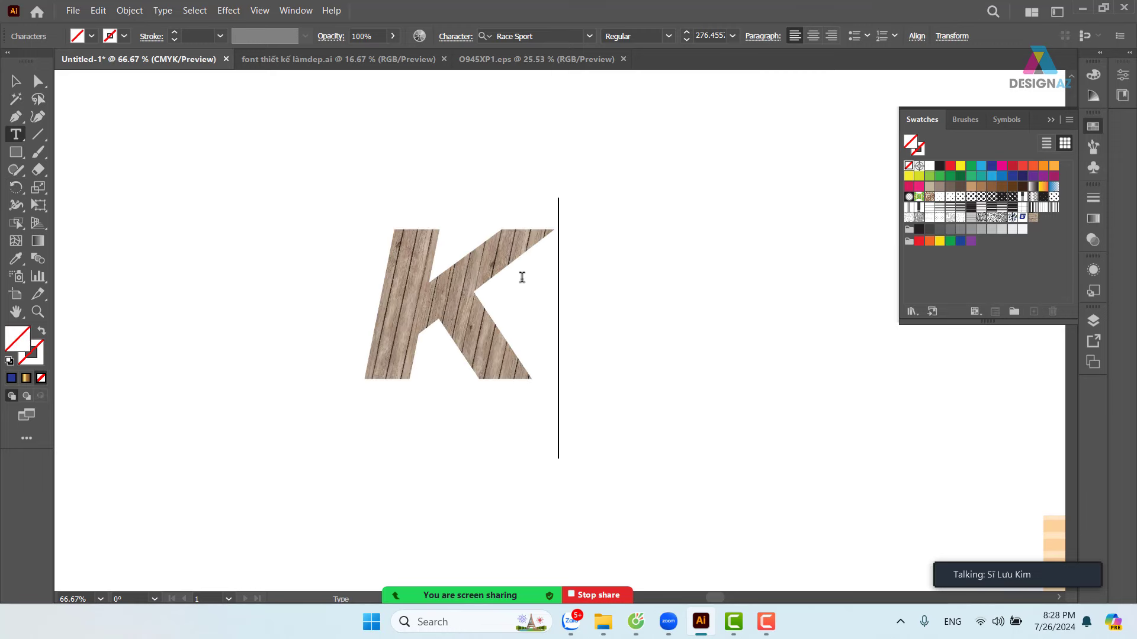
type("HAN")
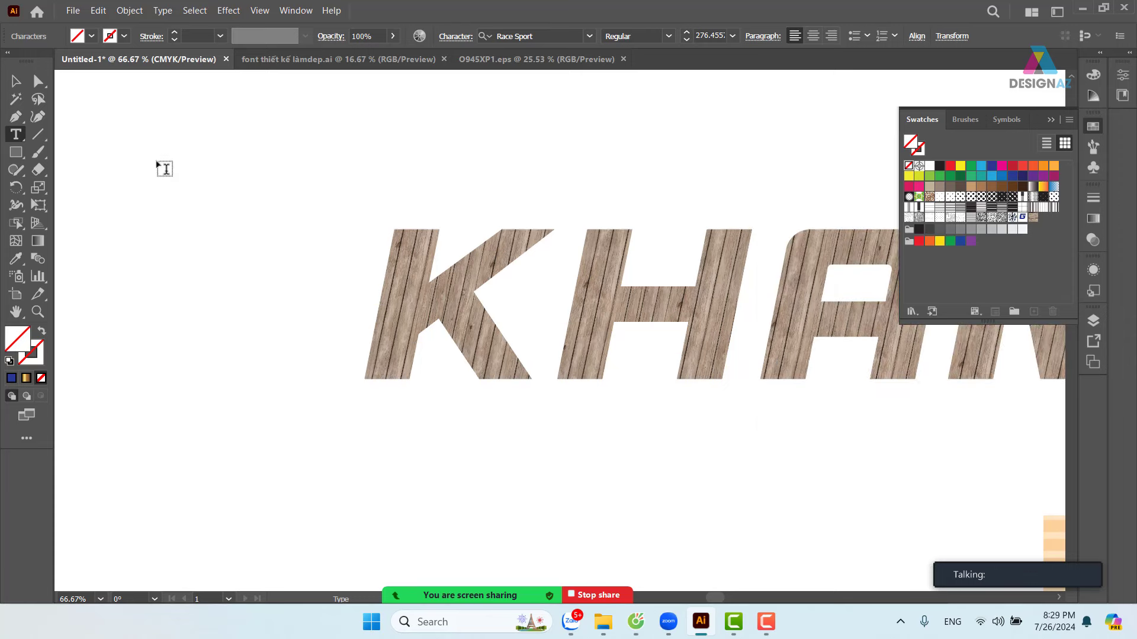
key("Escape")
left_click_drag(650, 284, 251, 283)
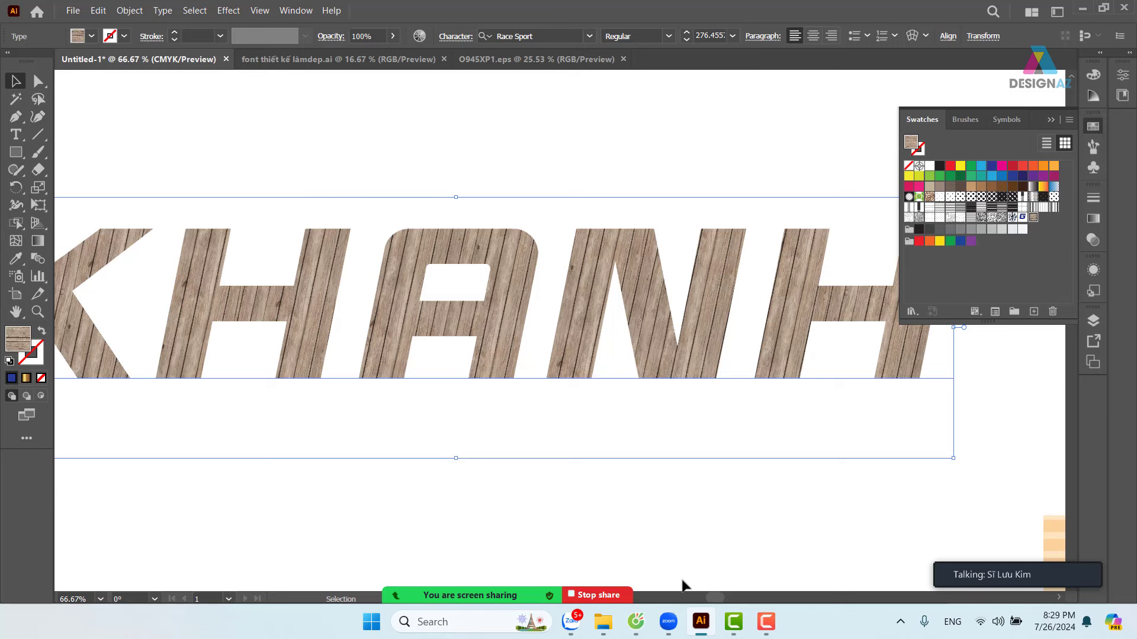
key("ctrl+z")
key("ctrl+z")
key("ctrl+z")
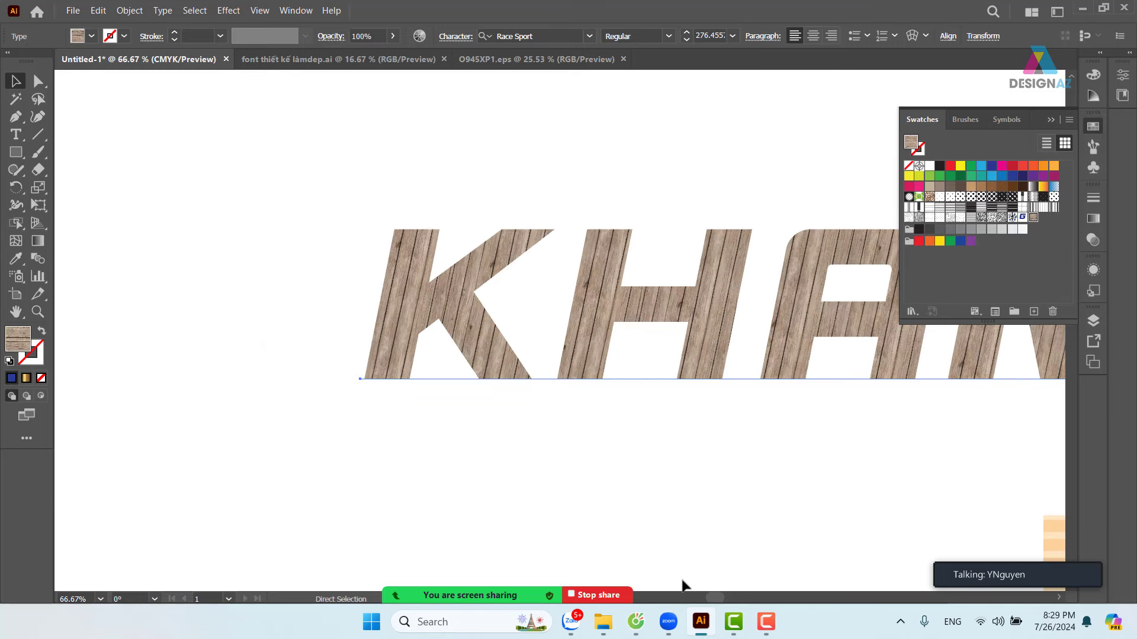
key("ctrl+z")
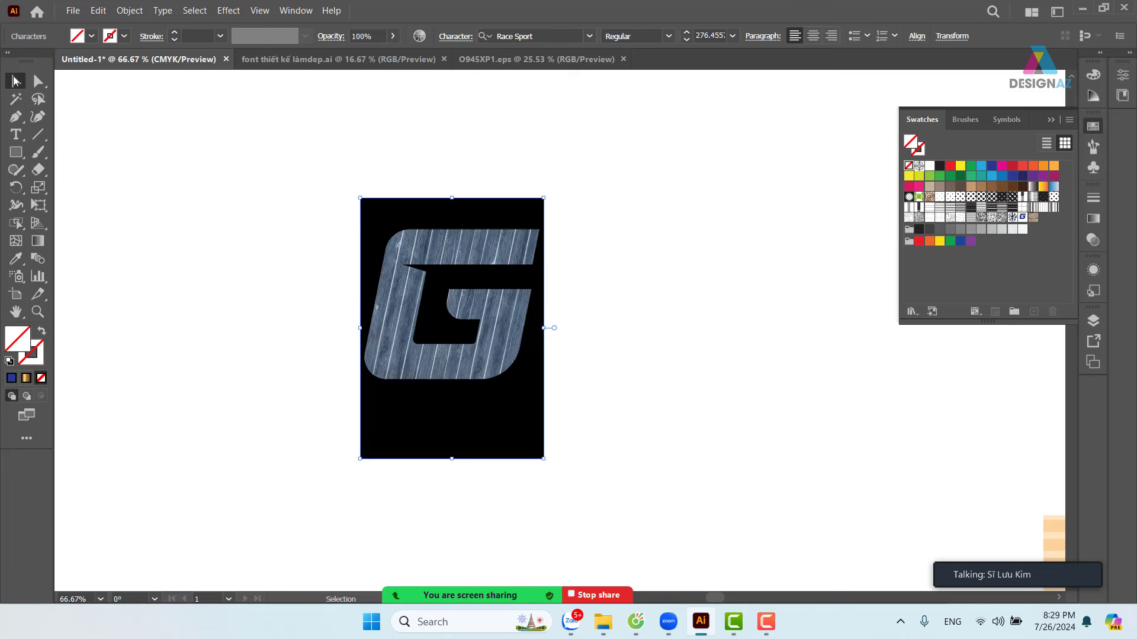
left_click(717, 176)
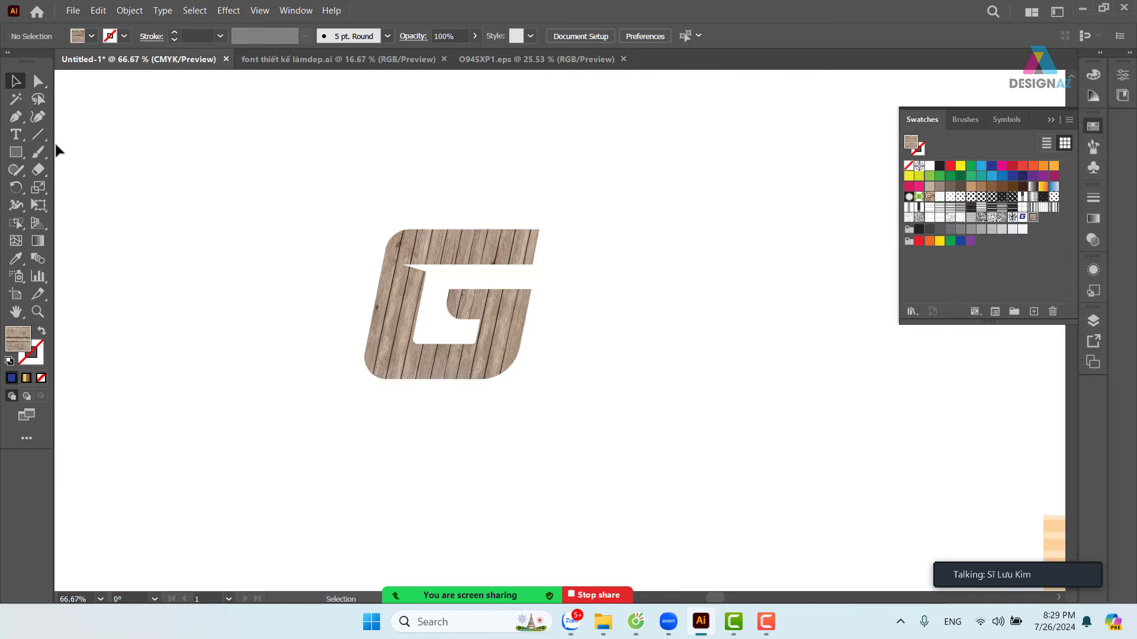
left_click(15, 134)
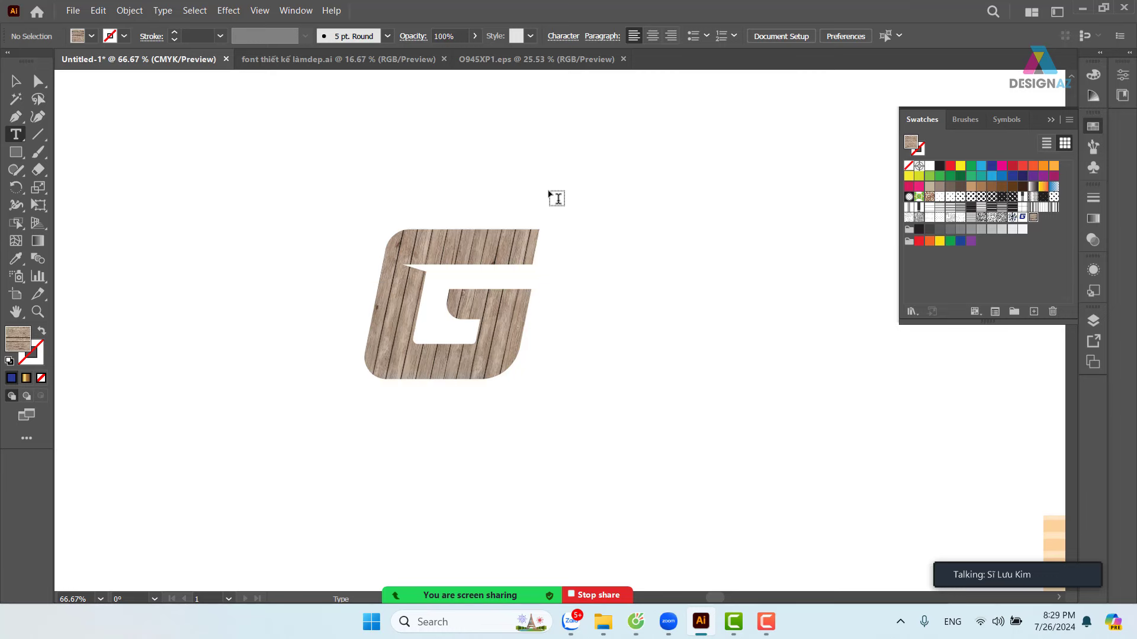
- Add an enlarged text object above the G and replace its placeholder with 'DESIGNAZ'
left_click(422, 152)
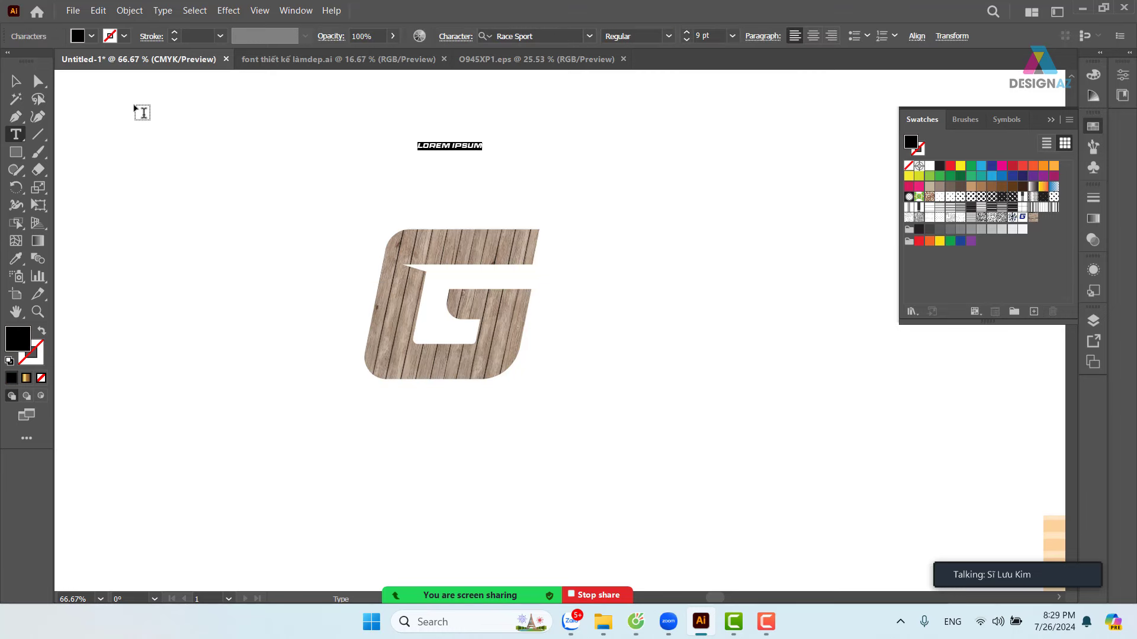
left_click(15, 80)
left_click_drag(486, 154, 644, 287)
key("ctrl+plus")
double_click(480, 273)
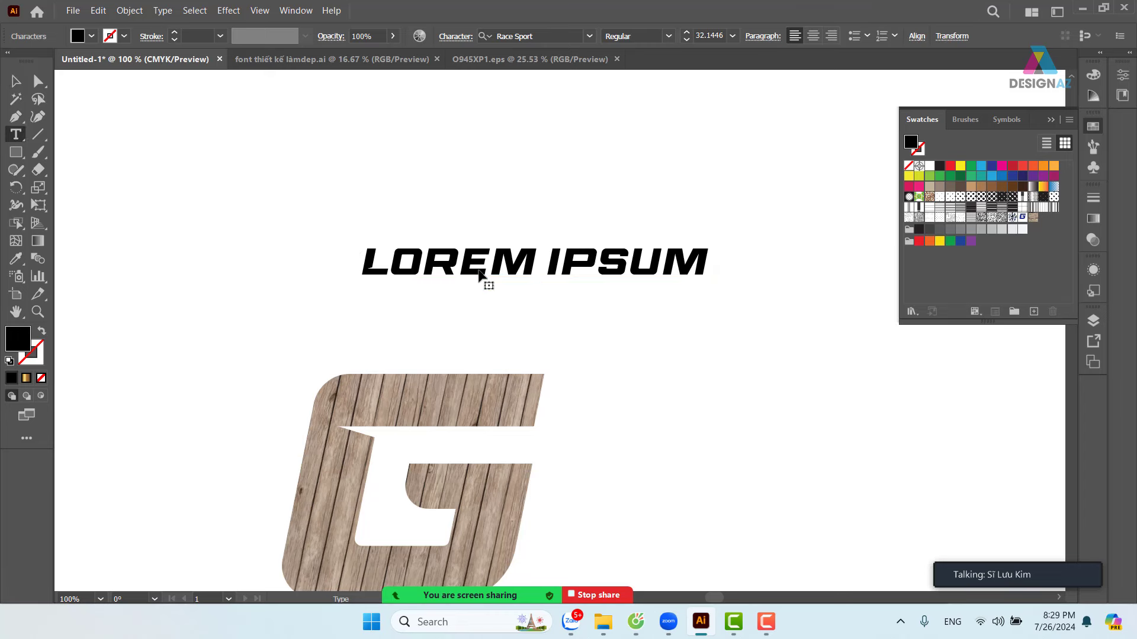
key("ctrl+a")
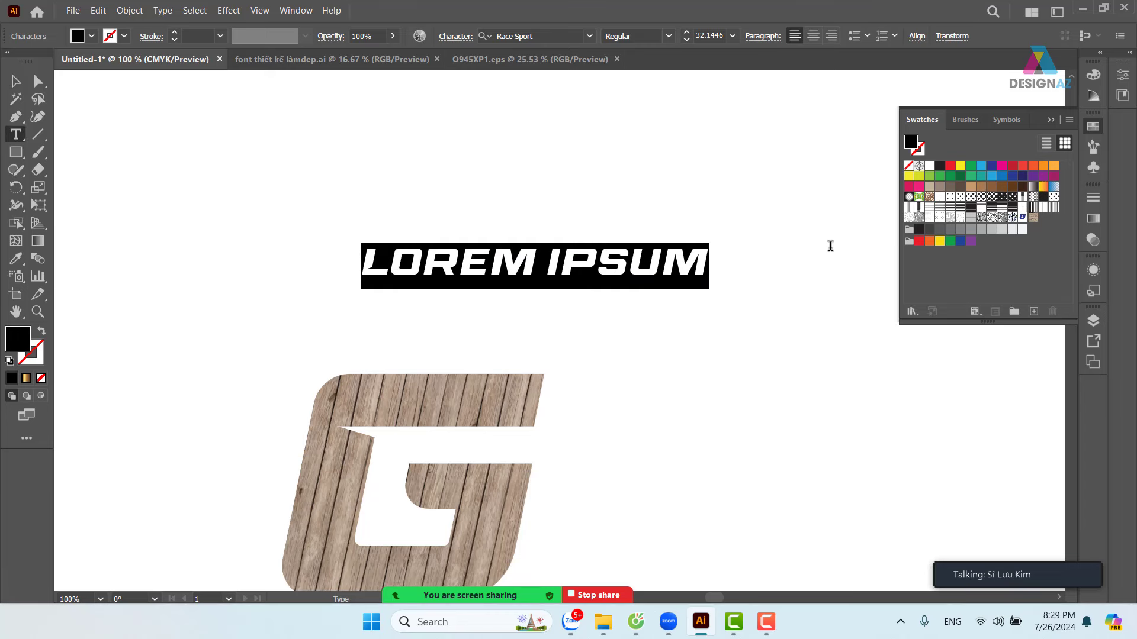
type("DES")
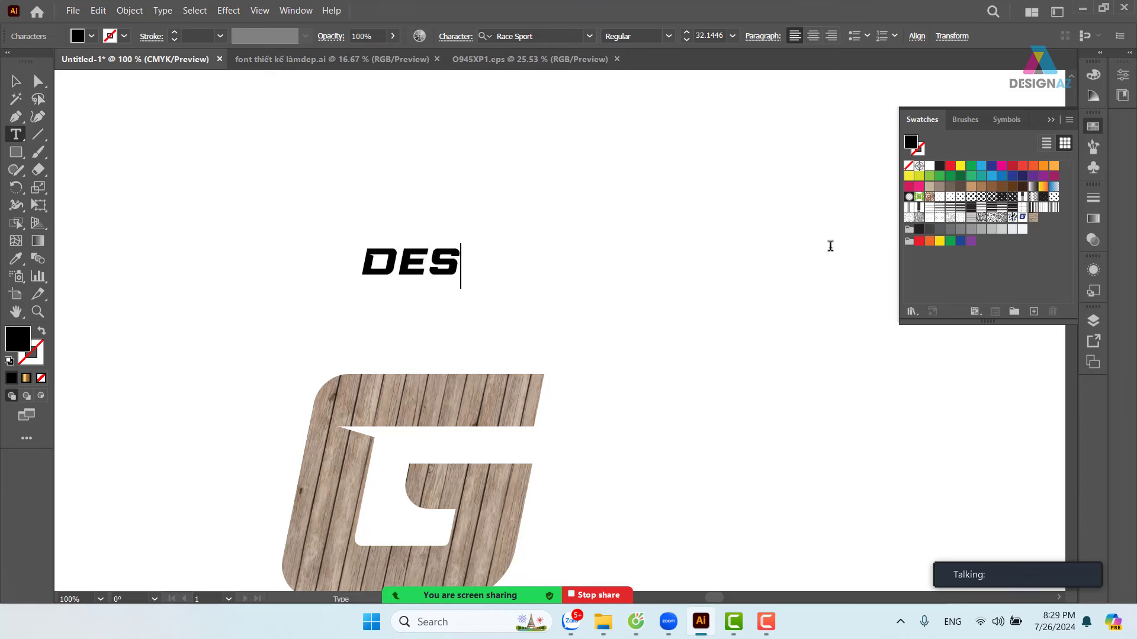
type("IGNAZ")
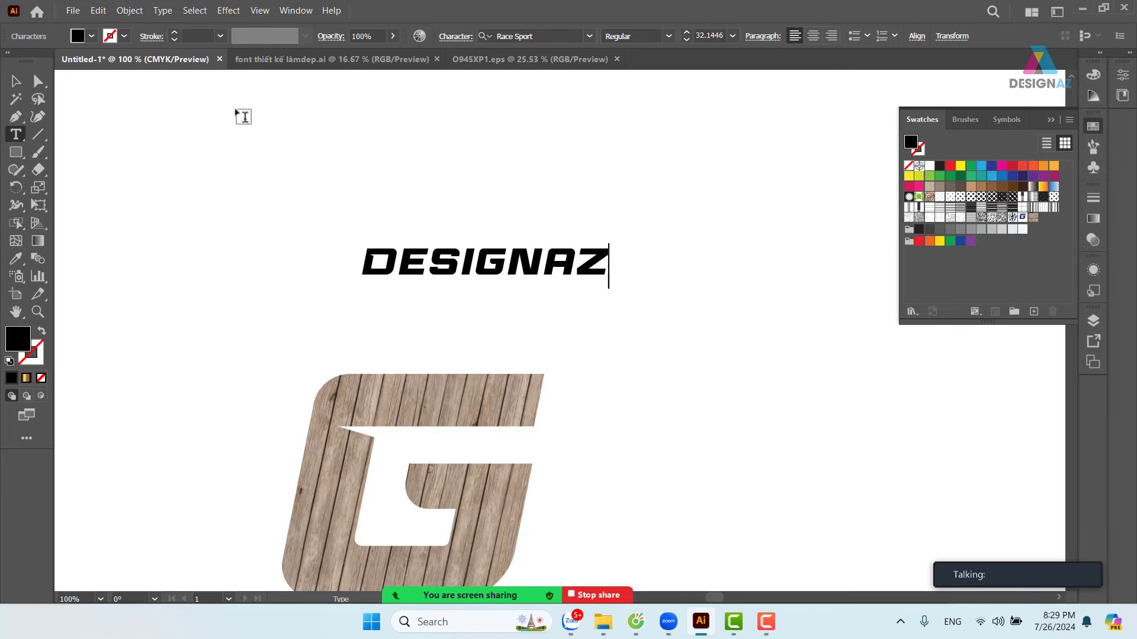
left_click(16, 81)
- Duplicate DESIGNAZ below-right and set the copy's opacity to 50%
left_click(609, 190)
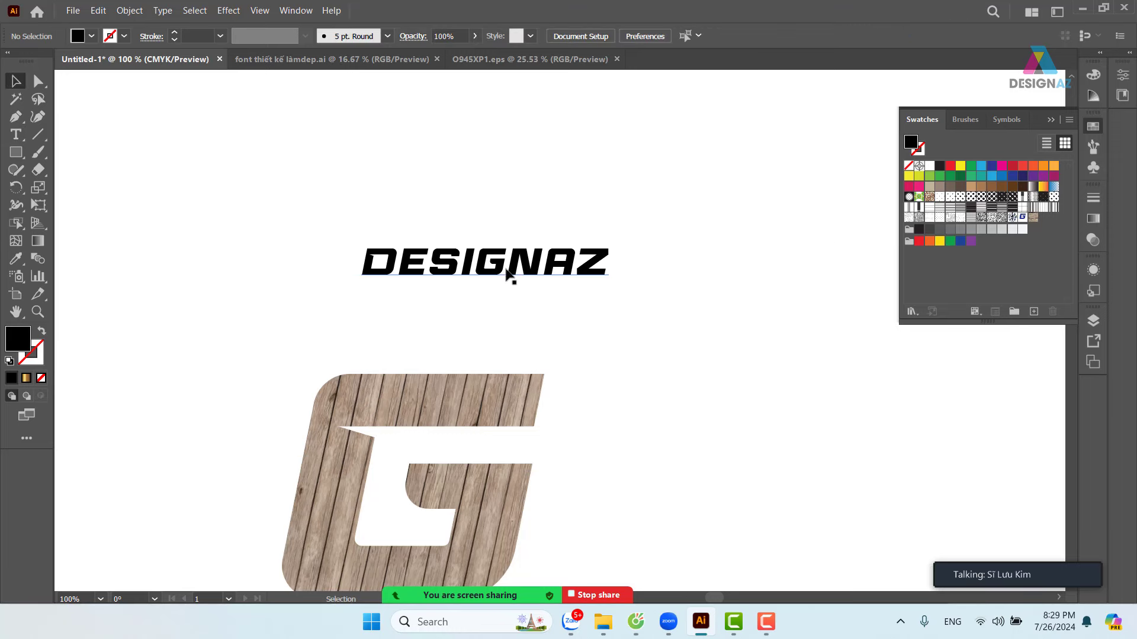
left_click_drag(506, 272, 575, 287)
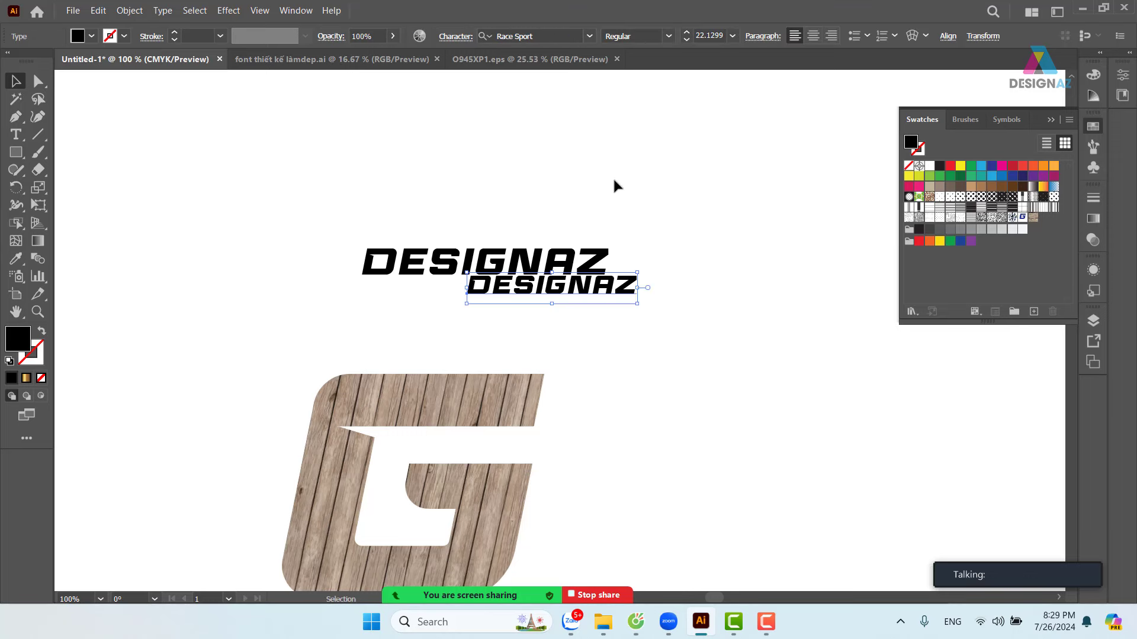
left_click(373, 36)
type("50")
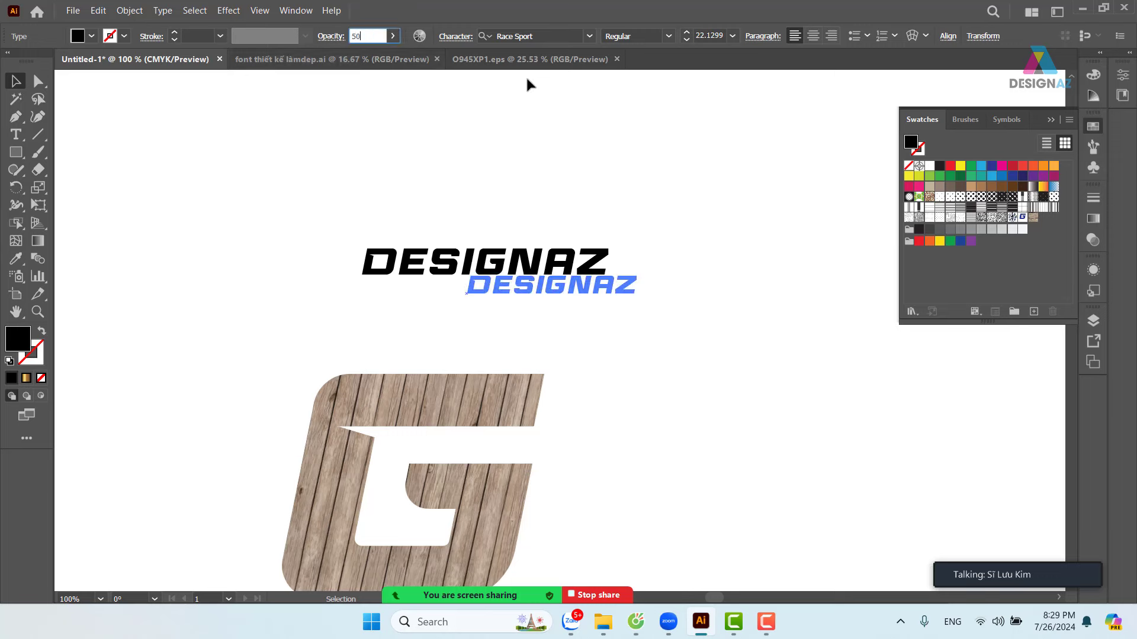
key("Return")
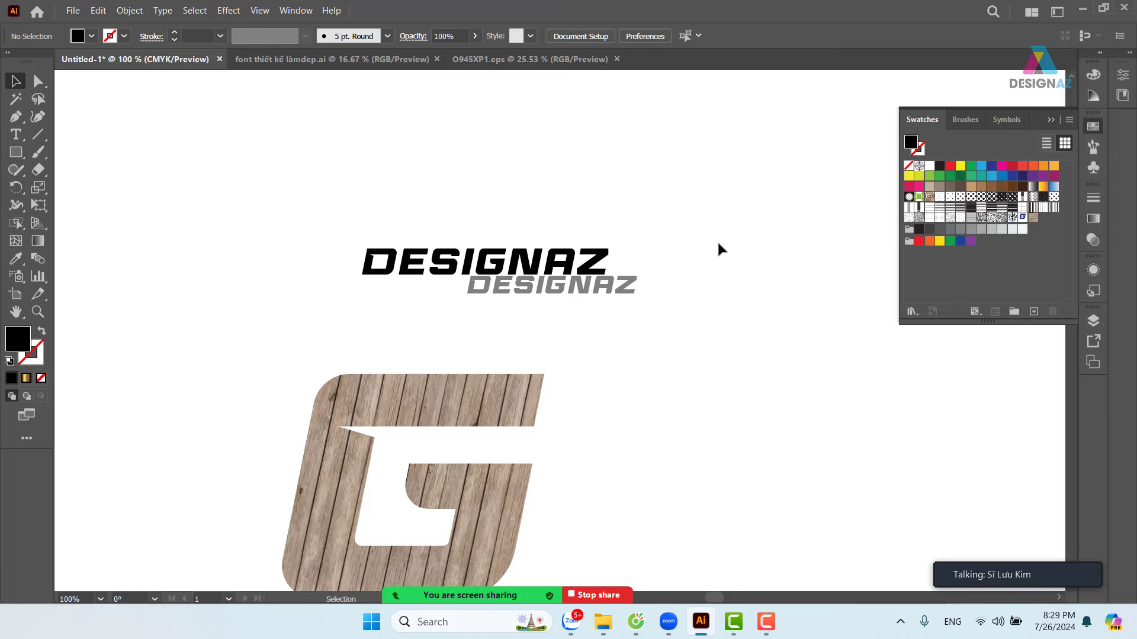
- Make a smaller DESIGNAZ copy below-left at 30% opacity
left_click_drag(580, 293, 426, 311)
left_click_drag(314, 293, 381, 306)
left_click(570, 320)
left_click_drag(474, 314, 473, 306)
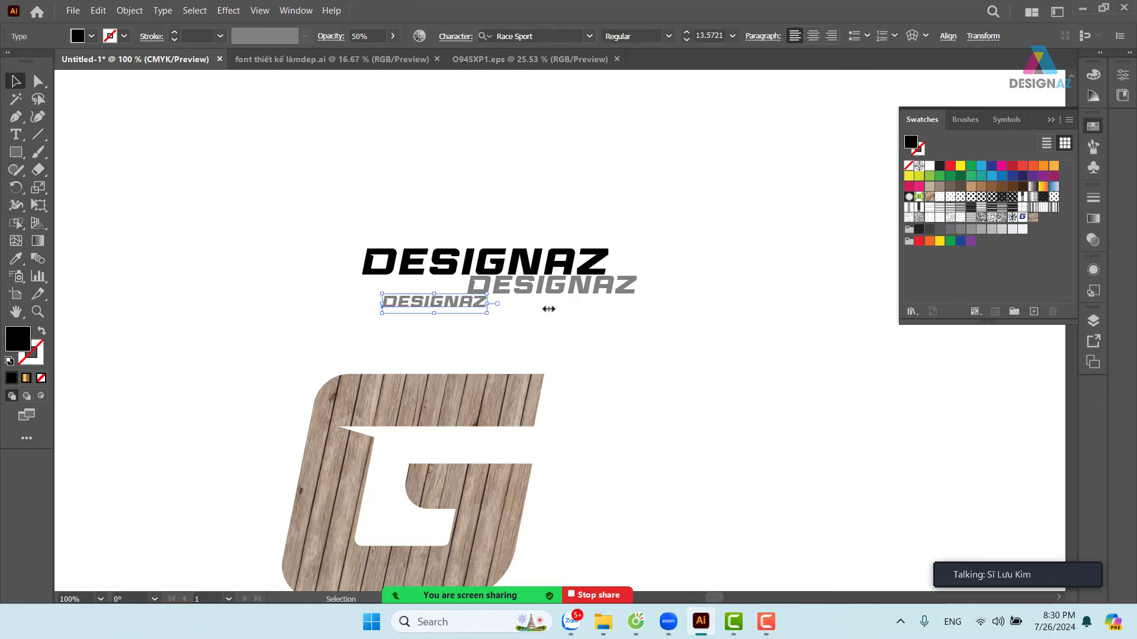
left_click(464, 314)
left_click_drag(381, 291, 539, 327)
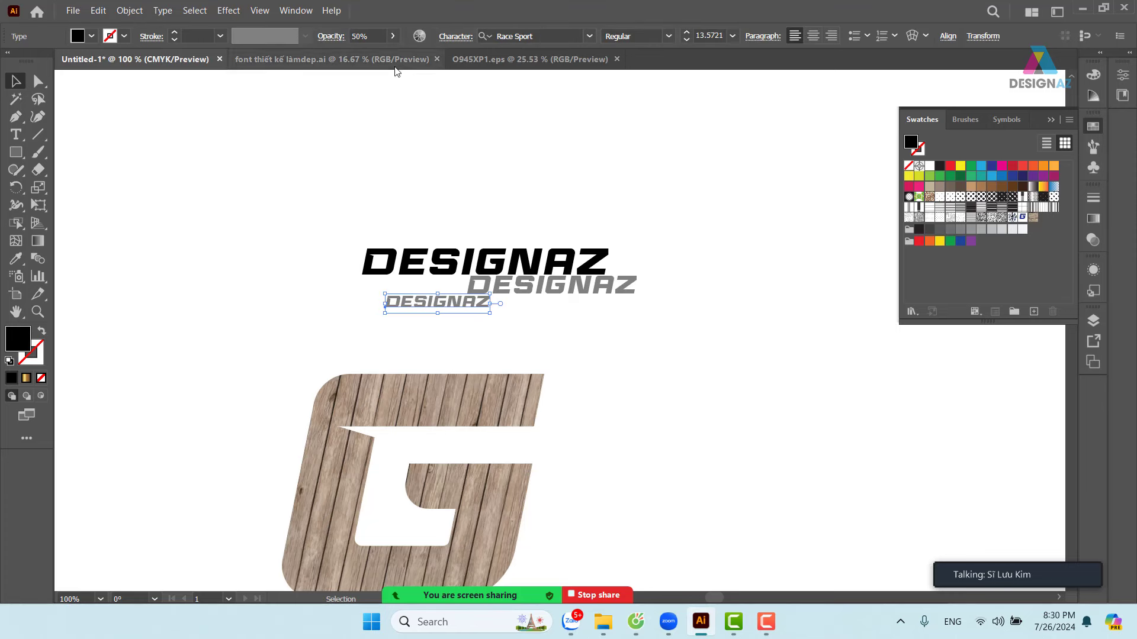
left_click(374, 37)
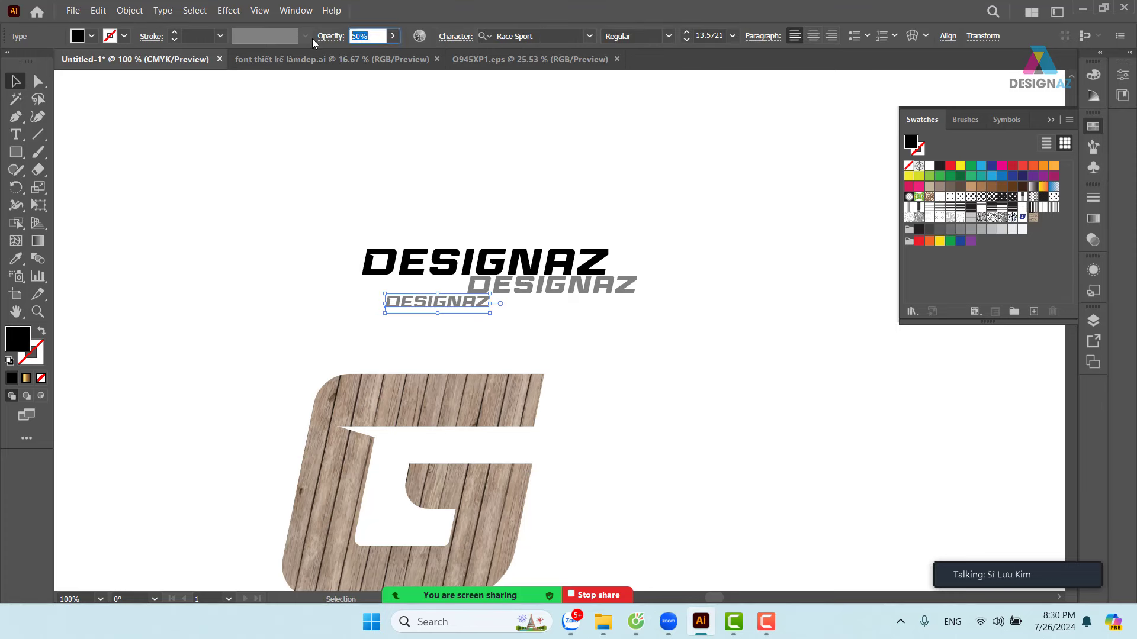
type("30")
key("Return")
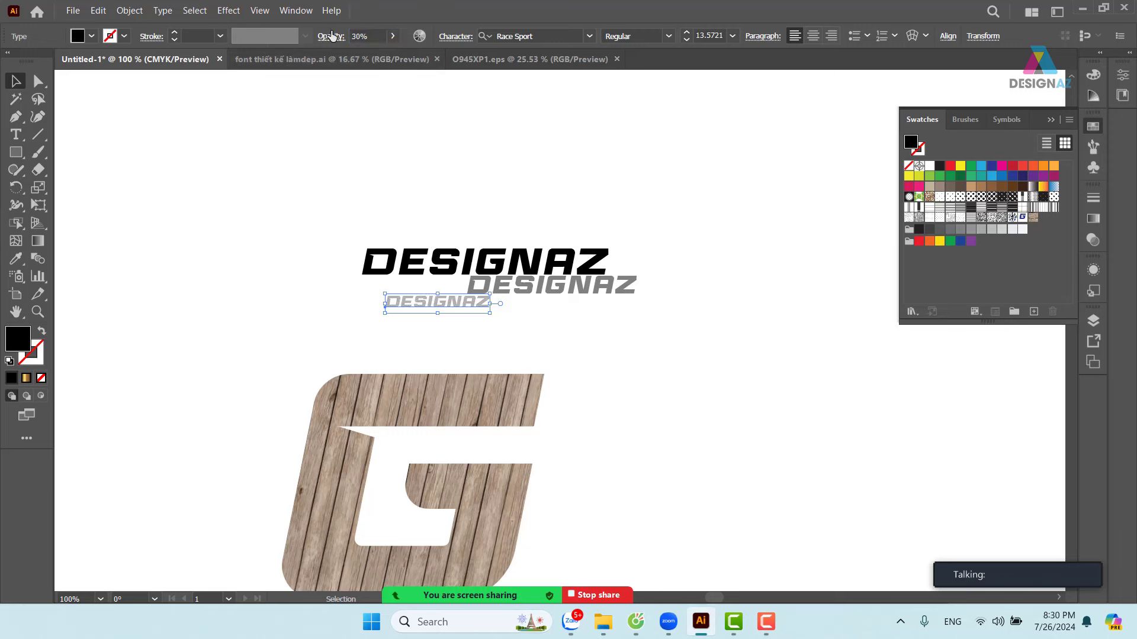
left_click(776, 260)
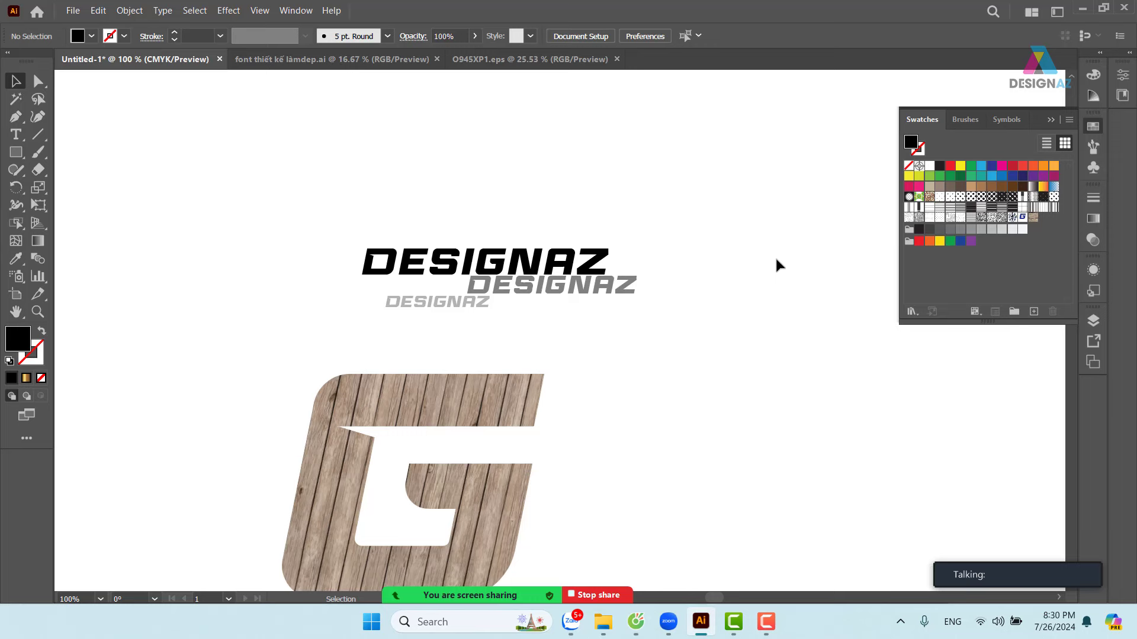
- Save the three DESIGNAZ texts as a new pattern swatch and pan to the wood G
left_click_drag(303, 190, 744, 340)
left_click(470, 207)
left_click_drag(311, 202, 695, 304)
left_click_drag(628, 283, 1011, 268)
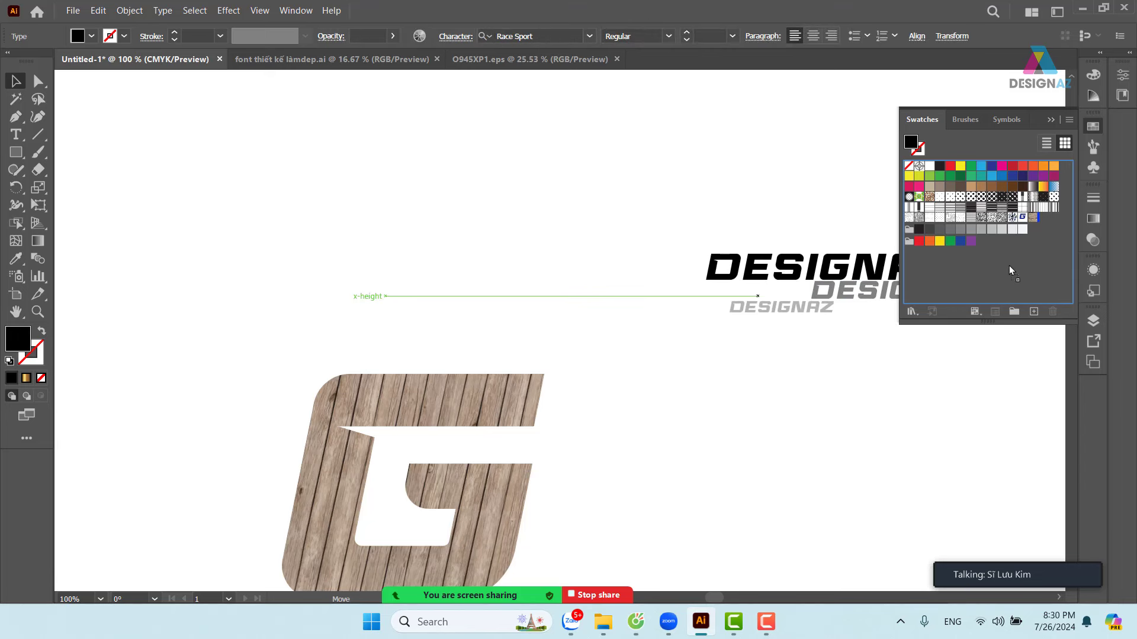
left_click_drag(1009, 265, 1009, 265)
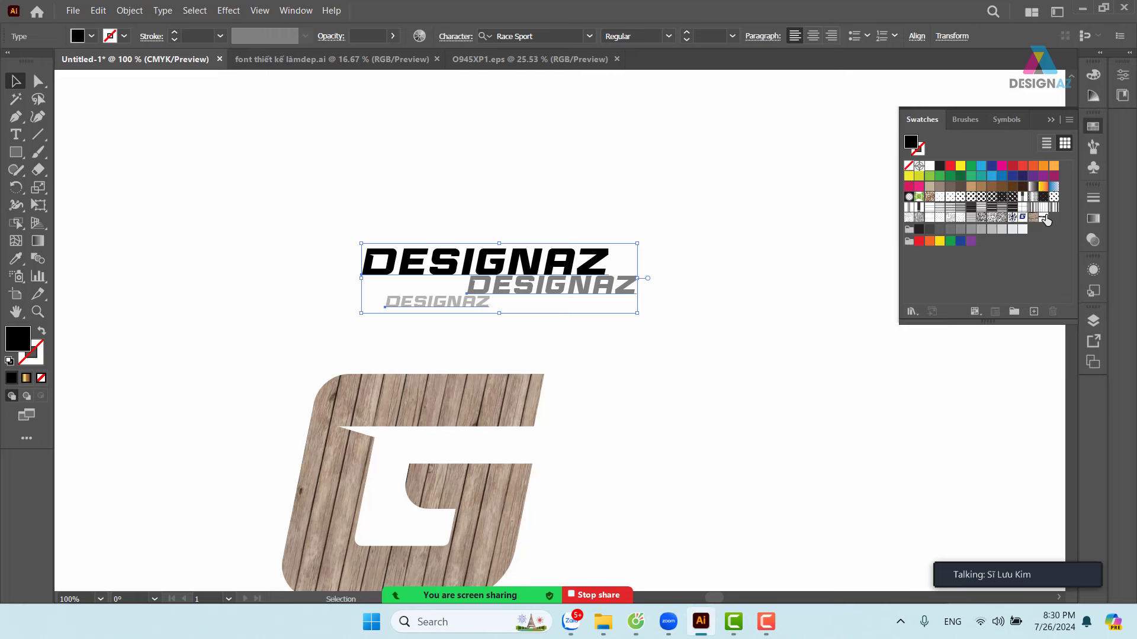
key("space")
left_click_drag(592, 447, 604, 337)
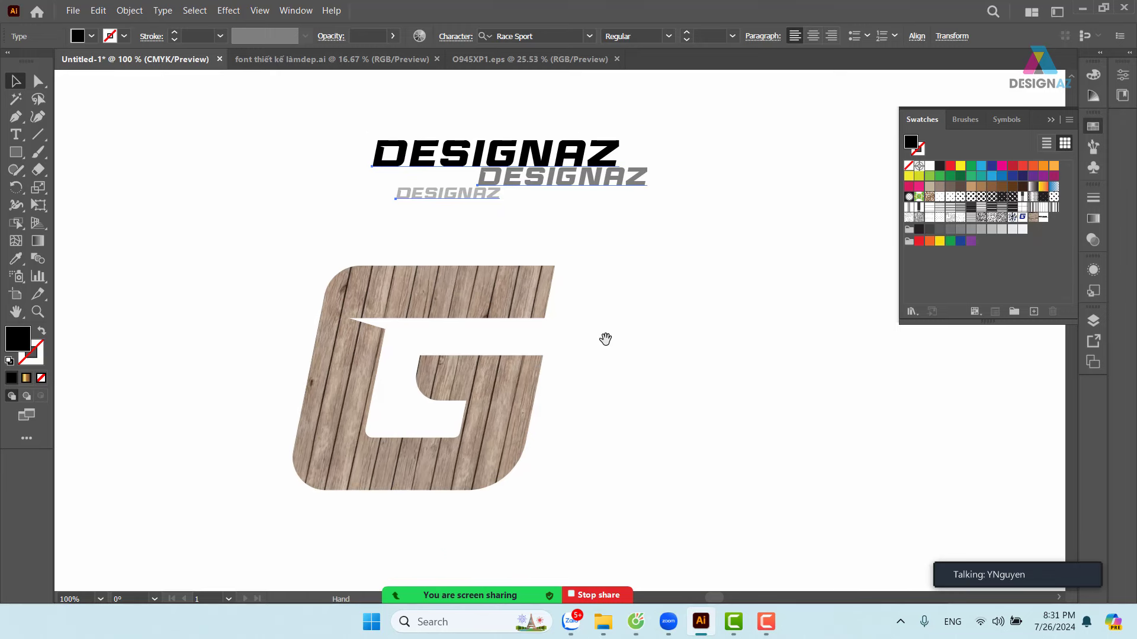
- Preview the DESIGNAZ pattern on the wood G, undo it, and delete the wood G
left_click(499, 300)
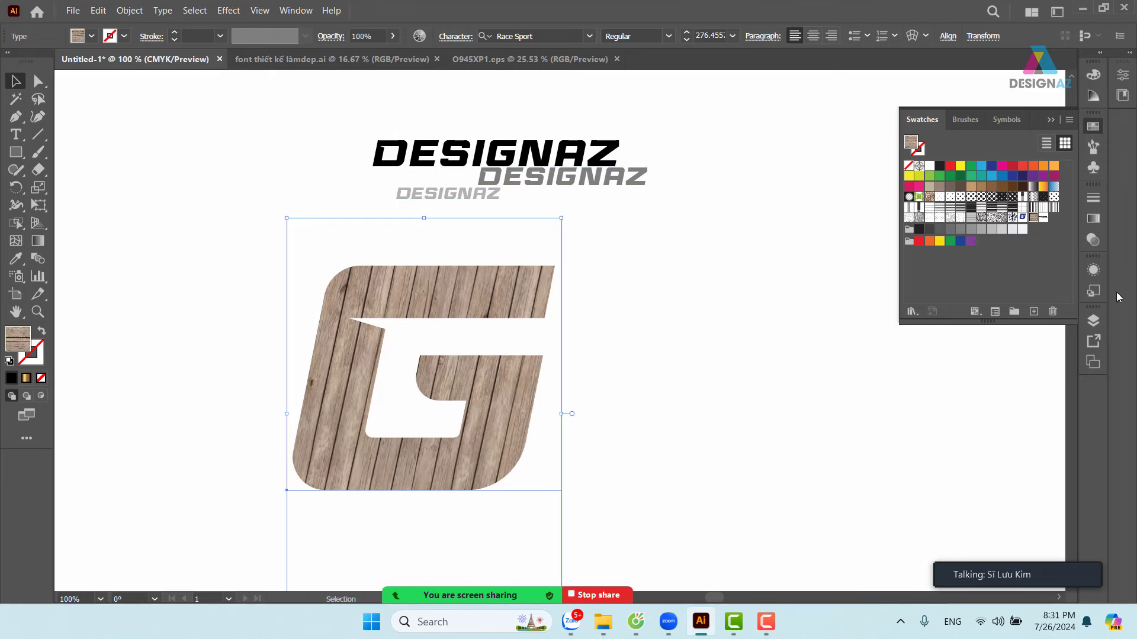
left_click(1043, 218)
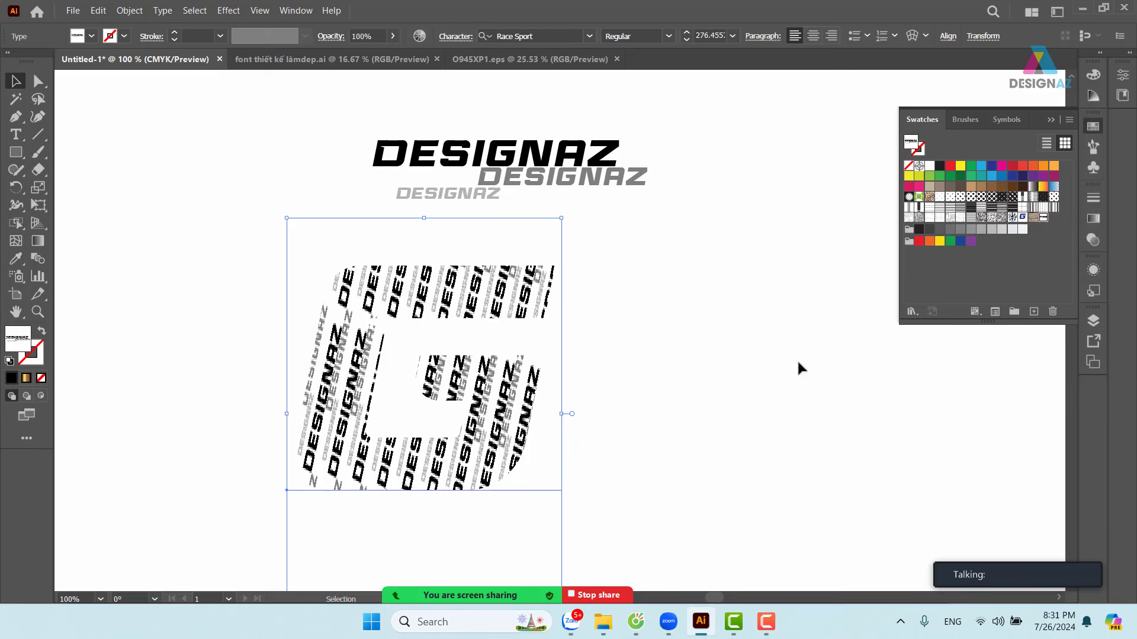
key("ctrl+z")
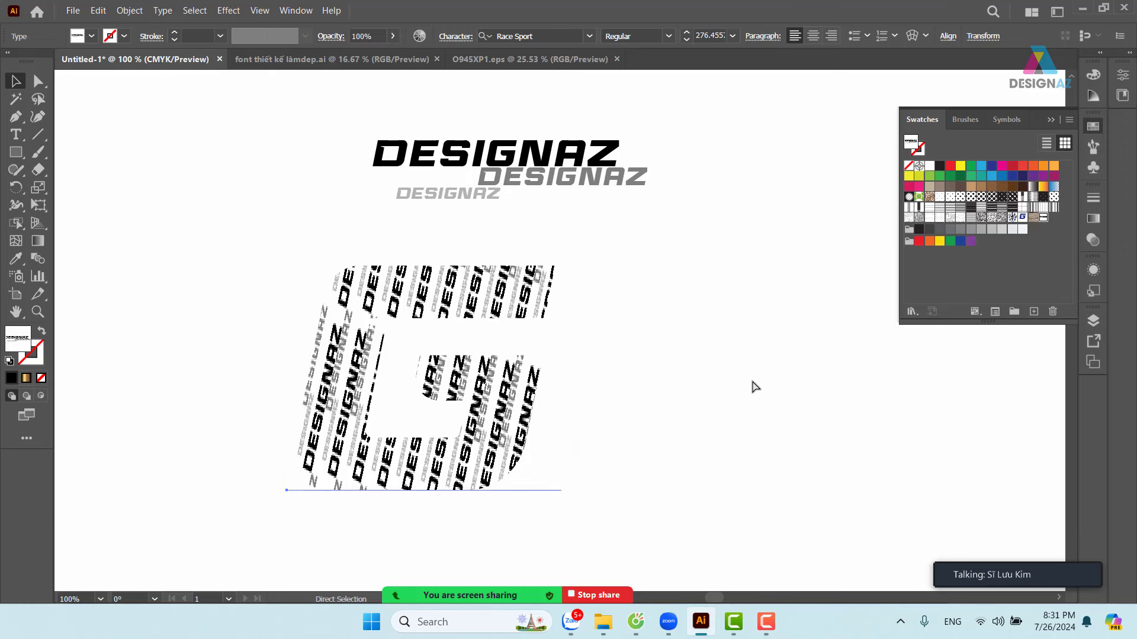
key("Delete")
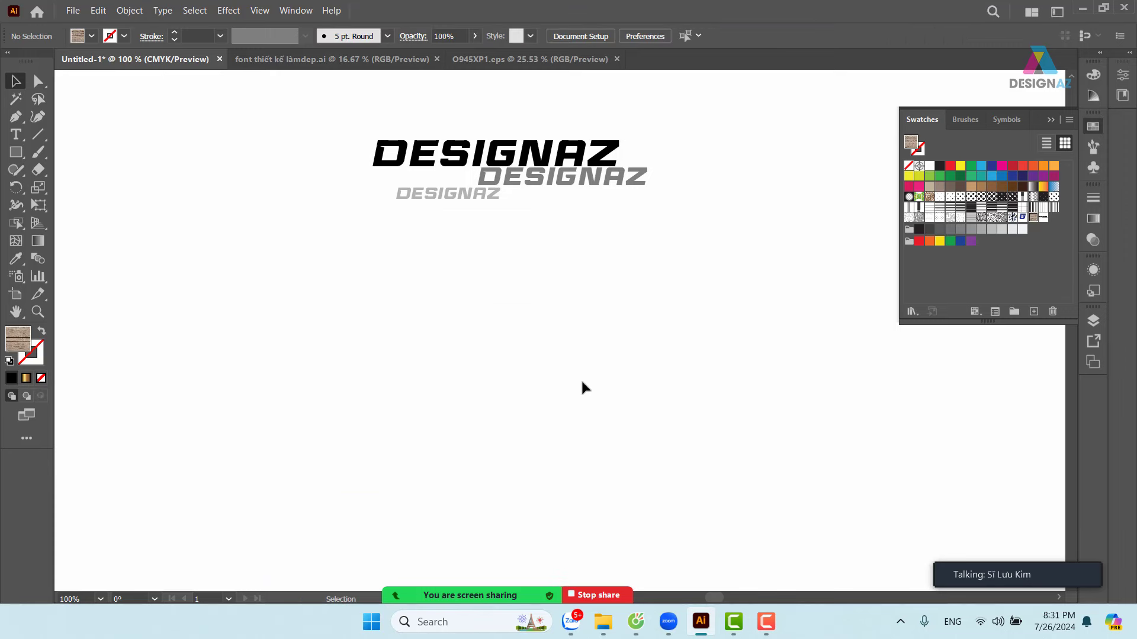
- Type a new G, enlarge it below DESIGNAZ, and fill it with the DESIGNAZ pattern
left_click(16, 134)
left_click(368, 357)
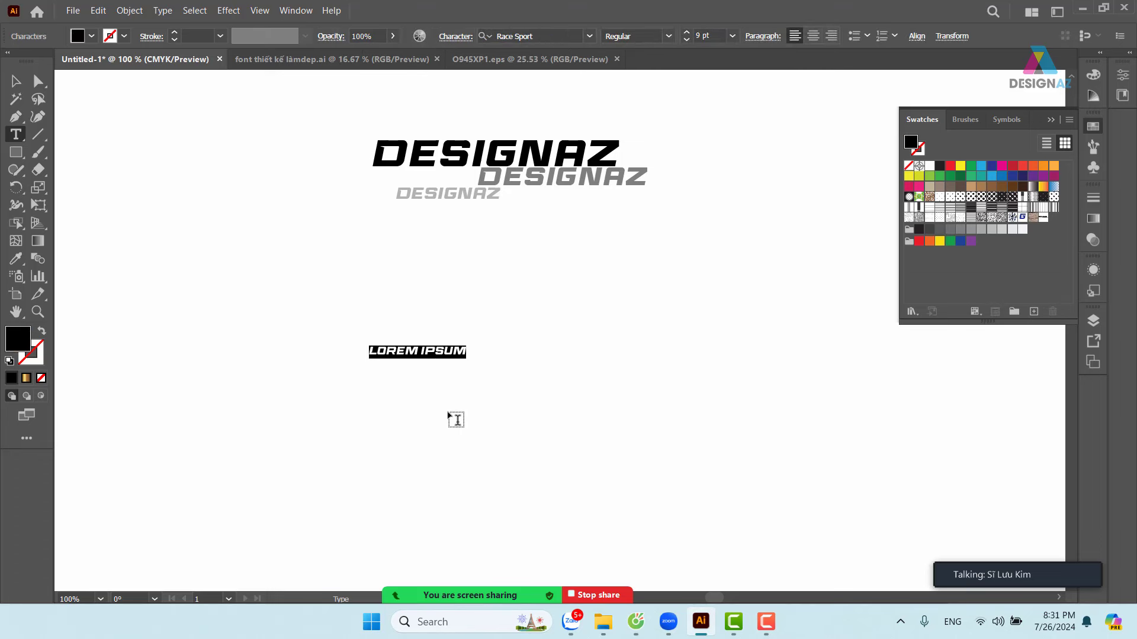
type("G")
key("Escape")
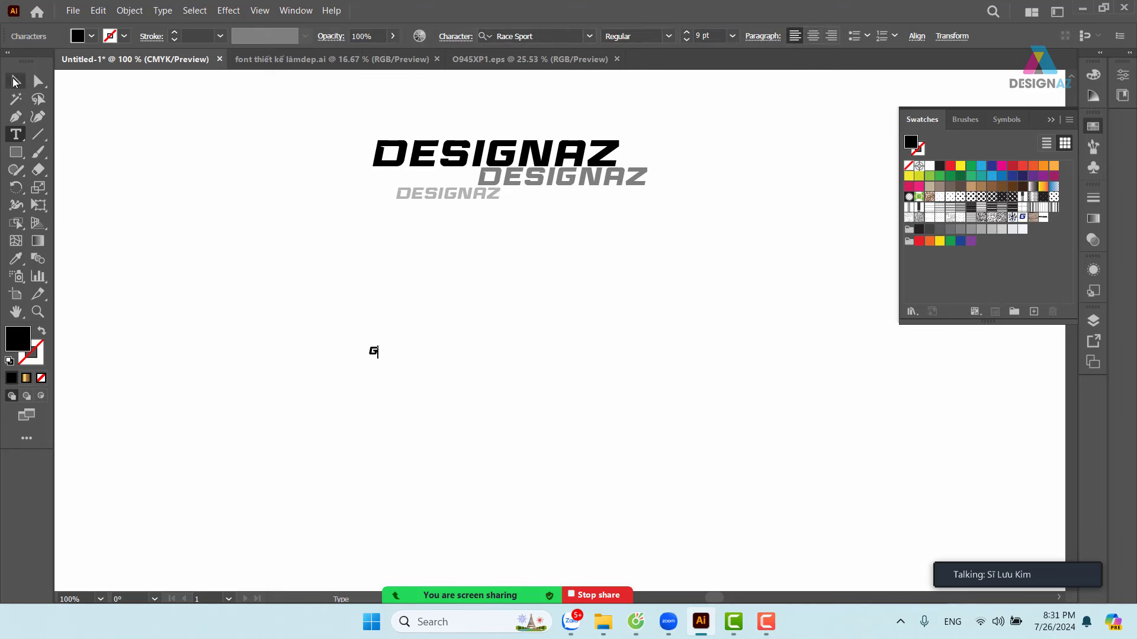
left_click_drag(378, 345, 846, 95)
left_click_drag(520, 250, 489, 437)
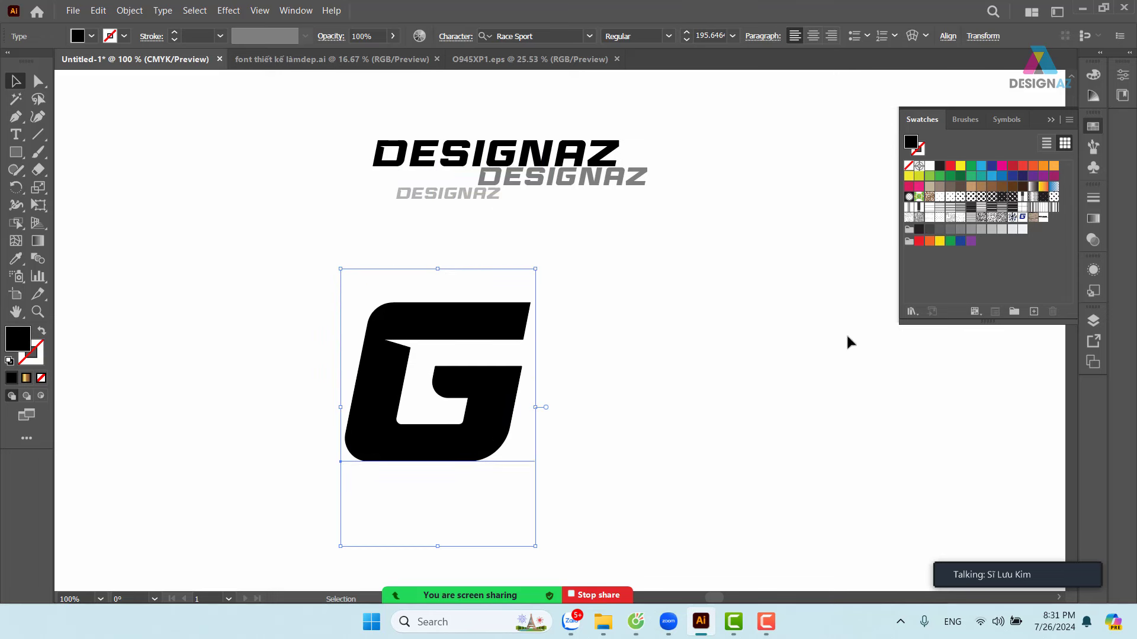
left_click_drag(540, 270, 606, 168)
left_click_drag(579, 296, 560, 339)
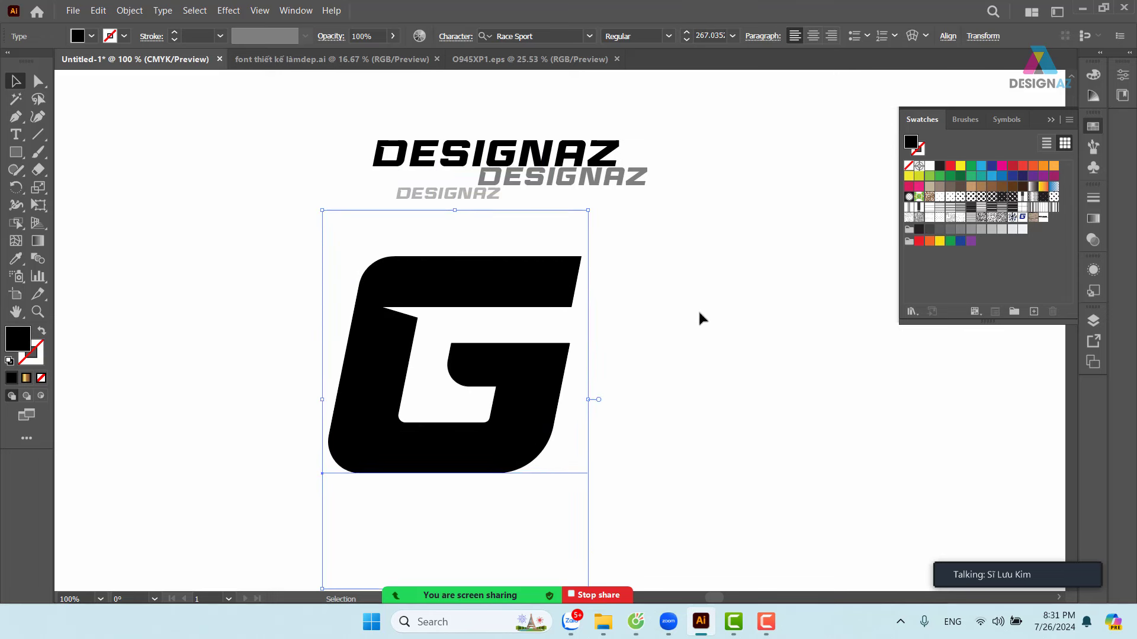
left_click(1044, 218)
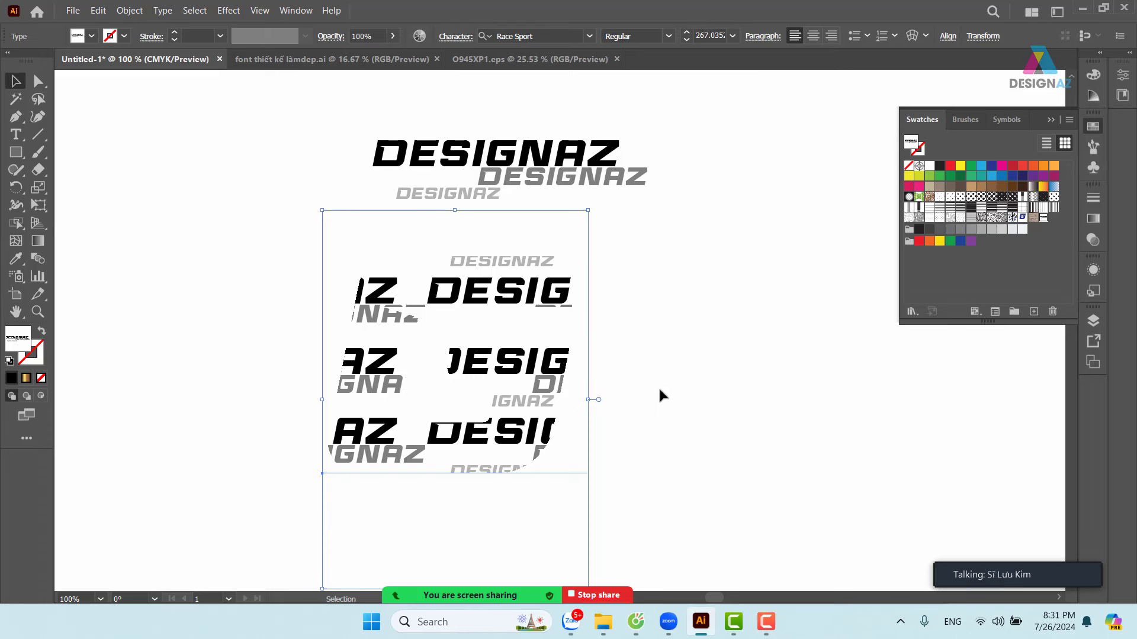
left_click_drag(691, 378, 617, 381)
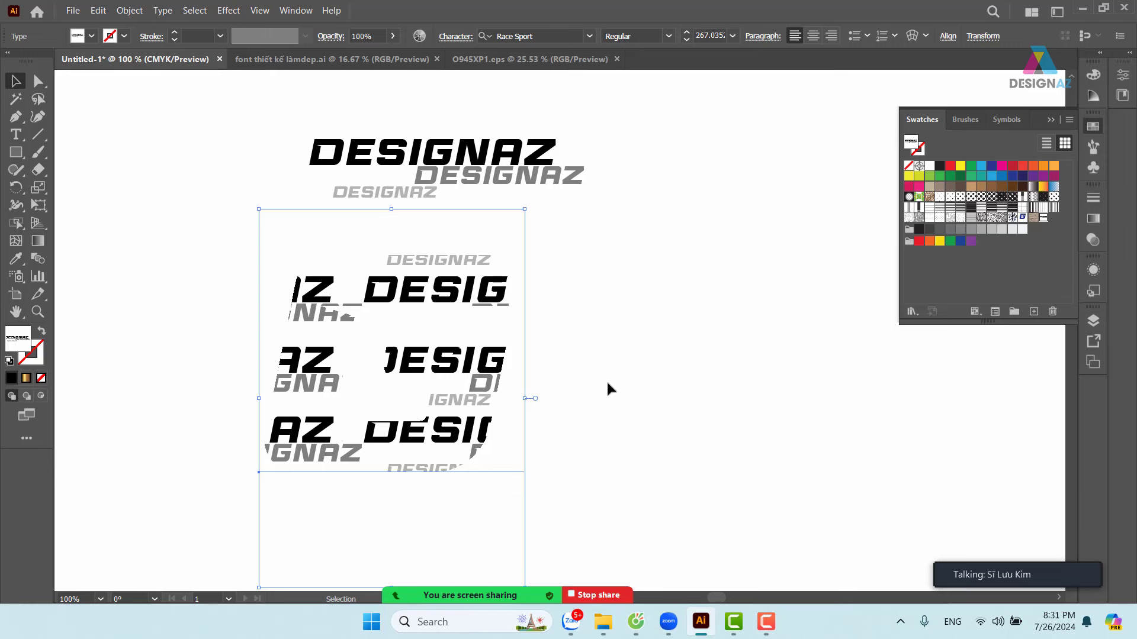
- Scale only the DESIGNAZ pattern inside the G uniformly to 33%, keeping the letter's size
key("s")
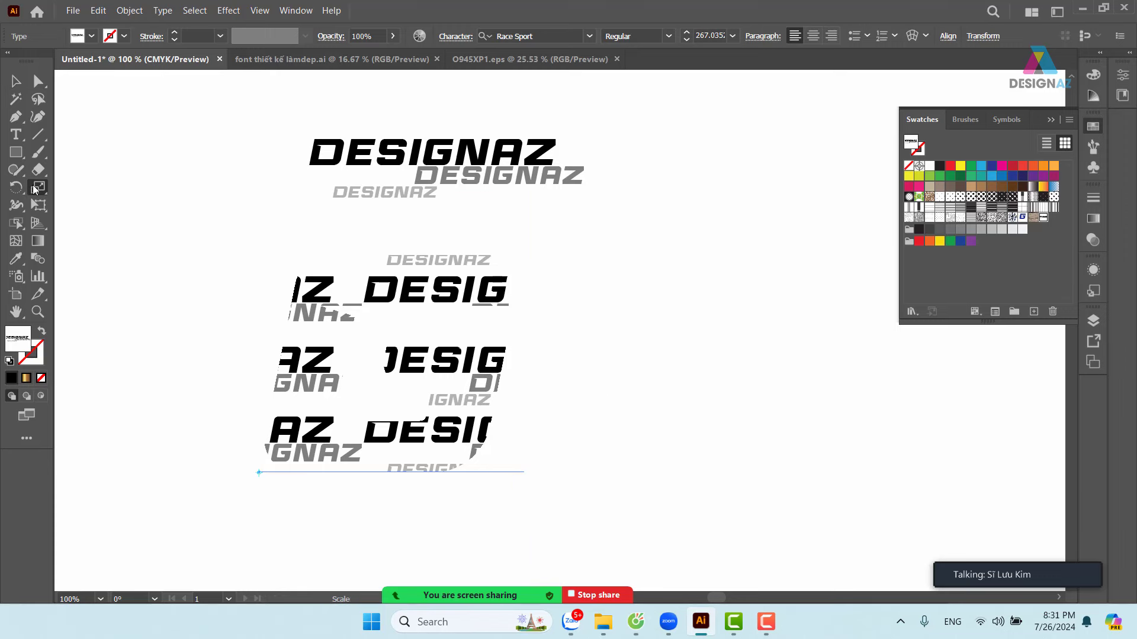
double_click(38, 188)
left_click(692, 295)
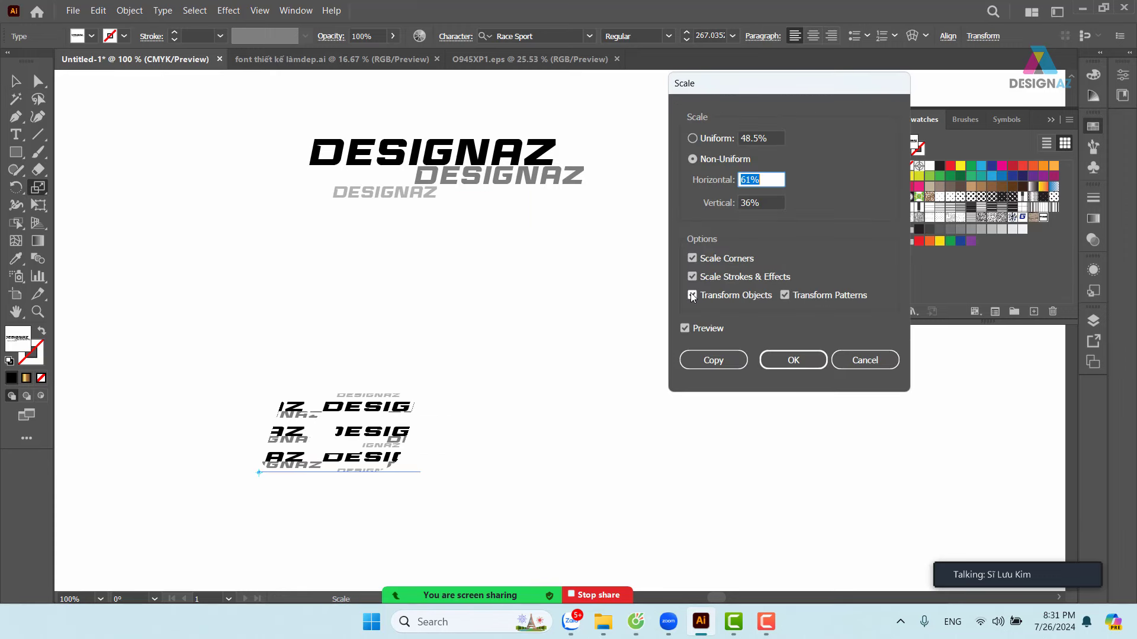
left_click(769, 202)
type("61")
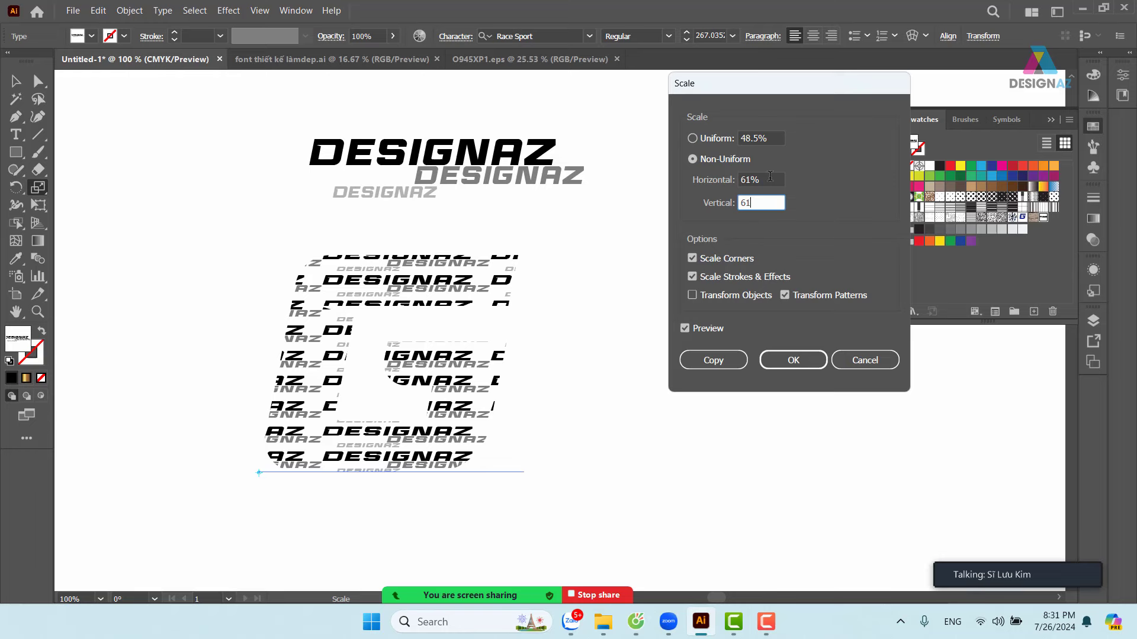
left_click(770, 179)
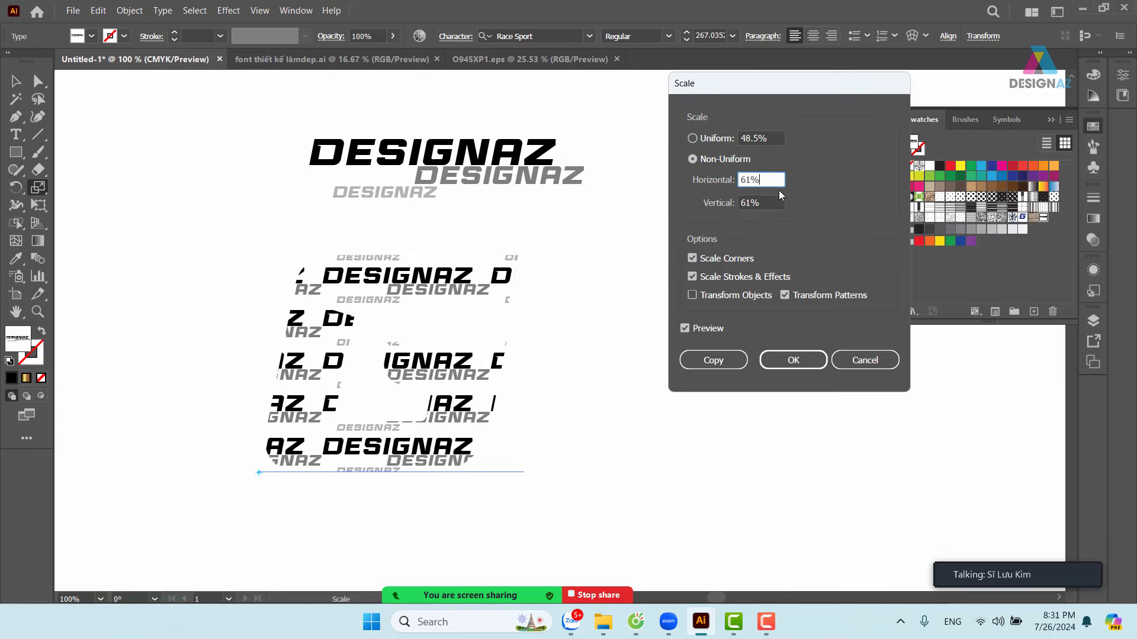
left_click(772, 138)
type("41")
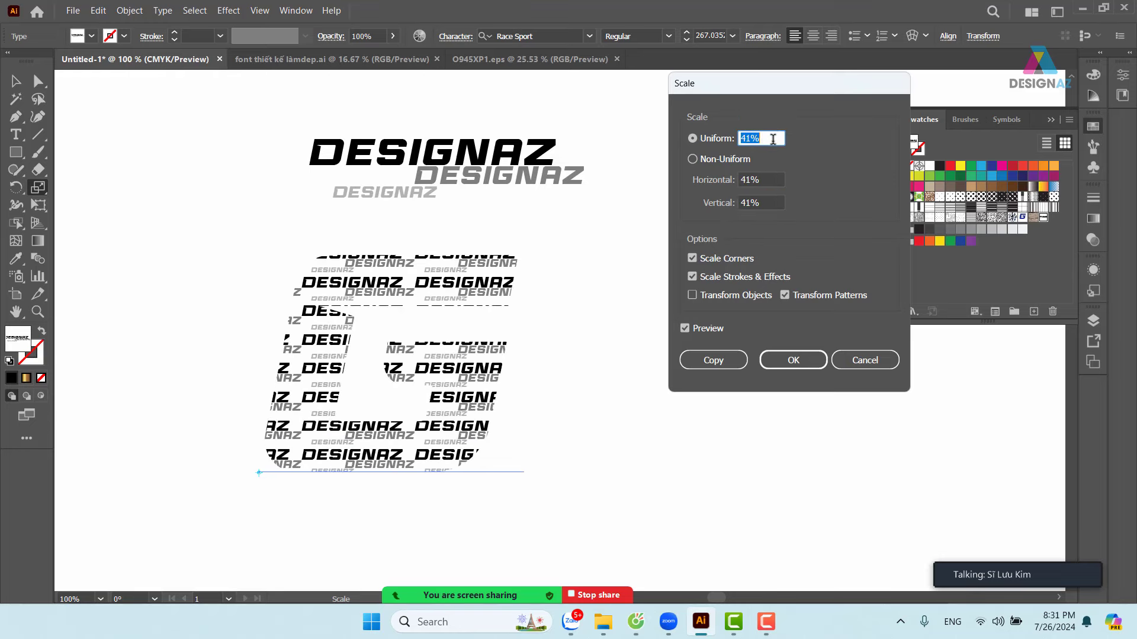
key("Down")
key("Down")
key("Down")
key("Down")
key("Down")
key("Down")
key("Down")
key("Down")
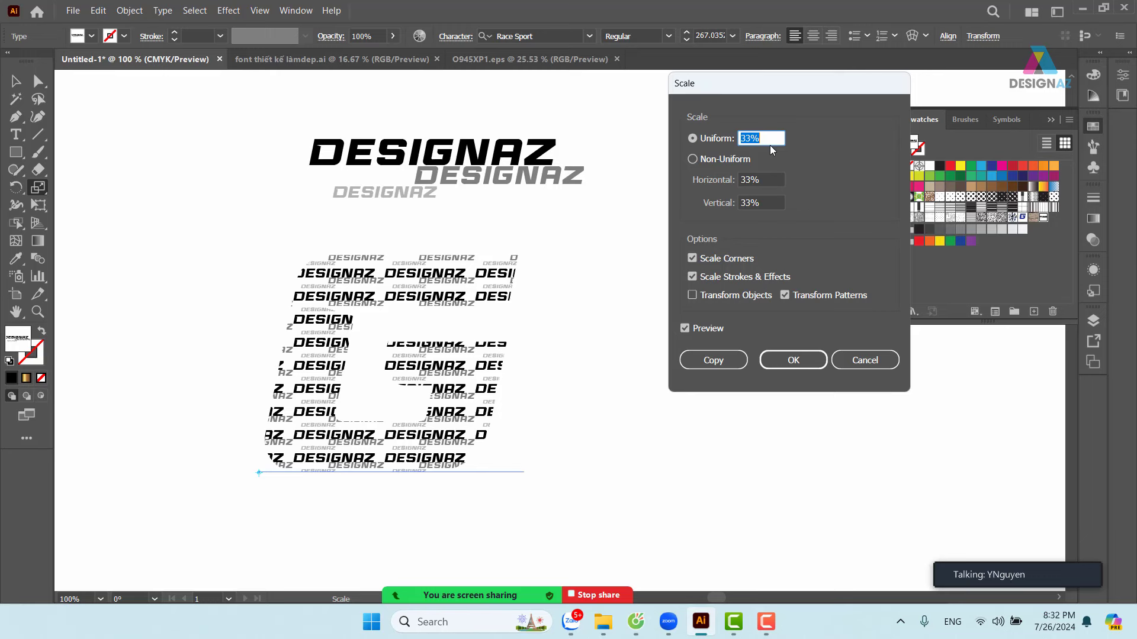
left_click(794, 360)
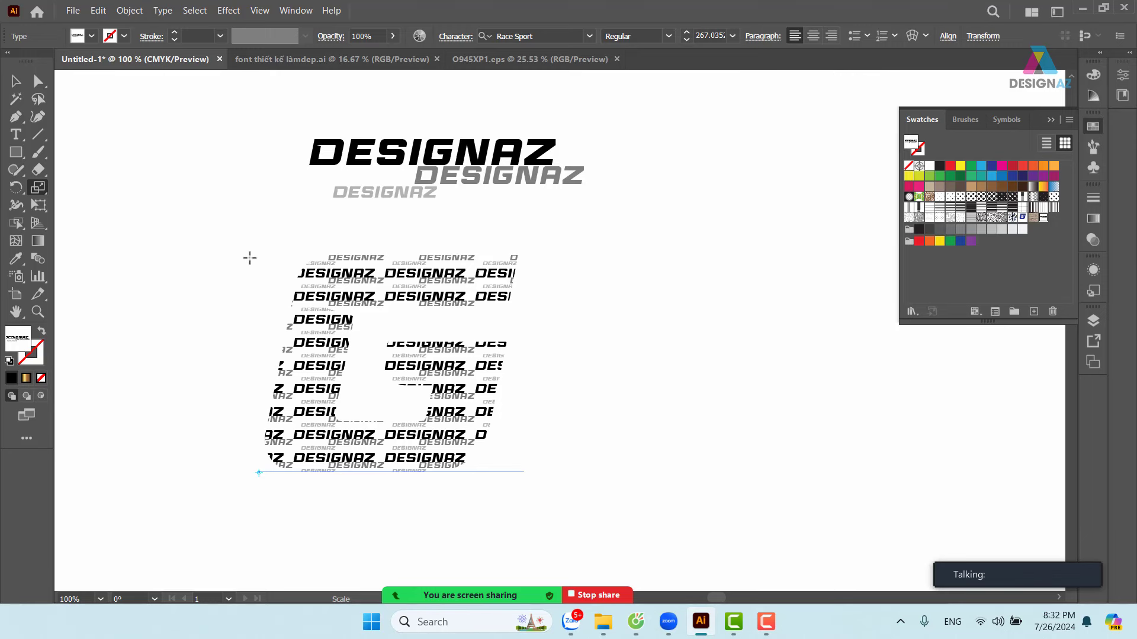
- Turn the G into a black 6 pt outline with no fill
key("v")
left_click(557, 227)
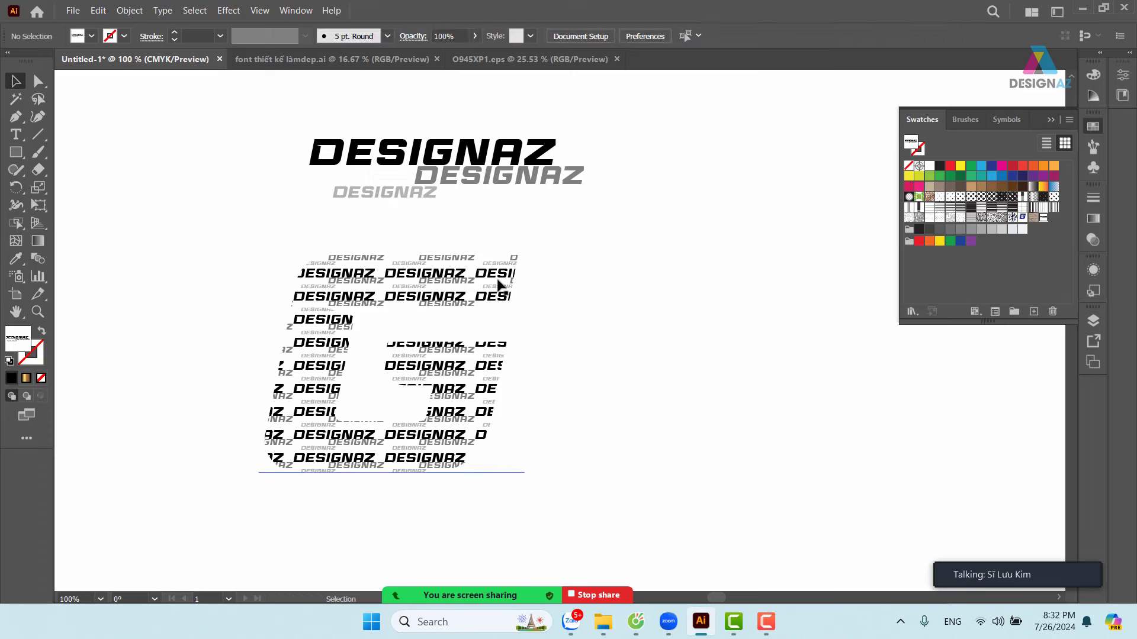
left_click(498, 286)
key("a")
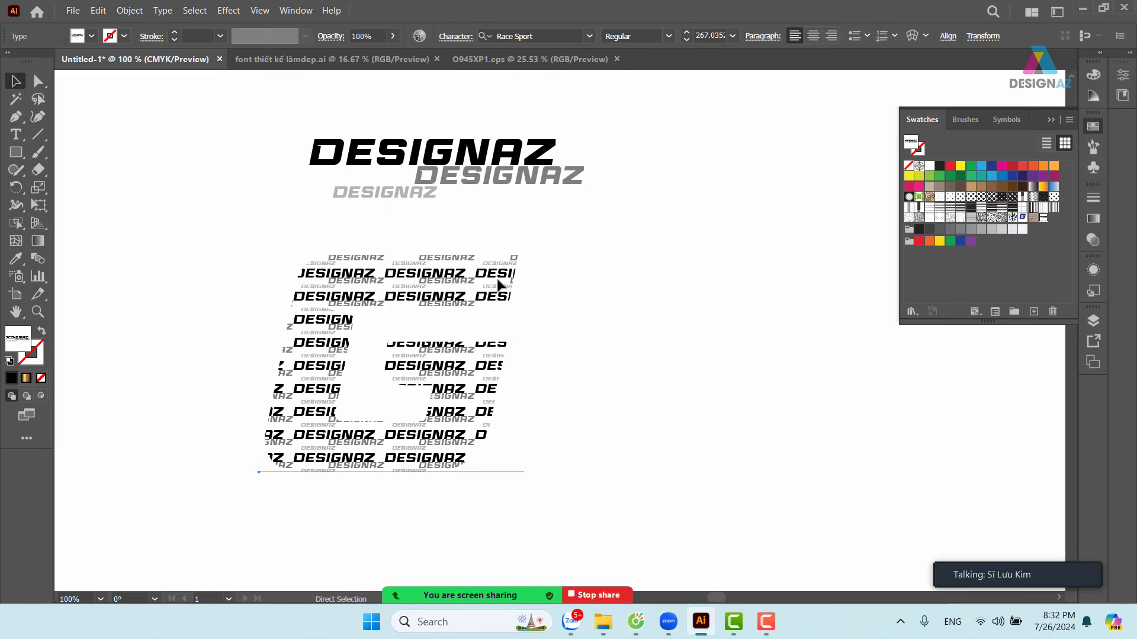
key("v")
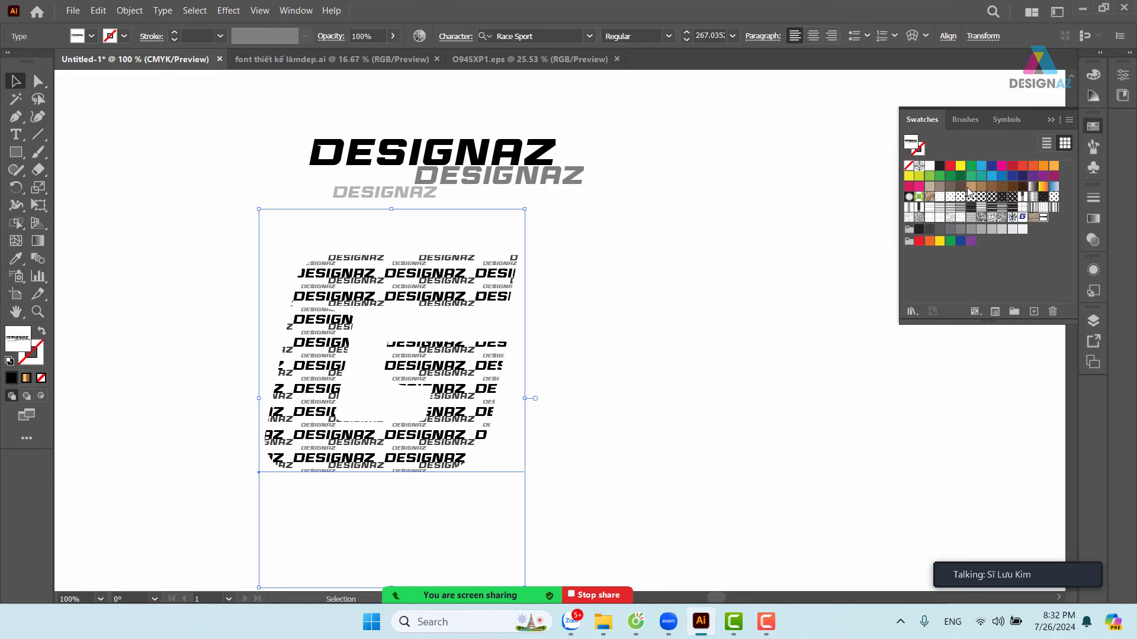
left_click(940, 167)
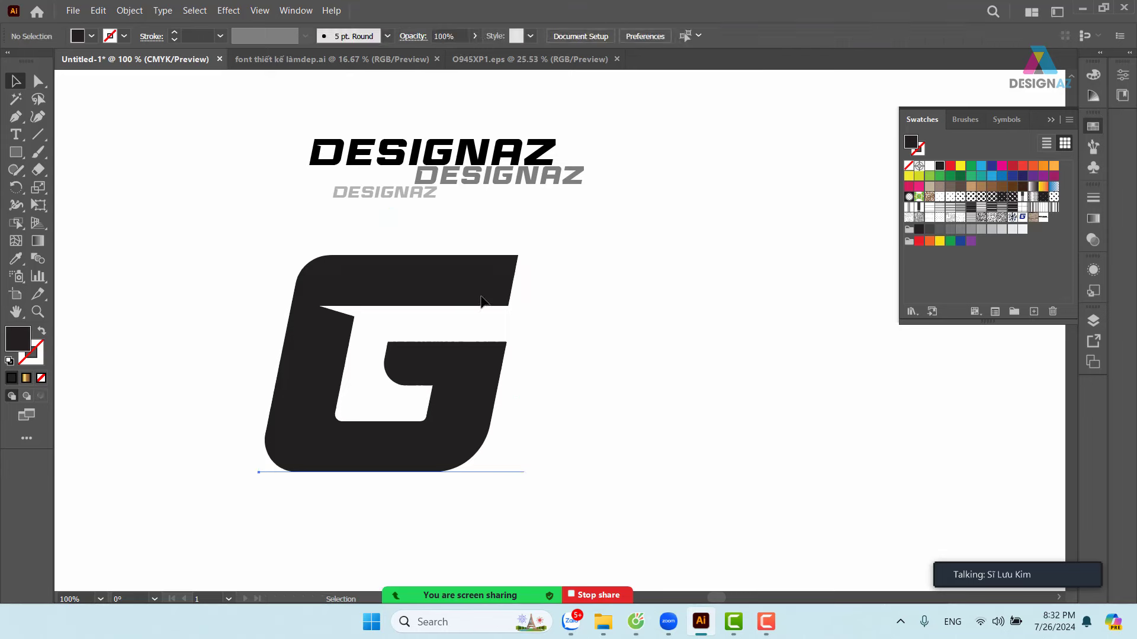
key("shift+x")
left_click(678, 297)
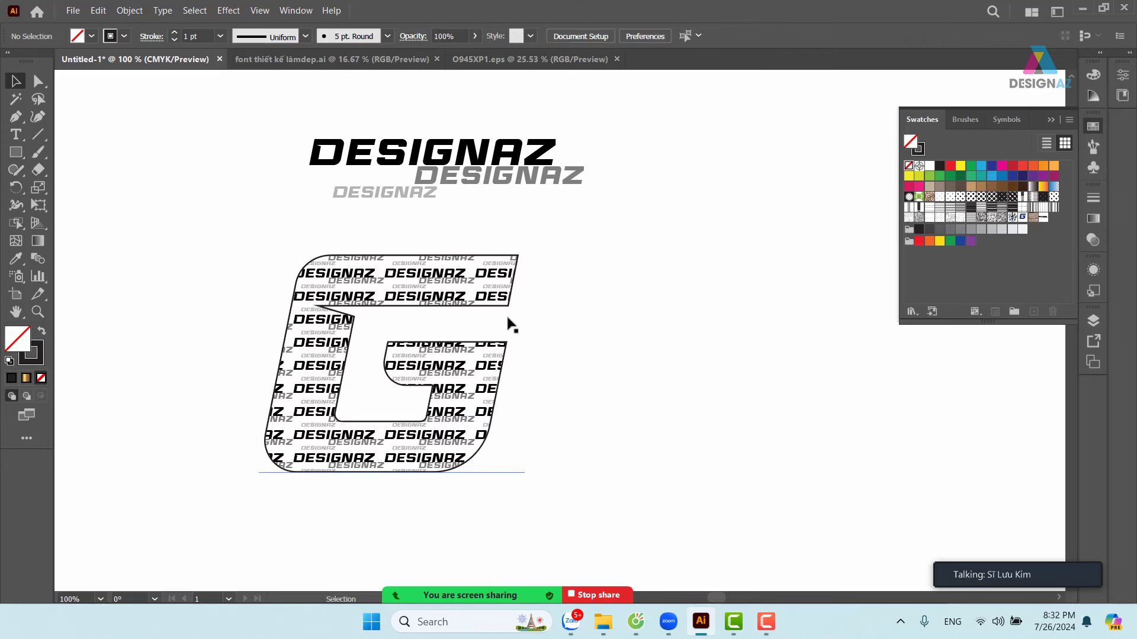
left_click(507, 308)
left_click(219, 36)
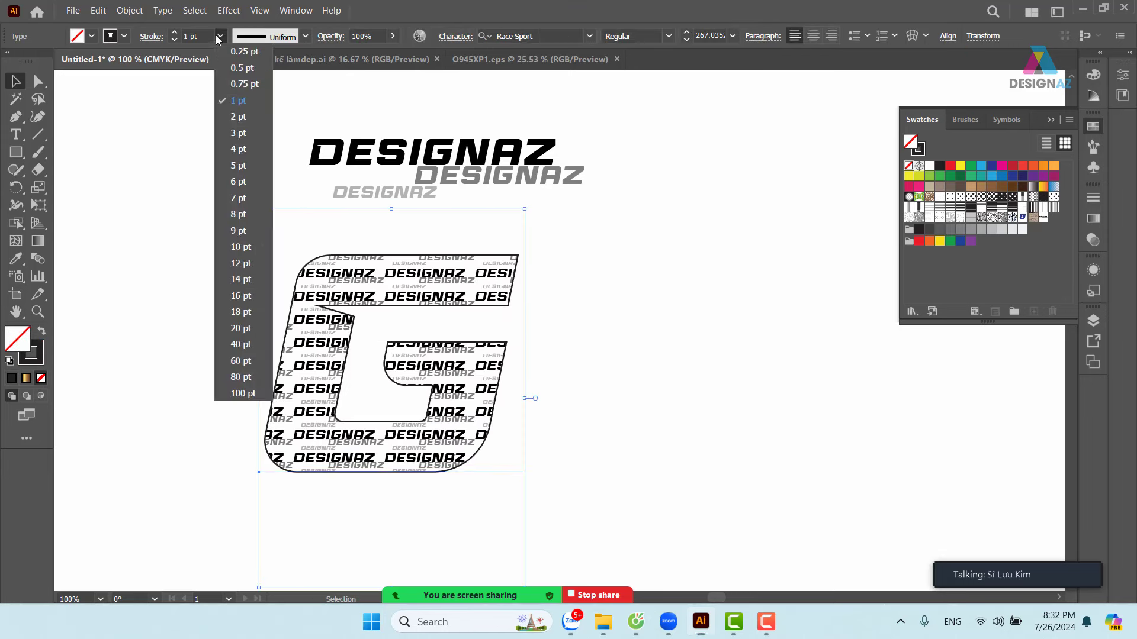
left_click(242, 189)
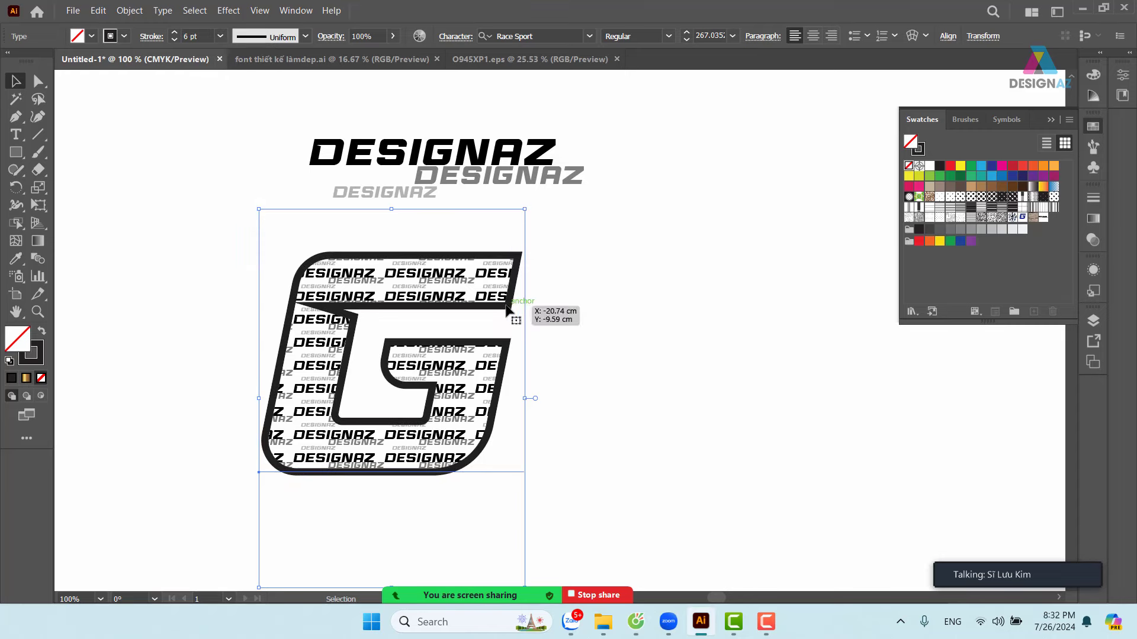
left_click_drag(505, 312, 491, 322)
left_click(615, 322)
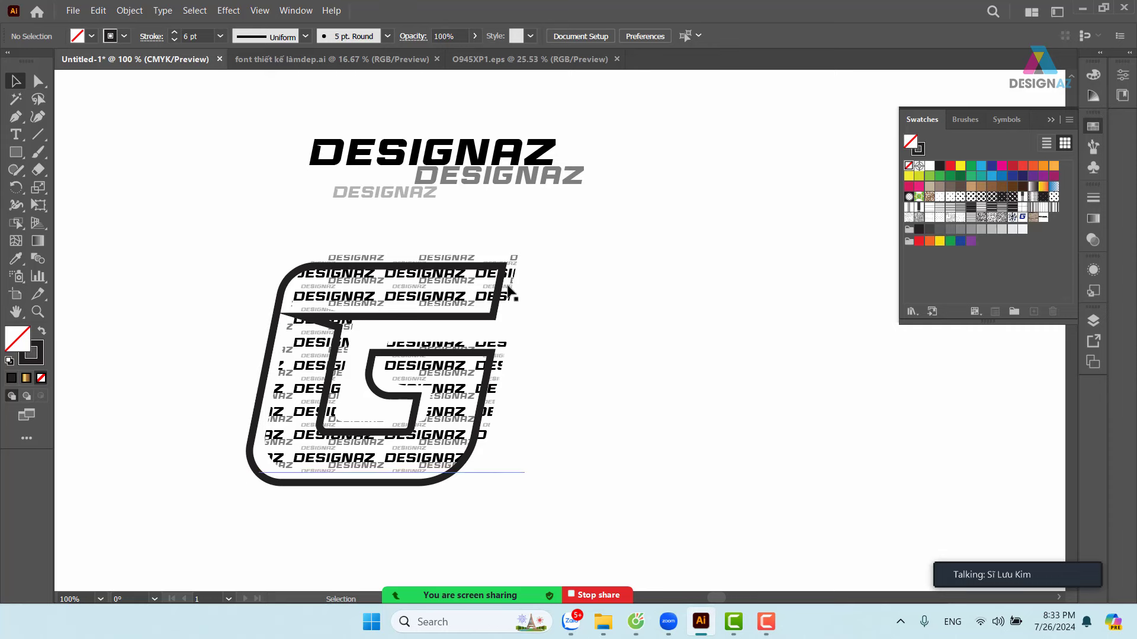
- Place the pattern-filled G to the right of the outlined G, then bring up the Open dialog
left_click_drag(511, 293, 728, 269)
left_click(493, 317)
key("a")
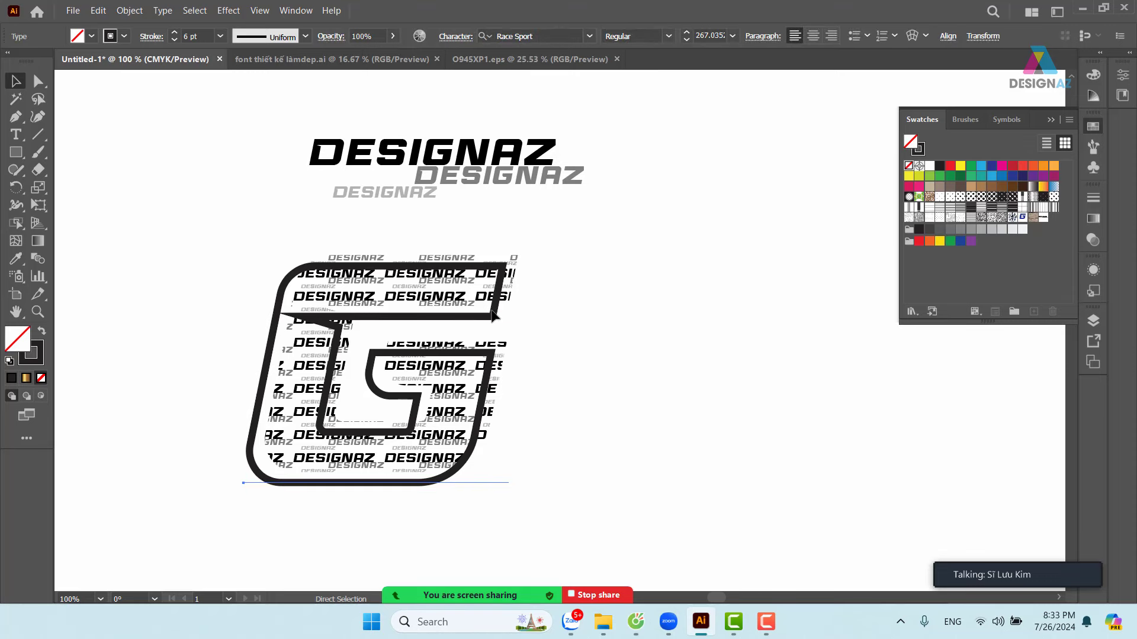
key("v")
left_click(598, 320)
left_click_drag(510, 296, 790, 300)
left_click(687, 198)
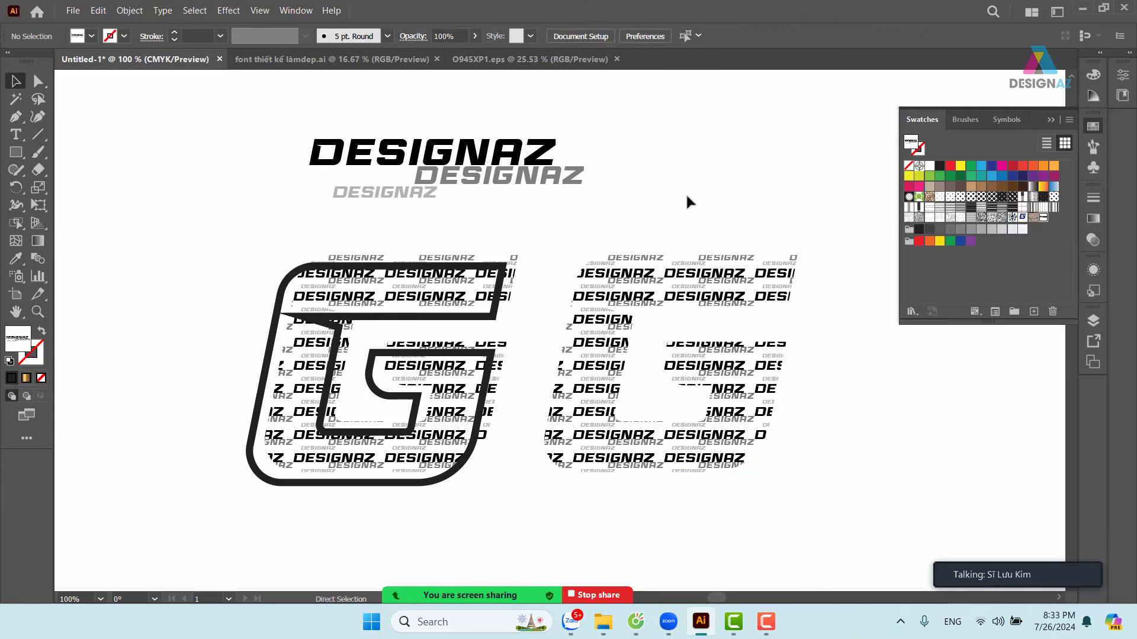
key("ctrl+o")
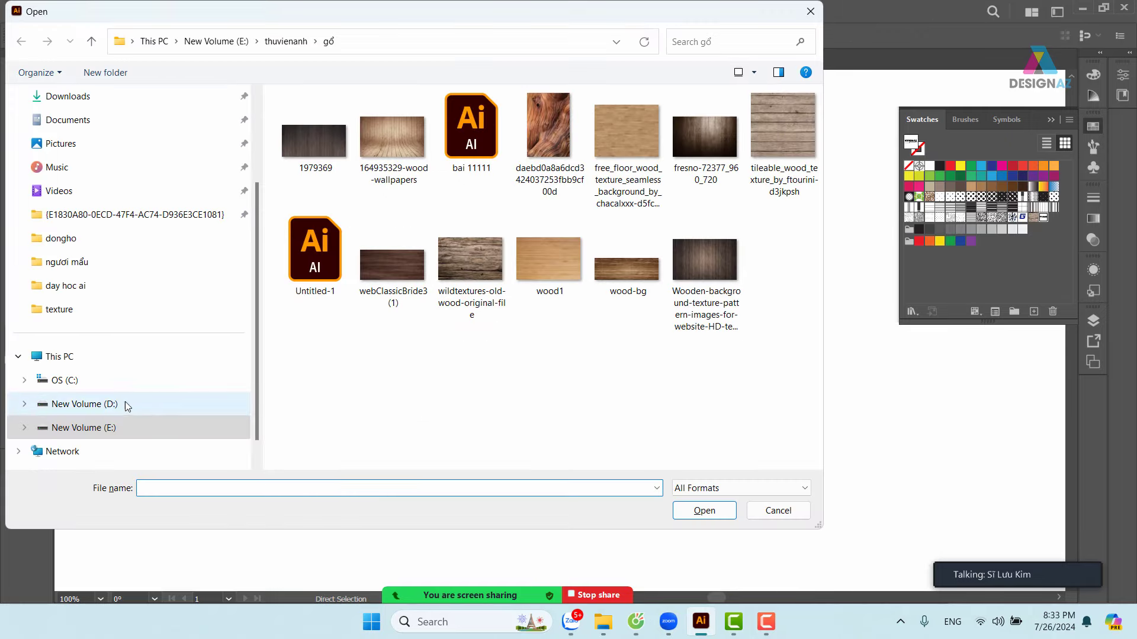
- Open tk.ai from the 'logo thuôc' folder on New Volume (D:), found by searching 'log'
left_click(110, 405)
left_click(717, 42)
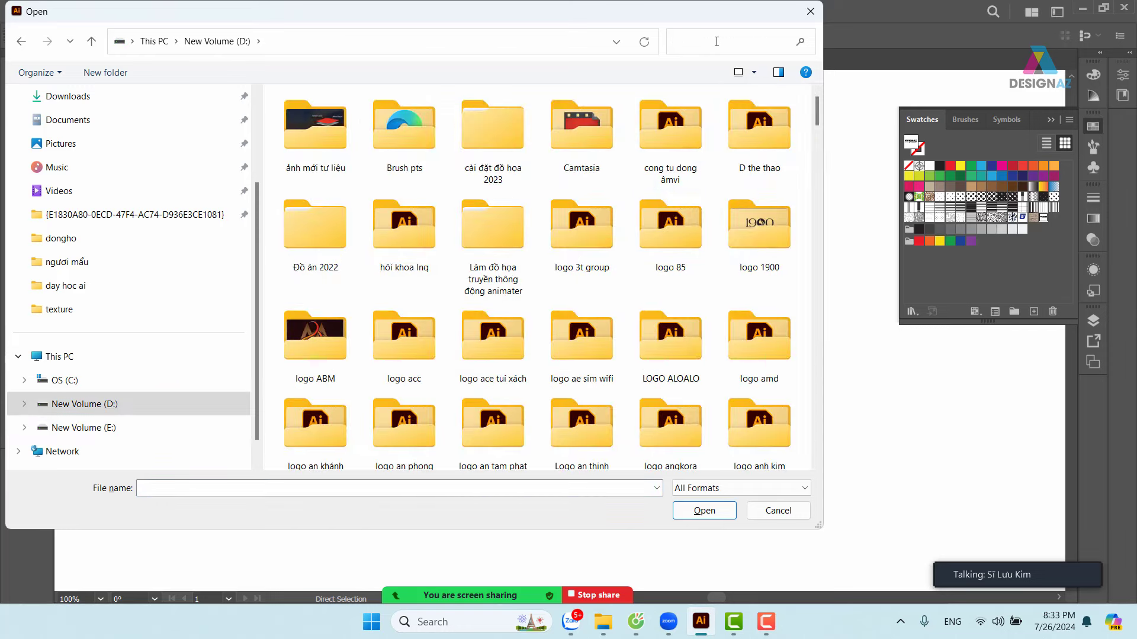
type("logo")
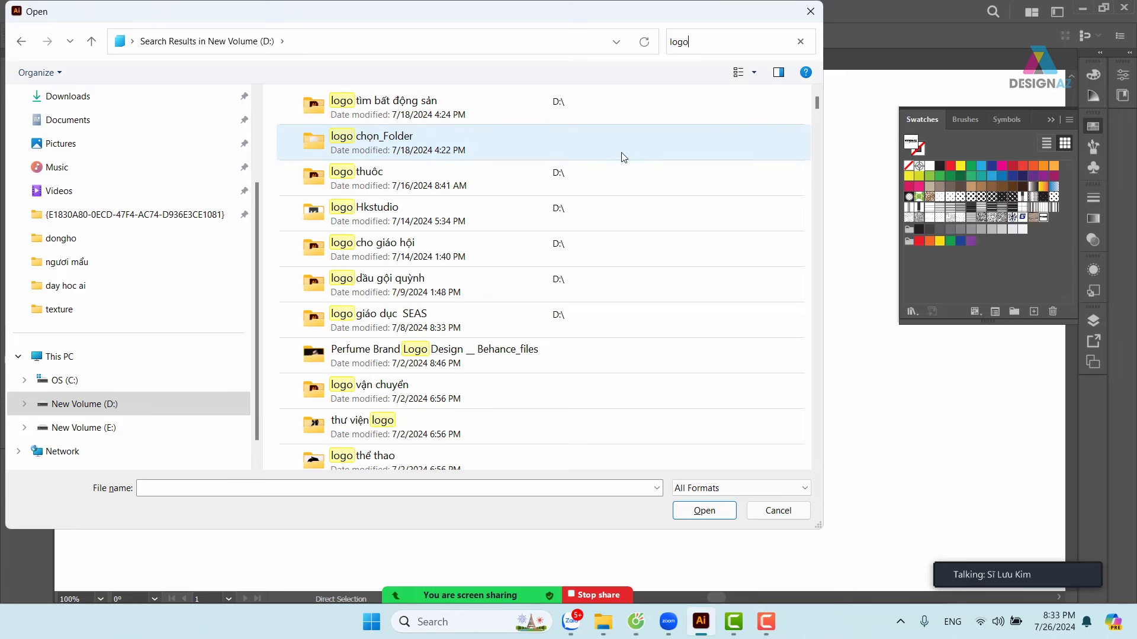
double_click(405, 182)
left_click(322, 117)
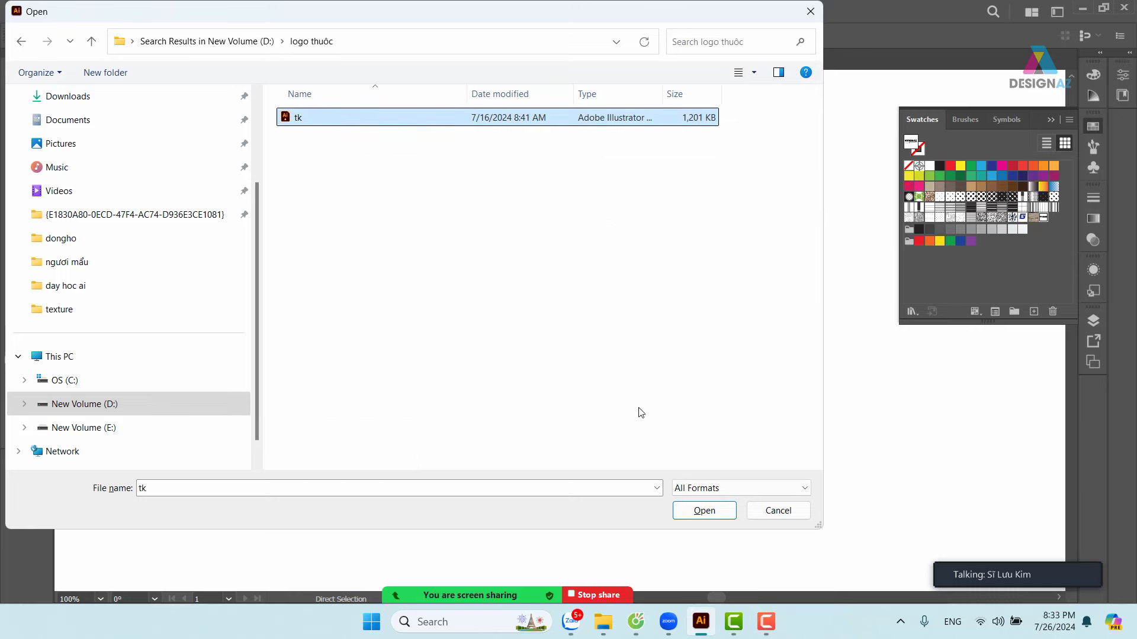
left_click(729, 512)
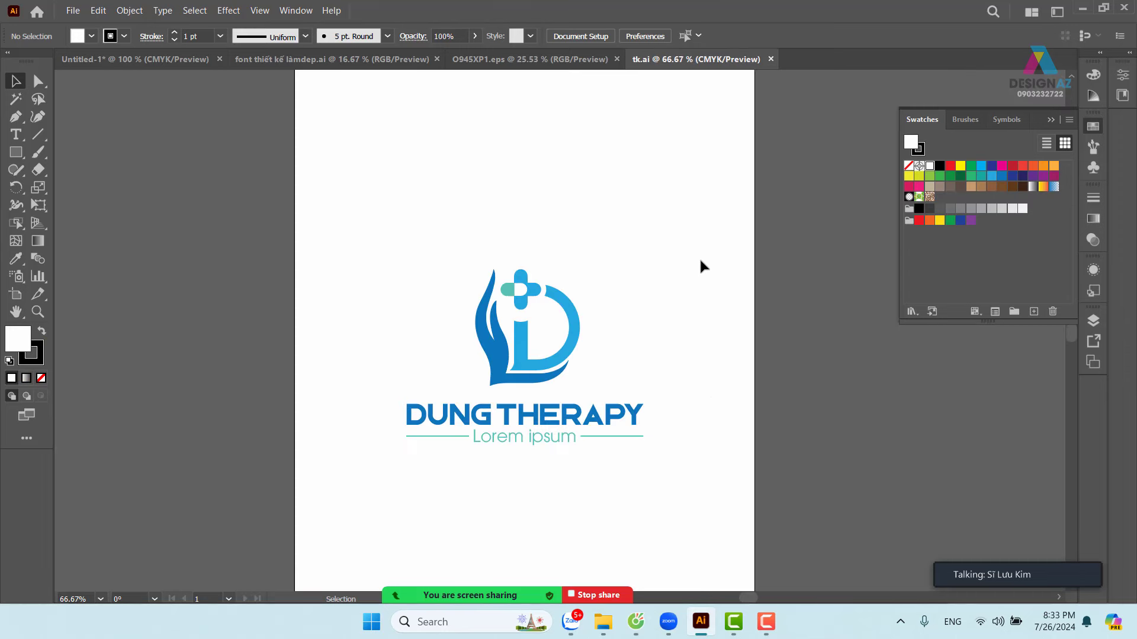
- Copy the whole DUNG THERAPY logo from tk.ai and paste it into Untitled-1
left_click_drag(346, 230, 725, 469)
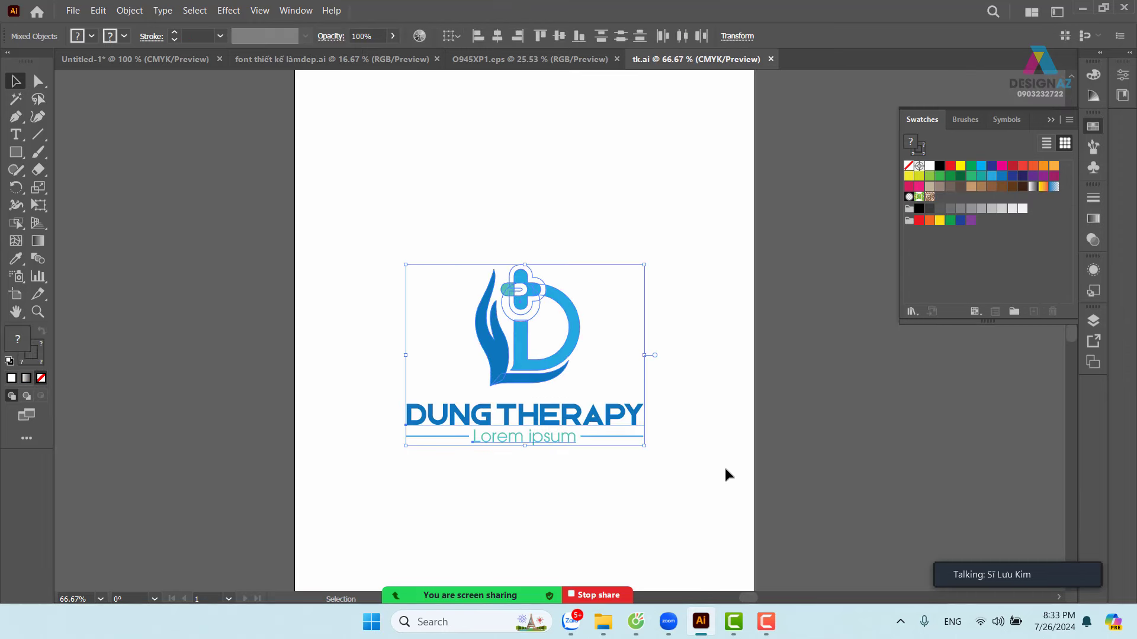
key("a")
key("v")
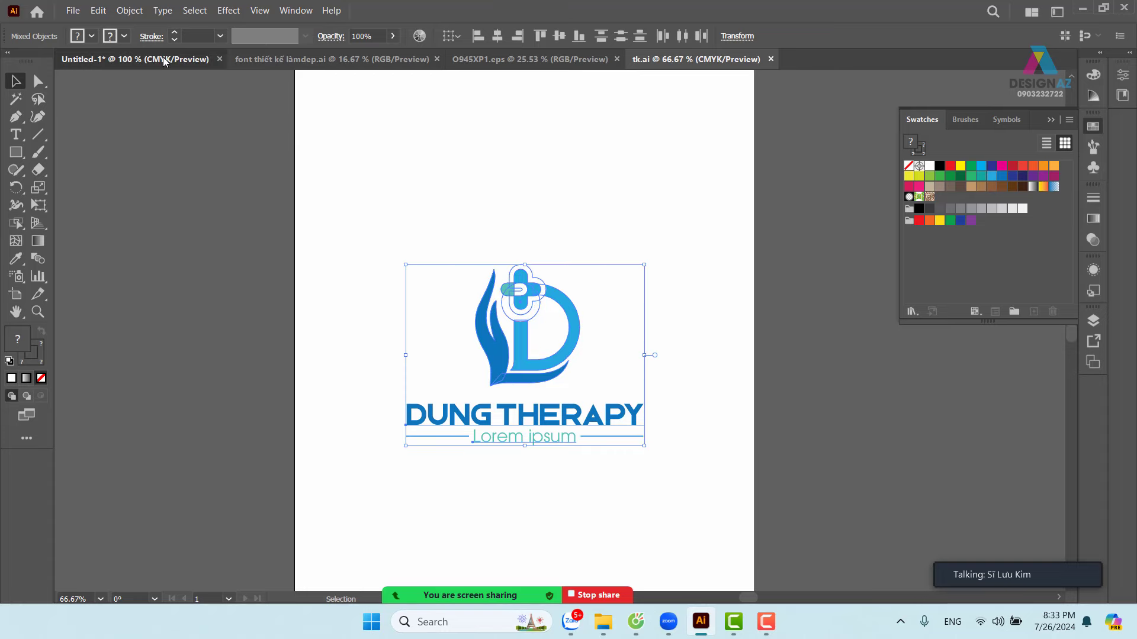
left_click(190, 59)
left_click_drag(646, 351, 368, 416)
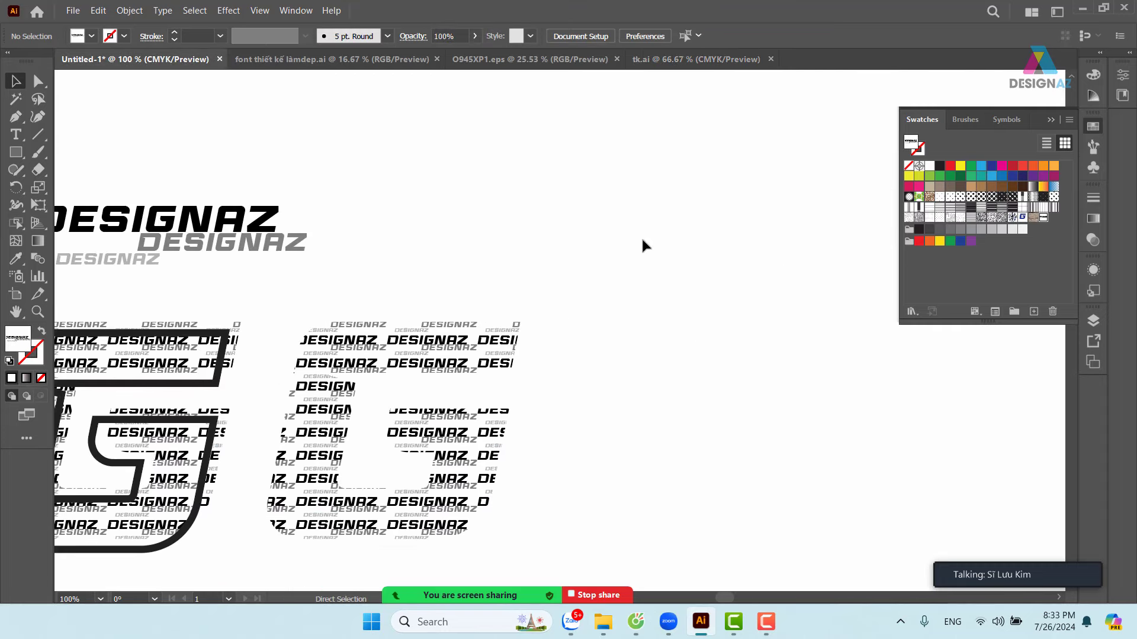
key("ctrl+v")
- Shrink the pasted logo, place it at the upper right, and add it to Swatches as a pattern
left_click_drag(731, 193, 577, 311)
left_click_drag(491, 327, 697, 149)
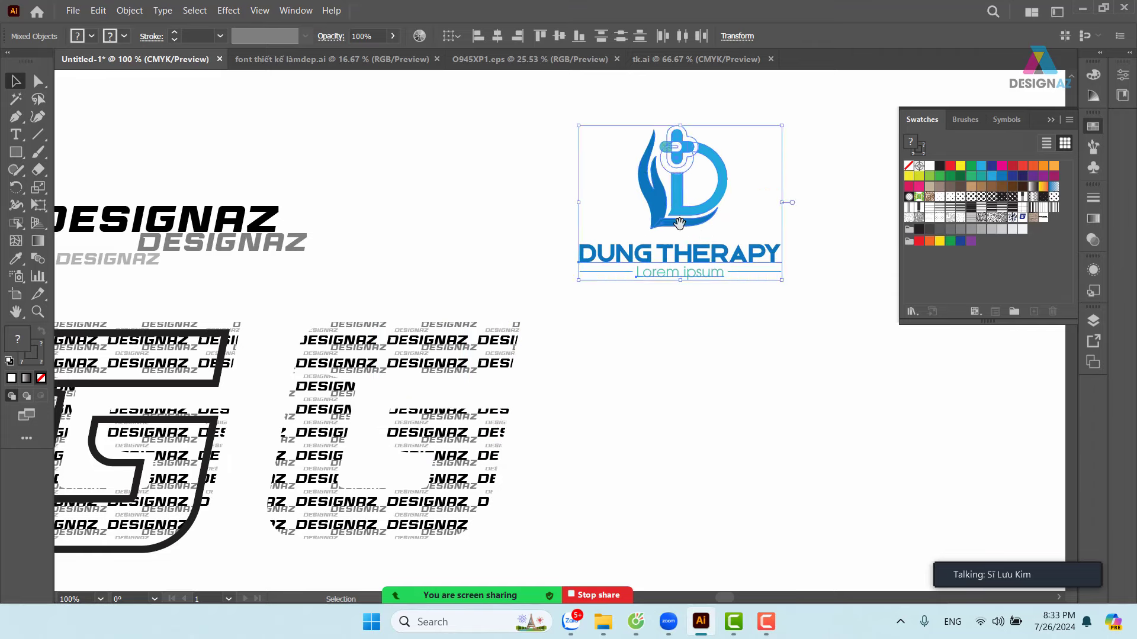
left_click_drag(690, 222, 709, 213)
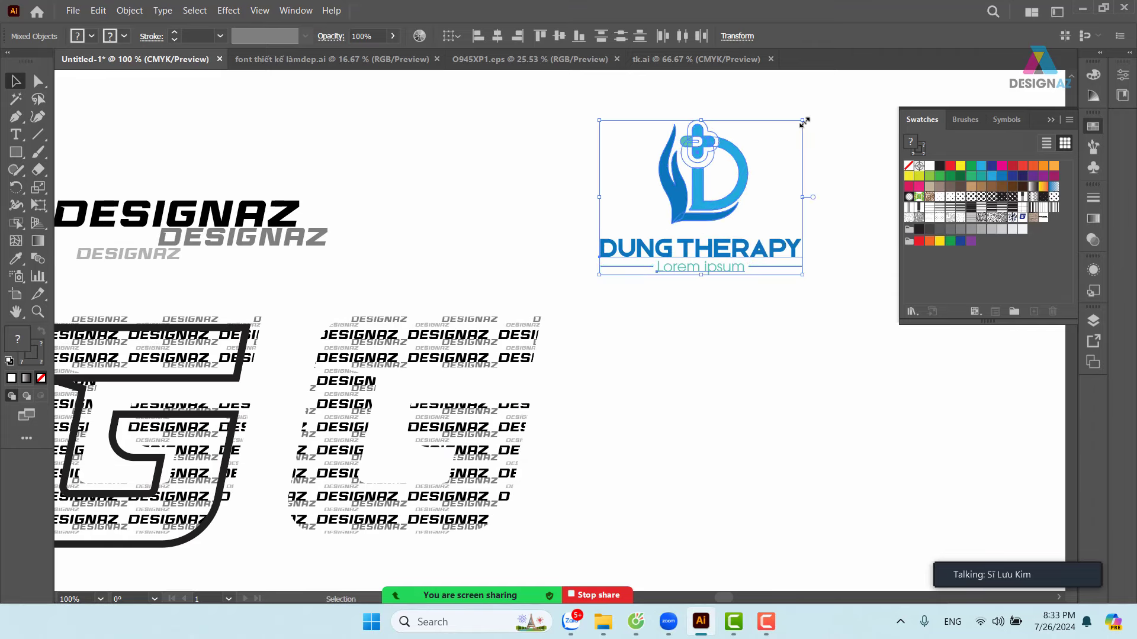
left_click_drag(803, 120, 780, 170)
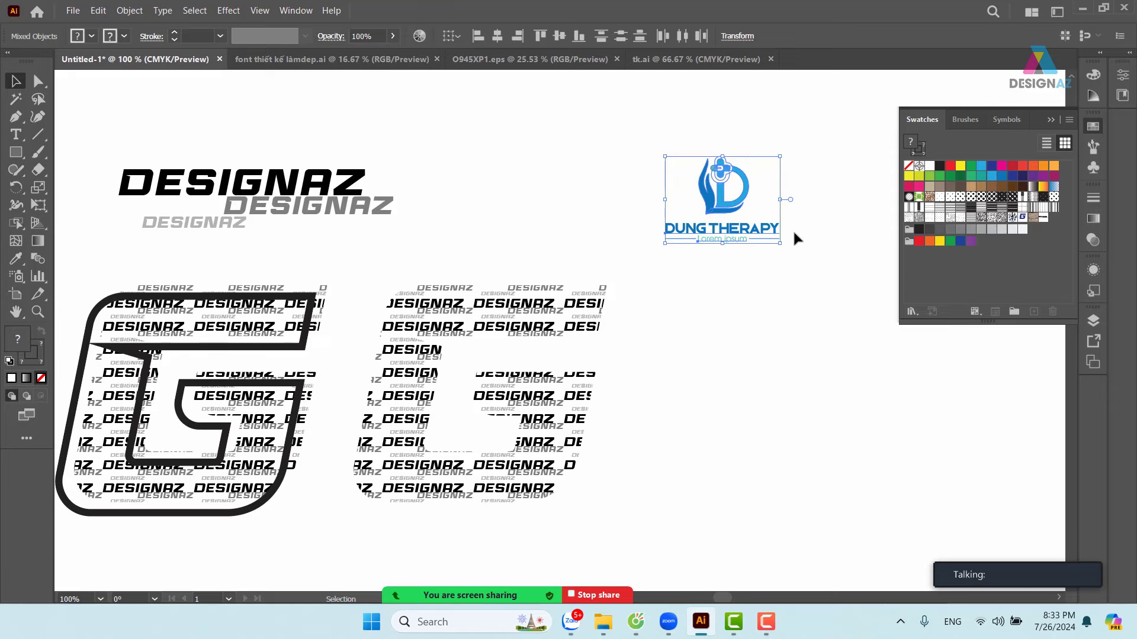
left_click(740, 234)
left_click_drag(740, 234, 986, 267)
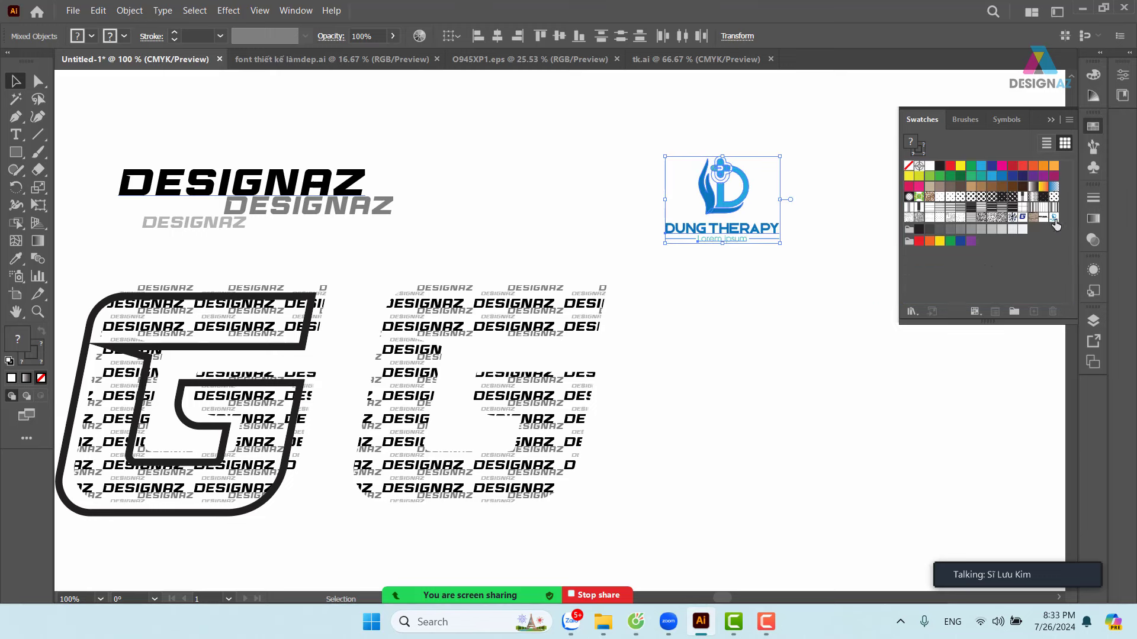
- Fill the right-hand G with the new DUNG THERAPY logo swatch and zoom in on it
left_click(586, 319)
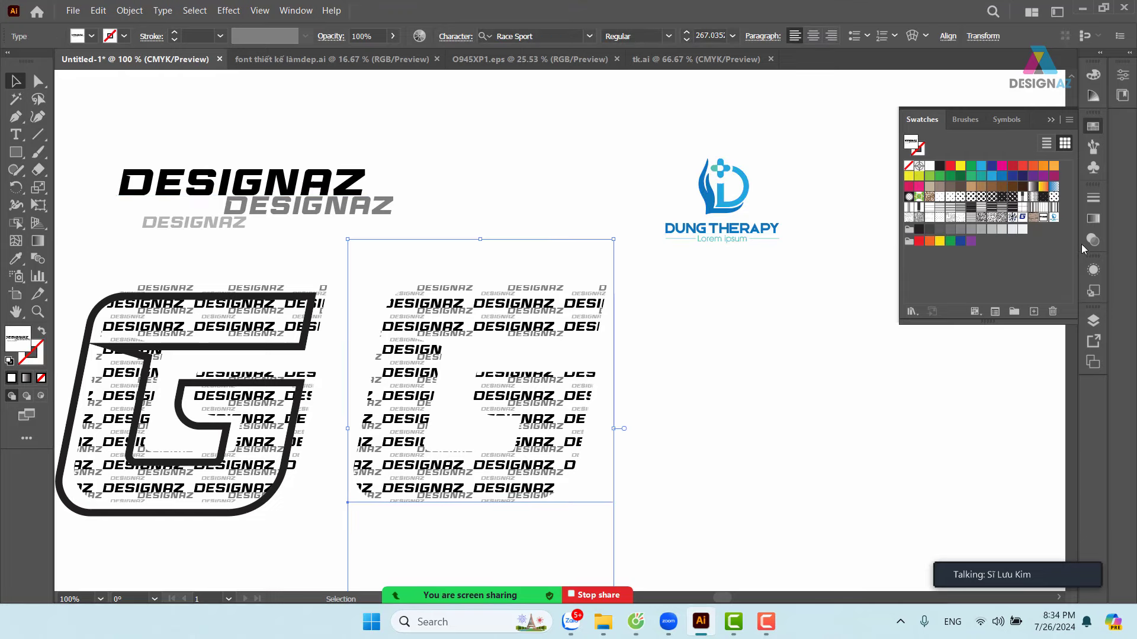
left_click(1055, 218)
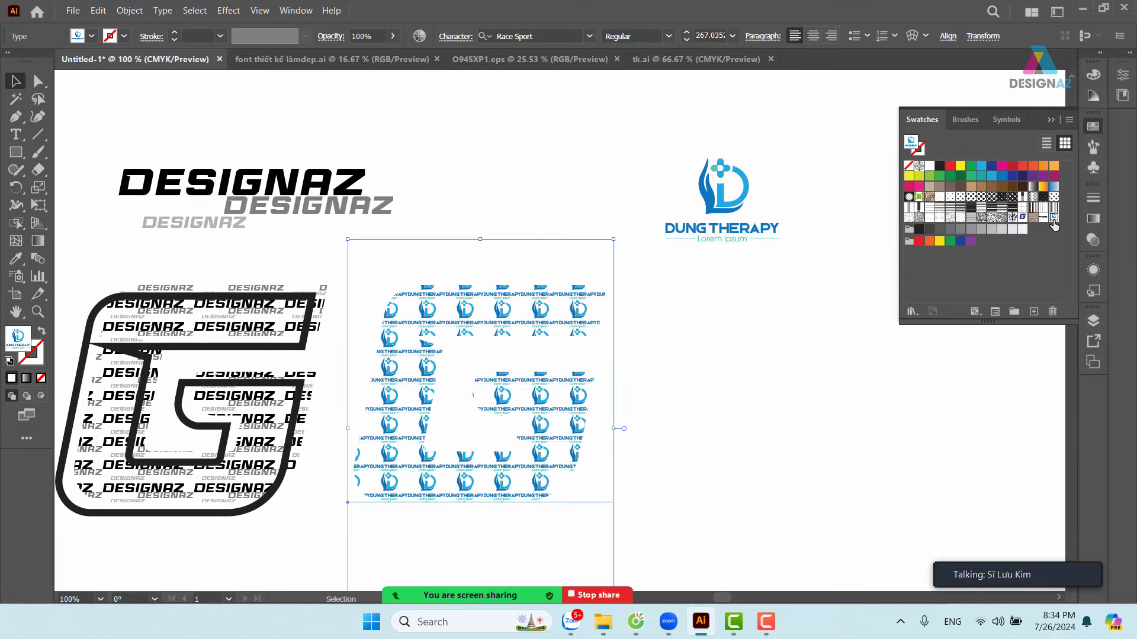
left_click(816, 373)
key("z")
left_click_drag(312, 257, 405, 314)
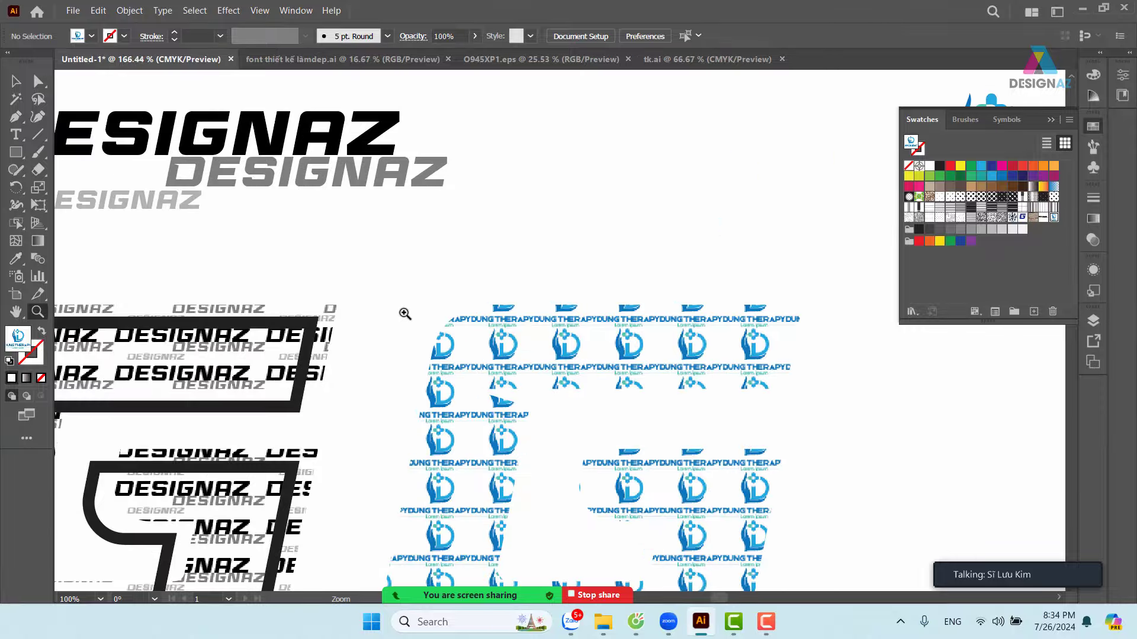
scroll(405, 314, "down", 5)
scroll(415, 266, "right", 4)
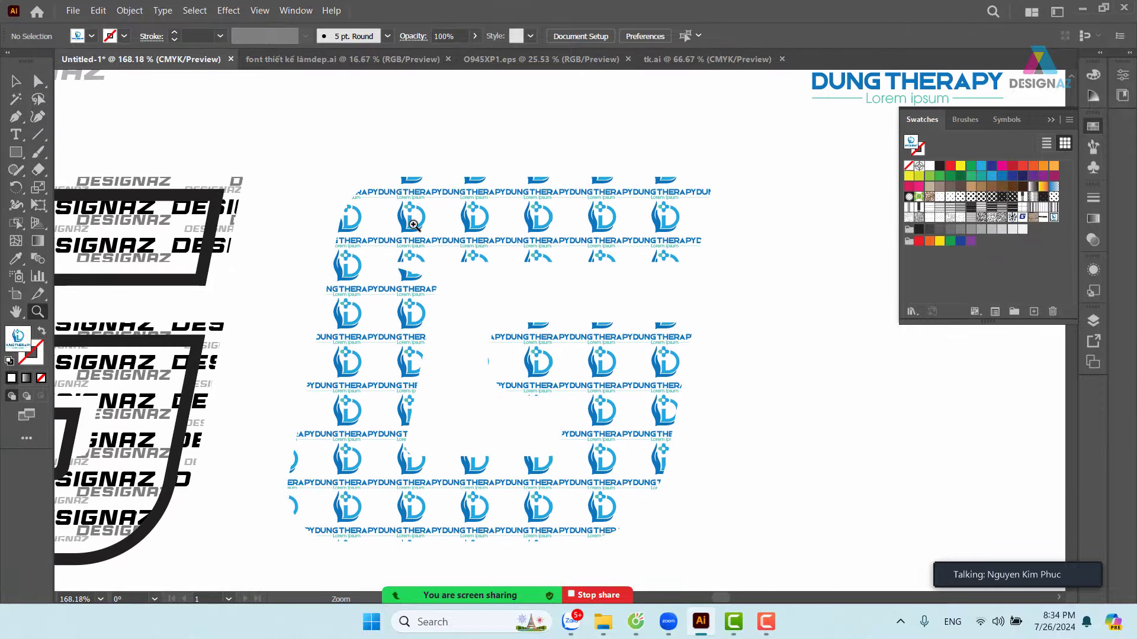
key("v")
left_click(546, 222)
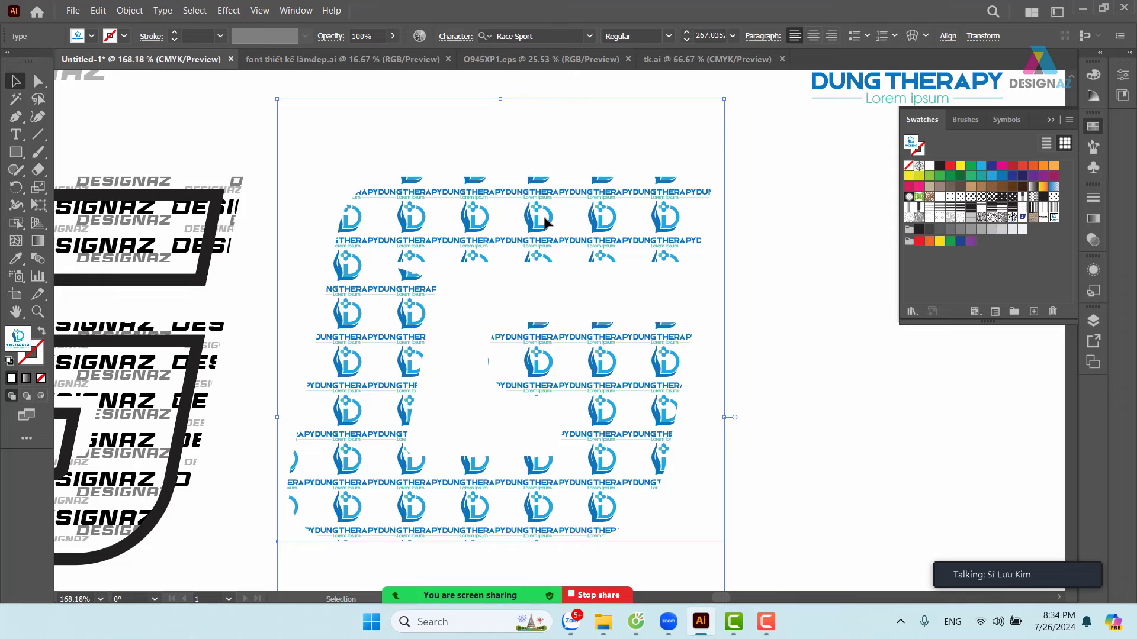
- Rotate only the G's logo pattern by -10°, with Transform Objects unchecked
key("r")
double_click(16, 189)
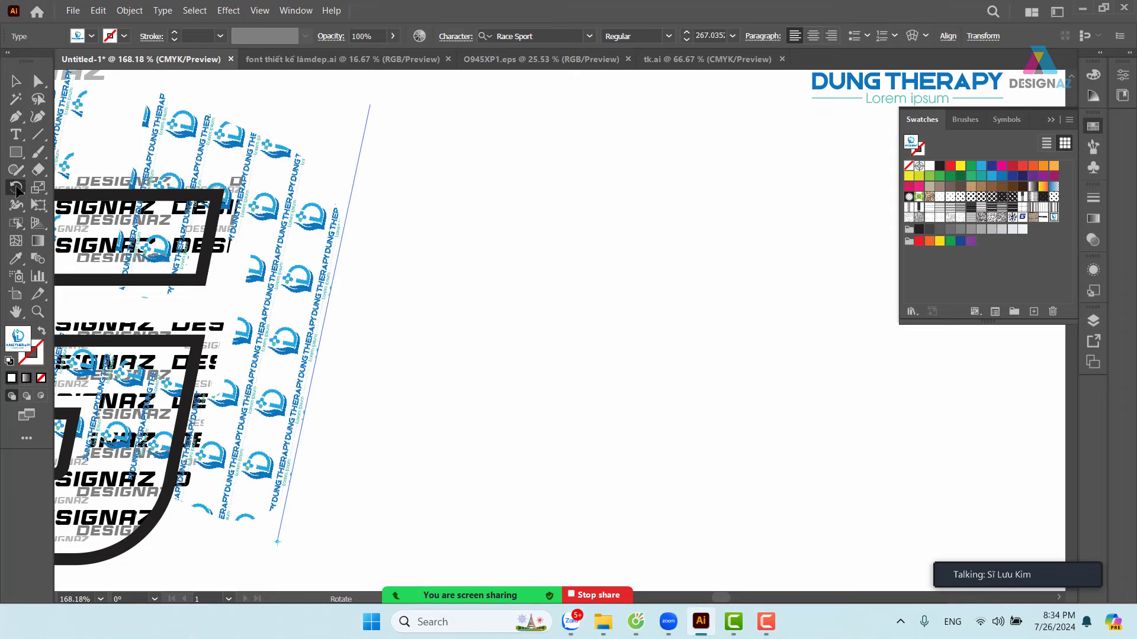
left_click(656, 200)
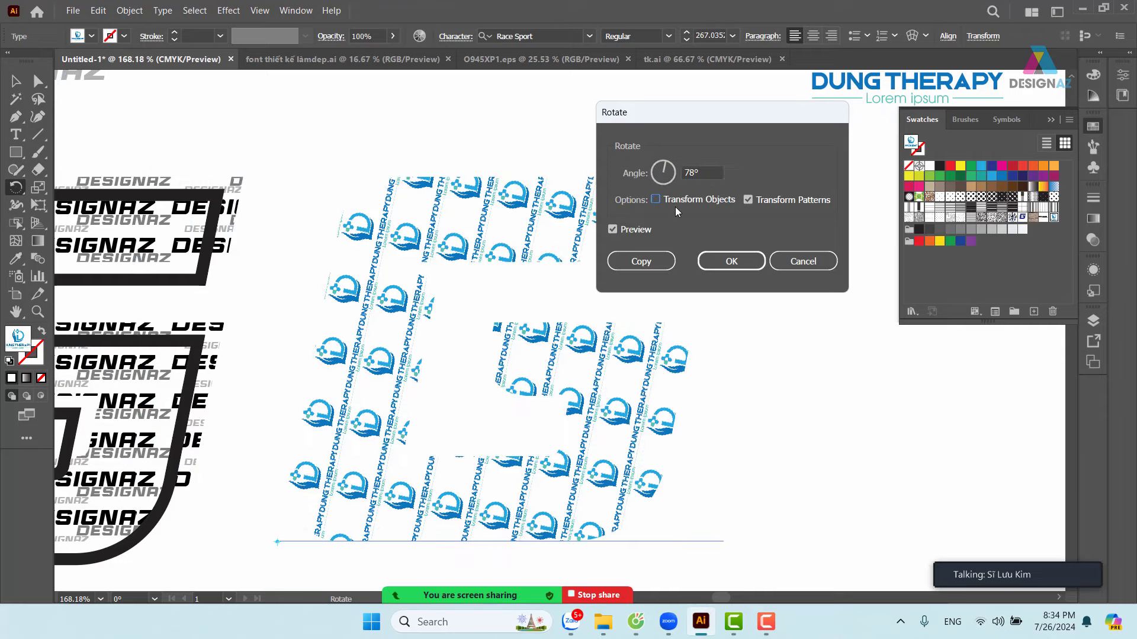
left_click(667, 165)
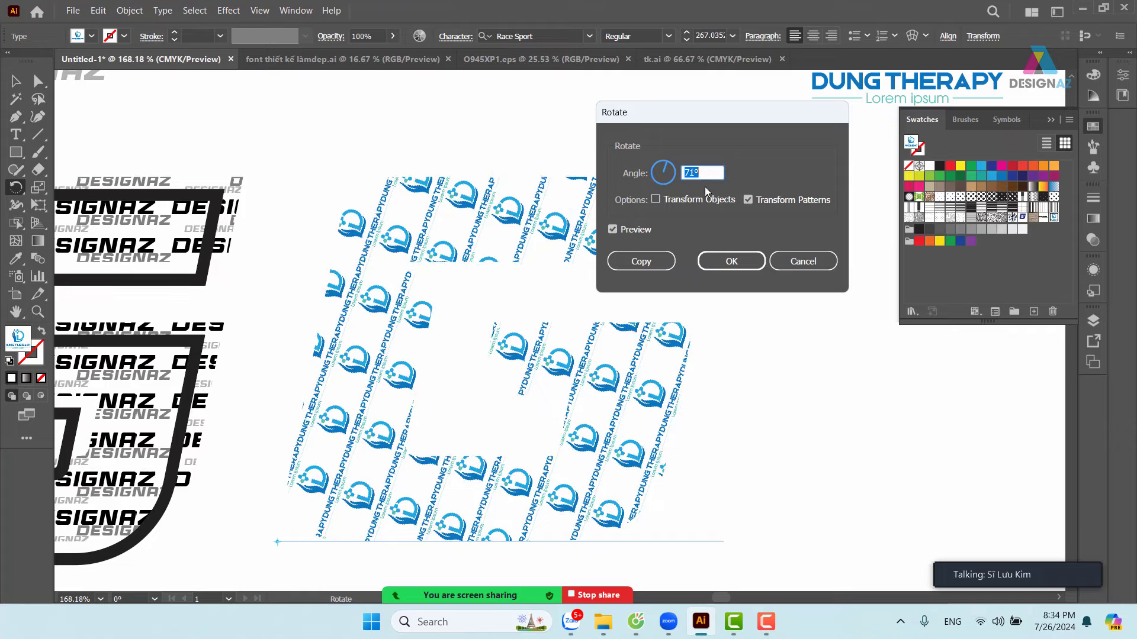
scroll(710, 175, "up", 7)
scroll(710, 175, "up", 6)
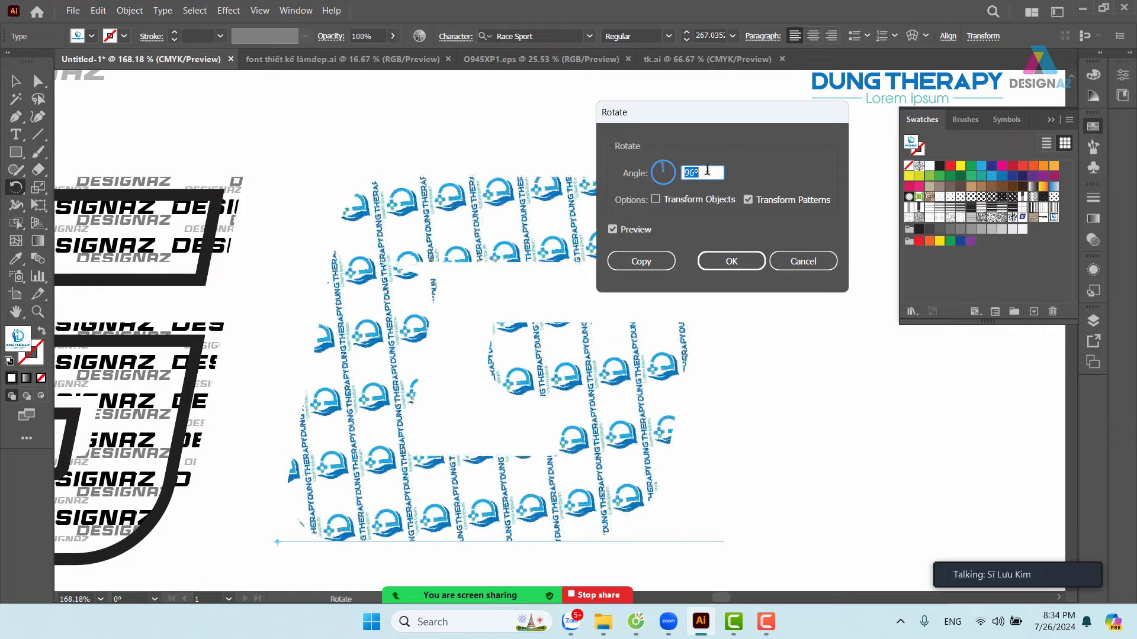
scroll(700, 170, "down", 20)
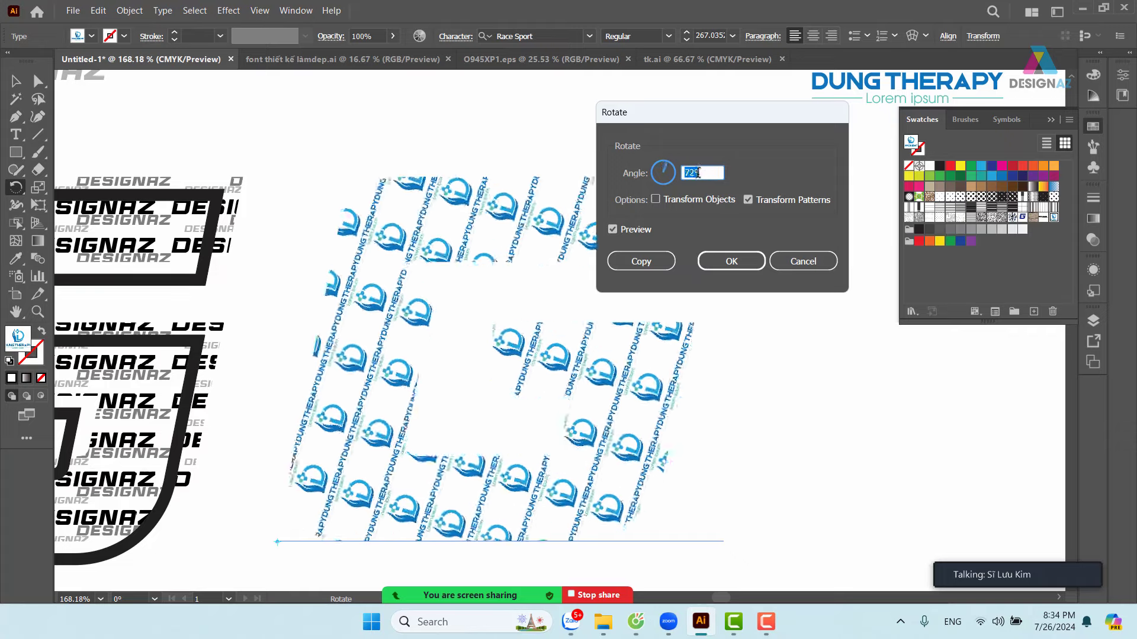
scroll(691, 172, "down", 20)
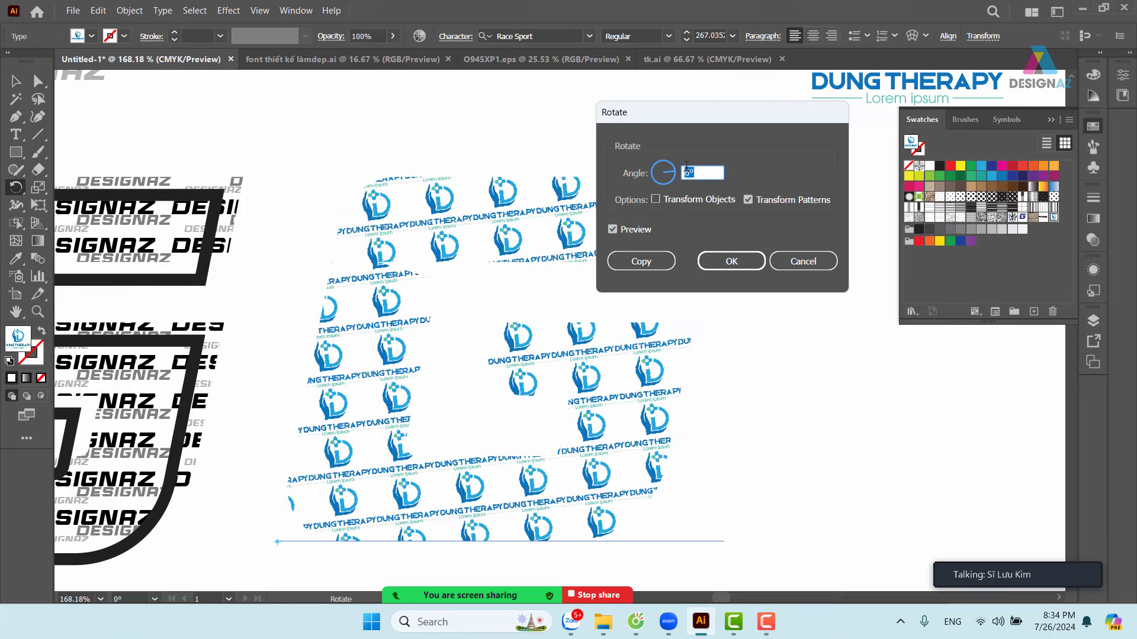
scroll(701, 170, "down", 11)
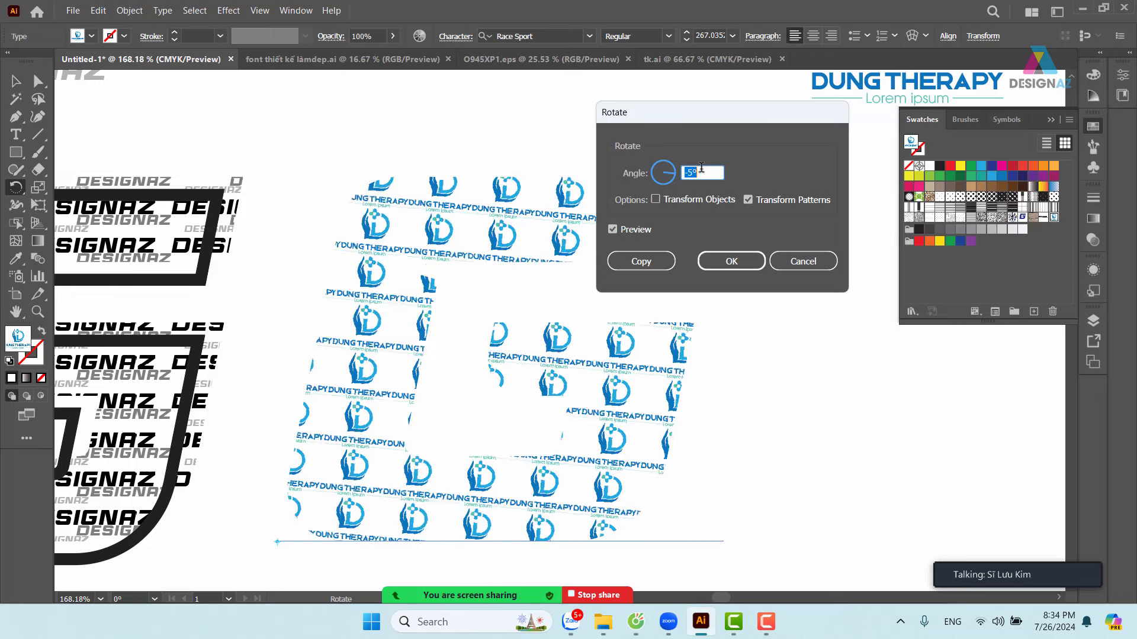
scroll(701, 168, "down", 4)
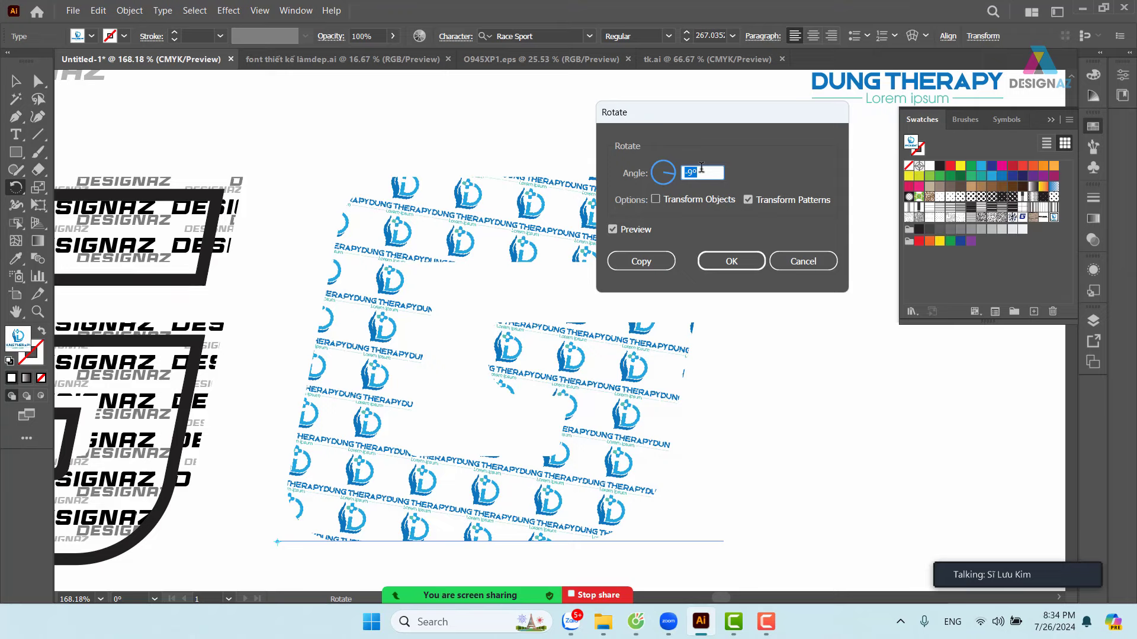
scroll(701, 169, "down", 1)
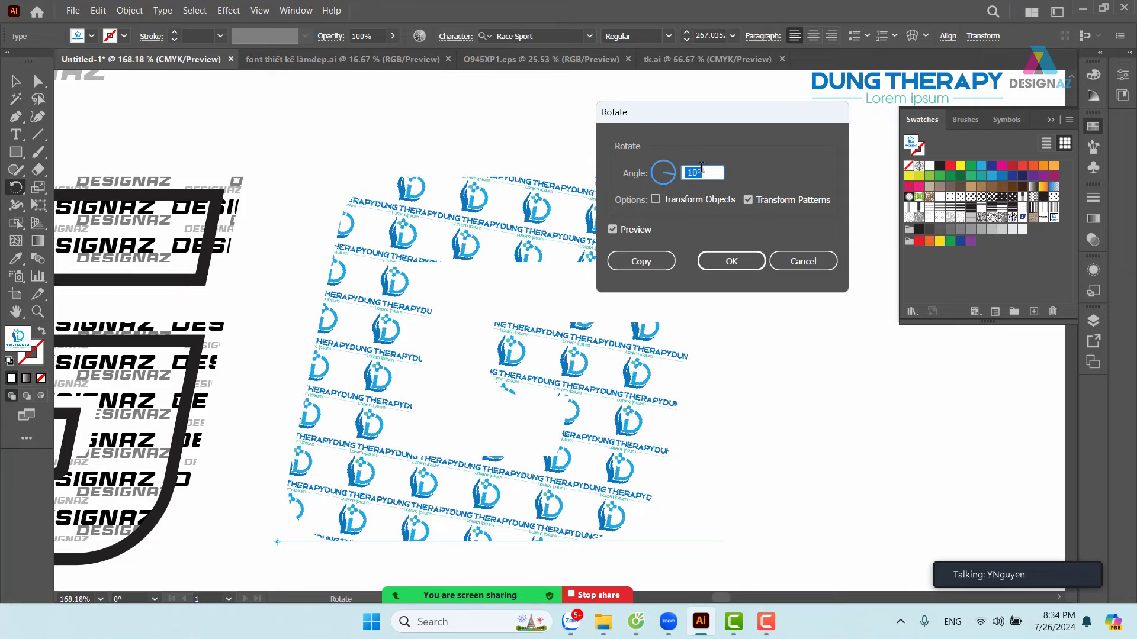
left_click(734, 261)
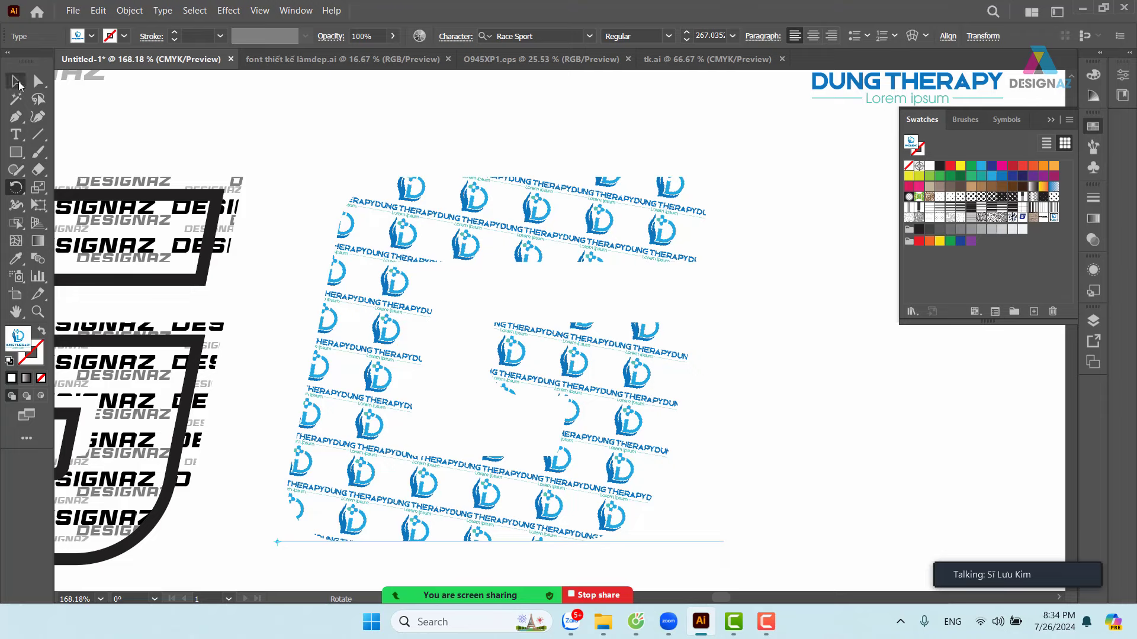
left_click(18, 82)
- Reselect the patterned G and open its DUNG THERAPY logo swatch in pattern editing
left_click(756, 255)
left_click_drag(756, 255, 667, 228)
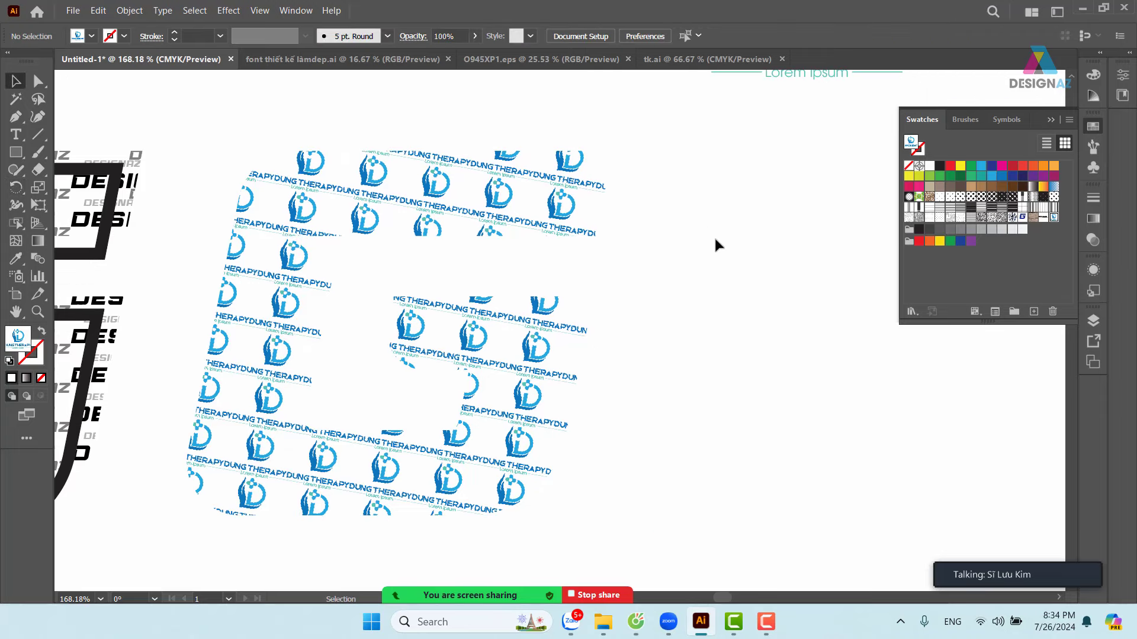
left_click(571, 212)
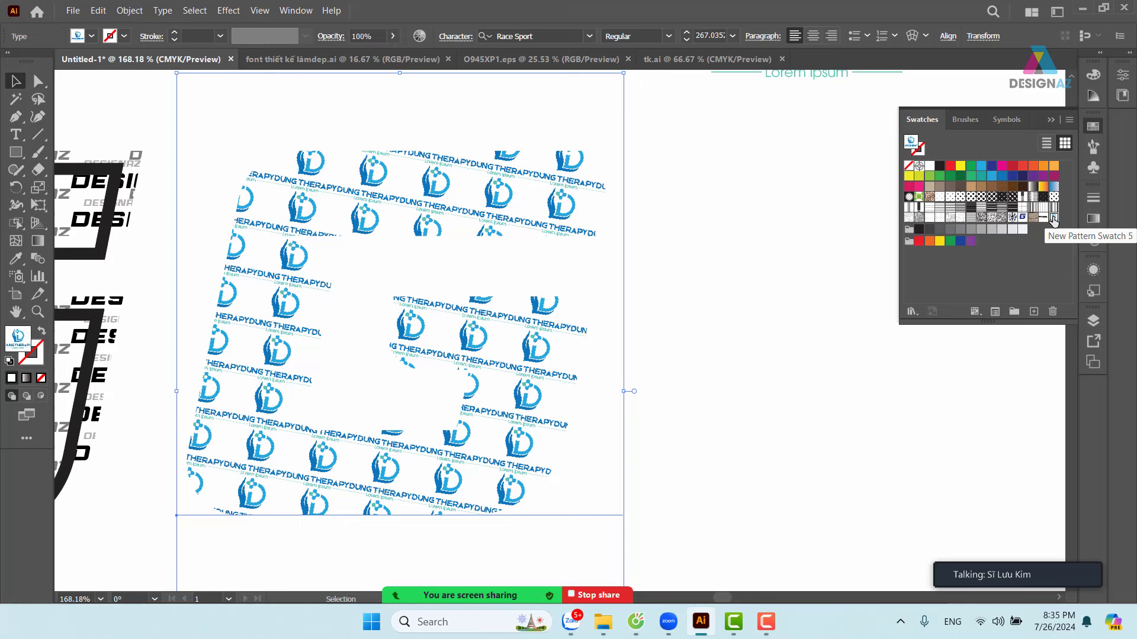
double_click(1053, 219)
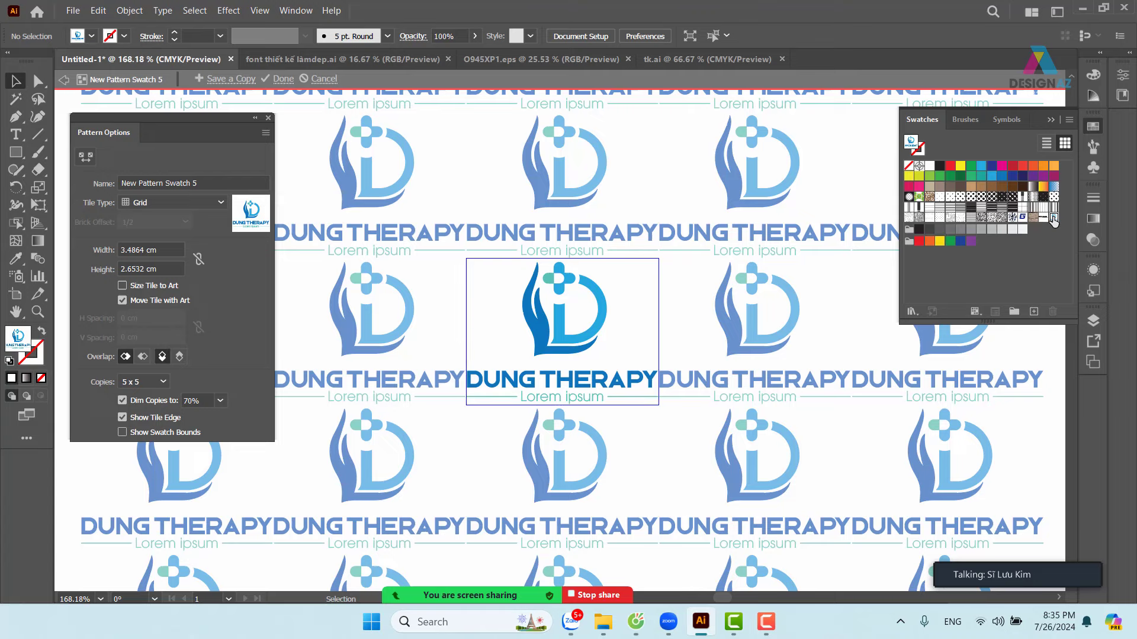
key("ctrl+minus")
key("ctrl+minus")
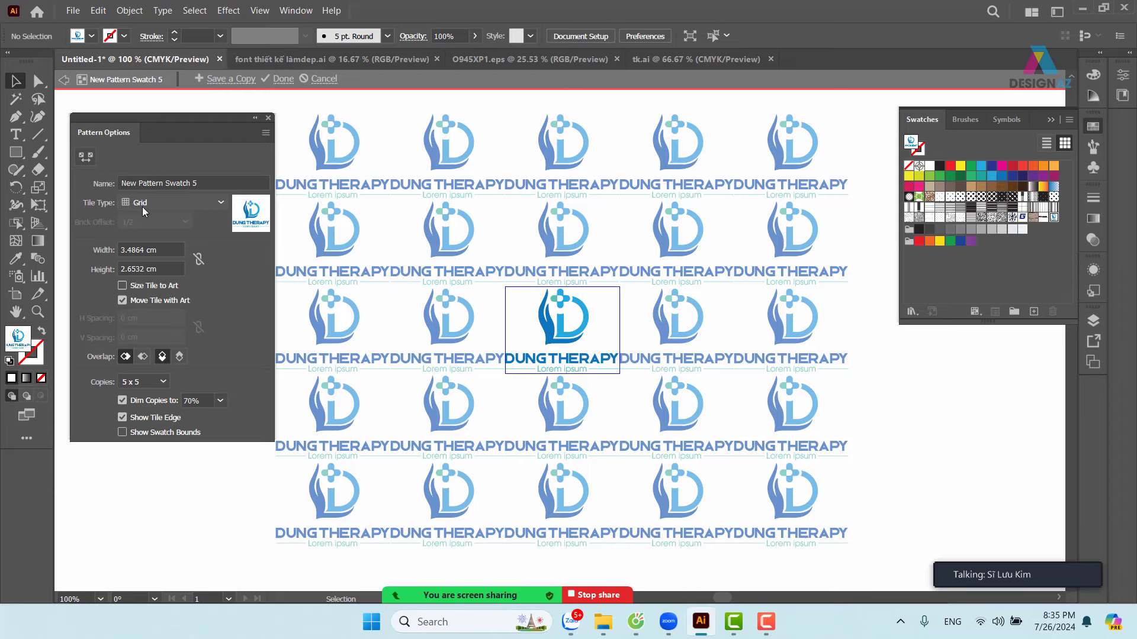
- Try Brick by Row and Grid layouts, settling on Brick by Column tiling at 1/2 offset
left_click(217, 204)
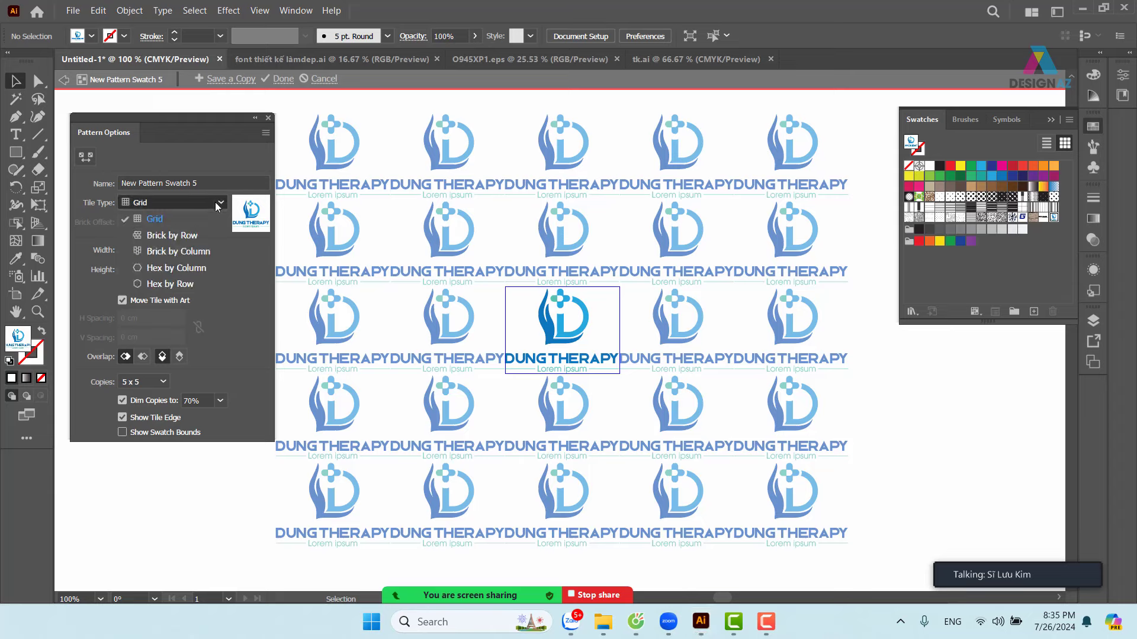
left_click(186, 237)
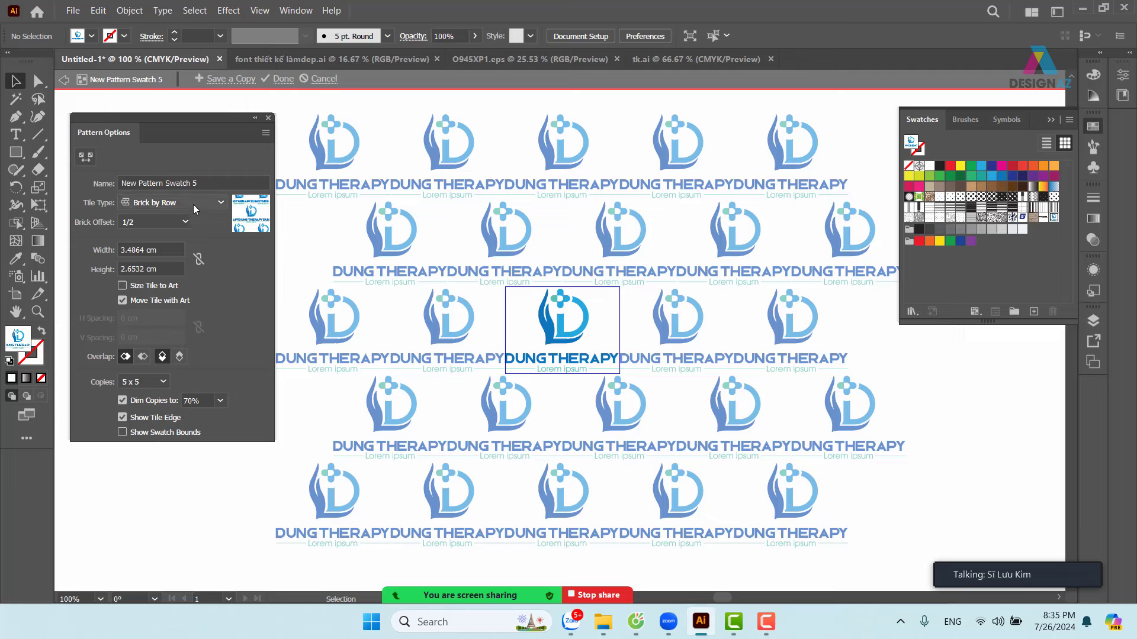
left_click(220, 204)
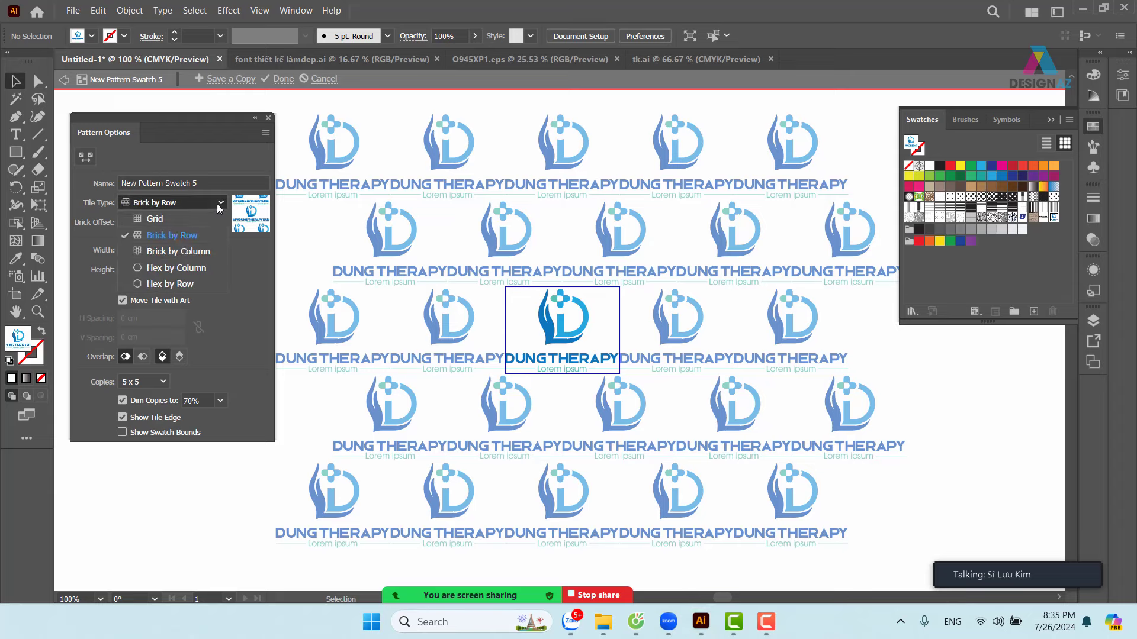
left_click(177, 253)
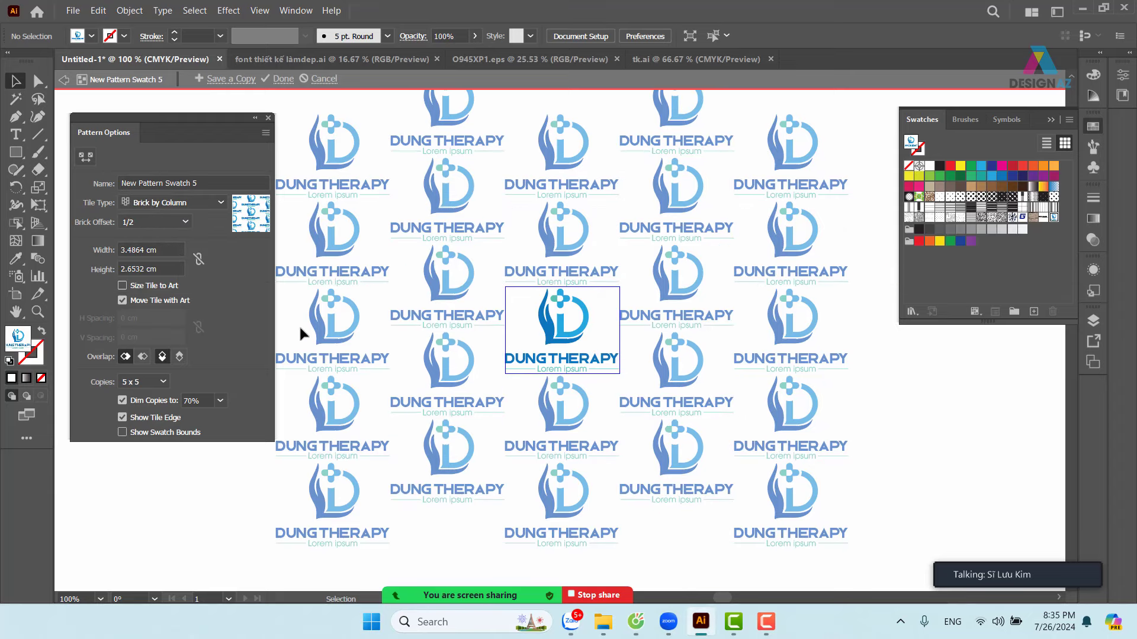
left_click(170, 203)
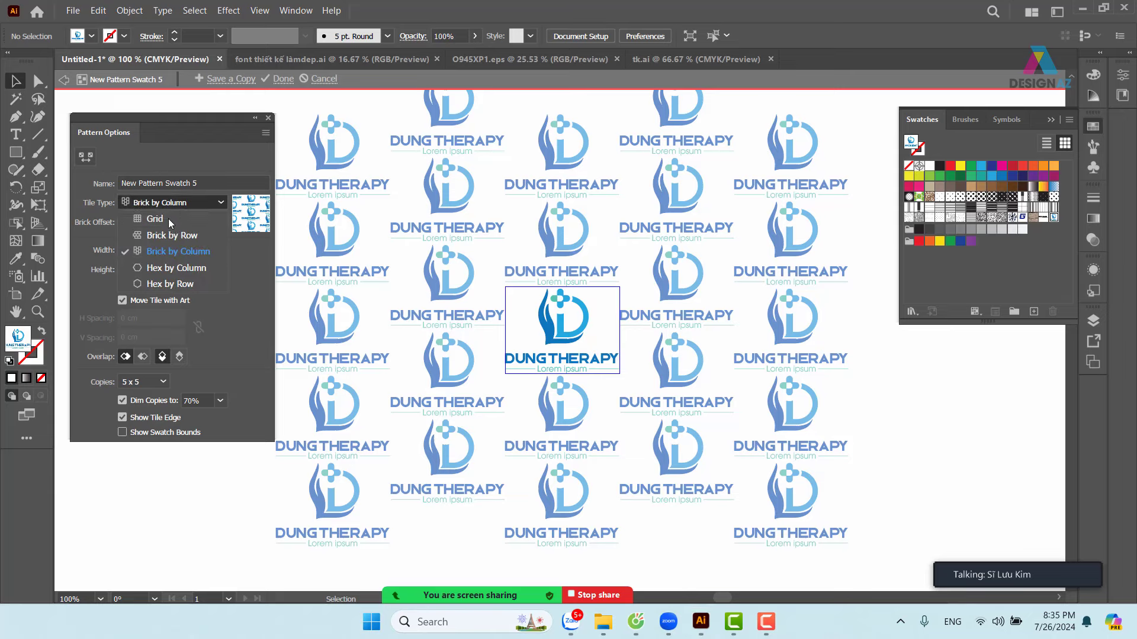
left_click(166, 221)
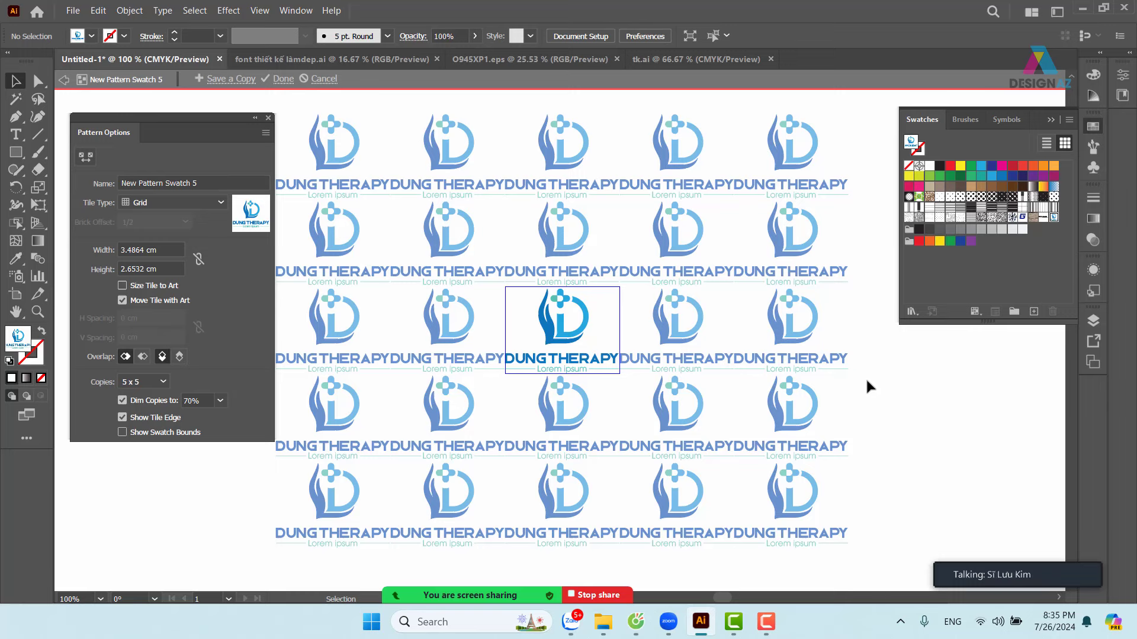
left_click(211, 202)
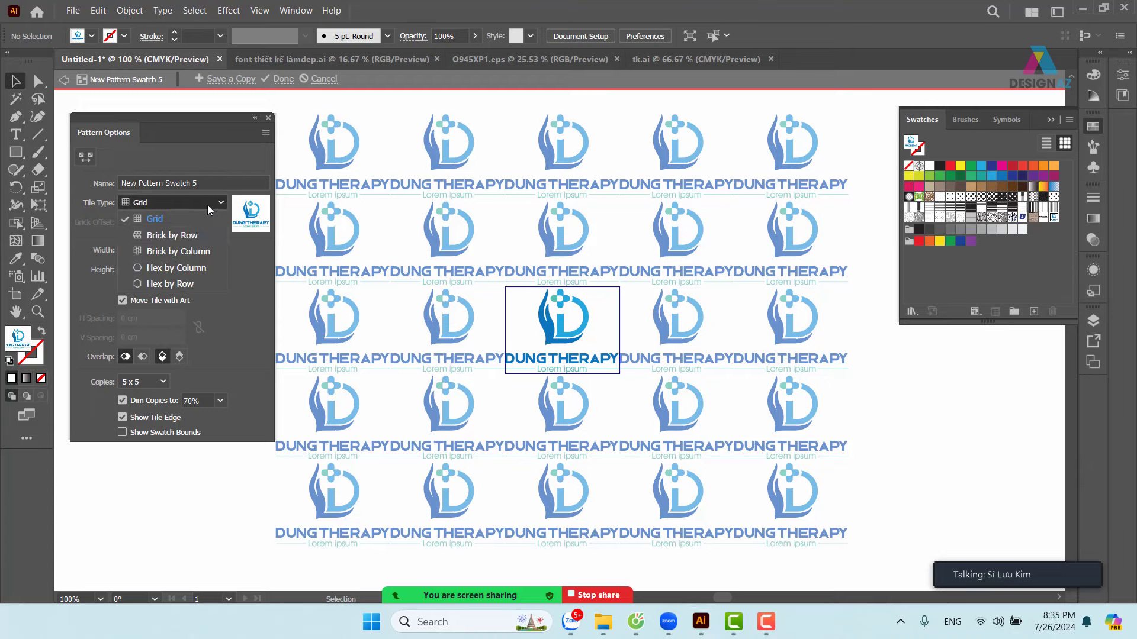
left_click(184, 252)
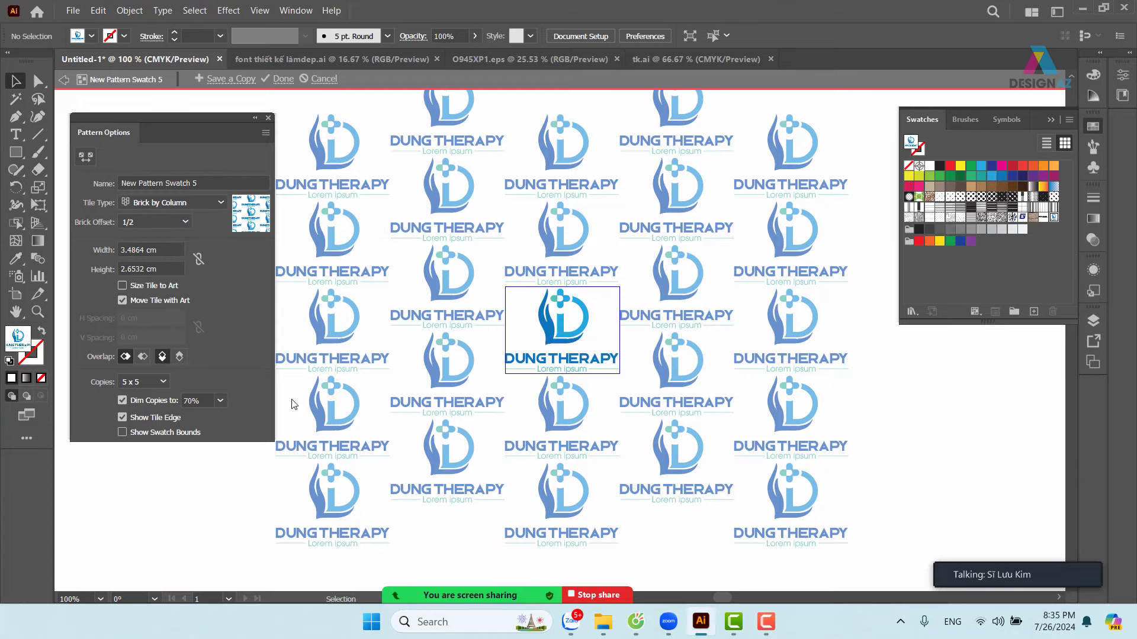
- Exit pattern editing, then scale only the G's pattern uniformly to 27%, keeping the letter's size
key("Escape")
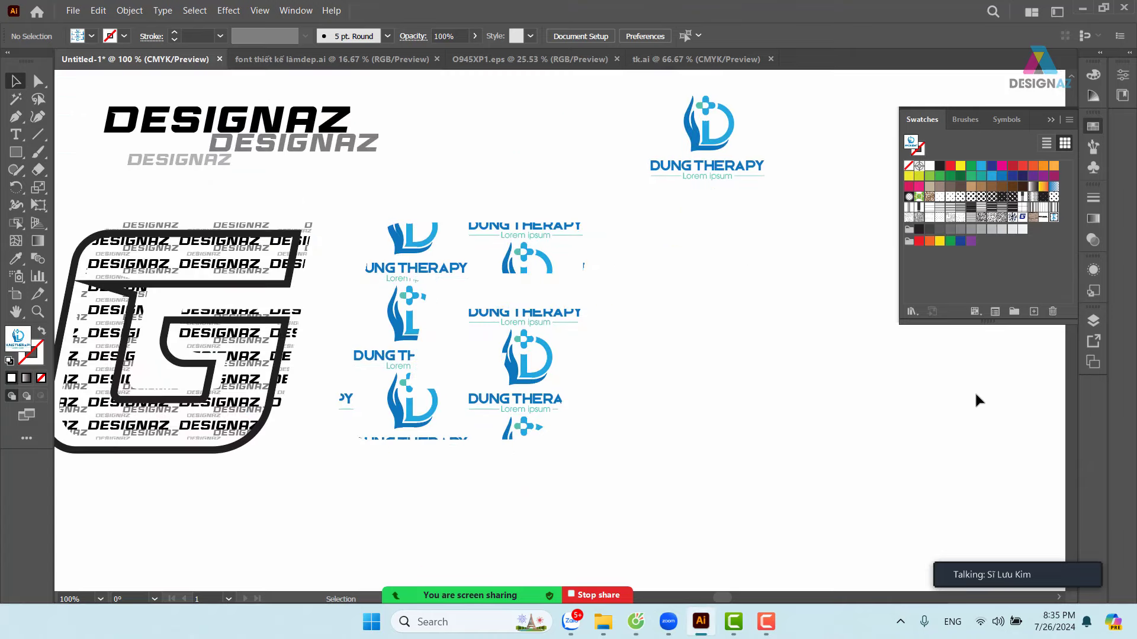
left_click(503, 322)
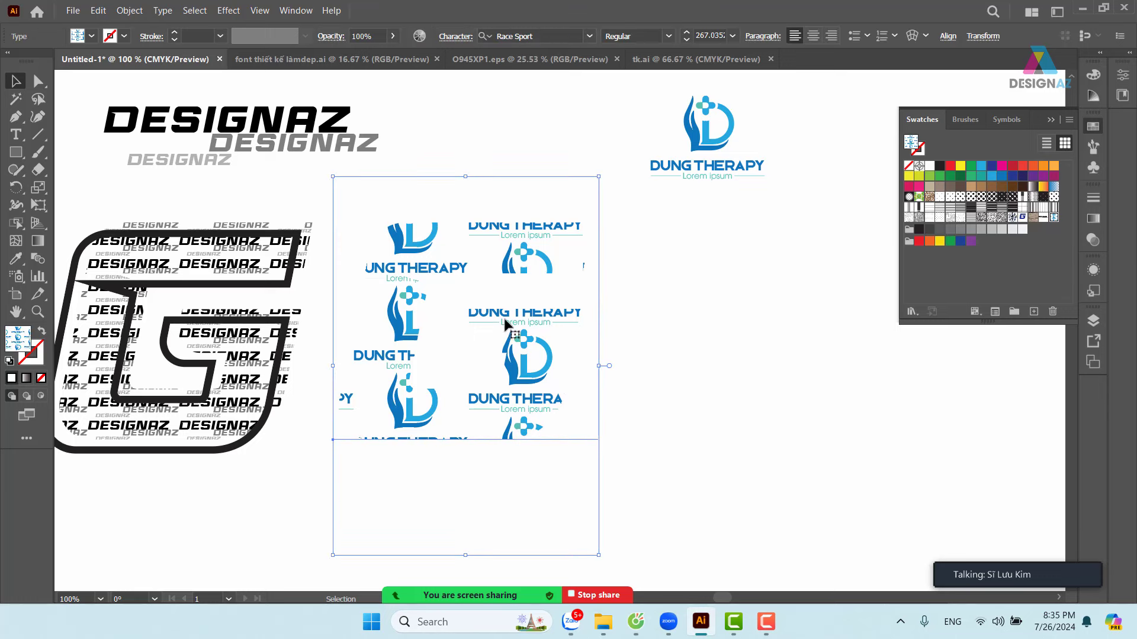
left_click(83, 277)
left_click(39, 187)
double_click(39, 188)
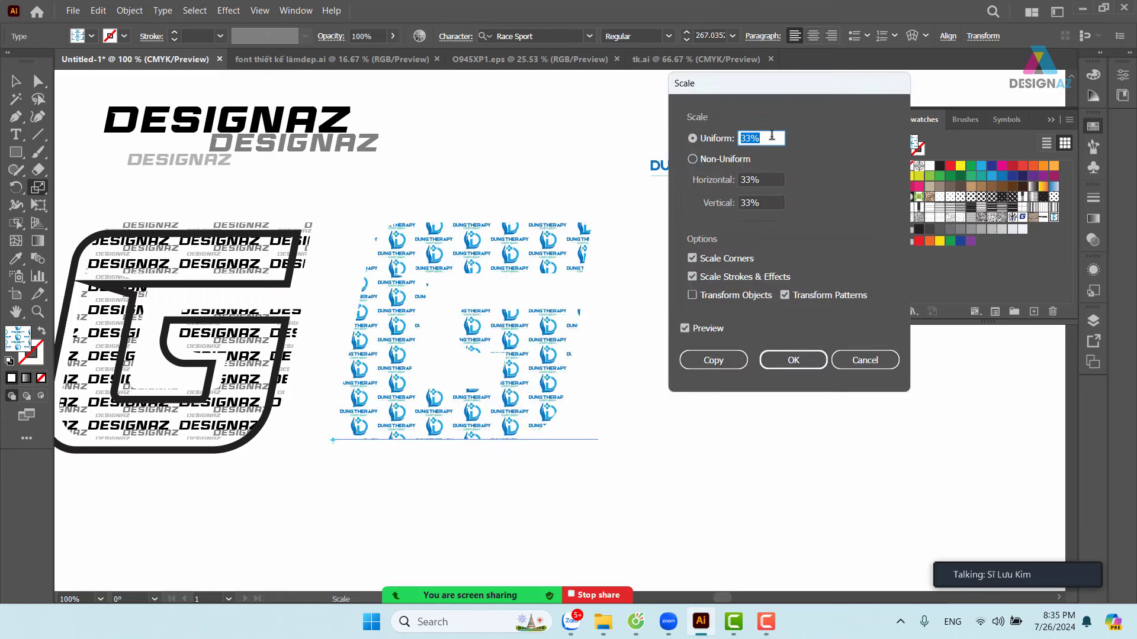
type("30")
key("Down")
key("Down")
key("Down")
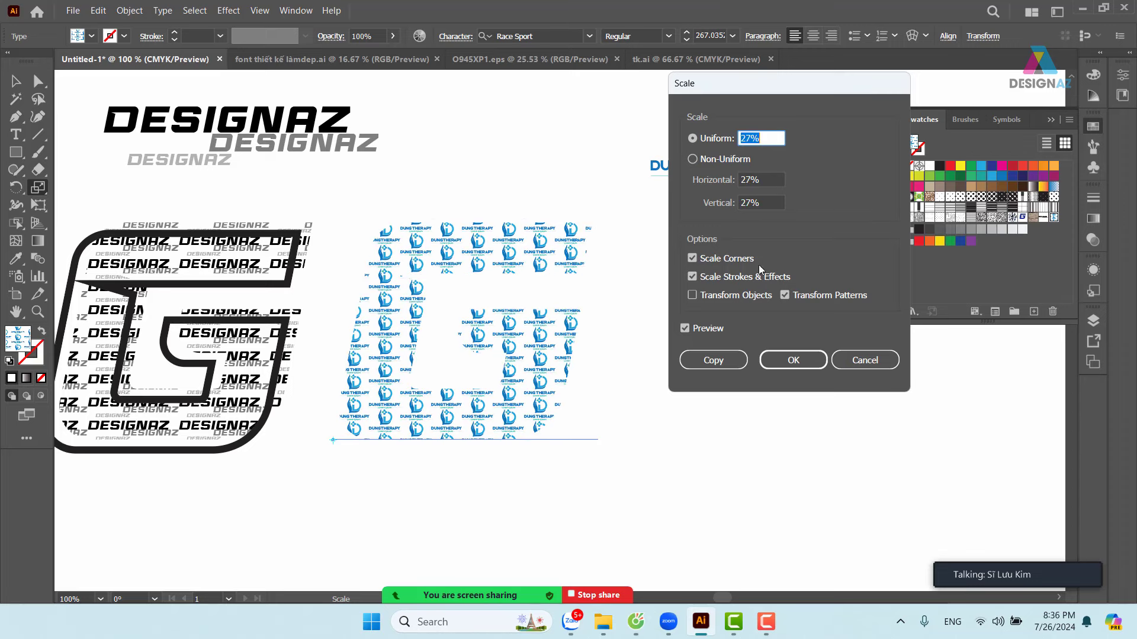
left_click(761, 360)
key("v")
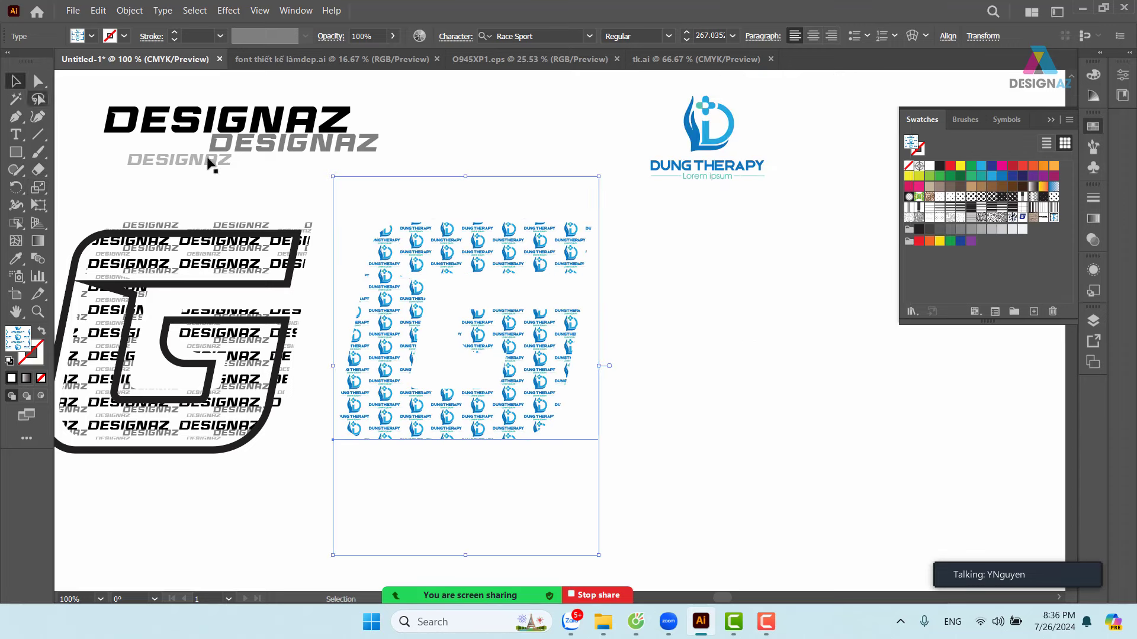
left_click(670, 293)
key("ctrl+equal")
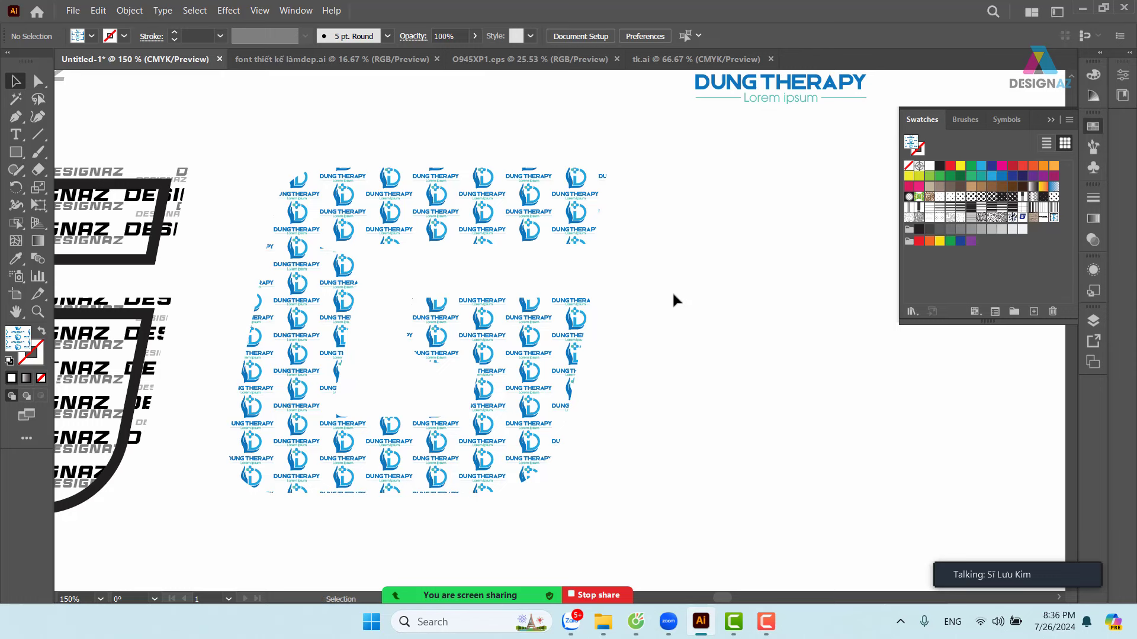
- In the logo pattern tile, add a logo copy to the right, shrunk to about 1.84 cm wide
left_click(574, 349)
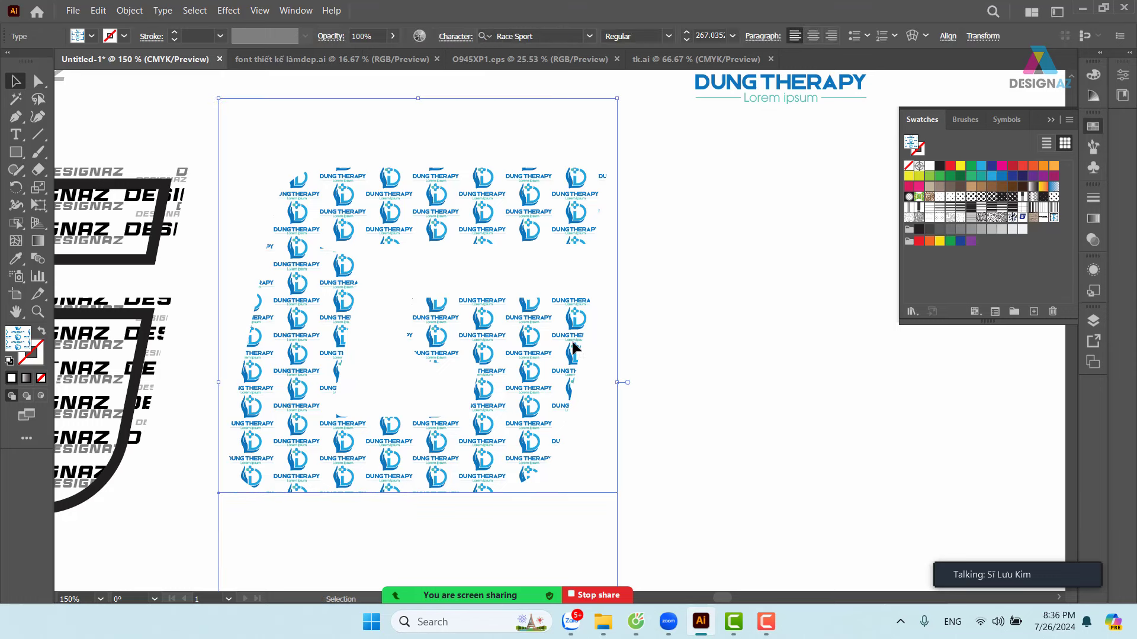
double_click(1054, 218)
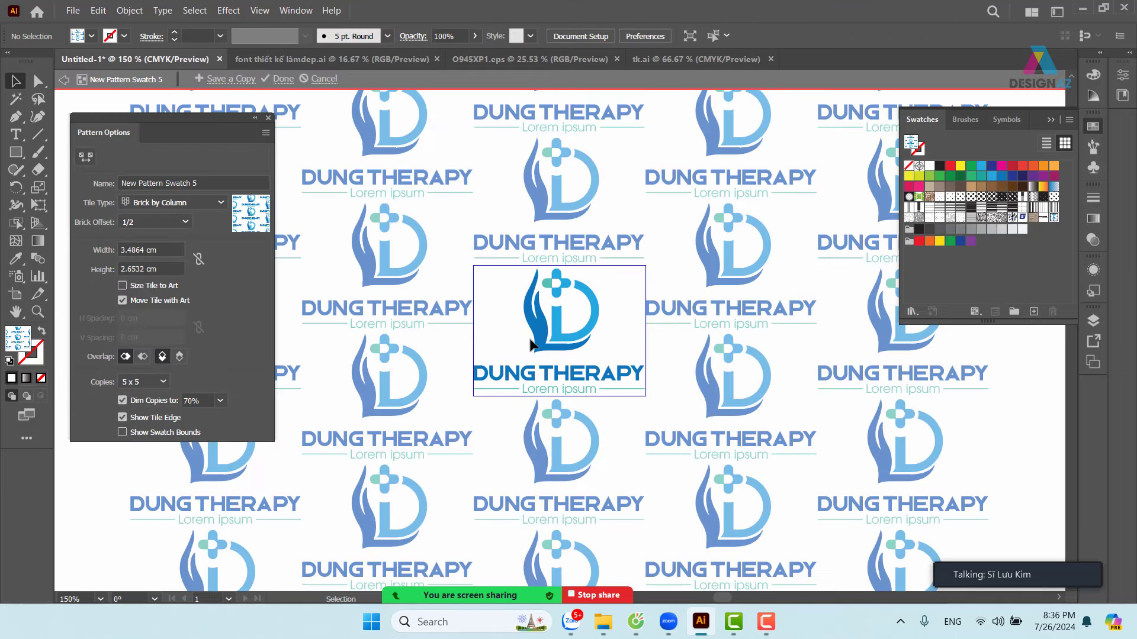
key("ctrl+minus")
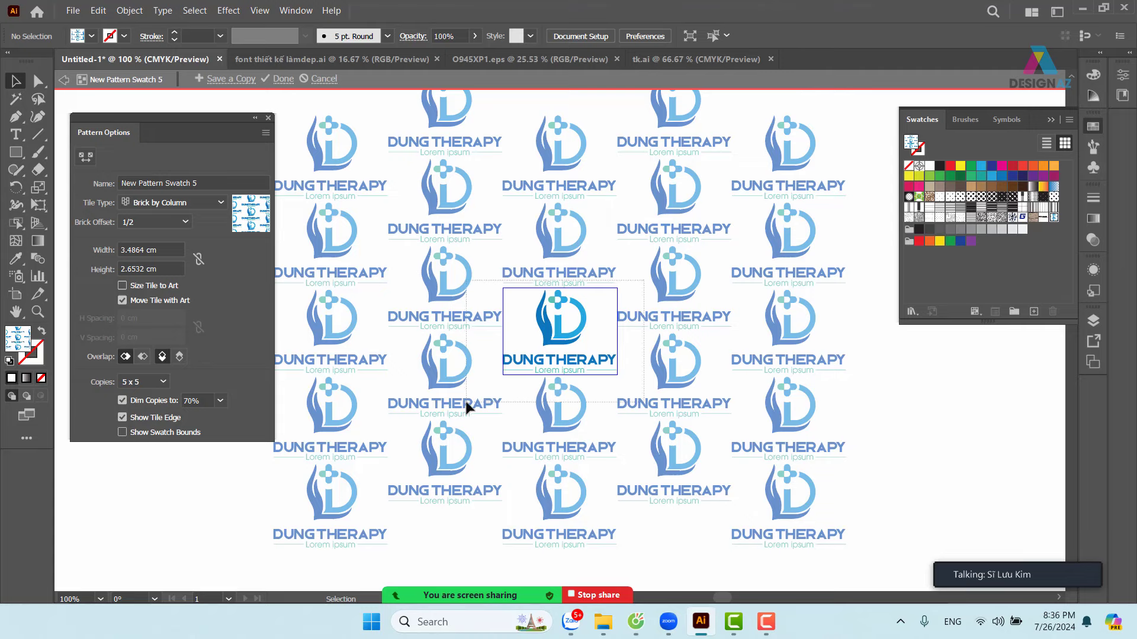
left_click(589, 323)
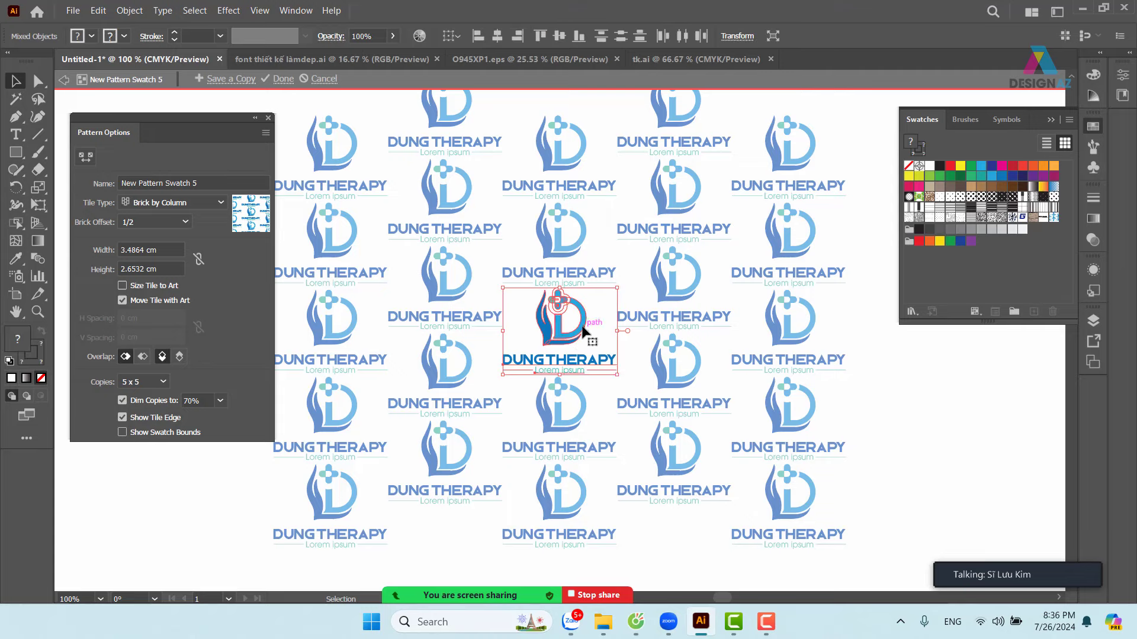
left_click_drag(583, 331, 640, 325)
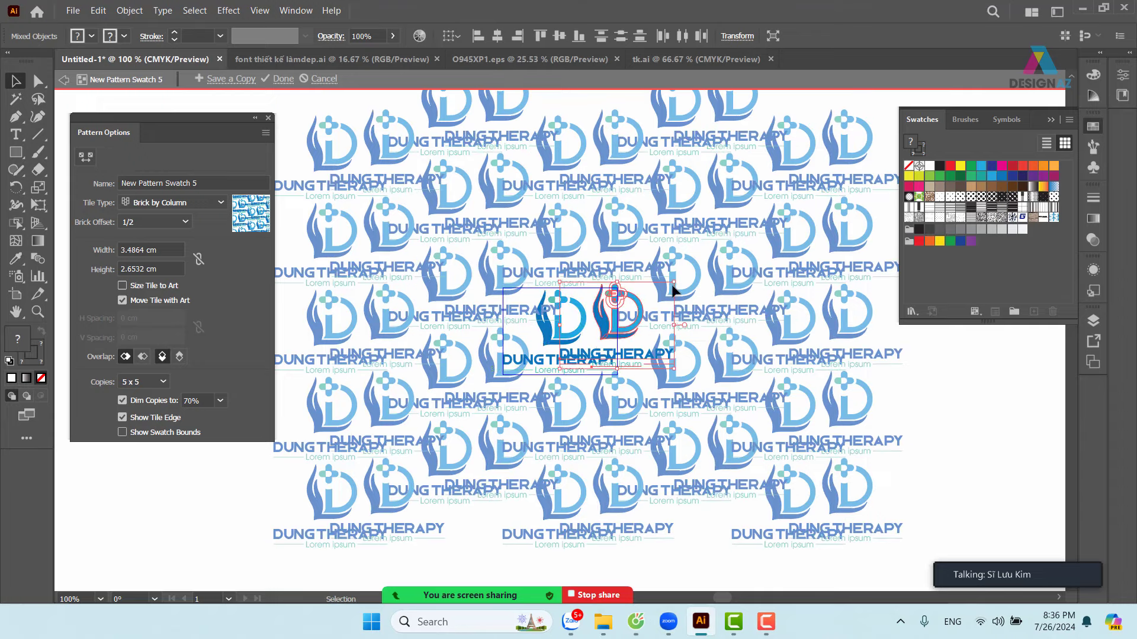
left_click_drag(674, 284, 606, 301)
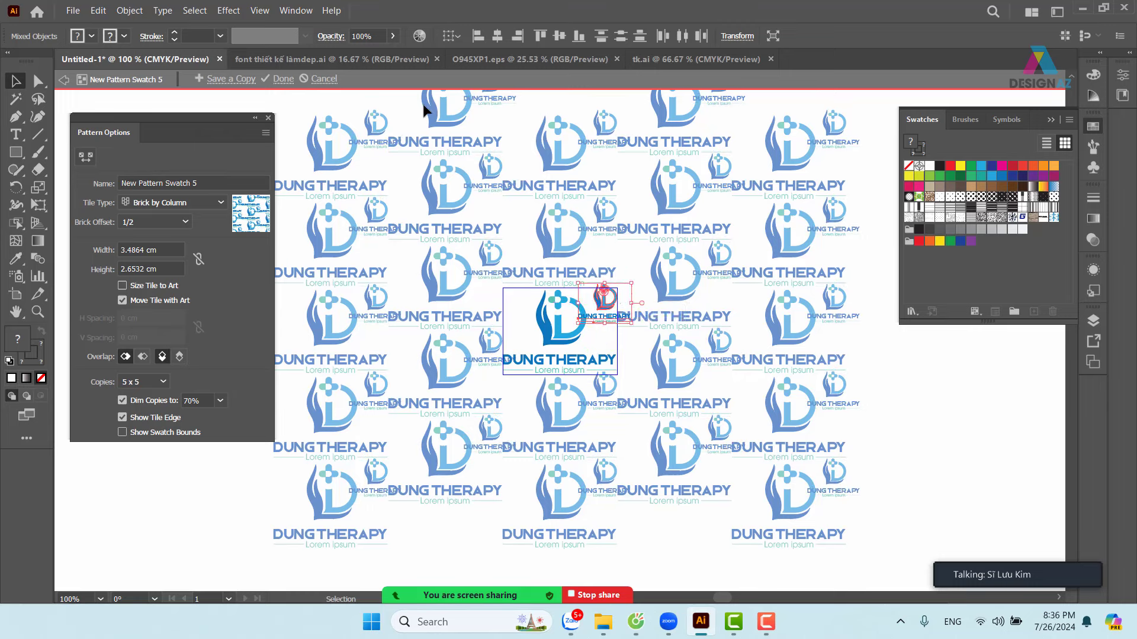
- Set the small logo copy to 50% opacity and exit pattern editing
left_click(379, 41)
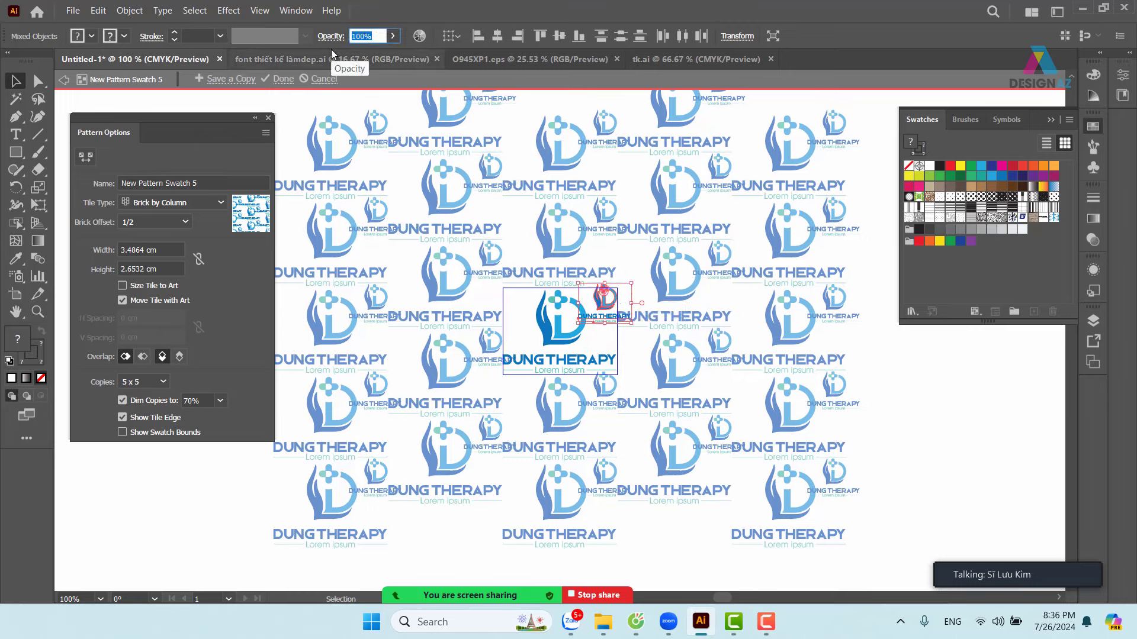
type("50")
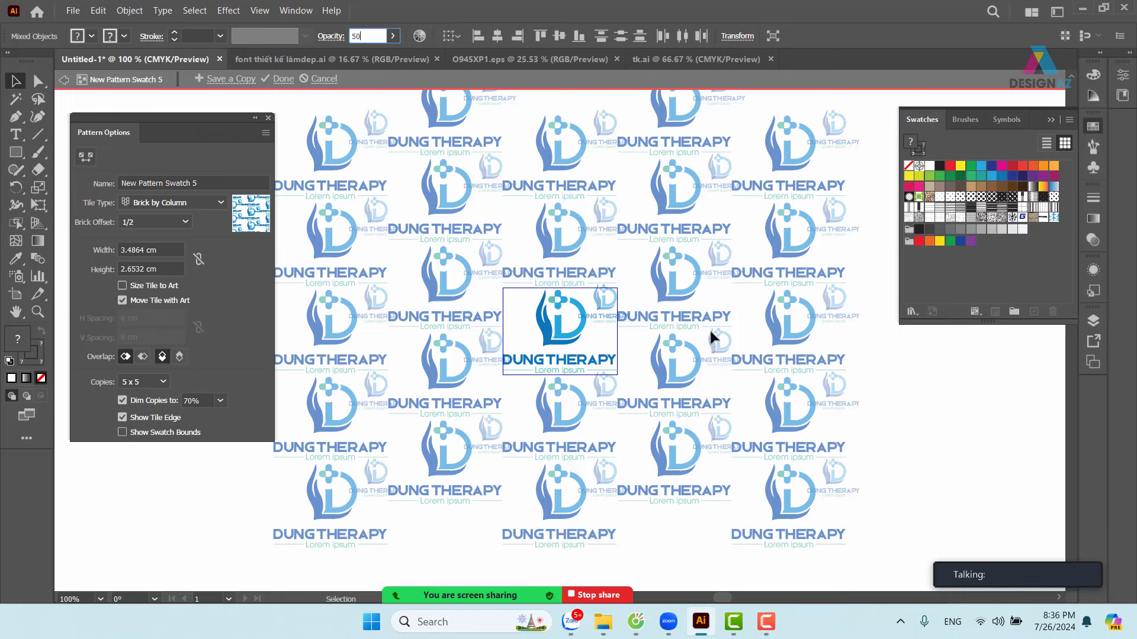
key("Return")
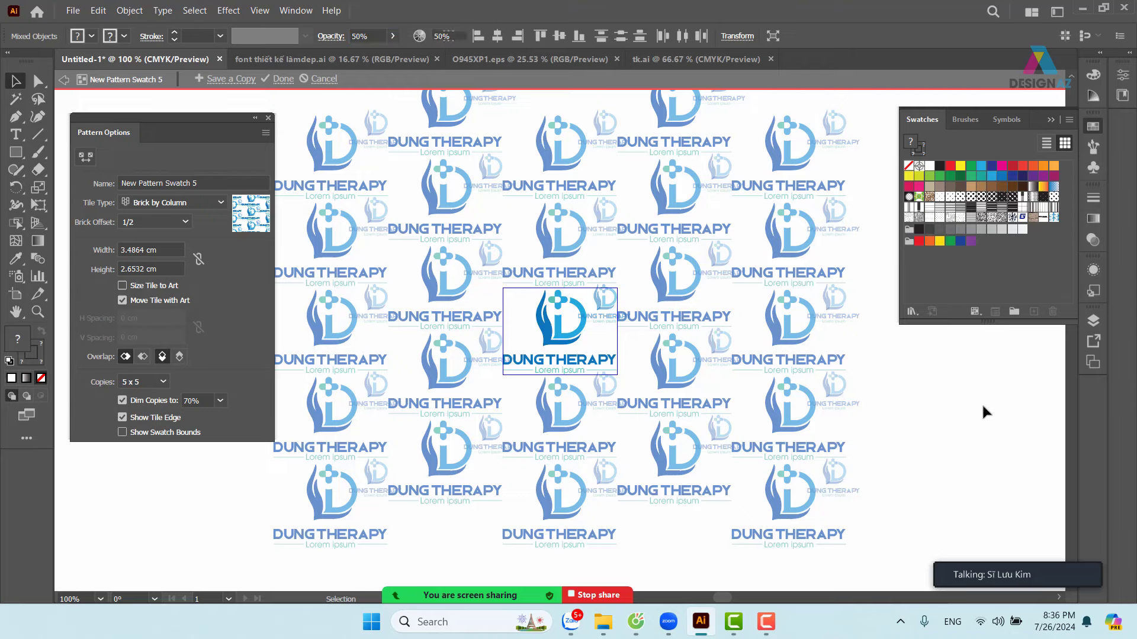
key("Escape")
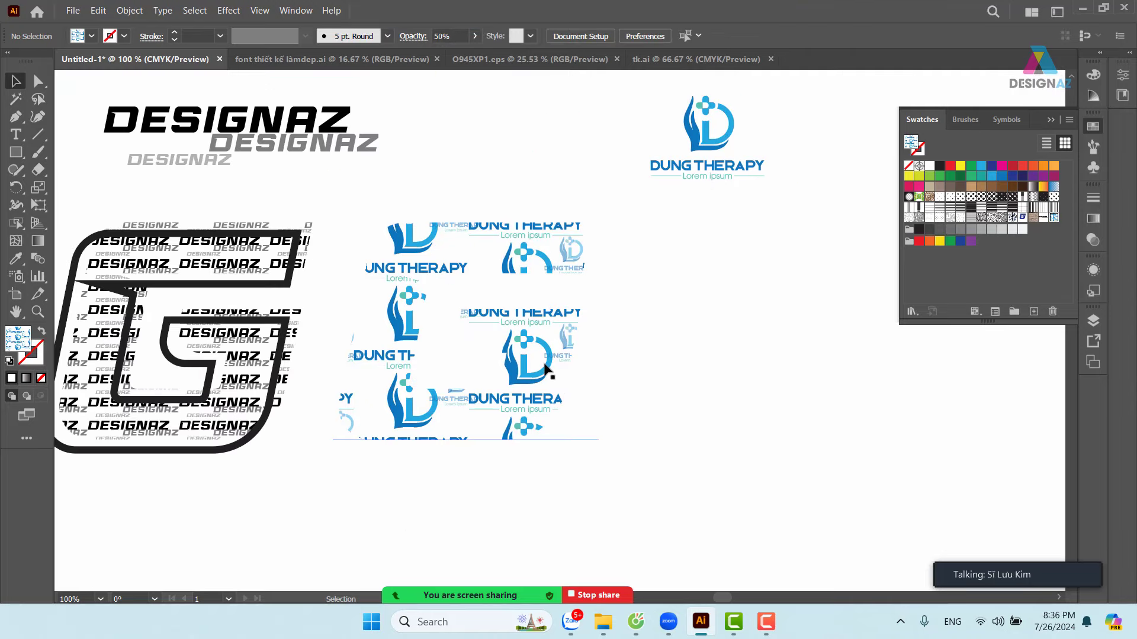
- Scale the G's pattern uniformly to 27% with Transform Objects unchecked
left_click(545, 367)
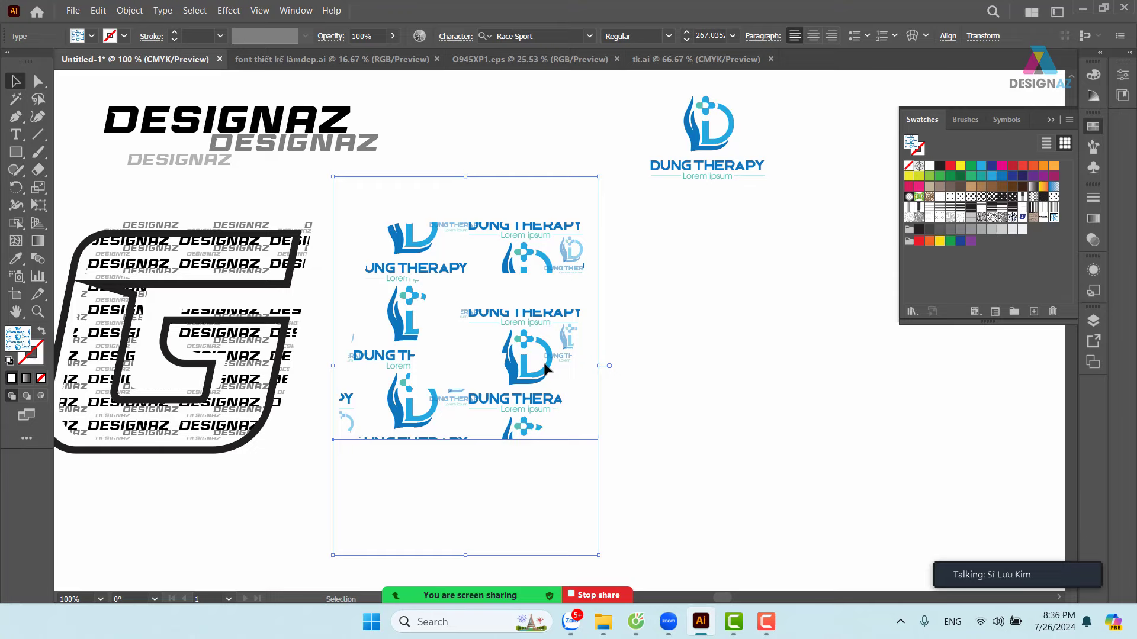
left_click(37, 188)
double_click(38, 187)
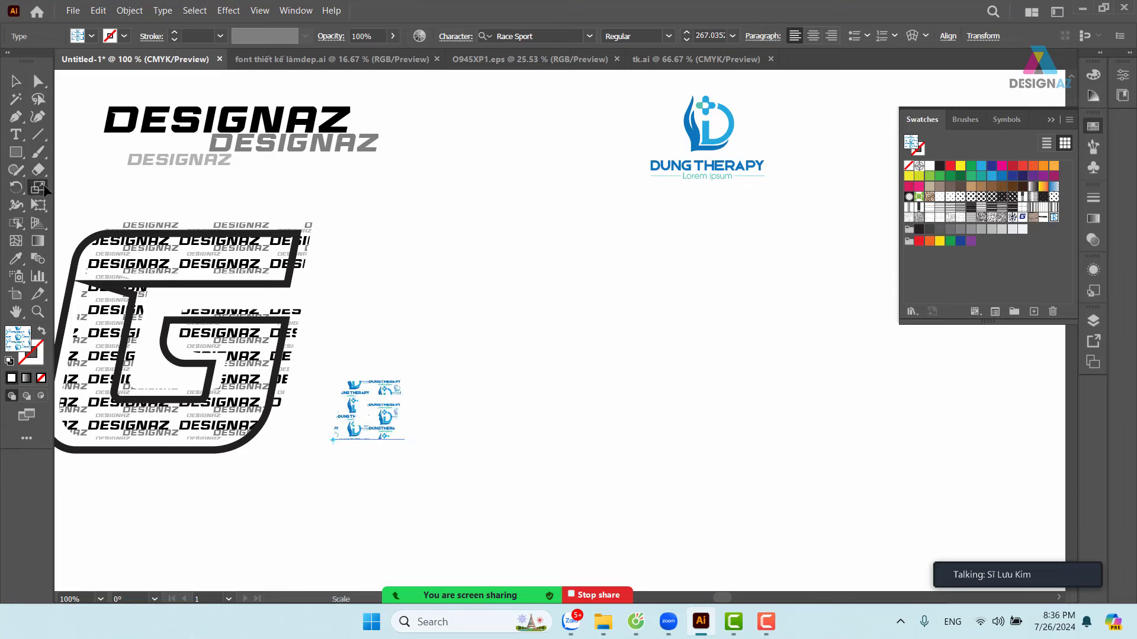
left_click(692, 295)
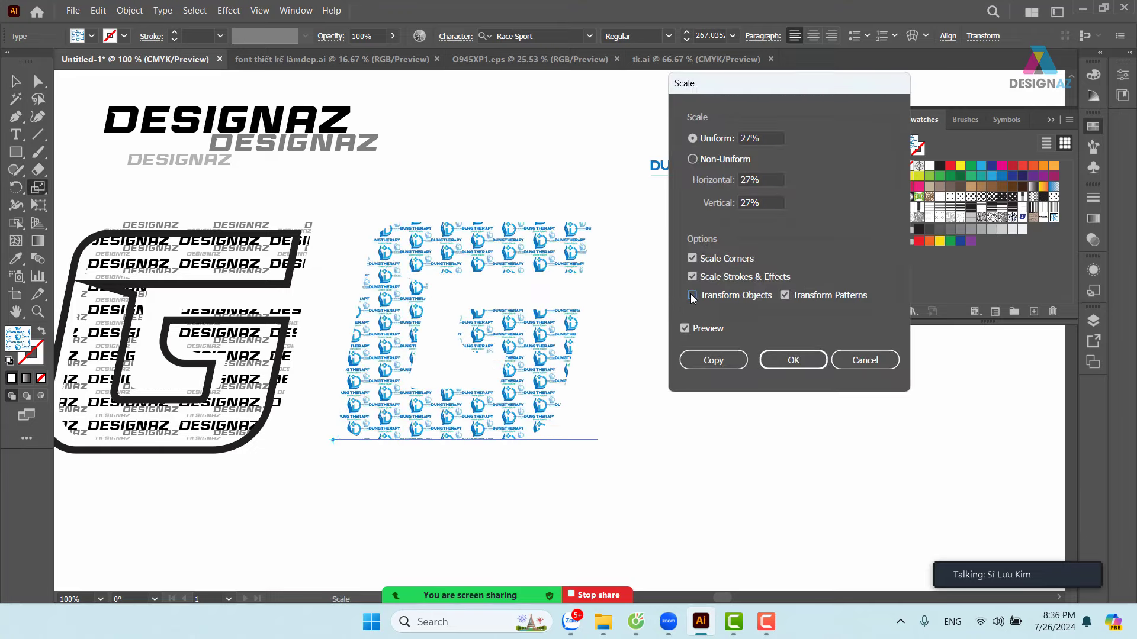
left_click(773, 362)
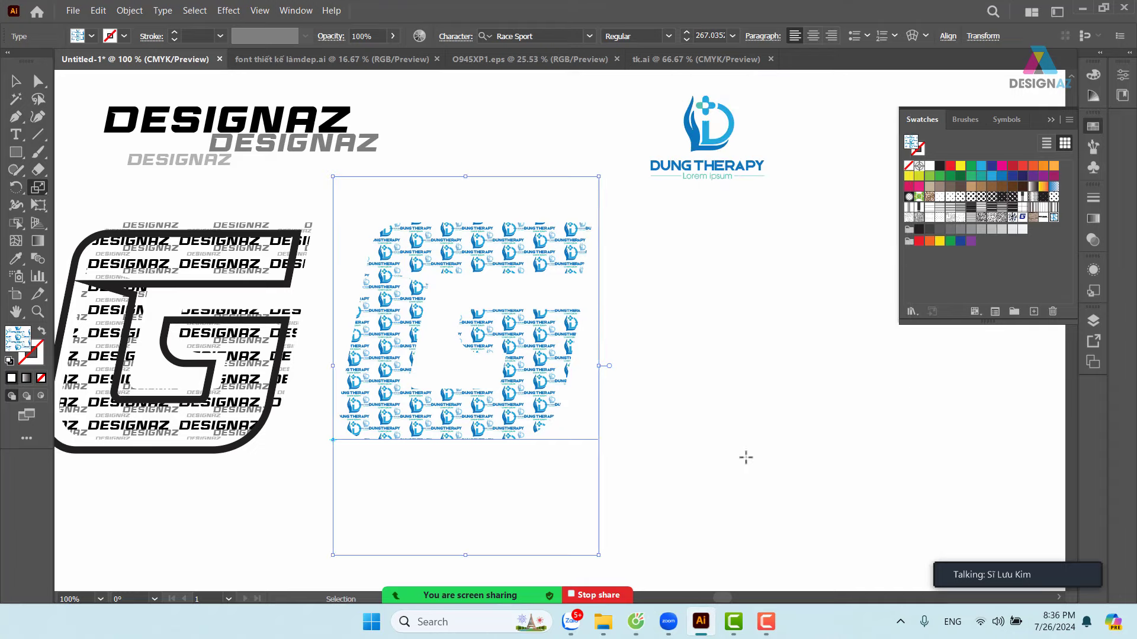
key("ctrl+equal")
key("ctrl+equal")
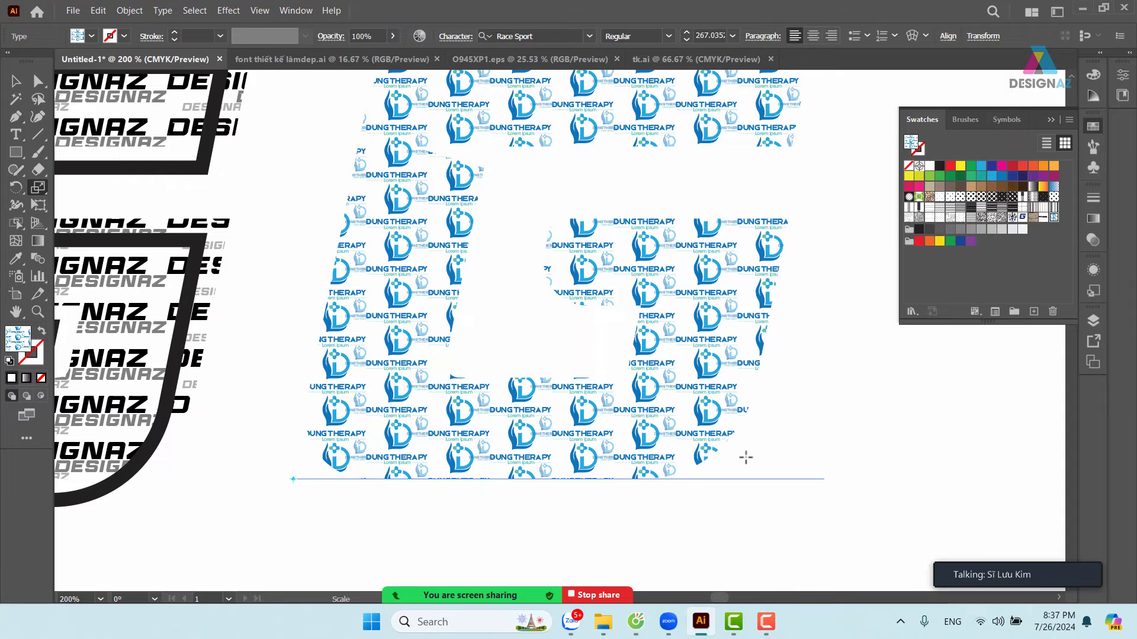
- Inspect the artwork at different zooms, undoing an accidental move of the DUNG THERAPY text
key("ctrl+minus")
key("ctrl+minus")
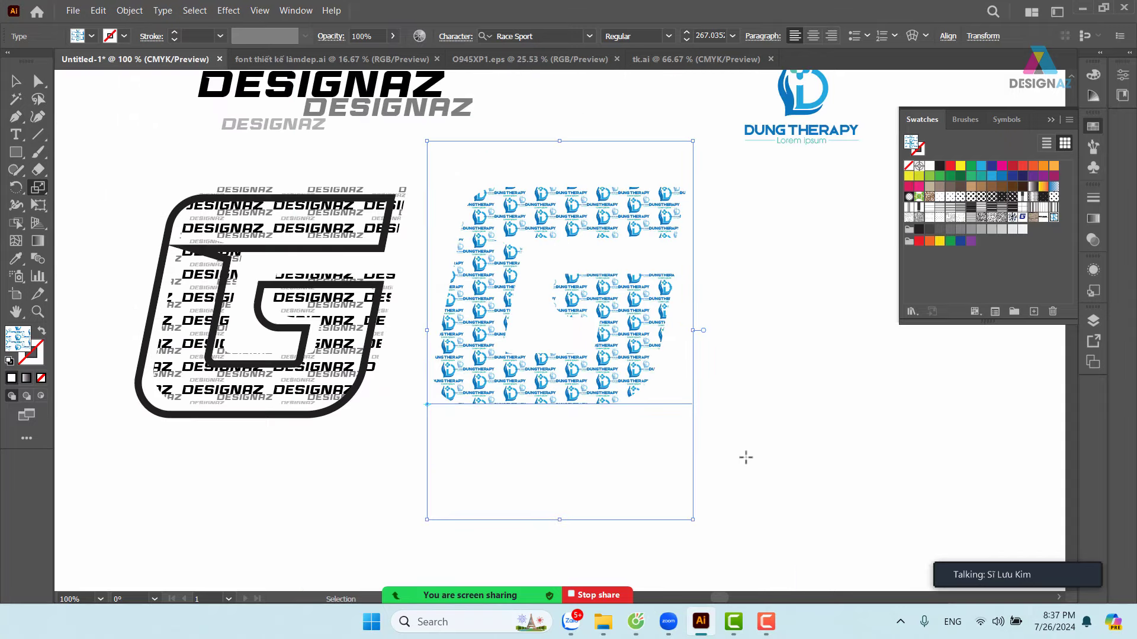
scroll(534, 297, "right", 5)
scroll(534, 297, "up", 2)
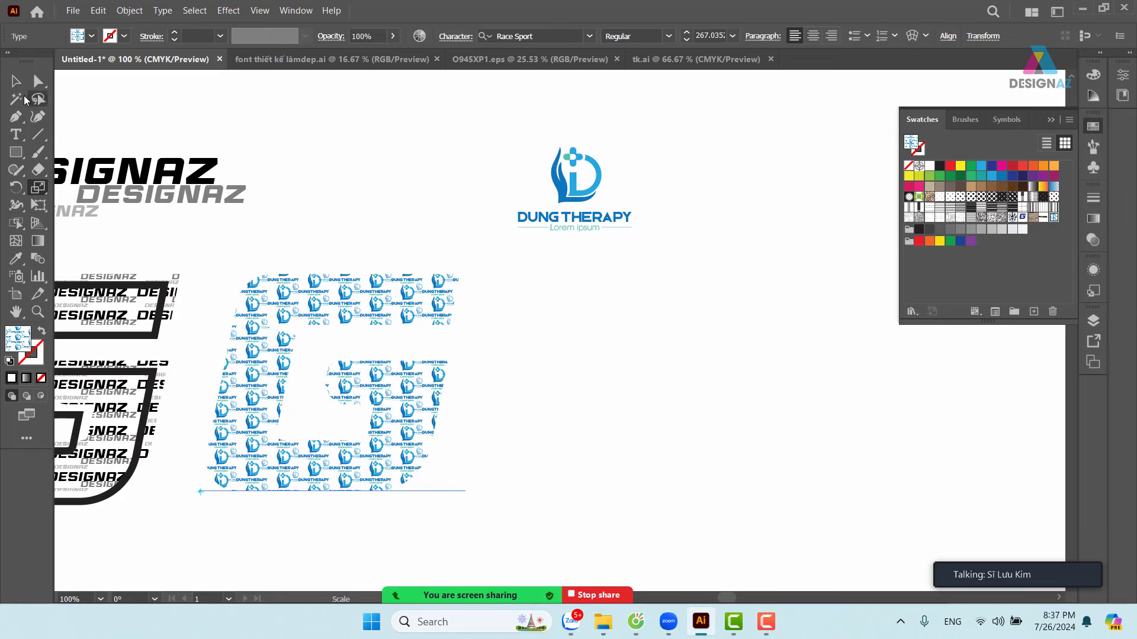
key("v")
left_click(568, 219)
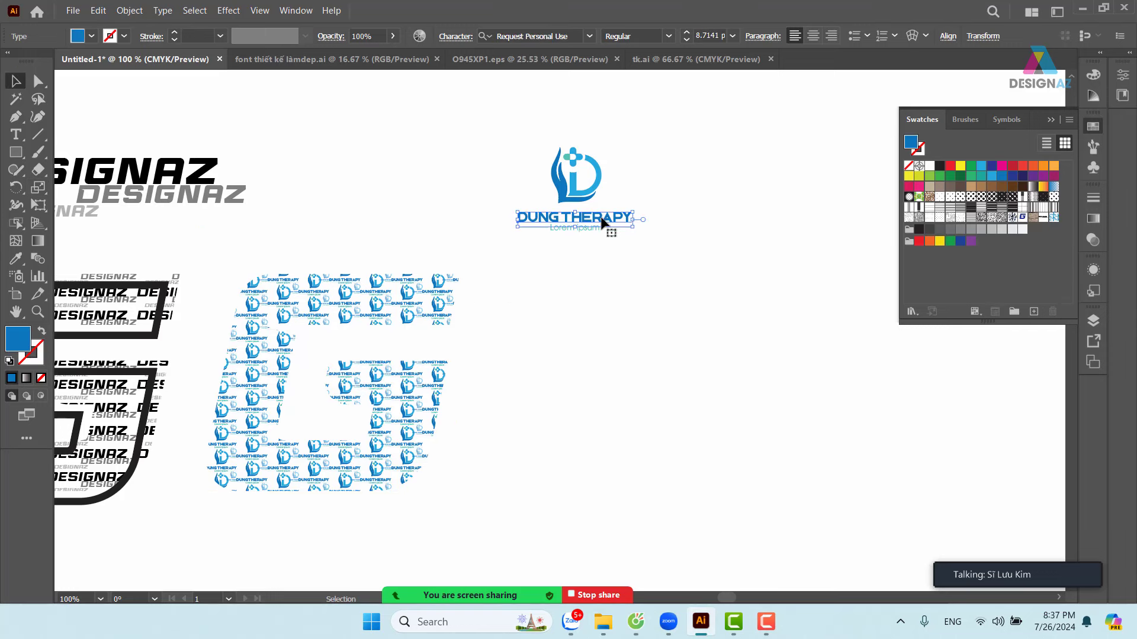
left_click_drag(598, 222, 426, 155)
left_click(609, 255)
left_click_drag(525, 135, 578, 283)
key("ctrl+z")
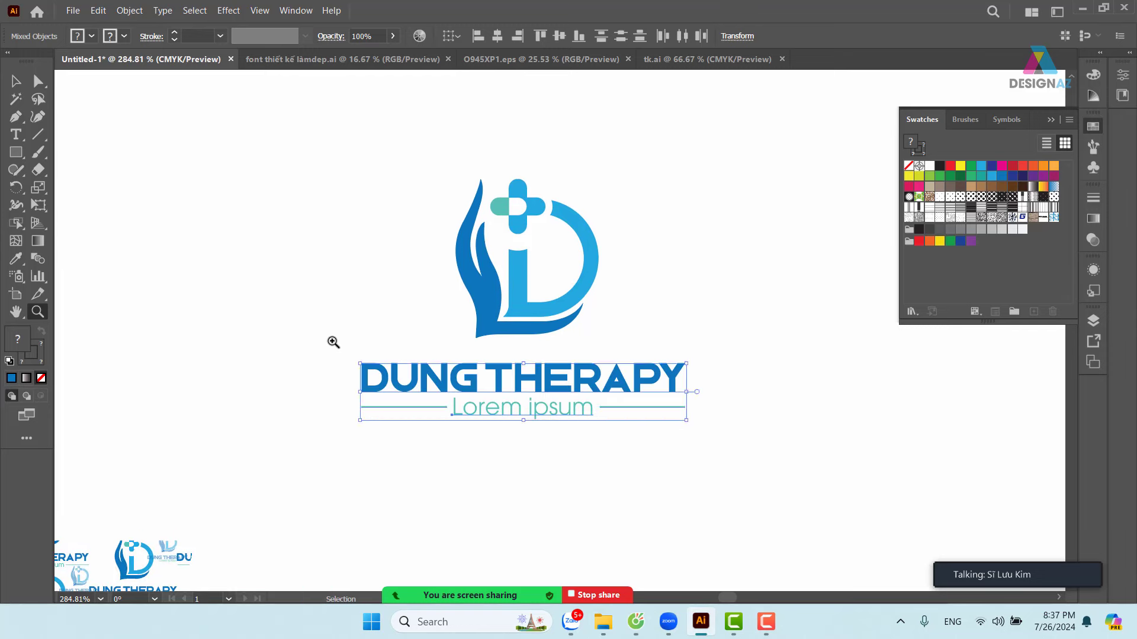
key("ctrl+minus")
key("ctrl+minus")
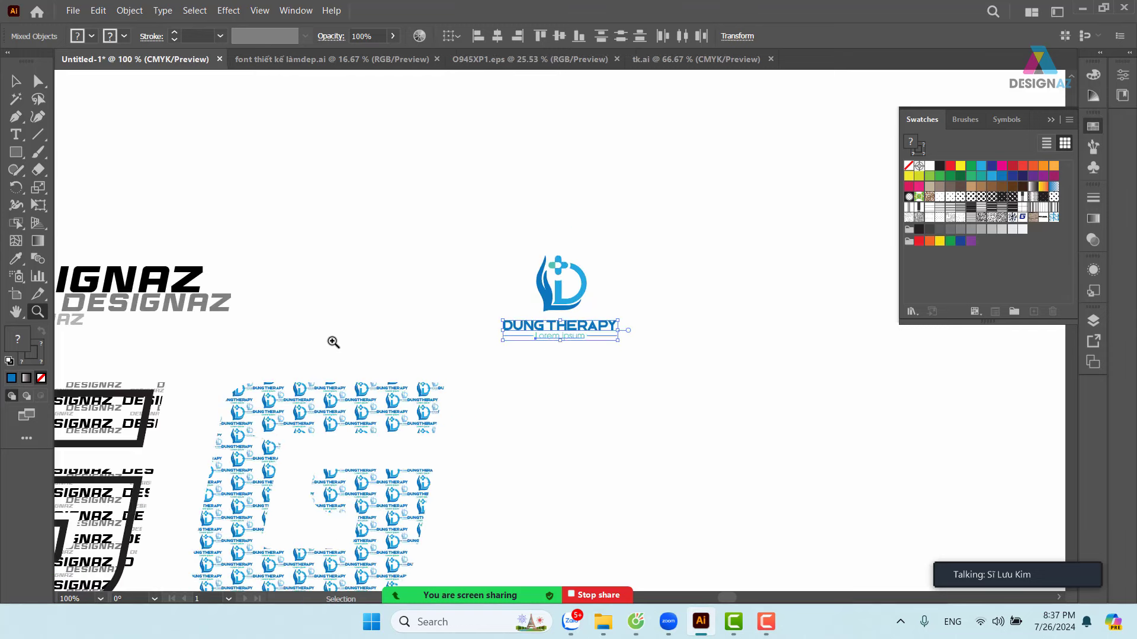
left_click_drag(330, 338, 683, 156)
left_click_drag(205, 254, 469, 183)
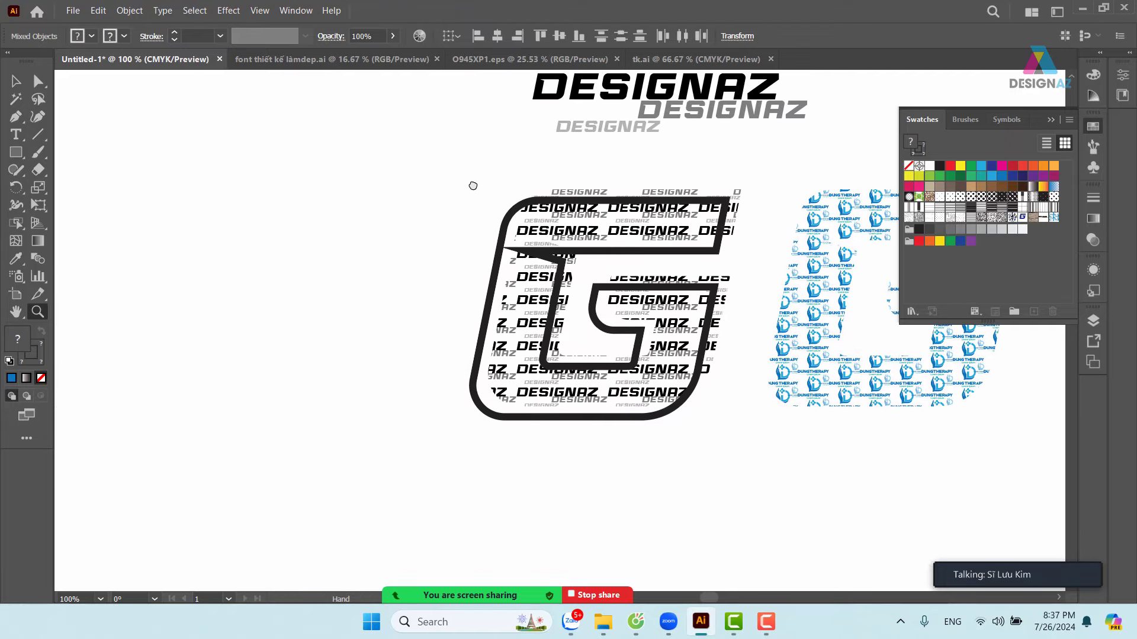
- Draw a small blue hexagon to the left of the G with the Polygon tool
left_click(16, 152)
left_click(84, 205)
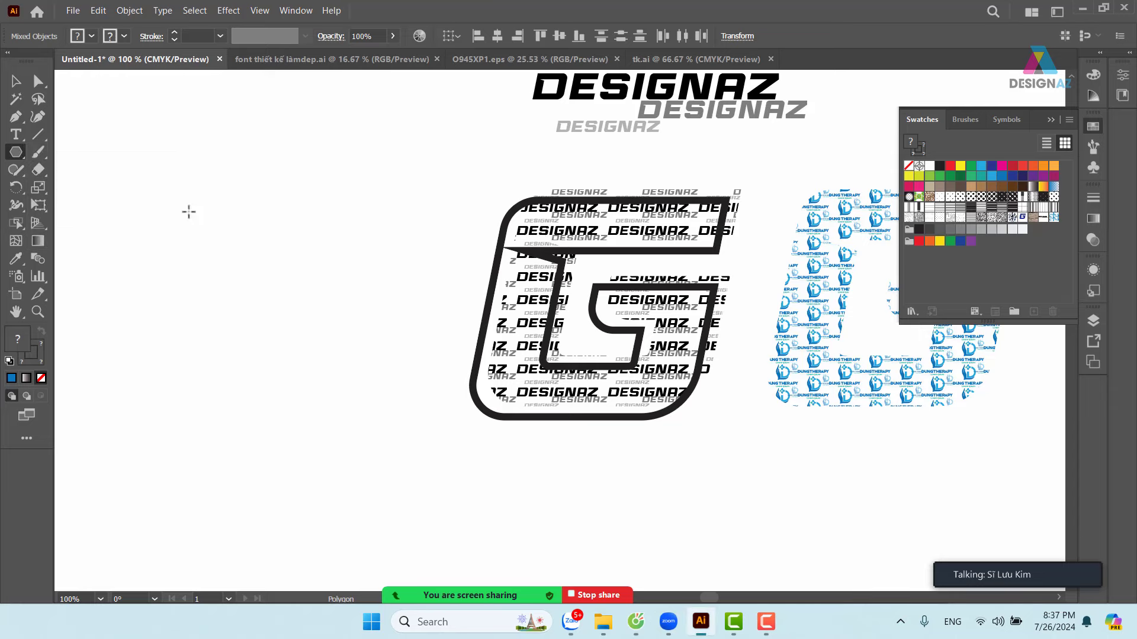
left_click_drag(195, 210, 210, 210)
key("v")
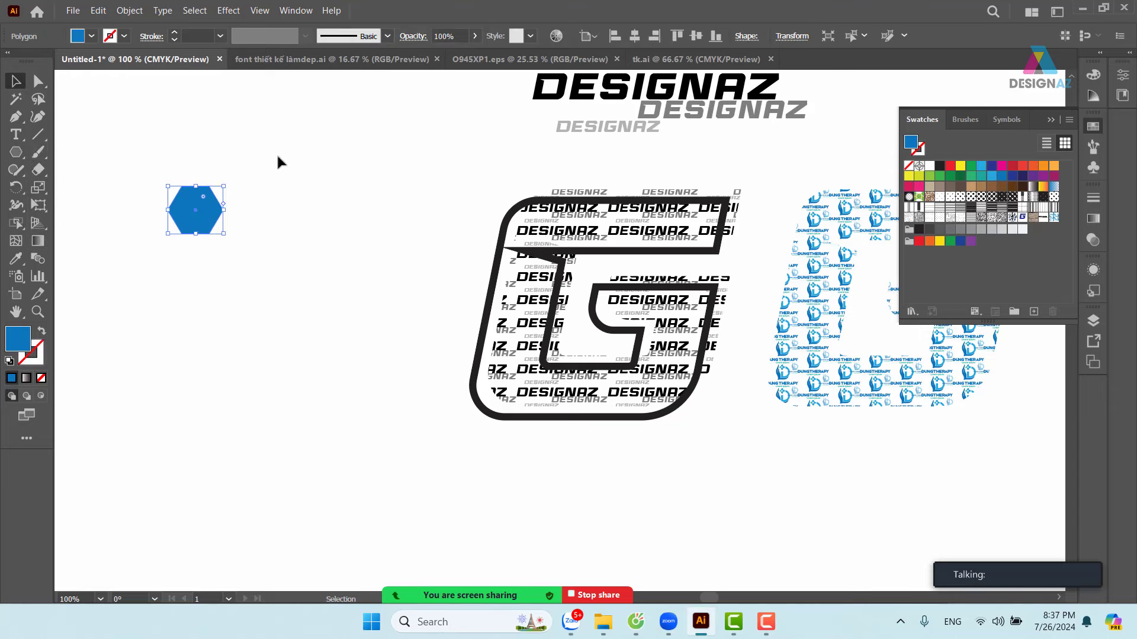
left_click(279, 160)
key("z")
left_click_drag(148, 160, 256, 213)
left_click_drag(348, 218, 358, 203)
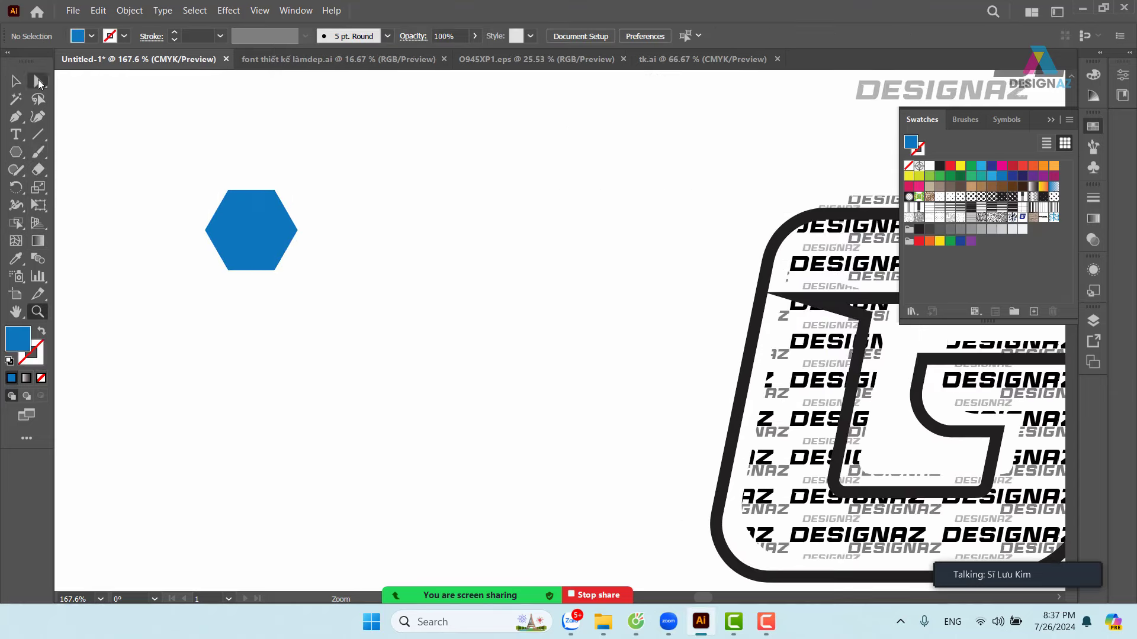
- Turn the hexagon into a black 2 pt outline with no fill and save it as a pattern swatch
left_click(16, 81)
left_click(237, 216)
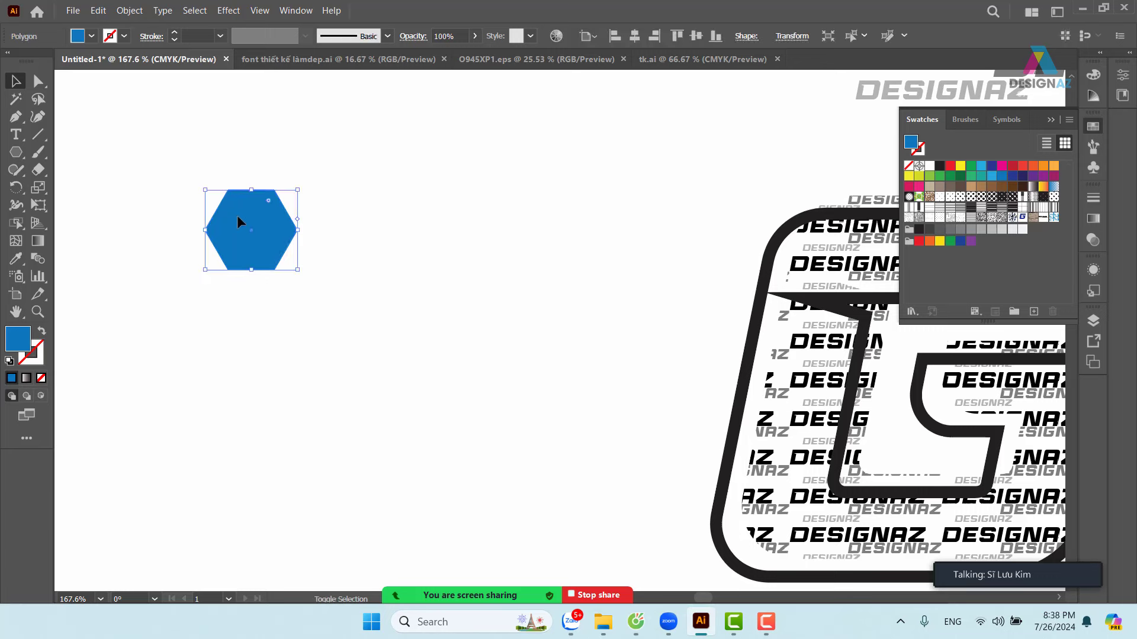
key("shift+x")
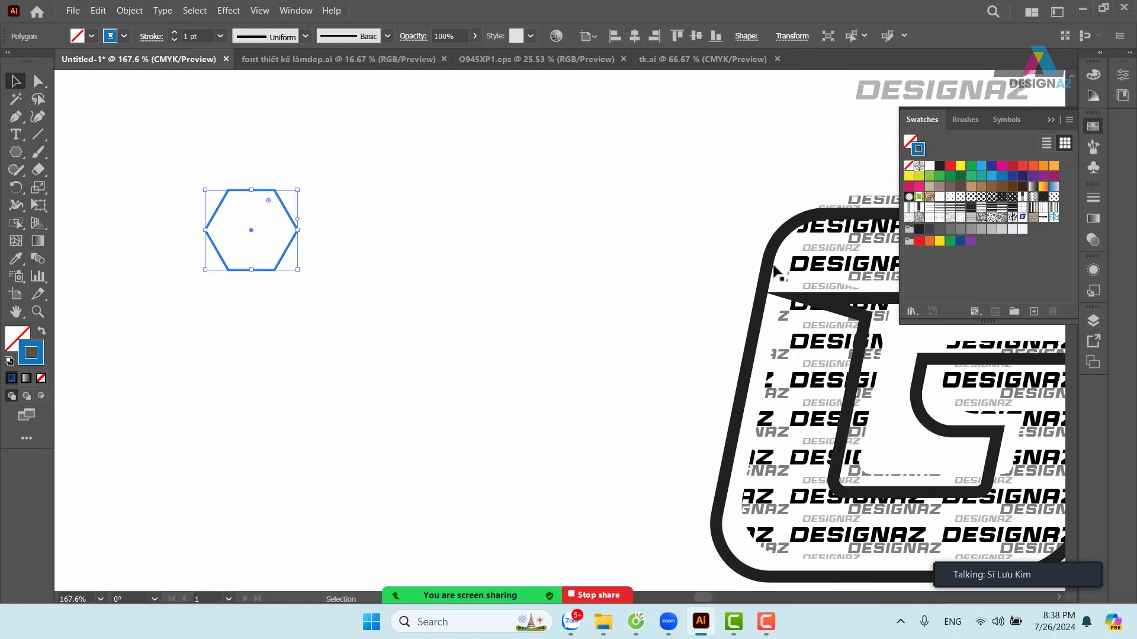
left_click(939, 165)
left_click(535, 254)
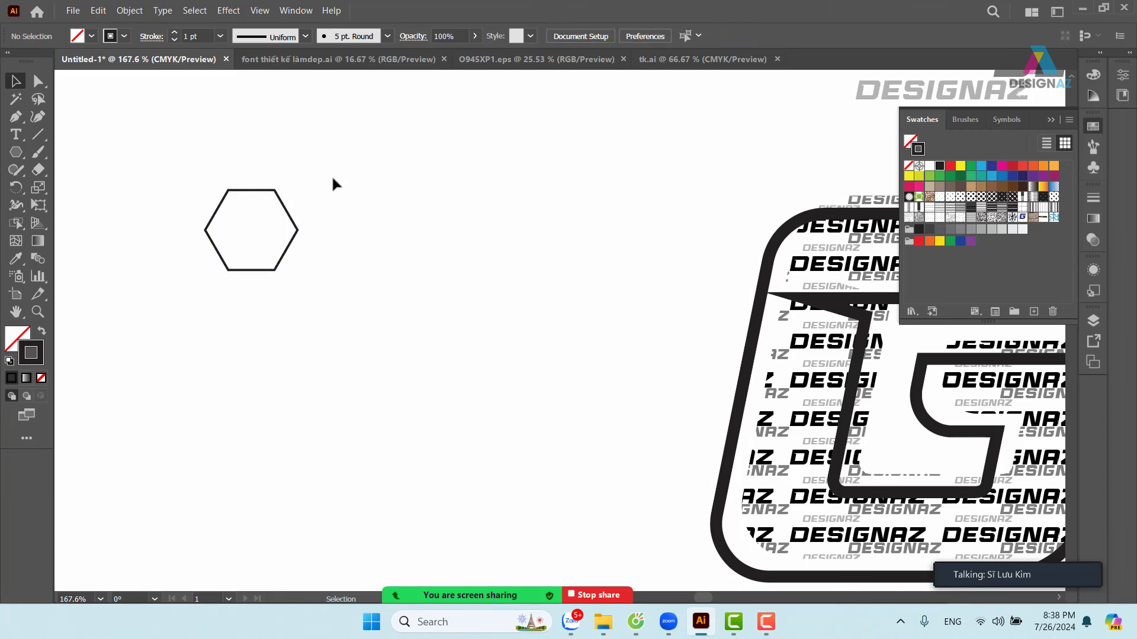
left_click_drag(331, 176, 122, 343)
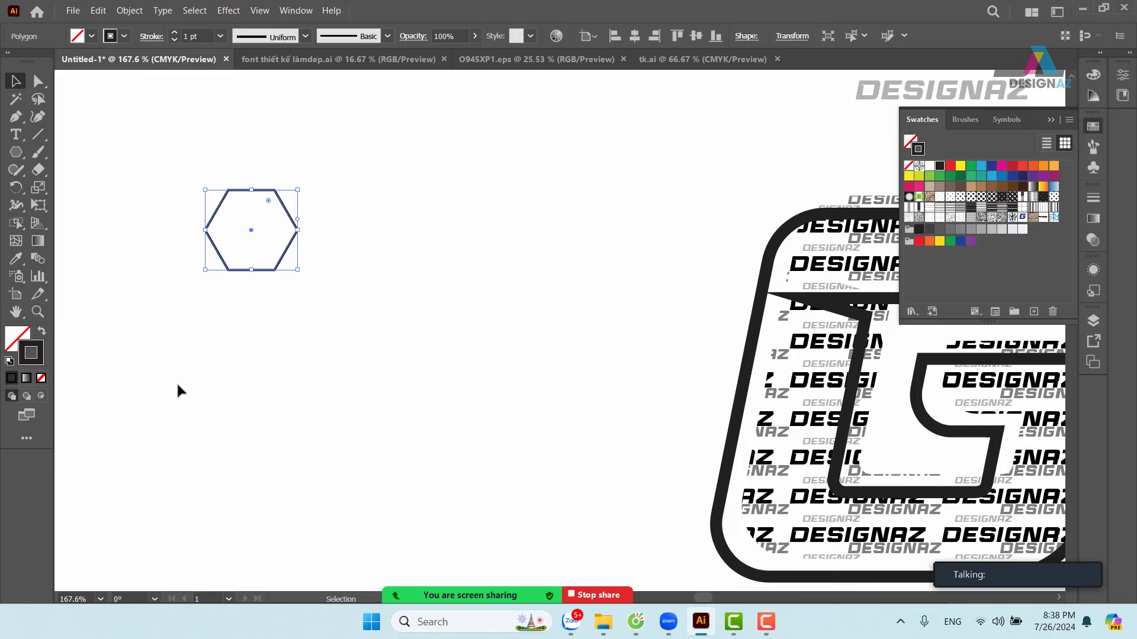
left_click(221, 36)
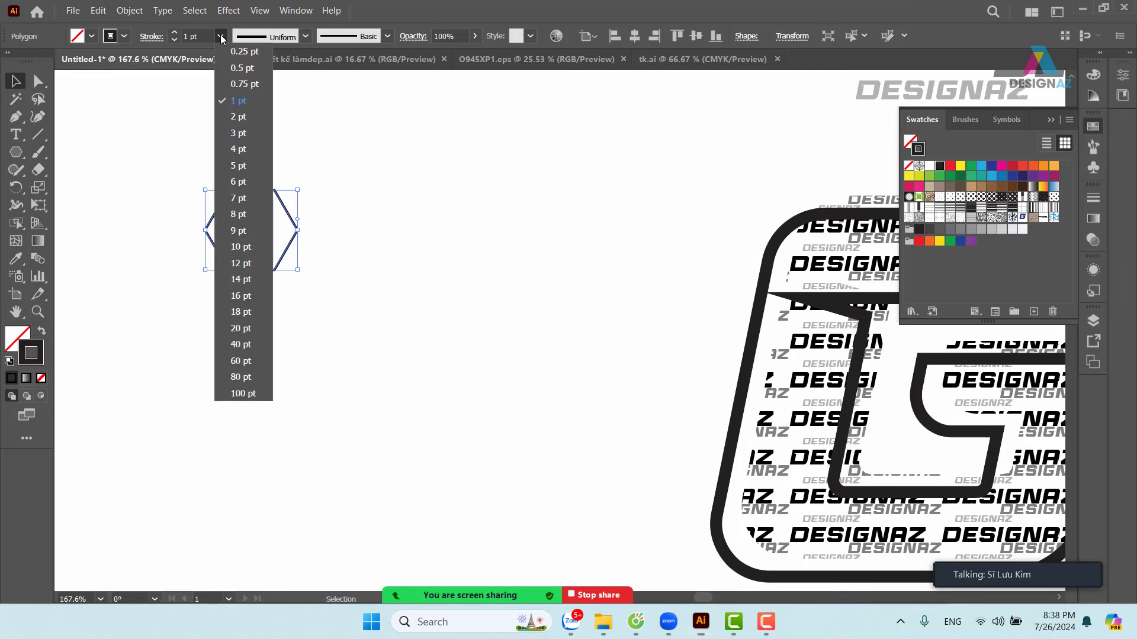
left_click(238, 116)
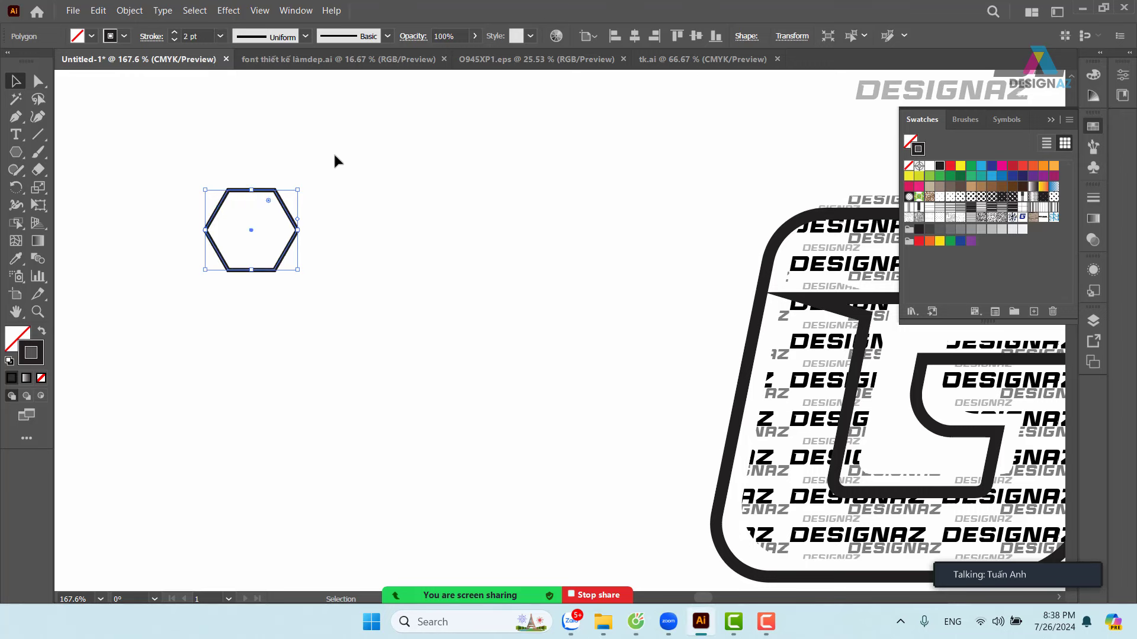
left_click(313, 175)
left_click_drag(314, 179, 202, 275)
left_click_drag(296, 216, 992, 272)
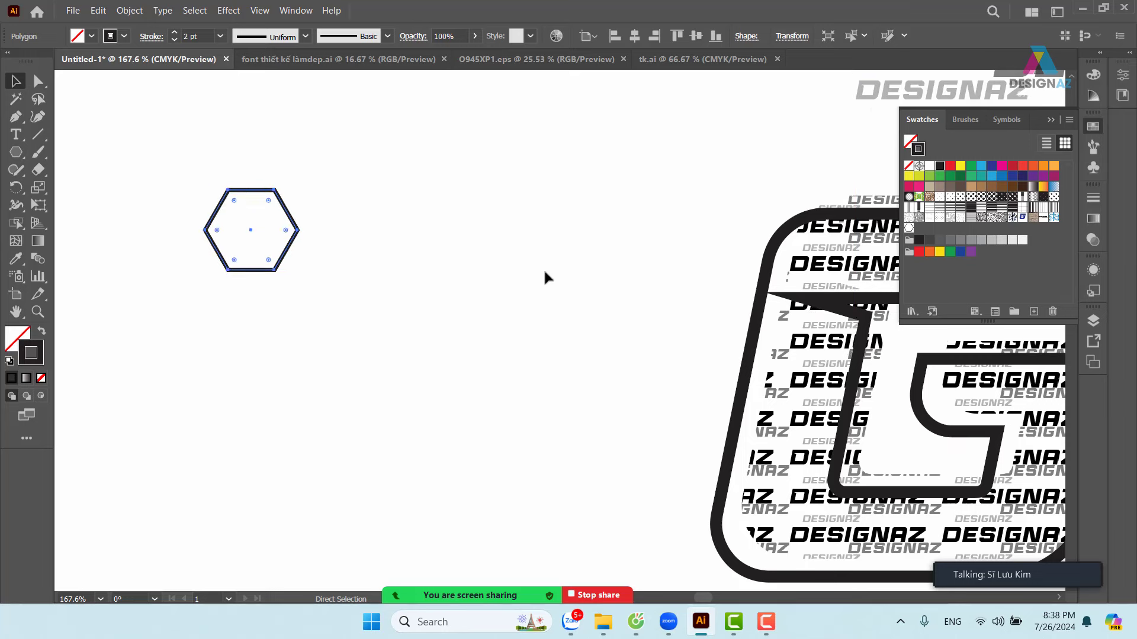
- Duplicate the logo-patterned G to the left and place the hexagon above the copy
key("ctrl+minus")
key("ctrl+minus")
key("ctrl+minus")
left_click_drag(601, 302, 540, 248)
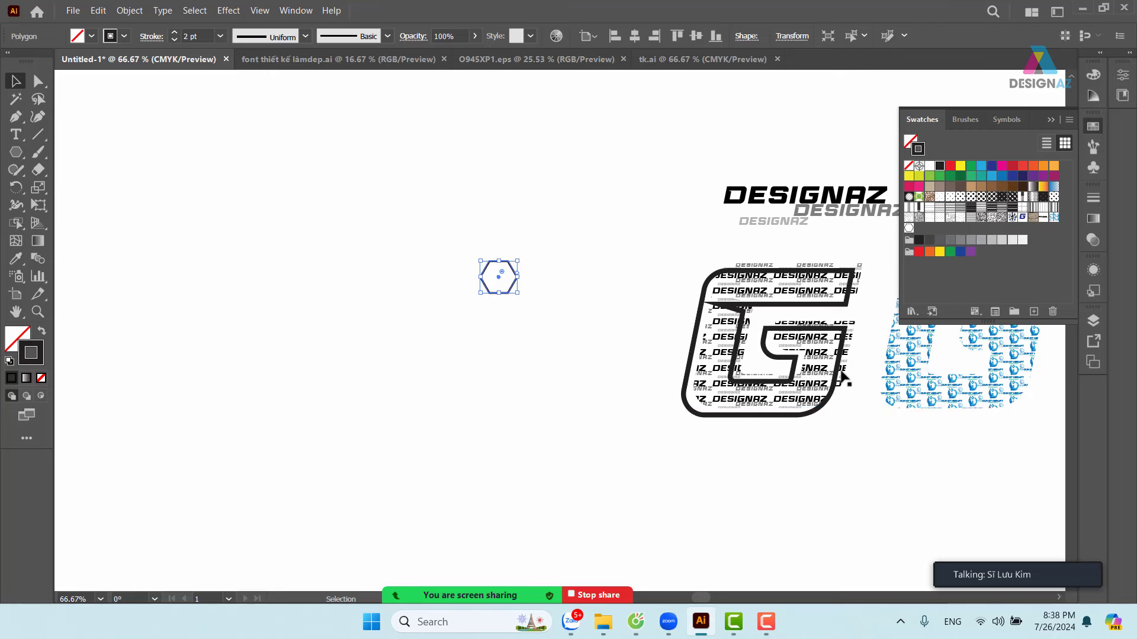
left_click_drag(790, 401, 595, 414)
left_click_drag(619, 295, 406, 304)
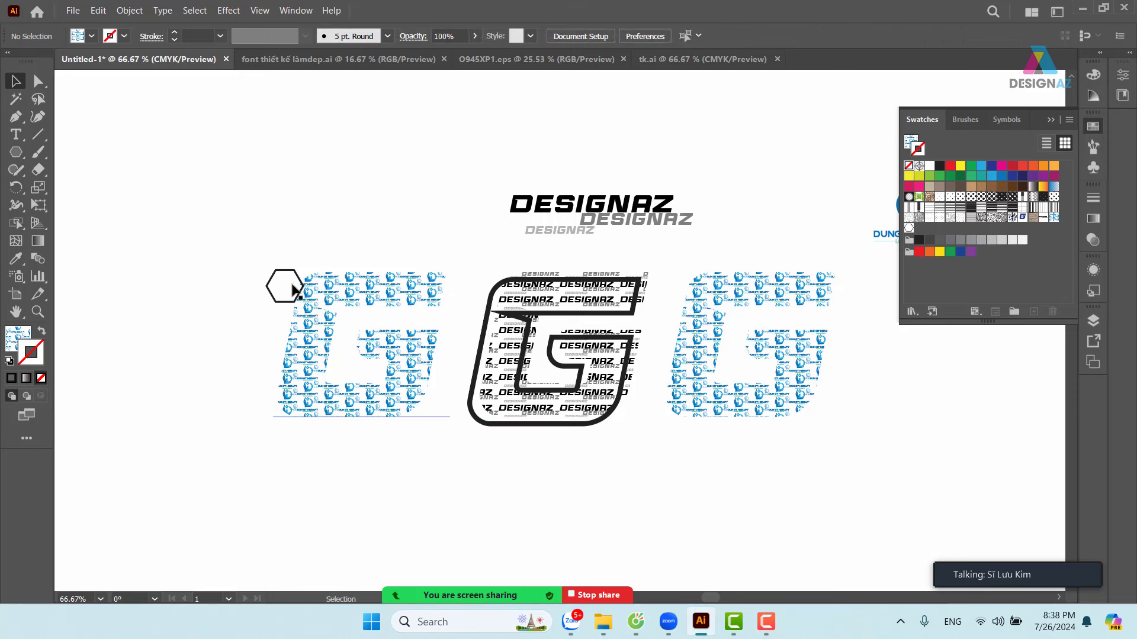
left_click_drag(299, 287, 388, 230)
left_click(421, 285)
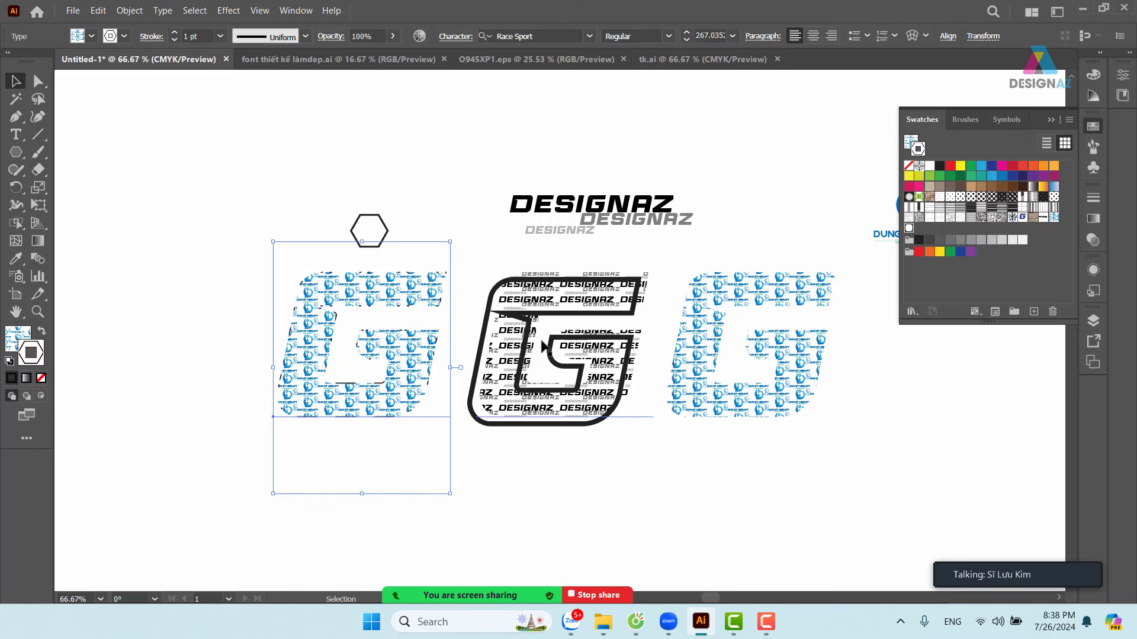
- Give the copied G no stroke and the hexagon pattern fill, then zoom in on it
key("slash")
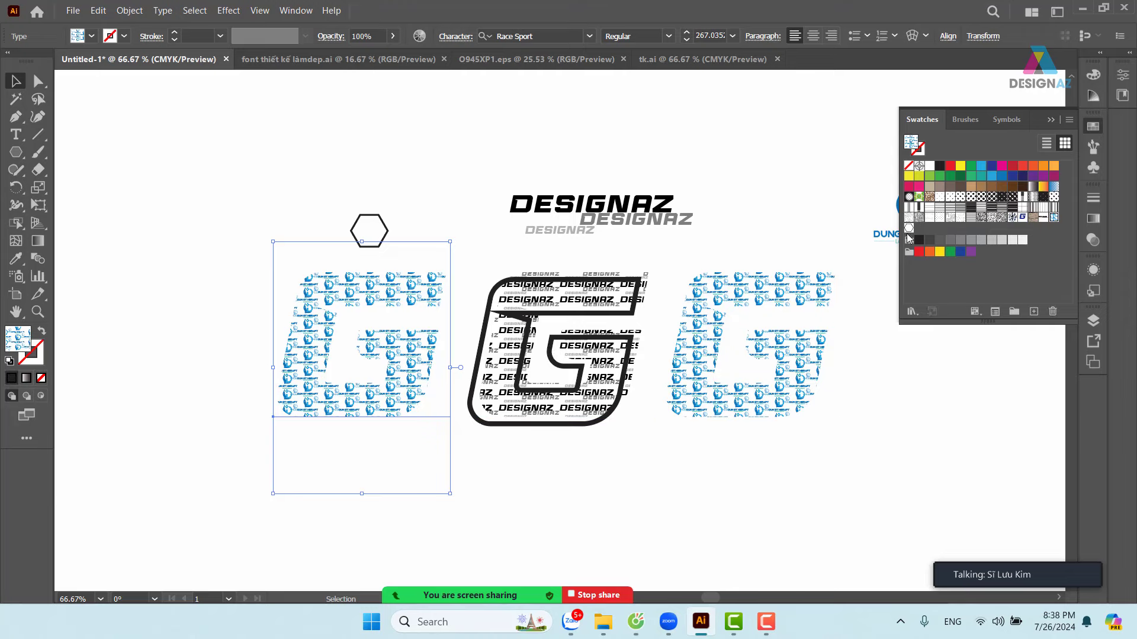
left_click(909, 228)
key("z")
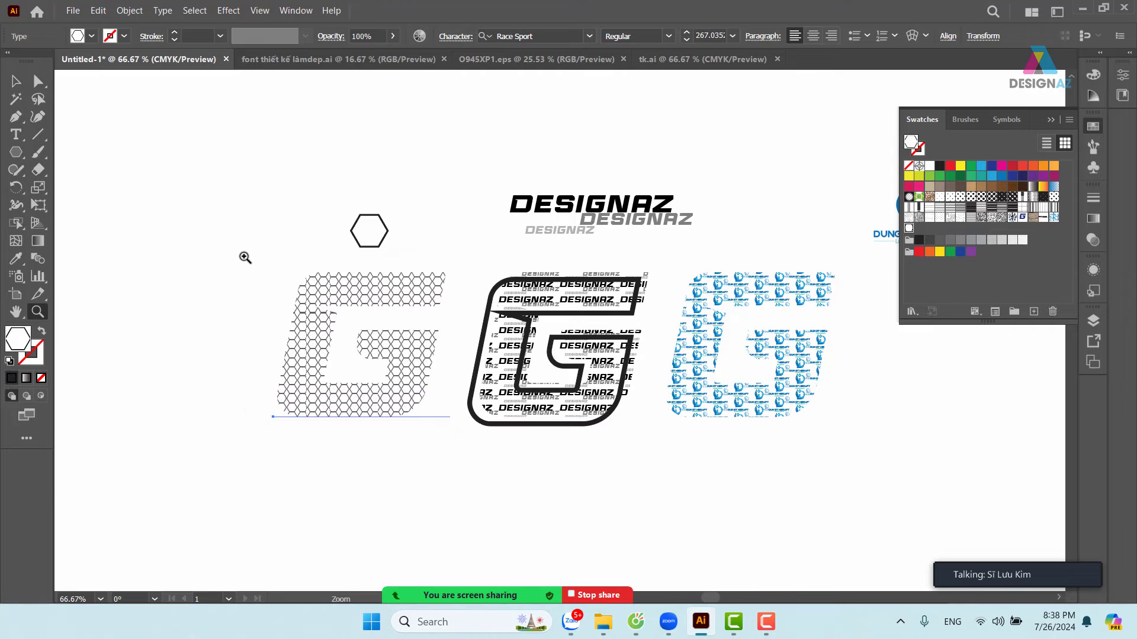
left_click_drag(245, 257, 524, 299)
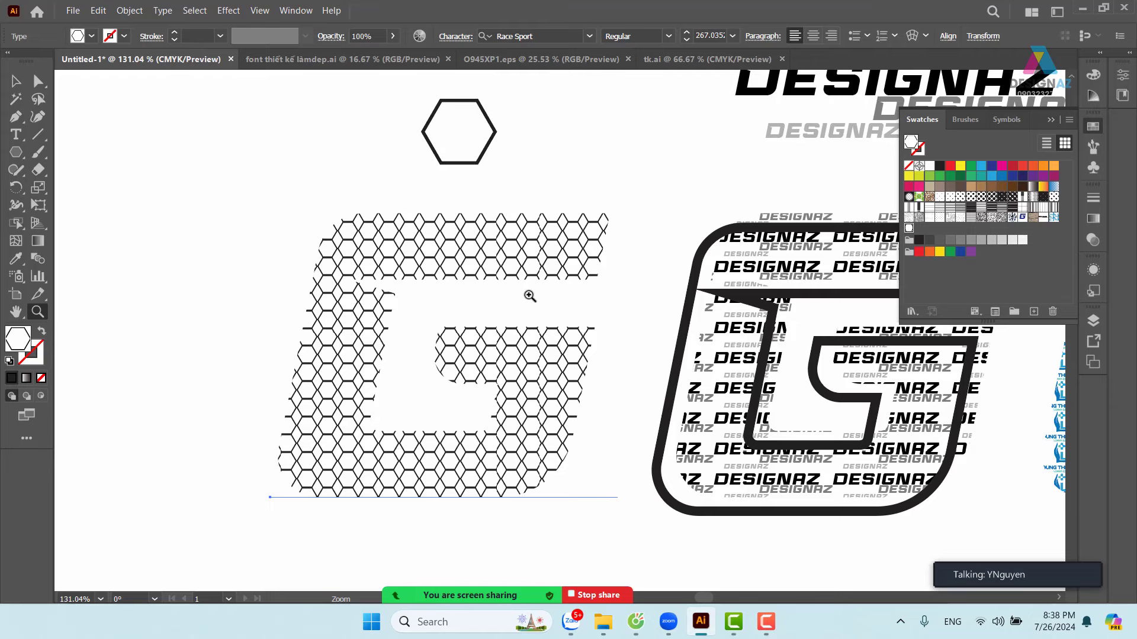
left_click(529, 296)
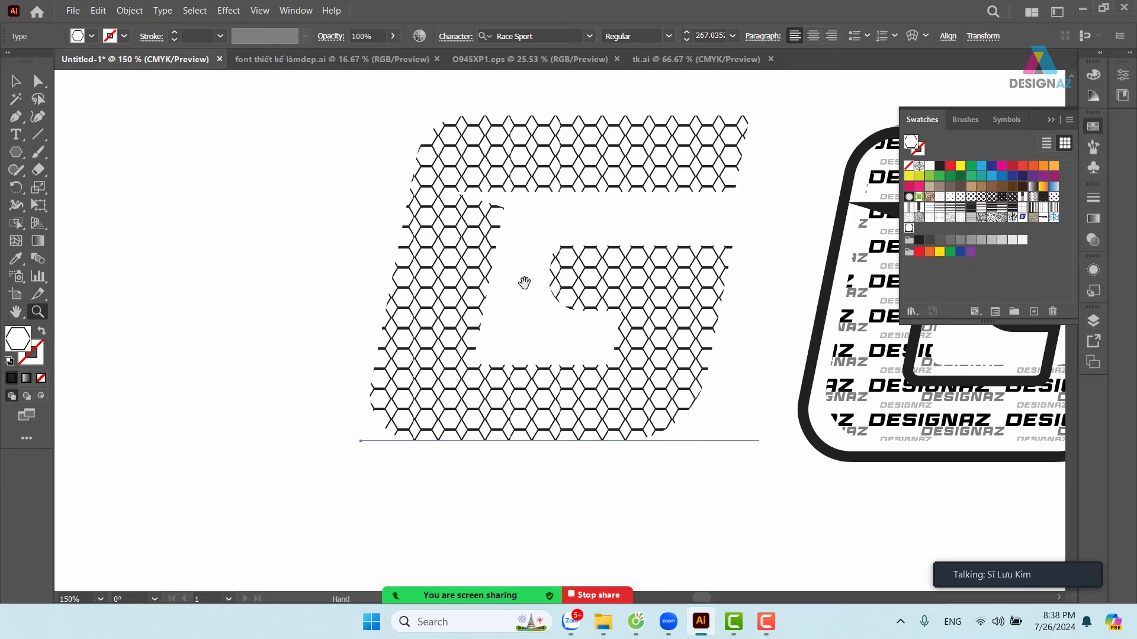
left_click_drag(523, 282, 431, 368)
key("v")
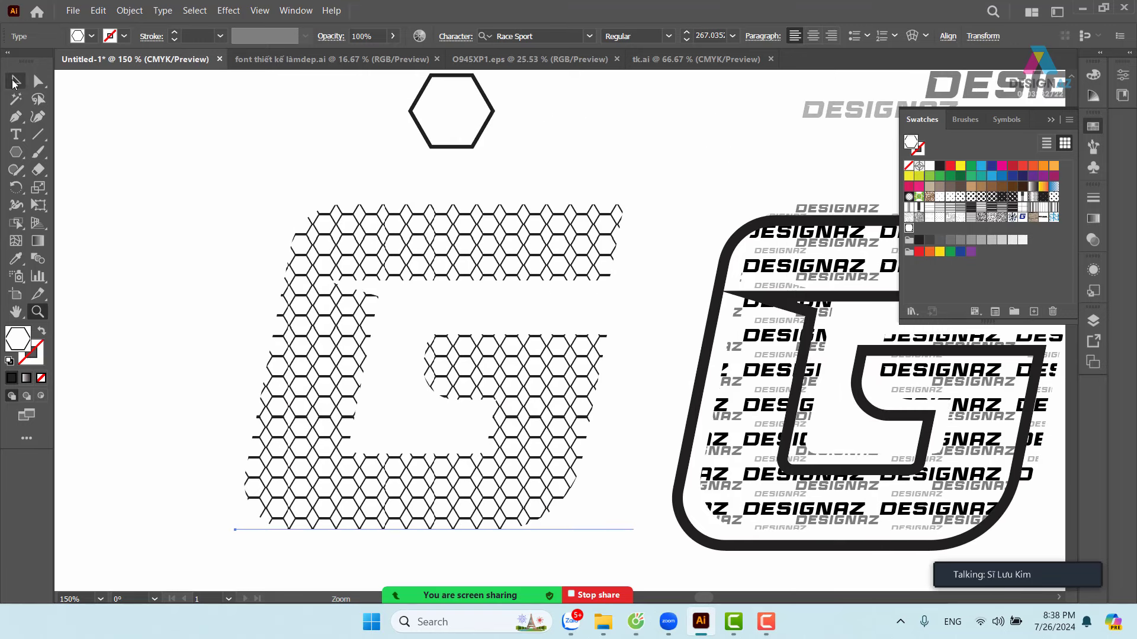
left_click(438, 277)
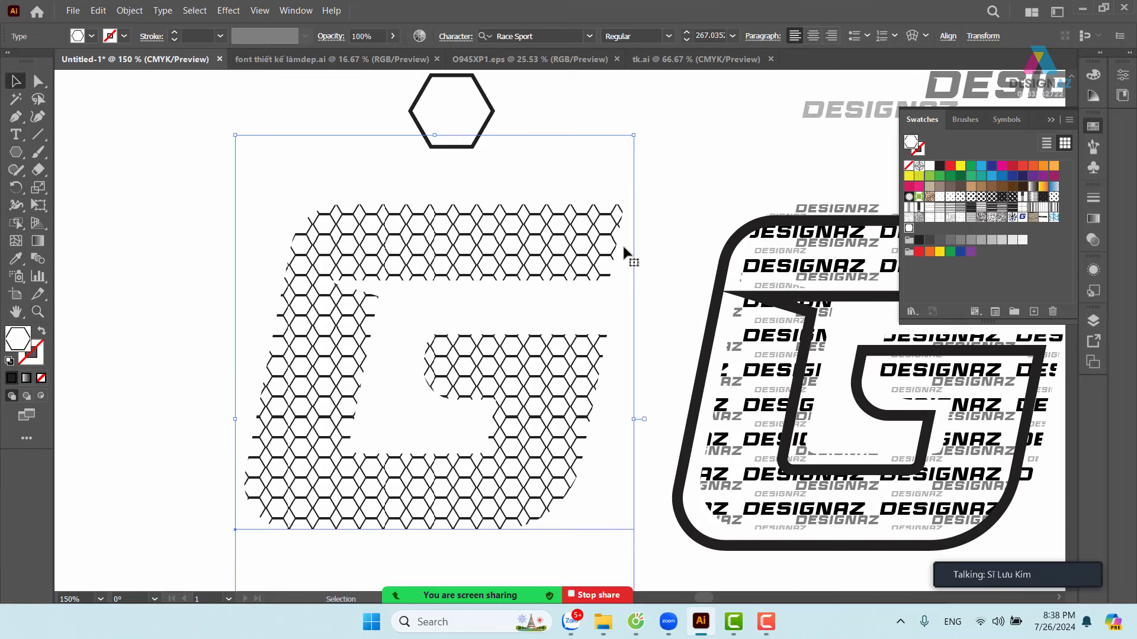
- Set the hexagon swatch's Tile Type to Hex by Column and exit pattern editing
double_click(909, 229)
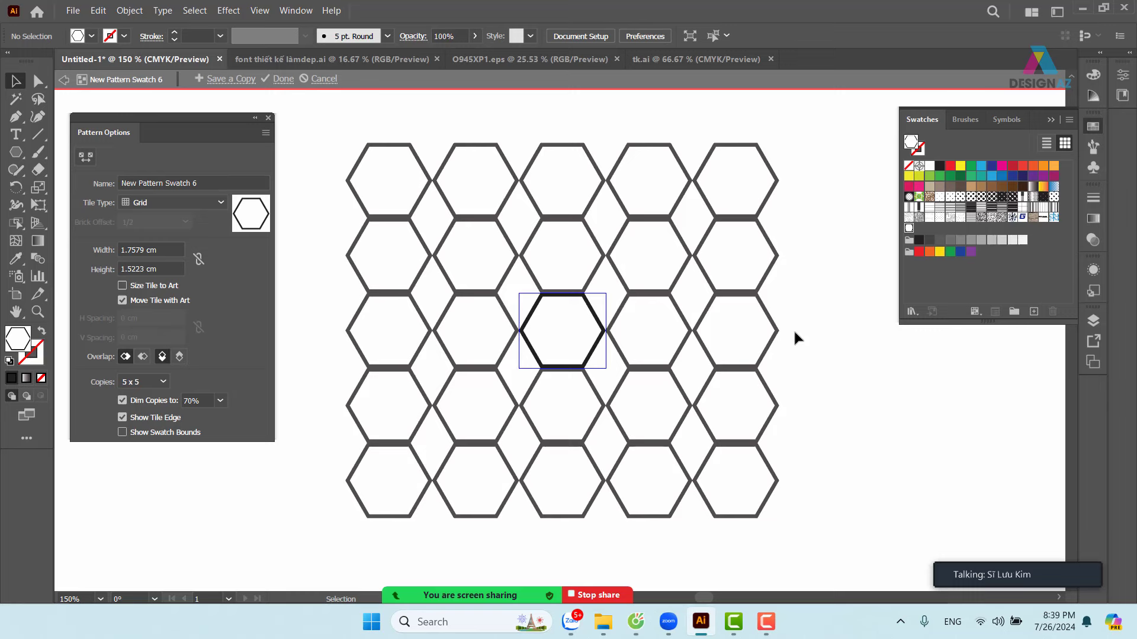
left_click(221, 203)
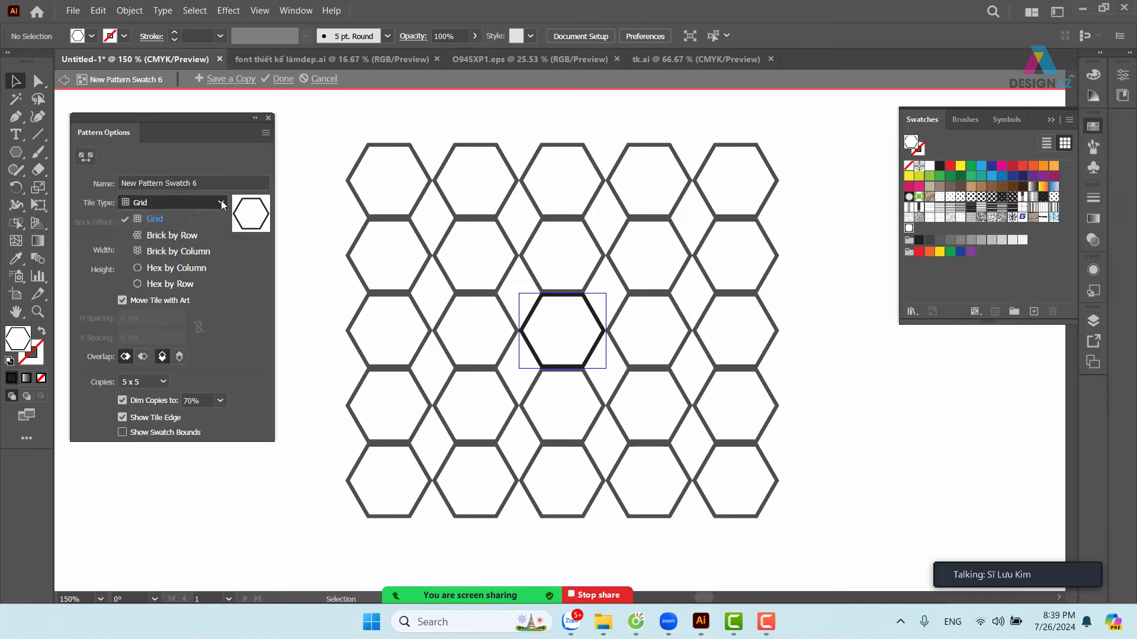
left_click(197, 271)
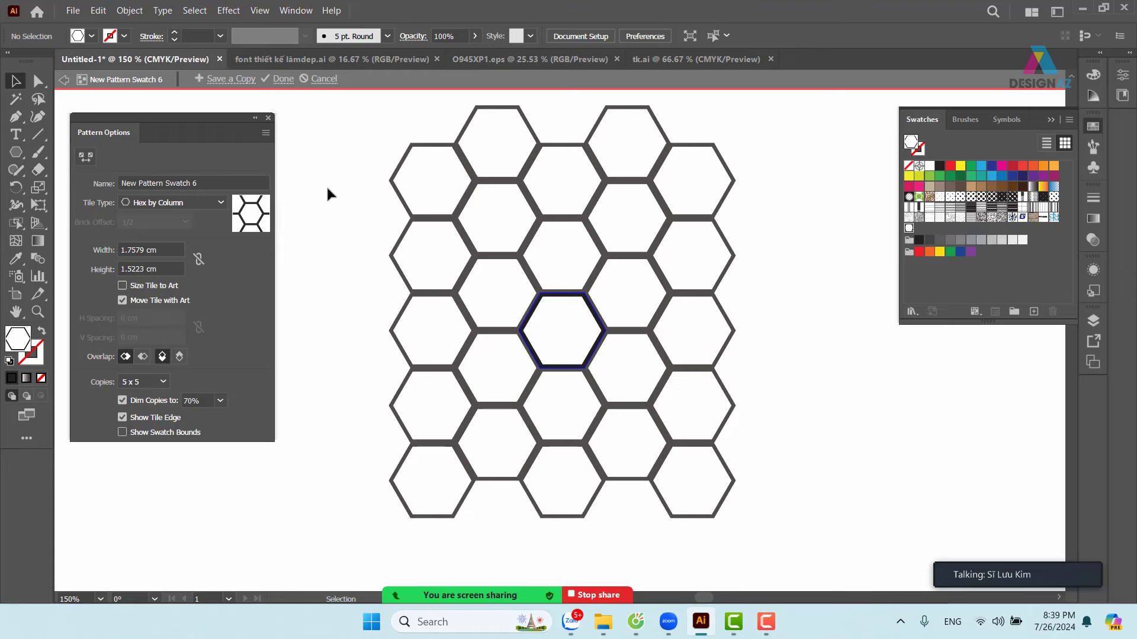
key("Escape")
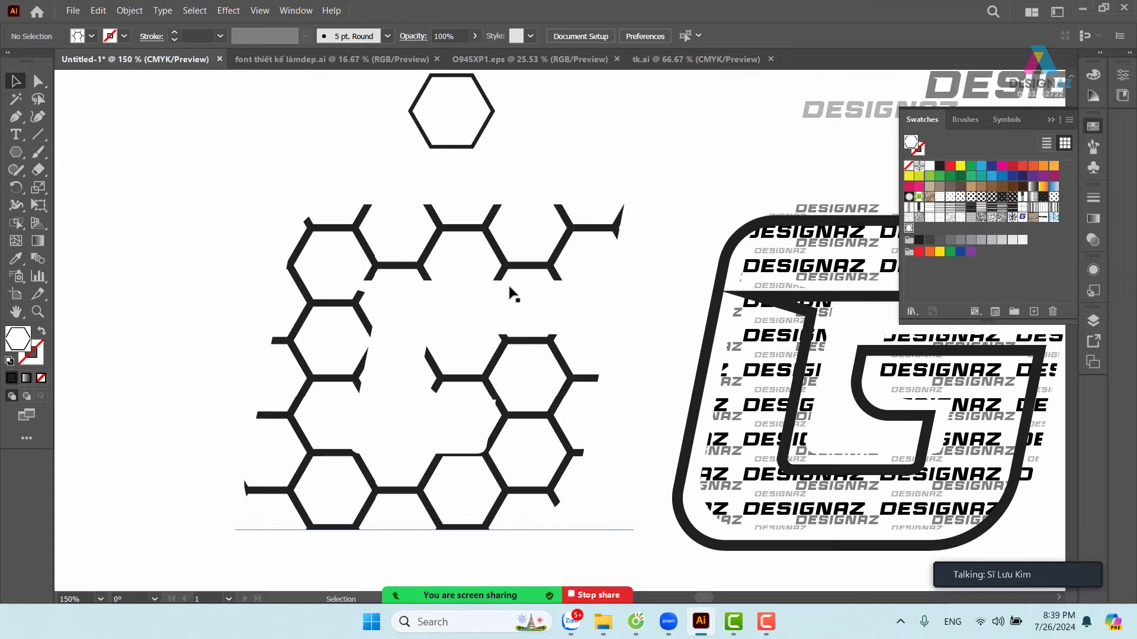
- Shrink only the G's hexagon pattern fill to 7%, leaving the letter's size unchanged
left_click(508, 279)
left_click(400, 284)
key("s")
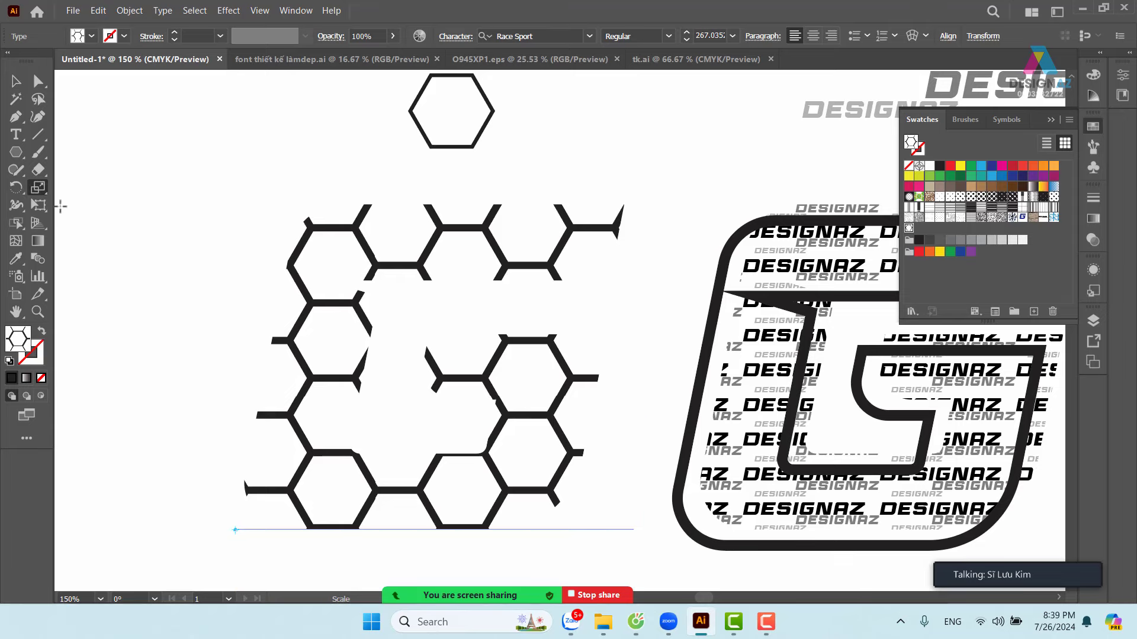
double_click(38, 188)
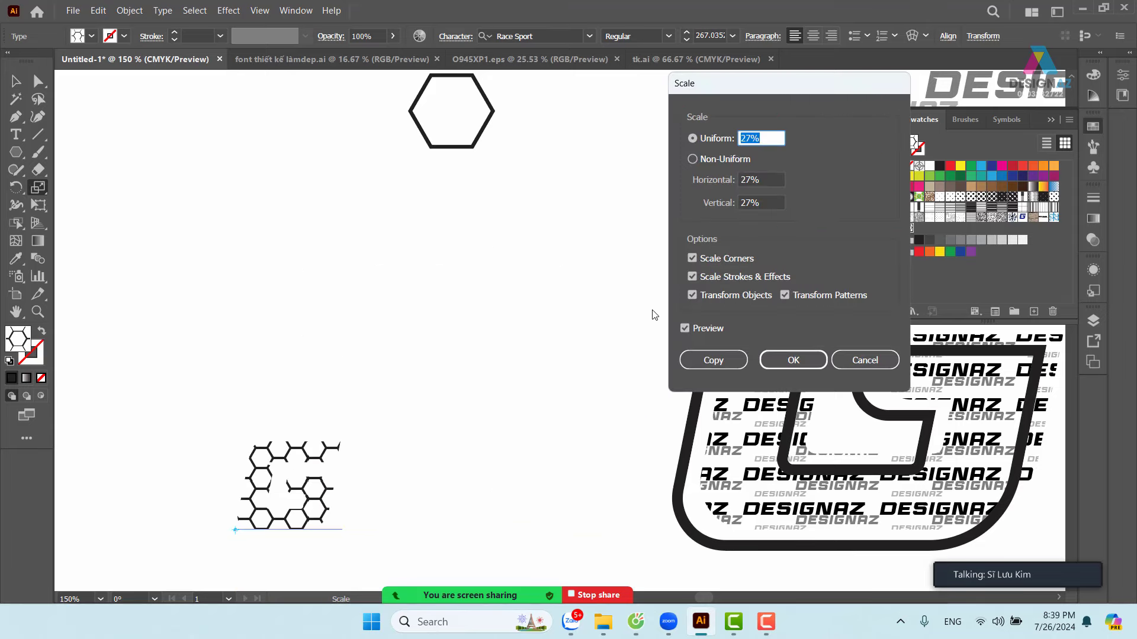
left_click(730, 298)
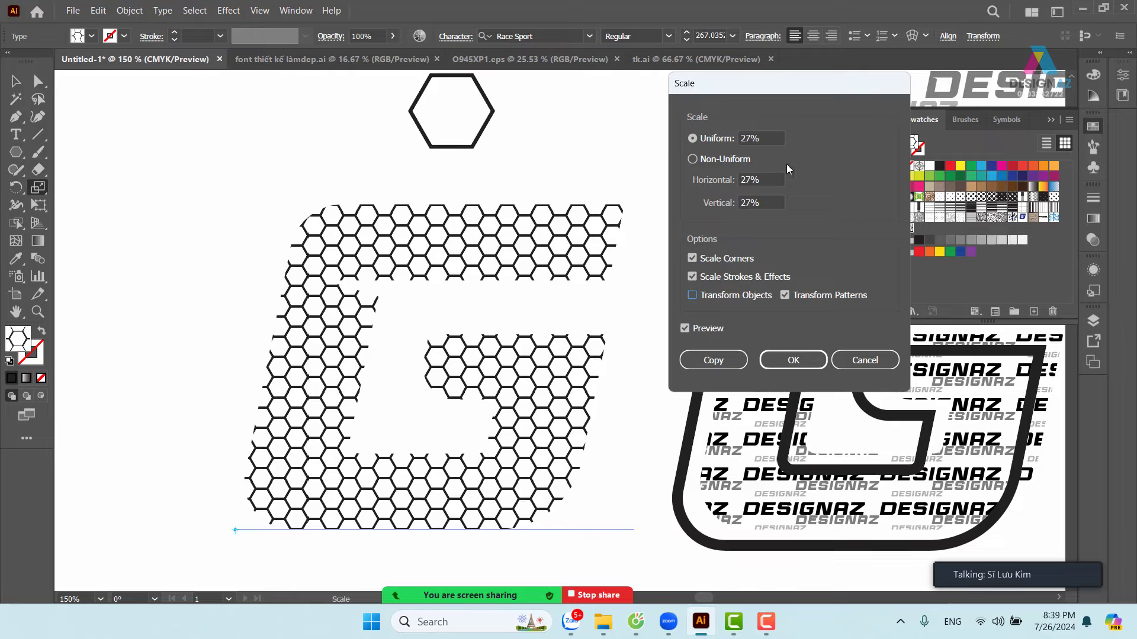
left_click(768, 137)
scroll(767, 137, "down", 14)
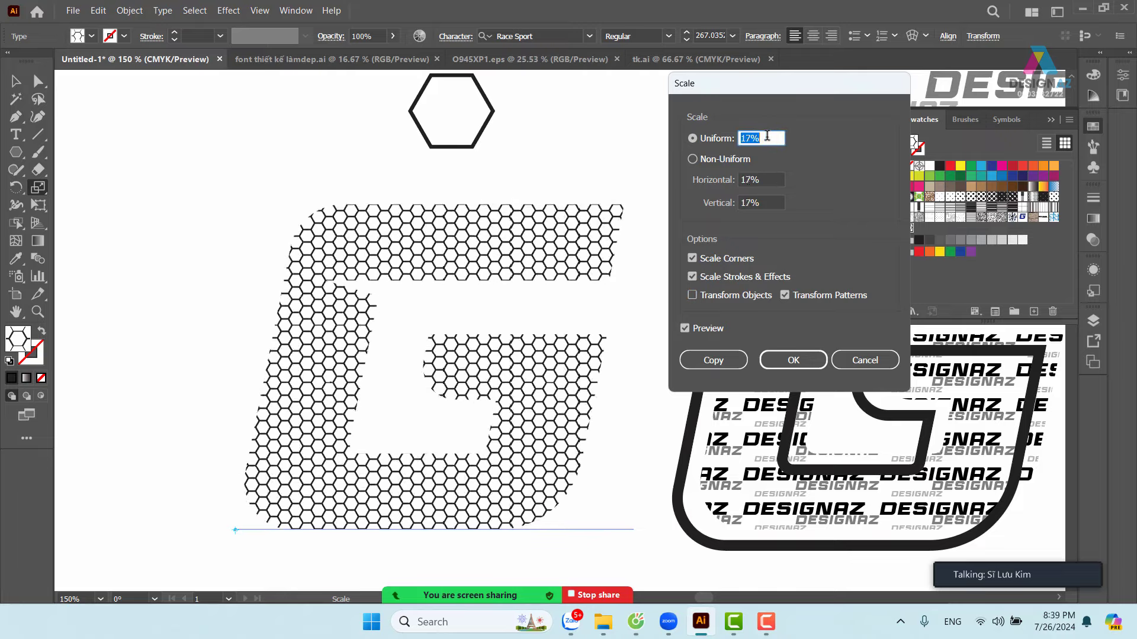
scroll(766, 136, "down", 6)
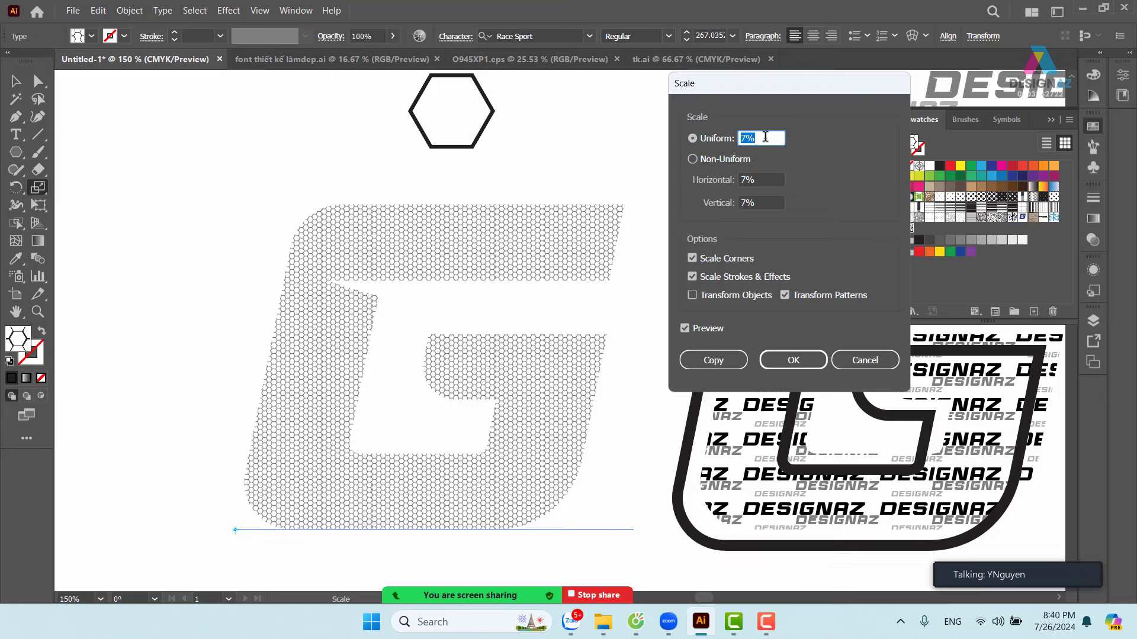
left_click(794, 362)
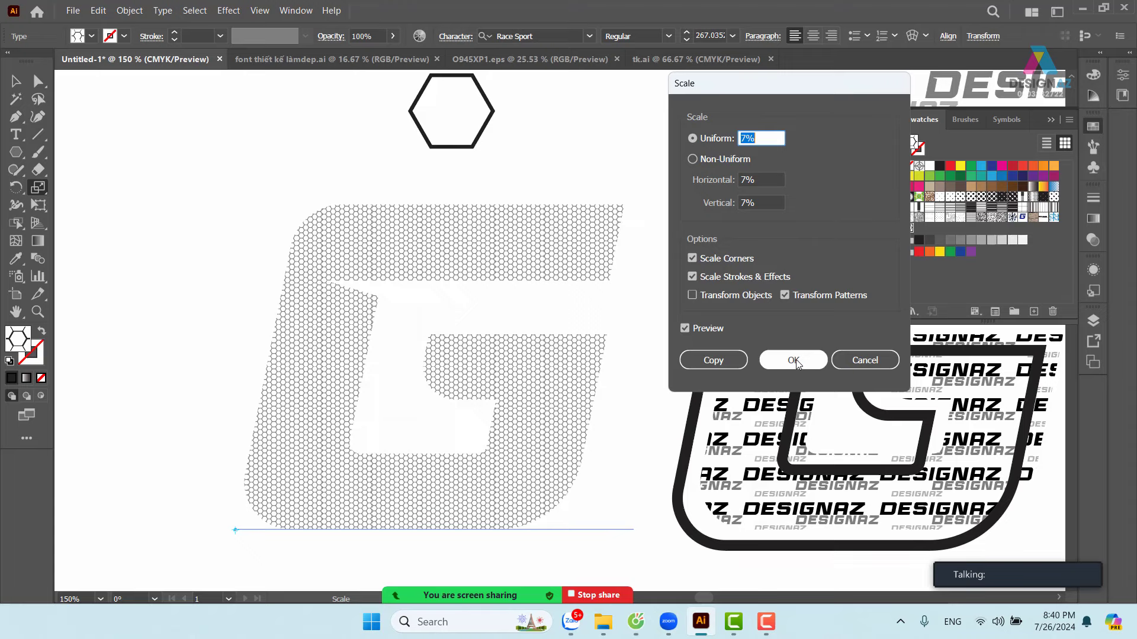
left_click(796, 362)
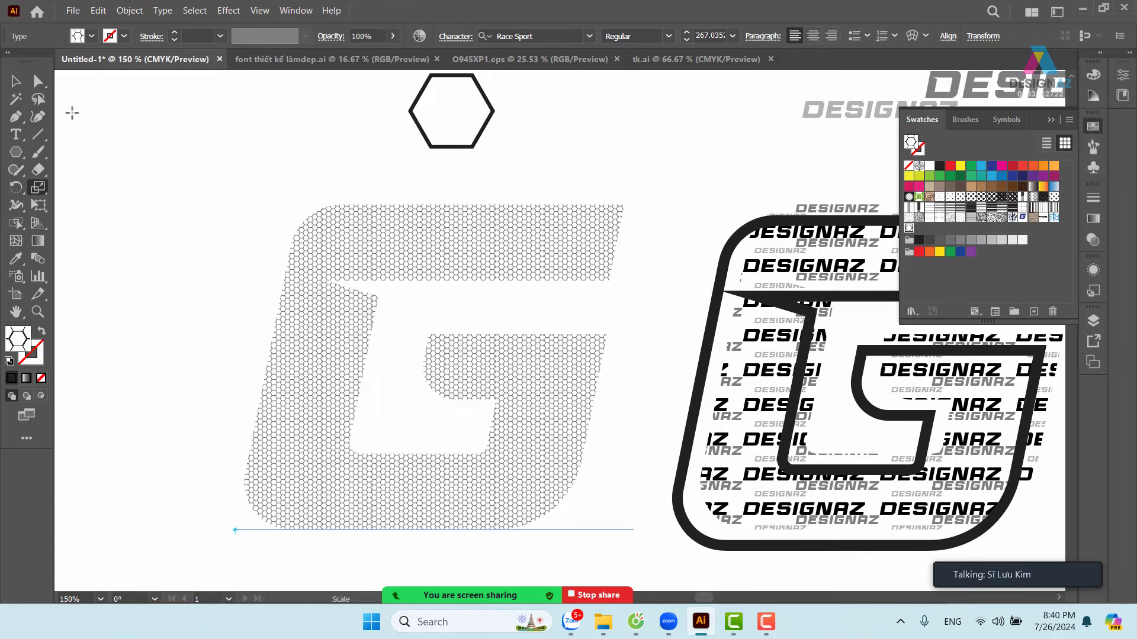
- Give the G a black 4 pt outline, undoing an accidental drag of the outline
key("v")
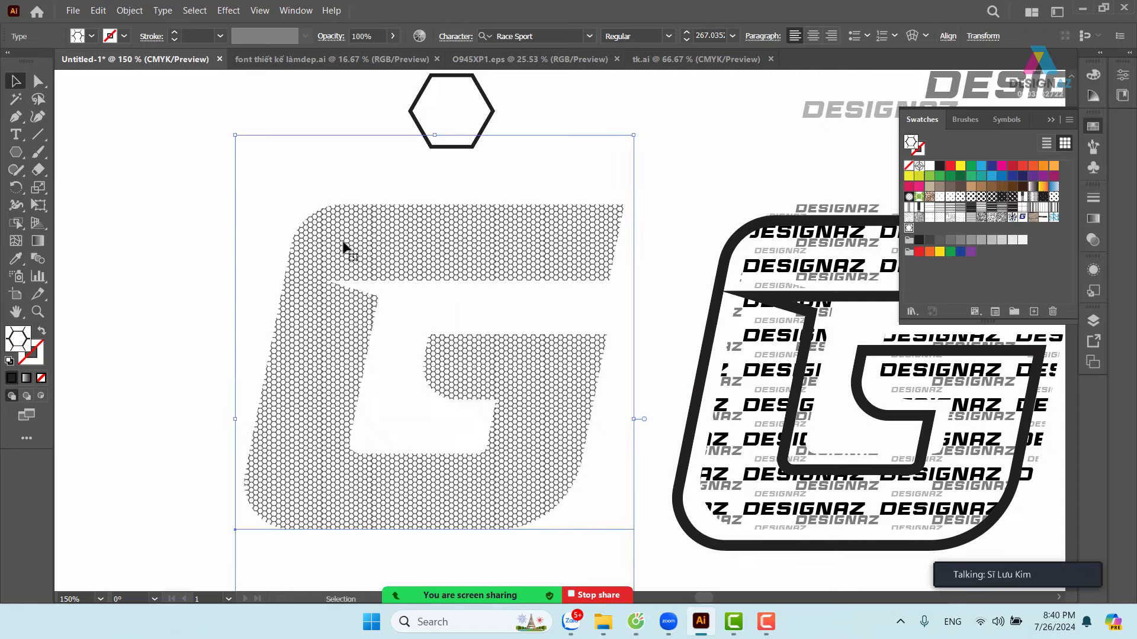
key("shift+x")
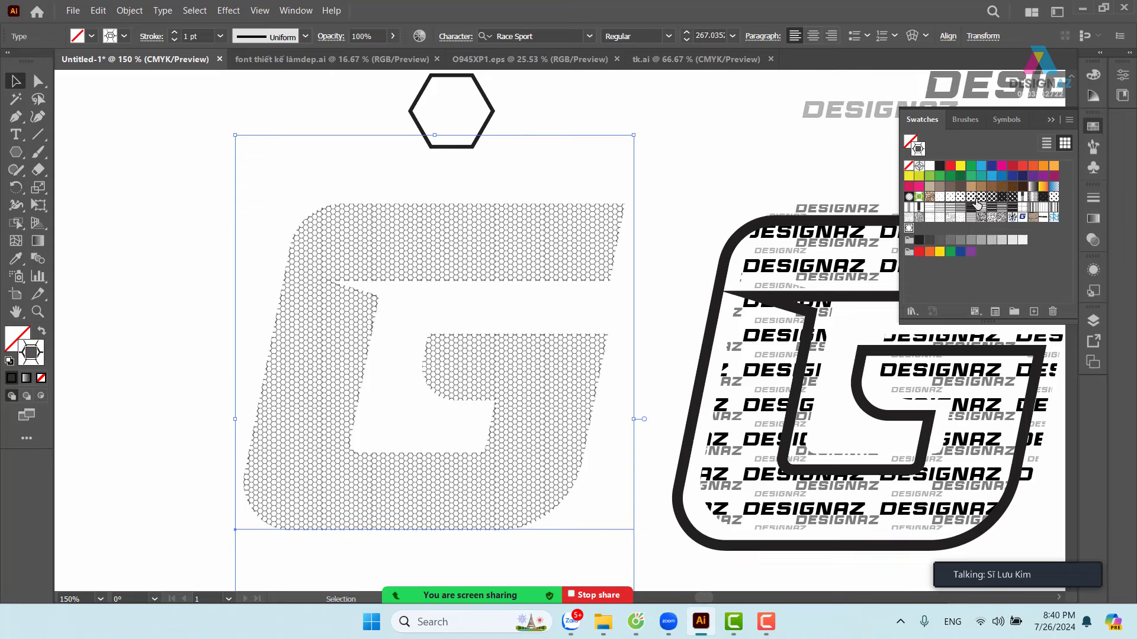
left_click(940, 166)
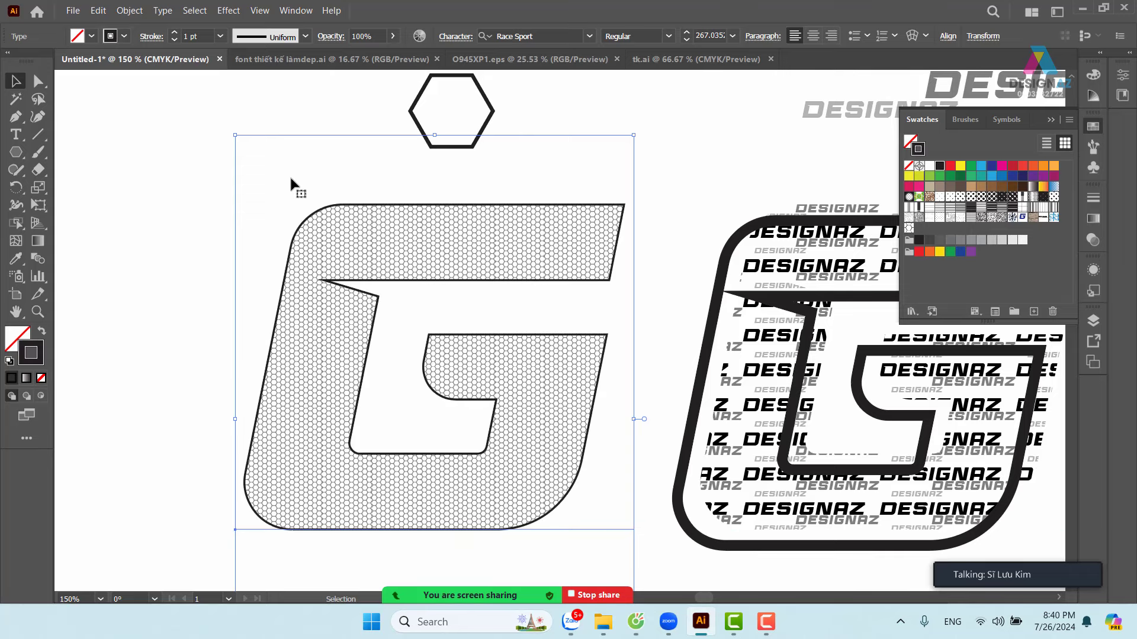
left_click(219, 36)
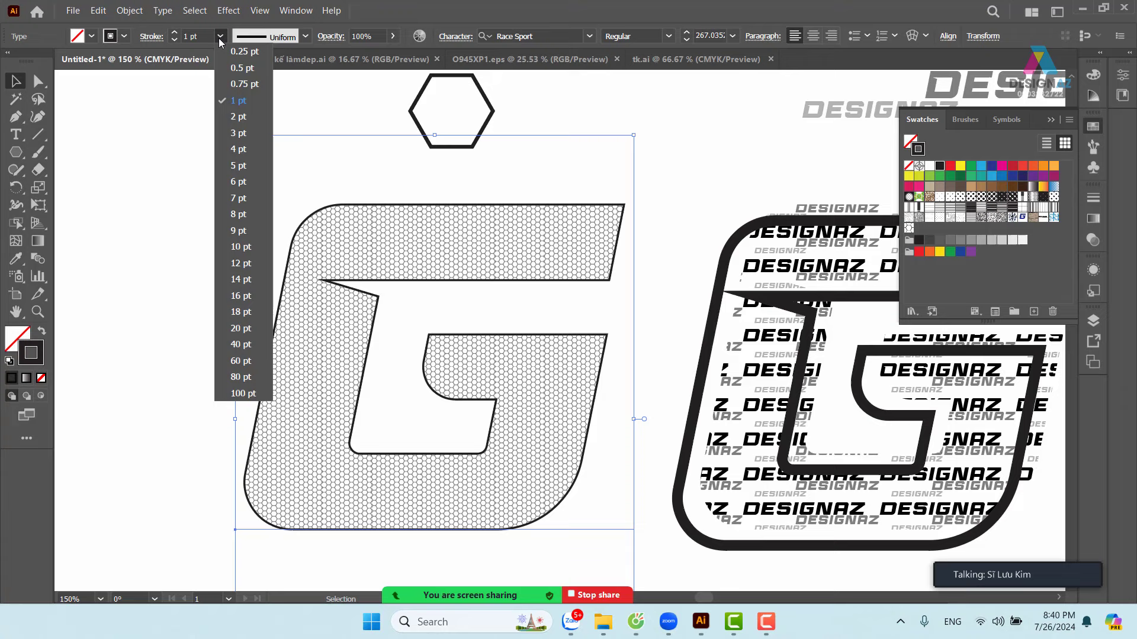
left_click(243, 150)
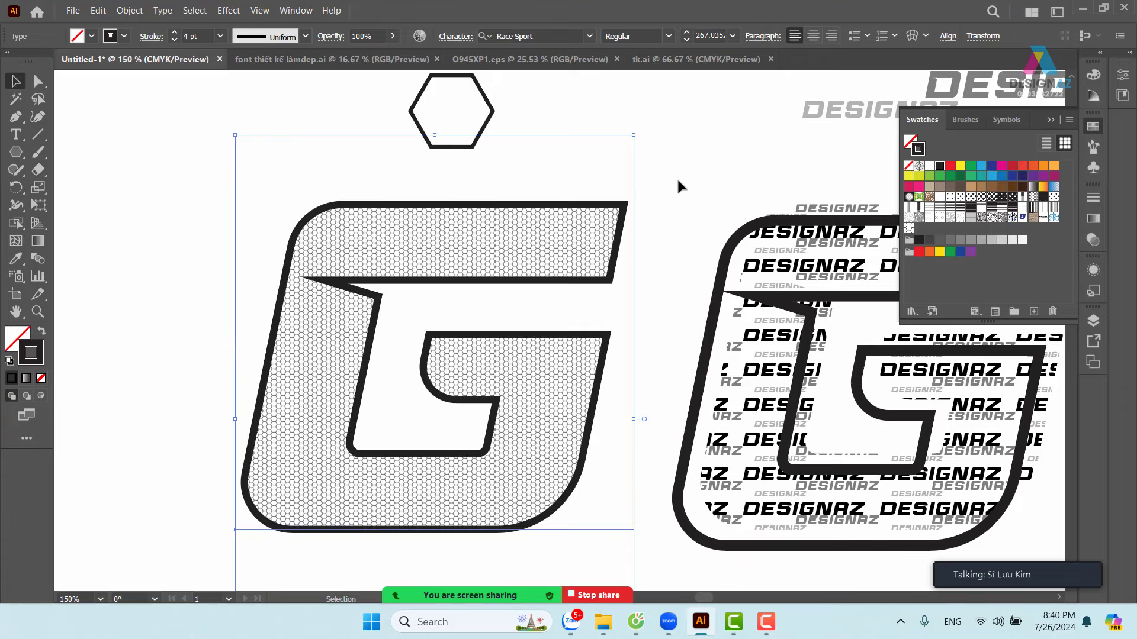
left_click_drag(522, 248, 597, 231)
key("ctrl+z")
- Zoom in on the upper part of the G and reselect the letter
left_click(626, 122)
key("z")
left_click_drag(459, 229, 535, 259)
left_click_drag(584, 292, 589, 245)
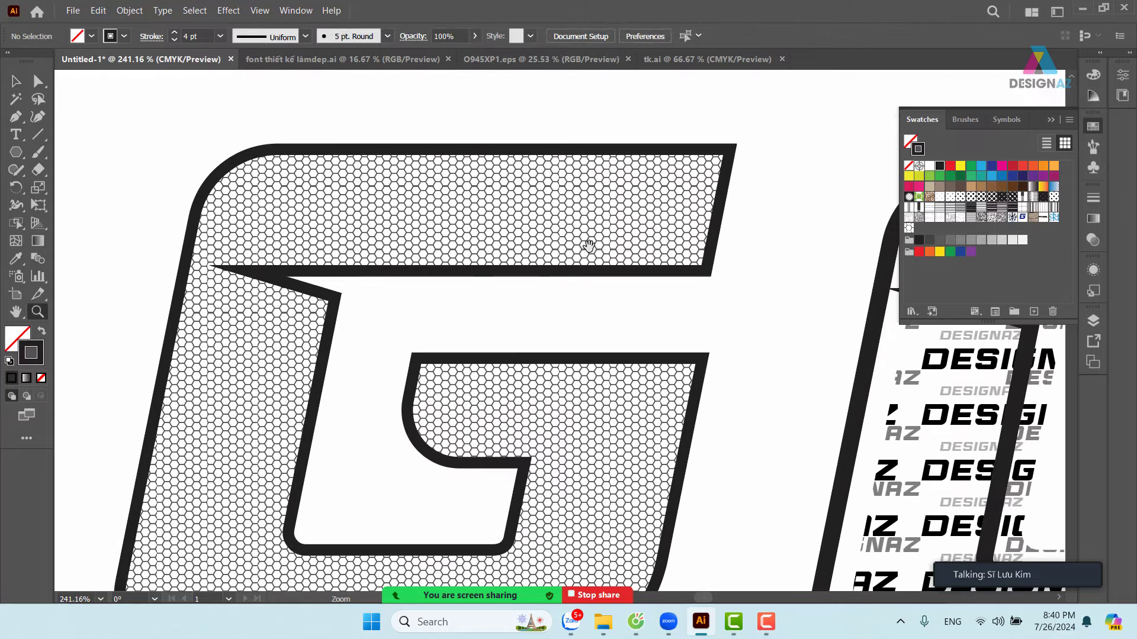
left_click(16, 81)
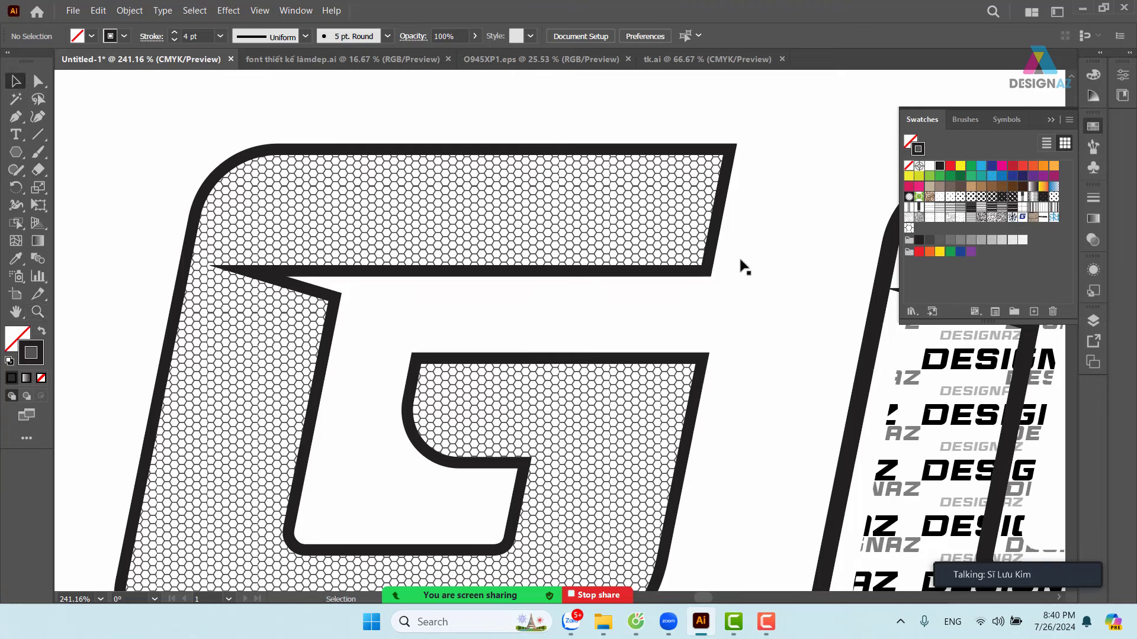
left_click(710, 265)
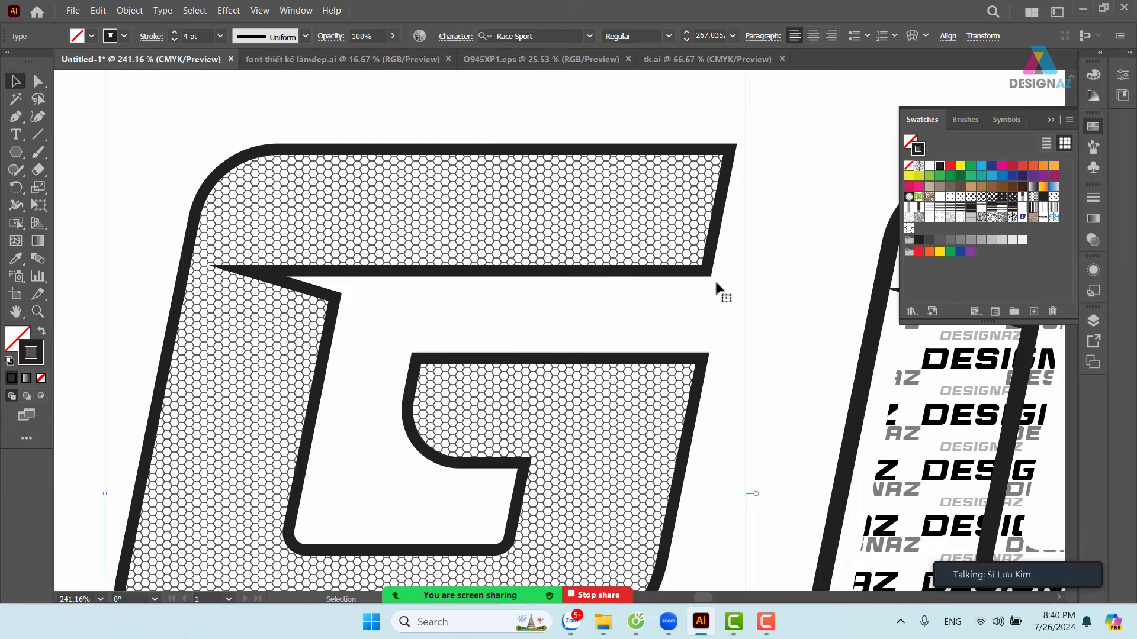
left_click(715, 282)
left_click(525, 232)
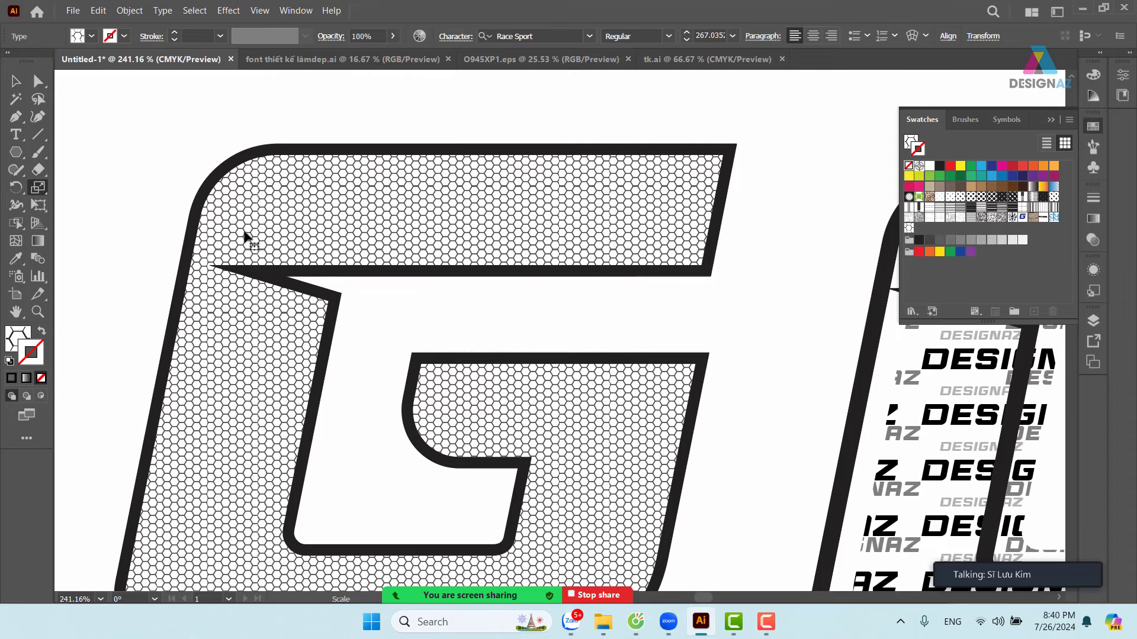
left_click(38, 187)
- Scale the G's hexagon pattern uniformly to 249% with Transform Objects off, keeping the letter's size
double_click(38, 187)
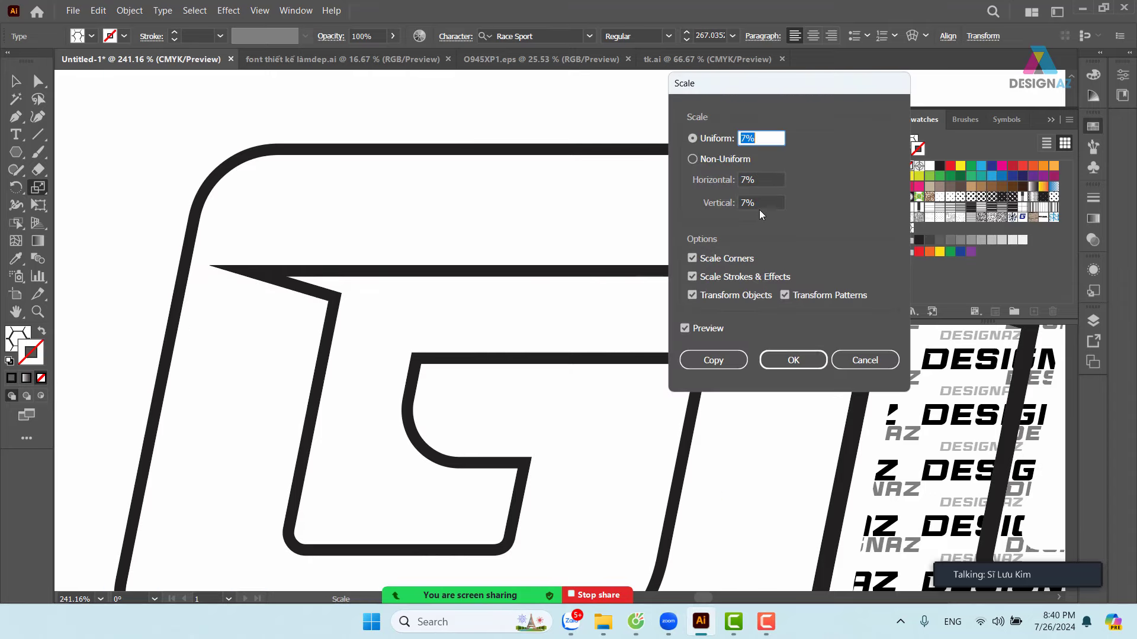
double_click(766, 138)
type("18")
key("Tab")
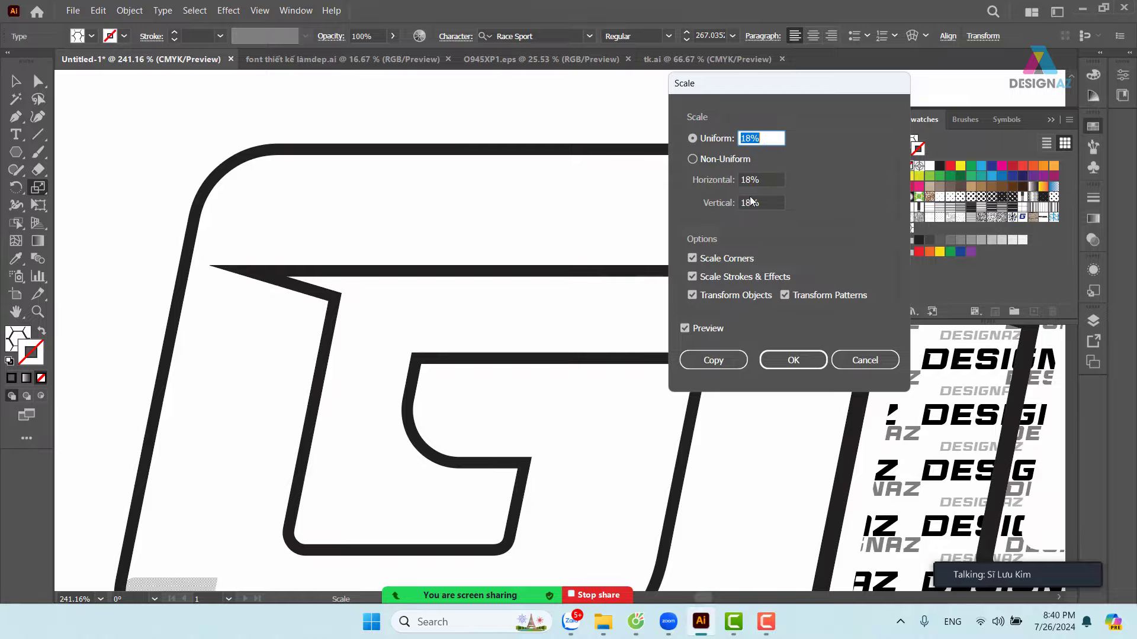
left_click(692, 295)
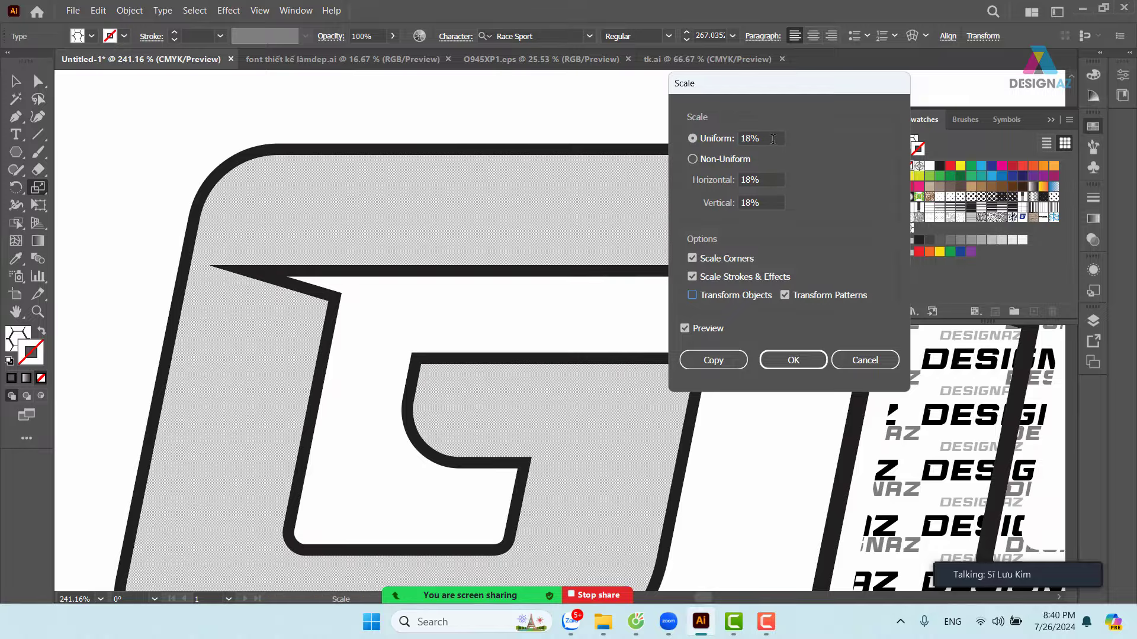
double_click(769, 138)
type("54")
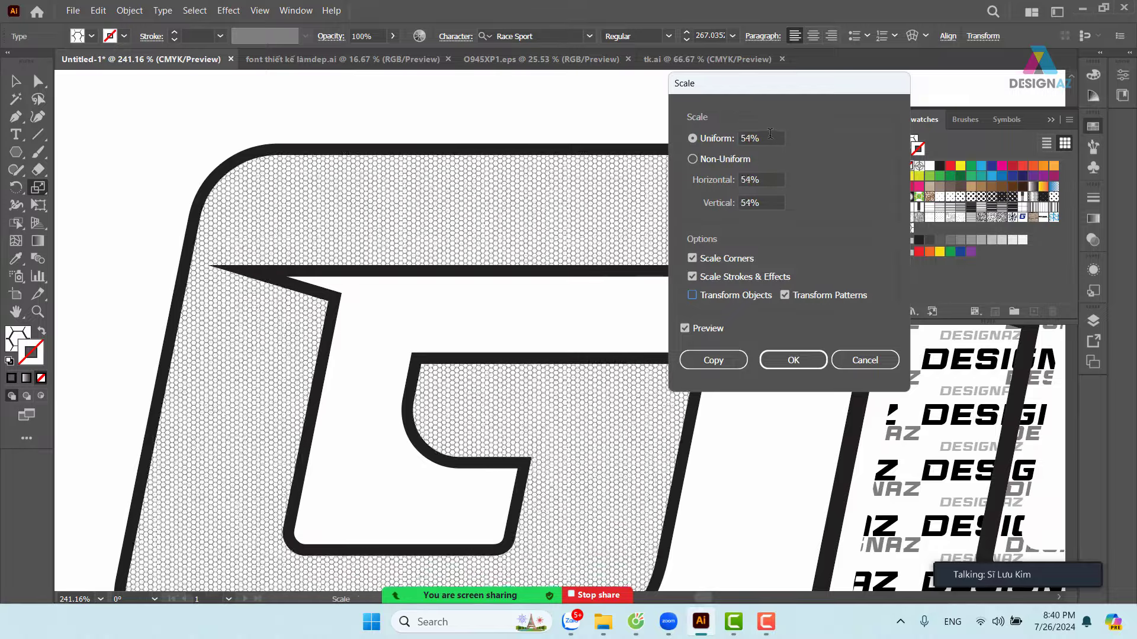
scroll(770, 133, "up", 20)
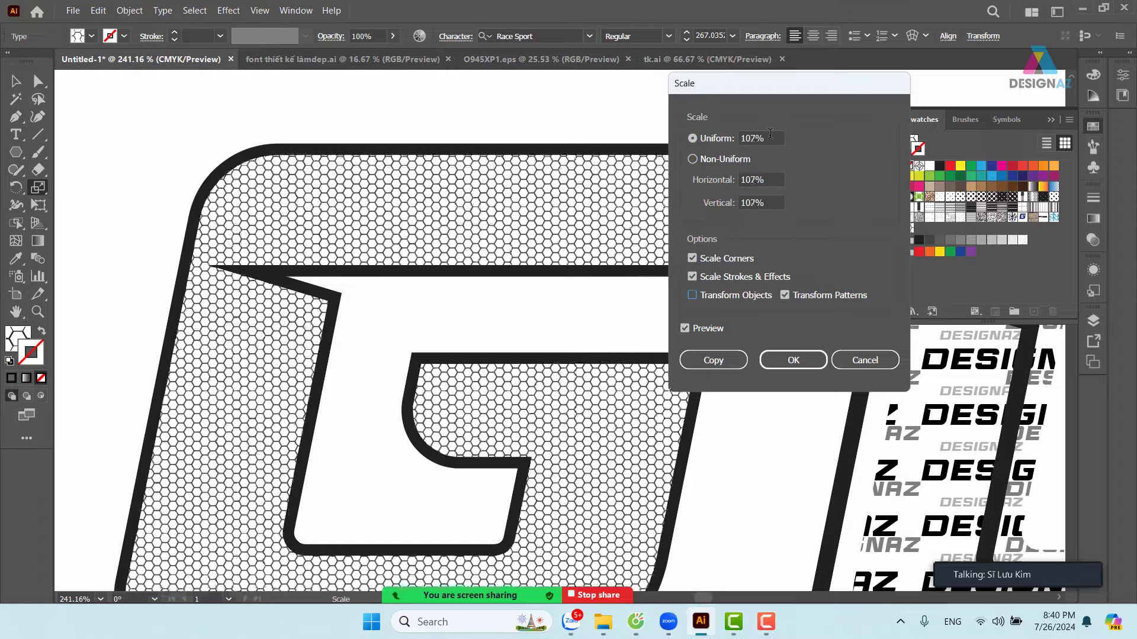
scroll(769, 133, "up", 20)
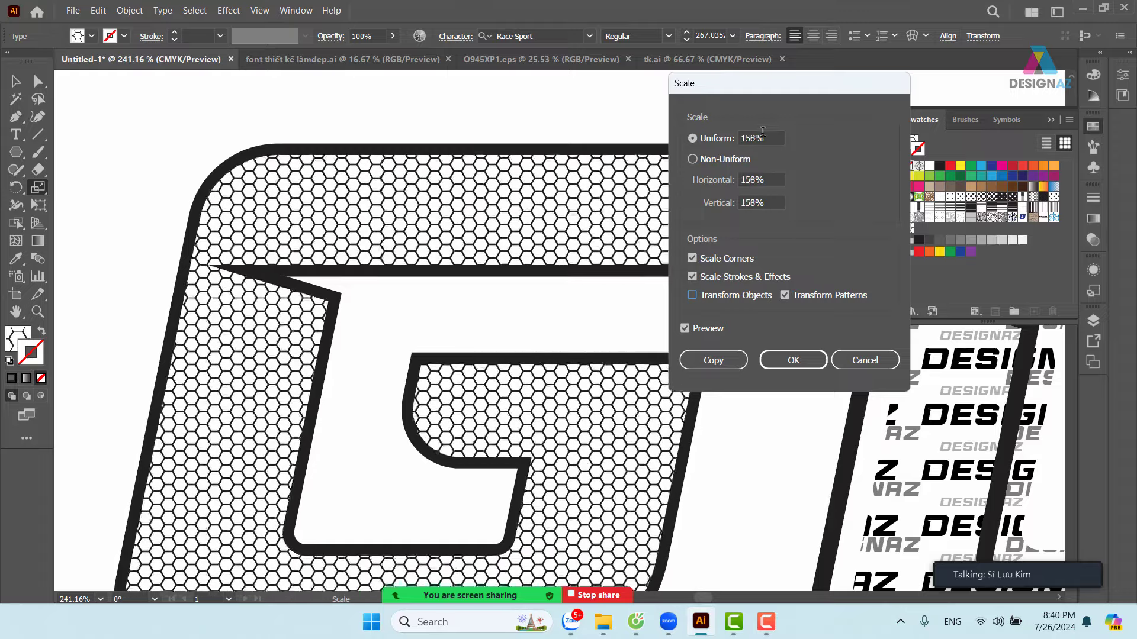
scroll(763, 132, "up", 20)
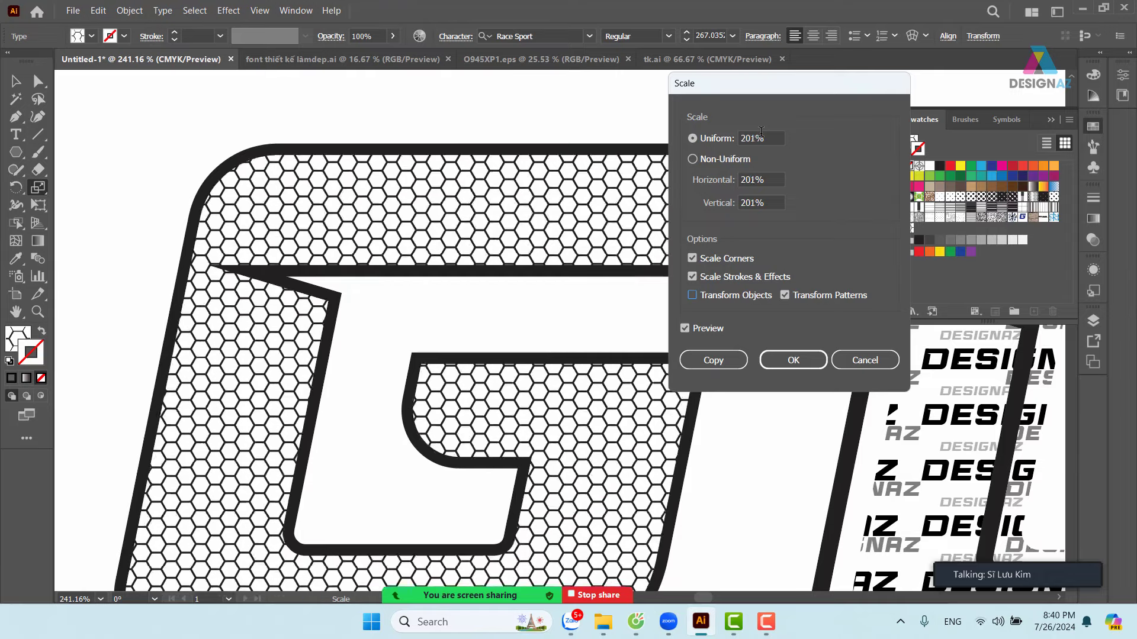
scroll(761, 131, "up", 20)
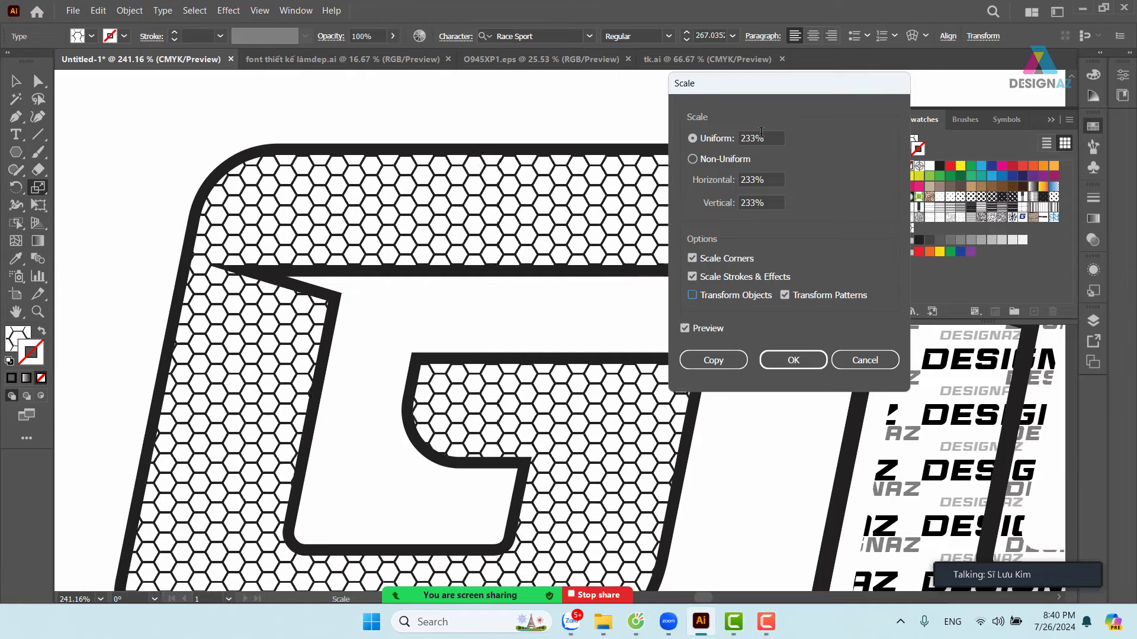
scroll(761, 131, "up", 16)
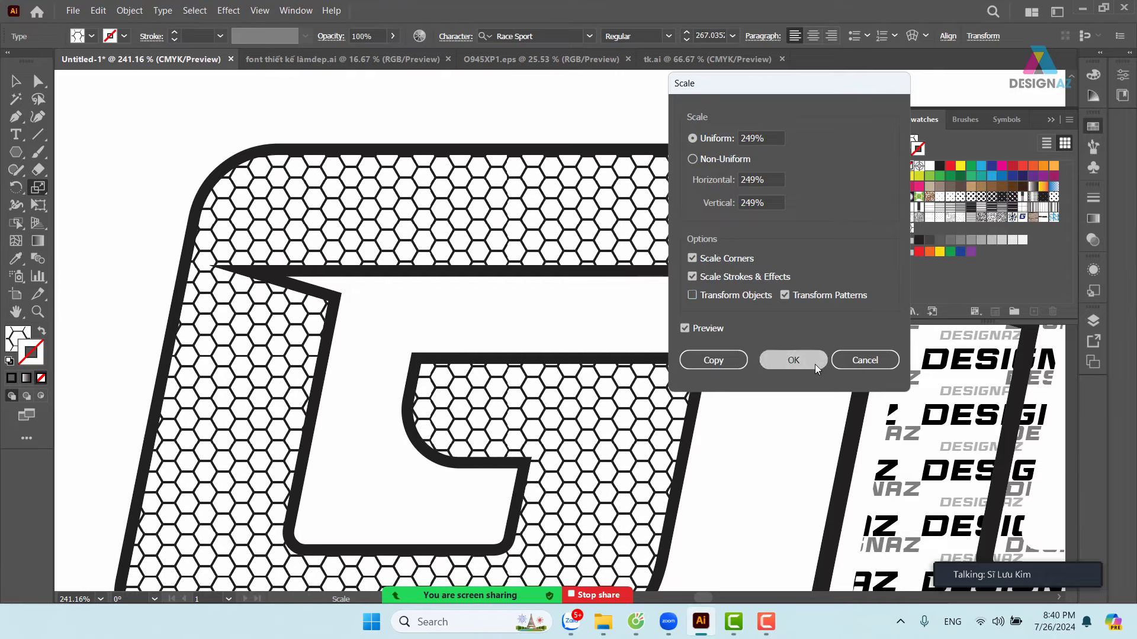
left_click(815, 364)
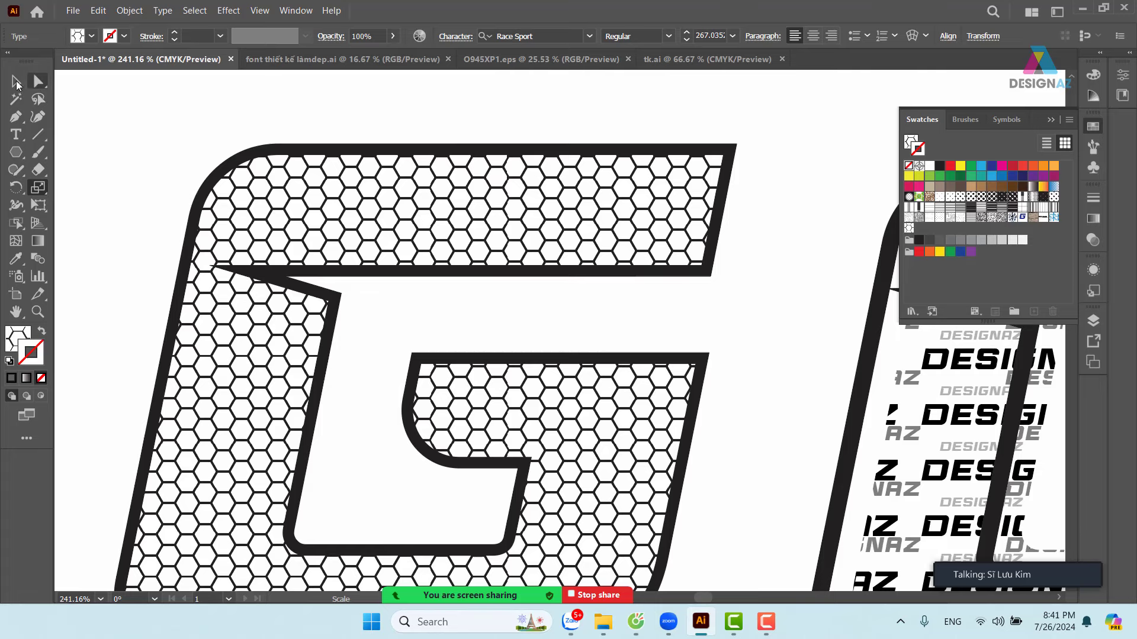
left_click(16, 81)
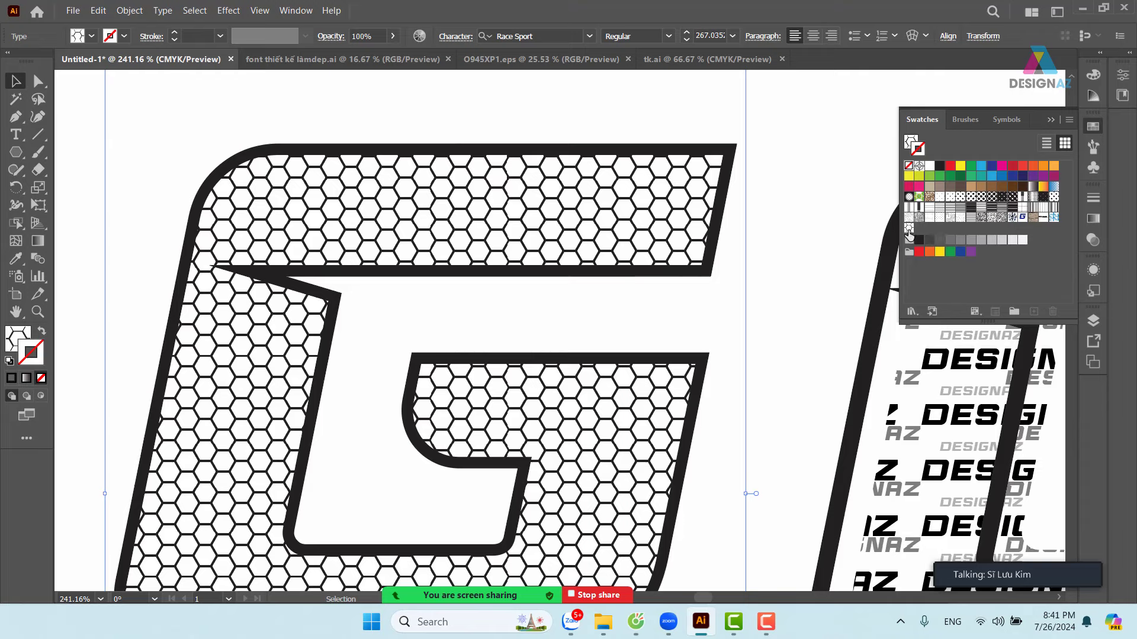
double_click(909, 229)
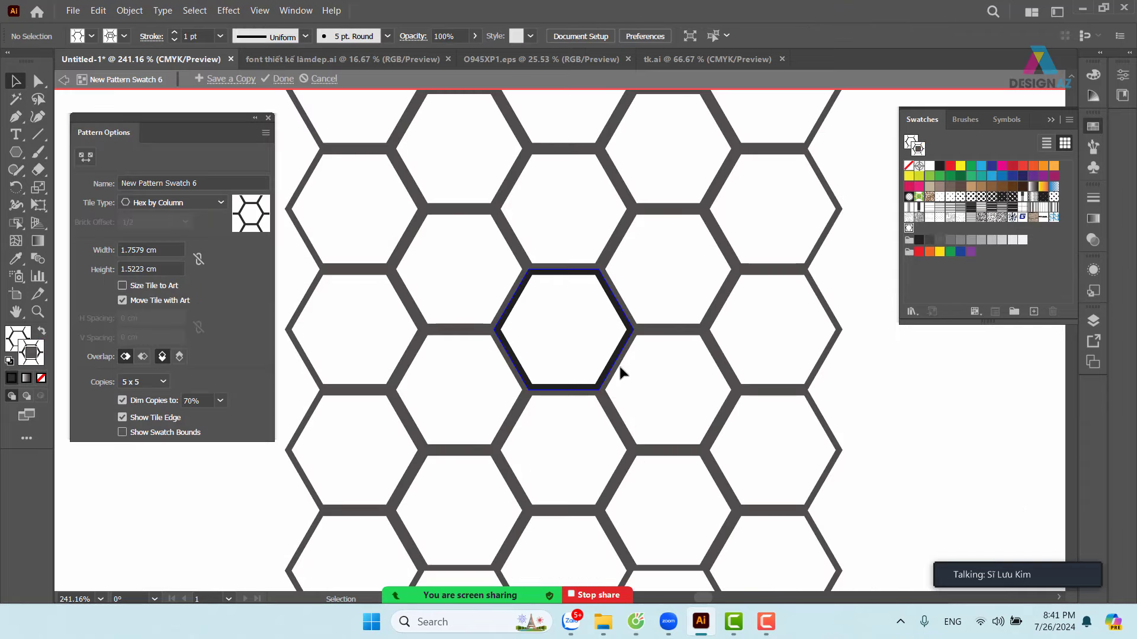
- Add a smaller hexagon copy nested inside the tile's hexagon, then exit pattern editing
left_click_drag(612, 363, 650, 349)
key("ctrl+z")
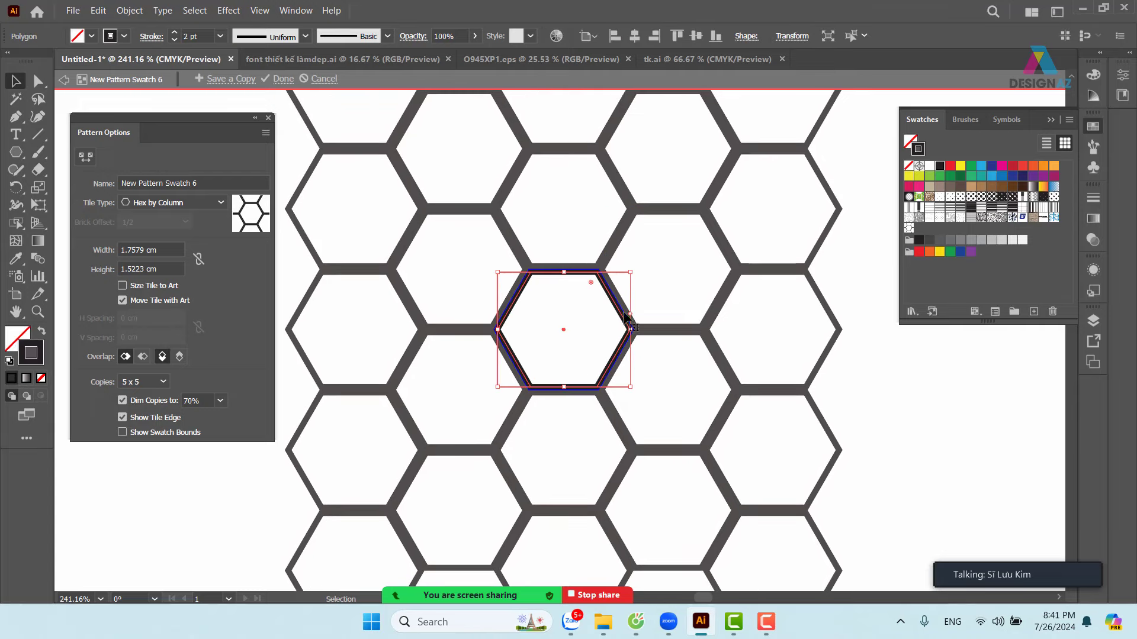
key("a")
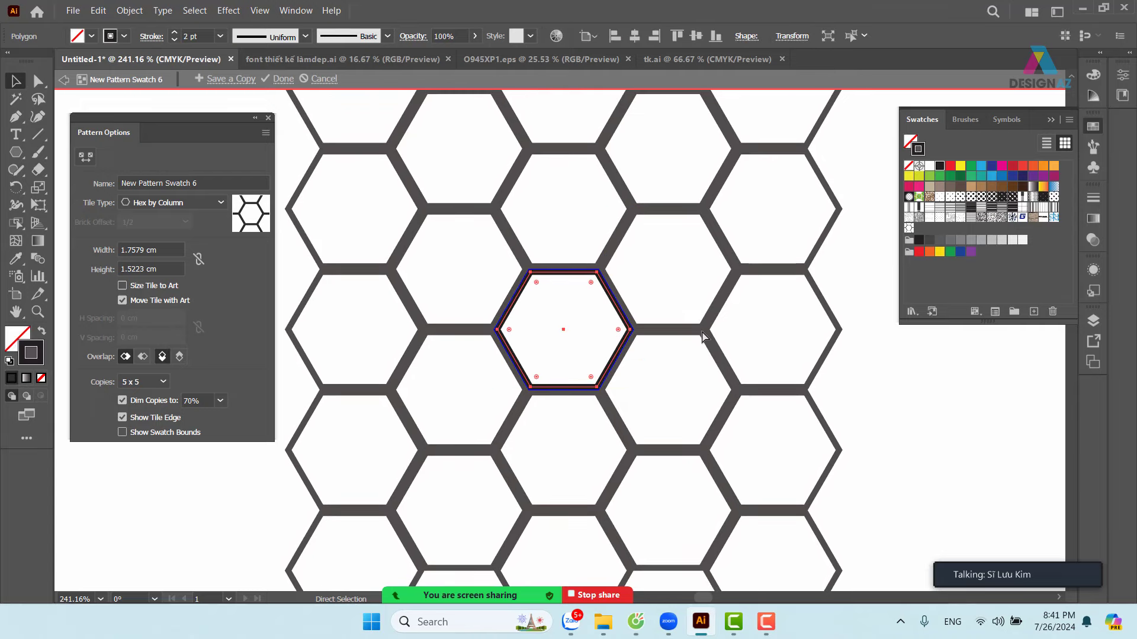
key("v")
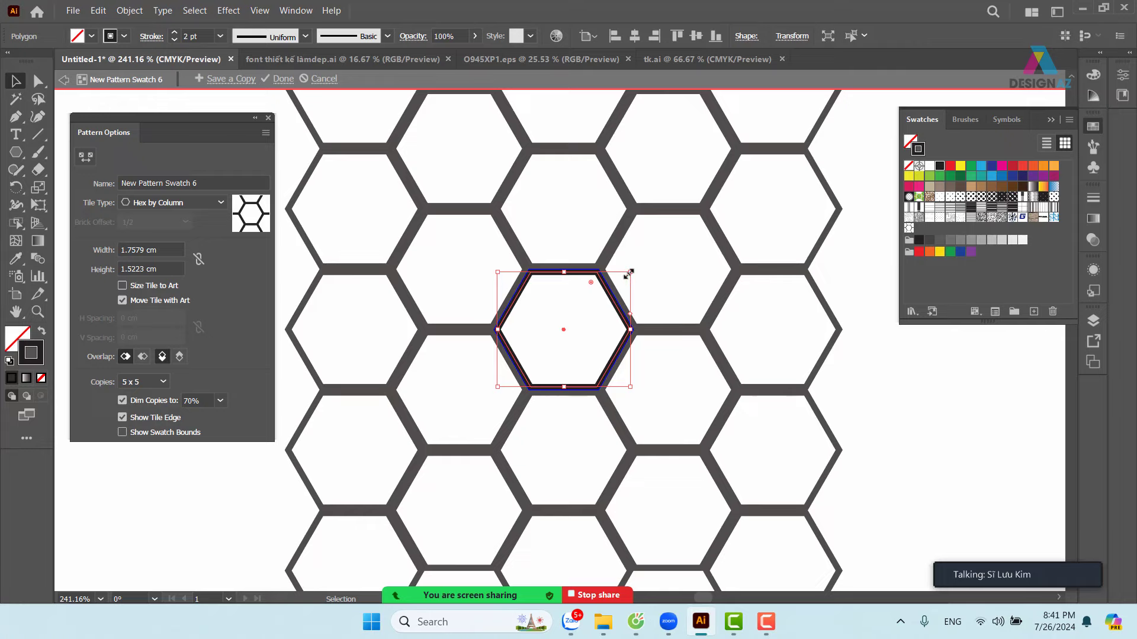
mouse_move(630, 273)
left_mouse_down()
mouse_move(620, 260)
mouse_move(610, 287)
left_mouse_up()
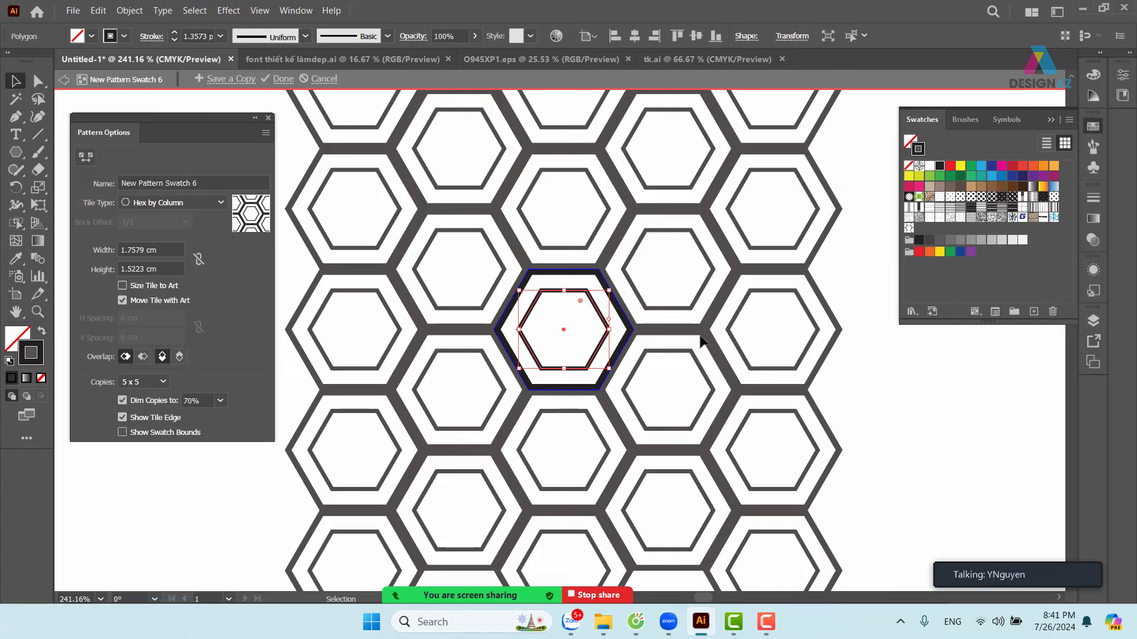
double_click(888, 401)
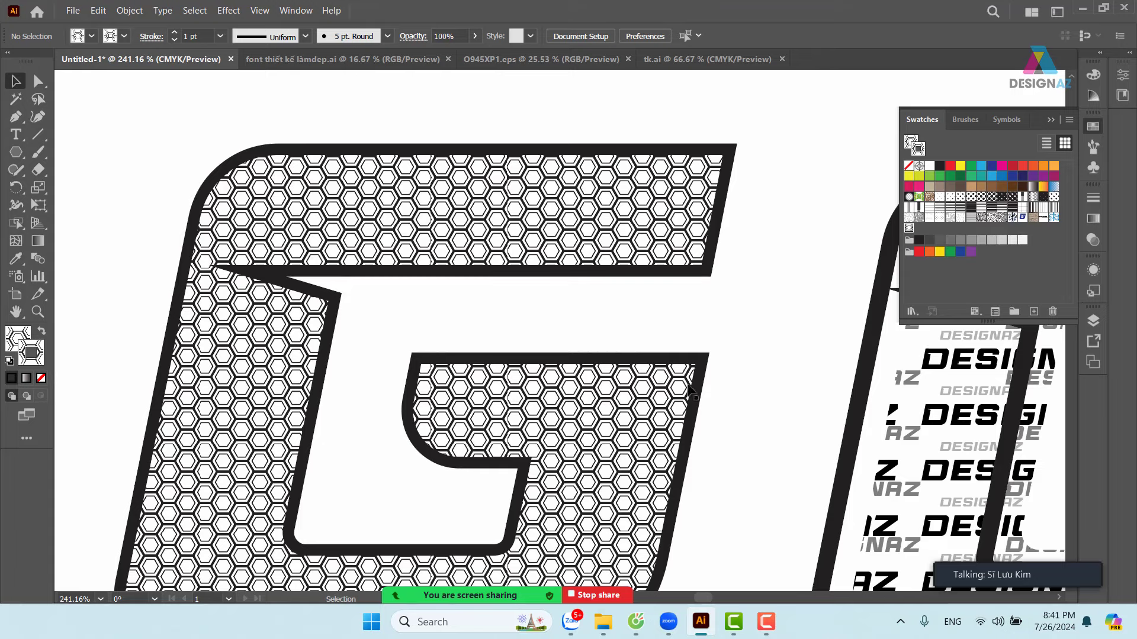
- Reopen the hexagon pattern and set the inner hexagon's opacity to 50%
left_click(670, 413)
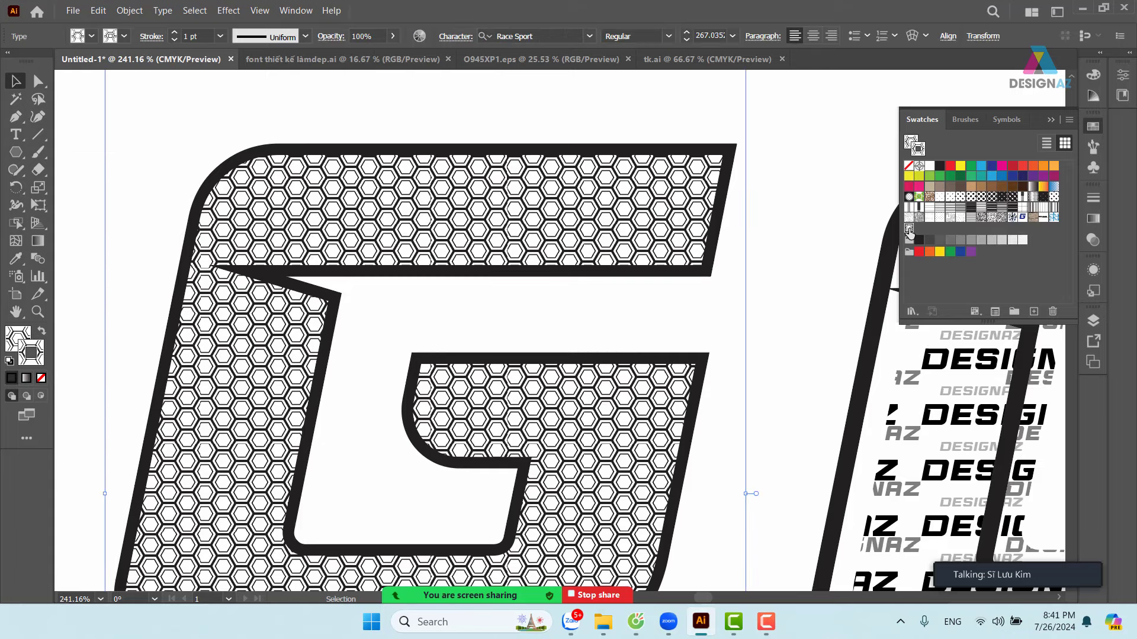
double_click(909, 230)
left_click(574, 291)
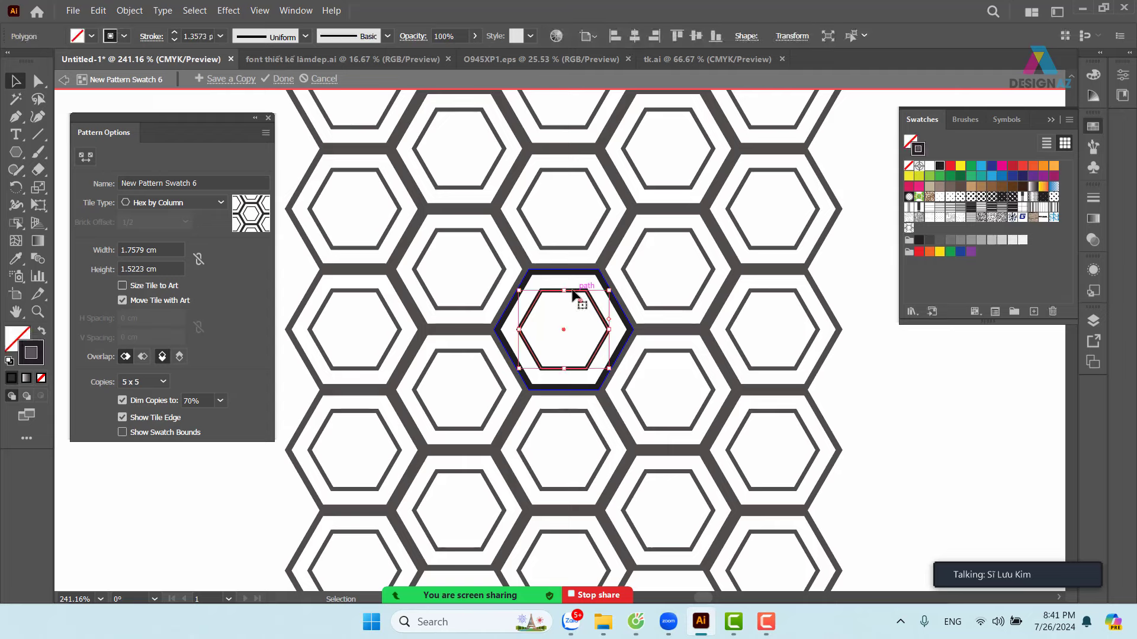
left_click(462, 35)
type("50")
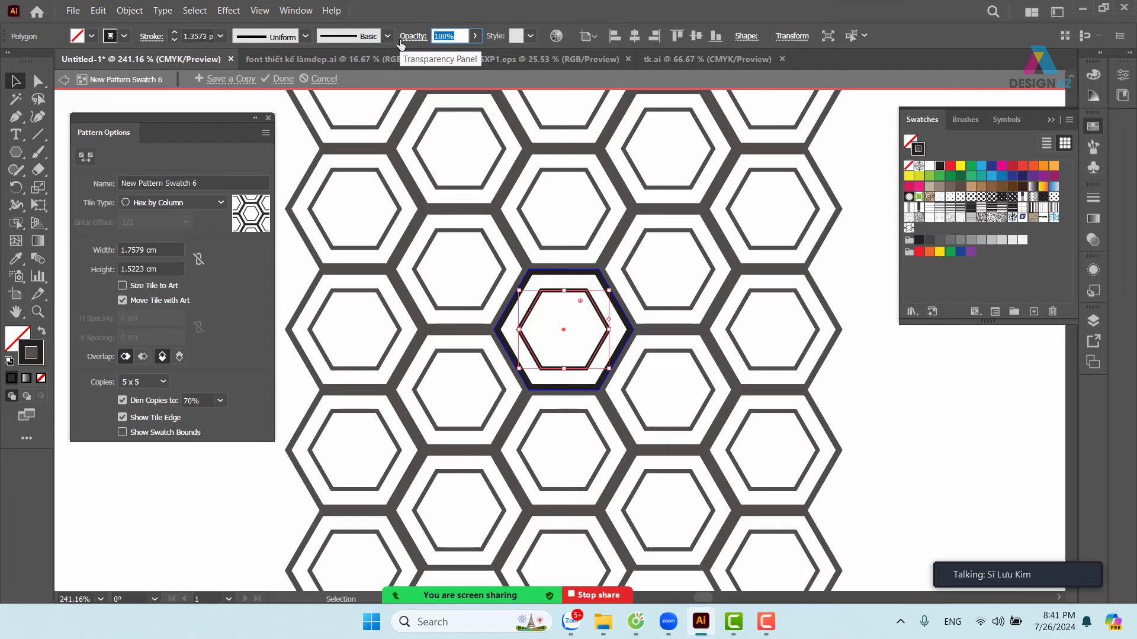
key("Return")
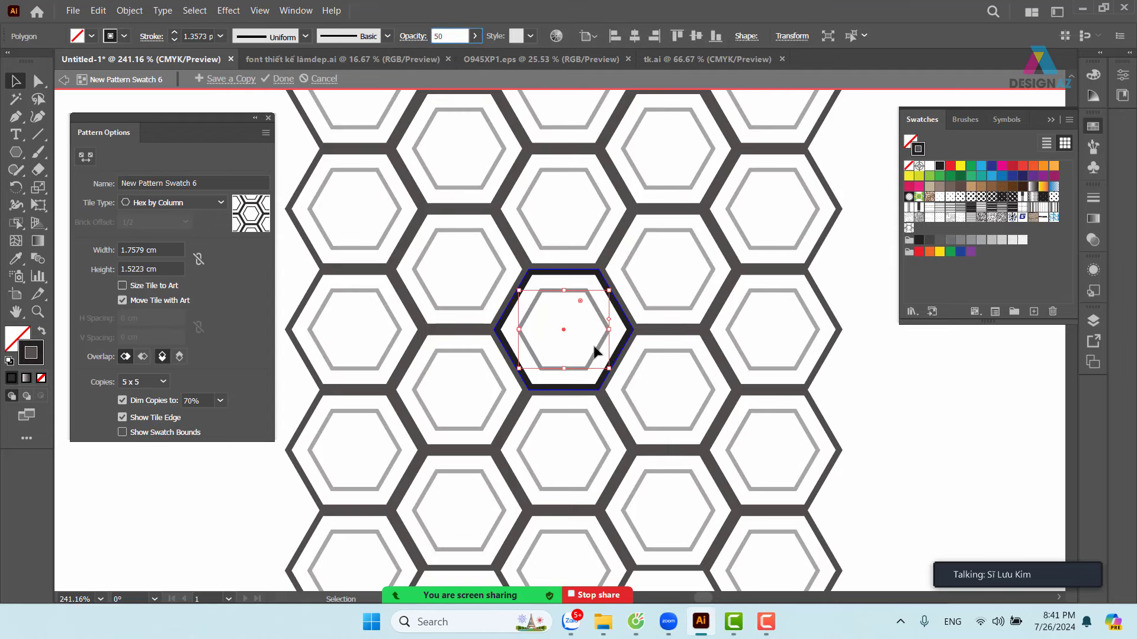
- Add a small hexagon copy at the cell junction with 100% opacity, then exit pattern editing
left_click_drag(603, 353, 663, 348)
mouse_move(677, 290)
left_mouse_down()
mouse_move(657, 304)
mouse_move(655, 330)
mouse_move(613, 337)
mouse_move(591, 323)
mouse_move(666, 348)
mouse_move(661, 306)
left_mouse_up()
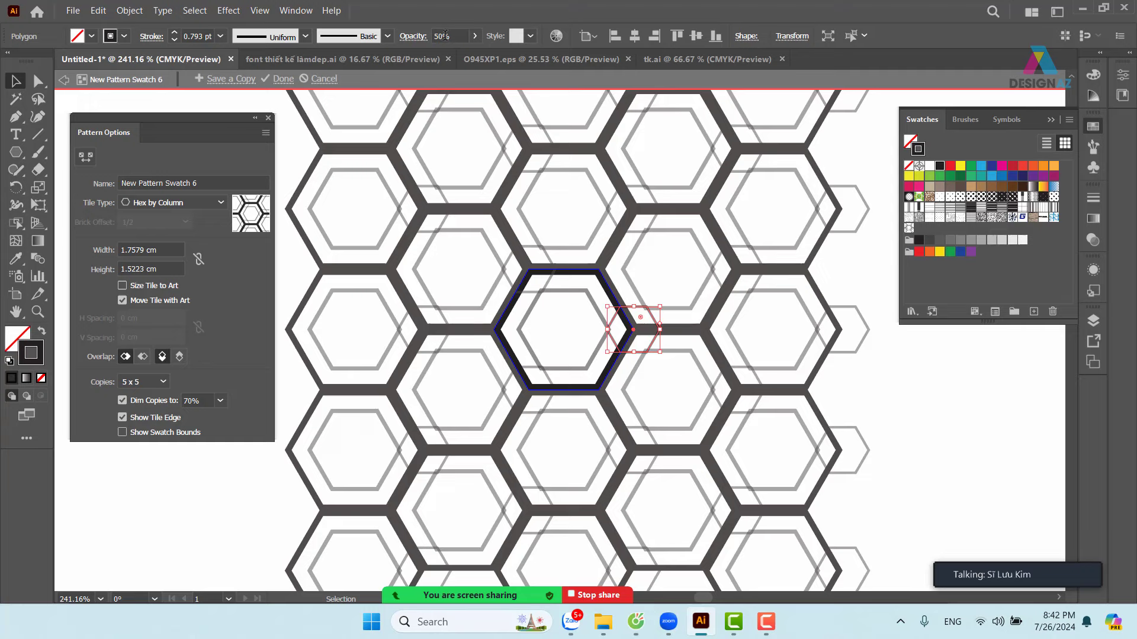
left_click(405, 35)
type("100")
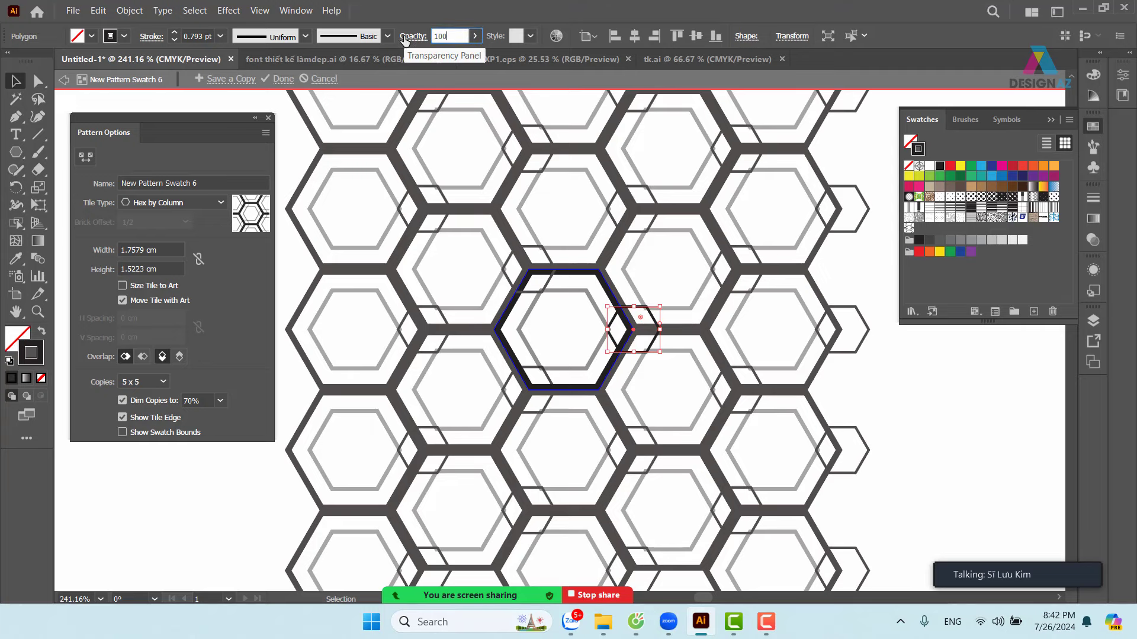
key("Return")
double_click(934, 424)
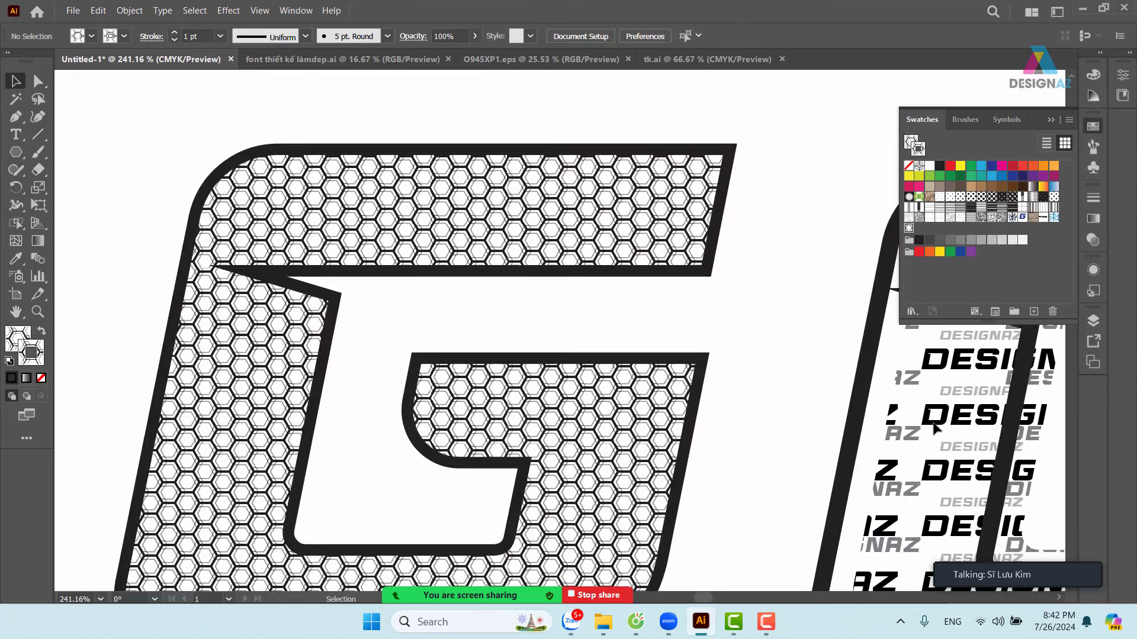
- Centre the whole G in view and choose the Type tool from the shape tools flyout
left_click_drag(423, 419, 558, 377)
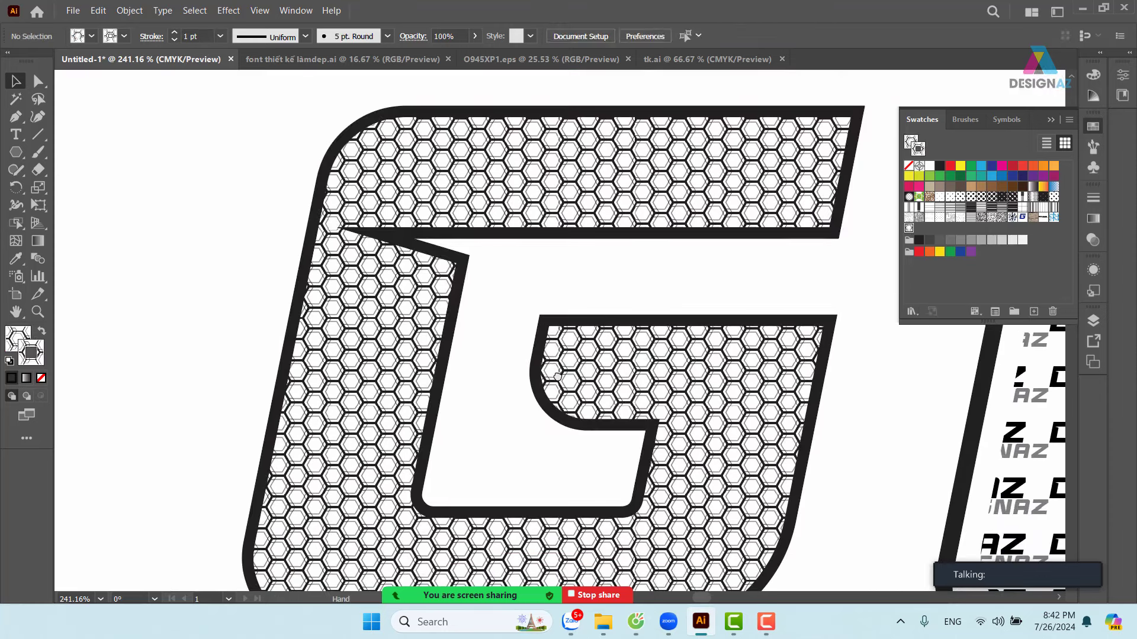
scroll(557, 377, "down", 3)
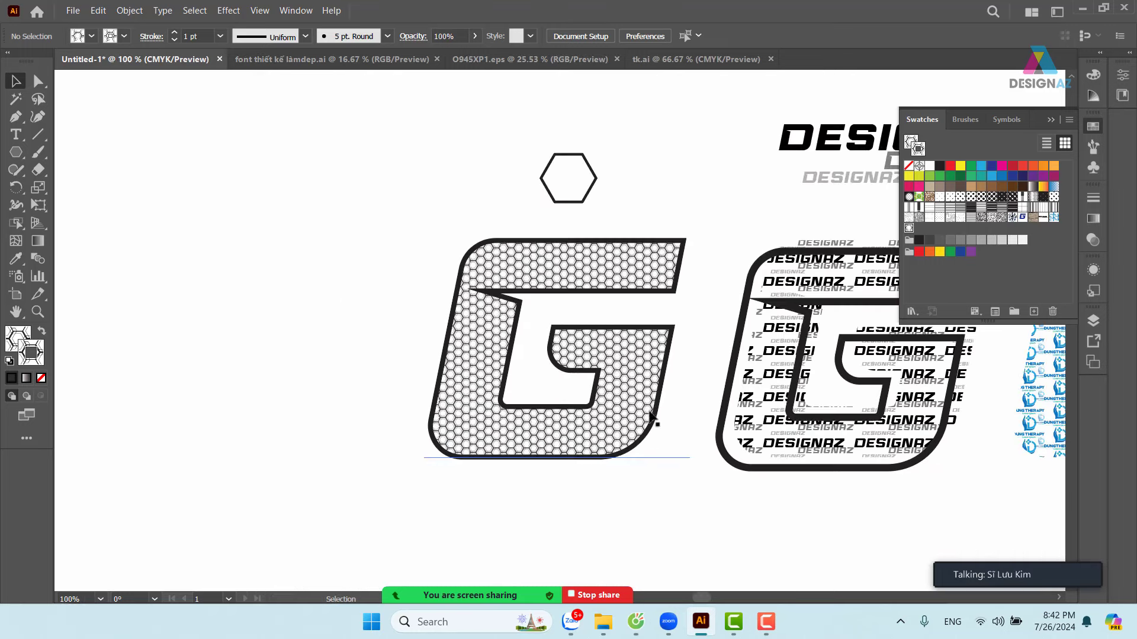
left_click_drag(555, 508, 578, 494)
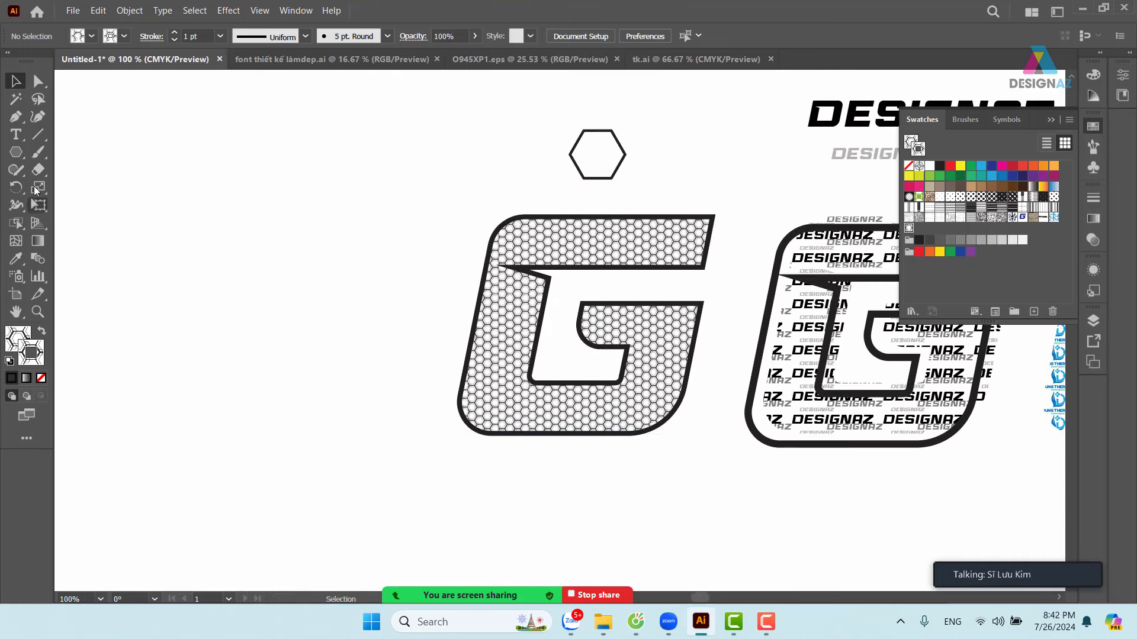
left_click(16, 152)
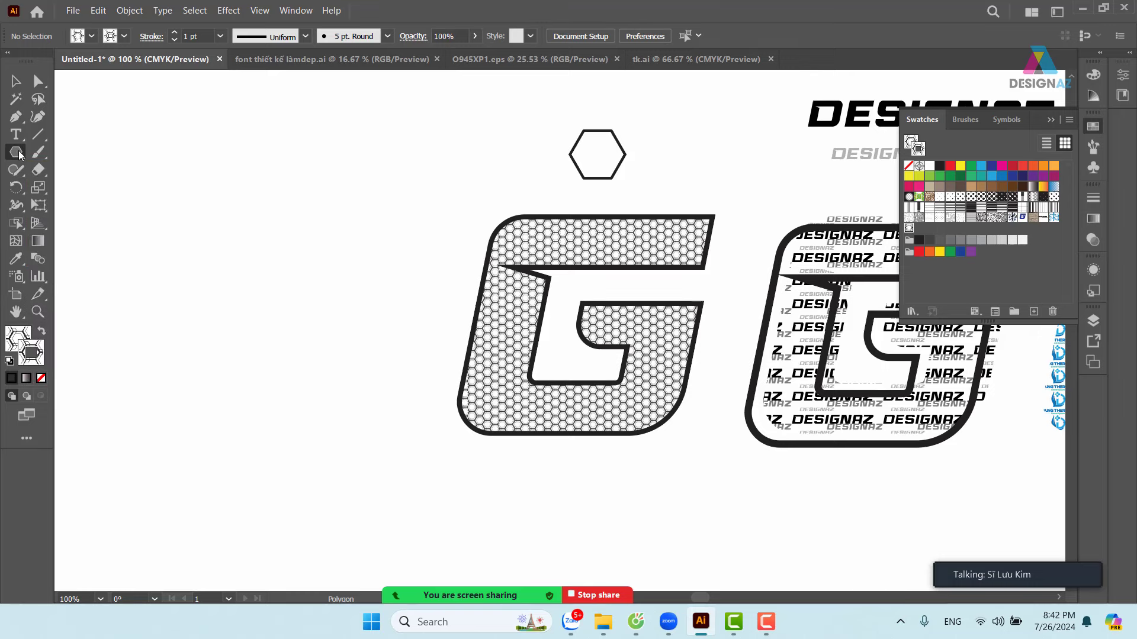
right_click(18, 154)
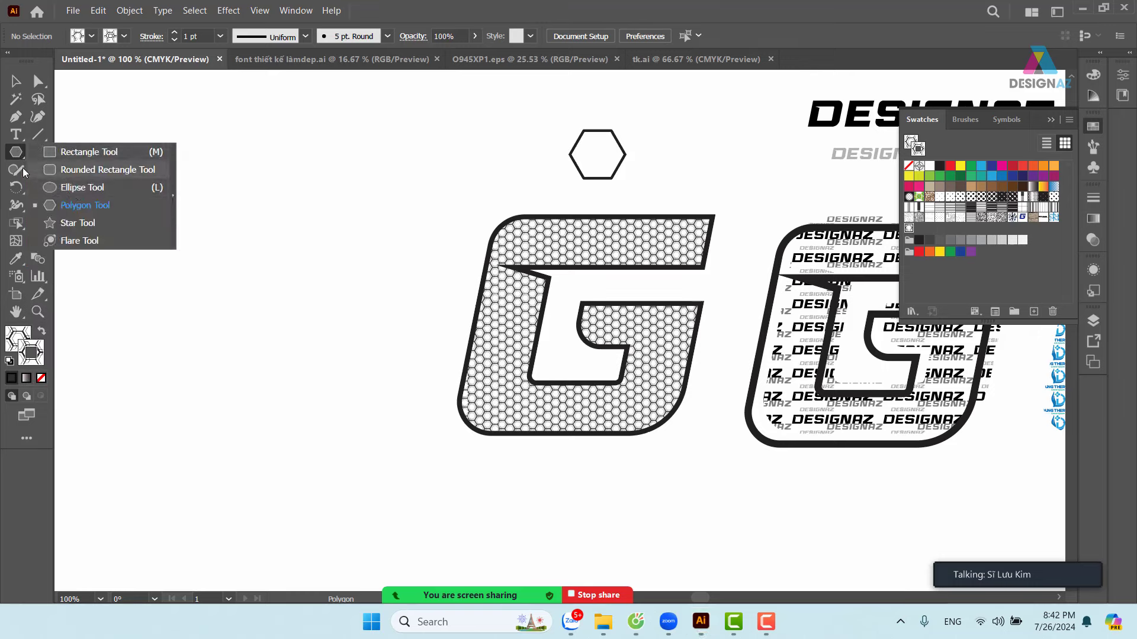
left_click(16, 134)
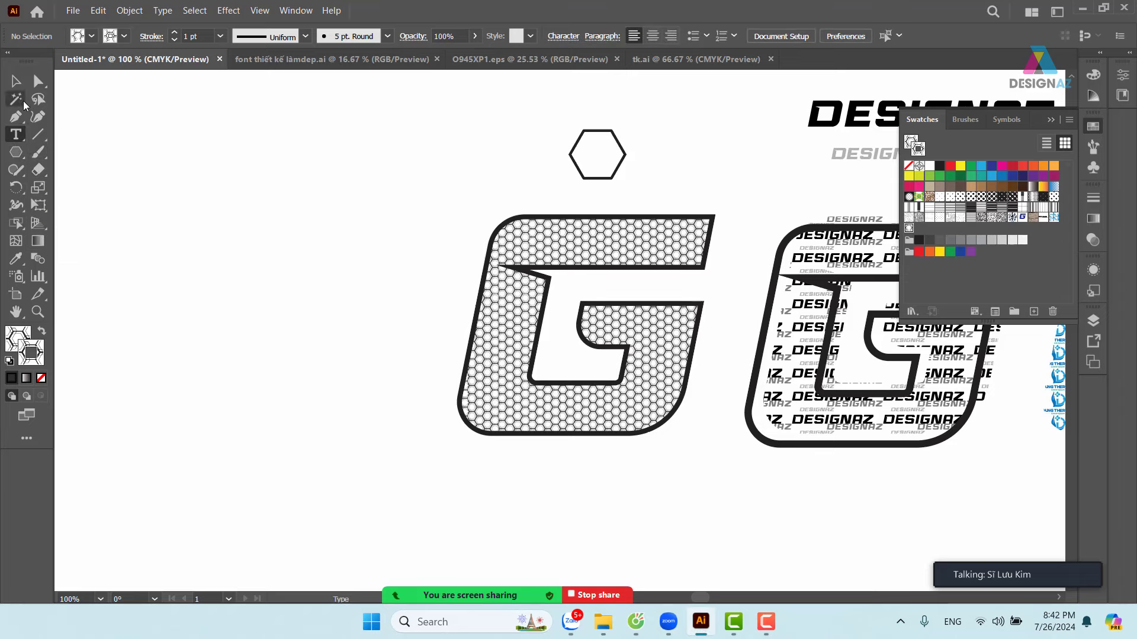
- Place a text object and replace its placeholder with NHAT in Race Sport
left_click(148, 267)
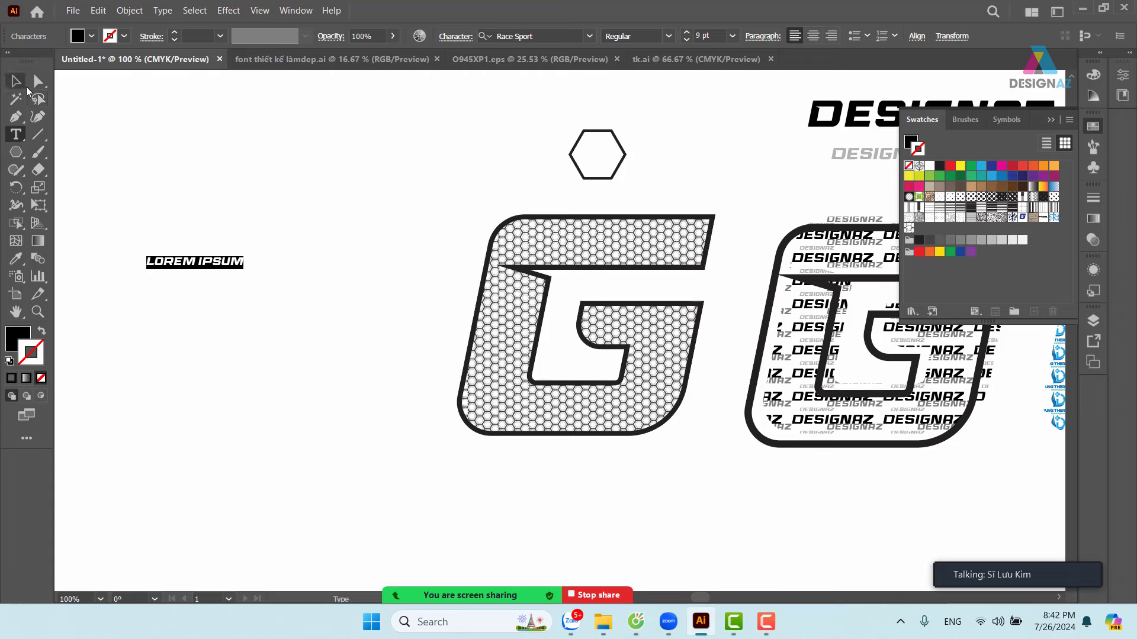
left_click(16, 81)
left_click_drag(210, 275, 261, 303)
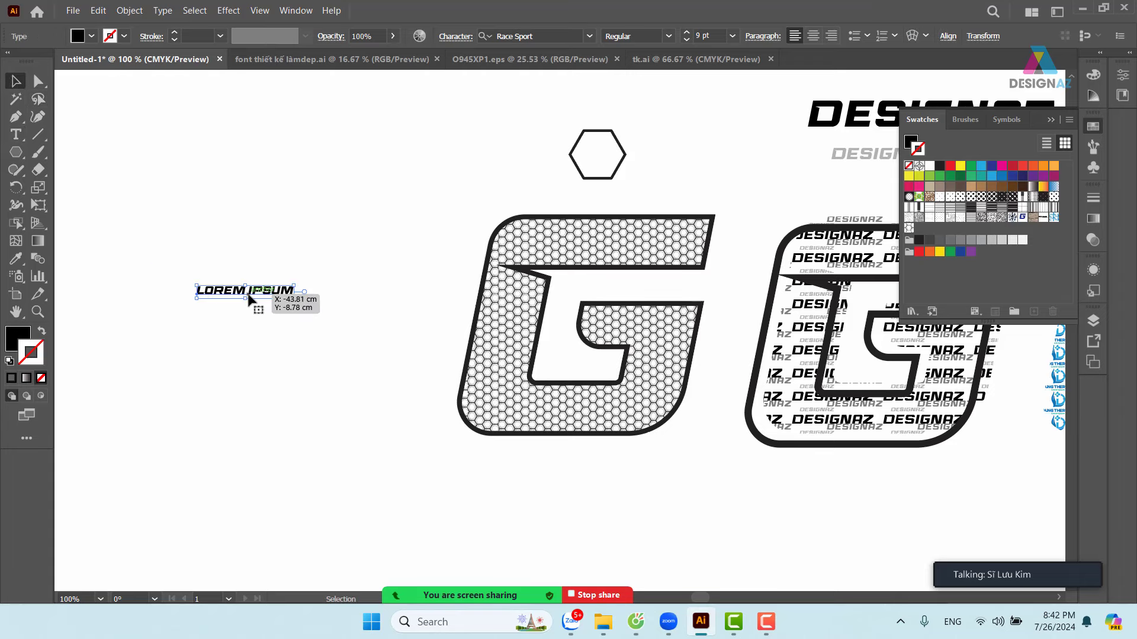
key("t")
left_click(200, 288)
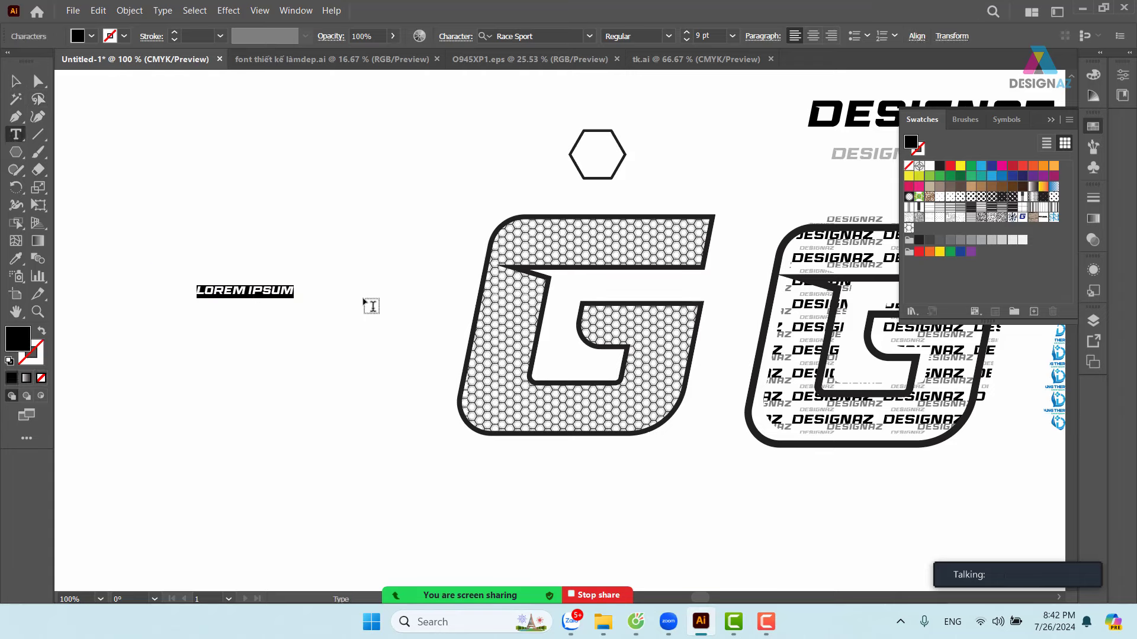
type("NHA")
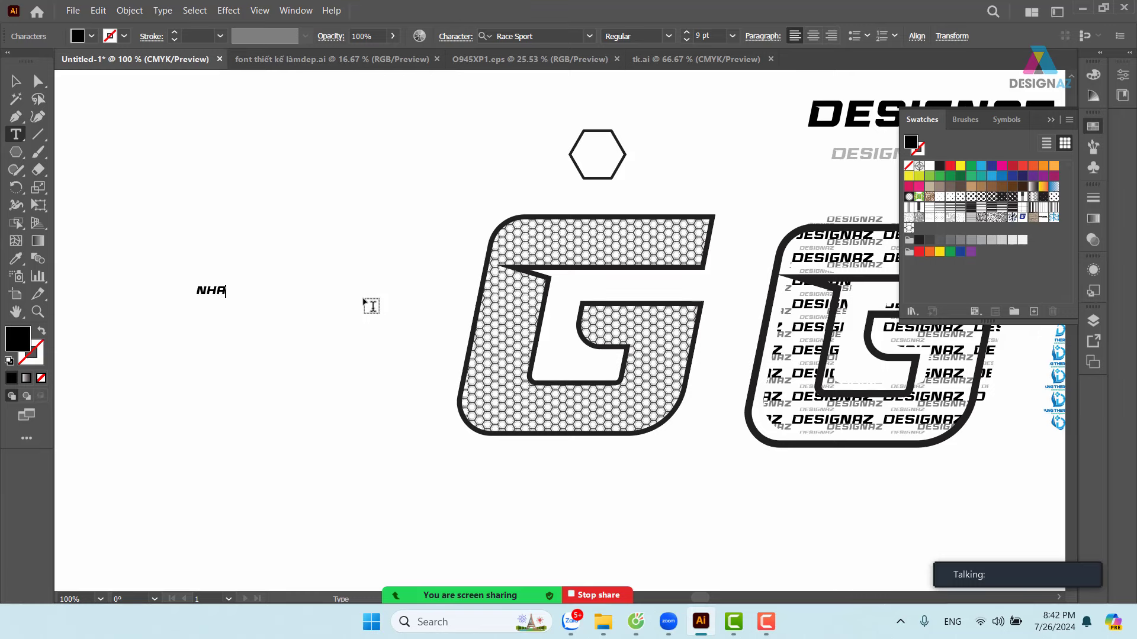
type("T")
- Enlarge NHAT to about 125 pt, colour it red, and position it below-left of the G
left_click(16, 81)
left_click_drag(235, 298, 568, 468)
scroll(481, 204, "down", 3)
scroll(481, 205, "left", 3)
left_click_drag(480, 204, 305, 411)
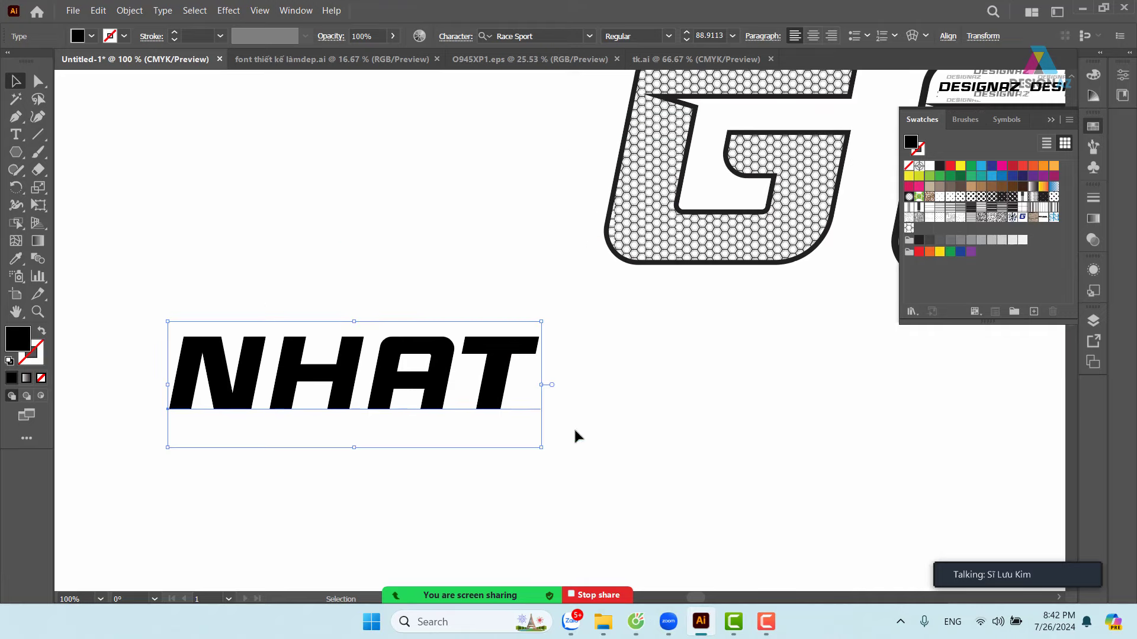
left_click(950, 166)
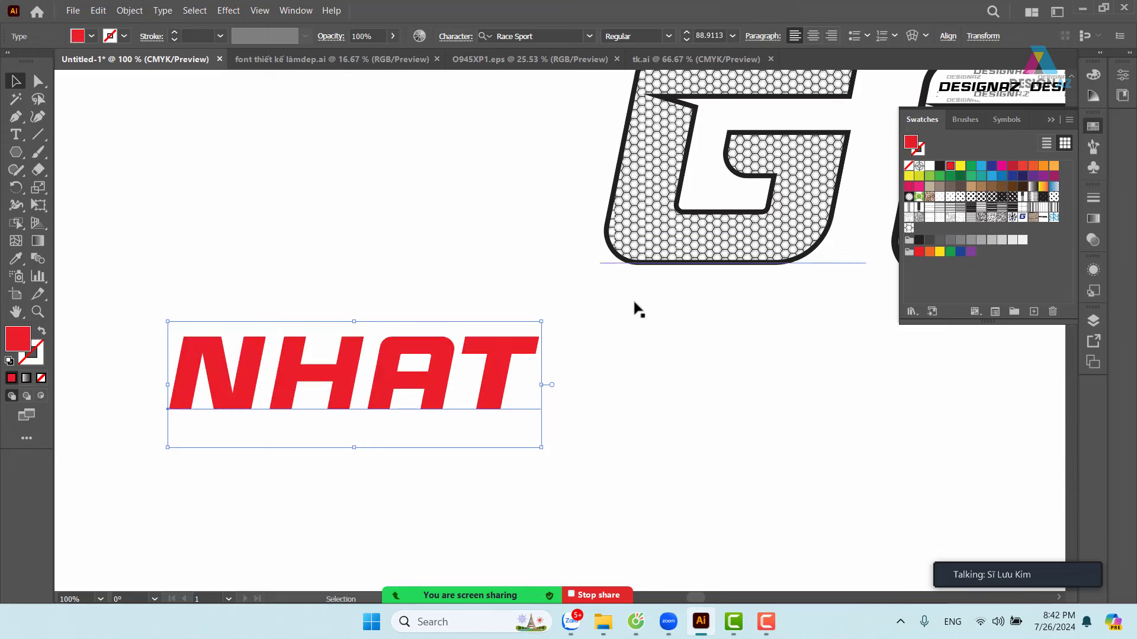
left_click(459, 273)
left_click(500, 360)
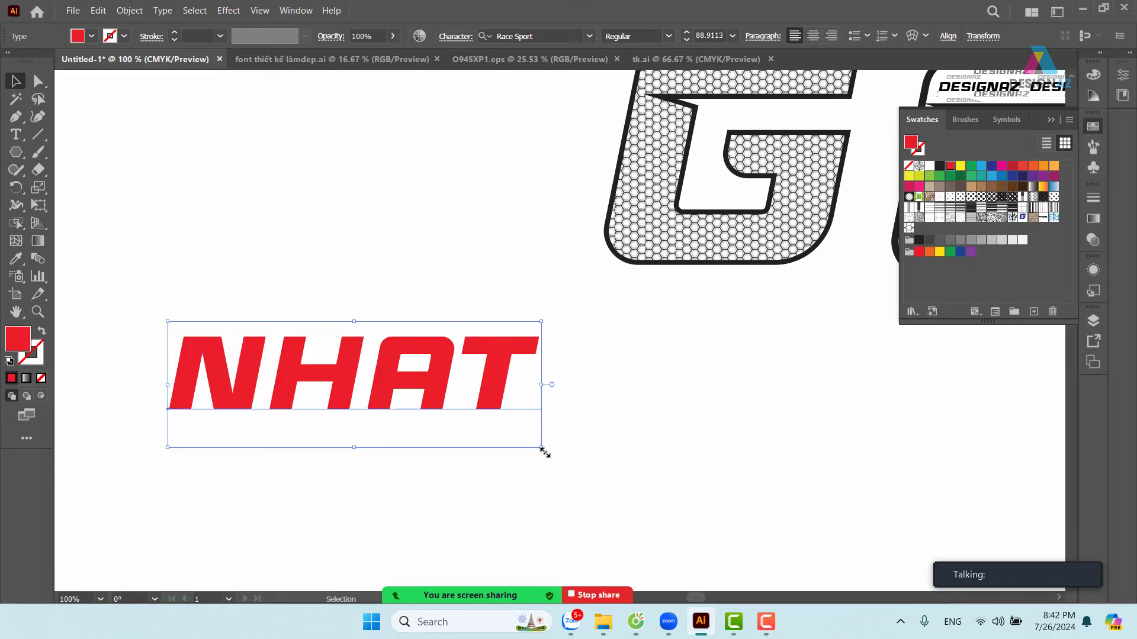
left_click_drag(541, 448, 705, 490)
left_click_drag(759, 458, 836, 437)
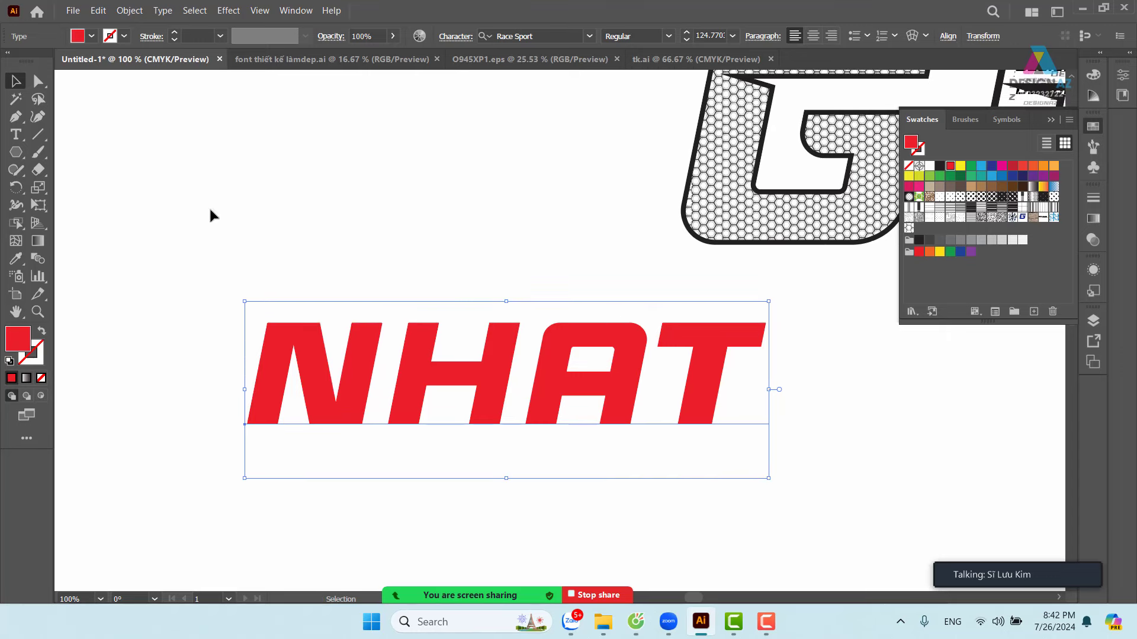
- Draw a small circle above NHAT with no fill and a 2 pt outline
left_click(11, 152)
left_click(77, 188)
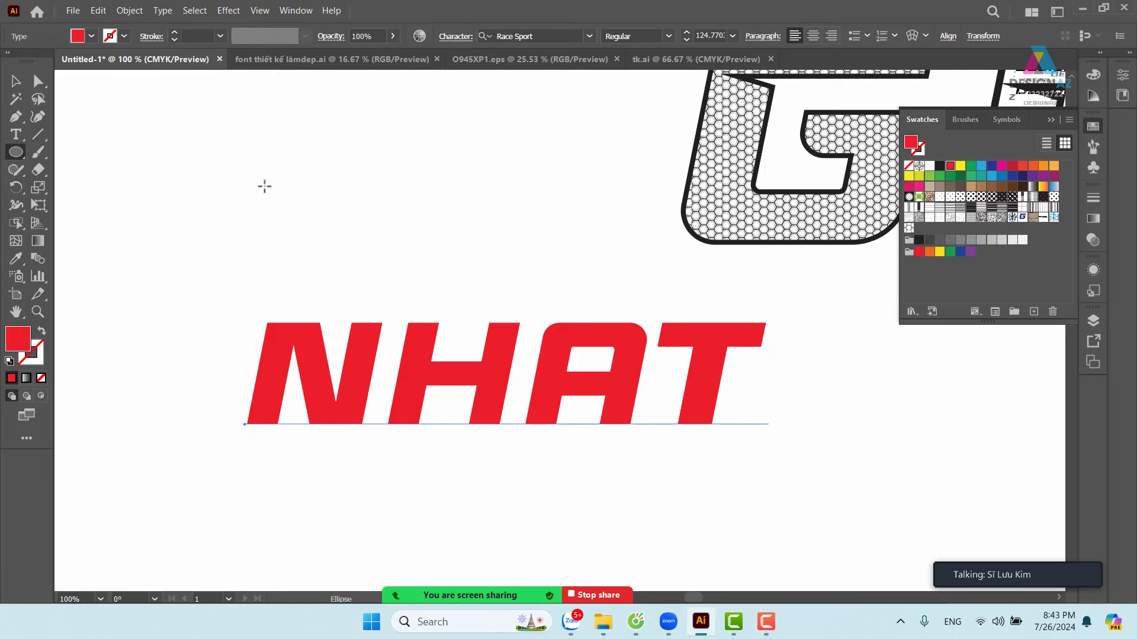
left_click_drag(283, 169, 339, 224)
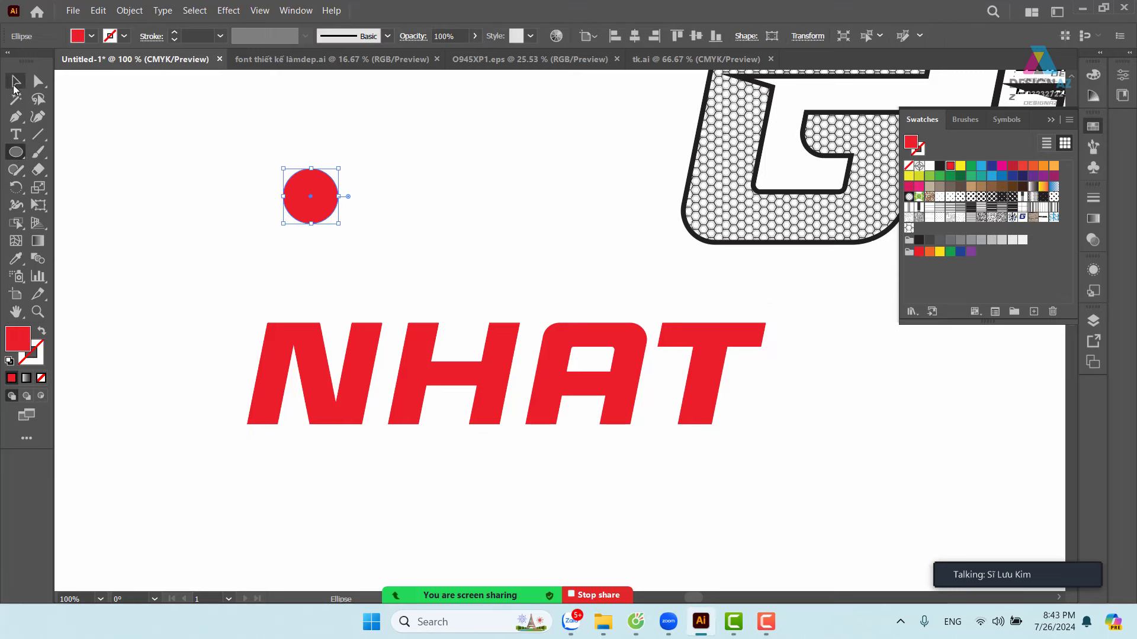
left_click(14, 87)
left_click(349, 114)
left_click(322, 183)
key("shift+x")
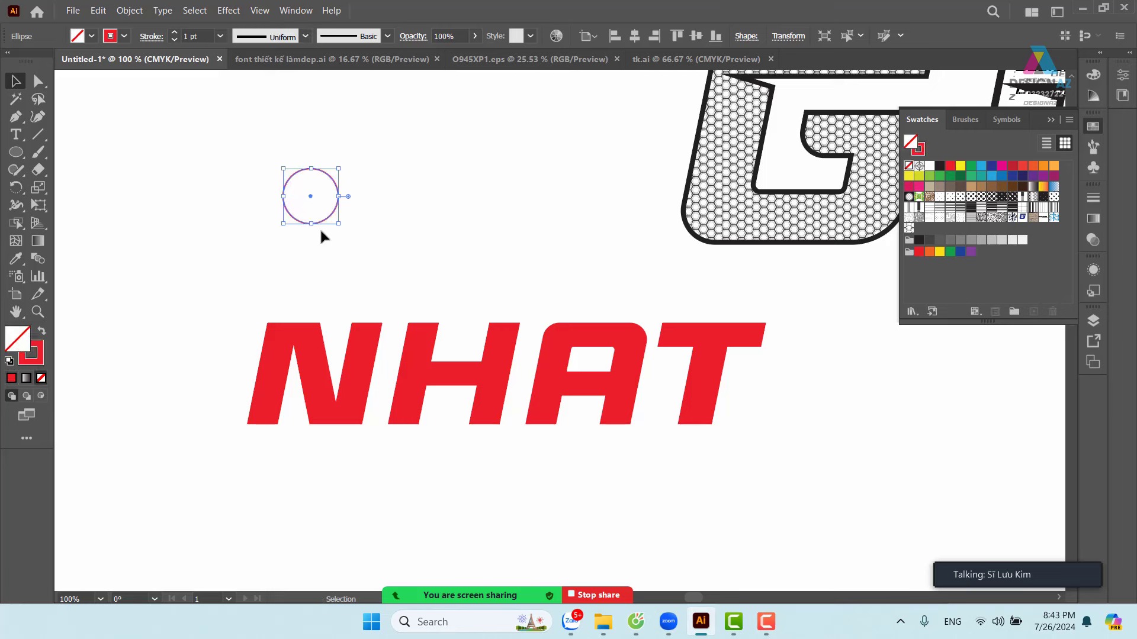
left_click(220, 36)
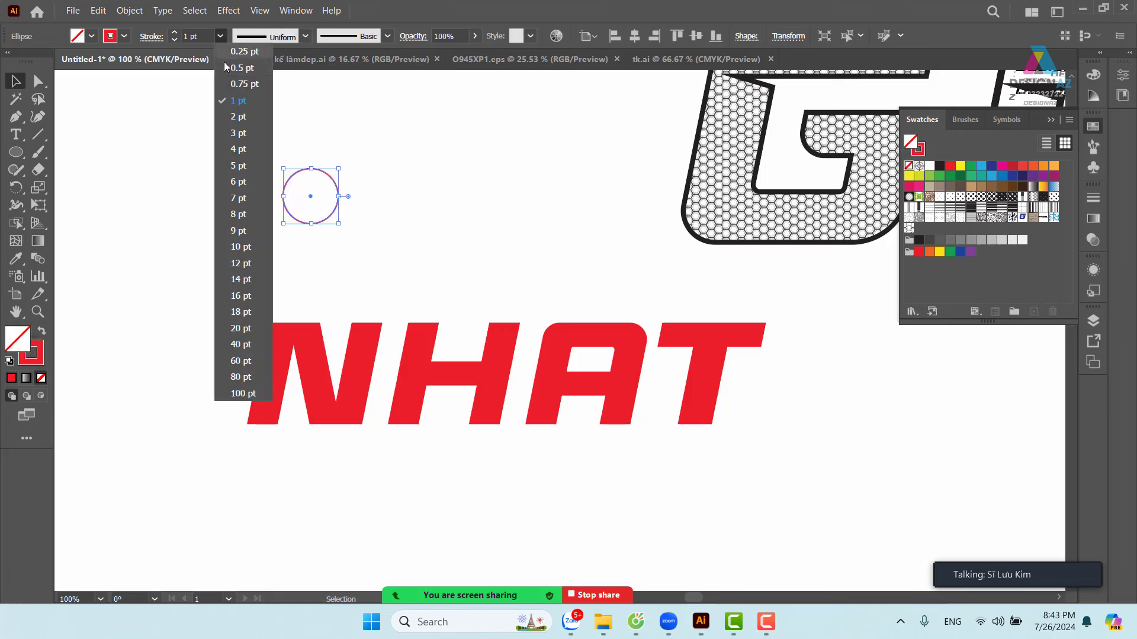
left_click(232, 115)
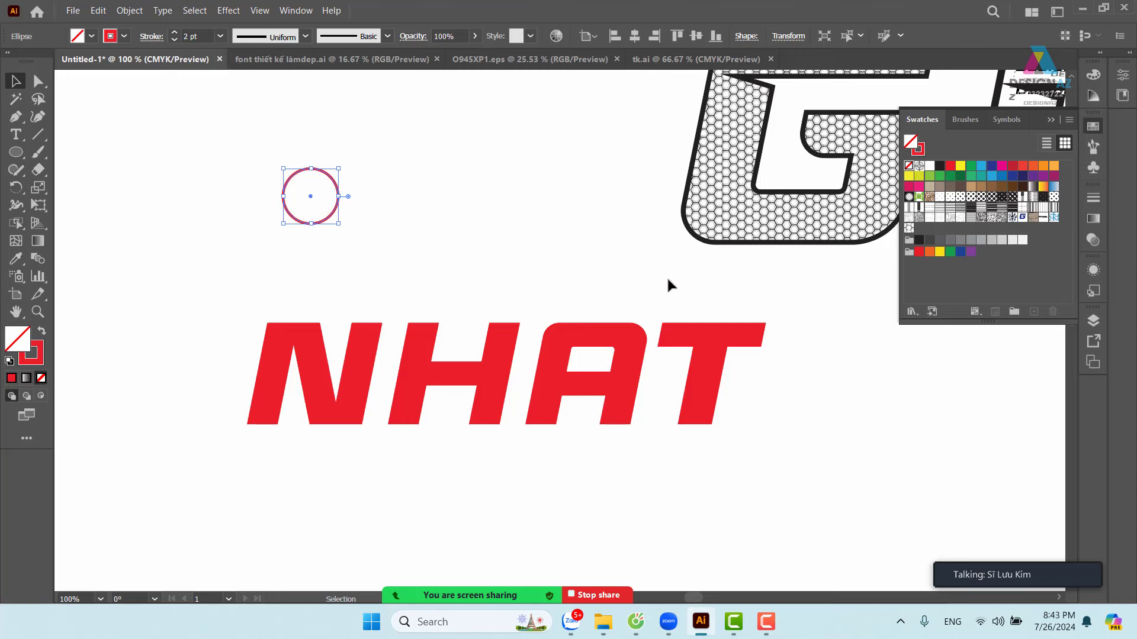
key("x")
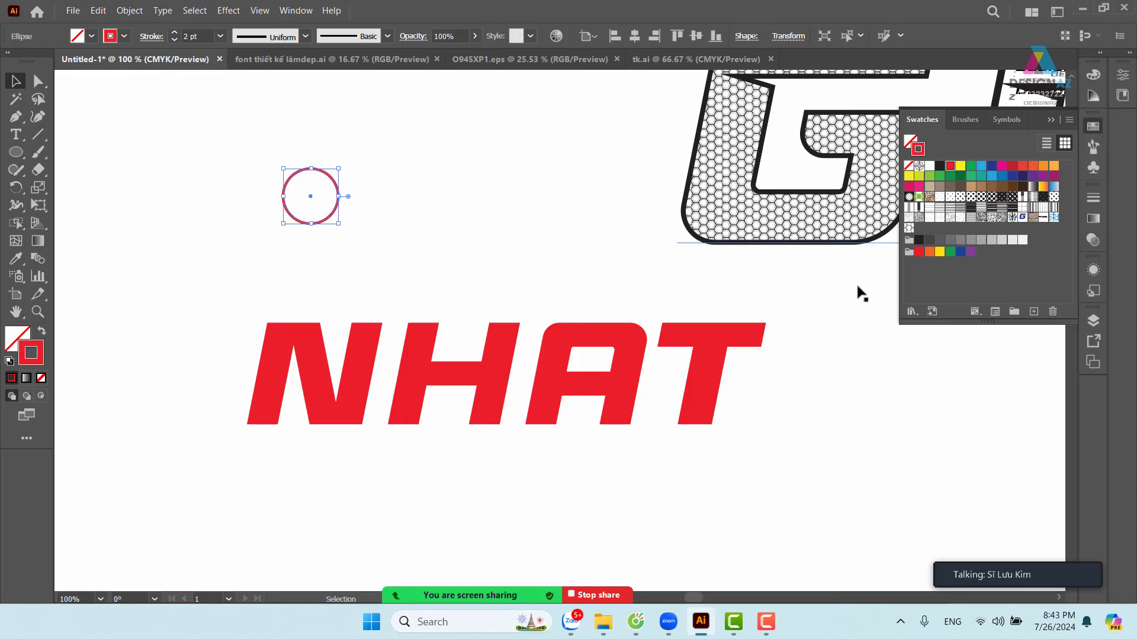
left_click(539, 248)
- Zoom in on the circle and delete one of its anchor points
key("z")
left_click_drag(386, 216, 278, 167)
left_click_drag(486, 237, 492, 263)
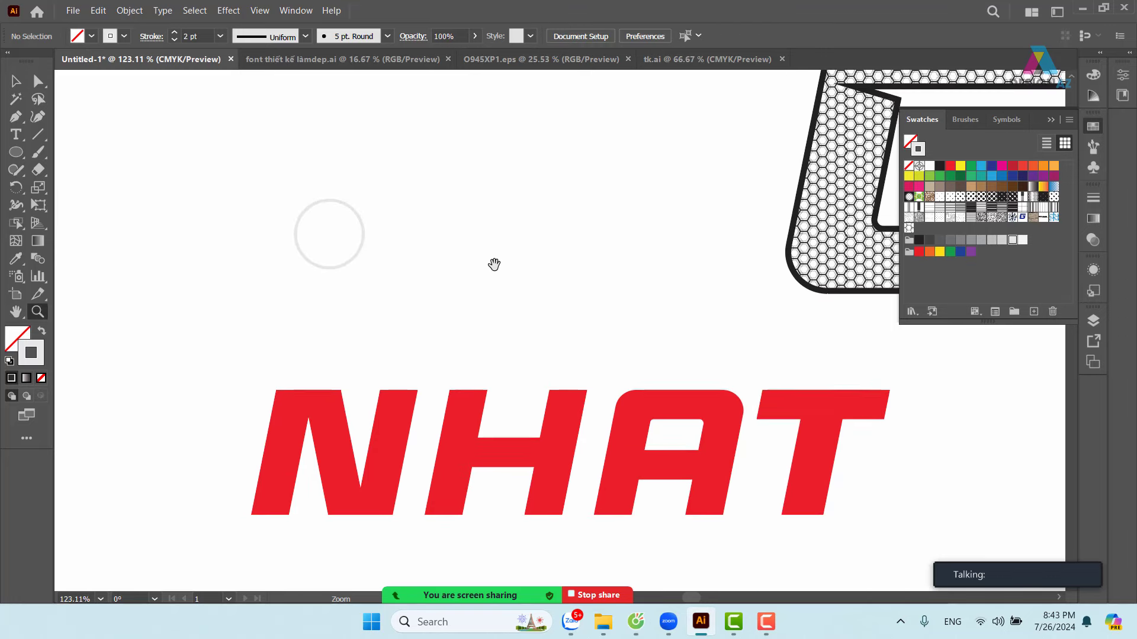
left_click(16, 82)
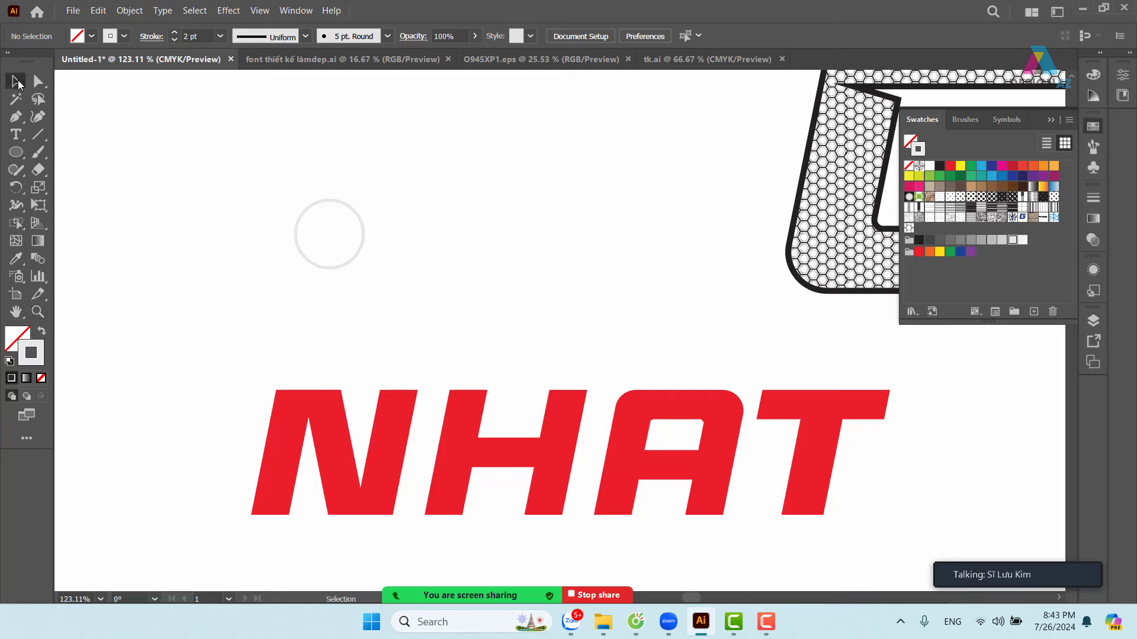
left_click(353, 261)
left_click(250, 293)
left_click_drag(241, 184, 400, 293)
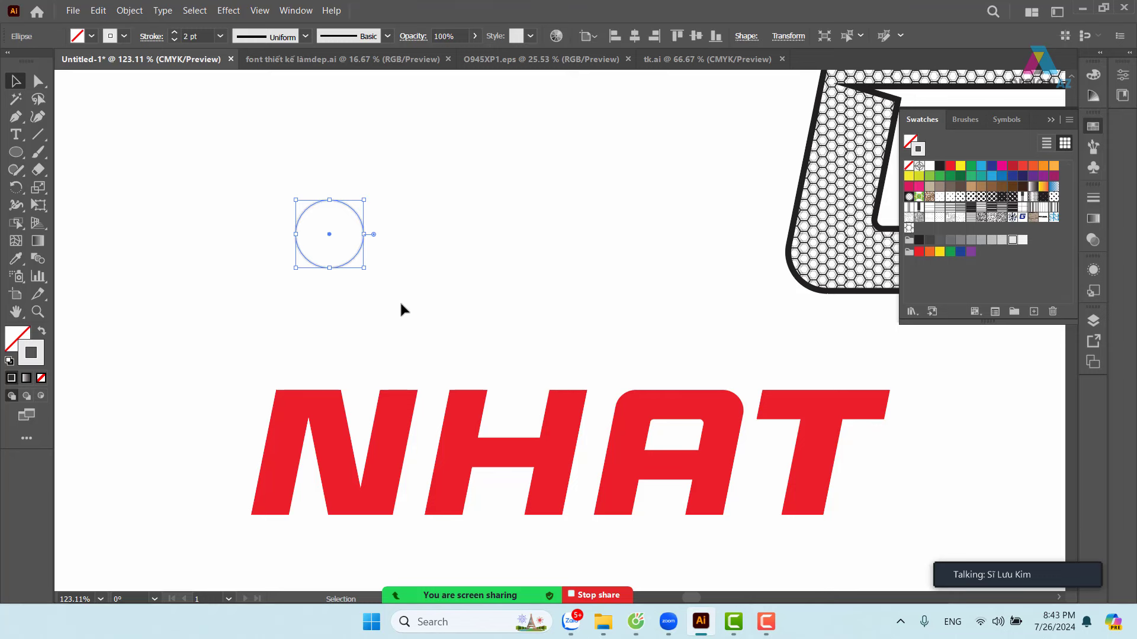
left_click(37, 82)
left_click(323, 267)
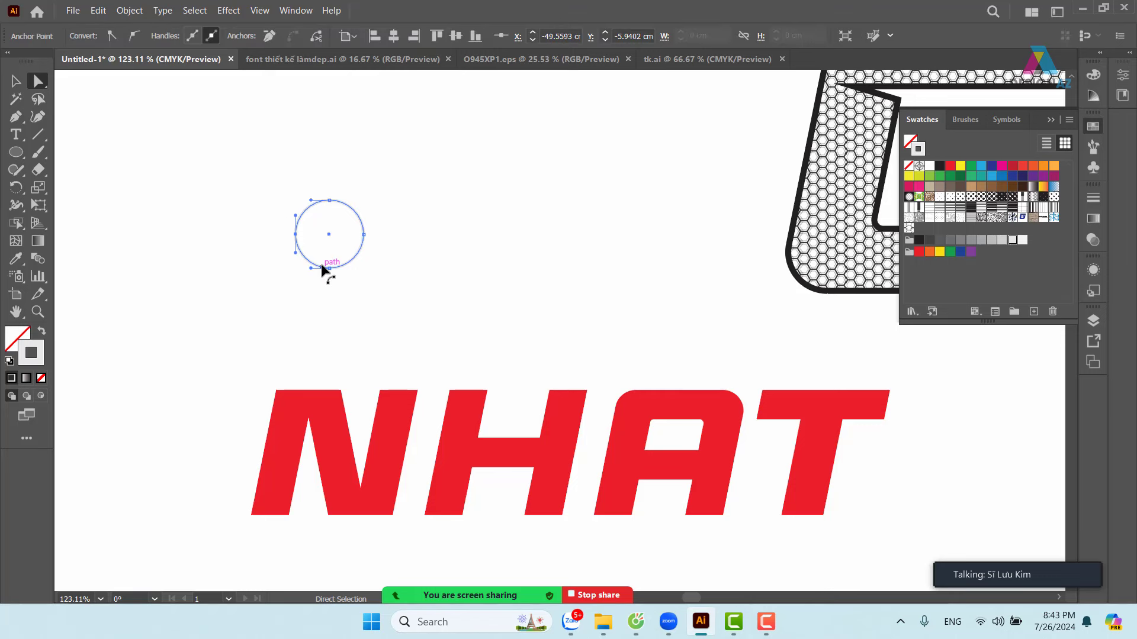
key("Delete")
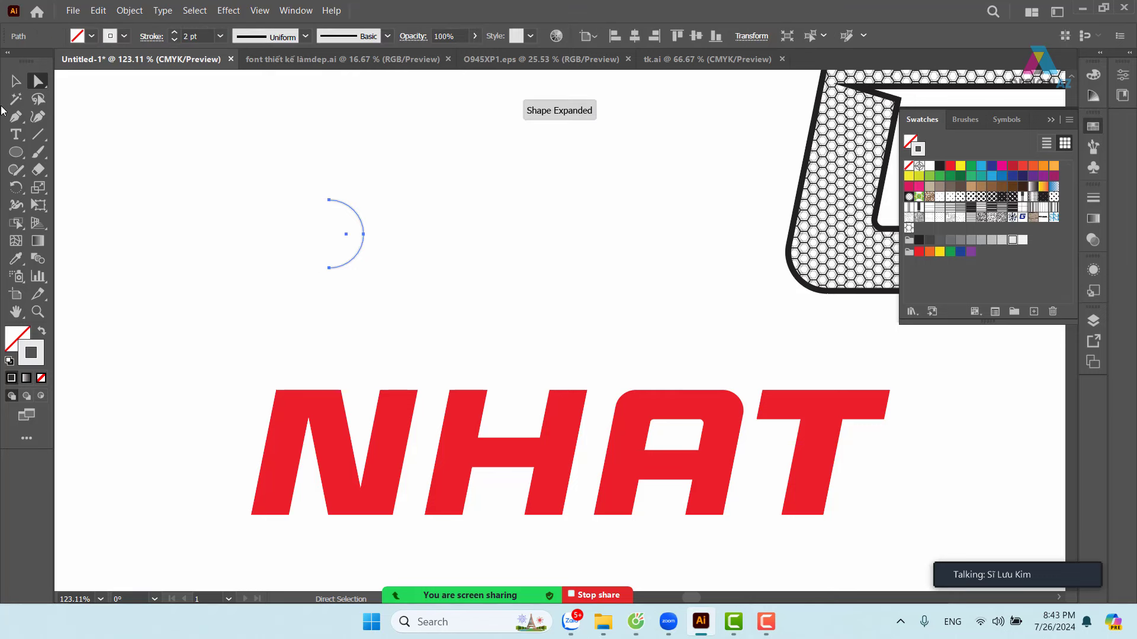
left_click(16, 83)
left_click(459, 241)
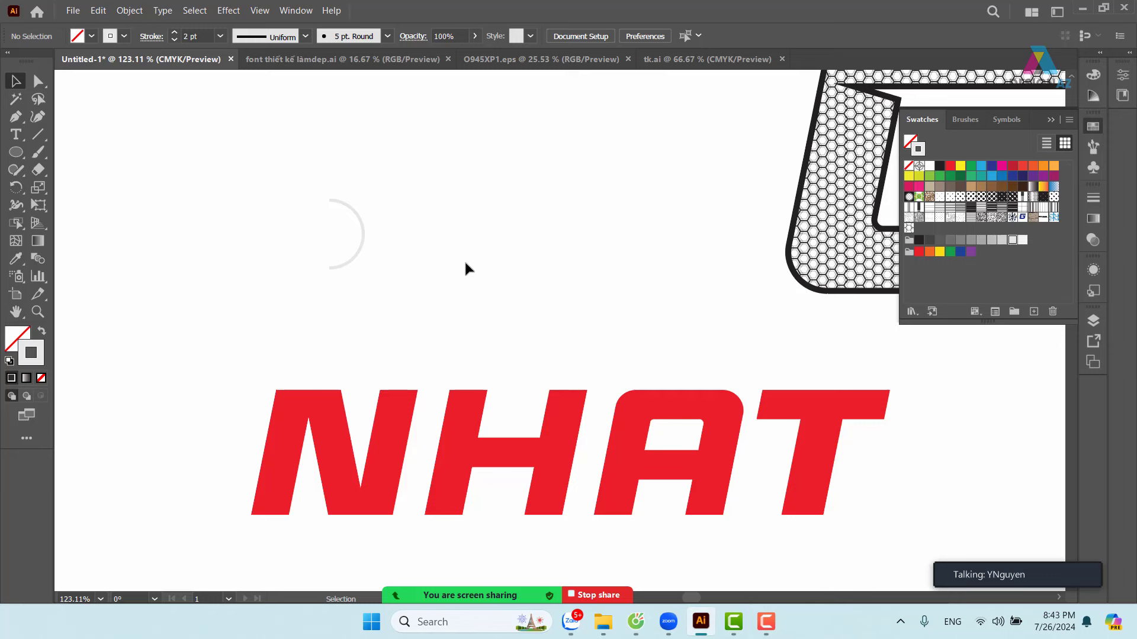
- Delete the circle's left anchor so only the right half-arc remains, then reselect it
left_click(357, 256)
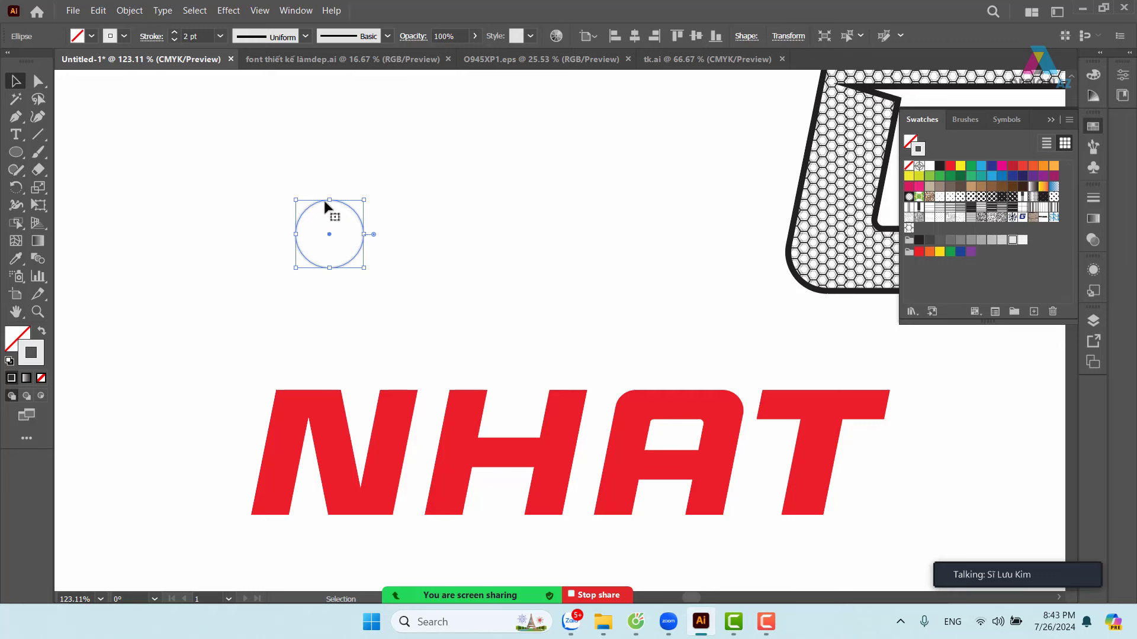
left_click(38, 81)
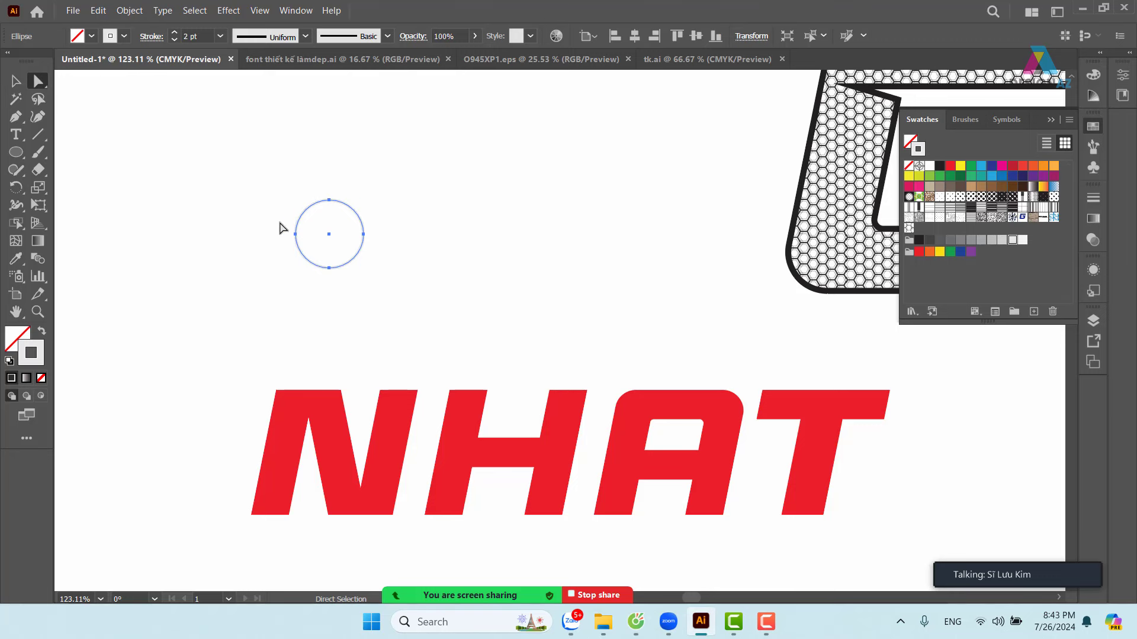
left_click(295, 234)
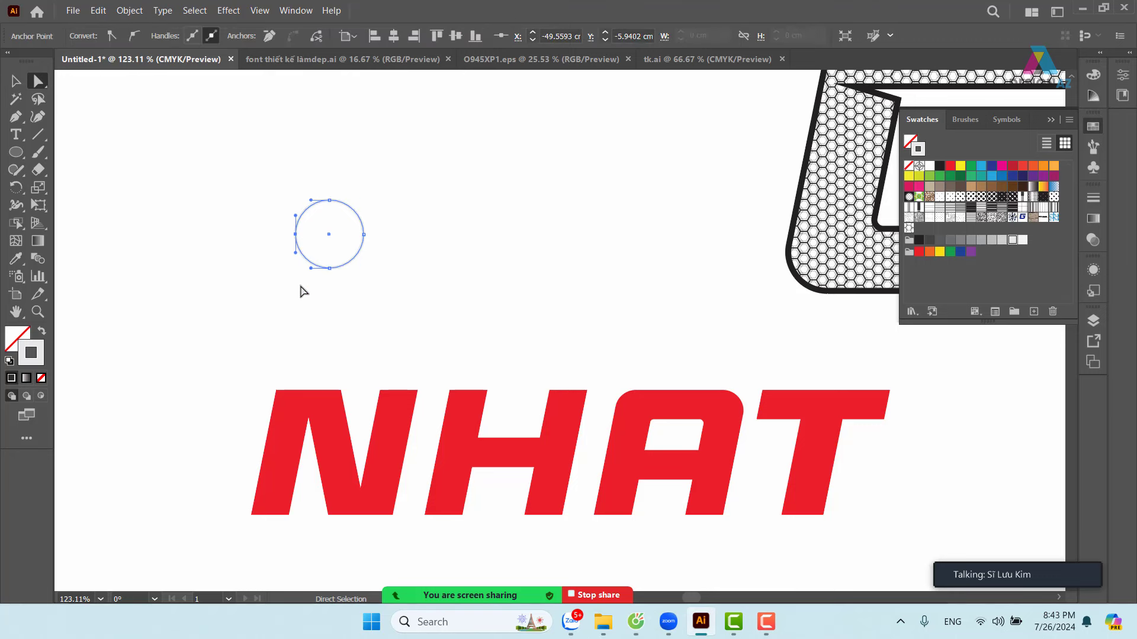
key("Delete")
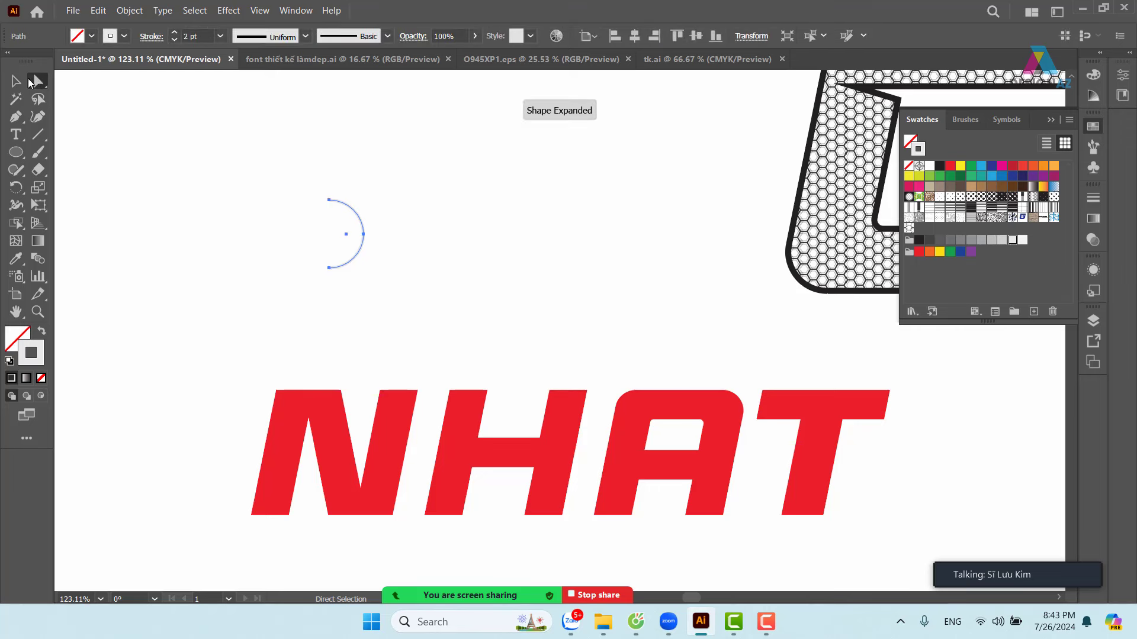
left_click(16, 81)
left_click(414, 144)
left_click(357, 256)
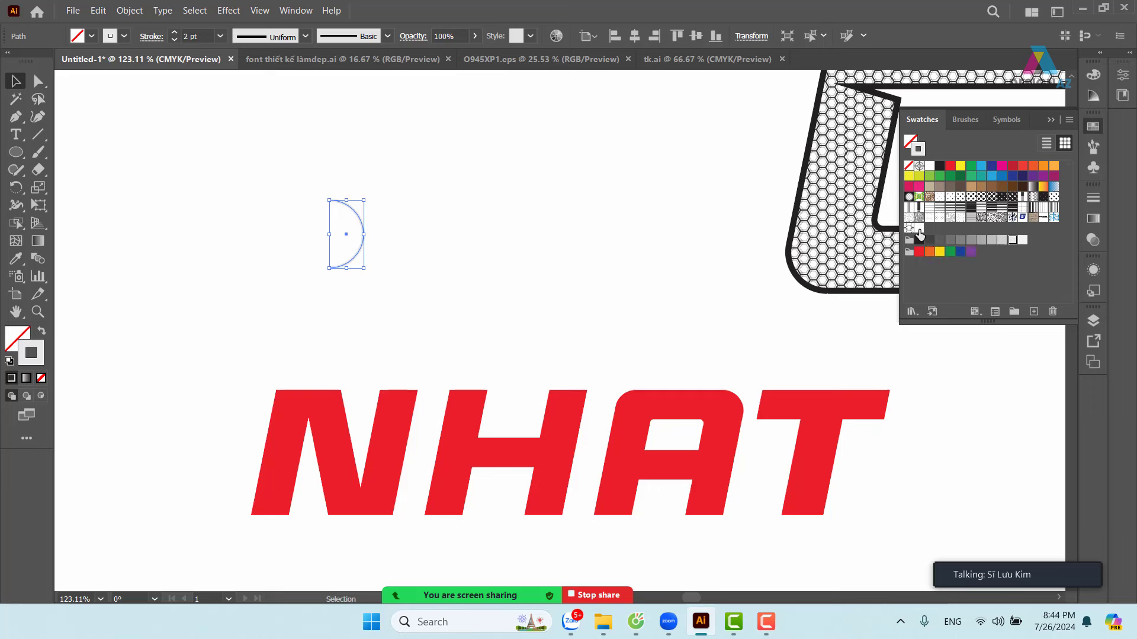
- Fill the NHAT text with the white arc pattern swatch, undoing an accidental duplicate first
left_click(595, 347)
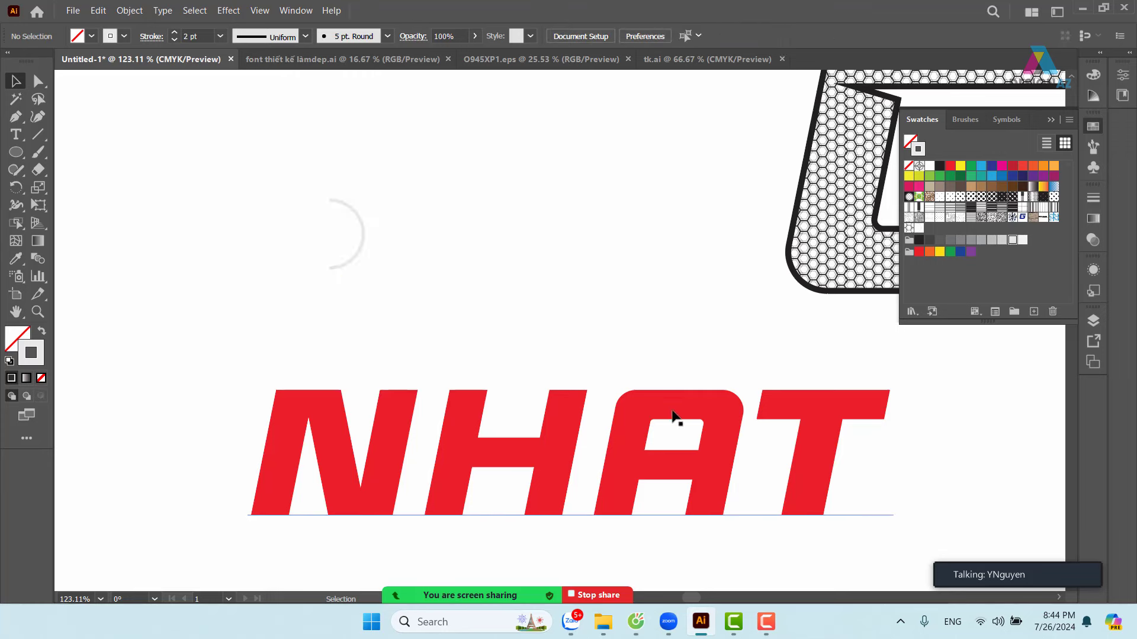
left_click_drag(695, 413, 579, 333)
left_click(604, 371)
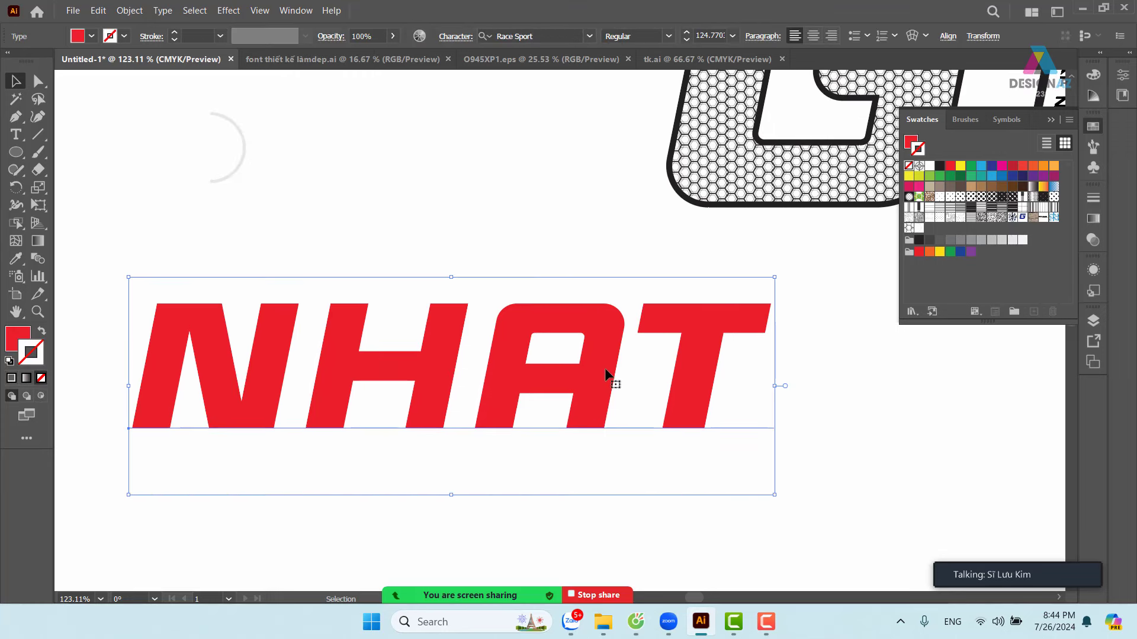
key("a")
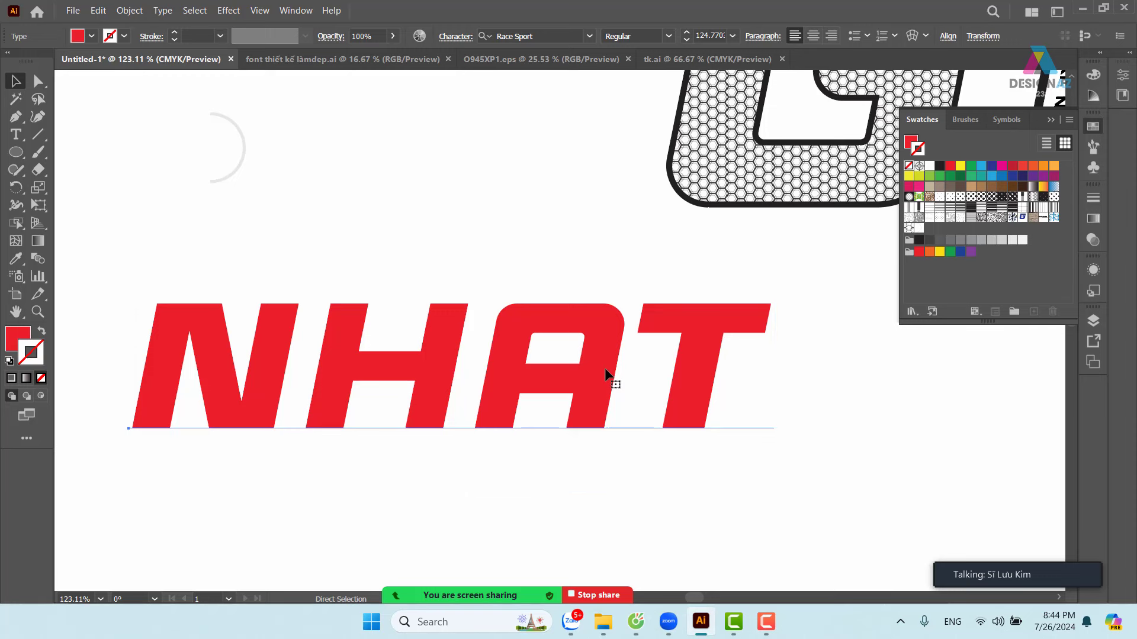
key("v")
left_click_drag(610, 380, 651, 444)
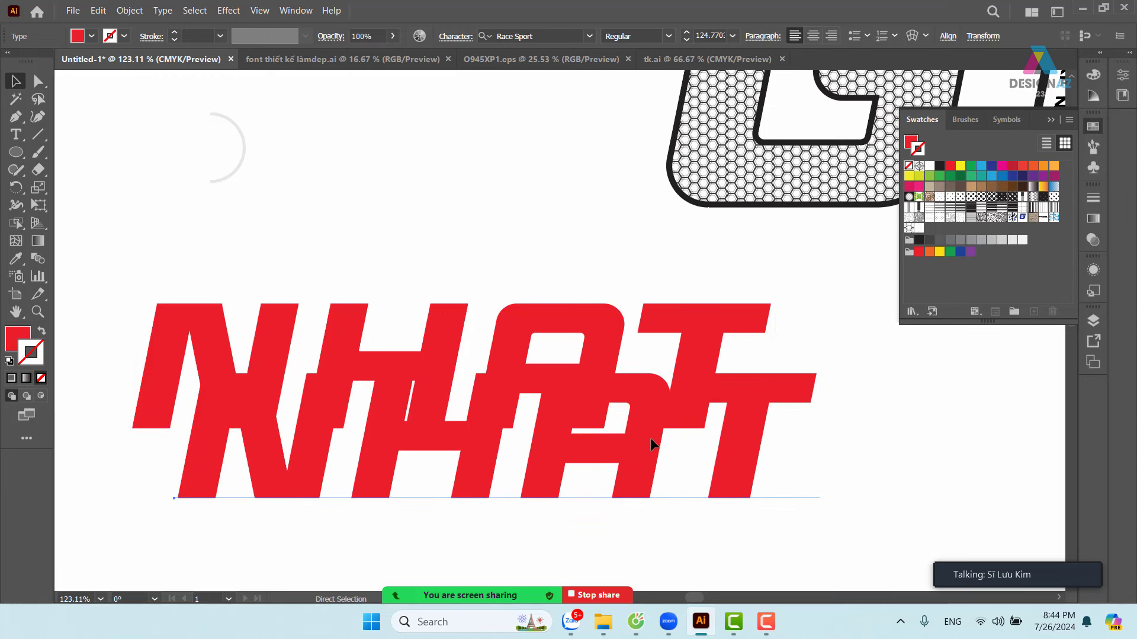
key("ctrl+z")
key("x")
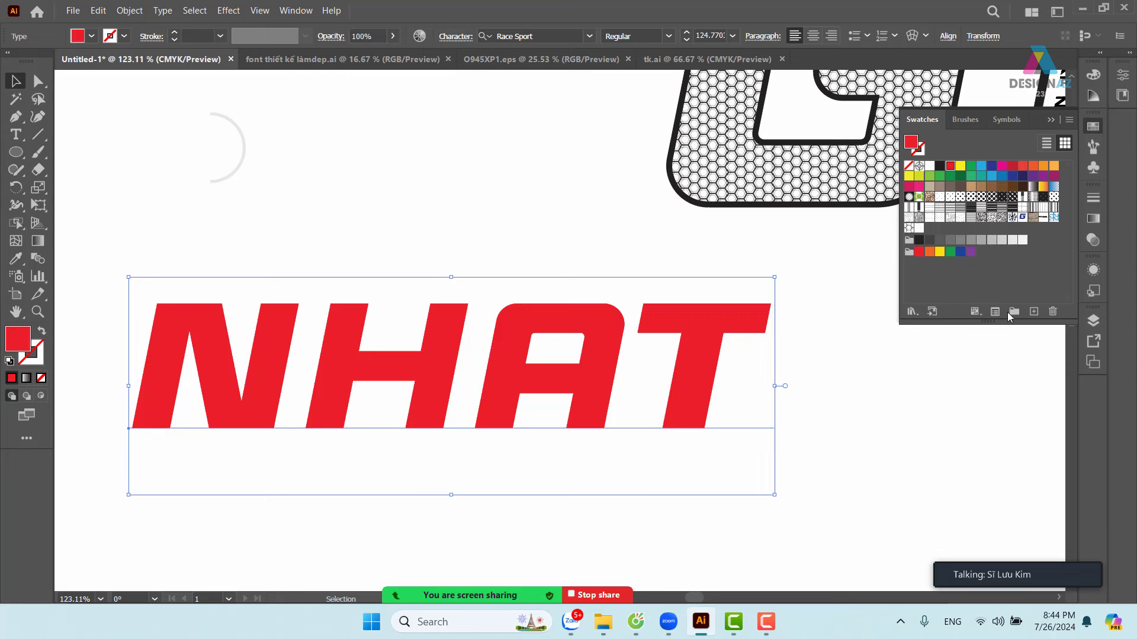
left_click(918, 228)
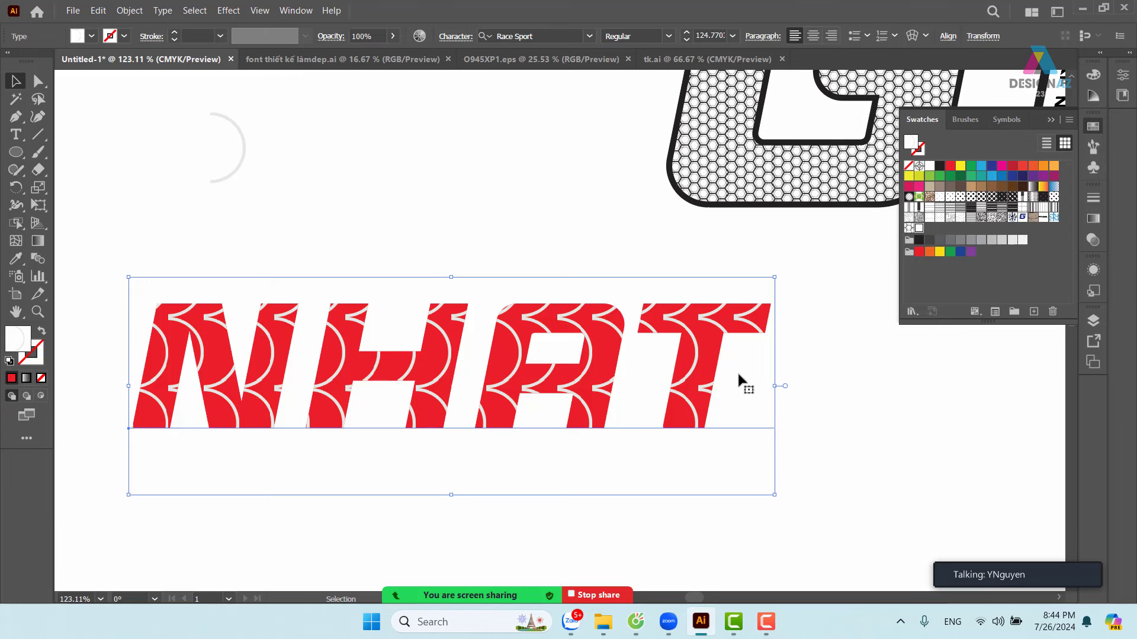
- Set the arc pattern's tile type to Brick by Column at 1/2 offset
key("ctrl+equal")
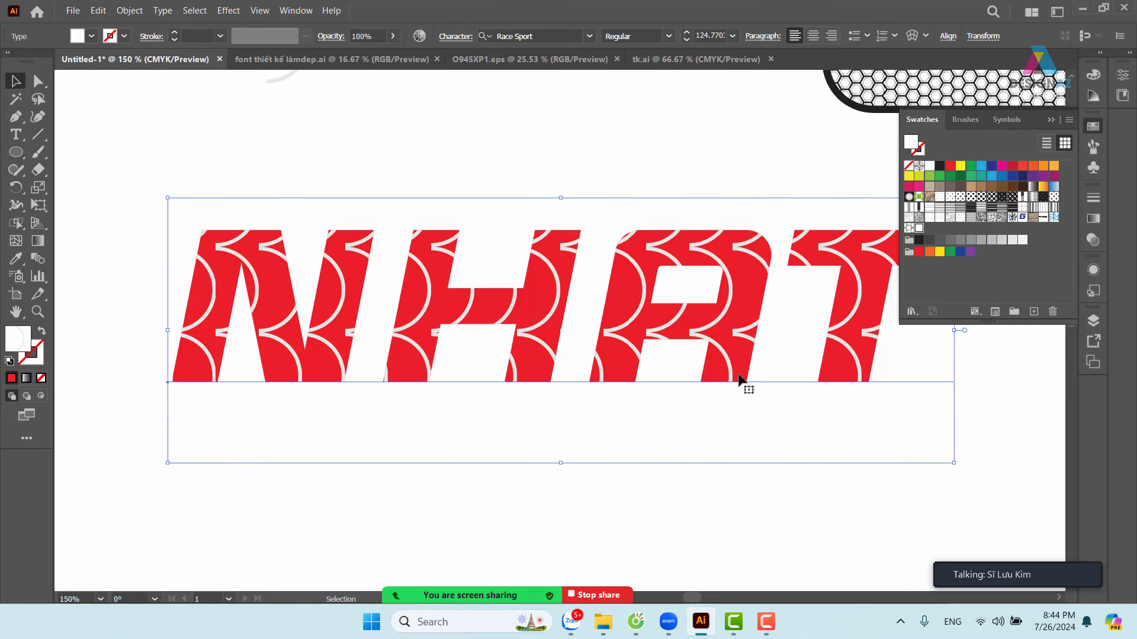
left_click_drag(705, 319, 672, 373)
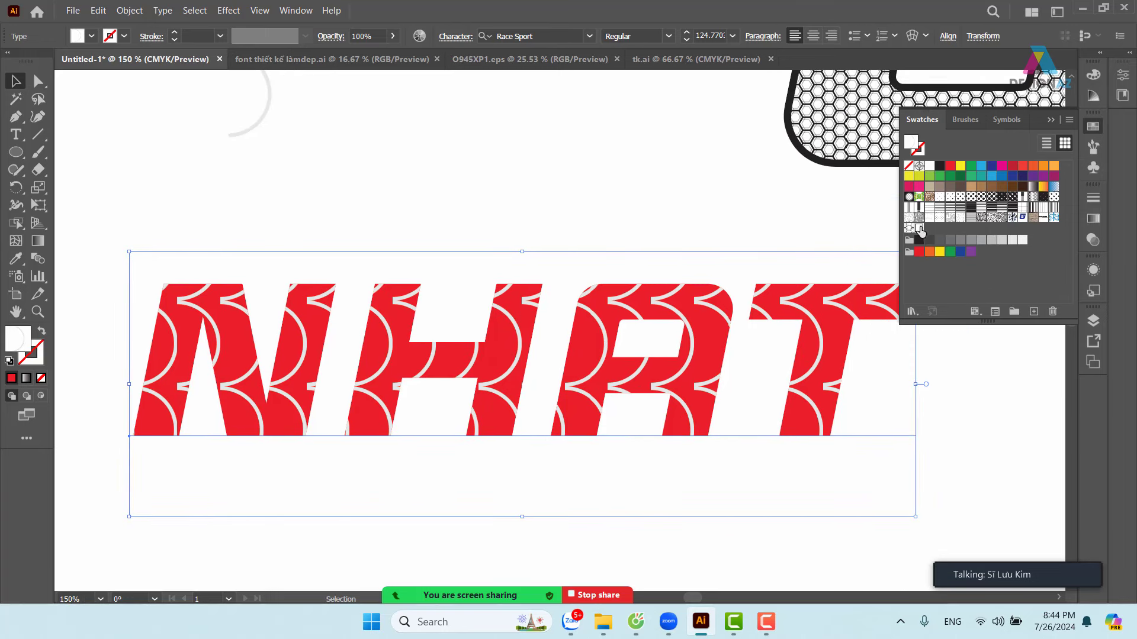
double_click(918, 229)
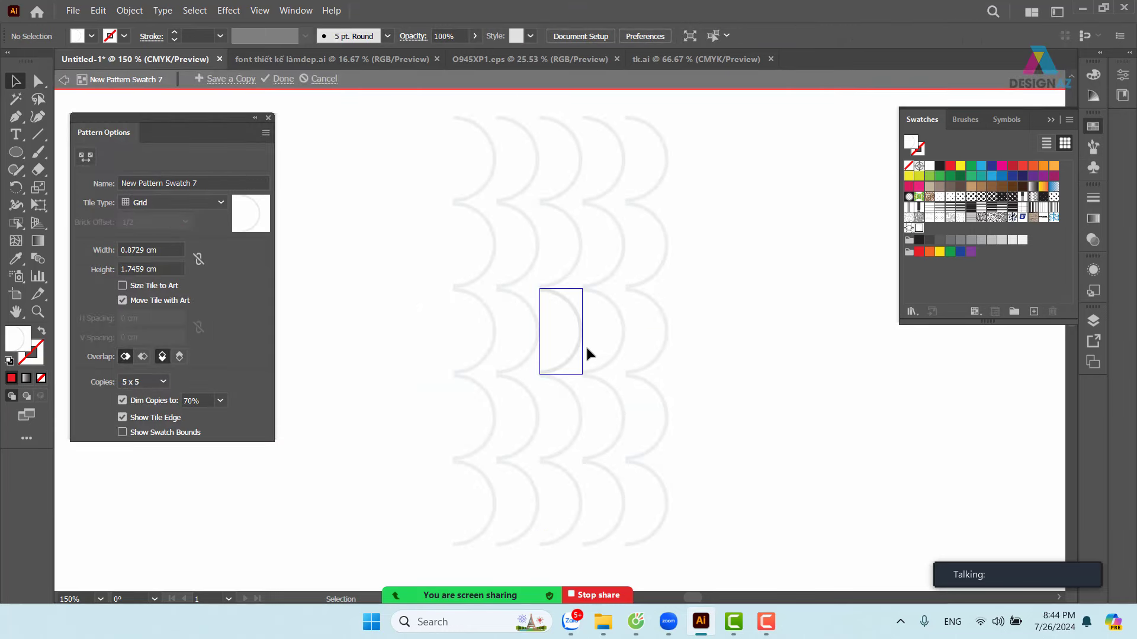
left_click(186, 199)
left_click(166, 251)
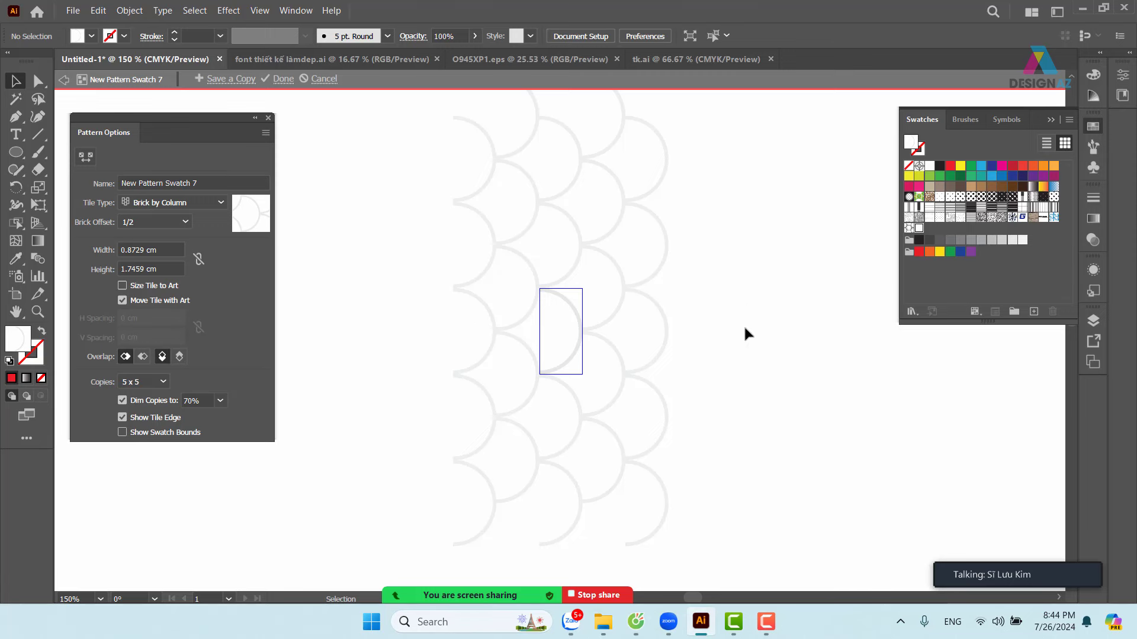
key("Escape")
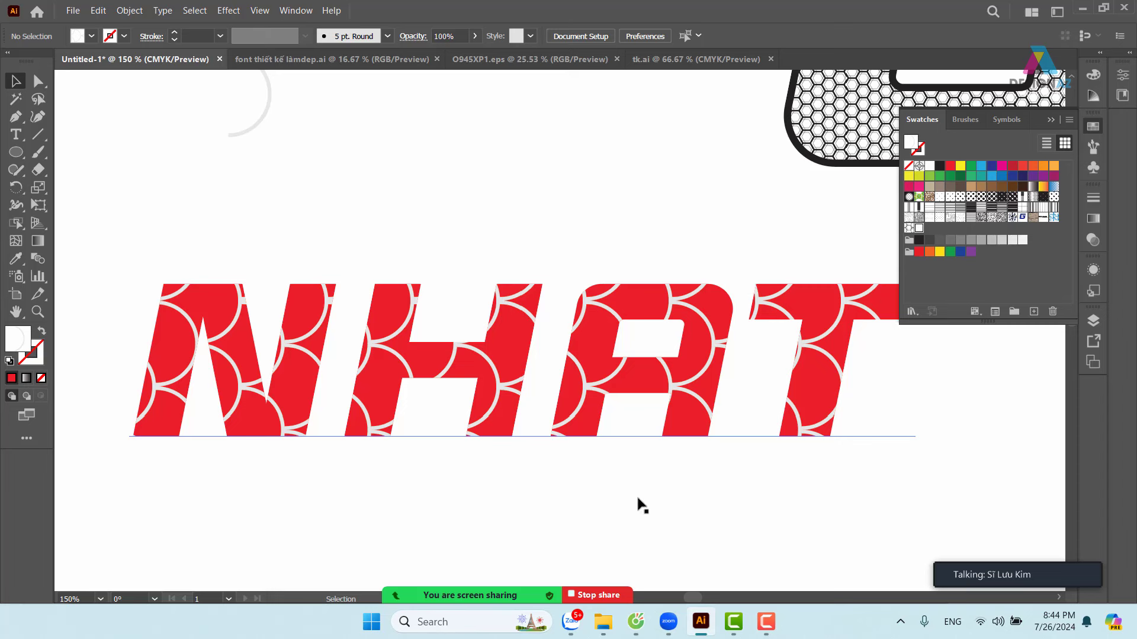
- Open the Scale dialog for NHAT and turn off Transform Objects so only the pattern scales
left_click(709, 385)
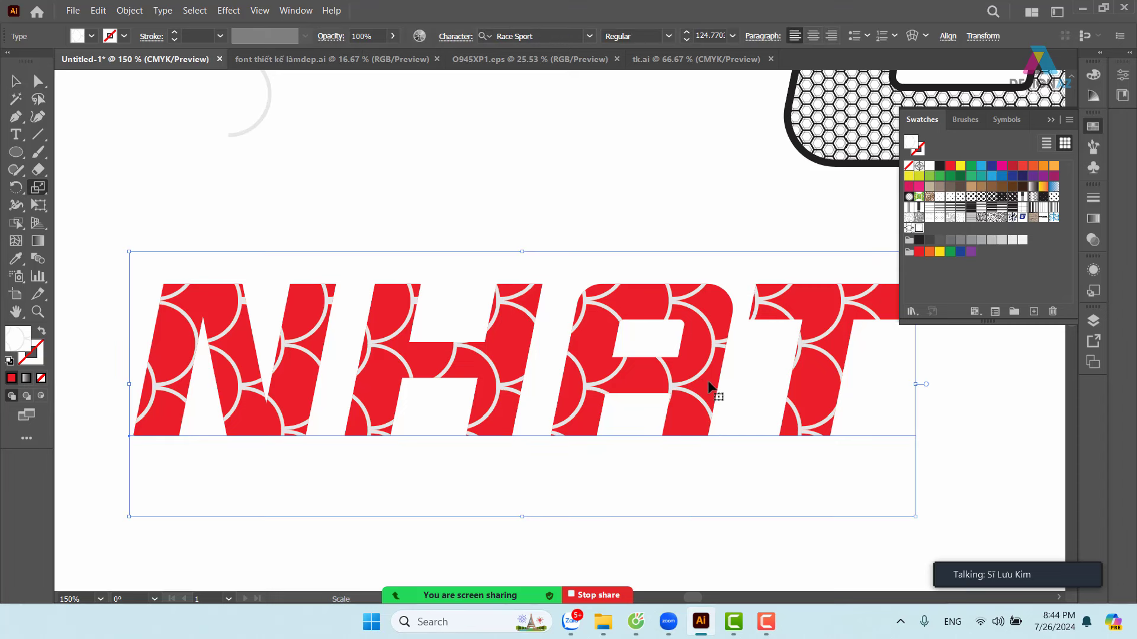
left_click(39, 188)
double_click(39, 187)
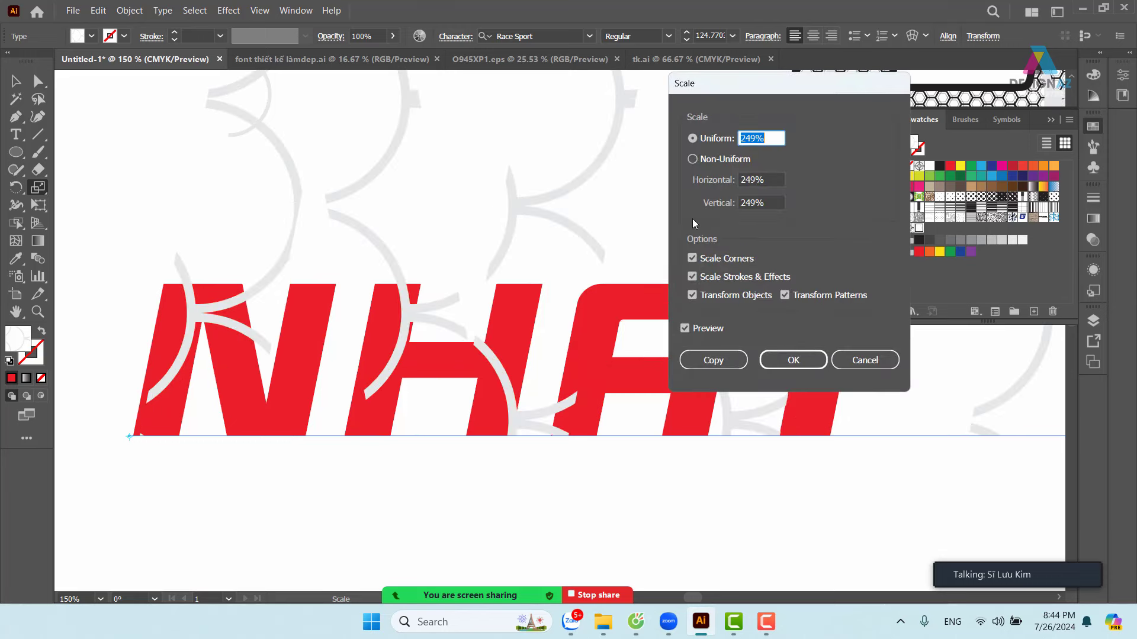
left_click(772, 136)
double_click(772, 136)
key("Down")
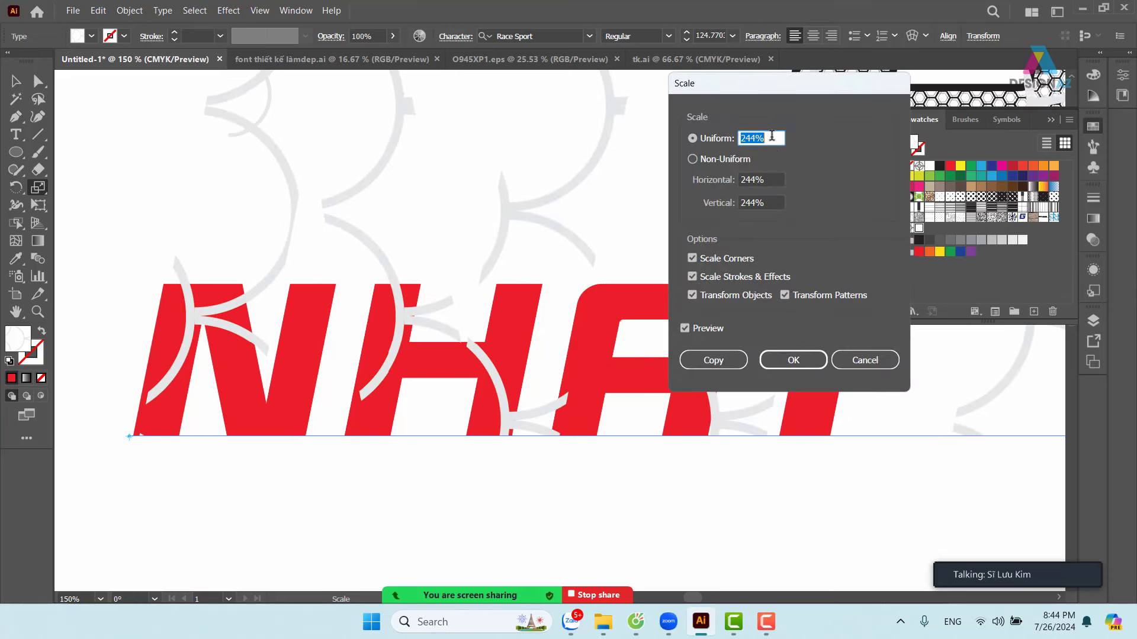
key("Tab")
left_click(693, 295)
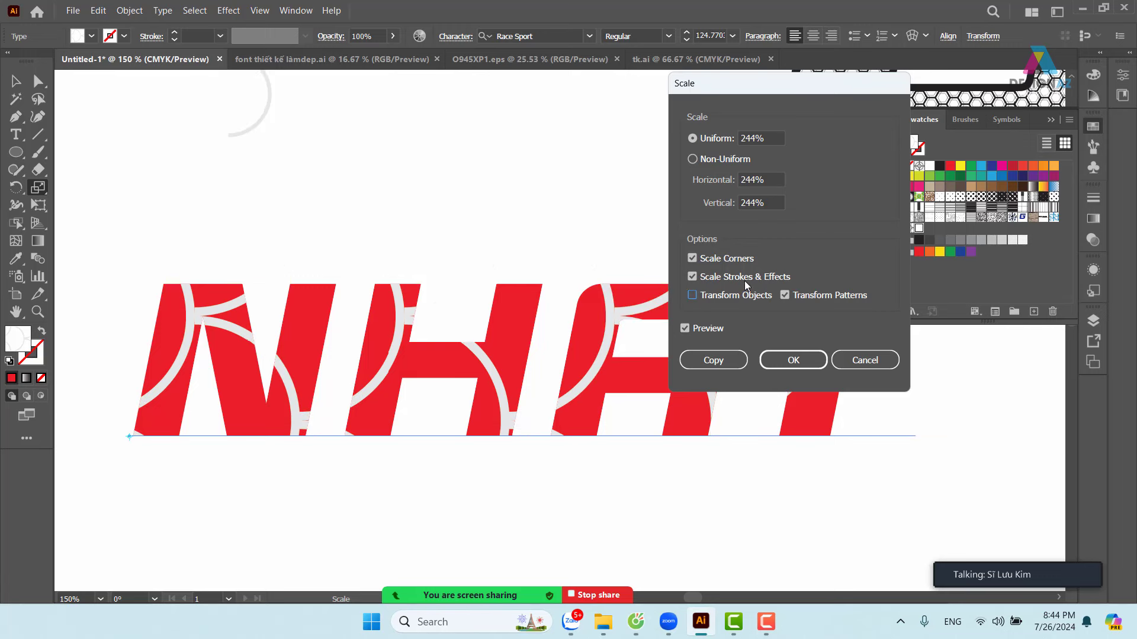
- Set the uniform pattern scale to 35% and apply it
double_click(770, 138)
key("Down")
key("Down")
key("Down")
key("Down")
key("Down")
key("Down")
key("Down")
key("Down")
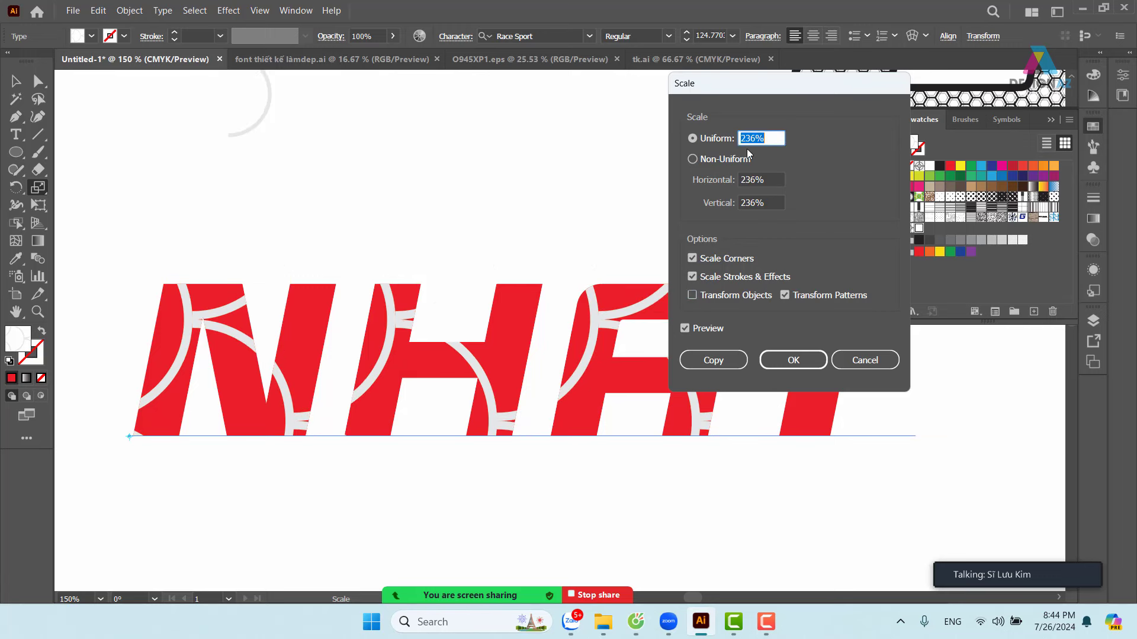
key("Down")
key("Down")
key("Down")
key("Down")
key("Down")
key("Down")
key("Down")
key("Down")
key("Down")
key("Down")
key("Down")
key("Down")
key("Down")
key("Down")
key("Down")
key("Down")
key("Down")
key("Down")
key("Down")
key("Down")
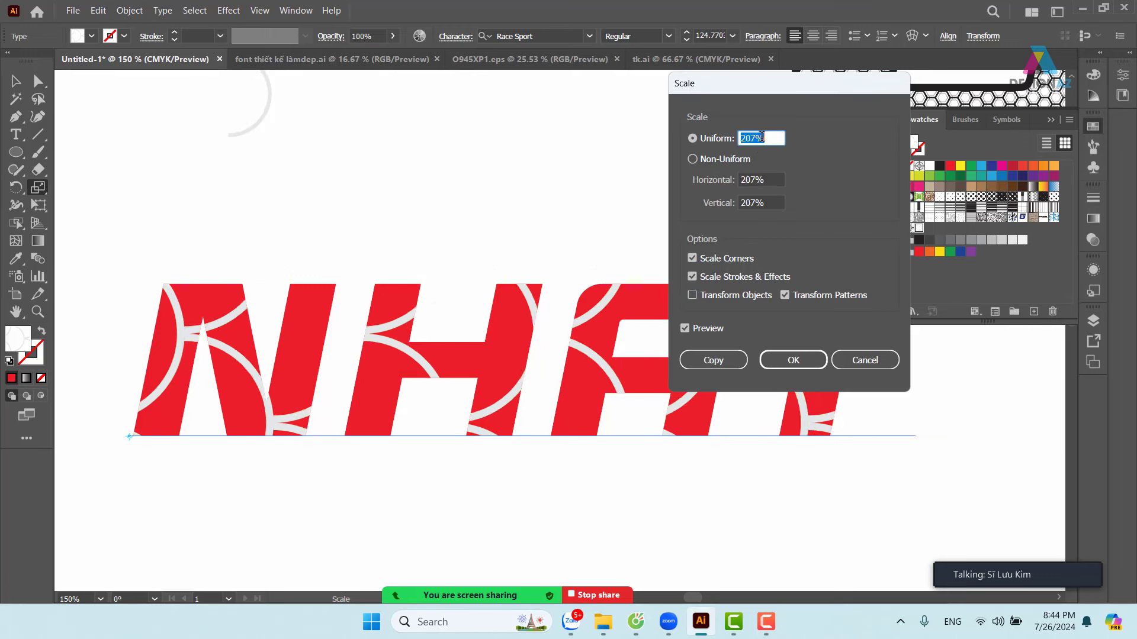
key("Down")
key("Down")
key("Down")
key("Down")
key("Down")
key("Down")
key("Down")
key("Down")
key("Down")
key("Down")
key("Down")
key("Down")
key("Down")
key("Down")
key("Down")
key("Down")
key("Down")
key("Down")
key("Down")
key("Down")
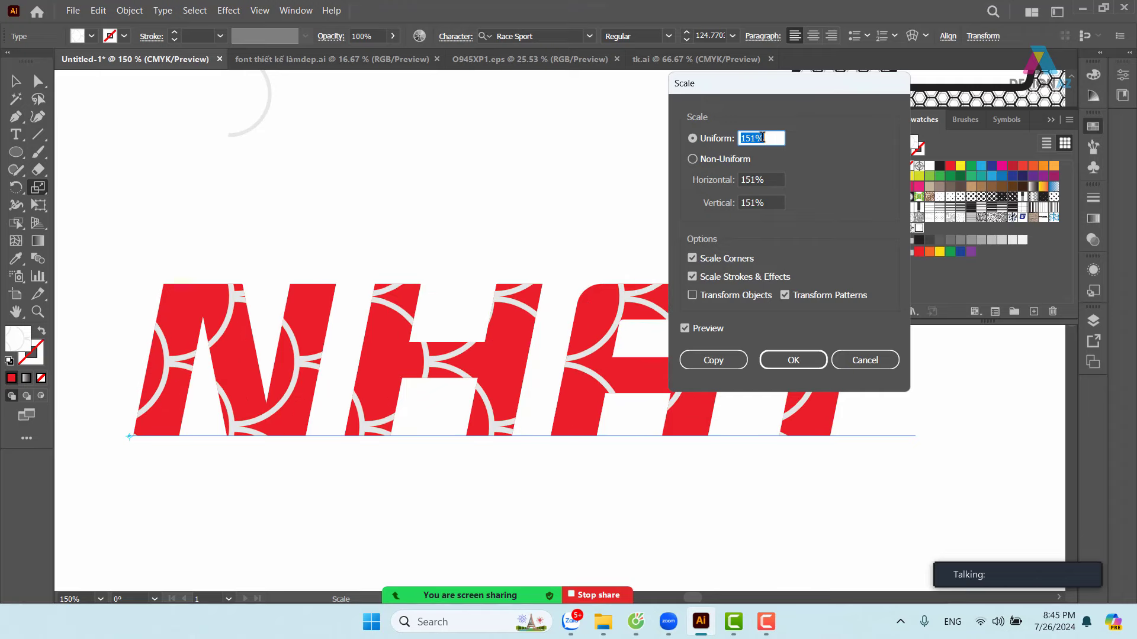
key("Down")
key("Down")
key("Down")
key("Down")
key("Down")
key("Down")
key("Down")
key("Down")
key("Down")
key("Down")
key("Down")
key("Down")
key("Down")
key("Down")
key("Down")
key("Down")
key("Down")
key("Down")
key("Down")
key("Down")
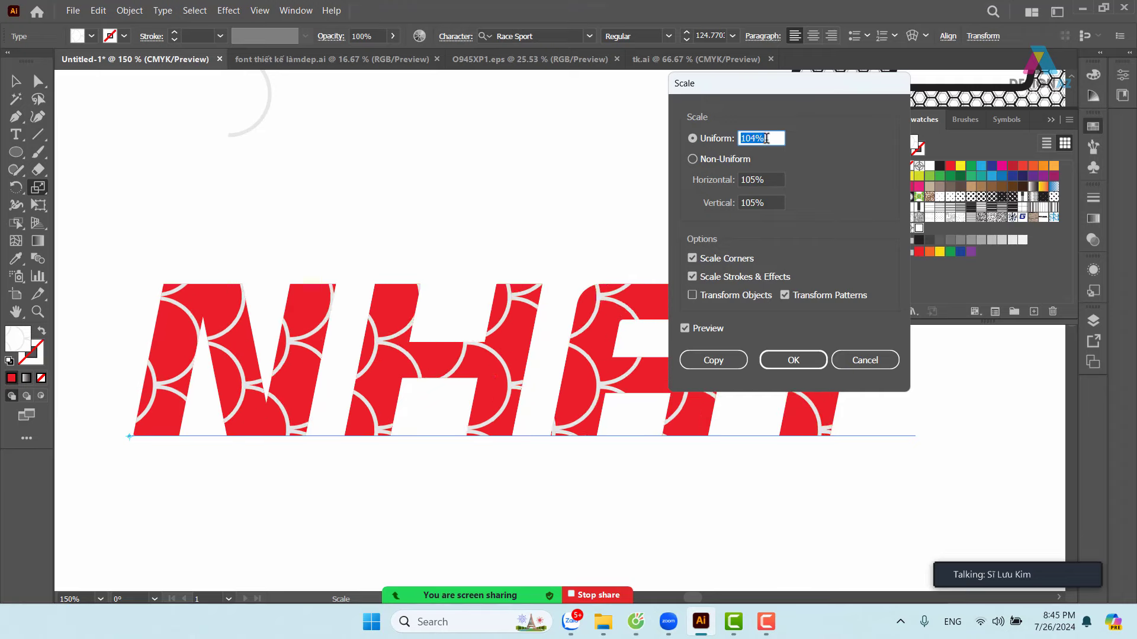
key("Down")
key("Down")
key("Down")
key("Down")
key("Down")
key("Down")
key("Down")
key("Down")
key("Down")
key("Down")
key("Down")
key("Down")
key("Down")
key("Down")
key("Down")
key("Down")
key("Down")
key("Down")
key("Down")
key("Down")
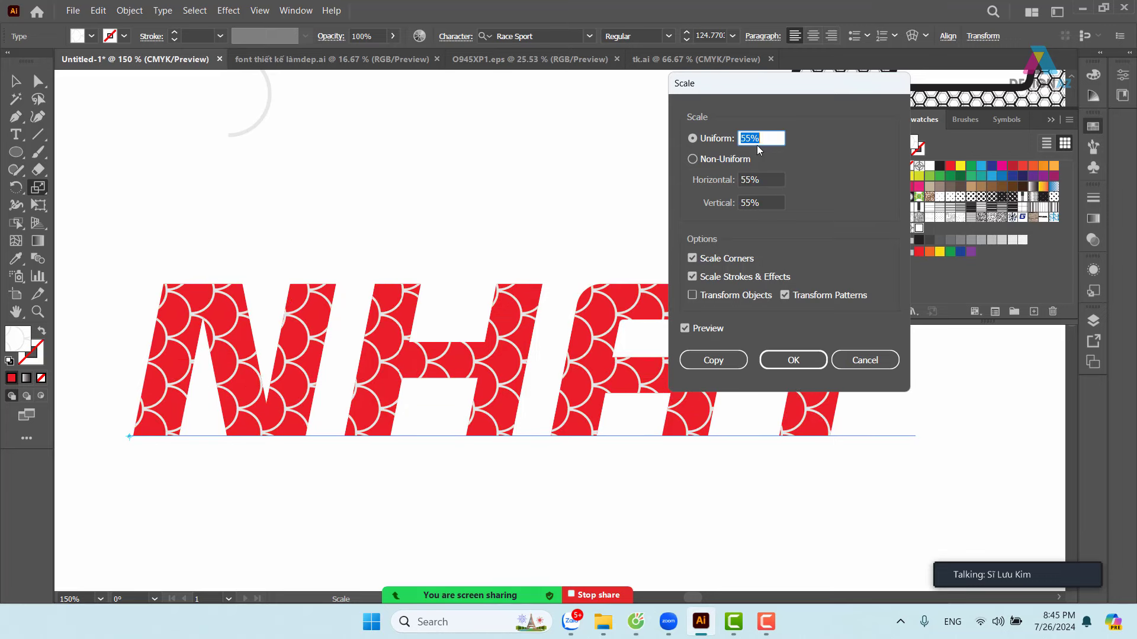
key("Down")
key("Down")
key("Down")
key("Down")
key("Down")
key("Down")
key("Down")
key("Down")
key("Down")
key("Down")
key("Down")
key("Down")
key("Down")
key("Down")
key("Down")
key("Down")
key("Down")
key("Down")
key("Down")
key("Down")
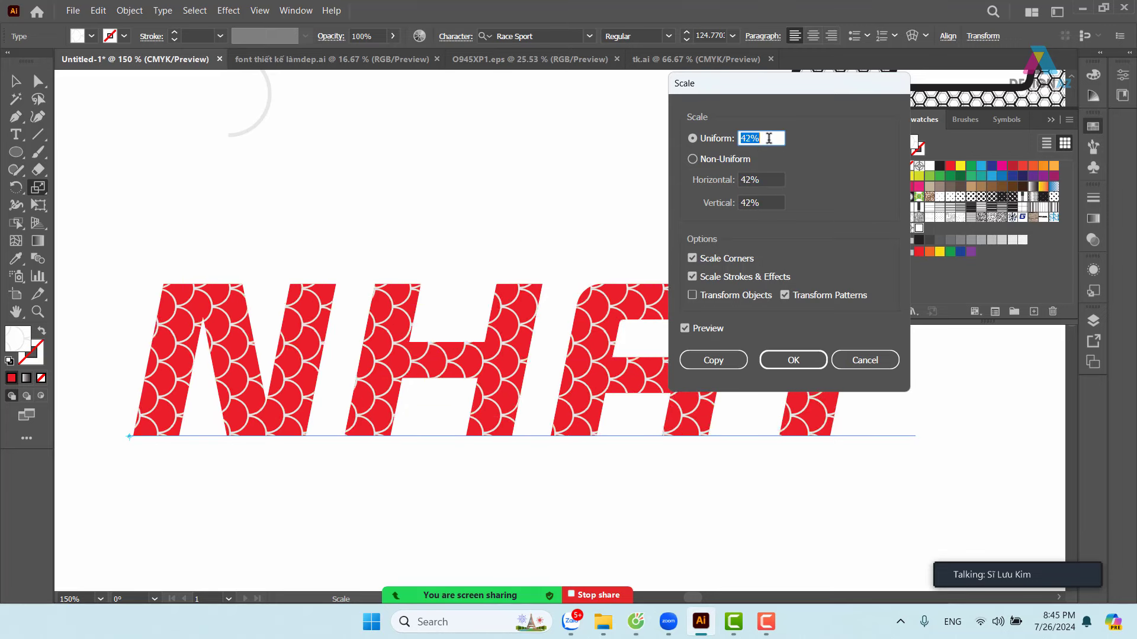
key("Up")
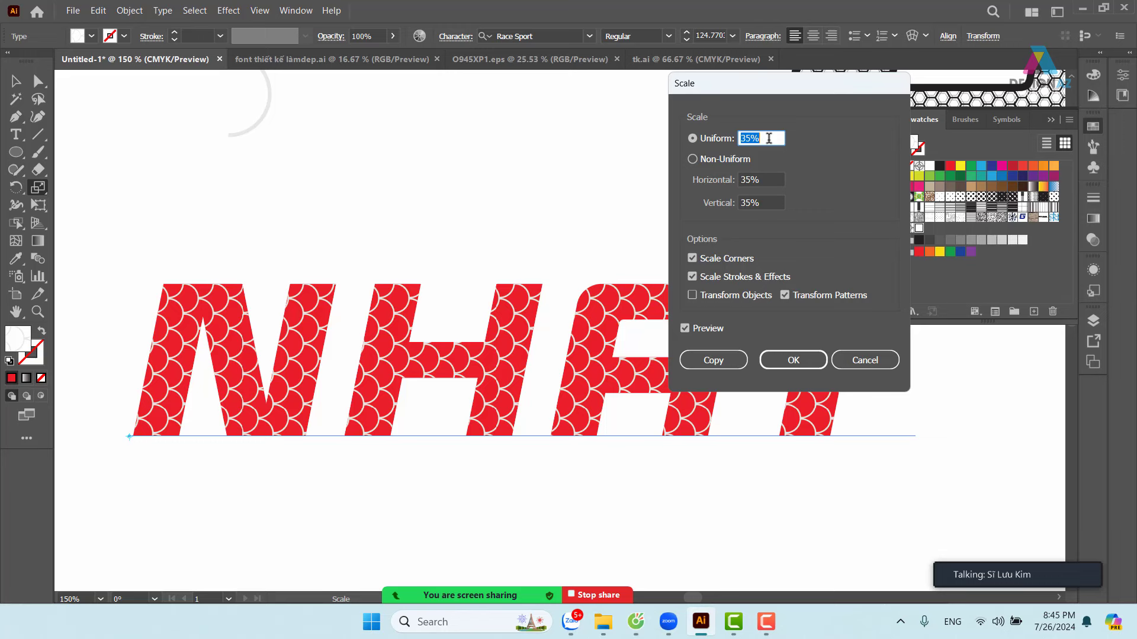
left_click(767, 365)
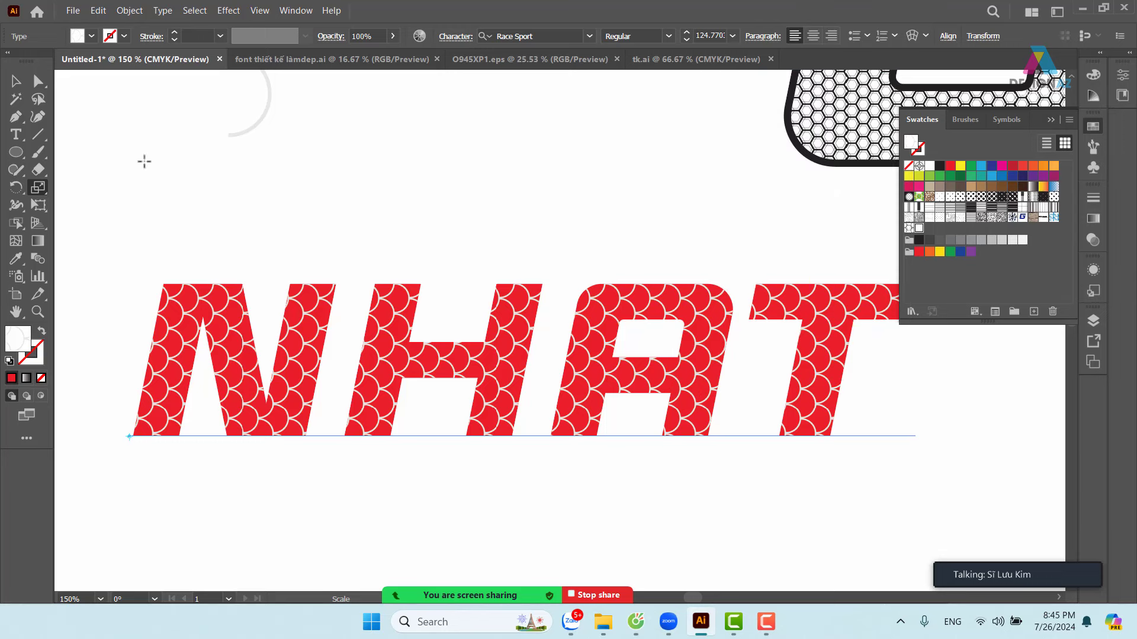
- Open the pattern swatch for editing and shrink the half-circle arc to about 0.56 × 1.12 cm
left_click(16, 82)
left_click(467, 148)
left_click(702, 300)
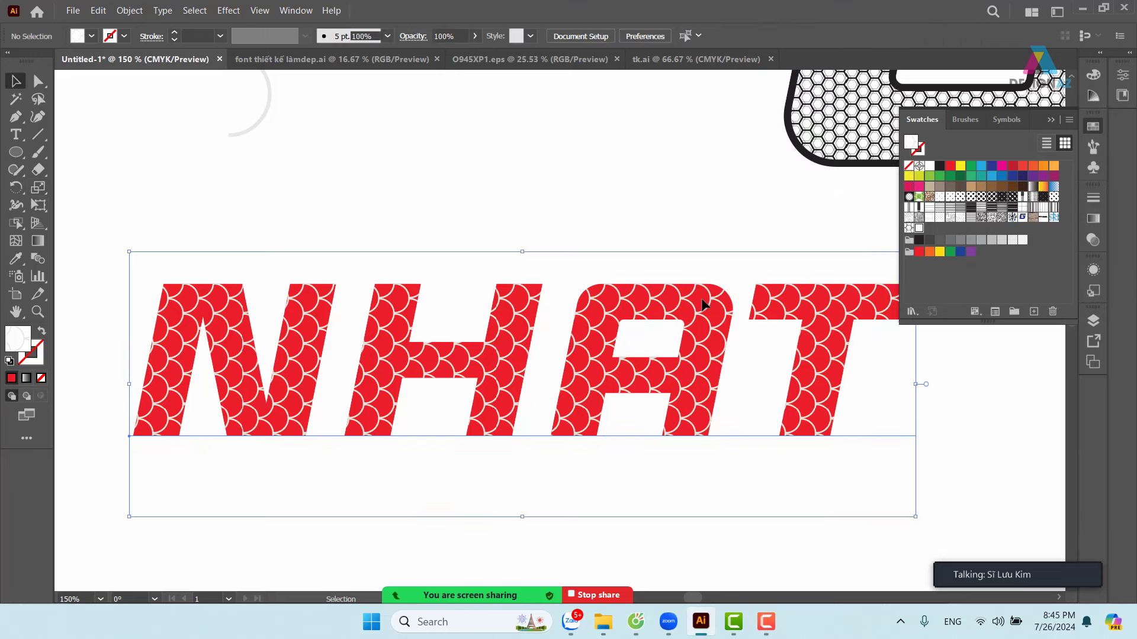
double_click(919, 231)
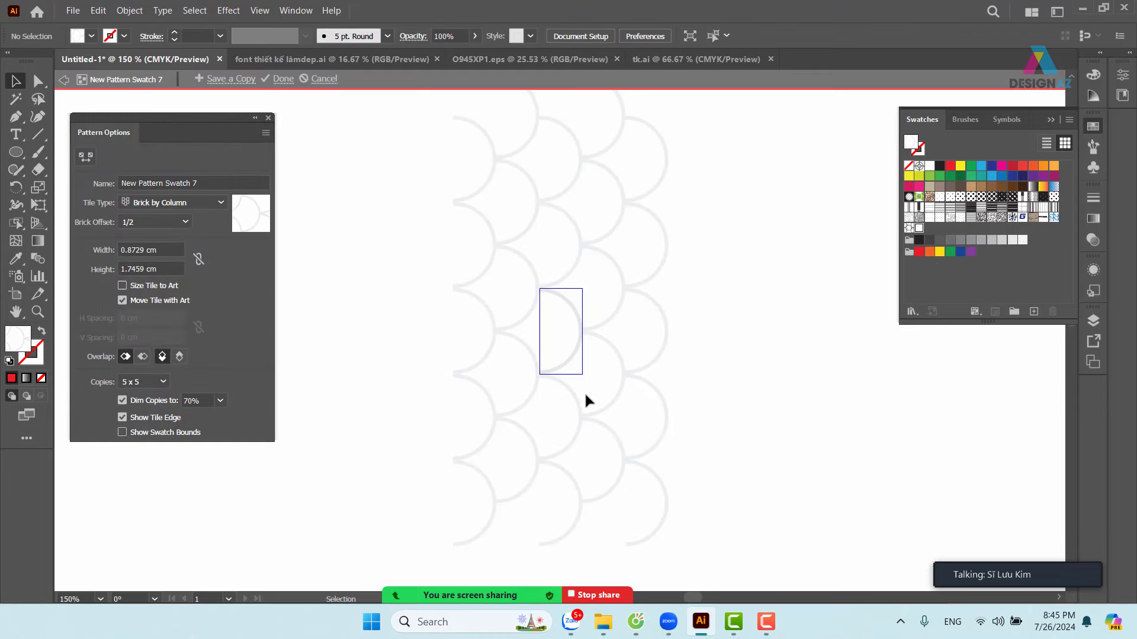
left_click(562, 371)
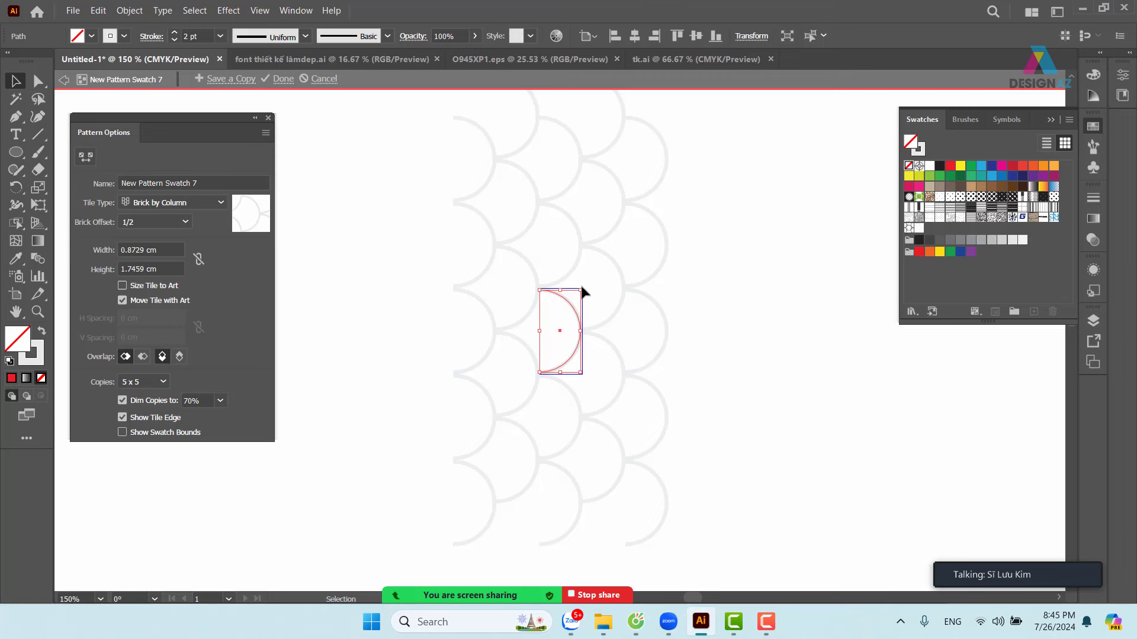
left_click_drag(582, 290, 554, 314)
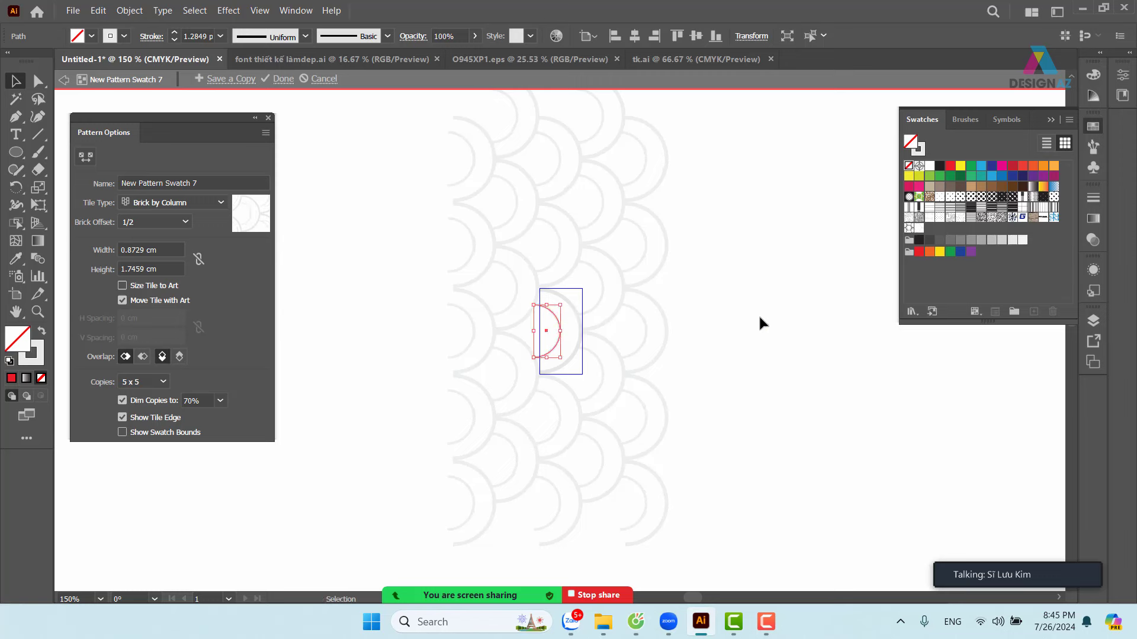
- Zoom in on the pattern tile and reposition the smaller arc within it
left_click(759, 318)
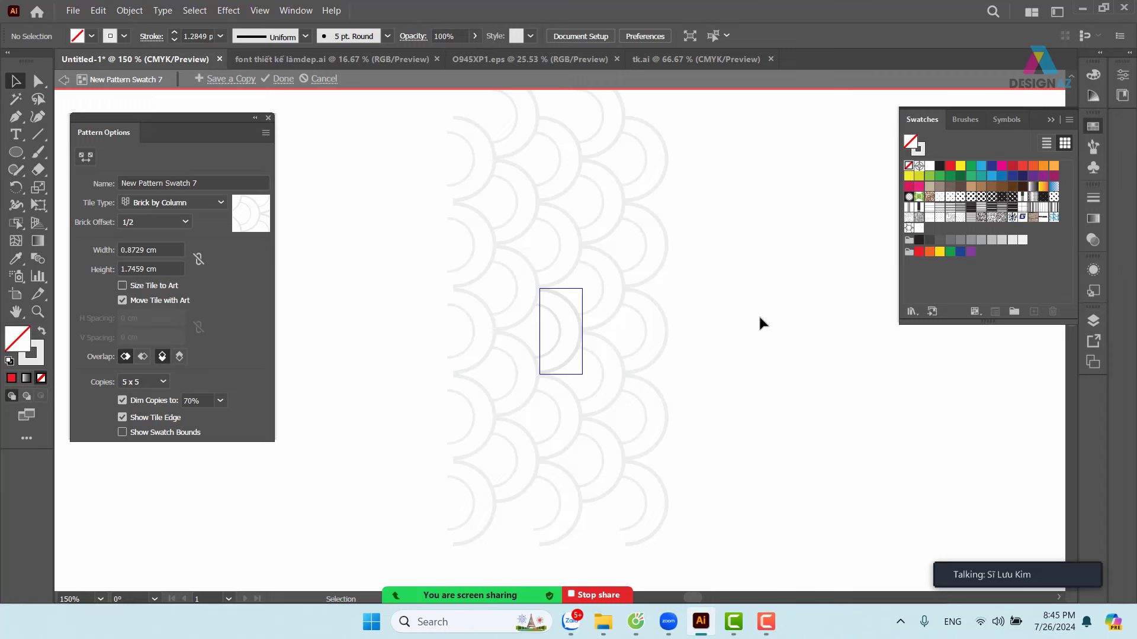
key("z")
left_click_drag(520, 279, 756, 472)
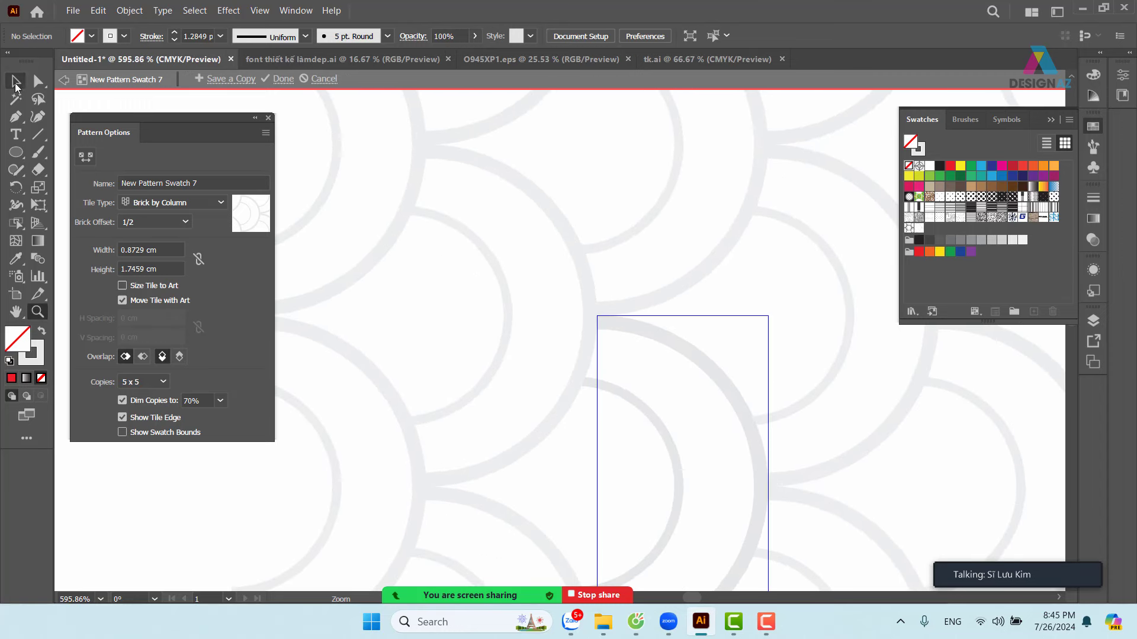
left_click(16, 83)
left_click_drag(653, 418, 651, 418)
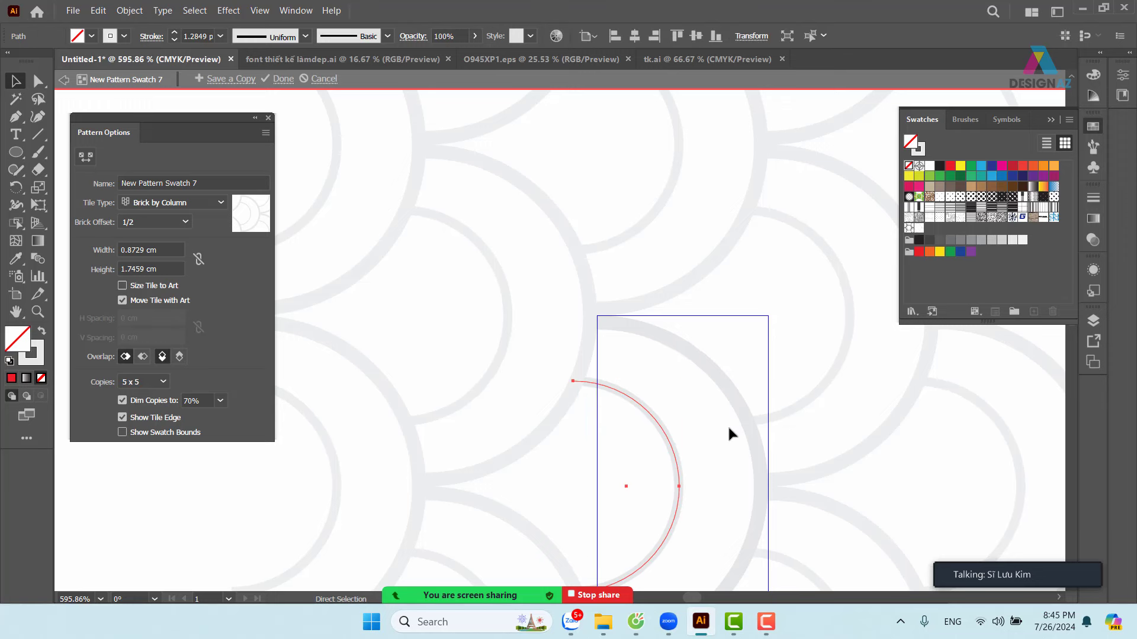
key("ctrl+minus")
key("ctrl+minus")
key("ctrl+minus")
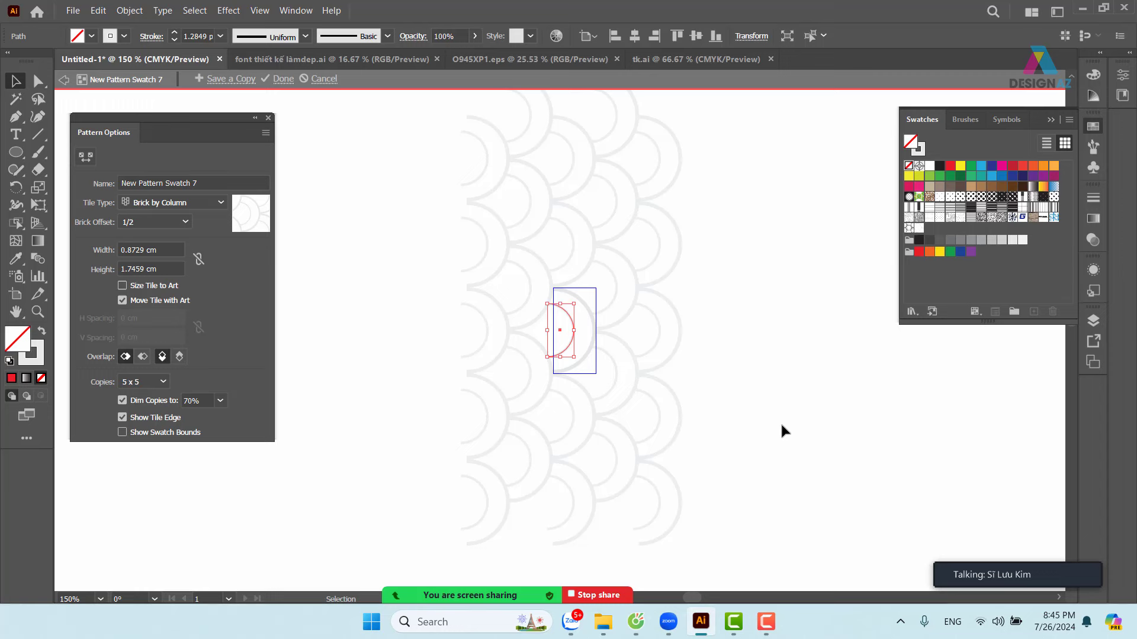
left_click(798, 335)
- Exit pattern editing, reselect NHAT, and preview a 35% pattern-only uniform scale
double_click(790, 197)
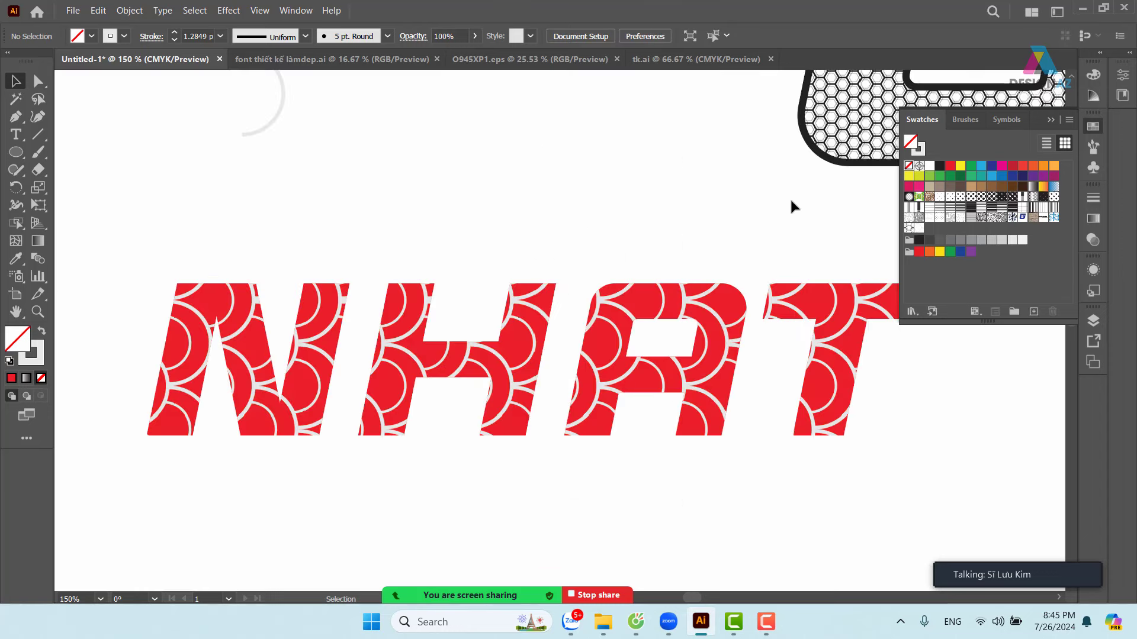
left_click(591, 361)
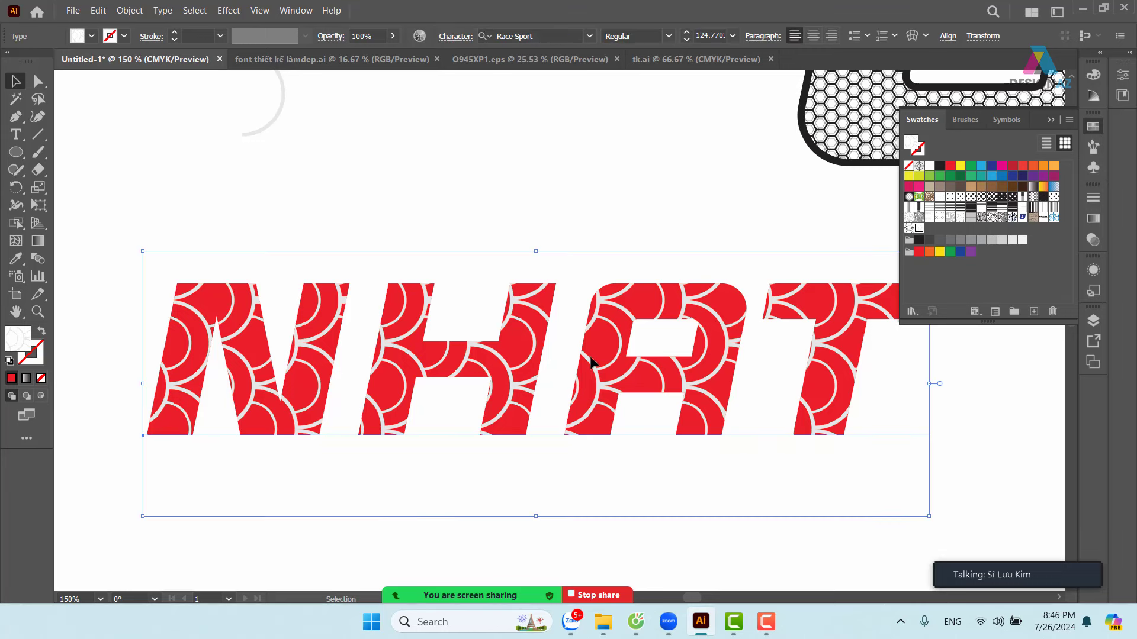
key("s")
double_click(41, 189)
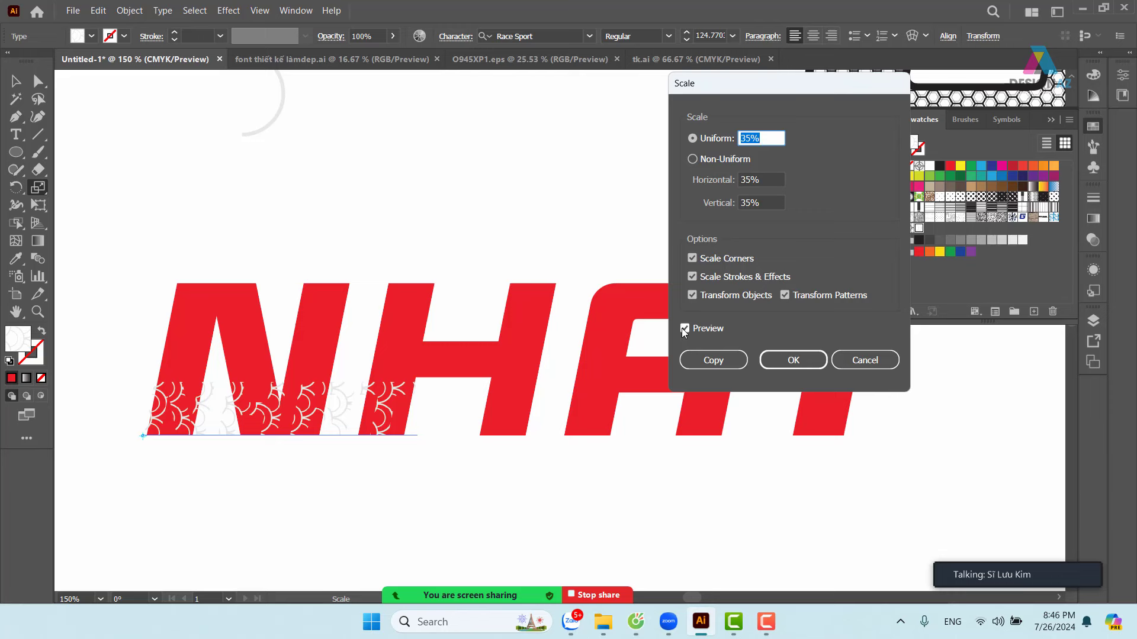
left_click(692, 295)
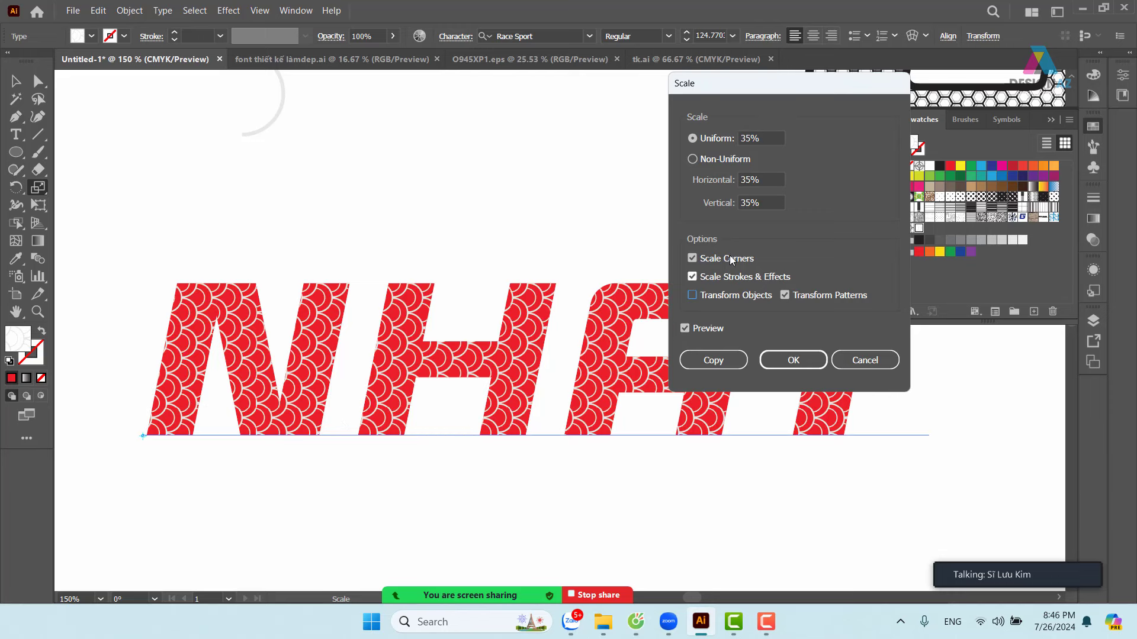
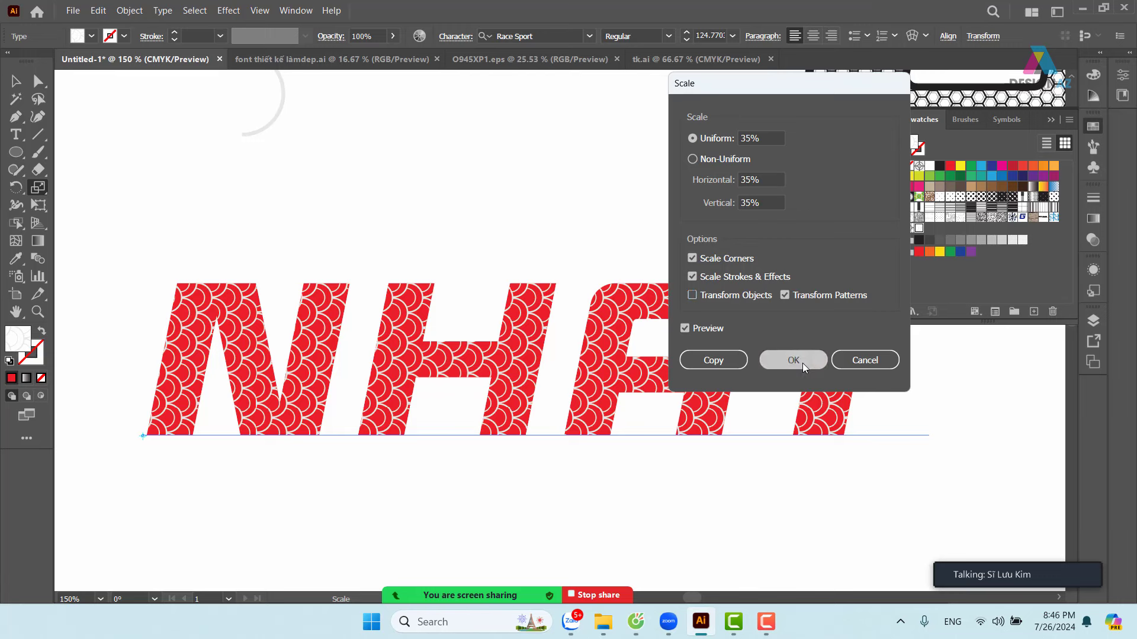
- Apply the 35% pattern scale to NHAT and give the half-circle arc a black stroke
left_click(793, 360)
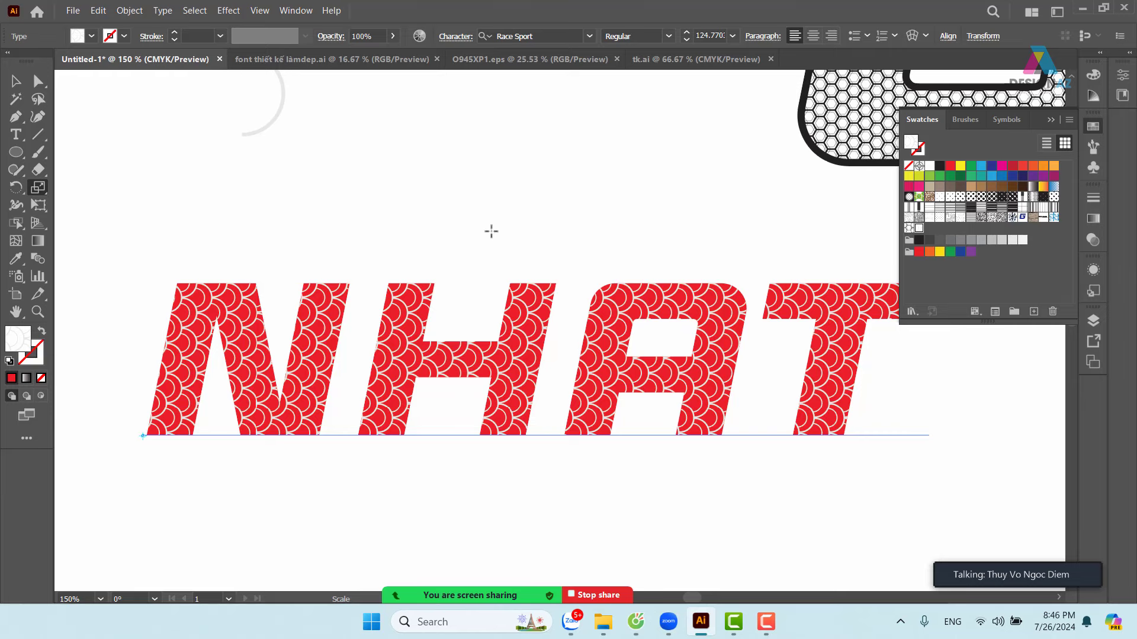
left_click_drag(490, 231, 371, 297)
key("v")
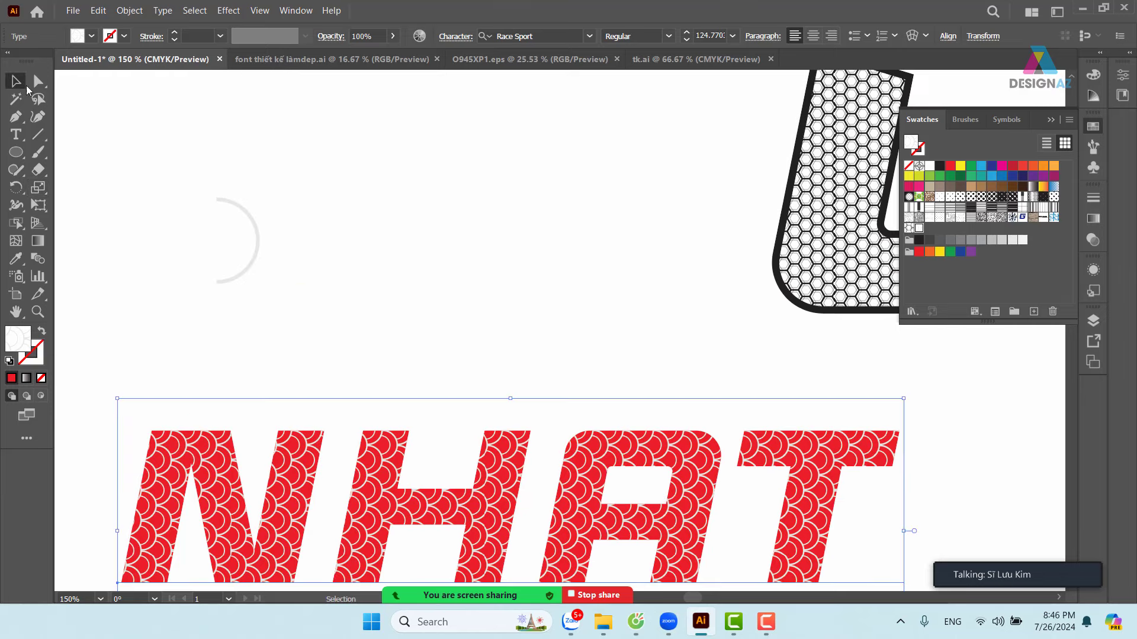
left_click(292, 238)
left_click(257, 255)
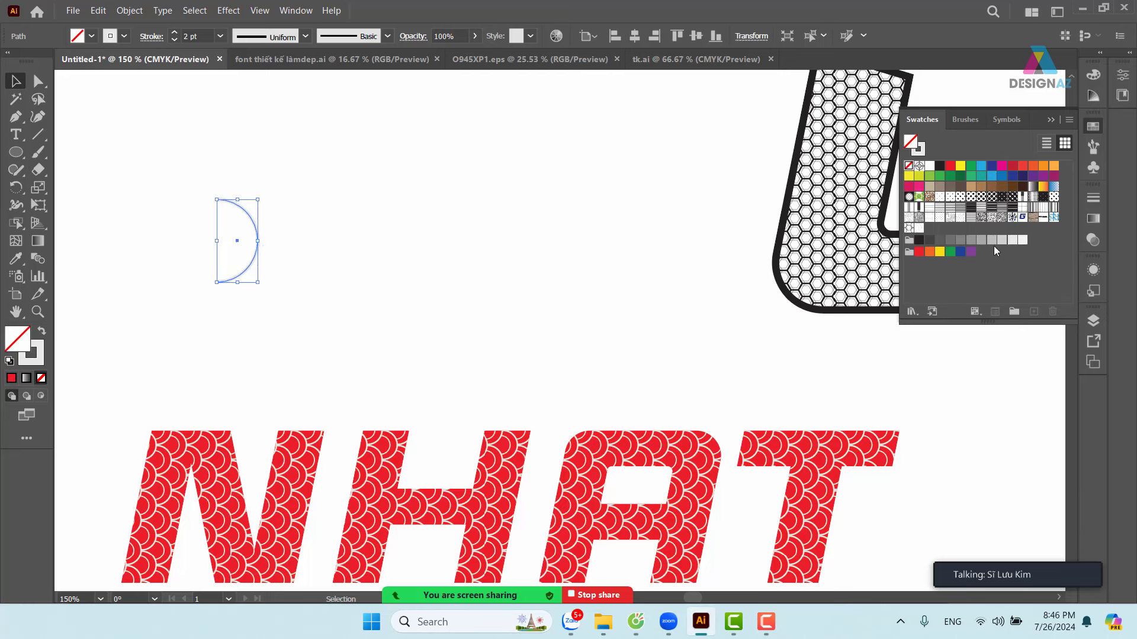
left_click(942, 171)
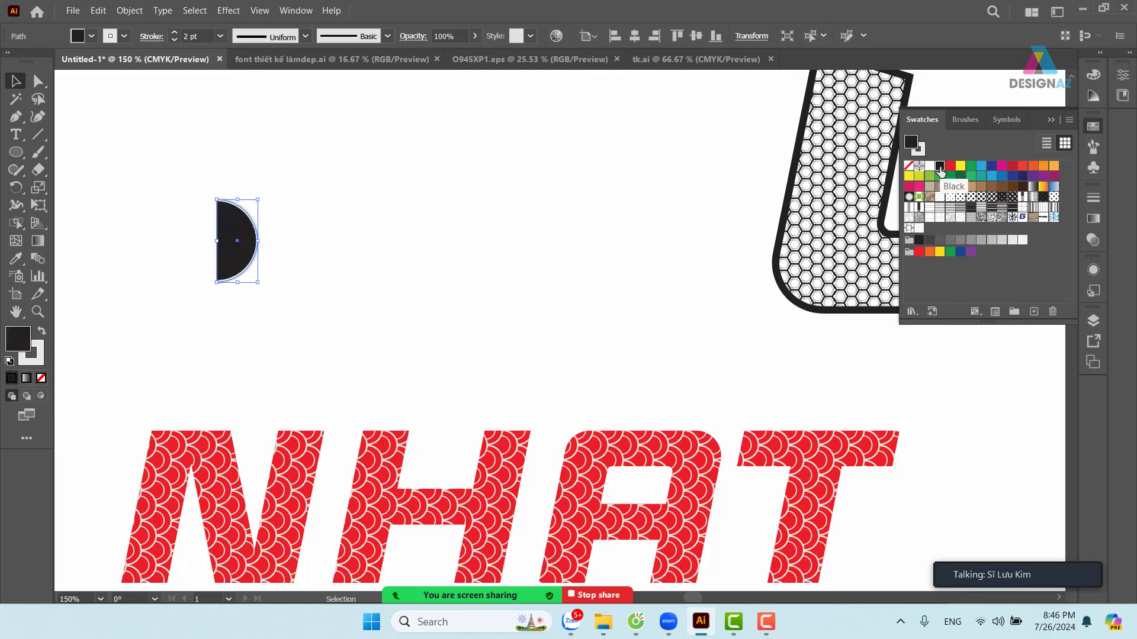
key("ctrl+z")
key("x")
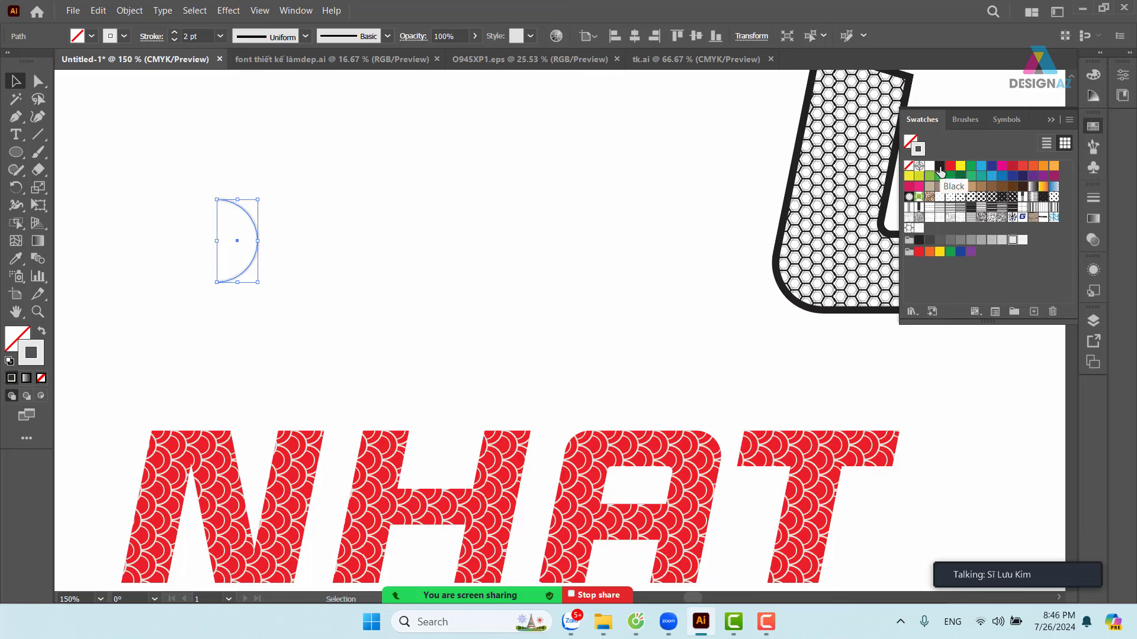
left_click(942, 171)
- Turn the black-stroked arc into a new pattern swatch and delete the original arc
left_click(472, 251)
left_click_drag(371, 274, 501, 289)
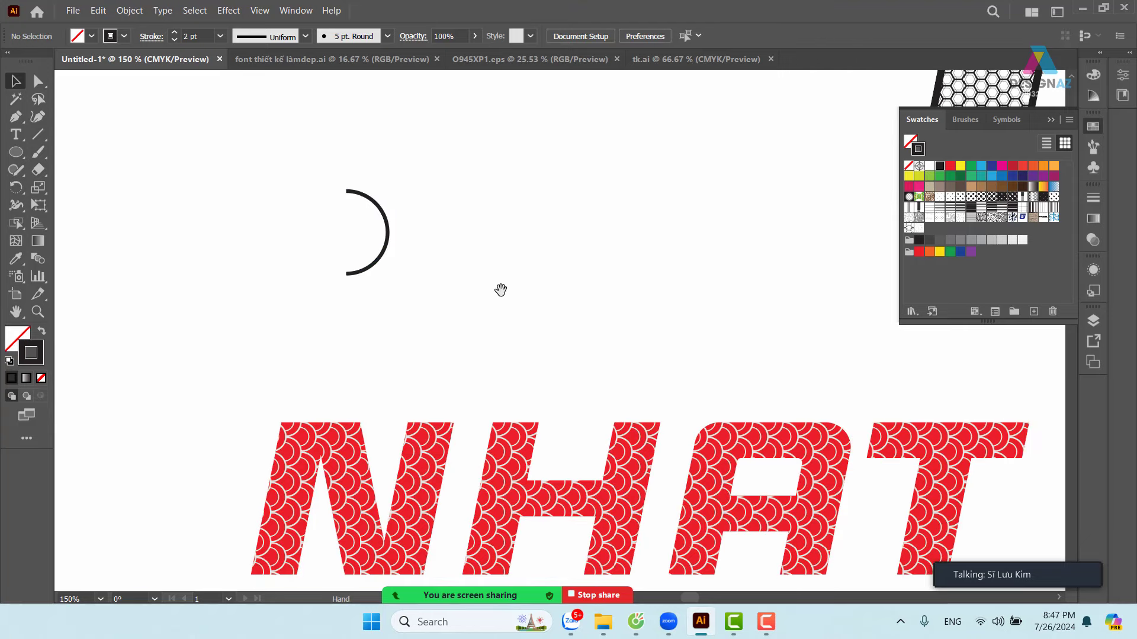
left_click_drag(436, 185, 326, 287)
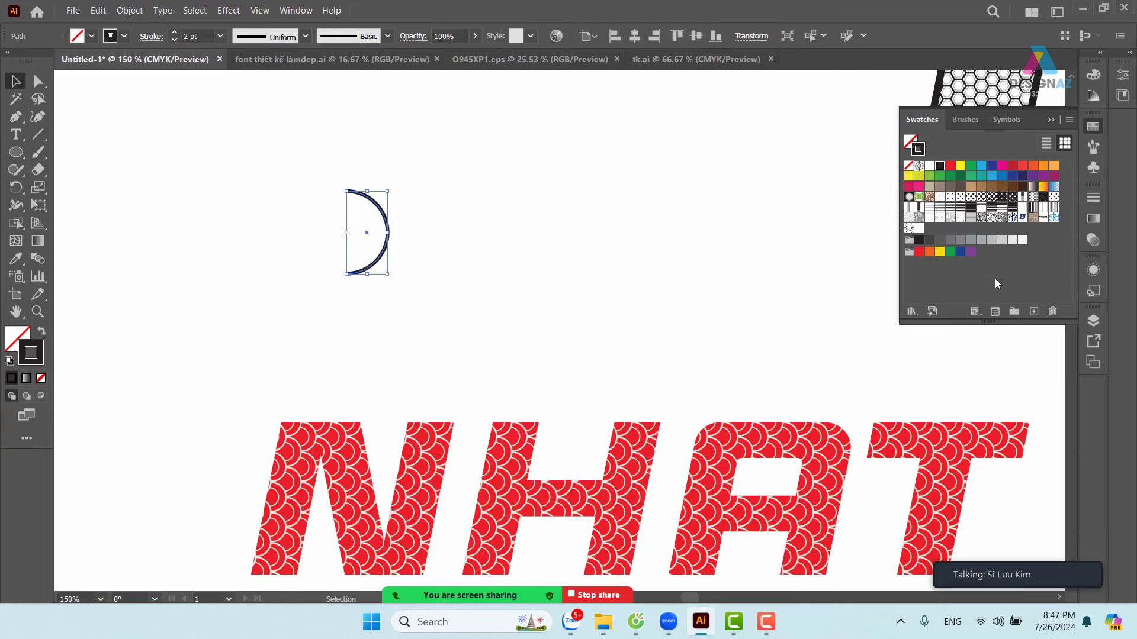
left_click_drag(385, 218, 977, 282)
key("Delete")
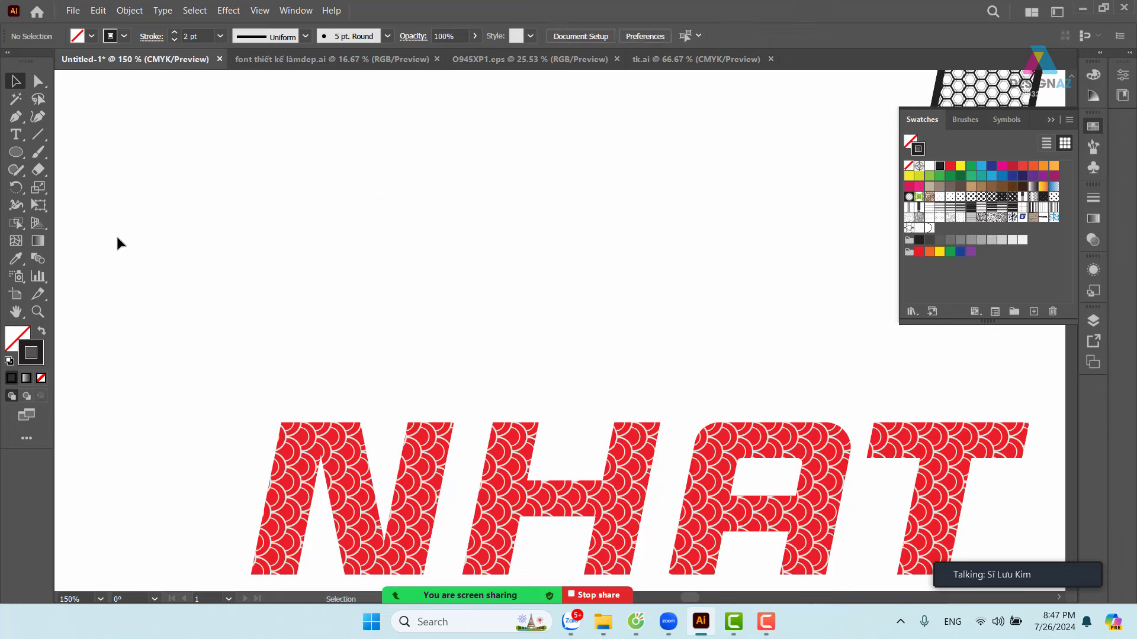
- Add a text object above NHAT, replacing the LOREM IPSUM placeholder with 'G'
left_click(16, 134)
left_click(296, 191)
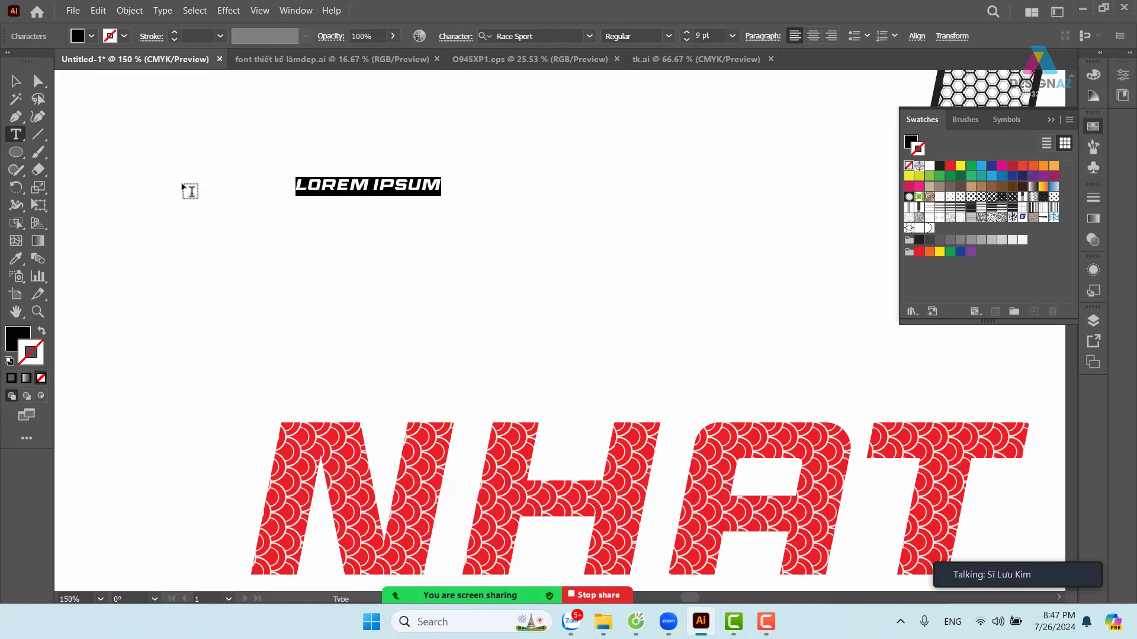
double_click(350, 184)
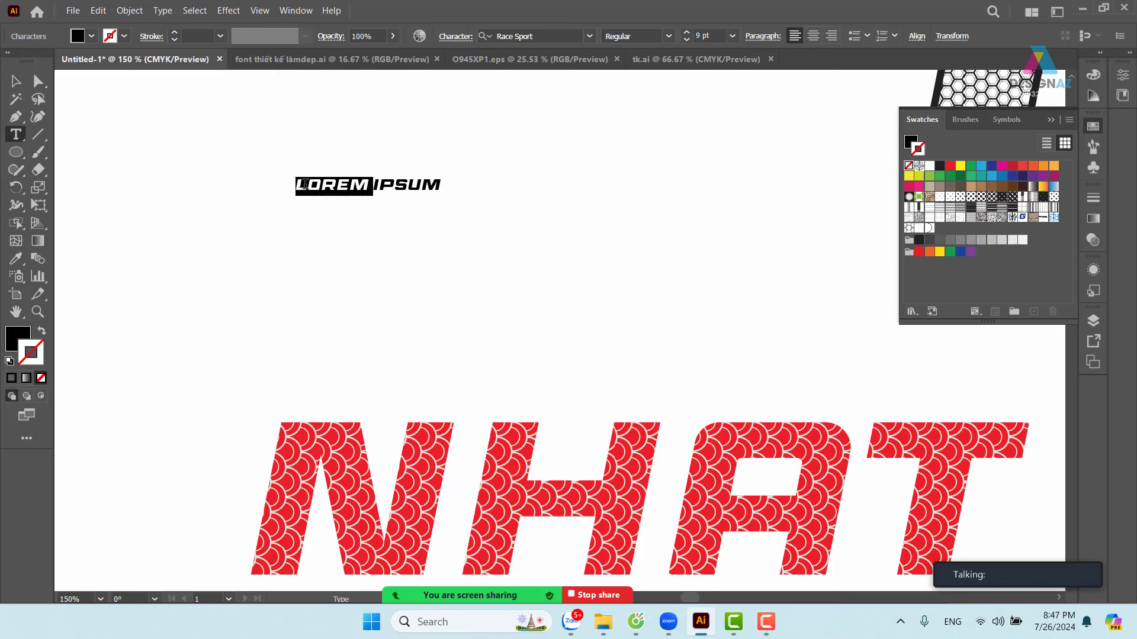
left_click_drag(302, 184, 485, 180)
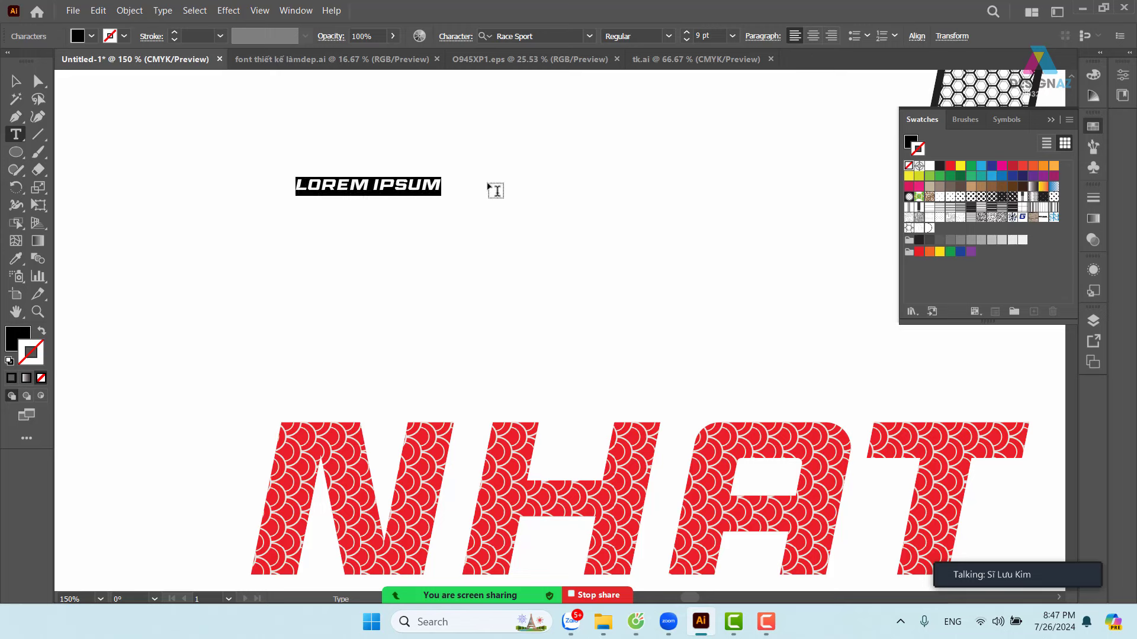
key("BackSpace")
type("G")
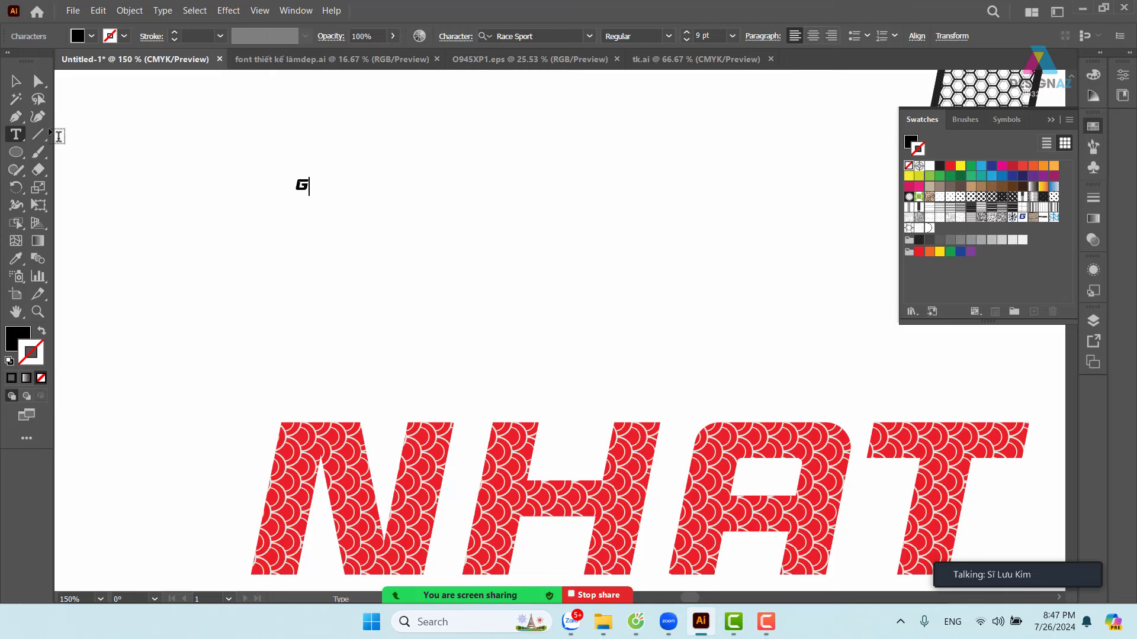
- Enlarge the G to about 157 pt and position it above the NHAT letters
left_click(16, 81)
left_click_drag(310, 195, 811, 431)
left_click_drag(466, 177, 568, 95)
left_click_drag(484, 257, 558, 278)
scroll(599, 329, "right", 3)
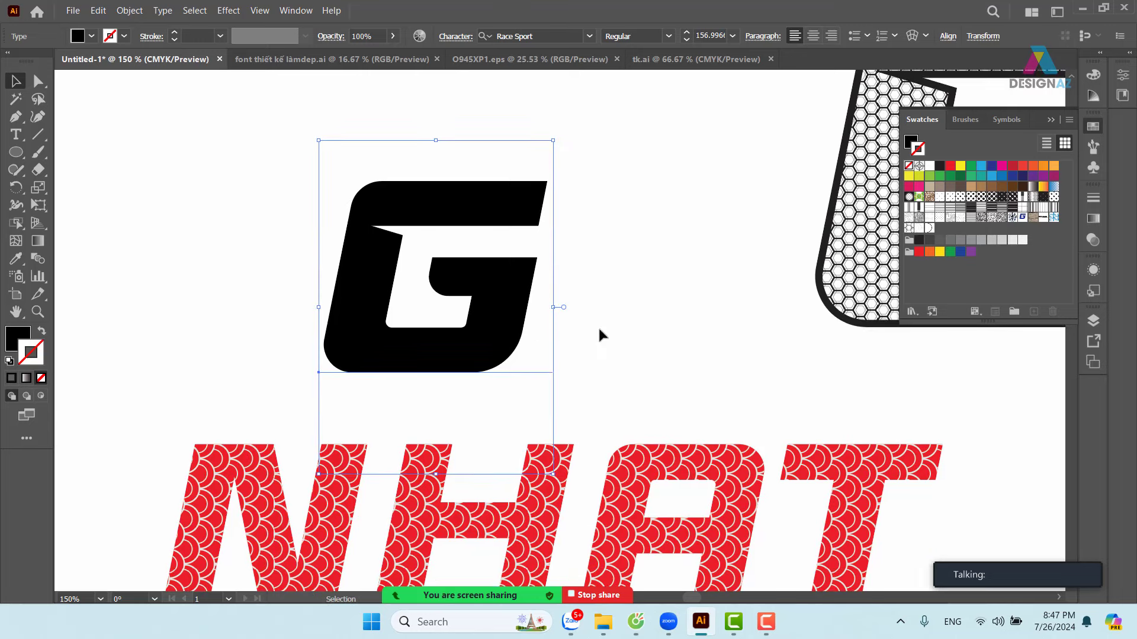
left_click_drag(527, 326, 572, 311)
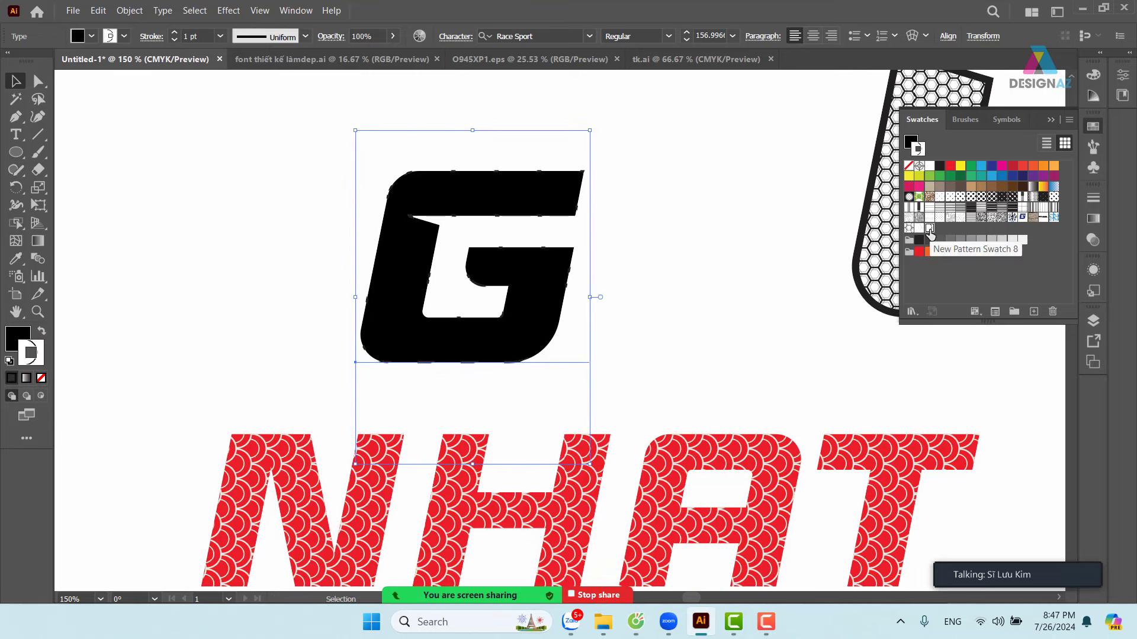
- Fill the G with the arc pattern and scale only the pattern to 35%
left_click(928, 228)
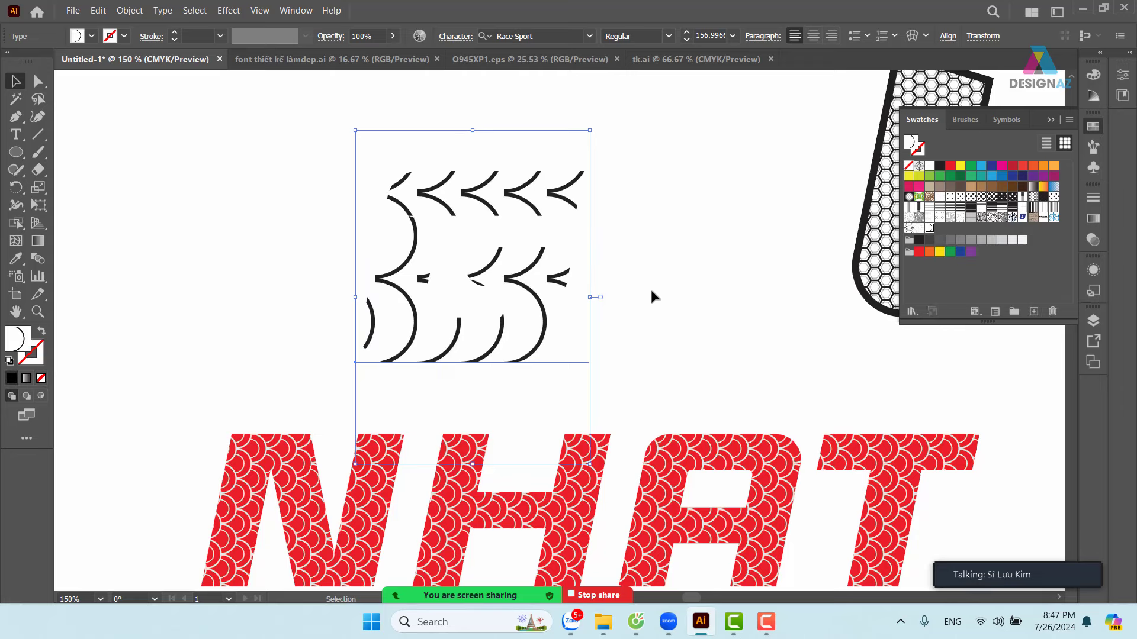
key("s")
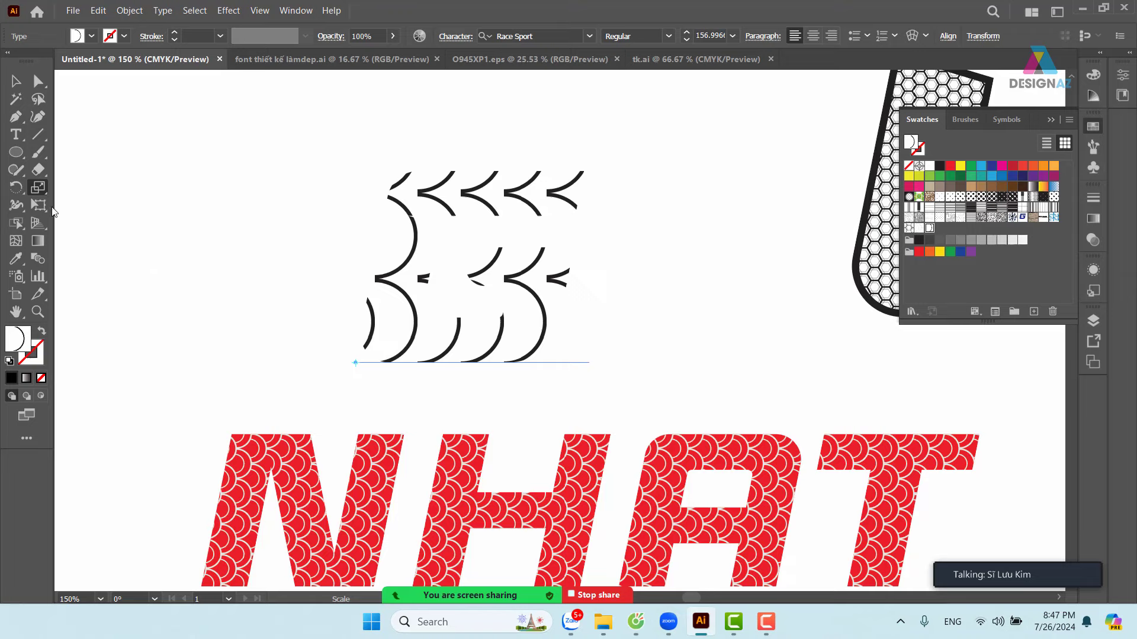
double_click(37, 187)
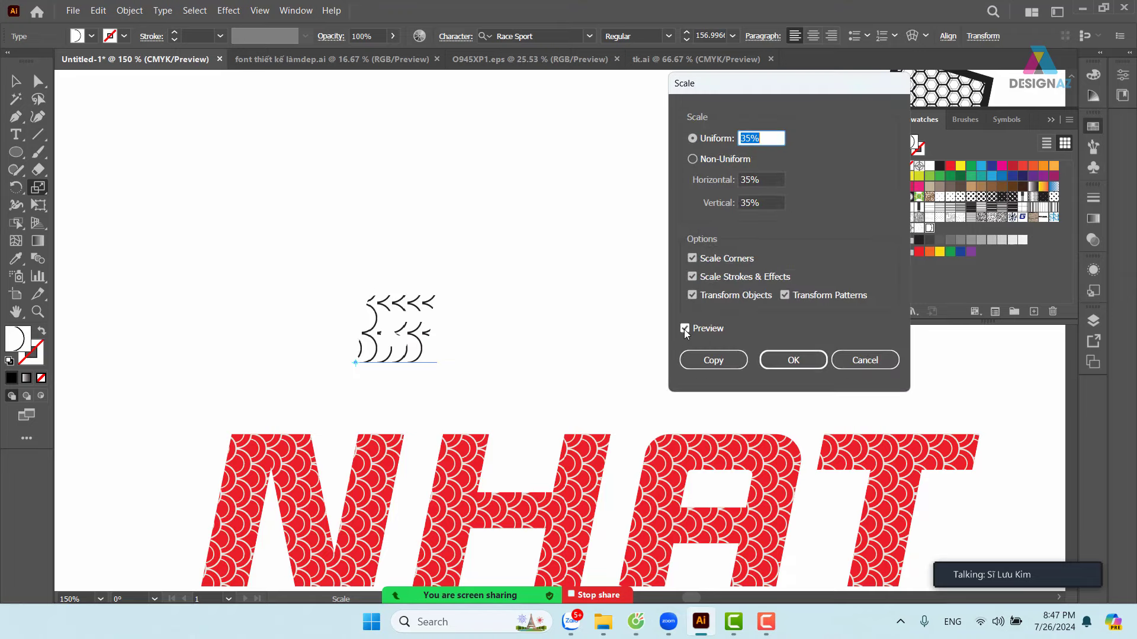
left_click(692, 295)
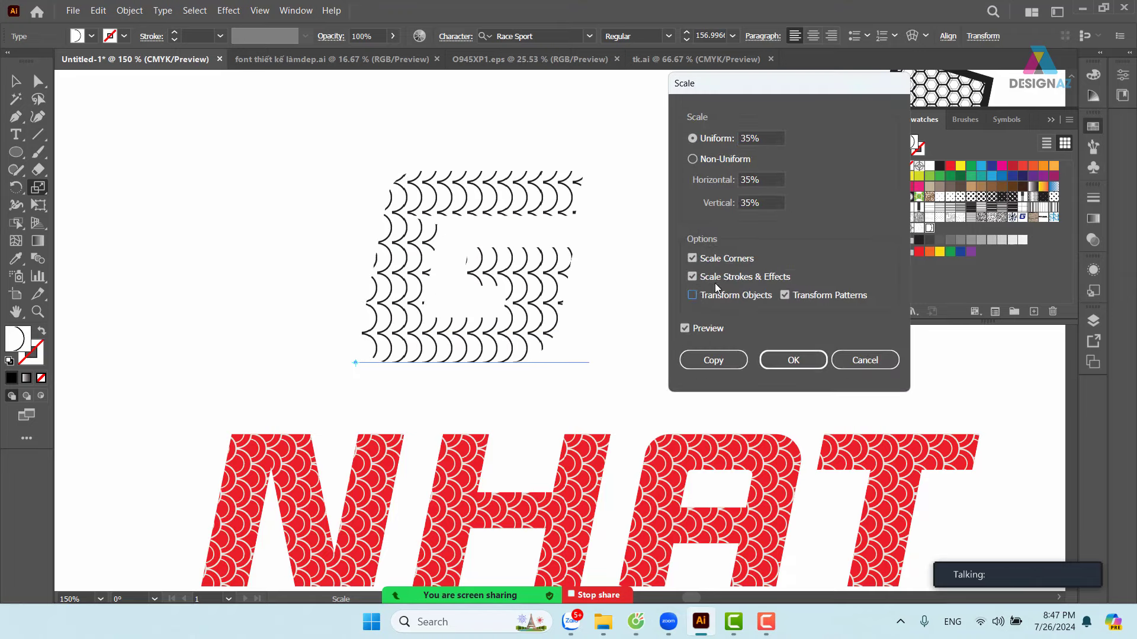
left_click(793, 360)
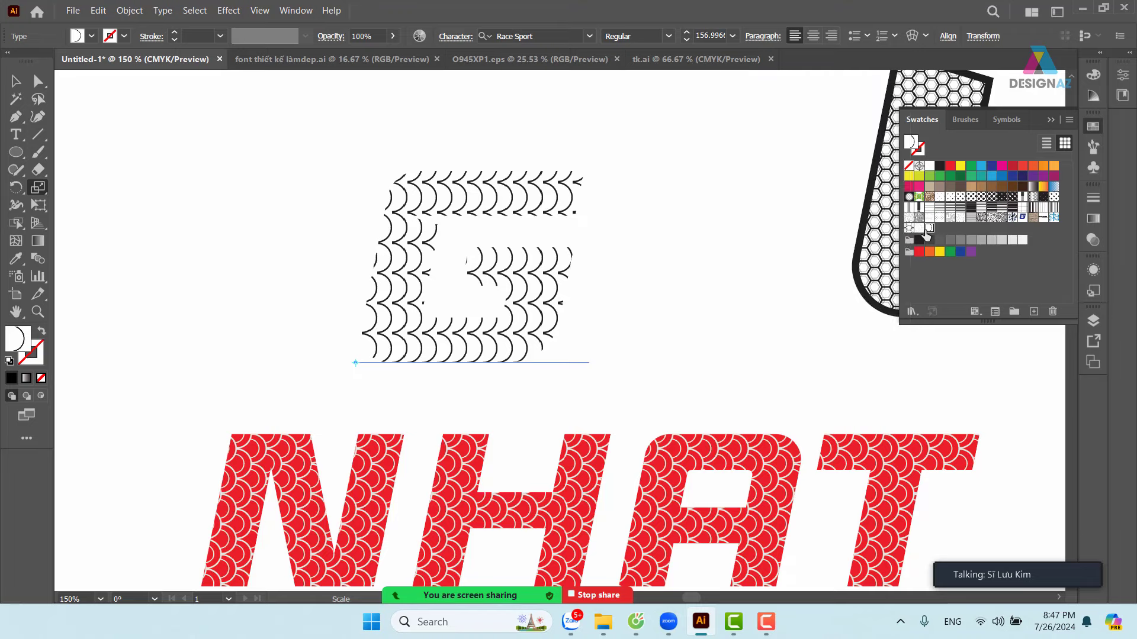
- Change the arc pattern's tile type to Brick by Column
double_click(929, 229)
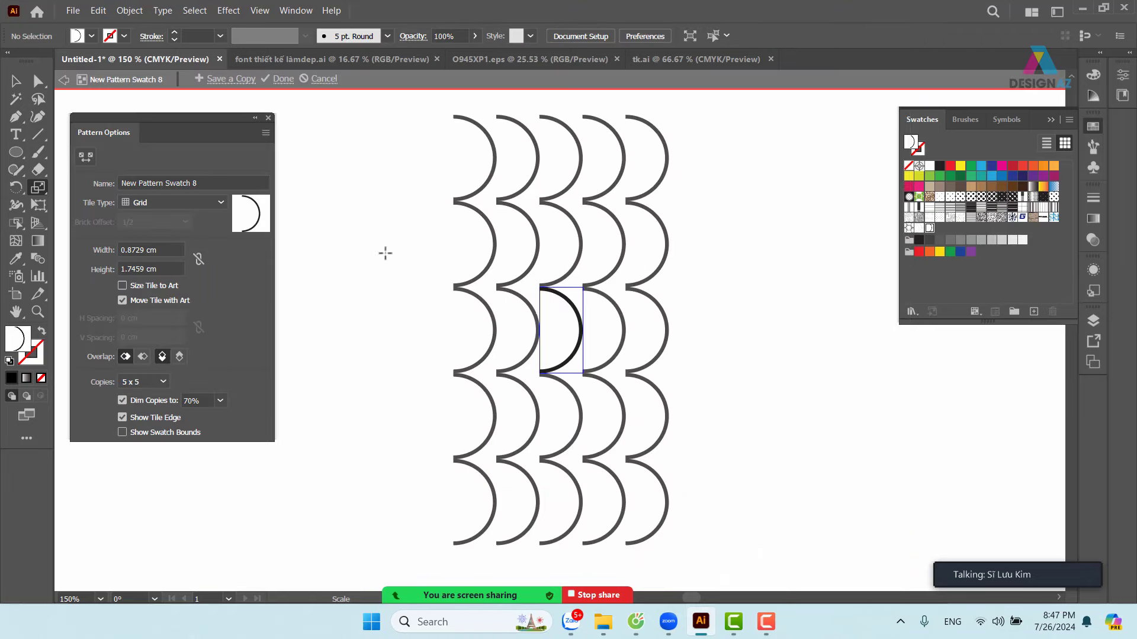
left_click(197, 200)
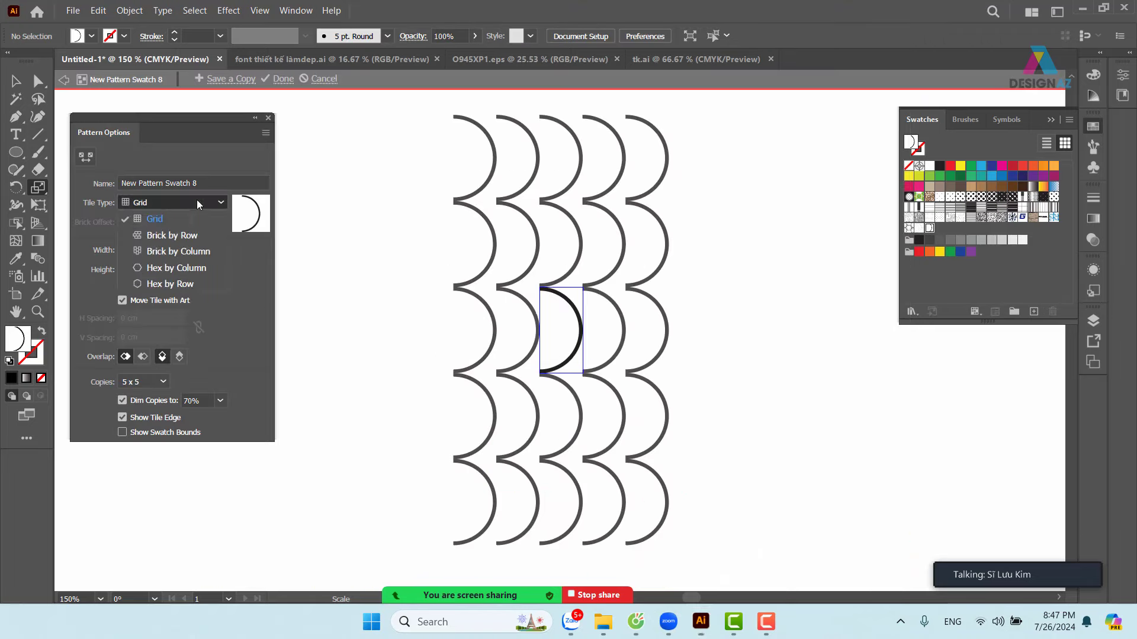
left_click(176, 250)
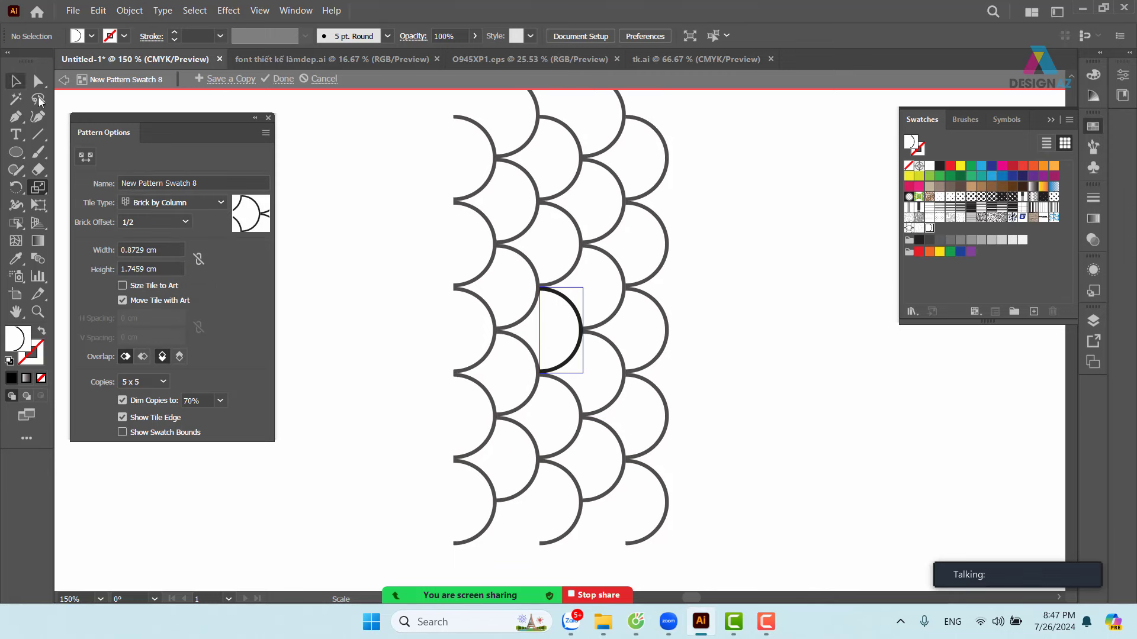
left_click(269, 118)
left_click(15, 82)
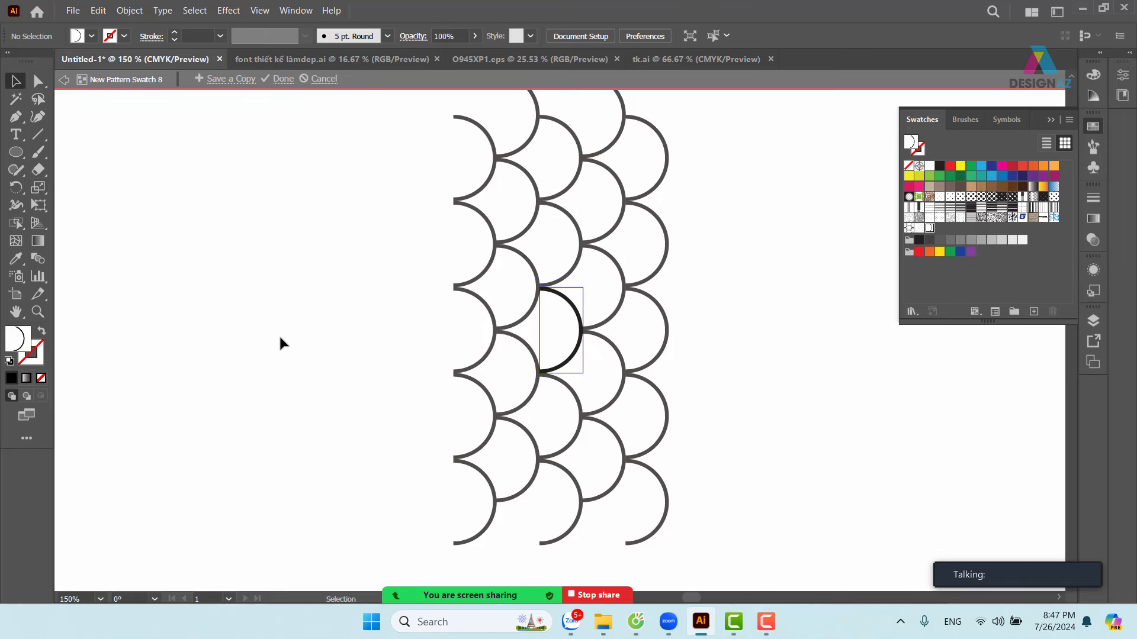
key("Escape")
- Shrink the G's pattern fill to 35% again, leaving the letter's size unchanged
left_click(494, 295)
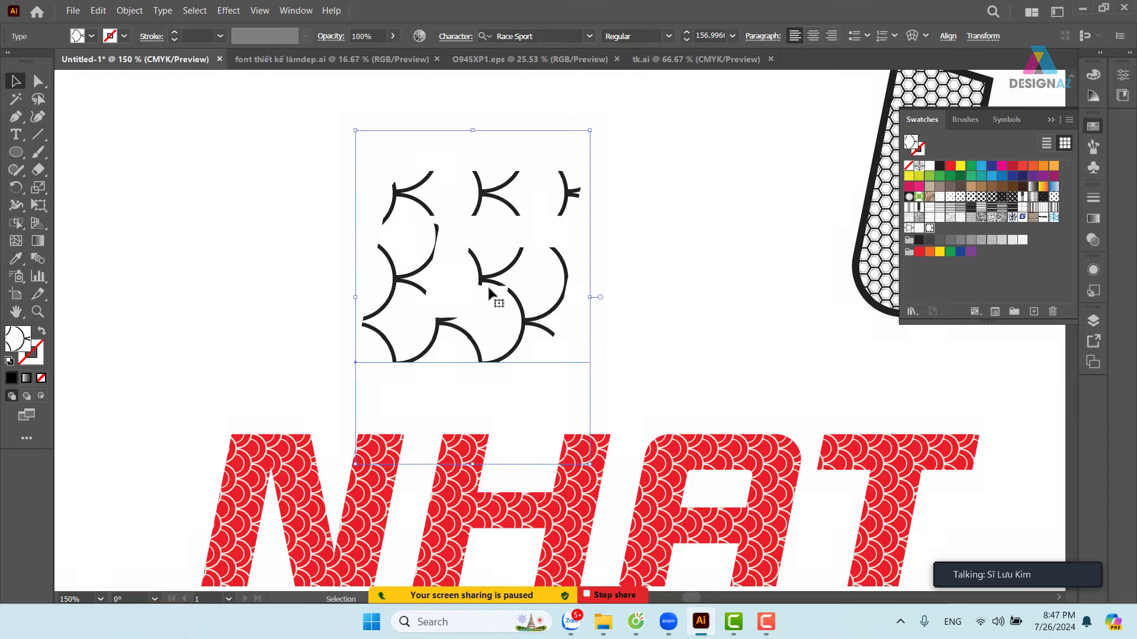
key("s")
double_click(38, 187)
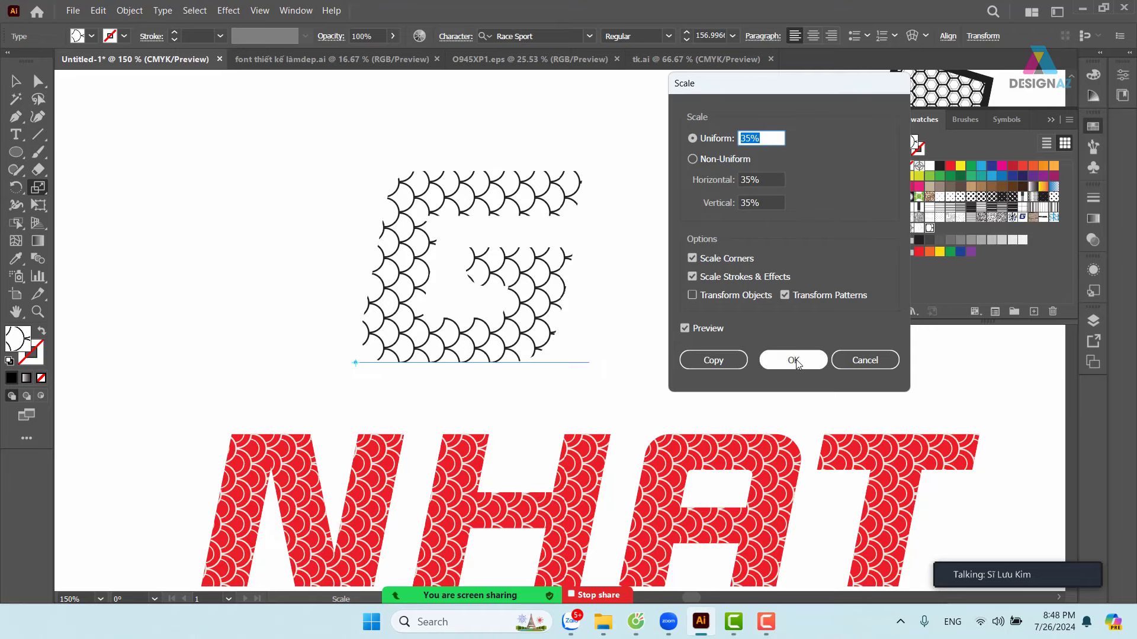
left_click(792, 364)
left_click(16, 81)
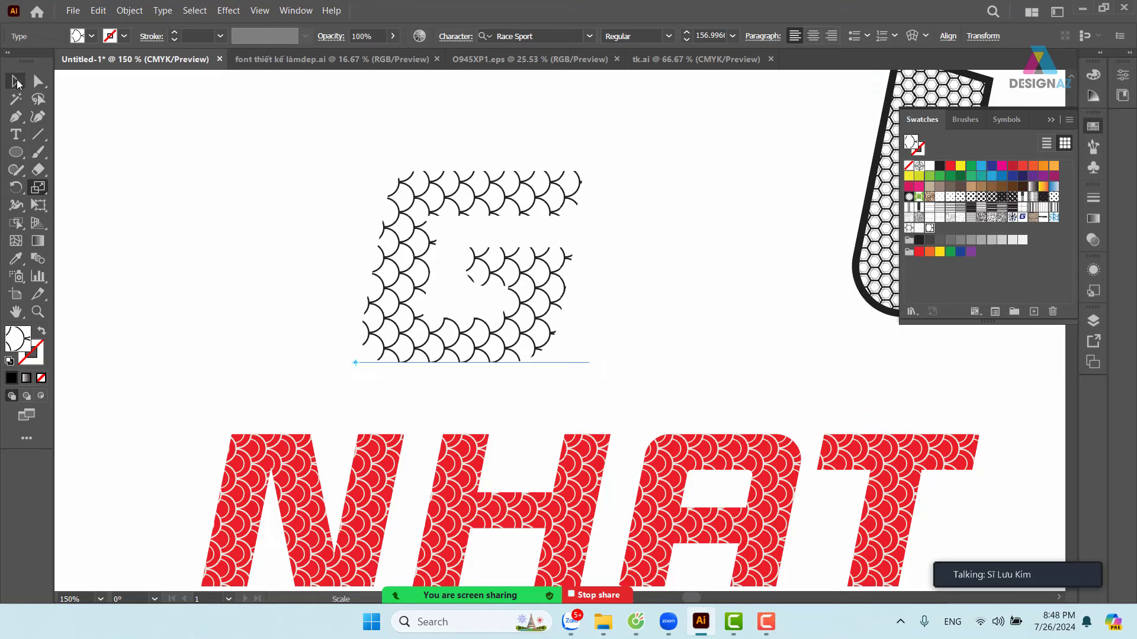
left_click(476, 221)
- Nudge the pattern-filled G slightly to the right
left_click(672, 271)
left_click_drag(672, 272, 633, 249)
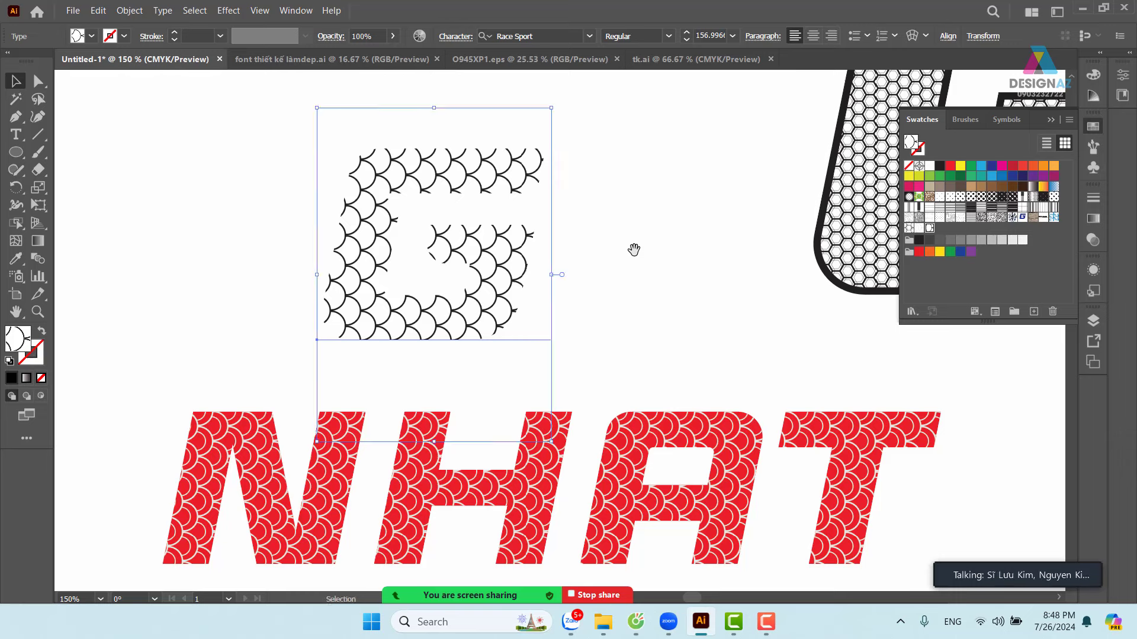
left_click_drag(504, 259, 663, 328)
- Draw a square over the G, fill it red, and set the scale-pattern G on top
left_click(16, 152)
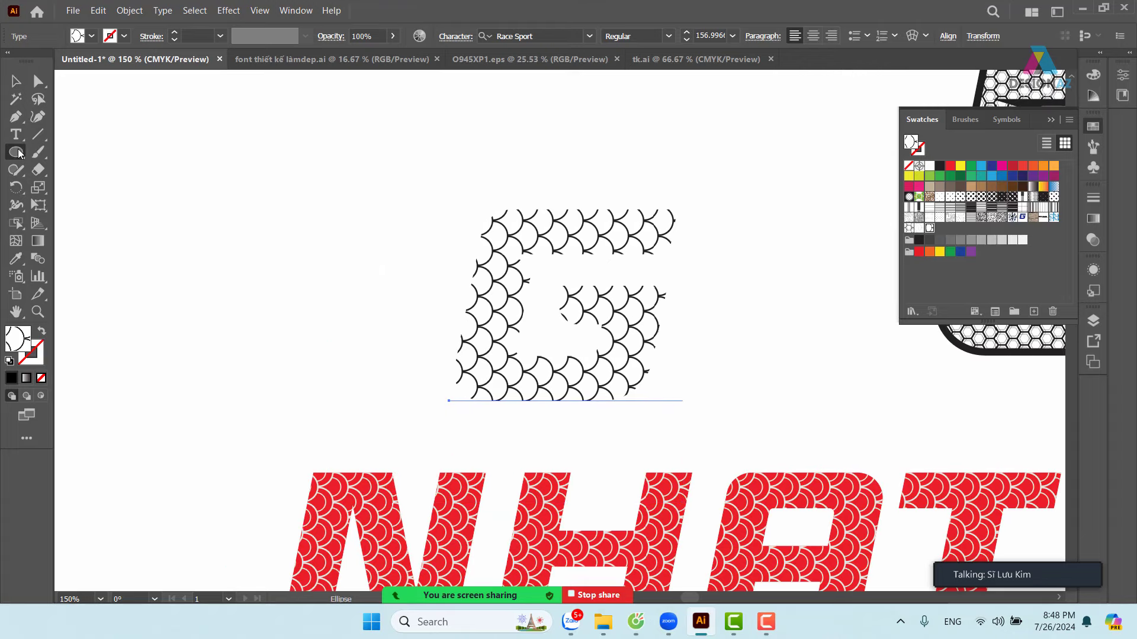
left_click_drag(16, 152, 89, 150)
left_click_drag(422, 160, 724, 454)
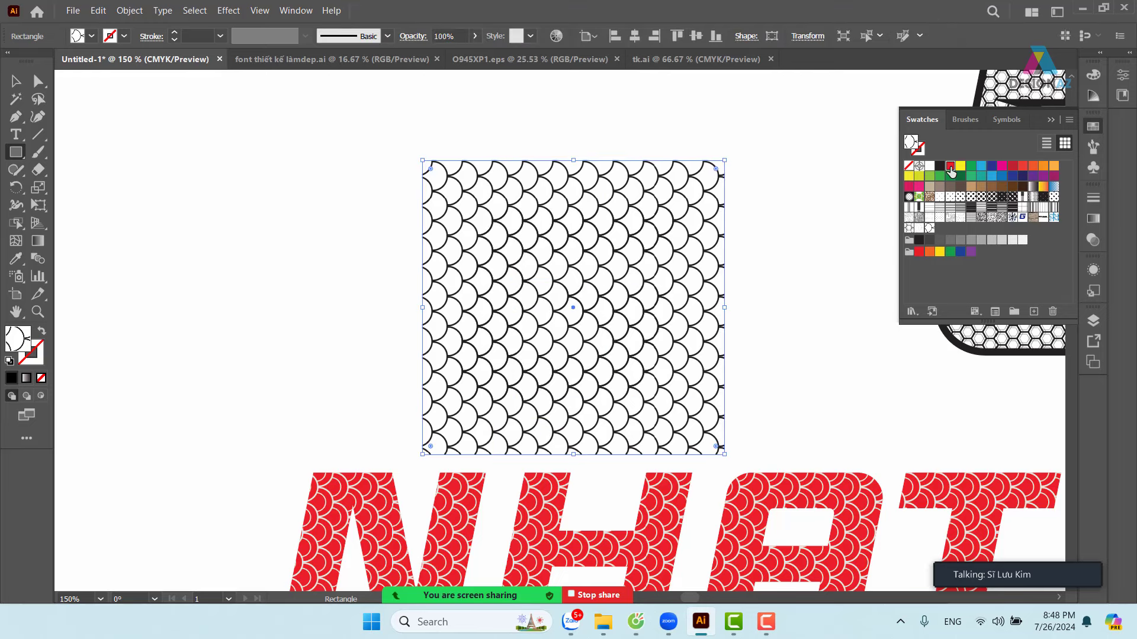
left_click(951, 167)
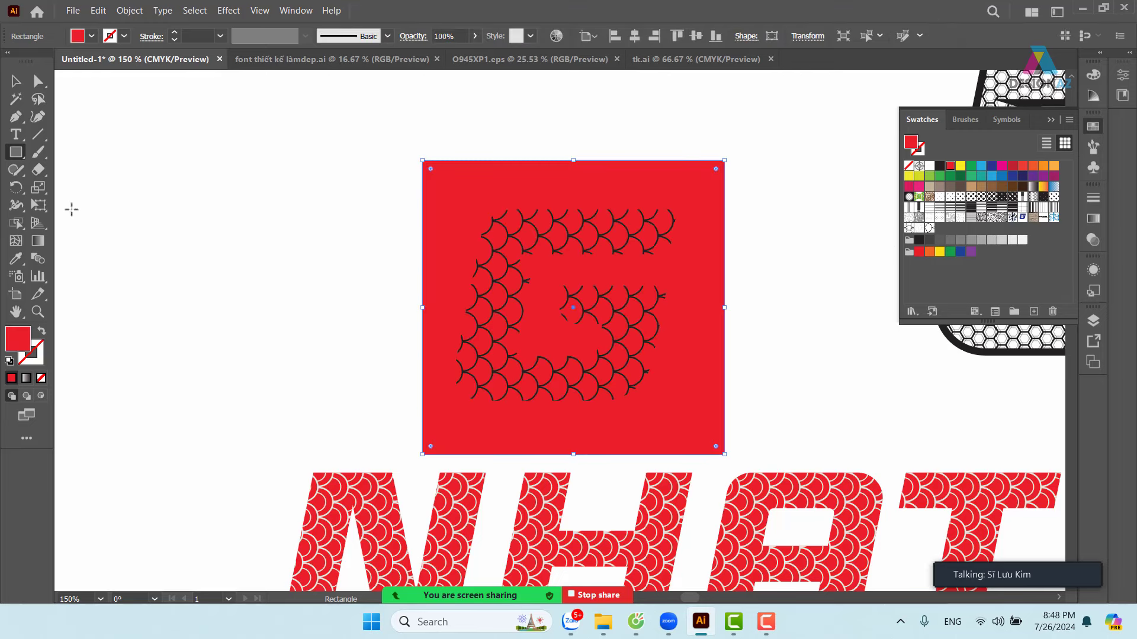
left_click(17, 81)
left_click_drag(648, 244, 652, 244)
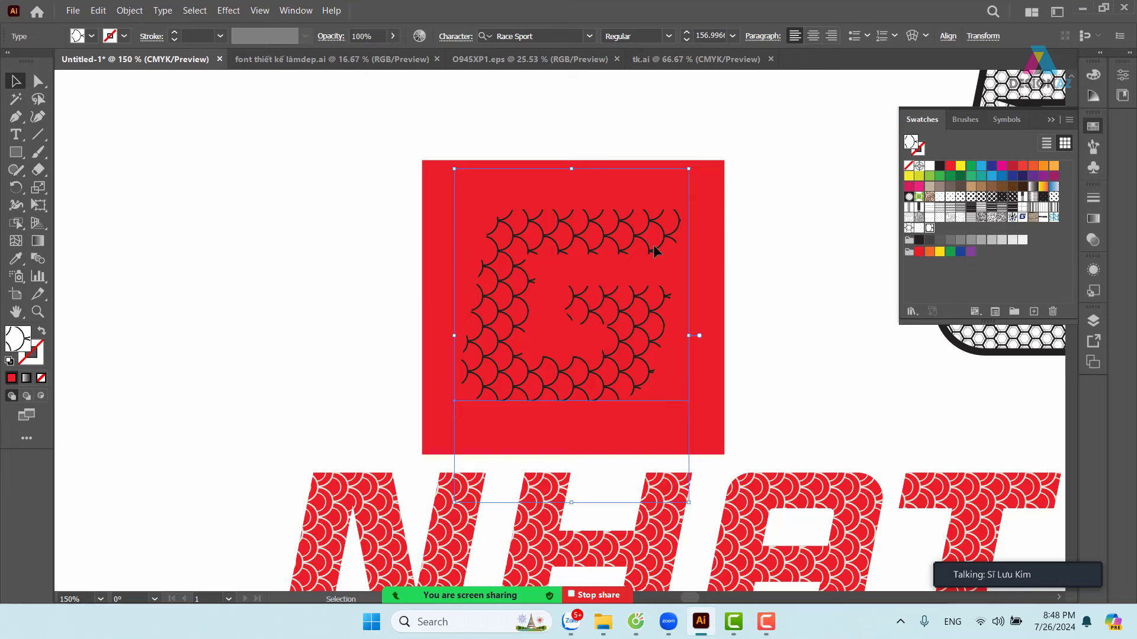
- Cut the scale-pattern G out of the artwork with Edit > Cut
left_click_drag(774, 265, 660, 236)
left_click(596, 156)
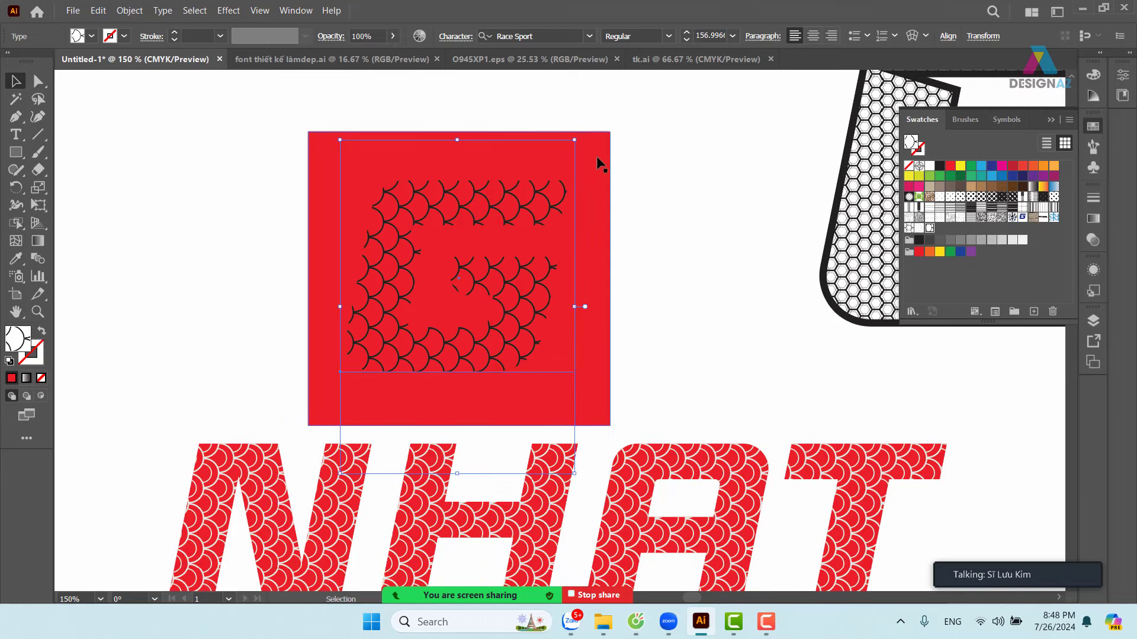
left_click(542, 209)
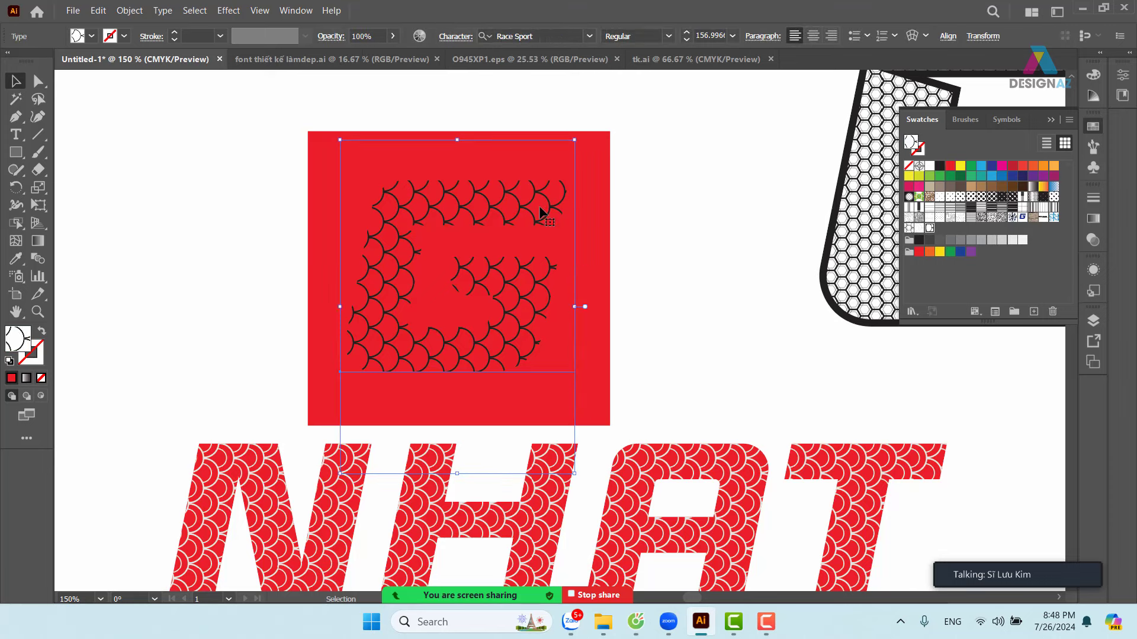
left_click(99, 11)
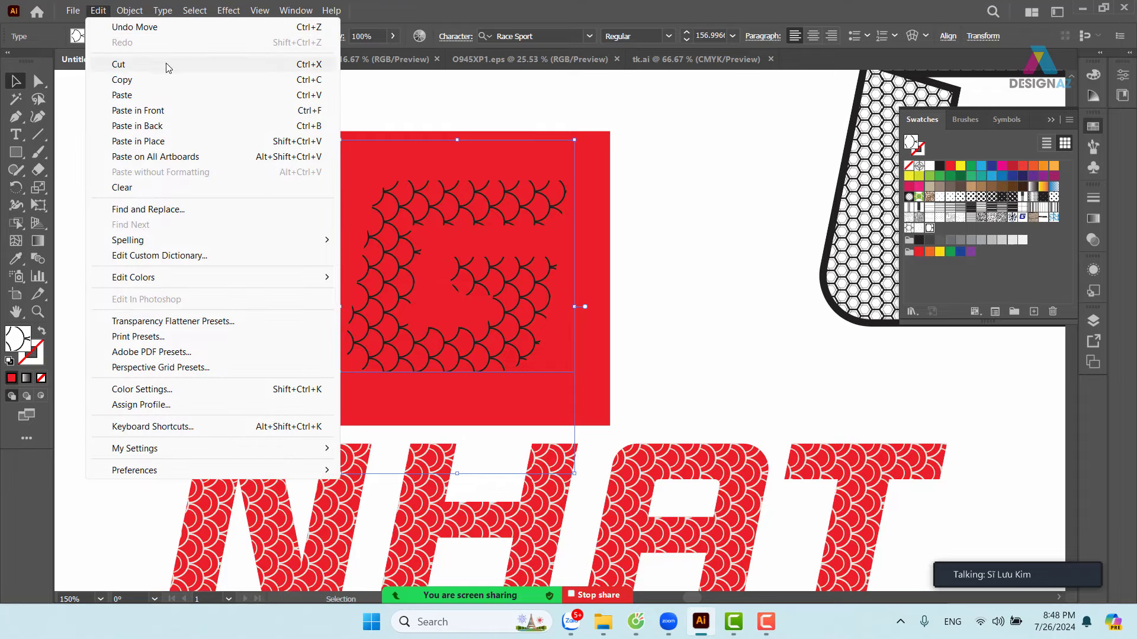
left_click(167, 66)
- Select the red square and bring up its Transparency settings
left_click(560, 300)
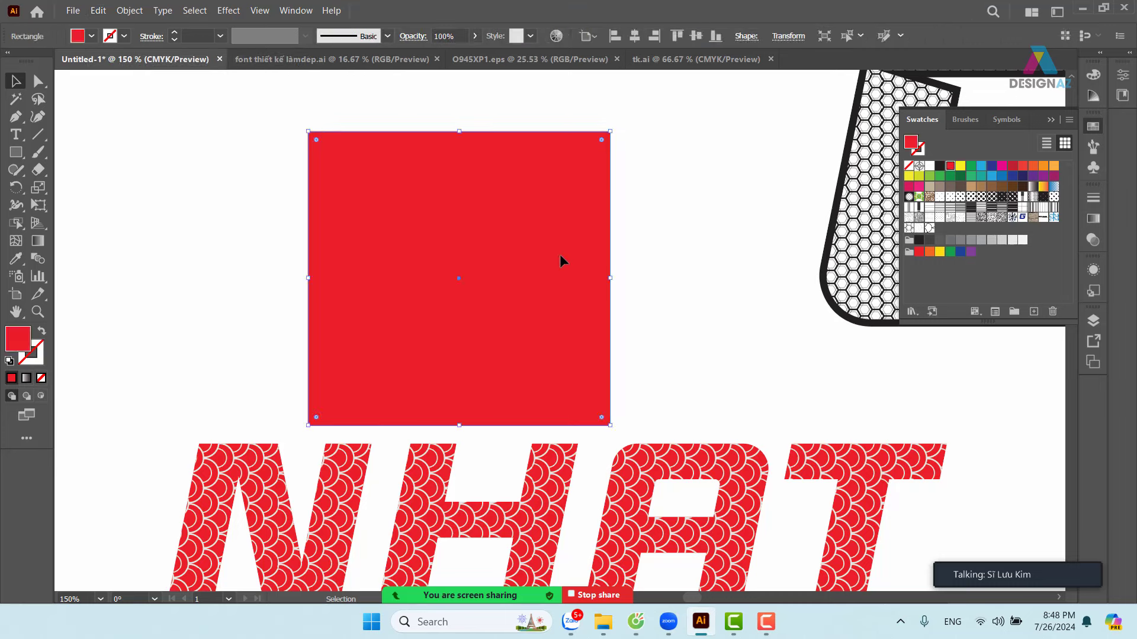
left_click(653, 279)
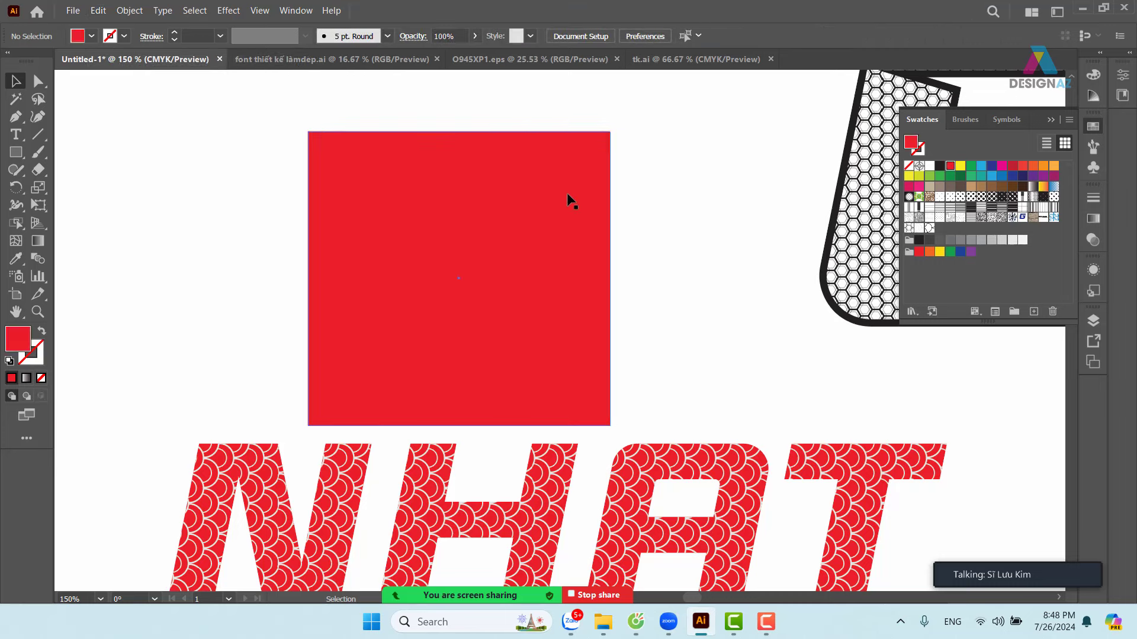
left_click(566, 193)
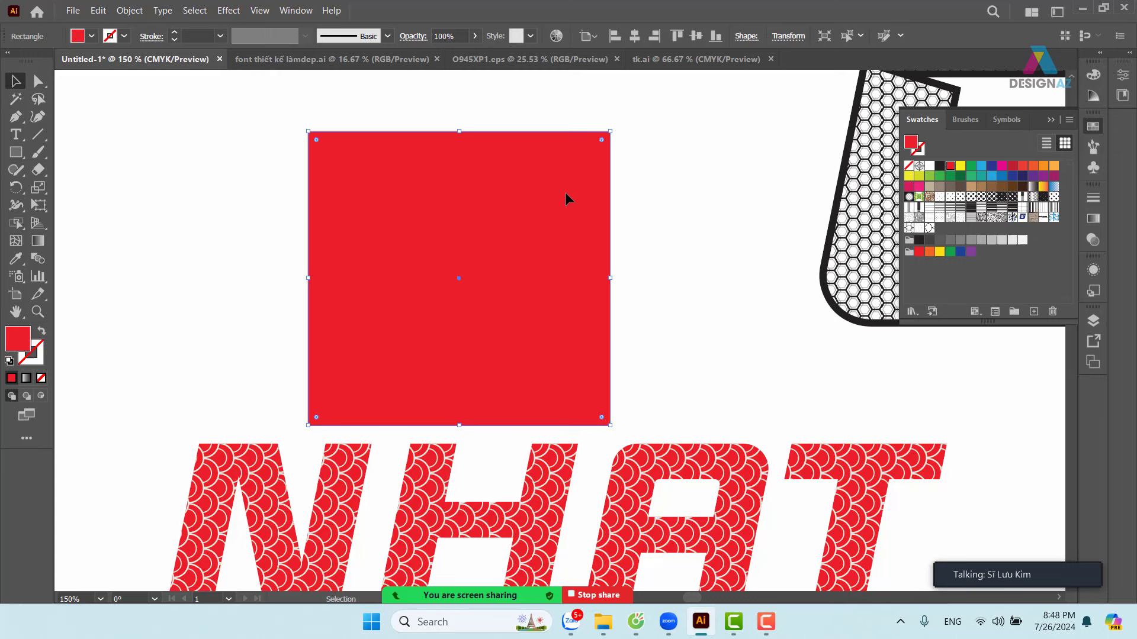
left_click(1093, 240)
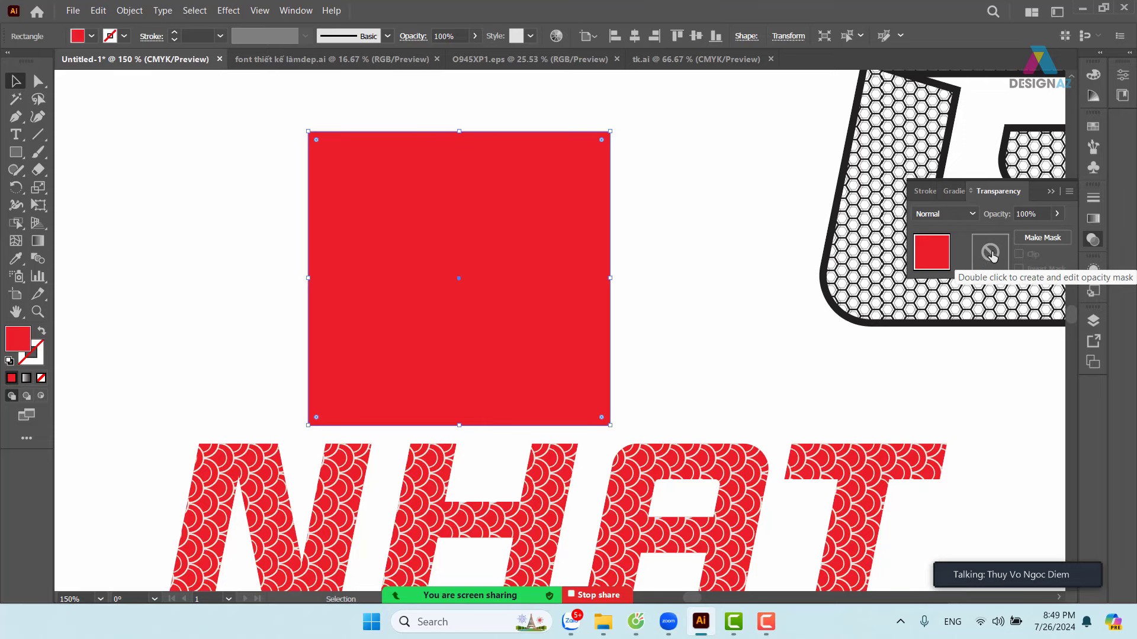
- Create a blank opacity mask on the red square and uncheck Clip
double_click(991, 253)
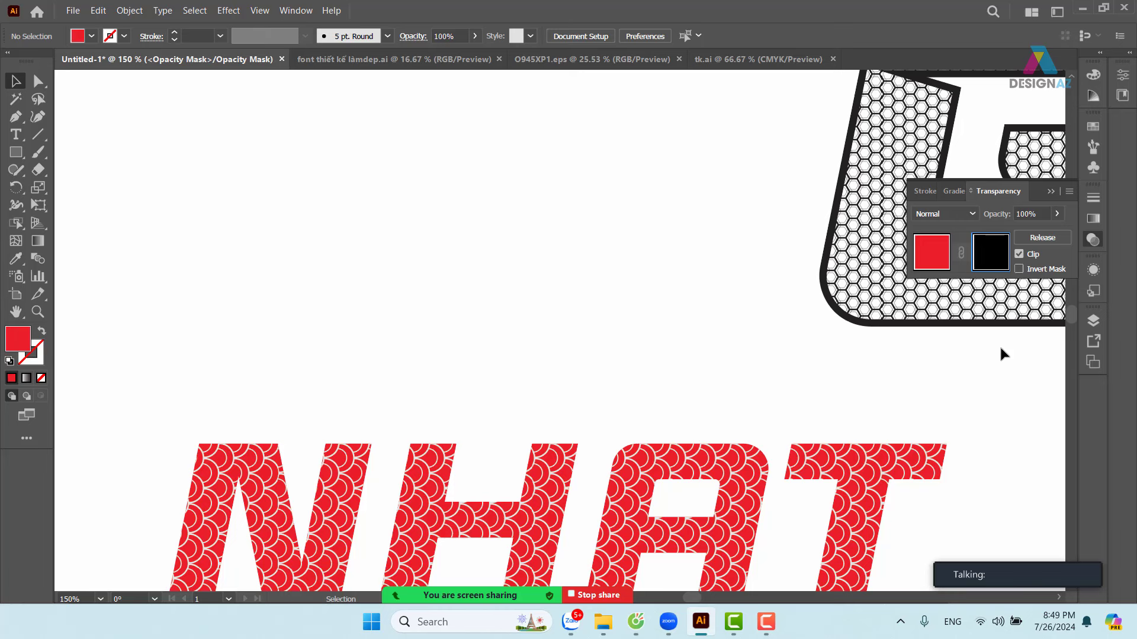
left_click(1019, 254)
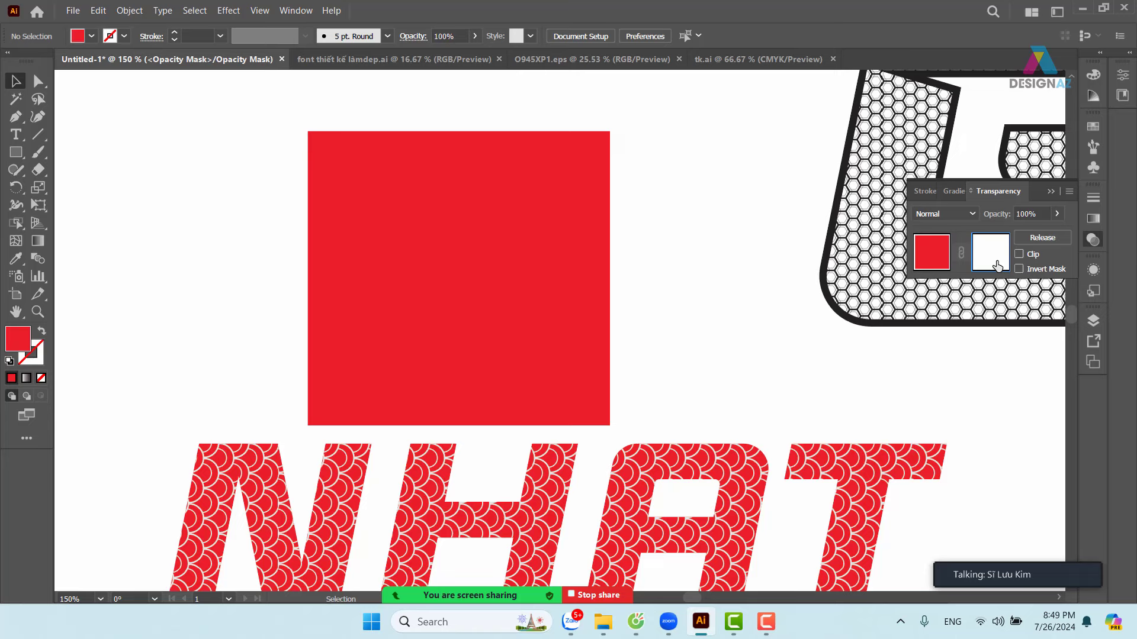
- Paste the cut G into the opacity mask with Edit > Paste in Place
left_click(99, 11)
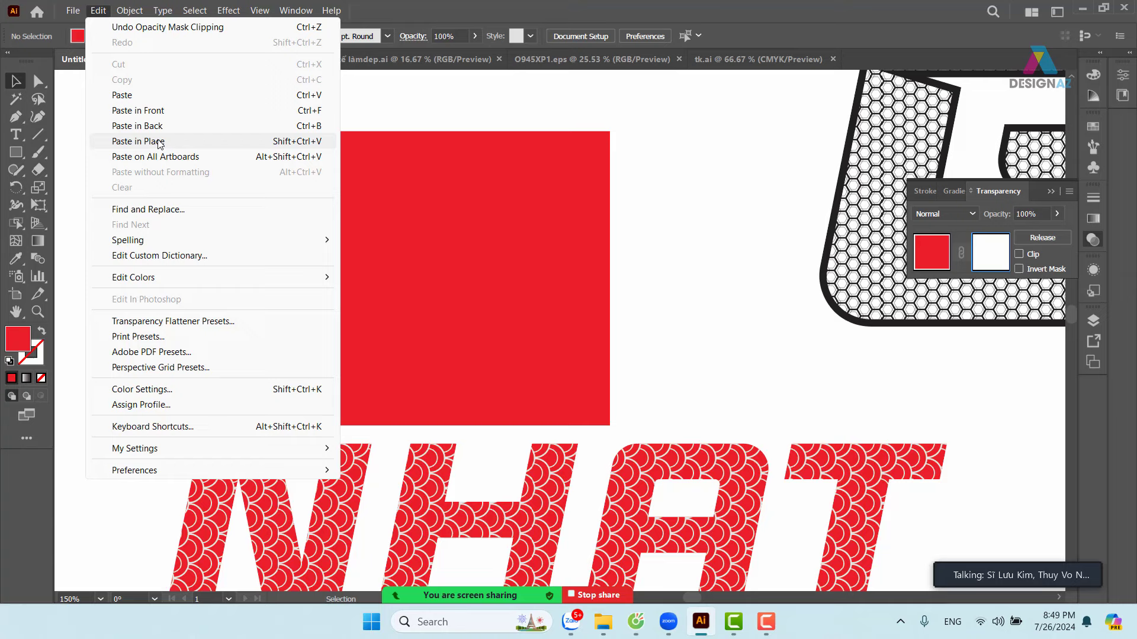
left_click(160, 144)
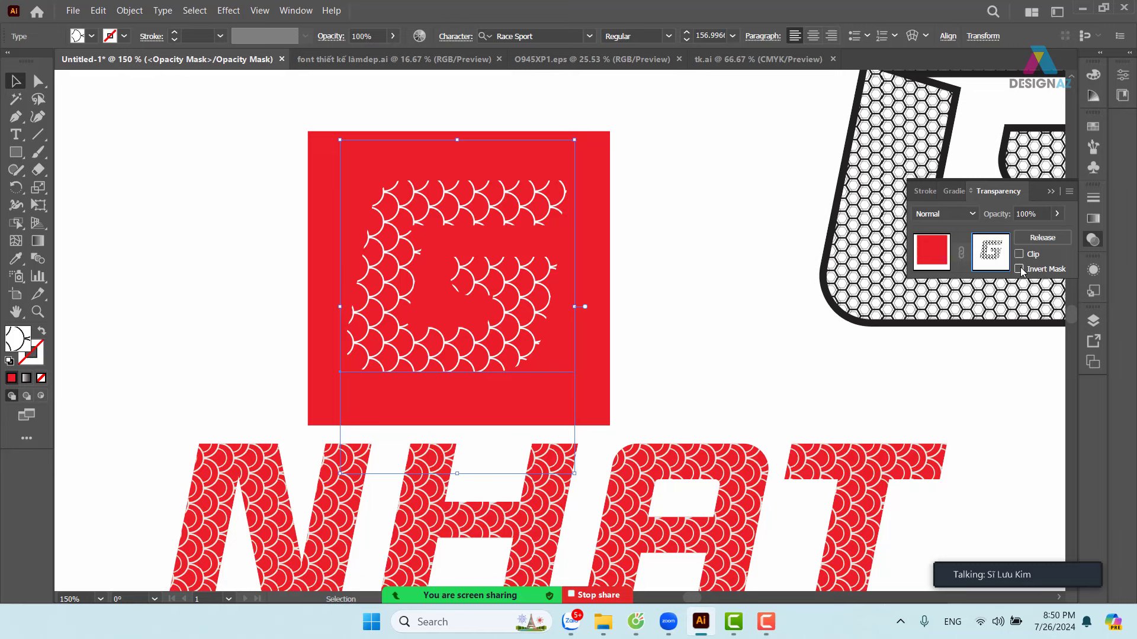
- Check Invert Mask and Clip, exit mask editing, and select the masked G
left_click(1019, 269)
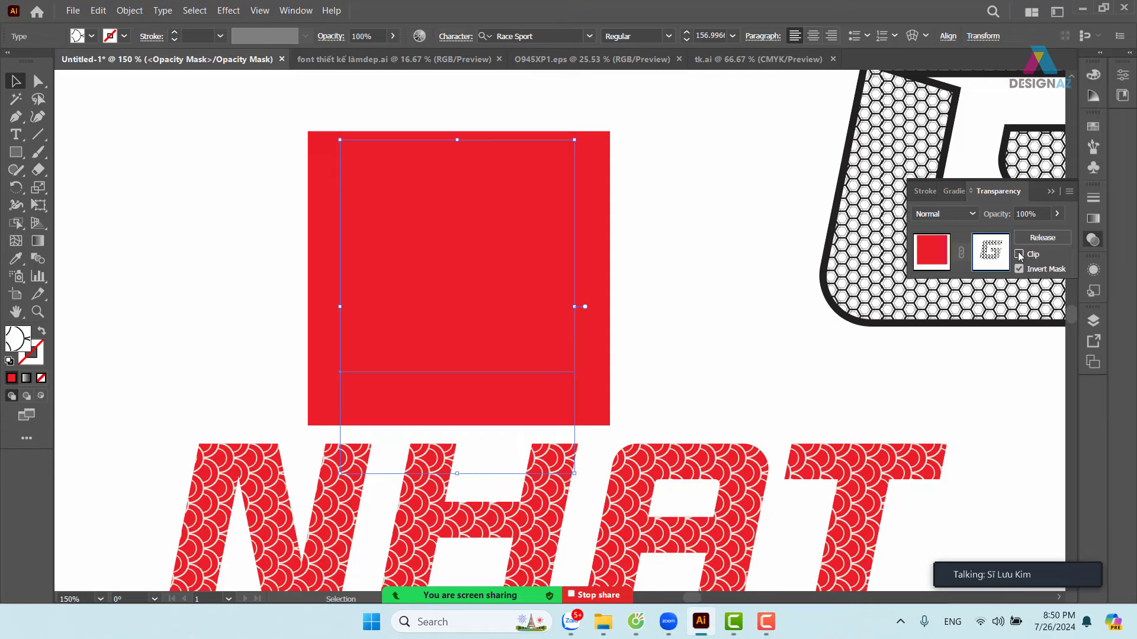
left_click(1019, 255)
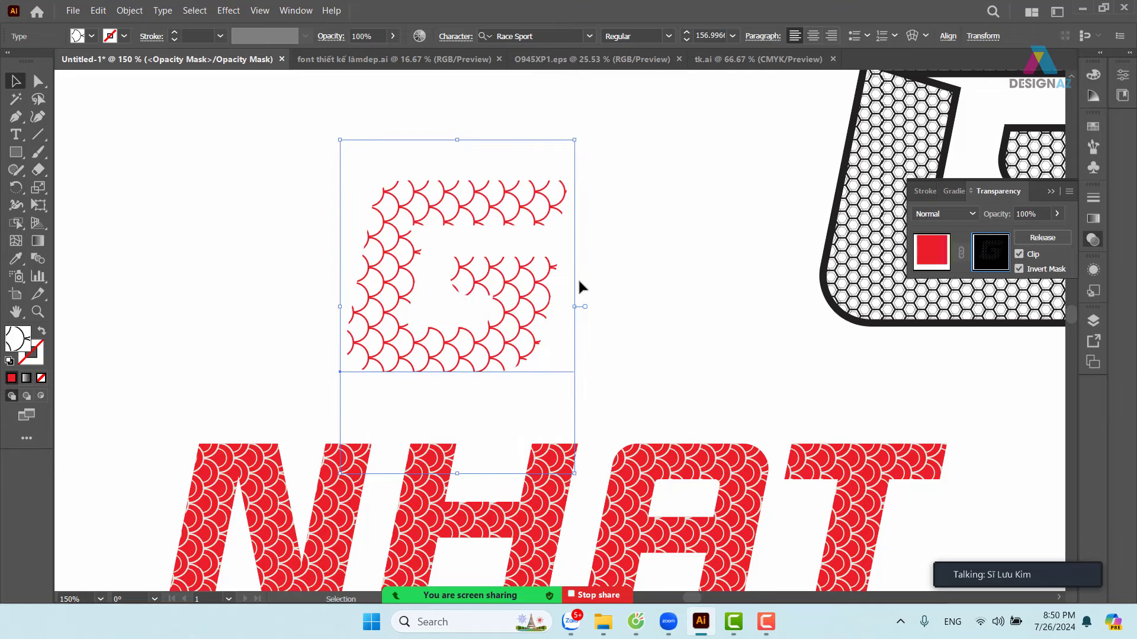
left_click(924, 266)
left_click(732, 272)
left_click(548, 278)
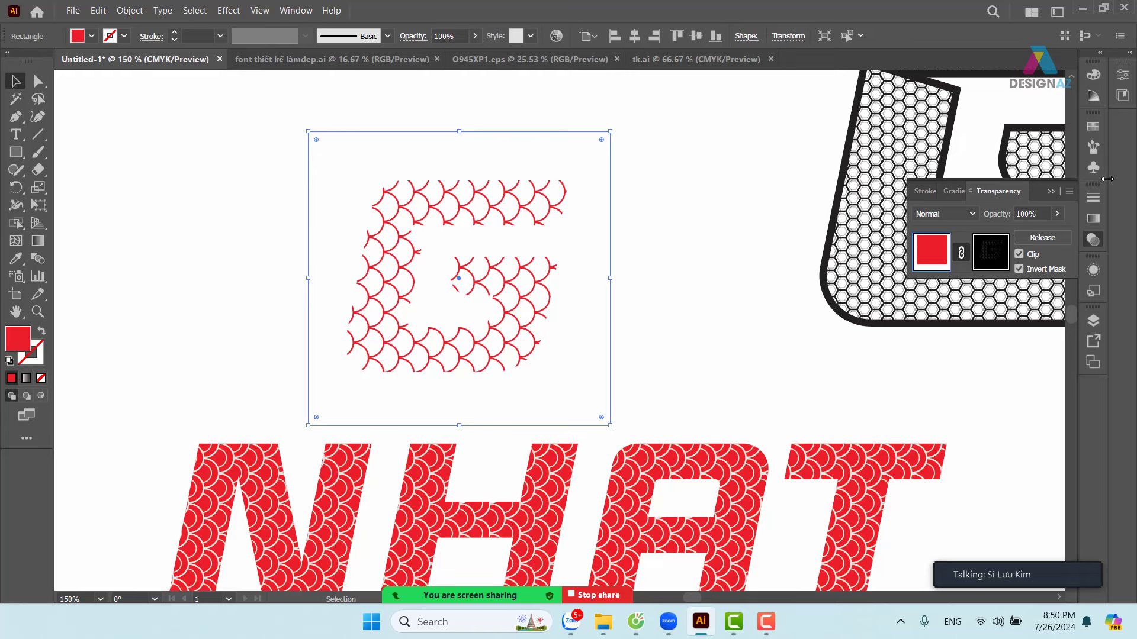
- Try blue, red, magenta, brown and green swatches on the masked G, ending on a yellow-orange gradient
left_click(1094, 127)
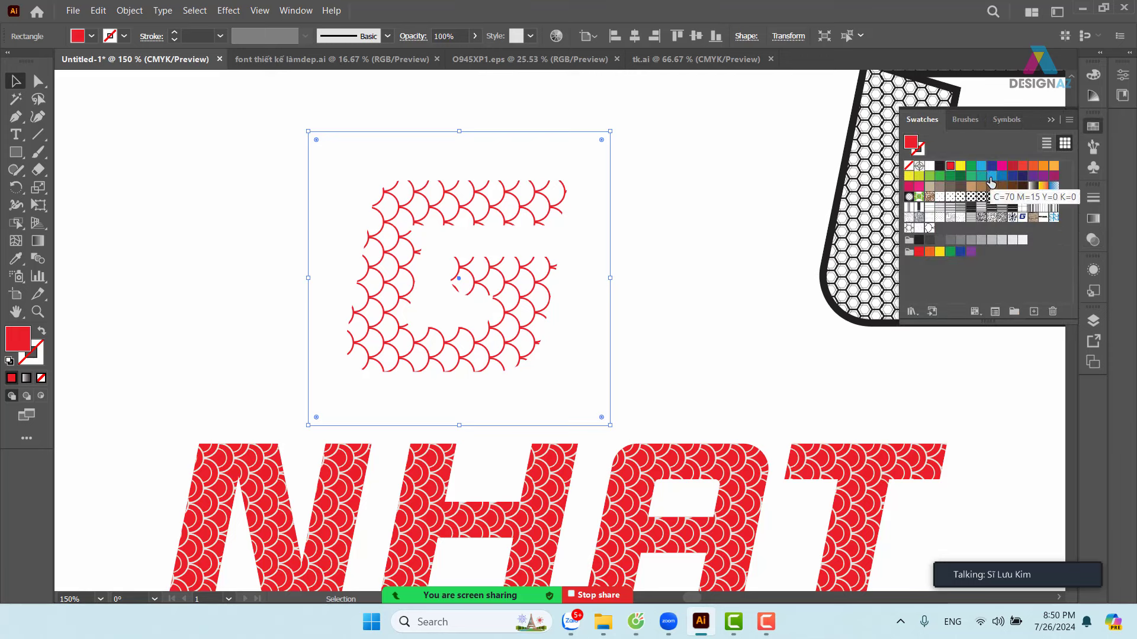
left_click(991, 176)
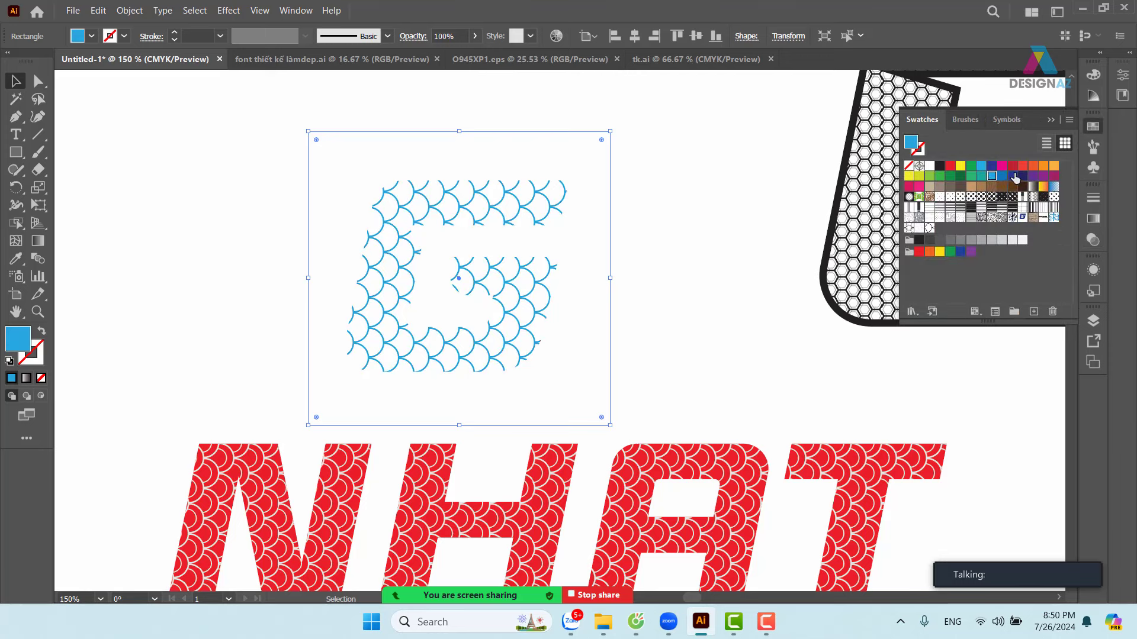
left_click(1012, 174)
left_click(1012, 166)
left_click(1002, 166)
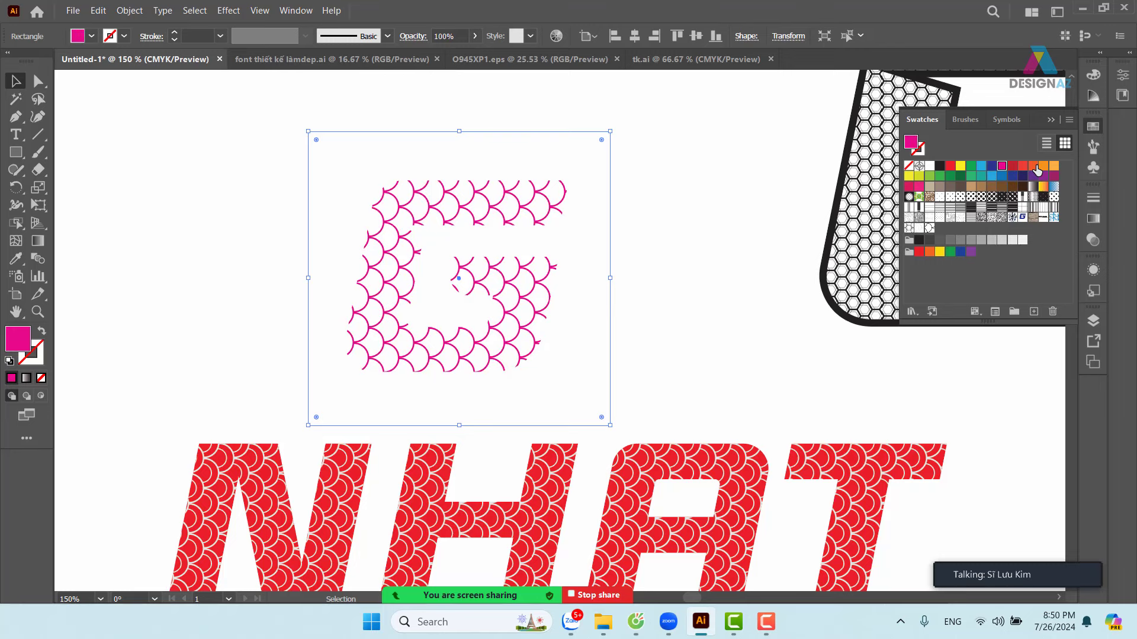
left_click(1033, 167)
left_click(960, 186)
left_click(930, 176)
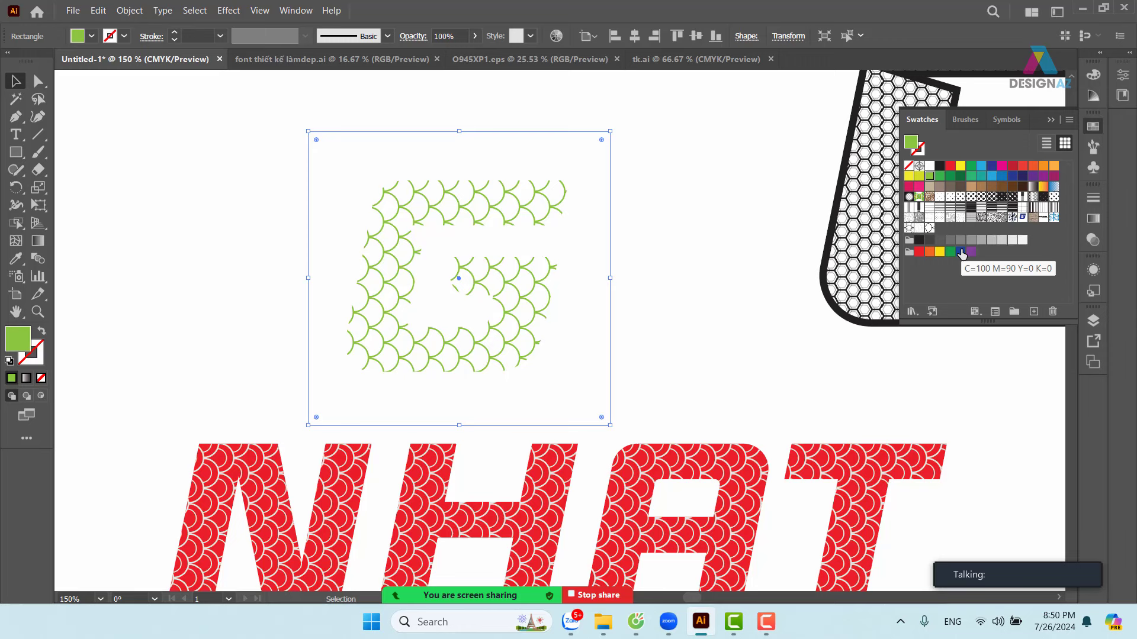
left_click(1043, 187)
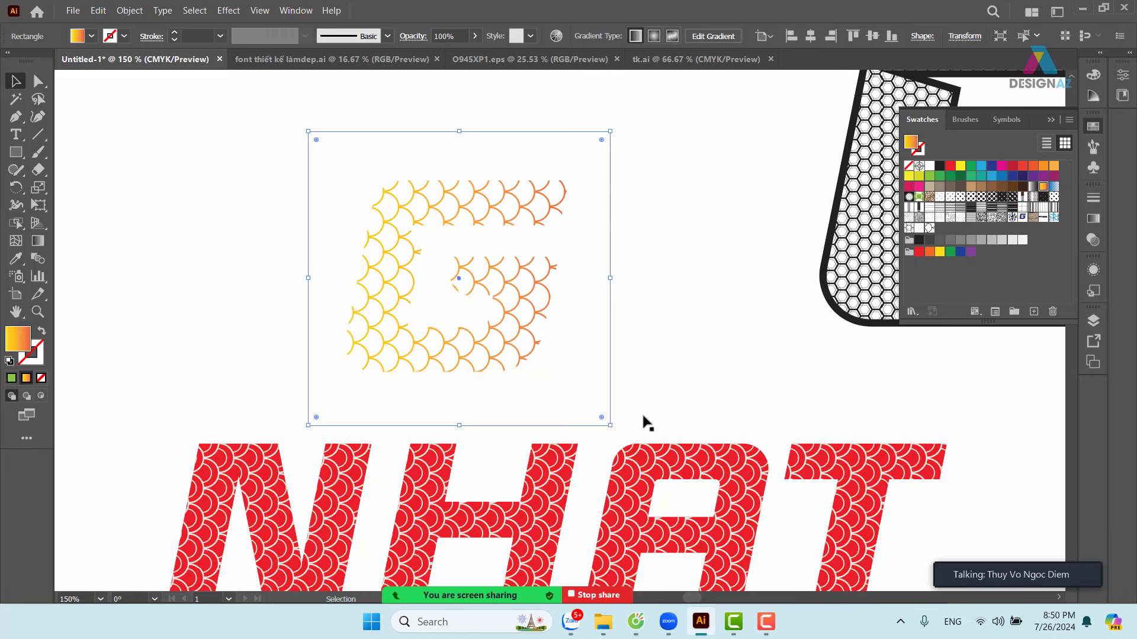
left_click(694, 366)
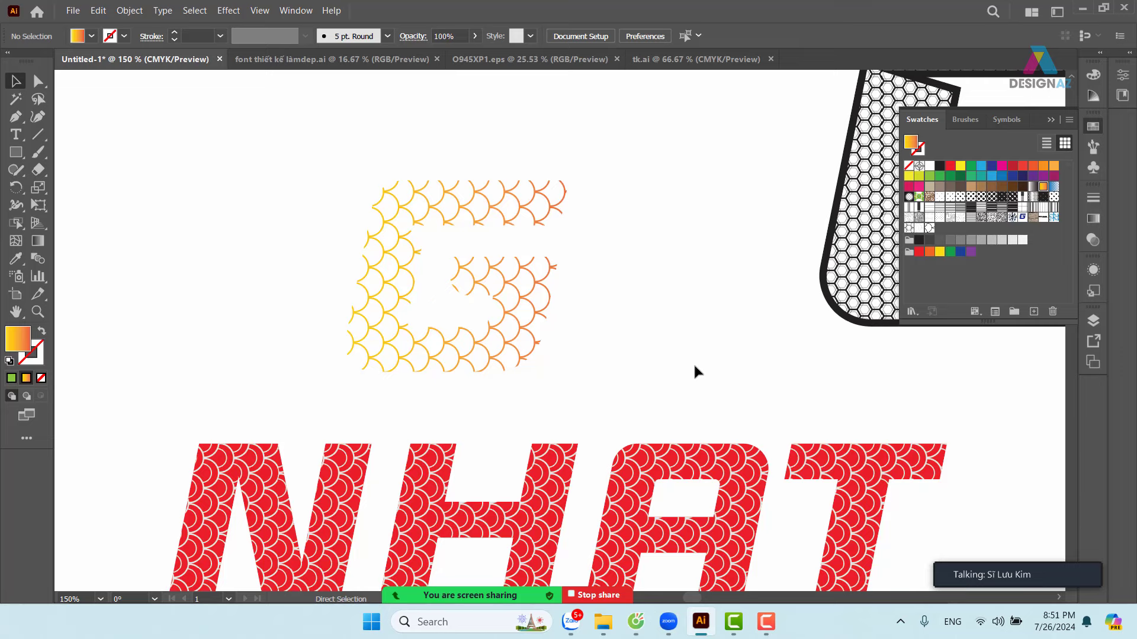
- Zoom out and pan across the canvas toward the navy G logo artboards
key("ctrl+minus")
key("ctrl+minus")
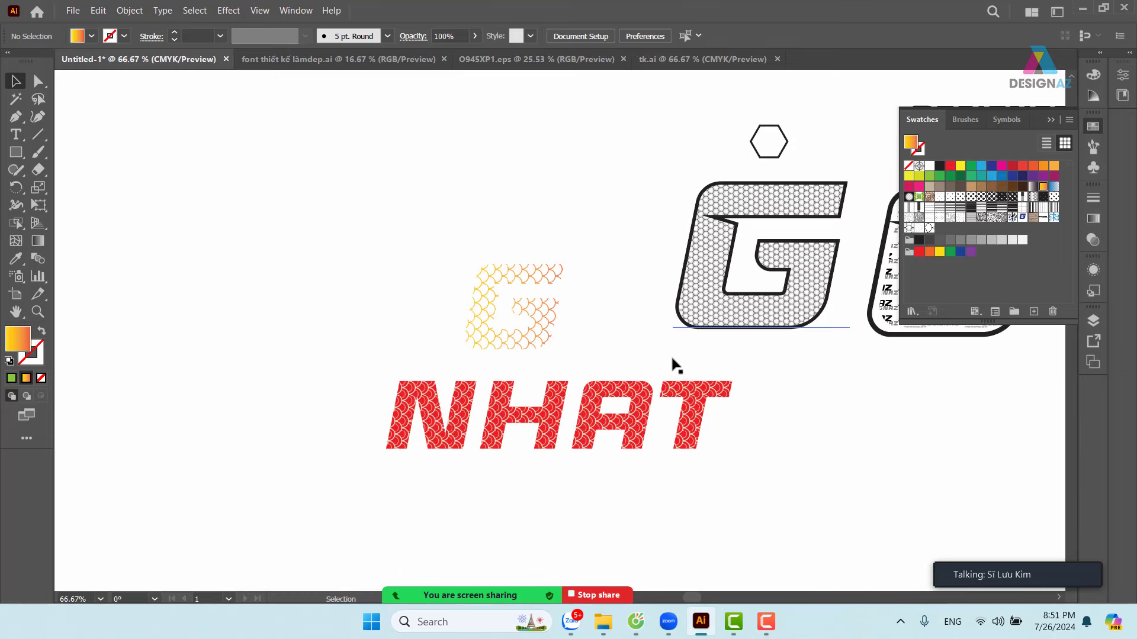
scroll(723, 388, "right", 5)
scroll(710, 443, "right", 3)
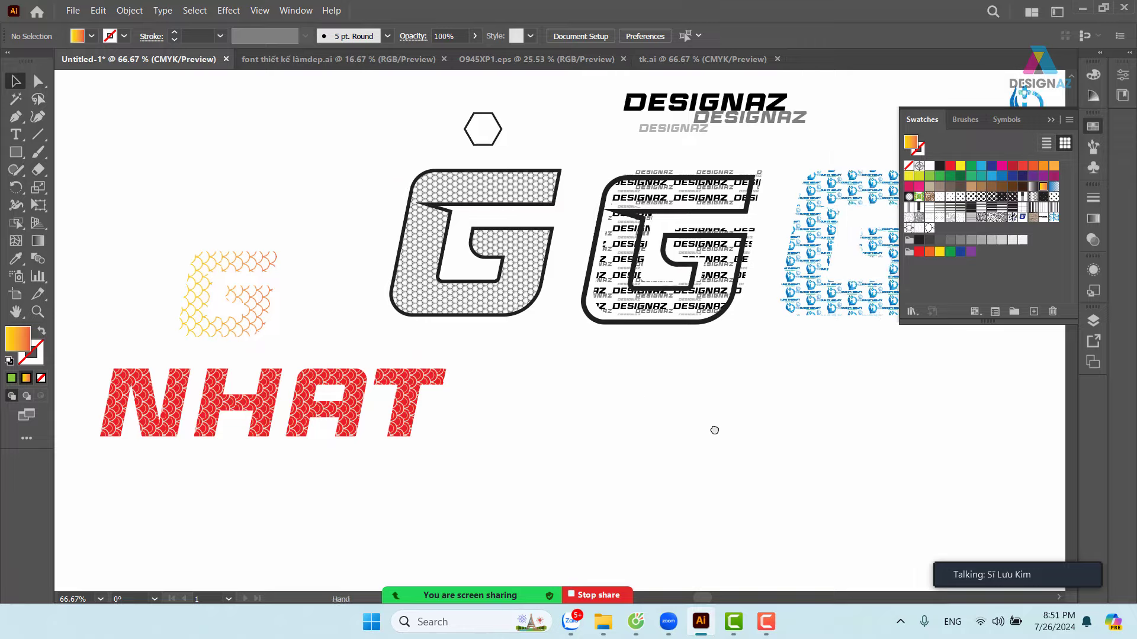
scroll(713, 429, "down", 3)
left_click_drag(817, 371, 626, 349)
scroll(626, 350, "down", 3)
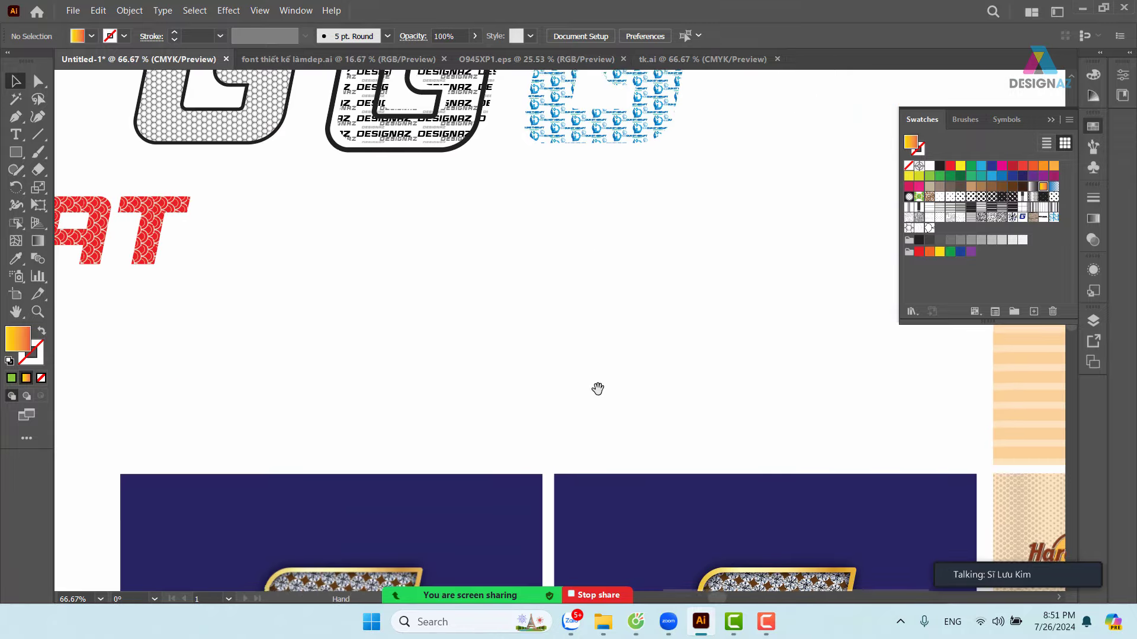
left_click_drag(599, 388, 505, 186)
left_click_drag(560, 317, 571, 284)
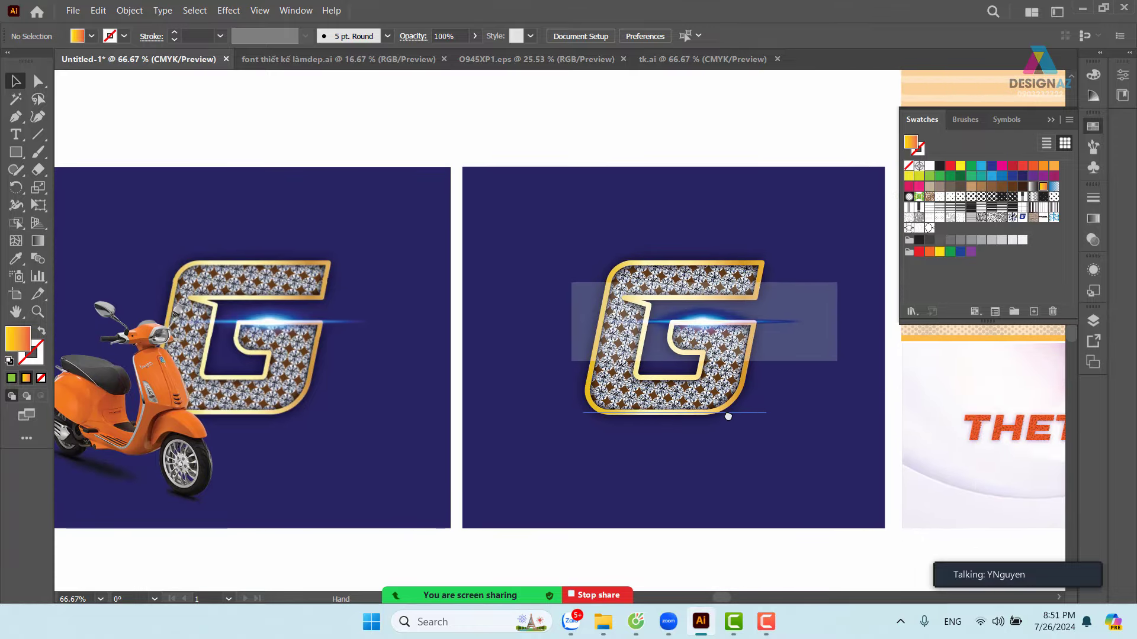
scroll(592, 409, "right", 10)
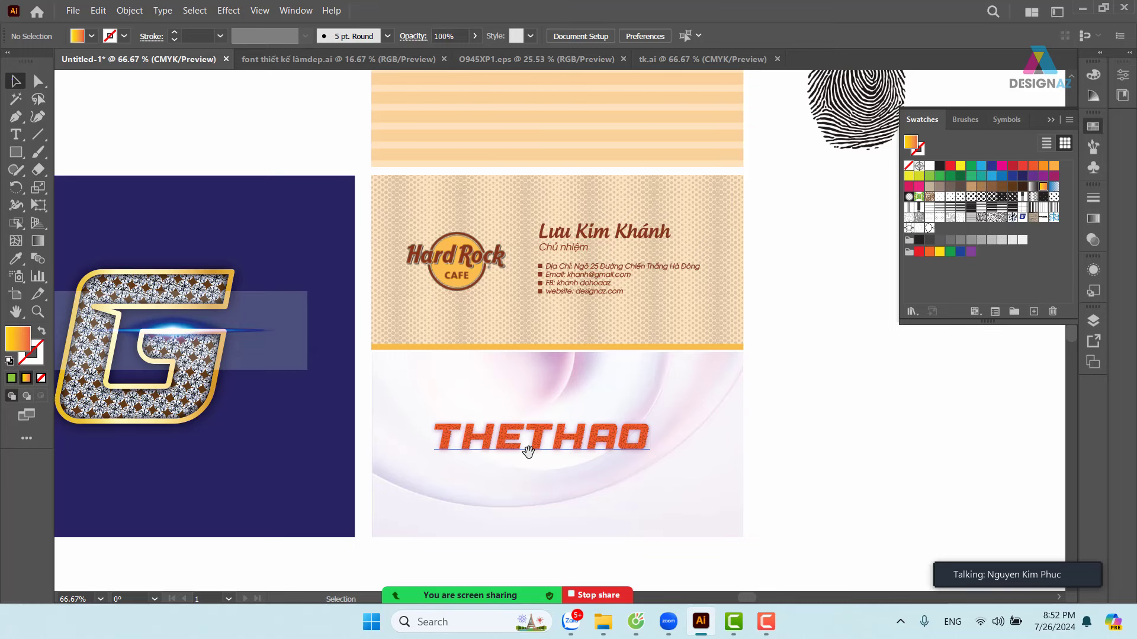
- Zoom out, then zoom in to about 39% on the row of designs
key("ctrl+minus")
key("ctrl+minus")
key("ctrl+minus")
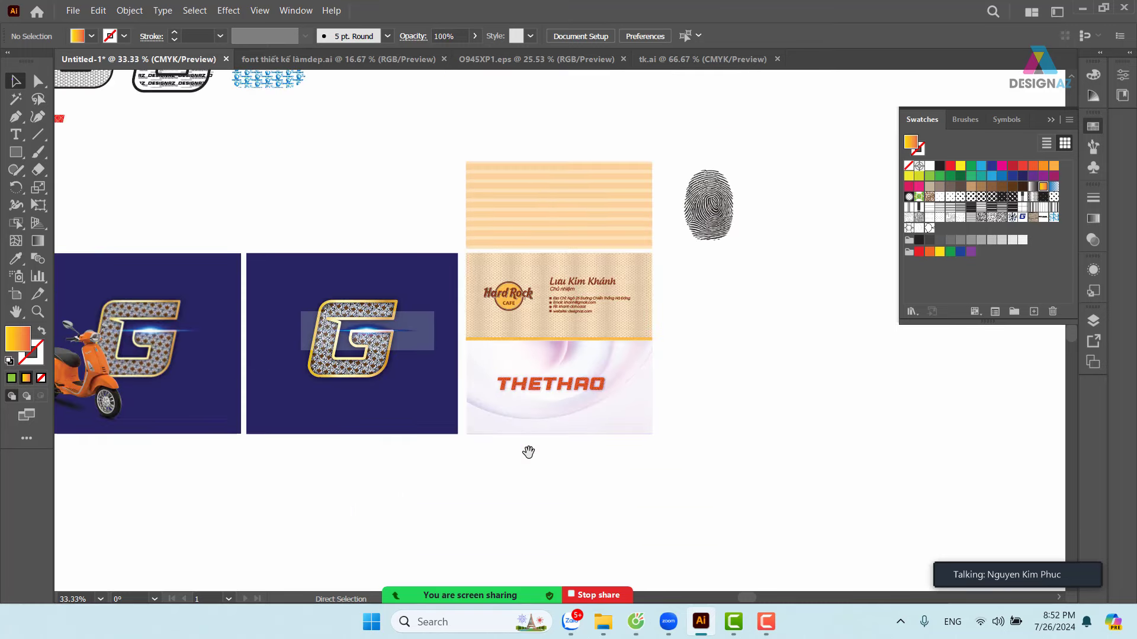
left_click_drag(493, 431, 628, 438)
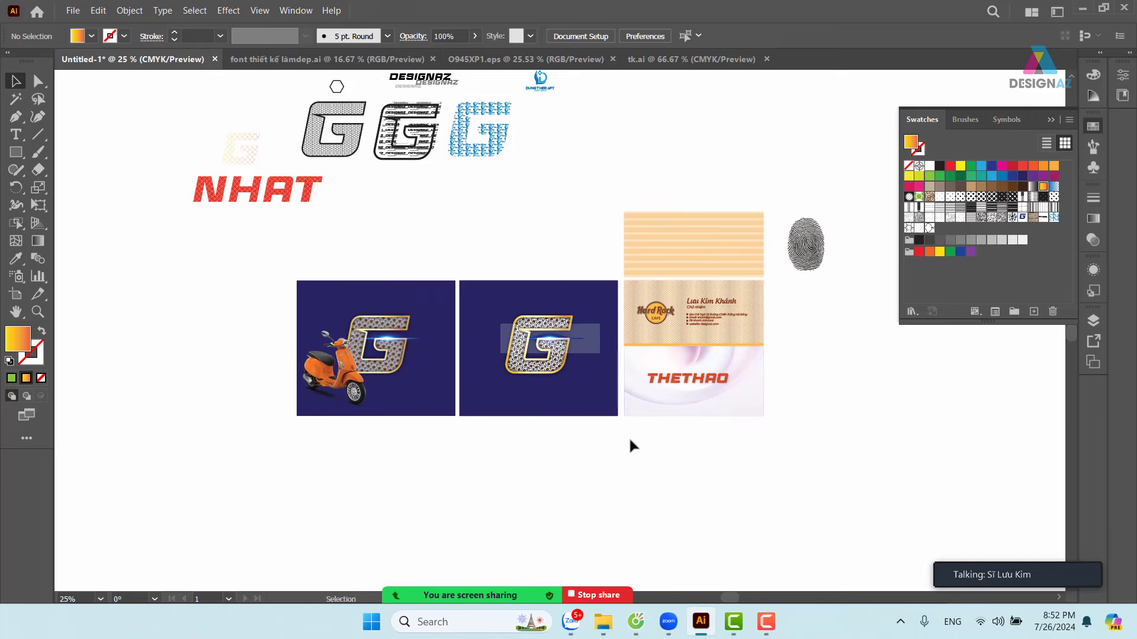
key("z")
left_click_drag(282, 245, 378, 287)
left_click_drag(584, 313, 501, 357)
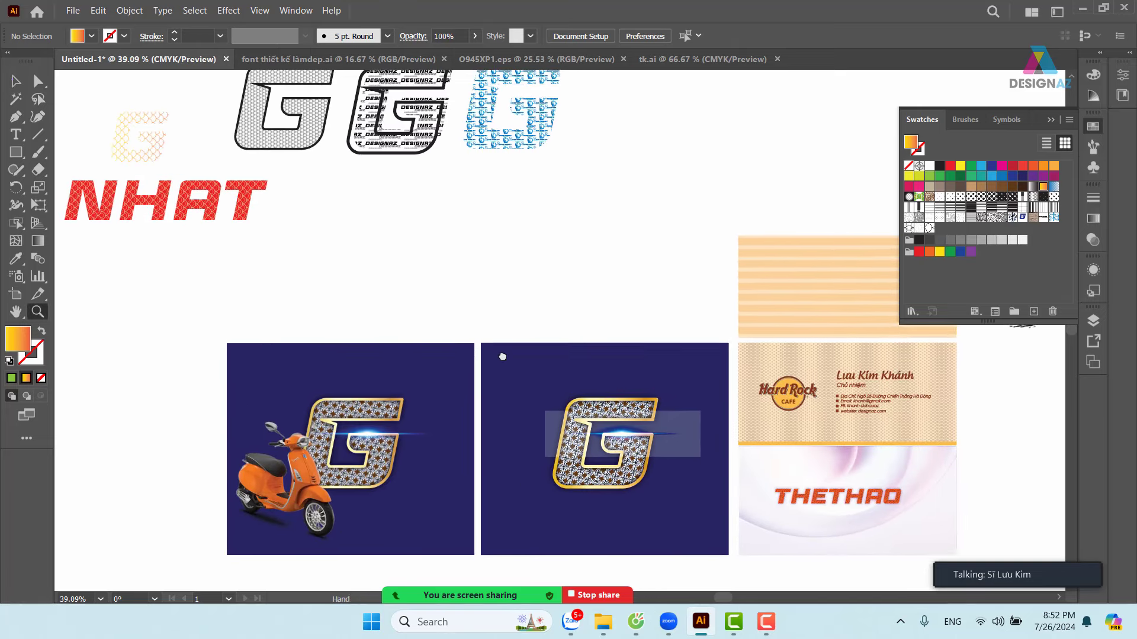
- Select the scooter, blue G, striped rectangle and THETHAO objects, then show the grey canvas and pan to the fingerprint
left_click(16, 81)
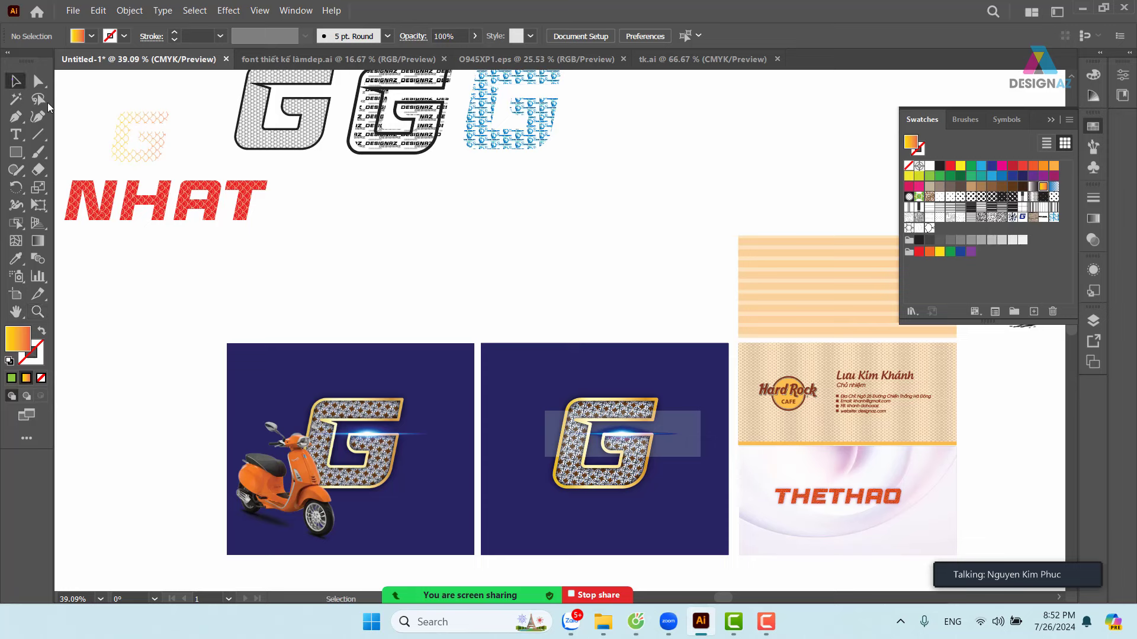
left_click(410, 351)
left_click(519, 366)
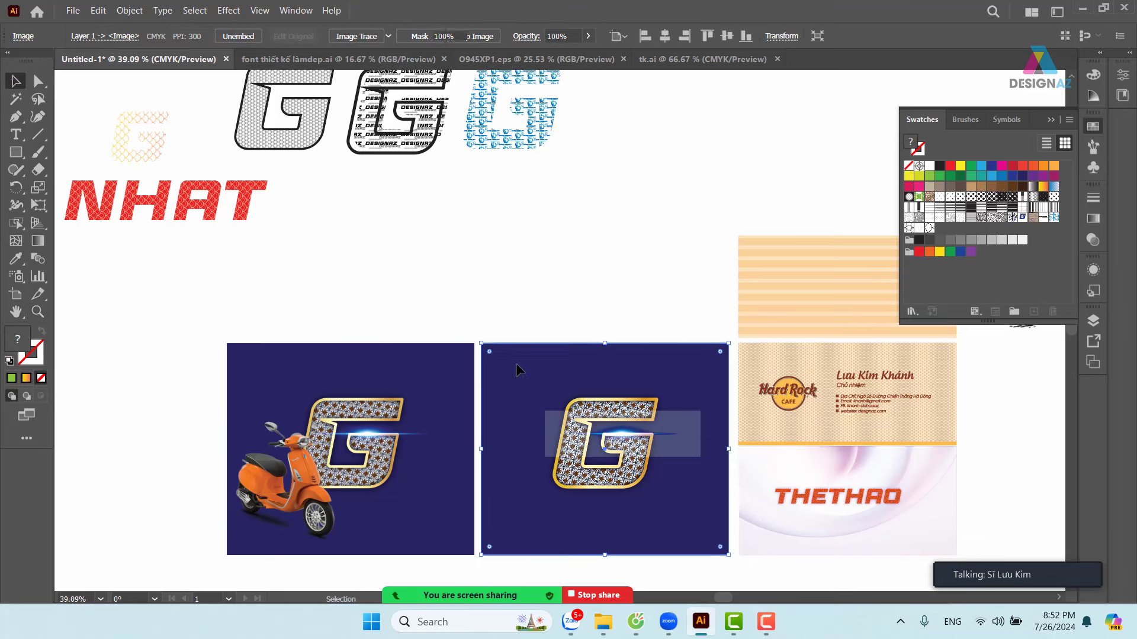
left_click(775, 263)
left_click(941, 467)
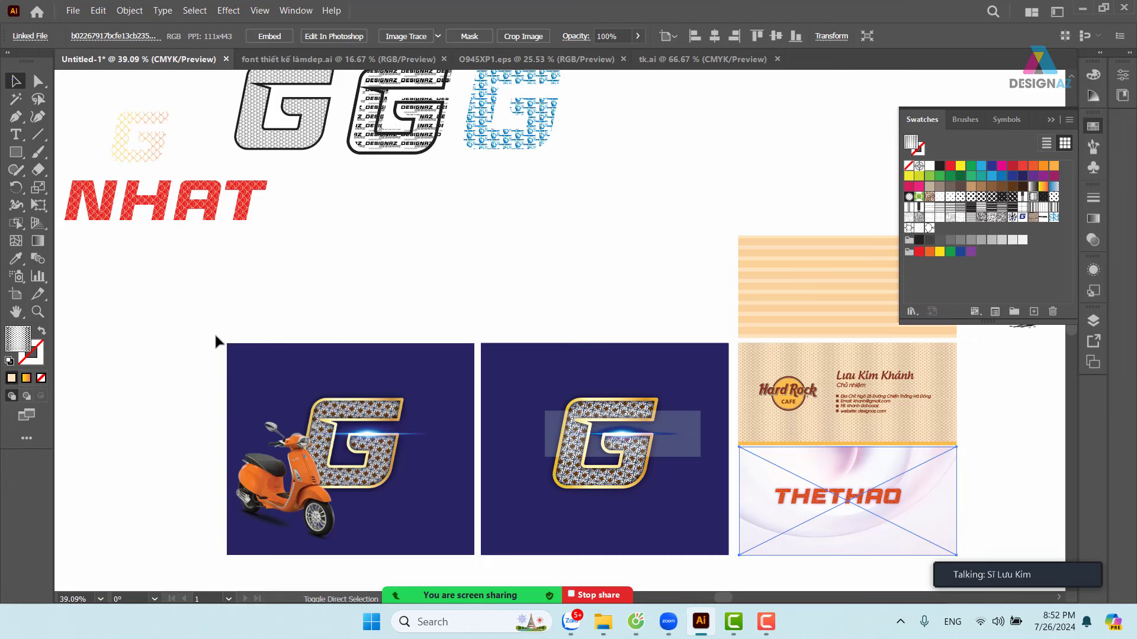
key("ctrl+shift+h")
left_click_drag(438, 292, 252, 240)
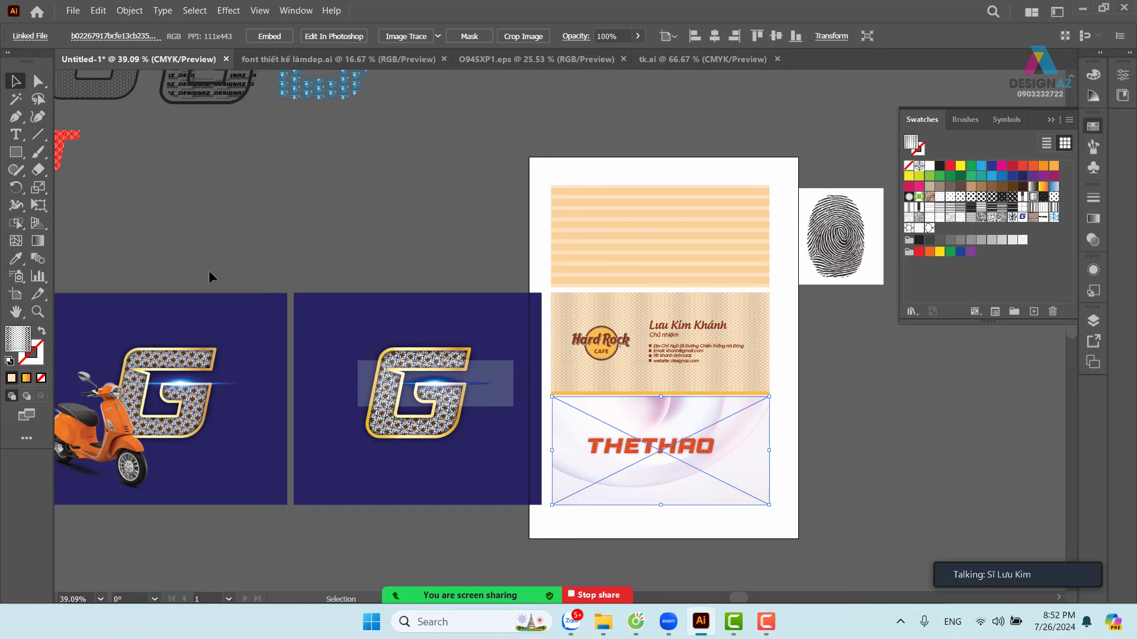
- Create Artboard 2 fitted to the middle blue G design
left_click(17, 302)
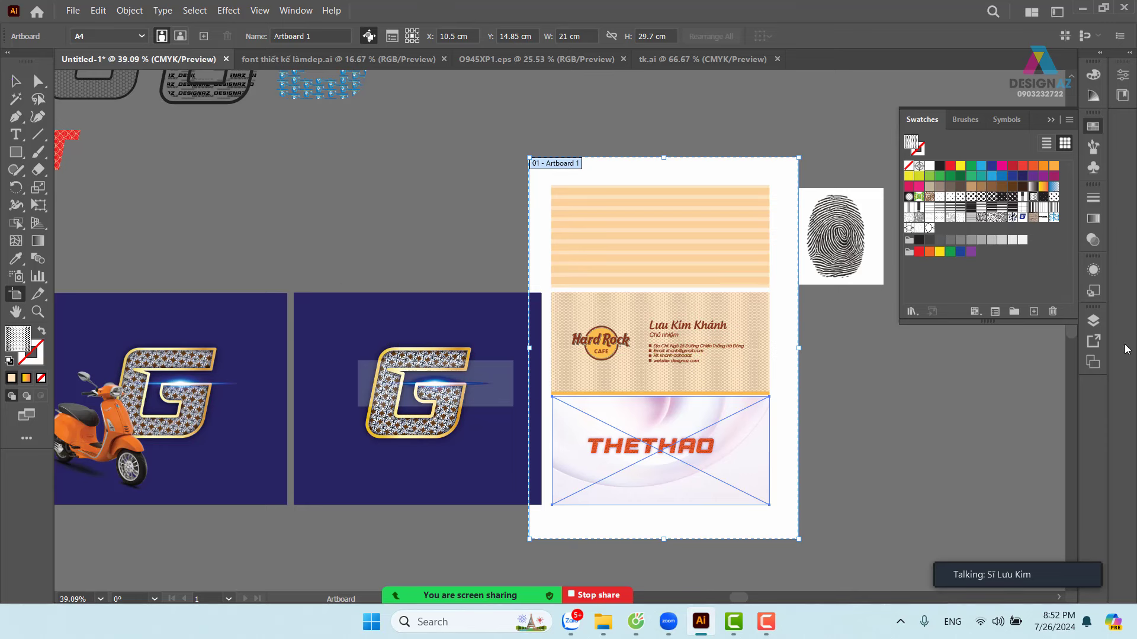
left_click(1093, 362)
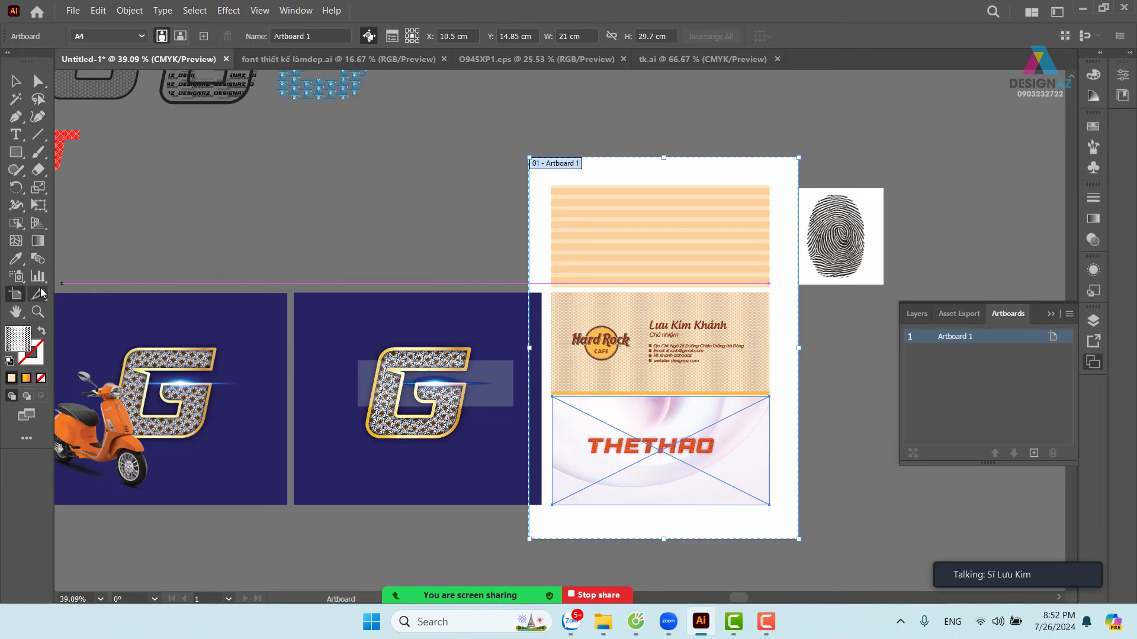
left_click(296, 295)
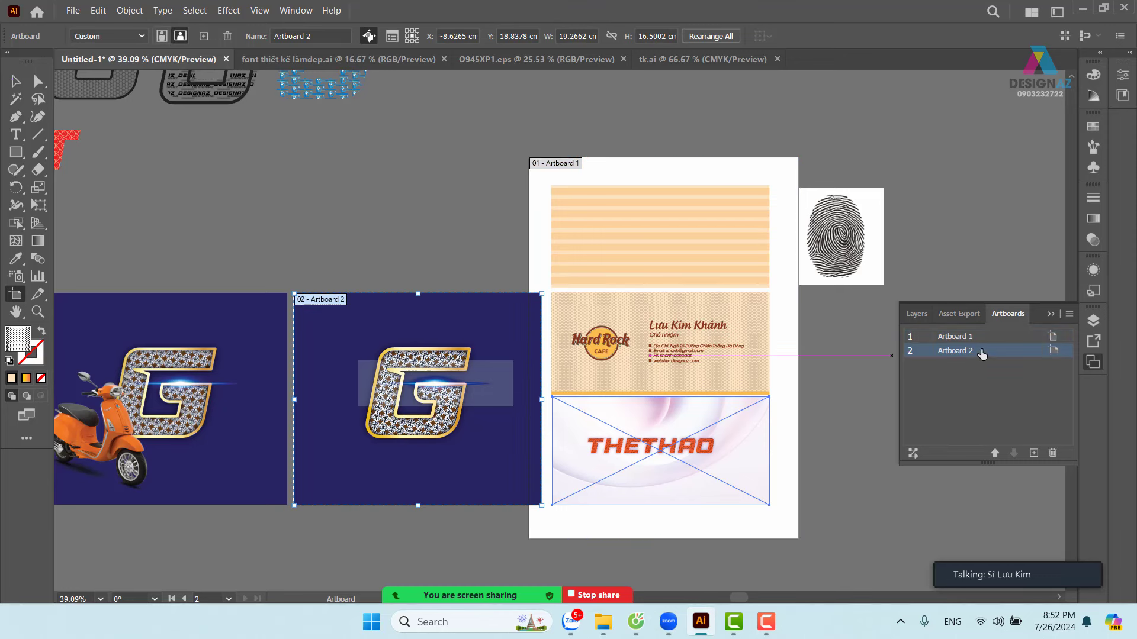
key("space")
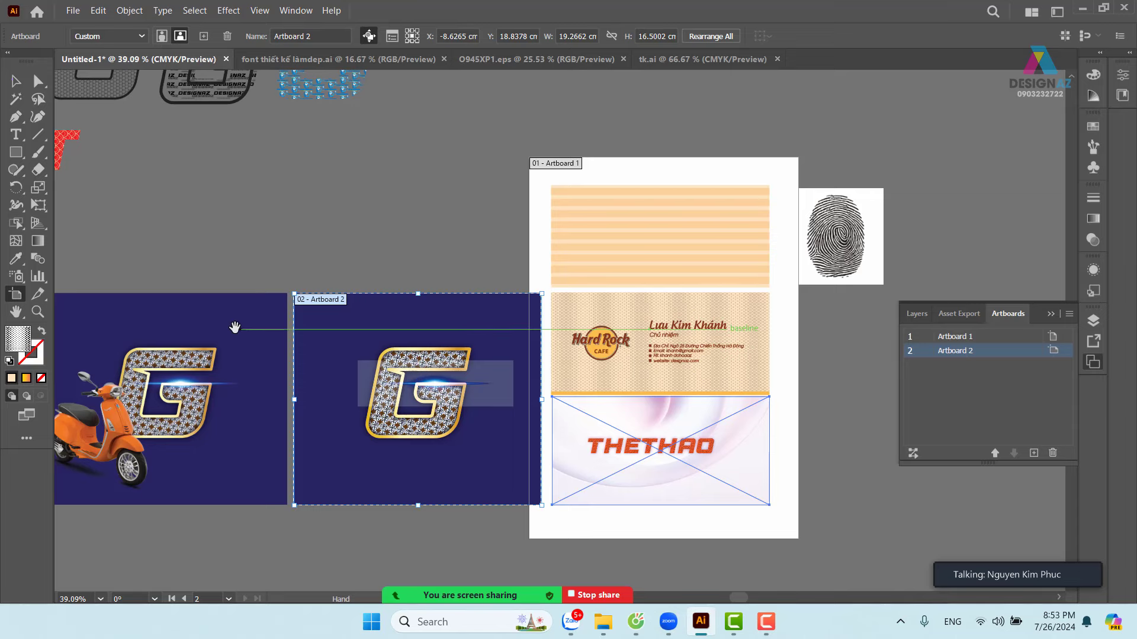
left_click_drag(234, 328, 491, 469)
- Add Artboard 3 for the scooter design and Artboard 4 (7.4759 cm square) for the fingerprint
left_click(273, 296)
left_click(438, 279)
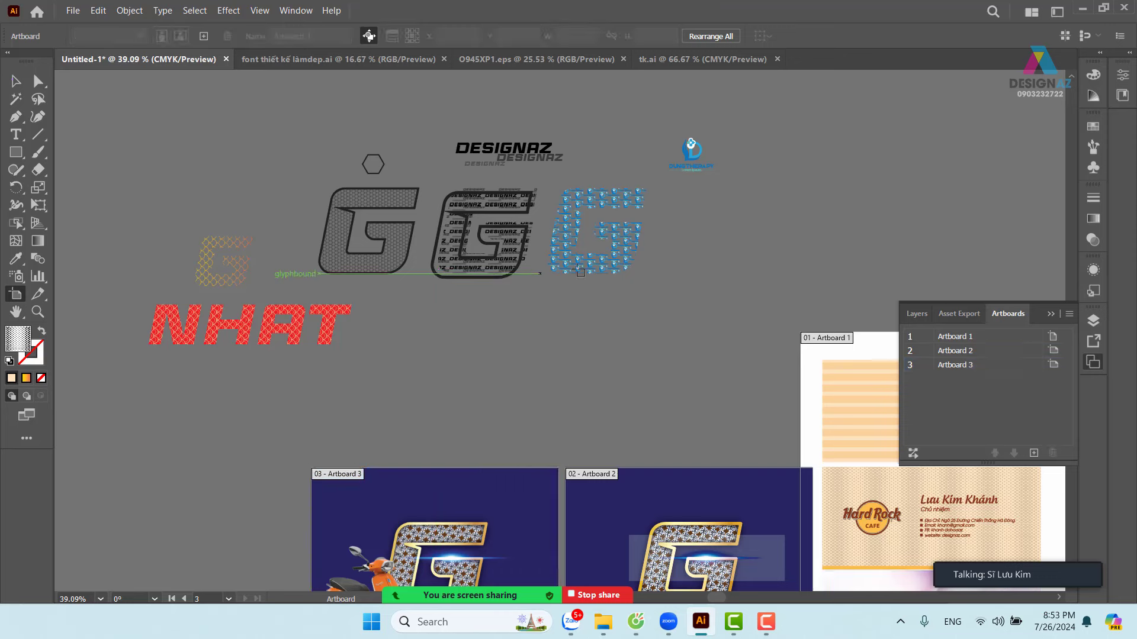
scroll(625, 285, "right", 10)
scroll(625, 284, "down", 2)
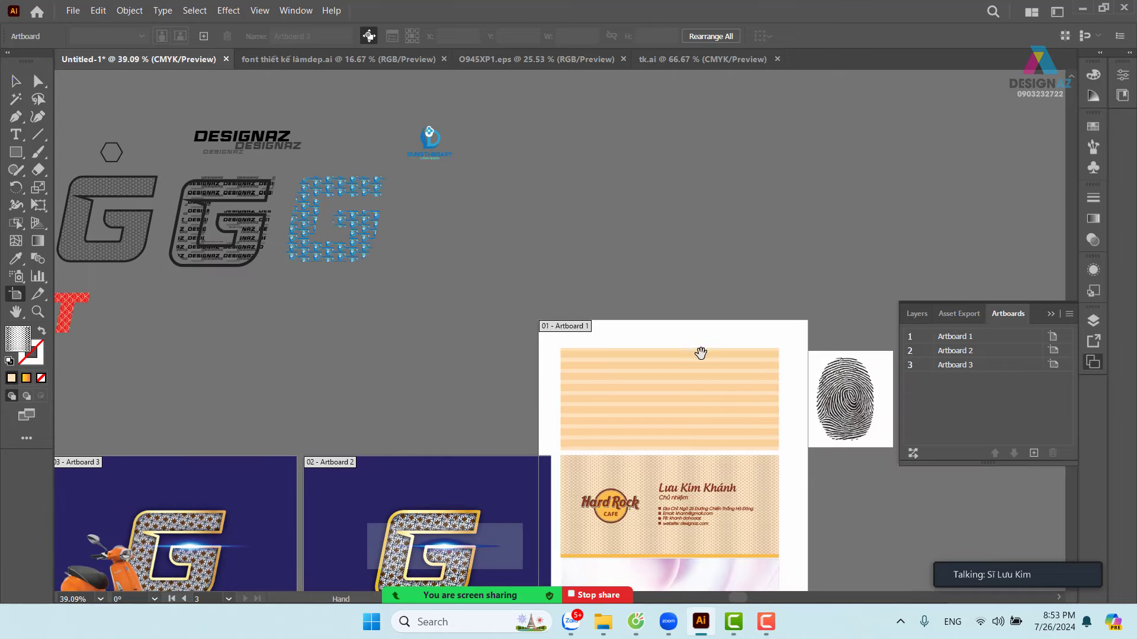
left_click(663, 293)
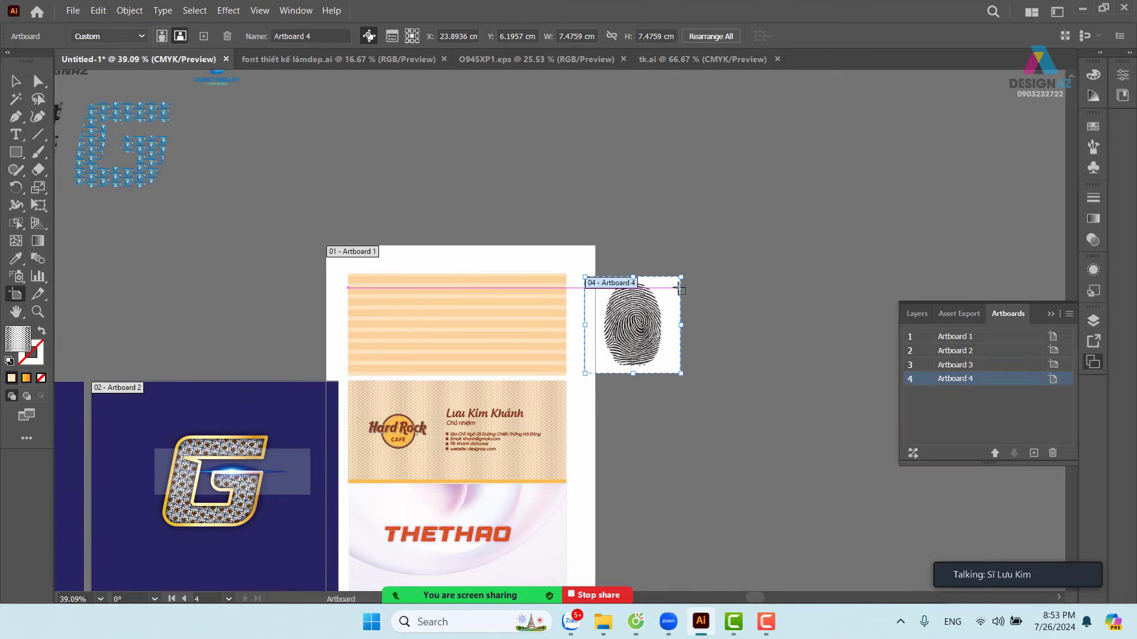
left_click_drag(746, 312, 751, 305)
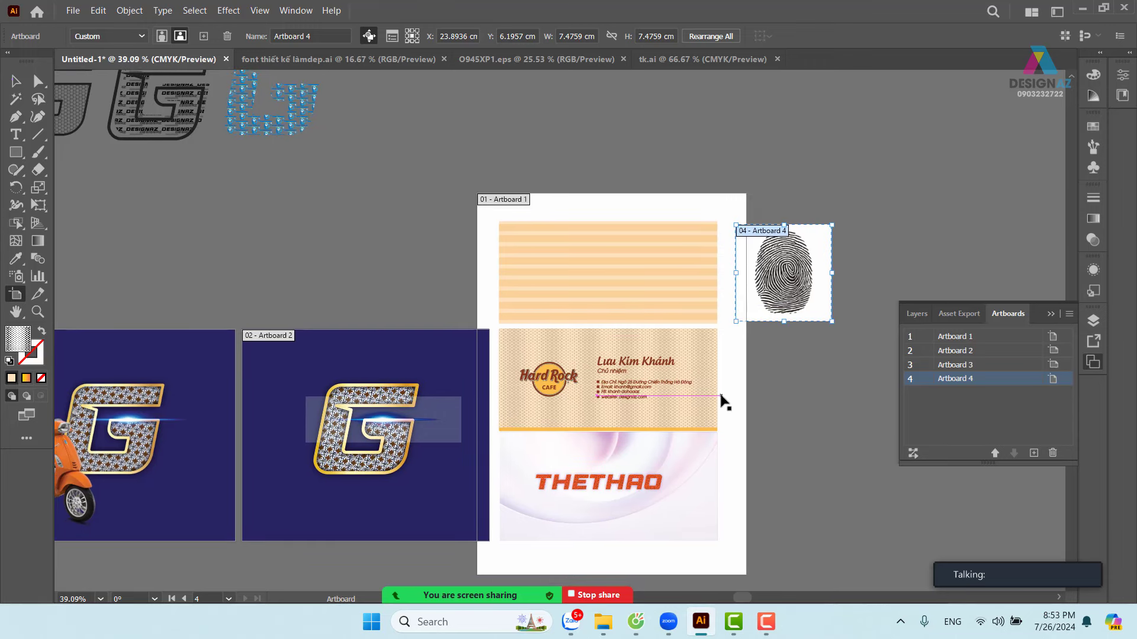
scroll(711, 403, "left", 4)
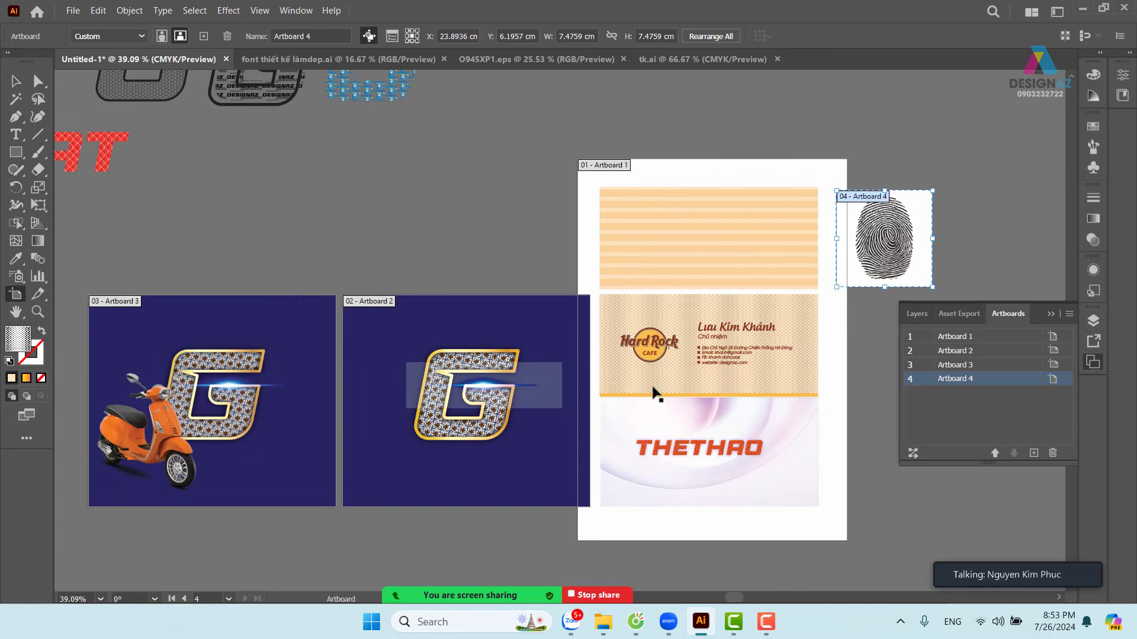
scroll(652, 395, "right", 2)
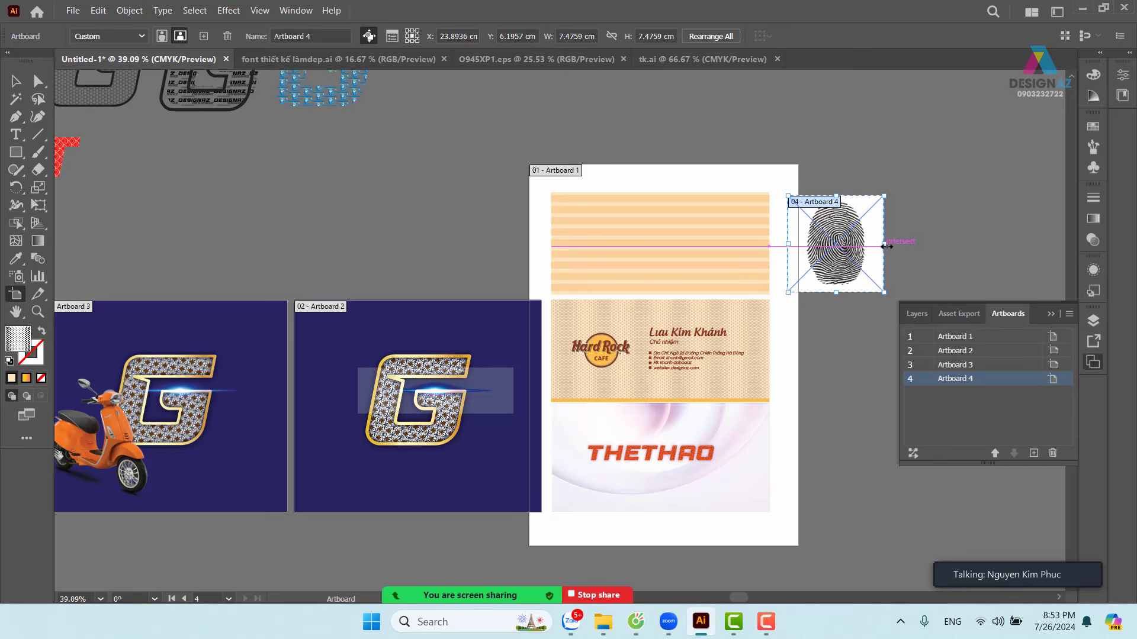
left_click(22, 78)
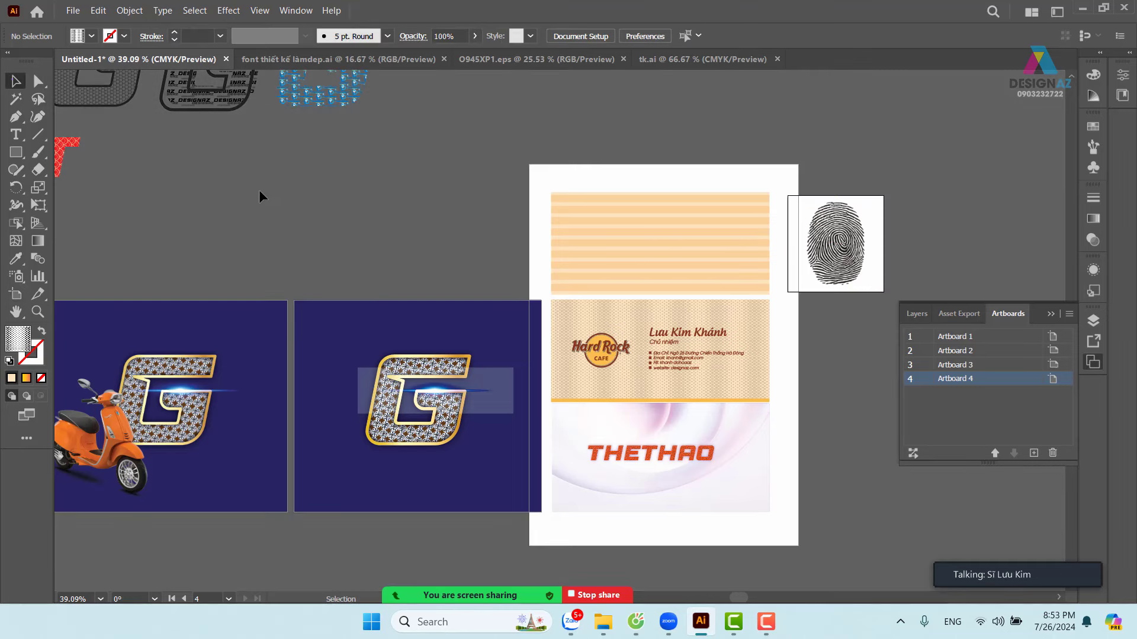
- Show the File > Export submenu
left_click(73, 10)
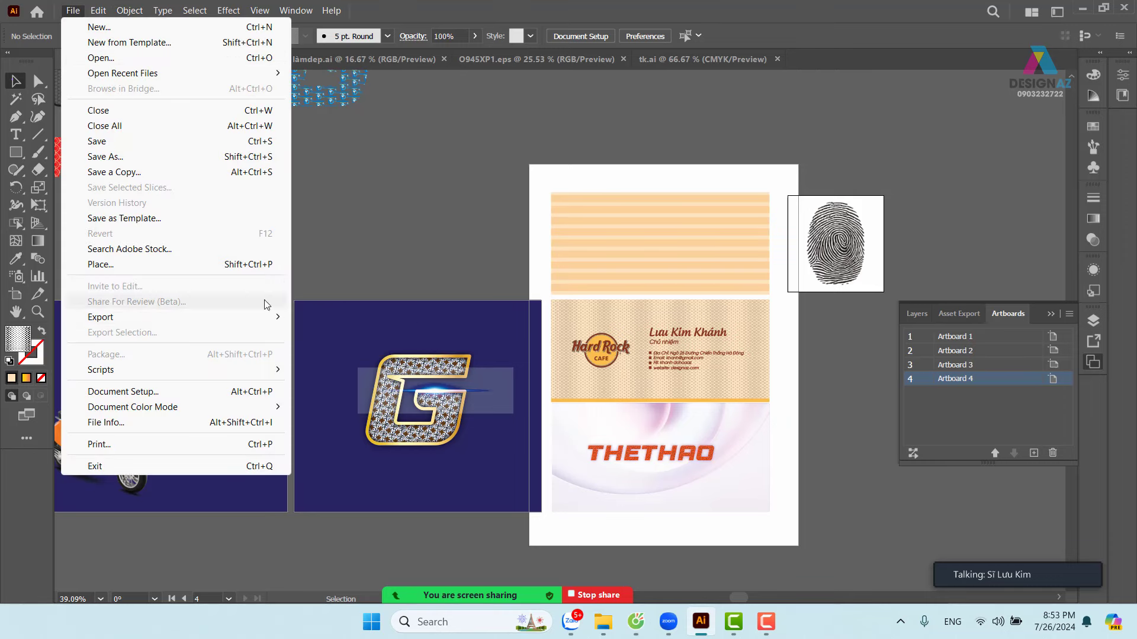
mouse_move(269, 319)
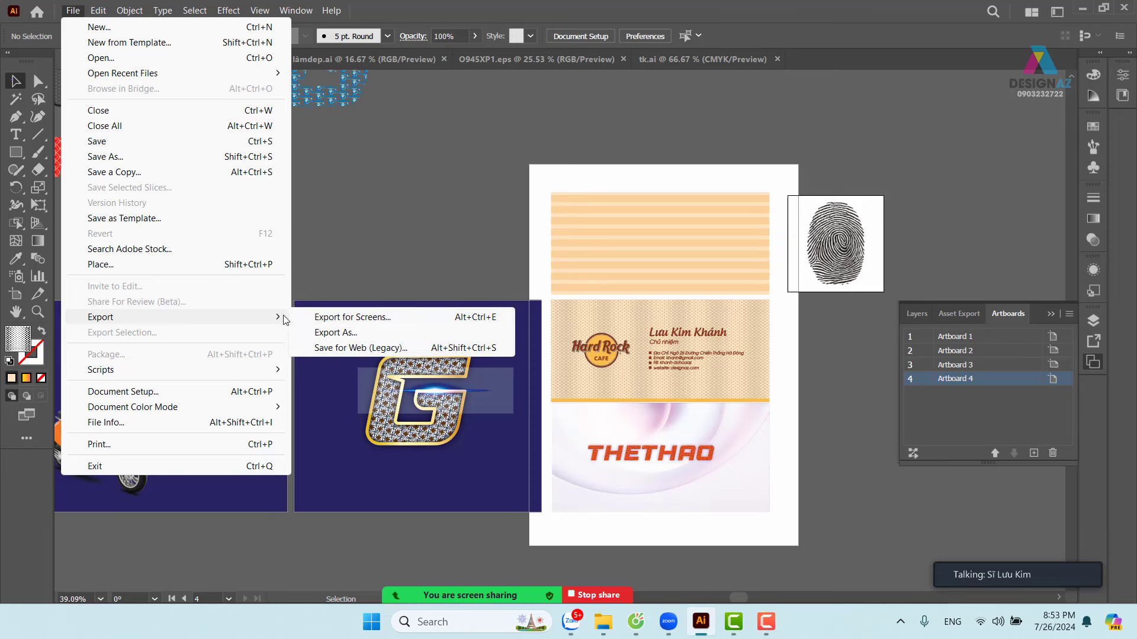
- Open Export for Screens with Artboards 1–4 all checked (Range 1-4)
left_click(439, 320)
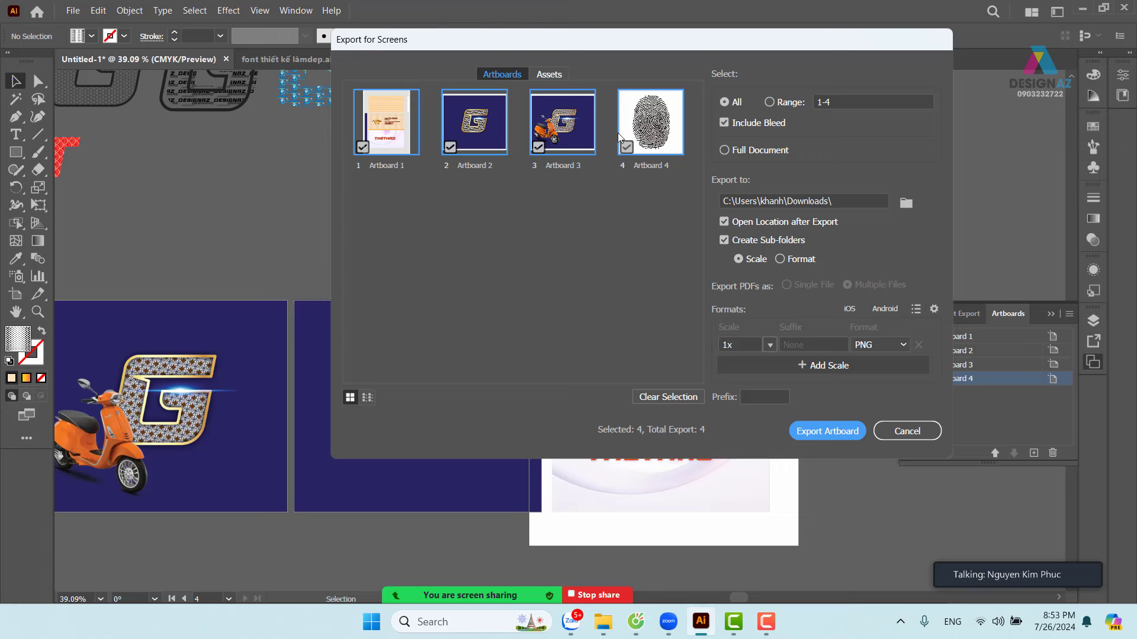
left_click(450, 148)
left_click(538, 150)
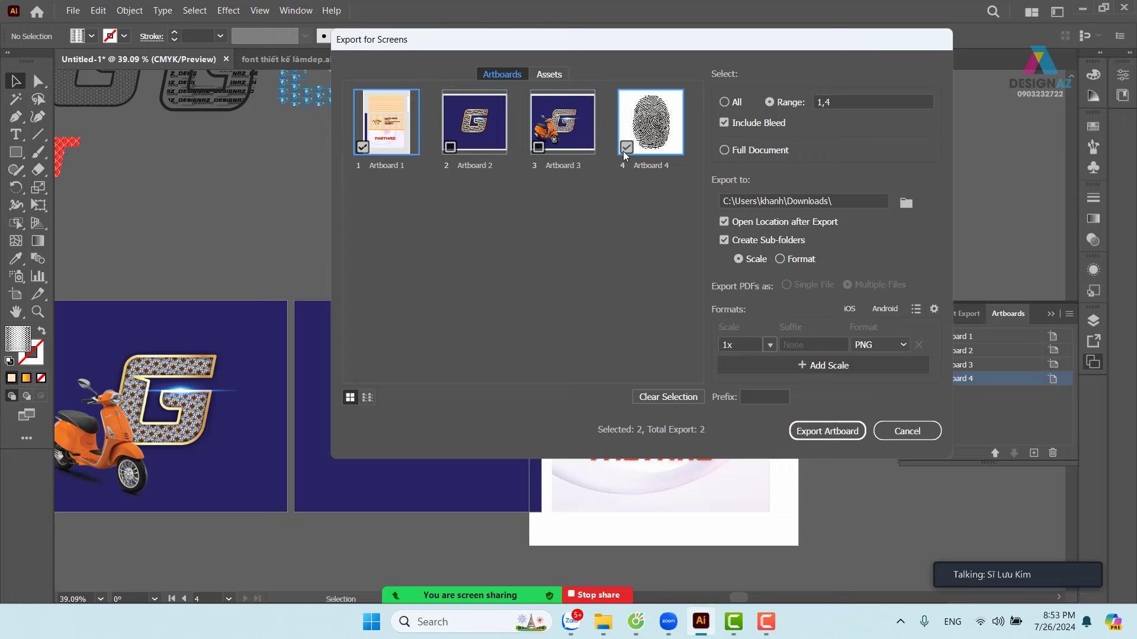
left_click(626, 148)
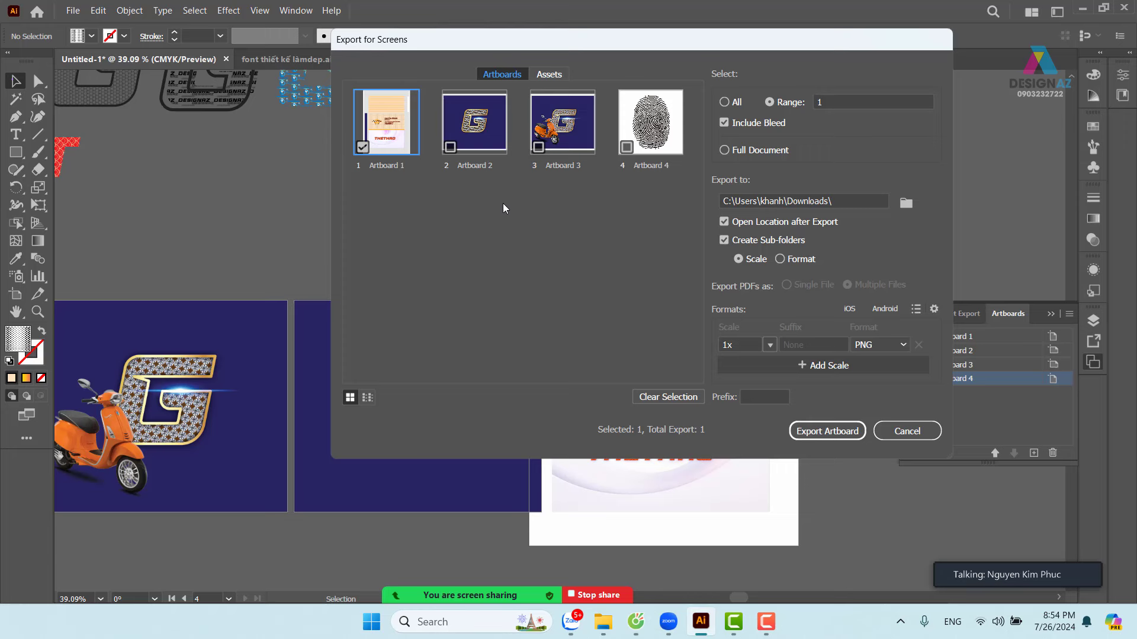
left_click(451, 147)
left_click(538, 148)
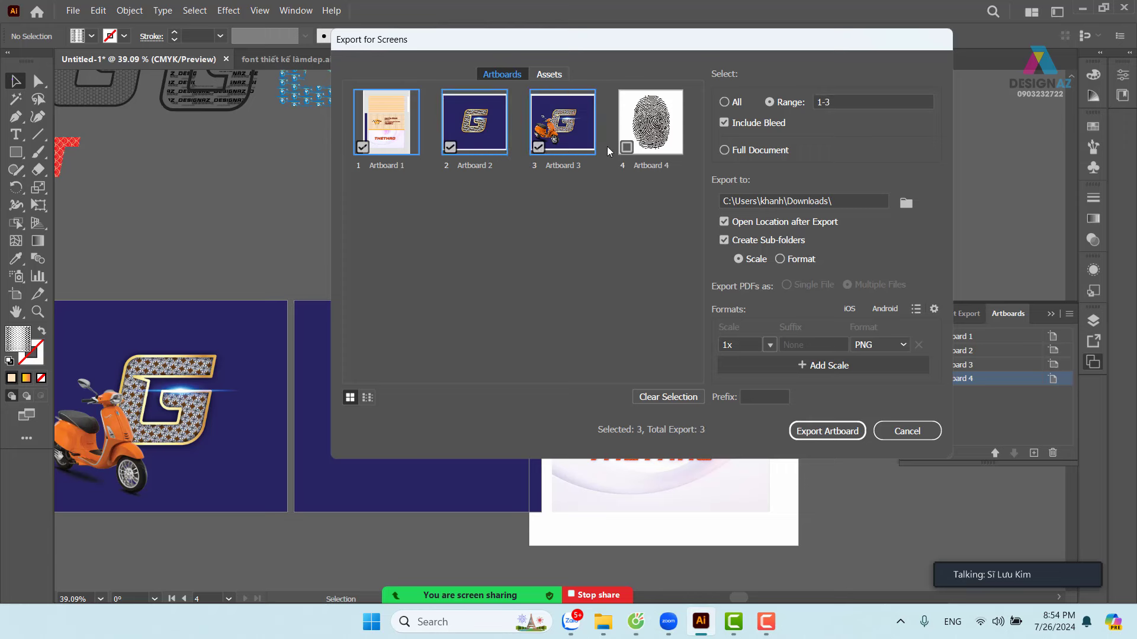
left_click(627, 148)
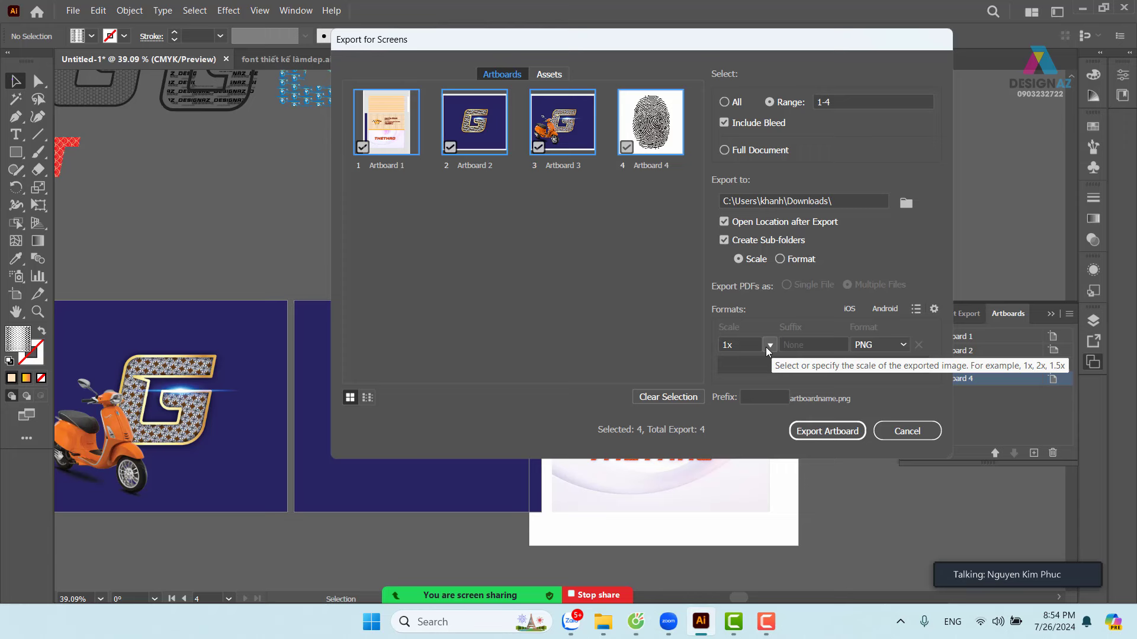
- Export all four artboards at 4x scale as JPG 100 into Downloads
left_click(768, 346)
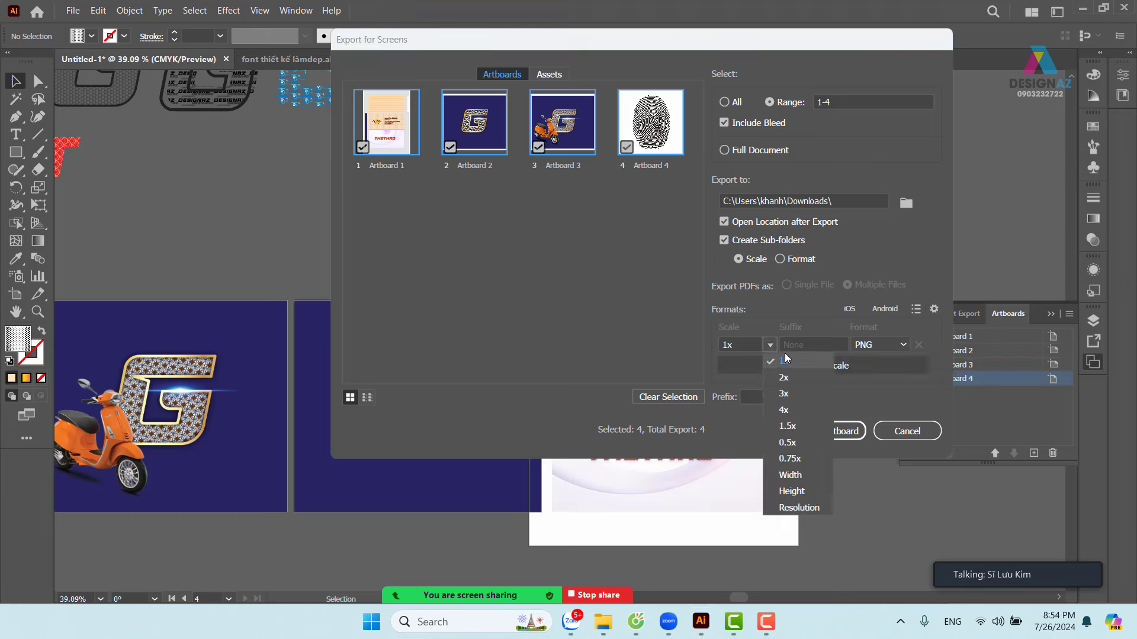
left_click(783, 409)
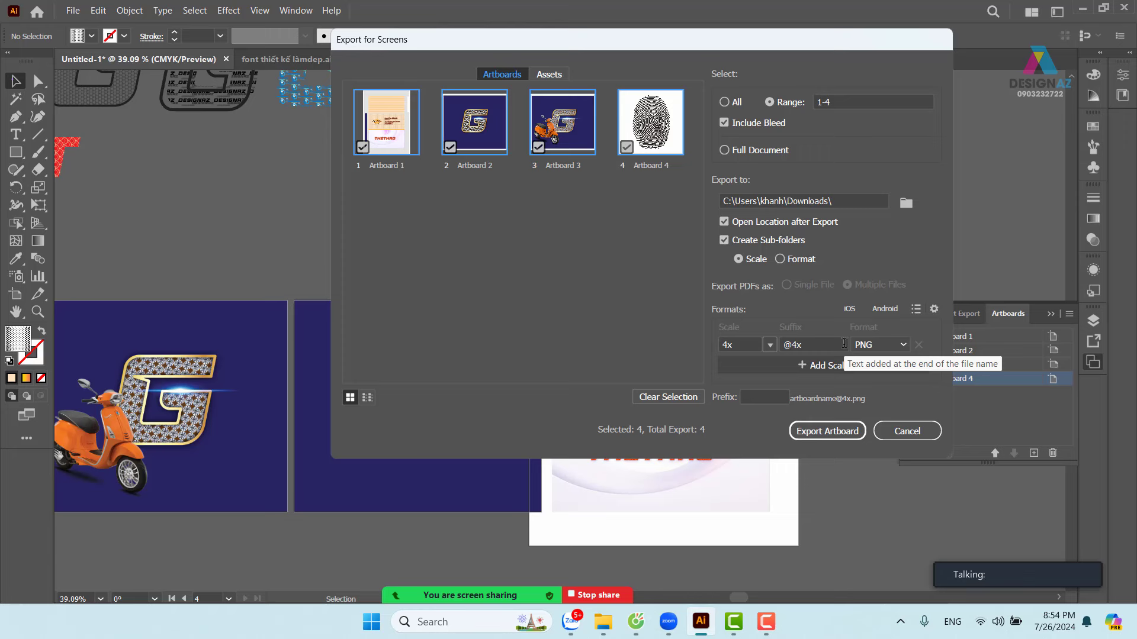
left_click(903, 345)
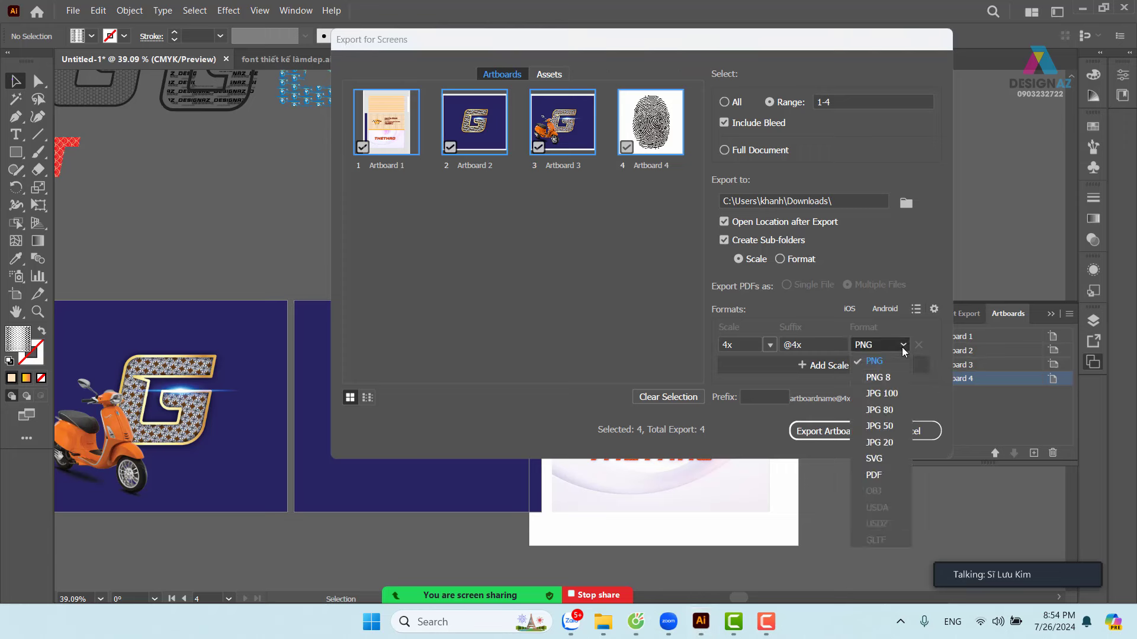
left_click(889, 396)
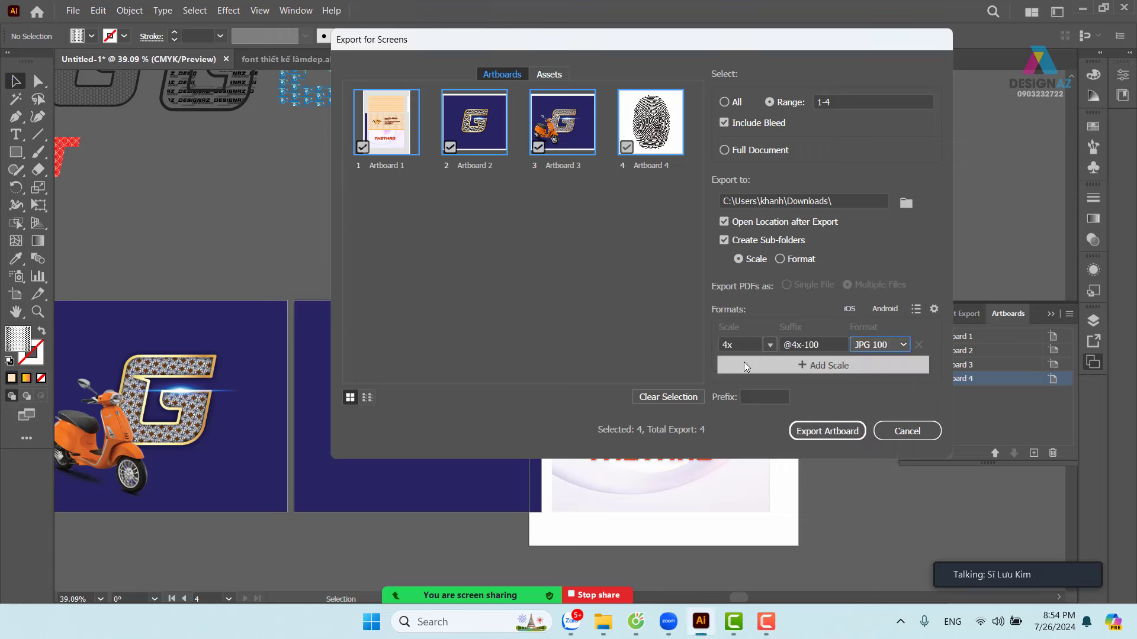
left_click(830, 434)
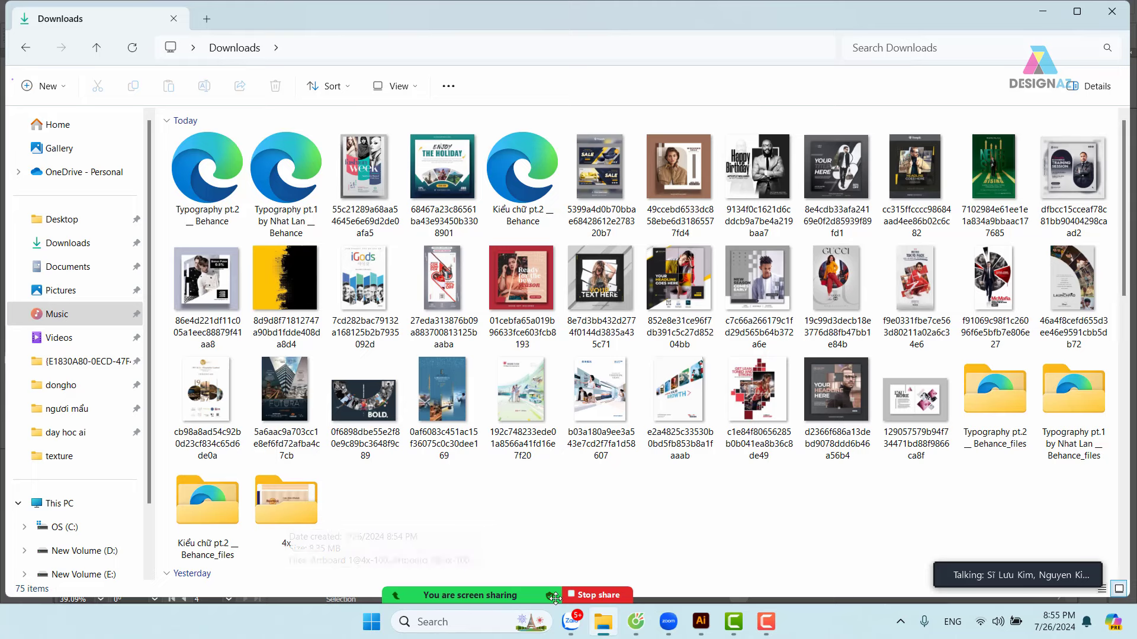
- Share the entire screen in Zoom and select the 4x folder in Downloads
mouse_move(555, 599)
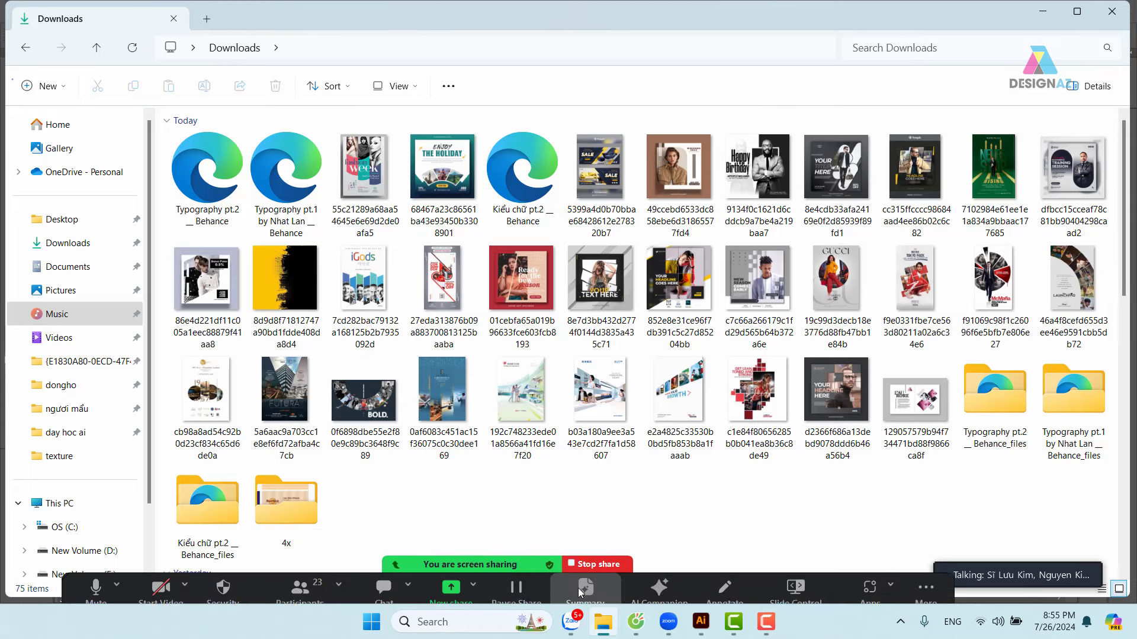
left_click(472, 579)
left_click(456, 584)
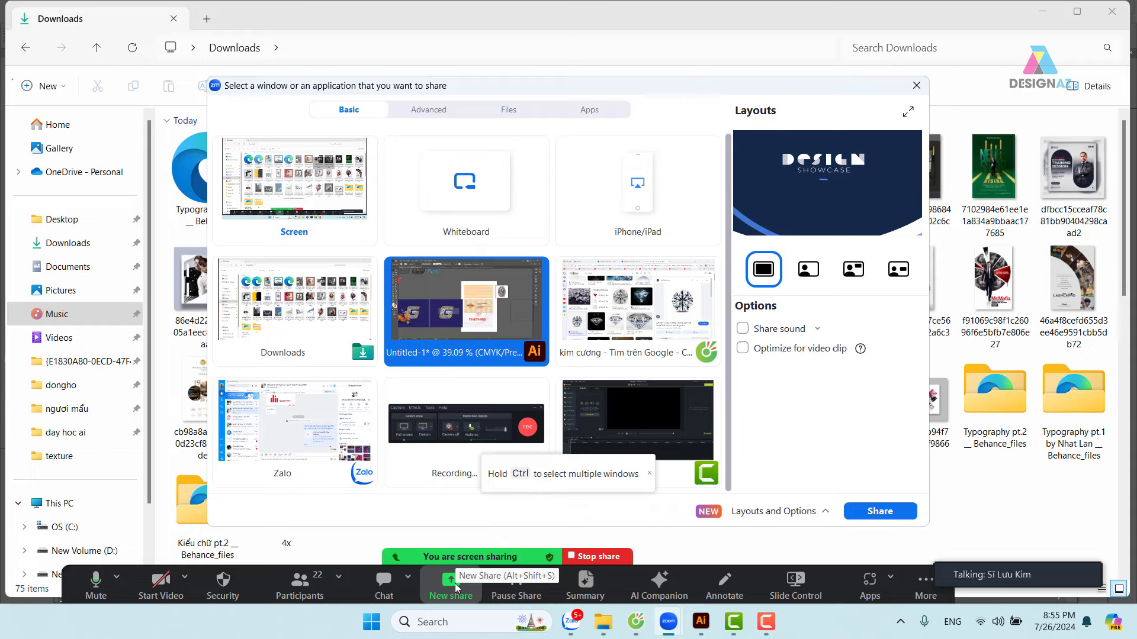
left_click(267, 188)
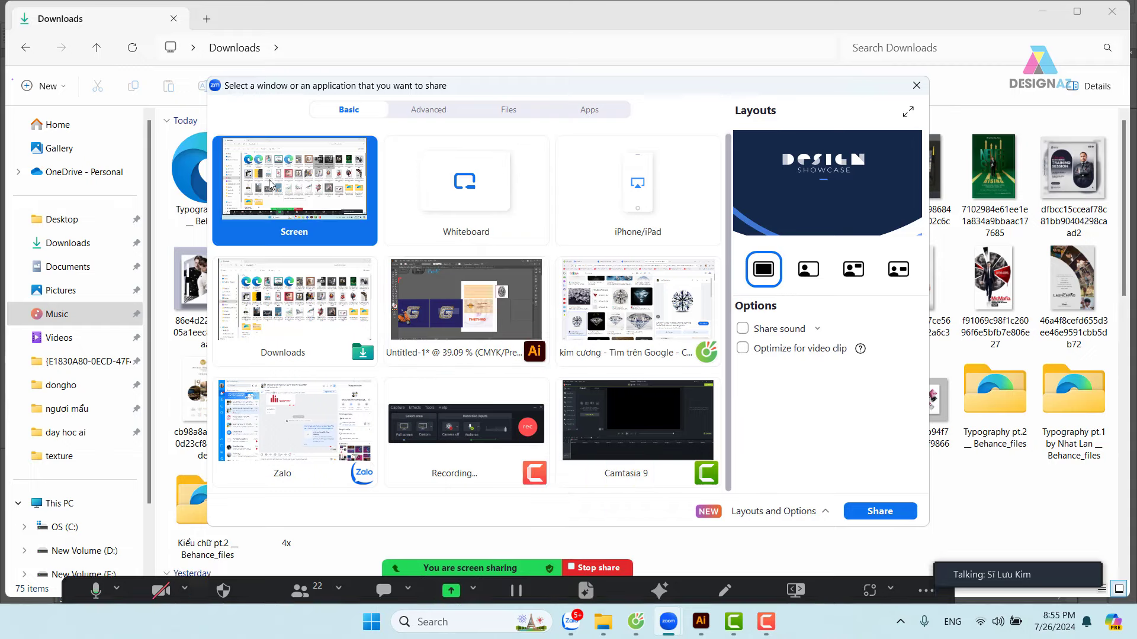
left_click(880, 512)
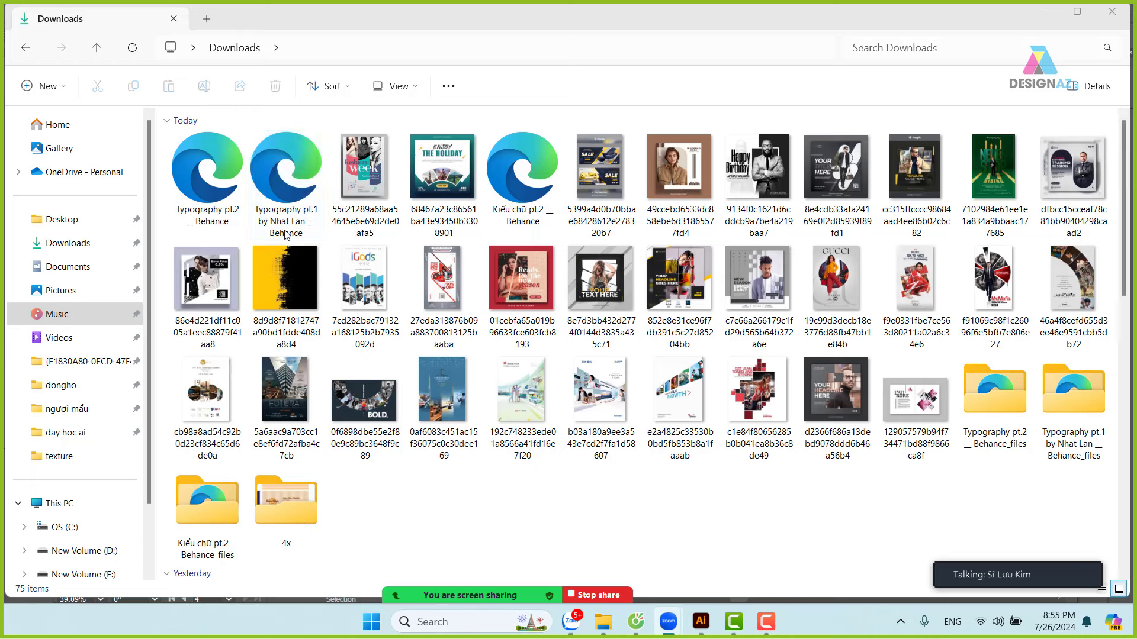
left_click(299, 518)
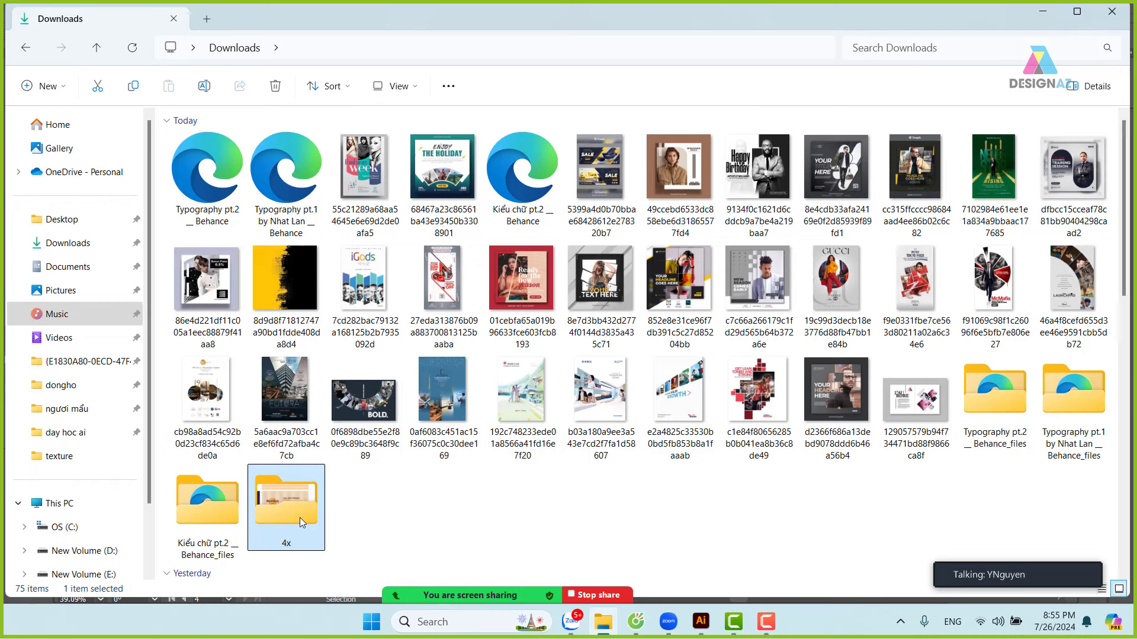
- Open the 4x folder and view its contents as Large icons
double_click(298, 502)
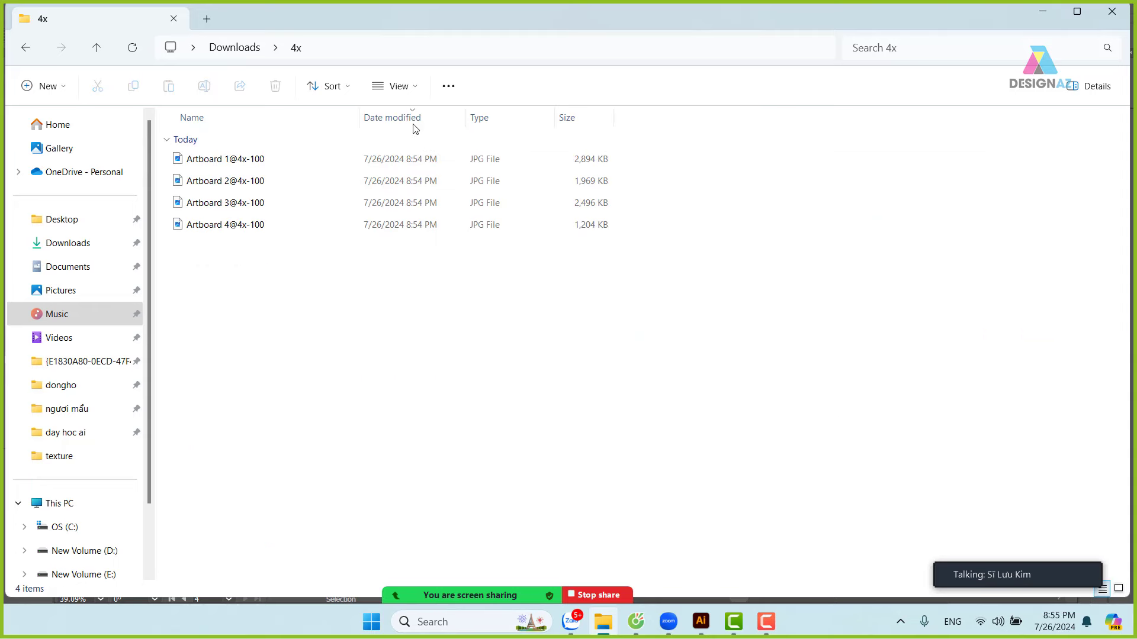
left_click(418, 87)
left_click(398, 143)
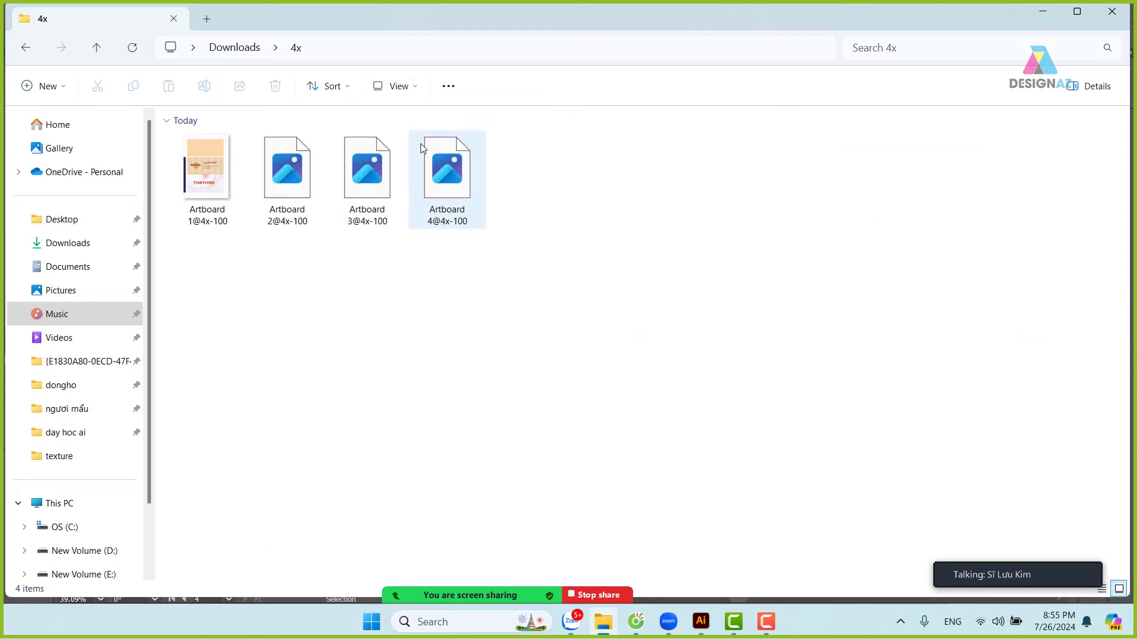
- Preview the Artboard 1@4x-100 business card image in Photos, then close it
left_click(225, 188)
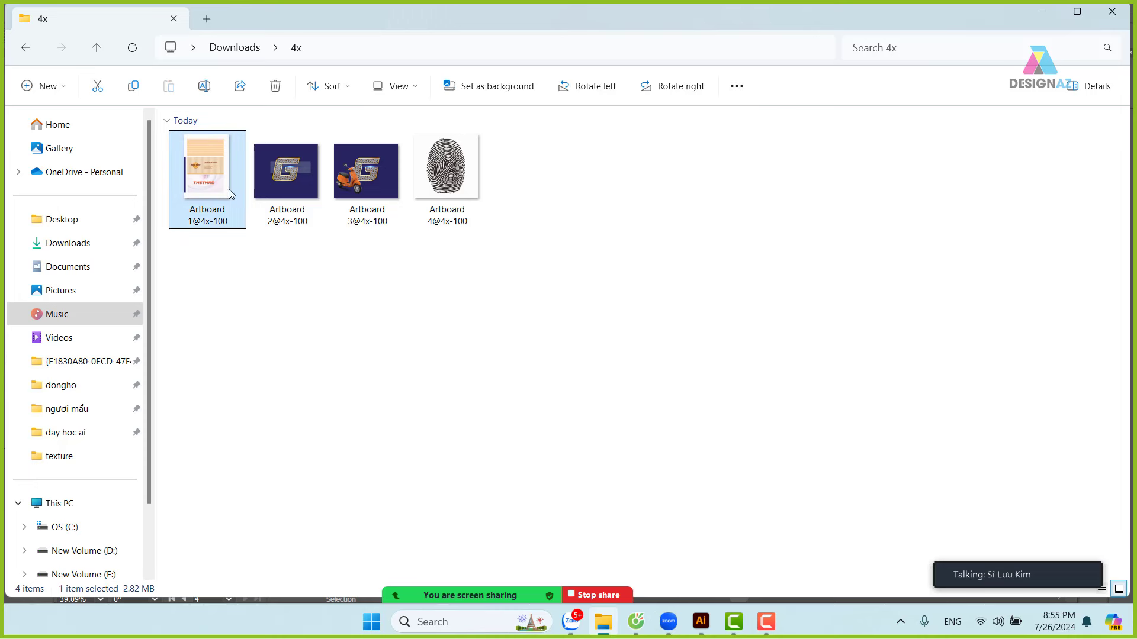
left_click(301, 192)
left_click(451, 190)
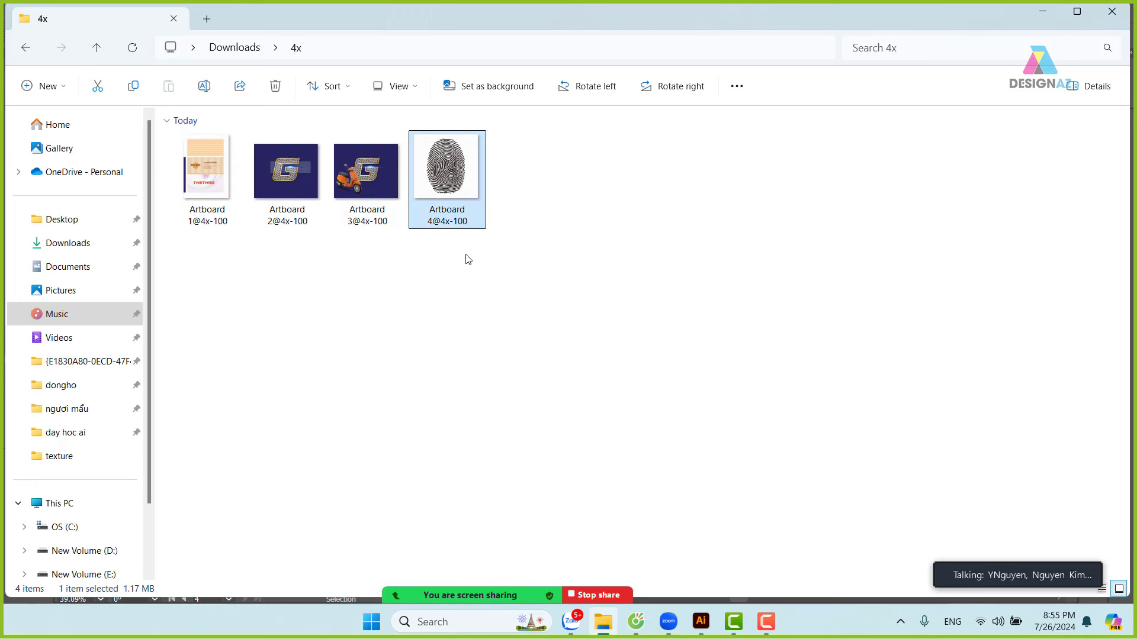
left_click(218, 165)
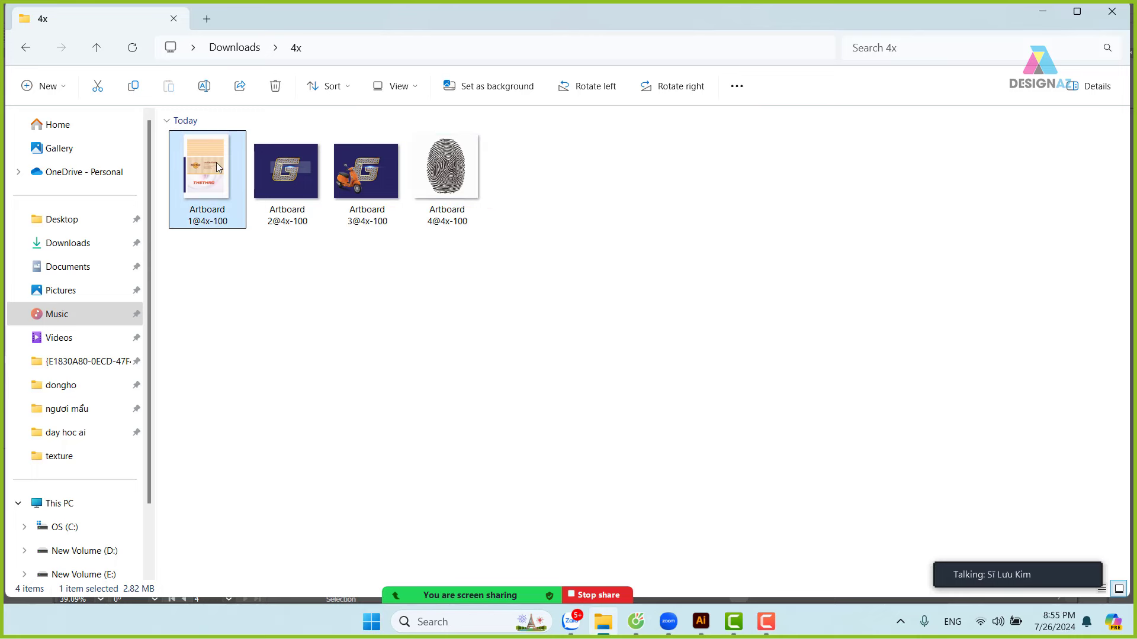
double_click(217, 166)
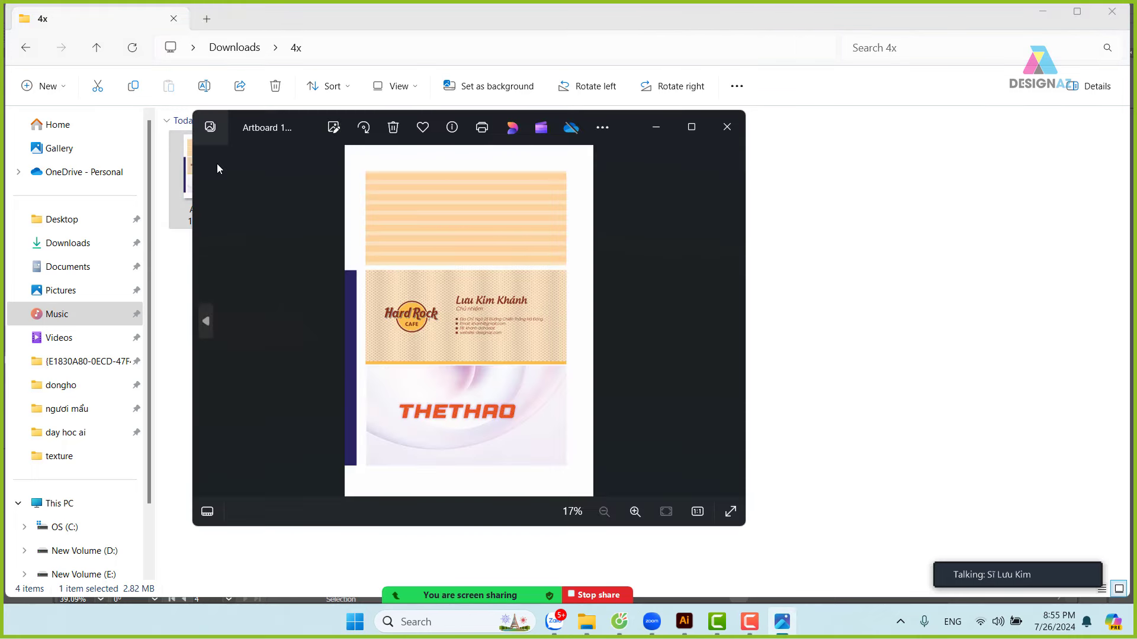
left_click(727, 126)
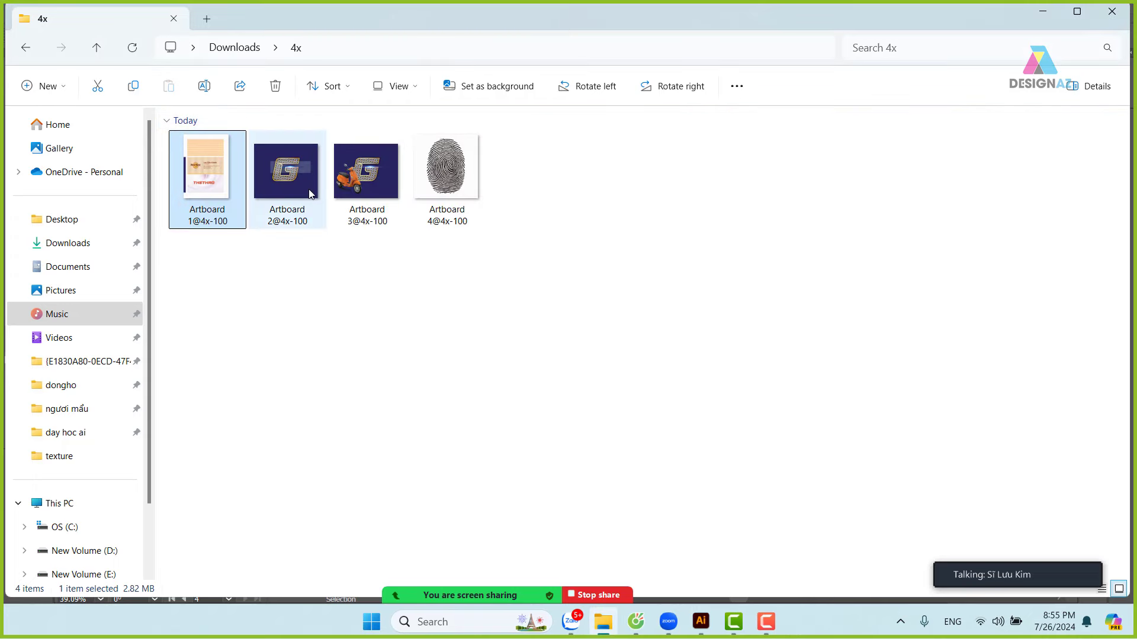
mouse_move(309, 193)
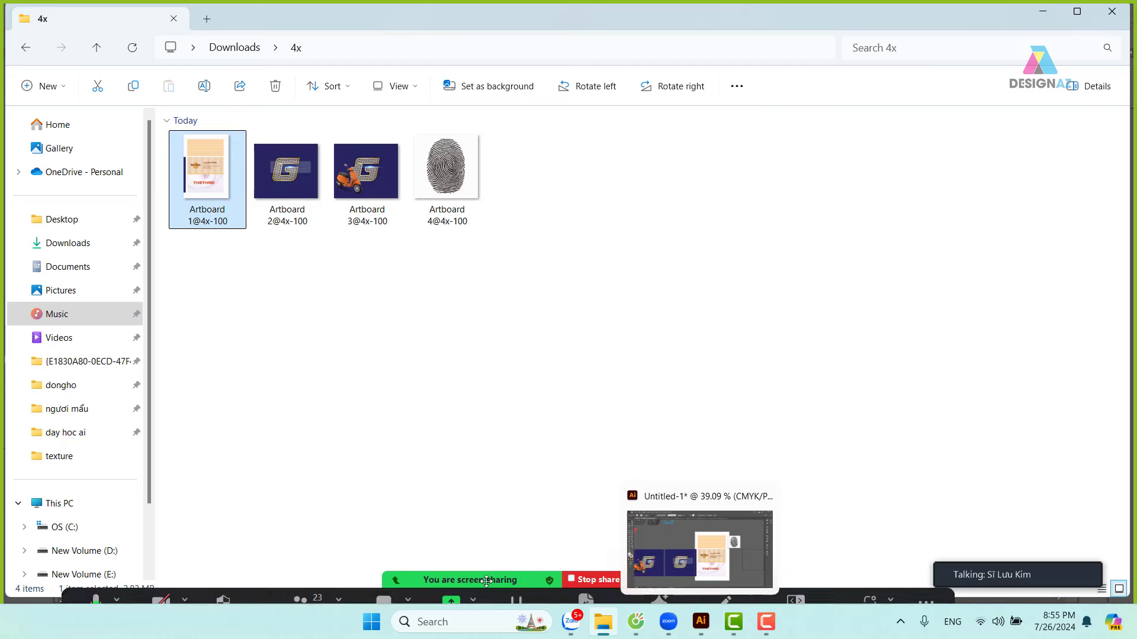
mouse_move(350, 581)
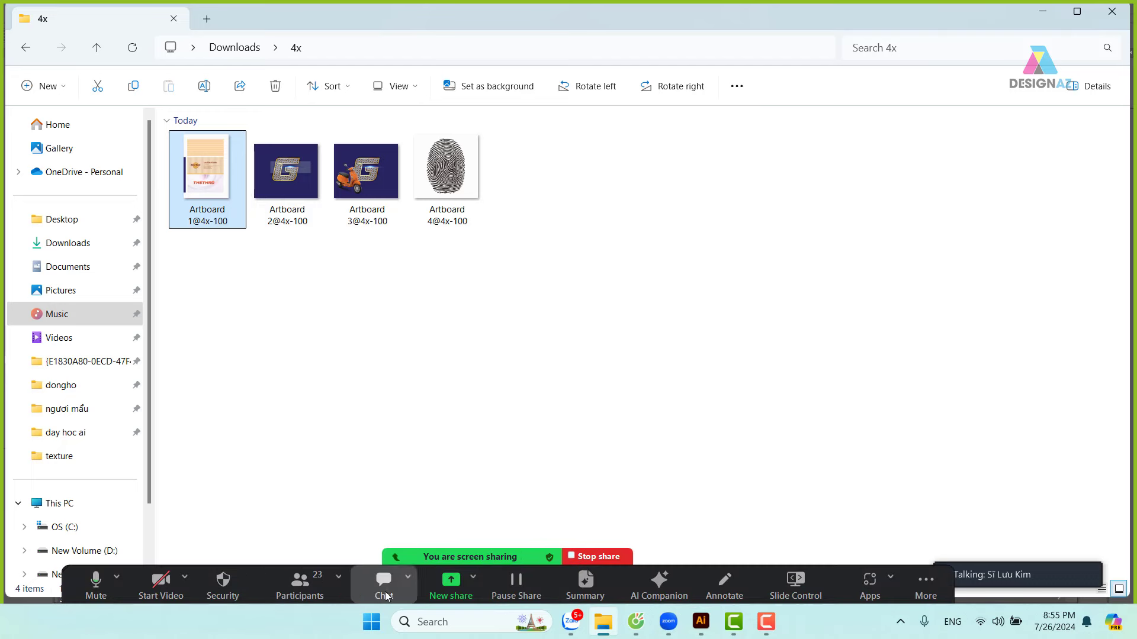
- Share the Illustrator Untitled-1 window in the Zoom meeting
left_click(456, 588)
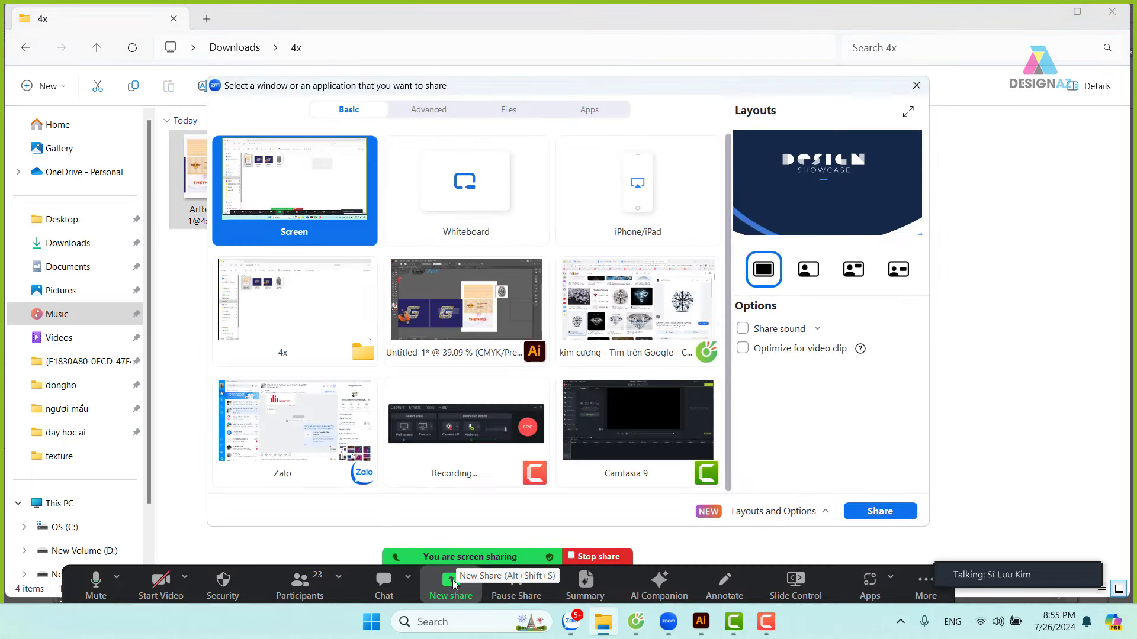
left_click(472, 322)
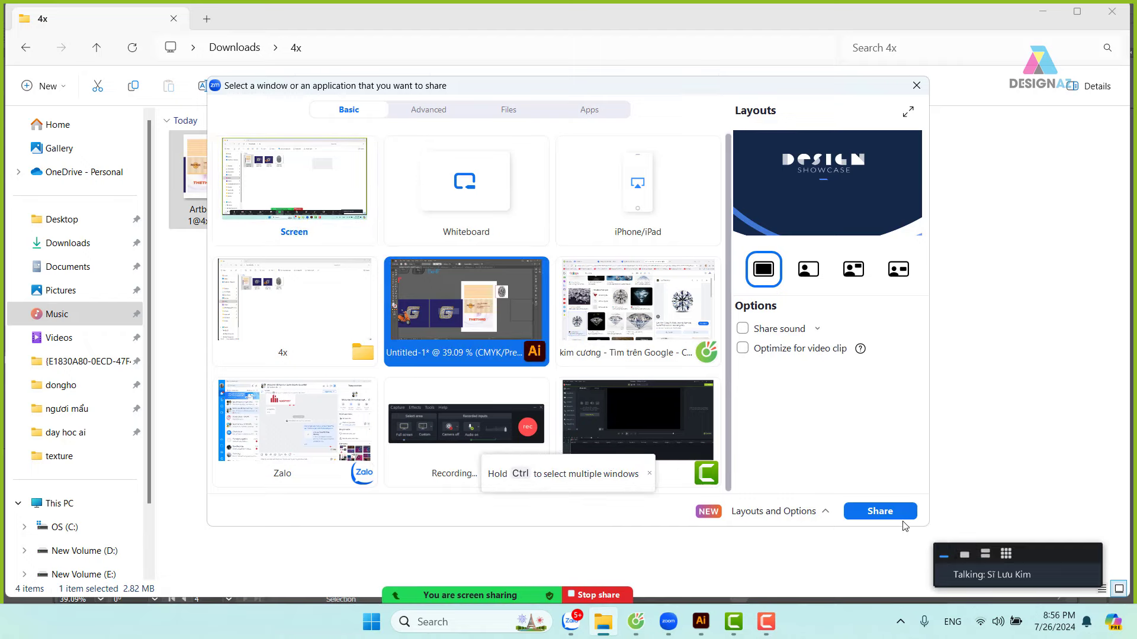
left_click(880, 511)
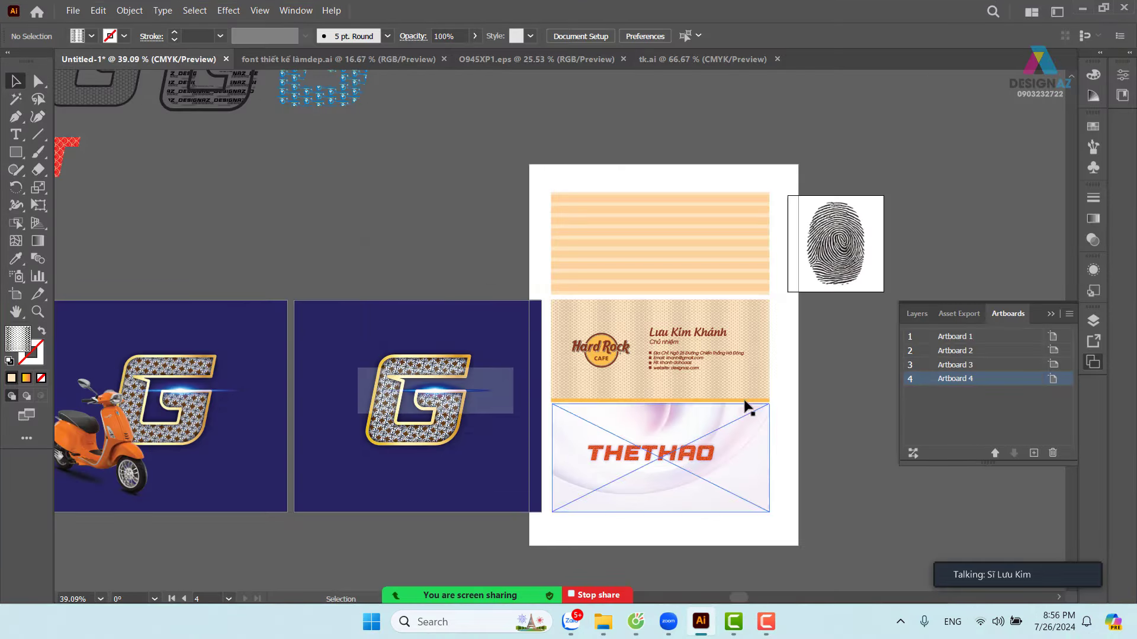
scroll(669, 373, "down", 1)
scroll(669, 373, "left", 1)
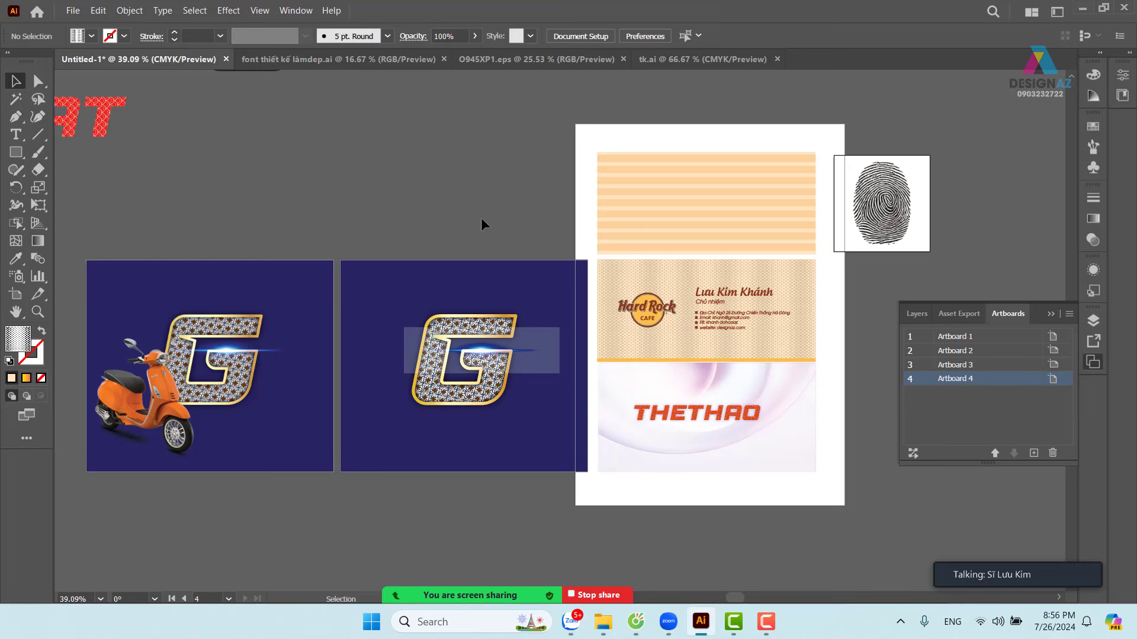
- Snip the plain fish-scale G artboard with Win+Shift+S and bring up Zalo
key("super+shift+s")
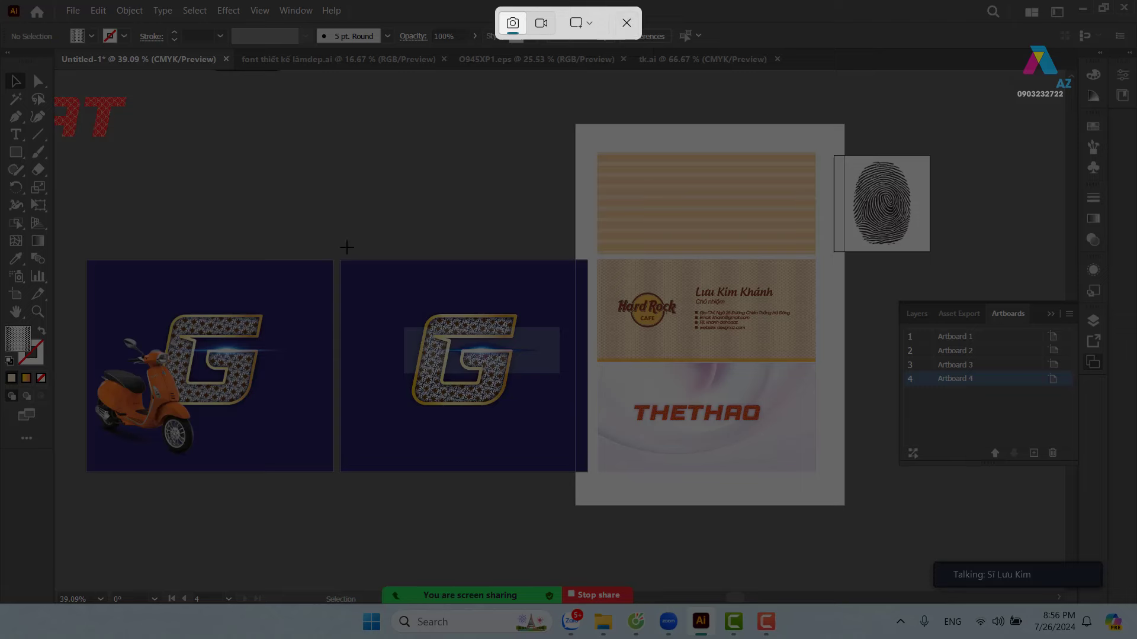
left_click_drag(335, 250, 594, 479)
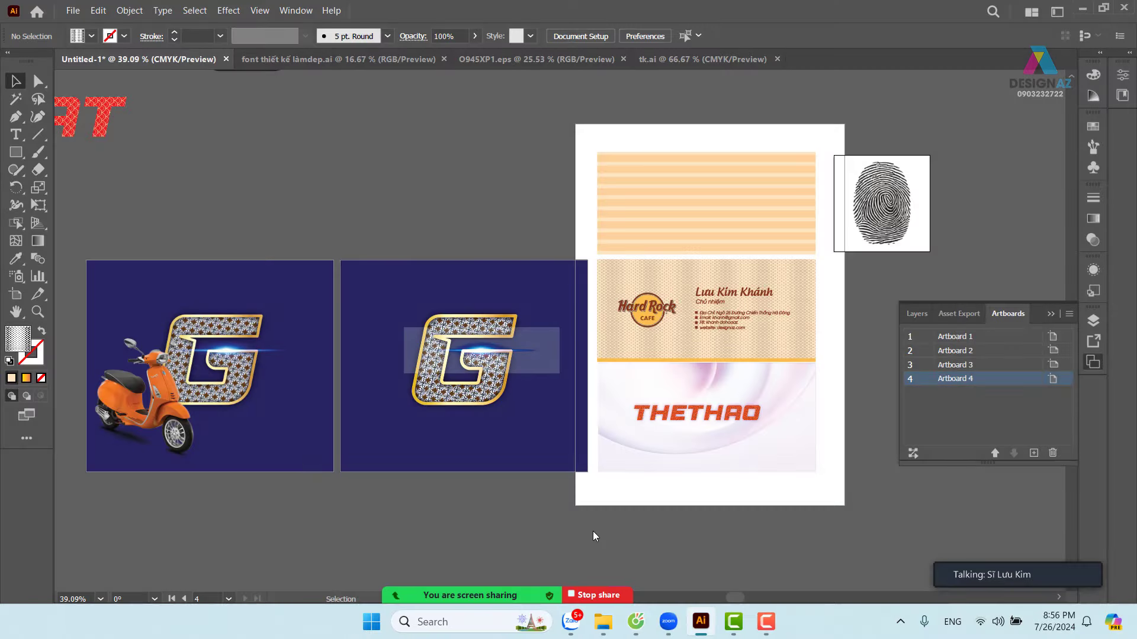
left_click(569, 623)
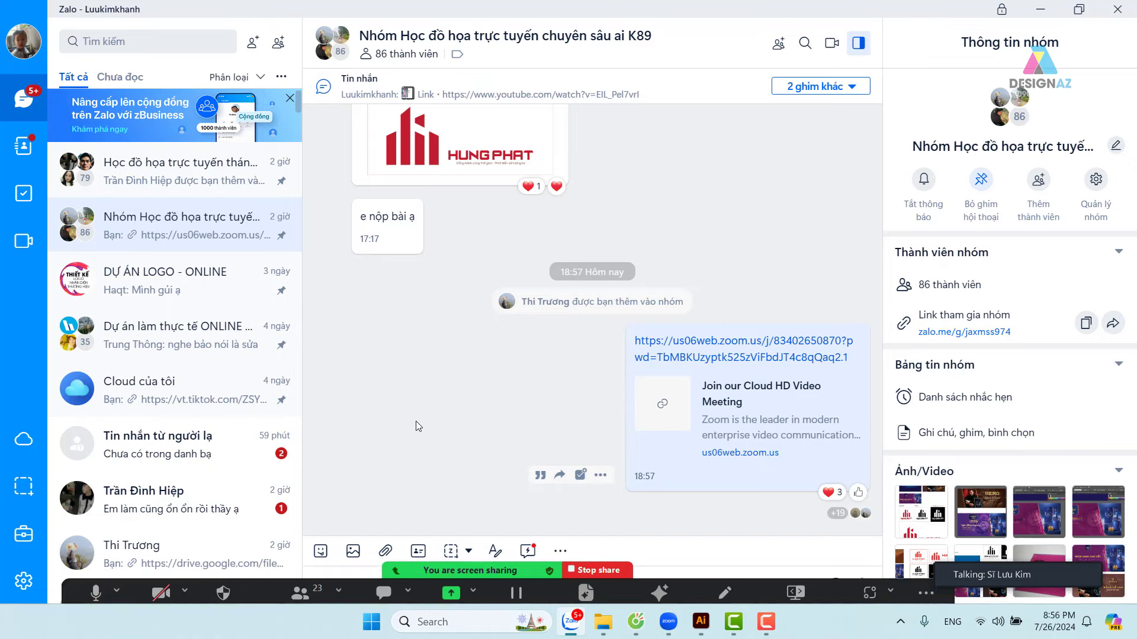
- Paste and send the G design screenshot to the group chat, then return to Illustrator
key("ctrl+v")
key("Return")
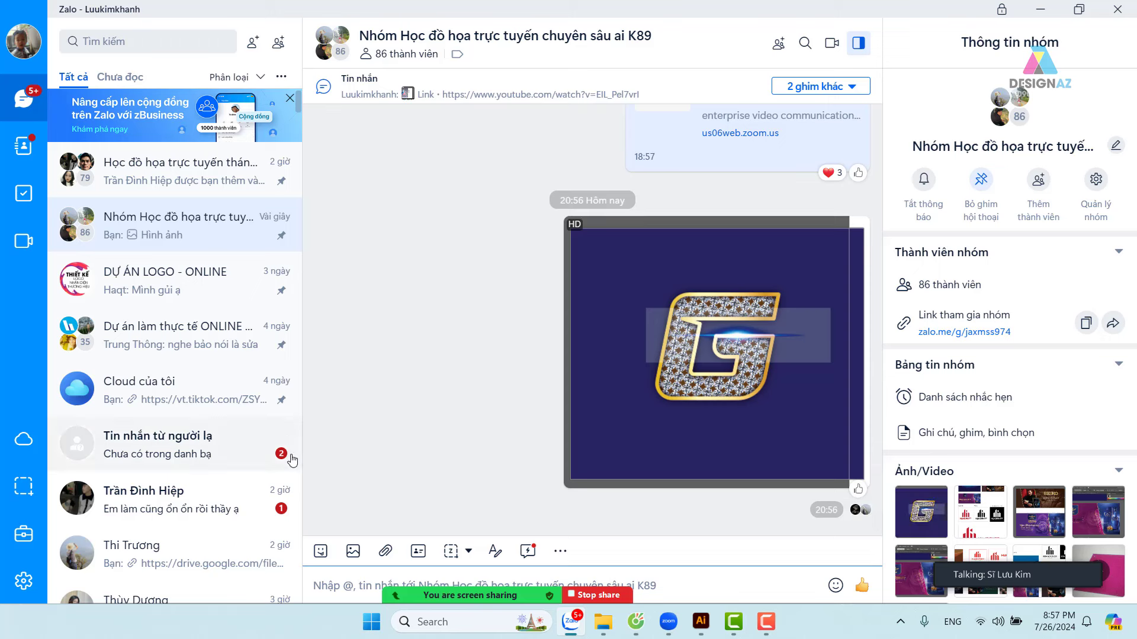
left_click(698, 619)
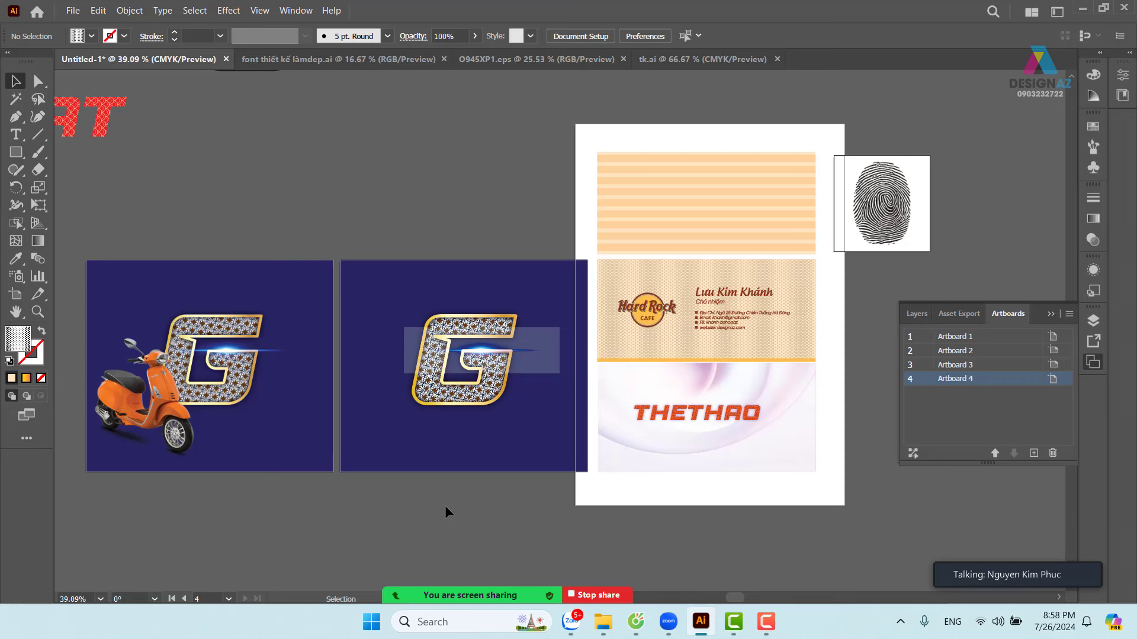
- End the Zoom screen share and bring up the Camtasia recorder controls
left_click_drag(557, 599, 557, 595)
mouse_move(581, 588)
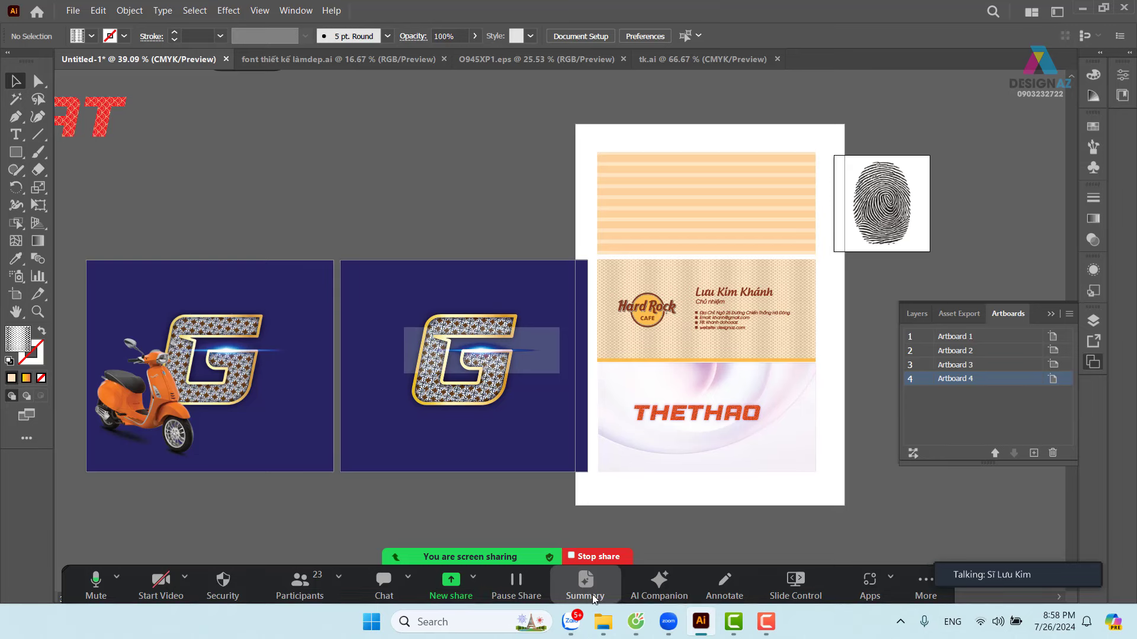
left_click(609, 559)
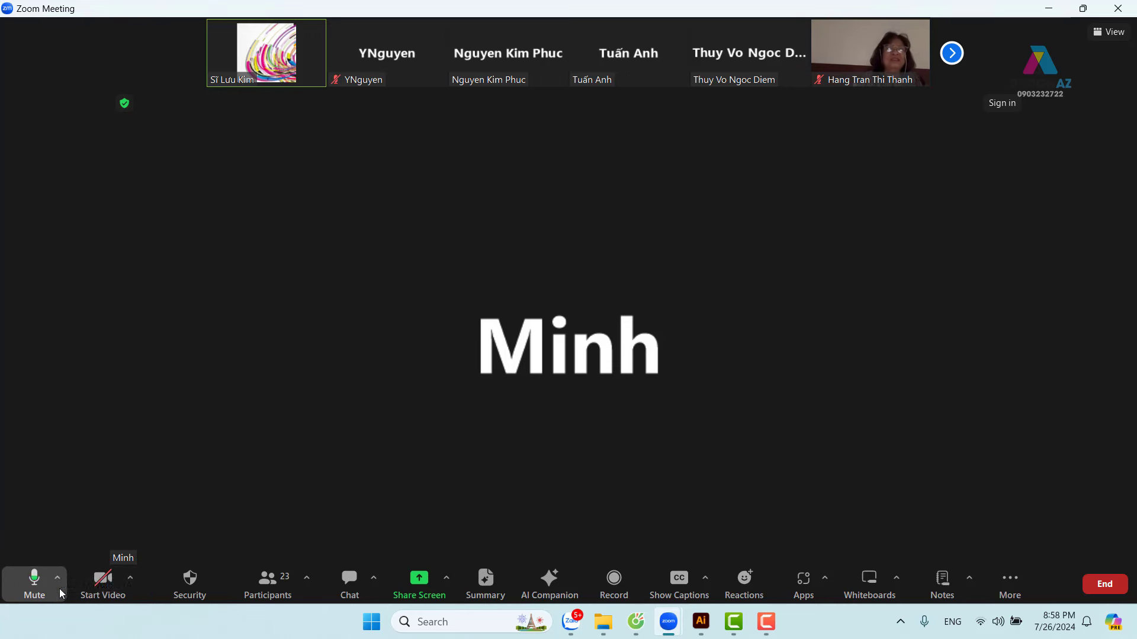
left_click(765, 625)
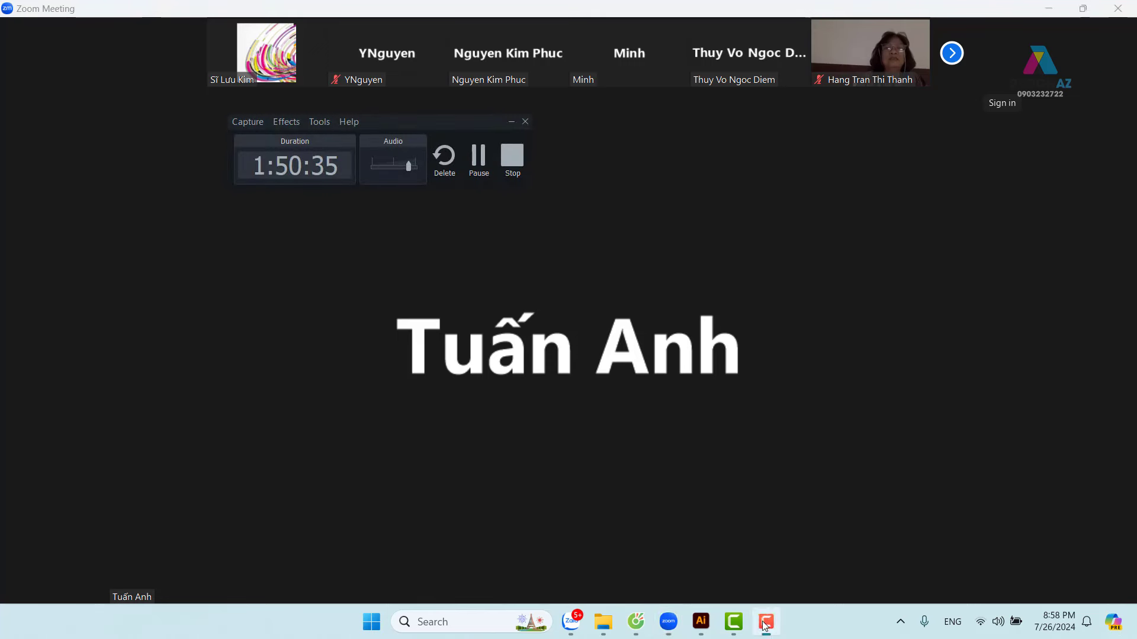